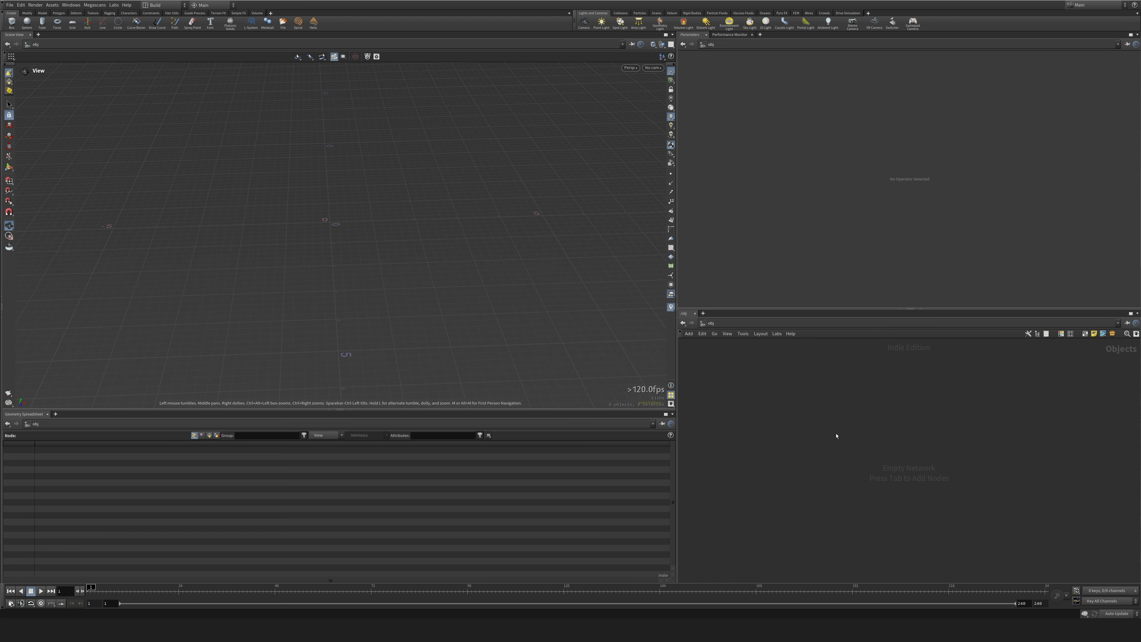
Create a Geometry object, go inside it and add a Grid node.
{"action": "key", "text": "Tab"}
{"action": "type", "text": "geo"}
{"action": "key", "text": "Return"}
{"action": "key", "text": "Return"}
{"action": "key", "text": "Return"}
{"action": "key", "text": "Tab"}
{"action": "type", "text": "grid"}
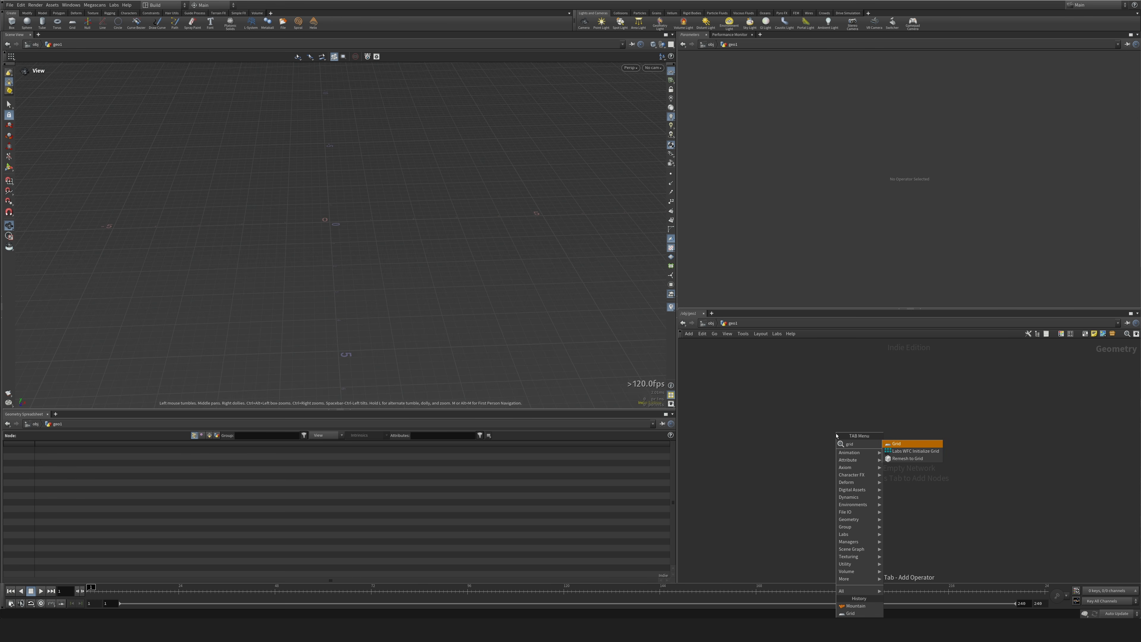
{"action": "key", "text": "Return"}
Append a Mountain node and then a PolyExtrude node below the grid.
{"action": "key", "text": "Tab"}
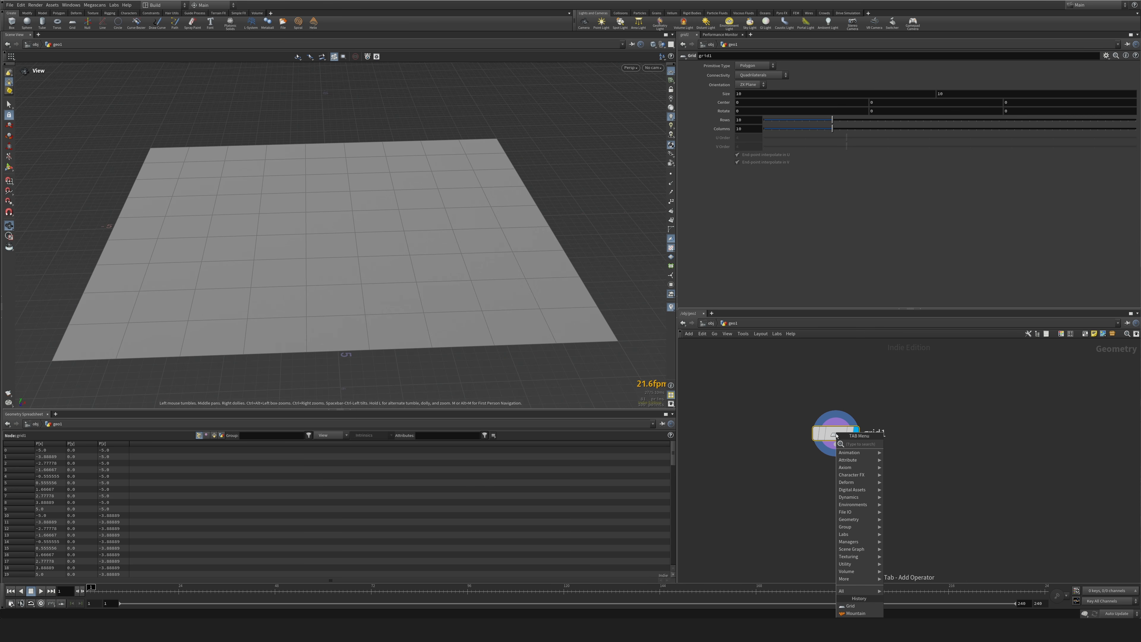
{"action": "type", "text": "mountain"}
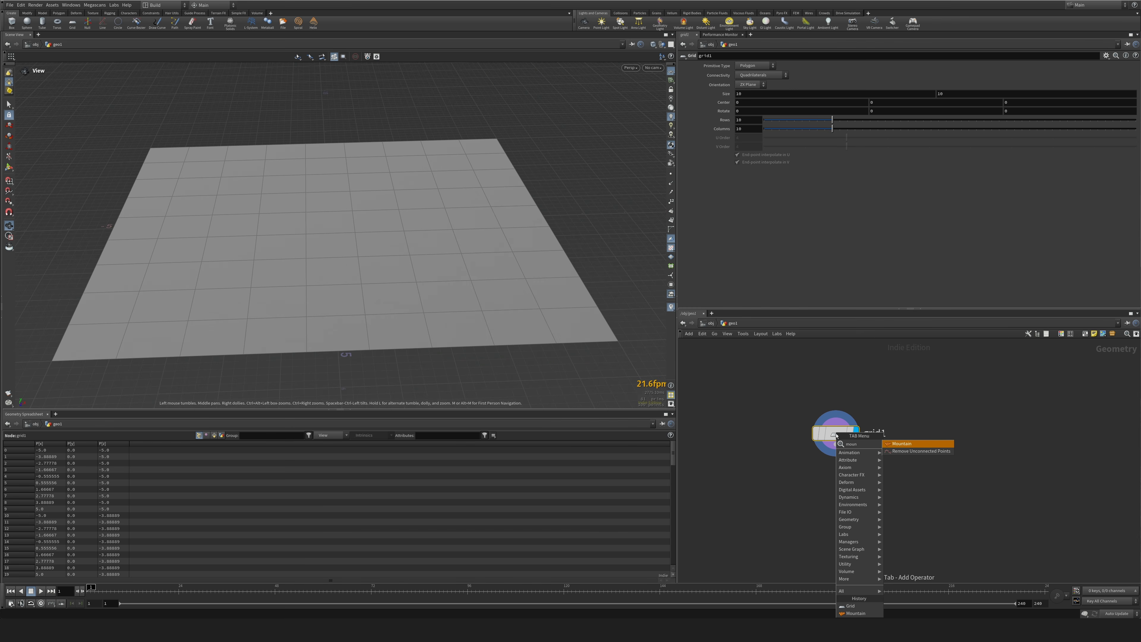
{"action": "key", "text": "Return"}
{"action": "key", "text": "Tab"}
{"action": "type", "text": "remesh"}
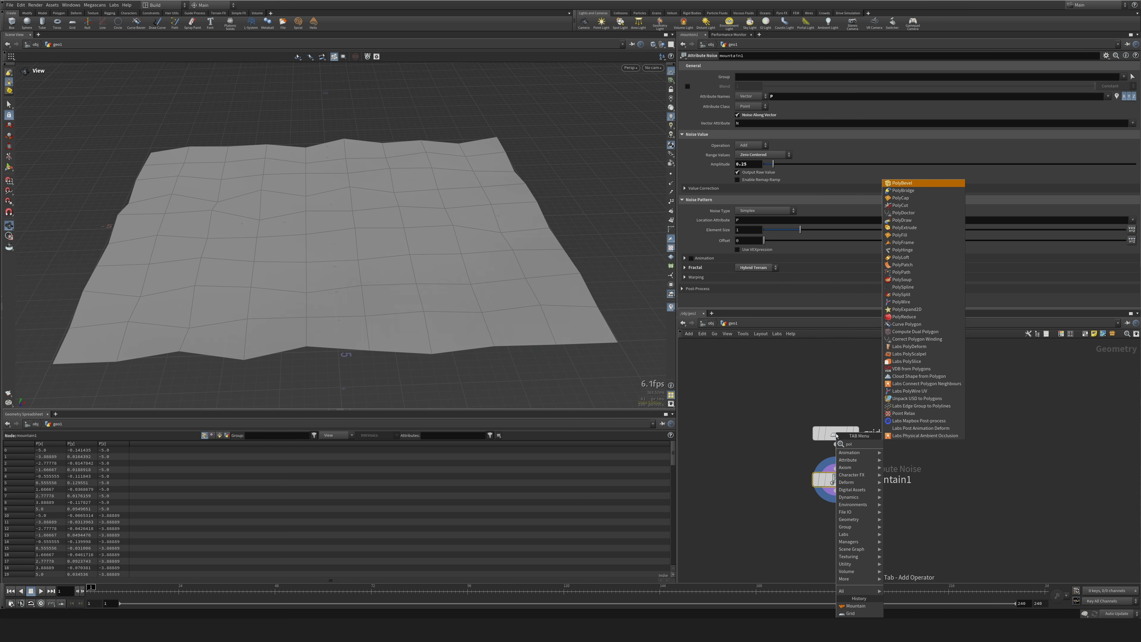
{"action": "key", "text": "Return"}
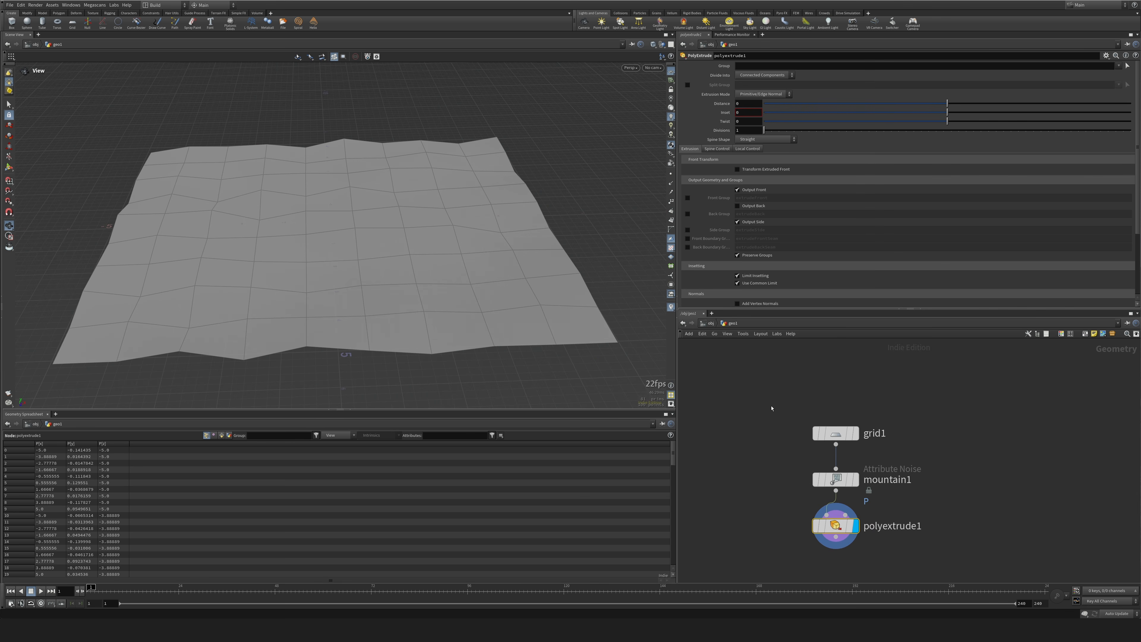
Set the grid's X size to 15, with 150 rows and 200 columns.
{"action": "left_click", "coordinate": [836, 433]}
{"action": "type", "text": "1"}
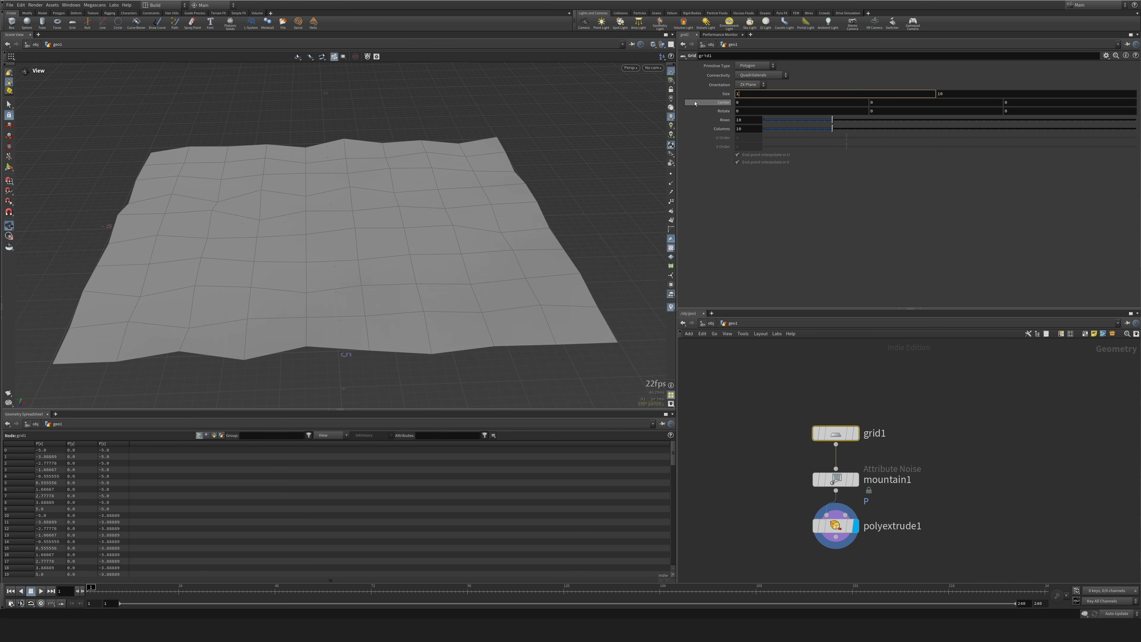
{"action": "type", "text": "5"}
{"action": "key", "text": "Return"}
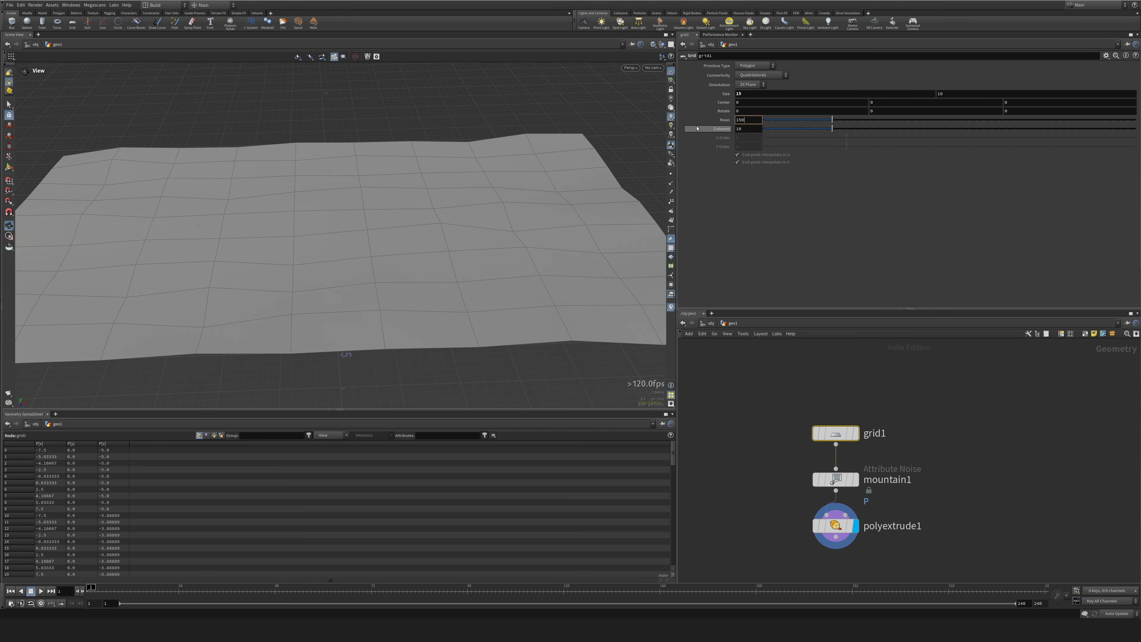
{"action": "type", "text": "150"}
{"action": "key", "text": "Return"}
{"action": "type", "text": "200"}
{"action": "key", "text": "Return"}
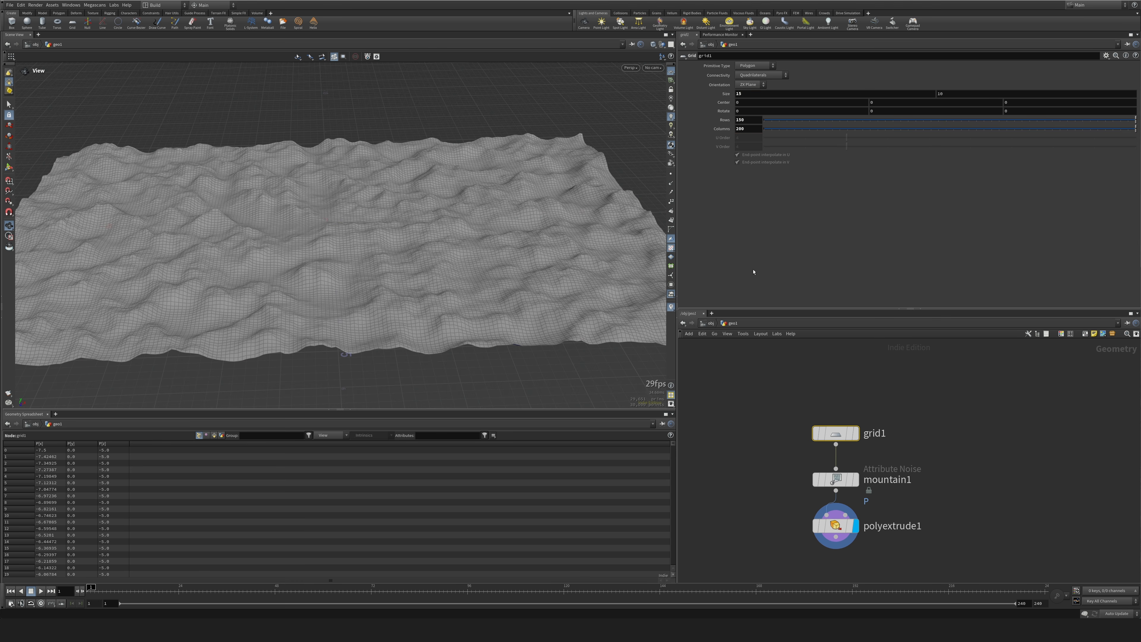
Change the mountain's noise type to Simplex Cloud and raise its element size to about 3.35.
{"action": "left_click", "coordinate": [835, 479]}
{"action": "left_click", "coordinate": [758, 212]}
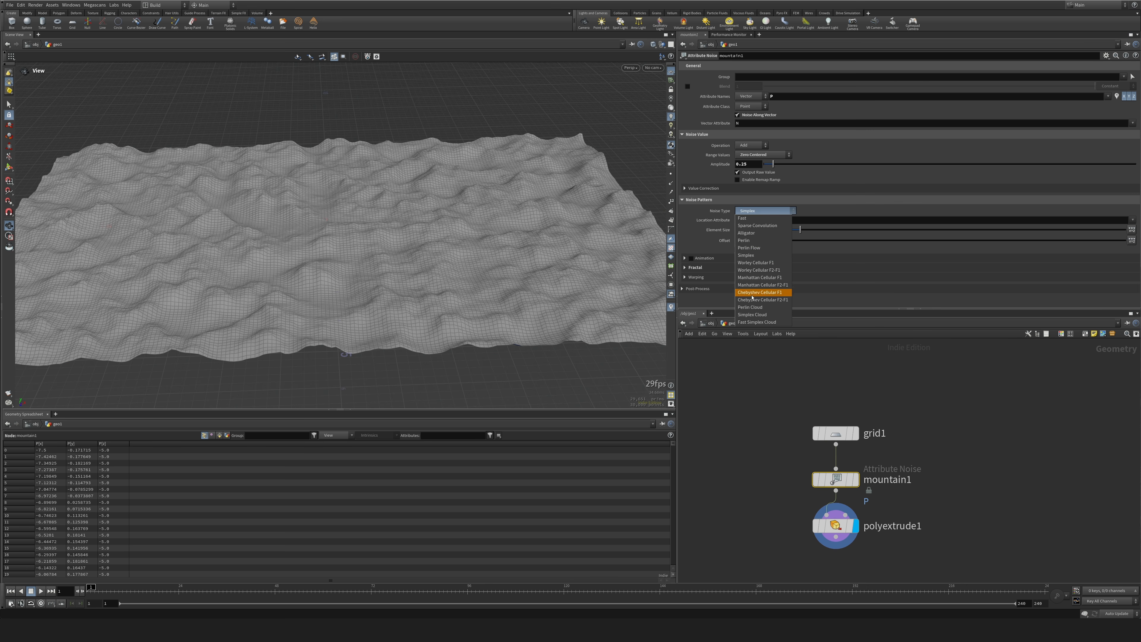
{"action": "left_click", "coordinate": [759, 315]}
{"action": "left_click_drag", "start_coordinate": [800, 230], "coordinate": [883, 230]}
{"action": "scroll", "coordinate": [341, 236], "scroll_direction": "down", "scroll_amount": 5}
{"action": "left_click_drag", "start_coordinate": [341, 236], "coordinate": [332, 228]}
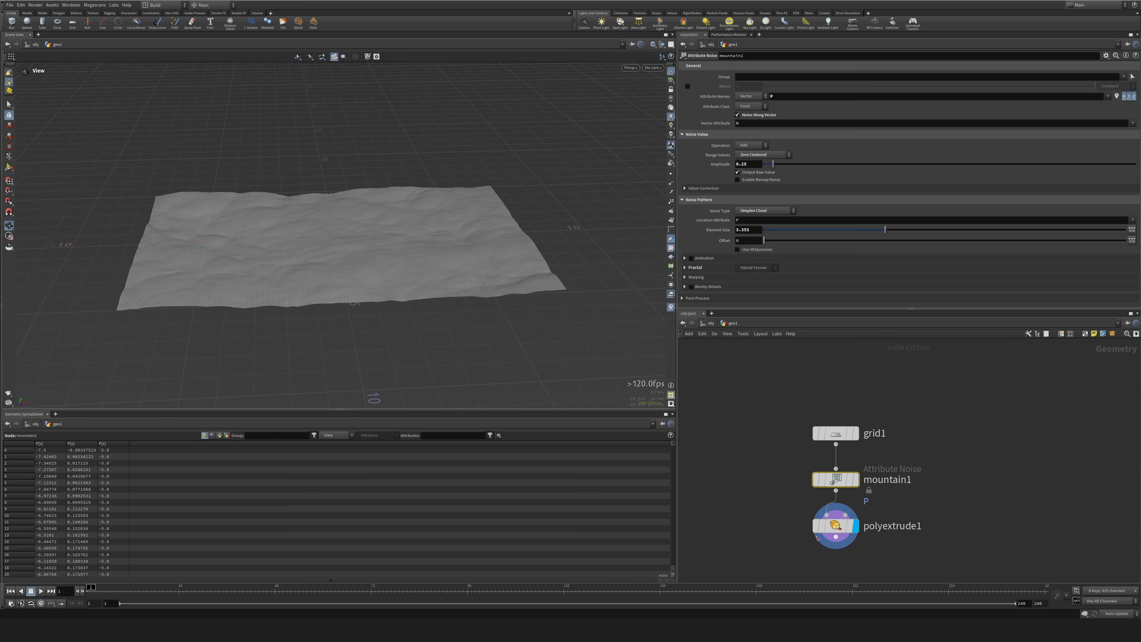
Set the extrusion distance of polyextrude1 to 0.1.
{"action": "left_click", "coordinate": [835, 525]}
{"action": "type", "text": "0."}
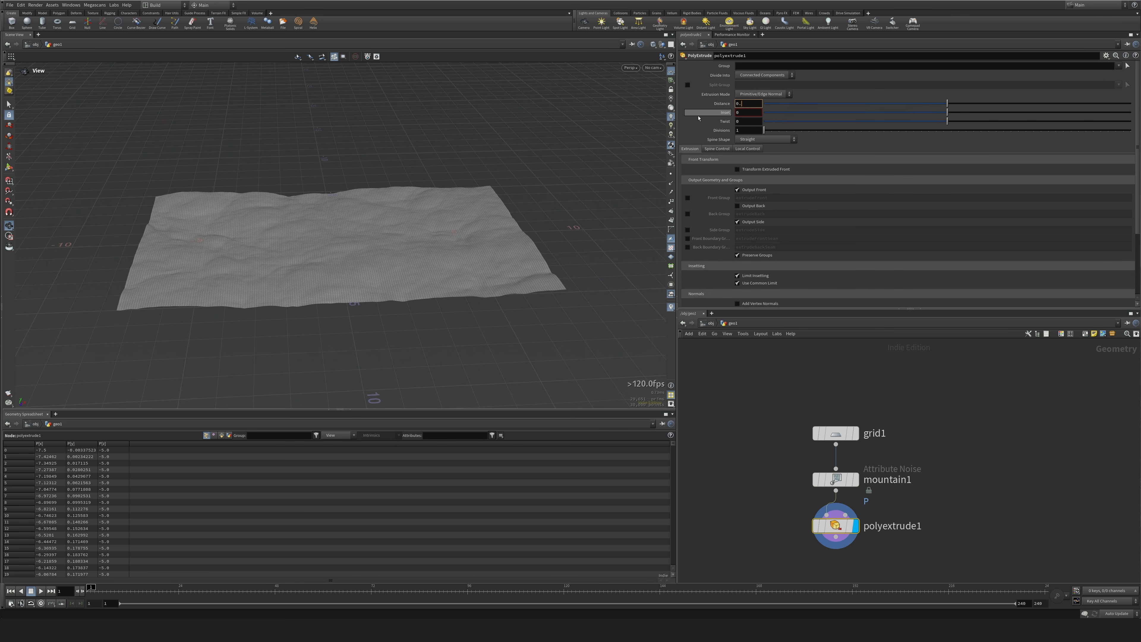
{"action": "type", "text": "1"}
{"action": "key", "text": "Return"}
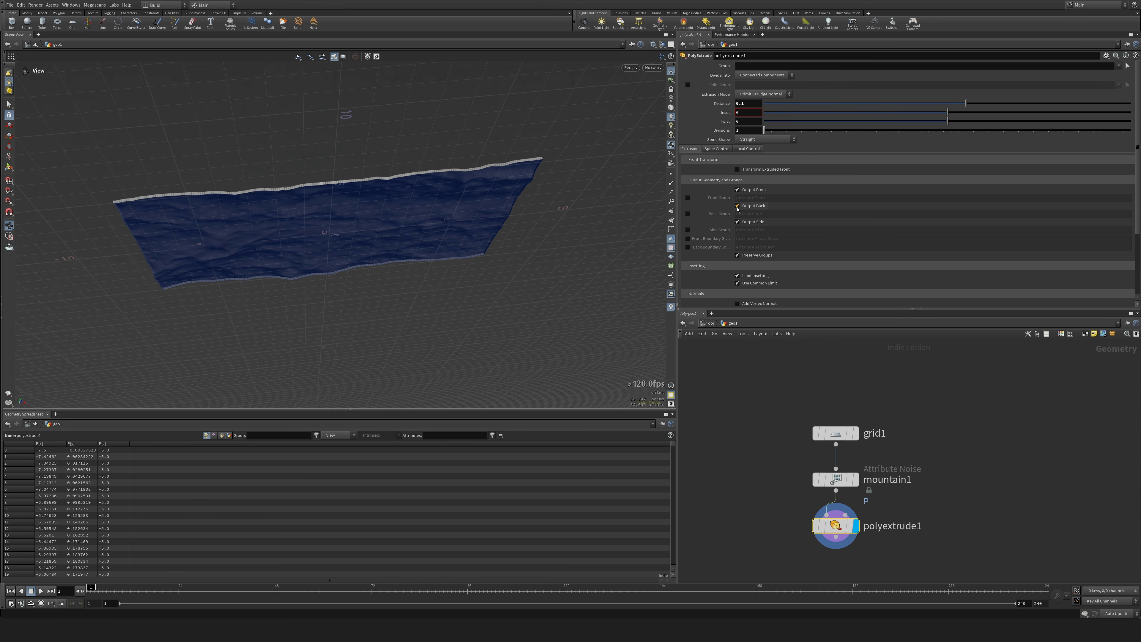
Enable Output Back and the extrudeFront front group on polyextrude1.
{"action": "left_click", "coordinate": [737, 208]}
{"action": "left_click_drag", "start_coordinate": [531, 198], "coordinate": [530, 270]}
{"action": "left_click", "coordinate": [689, 199]}
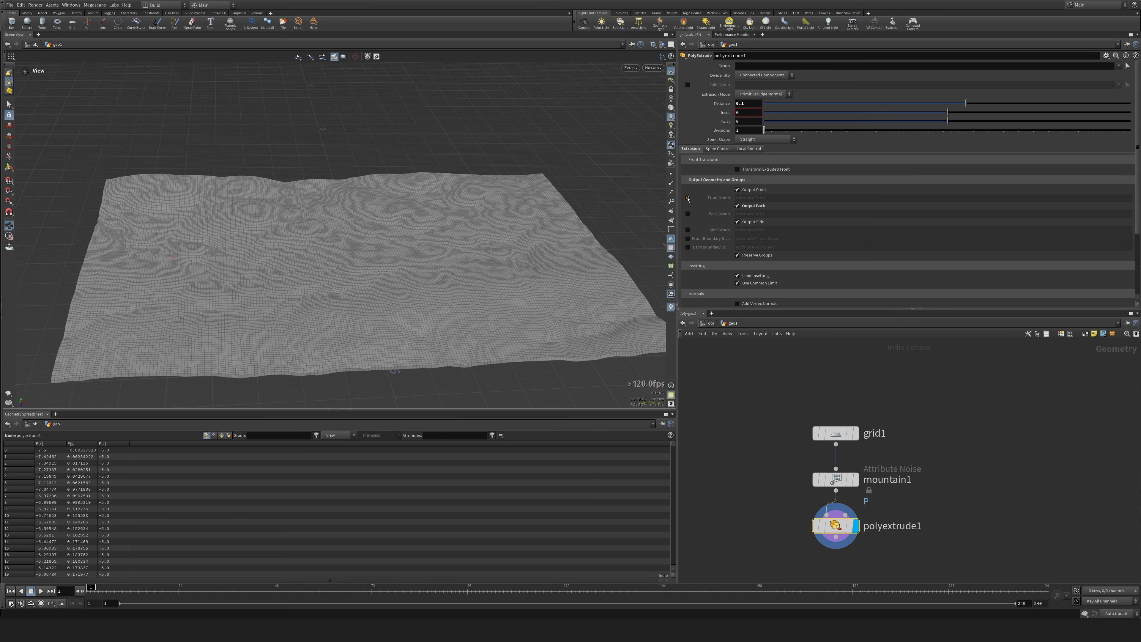
{"action": "left_click_drag", "start_coordinate": [553, 198], "coordinate": [537, 308]}
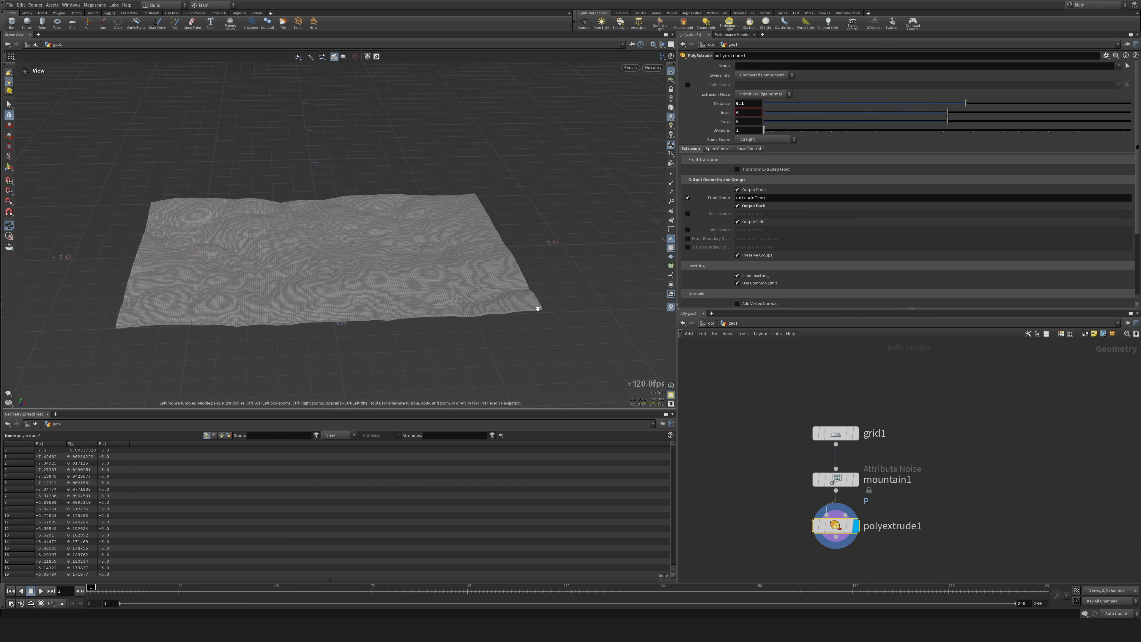
Duplicate polyextrude1 as a second branch from the mountain, set its distance to about -0.519 and disable its front group.
{"action": "middle_click_drag", "start_coordinate": [772, 507], "coordinate": [781, 438]}
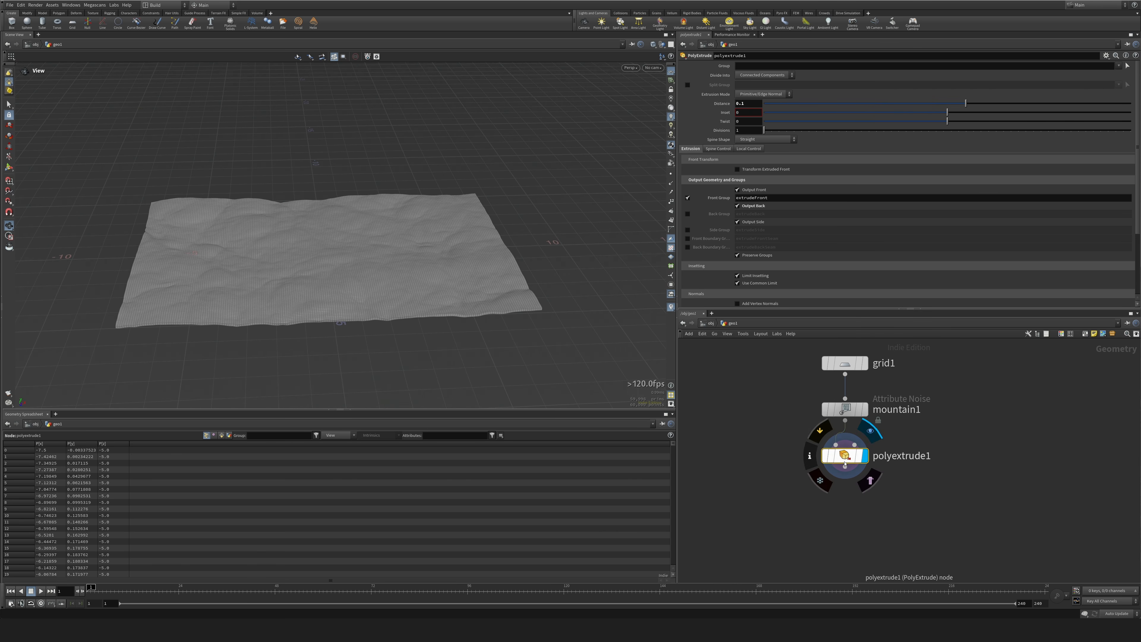
{"action": "left_click_drag", "start_coordinate": [858, 459], "coordinate": [758, 466], "text": "alt"}
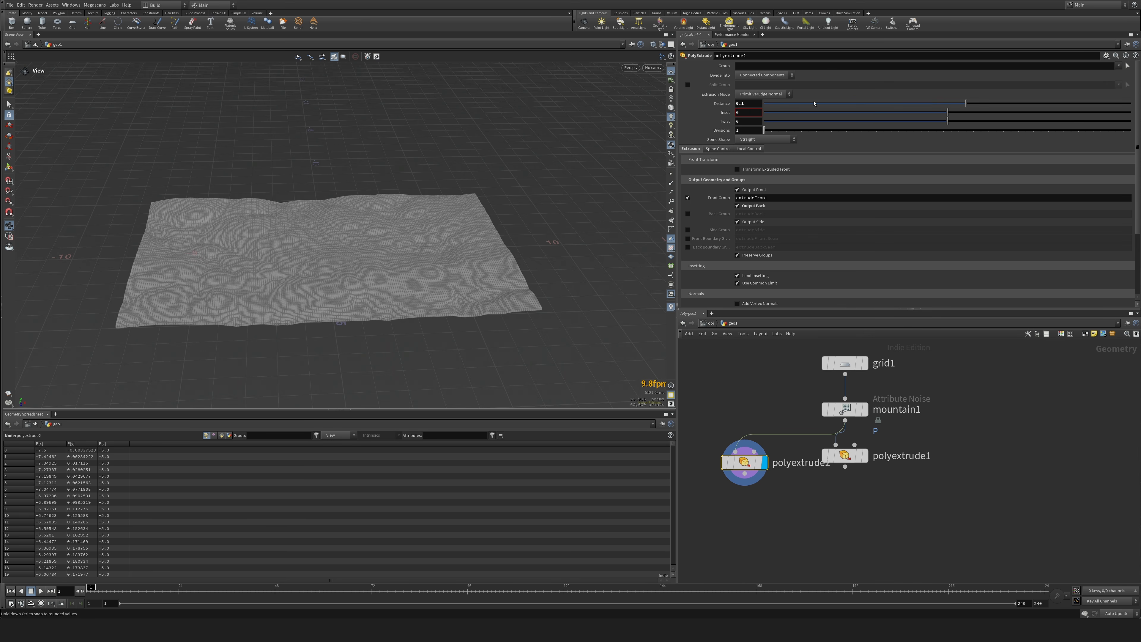
{"action": "left_click_drag", "start_coordinate": [963, 106], "coordinate": [863, 105]}
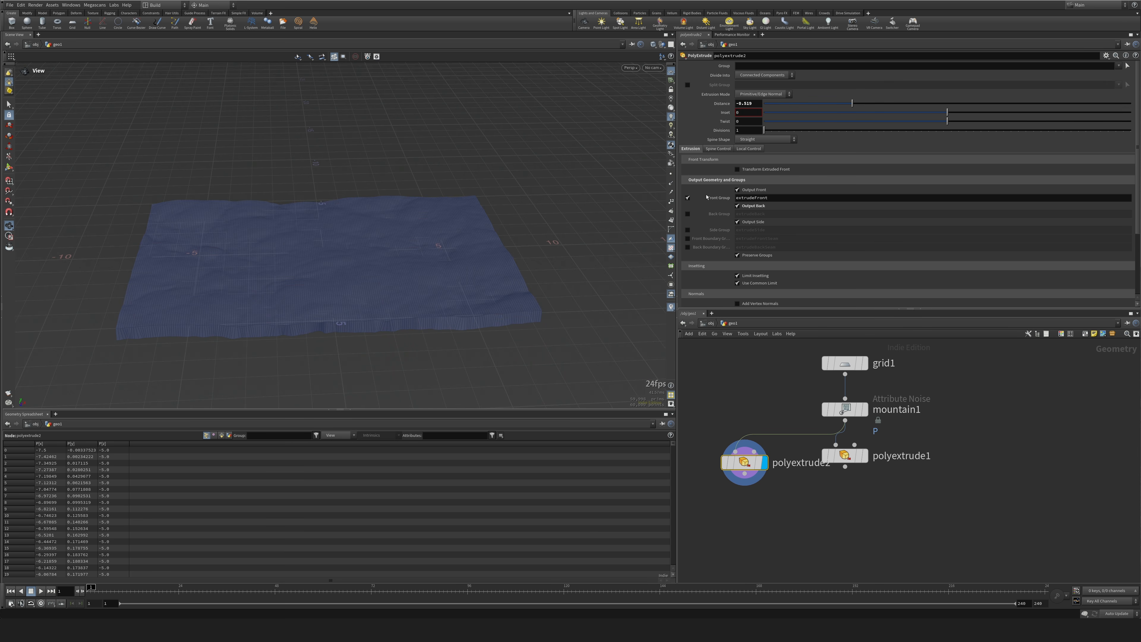
{"action": "left_click_drag", "start_coordinate": [395, 360], "coordinate": [522, 280]}
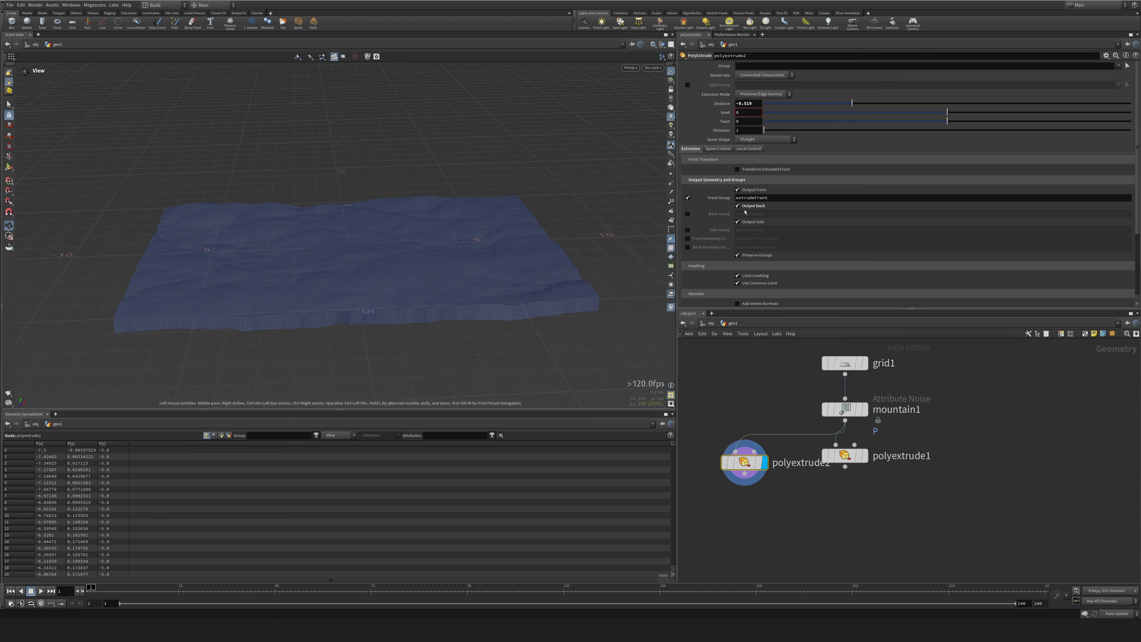
{"action": "left_click", "coordinate": [688, 199]}
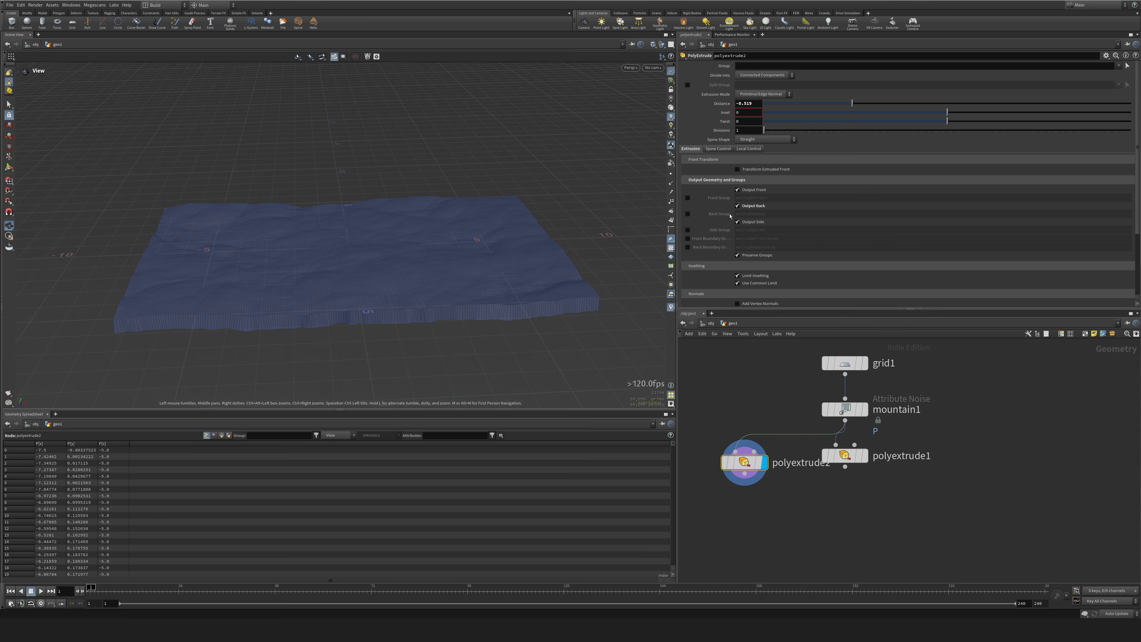
Append a Reverse node and then a Scatter node after polyextrude2.
{"action": "left_click_drag", "start_coordinate": [745, 462], "coordinate": [729, 400]}
{"action": "key", "text": "Tab"}
{"action": "type", "text": "rev"}
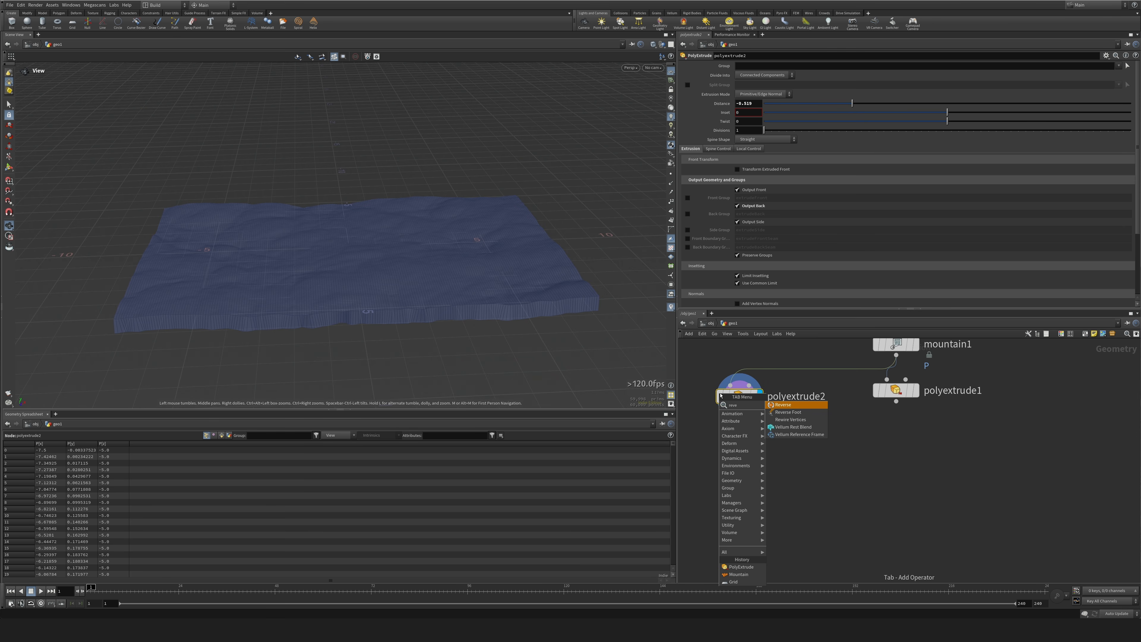
{"action": "key", "text": "shift+Return"}
{"action": "key", "text": "Tab"}
{"action": "type", "text": "scat"}
{"action": "key", "text": "shift+Return"}
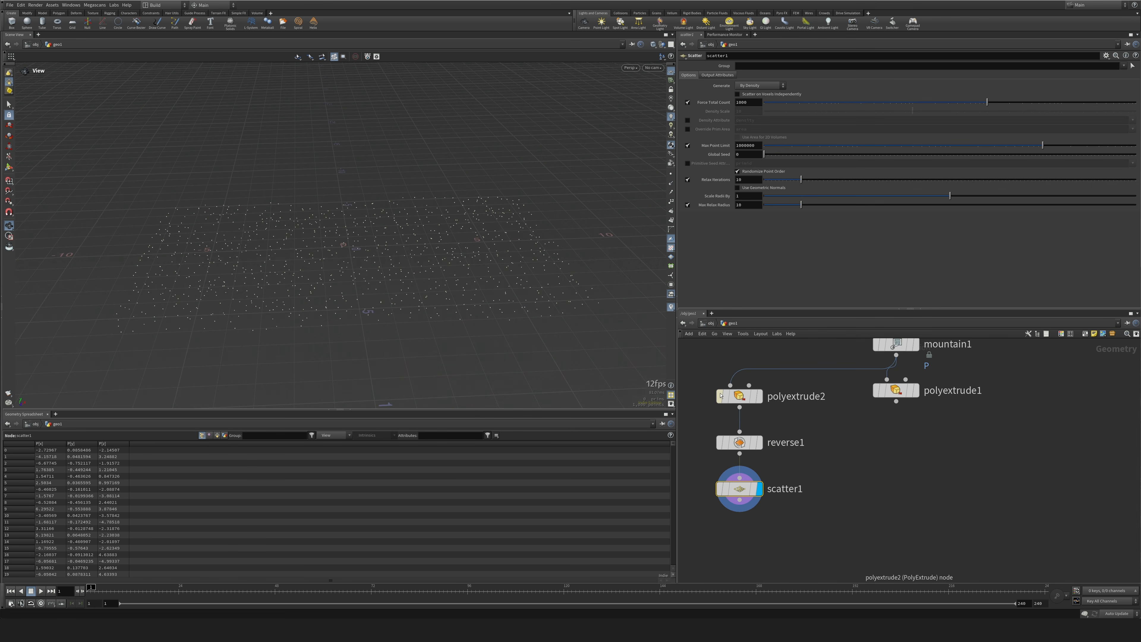
Add a Voronoi Fracture fed by the reversed geometry and the scattered points, and set the scatter's total count to 200.
{"action": "key", "text": "Tab"}
{"action": "type", "text": "voro"}
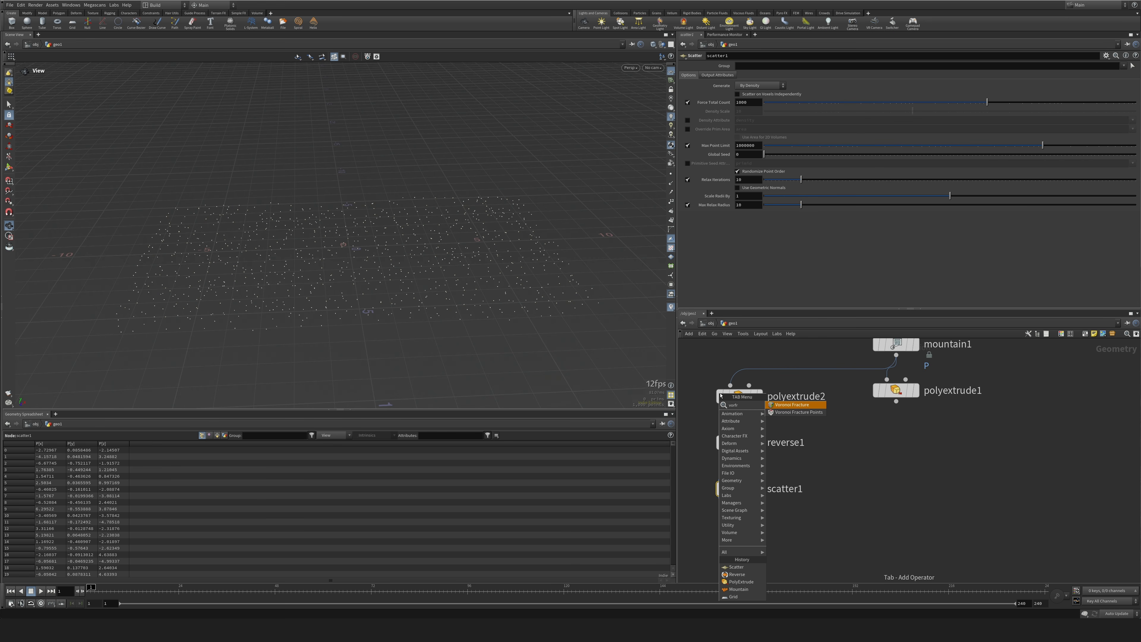
{"action": "key", "text": "shift+Return"}
{"action": "left_click_drag", "start_coordinate": [739, 489], "coordinate": [733, 529]}
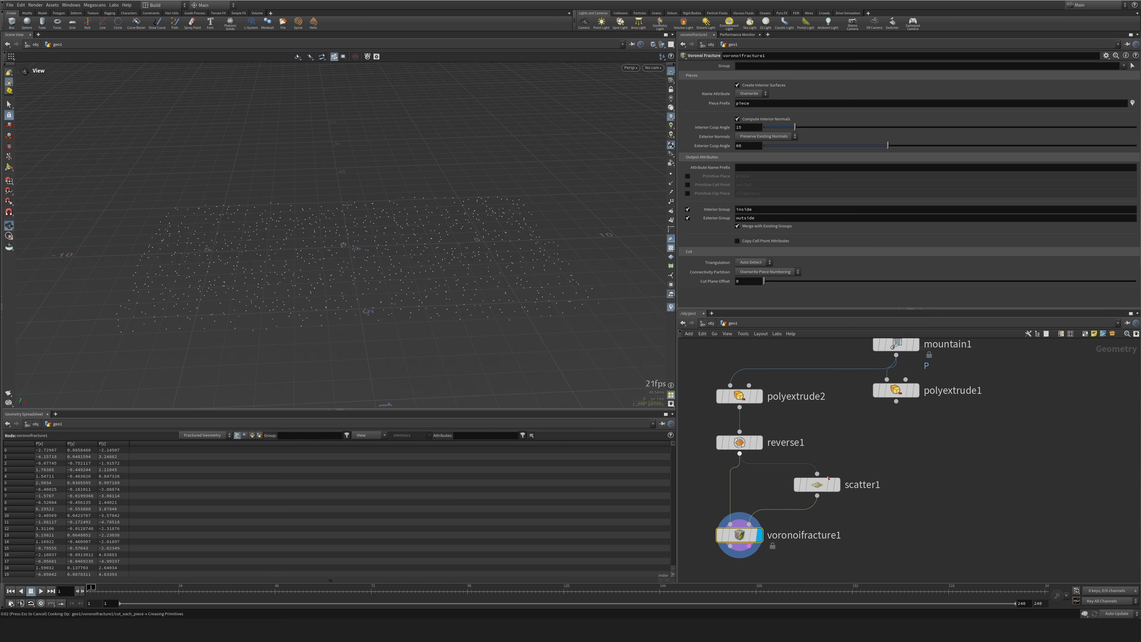
{"action": "left_click", "coordinate": [817, 486]}
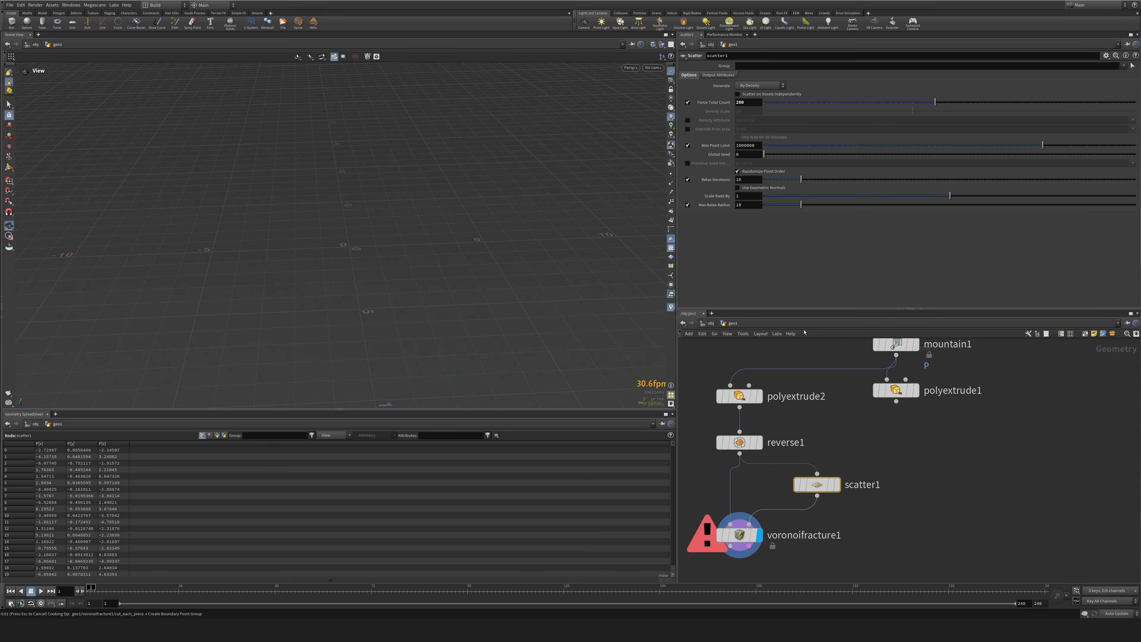
Append a Null named OUT_STATIC_COL after the Voronoi Fracture.
{"action": "middle_click_drag", "start_coordinate": [707, 503], "coordinate": [803, 381]}
{"action": "left_click", "coordinate": [836, 414]}
{"action": "key", "text": "Tab"}
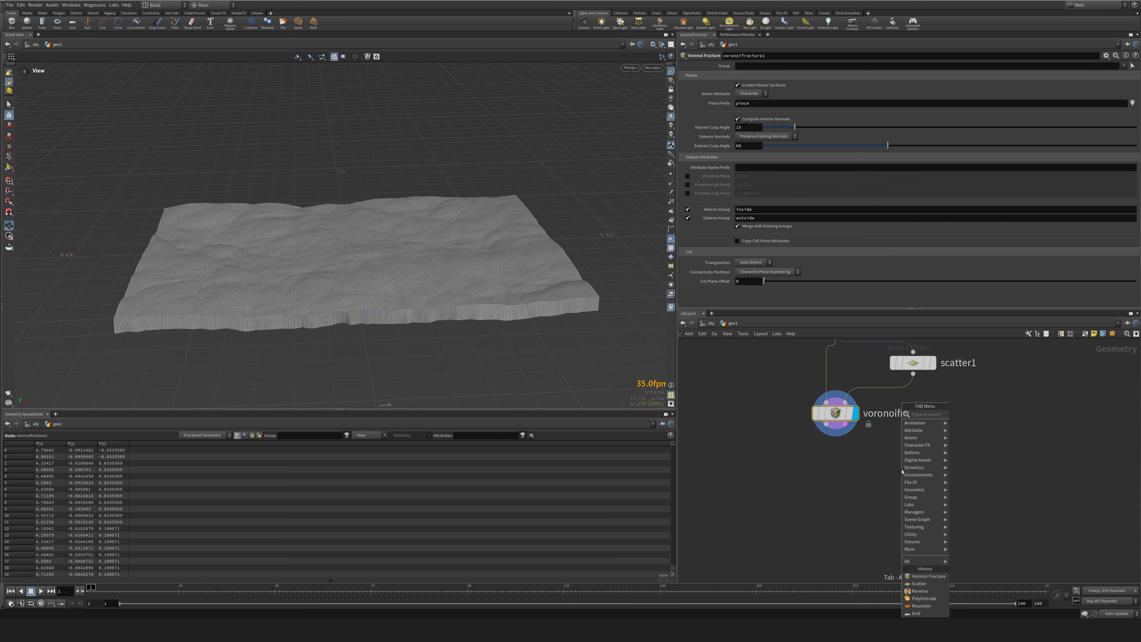
{"action": "key", "text": "Return"}
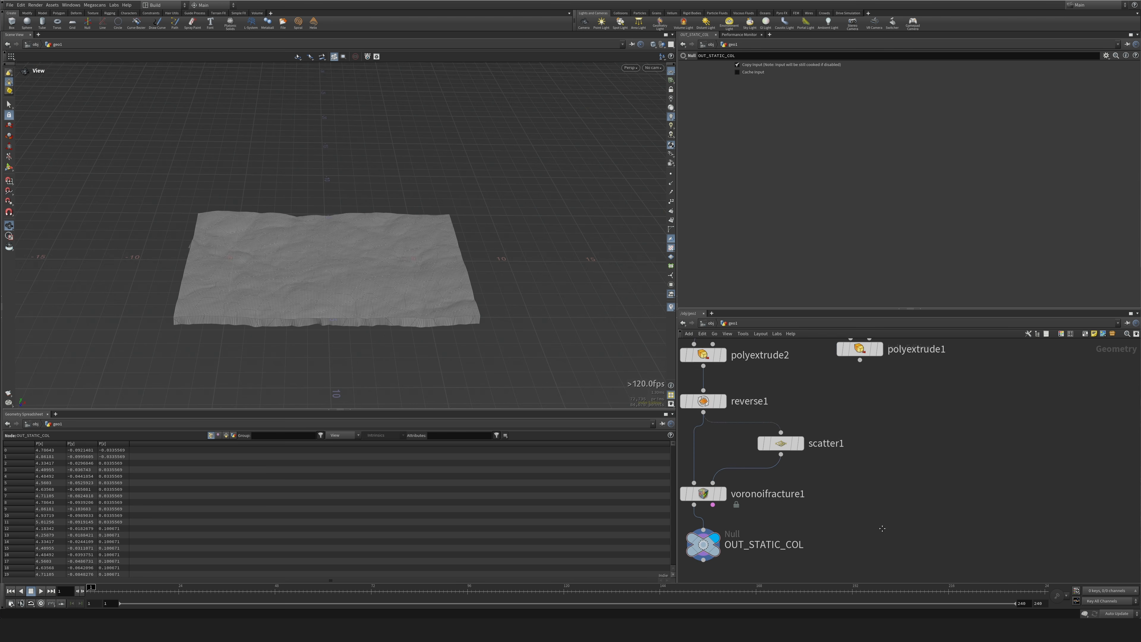
Move polyextrude1 away from the fracture branch, display it and inspect its thin terrain layer.
{"action": "middle_click_drag", "start_coordinate": [869, 352], "coordinate": [838, 465]}
{"action": "left_click_drag", "start_coordinate": [839, 465], "coordinate": [1043, 463]}
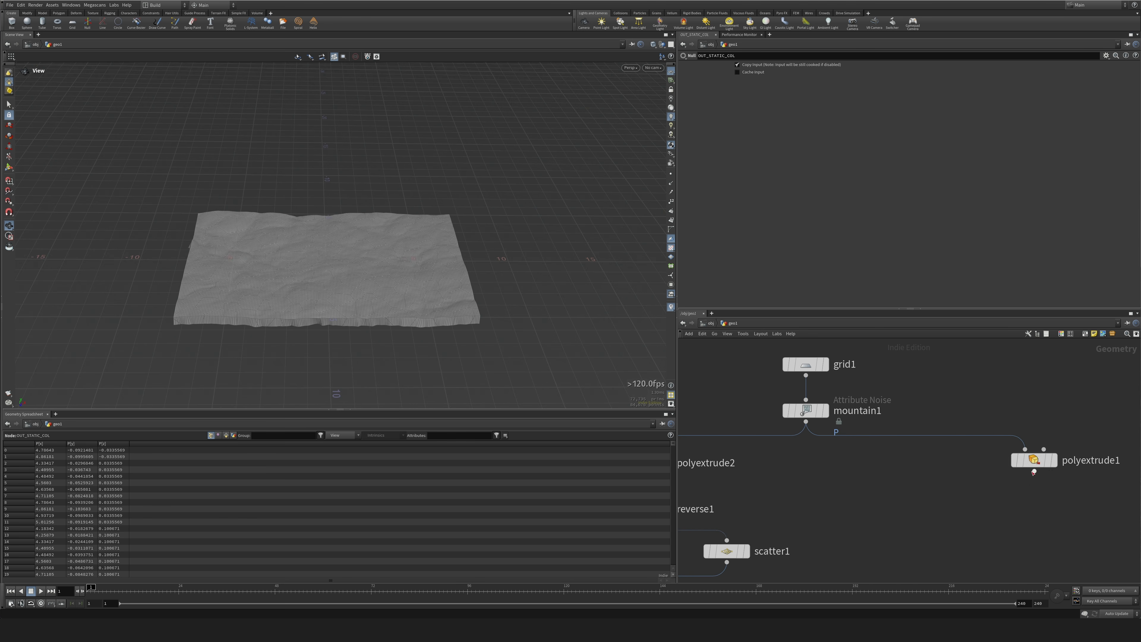
{"action": "middle_click_drag", "start_coordinate": [1014, 494], "coordinate": [829, 425]}
{"action": "left_click", "coordinate": [848, 393]}
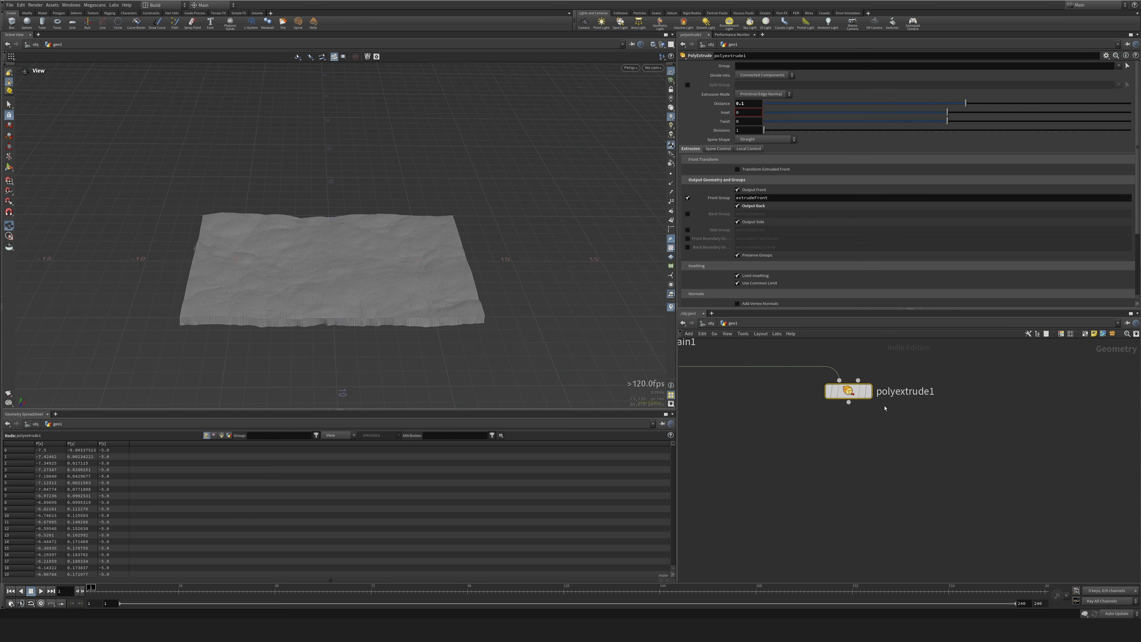
{"action": "left_click_drag", "start_coordinate": [869, 399], "coordinate": [891, 400]}
{"action": "left_click", "coordinate": [891, 399]}
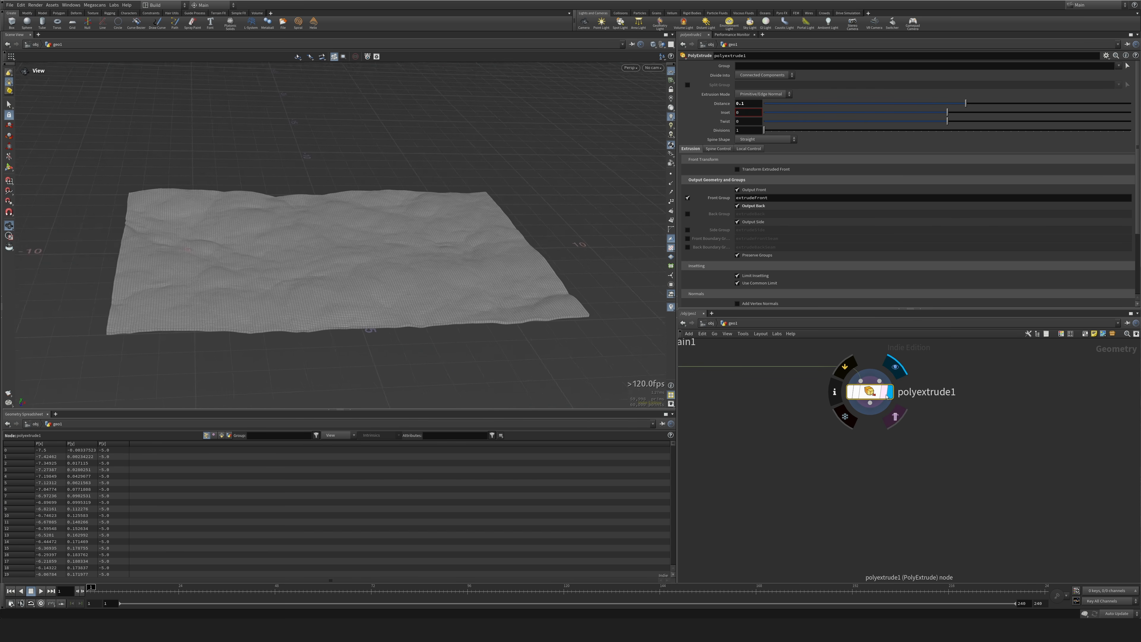
{"action": "left_click_drag", "start_coordinate": [463, 306], "coordinate": [467, 266]}
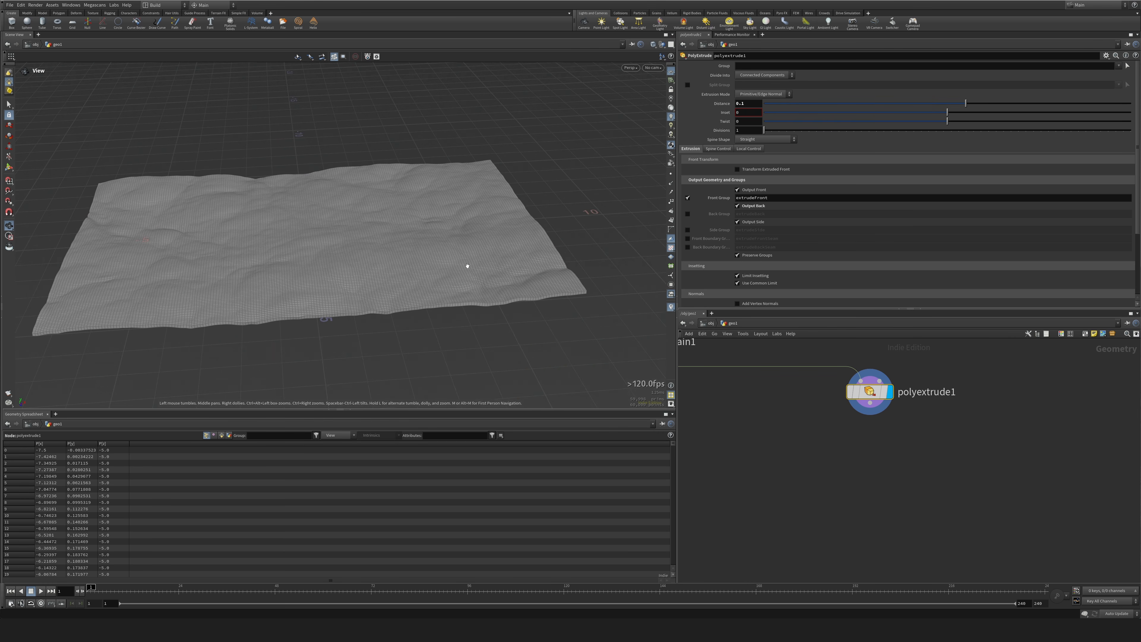
{"action": "left_click_drag", "start_coordinate": [467, 266], "coordinate": [121, 235]}
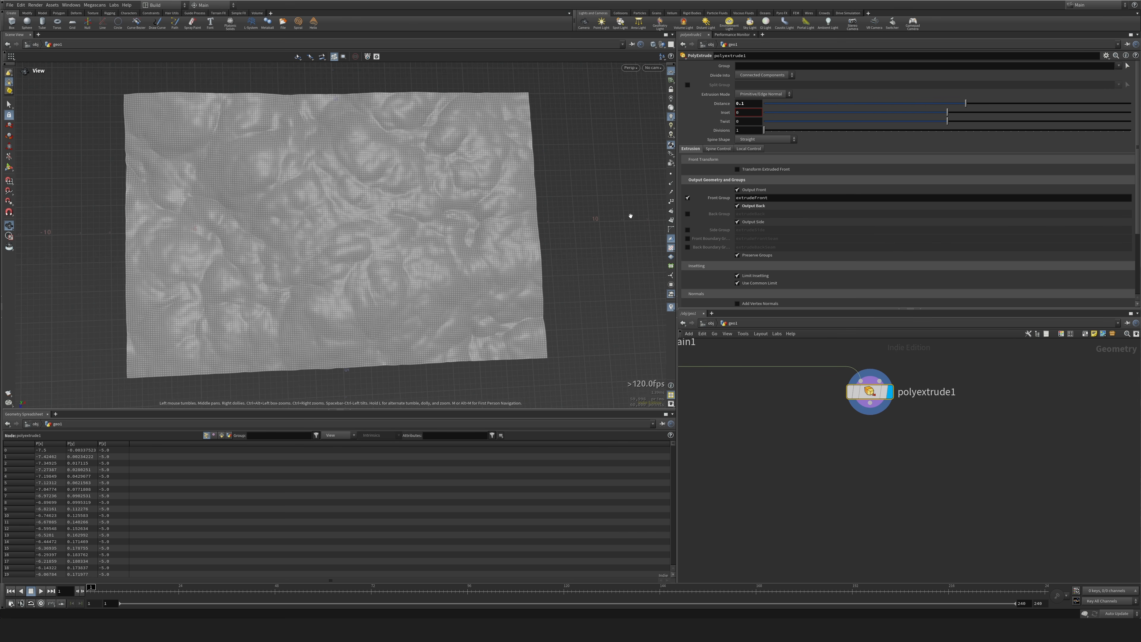
{"action": "left_click_drag", "start_coordinate": [368, 218], "coordinate": [553, 315]}
Add a Draw Curve node in the free space near polyextrude1.
{"action": "left_click_drag", "start_coordinate": [872, 399], "coordinate": [844, 401]}
{"action": "middle_click_drag", "start_coordinate": [877, 470], "coordinate": [806, 437]}
{"action": "key", "text": "Tab"}
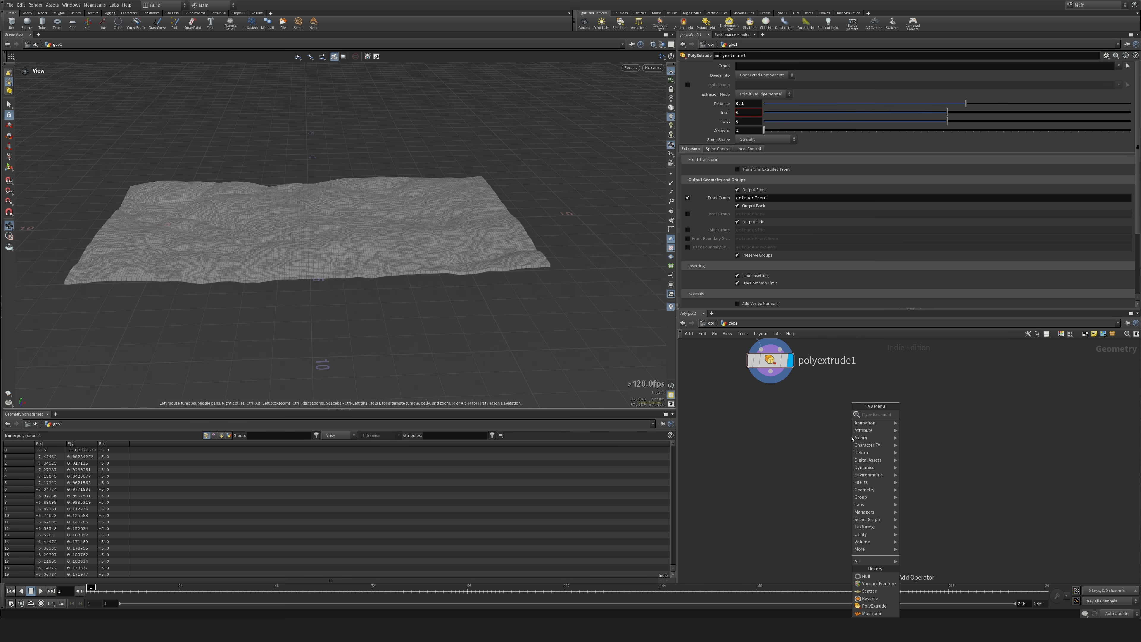
{"action": "type", "text": "sca"}
{"action": "key", "text": "Return"}
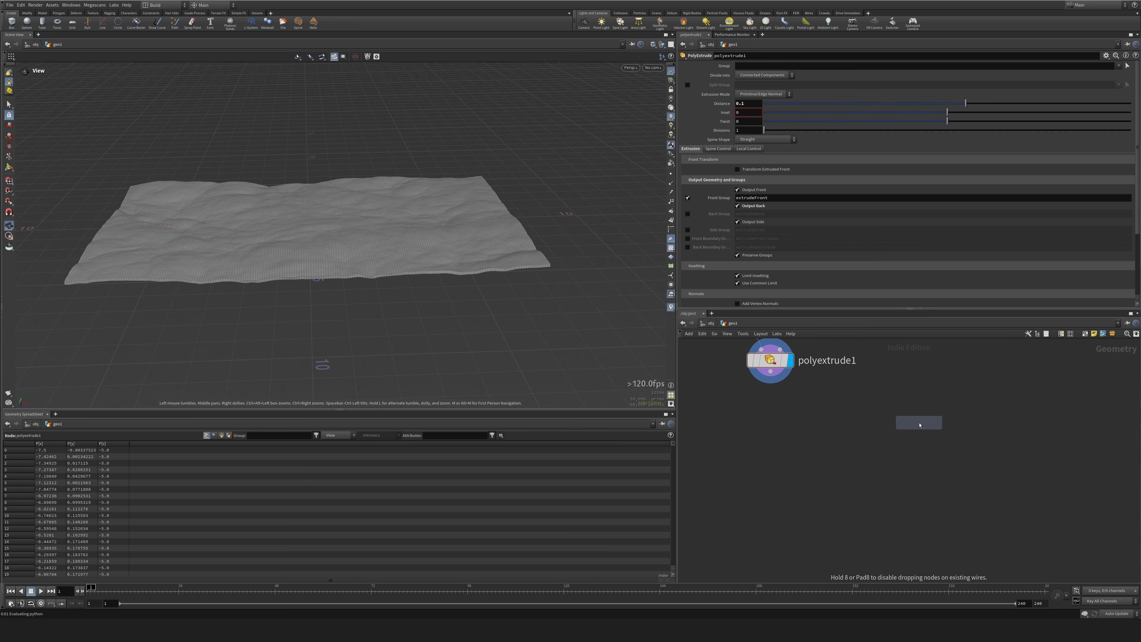
{"action": "left_click", "coordinate": [919, 425]}
{"action": "left_click", "coordinate": [938, 423]}
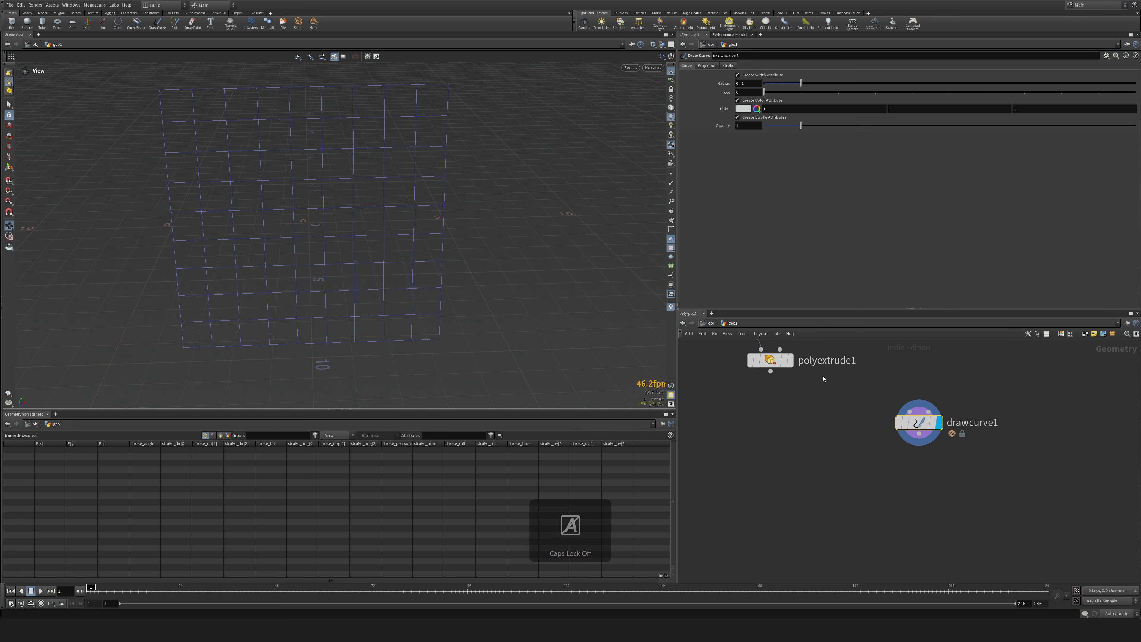
Show polyextrude1 as a template and set the Draw Curve projection to ZX Plane.
{"action": "left_click", "coordinate": [784, 362]}
{"action": "left_click", "coordinate": [707, 65]}
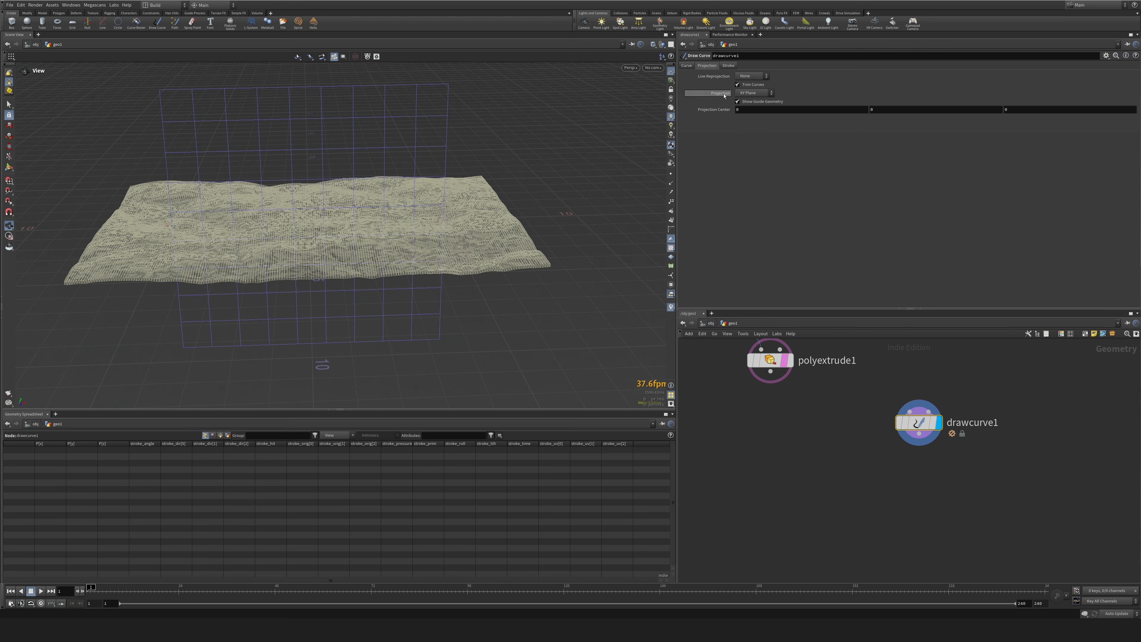
{"action": "left_click", "coordinate": [746, 115]}
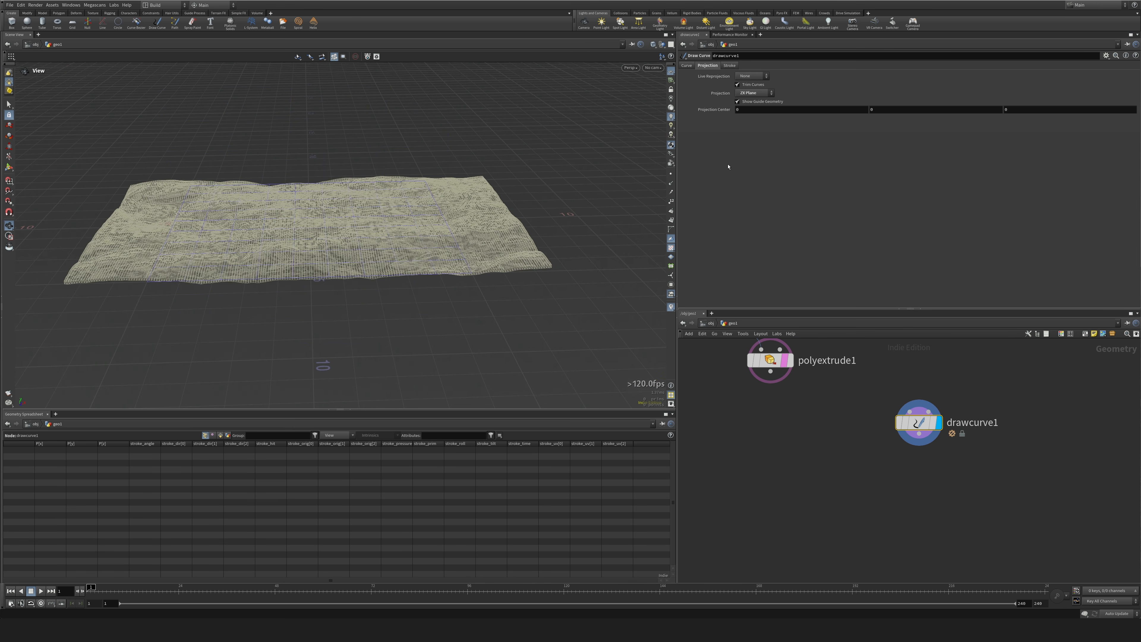
Draw a gently wavy curve lengthwise across the whole terrain, extending past both ends, and turn off polyextrude1's template display.
{"action": "mouse_move", "coordinate": [551, 185]}
{"action": "left_mouse_down"}
{"action": "mouse_move", "coordinate": [581, 258]}
{"action": "mouse_move", "coordinate": [541, 198]}
{"action": "mouse_move", "coordinate": [528, 214]}
{"action": "mouse_move", "coordinate": [387, 227]}
{"action": "left_mouse_up"}
{"action": "key", "text": "Return"}
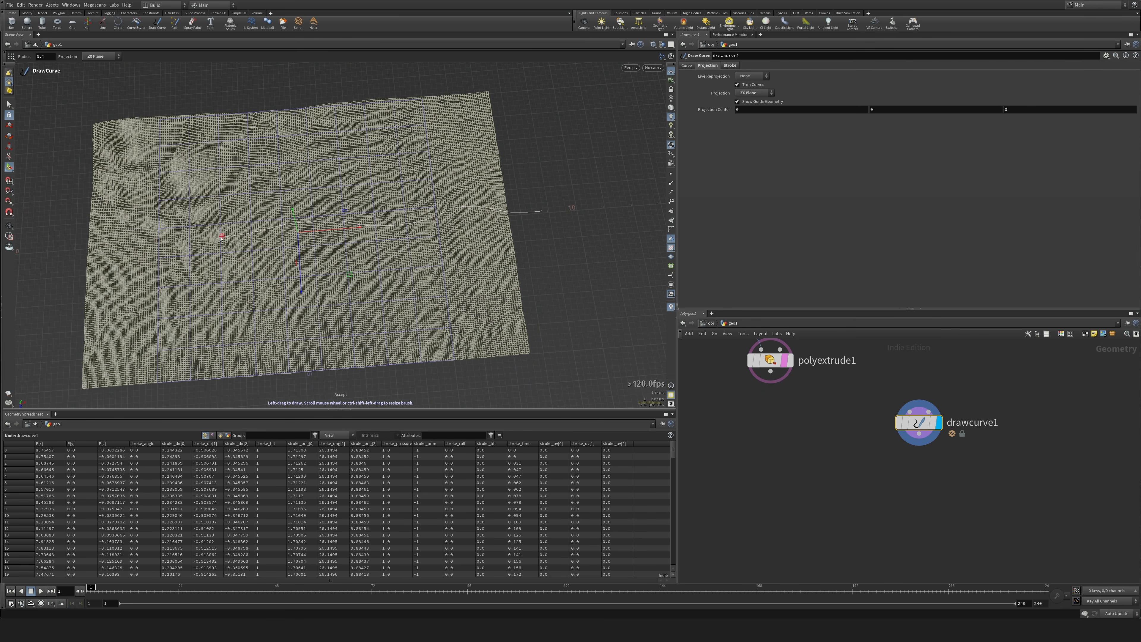
{"action": "left_click_drag", "start_coordinate": [279, 290], "coordinate": [253, 225], "text": "alt"}
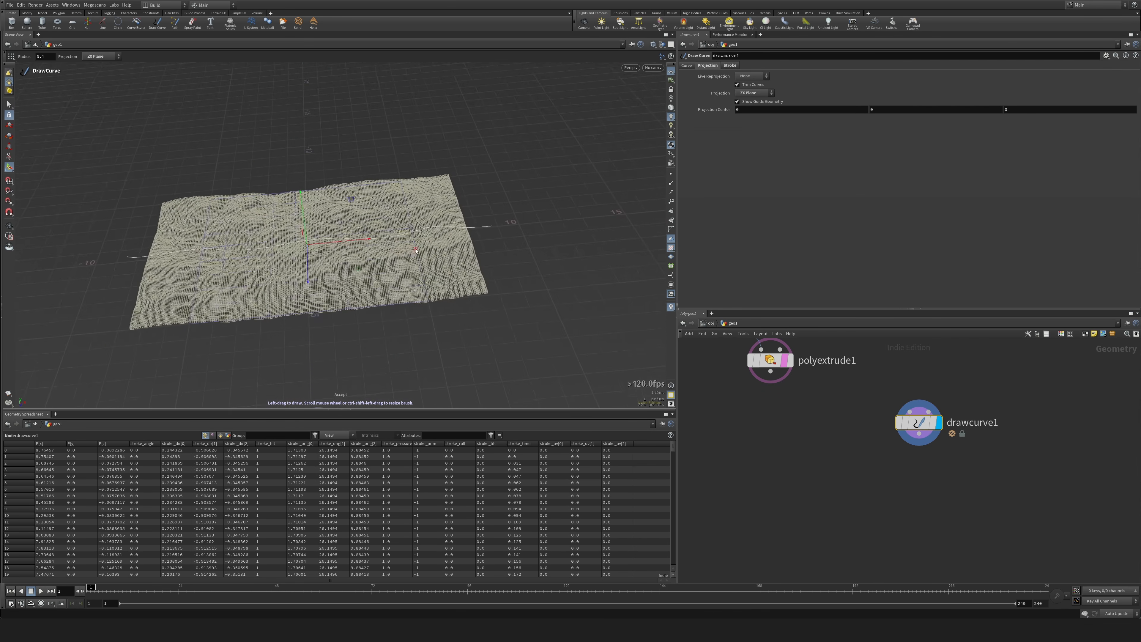
{"action": "left_click", "coordinate": [785, 360]}
Shift drawcurve1 within the network and append a PolyExtrude node to it.
{"action": "left_click_drag", "start_coordinate": [866, 392], "coordinate": [947, 449]}
{"action": "left_click_drag", "start_coordinate": [925, 429], "coordinate": [906, 420]}
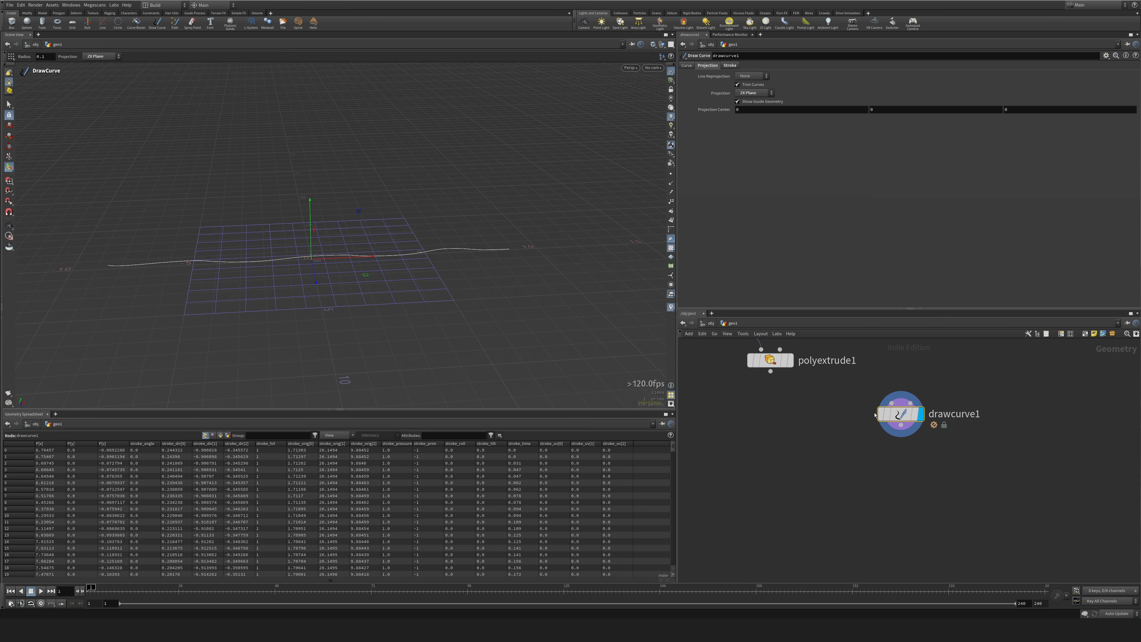
{"action": "key", "text": "Tab"}
{"action": "type", "text": "pole"}
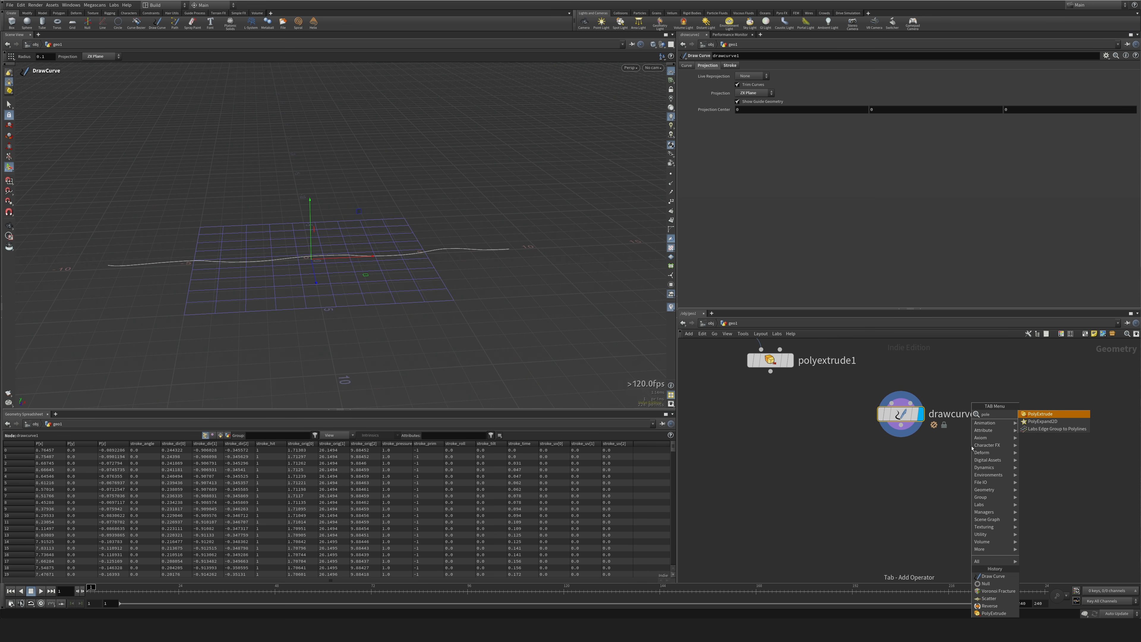
{"action": "key", "text": "Return"}
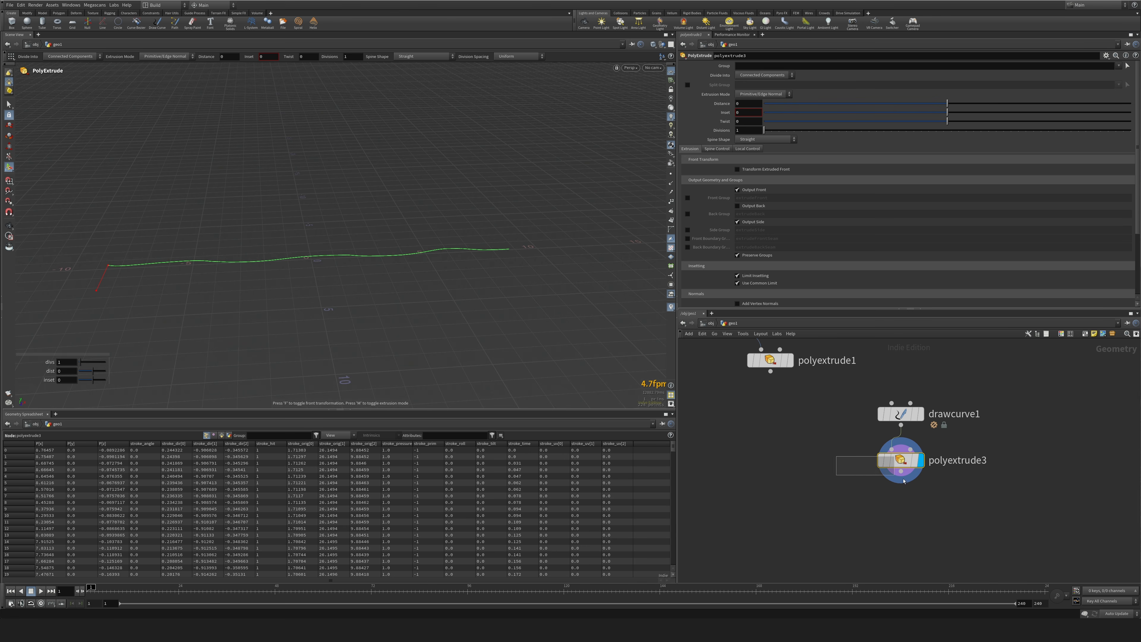
Extrude the drawn curve into a vertical wall with Point Normal mode and a distance of 2.
{"action": "left_click", "coordinate": [1067, 102]}
{"action": "left_click_drag", "start_coordinate": [1067, 103], "coordinate": [1132, 103]}
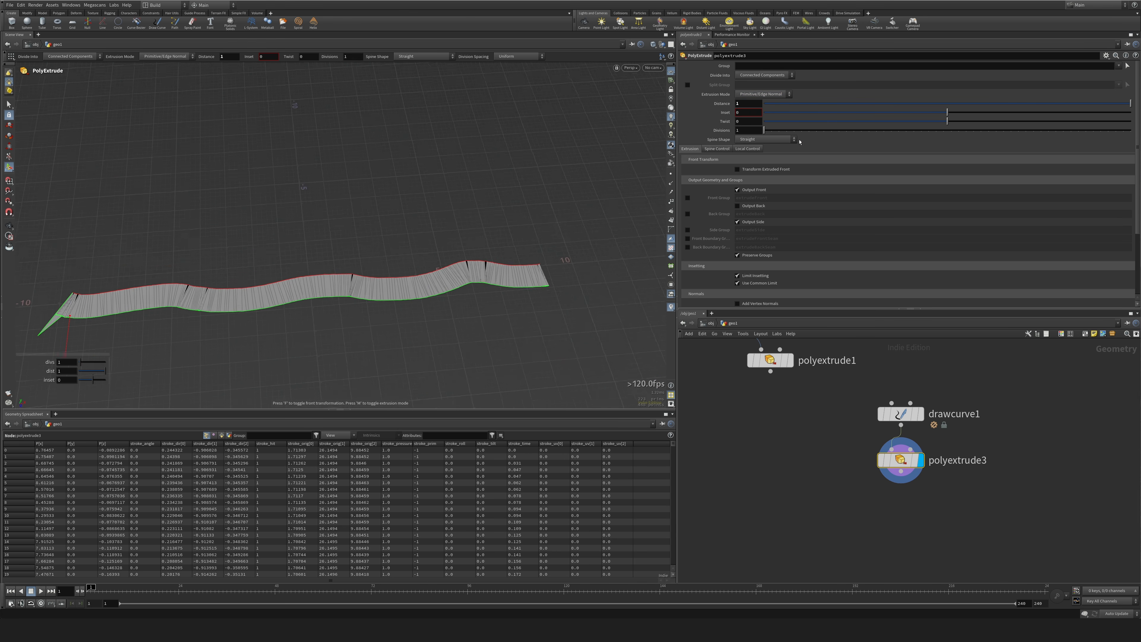
{"action": "left_click_drag", "start_coordinate": [800, 143], "coordinate": [766, 95], "text": "alt"}
{"action": "left_click", "coordinate": [751, 110]}
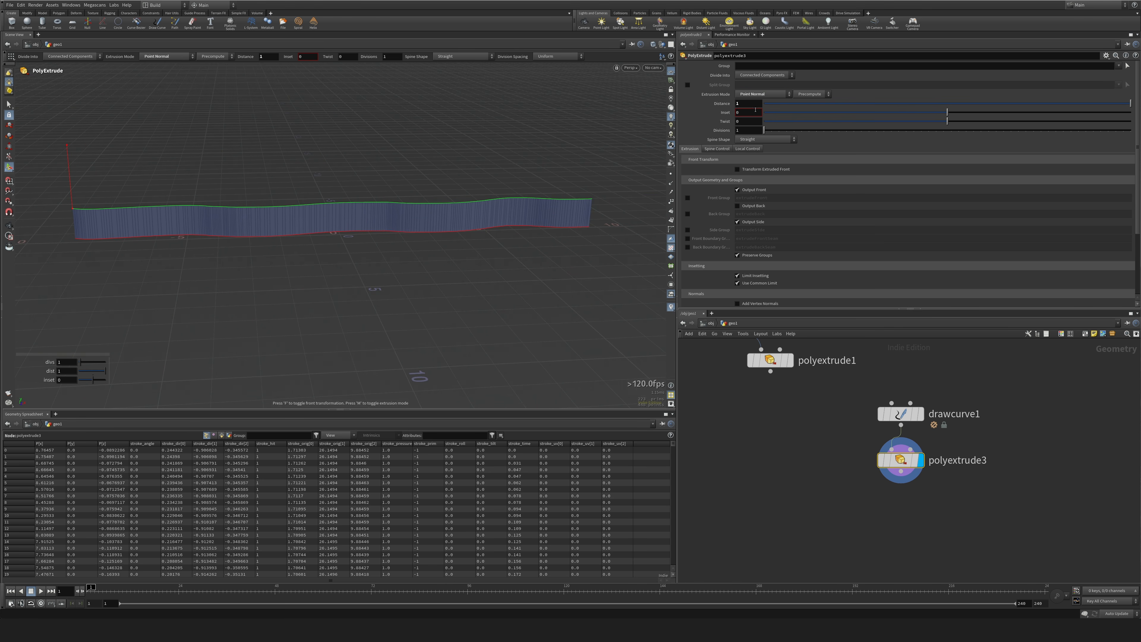
{"action": "key", "text": "Return"}
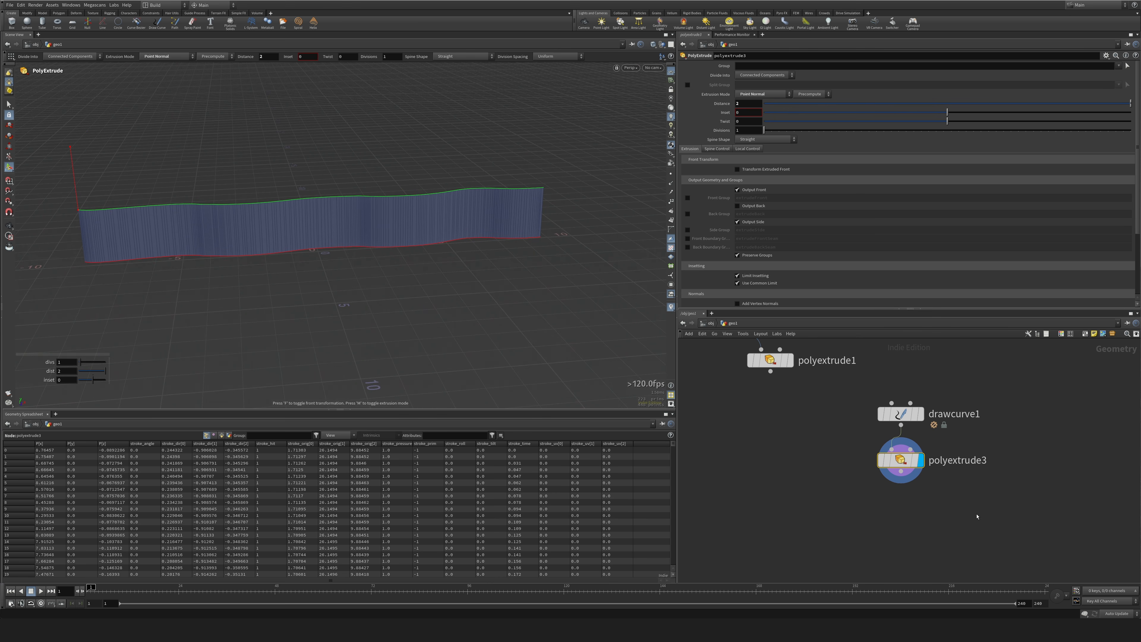
Append a Remesh node to the extruded wall with a target size of 0.1.
{"action": "key", "text": "Tab"}
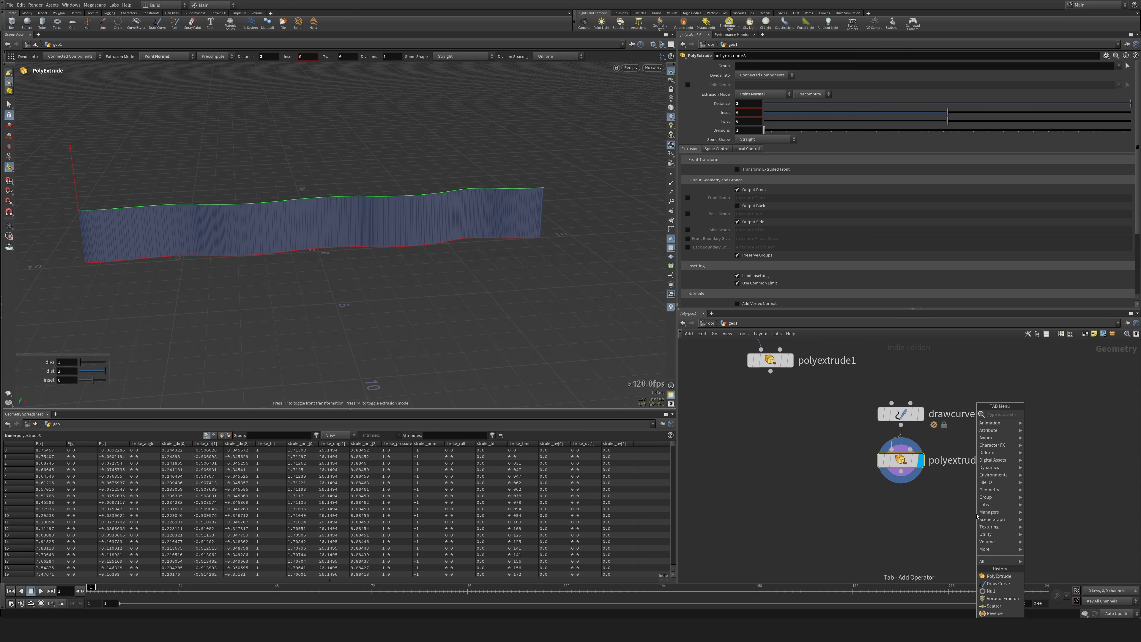
{"action": "type", "text": "remesh"}
{"action": "key", "text": "Return"}
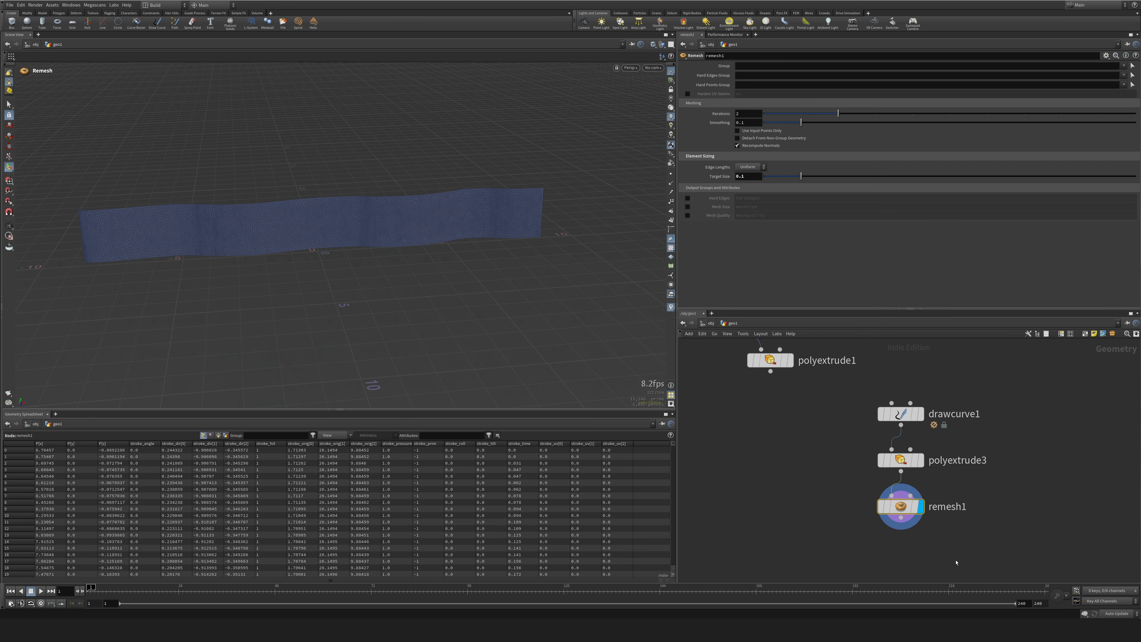
Append a Mountain node to the remeshed wall and restrict its noise to the Z component.
{"action": "key", "text": "Tab"}
{"action": "type", "text": "mountain"}
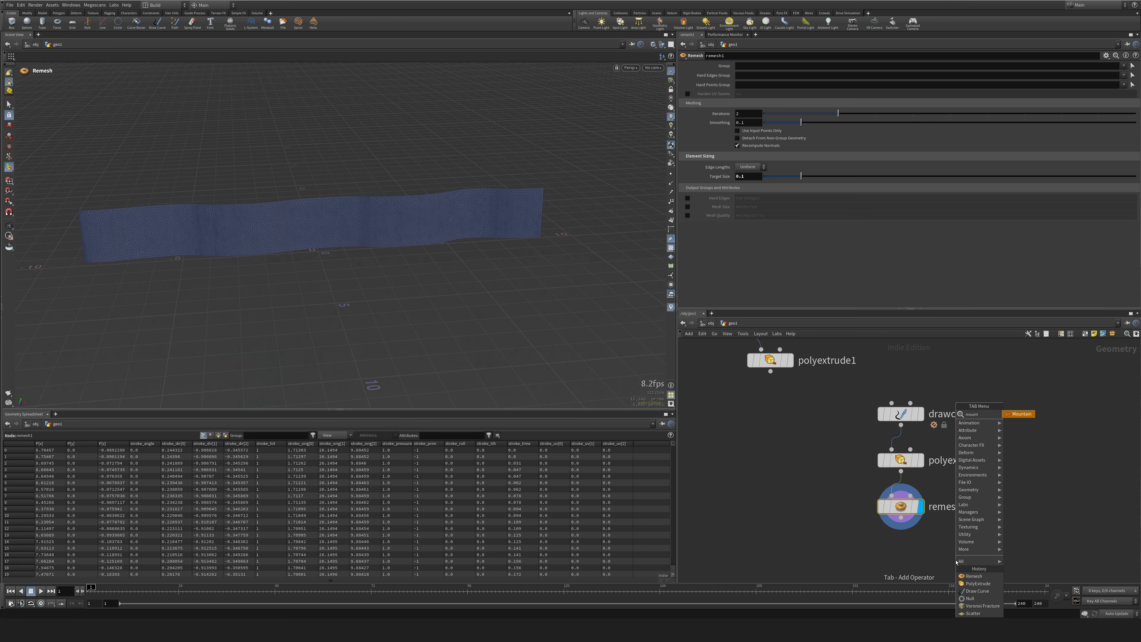
{"action": "key", "text": "Return"}
{"action": "left_click_drag", "start_coordinate": [432, 343], "coordinate": [625, 312], "text": "alt"}
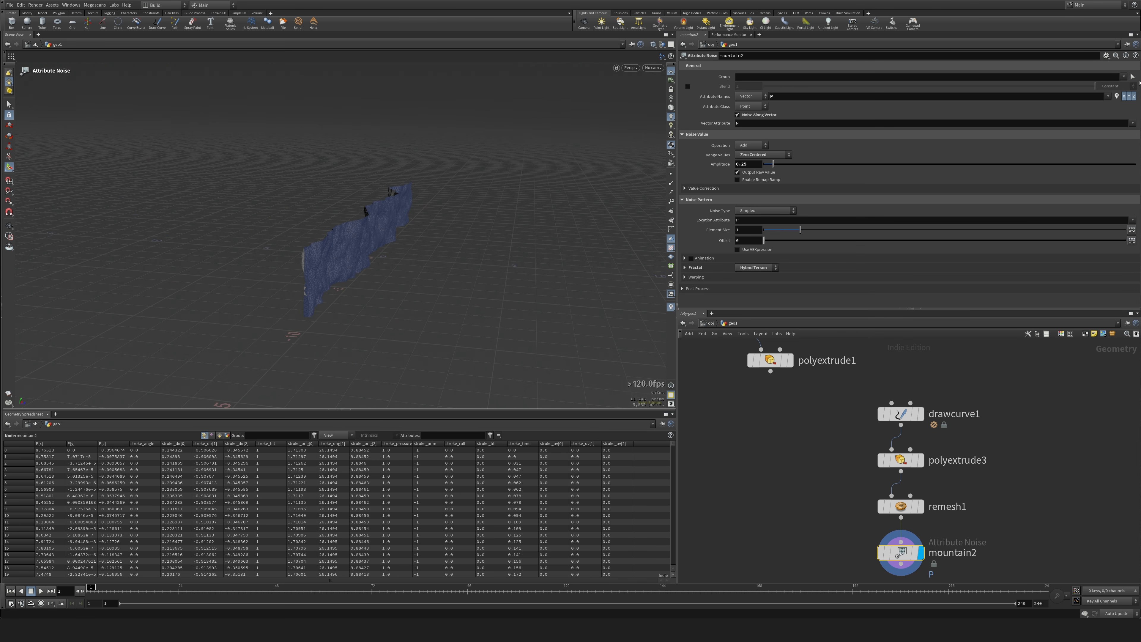
{"action": "left_click", "coordinate": [1129, 96]}
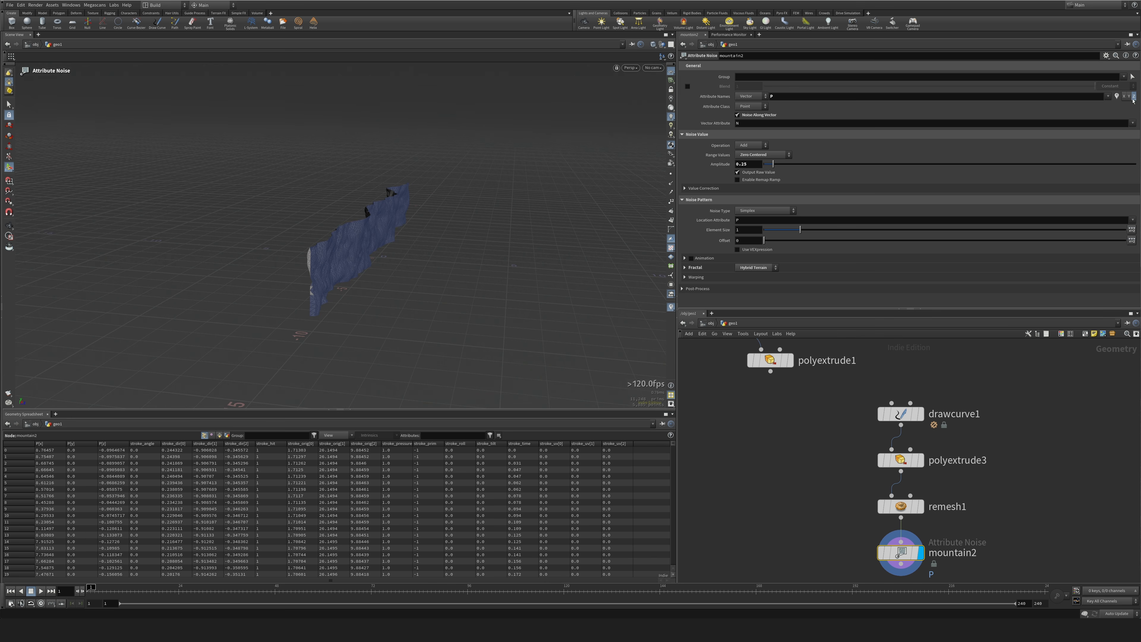
{"action": "left_click_drag", "start_coordinate": [315, 315], "coordinate": [665, 287], "text": "alt"}
Set the wall noise's element size to about 1.569.
{"action": "left_click_drag", "start_coordinate": [800, 231], "coordinate": [830, 231]}
{"action": "left_click_drag", "start_coordinate": [355, 225], "coordinate": [343, 272], "text": "alt"}
{"action": "scroll", "coordinate": [330, 241], "scroll_direction": "up", "scroll_amount": 3}
{"action": "left_click_drag", "start_coordinate": [822, 233], "coordinate": [820, 233]}
{"action": "scroll", "coordinate": [297, 227], "scroll_direction": "down", "scroll_amount": 3}
Append a Center node after mountain2.
{"action": "middle_click_drag", "start_coordinate": [845, 499], "coordinate": [836, 376]}
{"action": "scroll", "coordinate": [835, 376], "scroll_direction": "down", "scroll_amount": 1}
{"action": "left_click", "coordinate": [805, 446]}
{"action": "key", "text": "Tab"}
{"action": "type", "text": "center"}
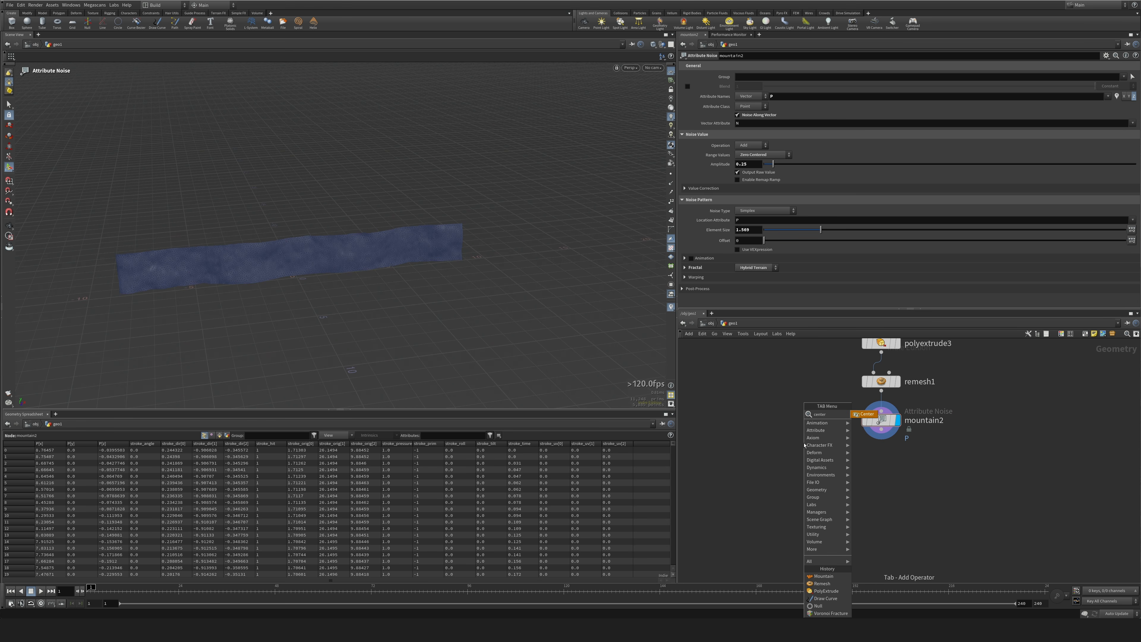
{"action": "key", "text": "Return"}
Compare the wall before and after centering against the polyextrude1 terrain layer, and return the display to center1.
{"action": "middle_click_drag", "start_coordinate": [803, 363], "coordinate": [803, 476]}
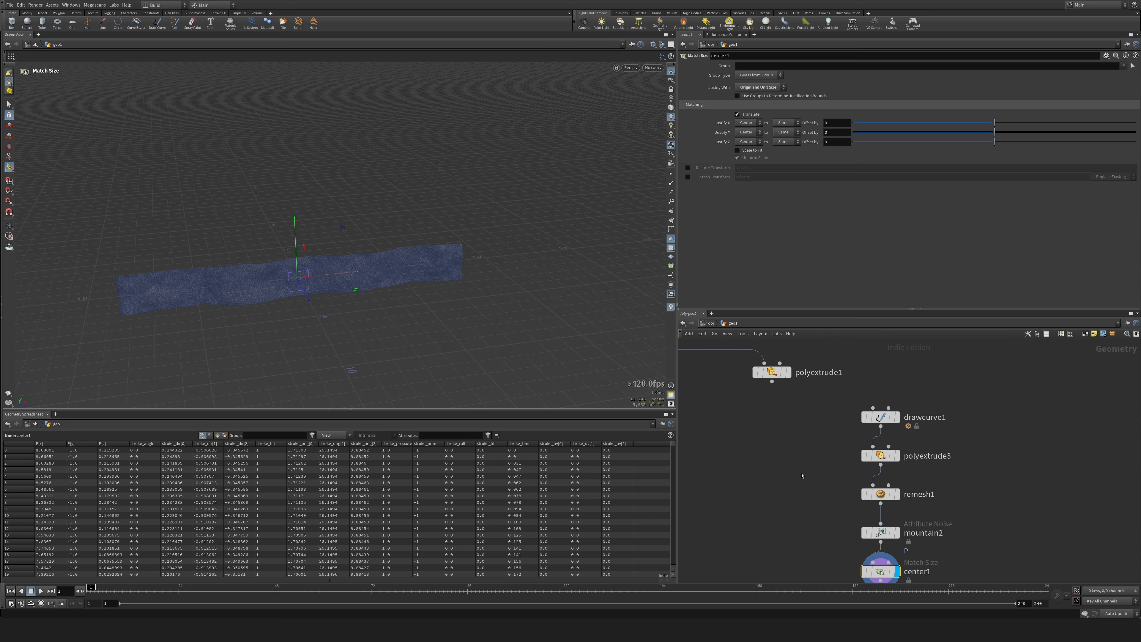
{"action": "left_click", "coordinate": [790, 373]}
{"action": "left_click", "coordinate": [895, 532]}
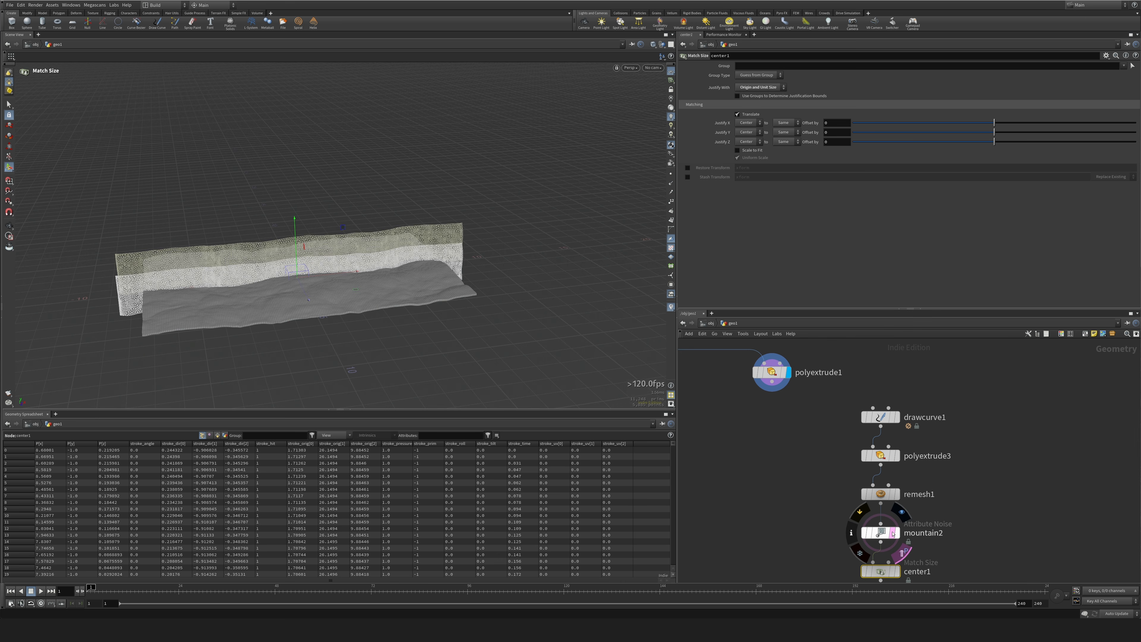
{"action": "left_click_drag", "start_coordinate": [507, 269], "coordinate": [530, 234], "text": "alt"}
{"action": "scroll", "coordinate": [485, 265], "scroll_direction": "down", "scroll_amount": 5}
{"action": "middle_click_drag", "start_coordinate": [907, 518], "coordinate": [924, 400]}
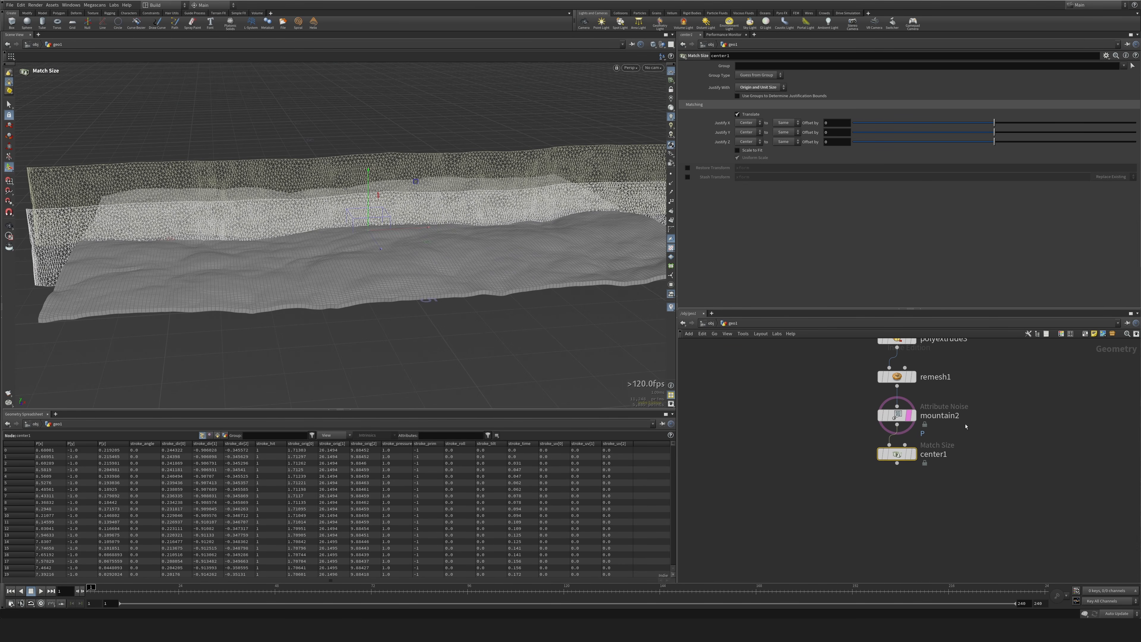
{"action": "left_click", "coordinate": [917, 443]}
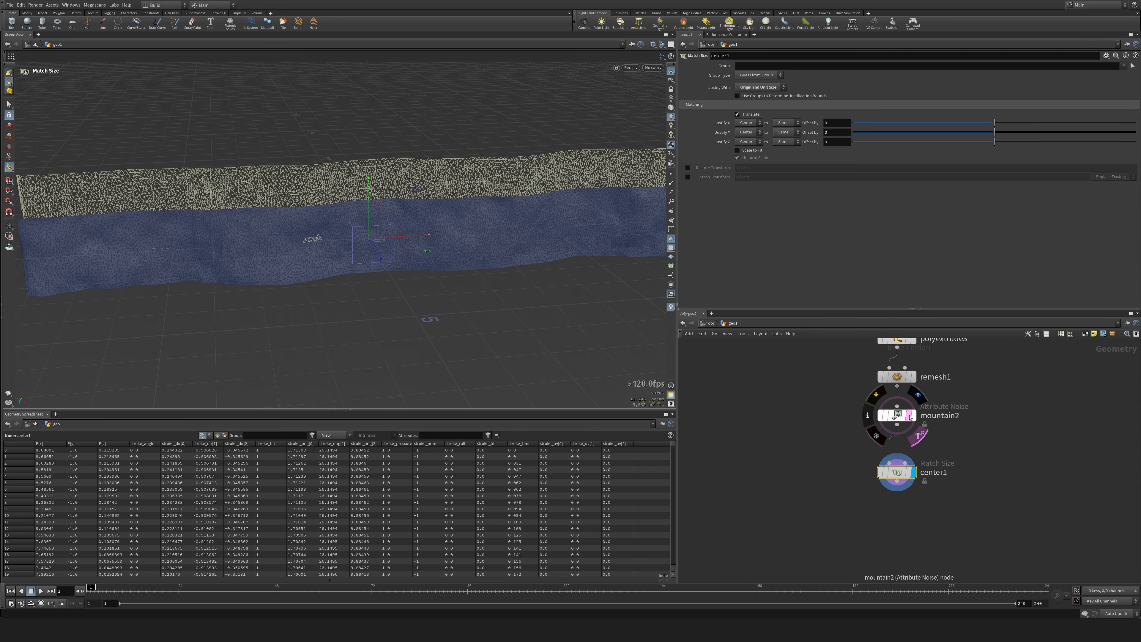
{"action": "left_click", "coordinate": [918, 437]}
{"action": "mouse_move", "coordinate": [548, 270]}
{"action": "left_mouse_down", "text": "alt"}
{"action": "mouse_move", "coordinate": [530, 288]}
{"action": "mouse_move", "coordinate": [544, 272]}
{"action": "left_mouse_up", "text": "alt"}
{"action": "scroll", "coordinate": [544, 272], "scroll_direction": "down", "scroll_amount": 4}
Connect polyextrude1's output to the second input of center1 so the wall aligns with the terrain layer.
{"action": "middle_click_drag", "start_coordinate": [807, 344], "coordinate": [793, 398]}
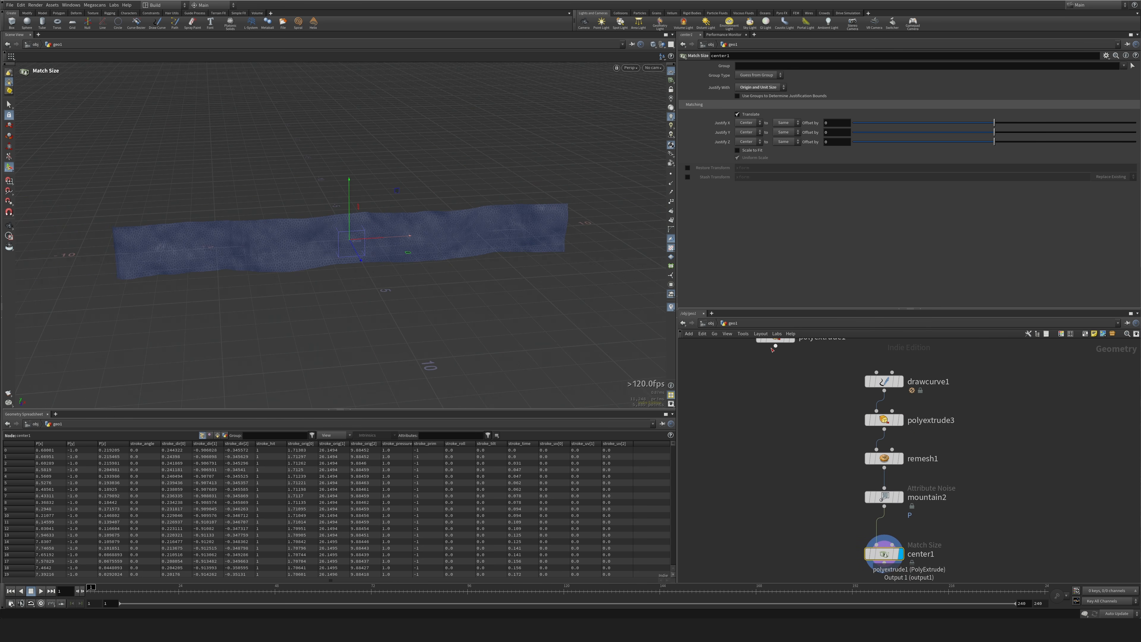
{"action": "left_click_drag", "start_coordinate": [775, 347], "coordinate": [892, 545]}
{"action": "scroll", "coordinate": [562, 297], "scroll_direction": "down", "scroll_amount": 3}
{"action": "left_click_drag", "start_coordinate": [562, 297], "coordinate": [557, 270], "text": "alt"}
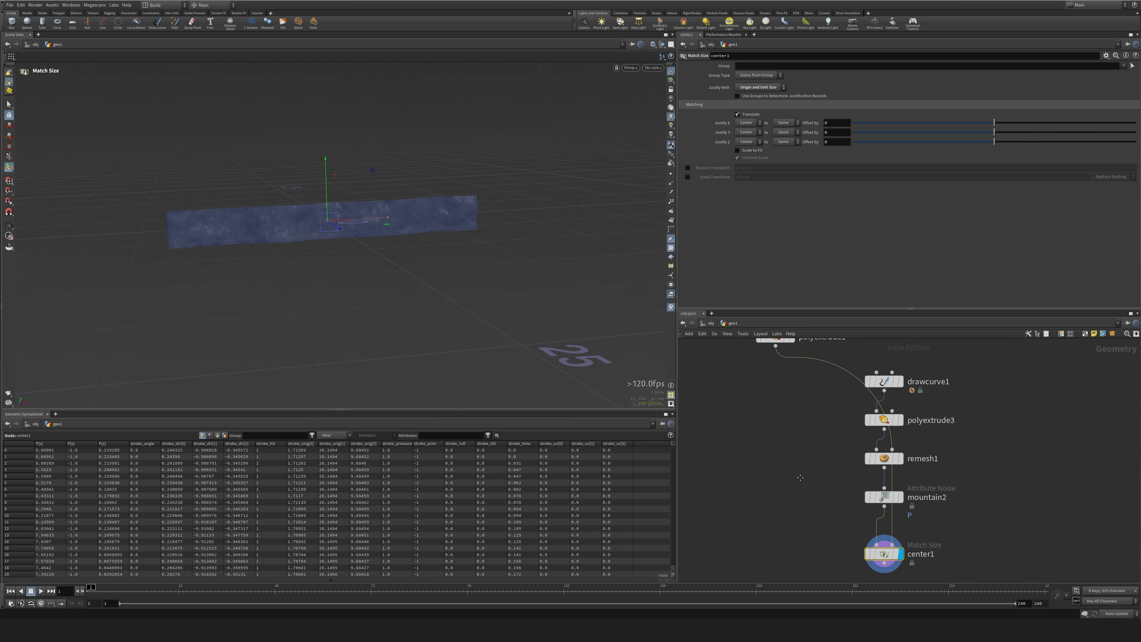
{"action": "middle_click_drag", "start_coordinate": [800, 478], "coordinate": [792, 375]}
{"action": "left_click_drag", "start_coordinate": [812, 432], "coordinate": [921, 482]}
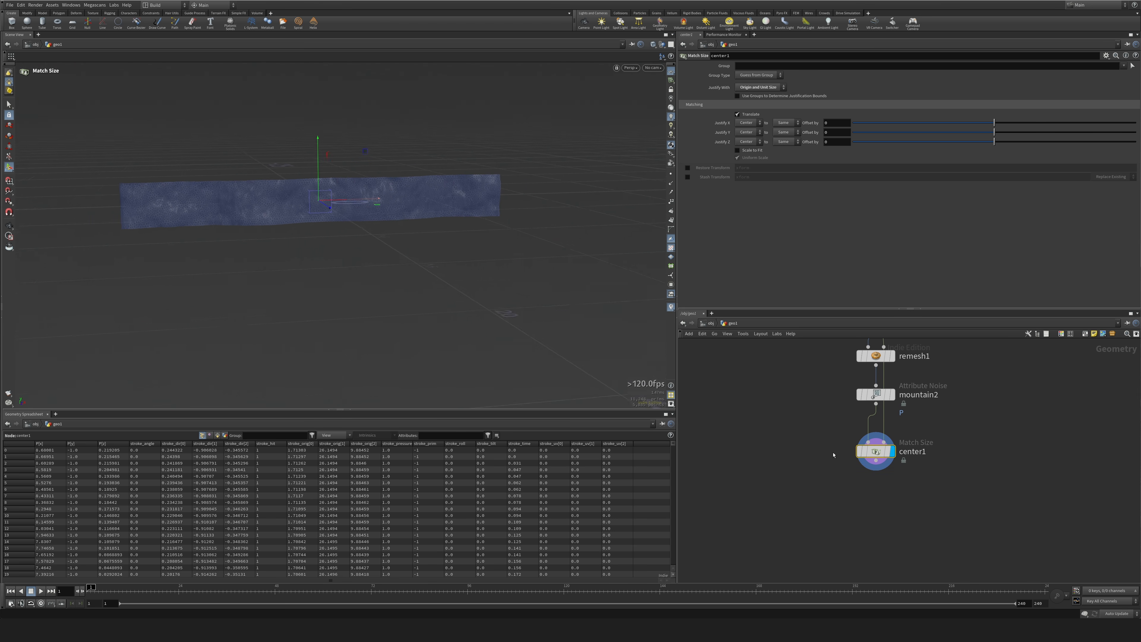
{"action": "key", "text": "Escape"}
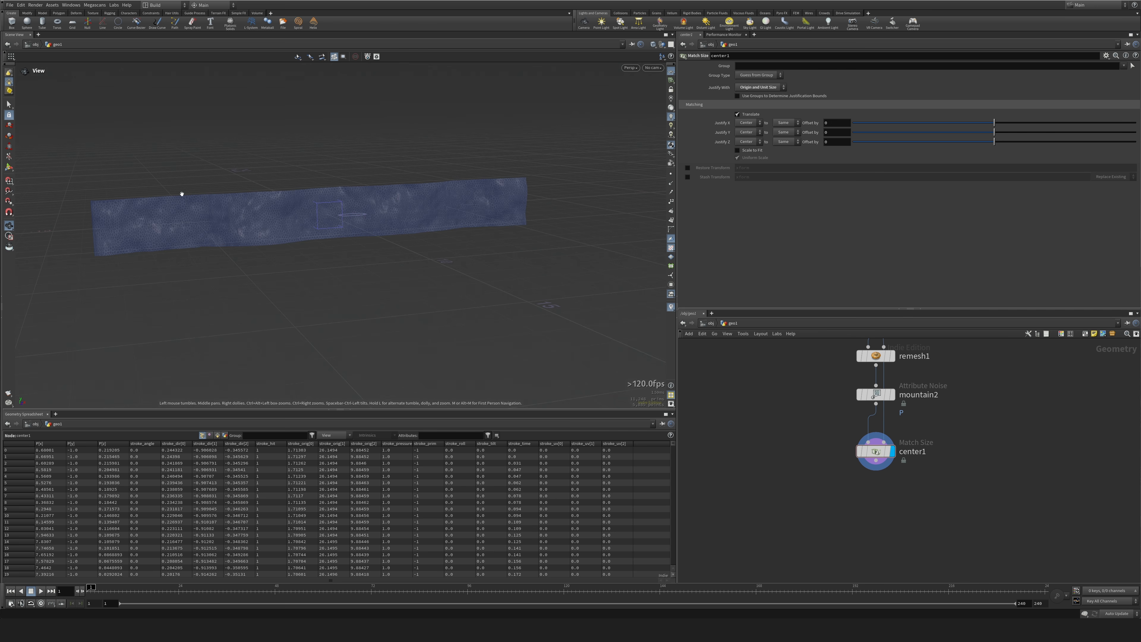
{"action": "left_click_drag", "start_coordinate": [888, 431], "coordinate": [805, 485]}
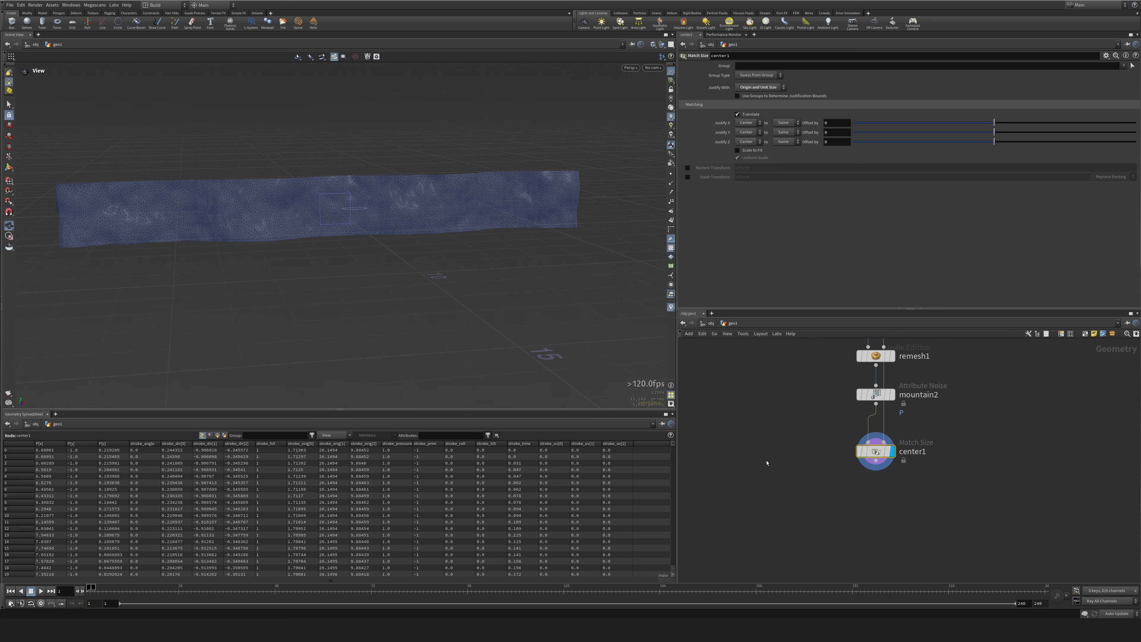
{"action": "left_click_drag", "start_coordinate": [811, 431], "coordinate": [939, 499]}
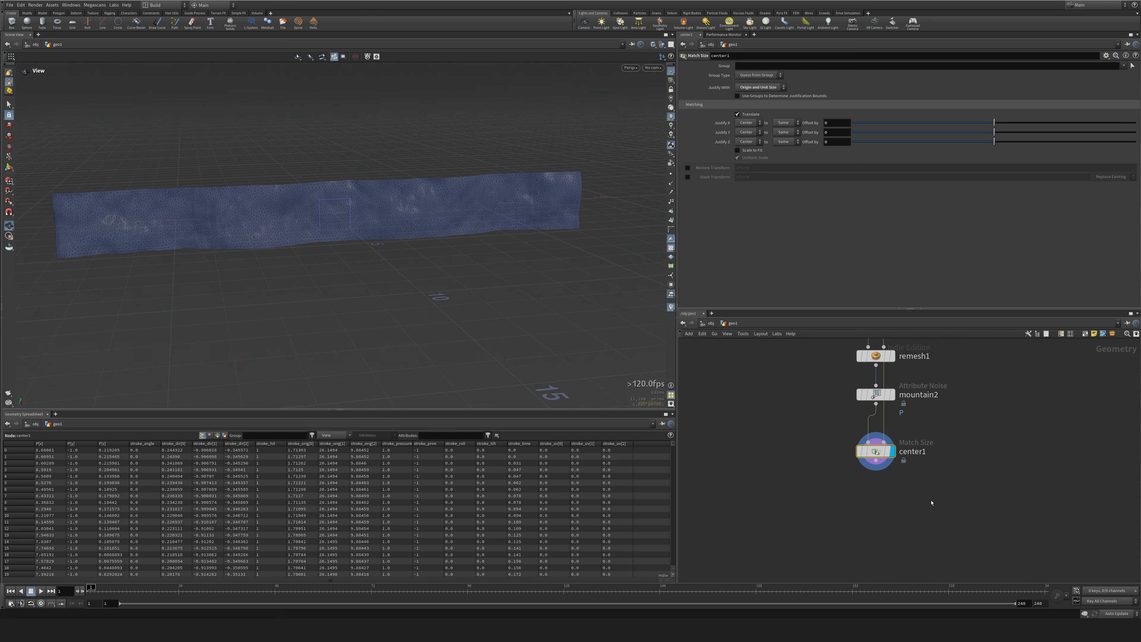
Add a Bound node beside center1 and feed it the output of polyextrude1.
{"action": "key", "text": "Tab"}
{"action": "type", "text": "null"}
{"action": "key", "text": "Return"}
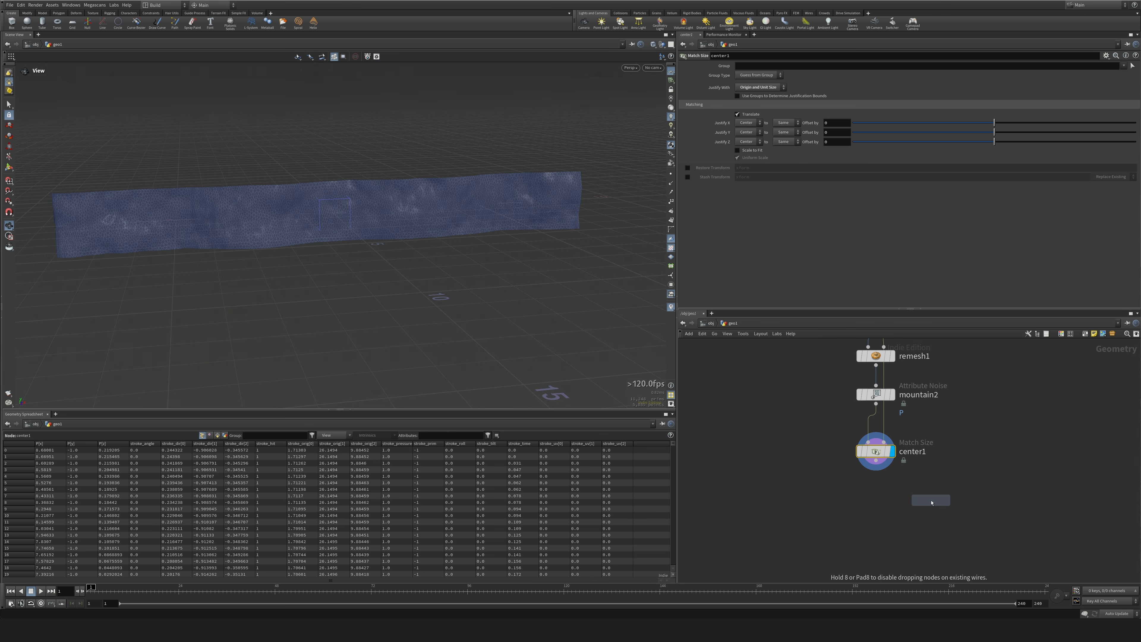
{"action": "left_click", "coordinate": [1001, 442]}
{"action": "middle_click_drag", "start_coordinate": [809, 415], "coordinate": [784, 511]}
{"action": "middle_click_drag", "start_coordinate": [780, 398], "coordinate": [790, 442]}
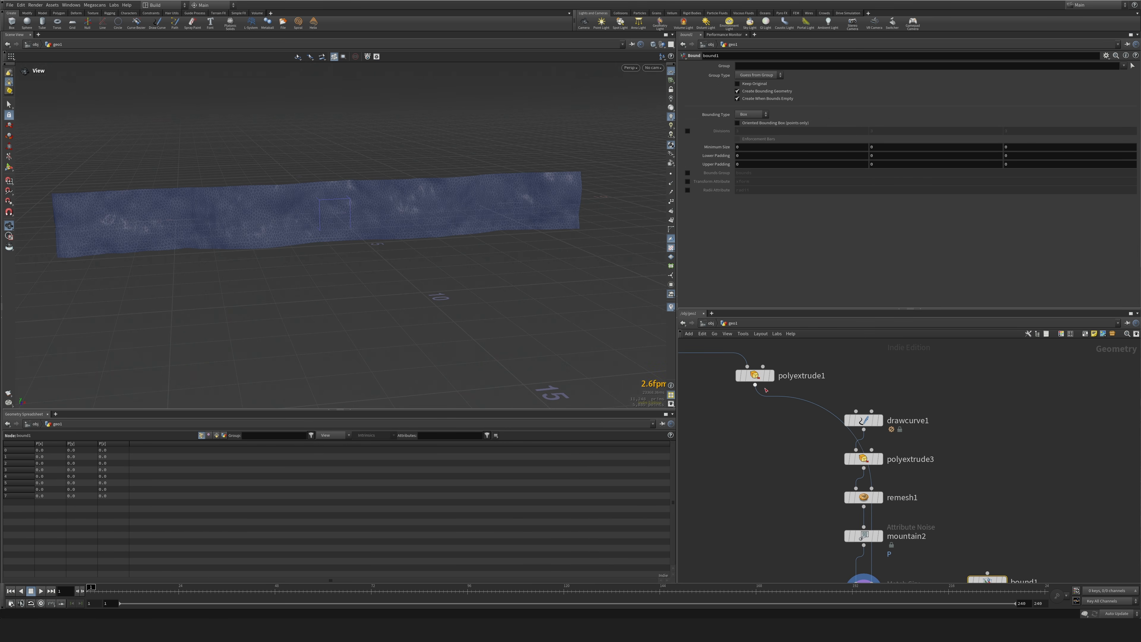
{"action": "left_click", "coordinate": [767, 391]}
{"action": "middle_click_drag", "start_coordinate": [1014, 505], "coordinate": [961, 390]}
{"action": "left_click", "coordinate": [934, 456]}
{"action": "middle_click_drag", "start_coordinate": [901, 510], "coordinate": [921, 466]}
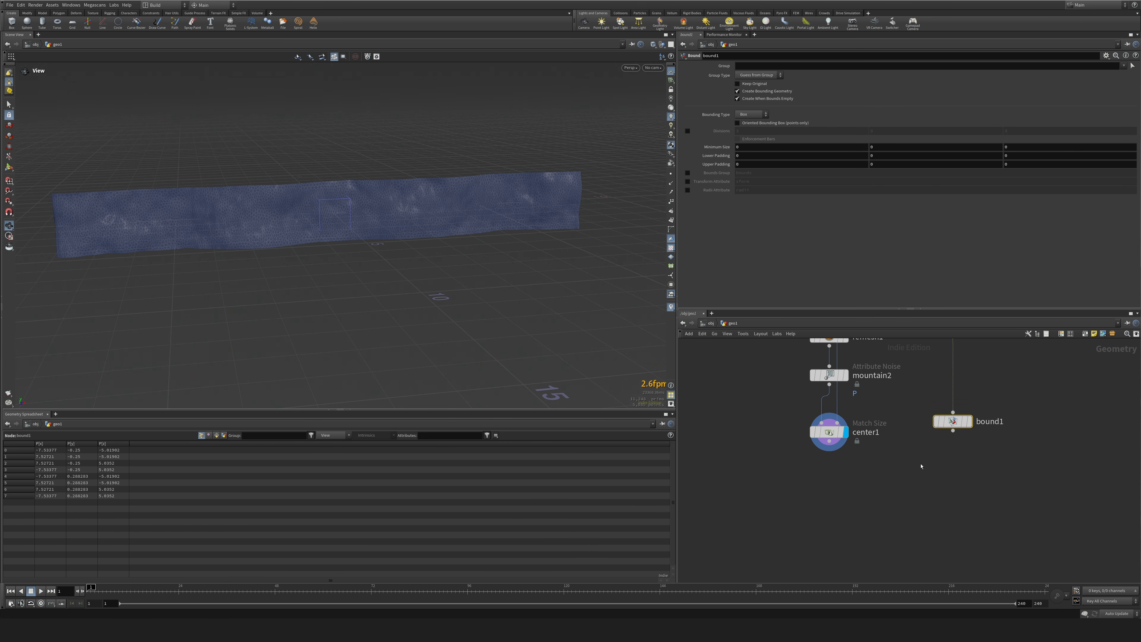
Display bound1 and set its lower and upper padding to 0.1 on all axes.
{"action": "left_click", "coordinate": [968, 421]}
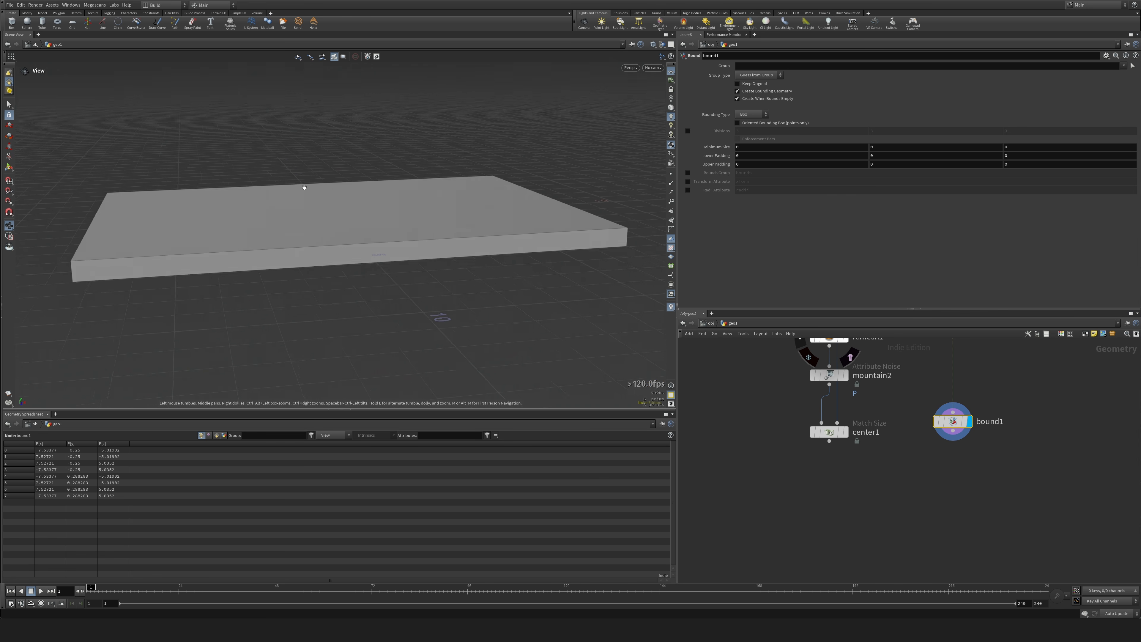
{"action": "left_click_drag", "start_coordinate": [304, 188], "coordinate": [310, 204]}
{"action": "middle_click_drag", "start_coordinate": [718, 155], "coordinate": [716, 165]}
{"action": "left_click_drag", "start_coordinate": [454, 225], "coordinate": [450, 202]}
Add a Boolean Intersect node below center1, with center1 as its first input and bound1 as its second.
{"action": "key", "text": "Tab"}
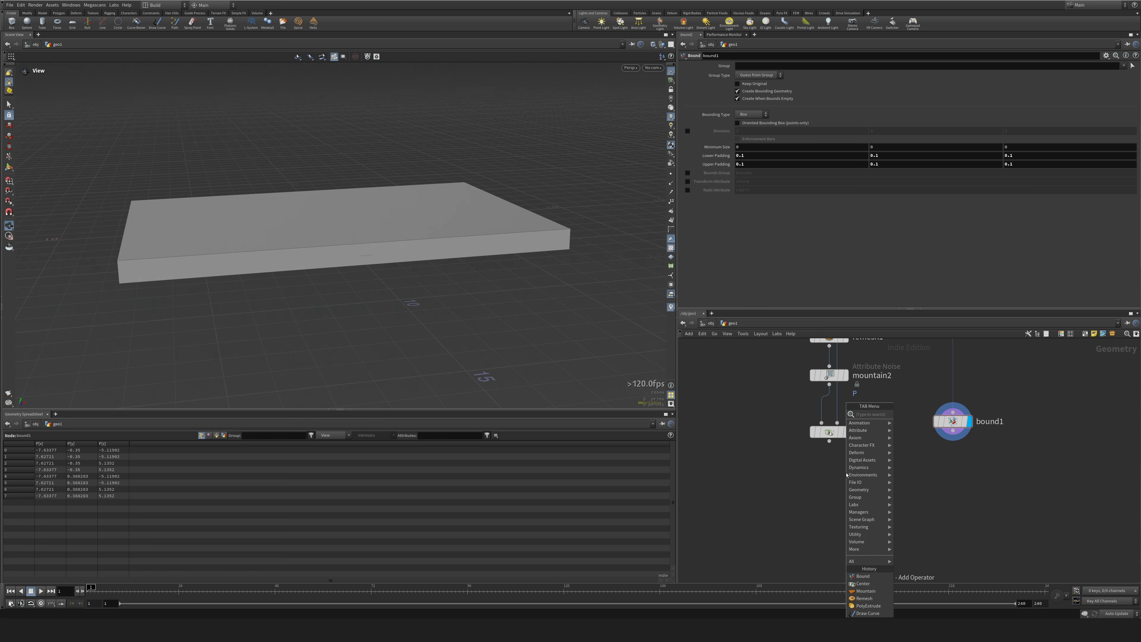
{"action": "type", "text": "bool"}
{"action": "key", "text": "Down"}
{"action": "key", "text": "Down"}
{"action": "key", "text": "Return"}
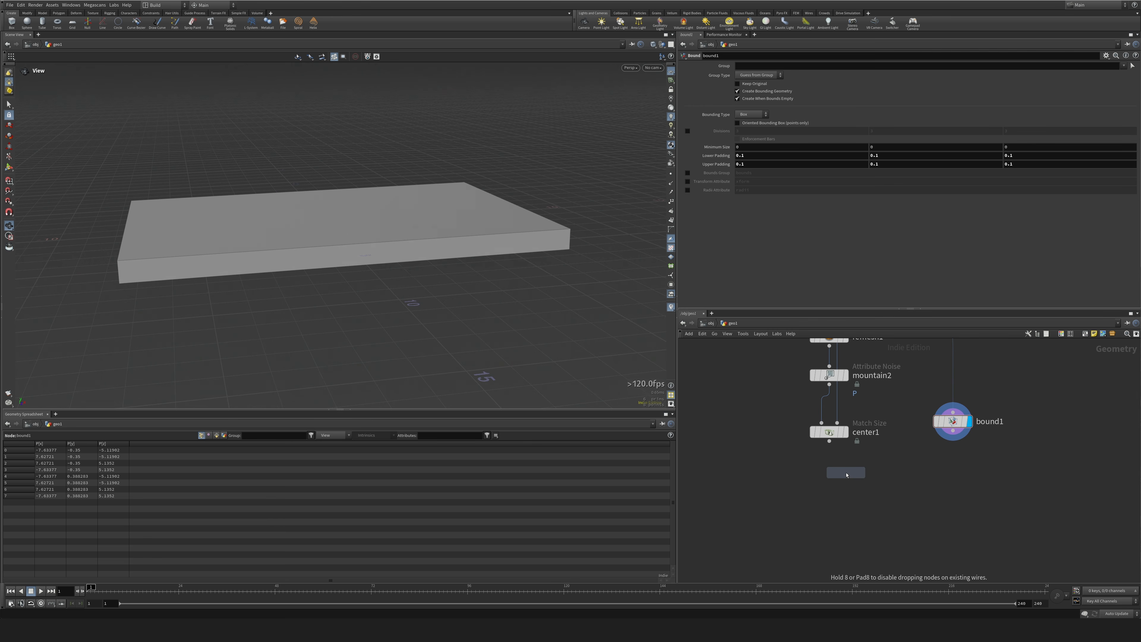
{"action": "left_click", "coordinate": [843, 506]}
{"action": "left_click_drag", "start_coordinate": [830, 442], "coordinate": [835, 498]}
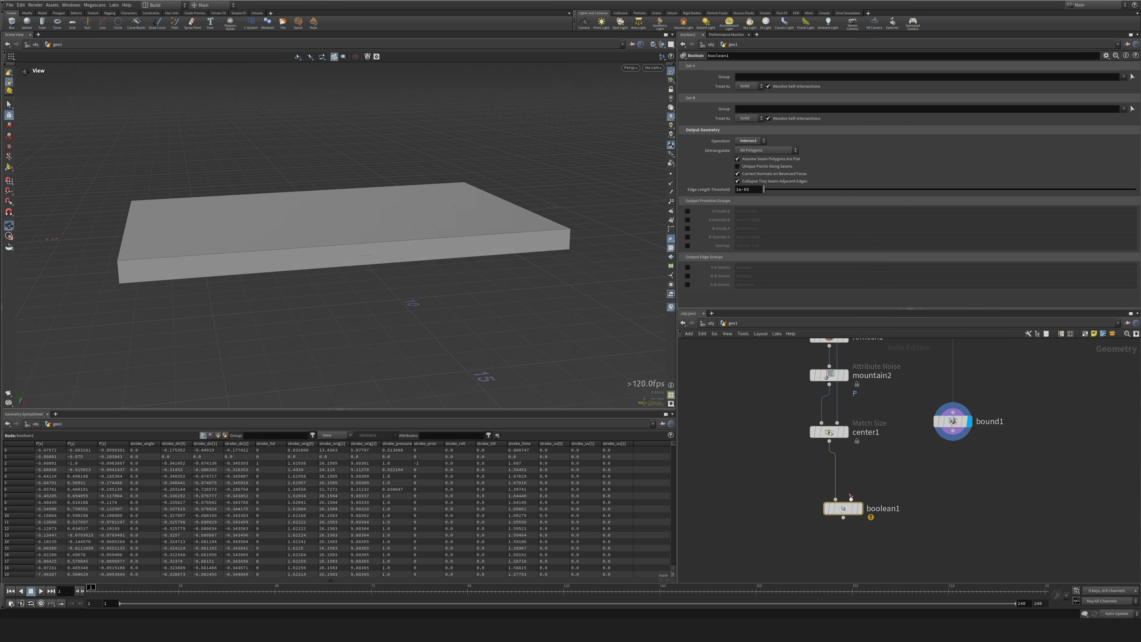
Display boolean1 and treat its set A geometry as a surface.
{"action": "left_click", "coordinate": [860, 508]}
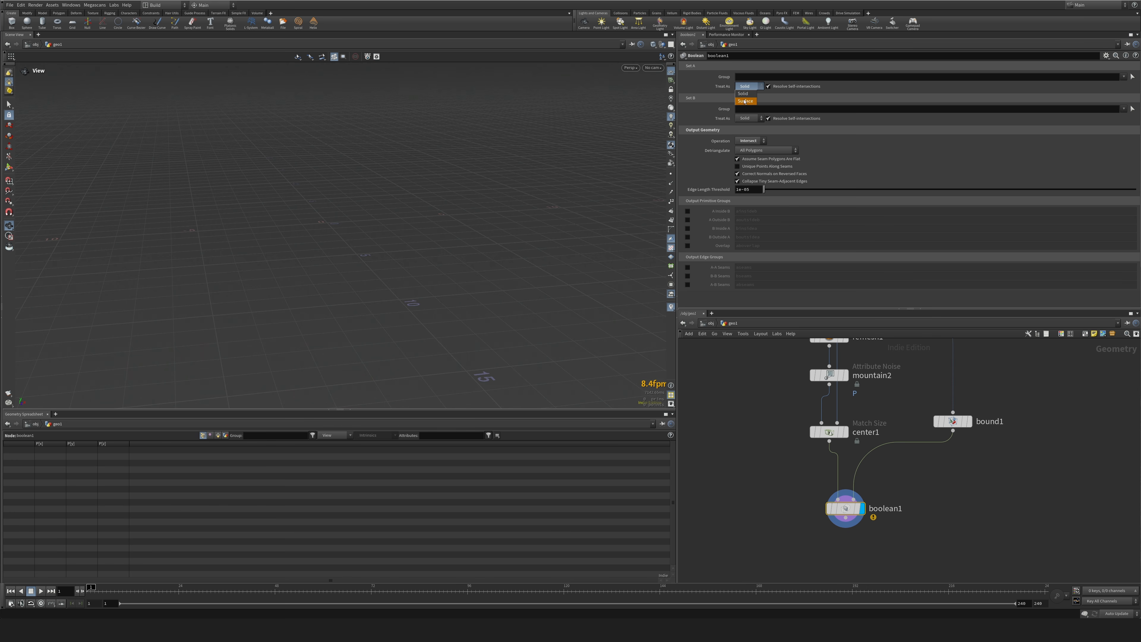
{"action": "left_click", "coordinate": [744, 101]}
{"action": "scroll", "coordinate": [268, 242], "scroll_direction": "up", "scroll_amount": 5}
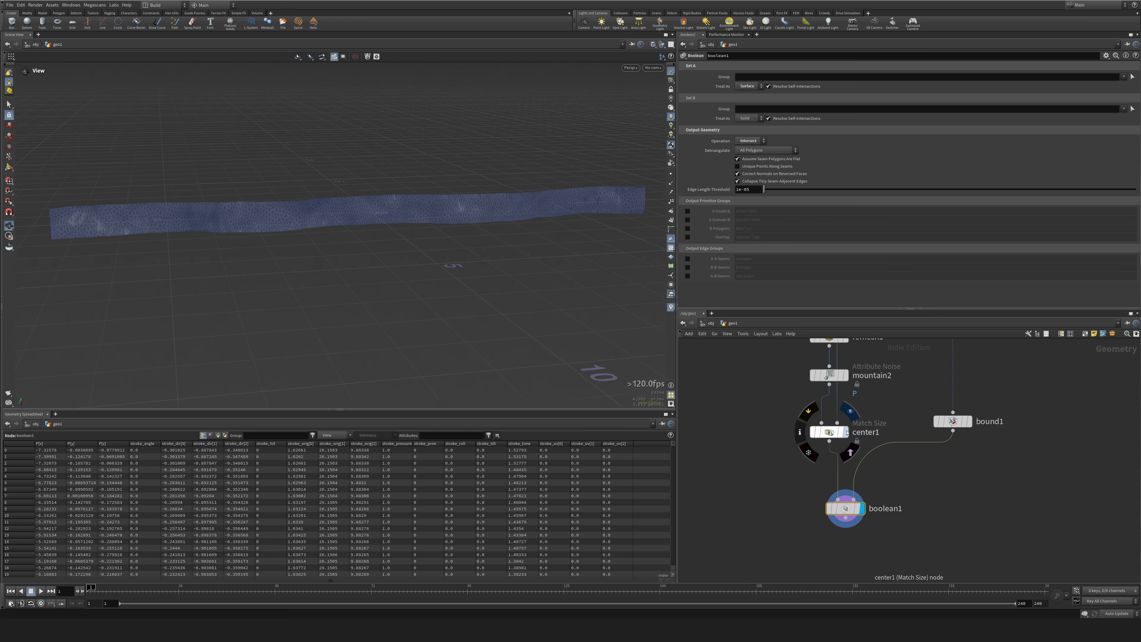
Overlay the terrain as a template to examine how the trimmed cutting surface sits in it, and remove the overlay.
{"action": "middle_click_drag", "start_coordinate": [741, 363], "coordinate": [789, 505]}
{"action": "left_click", "coordinate": [790, 377]}
{"action": "left_click_drag", "start_coordinate": [544, 346], "coordinate": [340, 300]}
{"action": "middle_click_drag", "start_coordinate": [785, 540], "coordinate": [766, 351]}
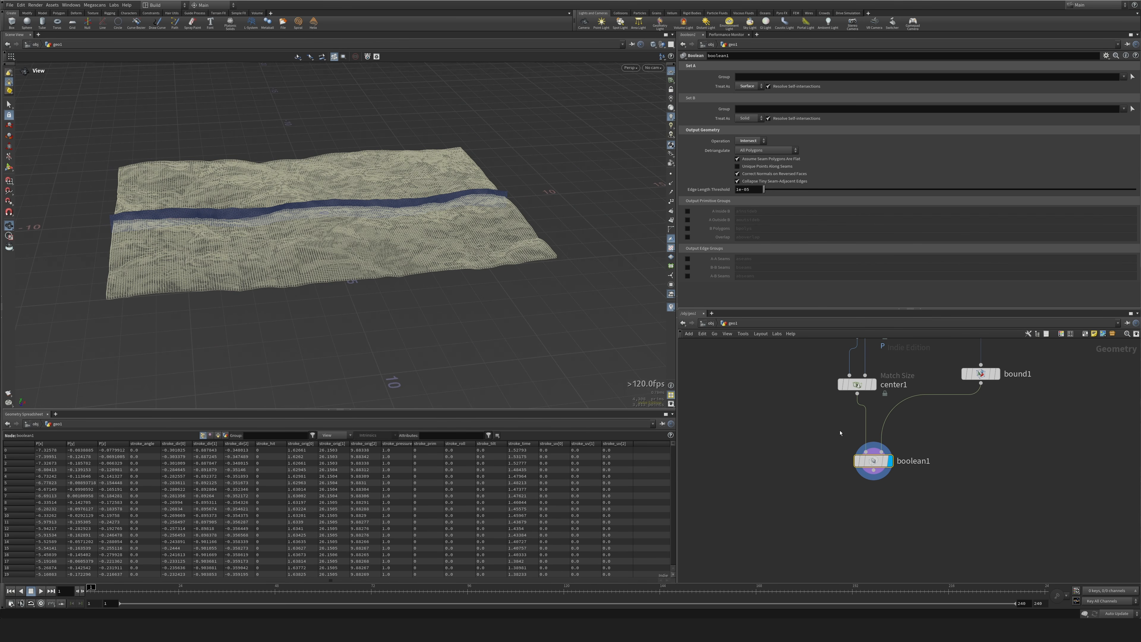
{"action": "left_click", "coordinate": [895, 481]}
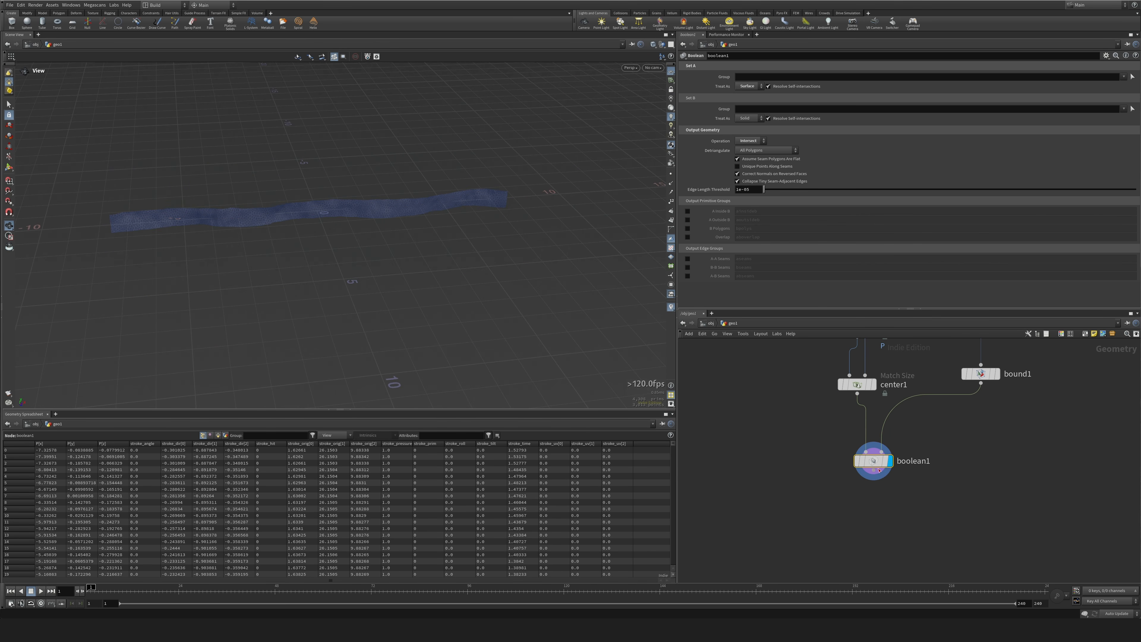
Add a Boolean Fracture node with the terrain as its geometry to fracture and boolean1 as its cutting surface.
{"action": "key", "text": "Tab"}
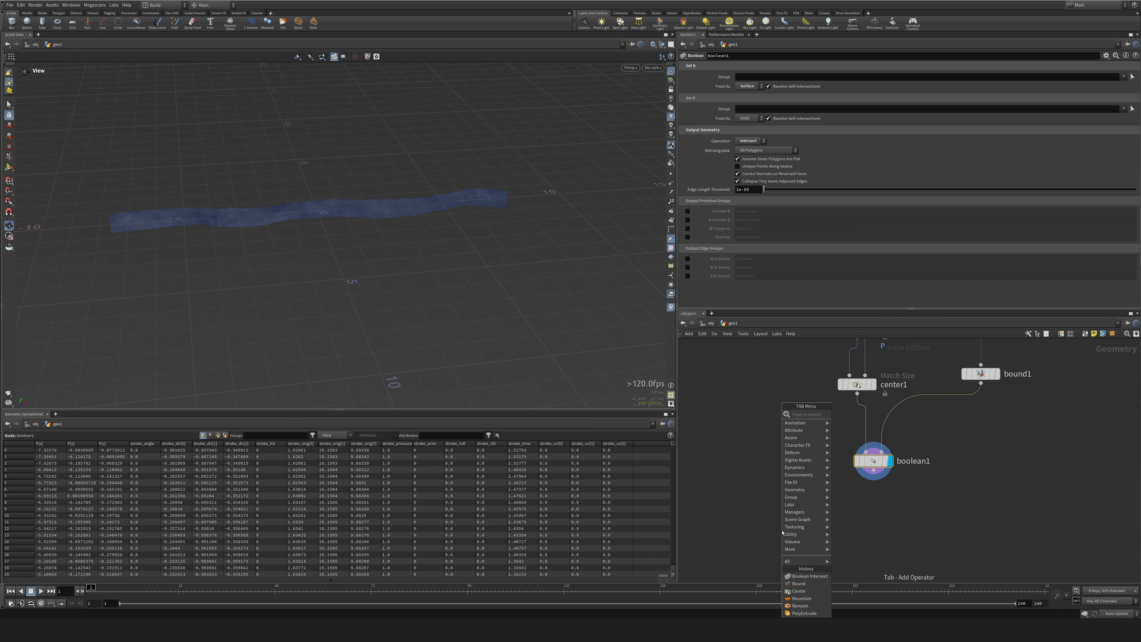
{"action": "type", "text": "boolfr"}
{"action": "key", "text": "Return"}
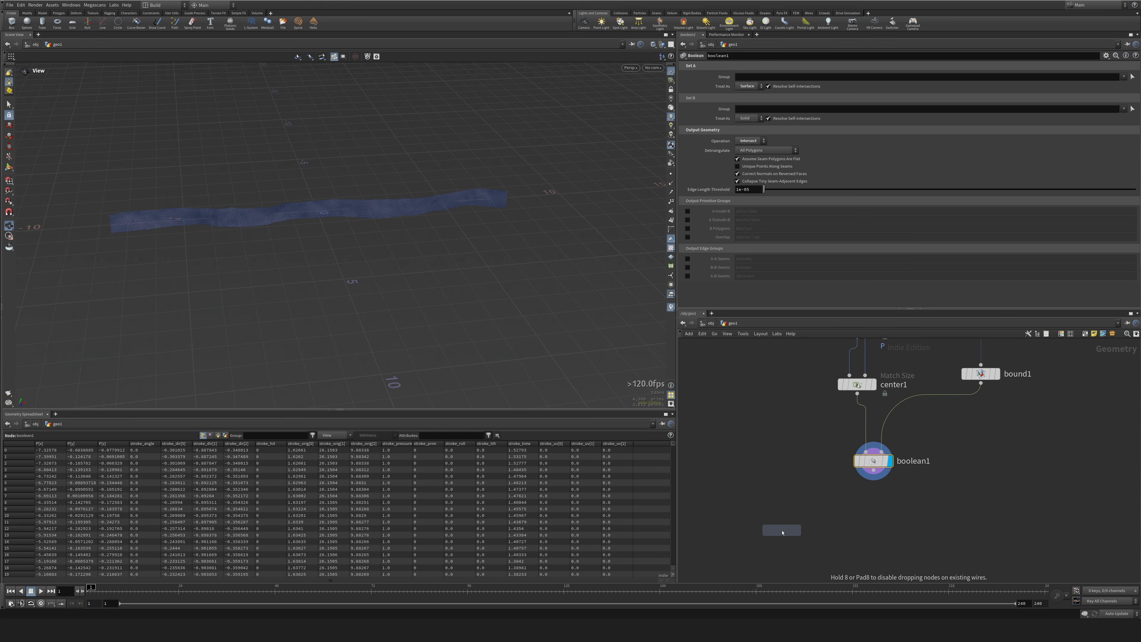
{"action": "left_click", "coordinate": [792, 513]}
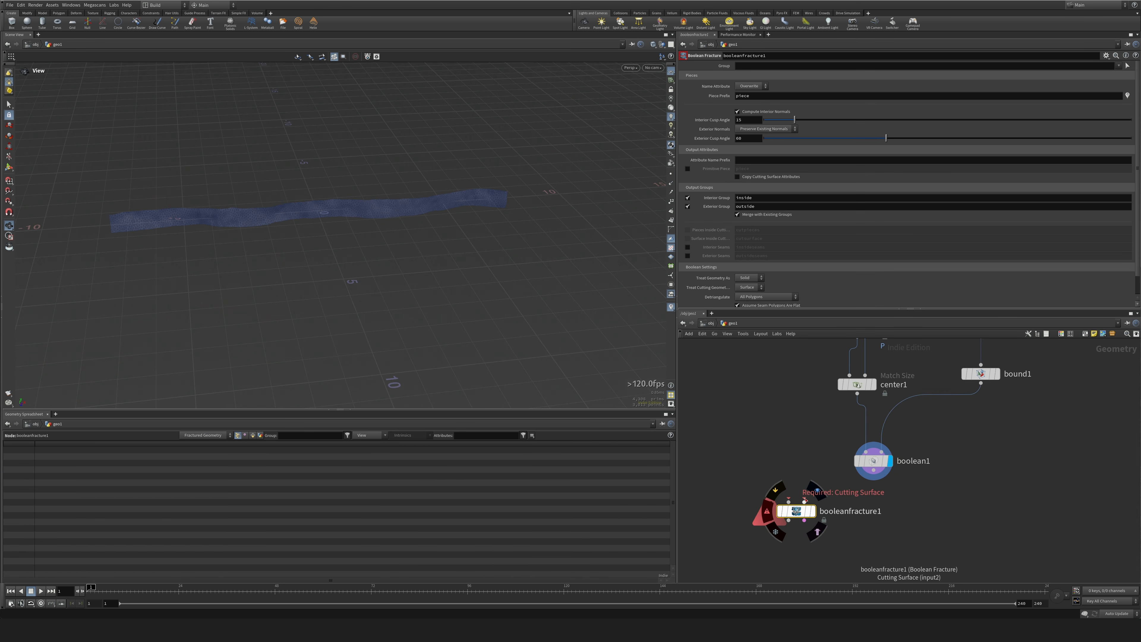
{"action": "left_click", "coordinate": [789, 502]}
{"action": "middle_click_drag", "start_coordinate": [755, 383], "coordinate": [780, 556]}
{"action": "left_click", "coordinate": [766, 374]}
{"action": "middle_click_drag", "start_coordinate": [762, 505], "coordinate": [723, 280]}
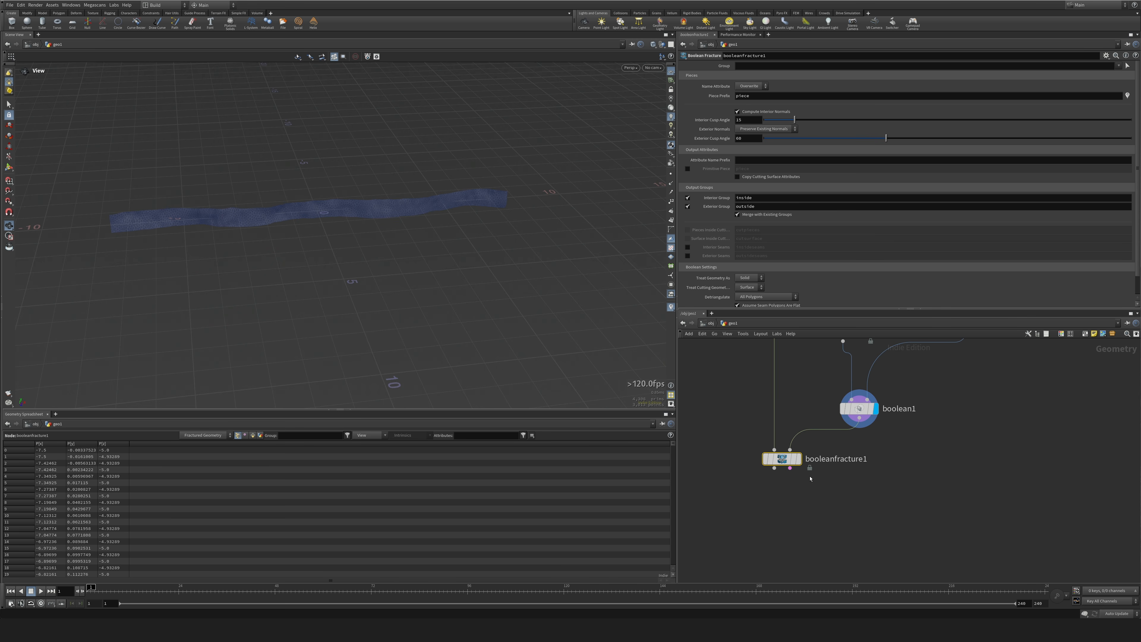
Display booleanfracture1 and set its piece prefix to ground_.
{"action": "left_click", "coordinate": [804, 438]}
{"action": "left_click_drag", "start_coordinate": [779, 461], "coordinate": [784, 470]}
{"action": "left_click_drag", "start_coordinate": [351, 238], "coordinate": [404, 301]}
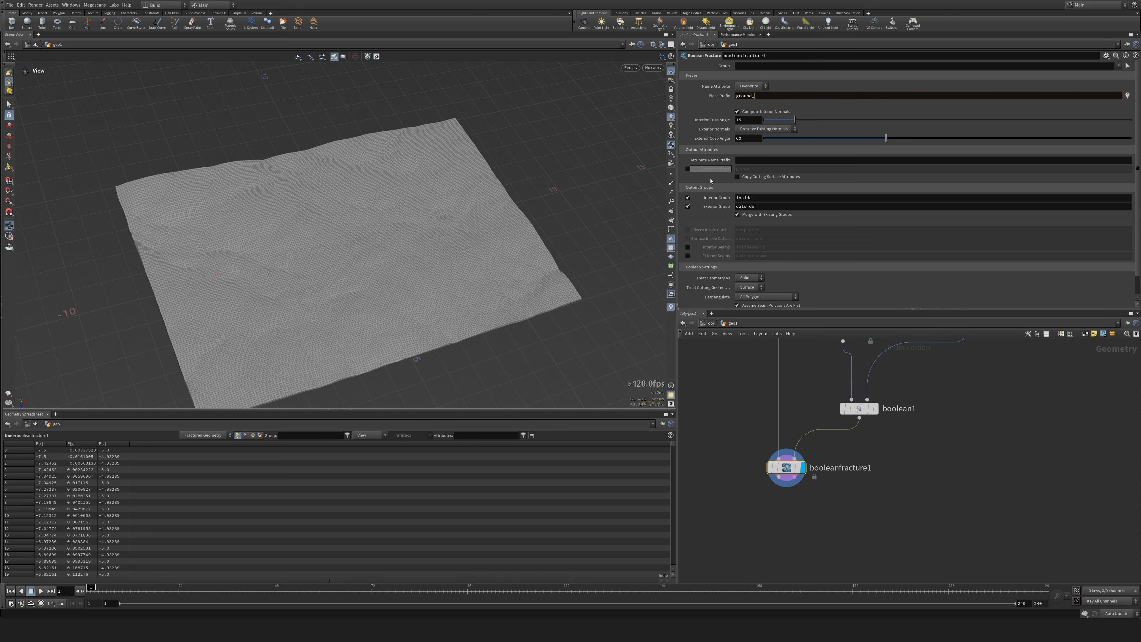
{"action": "scroll", "coordinate": [585, 216], "scroll_direction": "up", "scroll_amount": 4}
{"action": "left_click_drag", "start_coordinate": [585, 216], "coordinate": [663, 238]}
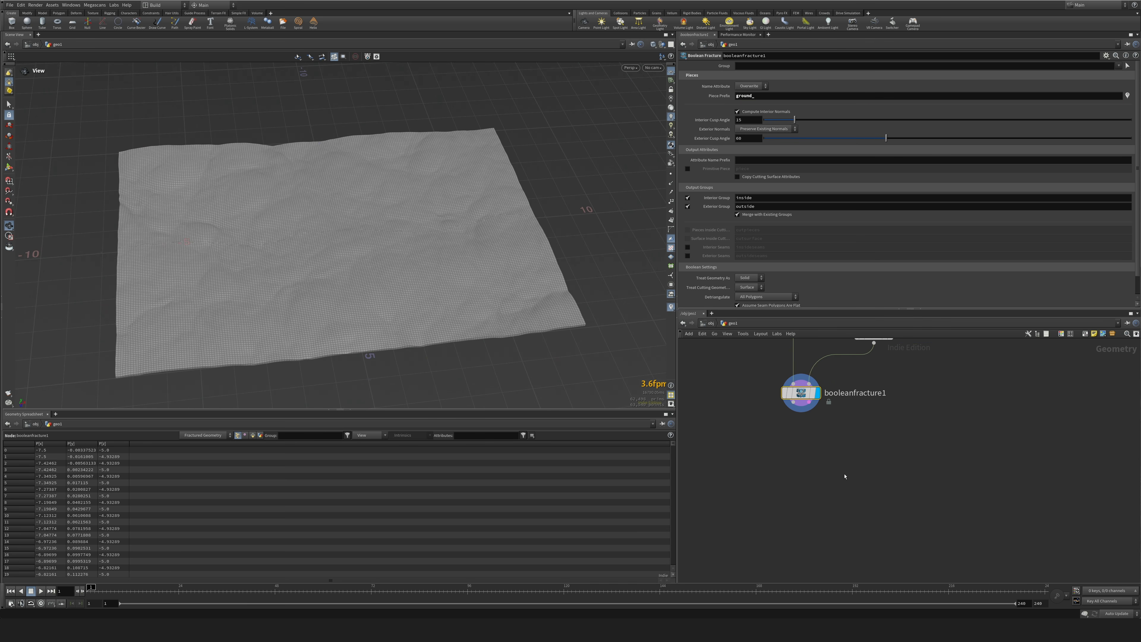
Attach an Exploded View node to booleanfracture1 to check the separated pieces, and delete that node.
{"action": "key", "text": "Tab"}
{"action": "type", "text": "ass"}
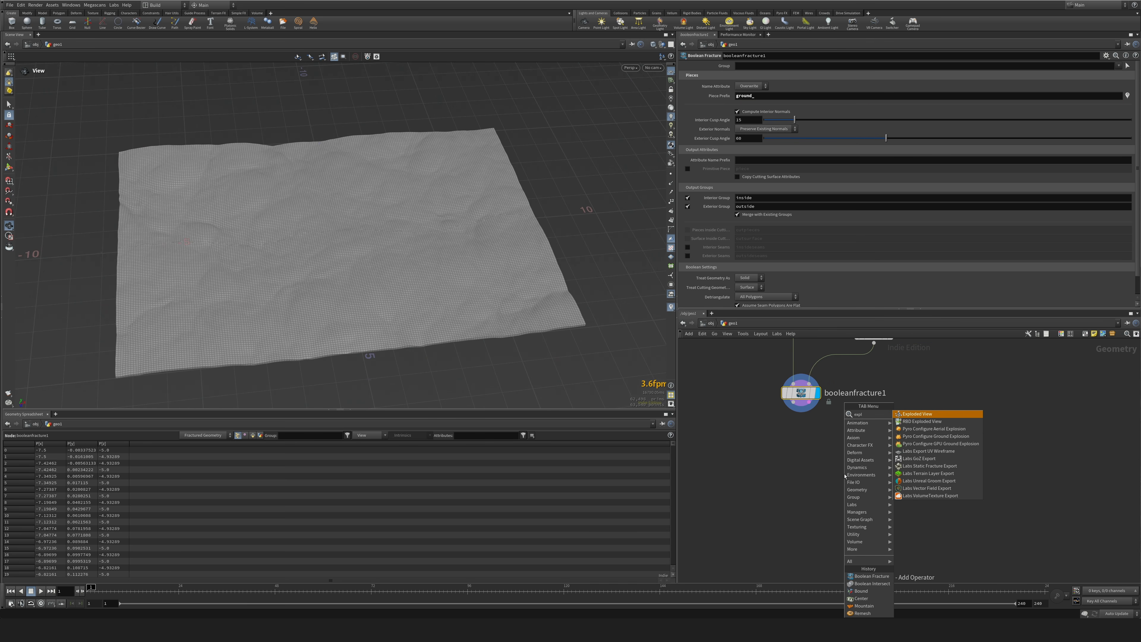
{"action": "key", "text": "Return"}
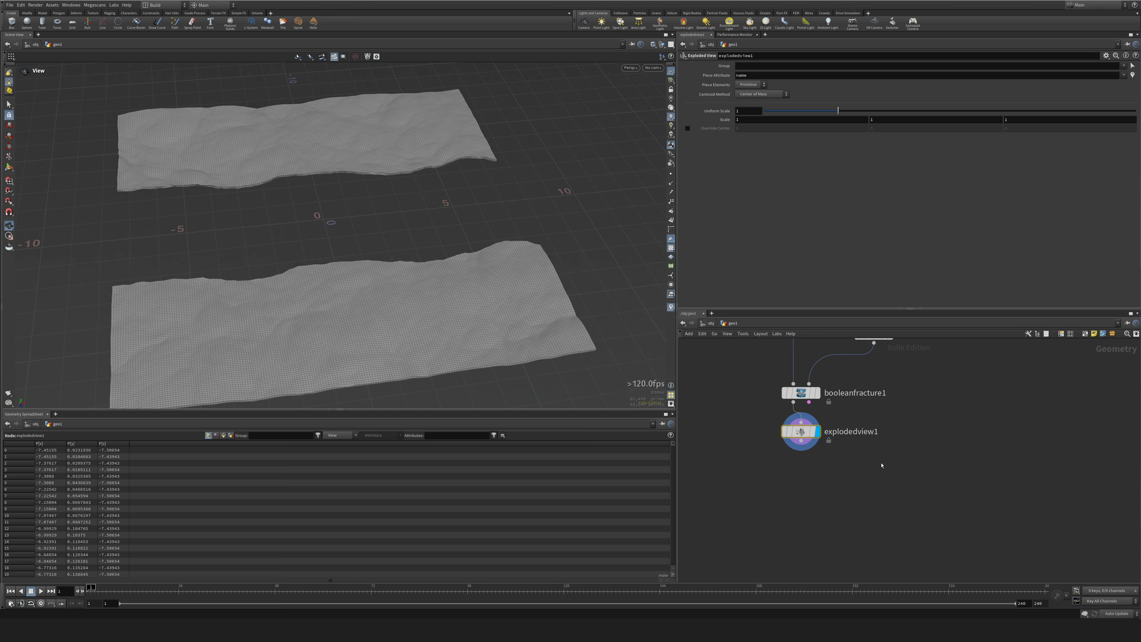
{"action": "key", "text": "Delete"}
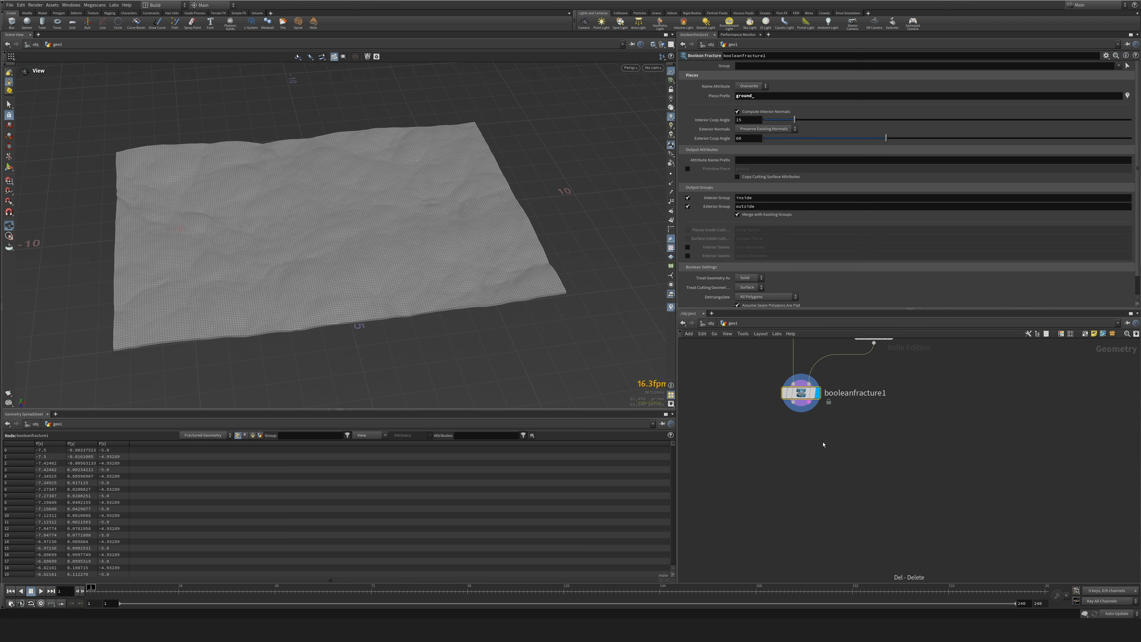
Show the primitive attributes of booleanfracture1 in the geometry spreadsheet and examine the name values of its pieces.
{"action": "left_click", "coordinate": [252, 435]}
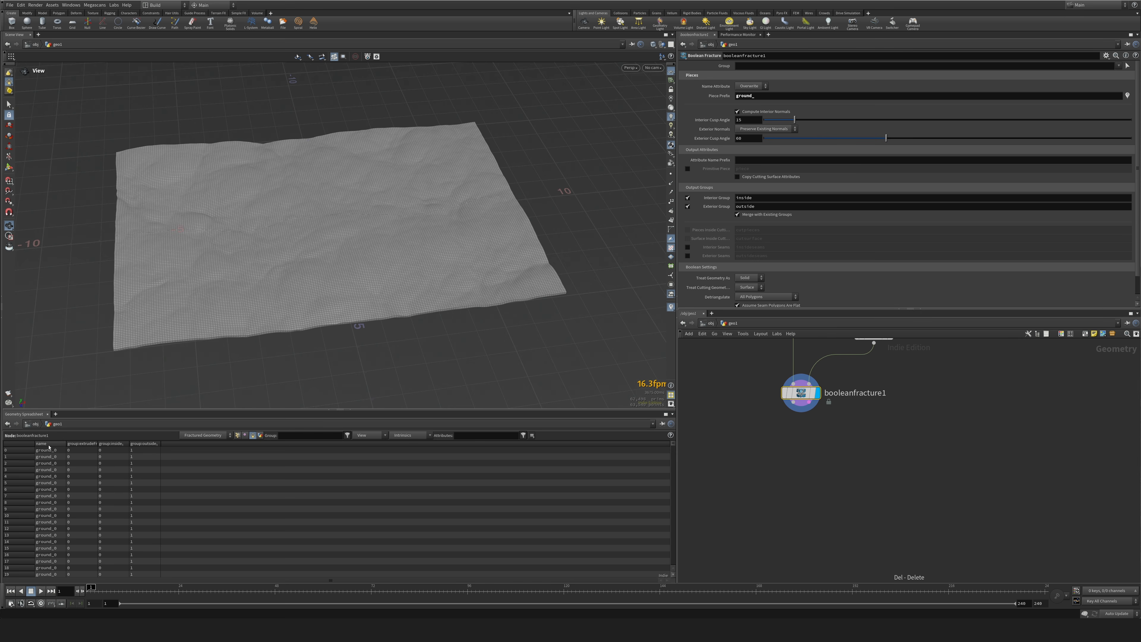
{"action": "left_click", "coordinate": [54, 414]}
{"action": "mouse_move", "coordinate": [85, 429]}
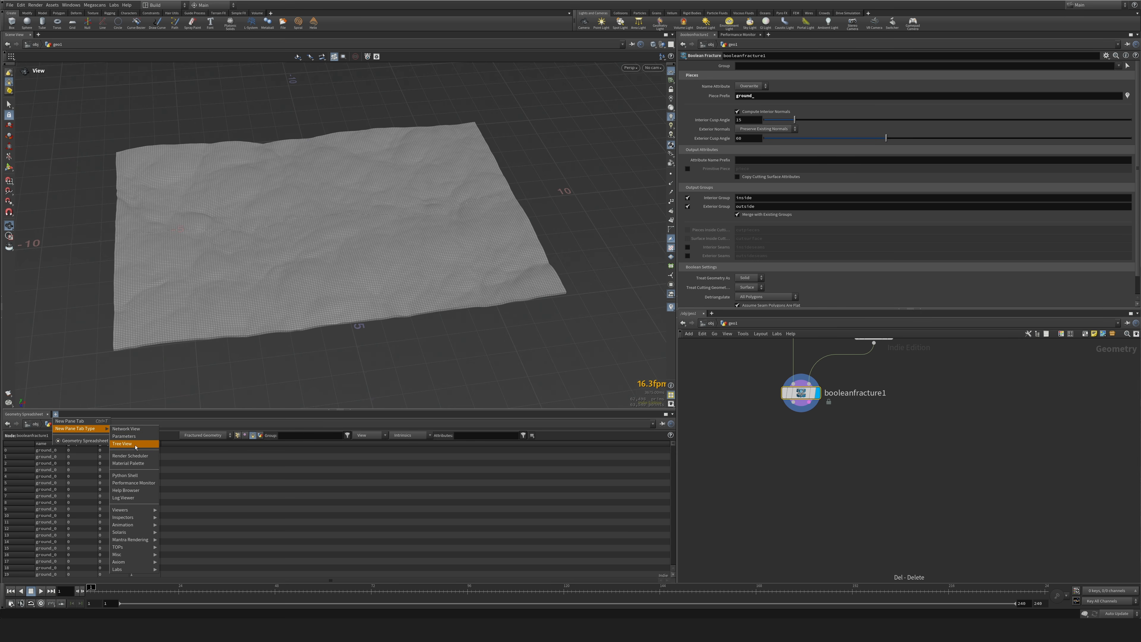
{"action": "mouse_move", "coordinate": [134, 512]}
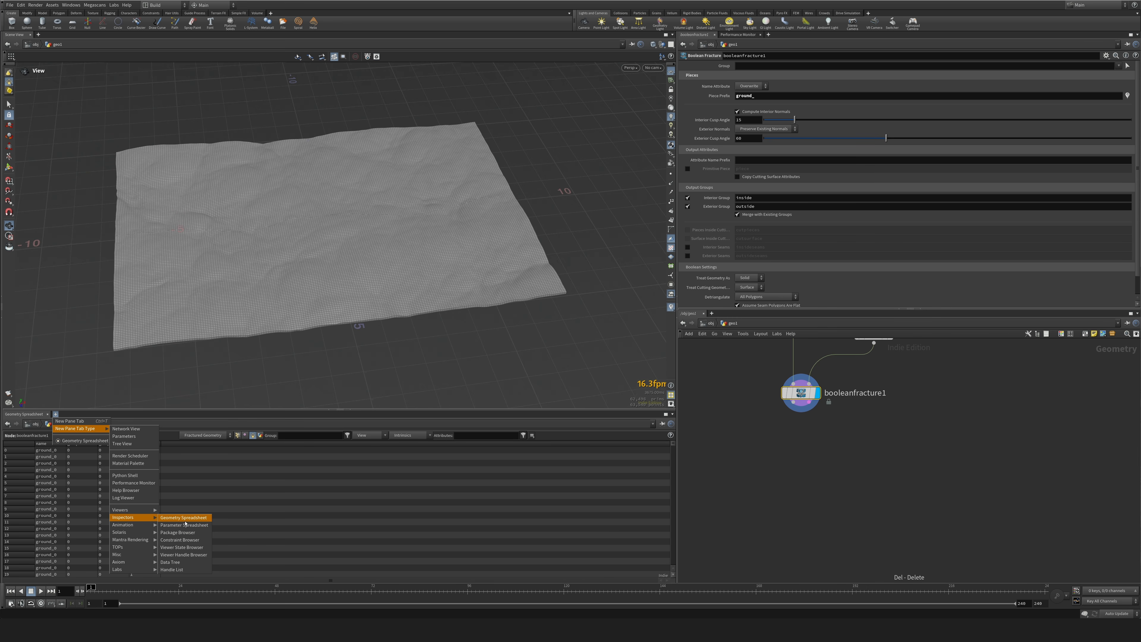
{"action": "left_click", "coordinate": [187, 519]}
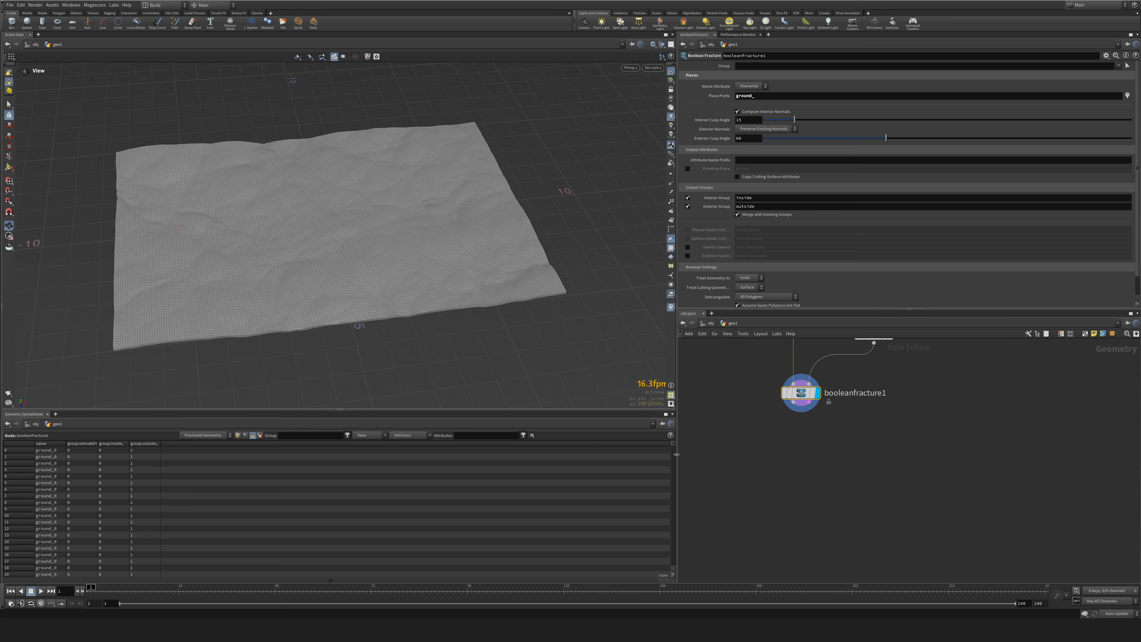
{"action": "left_click_drag", "start_coordinate": [672, 445], "coordinate": [668, 523]}
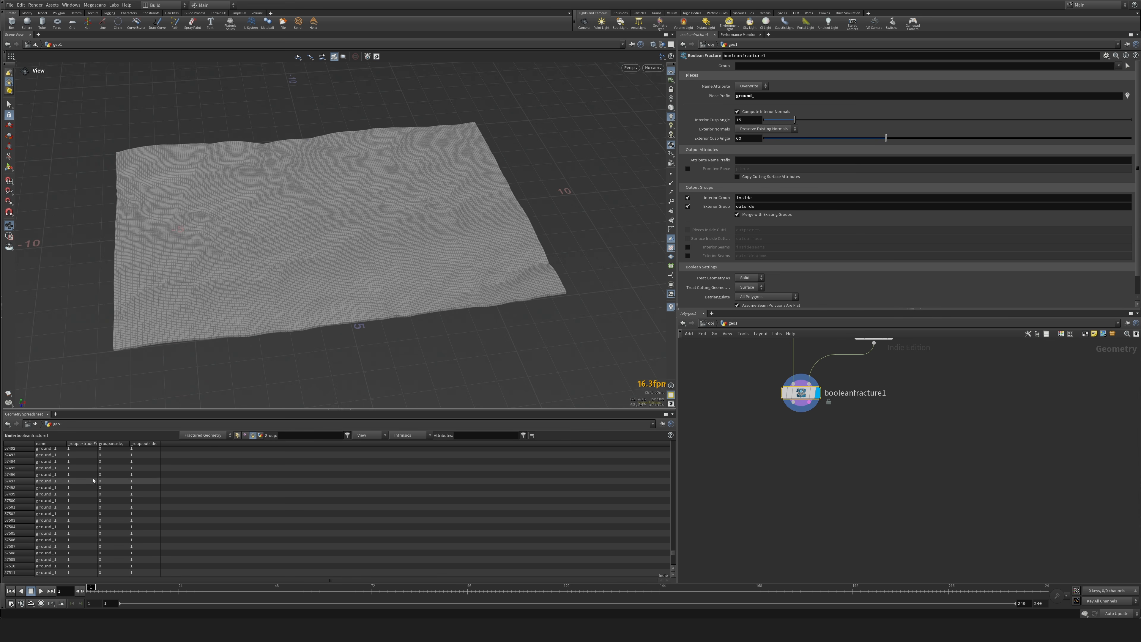
{"action": "left_click_drag", "start_coordinate": [674, 554], "coordinate": [674, 439]}
Add a For-Each Named Primitive loop after booleanfracture1 and move it off to the side.
{"action": "middle_click_drag", "start_coordinate": [860, 475], "coordinate": [869, 498]}
{"action": "key", "text": "Tab"}
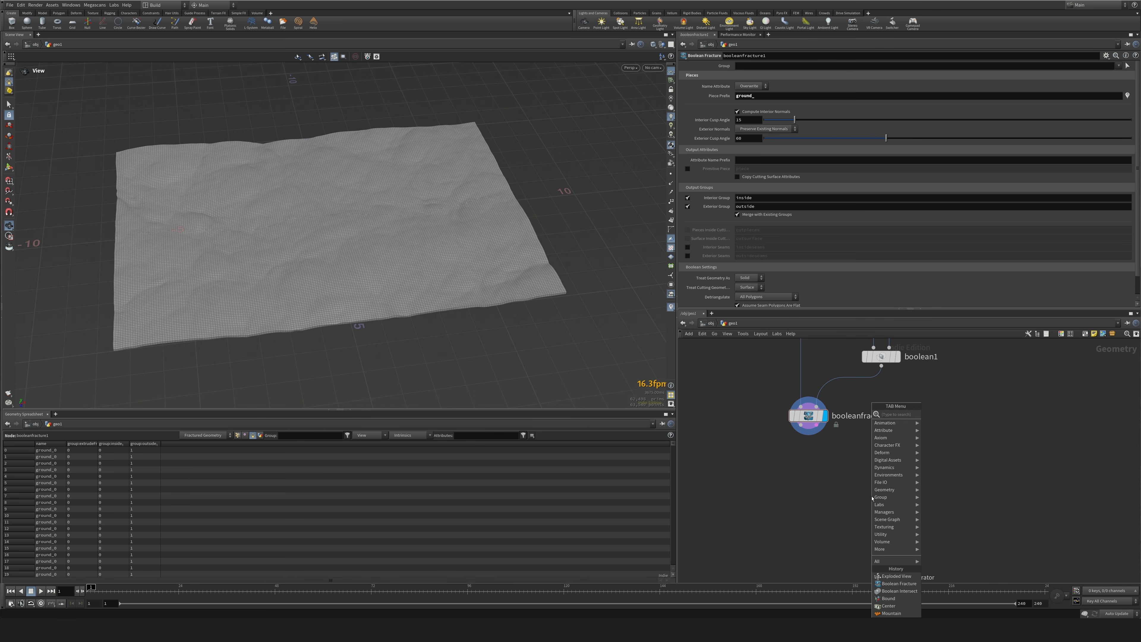
{"action": "type", "text": "forname"}
{"action": "key", "text": "Return"}
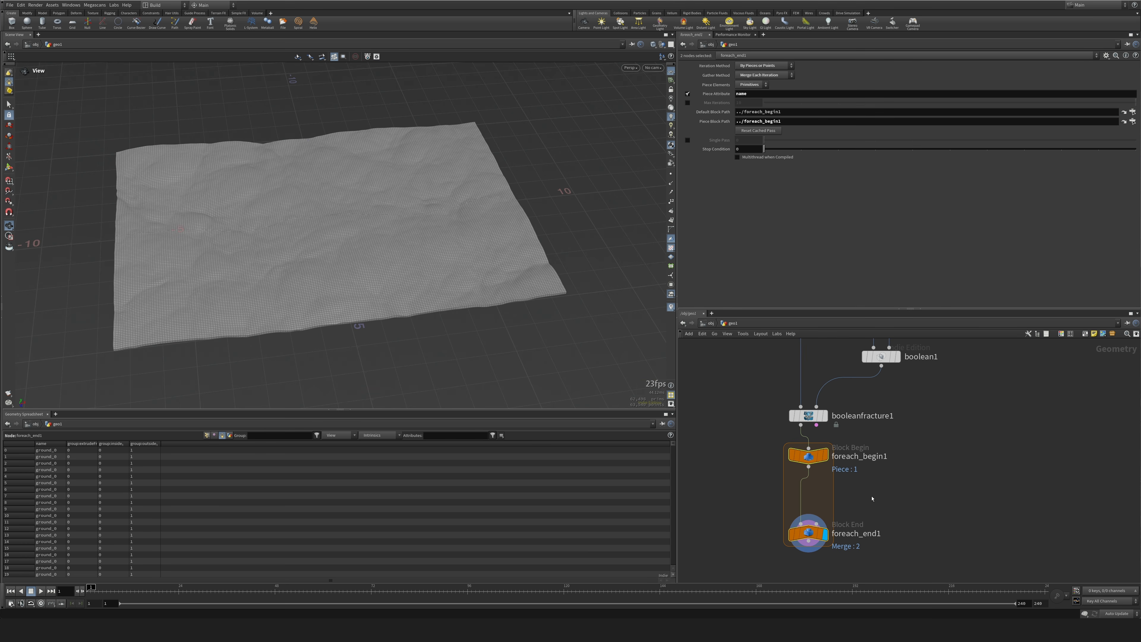
{"action": "left_click_drag", "start_coordinate": [808, 456], "coordinate": [882, 467]}
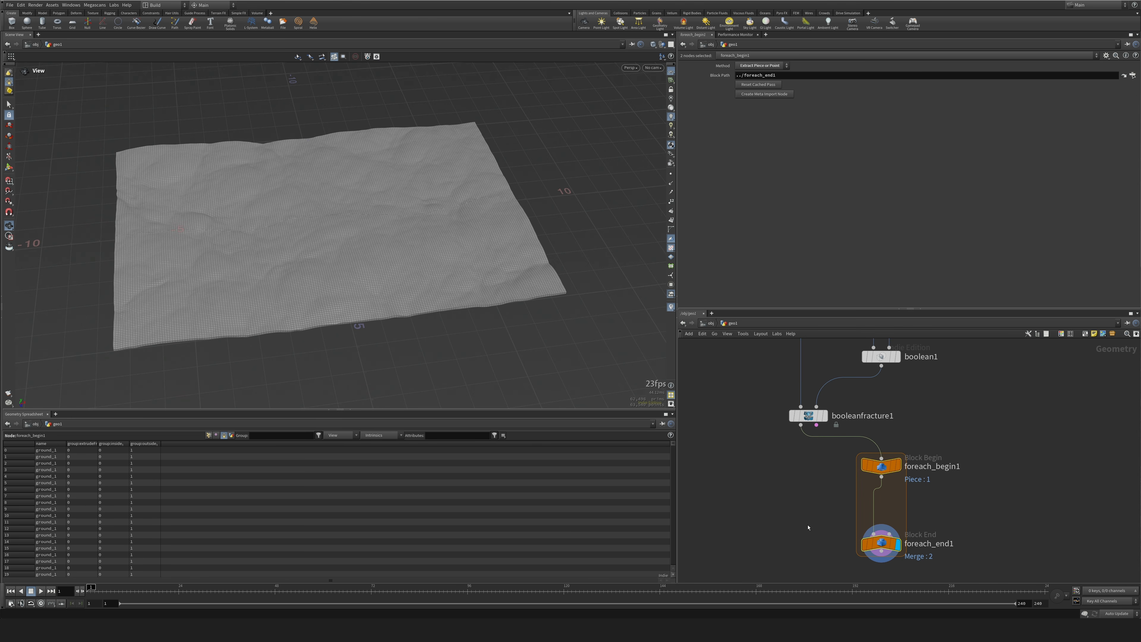
{"action": "key", "text": "Tab"}
{"action": "type", "text": "fo"}
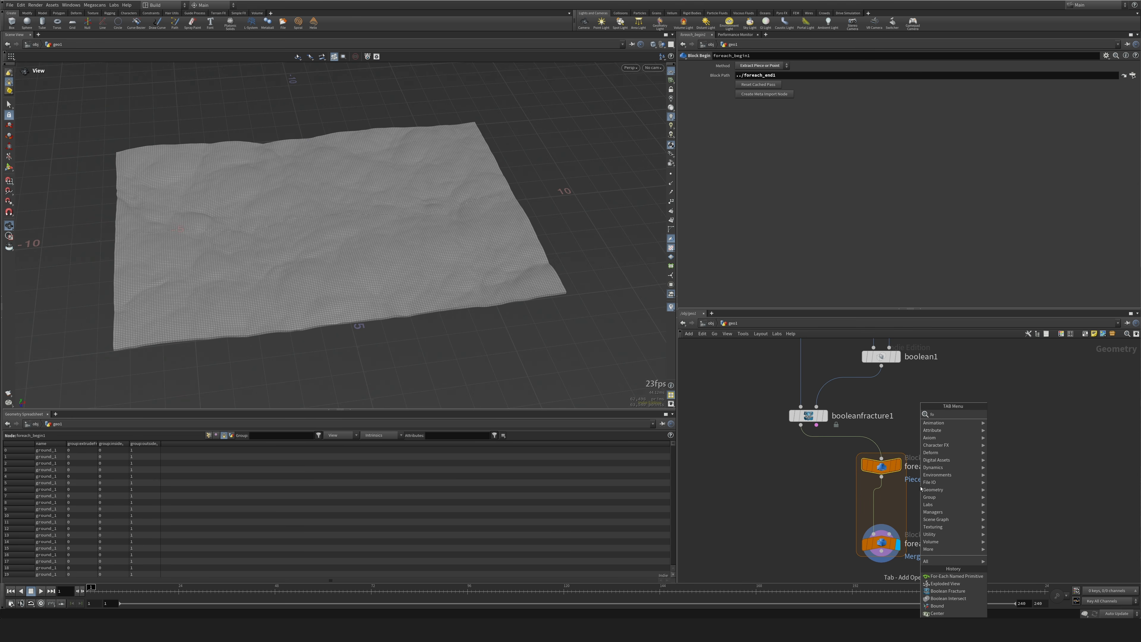
{"action": "type", "text": "re"}
{"action": "key", "text": "Down"}
{"action": "key", "text": "Down"}
{"action": "key", "text": "Down"}
{"action": "key", "text": "Down"}
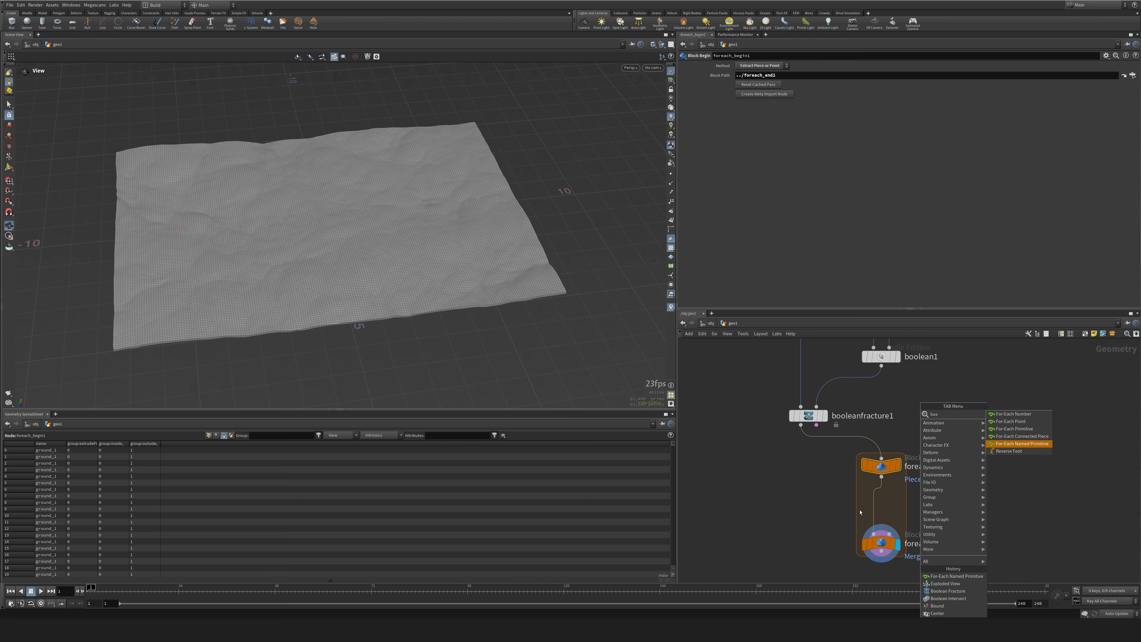
{"action": "key", "text": "Escape"}
{"action": "key", "text": "Escape"}
Preview the individual pieces of the foreach_end1 loop with Single Pass, and turn Single Pass back off.
{"action": "middle_click_drag", "start_coordinate": [812, 526], "coordinate": [785, 482]}
{"action": "left_click_drag", "start_coordinate": [735, 359], "coordinate": [824, 392]}
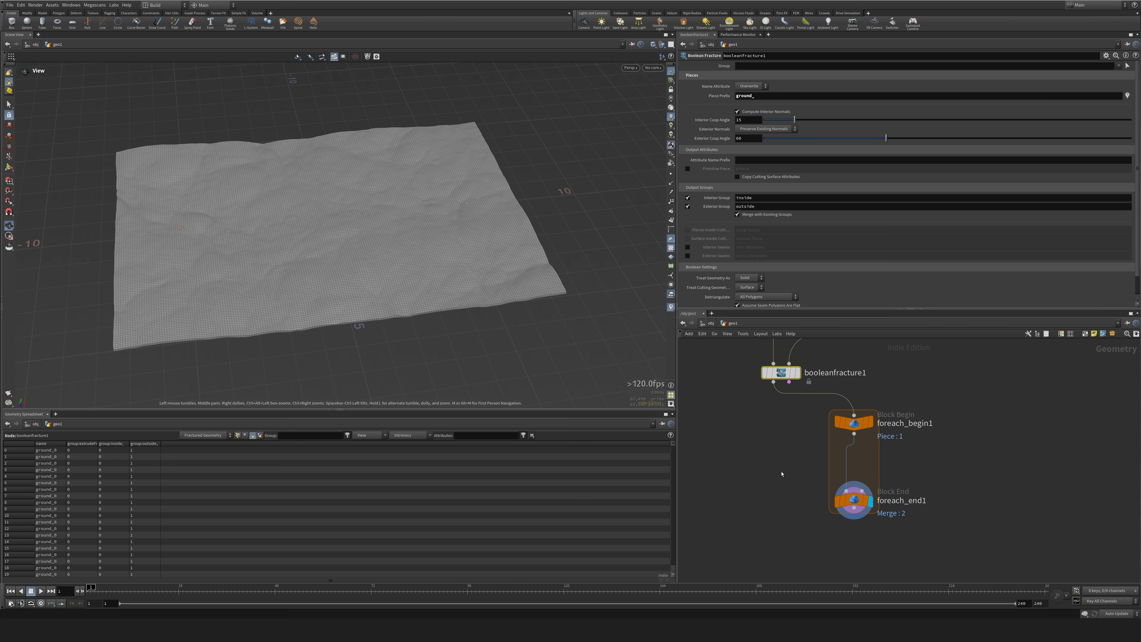
{"action": "left_click", "coordinate": [853, 500]}
{"action": "left_click", "coordinate": [688, 140]}
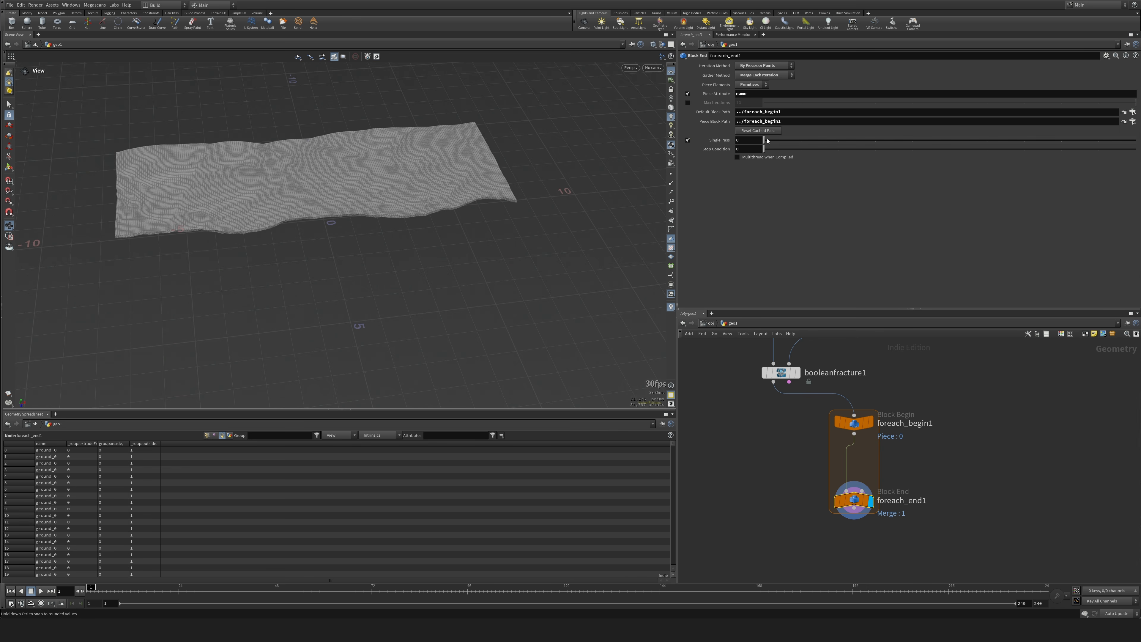
{"action": "mouse_move", "coordinate": [767, 140]}
{"action": "left_mouse_down"}
{"action": "mouse_move", "coordinate": [994, 138]}
{"action": "mouse_move", "coordinate": [747, 141]}
{"action": "left_mouse_up"}
{"action": "left_click", "coordinate": [687, 142]}
Spread the loop nodes apart and add a Scatter node fed by foreach_begin1, with a forced total count of 60.
{"action": "middle_click_drag", "start_coordinate": [963, 502], "coordinate": [896, 415]}
{"action": "left_click_drag", "start_coordinate": [788, 416], "coordinate": [782, 516]}
{"action": "key", "text": "Tab"}
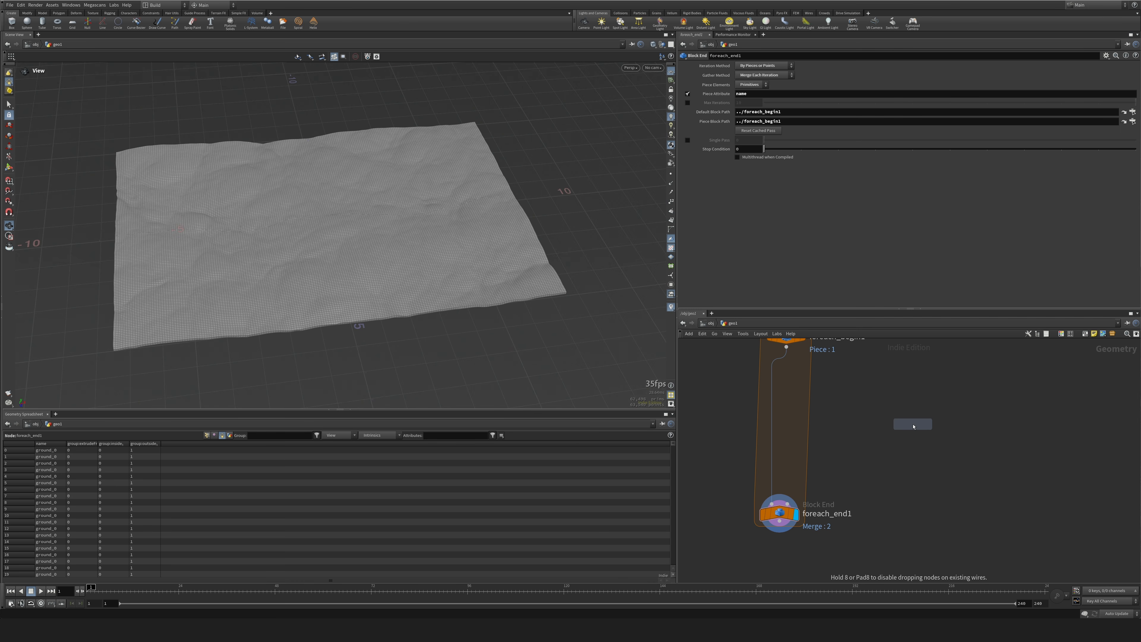
{"action": "type", "text": "scatter"}
{"action": "key", "text": "Return"}
{"action": "left_click", "coordinate": [880, 383]}
{"action": "left_click_drag", "start_coordinate": [787, 348], "coordinate": [879, 373]}
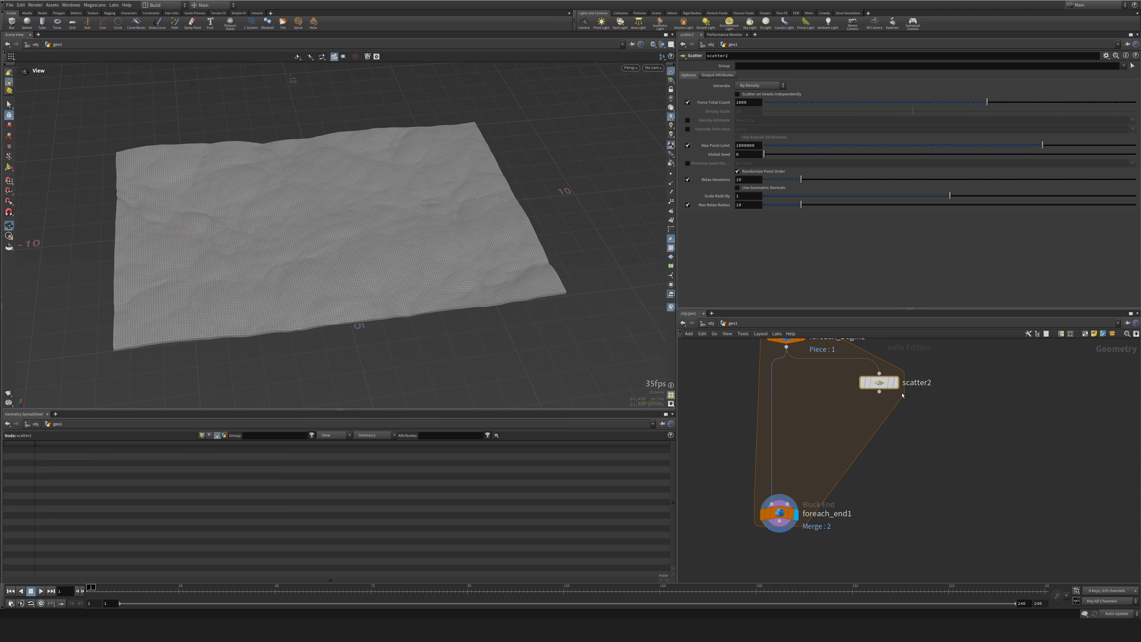
{"action": "double_click", "coordinate": [742, 102]}
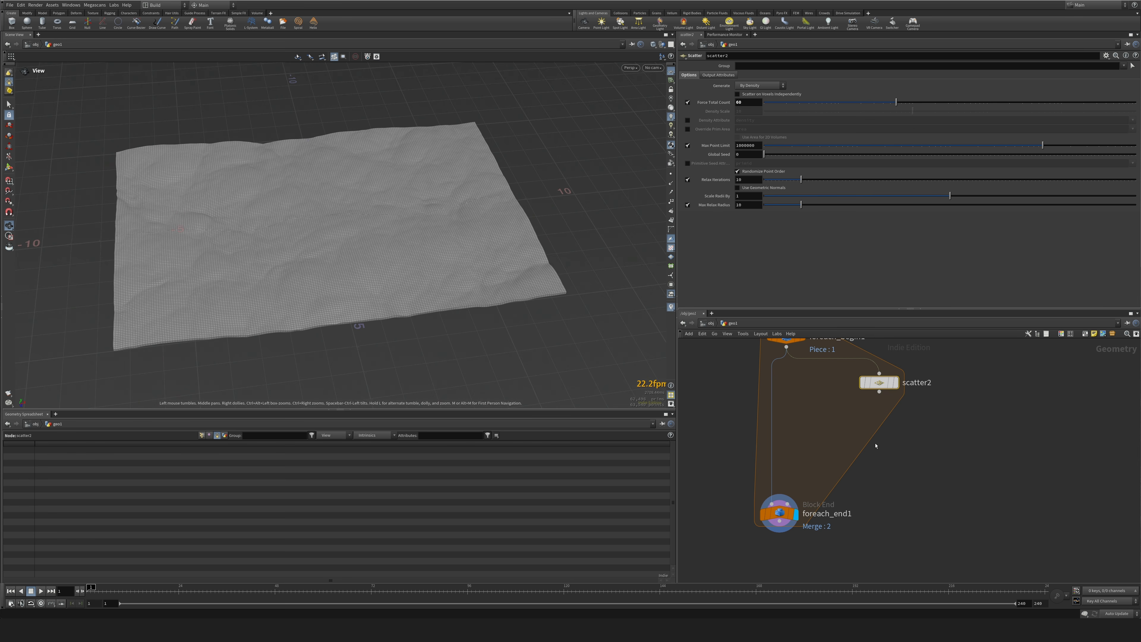
Place an RBD Material Fracture node inside the loop, above foreach_end1.
{"action": "key", "text": "Tab"}
{"action": "type", "text": "vor"}
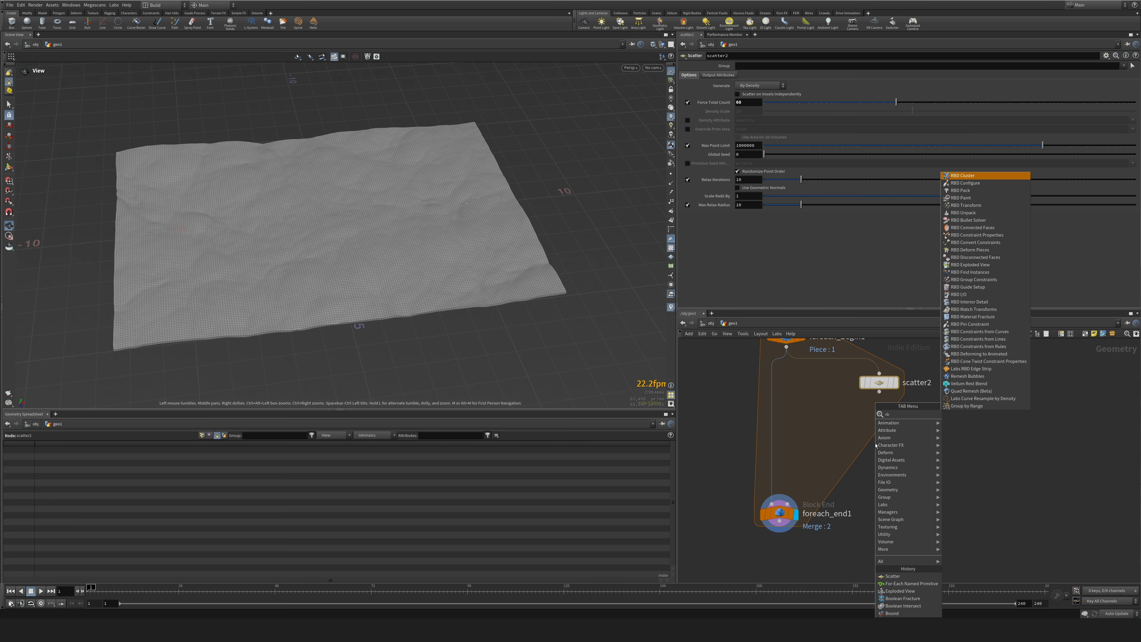
{"action": "key", "text": "Return"}
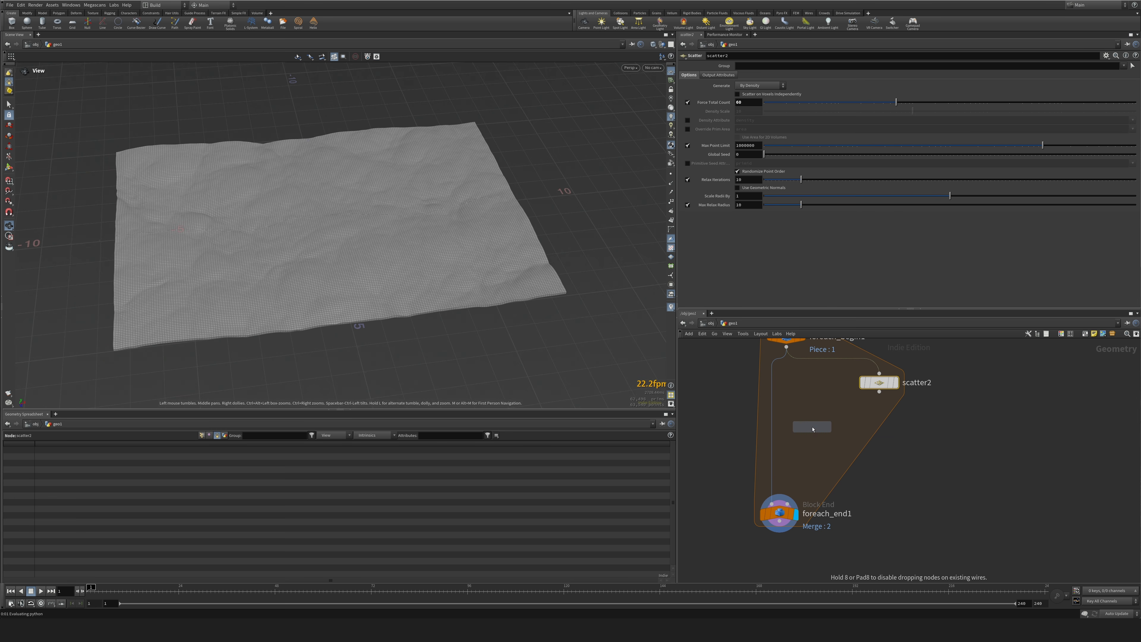
{"action": "left_click", "coordinate": [812, 428]}
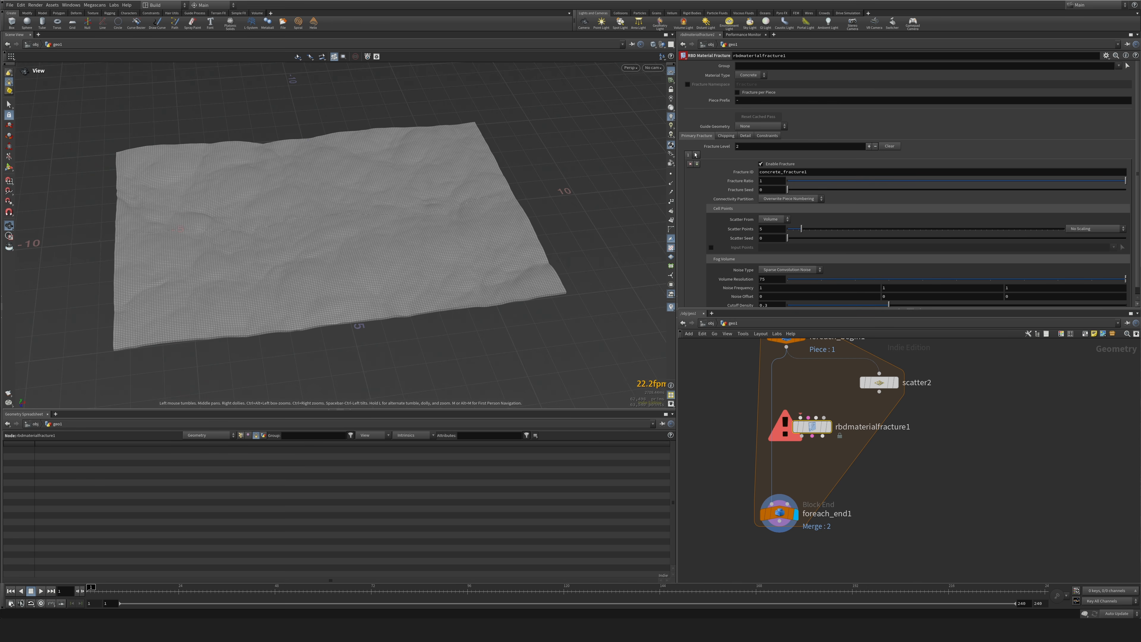
Disable the constraints of rbdmaterialfracture1 and enable its edge detail with noise height and noise element size of 0.8.
{"action": "left_click", "coordinate": [770, 135]}
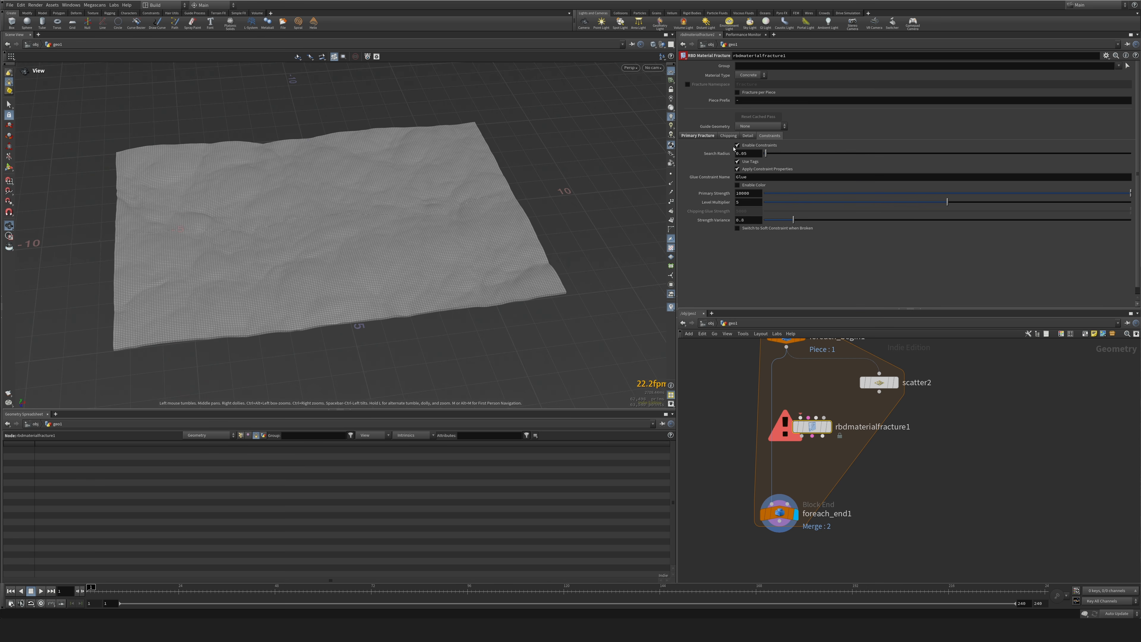
{"action": "left_click", "coordinate": [747, 136]}
{"action": "left_click", "coordinate": [737, 161]}
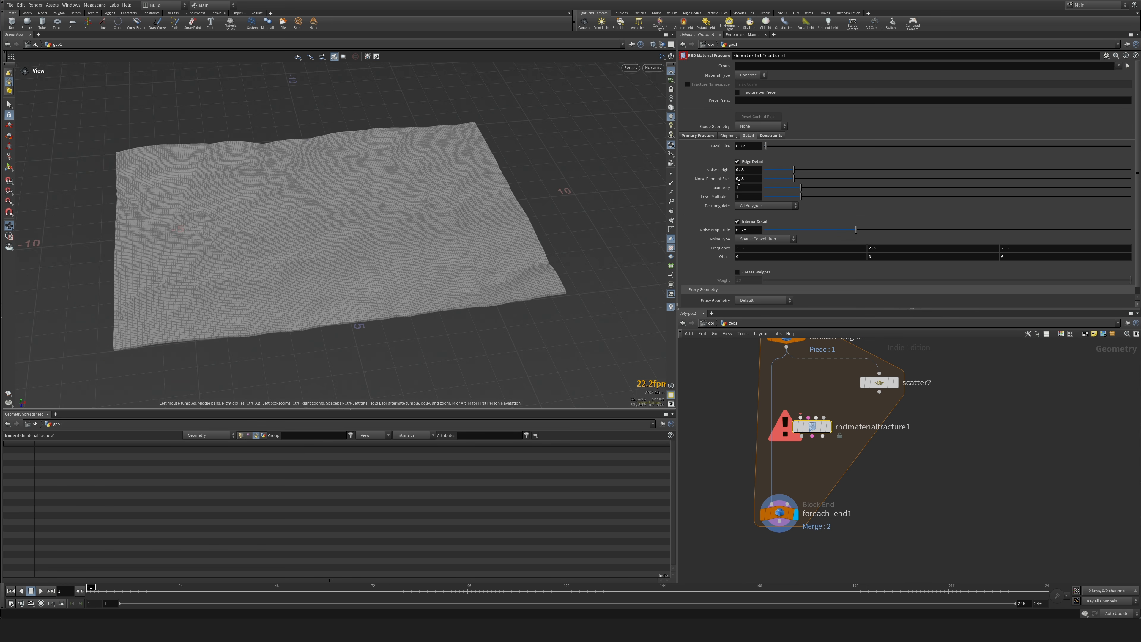
Set rbdmaterialfracture1 to fracture level 1 with 0 scatter points and input points enabled, and wire it between foreach_begin1, scatter2 and foreach_end1.
{"action": "left_click", "coordinate": [701, 136]}
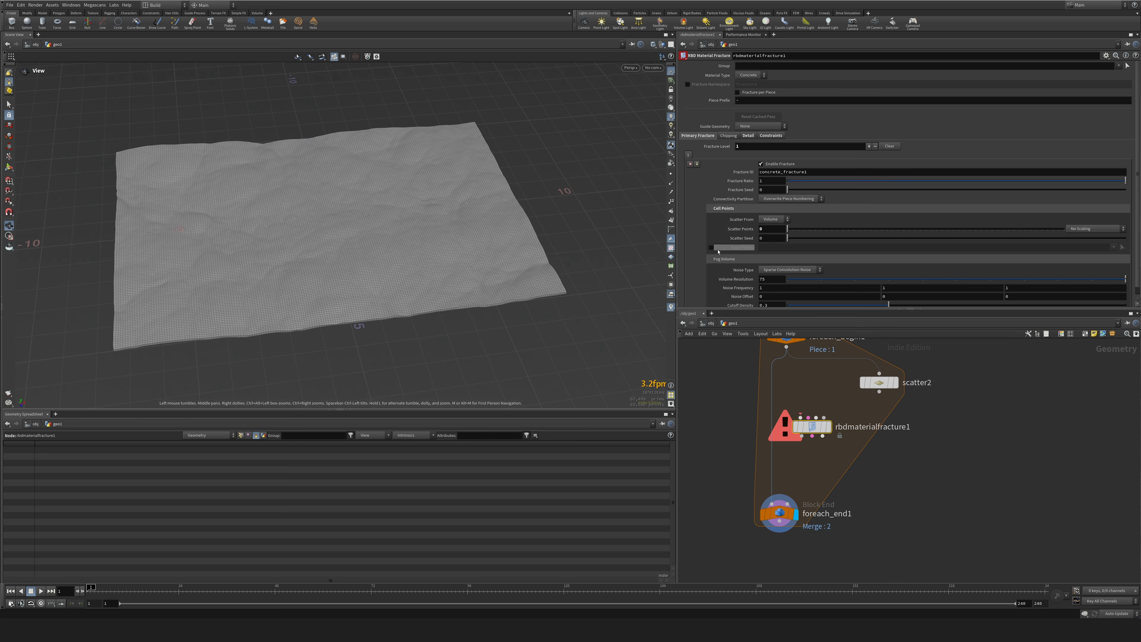
{"action": "left_click", "coordinate": [711, 247]}
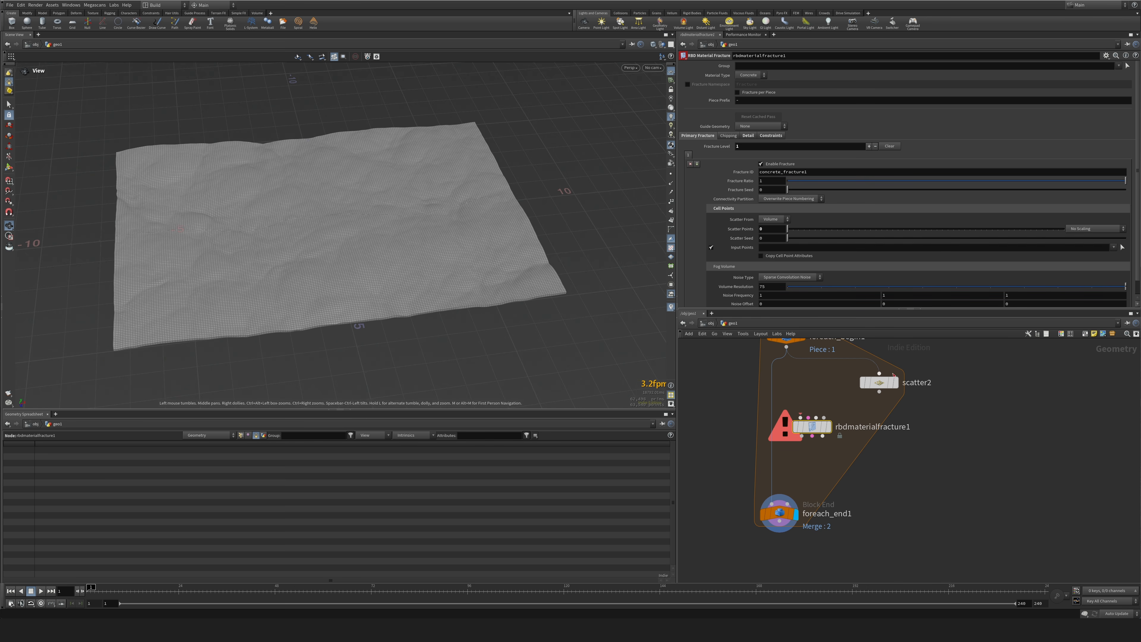
{"action": "mouse_move", "coordinate": [889, 382]}
{"action": "left_mouse_down"}
{"action": "mouse_move", "coordinate": [861, 381]}
{"action": "mouse_move", "coordinate": [879, 370]}
{"action": "left_mouse_up"}
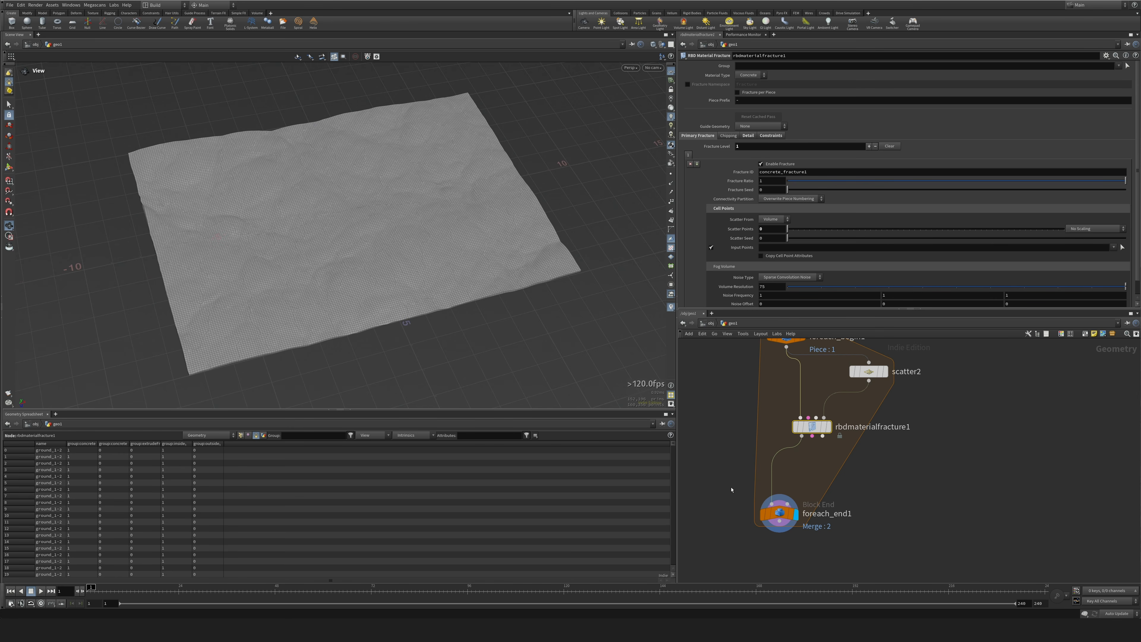
{"action": "left_click", "coordinate": [774, 515]}
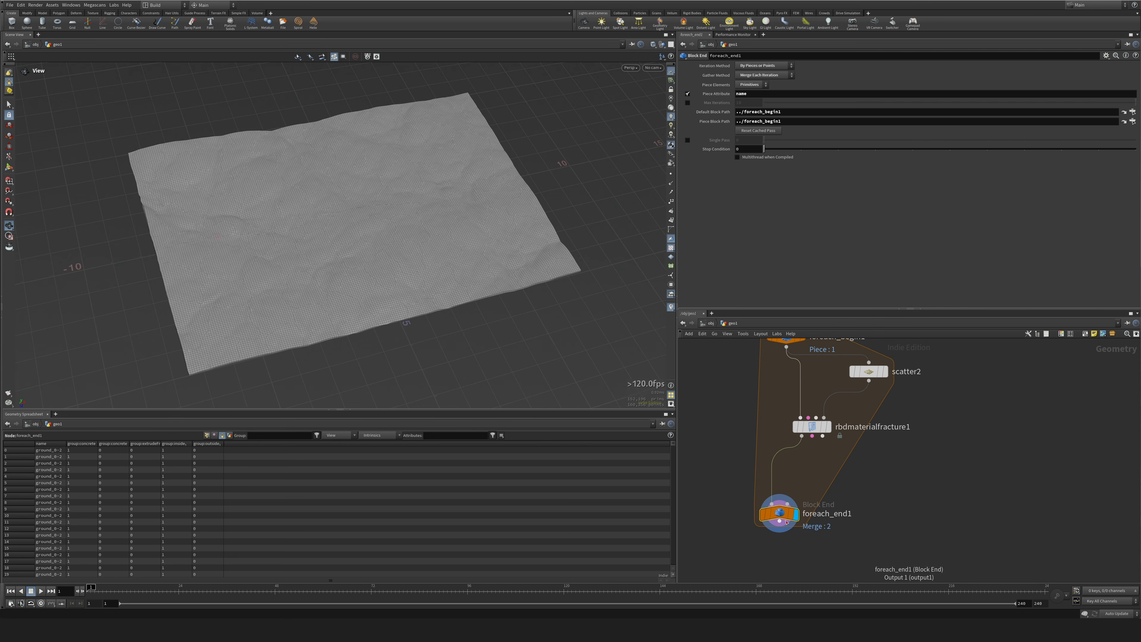
Add an Exploded View node below foreach_end1 and reduce its uniform scale to 0.032.
{"action": "middle_click_drag", "start_coordinate": [786, 521], "coordinate": [821, 373]}
{"action": "key", "text": "Tab"}
{"action": "type", "text": "e"}
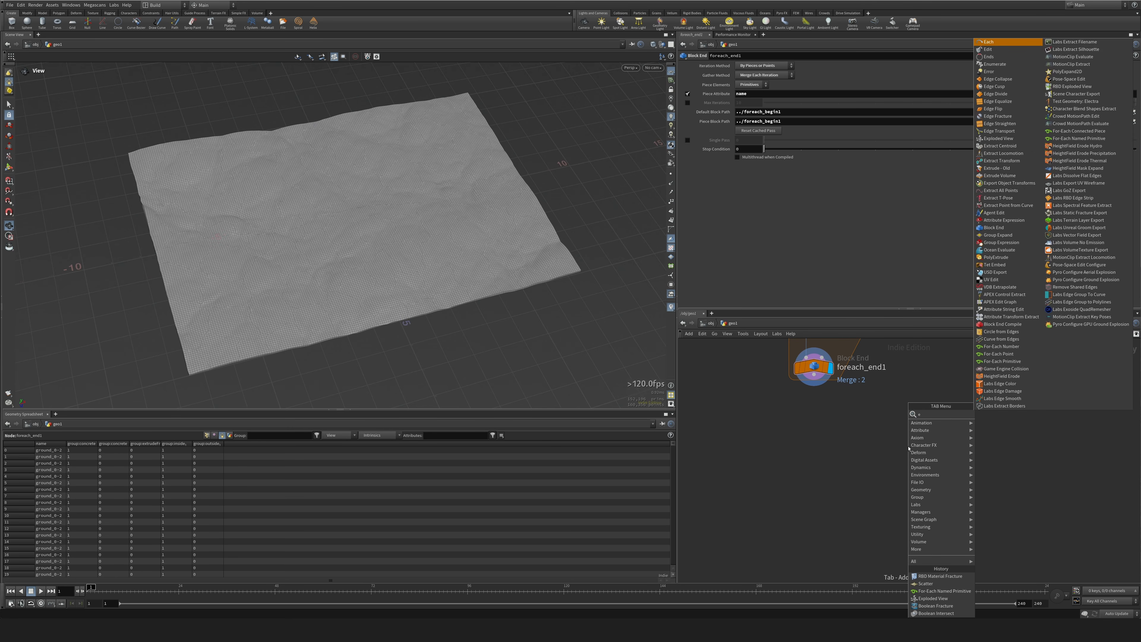
{"action": "type", "text": "xplo"}
{"action": "key", "text": "Return"}
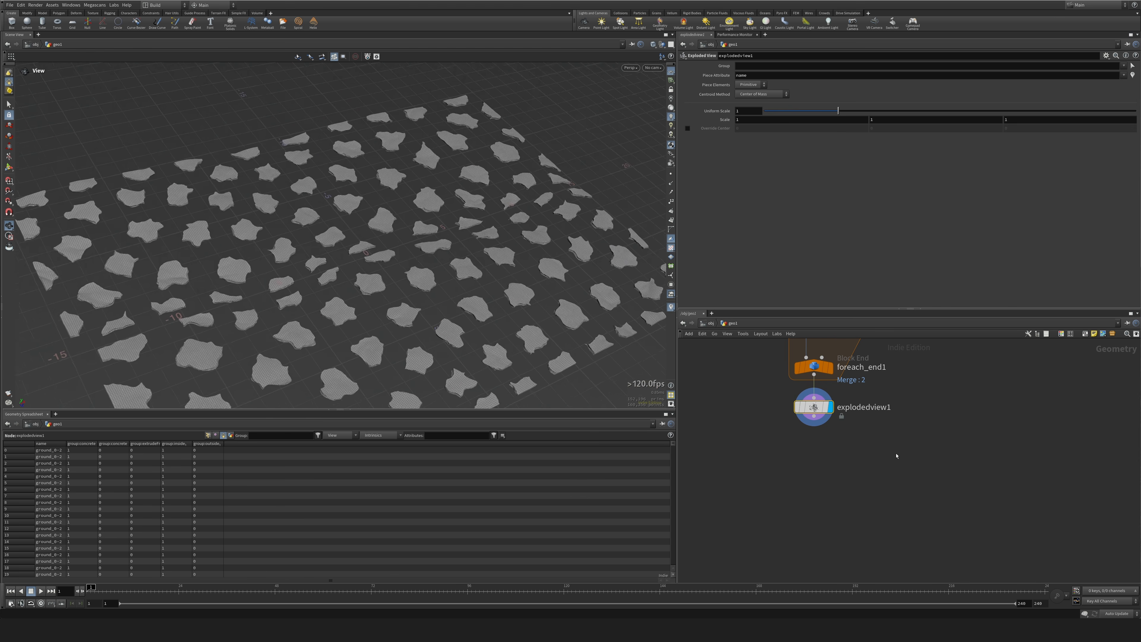
{"action": "left_click_drag", "start_coordinate": [561, 287], "coordinate": [408, 210]}
{"action": "scroll", "coordinate": [402, 260], "scroll_direction": "down", "scroll_amount": 3}
{"action": "scroll", "coordinate": [395, 257], "scroll_direction": "up", "scroll_amount": 5}
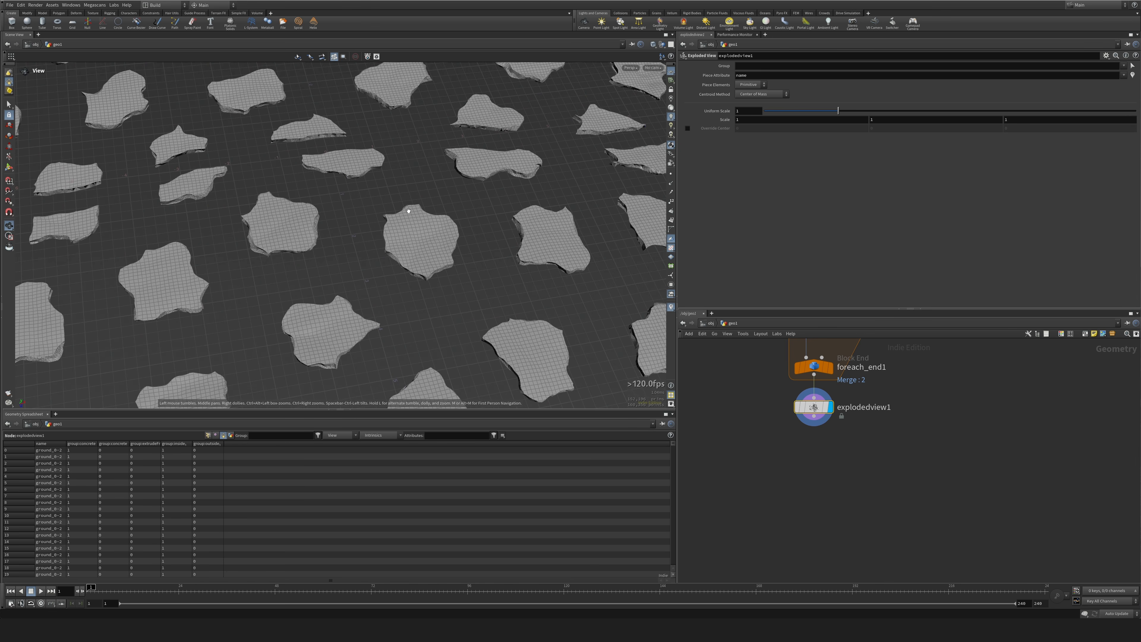
{"action": "left_click_drag", "start_coordinate": [428, 266], "coordinate": [397, 241]}
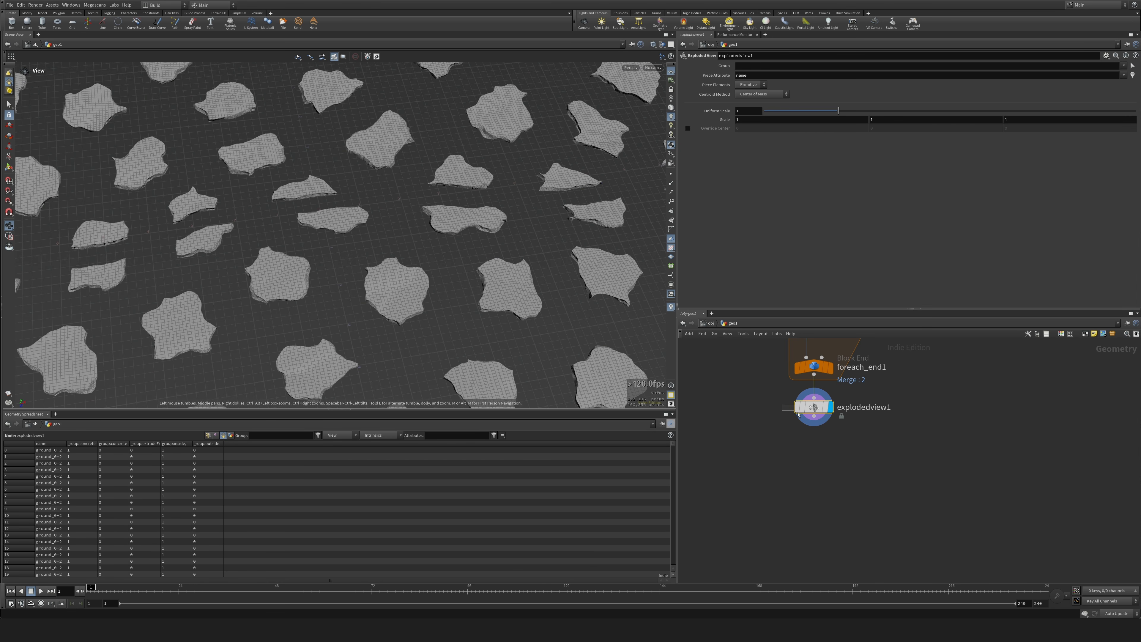
{"action": "left_click_drag", "start_coordinate": [838, 111], "coordinate": [766, 112]}
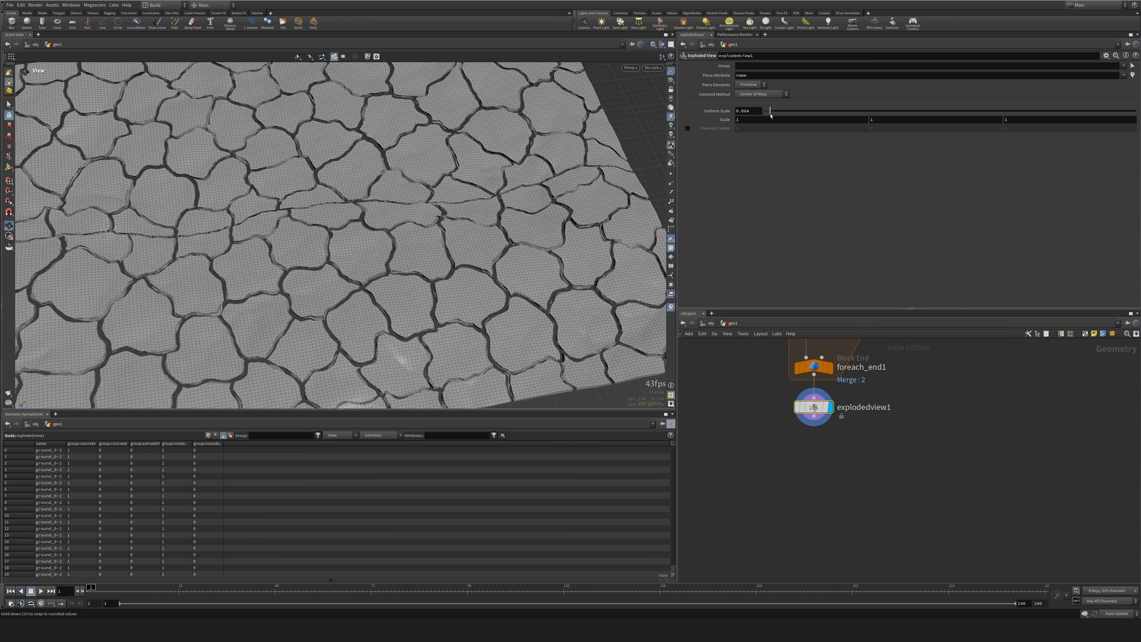
Examine the cracks between the fractured ground pieces from several angles and delete the Exploded View node.
{"action": "scroll", "coordinate": [380, 160], "scroll_direction": "up", "scroll_amount": 5}
{"action": "left_click_drag", "start_coordinate": [381, 160], "coordinate": [353, 206]}
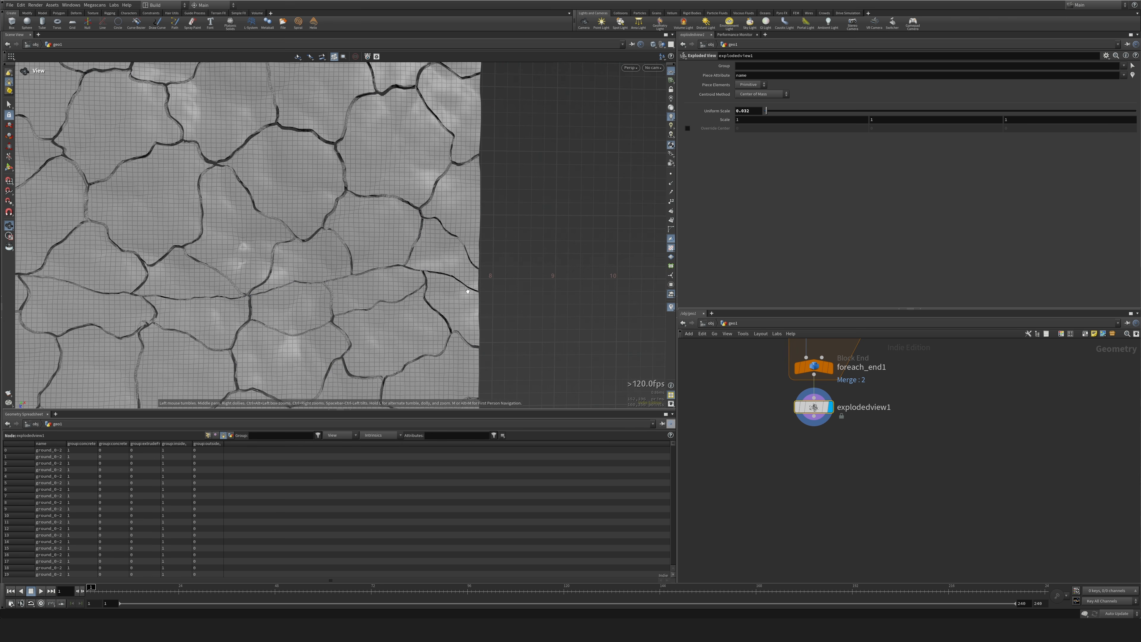
{"action": "left_click_drag", "start_coordinate": [330, 287], "coordinate": [335, 448]}
{"action": "right_click_drag", "start_coordinate": [336, 448], "coordinate": [356, 260]}
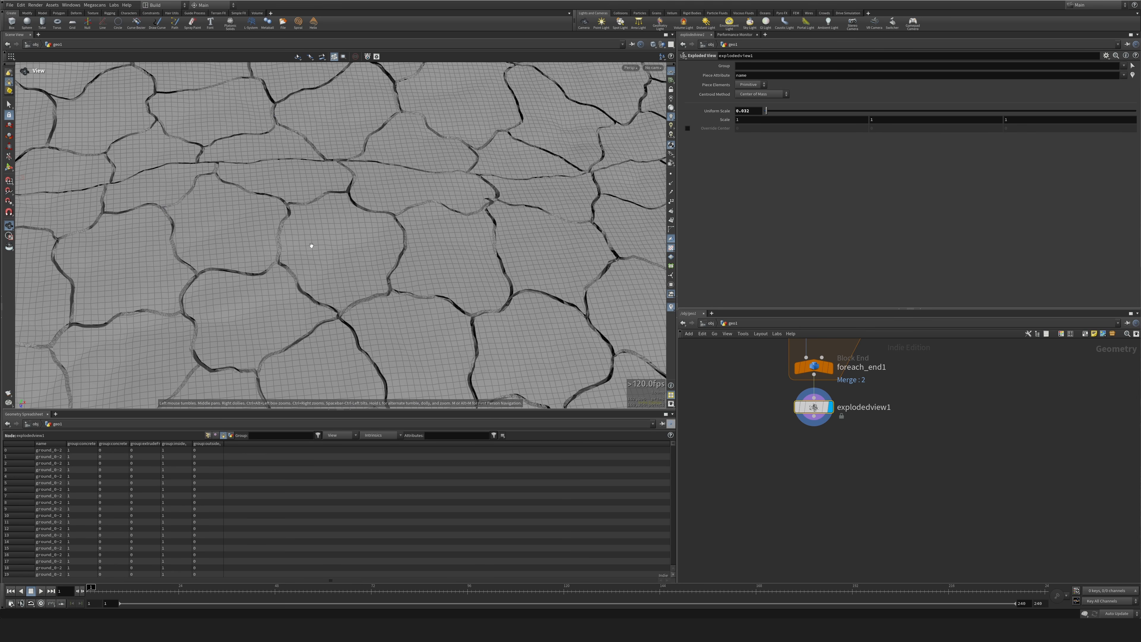
{"action": "left_click_drag", "start_coordinate": [585, 251], "coordinate": [479, 269]}
{"action": "right_click_drag", "start_coordinate": [449, 298], "coordinate": [434, 225]}
{"action": "left_click_drag", "start_coordinate": [418, 235], "coordinate": [416, 234]}
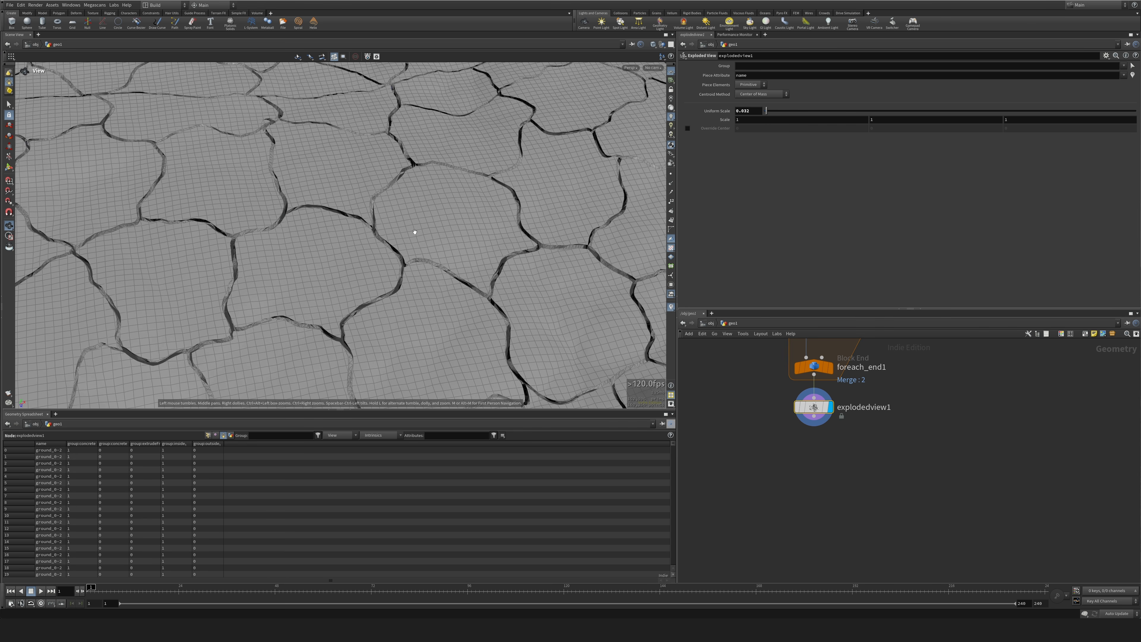
{"action": "scroll", "coordinate": [415, 233], "scroll_direction": "down", "scroll_amount": 10}
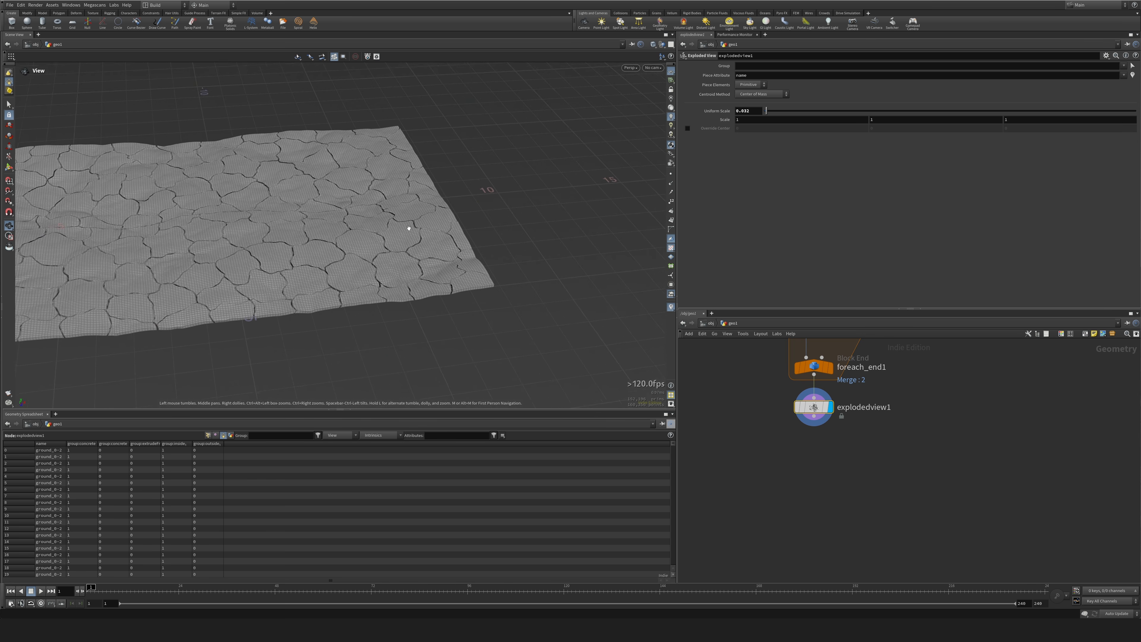
{"action": "middle_click_drag", "start_coordinate": [407, 227], "coordinate": [403, 223]}
{"action": "key", "text": "Delete"}
Add a primitive-level Attribute Wrangle below foreach_end1, wire it to the loop's output and display it.
{"action": "middle_click_drag", "start_coordinate": [839, 453], "coordinate": [858, 472]}
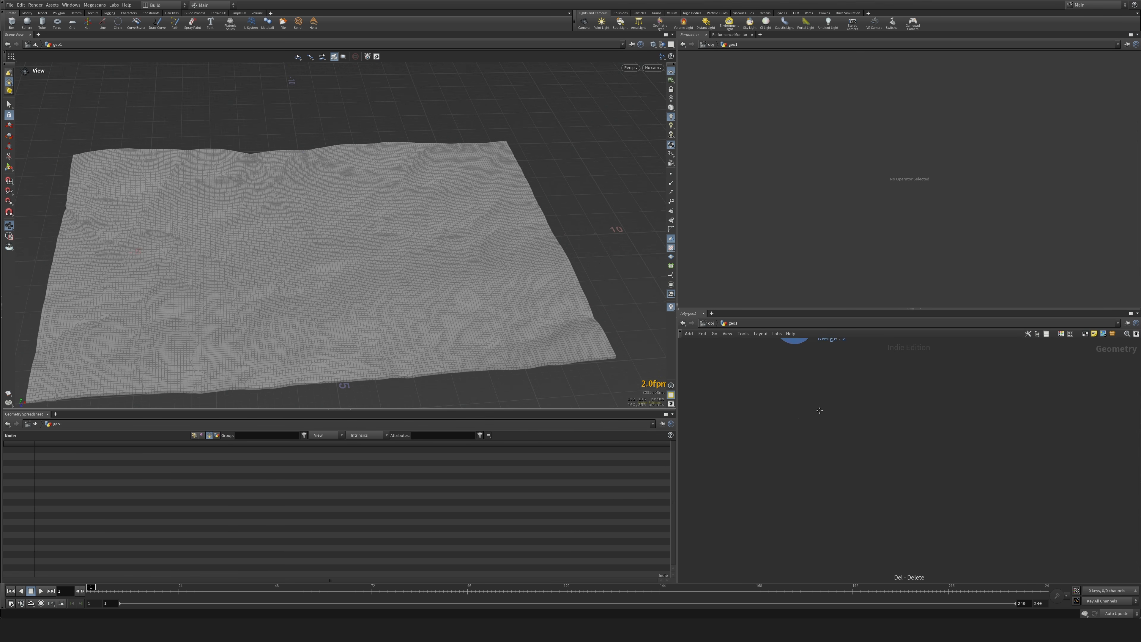
{"action": "key", "text": "Tab"}
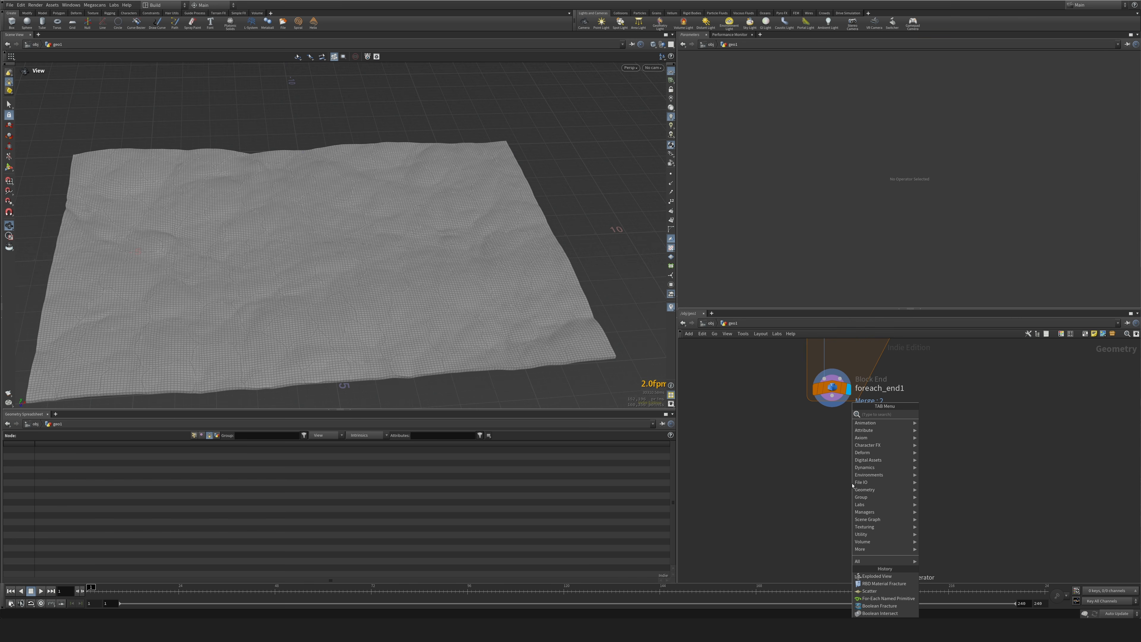
{"action": "type", "text": "filec"}
{"action": "key", "text": "Return"}
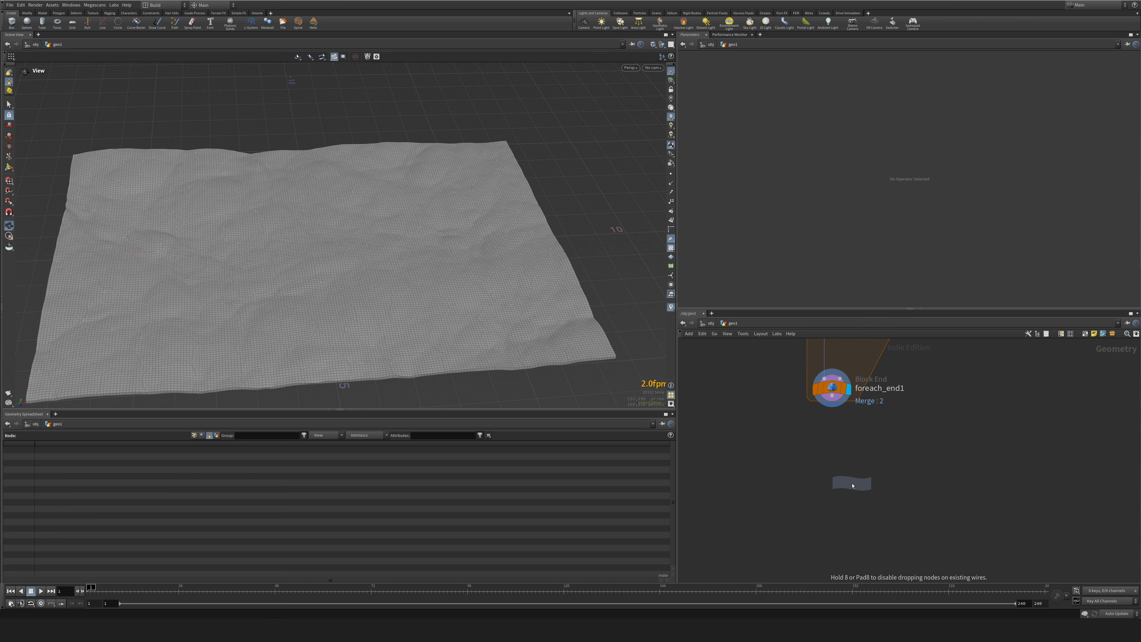
{"action": "left_click", "coordinate": [831, 457]}
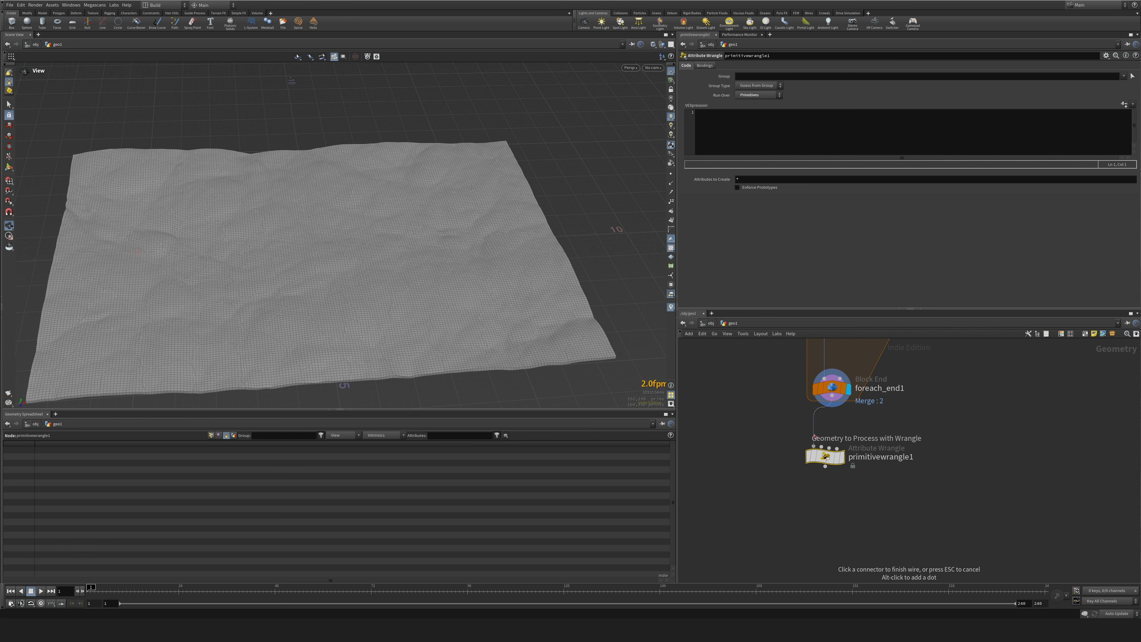
{"action": "left_click_drag", "start_coordinate": [831, 458], "coordinate": [831, 455]}
{"action": "left_click", "coordinate": [849, 455]}
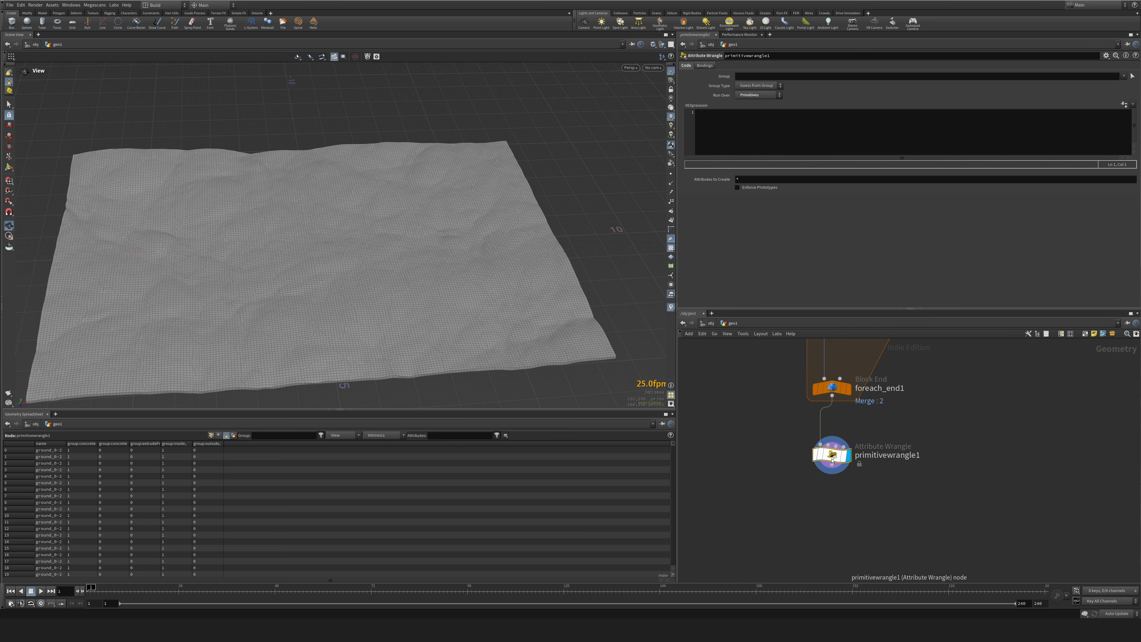
{"action": "left_click", "coordinate": [792, 132]}
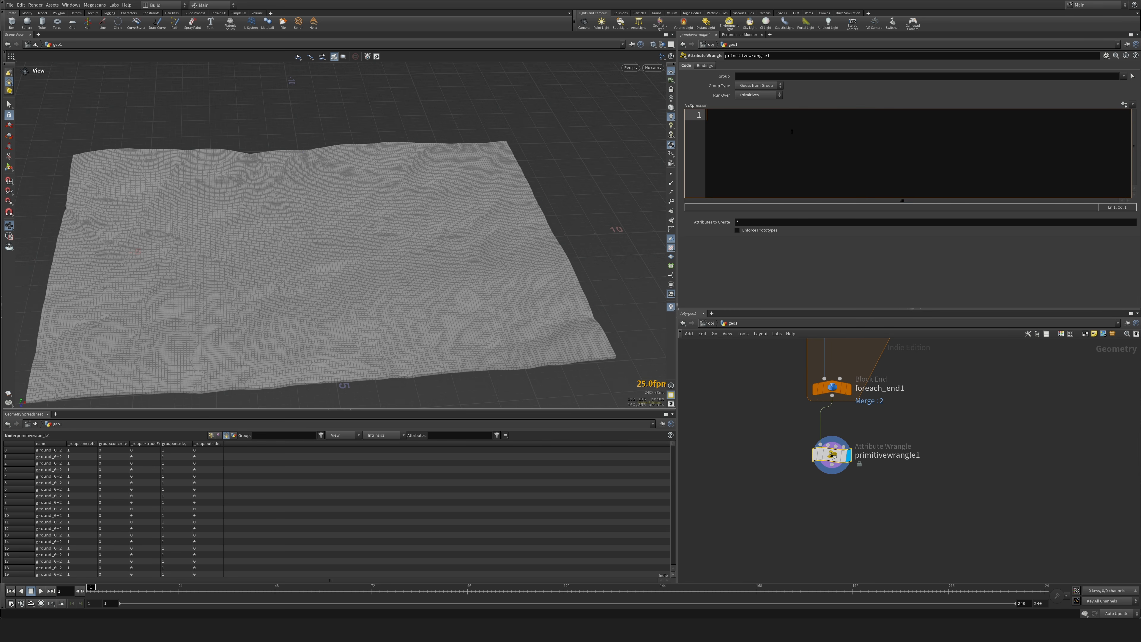
{"action": "type", "text": "s"}
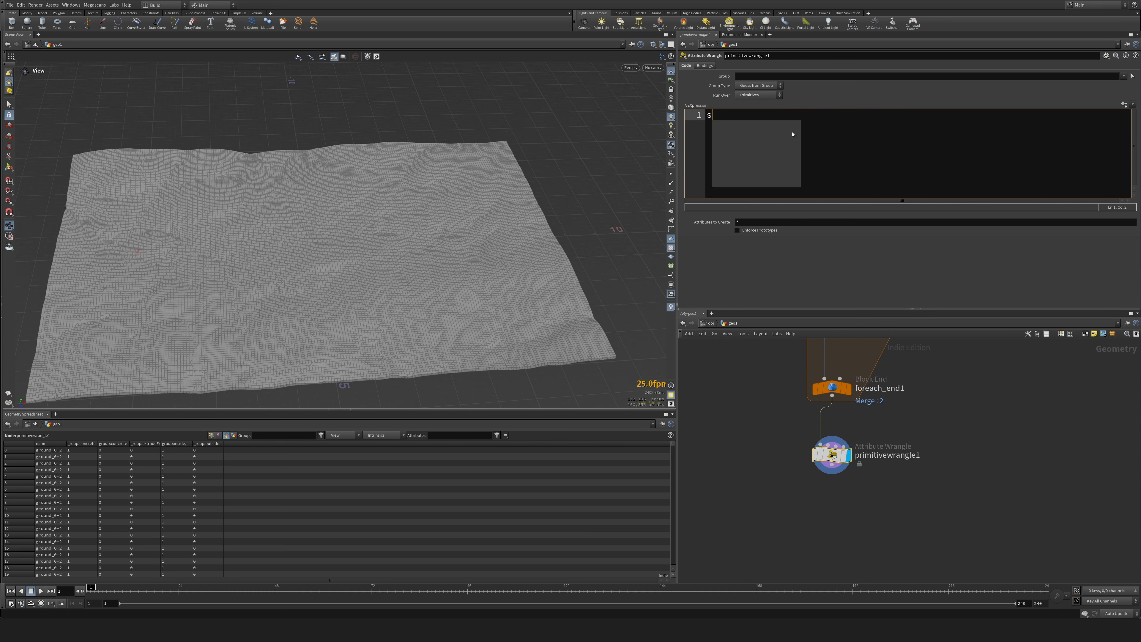
{"action": "type", "text": "@deform_name "}
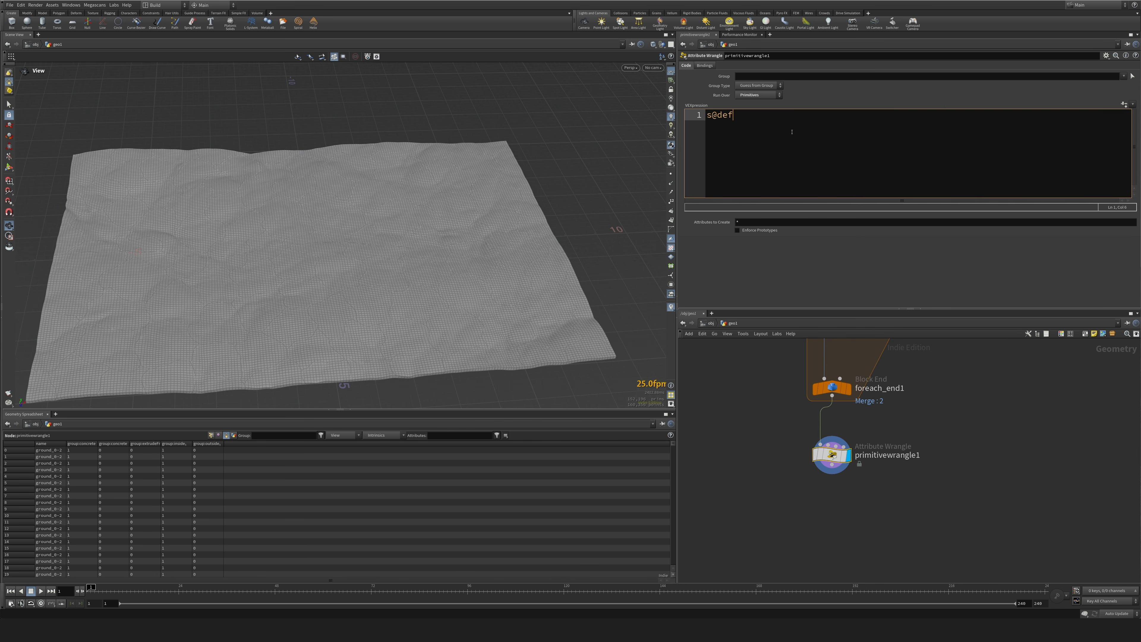
{"action": "type", "text": "= @name;"}
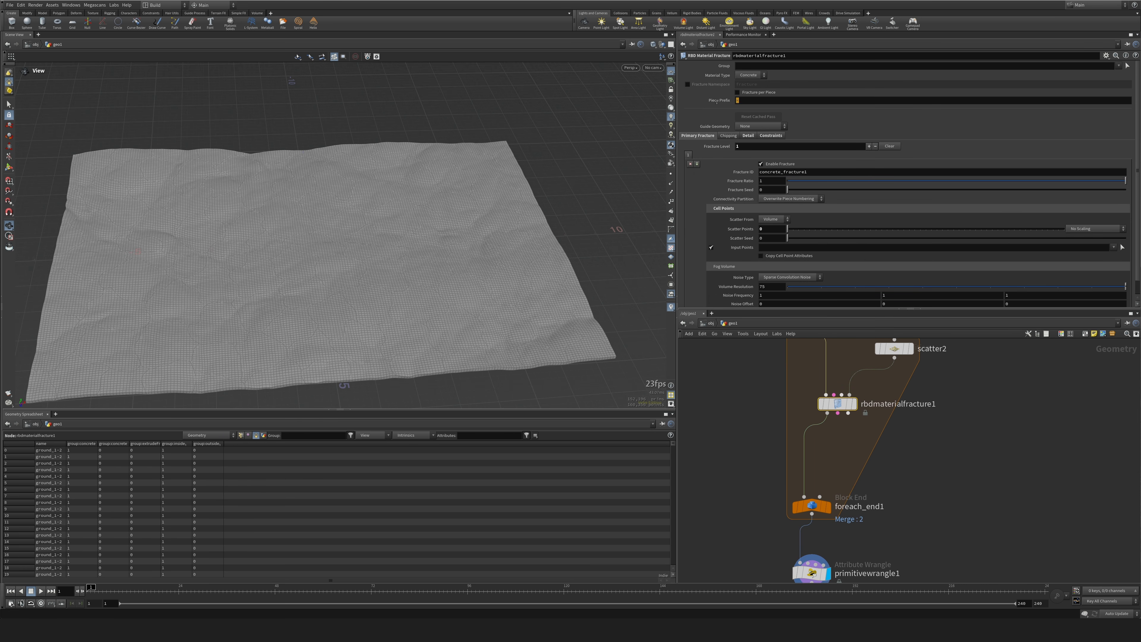
Set the piece prefix of rbdmaterialfracture1 to "_" and move primitivewrangle1 slightly closer to foreach_end1.
{"action": "key", "text": "Return"}
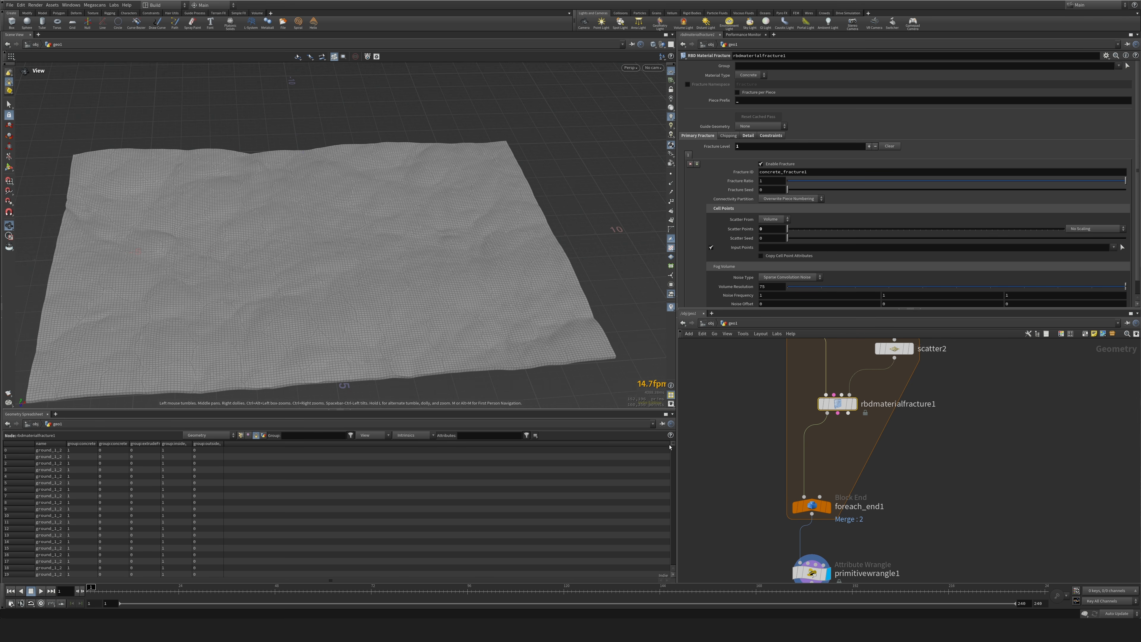
{"action": "left_click_drag", "start_coordinate": [674, 446], "coordinate": [675, 444]}
{"action": "middle_click_drag", "start_coordinate": [764, 554], "coordinate": [746, 458]}
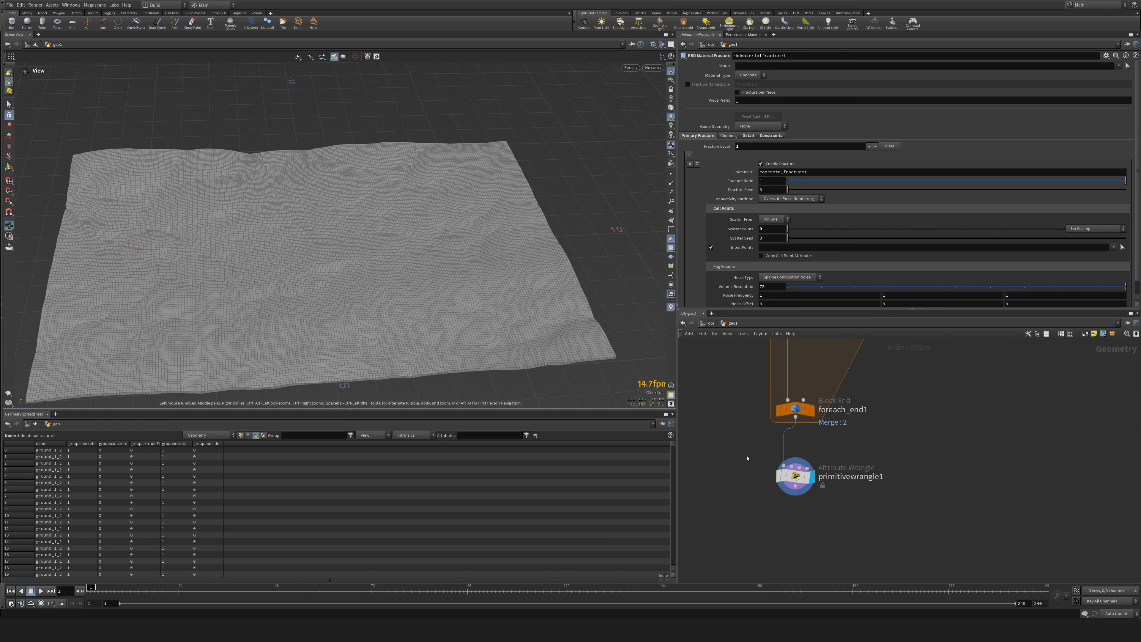
{"action": "left_click_drag", "start_coordinate": [744, 449], "coordinate": [836, 522]}
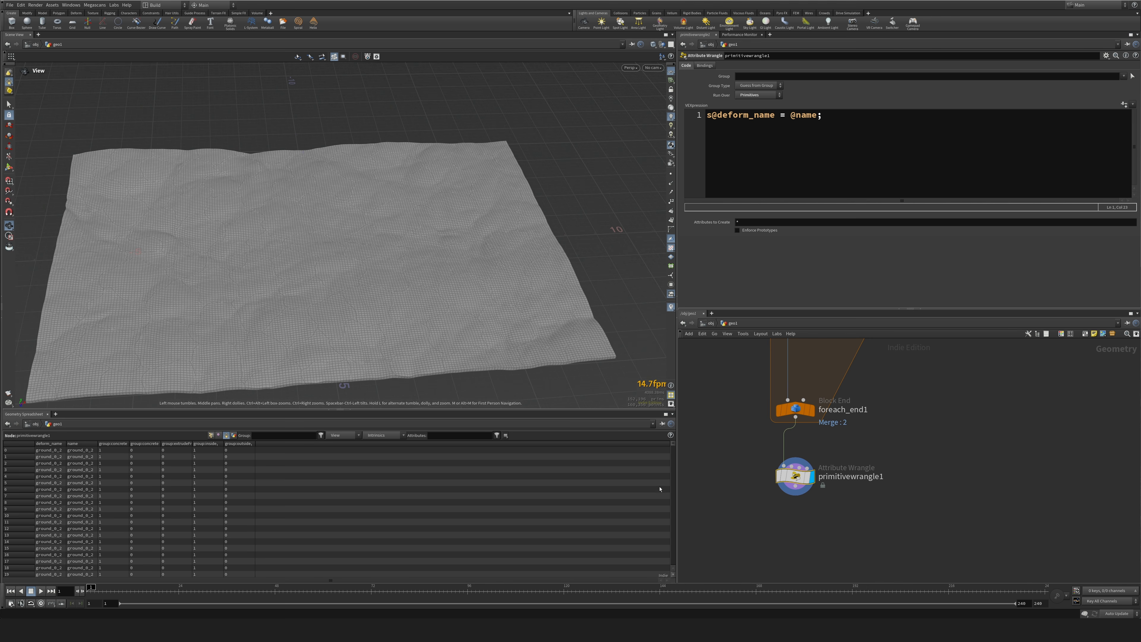
{"action": "left_click_drag", "start_coordinate": [796, 479], "coordinate": [796, 471]}
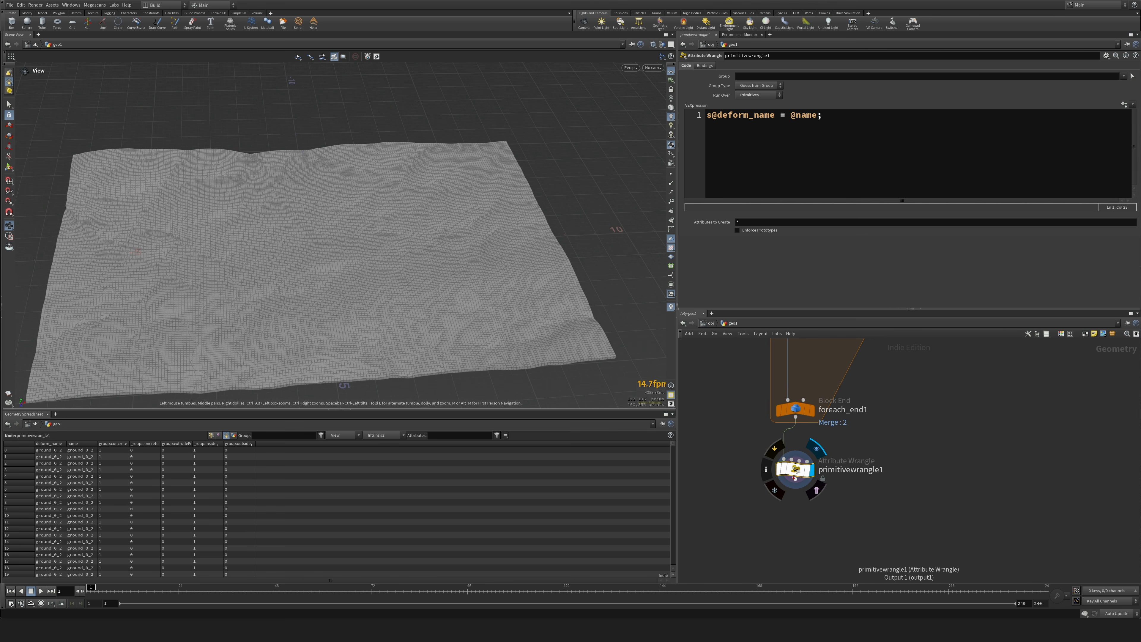
Add a For-Each Named Primitive loop below primitivewrangle1.
{"action": "middle_click_drag", "start_coordinate": [855, 538], "coordinate": [828, 471]}
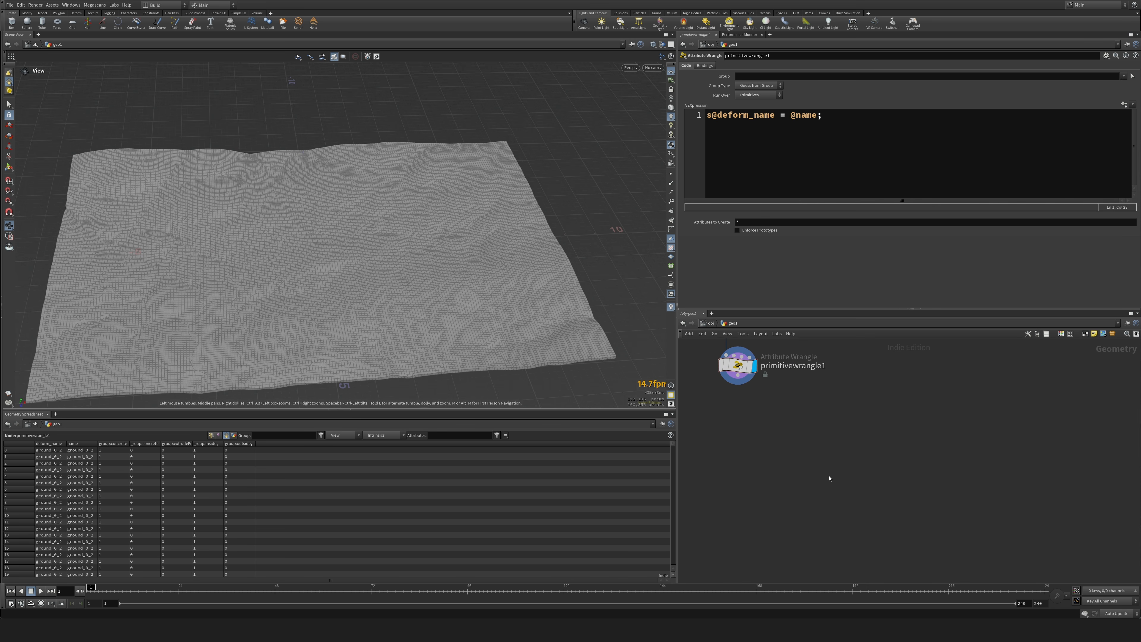
{"action": "key", "text": "Tab"}
{"action": "type", "text": "for"}
{"action": "key", "text": "Down"}
{"action": "key", "text": "Down"}
{"action": "key", "text": "Down"}
{"action": "key", "text": "Down"}
{"action": "key", "text": "Down"}
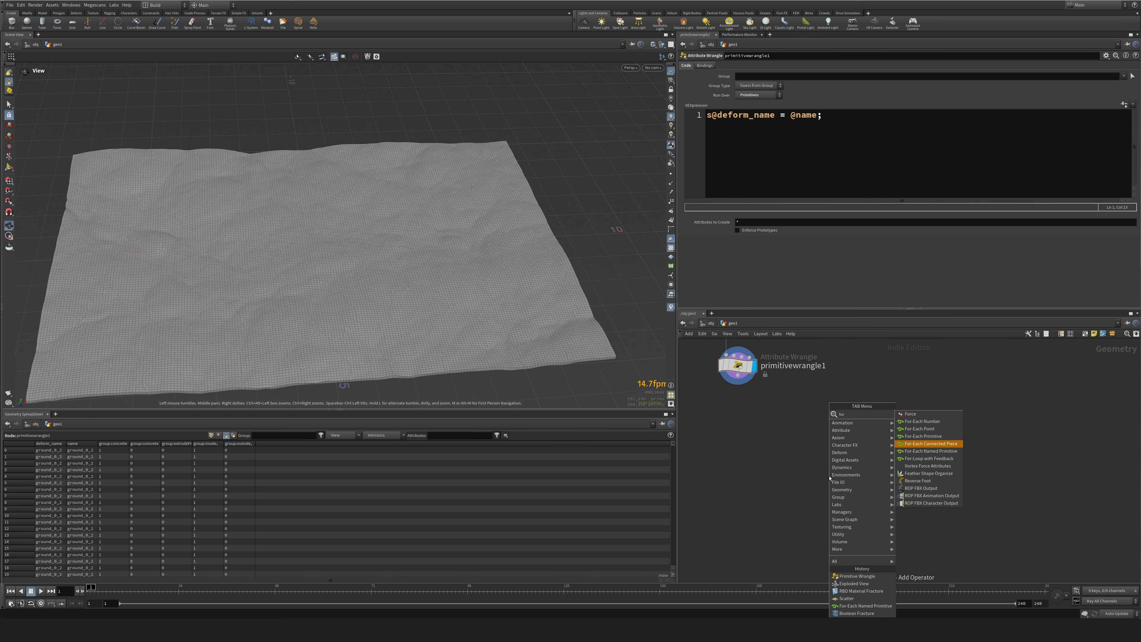
{"action": "key", "text": "Return"}
{"action": "left_click", "coordinate": [829, 470]}
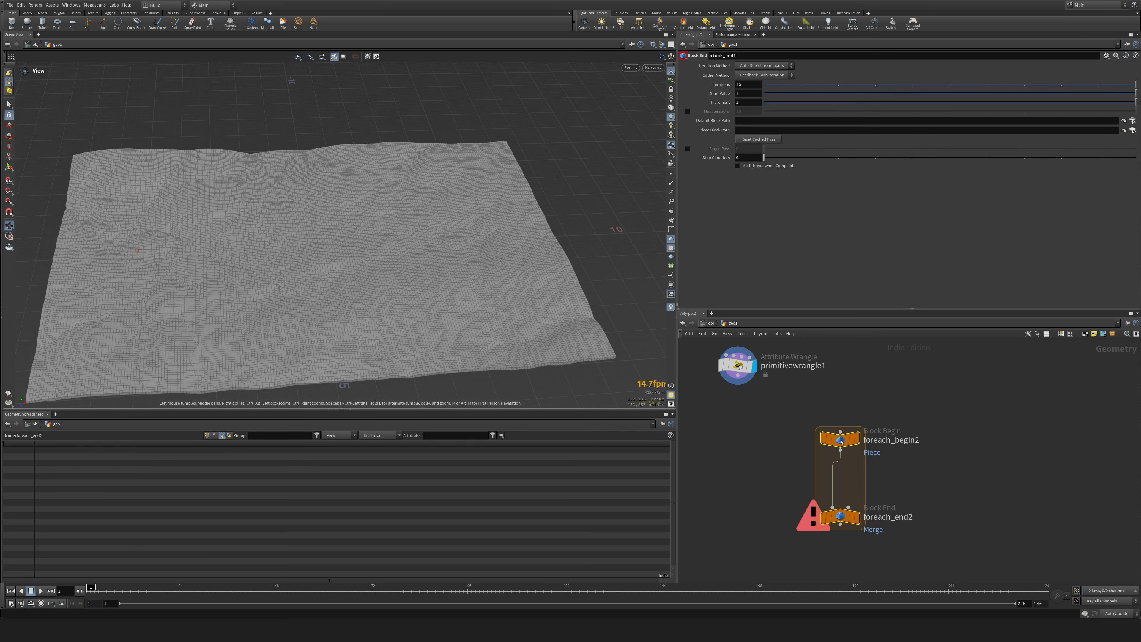
Wire primitivewrangle1 into foreach_begin2, display foreach_end2 and move it further down to make room inside the loop.
{"action": "left_click_drag", "start_coordinate": [740, 377], "coordinate": [846, 427]}
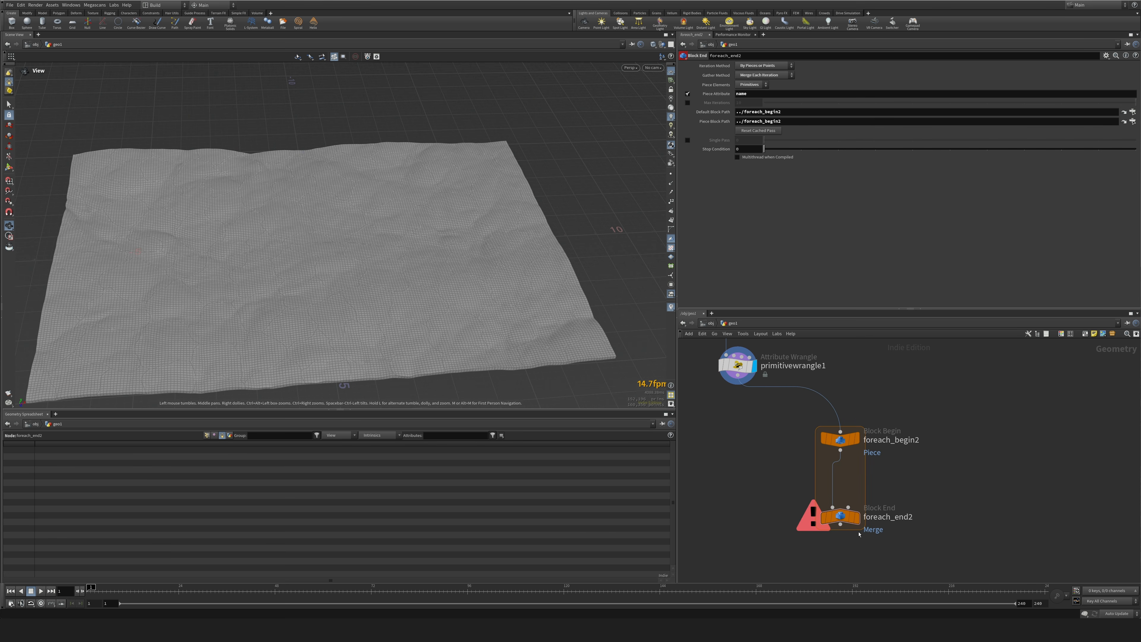
{"action": "left_click", "coordinate": [856, 517]}
{"action": "left_click_drag", "start_coordinate": [840, 517], "coordinate": [840, 563]}
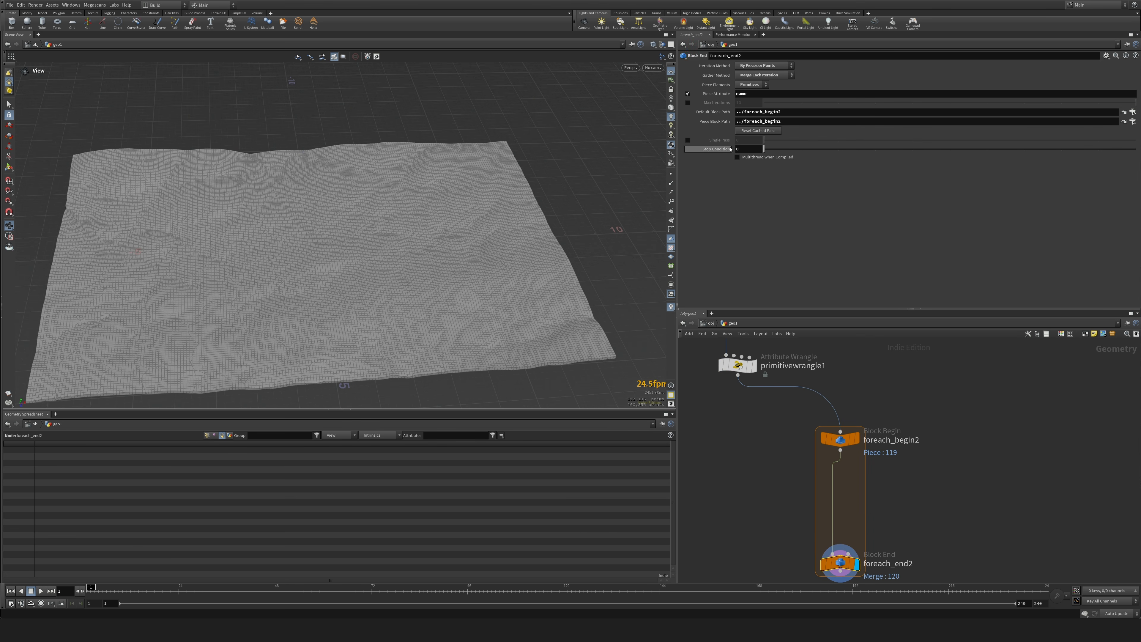
Preview a single pass of the foreach_end2 loop and turn single pass back off.
{"action": "left_click", "coordinate": [688, 139]}
{"action": "left_click_drag", "start_coordinate": [764, 140], "coordinate": [725, 139]}
{"action": "left_click", "coordinate": [688, 139]}
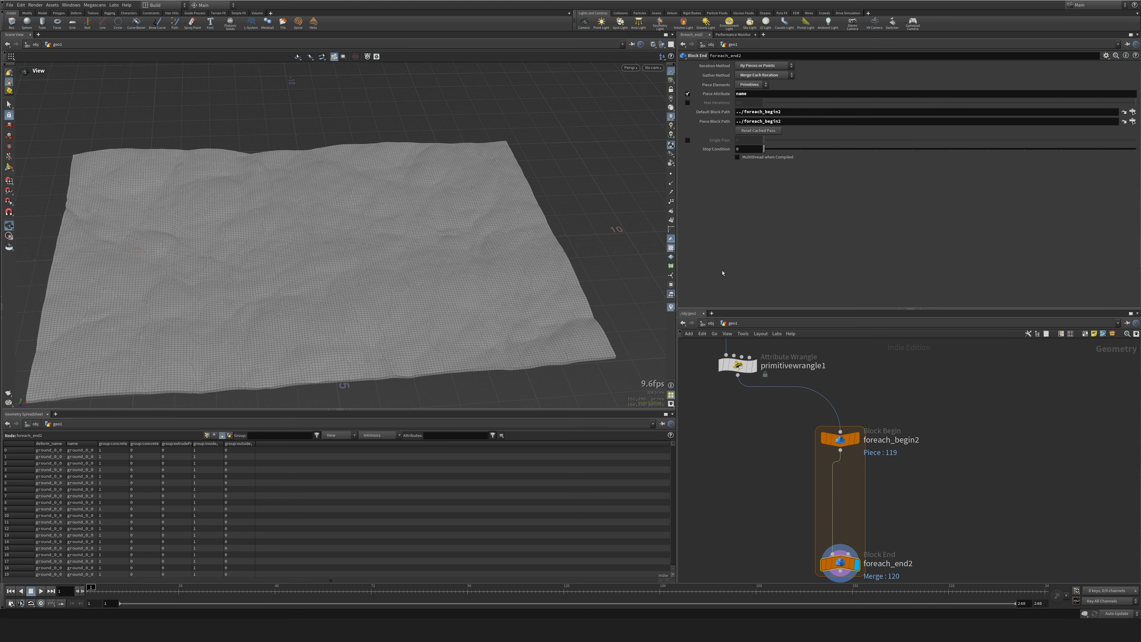
Enclose the second for-each loop between compile_begin1 and compile_end1 nodes and enable Multithread when Compiled on foreach_end2.
{"action": "mouse_move", "coordinate": [880, 543]}
{"action": "middle_mouse_down"}
{"action": "mouse_move", "coordinate": [880, 448]}
{"action": "mouse_move", "coordinate": [880, 552]}
{"action": "middle_mouse_up"}
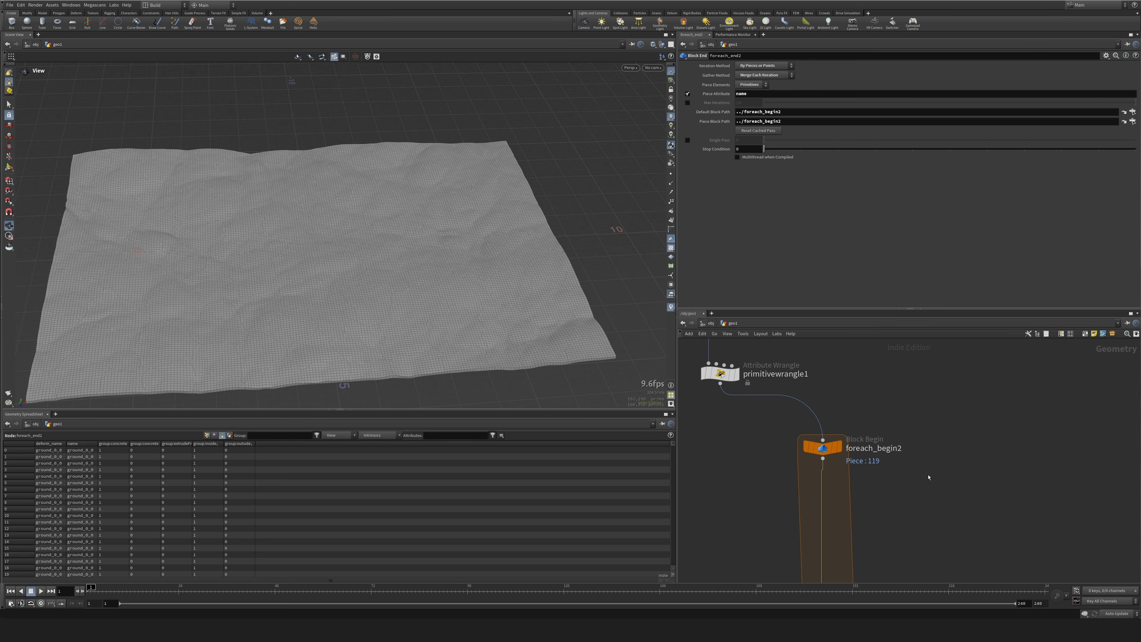
{"action": "key", "text": "Tab"}
{"action": "type", "text": "block"}
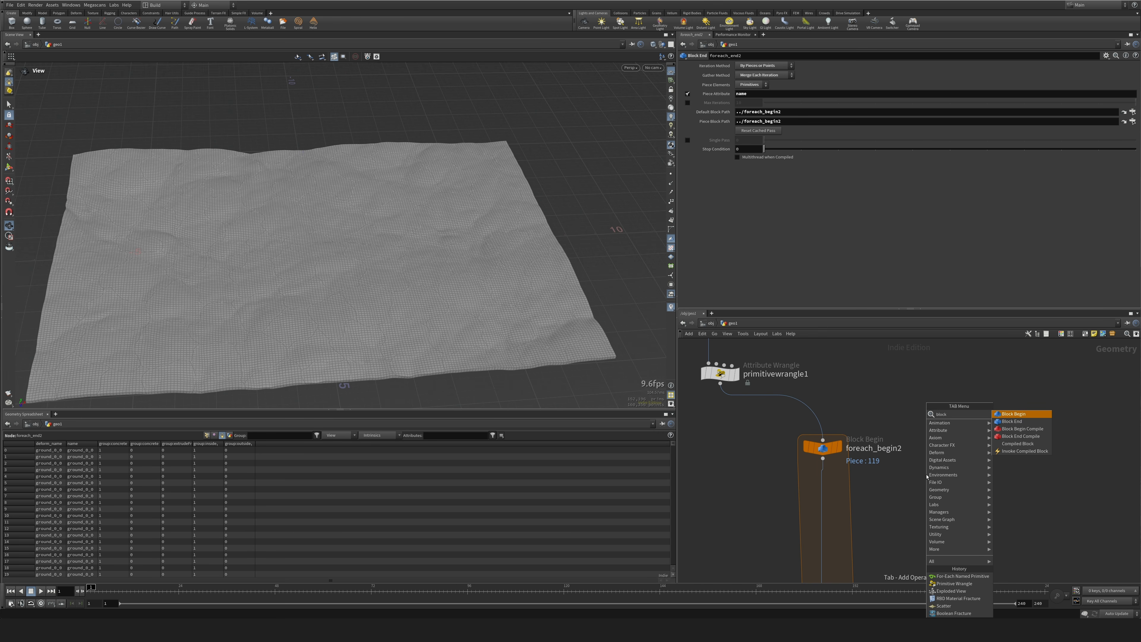
{"action": "key", "text": "Down"}
{"action": "key", "text": "Down"}
{"action": "key", "text": "Down"}
{"action": "key", "text": "Down"}
{"action": "key", "text": "Return"}
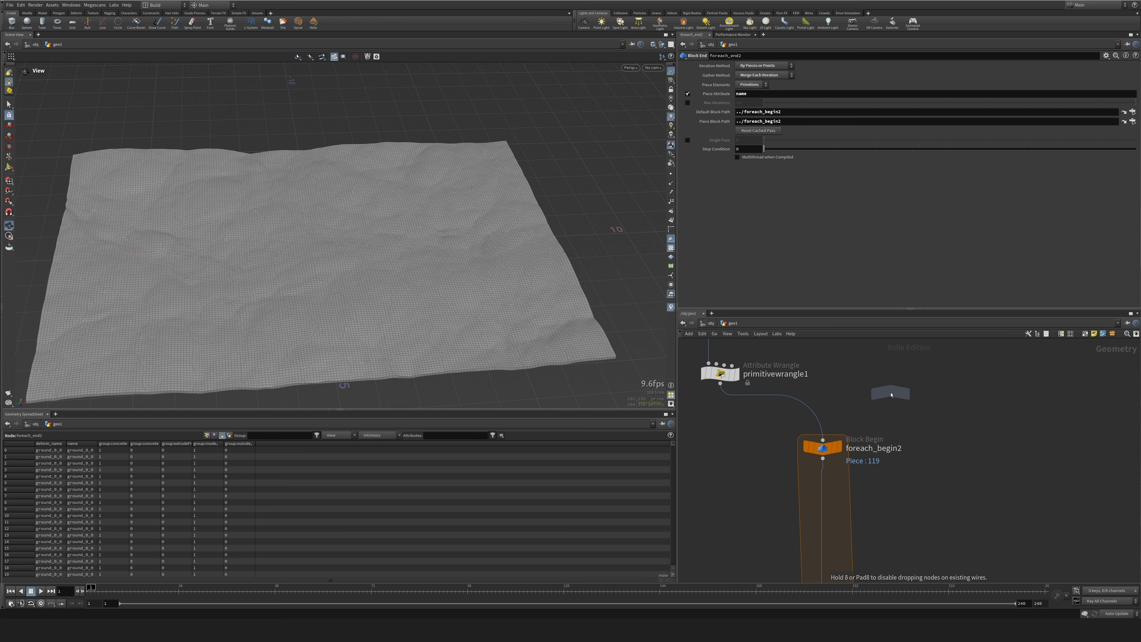
{"action": "left_click", "coordinate": [892, 392]}
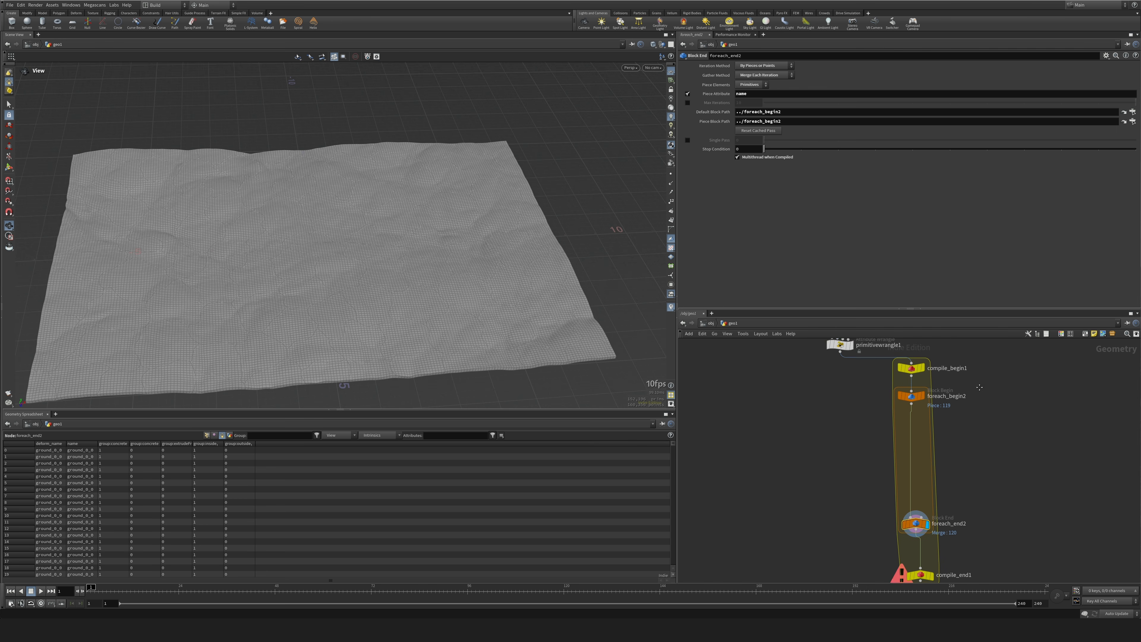
Tidy the compiled block by placing foreach_end2 just above compile_end1 and compile_begin1 closer to foreach_begin2.
{"action": "middle_click_drag", "start_coordinate": [937, 508], "coordinate": [937, 439]}
{"action": "left_click_drag", "start_coordinate": [918, 455], "coordinate": [923, 479]}
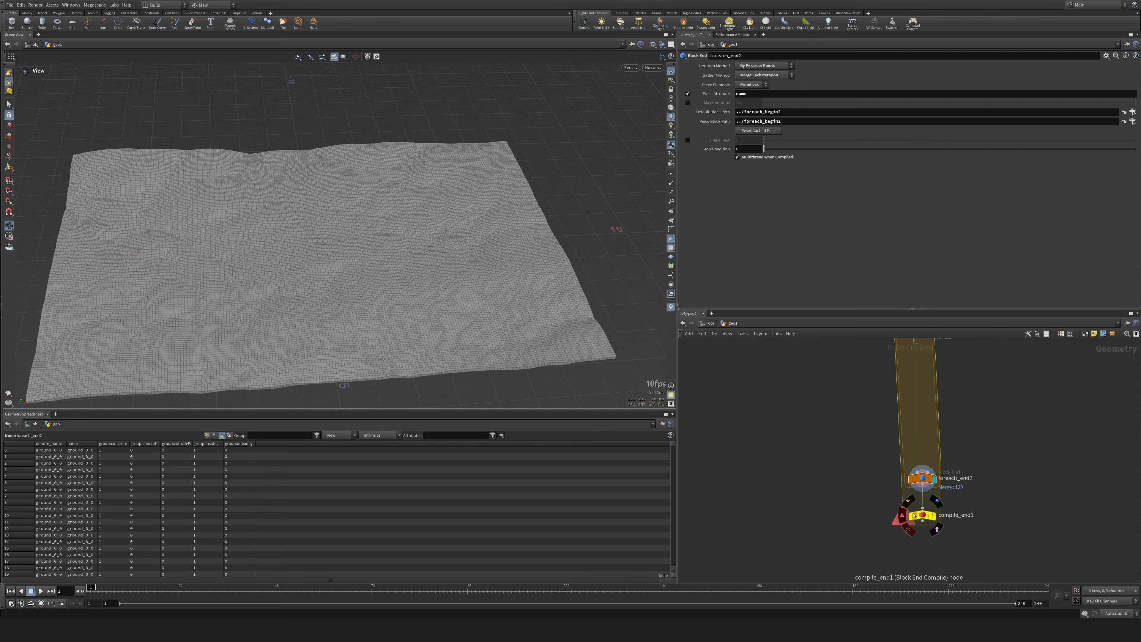
{"action": "middle_click_drag", "start_coordinate": [895, 346], "coordinate": [902, 491]}
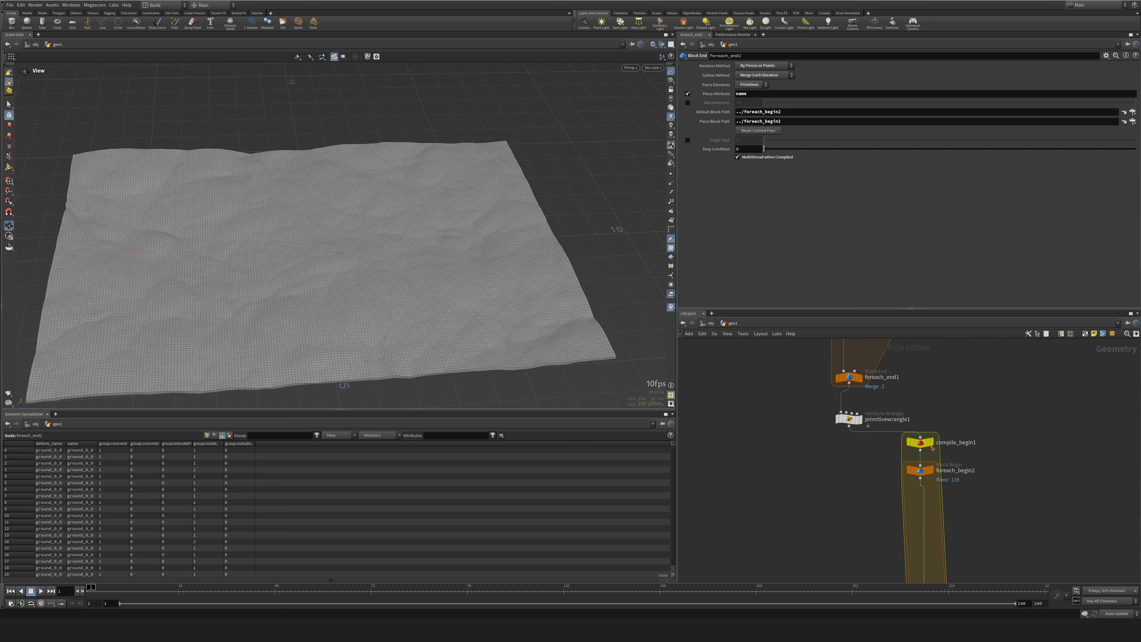
{"action": "left_click_drag", "start_coordinate": [921, 448], "coordinate": [920, 455]}
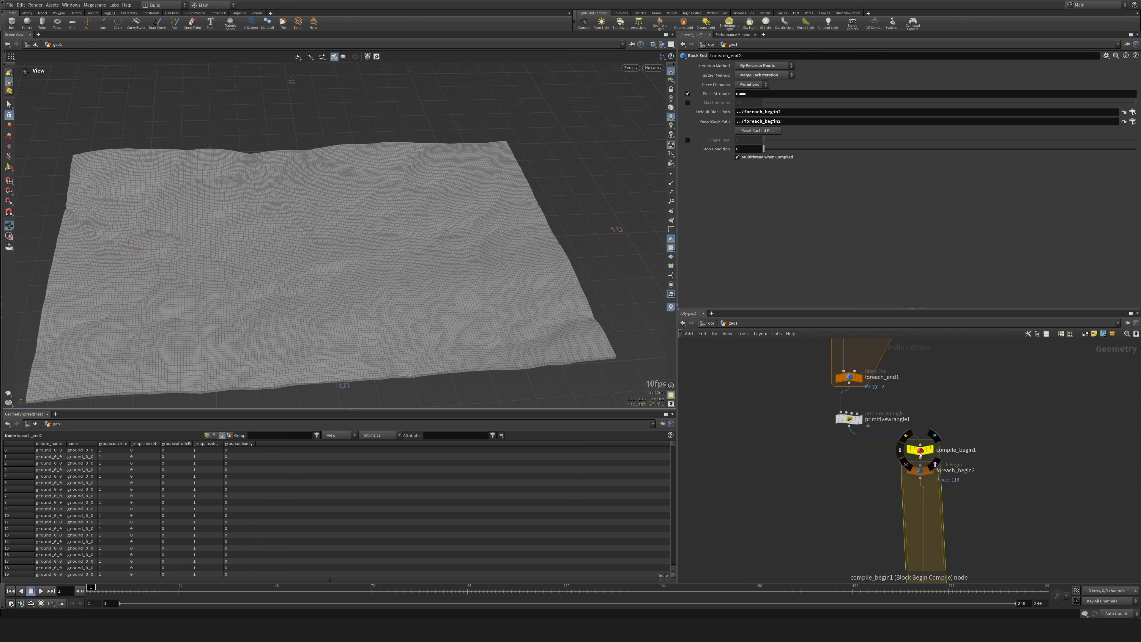
{"action": "middle_click_drag", "start_coordinate": [976, 389], "coordinate": [973, 501]}
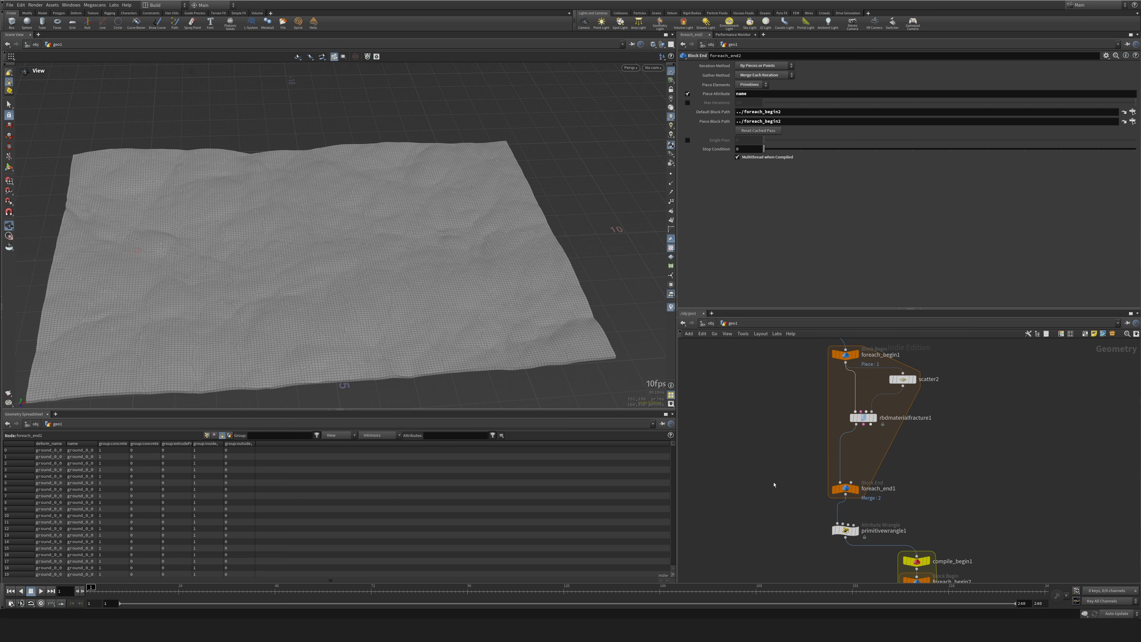
Add a Scatter node fed by foreach_begin2 inside the compiled loop, display it and set its Force Total Count to 20.
{"action": "middle_click_drag", "start_coordinate": [760, 508], "coordinate": [747, 380]}
{"action": "middle_click_drag", "start_coordinate": [806, 494], "coordinate": [800, 350]}
{"action": "mouse_move", "coordinate": [815, 392]}
{"action": "middle_mouse_down"}
{"action": "mouse_move", "coordinate": [826, 496]}
{"action": "mouse_move", "coordinate": [836, 408]}
{"action": "middle_mouse_up"}
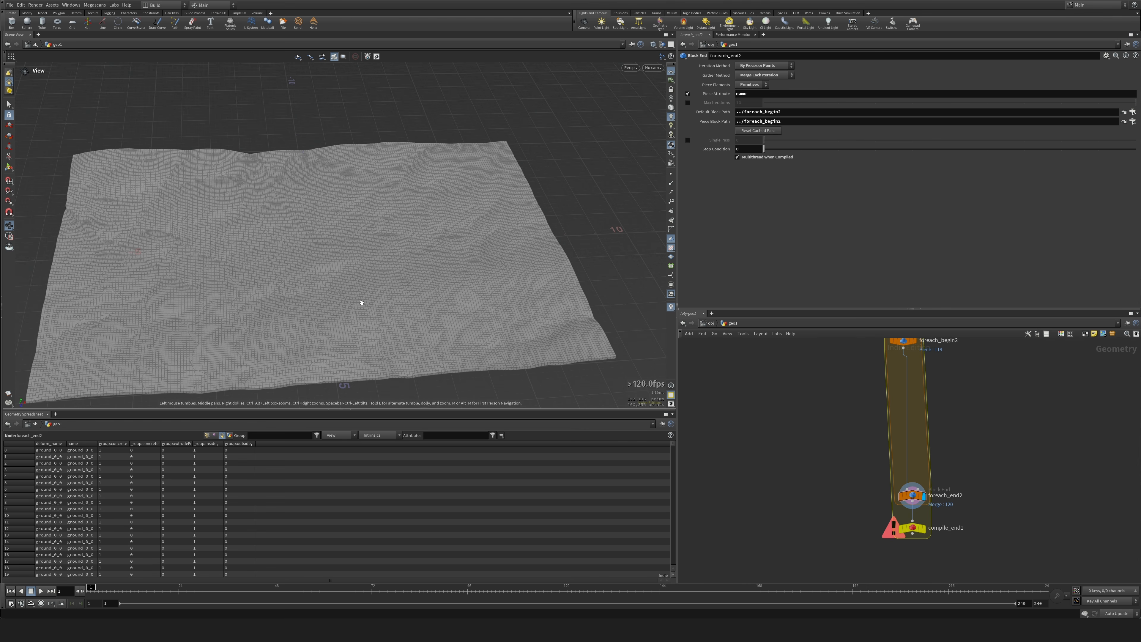
{"action": "middle_click_drag", "start_coordinate": [1006, 377], "coordinate": [995, 466]}
{"action": "key", "text": "Return"}
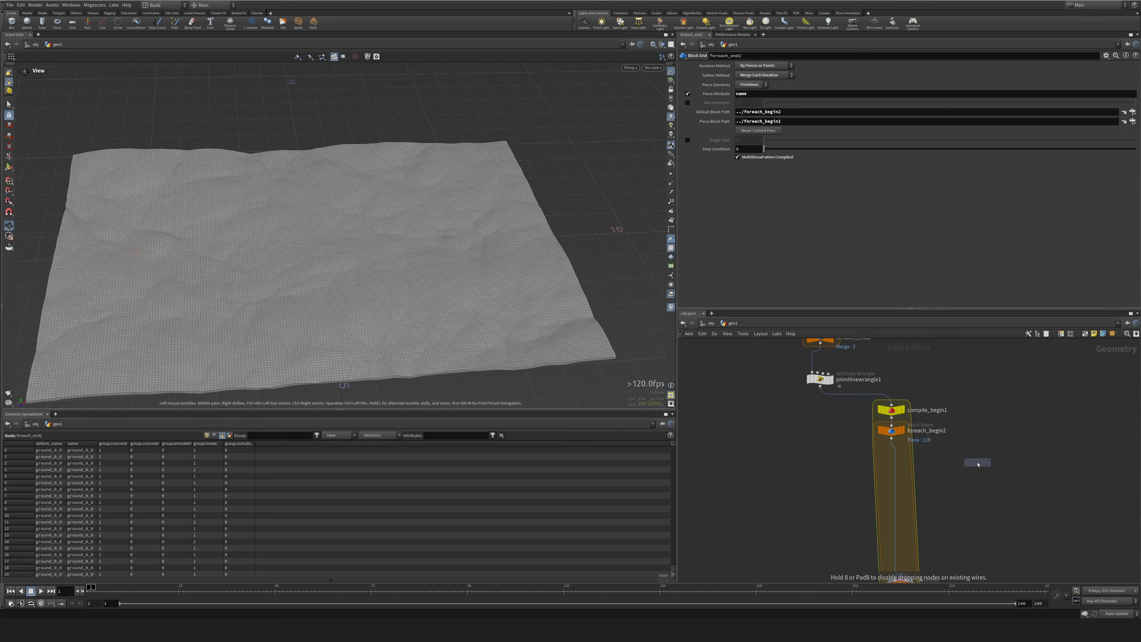
{"action": "left_click", "coordinate": [977, 462]}
{"action": "left_click", "coordinate": [891, 438]}
{"action": "left_click", "coordinate": [978, 456]}
{"action": "left_click", "coordinate": [987, 463]}
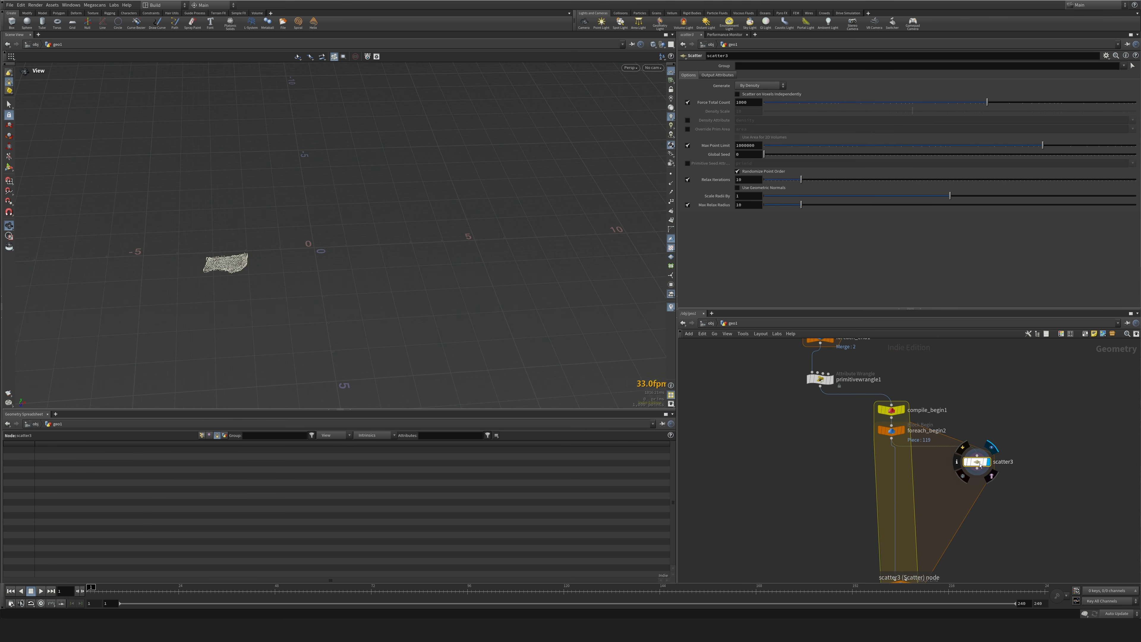
{"action": "type", "text": "20"}
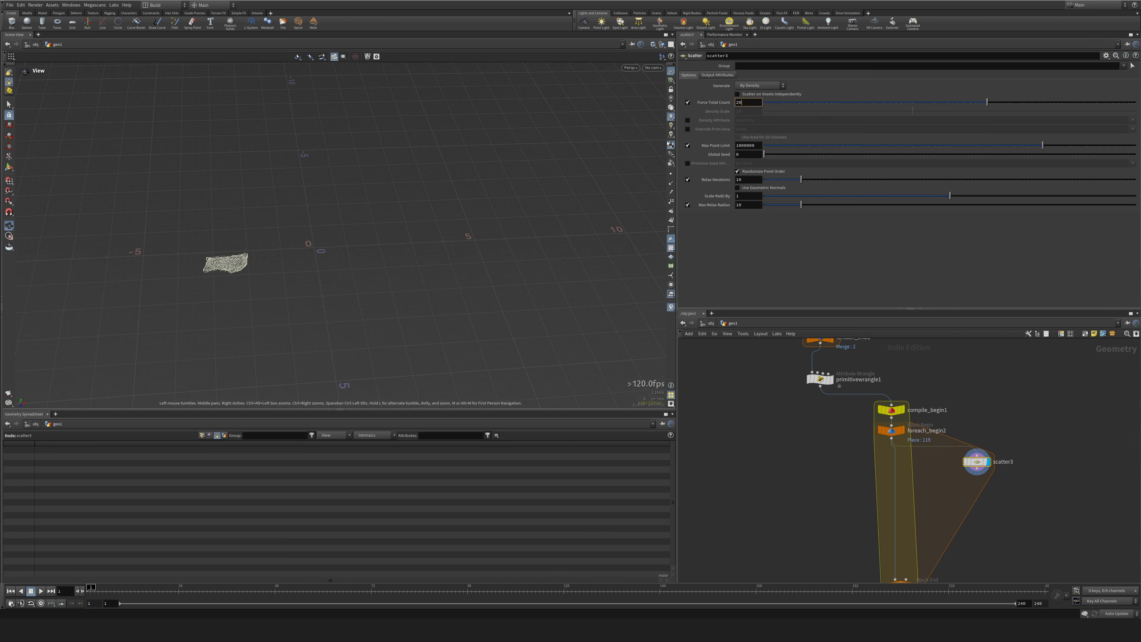
{"action": "key", "text": "Return"}
Insert a Voronoi Fracture node between foreach_begin2 and foreach_end2, use scatter3 as its second input and display compile_end1.
{"action": "middle_click_drag", "start_coordinate": [931, 518], "coordinate": [889, 471]}
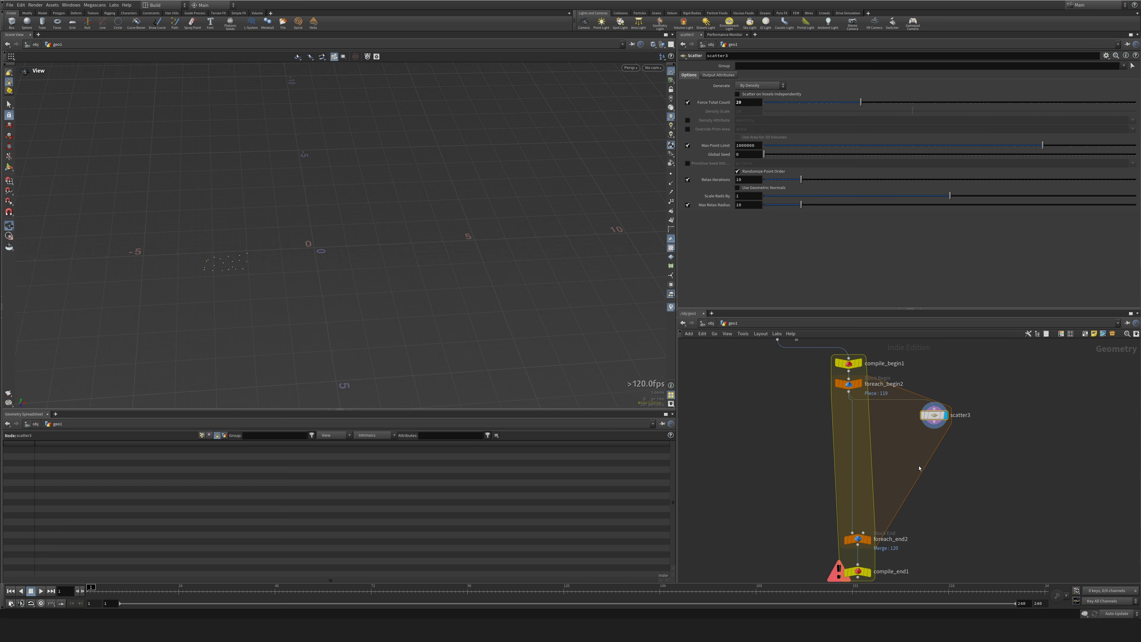
{"action": "key", "text": "Tab"}
{"action": "type", "text": "vor"}
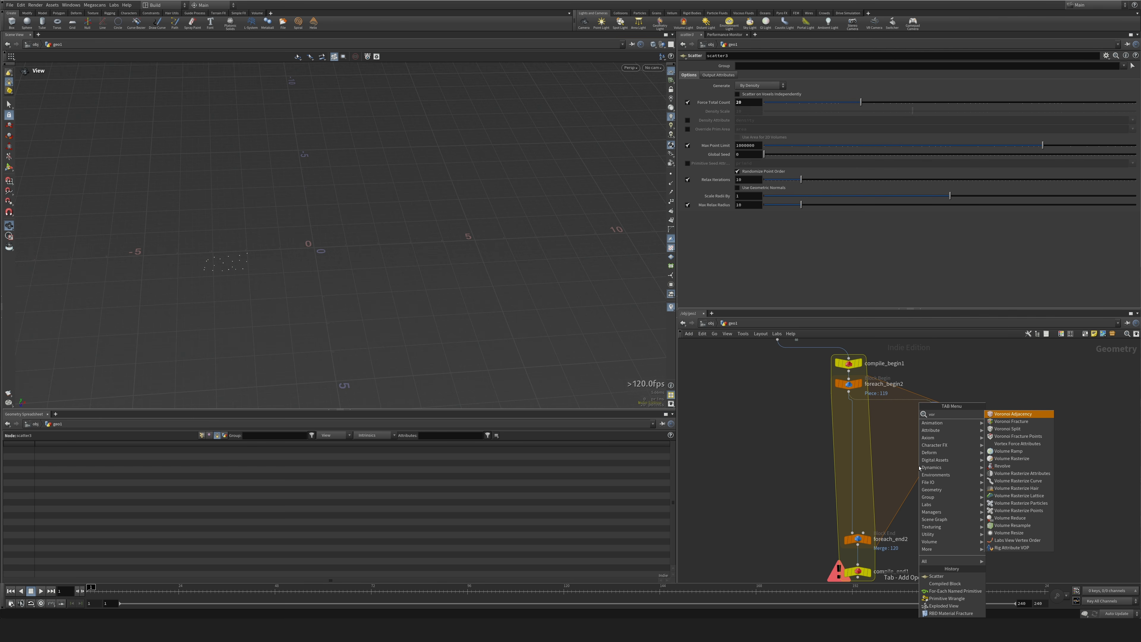
{"action": "key", "text": "Down"}
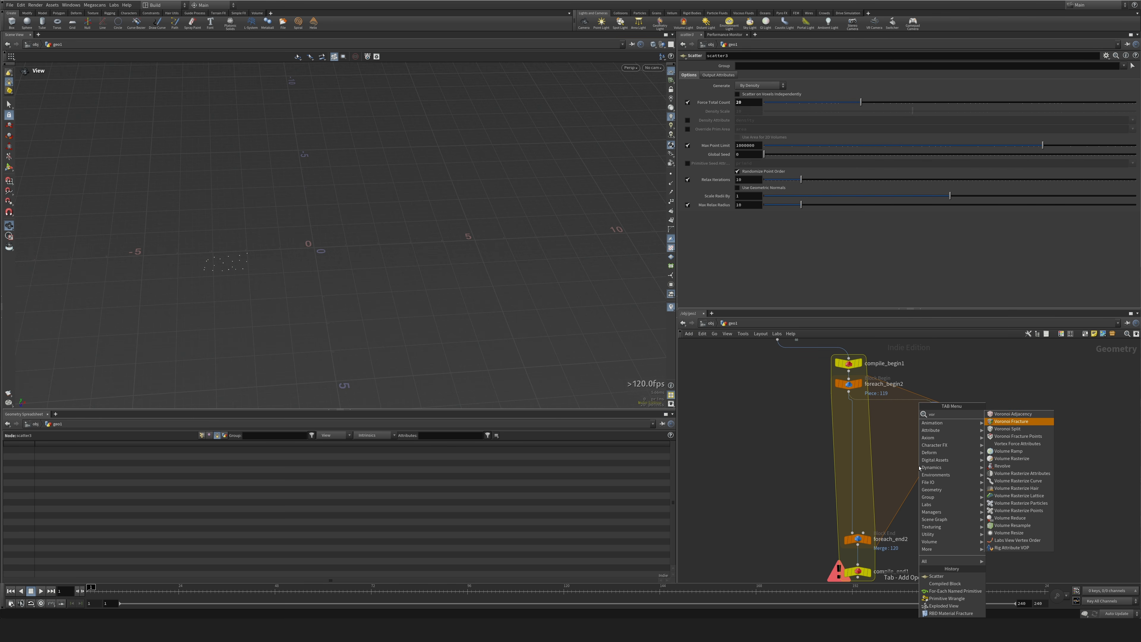
{"action": "key", "text": "Return"}
{"action": "left_click", "coordinate": [889, 456]}
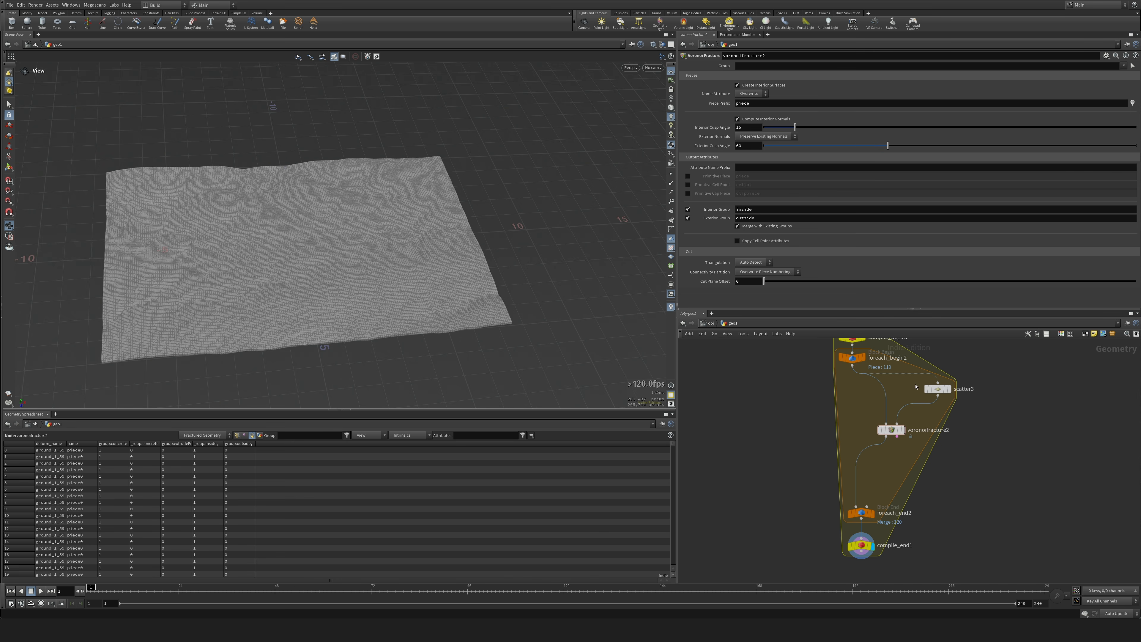
Set scatter3's Force Total Count to 25.
{"action": "left_click", "coordinate": [934, 388]}
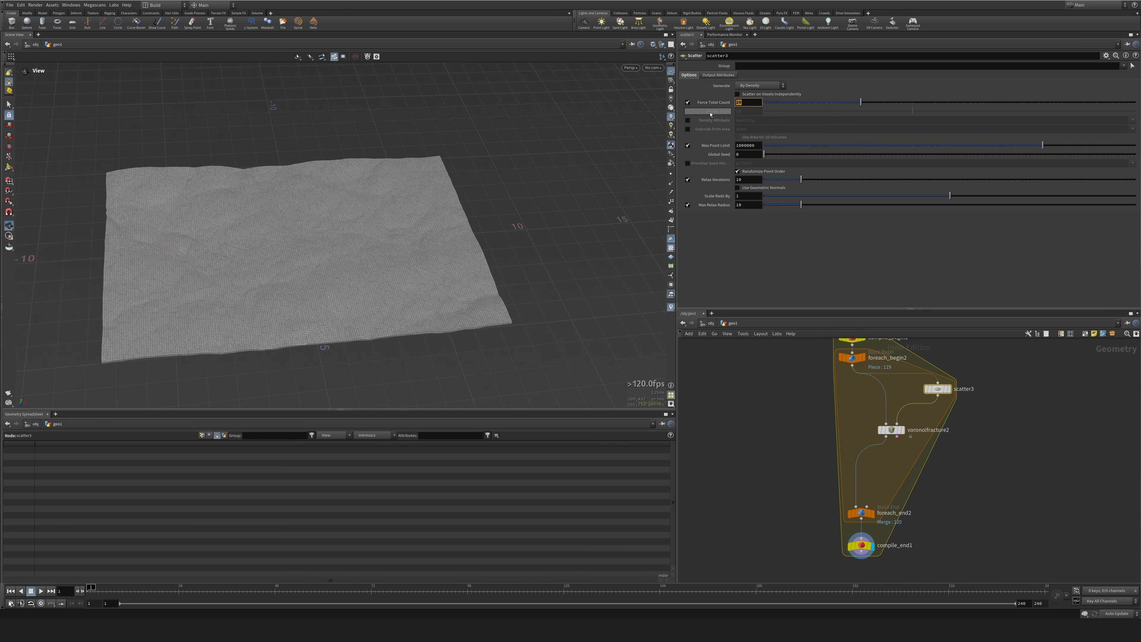
{"action": "type", "text": "25"}
{"action": "key", "text": "Return"}
Add an RBD Constraints from Rules node below compile_end1, wired to its output, and display it.
{"action": "left_click", "coordinate": [862, 545]}
{"action": "key", "text": "Tab"}
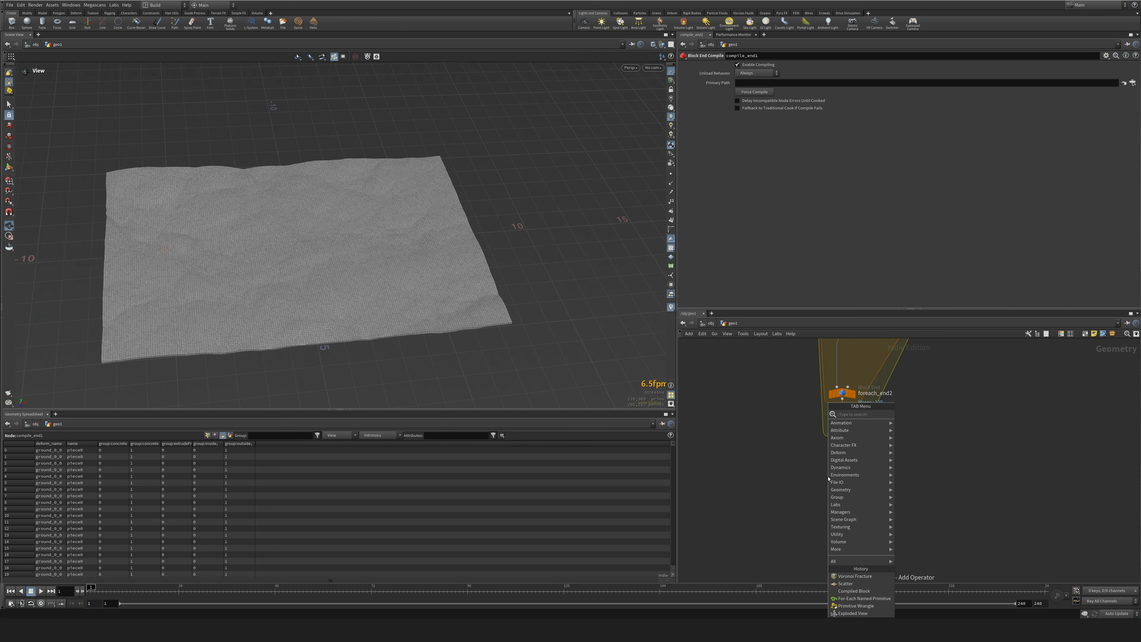
{"action": "type", "text": "rbrul"}
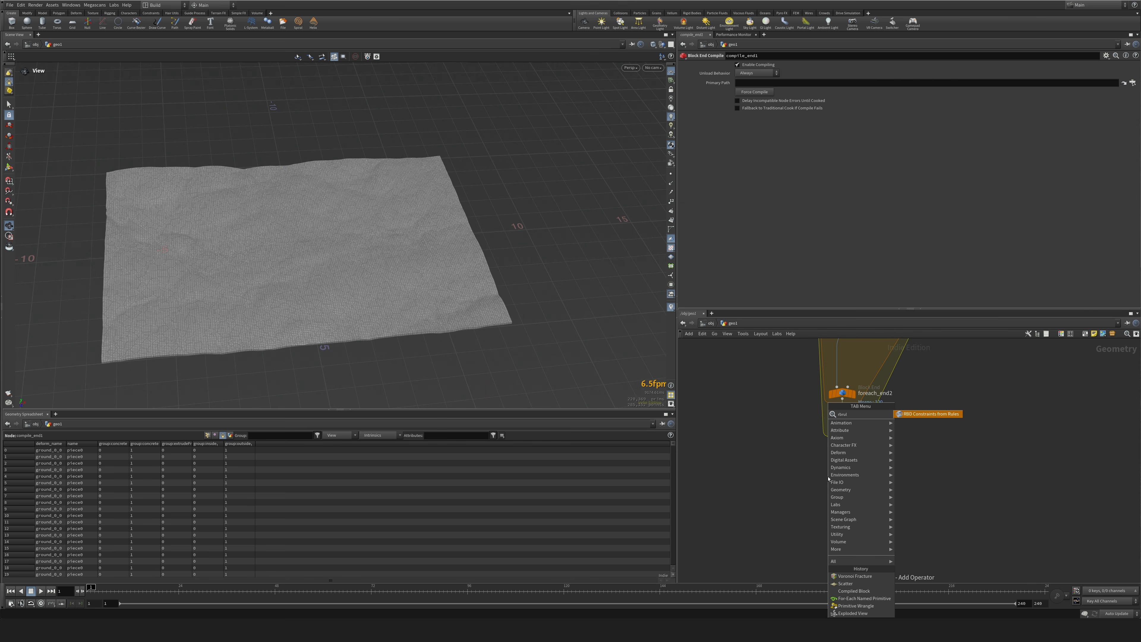
{"action": "key", "text": "Return"}
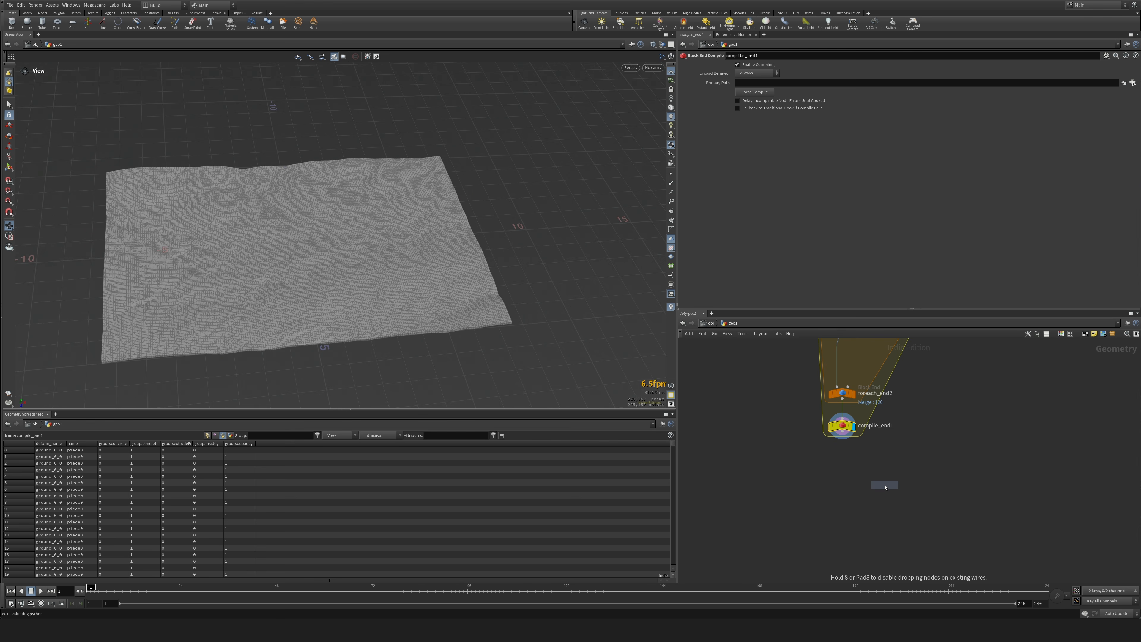
{"action": "left_click", "coordinate": [885, 485]}
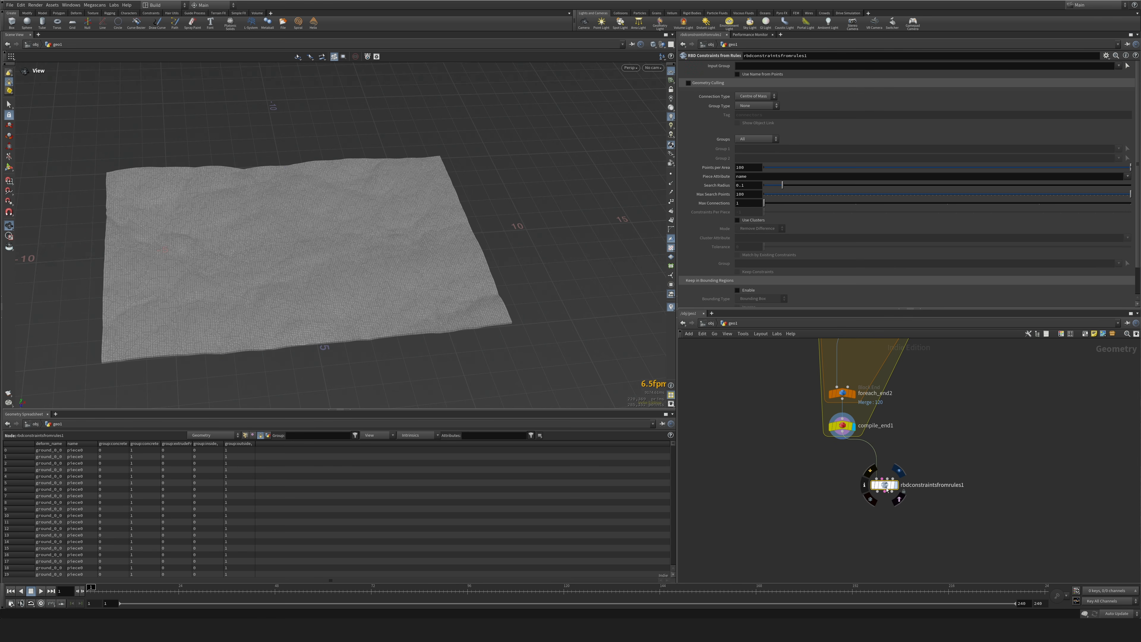
{"action": "left_click", "coordinate": [896, 485]}
Set voronoifracture2's Name Attribute to Append with the Piece Prefix "_", and widen the name column in the geometry spreadsheet.
{"action": "scroll", "coordinate": [894, 477], "scroll_direction": "up", "scroll_amount": 3}
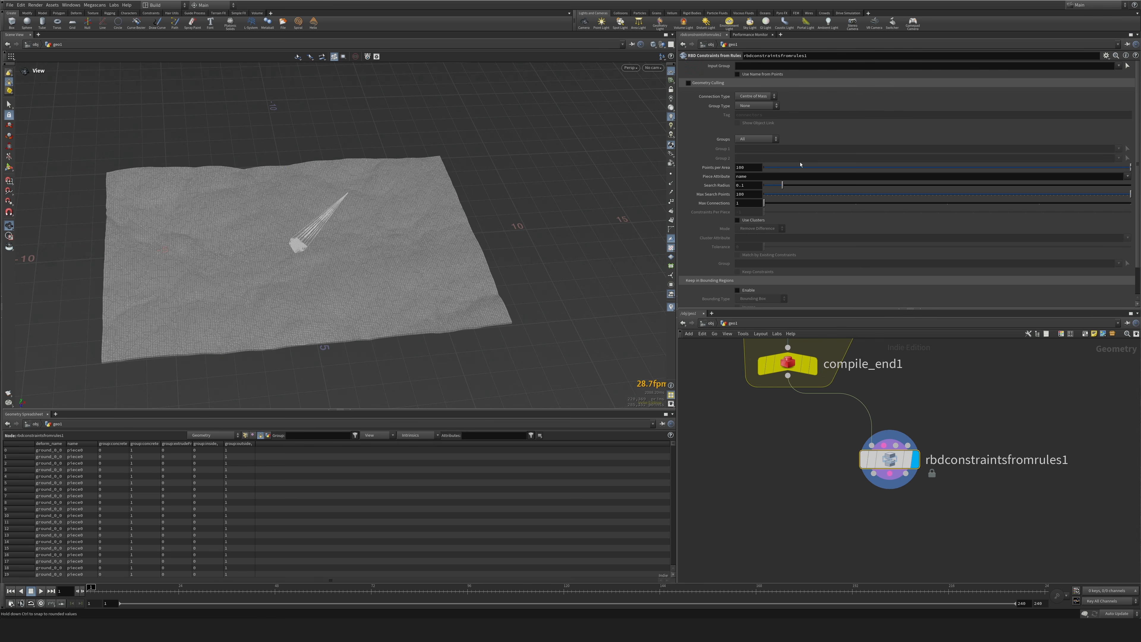
{"action": "middle_click_drag", "start_coordinate": [908, 380], "coordinate": [924, 536]}
{"action": "scroll", "coordinate": [942, 480], "scroll_direction": "down", "scroll_amount": 3}
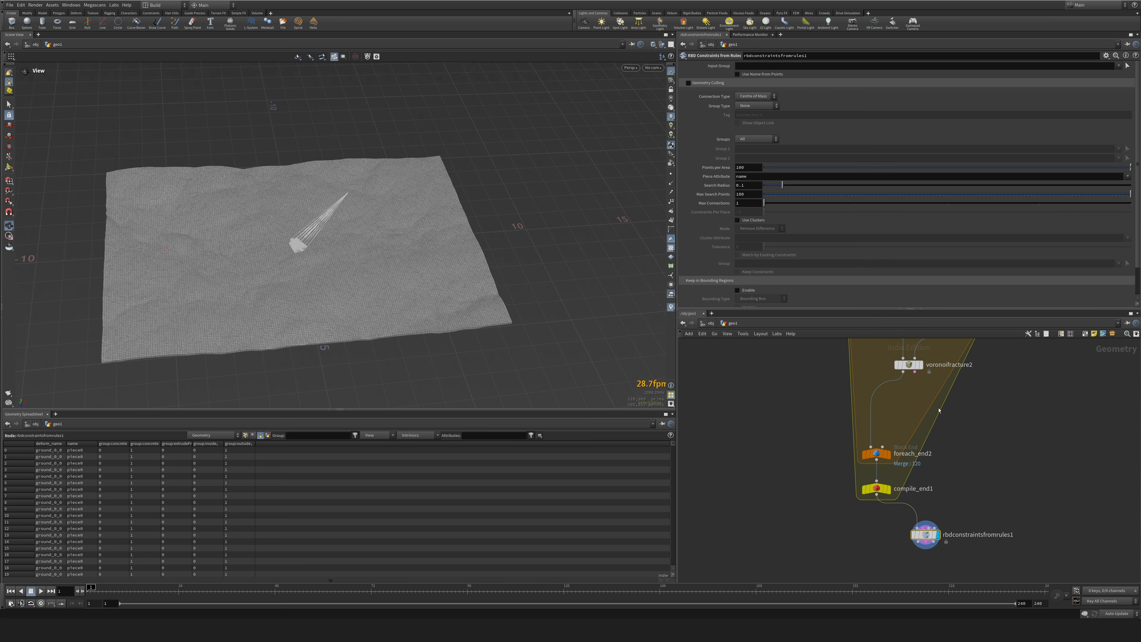
{"action": "left_click", "coordinate": [902, 362]}
{"action": "left_click", "coordinate": [750, 94]}
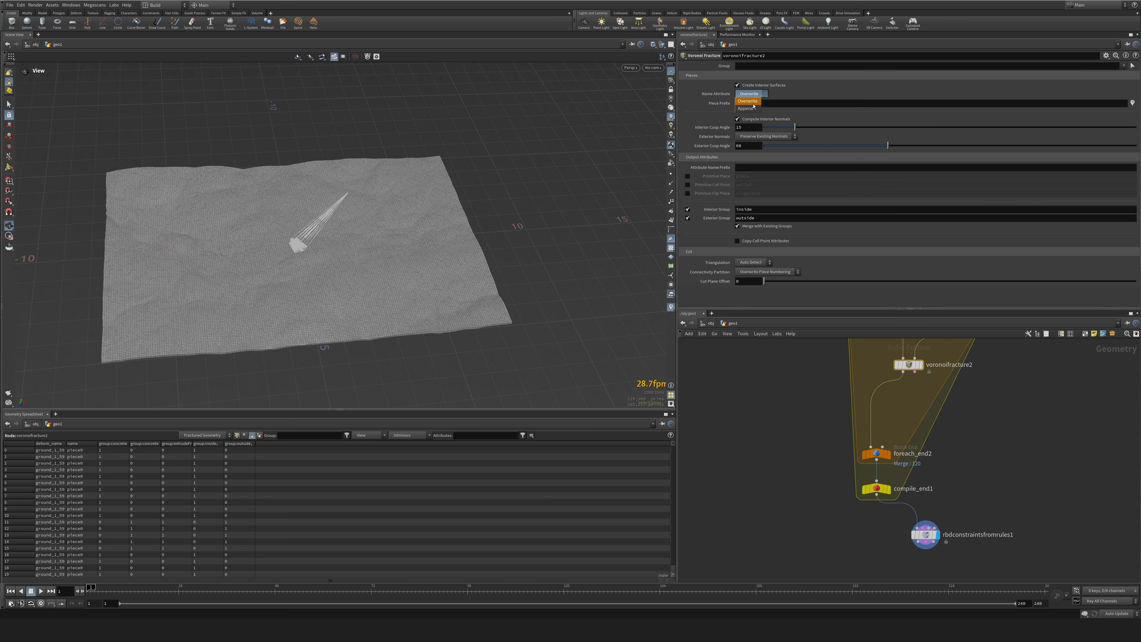
{"action": "left_click", "coordinate": [757, 102]}
{"action": "double_click", "coordinate": [743, 111]}
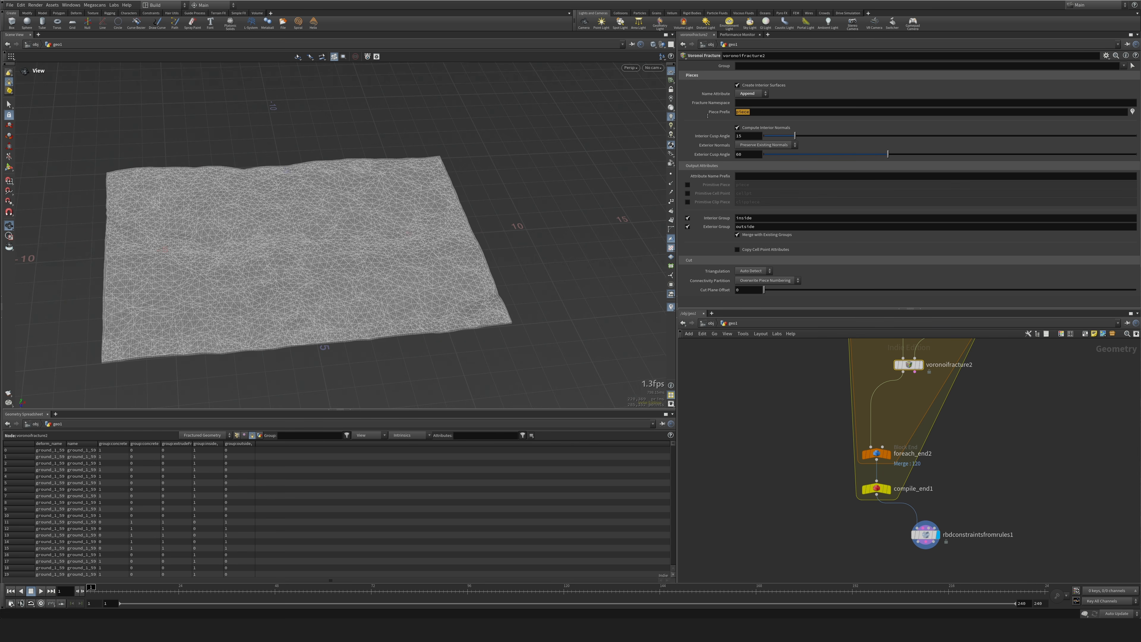
{"action": "type", "text": "_"}
{"action": "key", "text": "Return"}
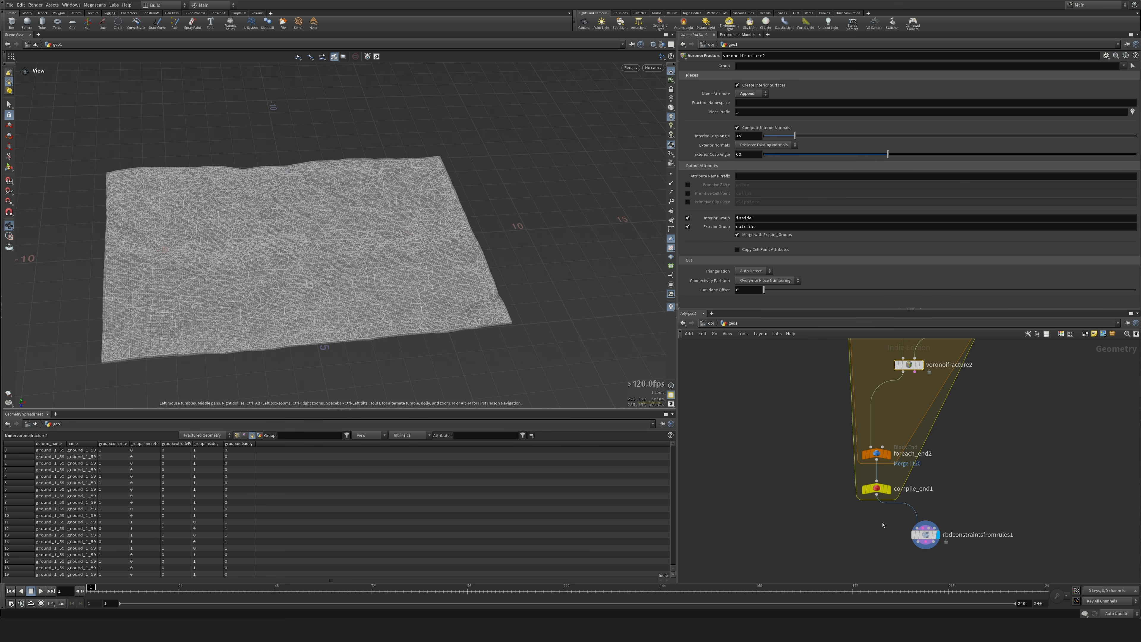
{"action": "left_click", "coordinate": [101, 444]}
{"action": "left_click_drag", "start_coordinate": [101, 444], "coordinate": [170, 444]}
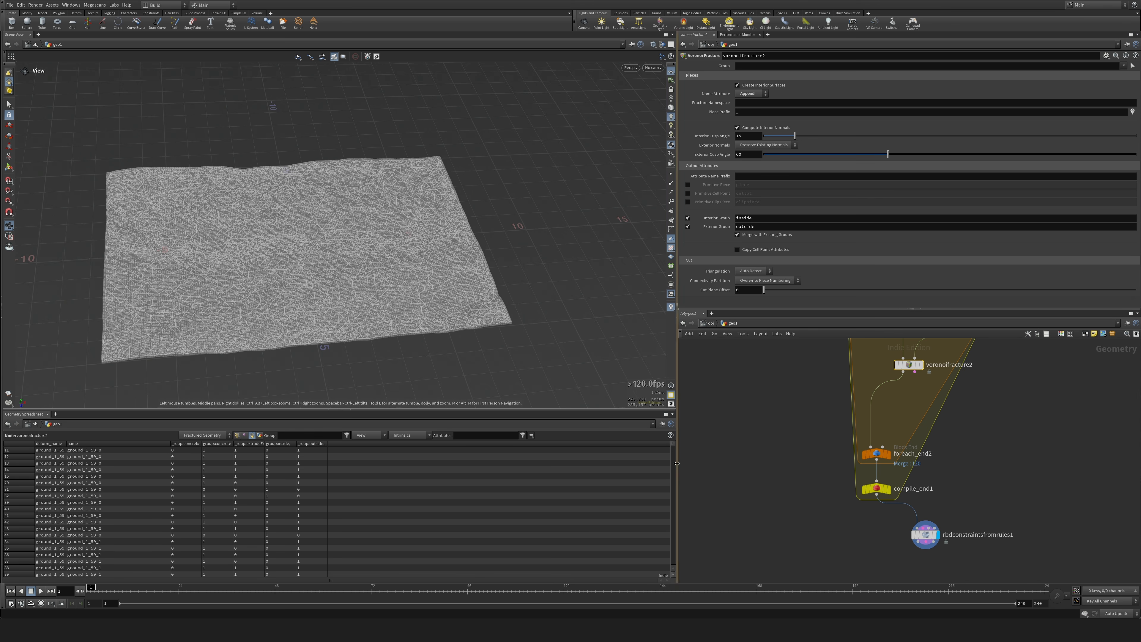
Place a Connect Adjacent Pieces node beside rbdconstraintsfromrules1 and delete it again.
{"action": "key", "text": "Tab"}
{"action": "type", "text": "adj"}
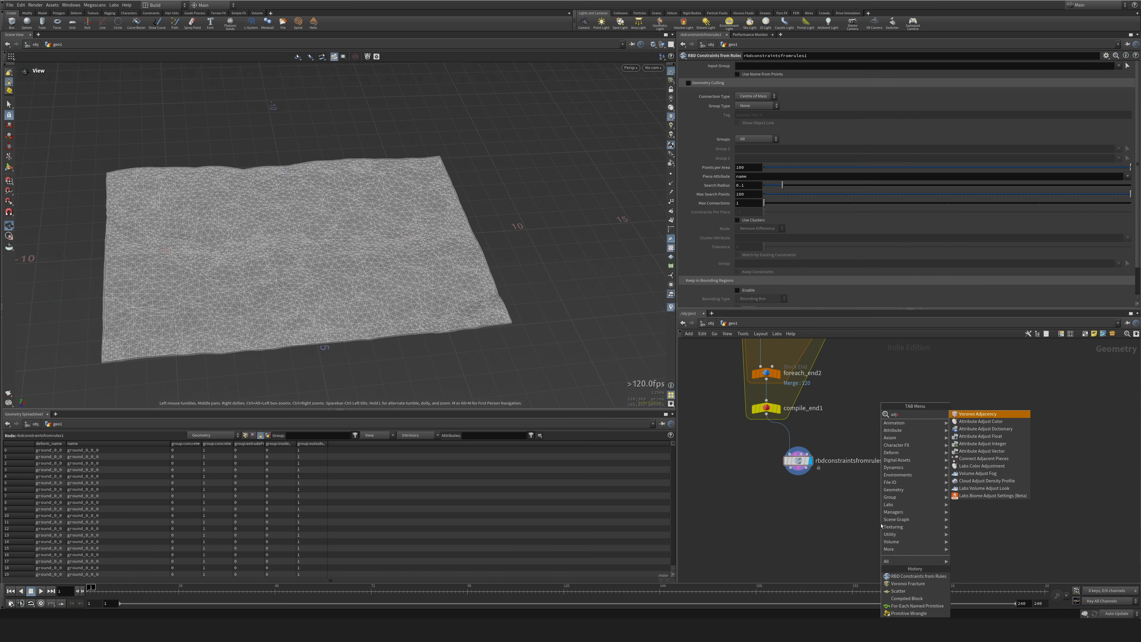
{"action": "key", "text": "BackSpace"}
{"action": "key", "text": "BackSpace"}
{"action": "key", "text": "BackSpace"}
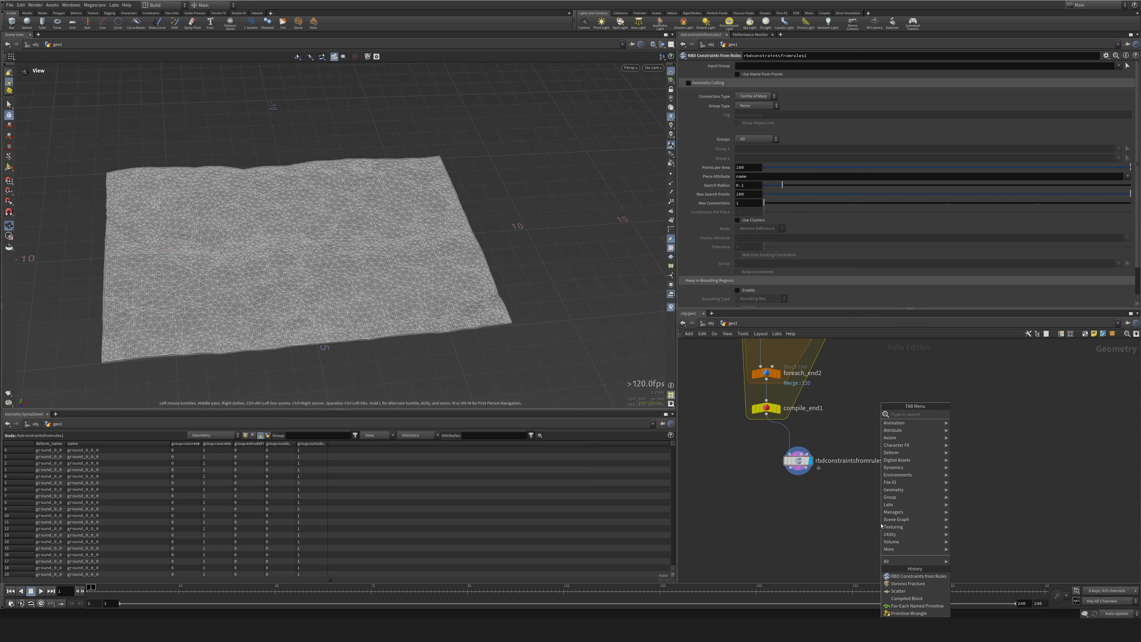
{"action": "type", "text": "adj"}
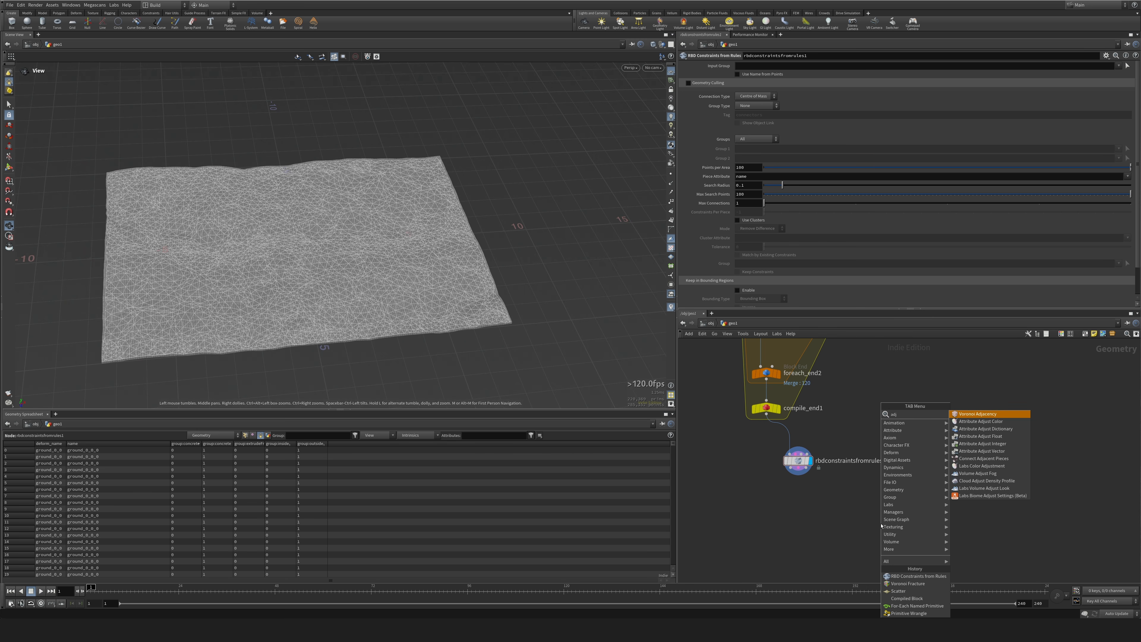
{"action": "key", "text": "Down"}
{"action": "key", "text": "Down"}
{"action": "key", "text": "Down"}
{"action": "key", "text": "Down"}
{"action": "key", "text": "Down"}
{"action": "key", "text": "Down"}
{"action": "key", "text": "Return"}
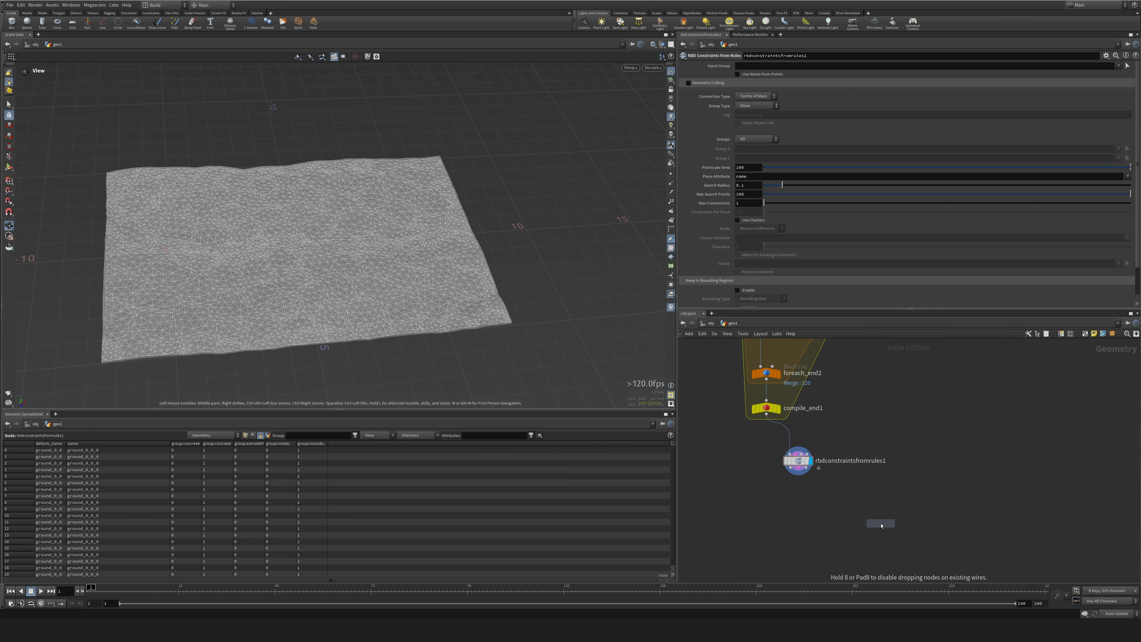
{"action": "left_click", "coordinate": [895, 432]}
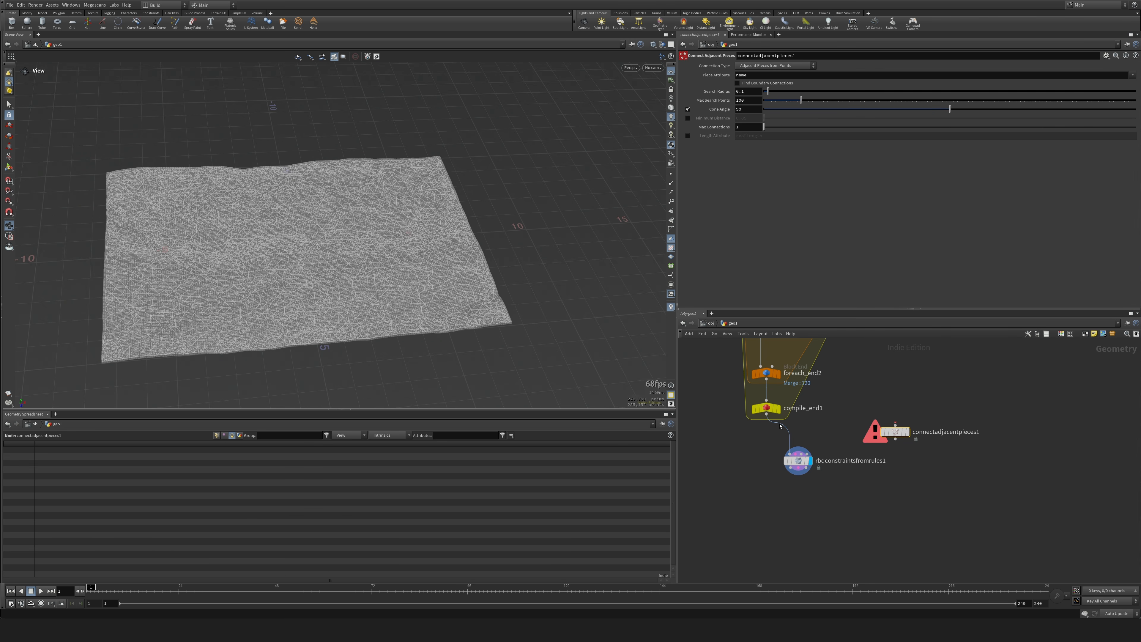
{"action": "left_click", "coordinate": [798, 460]}
{"action": "left_click_drag", "start_coordinate": [243, 252], "coordinate": [624, 406]}
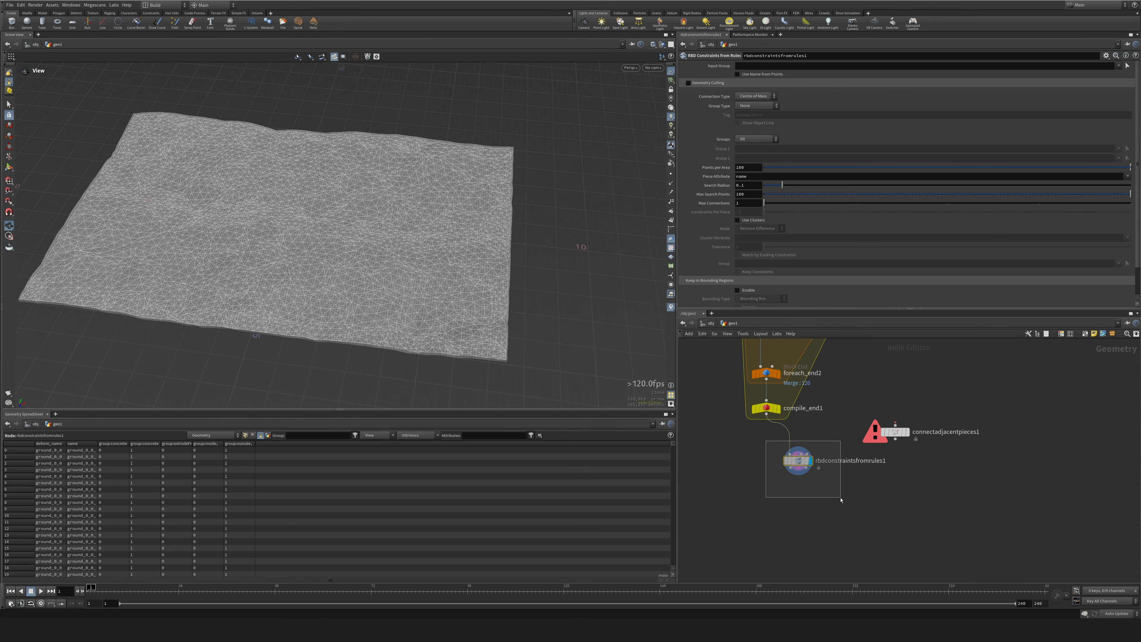
{"action": "left_click", "coordinate": [895, 432]}
{"action": "key", "text": "Delete"}
Try the Surface Points and Hinges connection types on rbdconstraintsfromrules1.
{"action": "left_click_drag", "start_coordinate": [790, 460], "coordinate": [796, 459]}
{"action": "left_click", "coordinate": [804, 460]}
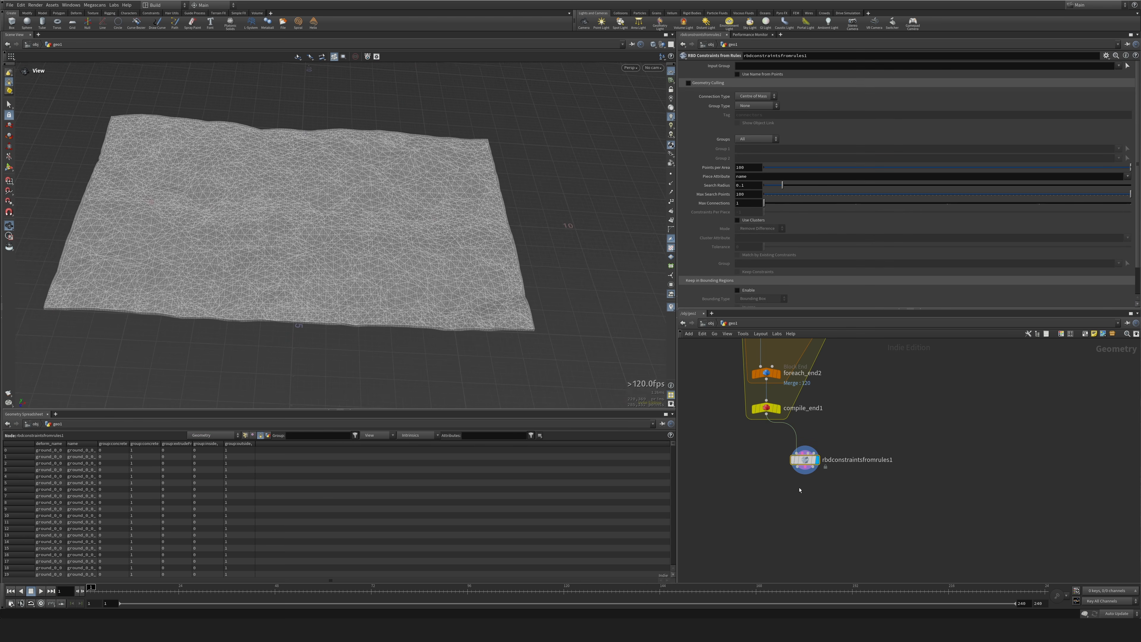
{"action": "left_click", "coordinate": [758, 98]}
{"action": "left_click", "coordinate": [751, 112]}
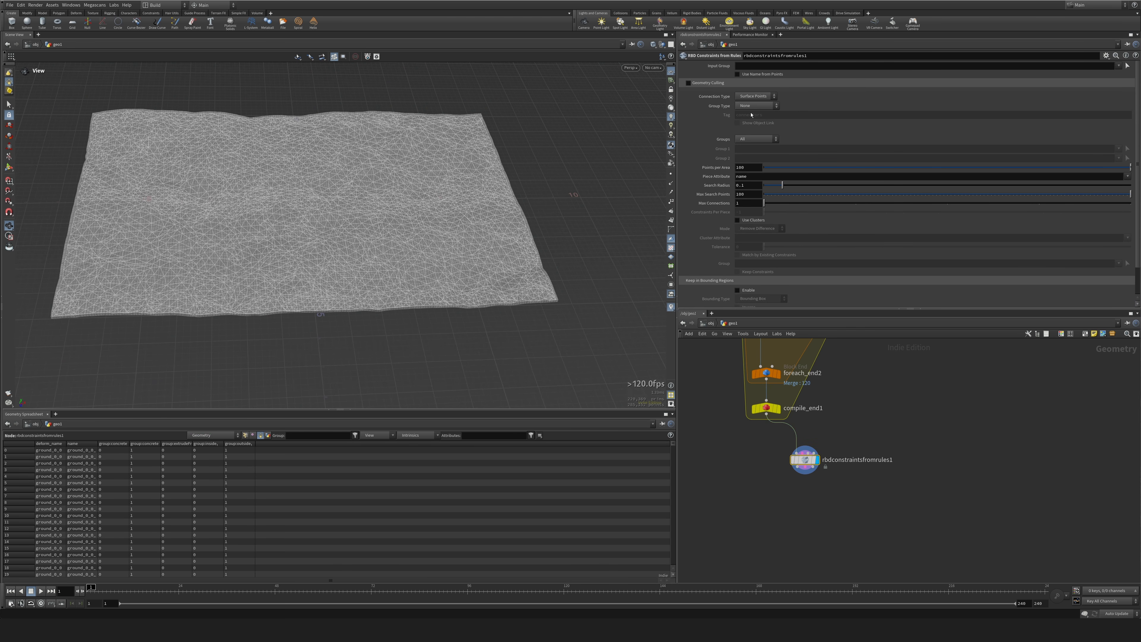
{"action": "left_click", "coordinate": [757, 97]}
{"action": "left_click", "coordinate": [753, 112]}
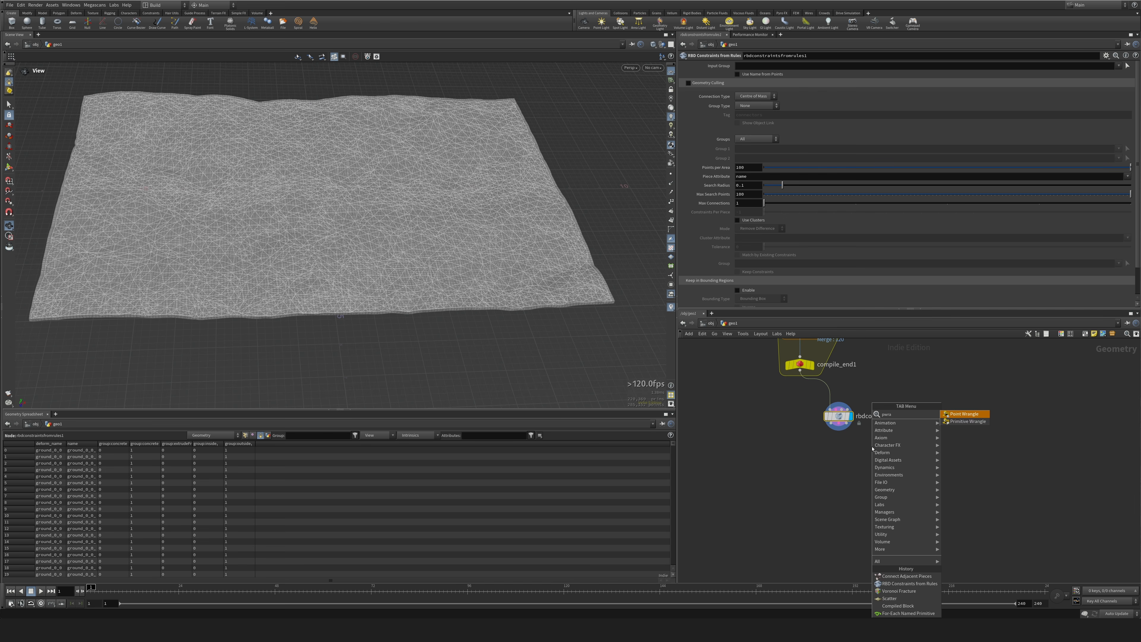
Add a displayed Primitive Wrangle below rbdconstraintsfromrules1 and feed it from that node's second output, the constraint geometry.
{"action": "key", "text": "Down"}
{"action": "key", "text": "Return"}
{"action": "key", "text": "Return"}
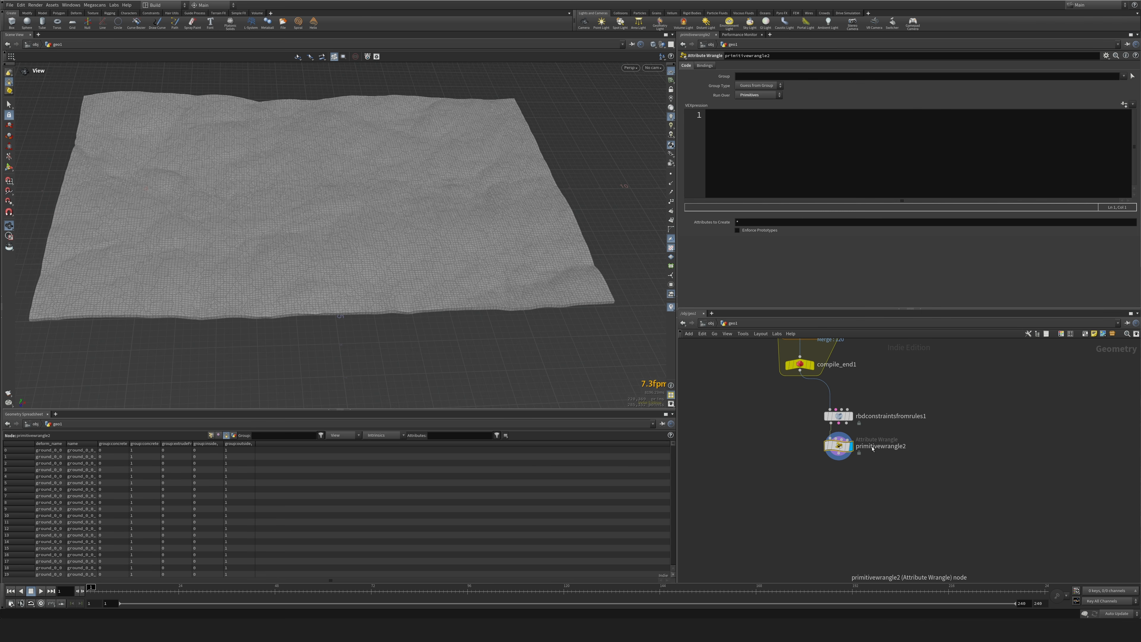
{"action": "left_click_drag", "start_coordinate": [839, 446], "coordinate": [832, 473]}
{"action": "left_click_drag", "start_coordinate": [838, 424], "coordinate": [838, 459]}
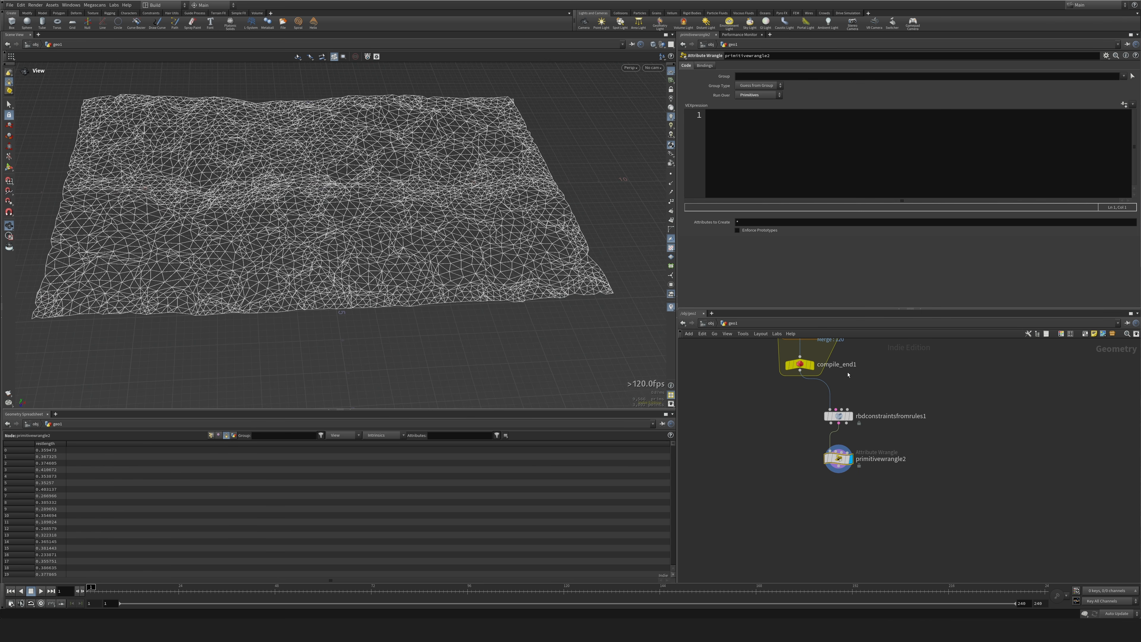
Examine the constraint network over the terrain from several angles and its connection to primitivewrangle2.
{"action": "left_click_drag", "start_coordinate": [488, 287], "coordinate": [548, 274]}
{"action": "right_click_drag", "start_coordinate": [548, 274], "coordinate": [467, 217]}
{"action": "left_click_drag", "start_coordinate": [468, 217], "coordinate": [478, 248]}
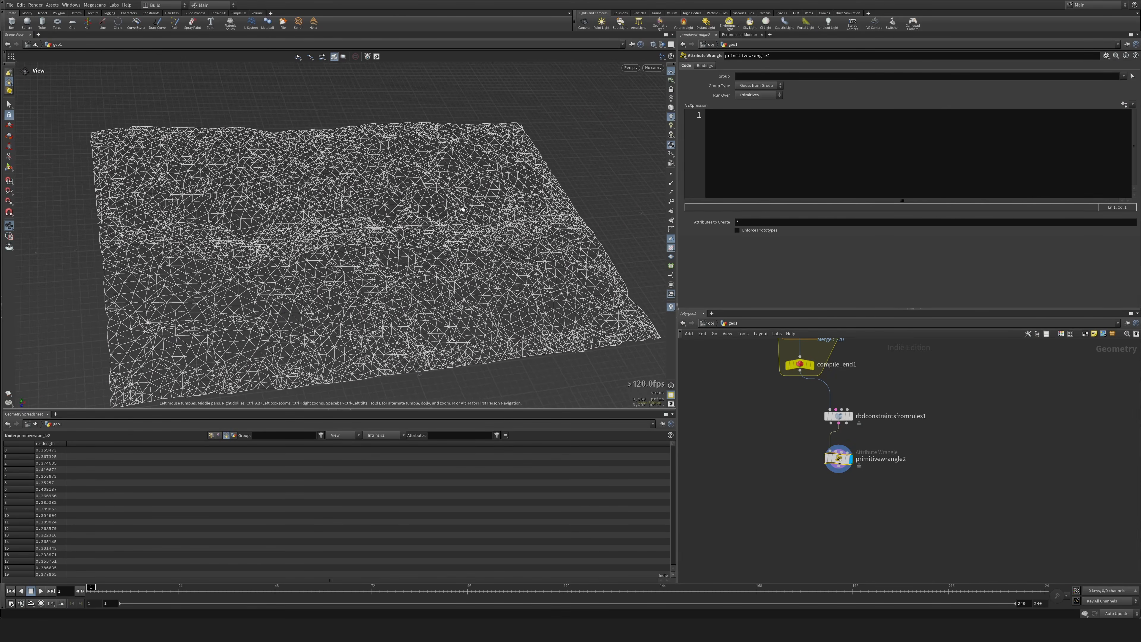
{"action": "middle_click_drag", "start_coordinate": [478, 248], "coordinate": [468, 231]}
{"action": "left_click_drag", "start_coordinate": [469, 231], "coordinate": [460, 233]}
{"action": "left_click_drag", "start_coordinate": [571, 288], "coordinate": [558, 292]}
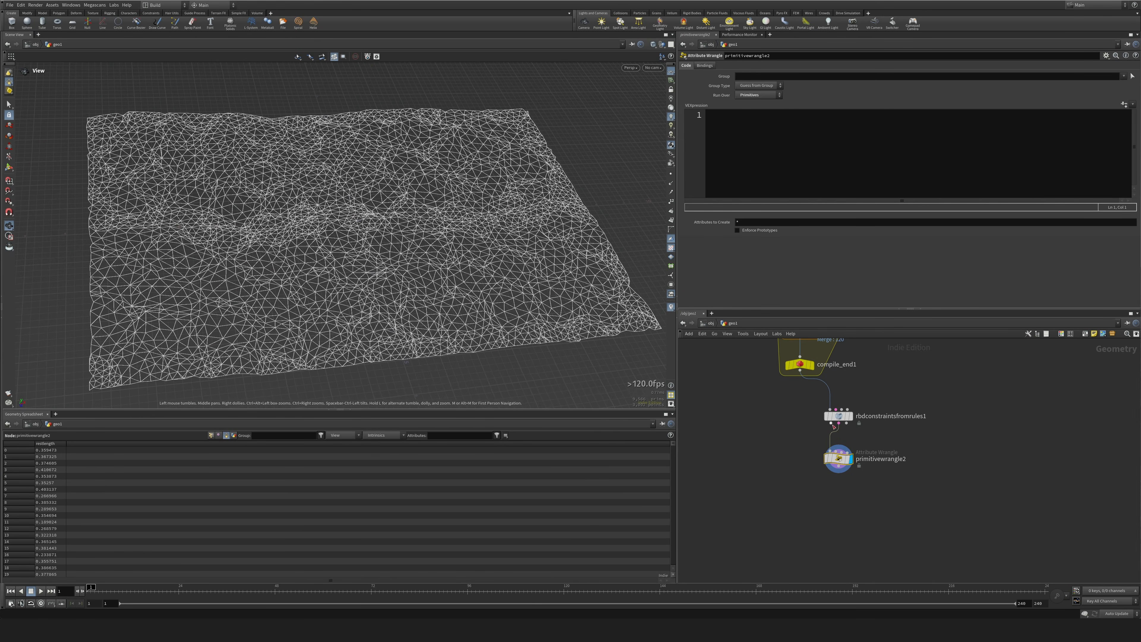
{"action": "scroll", "coordinate": [841, 443], "scroll_direction": "up", "scroll_amount": 5}
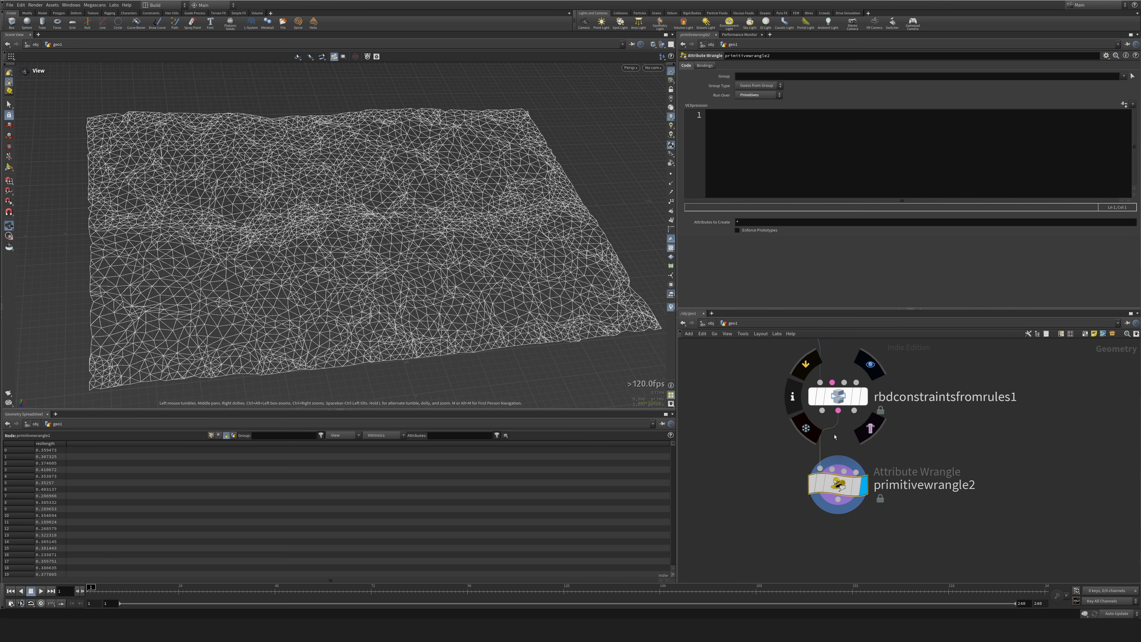
{"action": "left_click", "coordinate": [812, 126]}
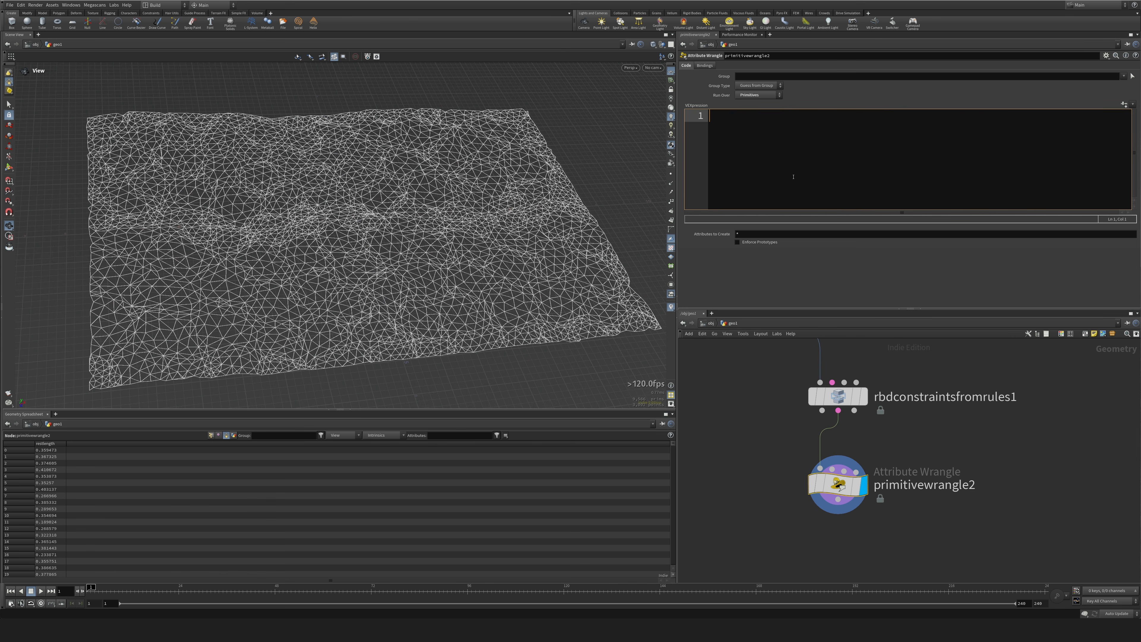
{"action": "type", "text": "int pts[] = primpoints();0,"}
{"action": "type", "text": "@"}
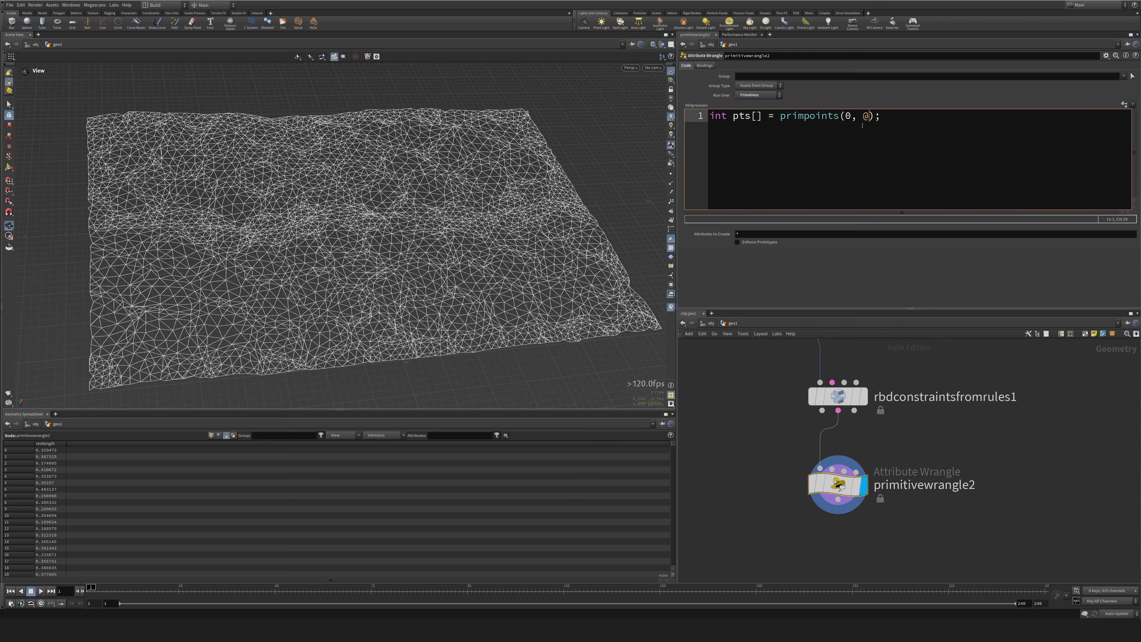
{"action": "type", "text": "primnum"}
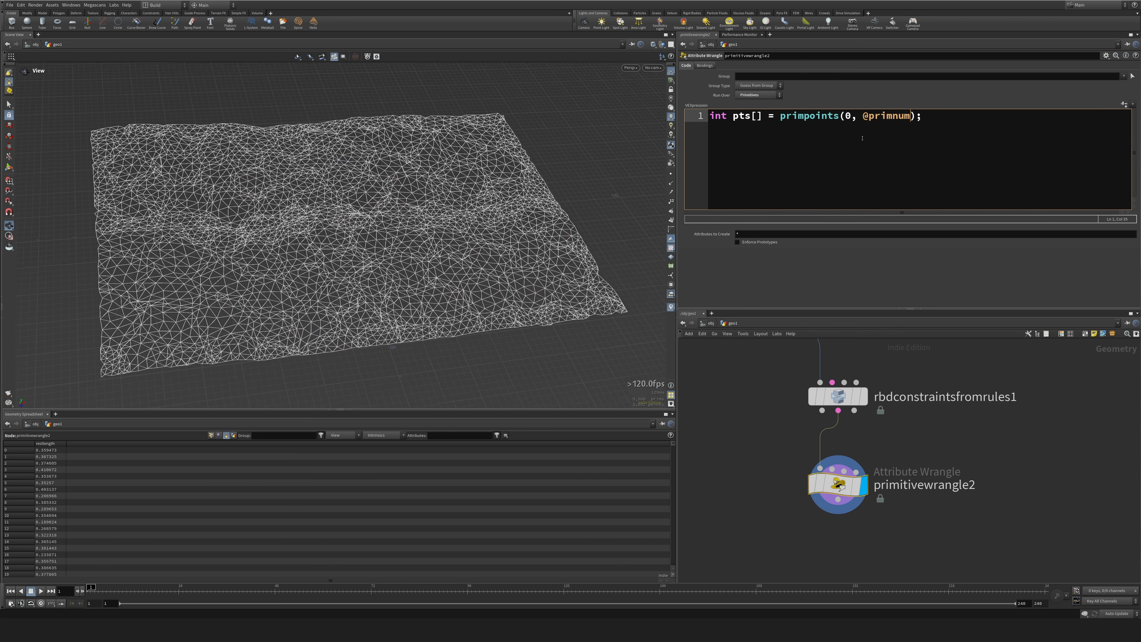
Two lines below, declare a string array pt0_name[] assigned from an empty split() call.
{"action": "left_click", "coordinate": [949, 122]}
{"action": "key", "text": "Return"}
{"action": "key", "text": "Return"}
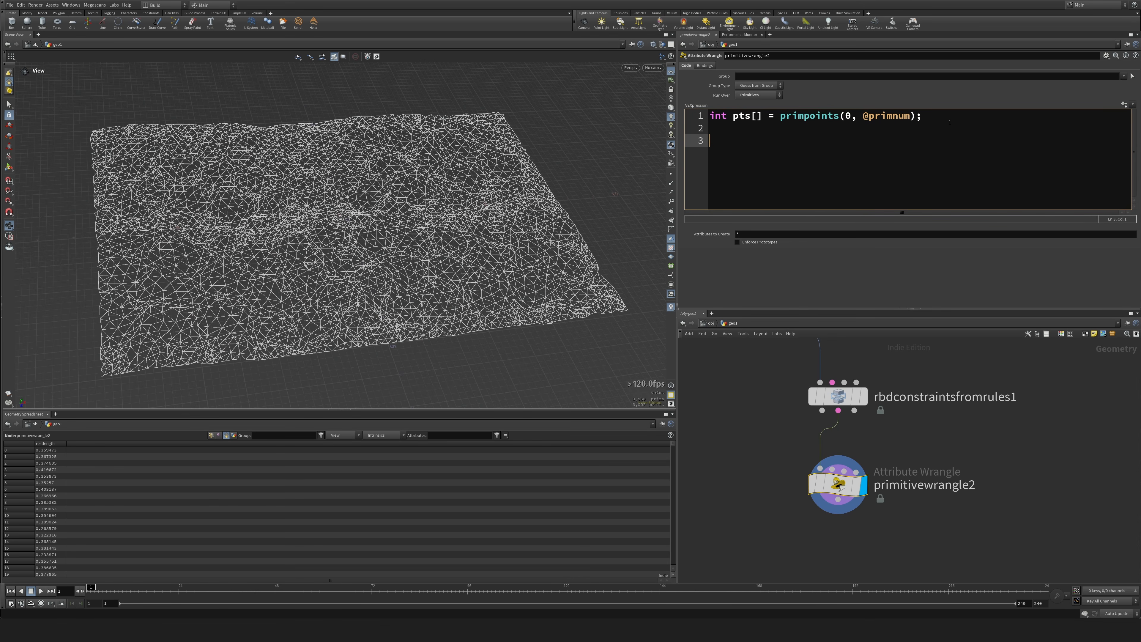
{"action": "type", "text": "st"}
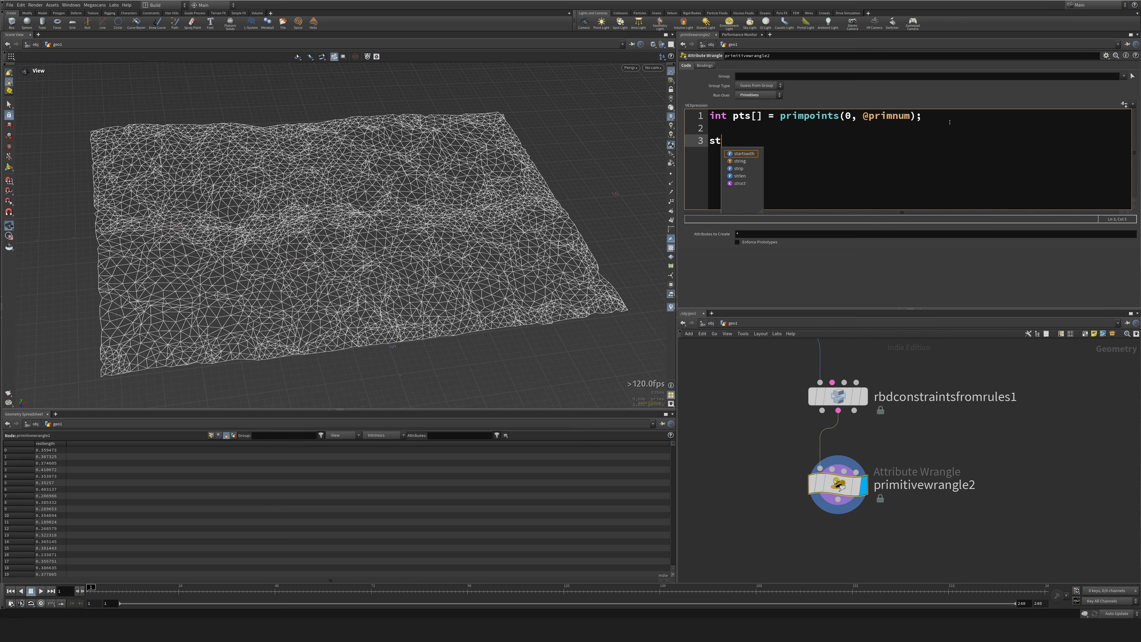
{"action": "type", "text": "ring pt0_name"}
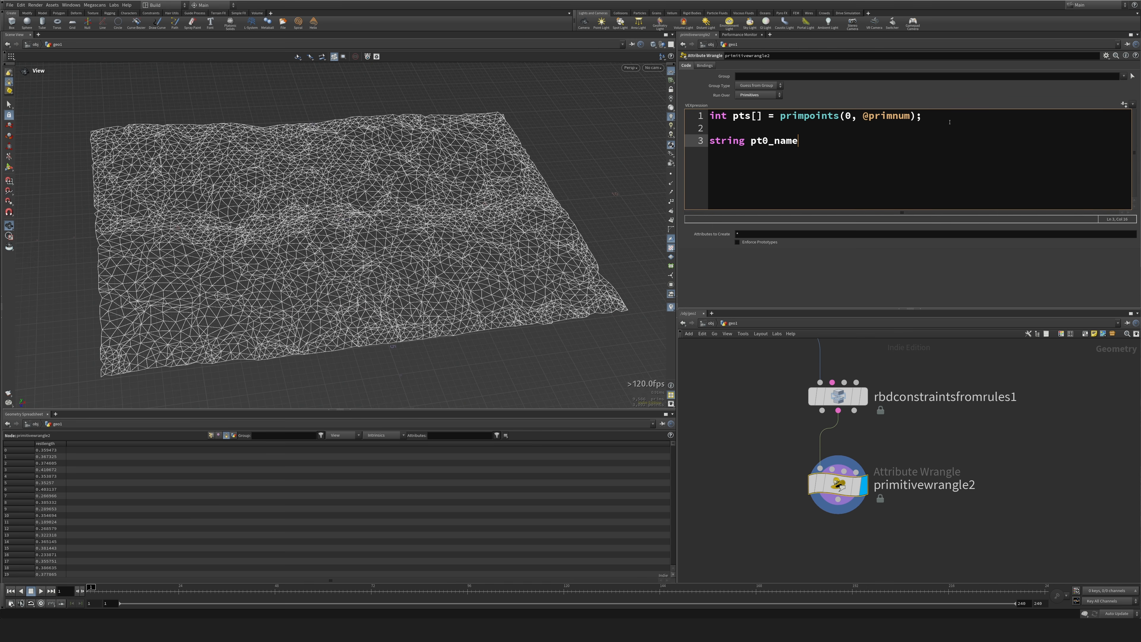
{"action": "type", "text": "[] = s"}
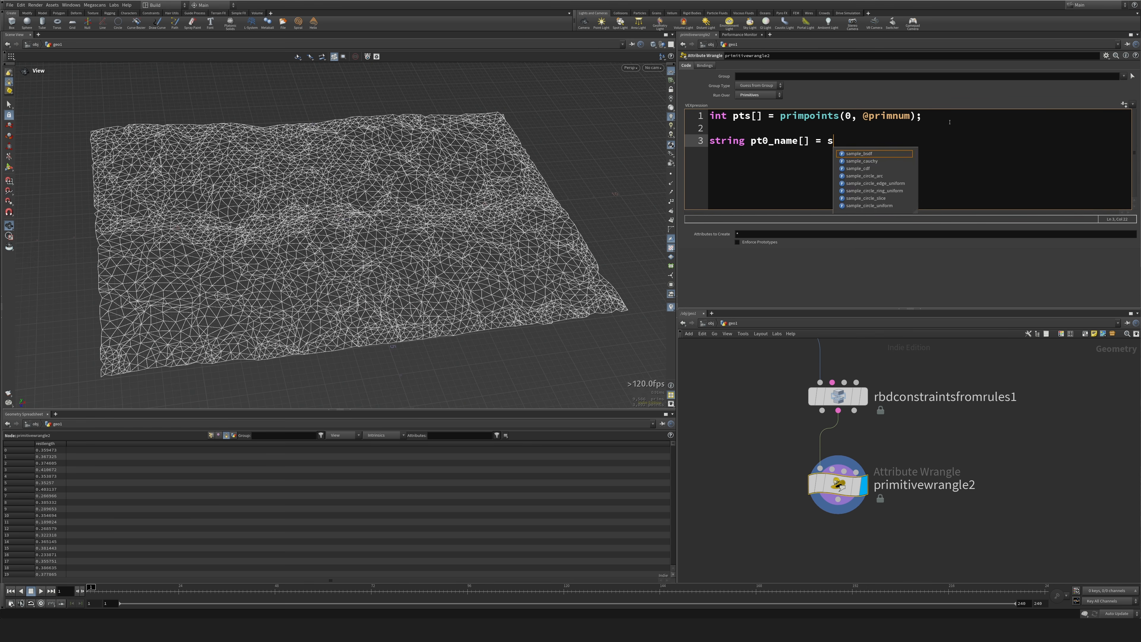
{"action": "type", "text": "plit();"}
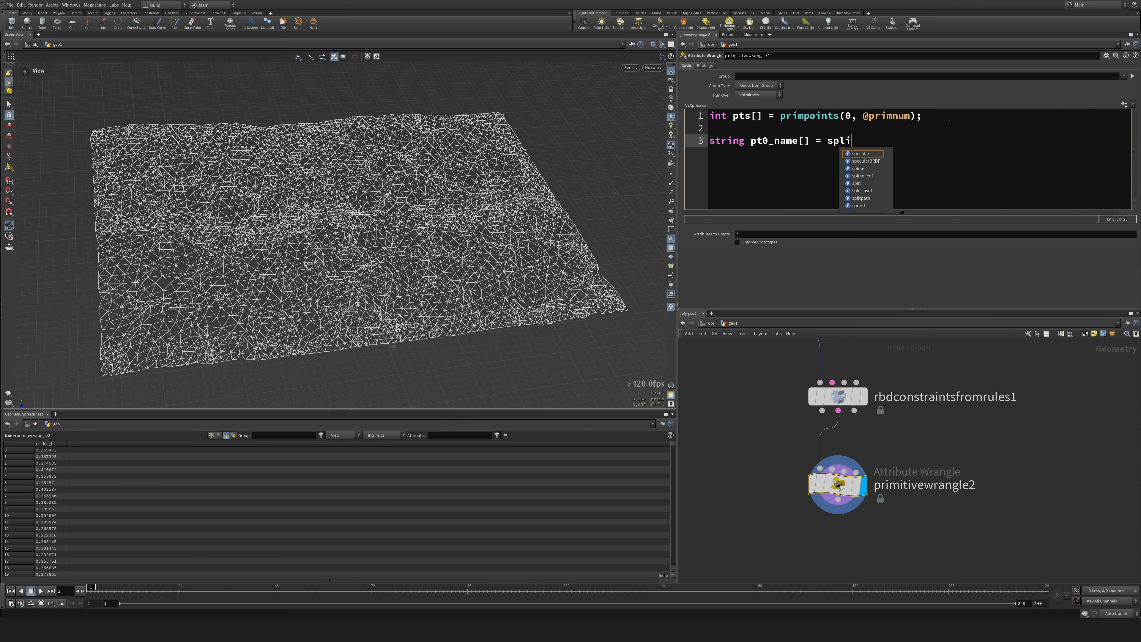
{"action": "key", "text": "Left"}
{"action": "key", "text": "Left"}
{"action": "key", "text": "Left"}
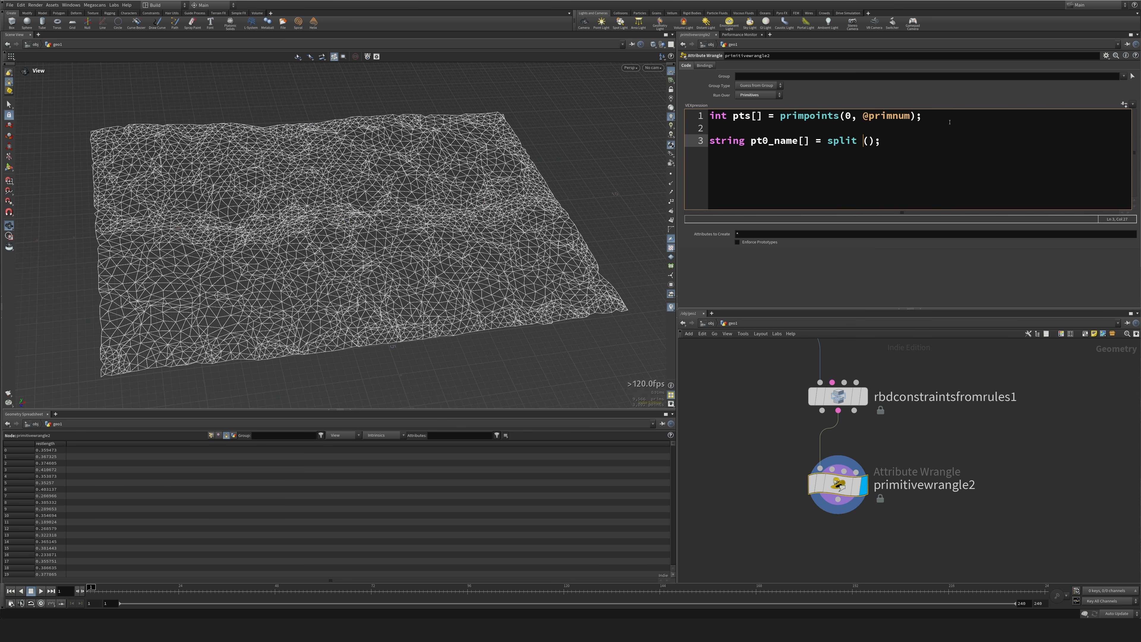
{"action": "key", "text": "BackSpace"}
{"action": "key", "text": "BackSpace"}
Fill the split call with point(0, "name", pts[0]) as its string and "_" as the separator.
{"action": "type", "text": "point()"}
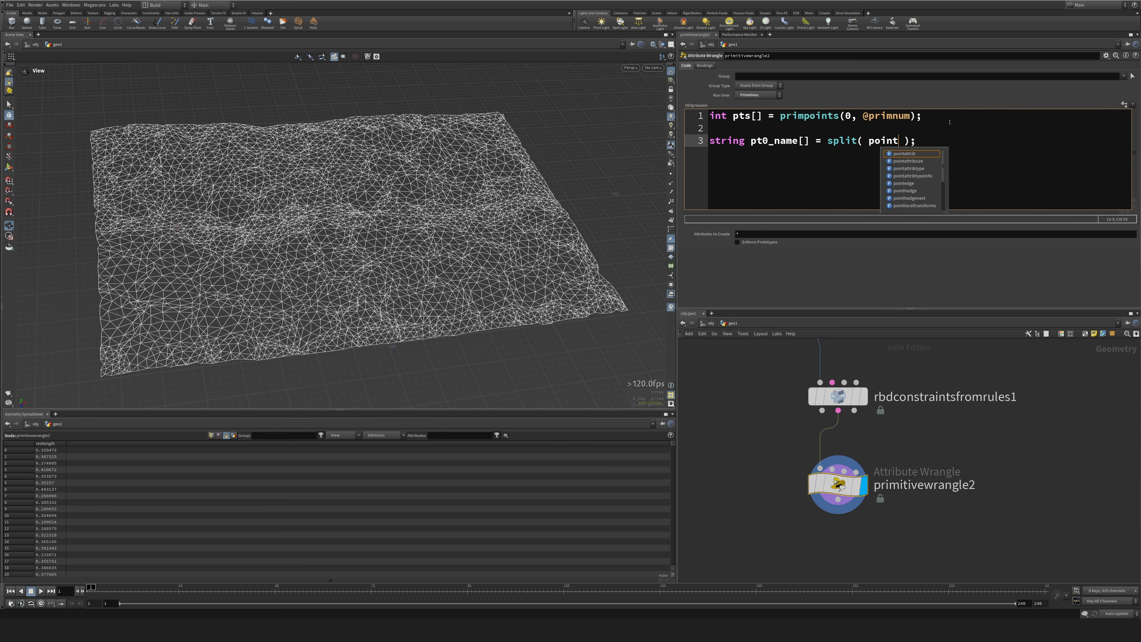
{"action": "type", "text": "0, \""}
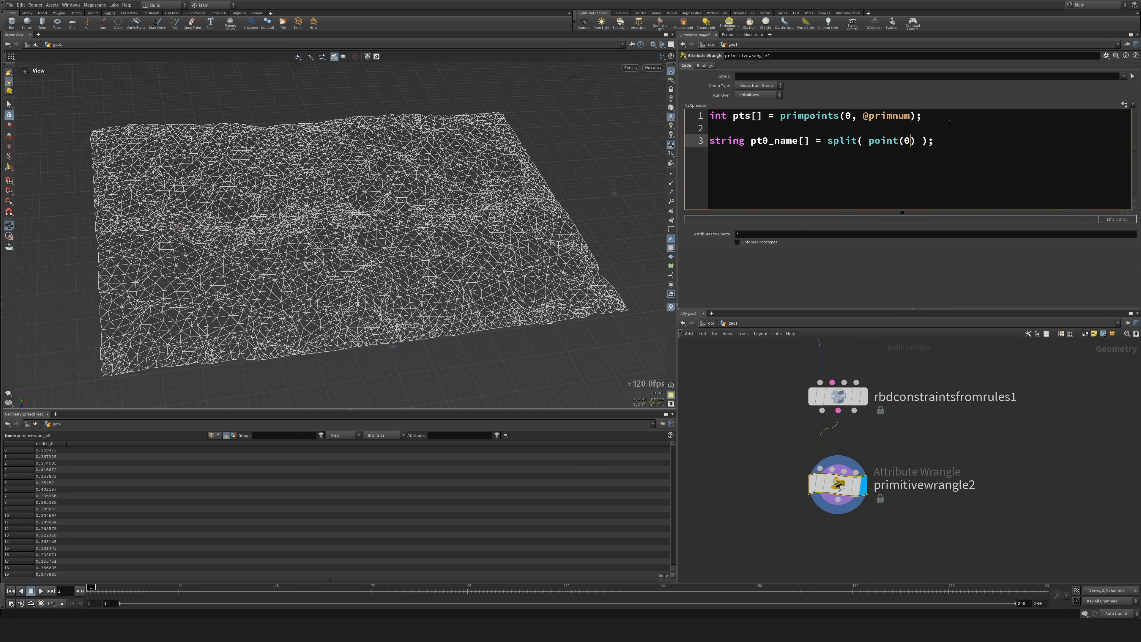
{"action": "type", "text": "name\", pts[0]), \"_"}
{"action": "key", "text": "End"}
Duplicate the pt0_name declaration on the following line and remove the blank line above the declarations.
{"action": "key", "text": "ctrl+c"}
{"action": "key", "text": "Return"}
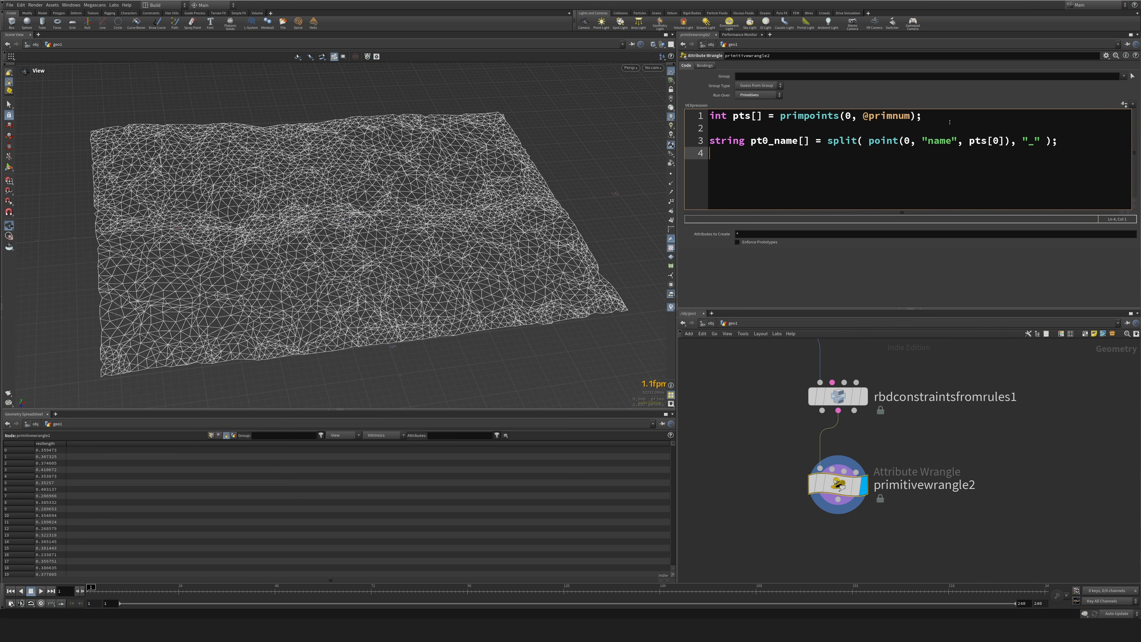
{"action": "key", "text": "ctrl+v"}
{"action": "key", "text": "Up"}
{"action": "key", "text": "BackSpace"}
{"action": "key", "text": "Up"}
{"action": "key", "text": "BackSpace"}
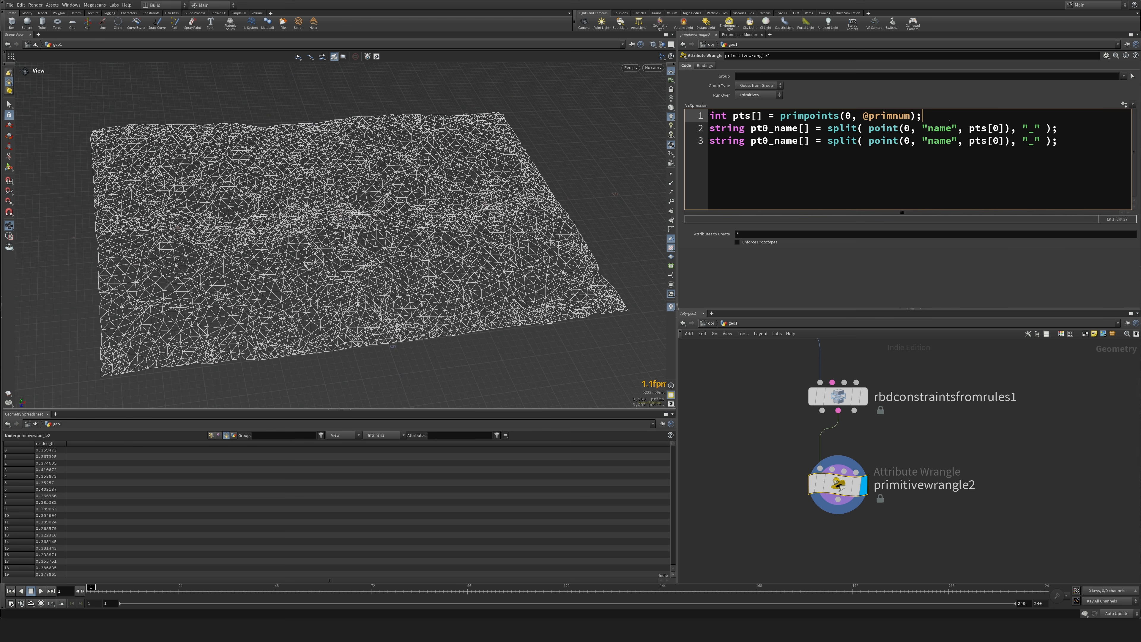
Change the duplicated declaration to pt1_name[] and make it read pts[1].
{"action": "key", "text": "Down"}
{"action": "key", "text": "Down"}
{"action": "key", "text": "Right"}
{"action": "key", "text": "Right"}
{"action": "key", "text": "Right"}
{"action": "key", "text": "Right"}
{"action": "key", "text": "Right"}
{"action": "key", "text": "Right"}
{"action": "key", "text": "Right"}
{"action": "key", "text": "Right"}
{"action": "key", "text": "Right"}
{"action": "key", "text": "Right"}
{"action": "key", "text": "Right"}
{"action": "key", "text": "Right"}
{"action": "key", "text": "Left"}
{"action": "key", "text": "Left"}
{"action": "key", "text": "Left"}
{"action": "key", "text": "Left"}
{"action": "key", "text": "Left"}
{"action": "key", "text": "Left"}
{"action": "key", "text": "Left"}
{"action": "key", "text": "Left"}
{"action": "key", "text": "BackSpace"}
{"action": "type", "text": "1"}
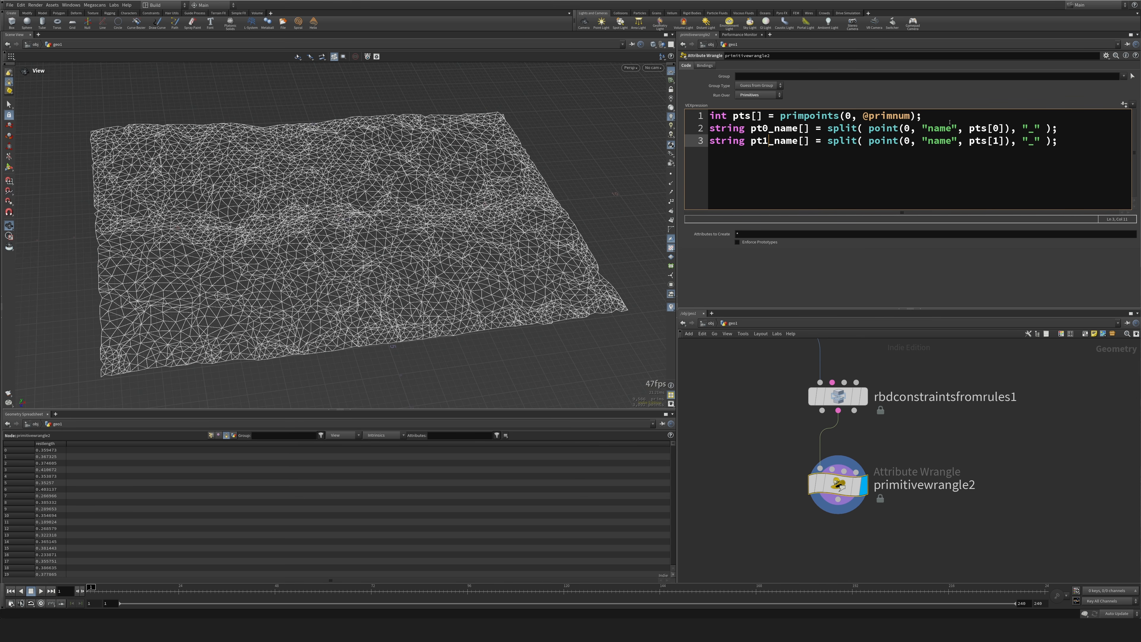
Write the split name to a test attribute with s[]@a = pt0_name; and widen its spreadsheet column to read the parts.
{"action": "key", "text": "End"}
{"action": "key", "text": "Return"}
{"action": "key", "text": "Return"}
{"action": "type", "text": "s[]"}
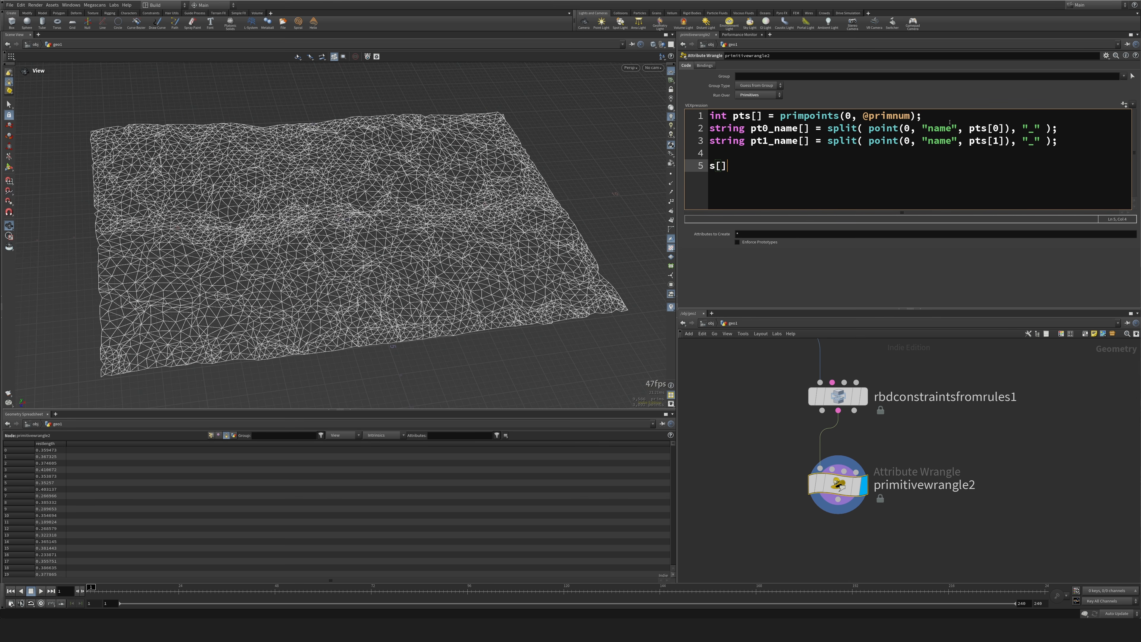
{"action": "type", "text": "@"}
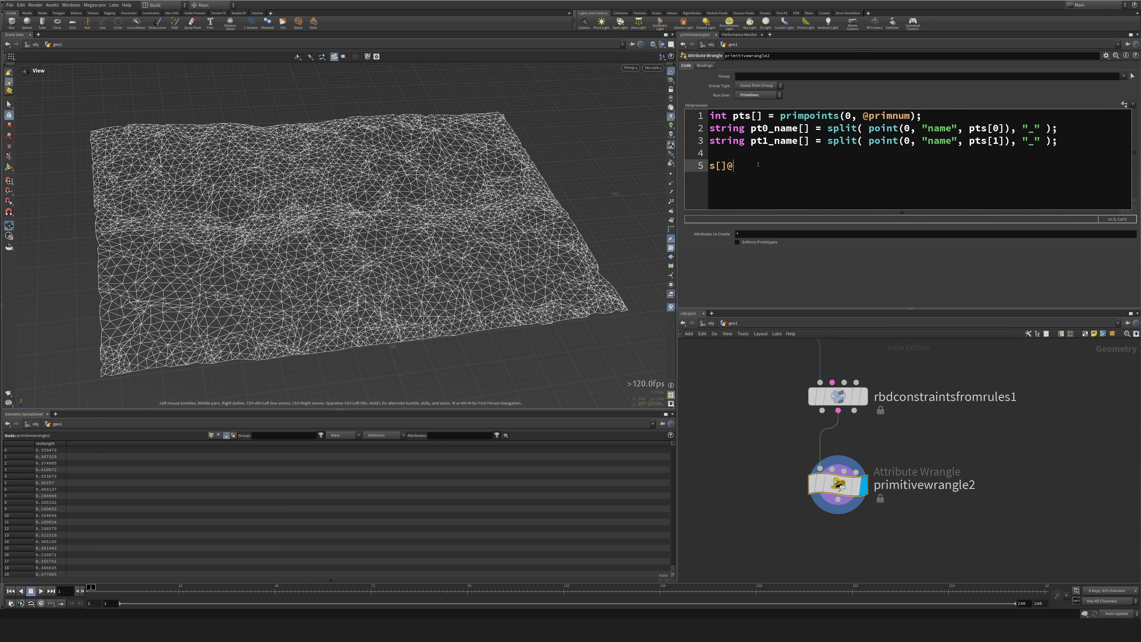
{"action": "type", "text": "a = pt0_name;"}
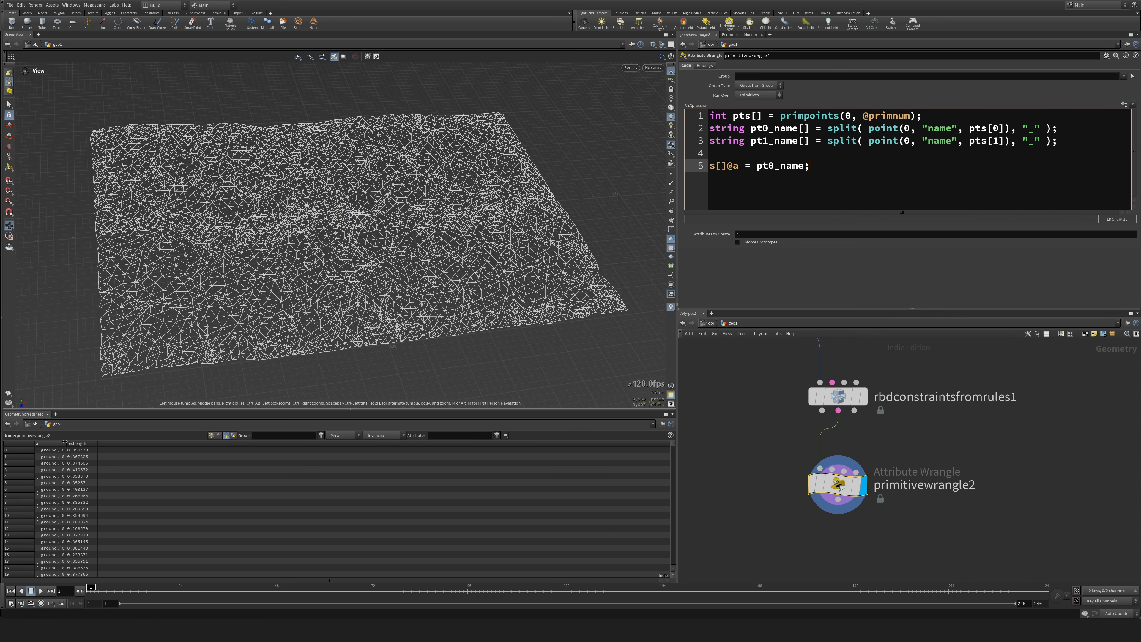
{"action": "left_click_drag", "start_coordinate": [65, 442], "coordinate": [154, 442]}
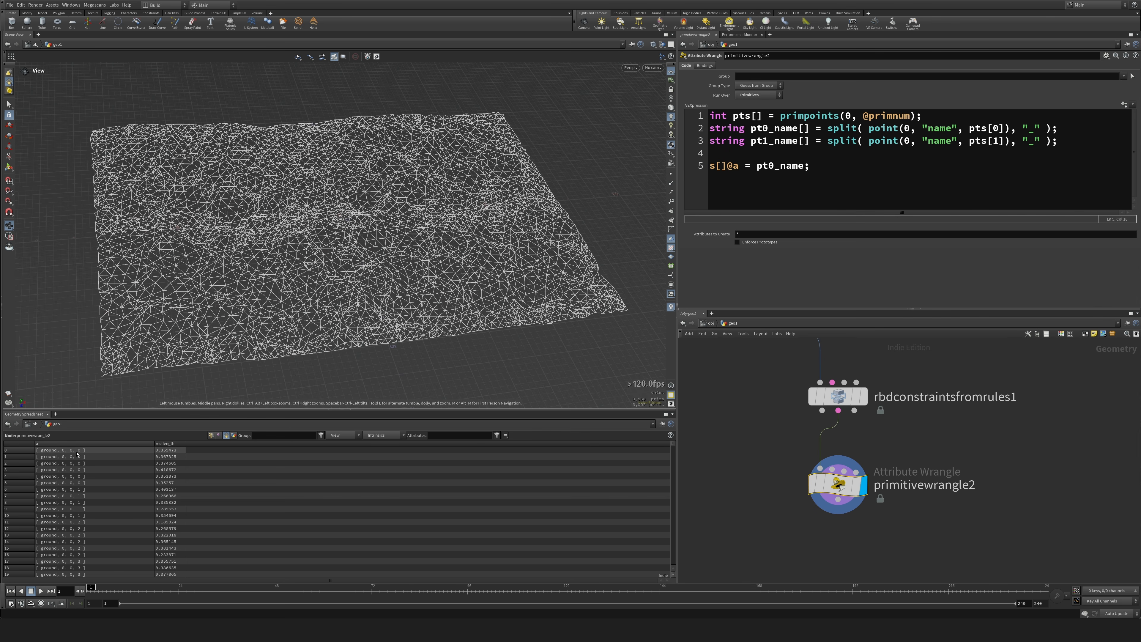
Replace the test line with an if condition comparing pt0_name[2] != pt1_name[2].
{"action": "type", "text": "if()"}
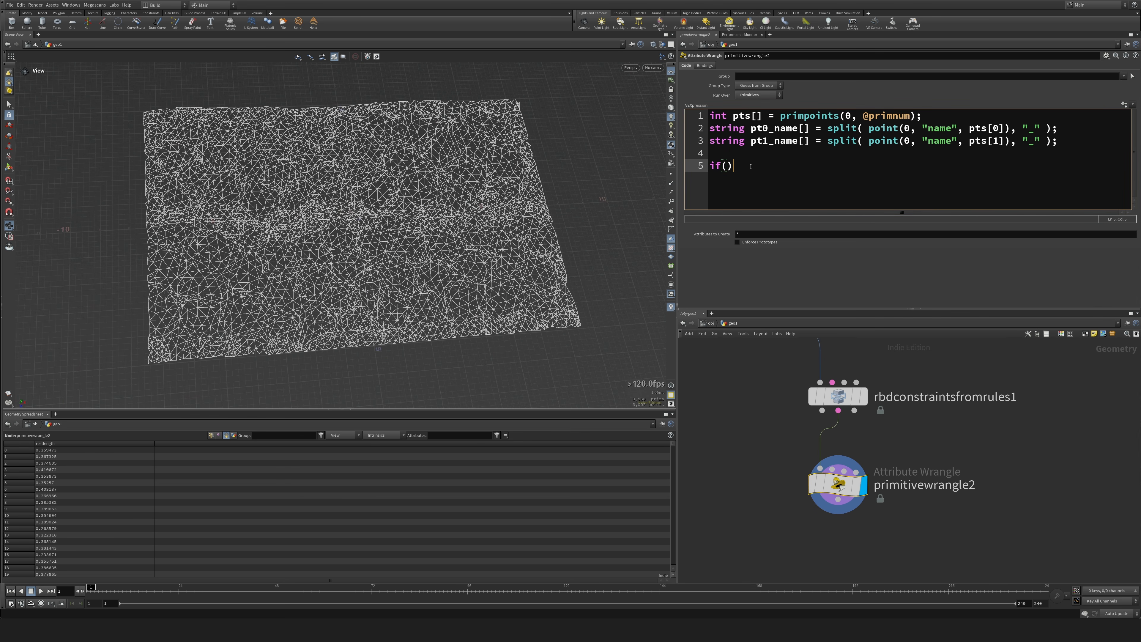
{"action": "key", "text": "Left"}
{"action": "key", "text": "Left"}
{"action": "type", "text": "pt"}
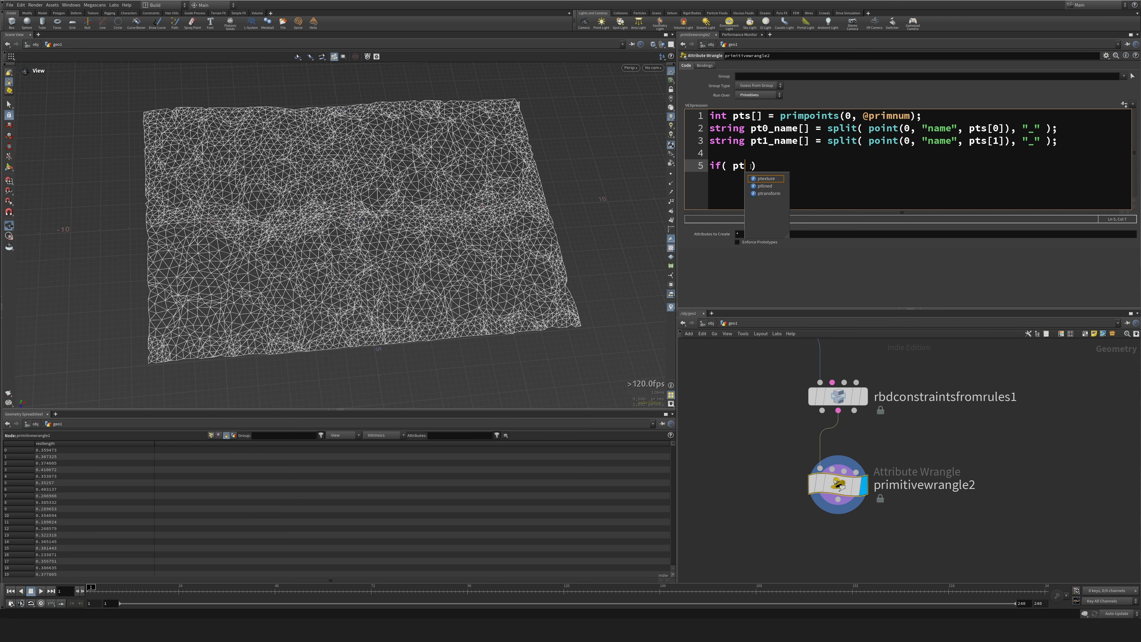
{"action": "type", "text": "0_name"}
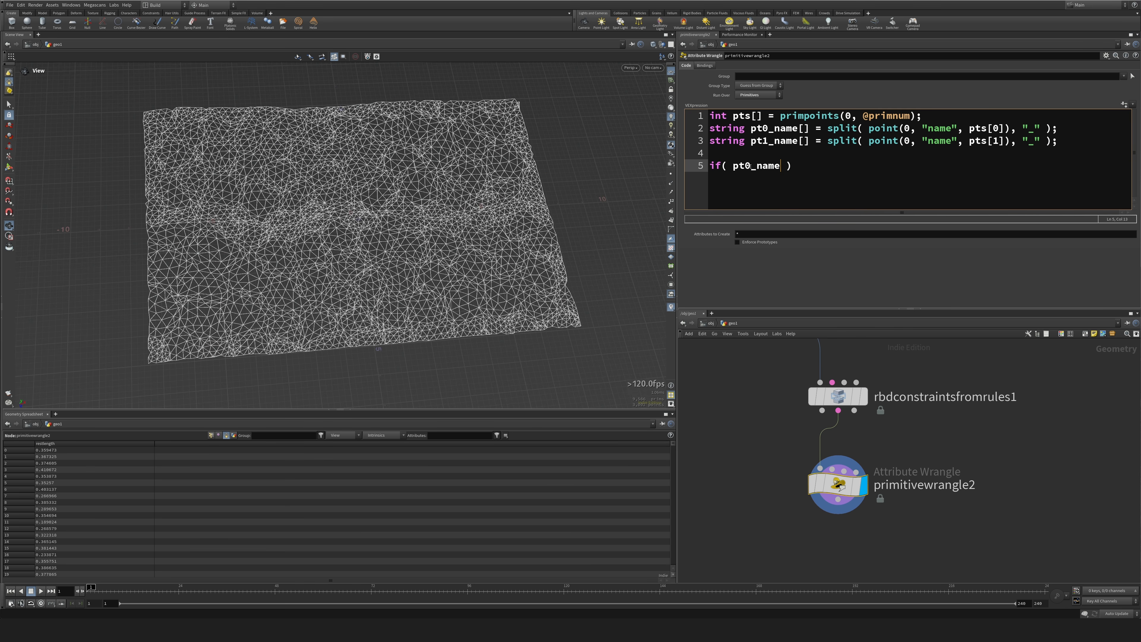
{"action": "type", "text": "[2"}
{"action": "type", "text": "] != pt0_name[2]"}
{"action": "key", "text": "Left"}
{"action": "key", "text": "Left"}
{"action": "key", "text": "BackSpace"}
{"action": "type", "text": "1"}
{"action": "key", "text": "End"}
{"action": "type", "text": "{"}
{"action": "key", "text": "Return"}
{"action": "type", "text": "@Cd = ["}
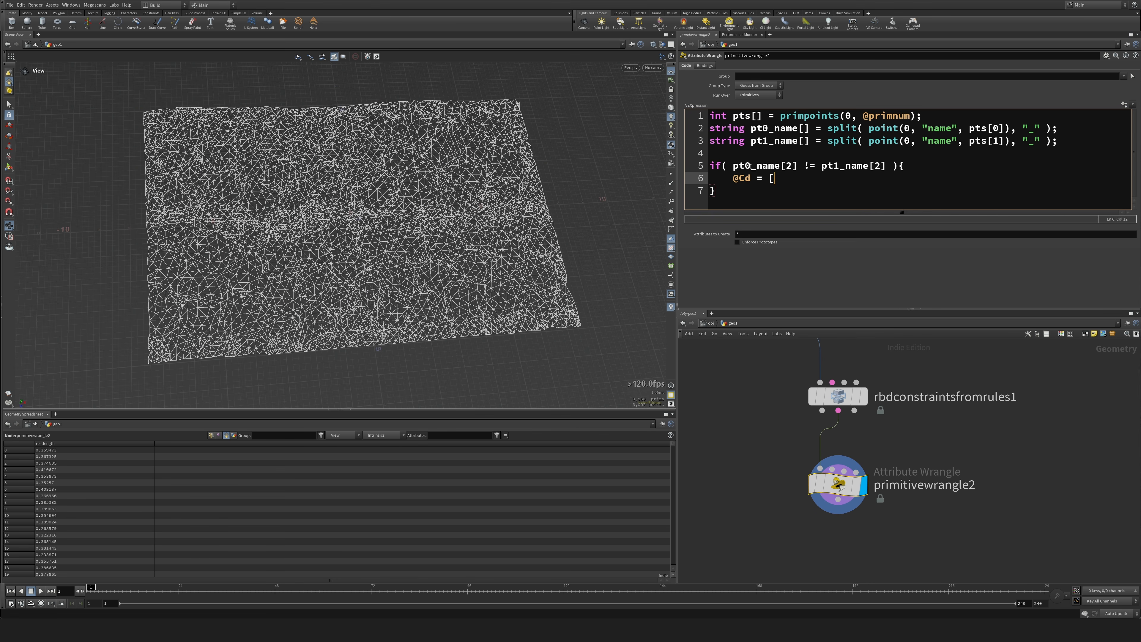
{"action": "key", "text": "BackSpace"}
{"action": "type", "text": "{1,0,0};"}
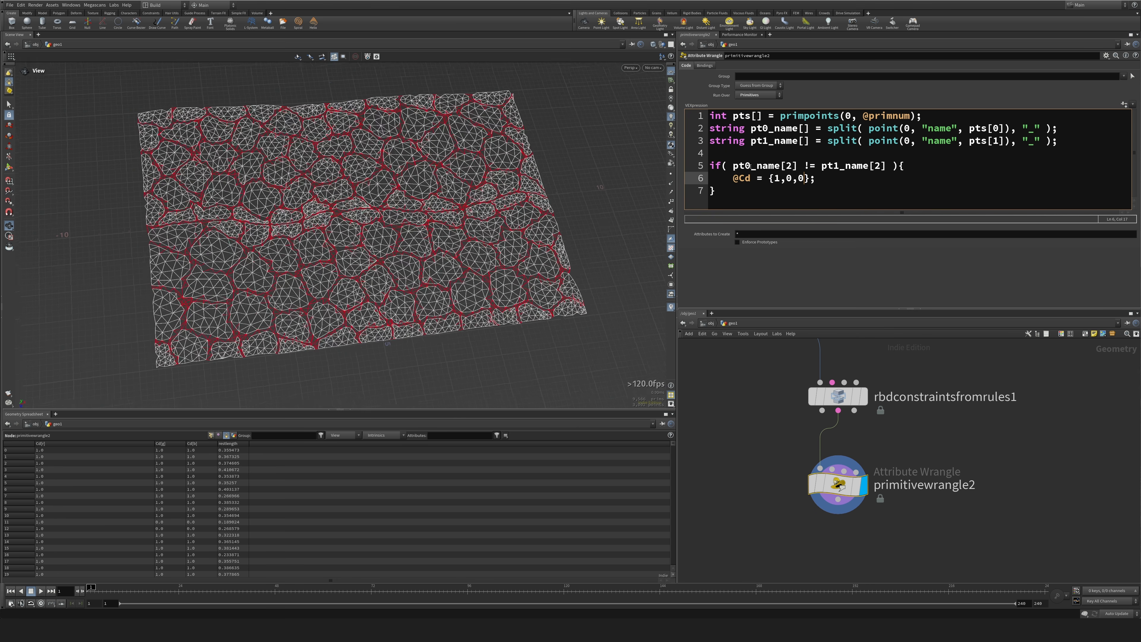
Examine the red constraint lines between the terrain pieces up close and from several angles.
{"action": "left_click_drag", "start_coordinate": [386, 220], "coordinate": [273, 263]}
{"action": "right_click_drag", "start_coordinate": [273, 263], "coordinate": [382, 248]}
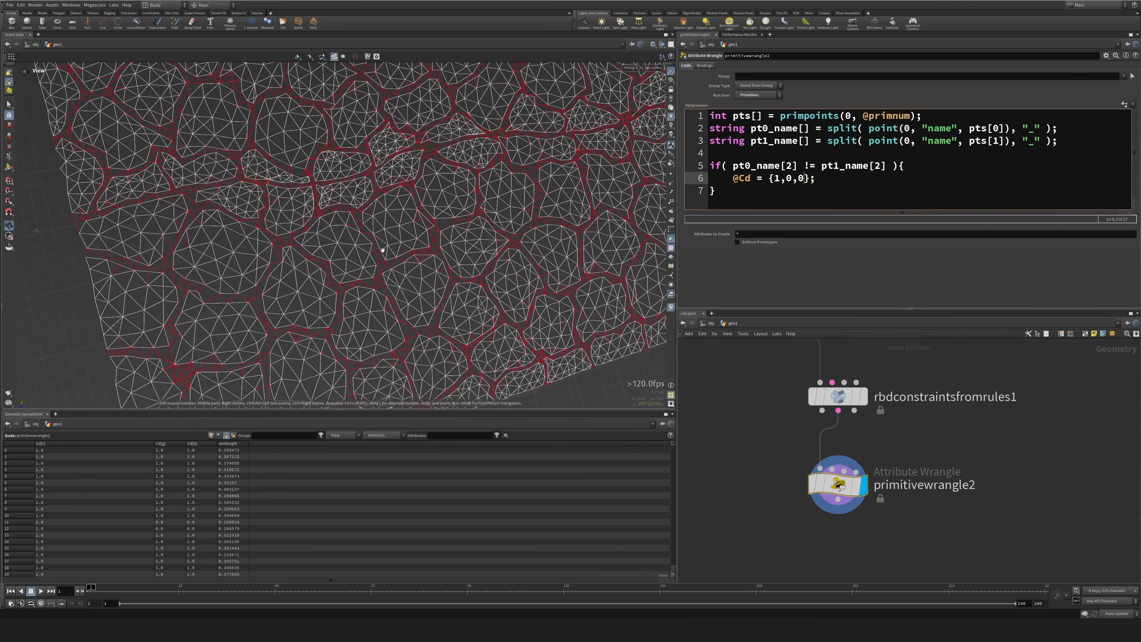
{"action": "middle_click_drag", "start_coordinate": [382, 248], "coordinate": [353, 216]}
{"action": "left_click_drag", "start_coordinate": [353, 217], "coordinate": [217, 234]}
{"action": "left_click_drag", "start_coordinate": [100, 237], "coordinate": [247, 303]}
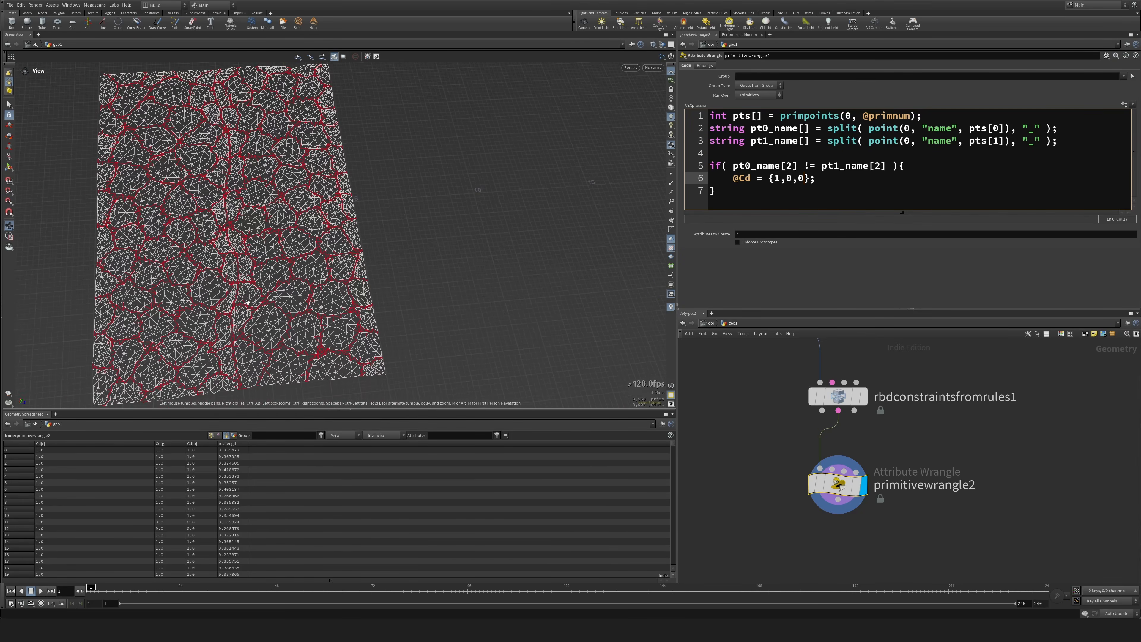
{"action": "left_click_drag", "start_coordinate": [242, 199], "coordinate": [232, 235]}
{"action": "scroll", "coordinate": [199, 275], "scroll_direction": "up", "scroll_amount": 5}
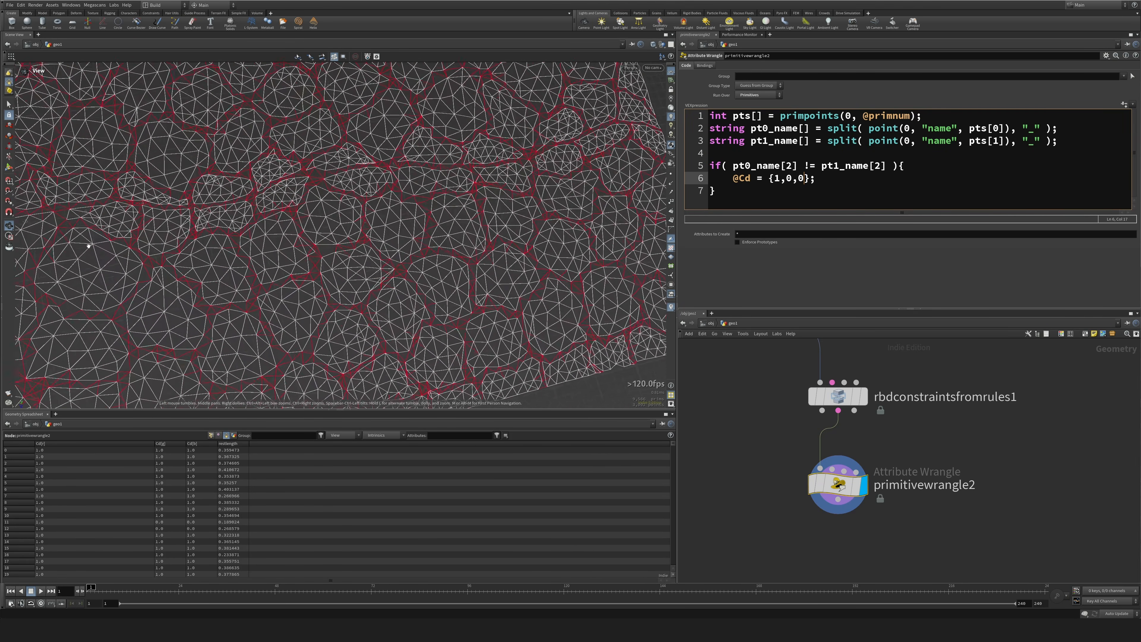
{"action": "middle_click_drag", "start_coordinate": [199, 276], "coordinate": [335, 227]}
{"action": "scroll", "coordinate": [335, 227], "scroll_direction": "up", "scroll_amount": 3}
{"action": "scroll", "coordinate": [336, 227], "scroll_direction": "down", "scroll_amount": 8}
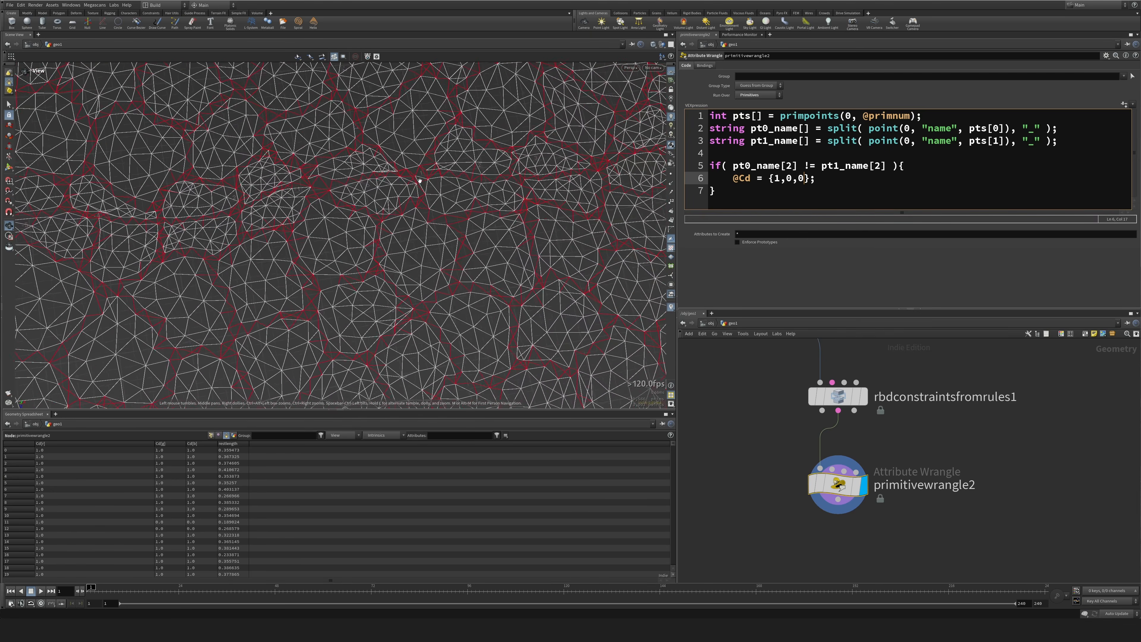
{"action": "middle_click_drag", "start_coordinate": [488, 178], "coordinate": [508, 158]}
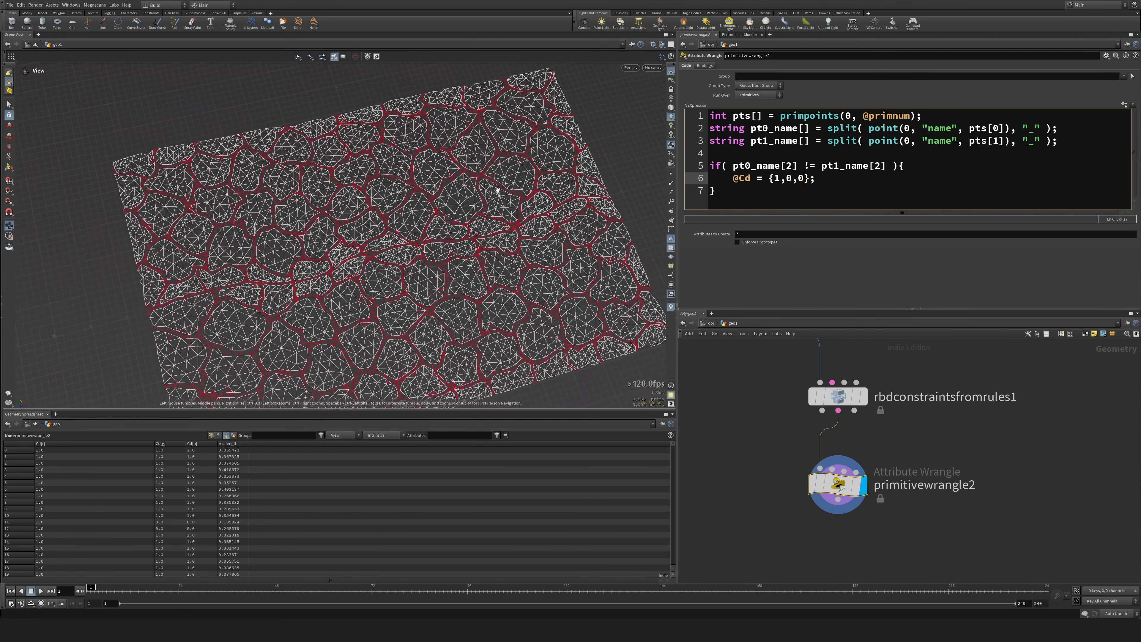
{"action": "left_click_drag", "start_coordinate": [508, 157], "coordinate": [543, 186]}
Extend the if condition with && pt0_name[1] == pt1_name[1] and check the colouring across the terrain.
{"action": "left_click", "coordinate": [886, 167]}
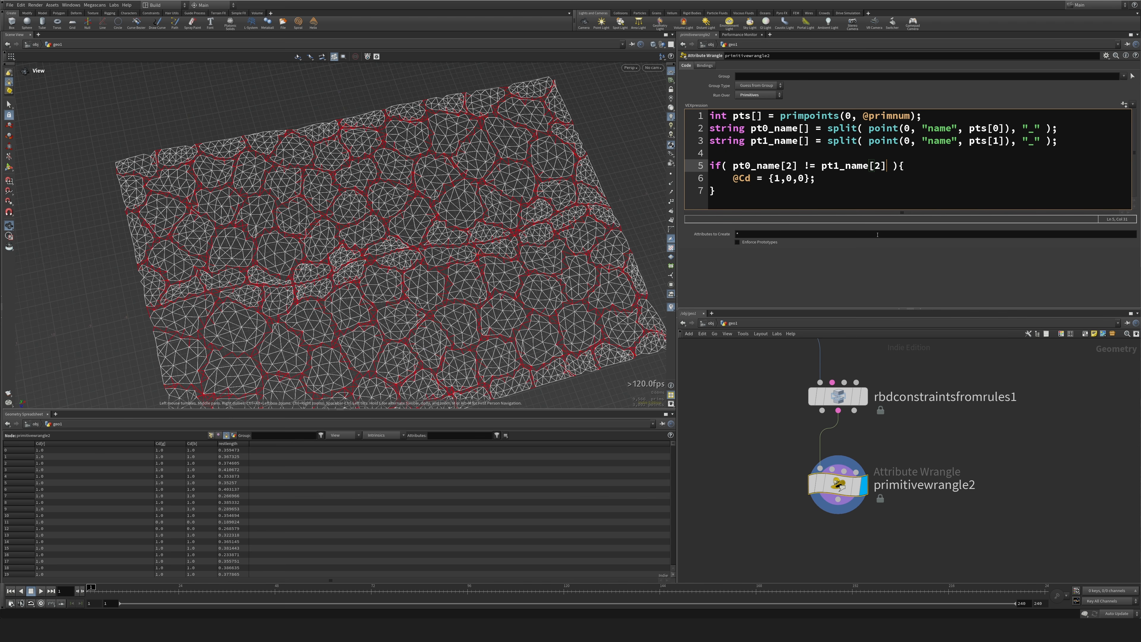
{"action": "type", "text": "&& pt0_name[2]"}
{"action": "key", "text": "BackSpace"}
{"action": "type", "text": "1] == pt0_name[2]"}
{"action": "key", "text": "BackSpace"}
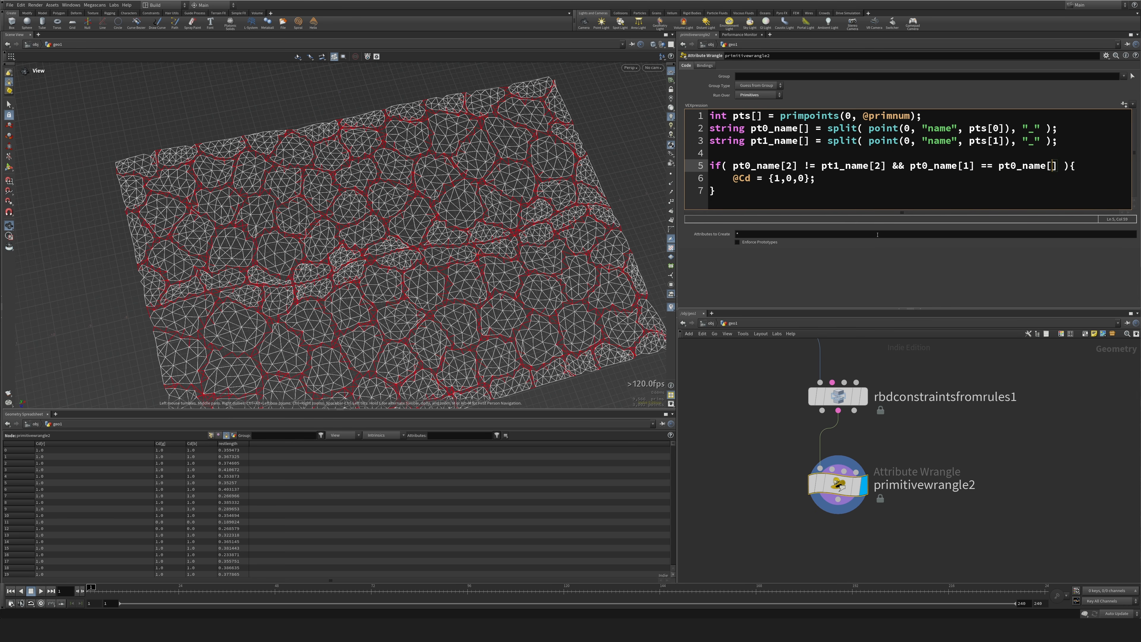
{"action": "type", "text": "1"}
{"action": "key", "text": "Left"}
{"action": "key", "text": "Delete"}
{"action": "type", "text": "1"}
{"action": "left_click_drag", "start_coordinate": [252, 252], "coordinate": [532, 284]}
{"action": "scroll", "coordinate": [310, 261], "scroll_direction": "up", "scroll_amount": 3}
{"action": "scroll", "coordinate": [532, 284], "scroll_direction": "down", "scroll_amount": 3}
{"action": "scroll", "coordinate": [531, 284], "scroll_direction": "down", "scroll_amount": 2}
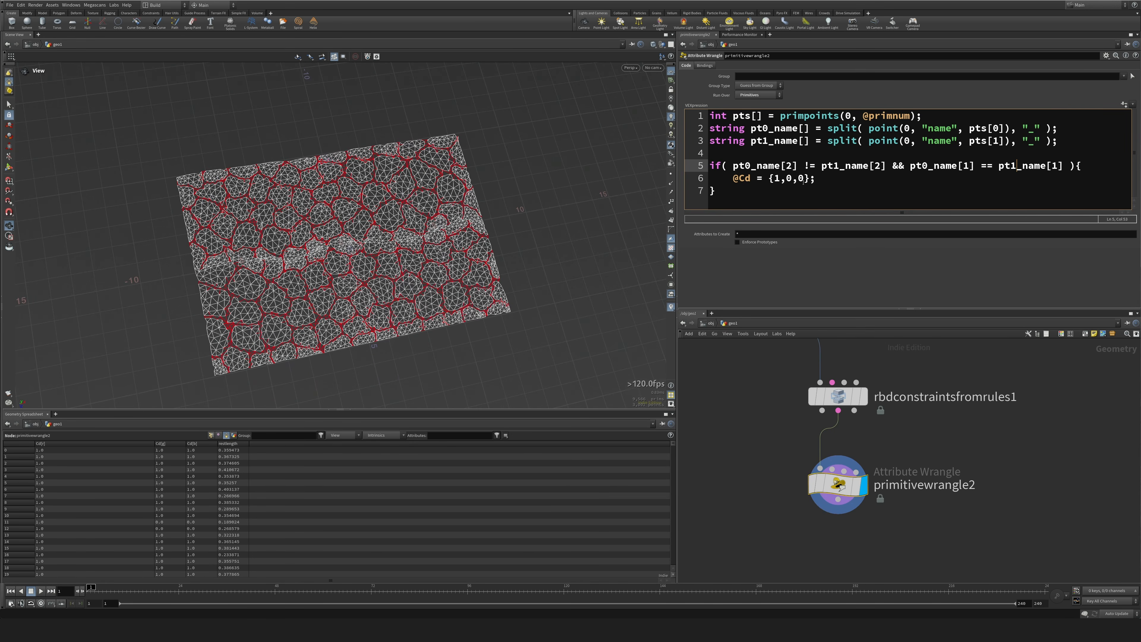
{"action": "left_click", "coordinate": [834, 179]}
{"action": "key", "text": "Return"}
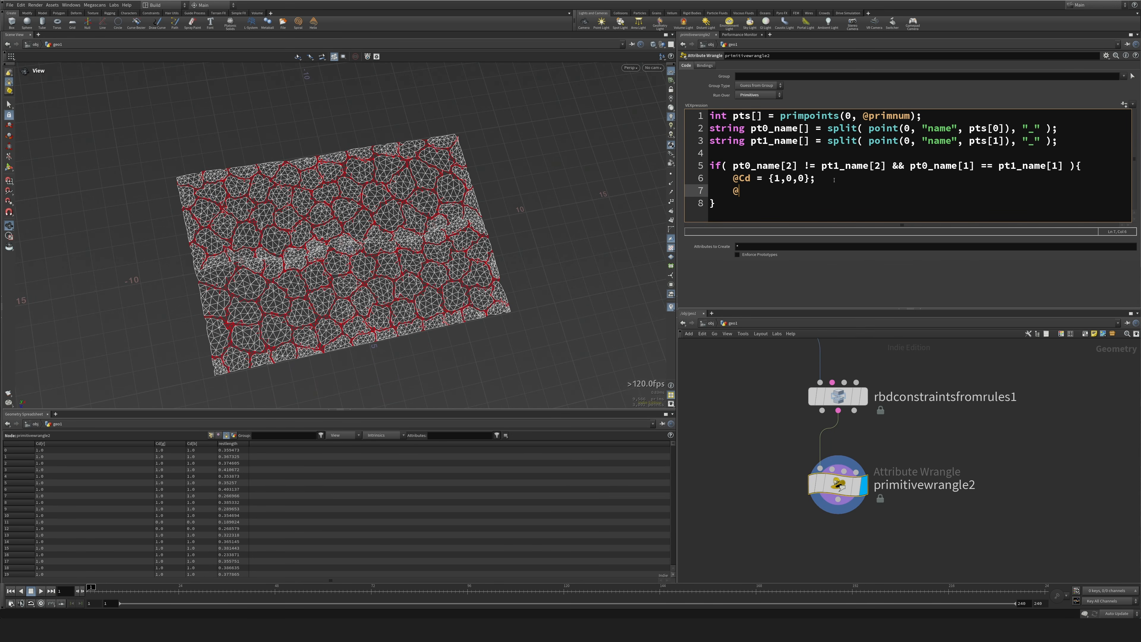
{"action": "type", "text": "@group_patch_stitches = 1;"}
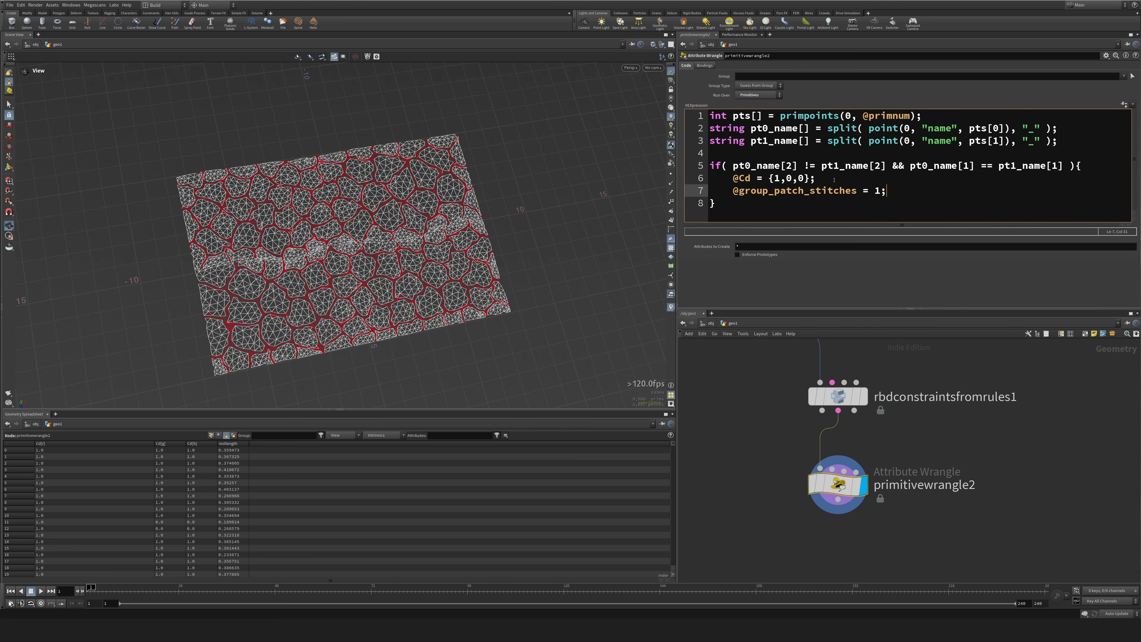
Duplicate the whole if block below the existing one, separated by a blank line.
{"action": "key", "text": "shift+Up"}
{"action": "key", "text": "shift+Up"}
{"action": "key", "text": "shift+Up"}
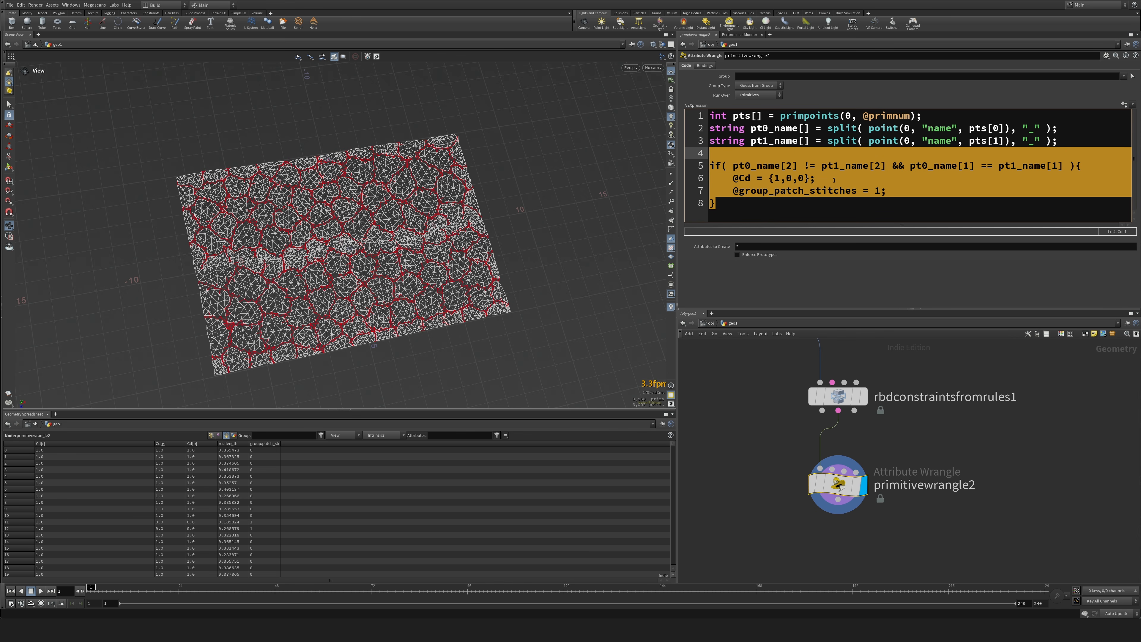
{"action": "key", "text": "ctrl+c"}
{"action": "key", "text": "Down"}
{"action": "key", "text": "Down"}
{"action": "key", "text": "Down"}
{"action": "key", "text": "Down"}
{"action": "key", "text": "End"}
{"action": "key", "text": "Return"}
{"action": "key", "text": "ctrl+v"}
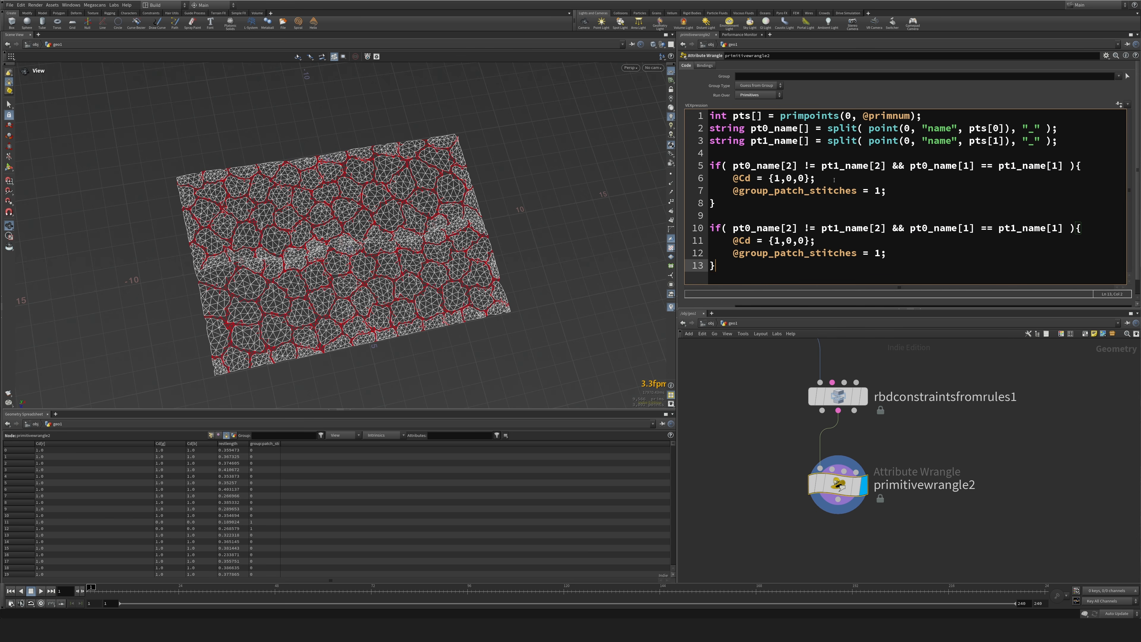
{"action": "key", "text": "Up"}
{"action": "key", "text": "Up"}
{"action": "key", "text": "BackSpace"}
{"action": "type", "text": "0,"}
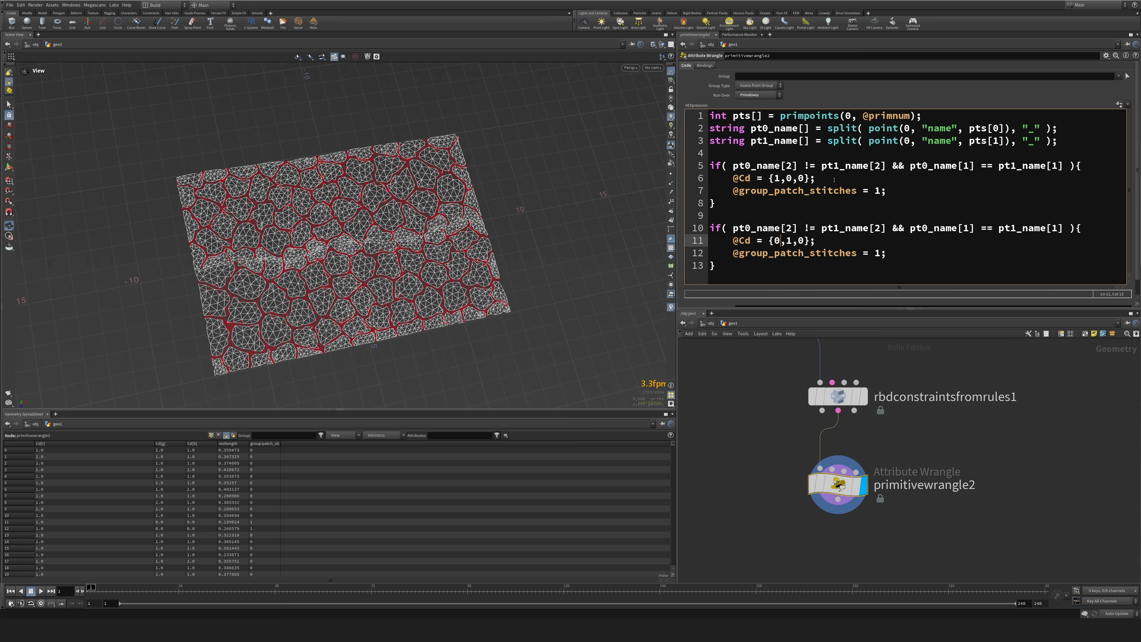
Reduce the second if block's condition to pt0_name[1] != pt1_name[1].
{"action": "key", "text": "Up"}
{"action": "key", "text": "Right"}
{"action": "key", "text": "shift+Left"}
{"action": "key", "text": "shift+Left"}
{"action": "key", "text": "shift+Left"}
{"action": "key", "text": "shift+Left"}
{"action": "key", "text": "shift+Left"}
{"action": "key", "text": "shift+Left"}
{"action": "key", "text": "shift+Left"}
{"action": "key", "text": "shift+Left"}
{"action": "key", "text": "shift+Left"}
{"action": "key", "text": "shift+Left"}
{"action": "key", "text": "shift+Left"}
{"action": "key", "text": "shift+Left"}
{"action": "key", "text": "shift+Left"}
{"action": "key", "text": "shift+Left"}
{"action": "key", "text": "shift+Left"}
{"action": "key", "text": "shift+Left"}
{"action": "key", "text": "shift+Left"}
{"action": "key", "text": "shift+Left"}
{"action": "key", "text": "shift+Left"}
{"action": "key", "text": "shift+Left"}
{"action": "key", "text": "BackSpace"}
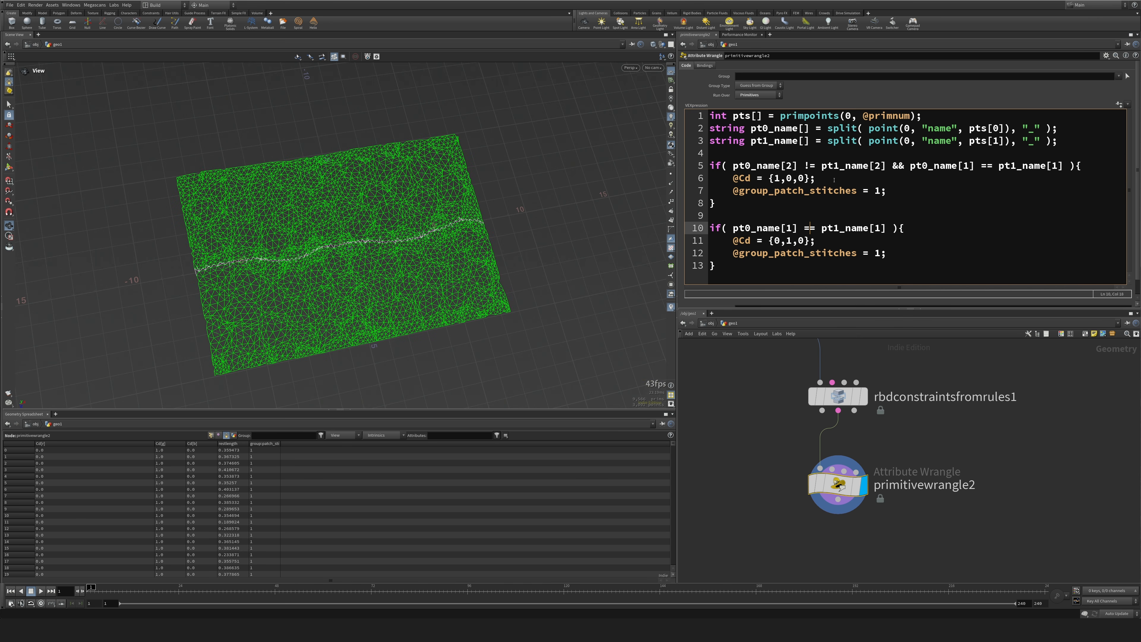
{"action": "key", "text": "BackSpace"}
{"action": "type", "text": "!"}
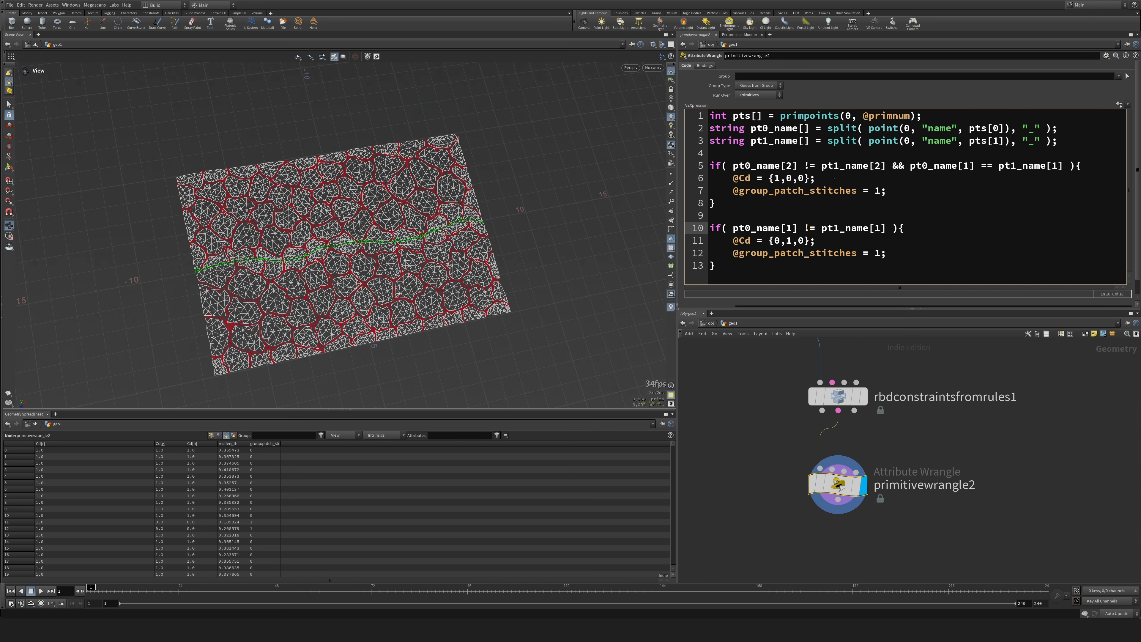
{"action": "scroll", "coordinate": [313, 236], "scroll_direction": "up", "scroll_amount": 10}
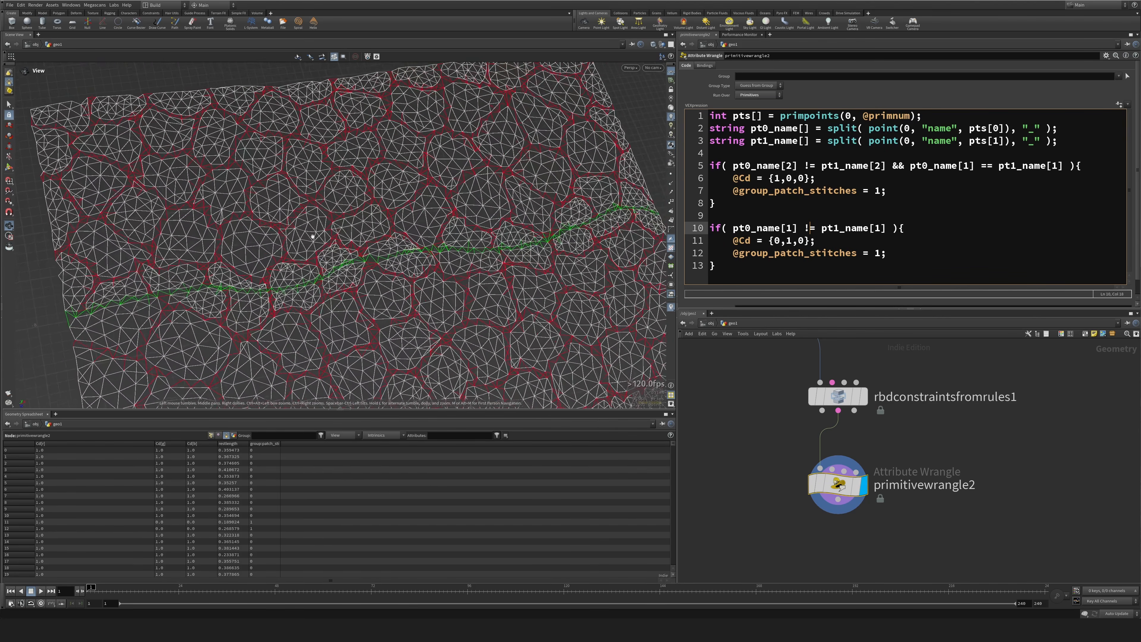
{"action": "scroll", "coordinate": [313, 236], "scroll_direction": "down", "scroll_amount": 5}
{"action": "left_click_drag", "start_coordinate": [804, 255], "coordinate": [769, 254]}
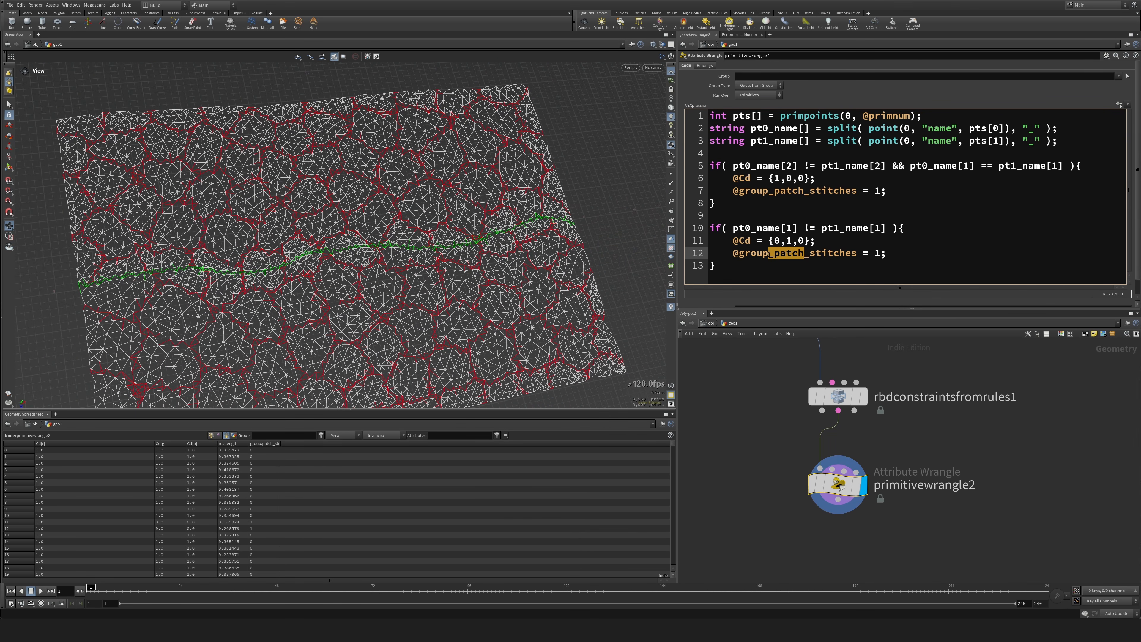
{"action": "type", "text": "center"}
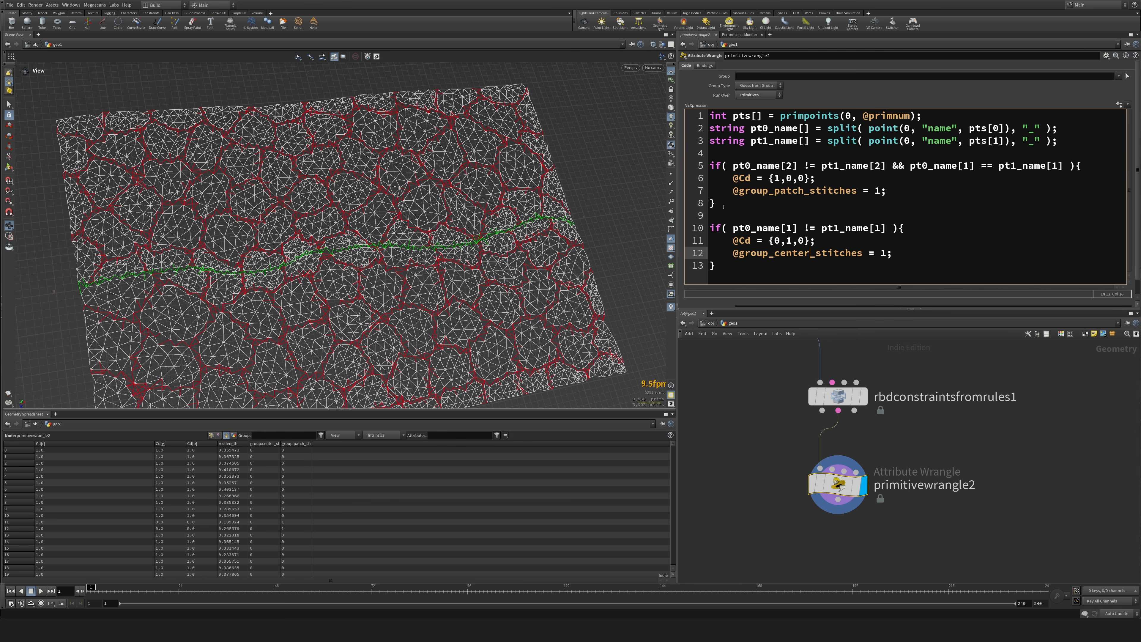
Copy the first if block to the end of the code as a third block, separated by a blank line.
{"action": "left_click_drag", "start_coordinate": [724, 207], "coordinate": [693, 161]}
{"action": "key", "text": "ctrl+c"}
{"action": "left_click", "coordinate": [749, 269]}
{"action": "key", "text": "Return"}
{"action": "key", "text": "ctrl+v"}
{"action": "key", "text": "Return"}
{"action": "key", "text": "Up"}
{"action": "key", "text": "Up"}
{"action": "key", "text": "Up"}
{"action": "key", "text": "Up"}
{"action": "key", "text": "Up"}
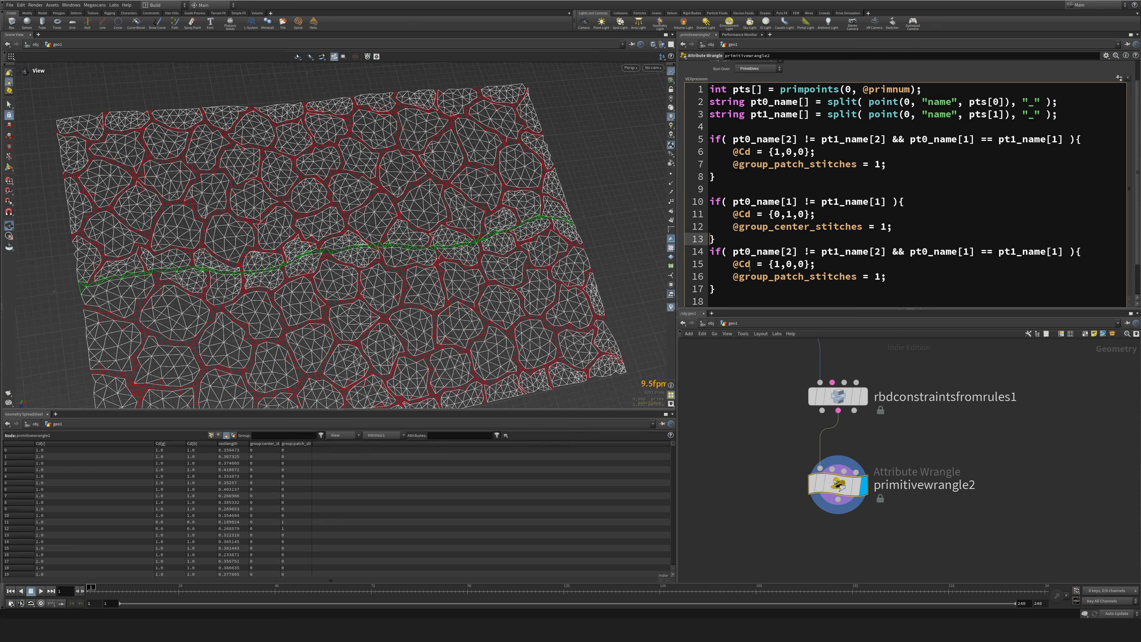
{"action": "key", "text": "Down"}
{"action": "key", "text": "Return"}
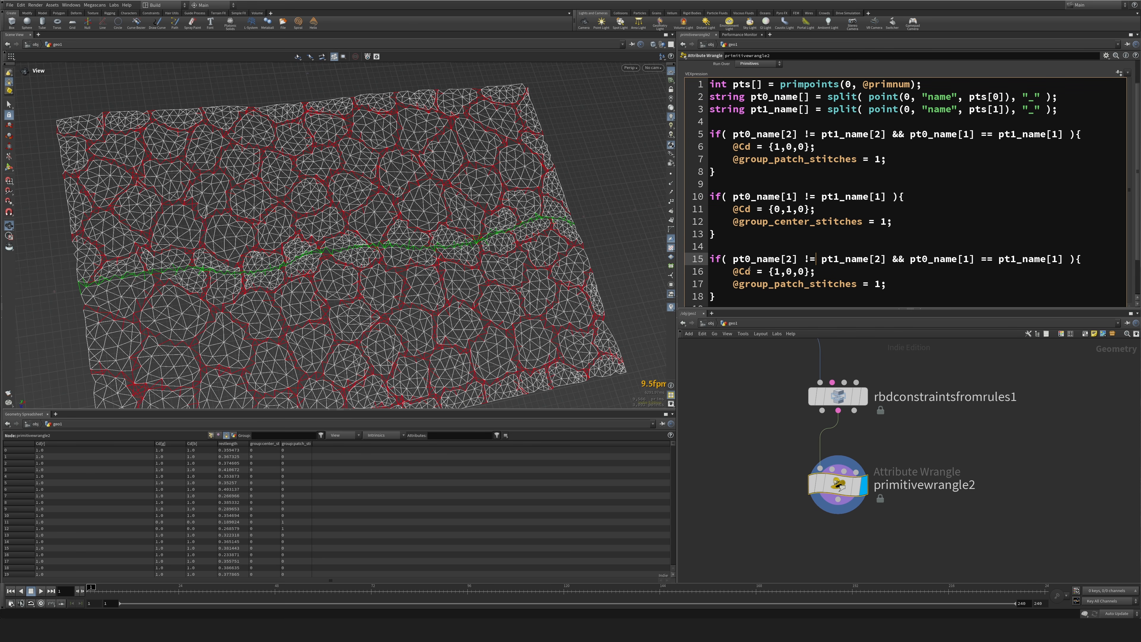
Change the third block's condition to pt0_name[2] == pt1_name[2] and remove its && comparison.
{"action": "key", "text": "BackSpace"}
{"action": "type", "text": "="}
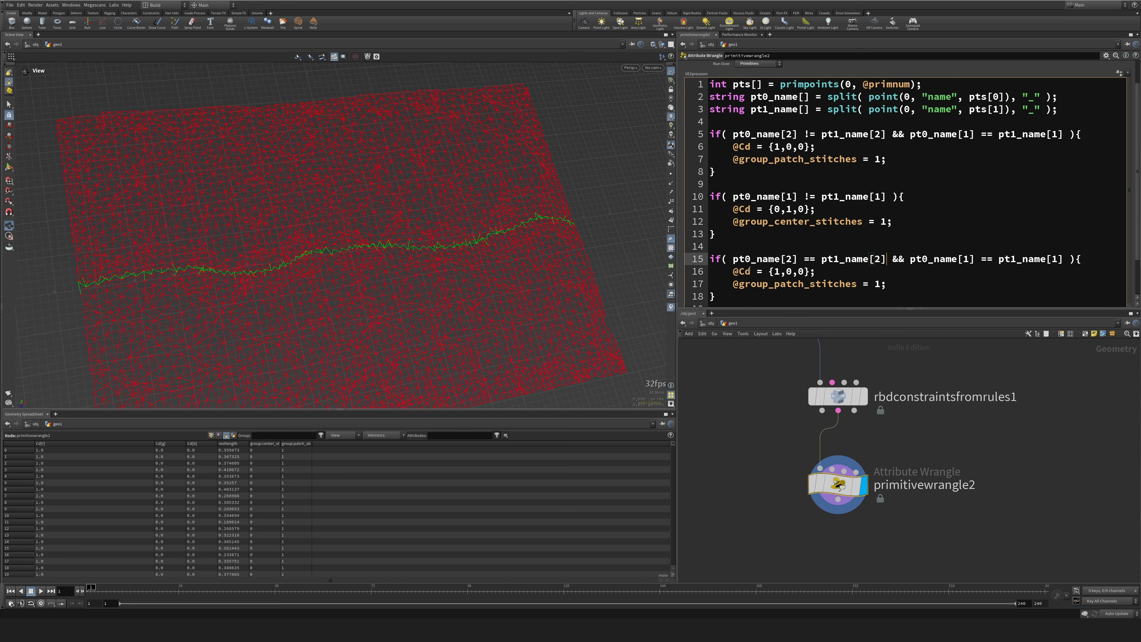
{"action": "key", "text": "shift+Right"}
{"action": "key", "text": "shift+Right"}
{"action": "key", "text": "shift+Right"}
{"action": "key", "text": "shift+Right"}
{"action": "key", "text": "shift+Right"}
{"action": "key", "text": "shift+Right"}
{"action": "key", "text": "shift+Right"}
{"action": "key", "text": "shift+Right"}
{"action": "key", "text": "shift+Right"}
{"action": "key", "text": "shift+Right"}
{"action": "key", "text": "shift+Right"}
{"action": "key", "text": "shift+Right"}
{"action": "key", "text": "shift+Right"}
{"action": "key", "text": "shift+Right"}
{"action": "key", "text": "shift+Right"}
{"action": "key", "text": "shift+Right"}
{"action": "key", "text": "shift+Right"}
{"action": "key", "text": "shift+Right"}
{"action": "key", "text": "shift+Right"}
{"action": "key", "text": "shift+Right"}
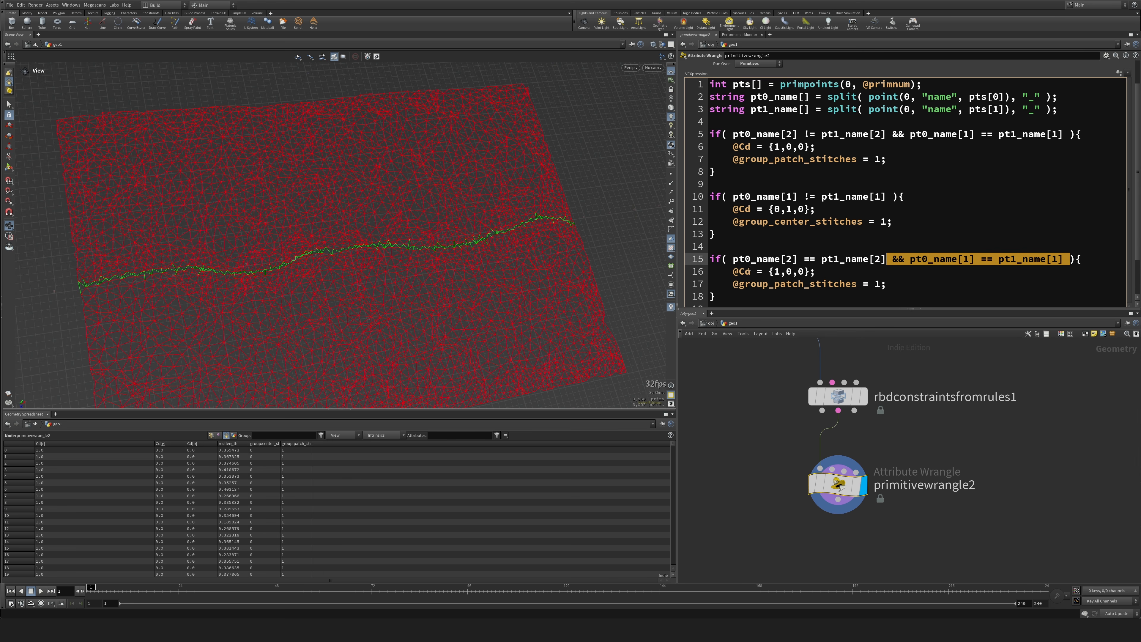
{"action": "key", "text": "BackSpace"}
{"action": "key", "text": "Down"}
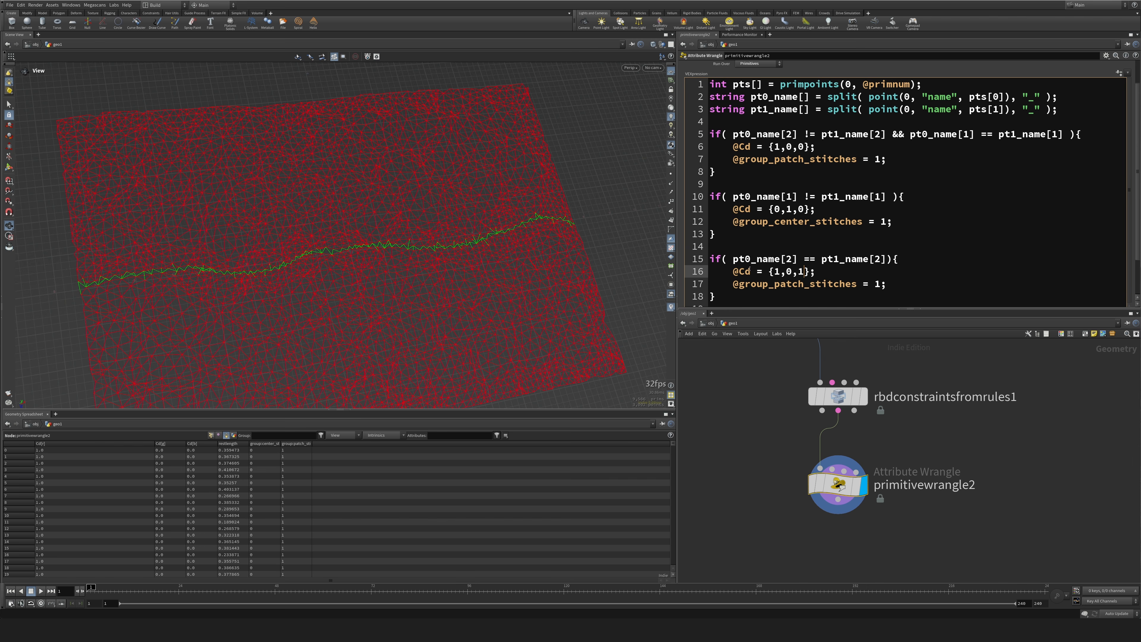
{"action": "key", "text": "Delete"}
{"action": "type", "text": "0"}
{"action": "key", "text": "Up"}
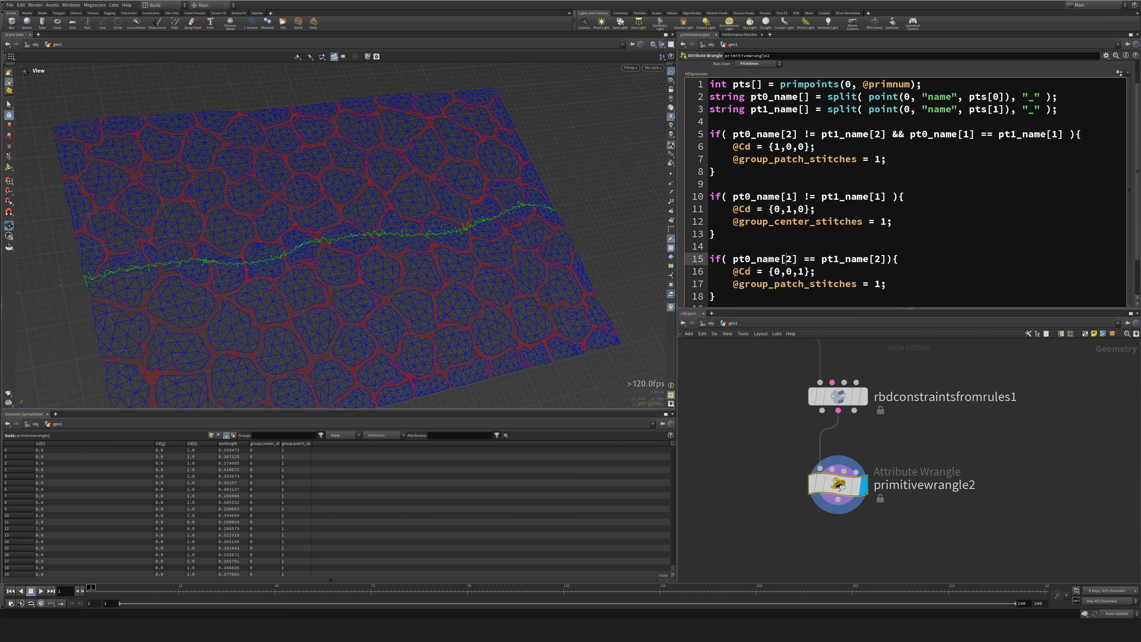
Restore && pt0_name[1] == pt1_name[1] in the third block's condition, with single spacing.
{"action": "key", "text": "ctrl+v"}
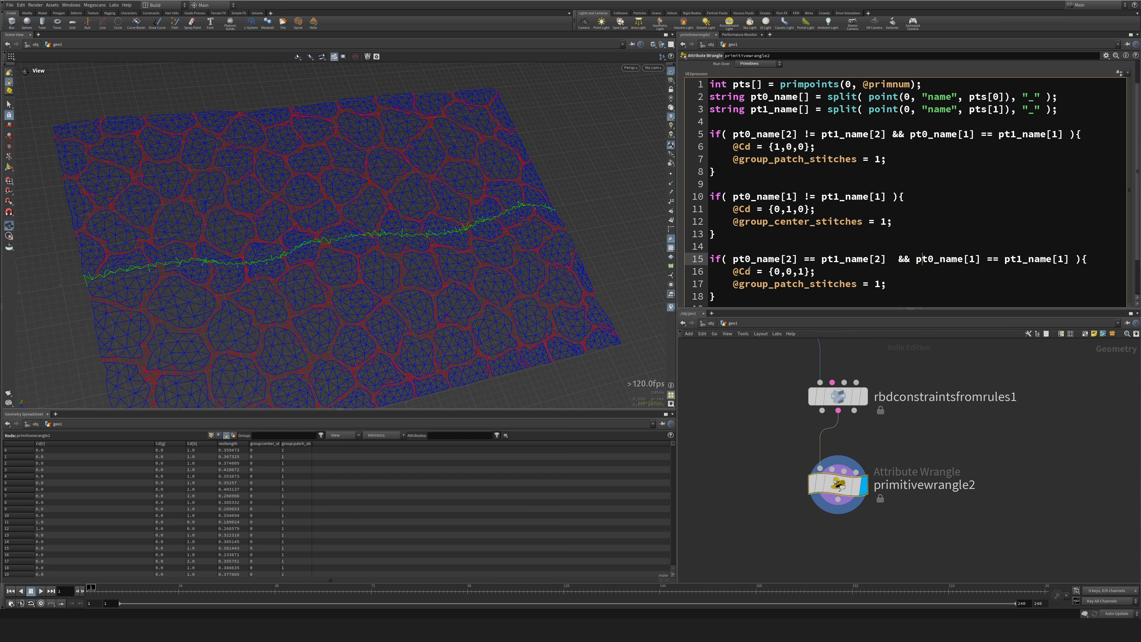
{"action": "key", "text": "Left"}
{"action": "key", "text": "BackSpace"}
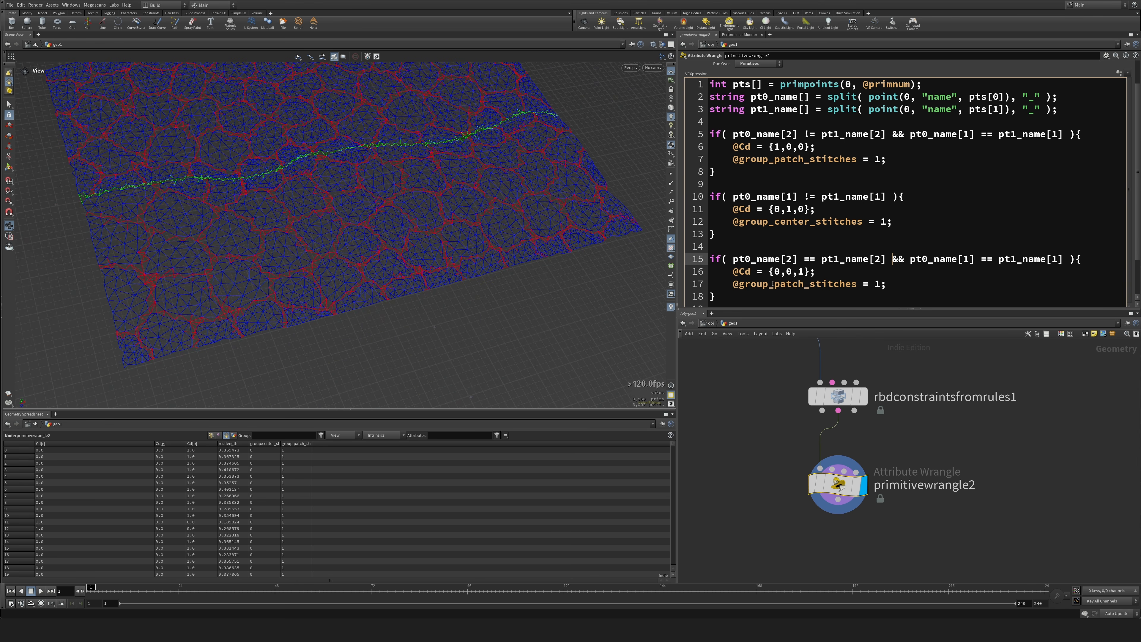
{"action": "left_click_drag", "start_coordinate": [773, 284], "coordinate": [857, 283]}
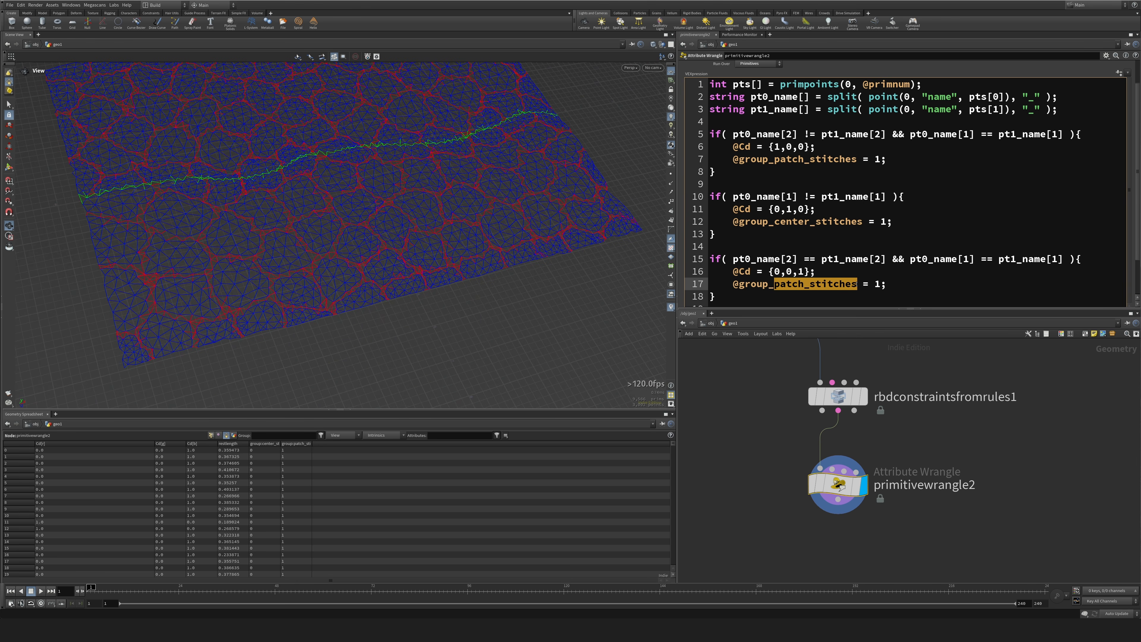
{"action": "key", "text": "BackSpace"}
{"action": "type", "text": "soft"}
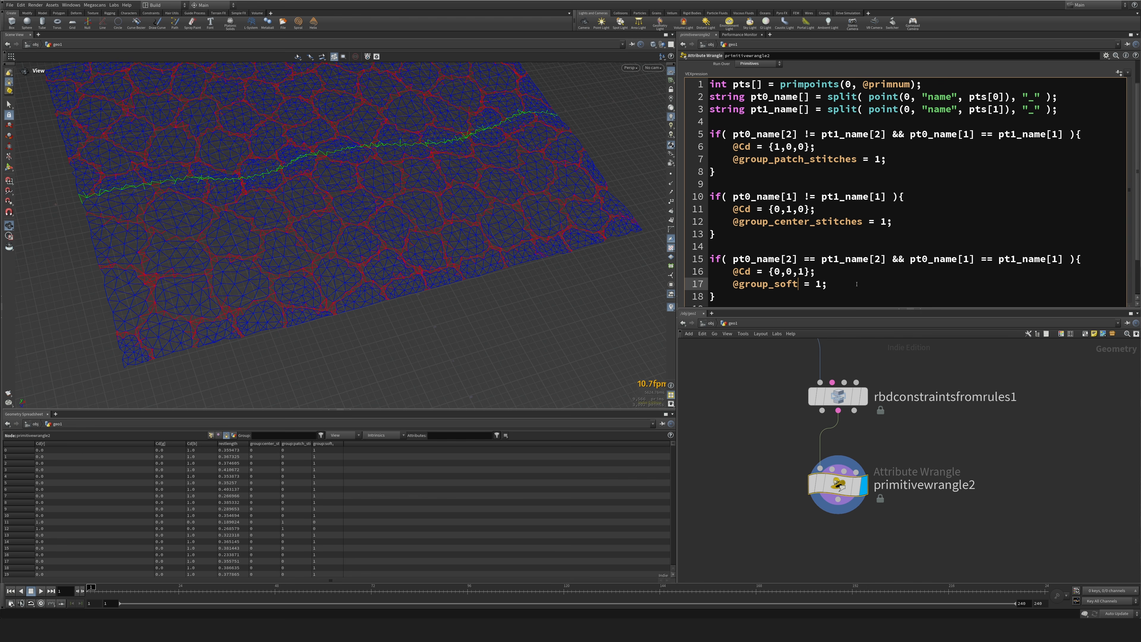
{"action": "left_click_drag", "start_coordinate": [486, 203], "coordinate": [360, 181]}
{"action": "scroll", "coordinate": [361, 180], "scroll_direction": "down", "scroll_amount": 2}
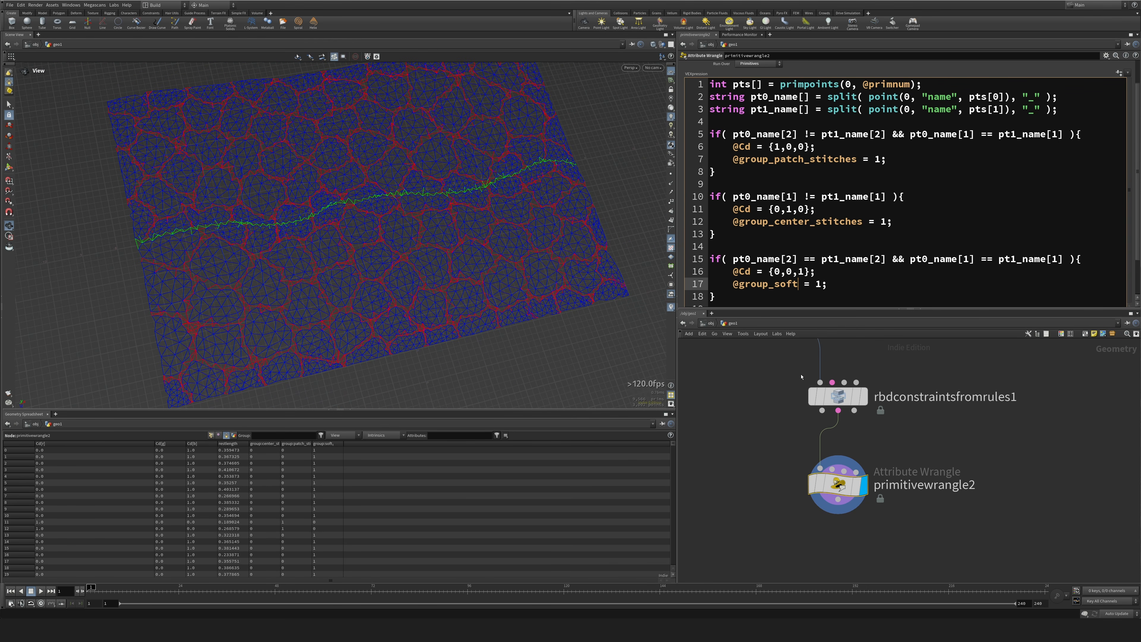
Add an RBD Constraint Properties node below primitivewrangle2 and feed the wrangle into its constraint input.
{"action": "left_click_drag", "start_coordinate": [827, 487], "coordinate": [827, 474]}
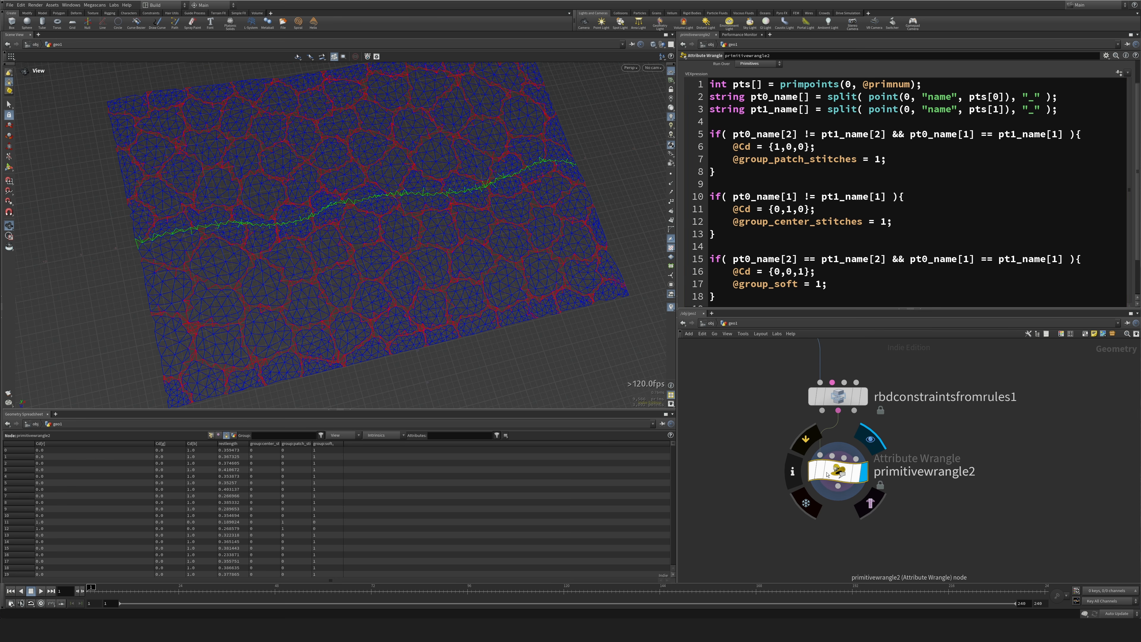
{"action": "key", "text": "Tab"}
{"action": "type", "text": "rbpr"}
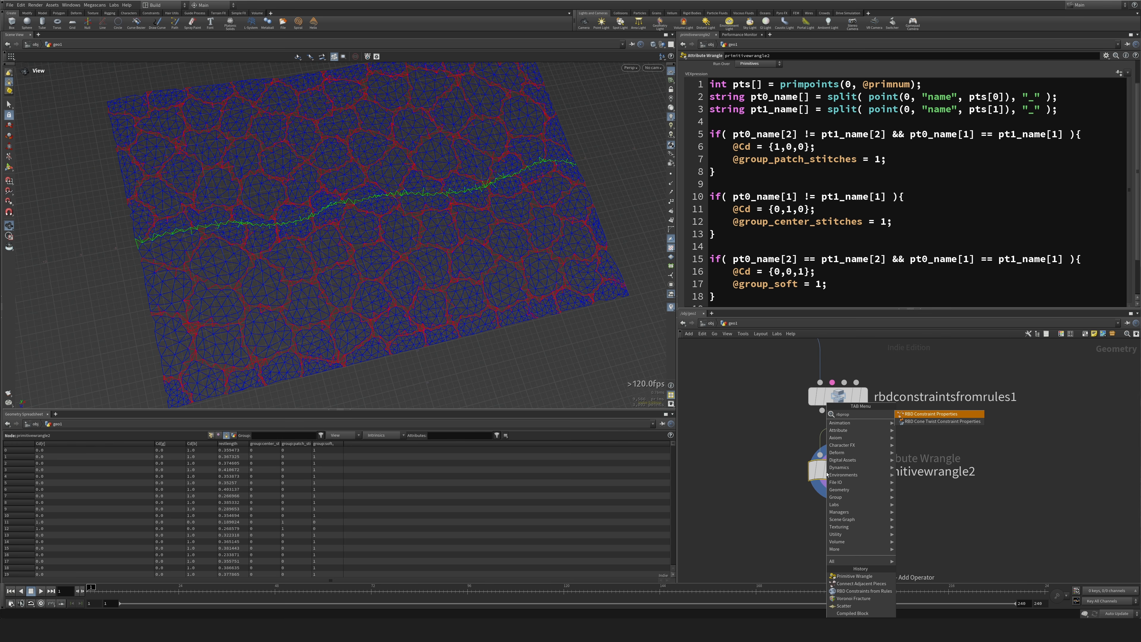
{"action": "key", "text": "Return"}
{"action": "key", "text": "Return"}
{"action": "middle_click_drag", "start_coordinate": [758, 501], "coordinate": [733, 357]}
{"action": "left_click_drag", "start_coordinate": [816, 388], "coordinate": [793, 427]}
{"action": "left_click_drag", "start_coordinate": [803, 362], "coordinate": [788, 412]}
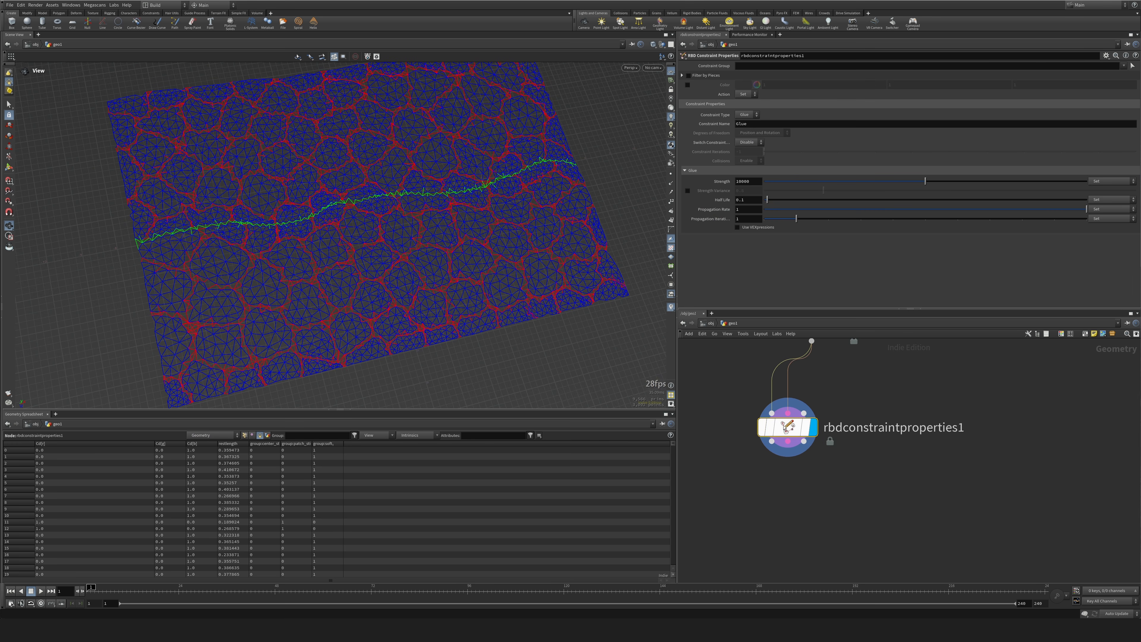
Cut the wire into the constraint properties node's geometry input, keeping the constraint connection, and shift the node aside.
{"action": "key", "text": "y"}
{"action": "left_click_drag", "start_coordinate": [755, 378], "coordinate": [781, 390]}
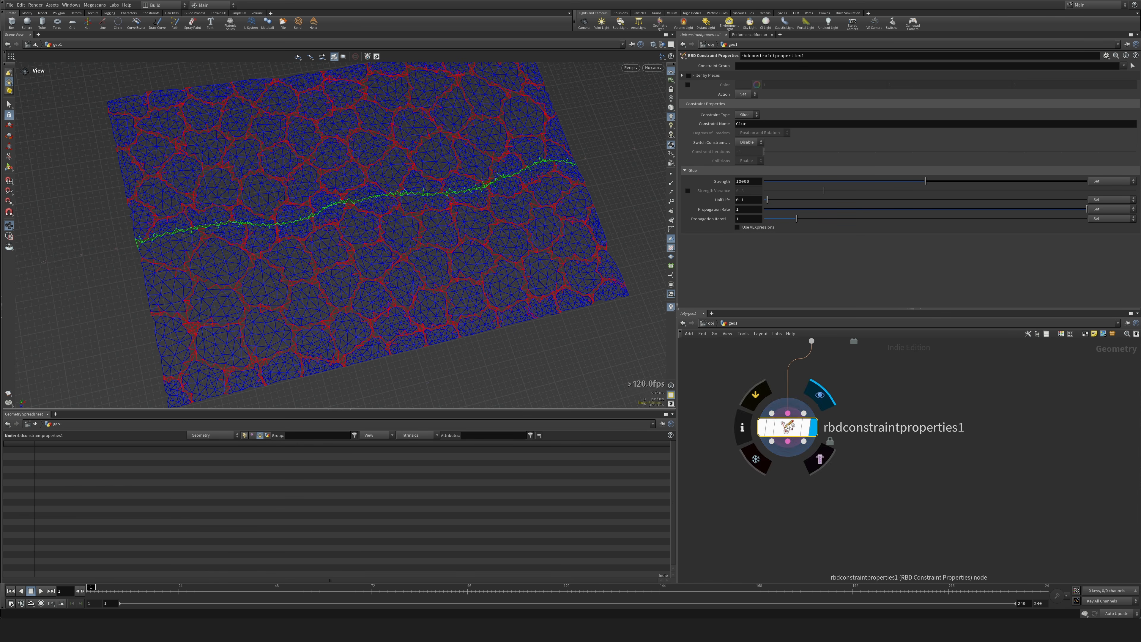
{"action": "mouse_move", "coordinate": [804, 427]}
{"action": "left_mouse_down"}
{"action": "mouse_move", "coordinate": [813, 411]}
{"action": "mouse_move", "coordinate": [787, 418]}
{"action": "left_mouse_up"}
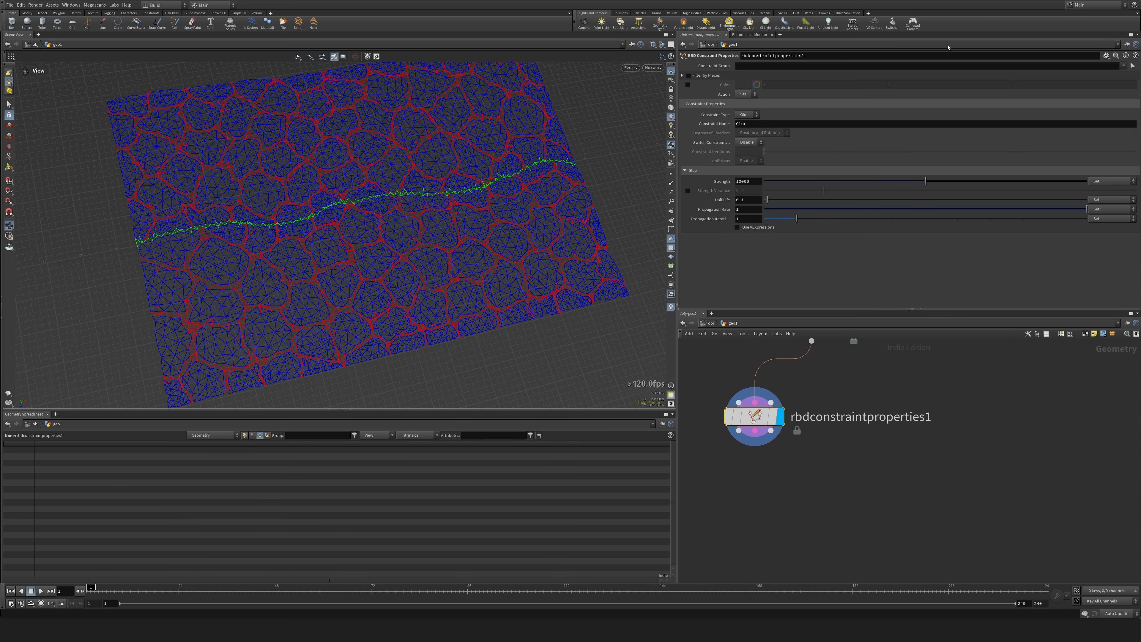
Set the constraint properties node's Constraint Group to center_stitches.
{"action": "left_click", "coordinate": [1131, 66]}
{"action": "key", "text": "Escape"}
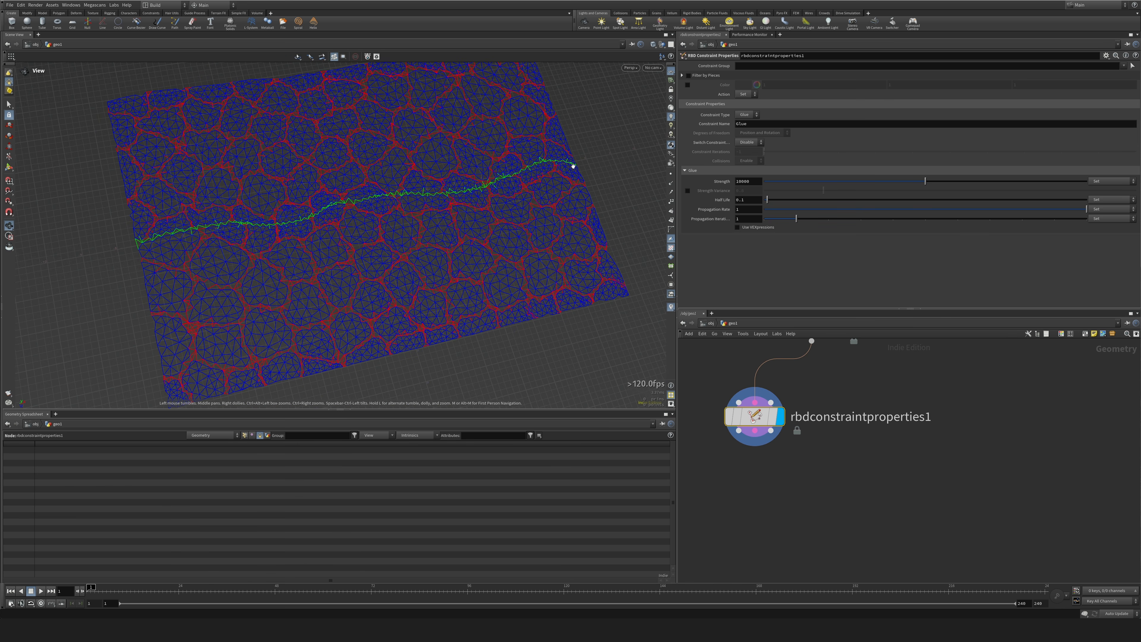
{"action": "left_click", "coordinate": [1123, 66]}
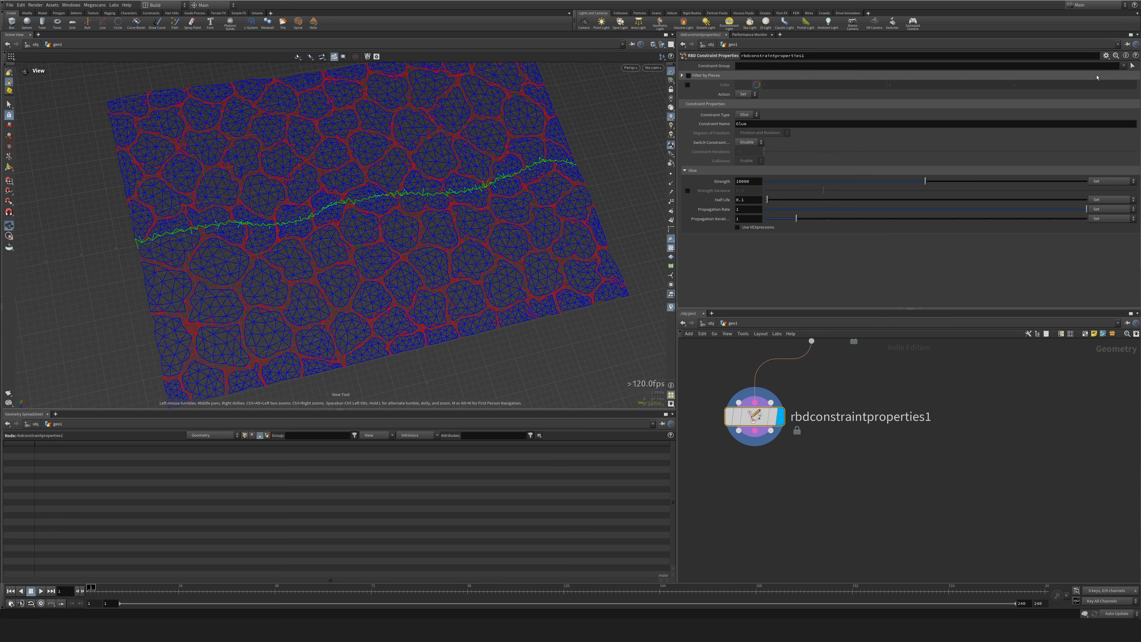
{"action": "left_click", "coordinate": [783, 67]}
{"action": "key", "text": "ctrl+c"}
Set the Constraint Type to Hard and the Constraint Name to center_stitches.
{"action": "left_click", "coordinate": [747, 115]}
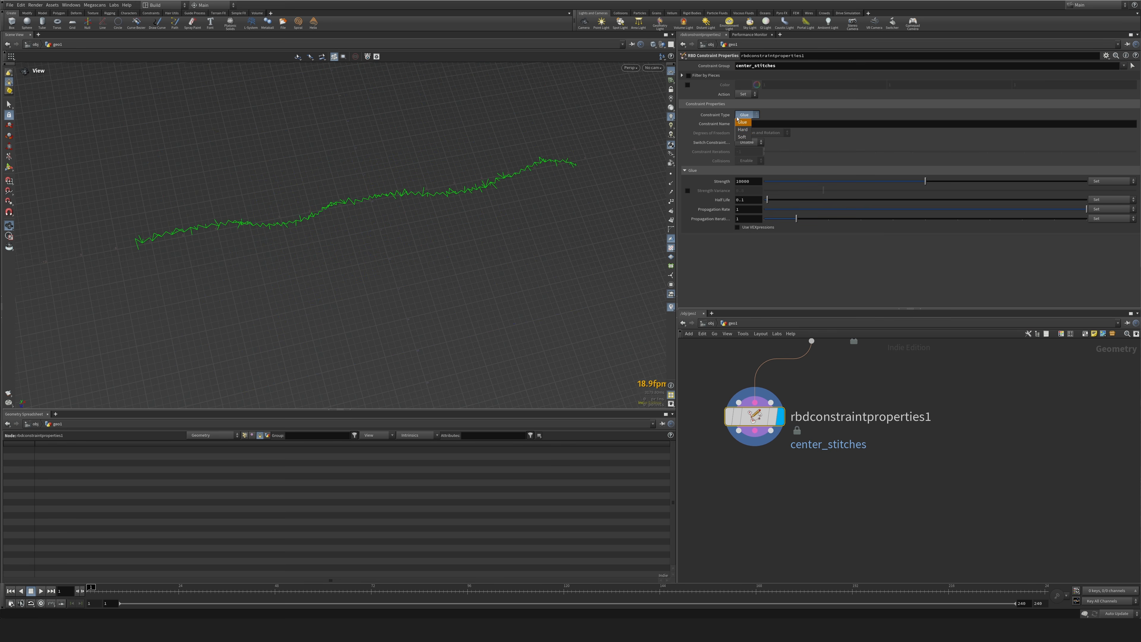
{"action": "left_click", "coordinate": [747, 133]}
{"action": "left_click", "coordinate": [792, 163]}
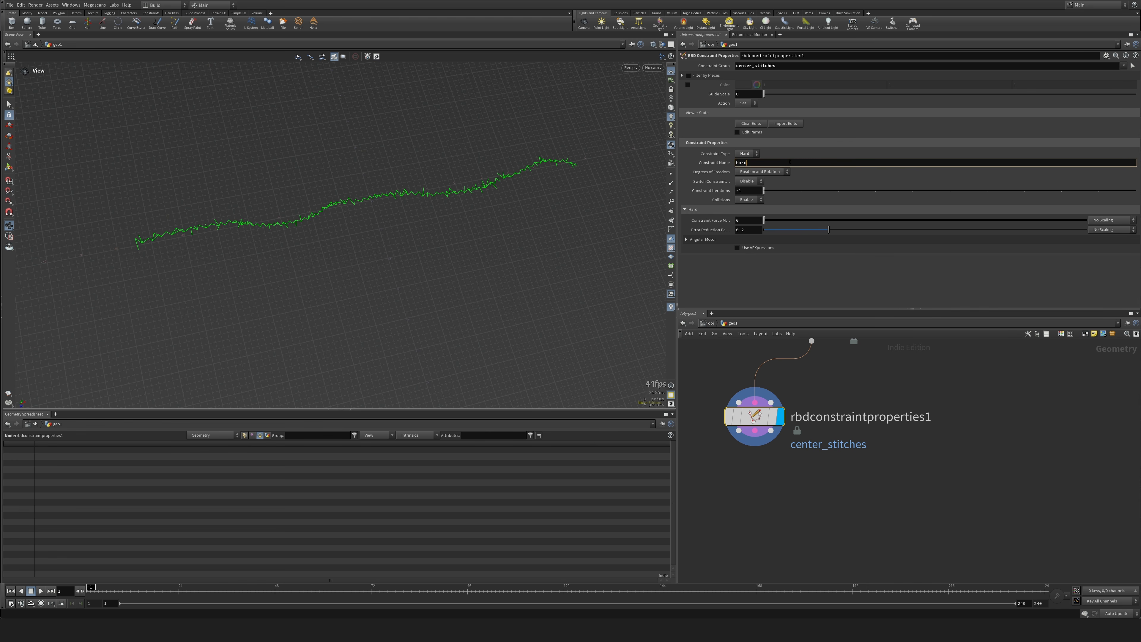
{"action": "key", "text": "ctrl+a"}
{"action": "key", "text": "ctrl+v"}
{"action": "left_click", "coordinate": [994, 396]}
Duplicate the center_stitches constraint properties node beside it and set the copy's Constraint Group and Constraint Name to patch_stitches.
{"action": "middle_click_drag", "start_coordinate": [989, 393], "coordinate": [963, 404]}
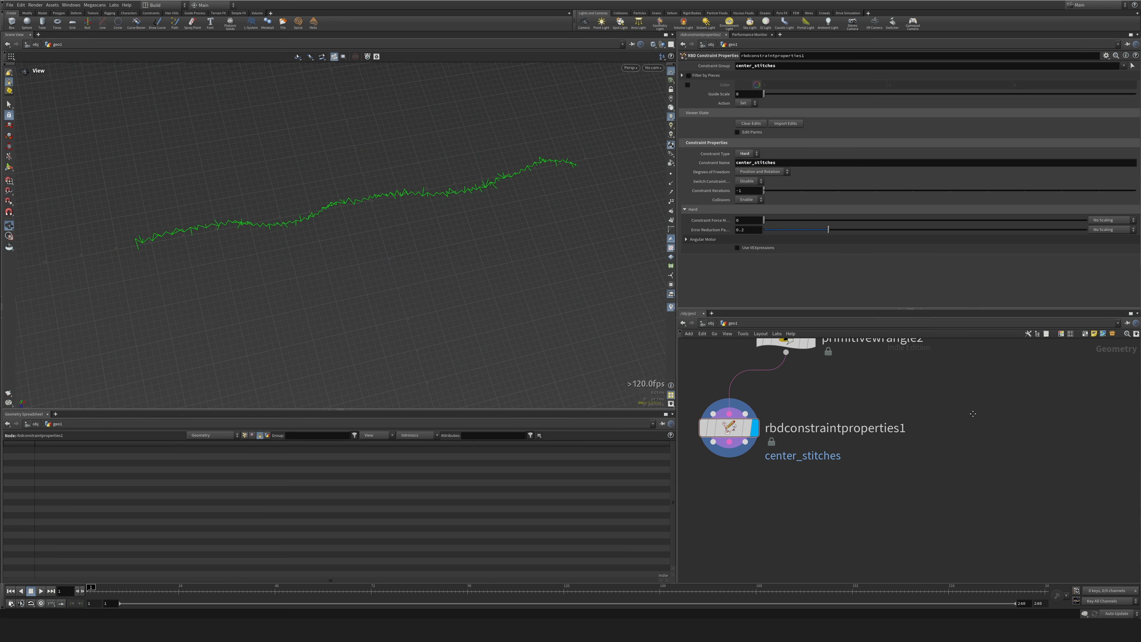
{"action": "left_click_drag", "start_coordinate": [752, 429], "coordinate": [899, 439], "text": "alt"}
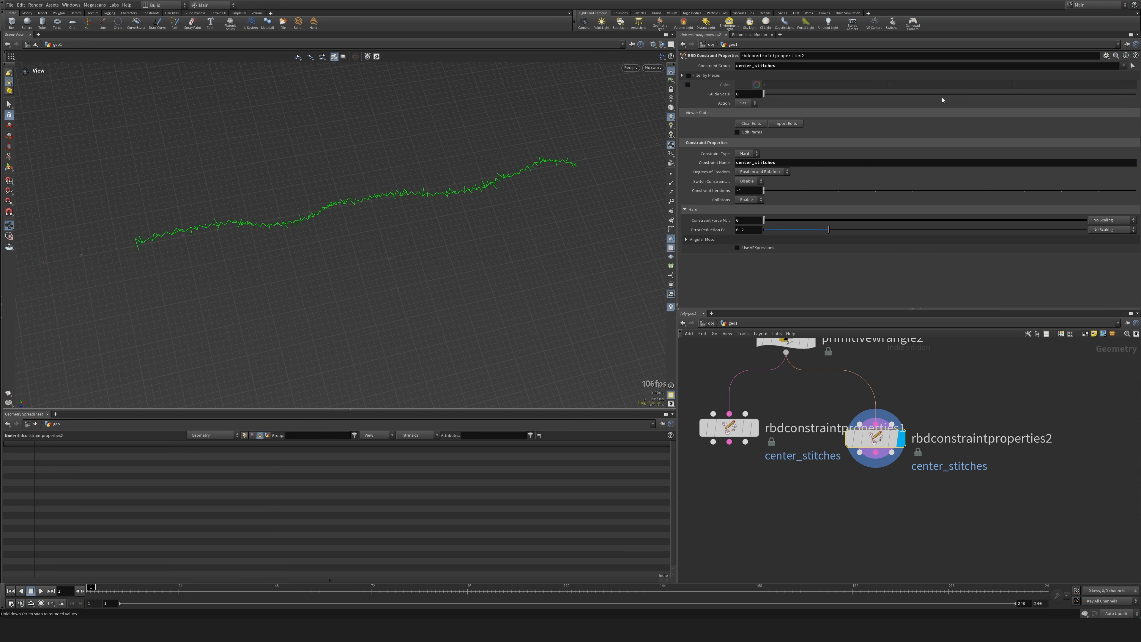
{"action": "left_click", "coordinate": [1043, 66]}
{"action": "key", "text": "ctrl+a"}
{"action": "key", "text": "BackSpace"}
{"action": "left_click", "coordinate": [1125, 67]}
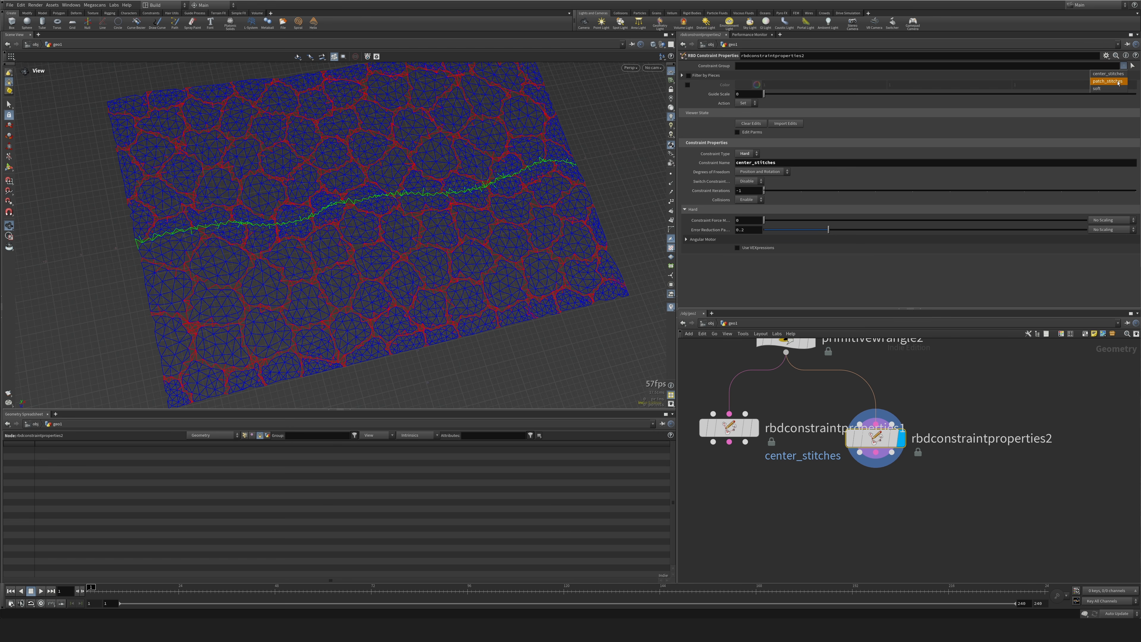
{"action": "left_click", "coordinate": [1108, 81]}
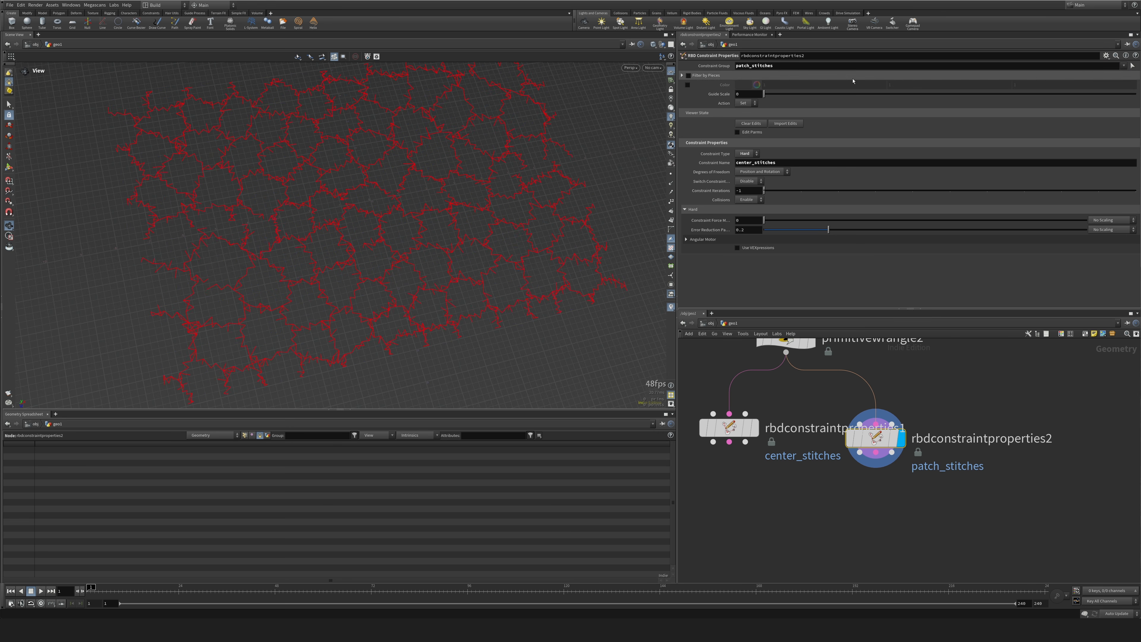
{"action": "double_click", "coordinate": [777, 164]}
{"action": "type", "text": "patch_stitches"}
Duplicate the patch_stitches node beside it, then set the copy's Constraint Type to Soft and Constraint Group to soft.
{"action": "left_click_drag", "start_coordinate": [865, 437], "coordinate": [997, 437], "text": "alt"}
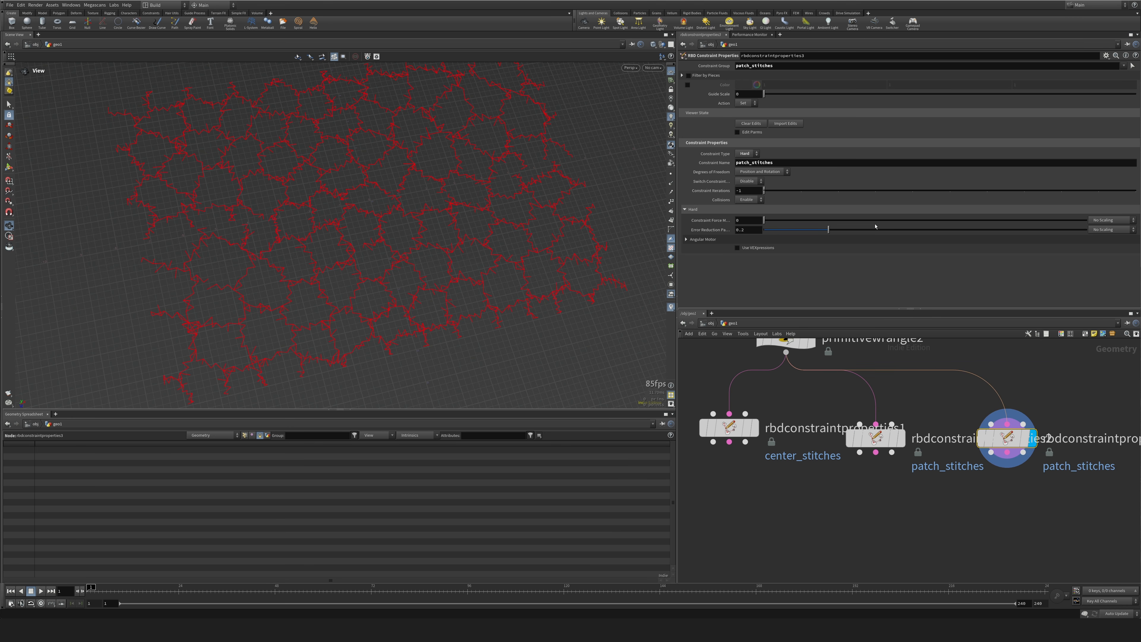
{"action": "left_click", "coordinate": [746, 154]}
{"action": "left_click", "coordinate": [745, 155]}
{"action": "left_click", "coordinate": [744, 176]}
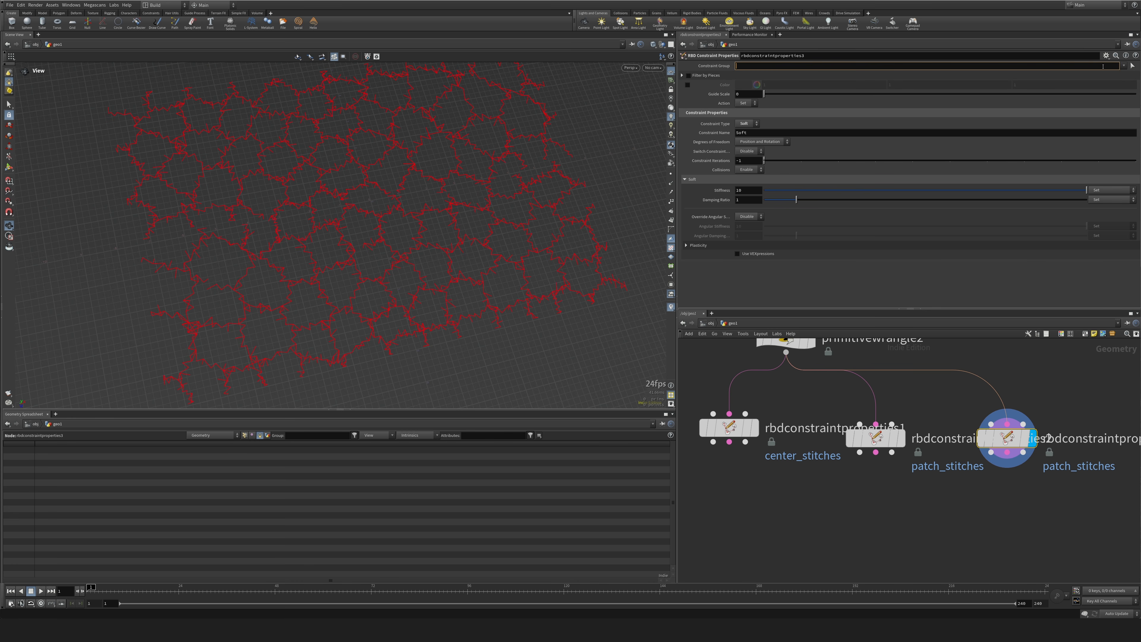
{"action": "left_click", "coordinate": [1125, 66]}
{"action": "left_click", "coordinate": [1097, 88]}
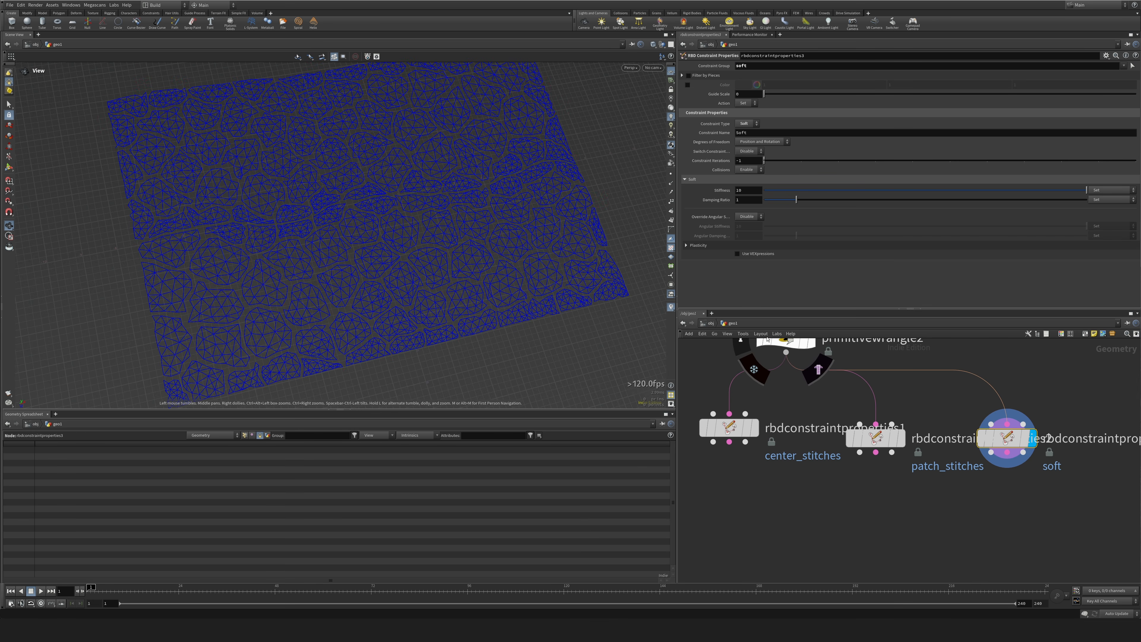
Set the soft constraint's Stiffness to 6.
{"action": "type", "text": "6"}
{"action": "key", "text": "Return"}
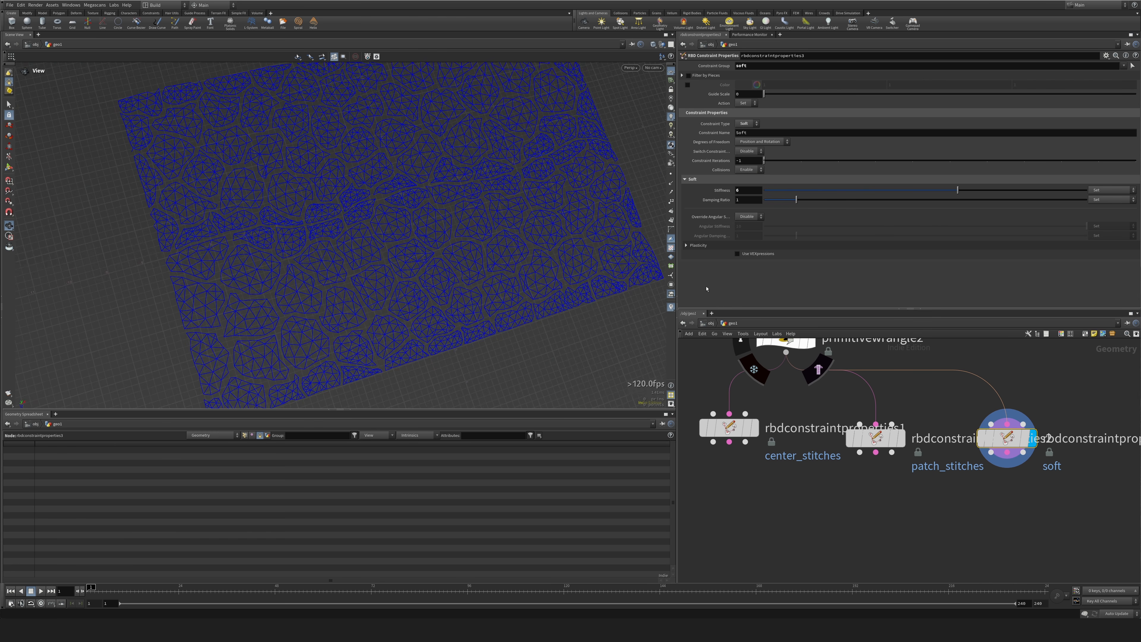
Add a Merge node and wire the center_stitches, patch_stitches and soft constraint properties nodes into it.
{"action": "middle_click_drag", "start_coordinate": [891, 543], "coordinate": [924, 478]}
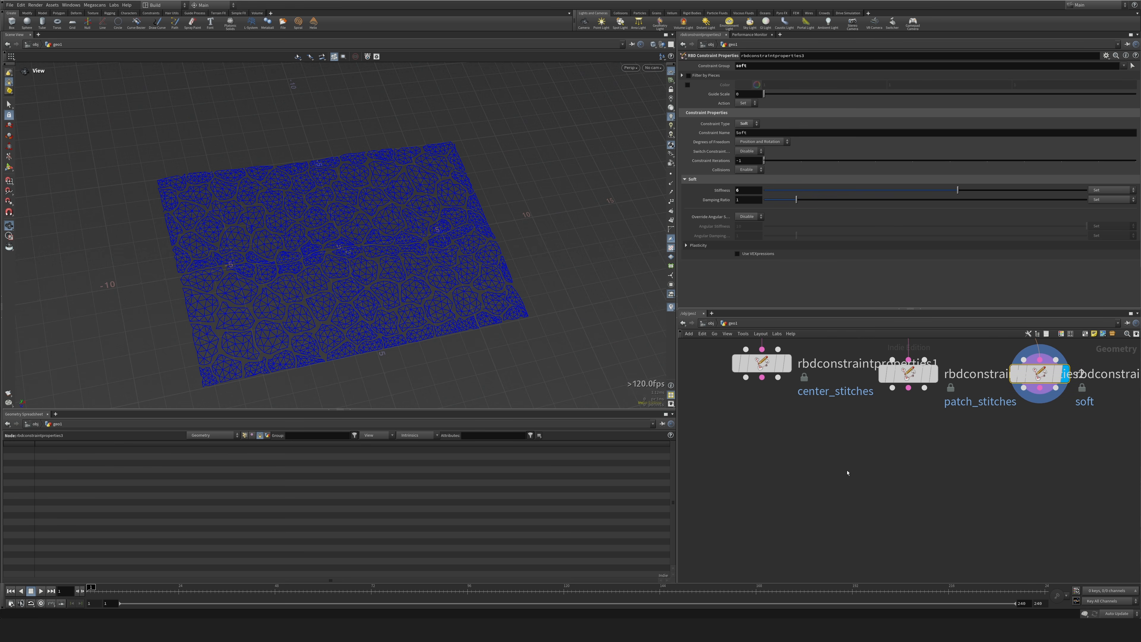
{"action": "left_click", "coordinate": [847, 473]}
{"action": "key", "text": "Tab"}
{"action": "type", "text": "merge"}
{"action": "key", "text": "Return"}
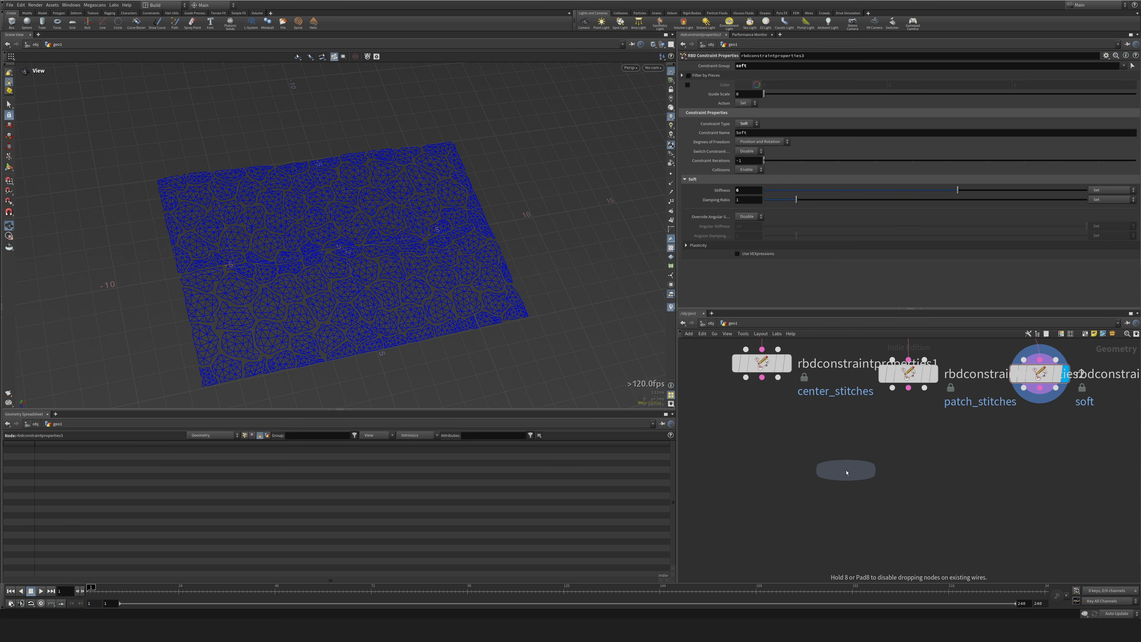
{"action": "left_click", "coordinate": [850, 470]}
{"action": "left_click", "coordinate": [762, 377]}
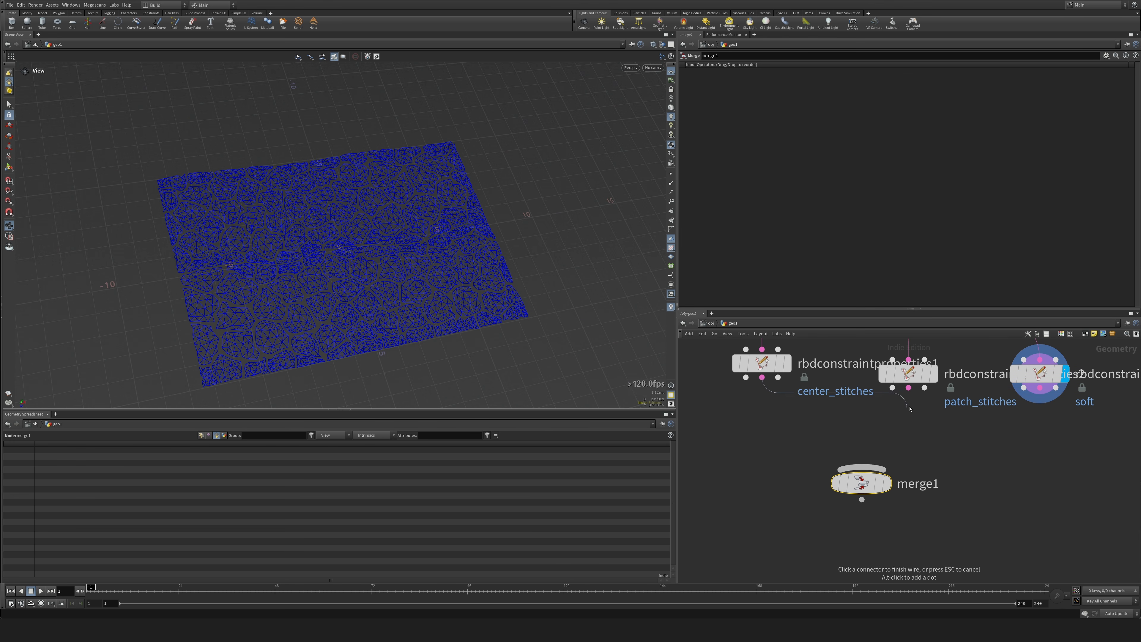
{"action": "left_click", "coordinate": [909, 387], "text": "shift"}
{"action": "left_click", "coordinate": [1040, 388], "text": "shift"}
{"action": "left_click", "coordinate": [862, 470]}
Spread out the three constraint properties nodes and move the Merge node farther below them.
{"action": "middle_click_drag", "start_coordinate": [791, 355], "coordinate": [795, 420]}
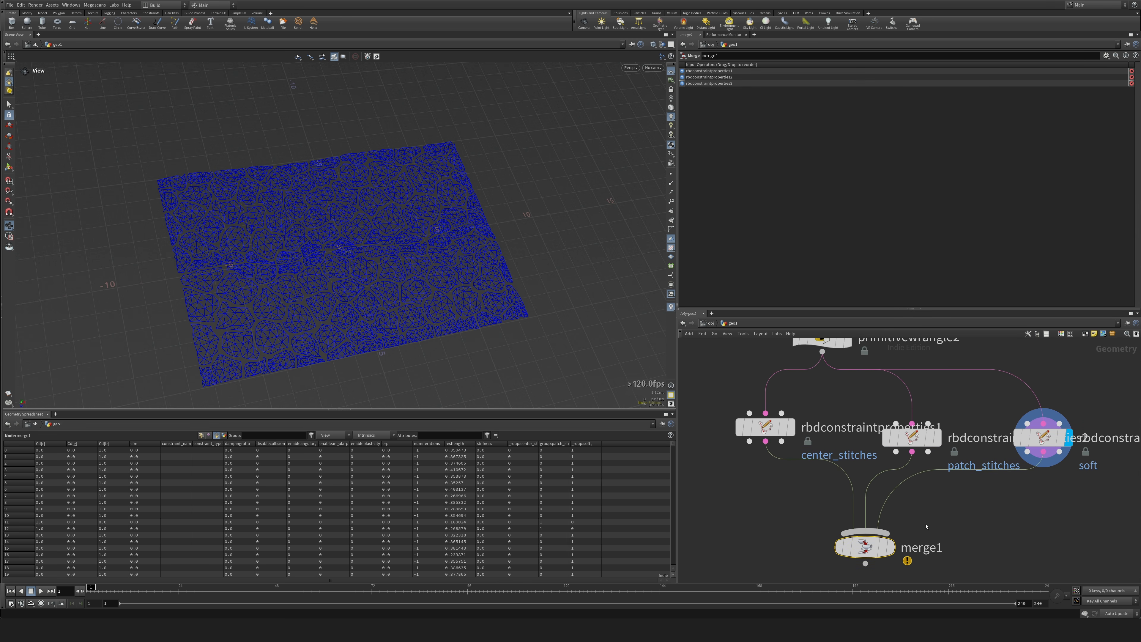
{"action": "middle_click_drag", "start_coordinate": [954, 533], "coordinate": [957, 469]}
{"action": "mouse_move", "coordinate": [866, 484]}
{"action": "left_click_drag", "start_coordinate": [867, 483], "coordinate": [845, 556]}
{"action": "middle_click_drag", "start_coordinate": [767, 440], "coordinate": [769, 483]}
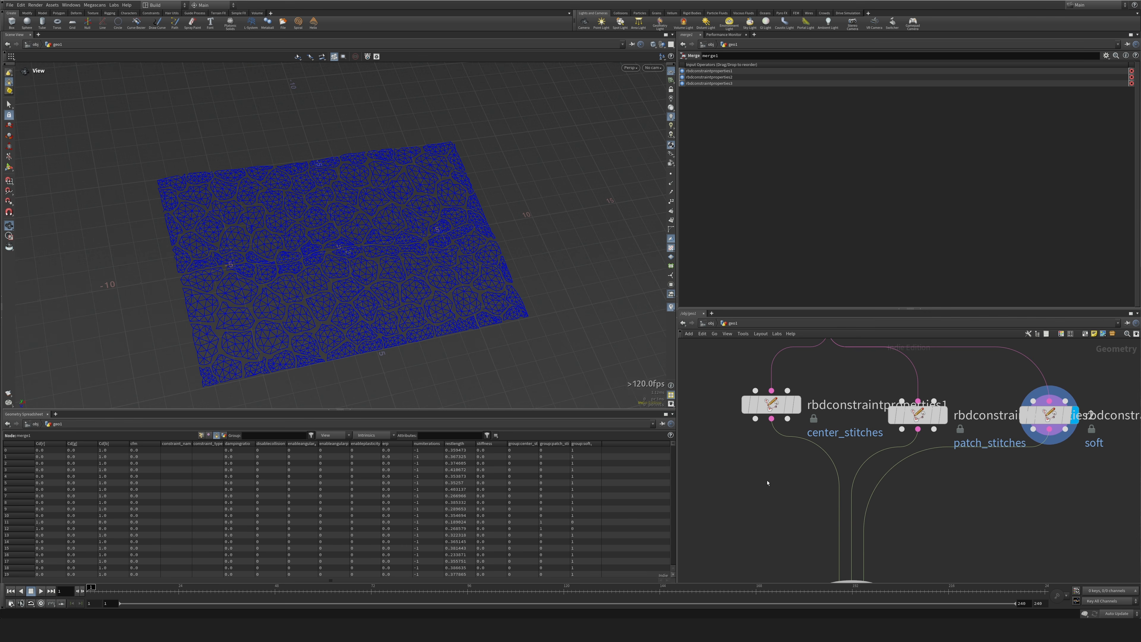
{"action": "scroll", "coordinate": [768, 483], "scroll_direction": "down", "scroll_amount": 3}
{"action": "left_click_drag", "start_coordinate": [777, 441], "coordinate": [767, 447]}
{"action": "left_click_drag", "start_coordinate": [853, 444], "coordinate": [843, 445]}
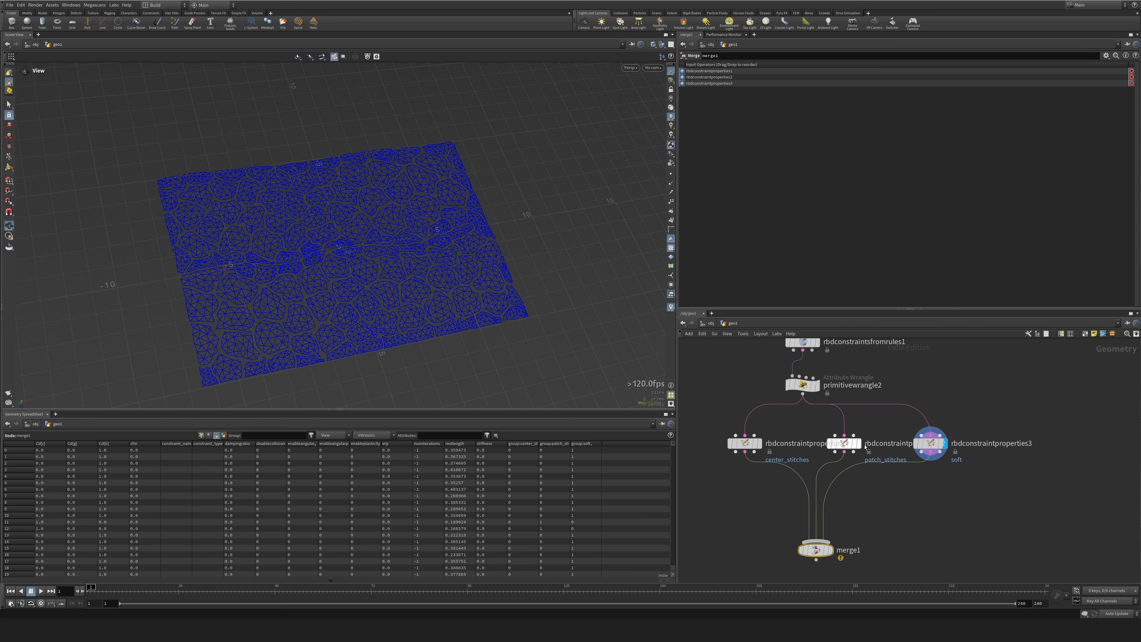
{"action": "left_click_drag", "start_coordinate": [935, 446], "coordinate": [963, 443]}
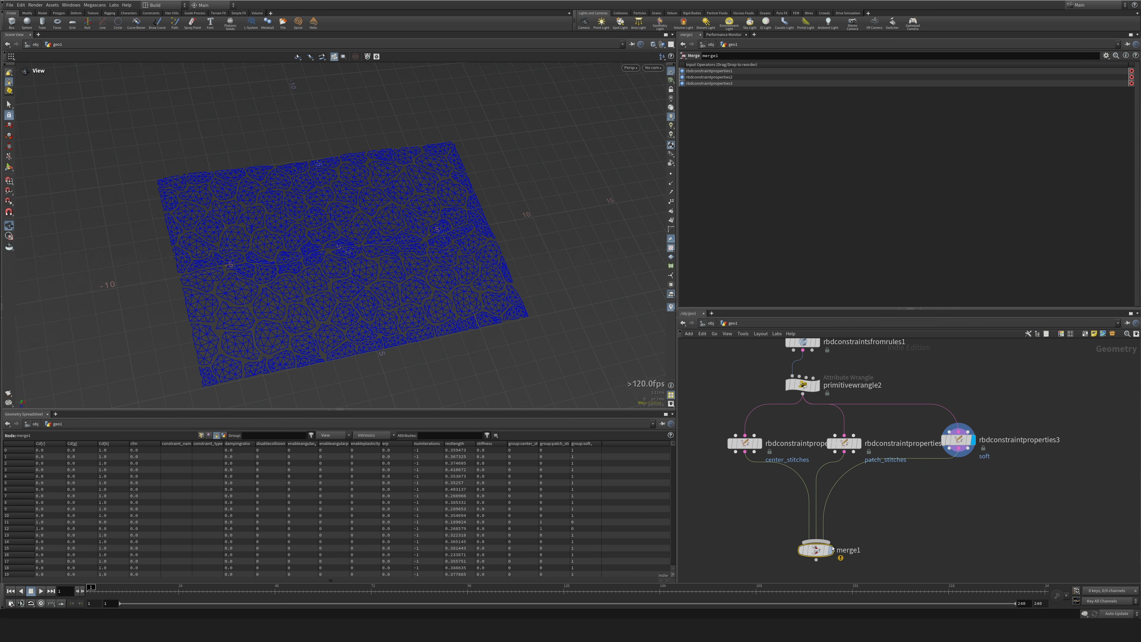
Add a Null node below the Merge node and name it OUT_CONSTRAINTS.
{"action": "type", "text": "OUT_CO"}
{"action": "type", "text": "NSTR"}
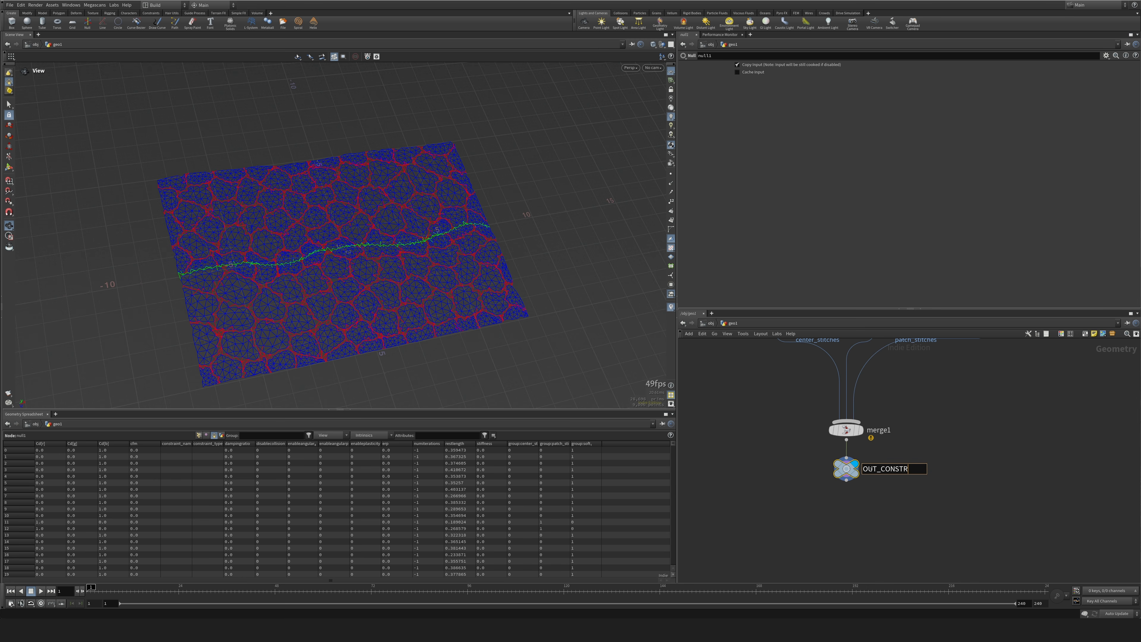
{"action": "type", "text": "AINTS"}
{"action": "key", "text": "Return"}
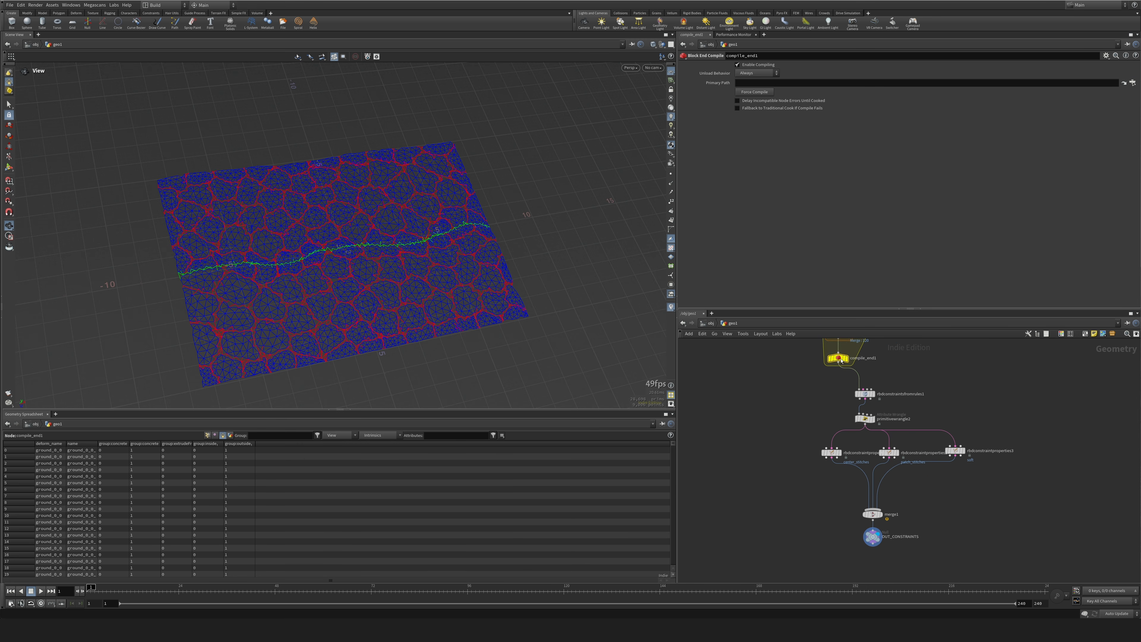
Display the compile_end1 node's output and examine the fractured terrain from a closer angle.
{"action": "left_click_drag", "start_coordinate": [823, 365], "coordinate": [848, 368]}
{"action": "left_click", "coordinate": [848, 367]}
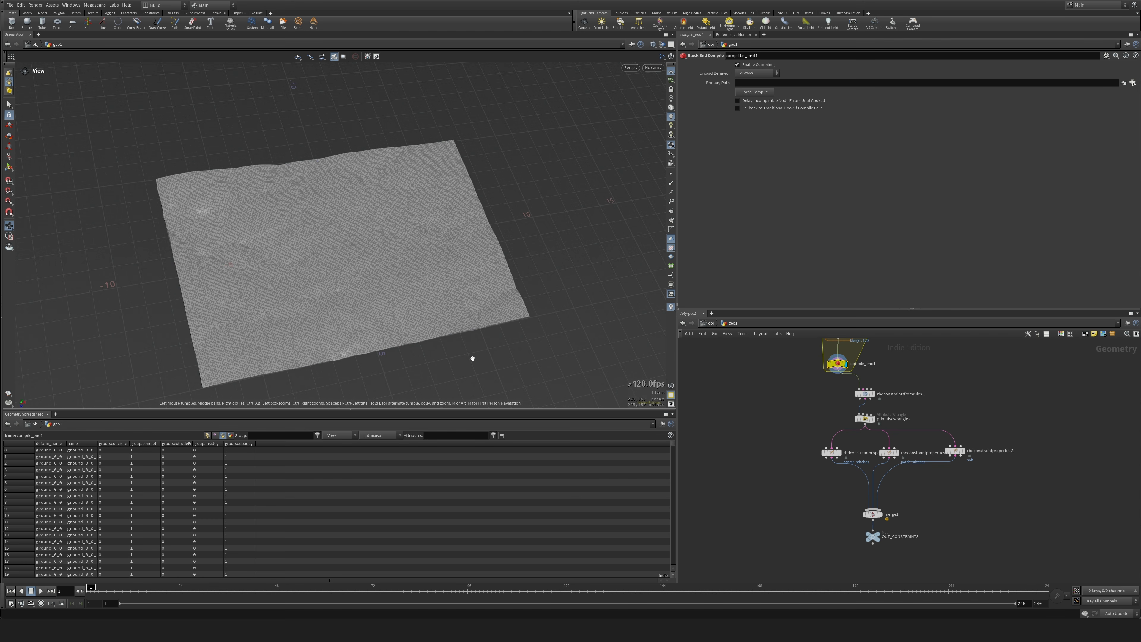
{"action": "left_click_drag", "start_coordinate": [343, 256], "coordinate": [360, 224]}
{"action": "right_click_drag", "start_coordinate": [432, 288], "coordinate": [558, 368]}
{"action": "middle_click_drag", "start_coordinate": [778, 386], "coordinate": [762, 399]}
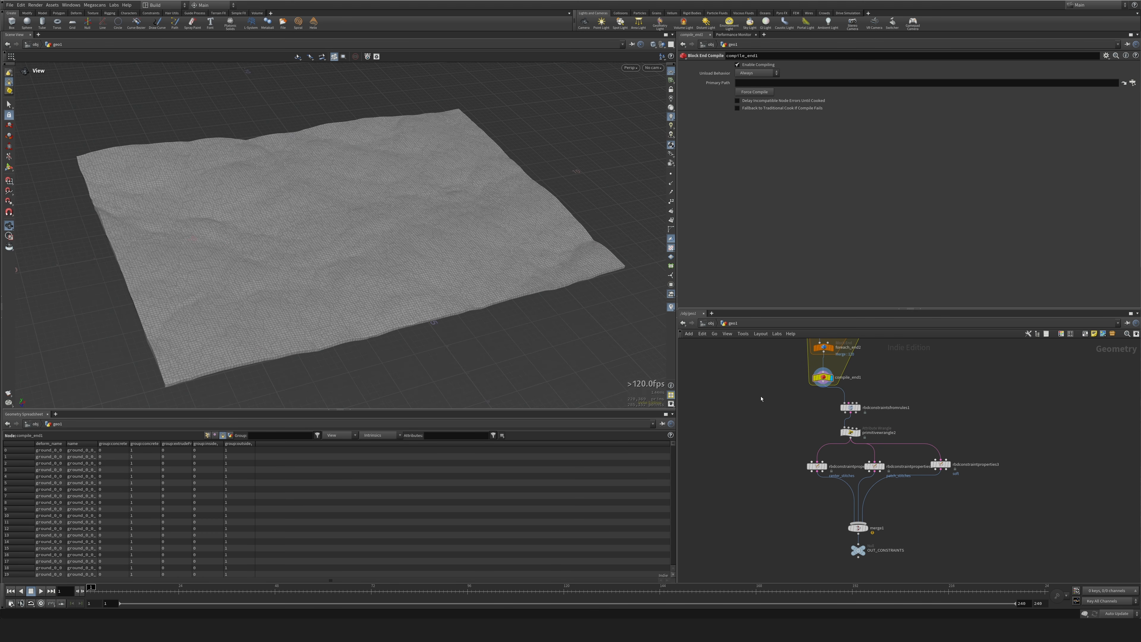
Add an Assemble node fed by compile_end1, with Create Name Attribute off and Create Packed Primitives on.
{"action": "key", "text": "Tab"}
{"action": "type", "text": "ASS"}
{"action": "key", "text": "Caps_Lock"}
{"action": "key", "text": "Return"}
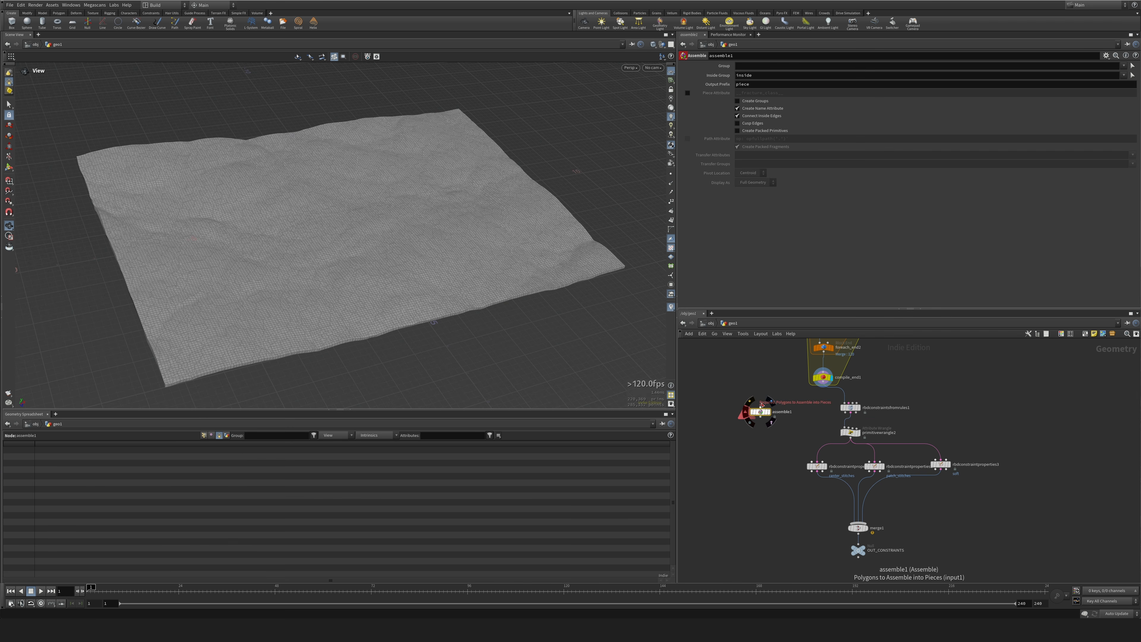
{"action": "left_click", "coordinate": [759, 412]}
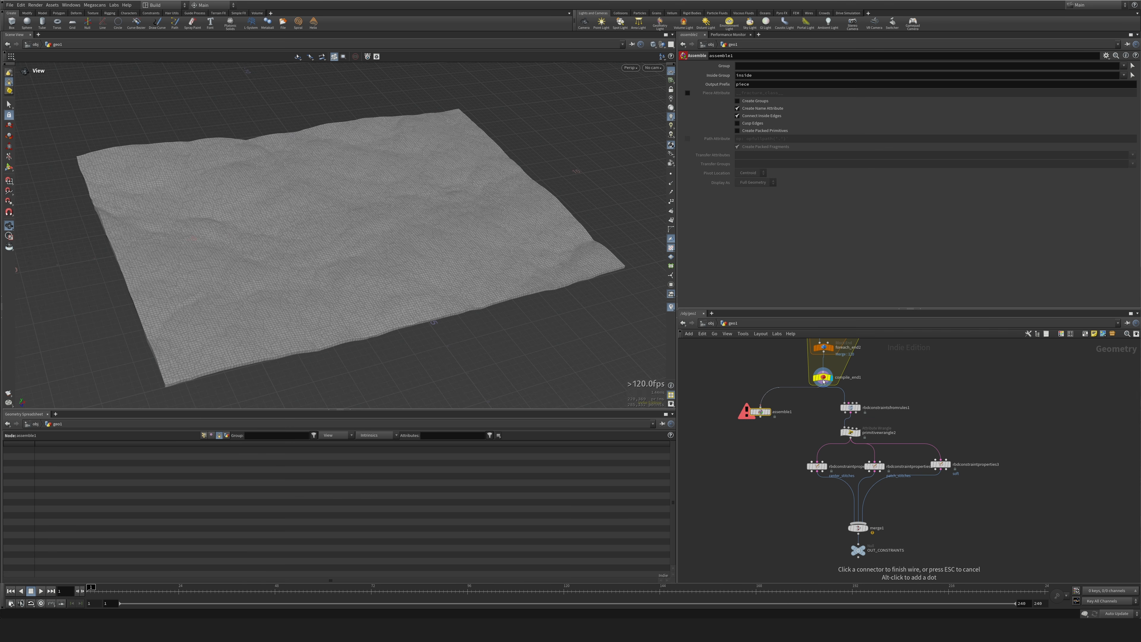
{"action": "left_click", "coordinate": [746, 109]}
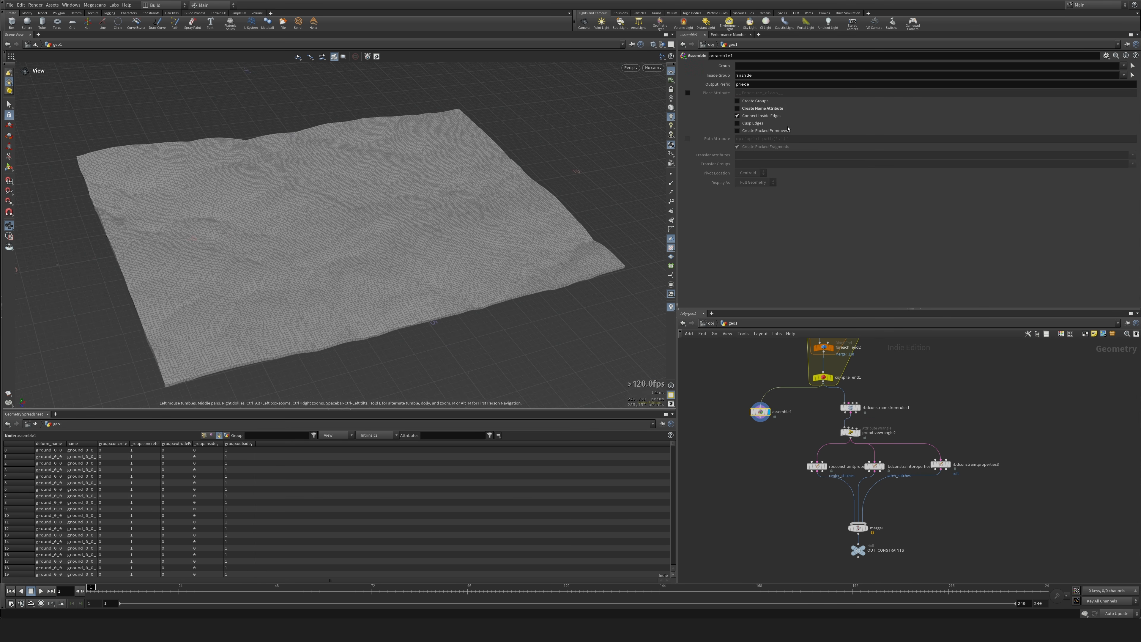
{"action": "left_click", "coordinate": [756, 131]}
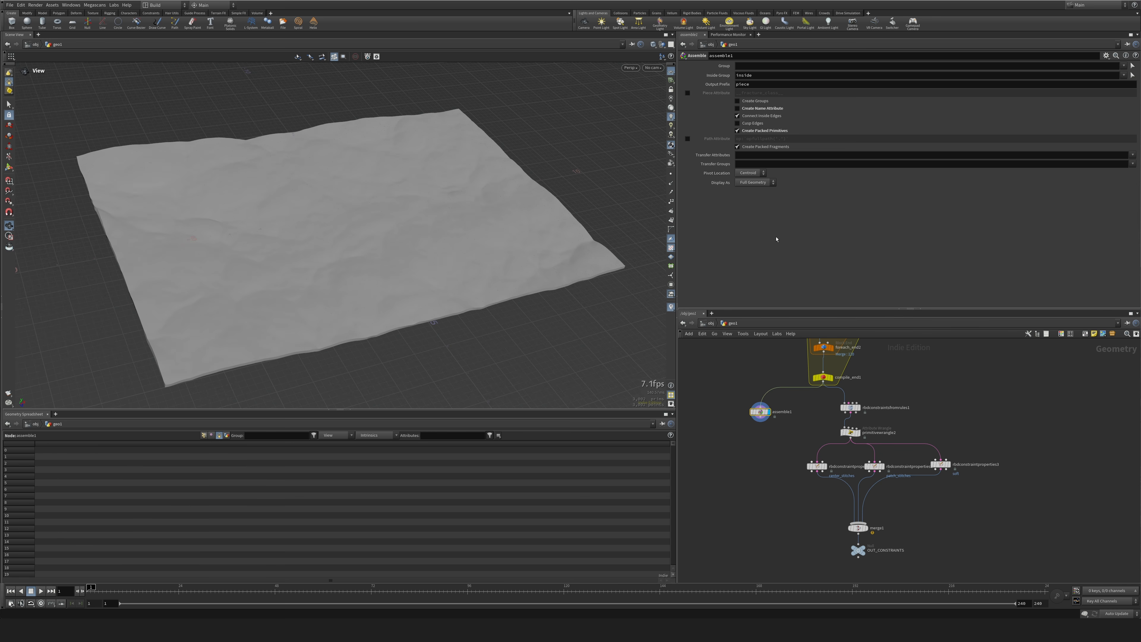
Move the Assemble node away from the constraint branch and add a Group Create node below it.
{"action": "middle_click_drag", "start_coordinate": [766, 441], "coordinate": [844, 425]}
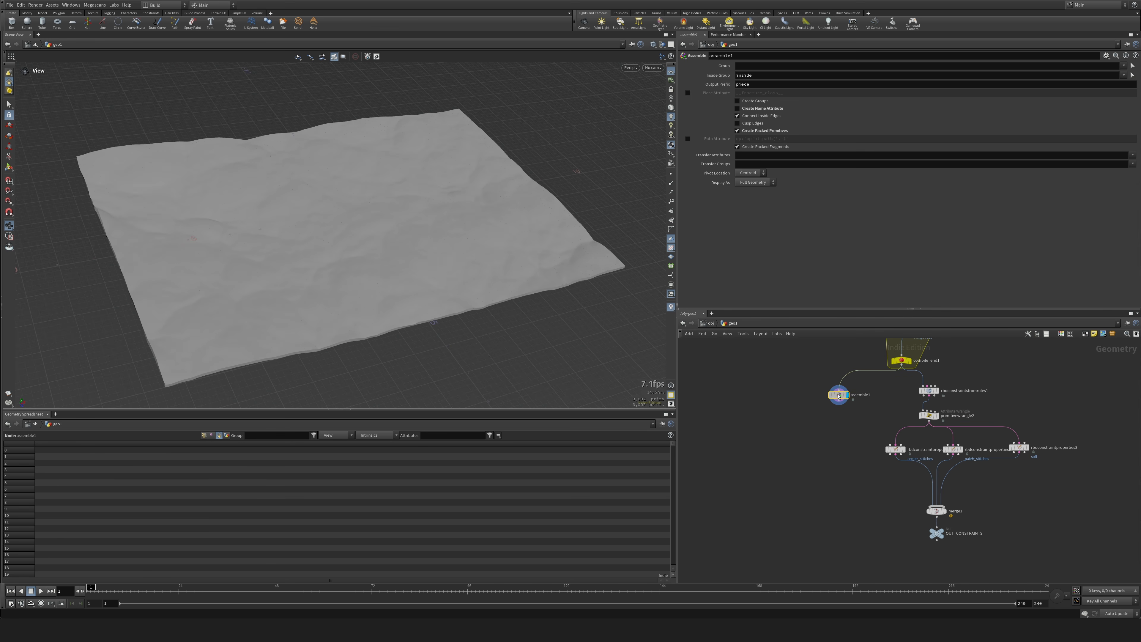
{"action": "left_click_drag", "start_coordinate": [839, 396], "coordinate": [811, 400]}
{"action": "key", "text": "Tab"}
{"action": "left_click", "coordinate": [749, 451]}
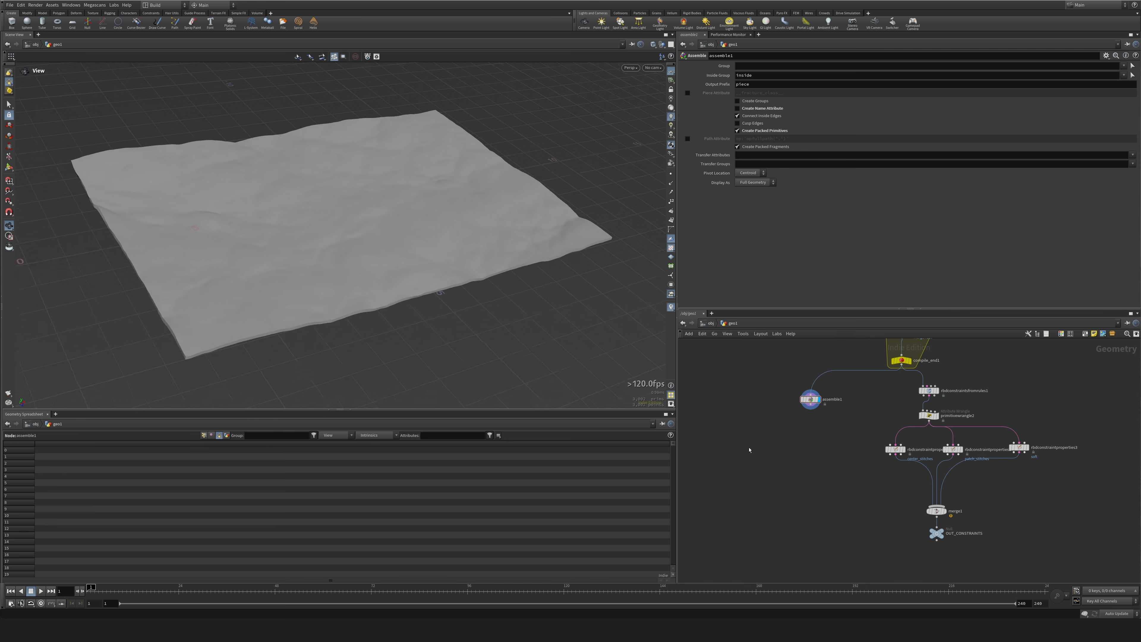
{"action": "left_click_drag", "start_coordinate": [351, 245], "coordinate": [390, 367]}
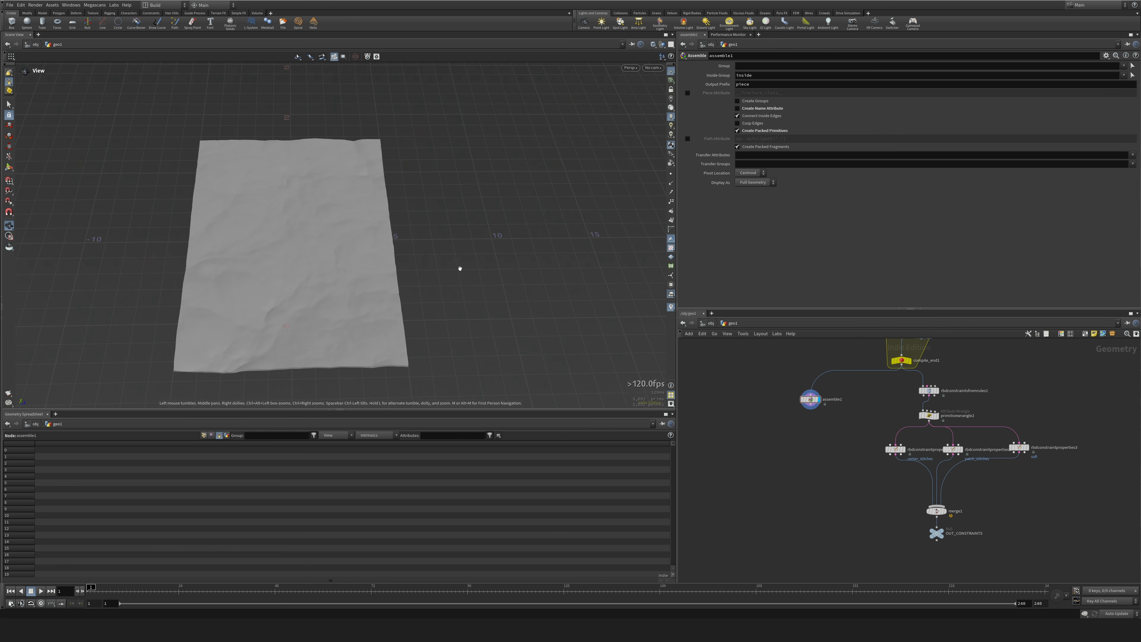
{"action": "left_click_drag", "start_coordinate": [460, 268], "coordinate": [226, 216]}
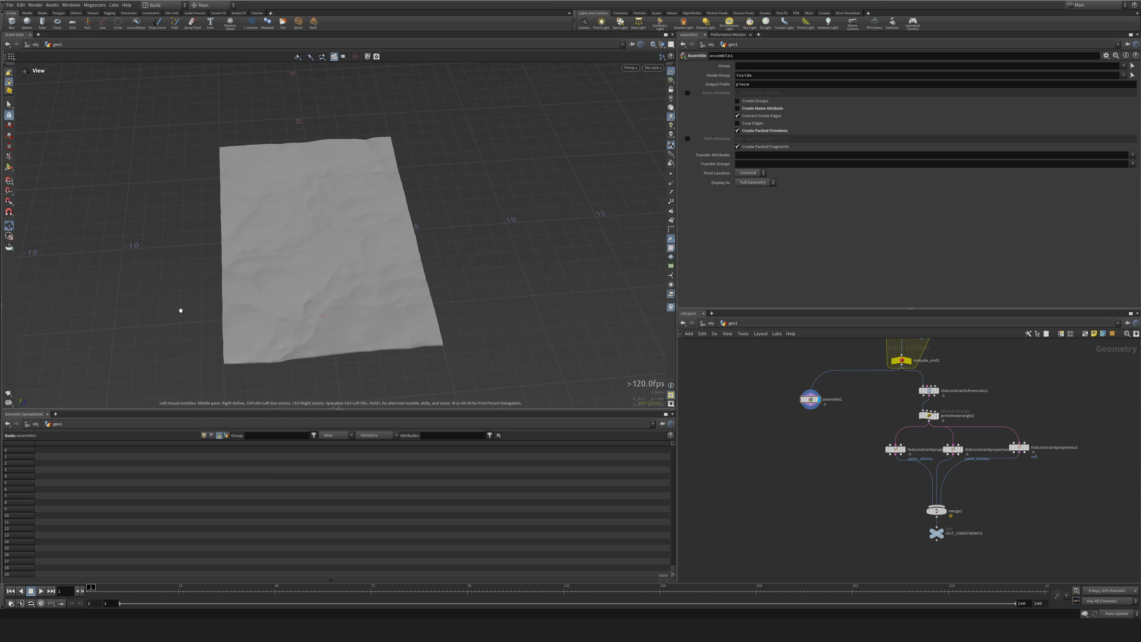
{"action": "left_click_drag", "start_coordinate": [181, 310], "coordinate": [525, 362]}
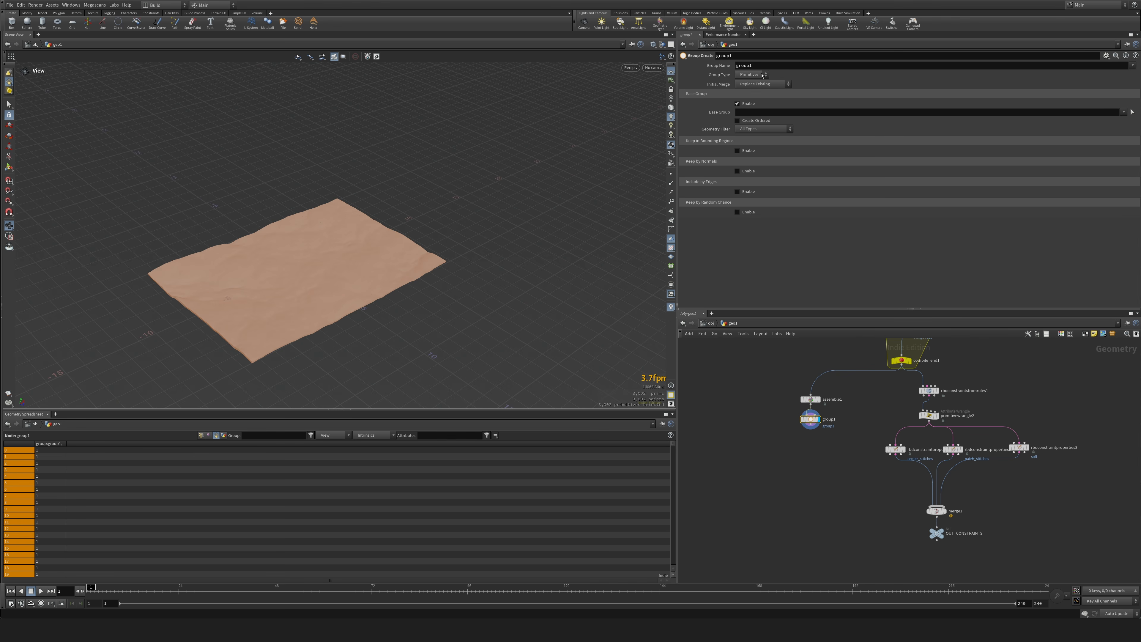
Set the group's type to Points and name it stay_inactive.
{"action": "left_click", "coordinate": [763, 75]}
{"action": "left_click", "coordinate": [751, 84]}
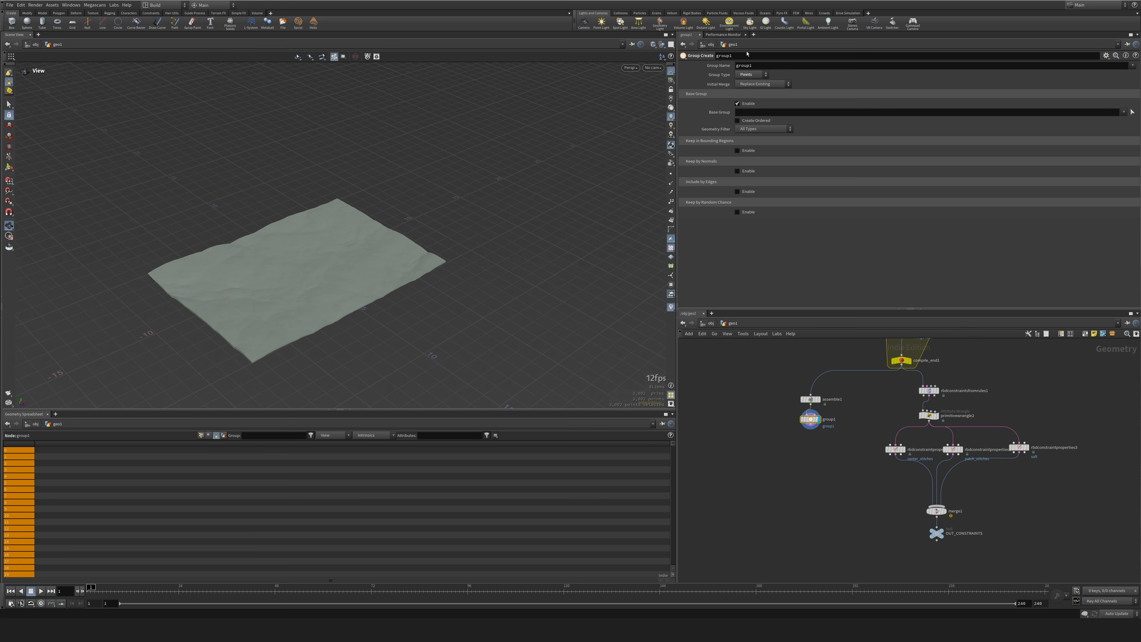
{"action": "double_click", "coordinate": [755, 65]}
{"action": "type", "text": "stay_inactive"}
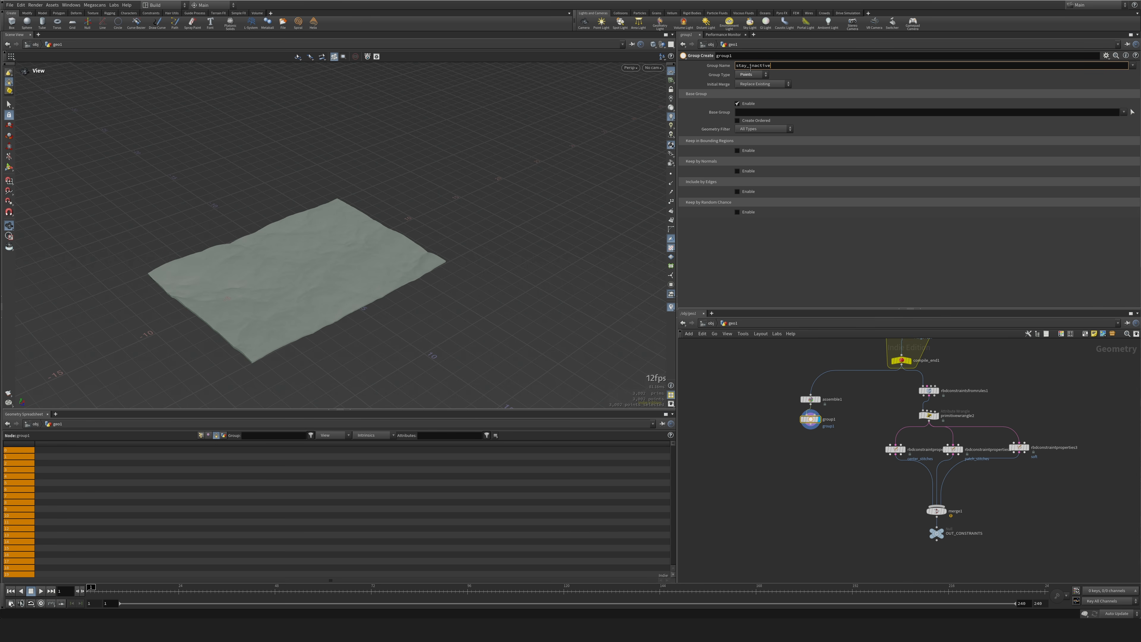
{"action": "key", "text": "Return"}
Disable Base Group, enable Keep in Bounding Regions, and fit a bounding box about 10.9 units long along one terrain edge.
{"action": "left_click", "coordinate": [737, 103]}
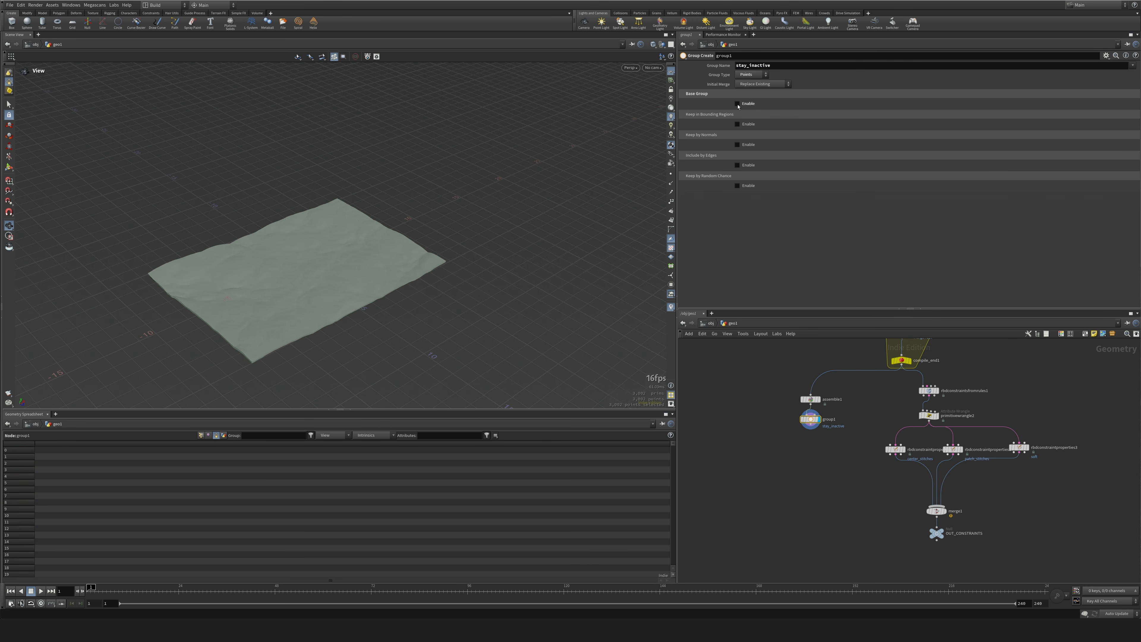
{"action": "left_click", "coordinate": [738, 124]}
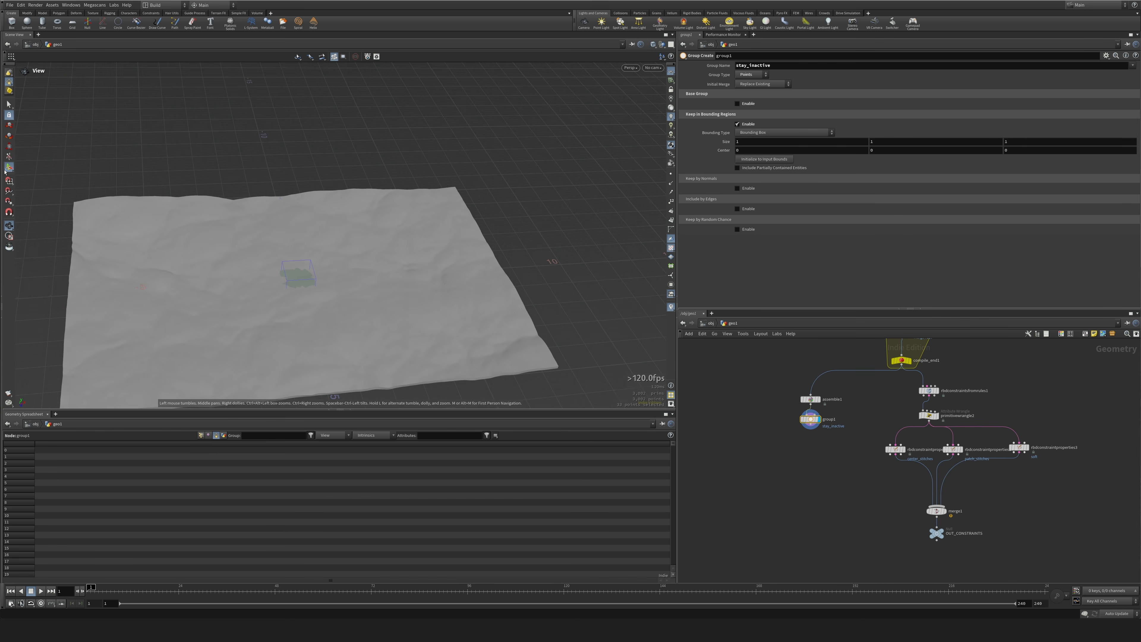
{"action": "key", "text": "Return"}
{"action": "left_click_drag", "start_coordinate": [315, 277], "coordinate": [85, 296]}
{"action": "left_click_drag", "start_coordinate": [491, 260], "coordinate": [576, 323], "text": "alt"}
Duplicate the group node below, set Initial Merge to Union with Existing, and move its bounding box to the opposite terrain edge.
{"action": "left_click_drag", "start_coordinate": [807, 422], "coordinate": [810, 455], "text": "alt"}
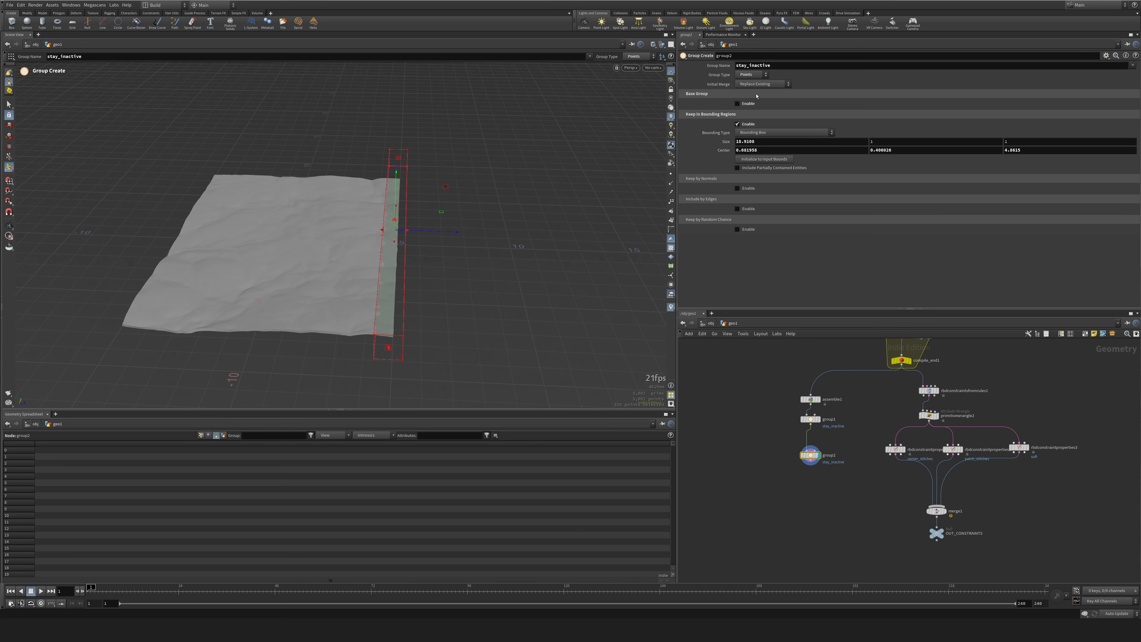
{"action": "left_click", "coordinate": [763, 83]}
{"action": "left_click", "coordinate": [759, 99]}
{"action": "left_click_drag", "start_coordinate": [448, 233], "coordinate": [297, 243]}
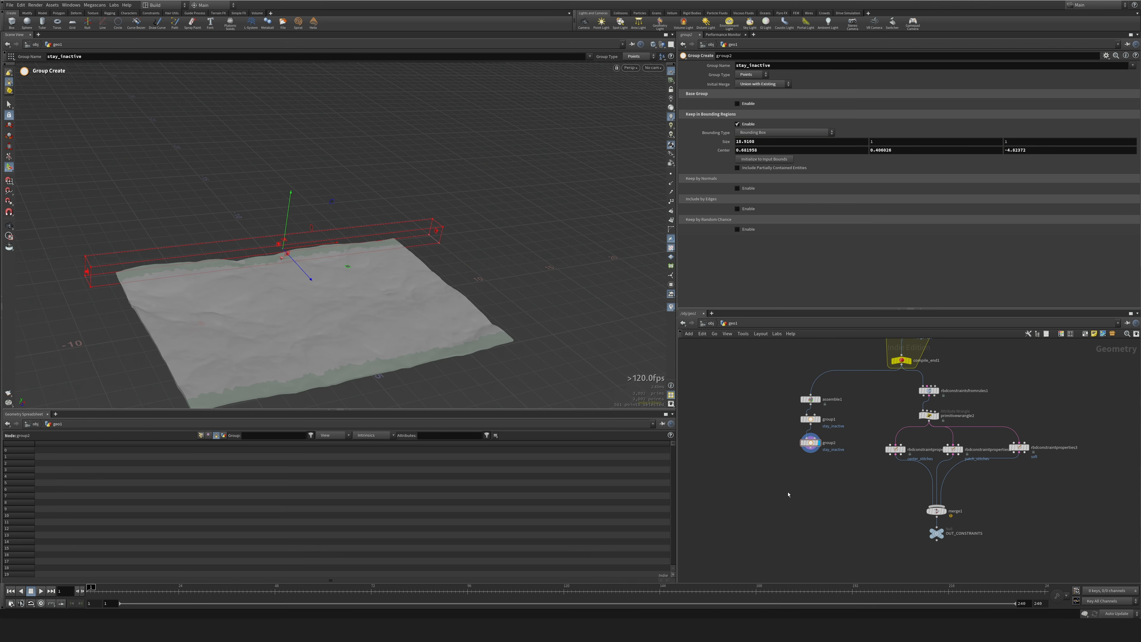
Add an Attribute Wrangle node below the second stay_inactive group node.
{"action": "key", "text": "Tab"}
{"action": "type", "text": "wran"}
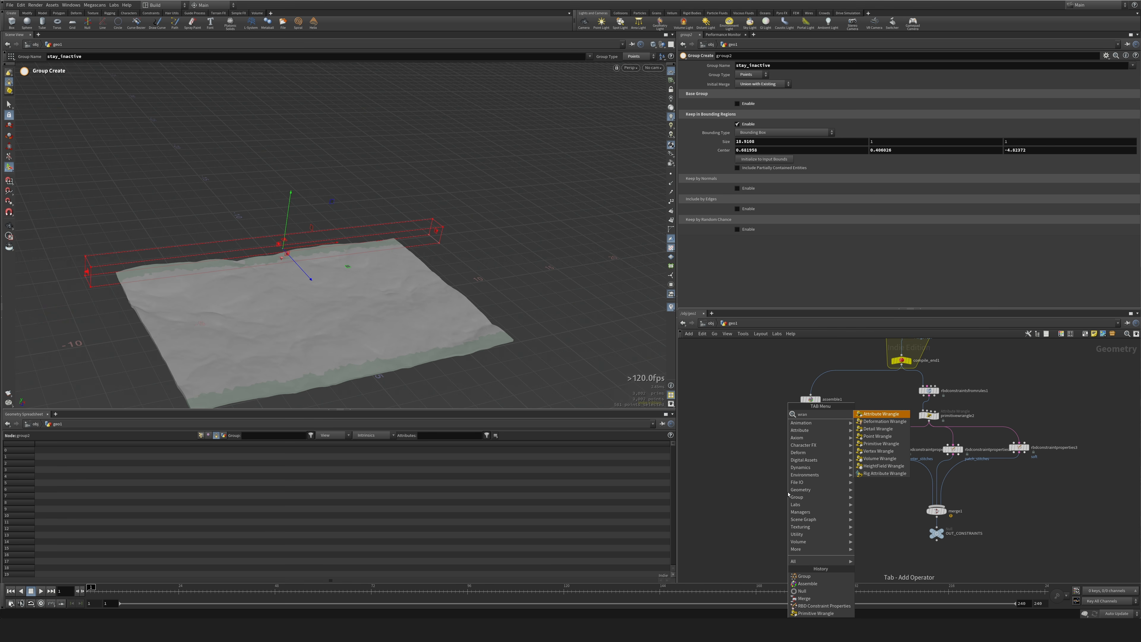
{"action": "key", "text": "Return"}
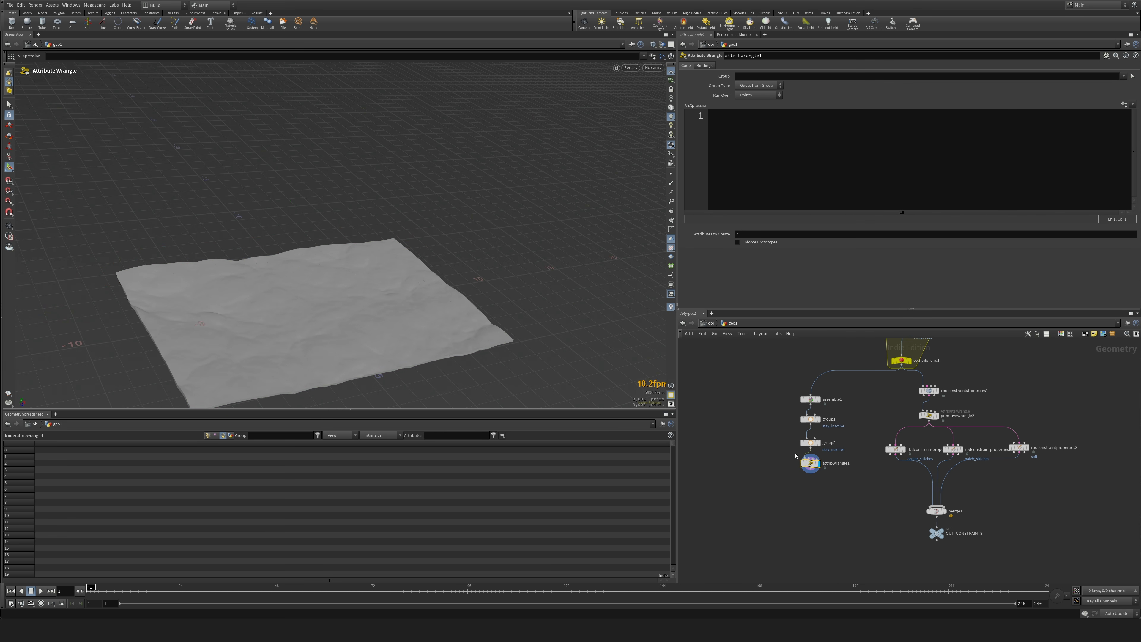
{"action": "left_click", "coordinate": [802, 113]}
{"action": "type", "text": "if()"}
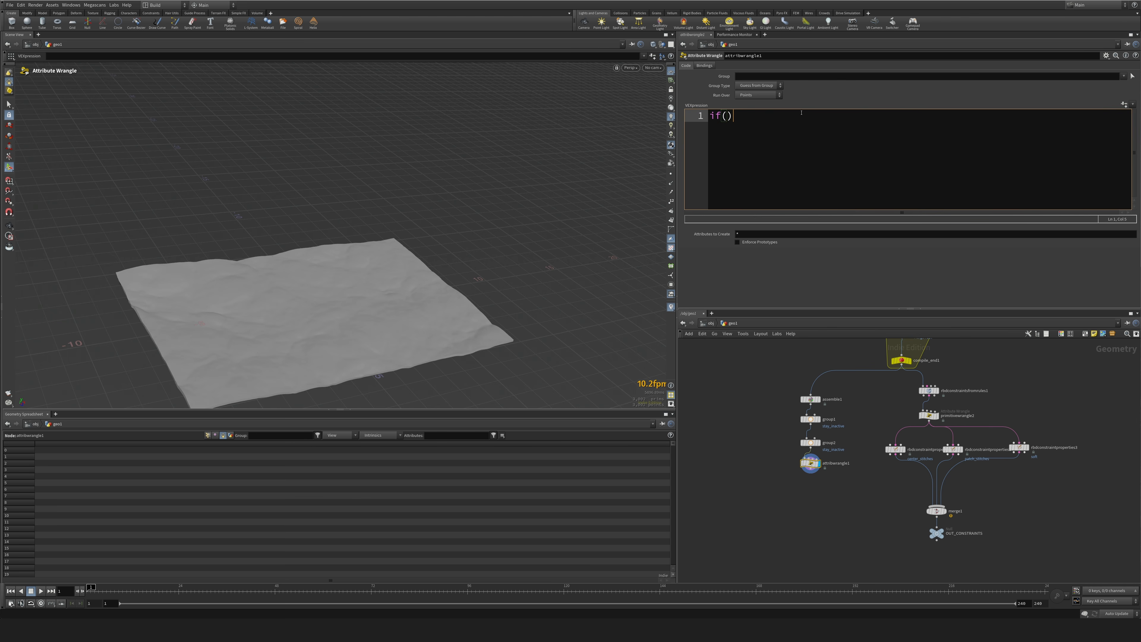
{"action": "key", "text": "Left"}
{"action": "type", "text": "@group_stay_inactive"}
{"action": "key", "text": "Return"}
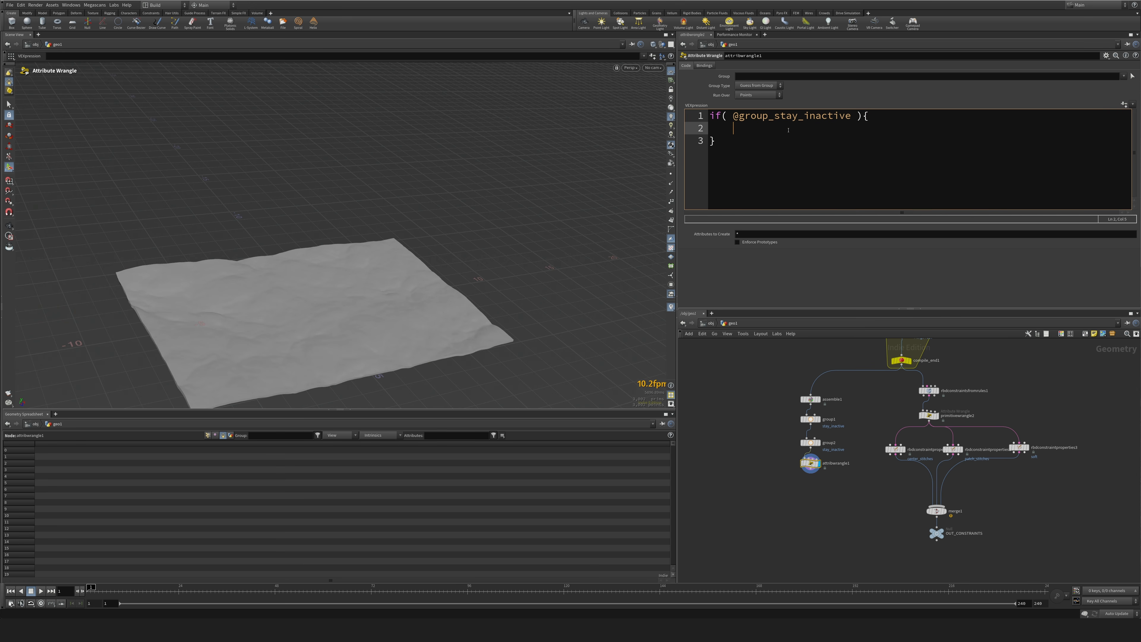
Assign i@active = 0; inside the if block and add an else block with i@active = 1;.
{"action": "type", "text": "i@active = 0;"}
{"action": "key", "text": "Down"}
{"action": "type", "text": "else"}
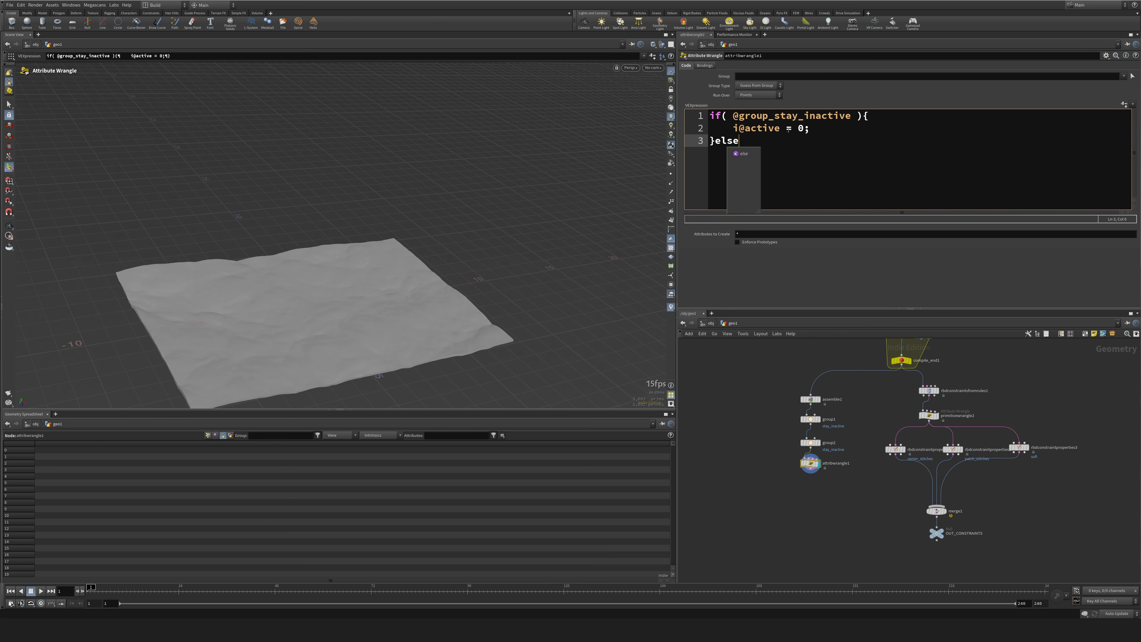
{"action": "type", "text": "{}"}
{"action": "key", "text": "Return"}
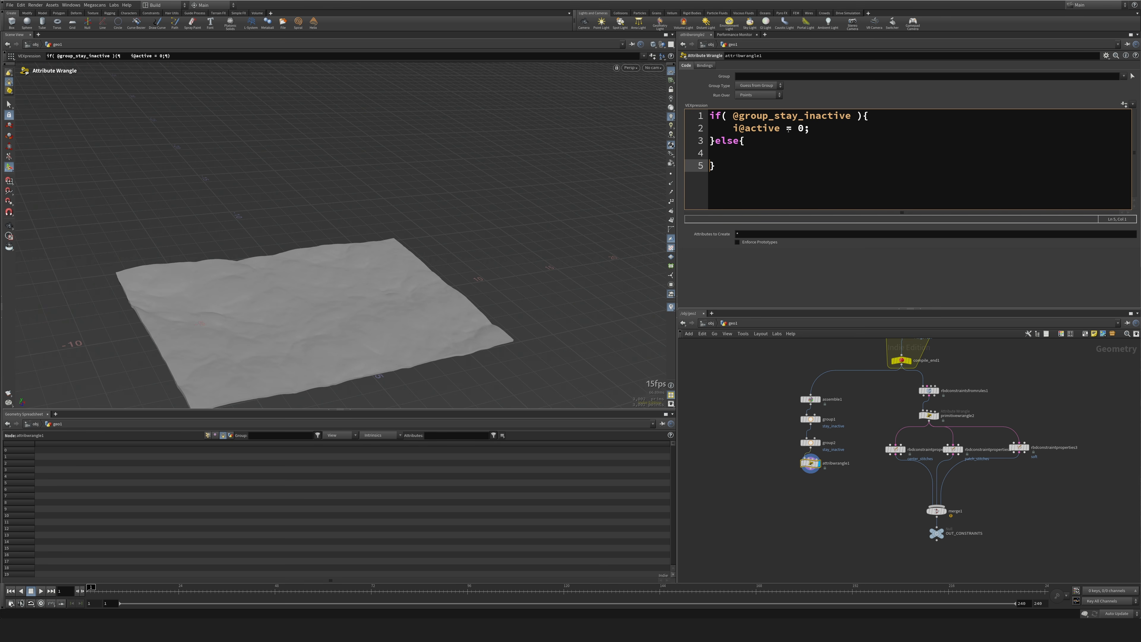
{"action": "type", "text": "i@active = 1;"}
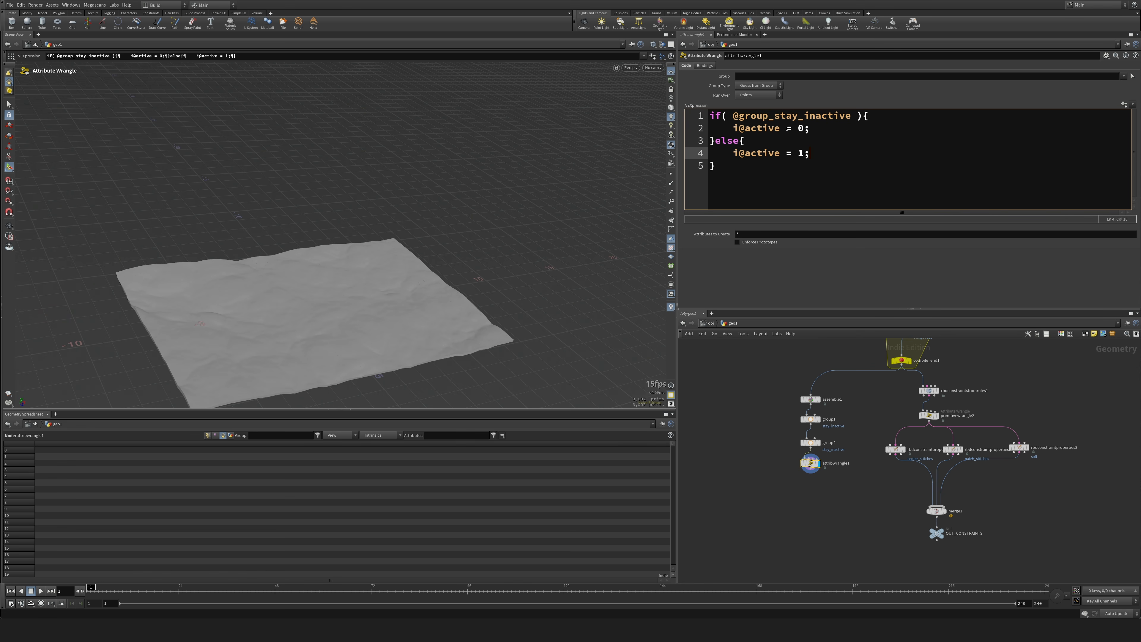
{"action": "left_click_drag", "start_coordinate": [811, 129], "coordinate": [715, 131]}
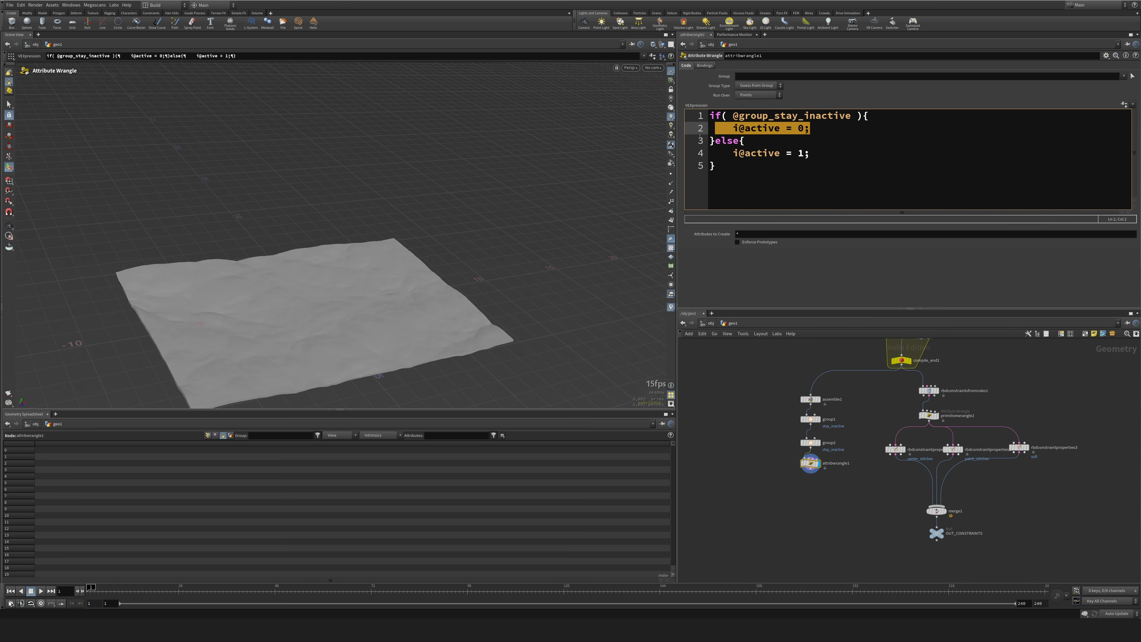
Add a DOP Network node in the free space below the packed-pieces and constraint branches.
{"action": "left_click_drag", "start_coordinate": [827, 153], "coordinate": [728, 154]}
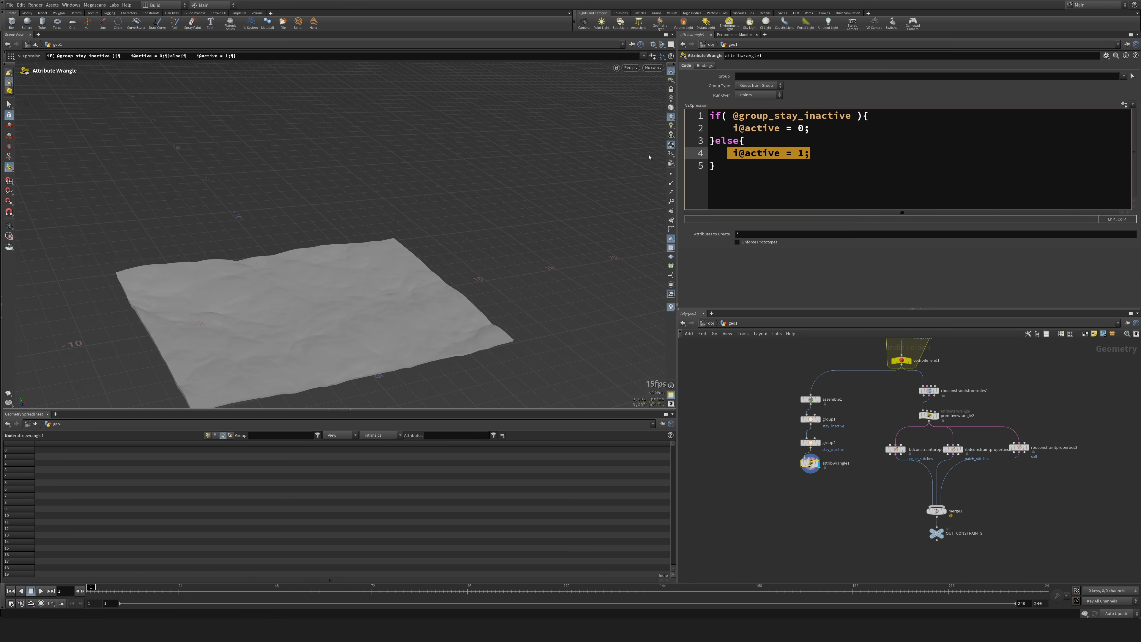
{"action": "left_click_drag", "start_coordinate": [661, 166], "coordinate": [780, 469], "text": "alt"}
{"action": "middle_click_drag", "start_coordinate": [781, 495], "coordinate": [725, 418]}
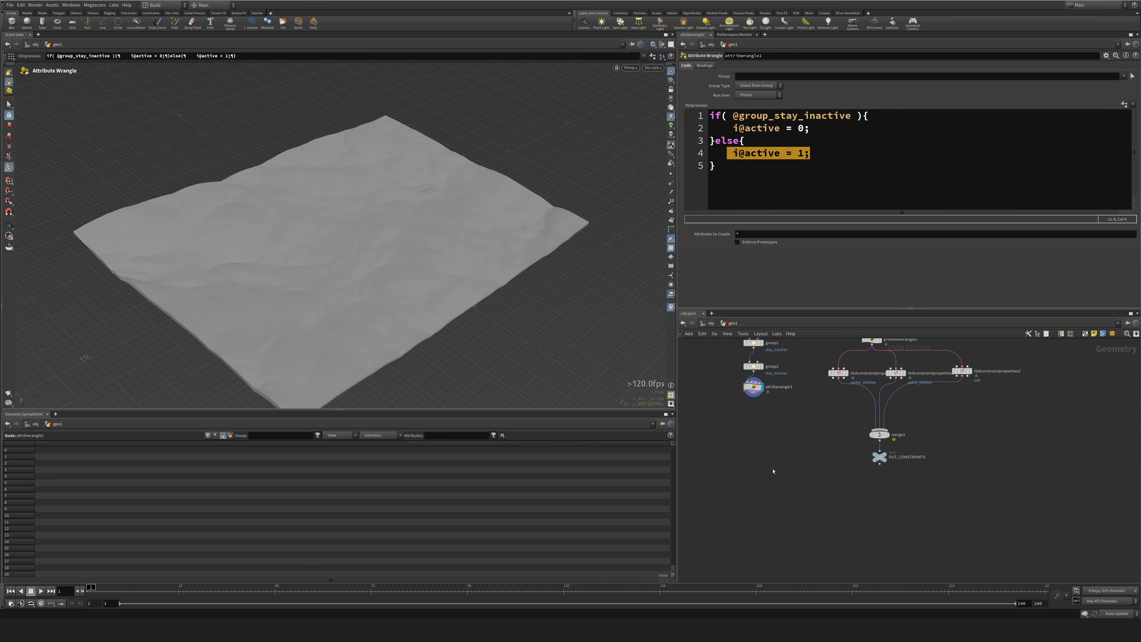
{"action": "key", "text": "Tab"}
{"action": "type", "text": "null"}
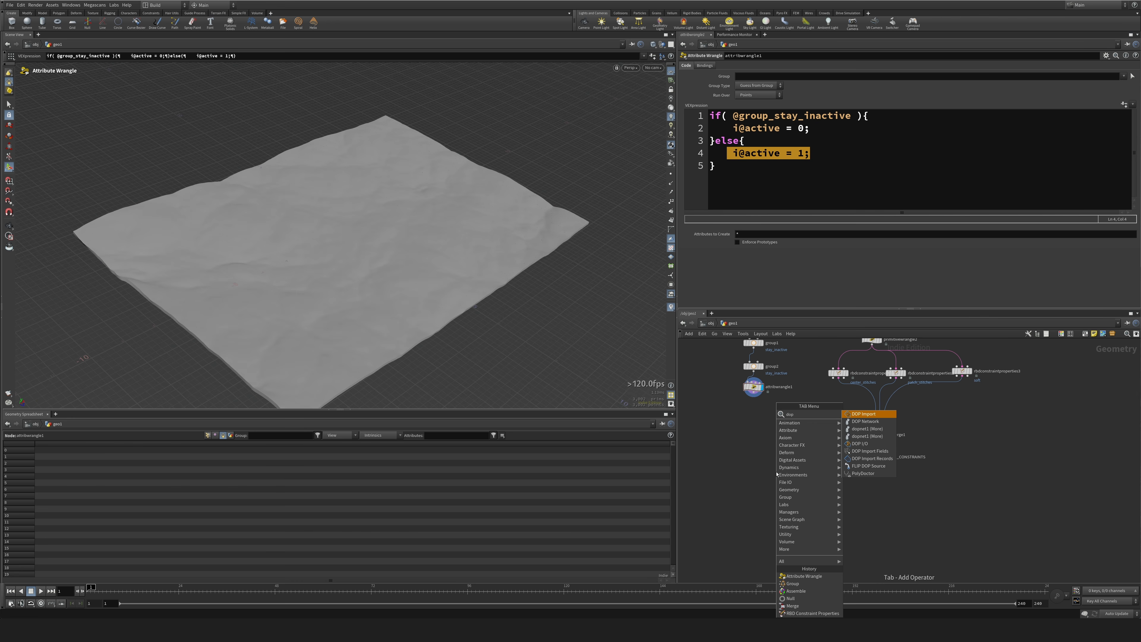
{"action": "key", "text": "Return"}
{"action": "left_click", "coordinate": [802, 494]}
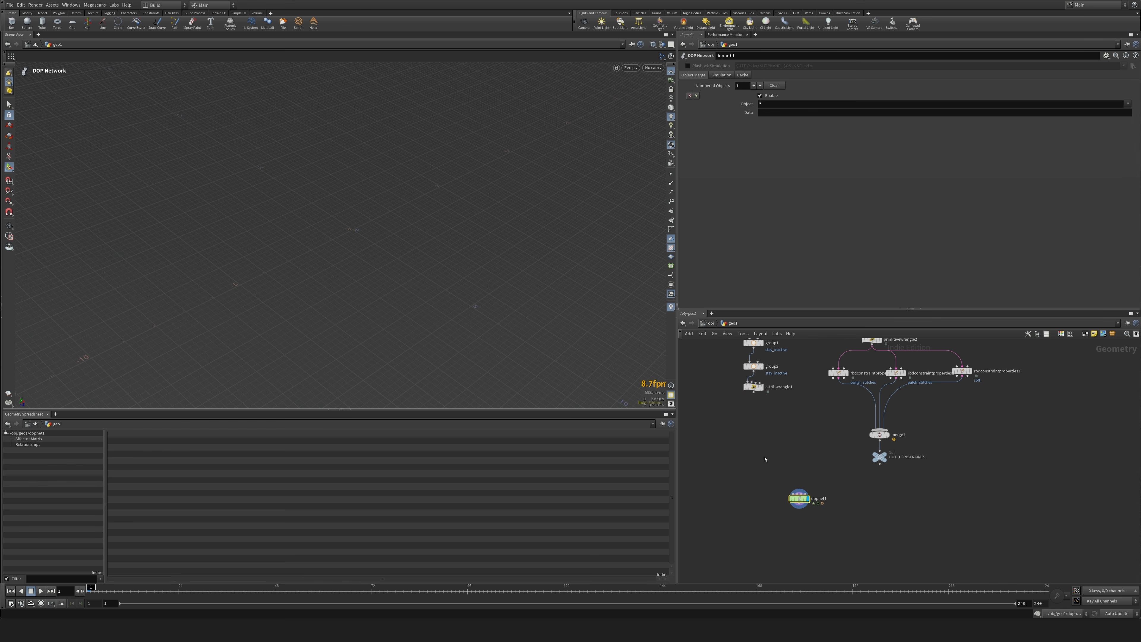
Duplicate the OUT_CONSTRAINTS null, wire the copy below the attribute wrangle and rename it OUT_PACKED.
{"action": "left_click_drag", "start_coordinate": [879, 456], "coordinate": [752, 421], "text": "alt"}
{"action": "type", "text": "OUT_PACKED"}
{"action": "key", "text": "Return"}
{"action": "key", "text": "Caps_Lock"}
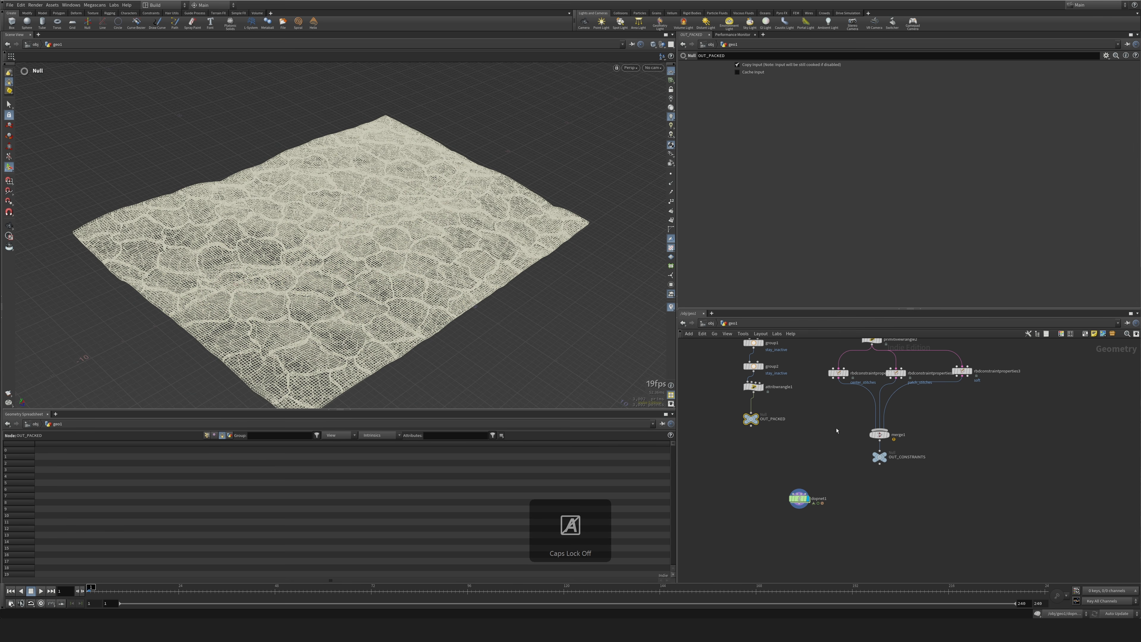
Enter the DOP network and add an RBD Packed Object node above the output.
{"action": "scroll", "coordinate": [777, 454], "scroll_direction": "up", "scroll_amount": 5}
{"action": "double_click", "coordinate": [777, 455]}
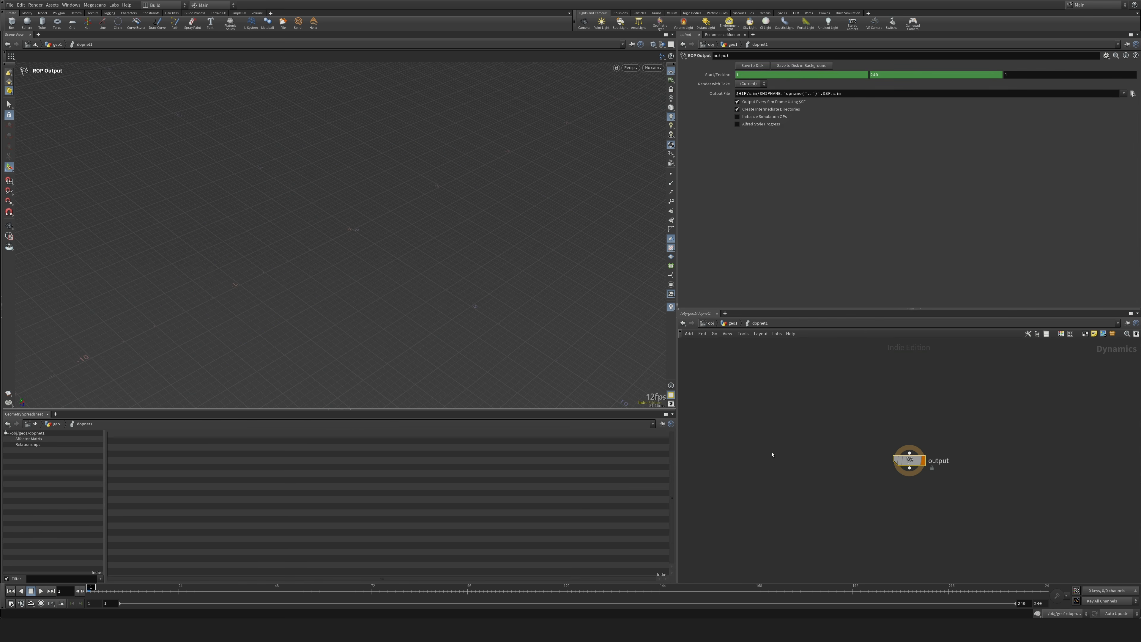
{"action": "middle_click_drag", "start_coordinate": [845, 411], "coordinate": [764, 518]}
{"action": "left_click_drag", "start_coordinate": [829, 395], "coordinate": [833, 380]}
{"action": "key", "text": "Tab"}
{"action": "type", "text": "packe"}
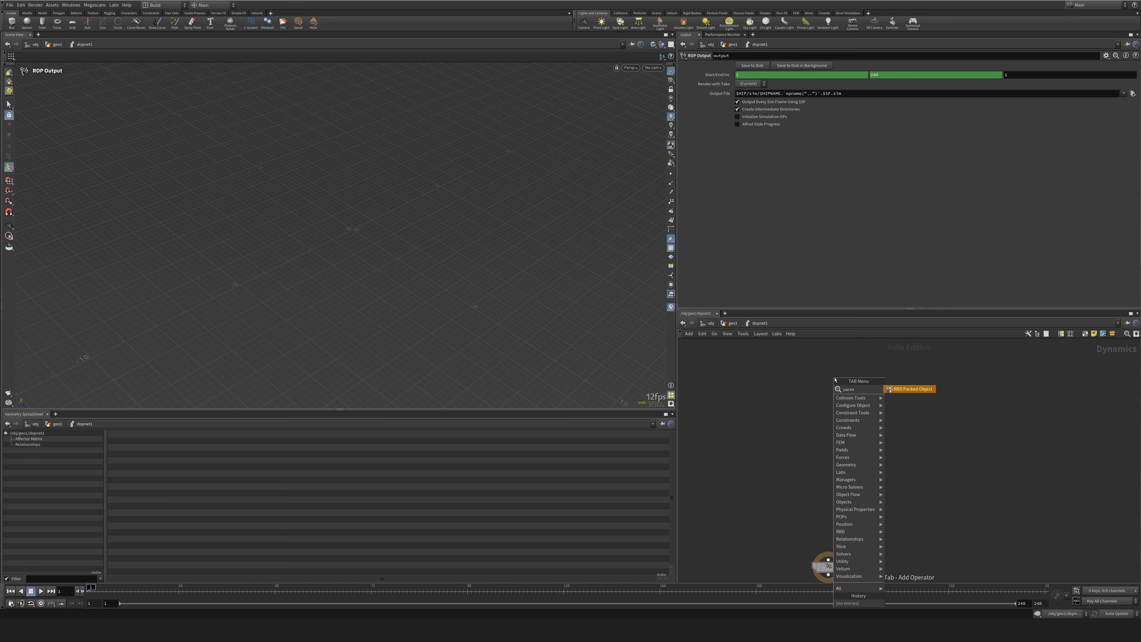
{"action": "key", "text": "Return"}
{"action": "left_click", "coordinate": [835, 380]}
Add a Rigid Body Solver and a Constraint Network in a chain below the RBD packed object.
{"action": "key", "text": "Tab"}
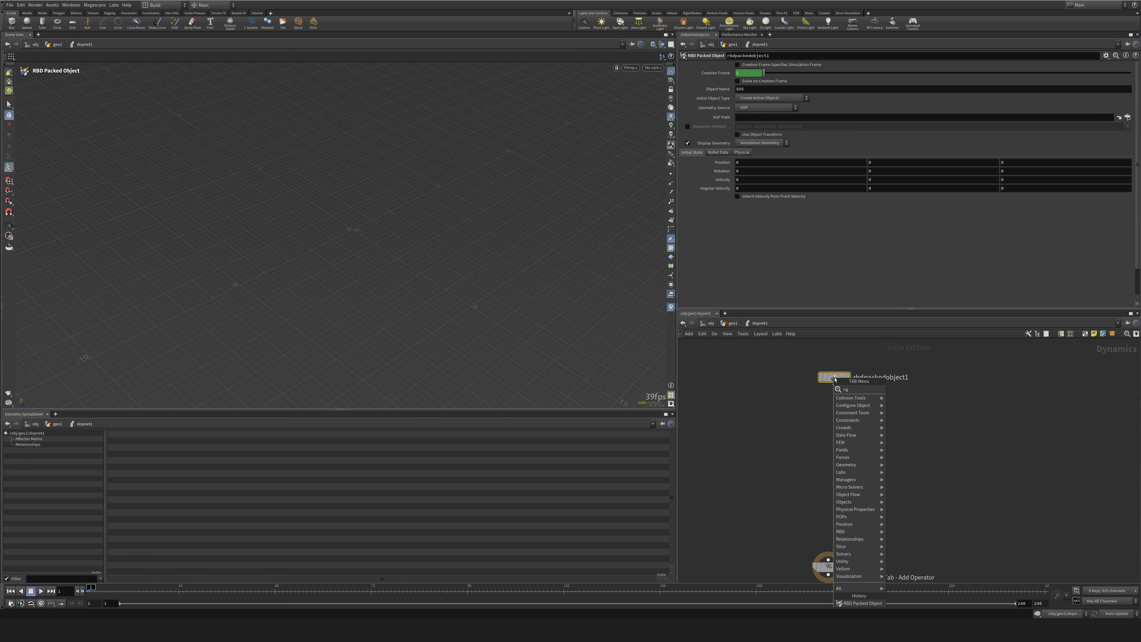
{"action": "type", "text": "rigid"}
{"action": "key", "text": "Return"}
{"action": "left_click", "coordinate": [835, 379]}
{"action": "key", "text": "Tab"}
{"action": "type", "text": "constraint"}
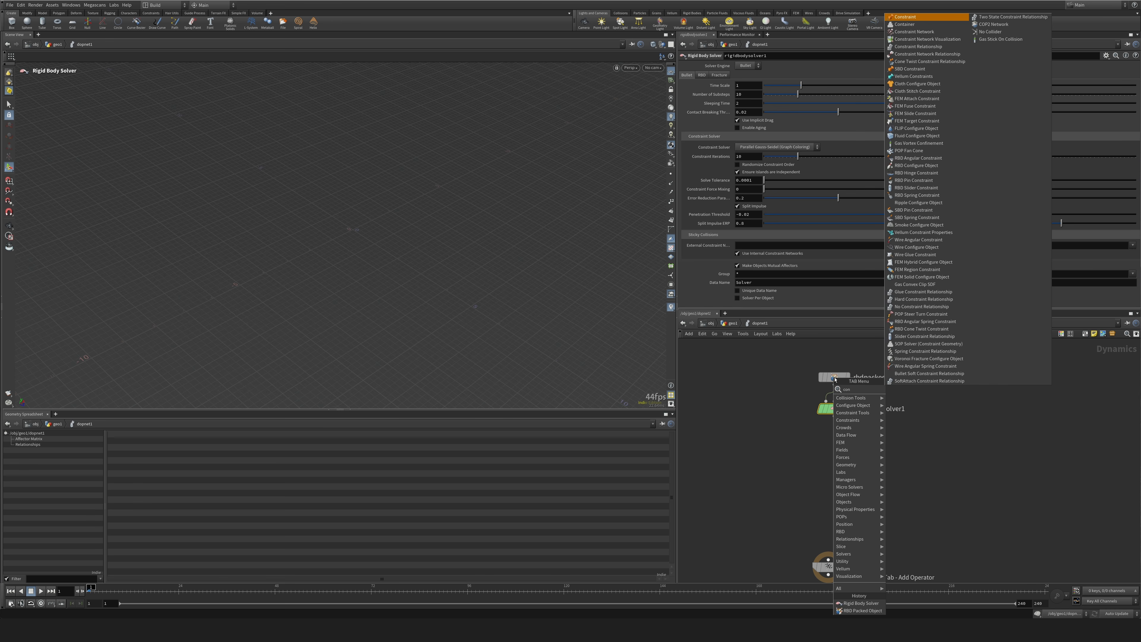
{"action": "key", "text": "Return"}
{"action": "left_click", "coordinate": [835, 380]}
Add a Merge below the constraint network and wire a new Static Object into it ahead of the constraint network.
{"action": "key", "text": "Tab"}
{"action": "type", "text": "me"}
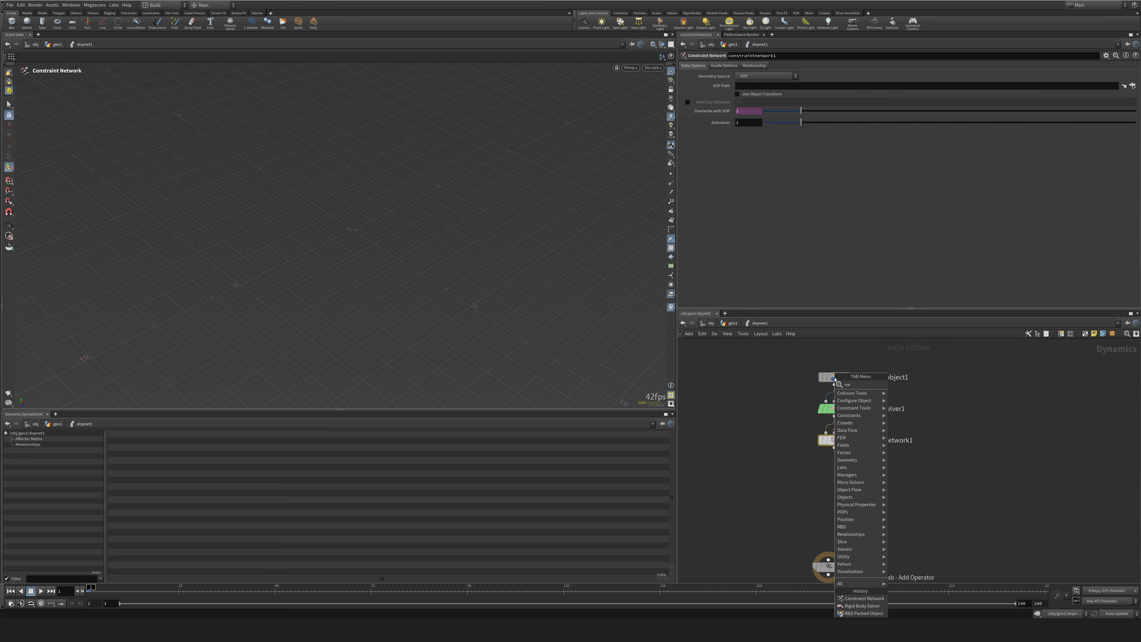
{"action": "type", "text": "rge"}
{"action": "key", "text": "Return"}
{"action": "left_click", "coordinate": [835, 380]}
{"action": "key", "text": "Tab"}
{"action": "type", "text": "sta"}
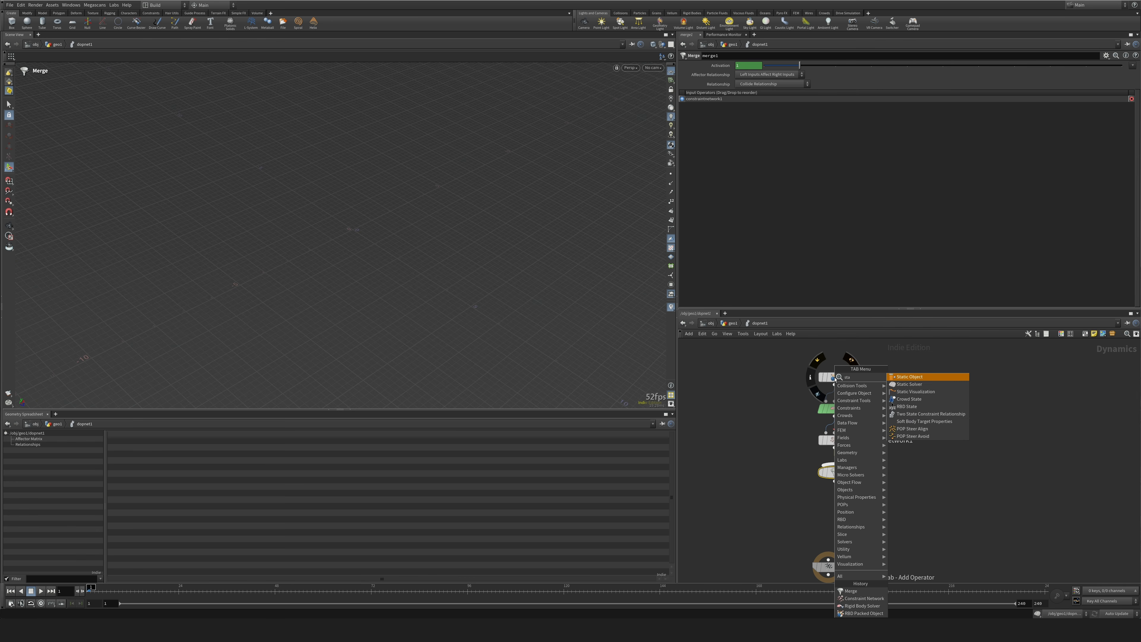
{"action": "key", "text": "Return"}
{"action": "left_click", "coordinate": [772, 451]}
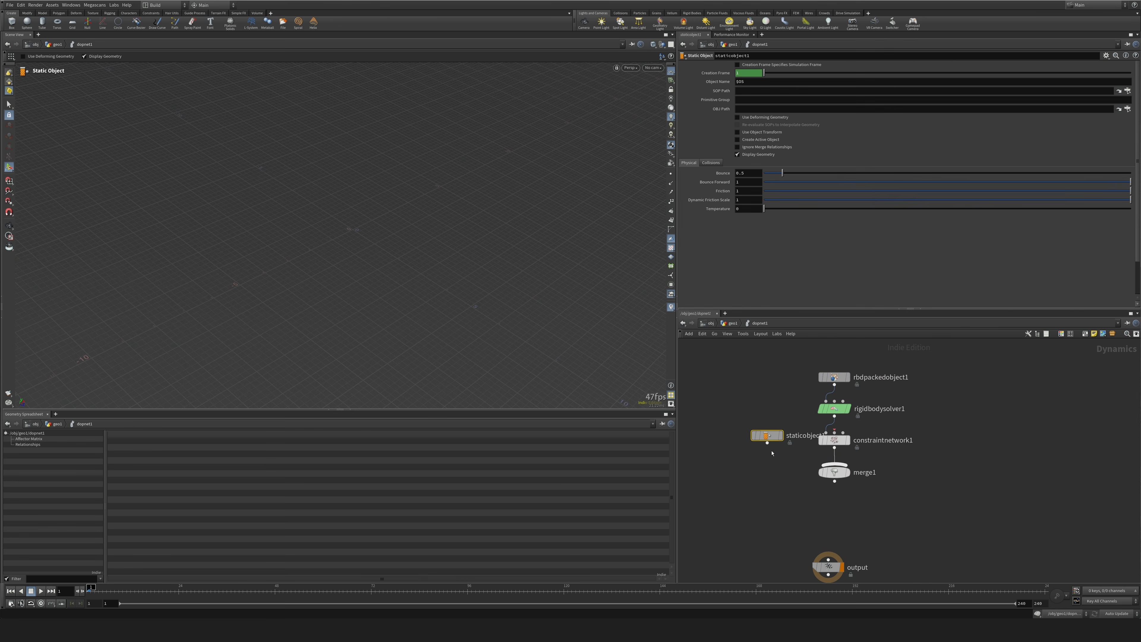
{"action": "left_click_drag", "start_coordinate": [768, 443], "coordinate": [831, 495]}
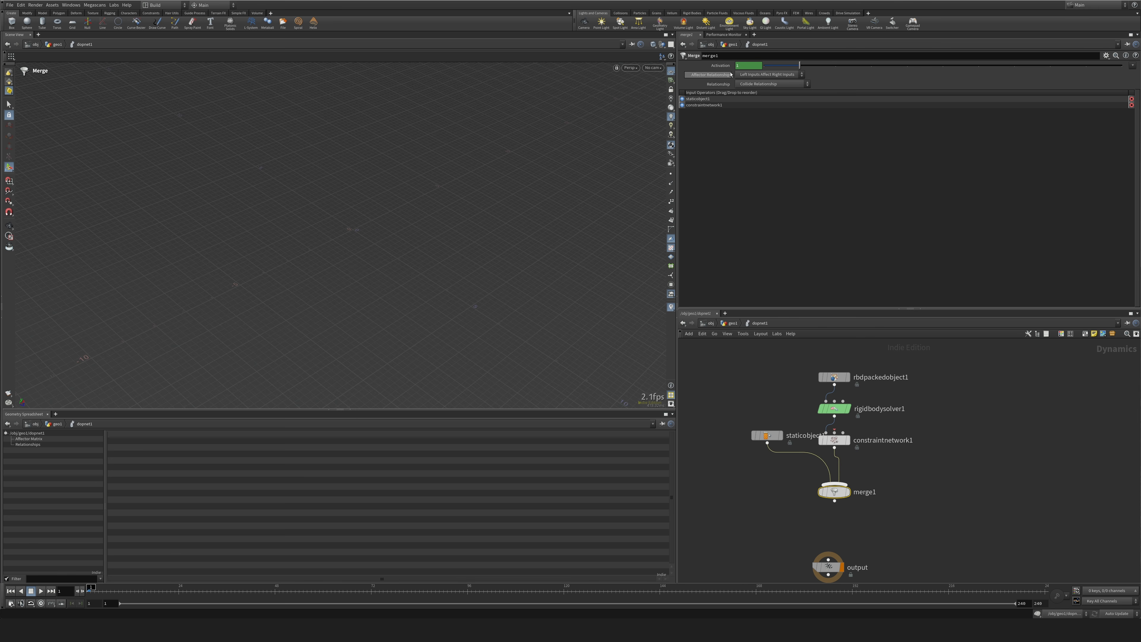
Set the merge's Affector Relationship to Mutual and connect the merge to the output node.
{"action": "left_click", "coordinate": [769, 74]}
{"action": "left_click", "coordinate": [760, 93]}
{"action": "middle_click_drag", "start_coordinate": [926, 463], "coordinate": [909, 393]}
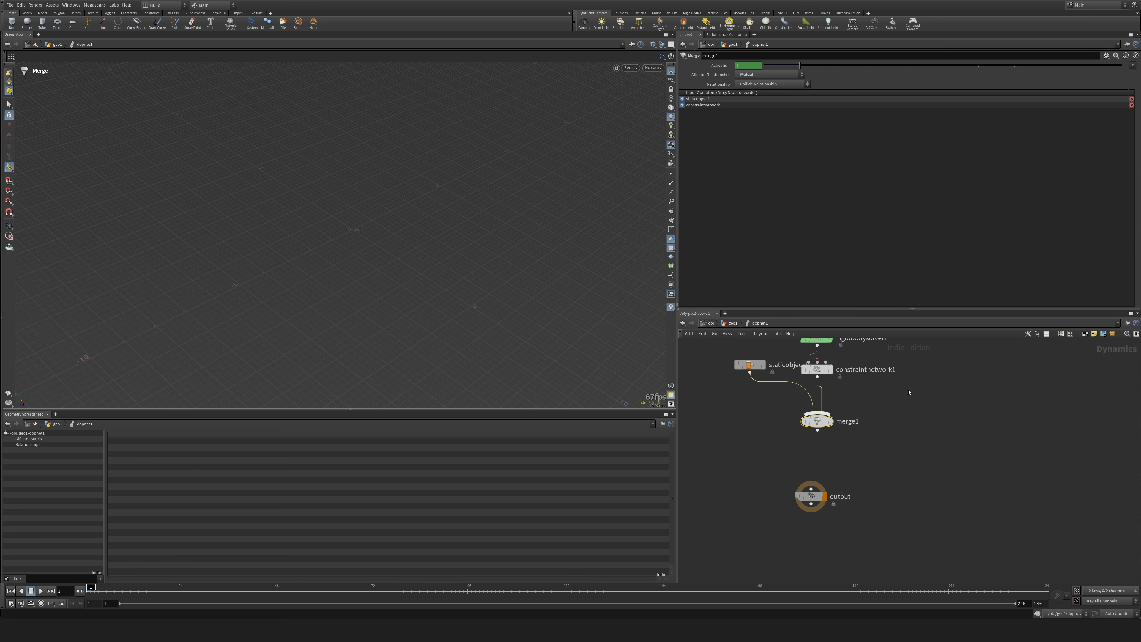
{"action": "left_click_drag", "start_coordinate": [817, 421], "coordinate": [811, 488]}
{"action": "middle_click_drag", "start_coordinate": [910, 395], "coordinate": [875, 527]}
Set the RBD packed object's SOP Path to /obj/geo1/OUT_PACKED.
{"action": "left_click_drag", "start_coordinate": [784, 439], "coordinate": [753, 383]}
{"action": "left_click_drag", "start_coordinate": [700, 359], "coordinate": [798, 401]}
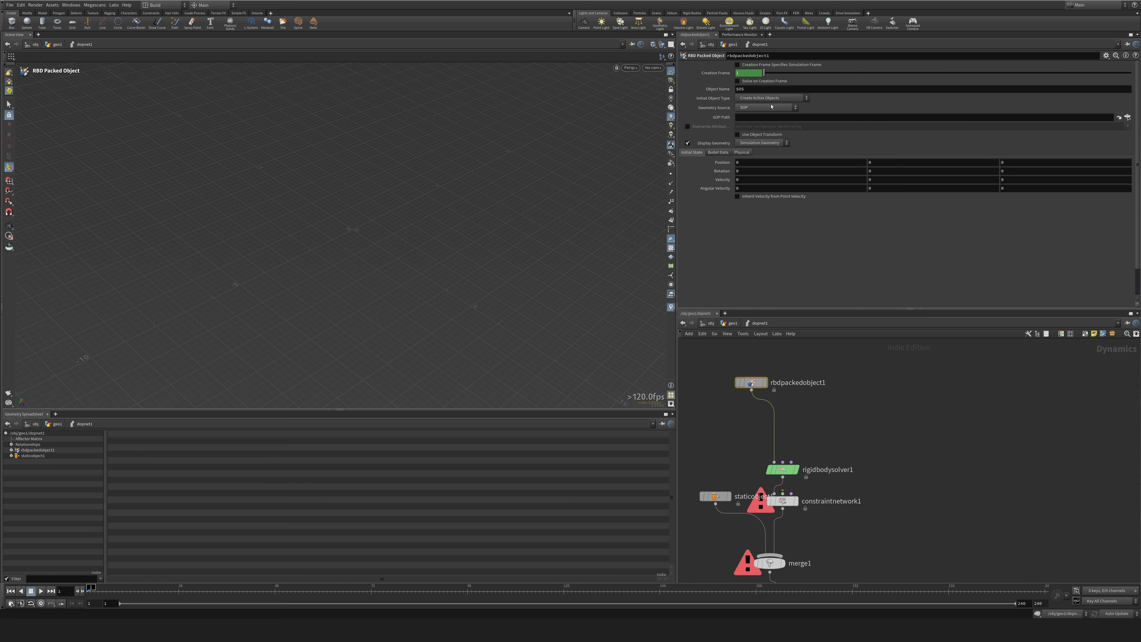
{"action": "left_click", "coordinate": [1128, 118]}
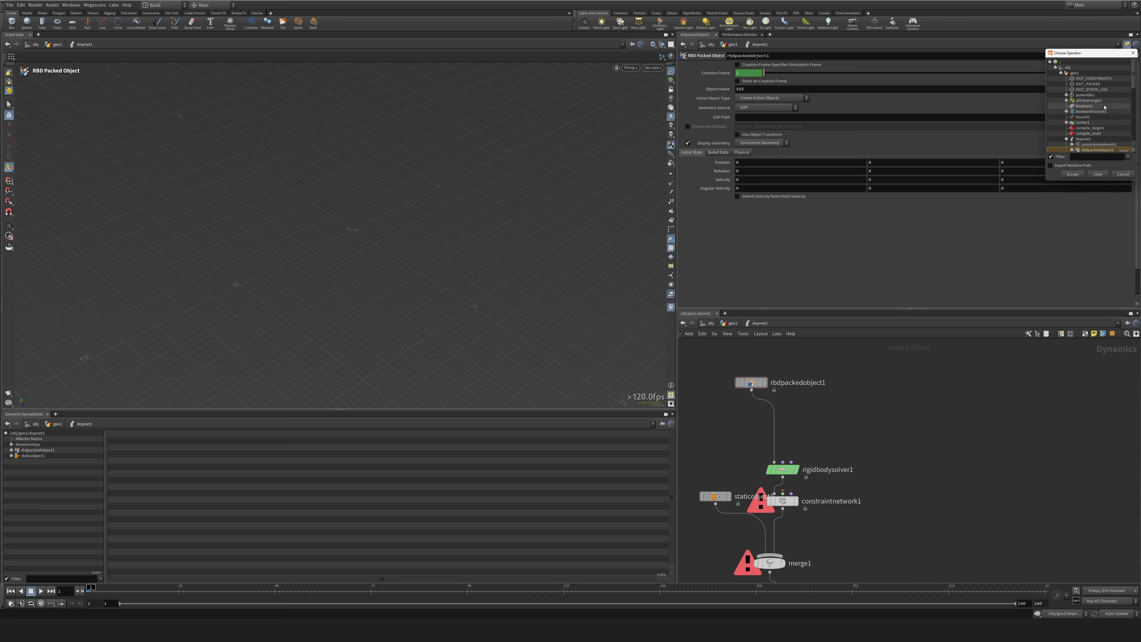
{"action": "double_click", "coordinate": [1097, 85]}
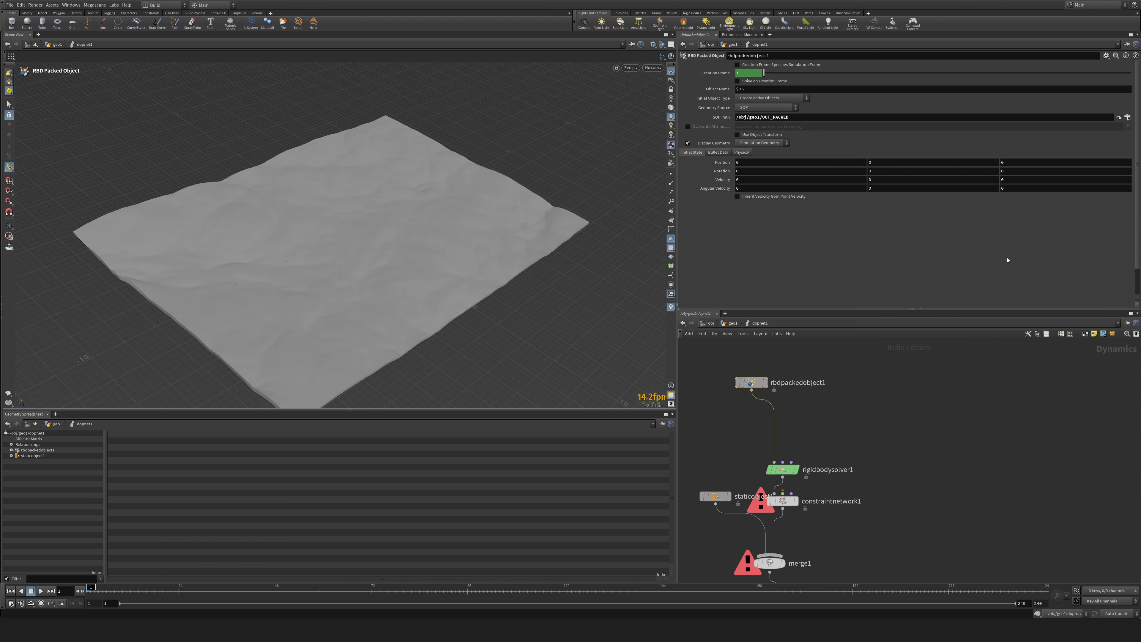
Add a second Merge node beside the solver chain and connect it to the constraint network's second input.
{"action": "middle_click_drag", "start_coordinate": [954, 449], "coordinate": [945, 384]}
{"action": "left_click_drag", "start_coordinate": [777, 404], "coordinate": [764, 375]}
{"action": "middle_click_drag", "start_coordinate": [787, 424], "coordinate": [790, 396]}
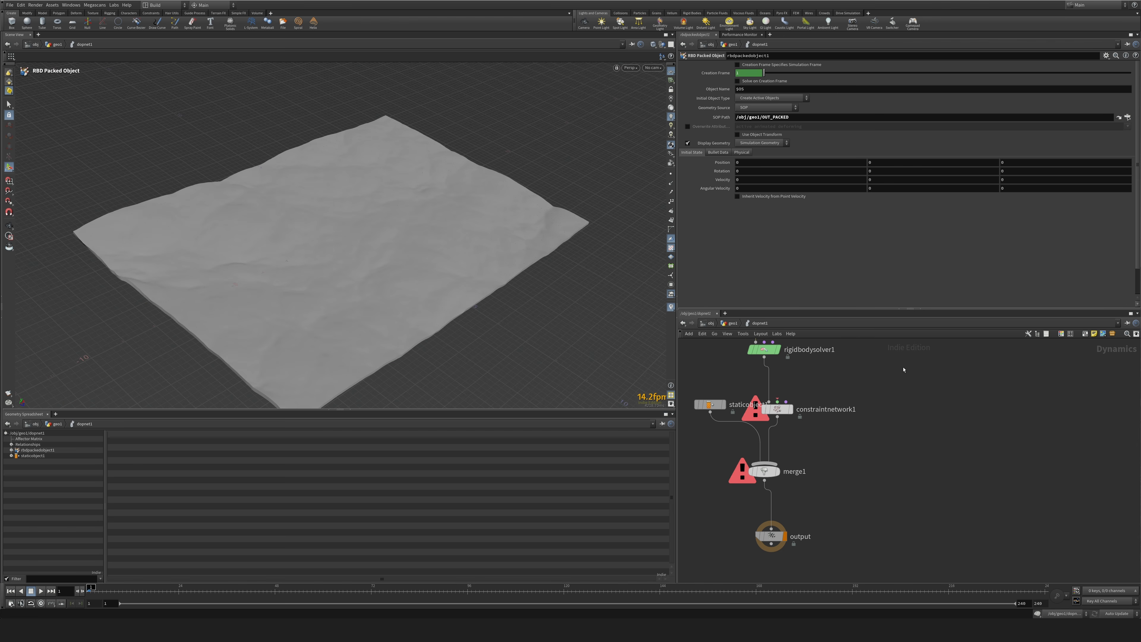
{"action": "key", "text": "Tab"}
{"action": "type", "text": "mer"}
{"action": "key", "text": "Return"}
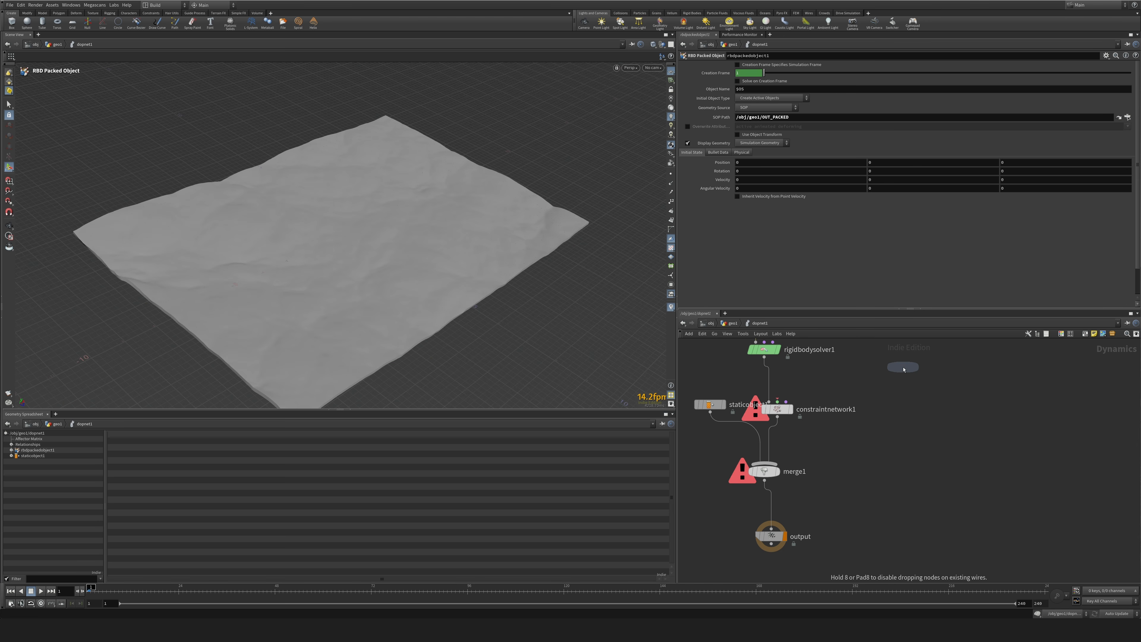
{"action": "left_click", "coordinate": [887, 355]}
{"action": "left_click", "coordinate": [777, 402]}
{"action": "left_click", "coordinate": [887, 363]}
{"action": "left_click_drag", "start_coordinate": [887, 362], "coordinate": [921, 389]}
{"action": "middle_click_drag", "start_coordinate": [873, 352], "coordinate": [864, 433]}
{"action": "scroll", "coordinate": [863, 431], "scroll_direction": "down", "scroll_amount": 1}
Add two Hard Constraint Relationship nodes side by side above the second merge.
{"action": "left_click", "coordinate": [895, 392]}
{"action": "key", "text": "Tab"}
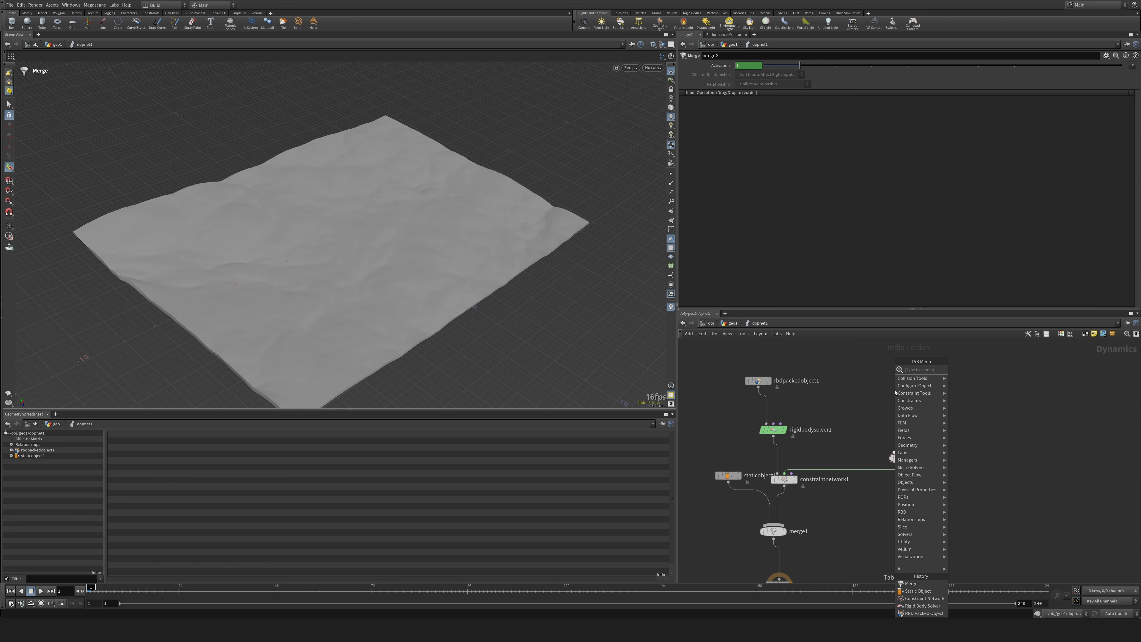
{"action": "mouse_move", "coordinate": [895, 393]}
{"action": "left_click", "coordinate": [966, 369]}
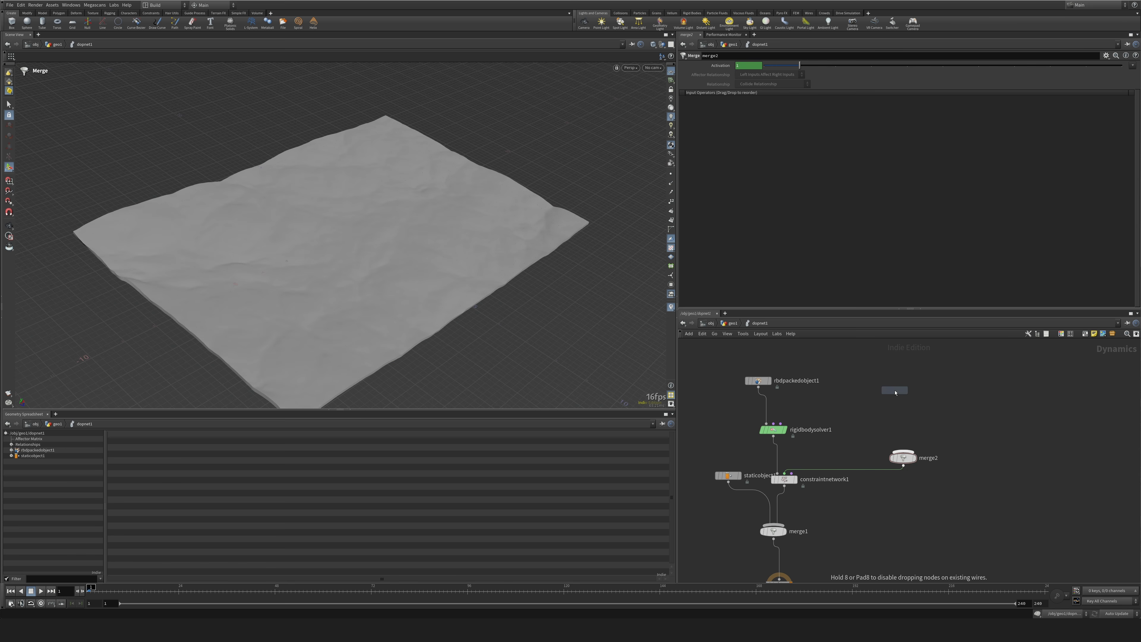
{"action": "left_click", "coordinate": [864, 403]}
{"action": "left_click_drag", "start_coordinate": [861, 406], "coordinate": [858, 402]}
{"action": "left_click_drag", "start_coordinate": [858, 401], "coordinate": [926, 403], "text": "alt"}
Add a Bullet Soft Constraint Relationship node and wire all three constraint relationships into the second merge.
{"action": "key", "text": "Tab"}
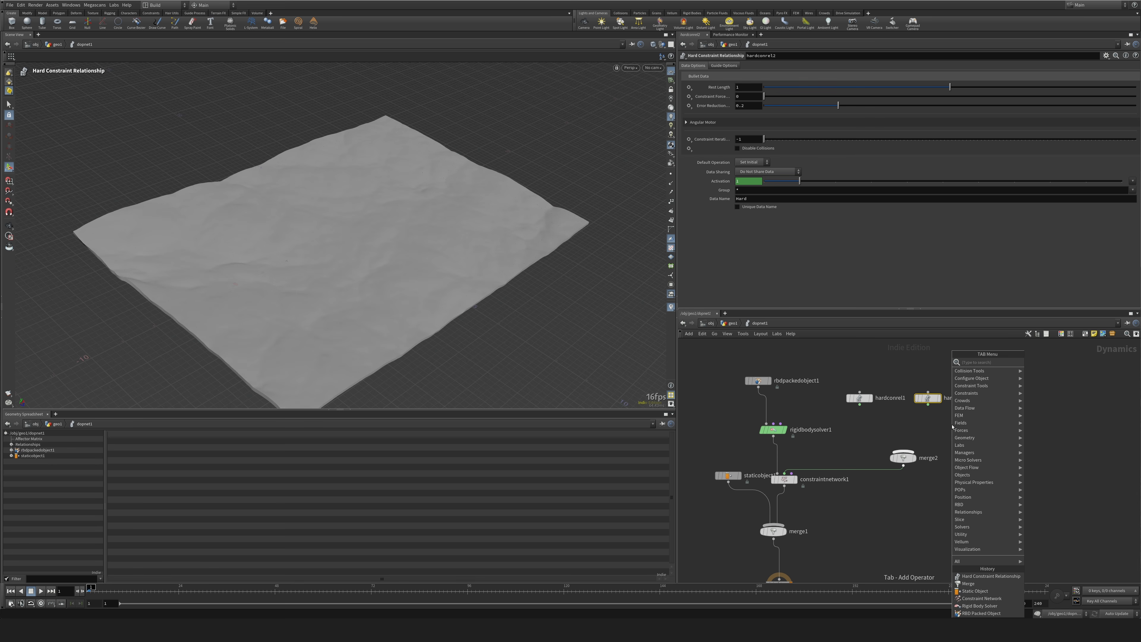
{"action": "type", "text": "soft c"}
{"action": "key", "text": "Return"}
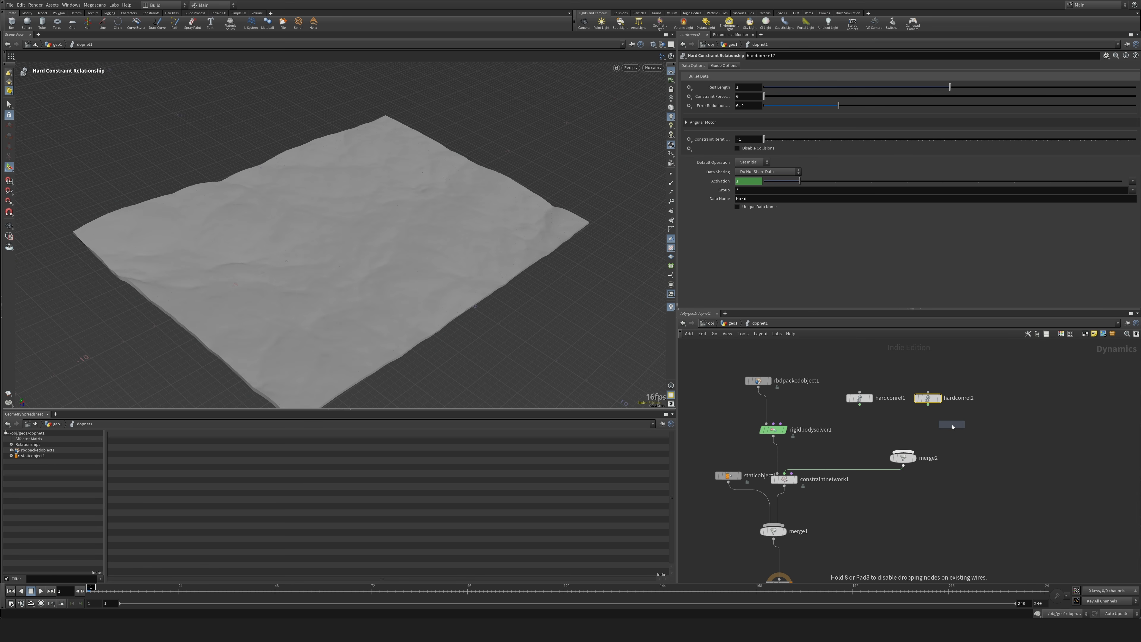
{"action": "left_click", "coordinate": [994, 413]}
{"action": "left_click_drag", "start_coordinate": [849, 375], "coordinate": [904, 452]}
Set the first hard constraint's Data Name to center_stitches and the second's to patch_stitches.
{"action": "left_click", "coordinate": [860, 398]}
{"action": "double_click", "coordinate": [770, 201]}
{"action": "type", "text": "ground_stitches"}
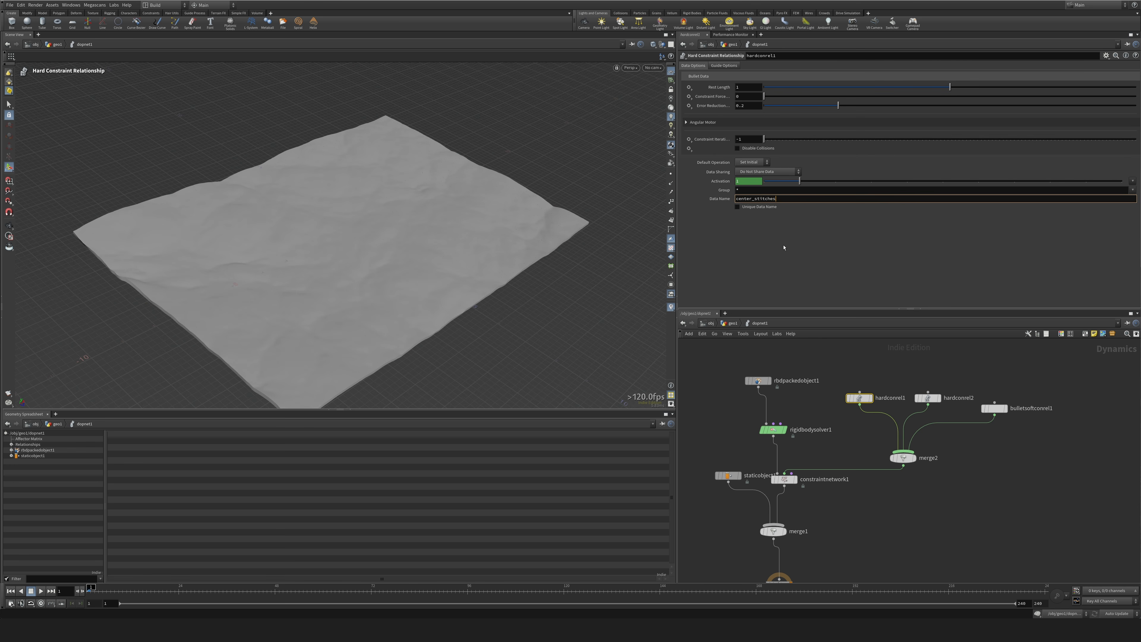
{"action": "left_click", "coordinate": [817, 412]}
{"action": "left_click", "coordinate": [928, 398]}
{"action": "double_click", "coordinate": [770, 200]}
{"action": "type", "text": "patch_stitches"}
{"action": "left_click", "coordinate": [986, 497]}
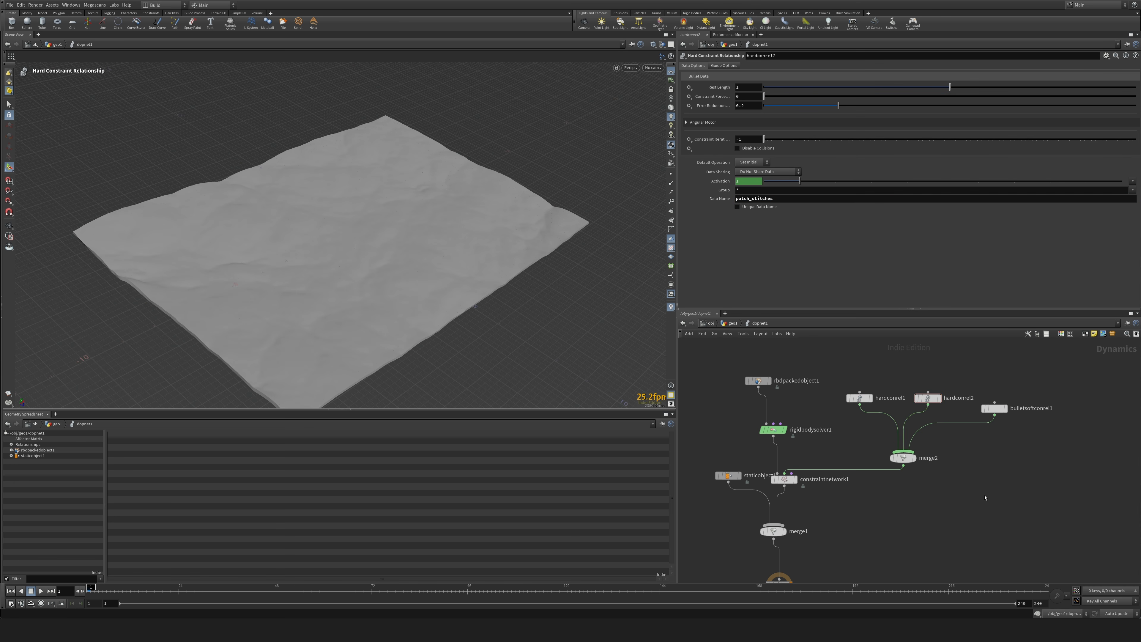
Set the constraint network's SOP Path to /obj/geo1/OUT_CONSTRAINTS.
{"action": "middle_click_drag", "start_coordinate": [976, 513], "coordinate": [1001, 444]}
{"action": "middle_click_drag", "start_coordinate": [916, 452], "coordinate": [917, 525]}
{"action": "left_click", "coordinate": [1020, 413]}
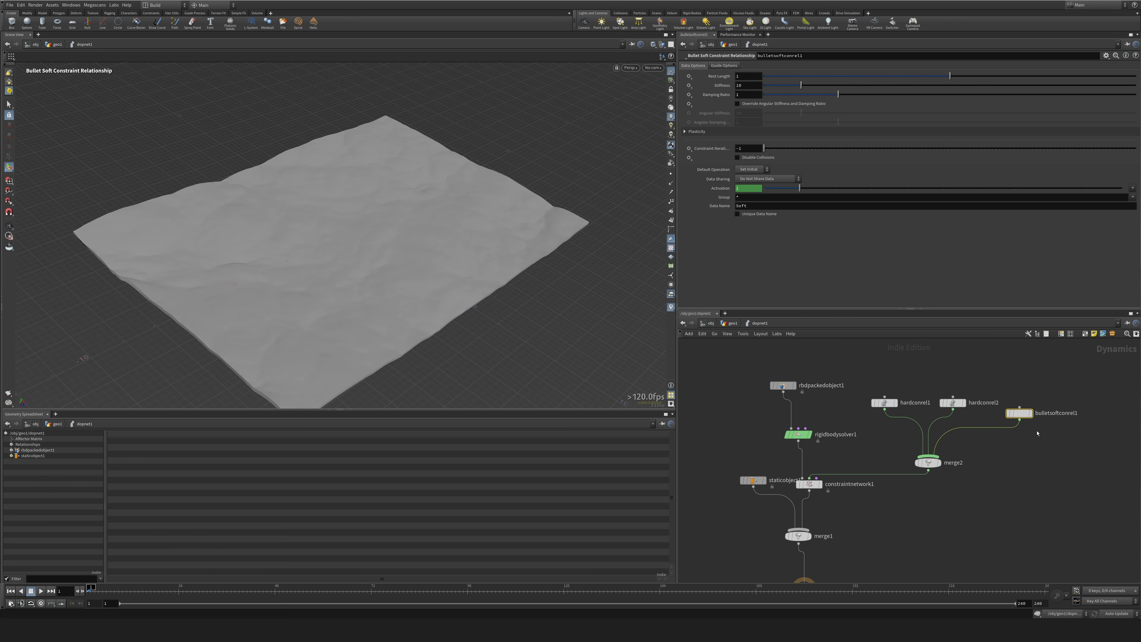
{"action": "middle_click_drag", "start_coordinate": [796, 382], "coordinate": [798, 410]}
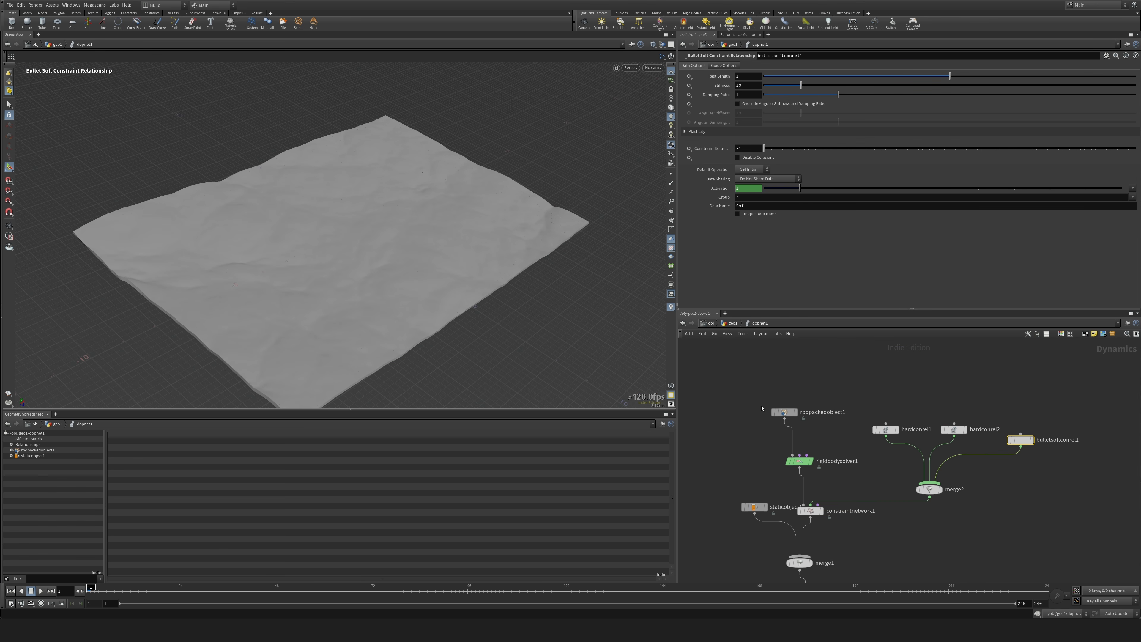
{"action": "left_click", "coordinate": [810, 511]}
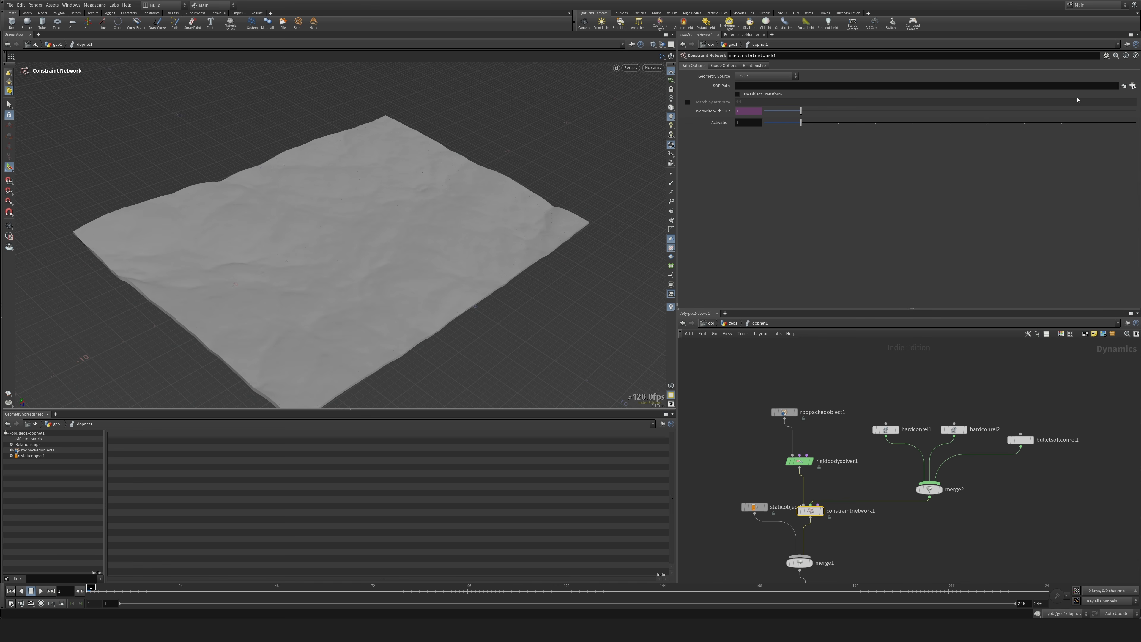
{"action": "left_click", "coordinate": [1133, 86]}
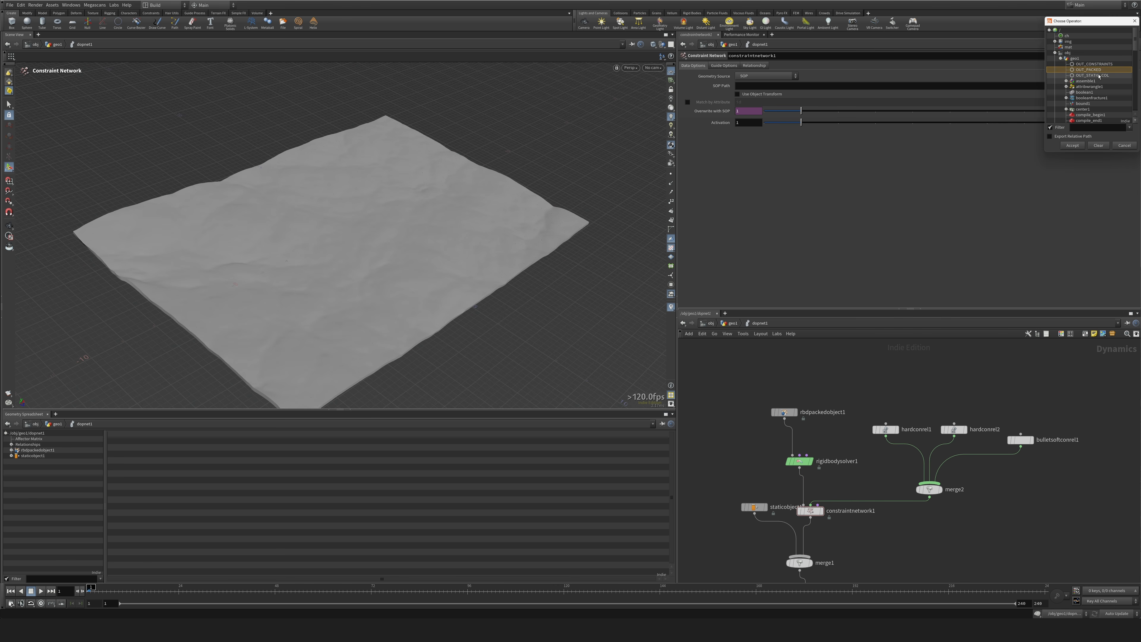
{"action": "double_click", "coordinate": [1092, 64]}
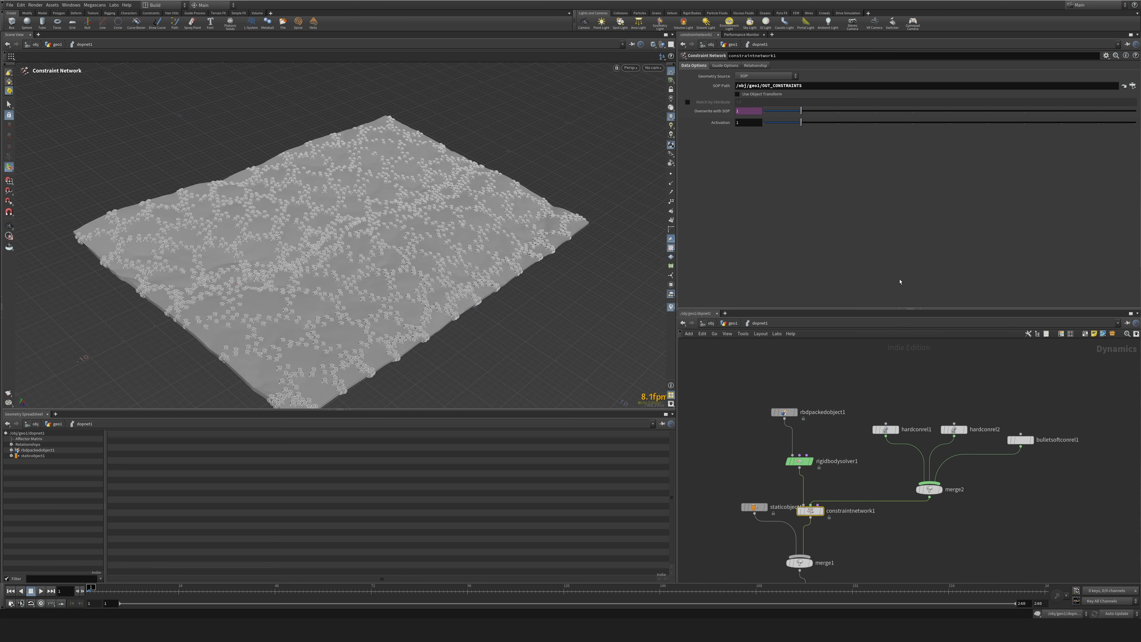
Move the static object clear of the chain and turn off Show Guide Geometry on the constraint network.
{"action": "left_click_drag", "start_coordinate": [189, 279], "coordinate": [568, 350]}
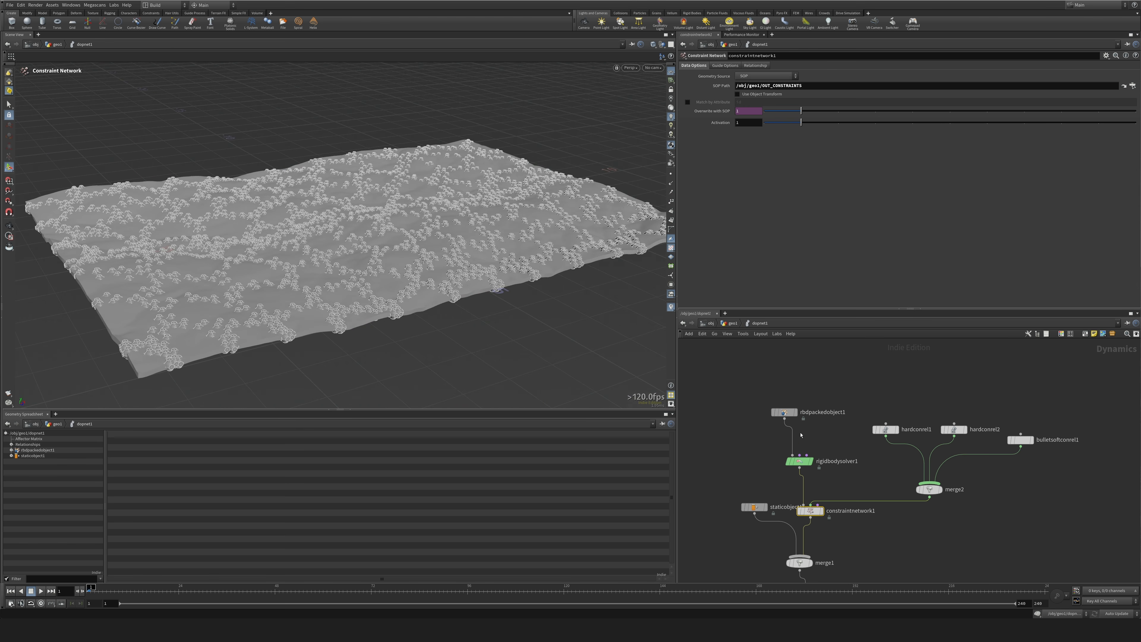
{"action": "middle_click_drag", "start_coordinate": [823, 458], "coordinate": [820, 358]}
{"action": "left_click_drag", "start_coordinate": [751, 407], "coordinate": [701, 439]}
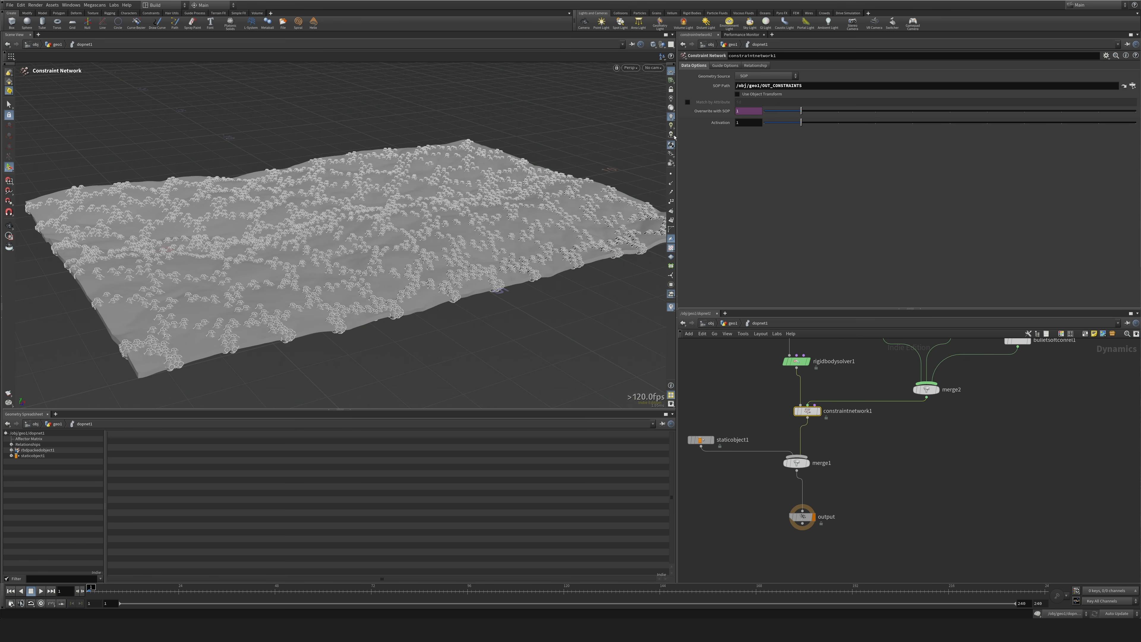
{"action": "left_click", "coordinate": [725, 65]}
{"action": "left_click", "coordinate": [739, 76]}
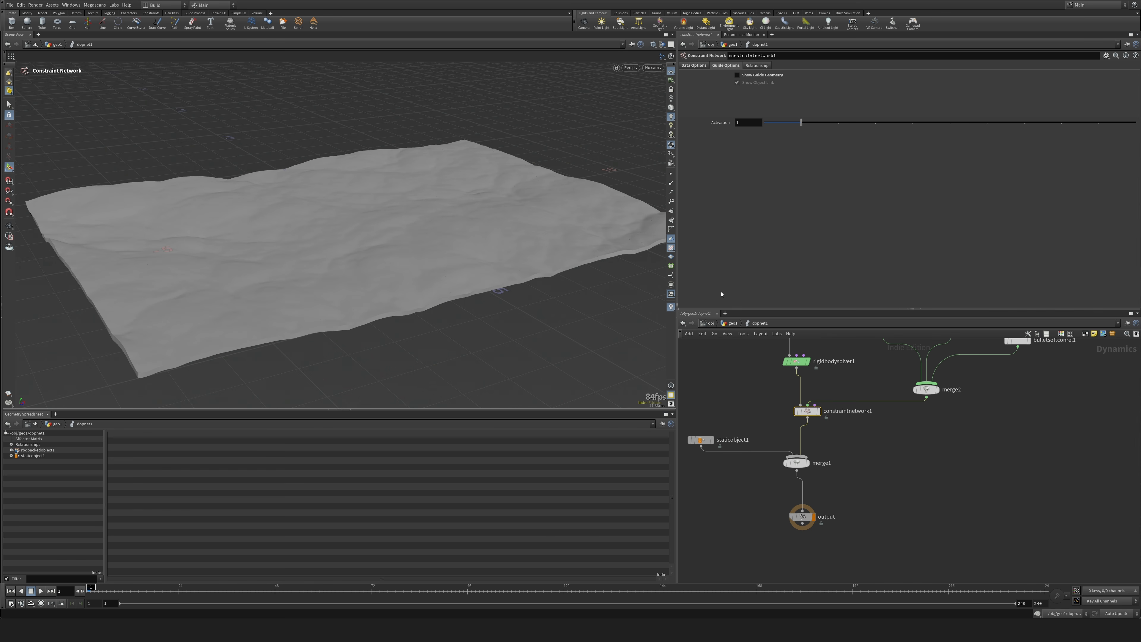
{"action": "left_click", "coordinate": [919, 465]}
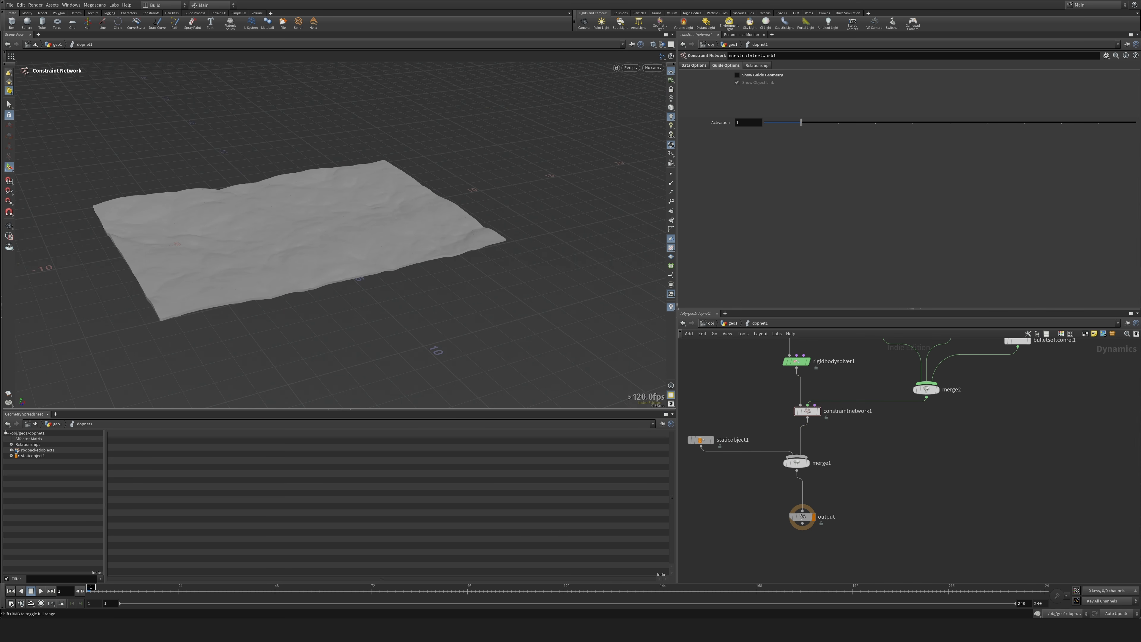
Play the simulation to check the terrain's motion, and return to the first frame.
{"action": "left_click", "coordinate": [39, 593]}
{"action": "left_click_drag", "start_coordinate": [216, 342], "coordinate": [229, 341], "text": "alt"}
{"action": "left_click", "coordinate": [11, 591]}
Move the RBD packed object aside and add a POP Force wired into the rigid body solver.
{"action": "middle_click_drag", "start_coordinate": [941, 440], "coordinate": [932, 584]}
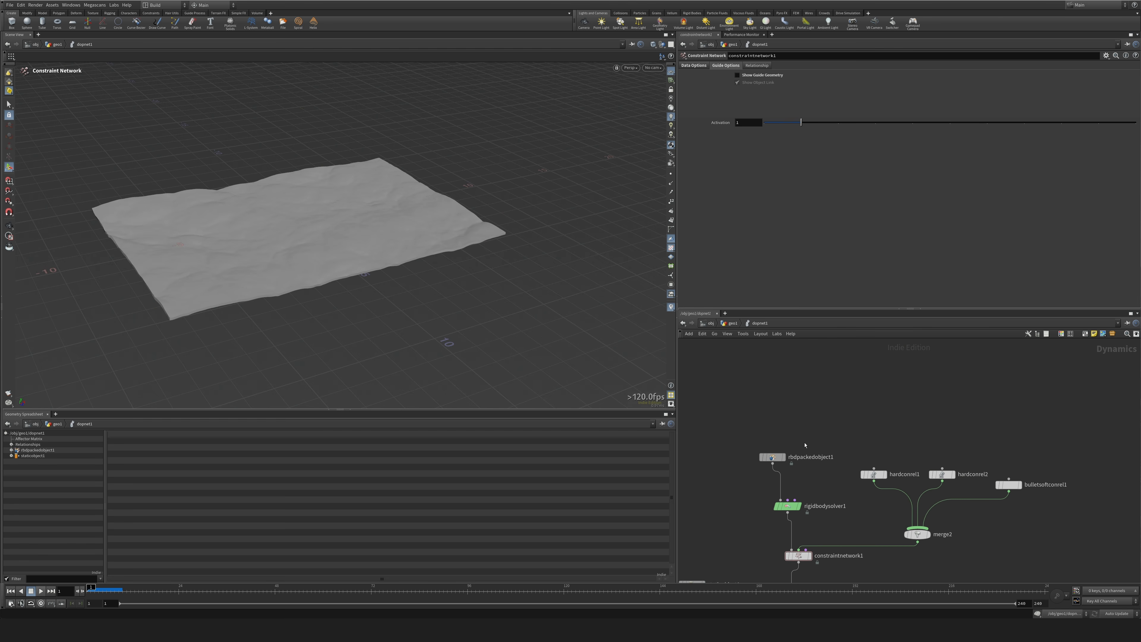
{"action": "left_click_drag", "start_coordinate": [774, 458], "coordinate": [723, 431]}
{"action": "key", "text": "Tab"}
{"action": "type", "text": "popfo"}
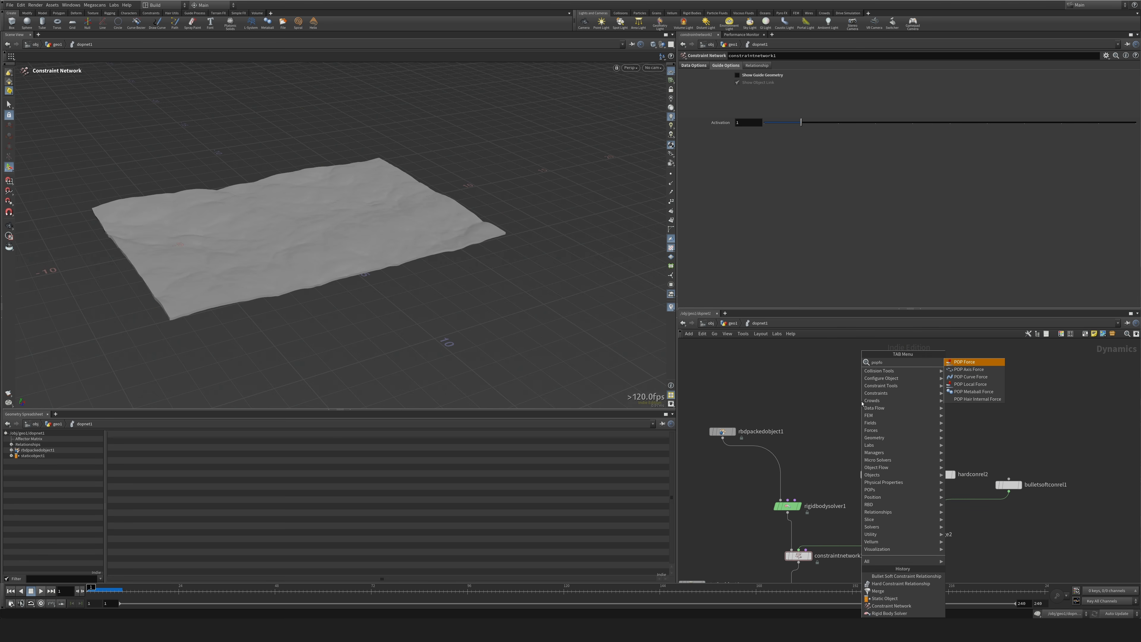
{"action": "key", "text": "Return"}
{"action": "left_click", "coordinate": [824, 421]}
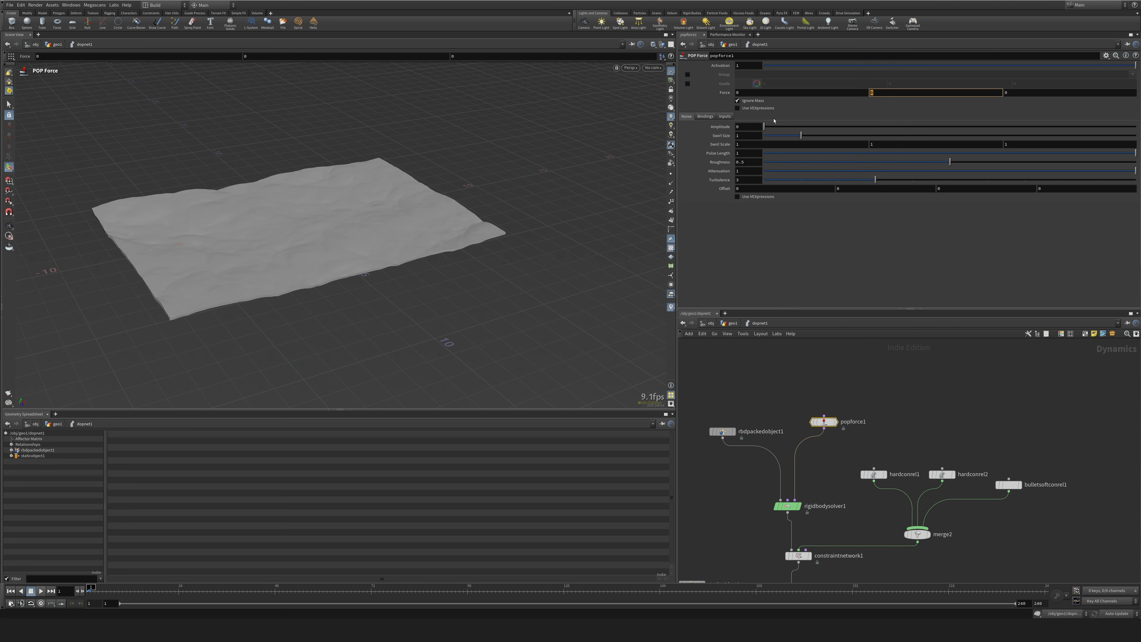
Set the POP Force's Y force to -9.8.
{"action": "key", "text": "Return"}
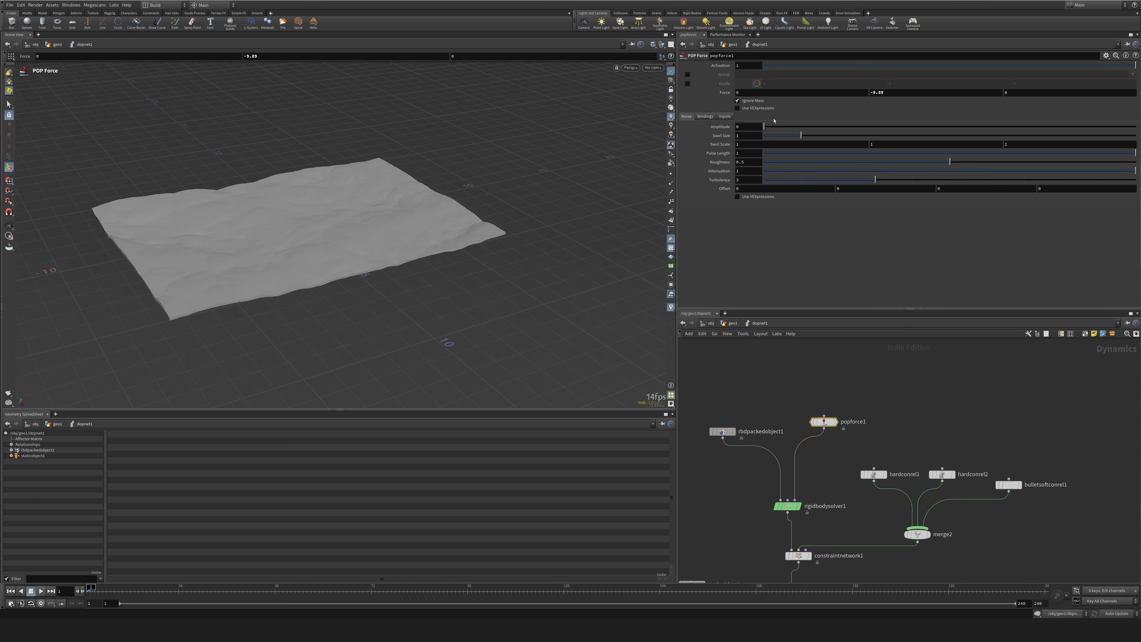
{"action": "left_click", "coordinate": [894, 92]}
{"action": "key", "text": "Return"}
Play the simulation to check how the terrain reacts to the force, and return to the first frame.
{"action": "left_click", "coordinate": [41, 591]}
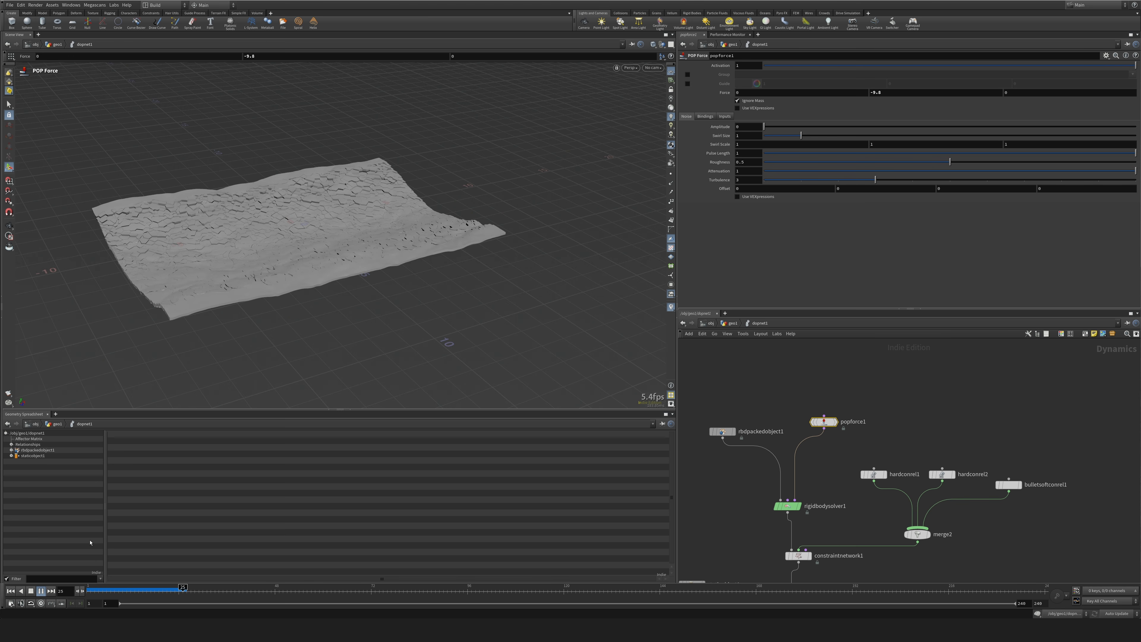
{"action": "left_click", "coordinate": [10, 591]}
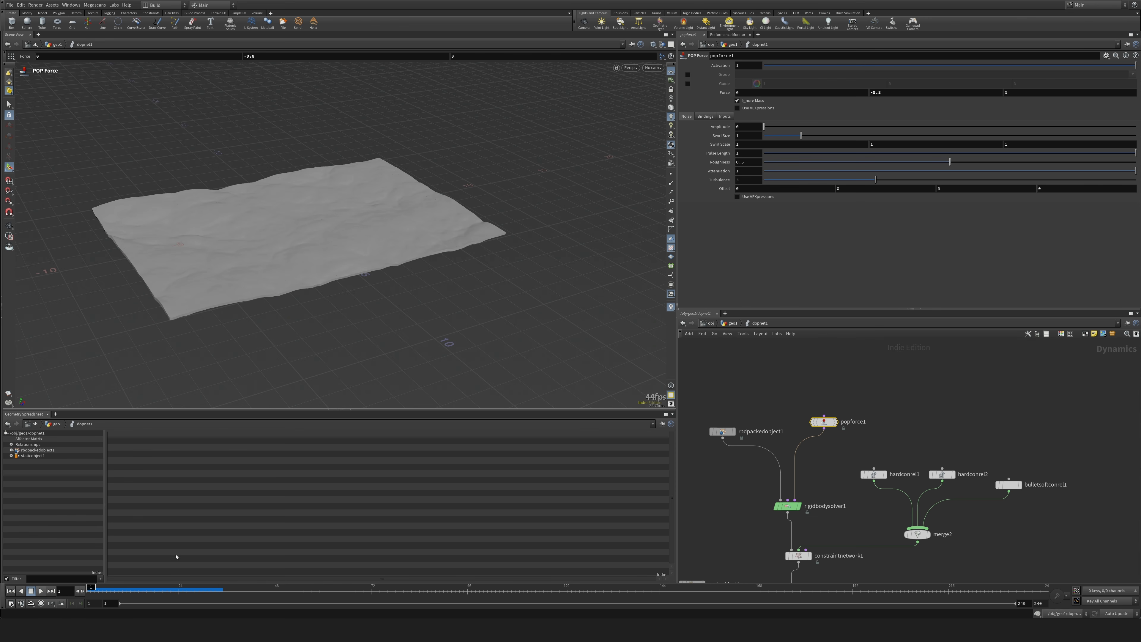
{"action": "left_click_drag", "start_coordinate": [311, 478], "coordinate": [303, 479], "text": "alt"}
Look up the first hard constraint's Data Name and move the constraints' merge node closer to them.
{"action": "middle_click_drag", "start_coordinate": [994, 534], "coordinate": [965, 446]}
{"action": "left_click", "coordinate": [847, 387]}
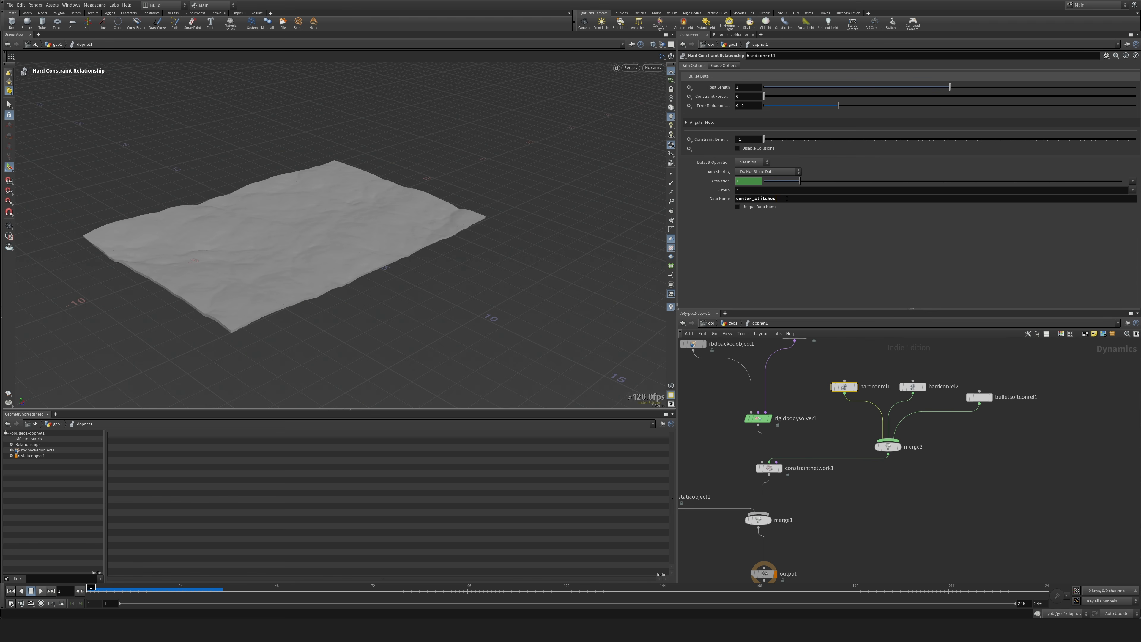
{"action": "double_click", "coordinate": [767, 199]}
{"action": "left_click", "coordinate": [1034, 491]}
{"action": "middle_click_drag", "start_coordinate": [1031, 490], "coordinate": [975, 515]}
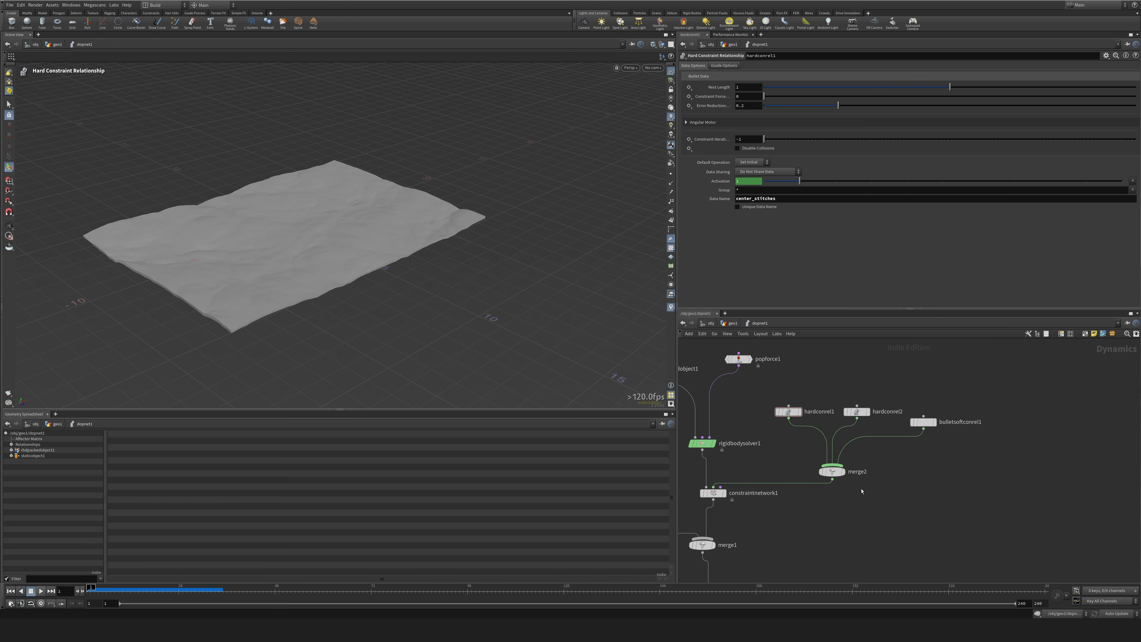
{"action": "left_click_drag", "start_coordinate": [842, 475], "coordinate": [842, 457]}
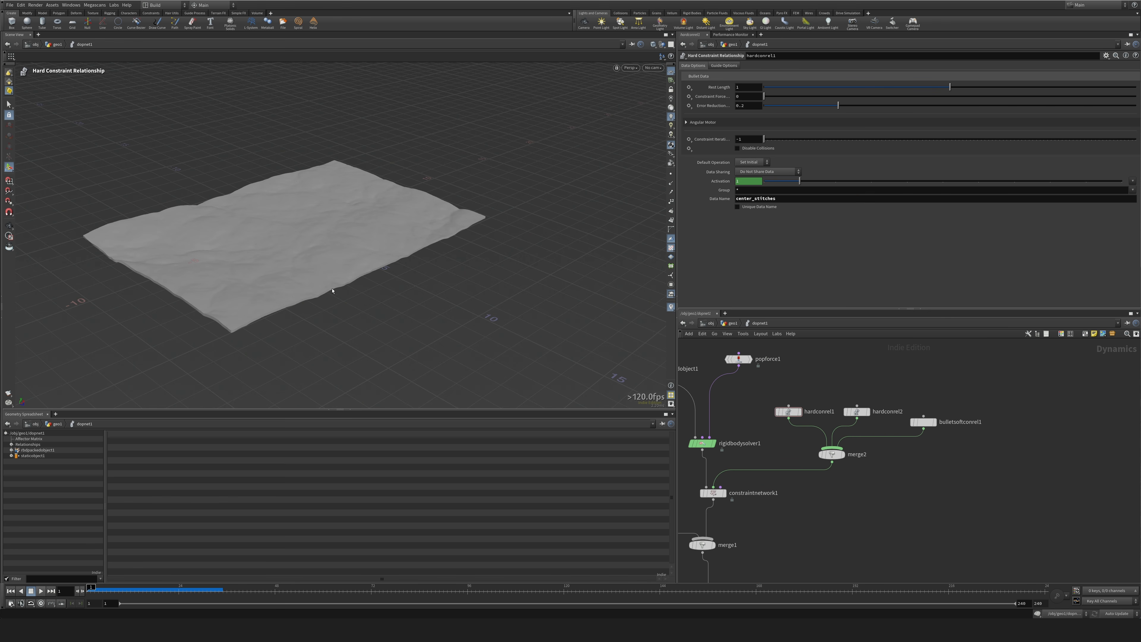
Add a SOP Solver and connect it to the constraint network's Constraint Solvers input.
{"action": "scroll", "coordinate": [904, 501], "scroll_direction": "down", "scroll_amount": 2}
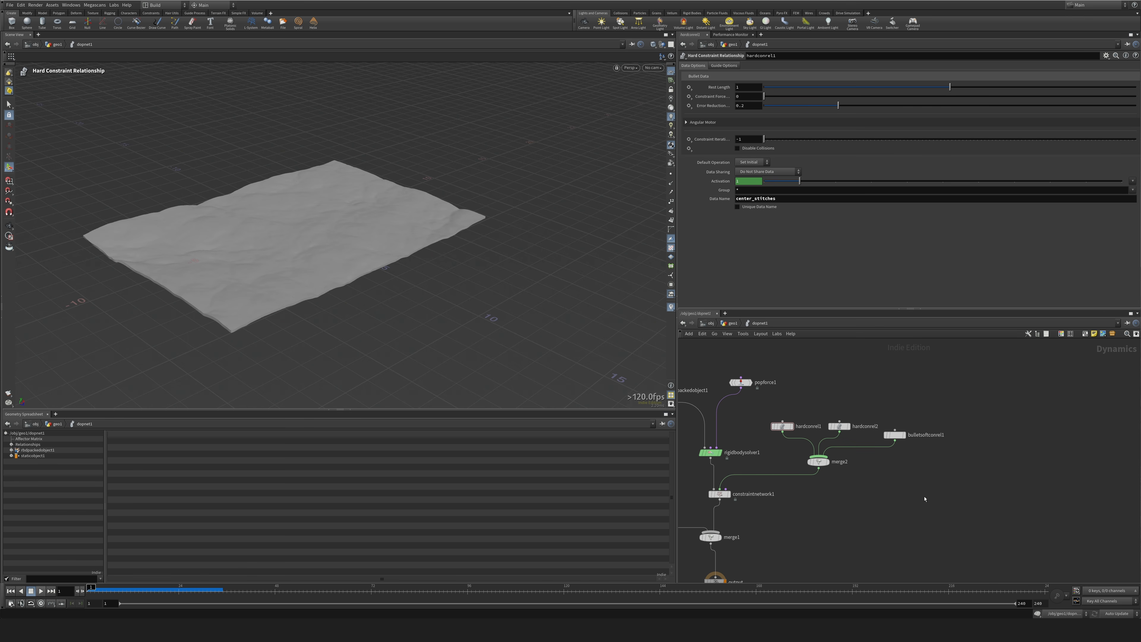
{"action": "scroll", "coordinate": [921, 500], "scroll_direction": "up", "scroll_amount": 2}
{"action": "key", "text": "Tab"}
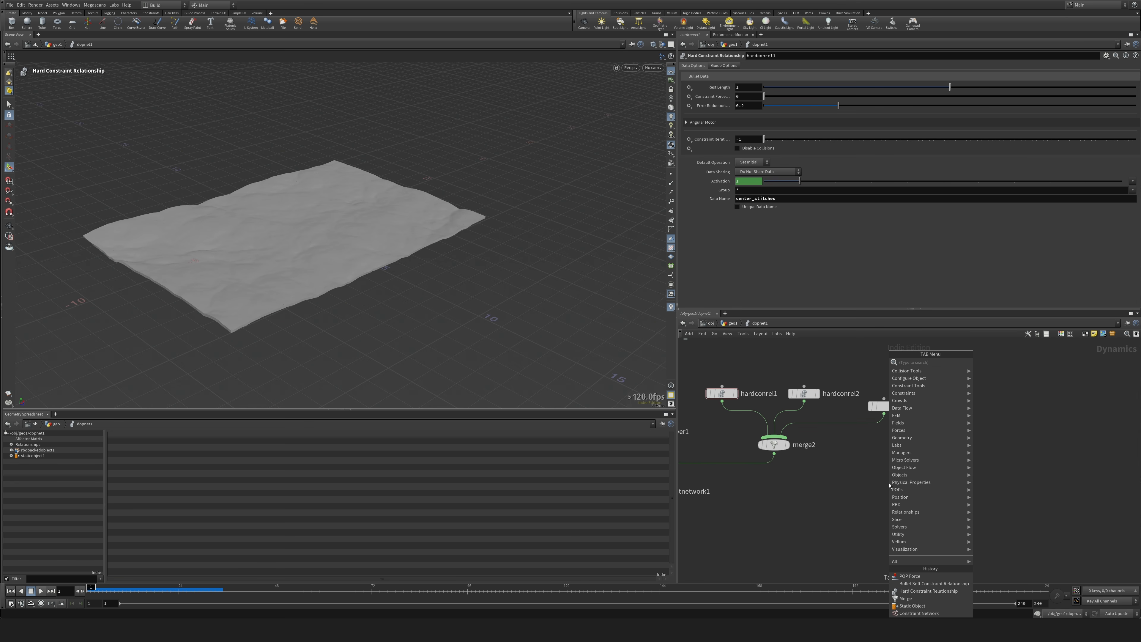
{"action": "type", "text": "sopsol"}
{"action": "key", "text": "Return"}
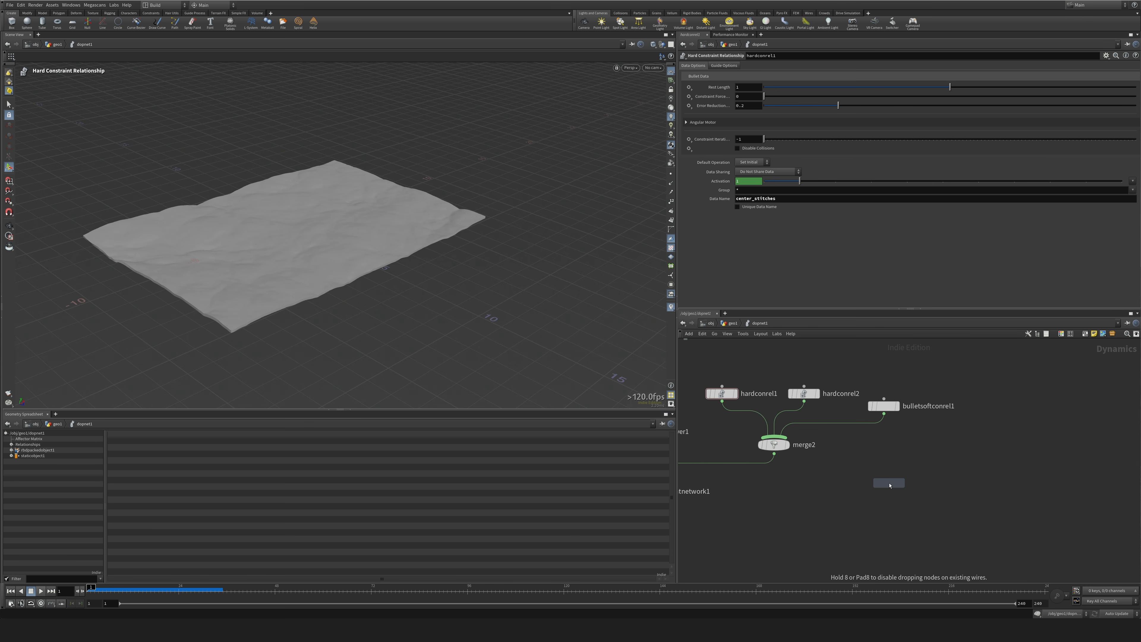
{"action": "left_click", "coordinate": [881, 482]}
{"action": "left_click_drag", "start_coordinate": [883, 492], "coordinate": [766, 518]}
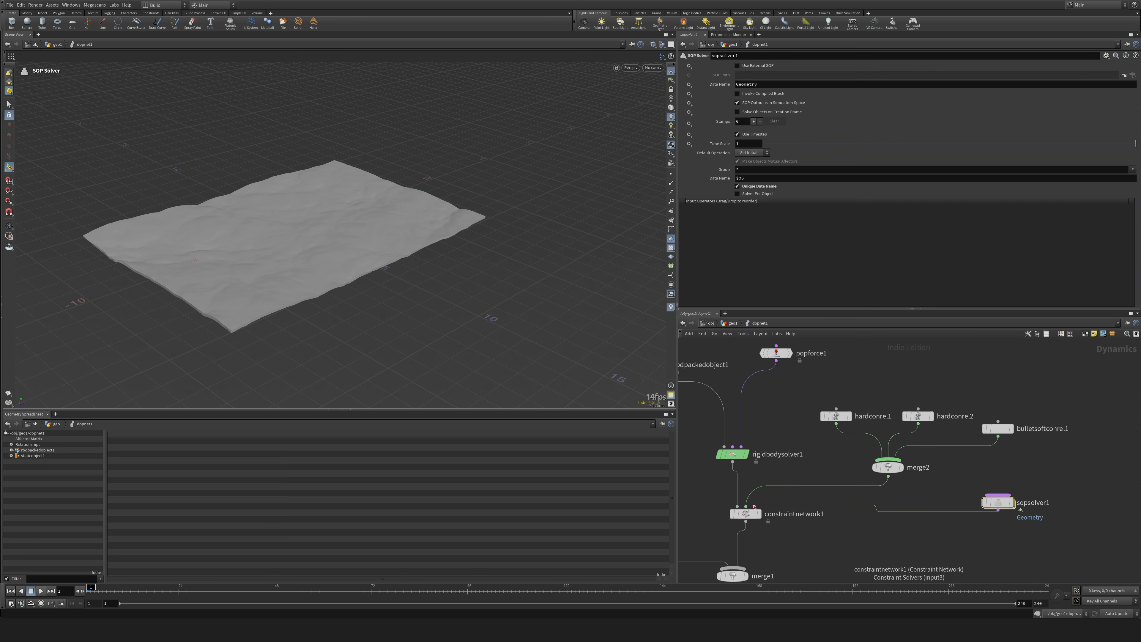
{"action": "left_click", "coordinate": [755, 507]}
Inside the SOP Solver, rewire the OUT node to take its input from relationship_geometry.
{"action": "middle_click_drag", "start_coordinate": [945, 518], "coordinate": [852, 520]}
{"action": "double_click", "coordinate": [903, 505]}
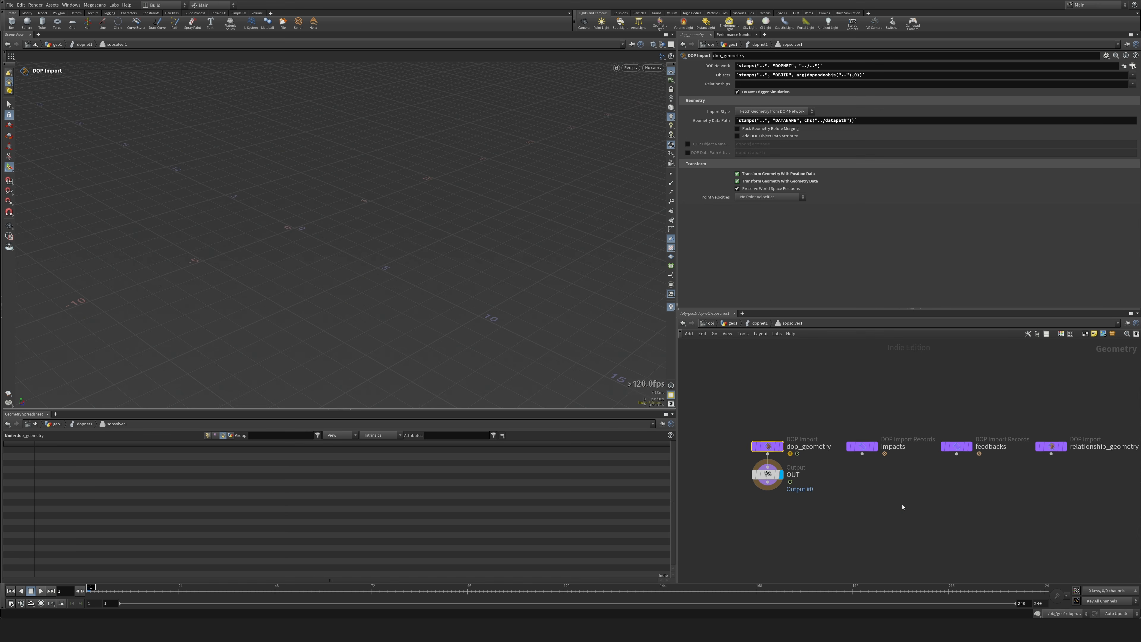
{"action": "left_click_drag", "start_coordinate": [770, 482], "coordinate": [1051, 544]}
{"action": "left_click_drag", "start_coordinate": [1051, 454], "coordinate": [1026, 527]}
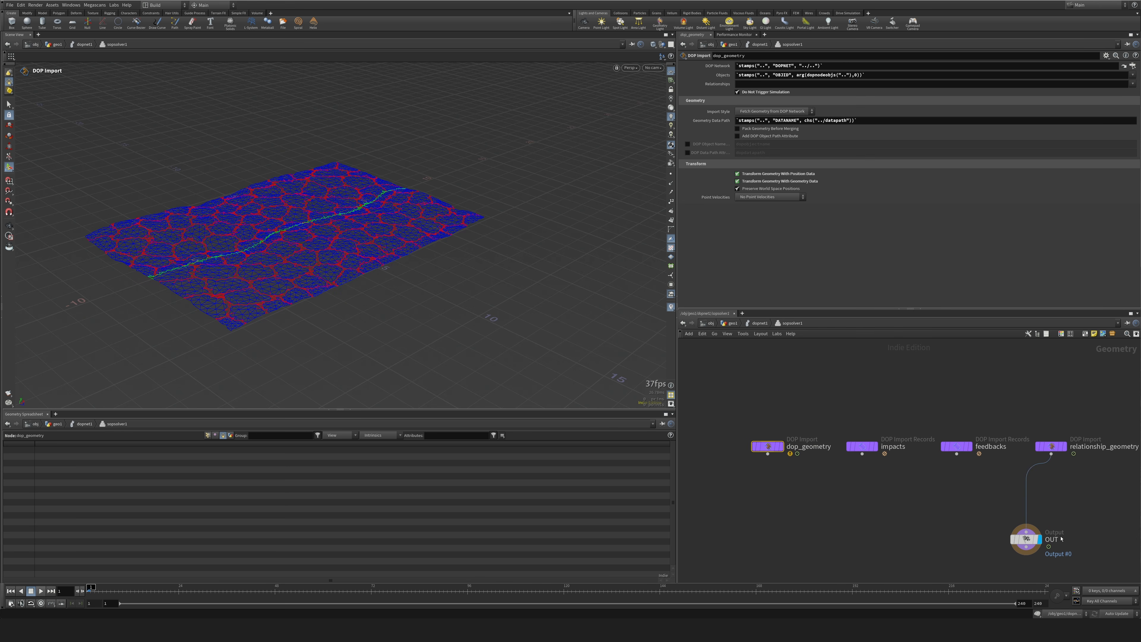
{"action": "middle_click_drag", "start_coordinate": [1070, 443], "coordinate": [950, 410]}
Insert a primitive wrangle between relationship_geometry and OUT.
{"action": "left_click_drag", "start_coordinate": [906, 507], "coordinate": [931, 549]}
{"action": "key", "text": "Tab"}
{"action": "type", "text": "prw"}
{"action": "key", "text": "Return"}
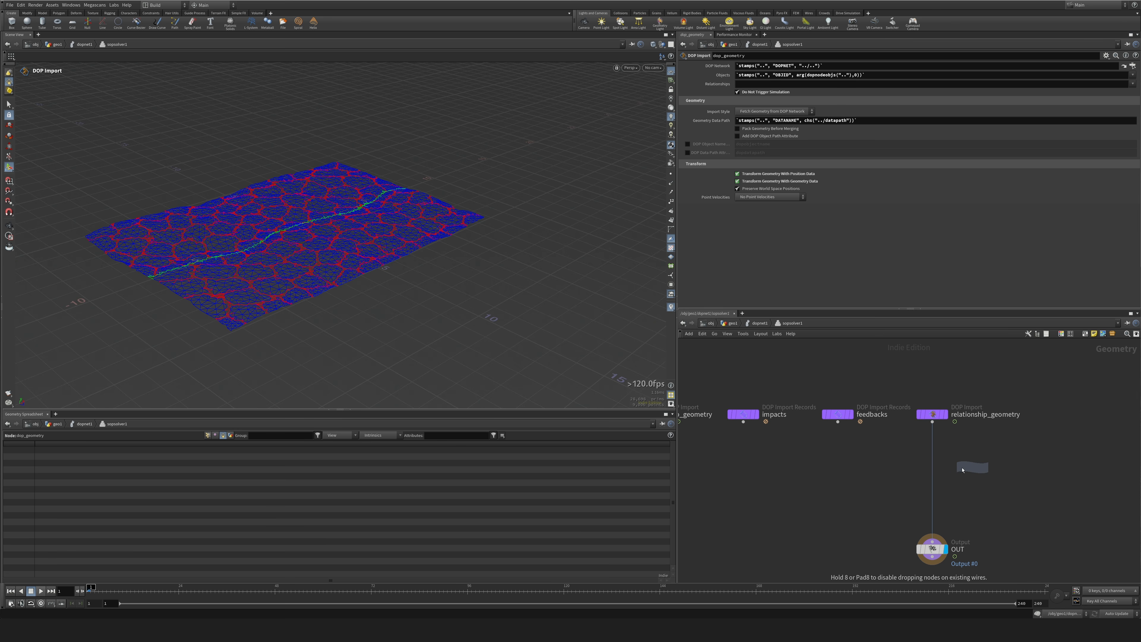
{"action": "left_click", "coordinate": [942, 465]}
{"action": "left_click_drag", "start_coordinate": [942, 465], "coordinate": [930, 478]}
{"action": "scroll", "coordinate": [247, 239], "scroll_direction": "up", "scroll_amount": 5}
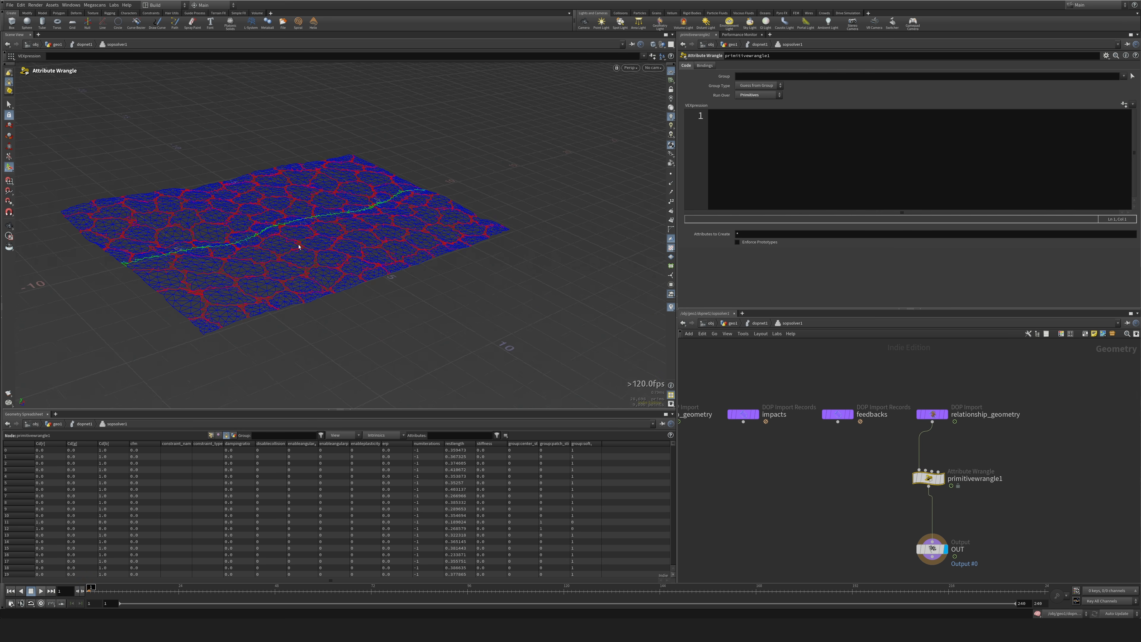
{"action": "left_click", "coordinate": [843, 151]}
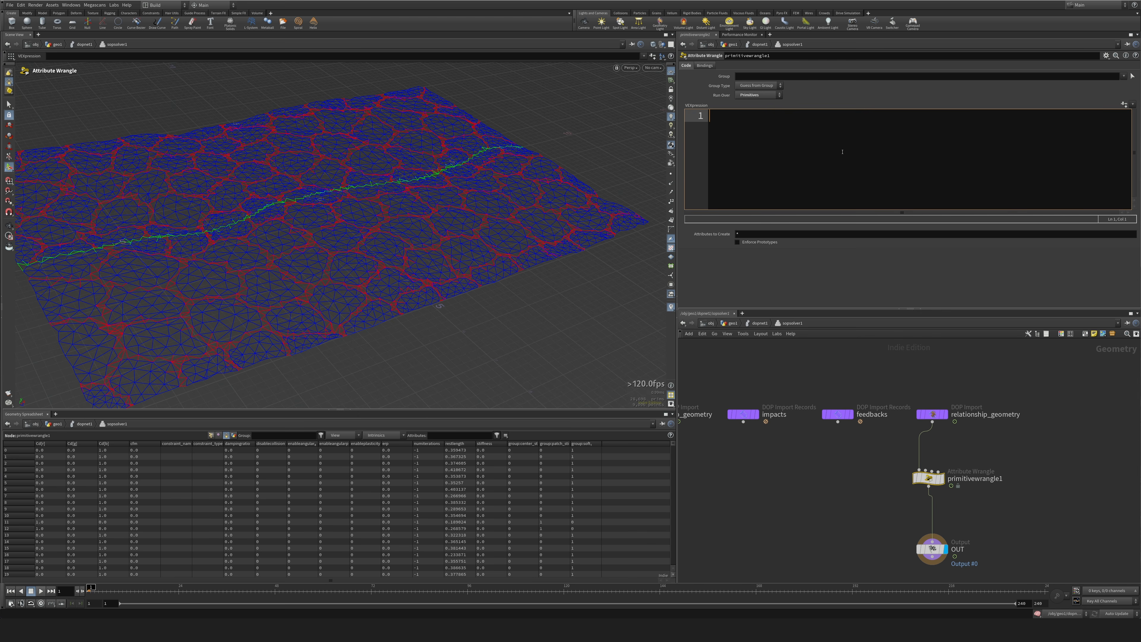
{"action": "type", "text": "if()"}
{"action": "key", "text": "Left"}
{"action": "type", "text": "@constraint_name = \"center_stitches"}
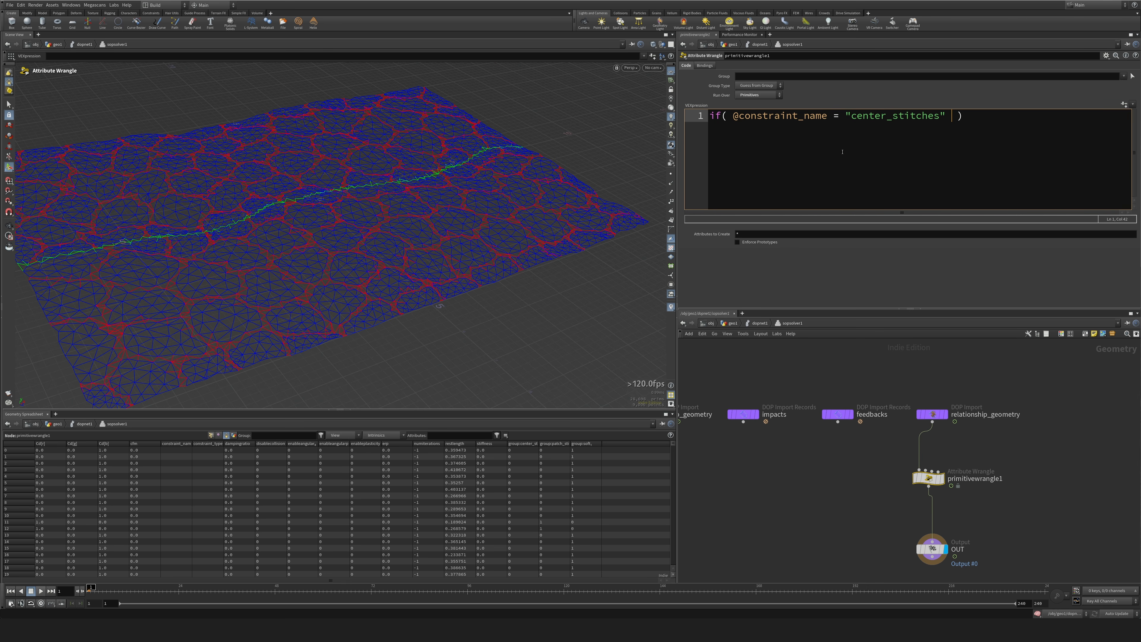
{"action": "type", "text": " && @angle"}
{"action": "type", "text": " > ch()"}
{"action": "type", "text": "''"}
{"action": "type", "text": "center')"}
{"action": "key", "text": "Return"}
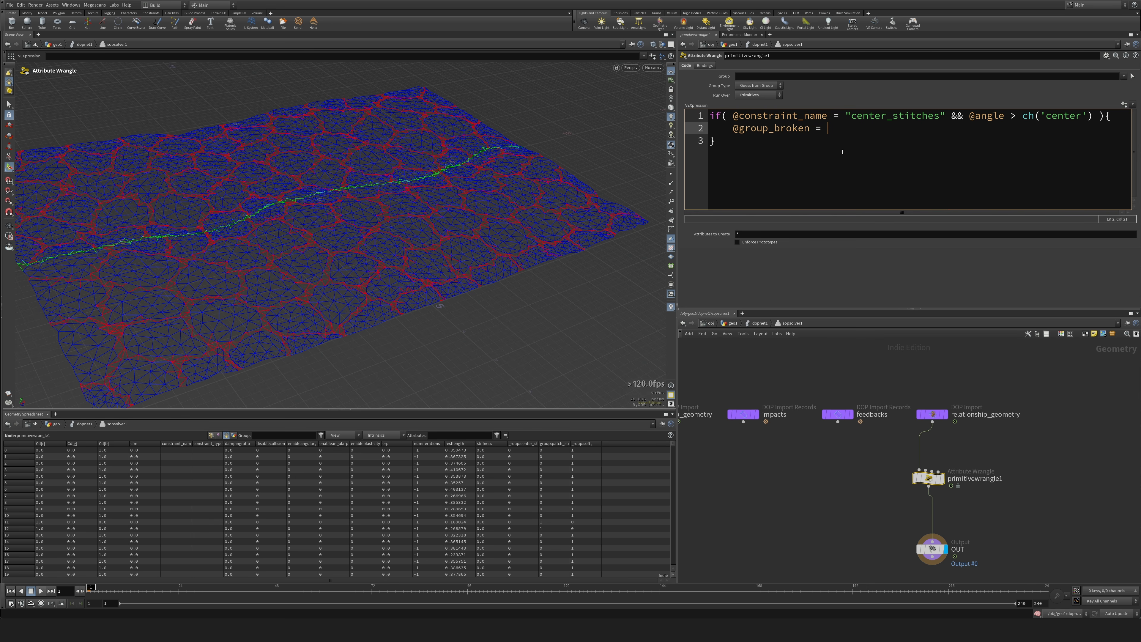
{"action": "key", "text": "ctrl+Return"}
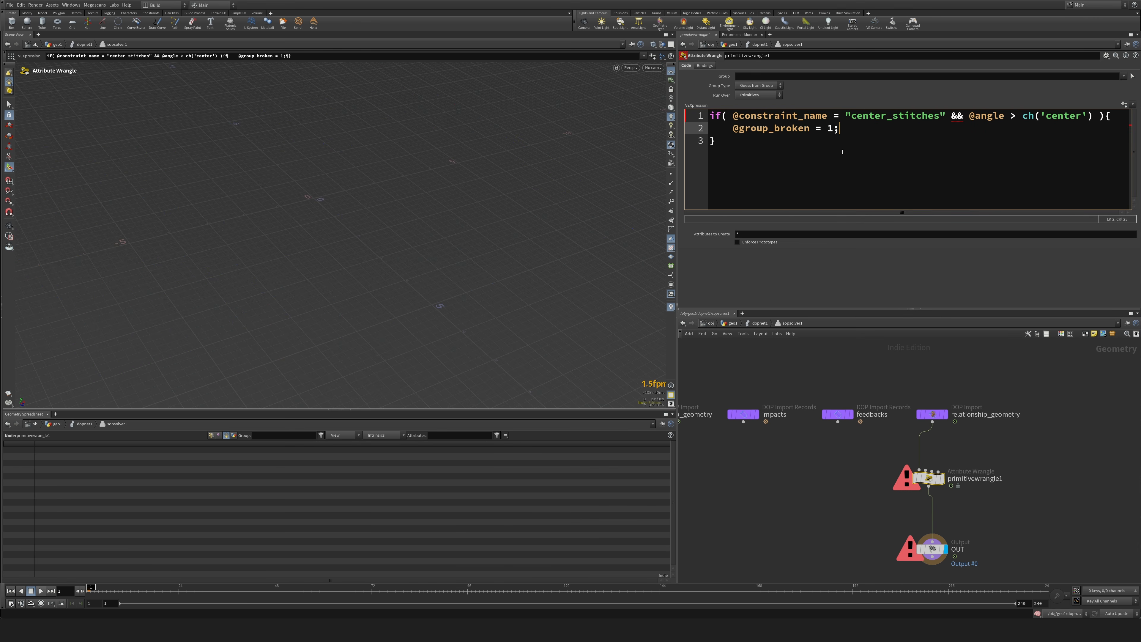
Correct the condition to compare with == and read the attribute as s@constraint_name.
{"action": "left_click", "coordinate": [833, 116]}
{"action": "type", "text": "="}
{"action": "key", "text": "Right"}
{"action": "key", "text": "Right"}
{"action": "key", "text": "Right"}
{"action": "key", "text": "Right"}
{"action": "key", "text": "Right"}
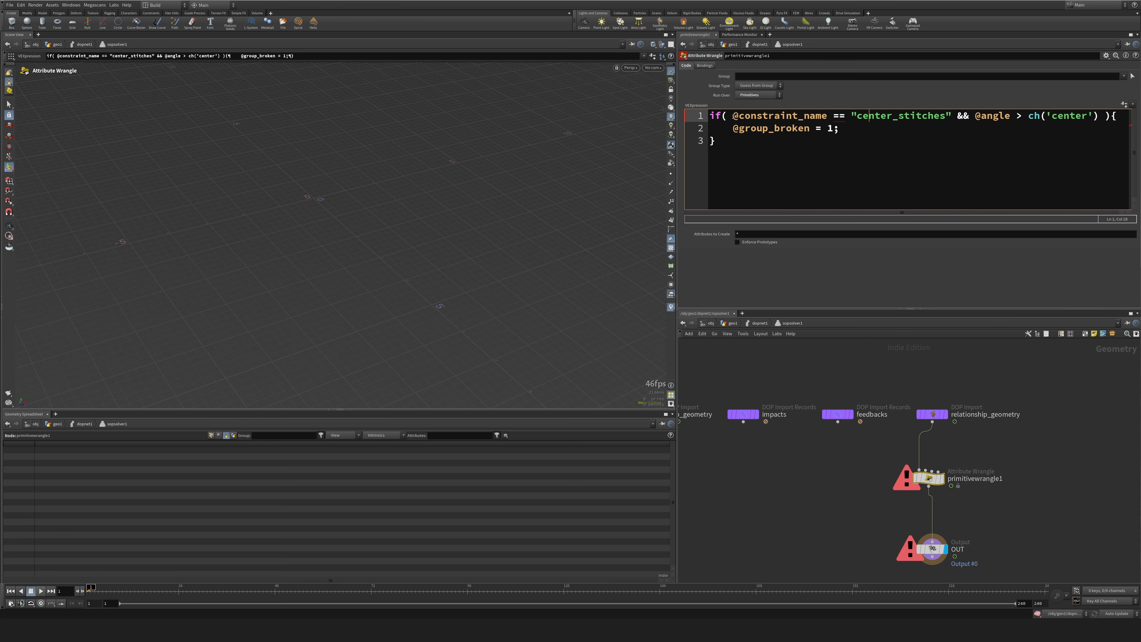
{"action": "type", "text": "s"}
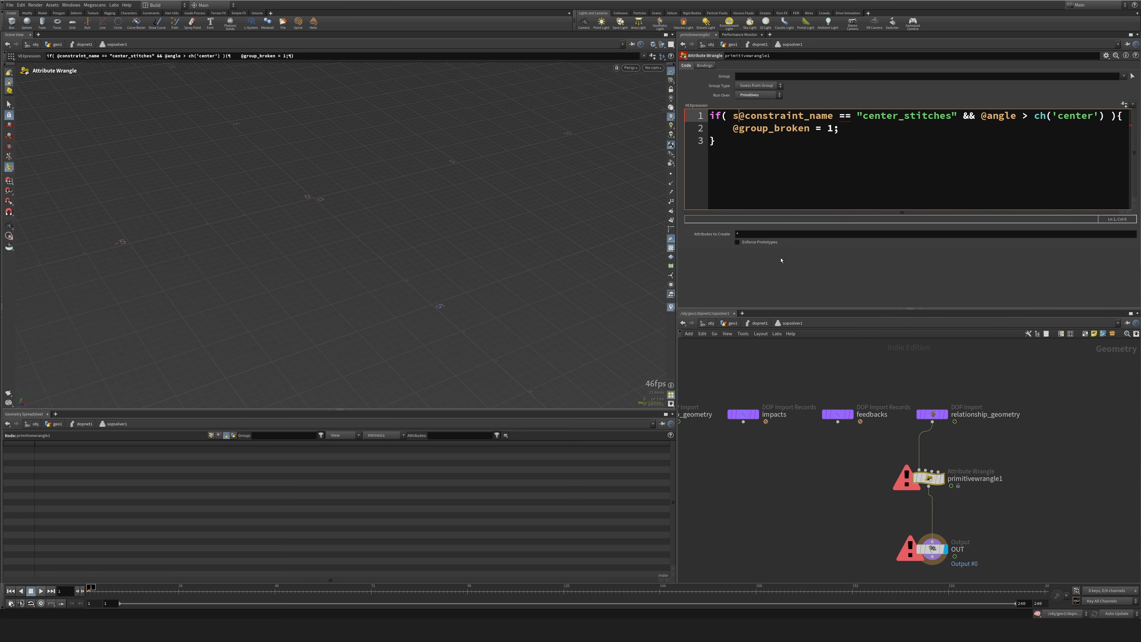
Create the wrangle's Center parameter from the code and set it to 0.05.
{"action": "left_click", "coordinate": [1124, 102]}
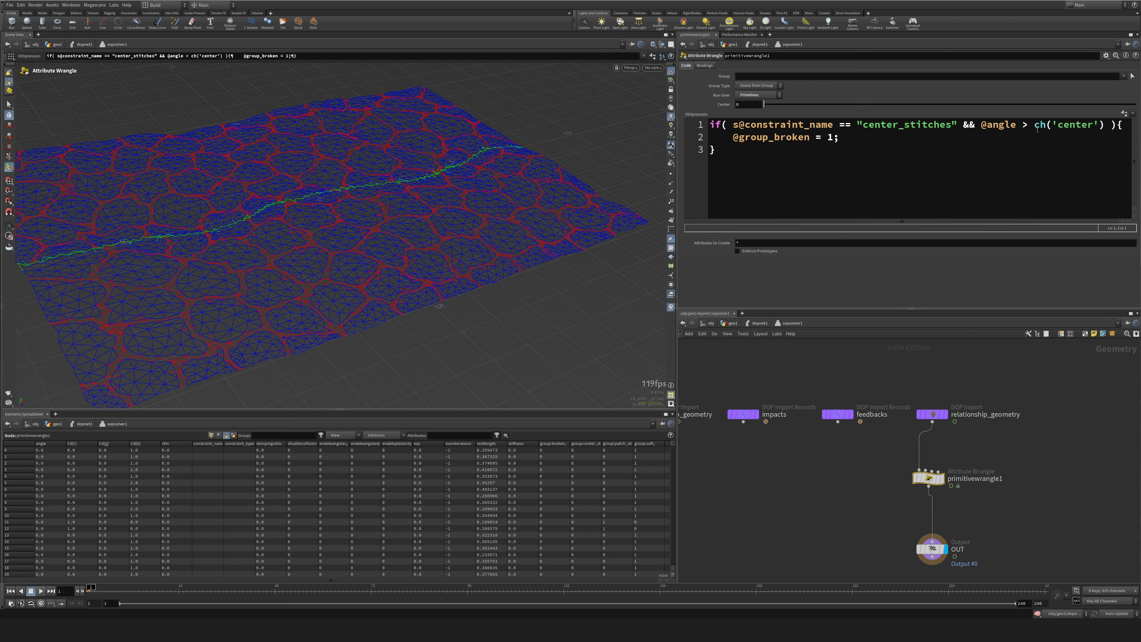
{"action": "left_click_drag", "start_coordinate": [749, 106], "coordinate": [700, 107]}
Duplicate the whole if block below the first one, leaving a blank line between them.
{"action": "left_click", "coordinate": [819, 148]}
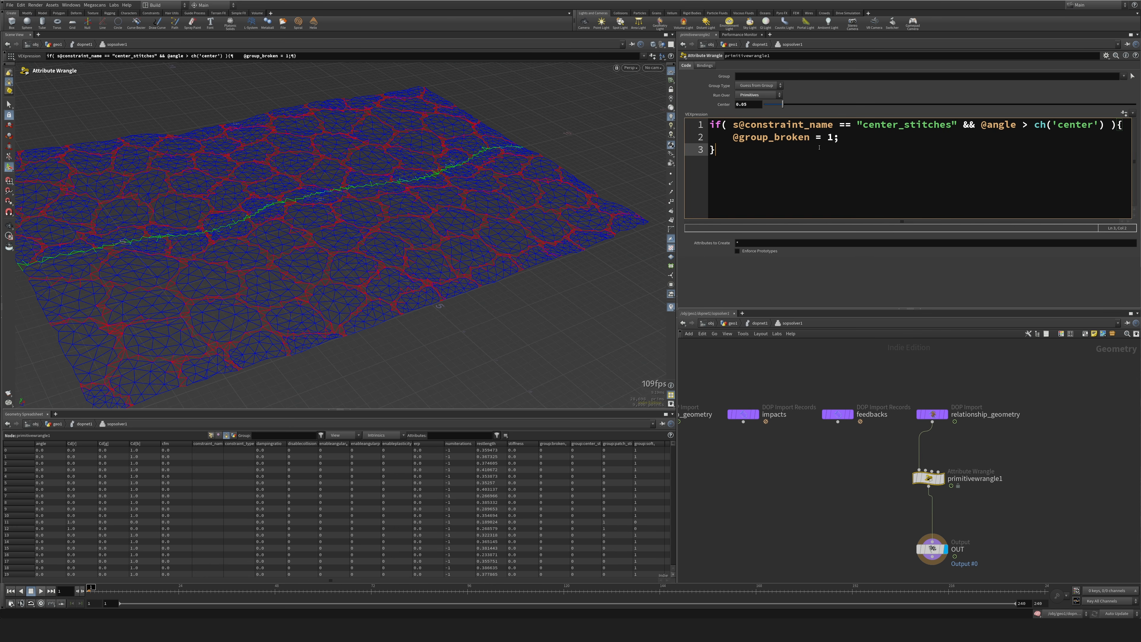
{"action": "key", "text": "shift+Up"}
{"action": "key", "text": "shift+Up"}
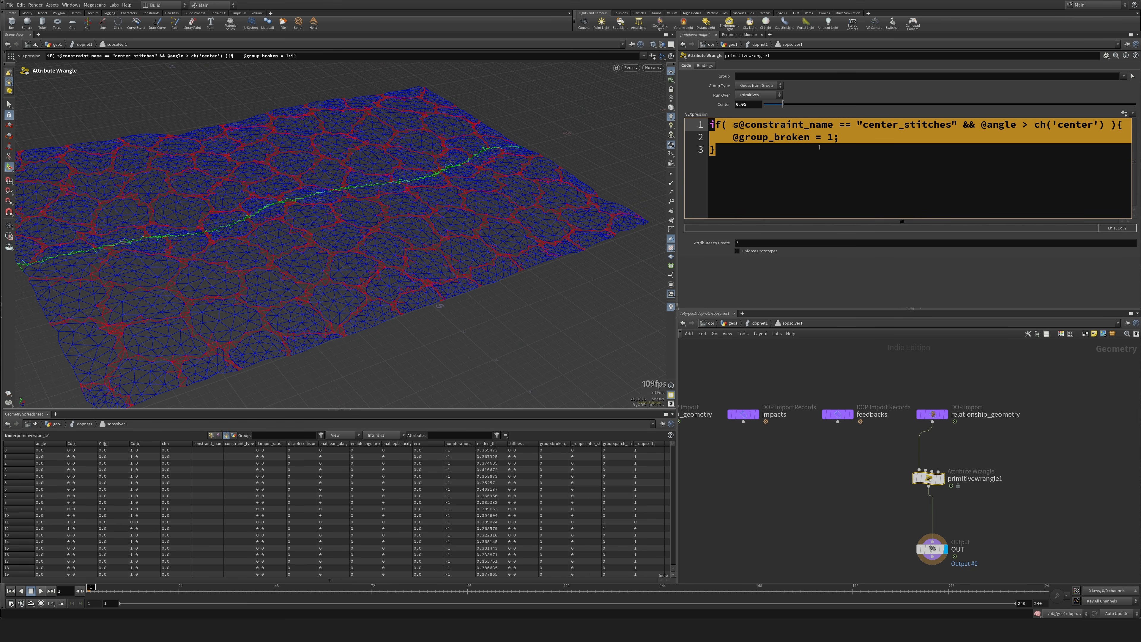
{"action": "key", "text": "ctrl+c"}
{"action": "key", "text": "Right"}
{"action": "key", "text": "Return"}
{"action": "key", "text": "Return"}
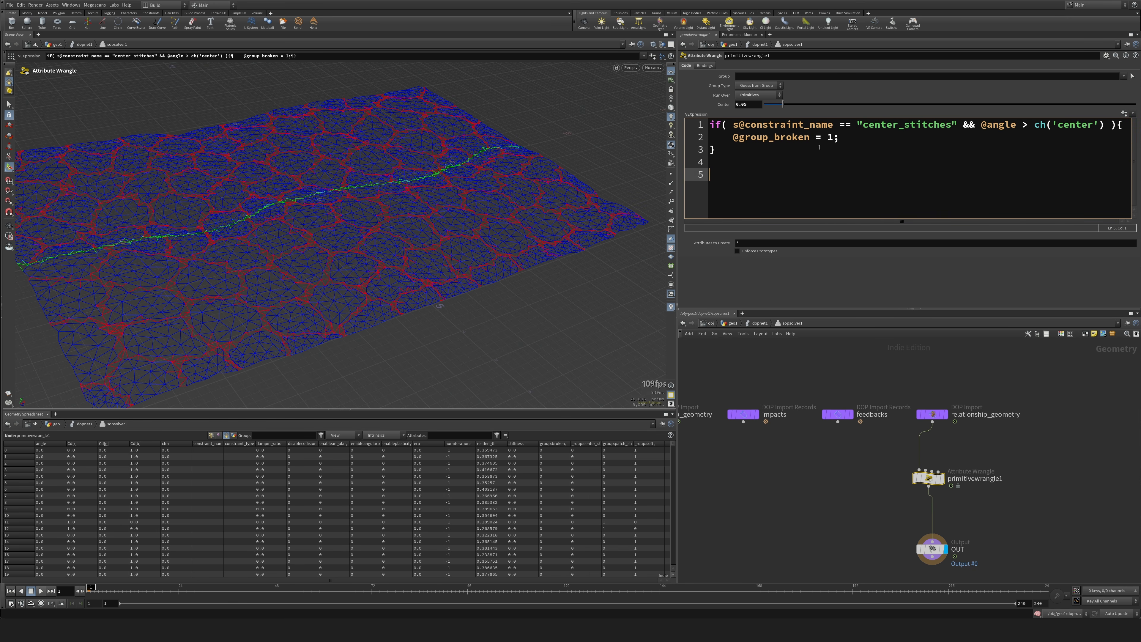
{"action": "key", "text": "ctrl+v"}
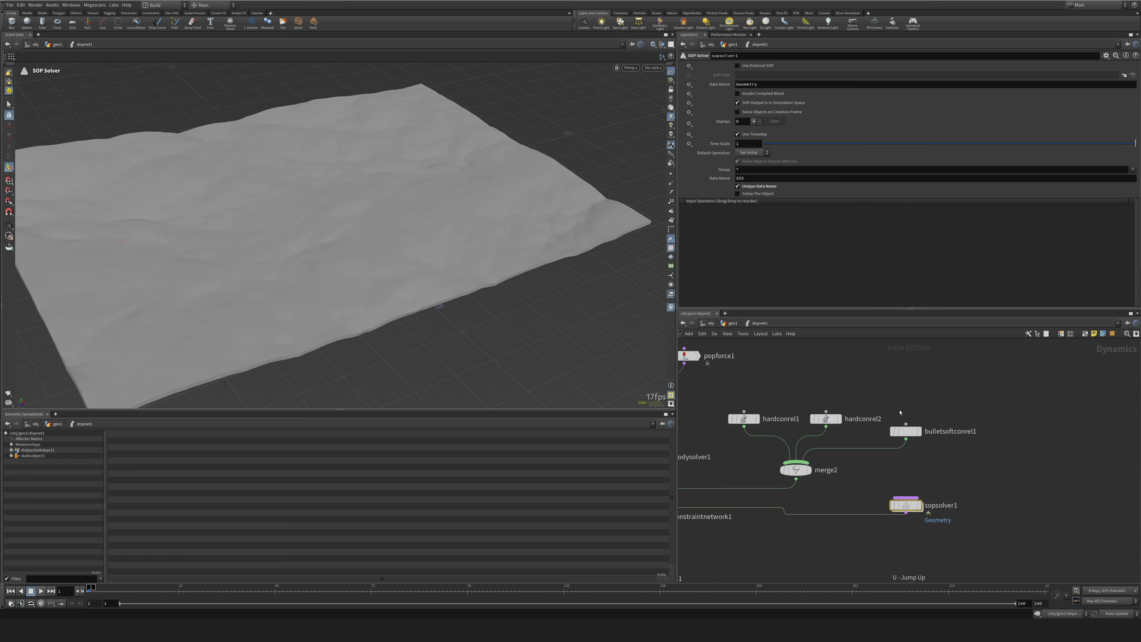
Copy the second hard constraint's Data Name, patch_stitches, into the second if block and change its channel to ch('patch').
{"action": "left_click_drag", "start_coordinate": [809, 382], "coordinate": [853, 435]}
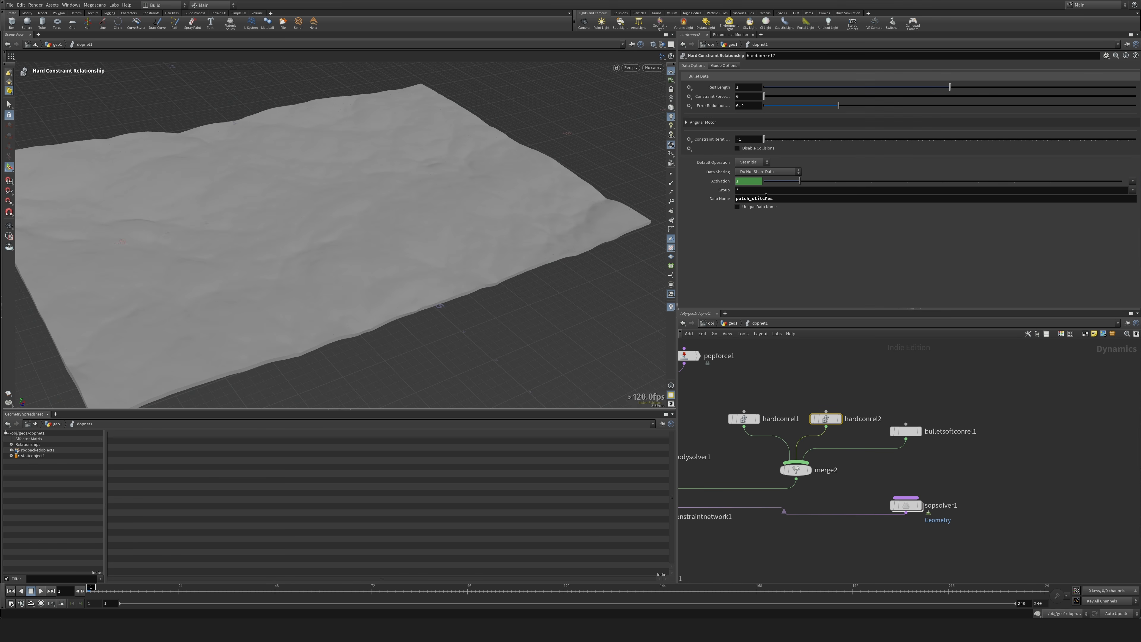
{"action": "double_click", "coordinate": [767, 198]}
{"action": "double_click", "coordinate": [906, 505]}
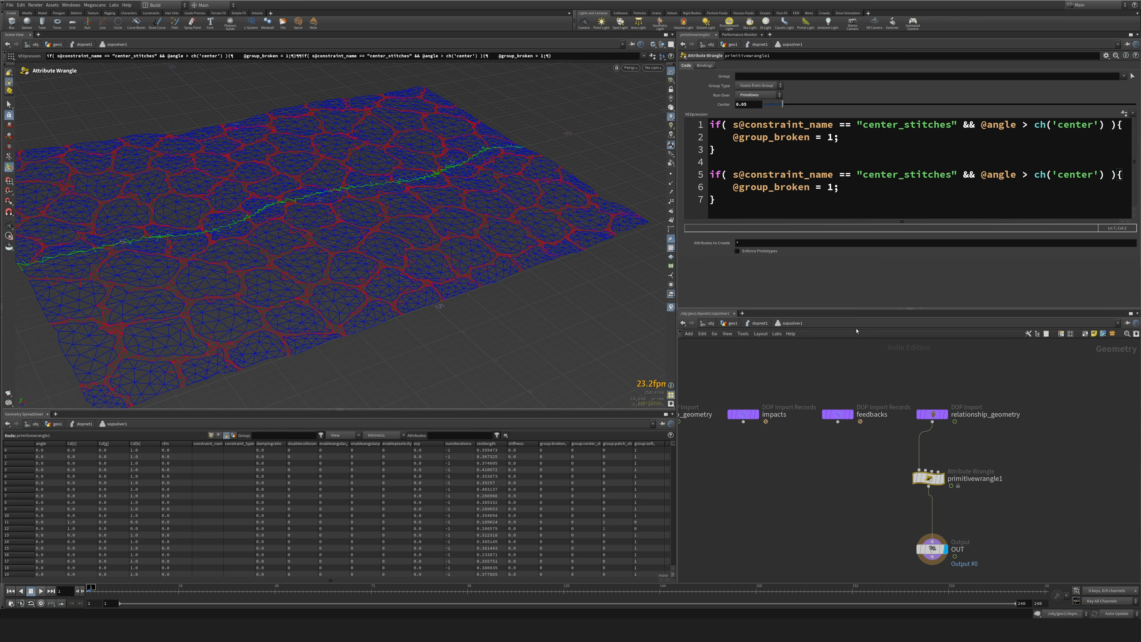
{"action": "double_click", "coordinate": [906, 174]}
{"action": "key", "text": "ctrl+v"}
{"action": "double_click", "coordinate": [1057, 175]}
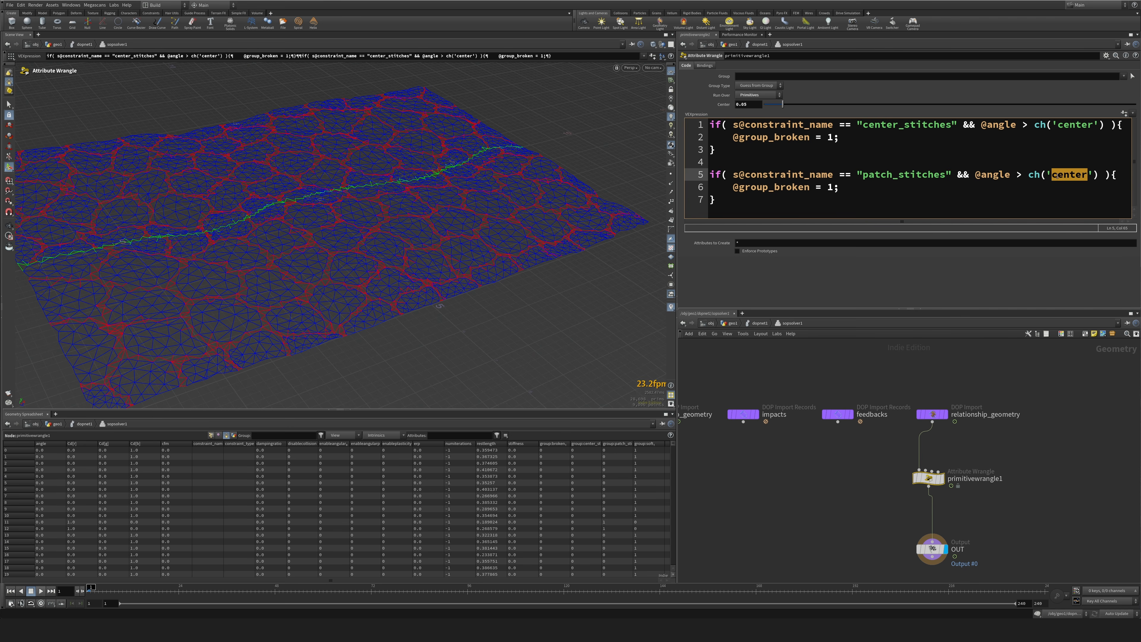
{"action": "type", "text": "patch"}
Create the wrangle's Patch parameter from the code and set it to 0.1.
{"action": "left_click", "coordinate": [1125, 113]}
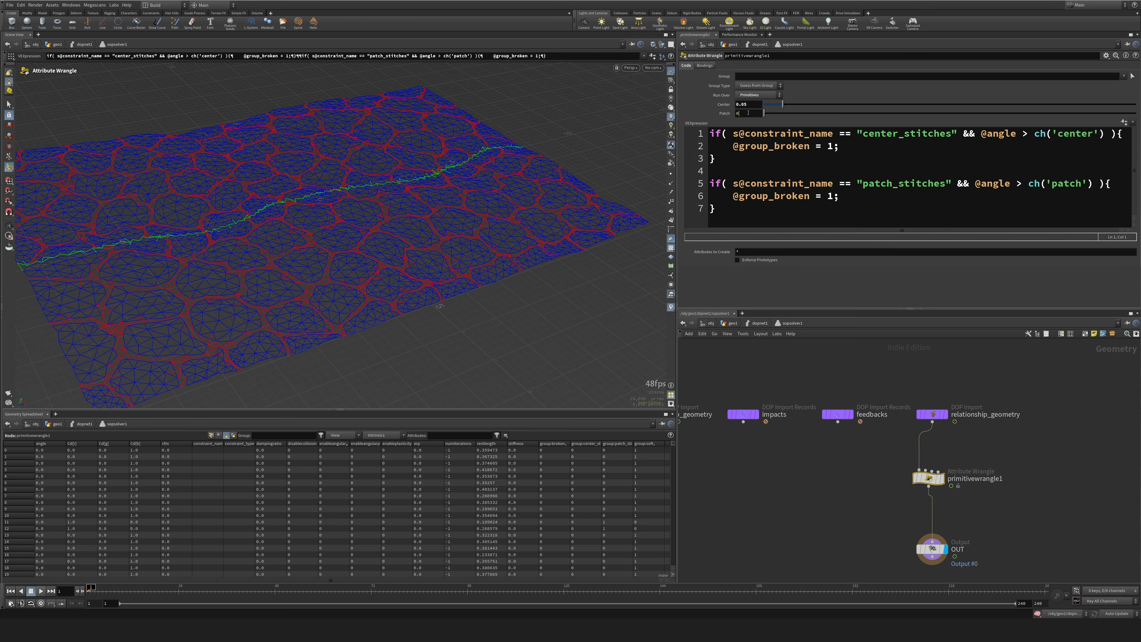
{"action": "type", "text": ".1"}
{"action": "key", "text": "Return"}
Return to the DOP network, play the simulation to check the constraint breaking, and go back to the first frame.
{"action": "key", "text": "u"}
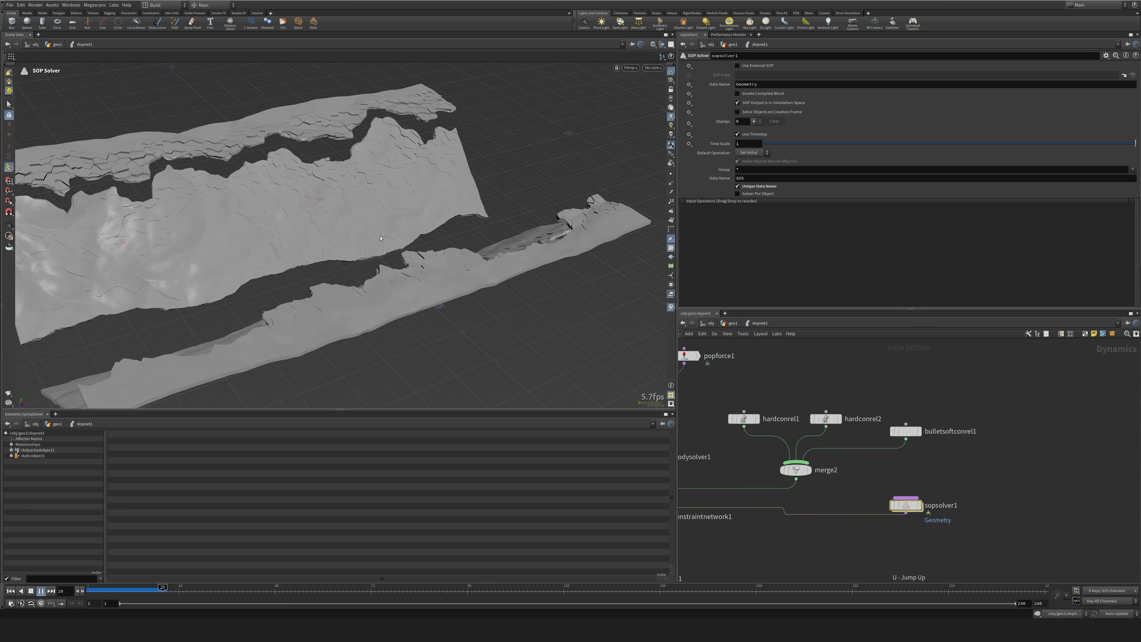
{"action": "left_click", "coordinate": [11, 591]}
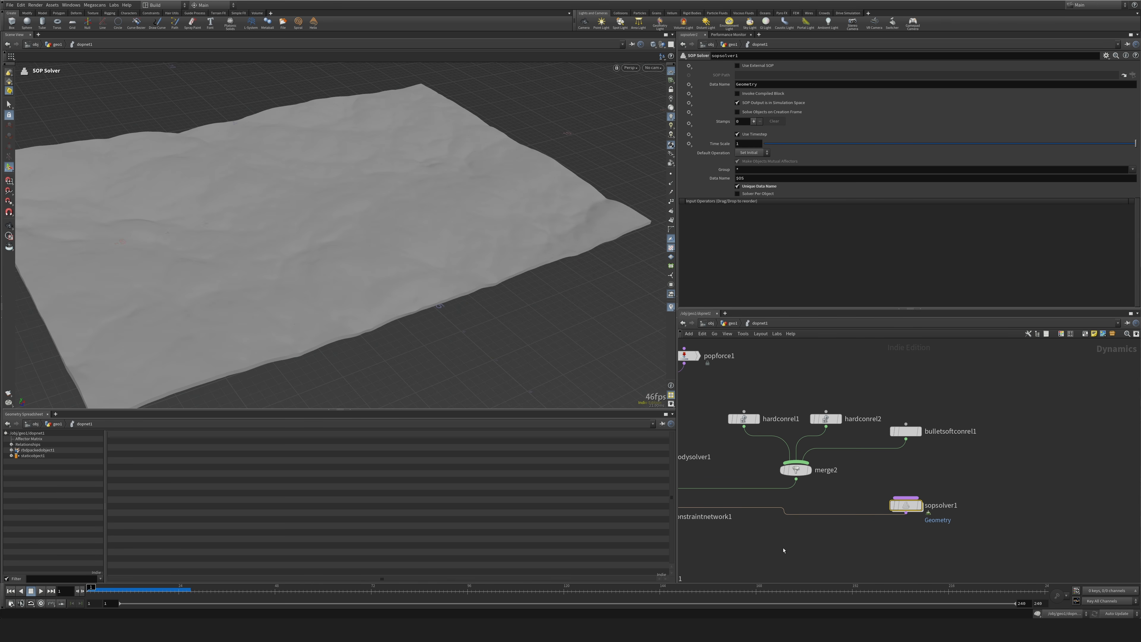
Inside the SOP Solver's wrangle, set Center to 0.025 and Patch to 0.035, and return to the DOP network.
{"action": "double_click", "coordinate": [905, 508]}
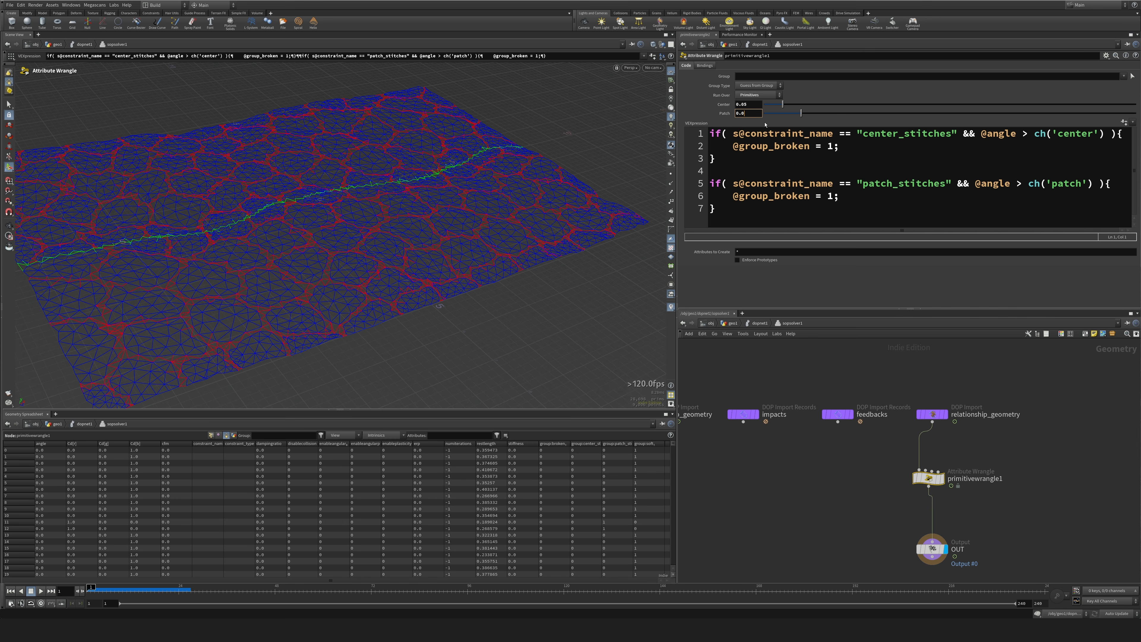
{"action": "left_click_drag", "start_coordinate": [751, 105], "coordinate": [742, 105]}
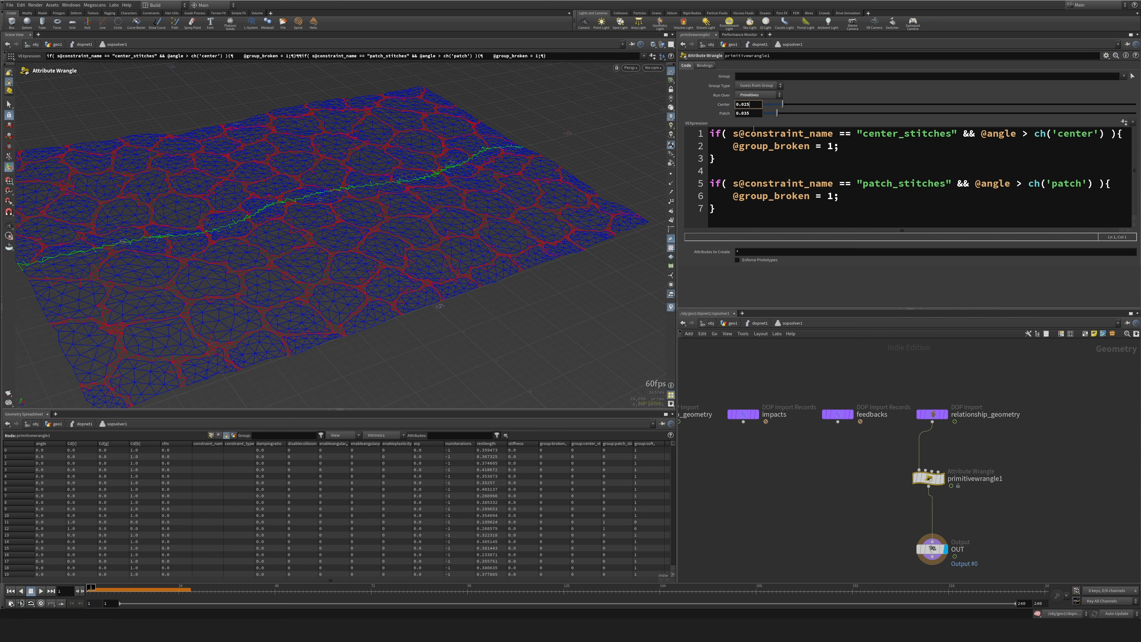
{"action": "key", "text": "u"}
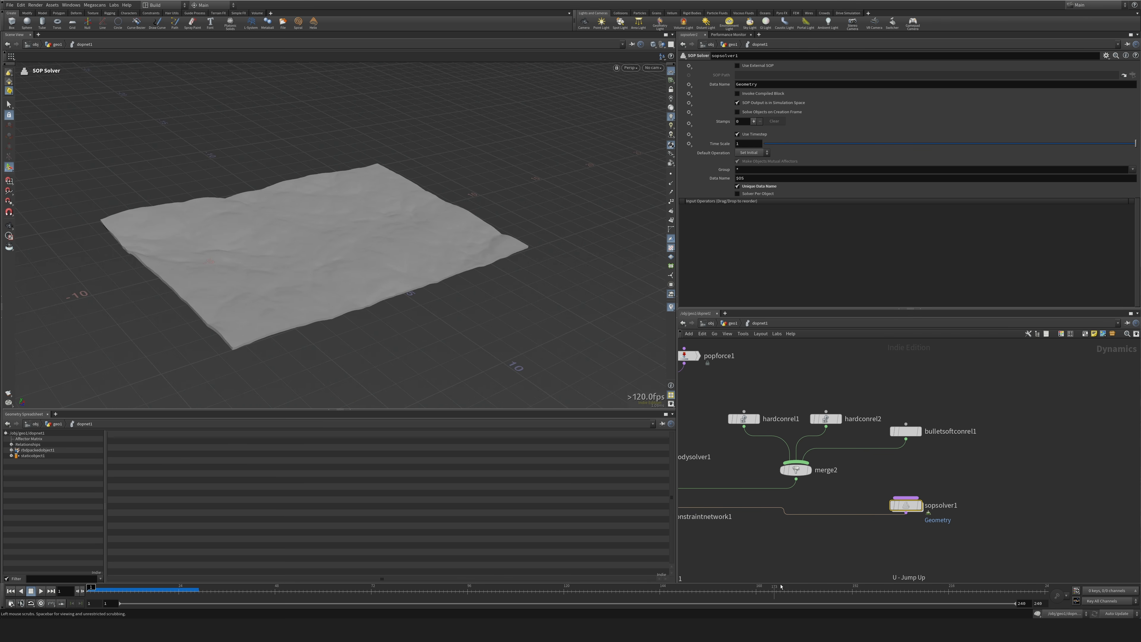
Move the SOP Solver node farther away from the constraint network and go up to the geometry network.
{"action": "middle_click_drag", "start_coordinate": [849, 541], "coordinate": [938, 487]}
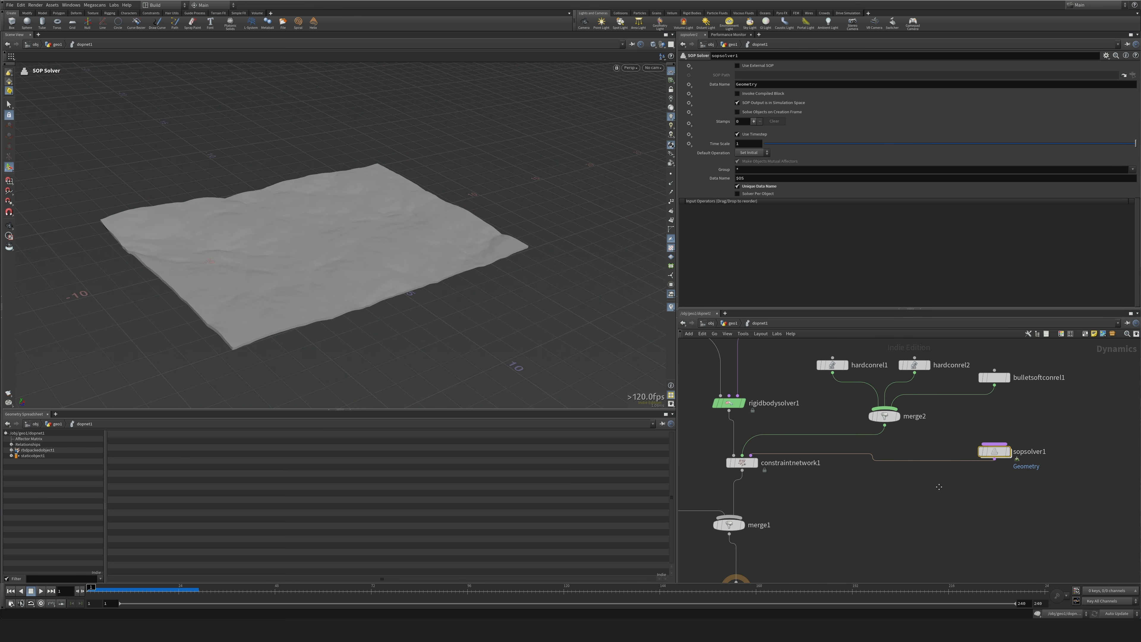
{"action": "left_click_drag", "start_coordinate": [994, 458], "coordinate": [1035, 441]}
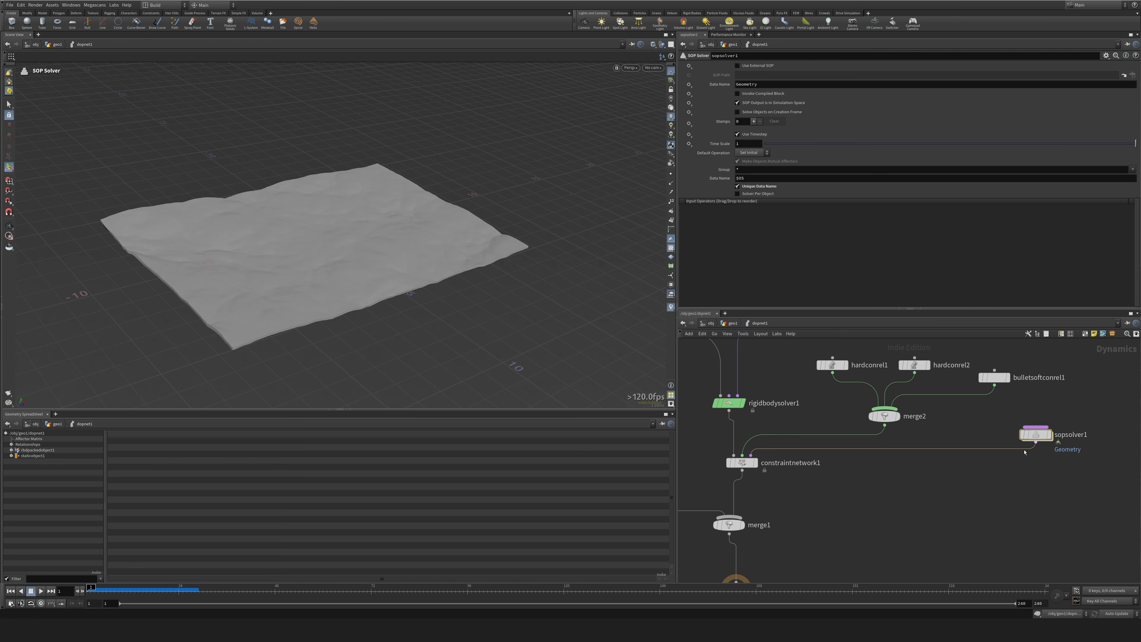
{"action": "key", "text": "u"}
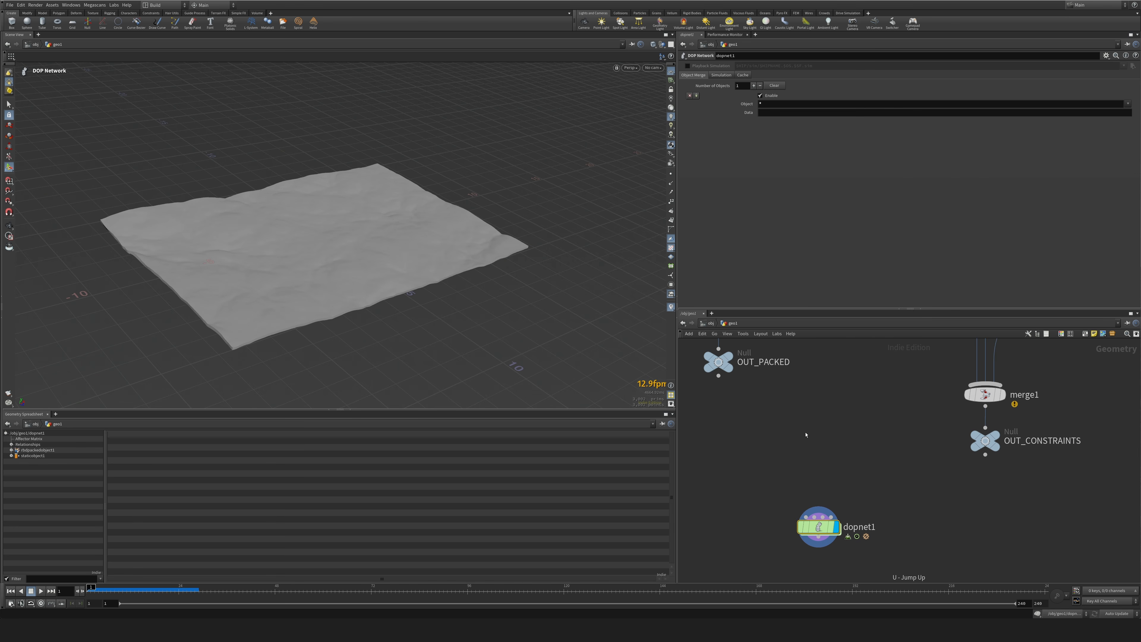
{"action": "left_click_drag", "start_coordinate": [378, 353], "coordinate": [144, 293], "text": "alt"}
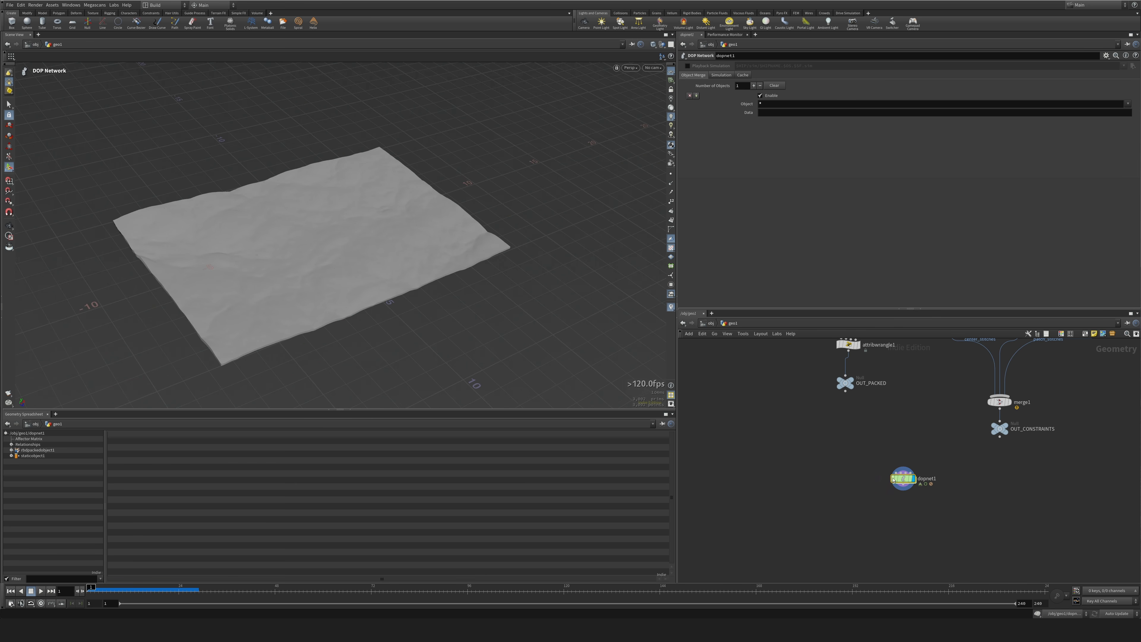
In the DOP network, set the static object's SOP Path to /obj/geo1/OUT_STATIC_COL.
{"action": "double_click", "coordinate": [903, 479]}
{"action": "middle_click_drag", "start_coordinate": [816, 496], "coordinate": [1018, 473]}
{"action": "left_click", "coordinate": [835, 458]}
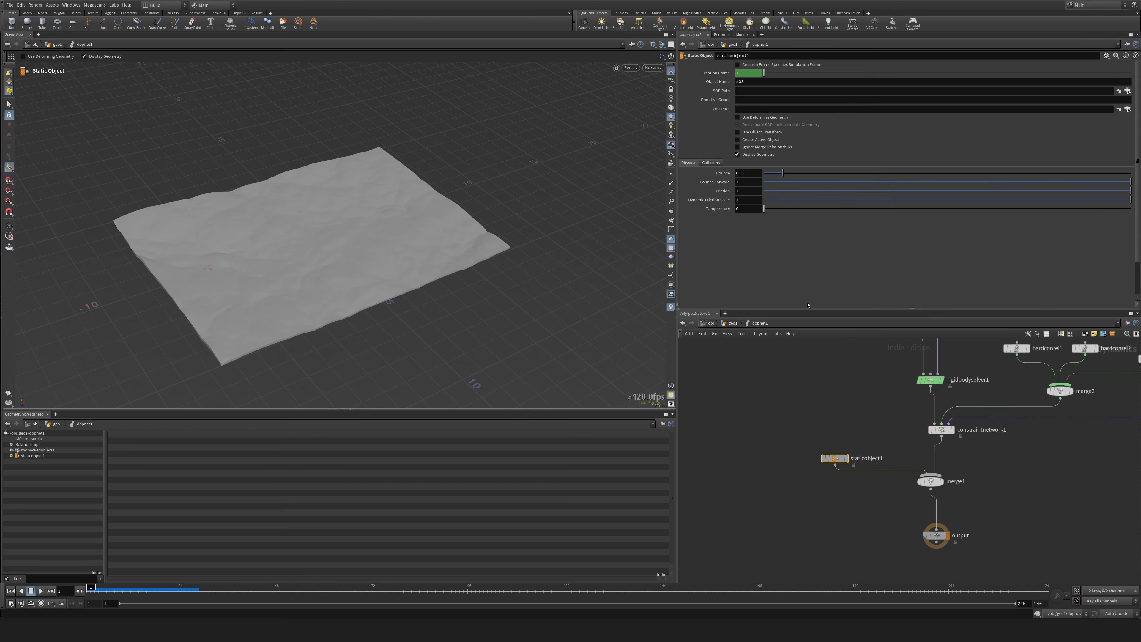
{"action": "left_click", "coordinate": [1127, 91]}
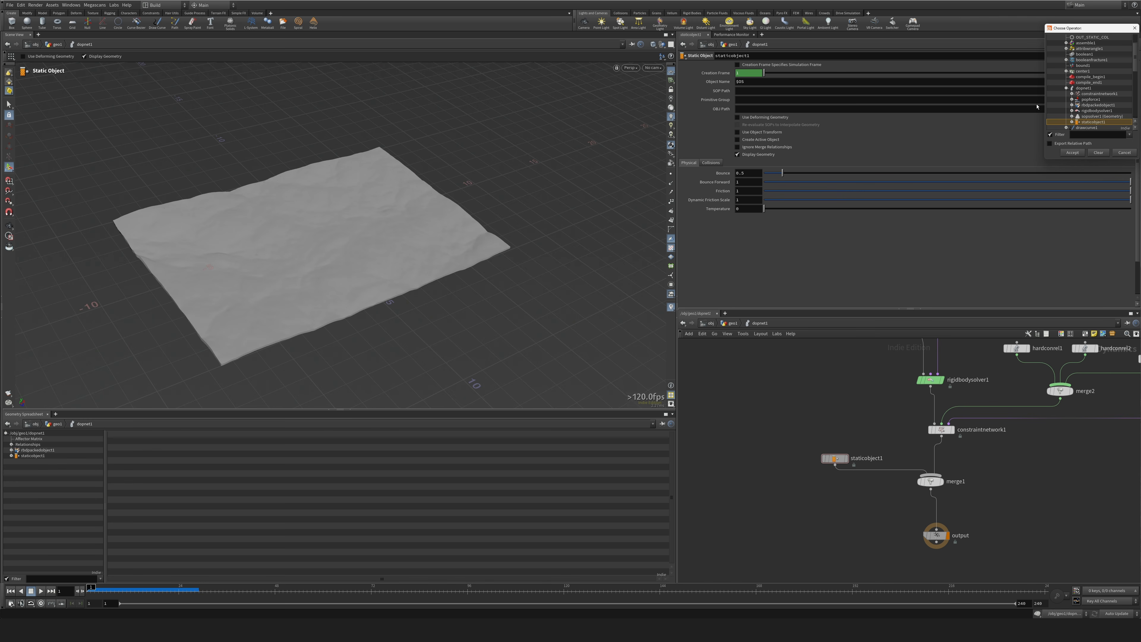
{"action": "double_click", "coordinate": [1093, 65]}
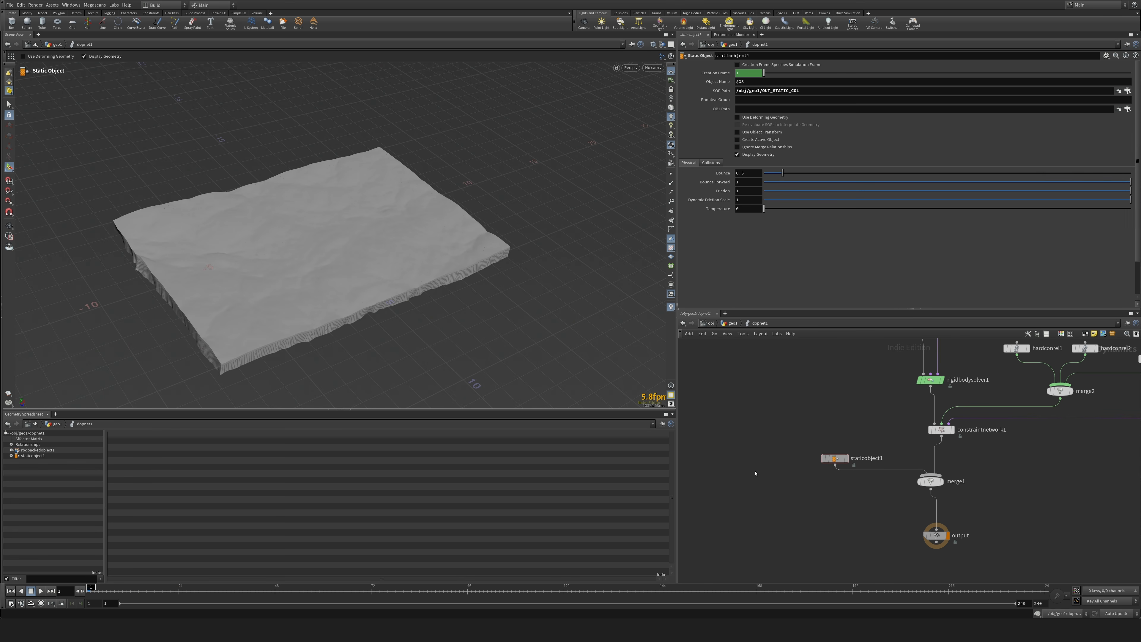
Turn off Display Geometry on the RBD packed object.
{"action": "mouse_move", "coordinate": [425, 395]}
{"action": "left_mouse_down", "text": "alt"}
{"action": "mouse_move", "coordinate": [429, 344]}
{"action": "mouse_move", "coordinate": [442, 403]}
{"action": "left_mouse_up", "text": "alt"}
{"action": "scroll", "coordinate": [430, 346], "scroll_direction": "up", "scroll_amount": 3}
{"action": "middle_click_drag", "start_coordinate": [788, 342], "coordinate": [772, 526]}
{"action": "left_click", "coordinate": [849, 489]}
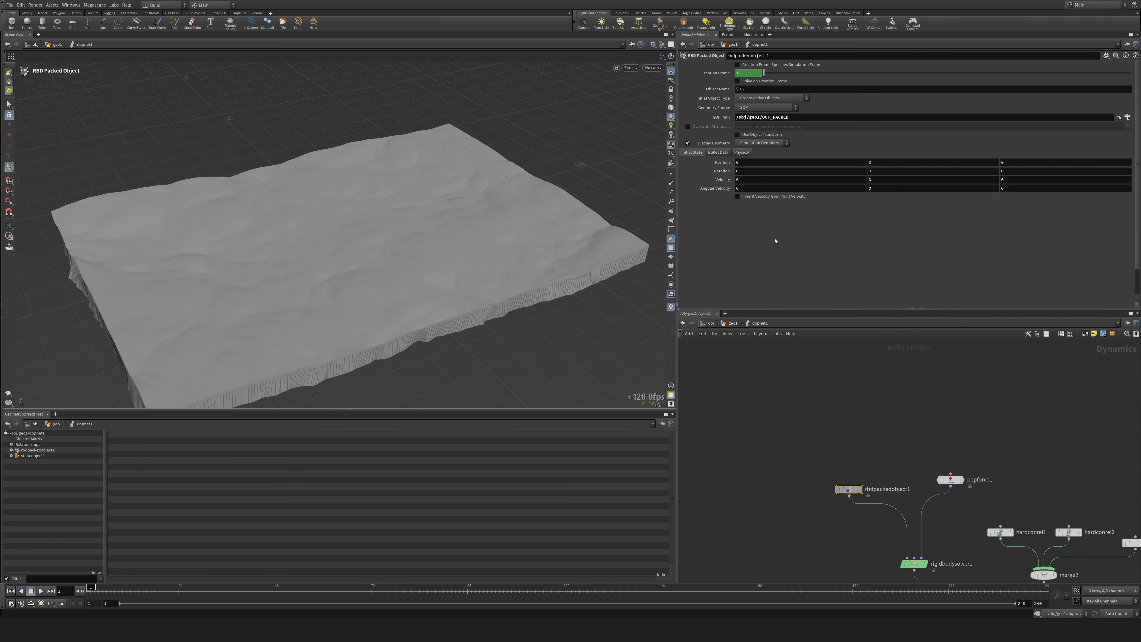
{"action": "left_click", "coordinate": [688, 144]}
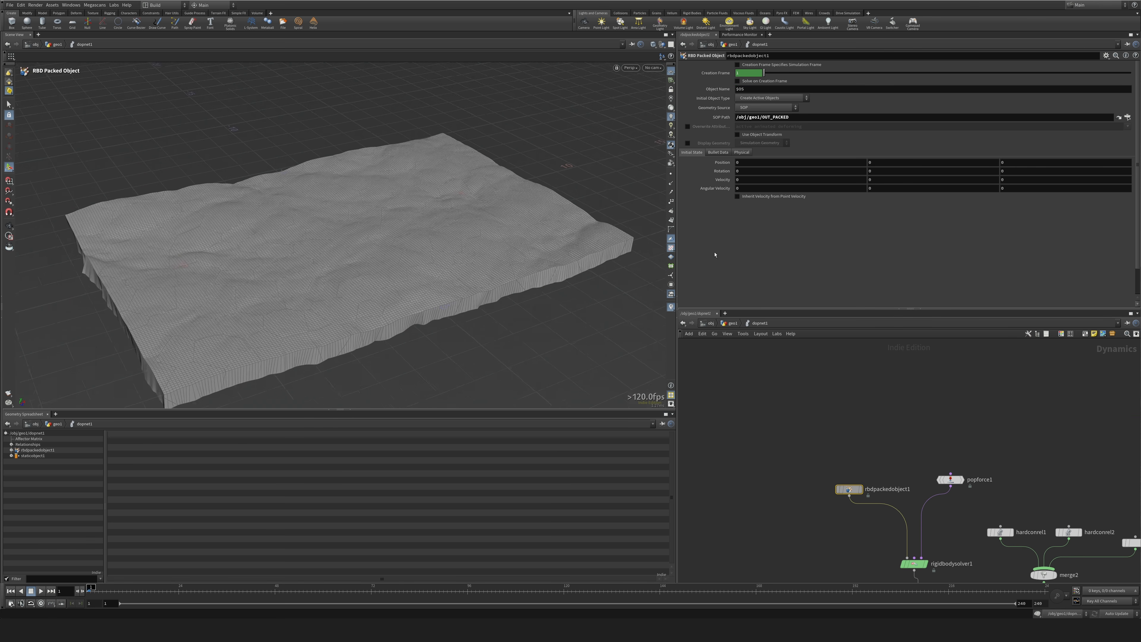
Turn off Display Geometry on the static object.
{"action": "middle_click_drag", "start_coordinate": [805, 571], "coordinate": [807, 390]}
{"action": "left_click_drag", "start_coordinate": [807, 390], "coordinate": [848, 473]}
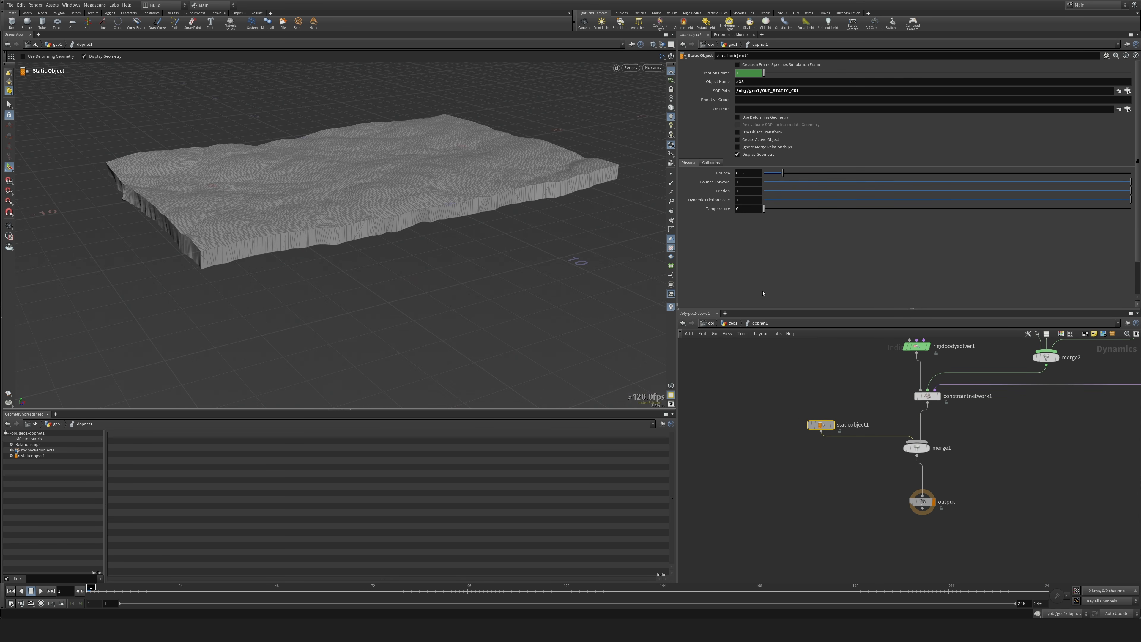
{"action": "left_click", "coordinate": [738, 155]}
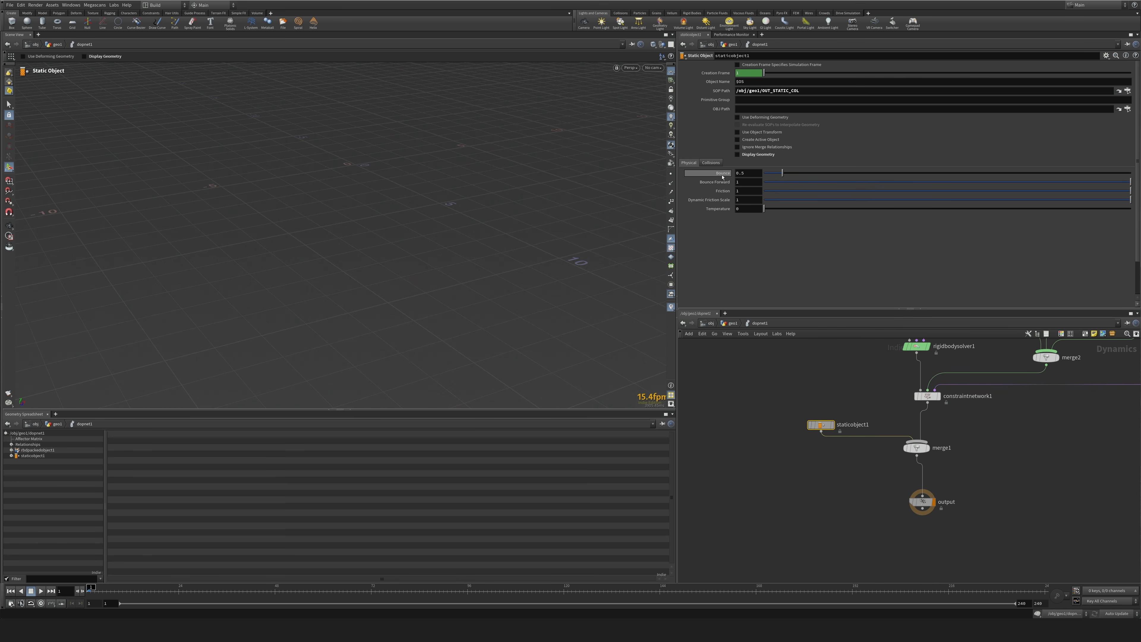
Show the static object's Bullet collision guide geometry and set its Geometry Representation to Concave.
{"action": "left_click", "coordinate": [711, 163]}
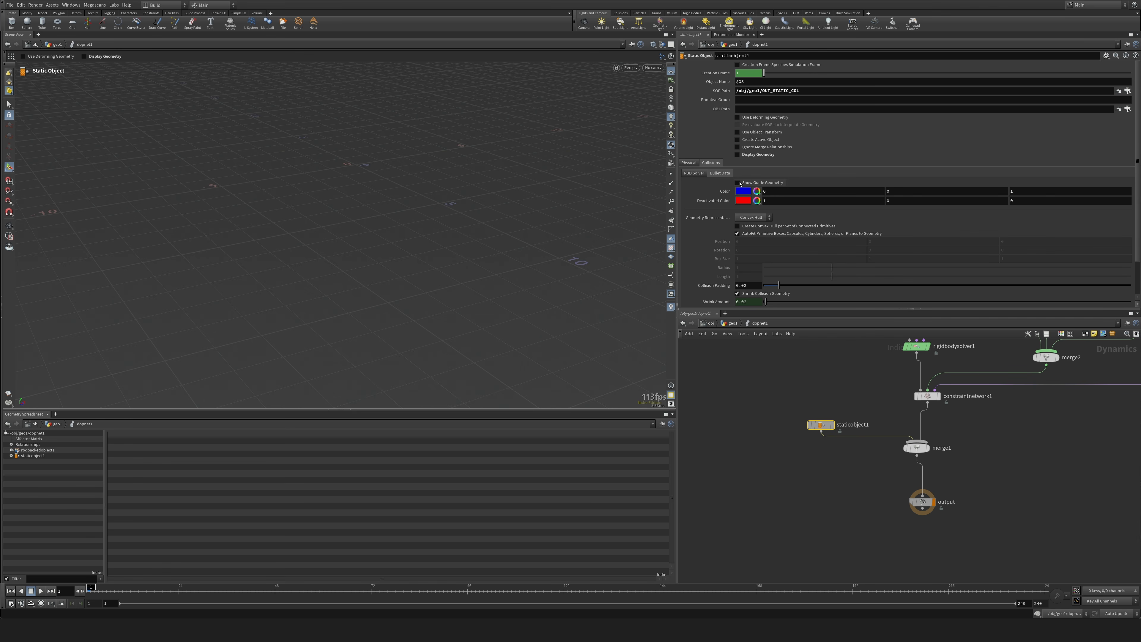
{"action": "left_click", "coordinate": [739, 183]}
{"action": "left_click_drag", "start_coordinate": [386, 216], "coordinate": [324, 224], "text": "alt"}
{"action": "left_click", "coordinate": [754, 218]}
{"action": "left_click", "coordinate": [750, 226]}
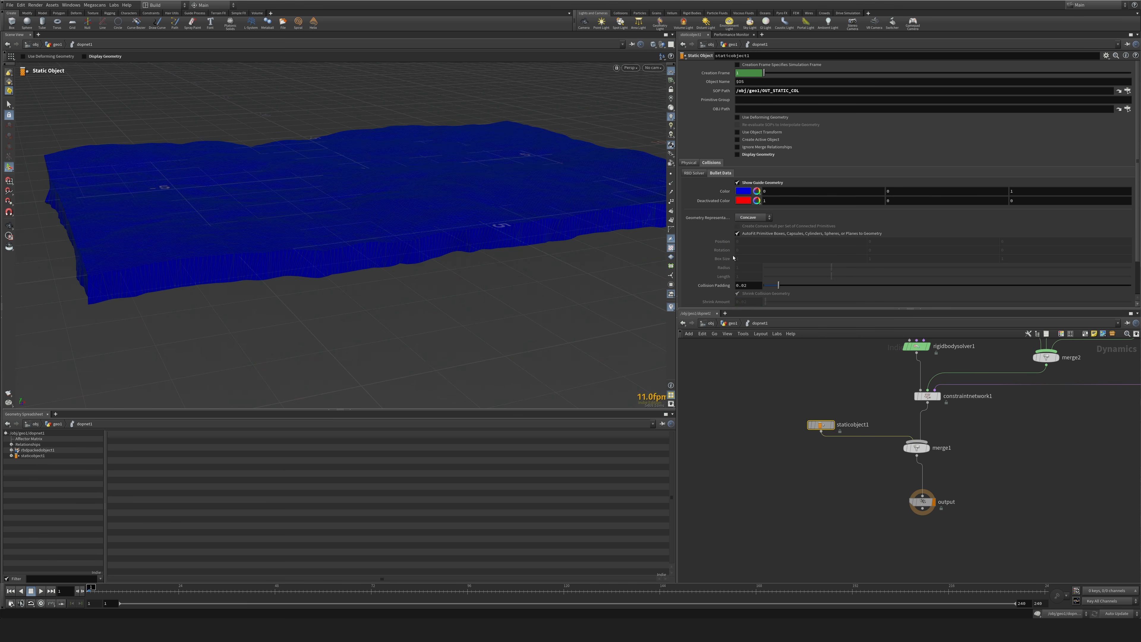
Switch the static object's Geometry Representation to Convex Hull, enable one hull per set of connected primitives, and inspect the guide closely.
{"action": "left_click_drag", "start_coordinate": [404, 229], "coordinate": [422, 110], "text": "alt"}
{"action": "right_click_drag", "start_coordinate": [421, 110], "coordinate": [665, 210], "text": "alt"}
{"action": "left_click", "coordinate": [747, 217]}
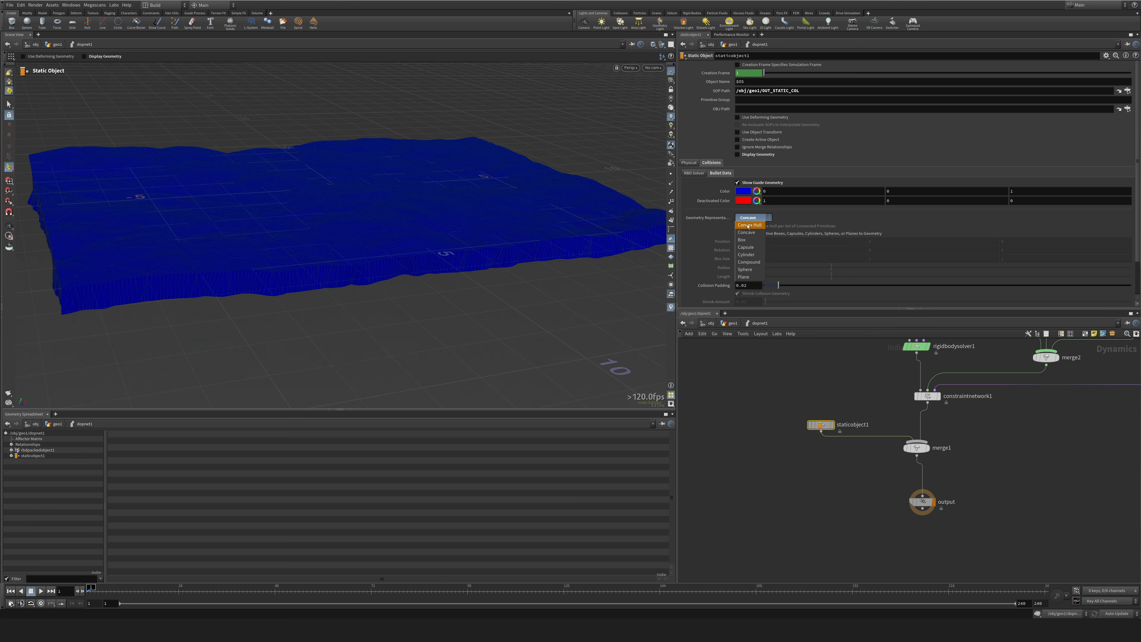
{"action": "left_click", "coordinate": [747, 221]}
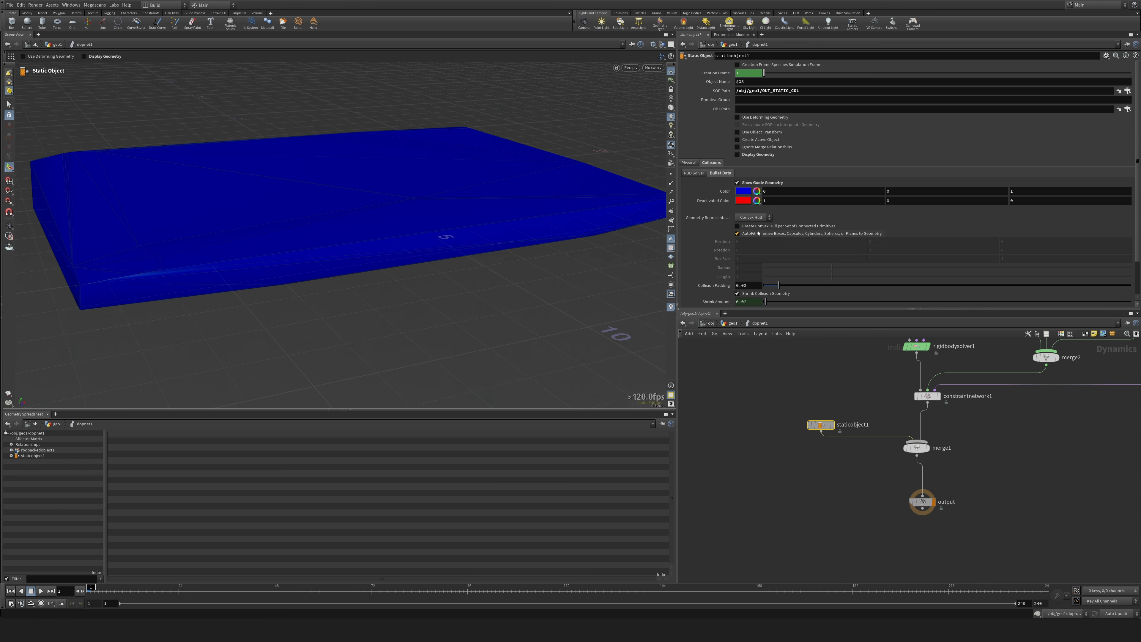
{"action": "left_click", "coordinate": [737, 226]}
{"action": "mouse_move", "coordinate": [351, 203]}
{"action": "left_mouse_down", "text": "alt"}
{"action": "mouse_move", "coordinate": [398, 245]}
{"action": "mouse_move", "coordinate": [344, 183]}
{"action": "left_mouse_up", "text": "alt"}
{"action": "scroll", "coordinate": [400, 258], "scroll_direction": "up", "scroll_amount": 4}
{"action": "scroll", "coordinate": [344, 183], "scroll_direction": "down", "scroll_amount": 4}
{"action": "scroll", "coordinate": [390, 233], "scroll_direction": "up", "scroll_amount": 3}
{"action": "left_click_drag", "start_coordinate": [391, 234], "coordinate": [517, 193], "text": "alt"}
{"action": "scroll", "coordinate": [255, 206], "scroll_direction": "up", "scroll_amount": 3}
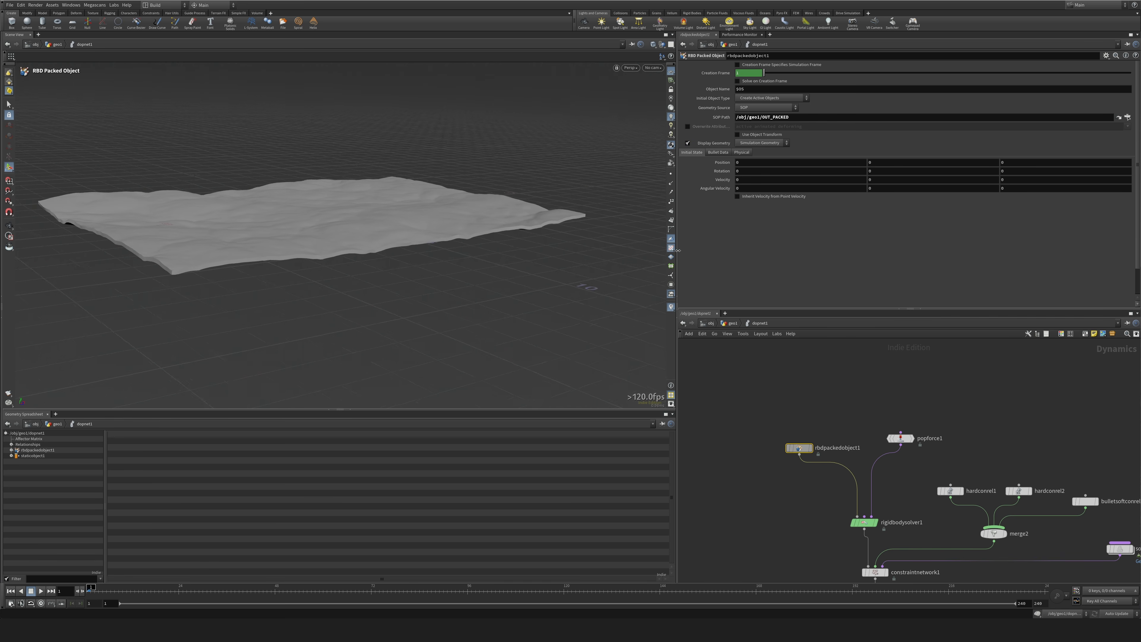
Play the simulation with the static collider and go back to the first frame.
{"action": "middle_click_drag", "start_coordinate": [790, 487], "coordinate": [785, 462]}
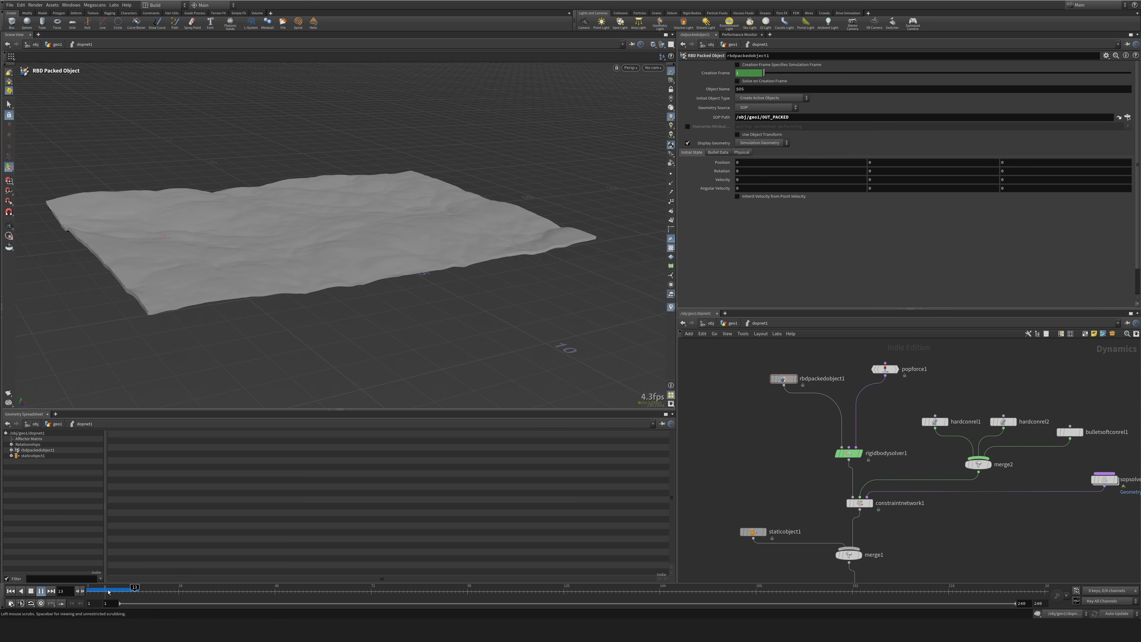
{"action": "left_click_drag", "start_coordinate": [110, 591], "coordinate": [91, 593]}
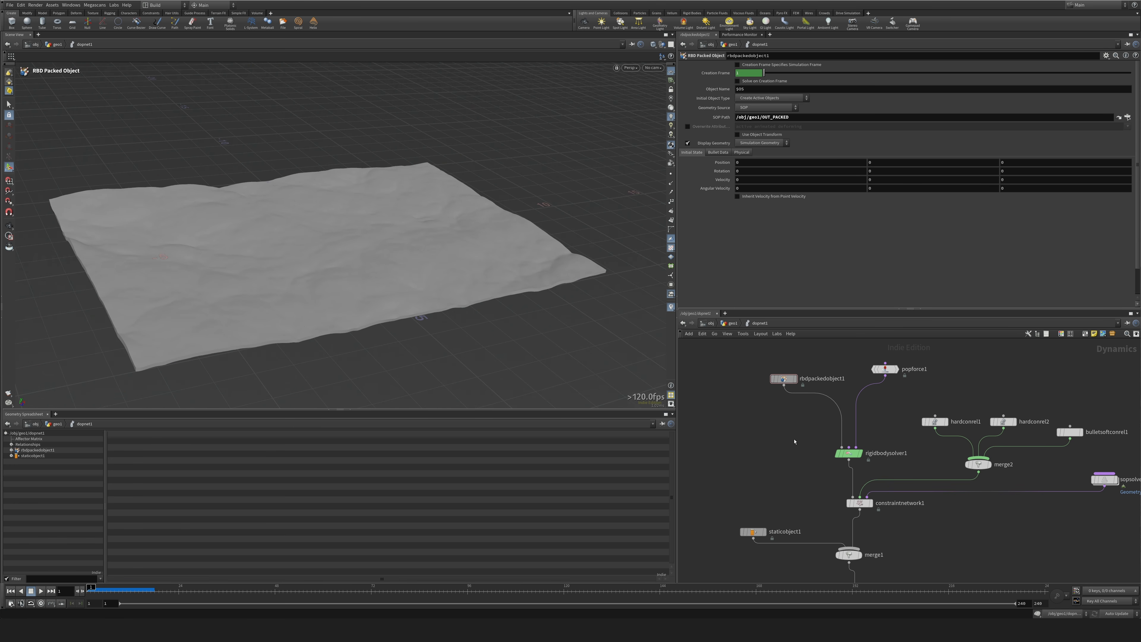
Return to the geometry network and locate the drawcurve1 branch upstream of the Boolean.
{"action": "key", "text": "u"}
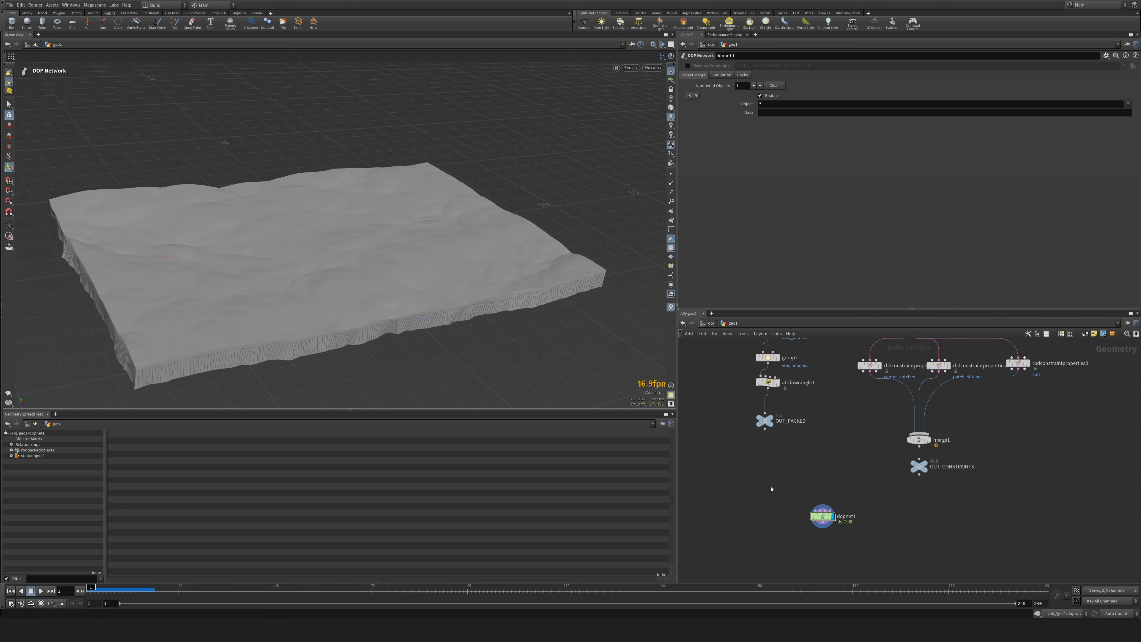
{"action": "middle_click_drag", "start_coordinate": [823, 436], "coordinate": [820, 508]}
{"action": "scroll", "coordinate": [834, 461], "scroll_direction": "down", "scroll_amount": 5}
{"action": "middle_click_drag", "start_coordinate": [916, 391], "coordinate": [899, 458]}
{"action": "middle_click_drag", "start_coordinate": [927, 376], "coordinate": [891, 505]}
{"action": "middle_click_drag", "start_coordinate": [885, 387], "coordinate": [891, 510]}
{"action": "scroll", "coordinate": [821, 485], "scroll_direction": "up", "scroll_amount": 5}
{"action": "middle_click_drag", "start_coordinate": [819, 477], "coordinate": [913, 432]}
{"action": "scroll", "coordinate": [913, 433], "scroll_direction": "down", "scroll_amount": 3}
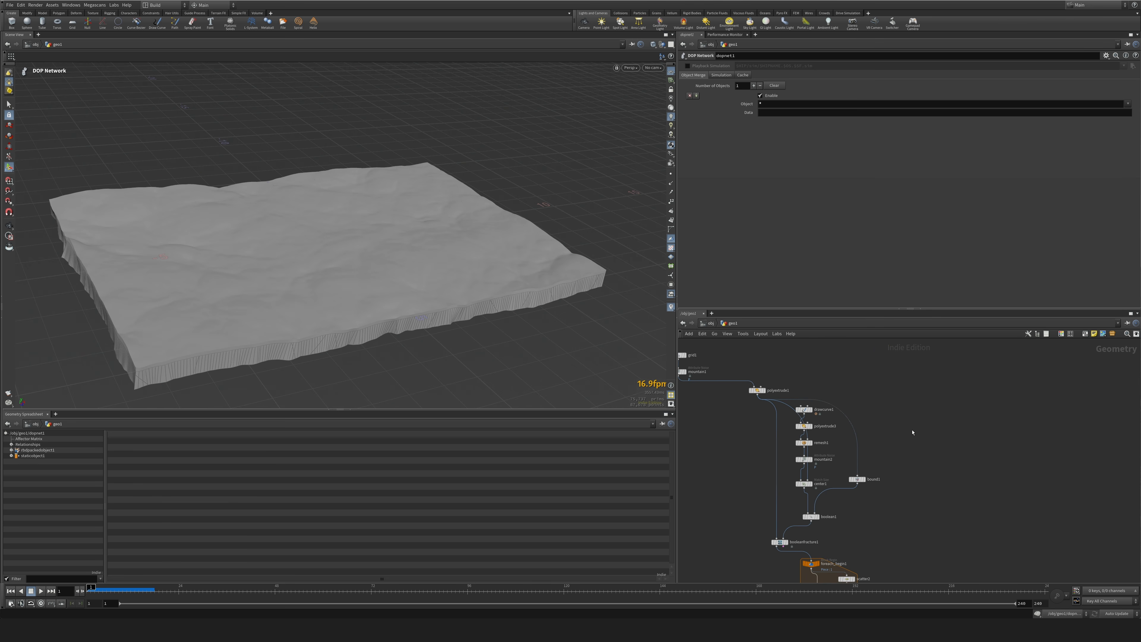
{"action": "scroll", "coordinate": [898, 438], "scroll_direction": "up", "scroll_amount": 3}
{"action": "key", "text": "Tab"}
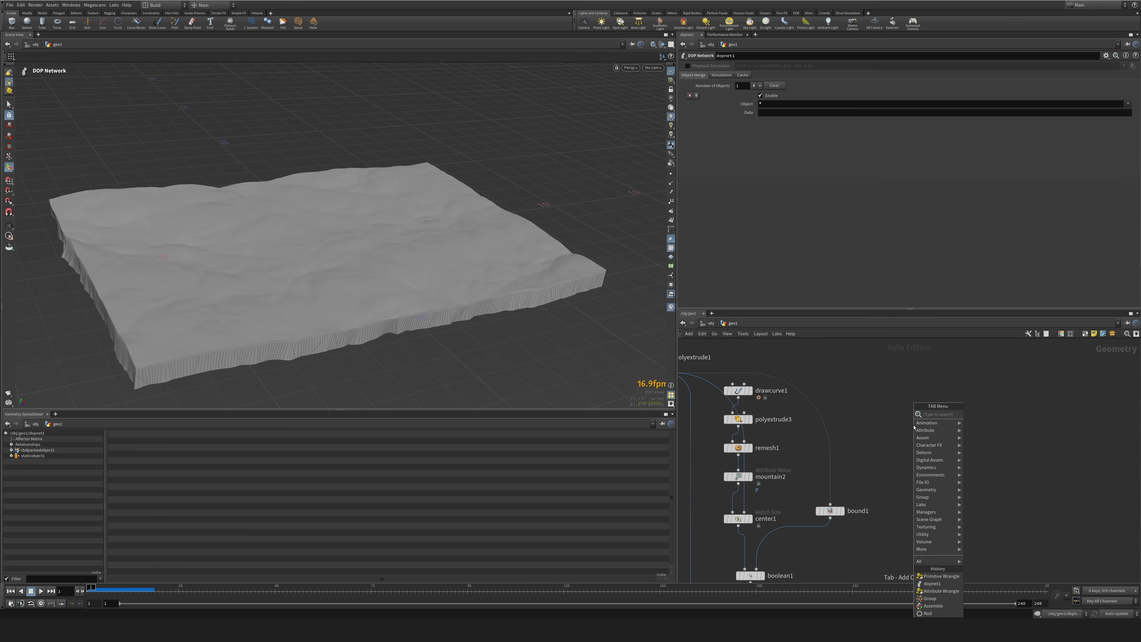
{"action": "key", "text": "Escape"}
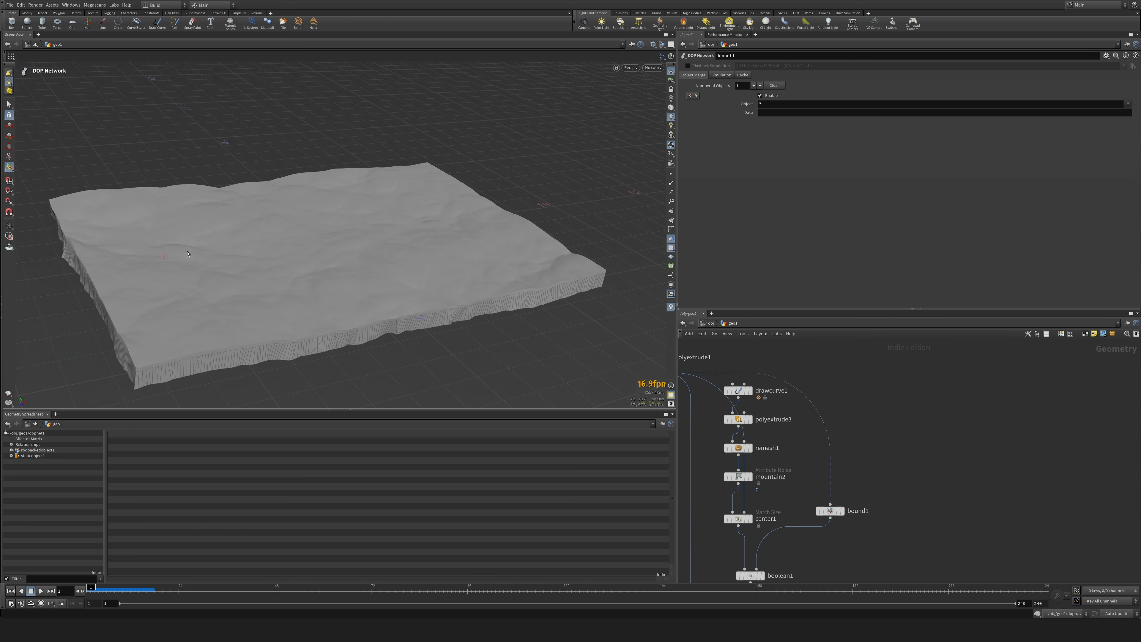
{"action": "key", "text": "Tab"}
{"action": "type", "text": "r"}
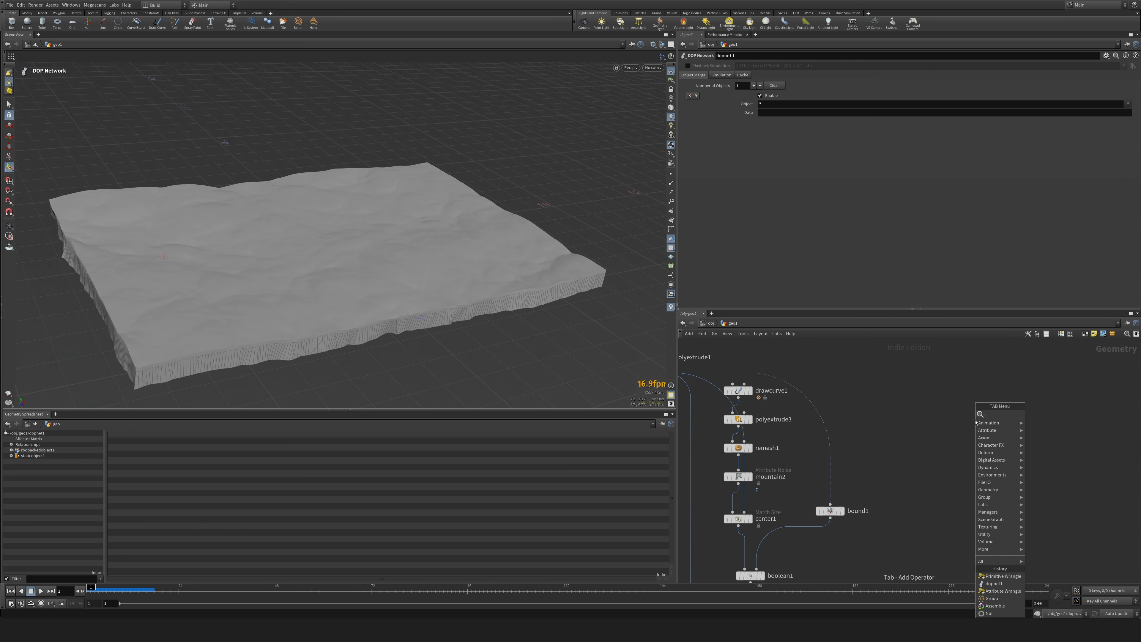
{"action": "type", "text": "aw"}
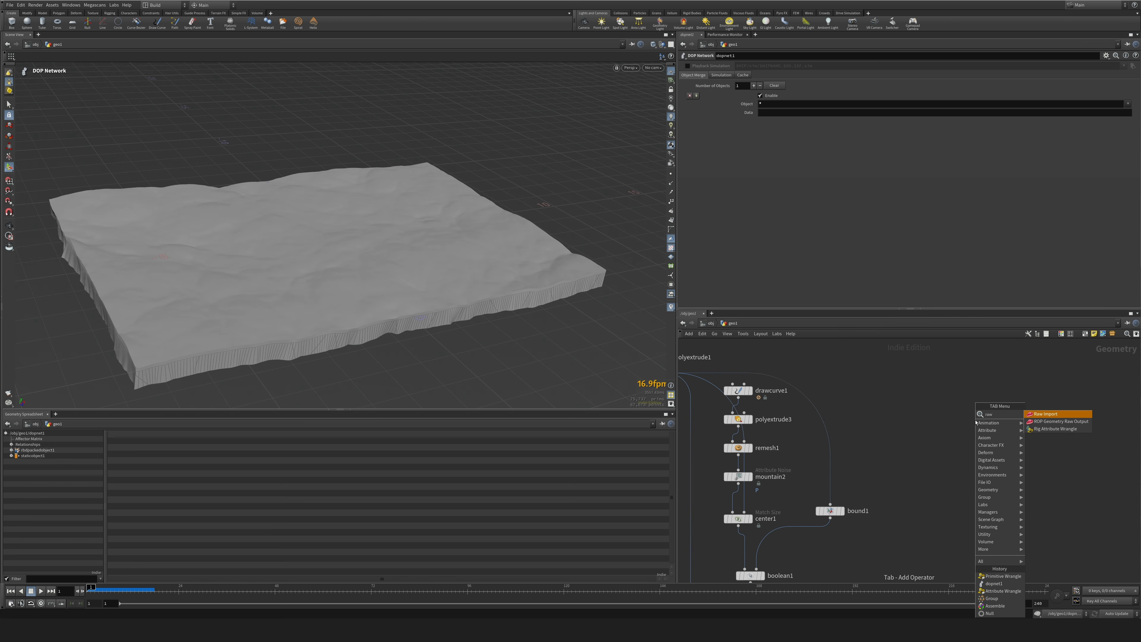
{"action": "key", "text": "BackSpace"}
{"action": "key", "text": "BackSpace"}
{"action": "key", "text": "BackSpace"}
{"action": "type", "text": "raw"}
{"action": "key", "text": "Return"}
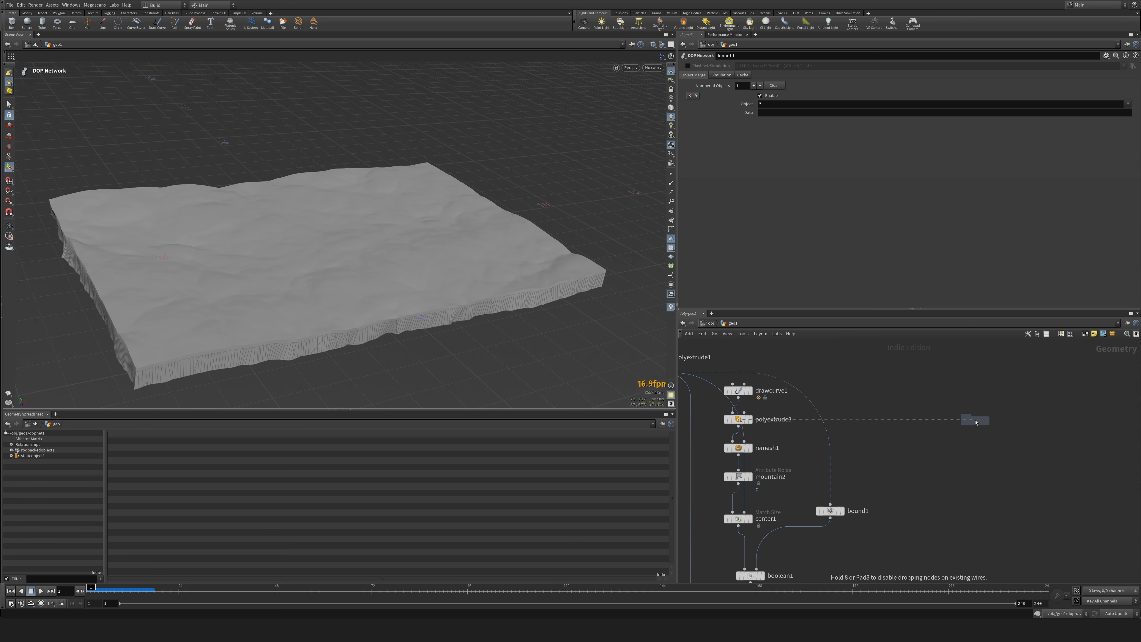
Add a Ray node in the empty area beside the drawcurve1 branch.
{"action": "key", "text": "Tab"}
{"action": "type", "text": "draw"}
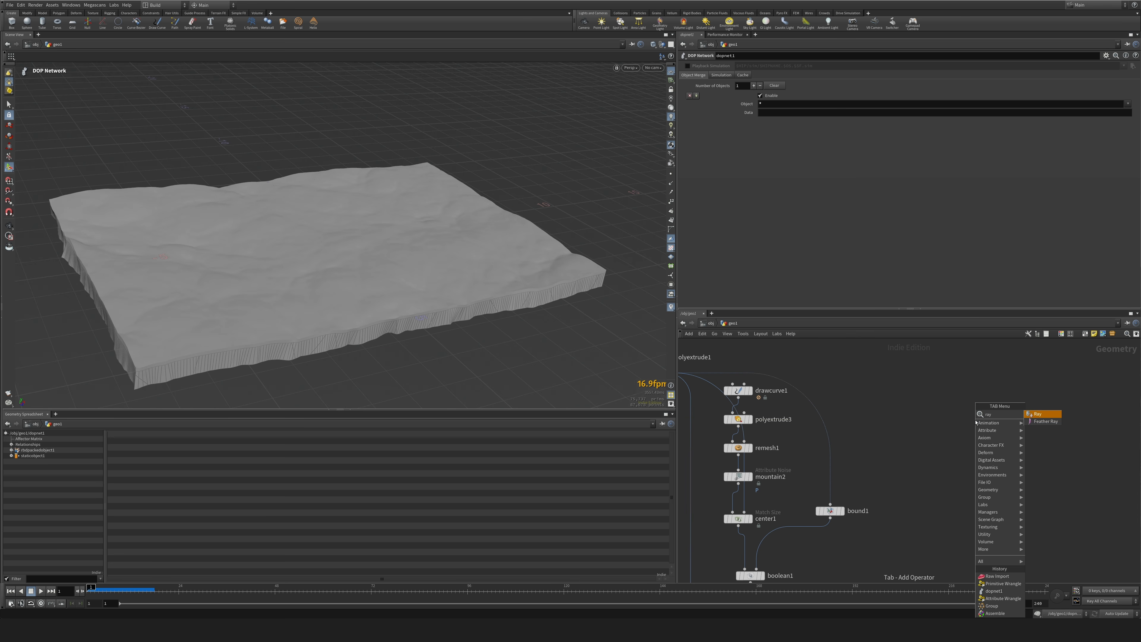
{"action": "key", "text": "Return"}
{"action": "left_click", "coordinate": [909, 411]}
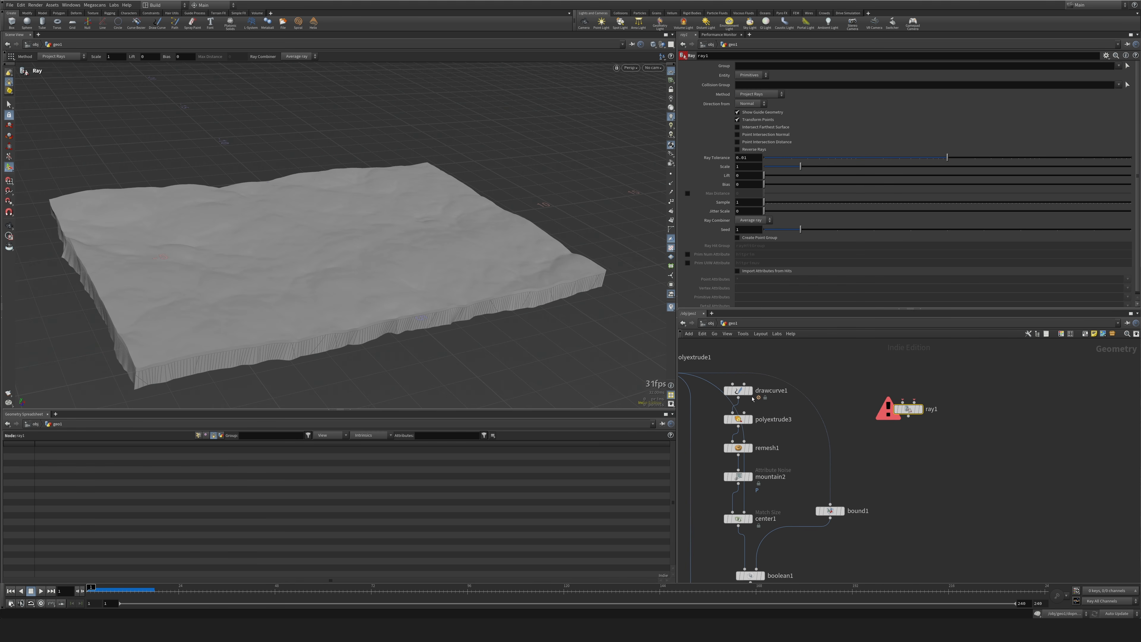
Connect drawcurve1 to the Ray node's first input and polyextrude1 to its second, and display the Ray node.
{"action": "left_click", "coordinate": [740, 398]}
{"action": "left_click", "coordinate": [903, 402]}
{"action": "left_click", "coordinate": [914, 402]}
{"action": "middle_click_drag", "start_coordinate": [872, 371], "coordinate": [1000, 363]}
{"action": "left_click", "coordinate": [786, 356]}
{"action": "middle_click_drag", "start_coordinate": [1027, 437], "coordinate": [917, 438]}
{"action": "left_click", "coordinate": [941, 400]}
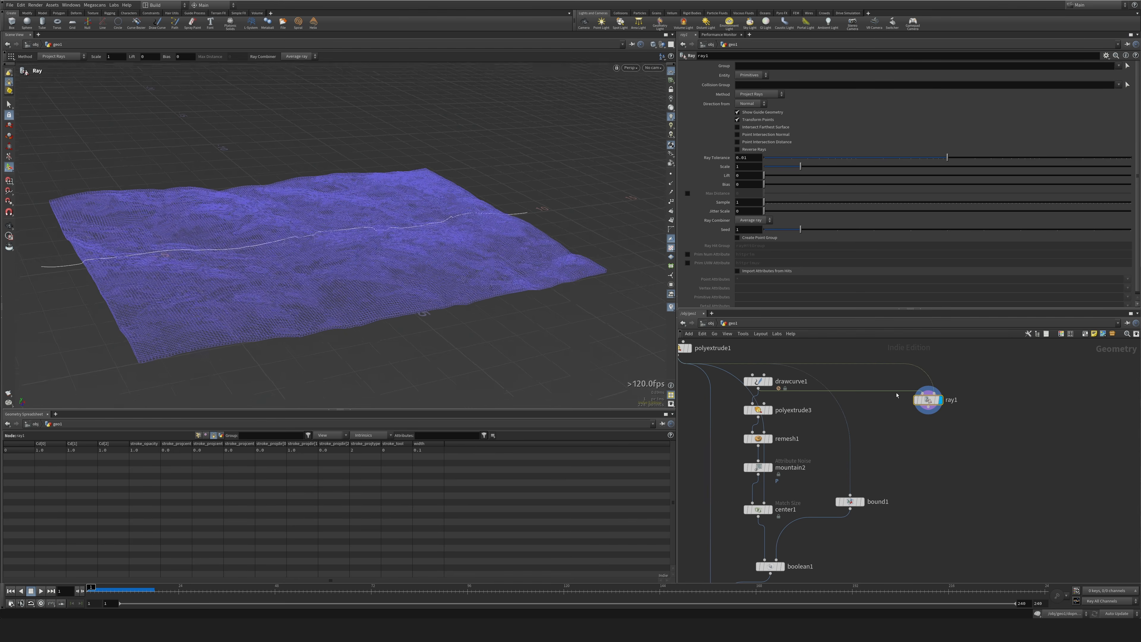
Set the Ray node's Method to Minimum Distance to project the curve onto the terrain.
{"action": "left_click_drag", "start_coordinate": [814, 320], "coordinate": [804, 346], "text": "alt"}
{"action": "scroll", "coordinate": [539, 270], "scroll_direction": "down", "scroll_amount": 4}
{"action": "left_click_drag", "start_coordinate": [534, 270], "coordinate": [584, 351], "text": "alt"}
{"action": "left_click_drag", "start_coordinate": [739, 143], "coordinate": [729, 154], "text": "alt"}
{"action": "left_click", "coordinate": [758, 95]}
{"action": "left_click", "coordinate": [757, 104]}
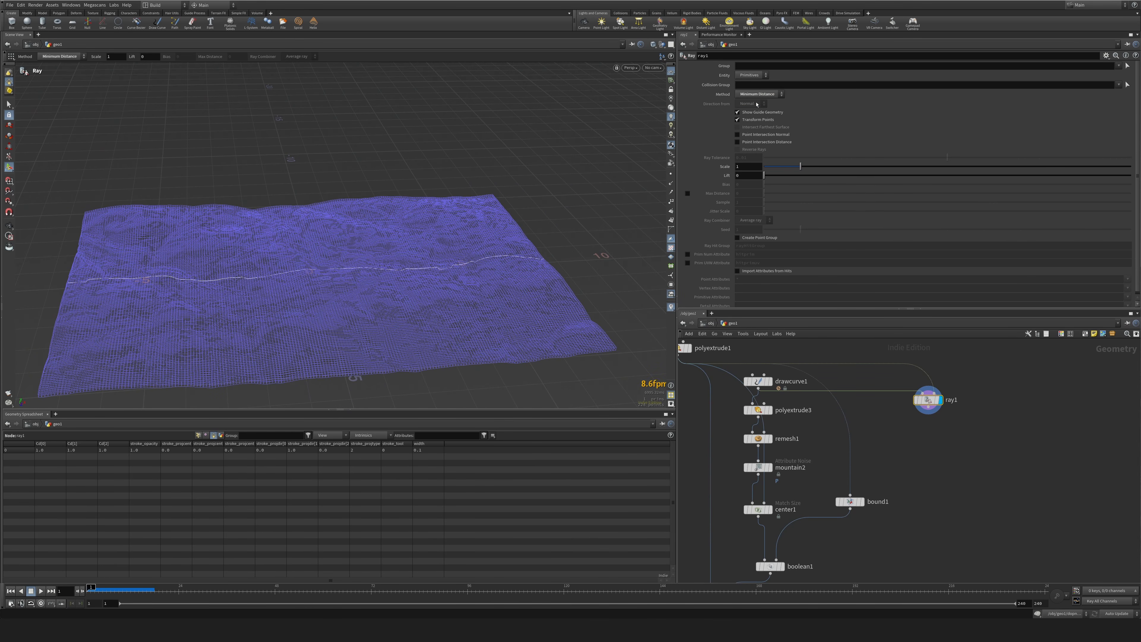
{"action": "scroll", "coordinate": [589, 247], "scroll_direction": "down", "scroll_amount": 2}
{"action": "left_click_drag", "start_coordinate": [583, 248], "coordinate": [592, 251], "text": "alt"}
{"action": "scroll", "coordinate": [918, 434], "scroll_direction": "down", "scroll_amount": 2}
Add an Object Merge node below the Ray node and set its Object 1 to ../ray1.
{"action": "key", "text": "Tab"}
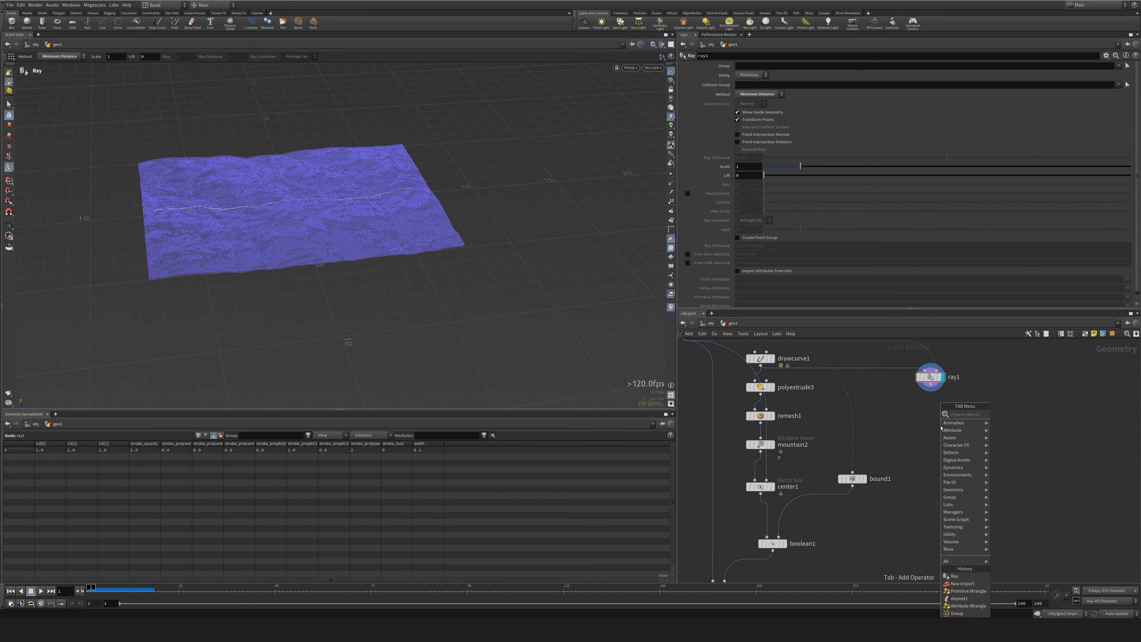
{"action": "type", "text": "obj"}
{"action": "key", "text": "Return"}
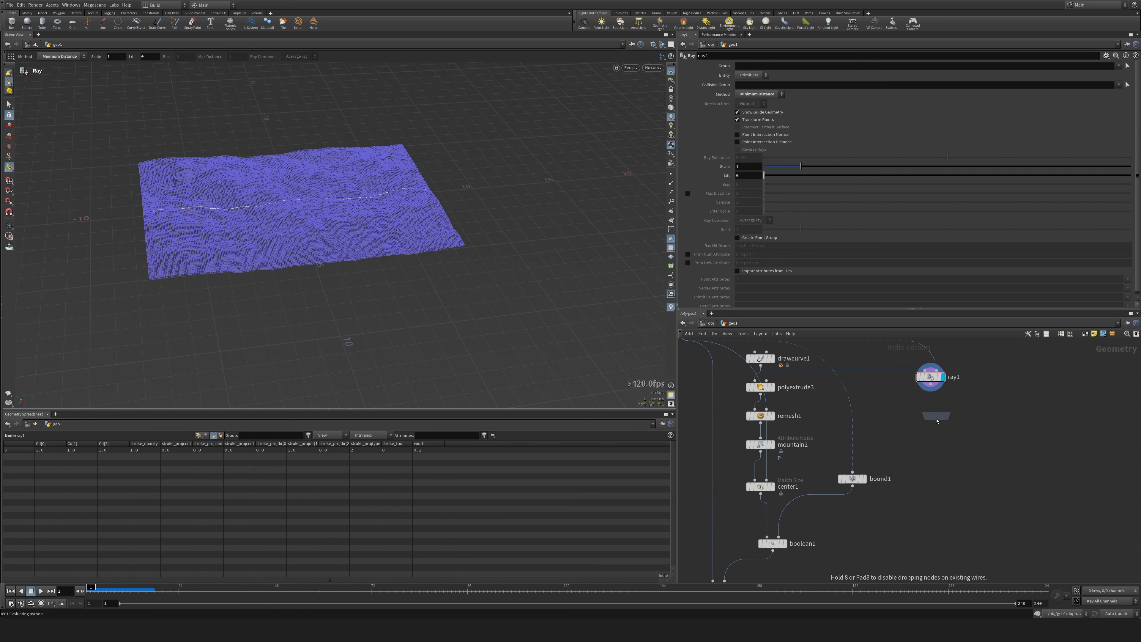
{"action": "left_click", "coordinate": [937, 417]}
{"action": "left_click_drag", "start_coordinate": [931, 382], "coordinate": [824, 224]}
{"action": "left_click_drag", "start_coordinate": [792, 84], "coordinate": [792, 84]}
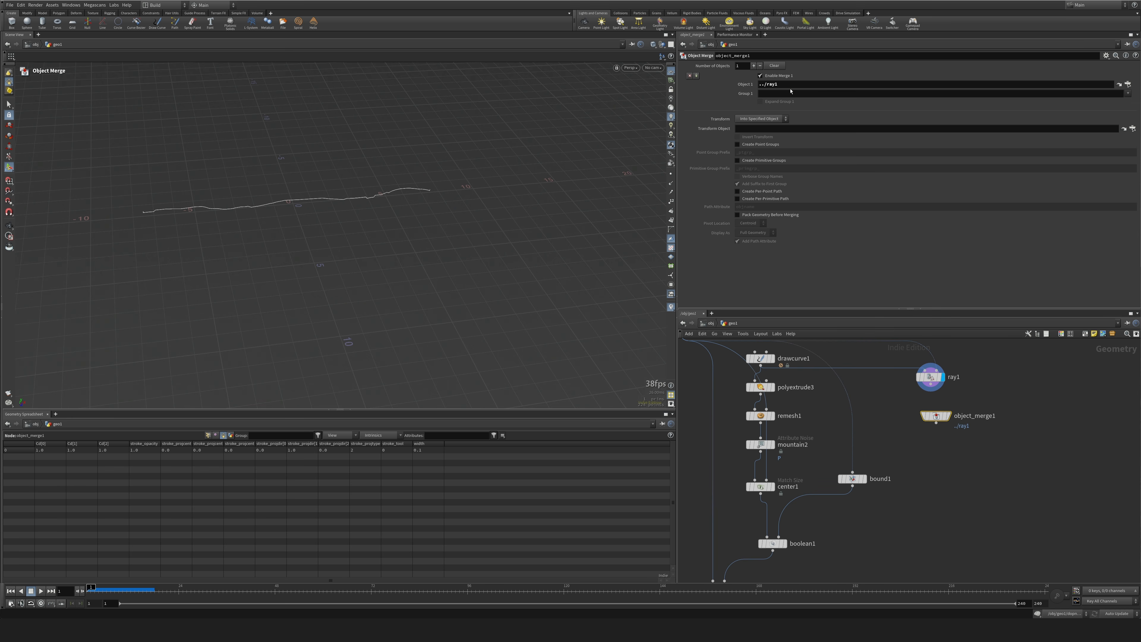
Move object_merge1 beside the node chain that leads to OUT_PACKED and display it.
{"action": "scroll", "coordinate": [954, 457], "scroll_direction": "down", "scroll_amount": 5}
{"action": "middle_click_drag", "start_coordinate": [949, 479], "coordinate": [968, 397]}
{"action": "left_click_drag", "start_coordinate": [968, 351], "coordinate": [840, 535]}
{"action": "middle_click_drag", "start_coordinate": [858, 550], "coordinate": [815, 429]}
{"action": "scroll", "coordinate": [815, 429], "scroll_direction": "up", "scroll_amount": 5}
{"action": "left_click_drag", "start_coordinate": [782, 391], "coordinate": [782, 392]}
{"action": "left_click_drag", "start_coordinate": [783, 392], "coordinate": [807, 419]}
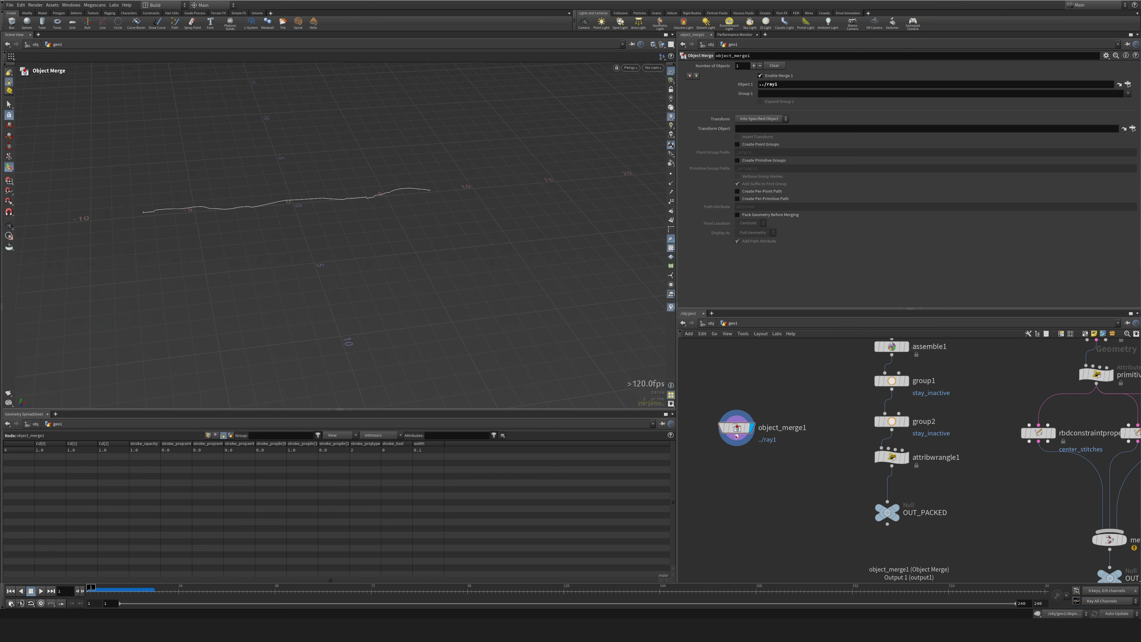
{"action": "left_click_drag", "start_coordinate": [736, 429], "coordinate": [751, 435]}
{"action": "middle_click_drag", "start_coordinate": [772, 476], "coordinate": [751, 440]}
Insert an Attribute Wrangle between attribwrangle1 and OUT_PACKED, and connect object_merge1 to its second input.
{"action": "left_click_drag", "start_coordinate": [867, 475], "coordinate": [863, 517]}
{"action": "left_click_drag", "start_coordinate": [726, 404], "coordinate": [720, 420]}
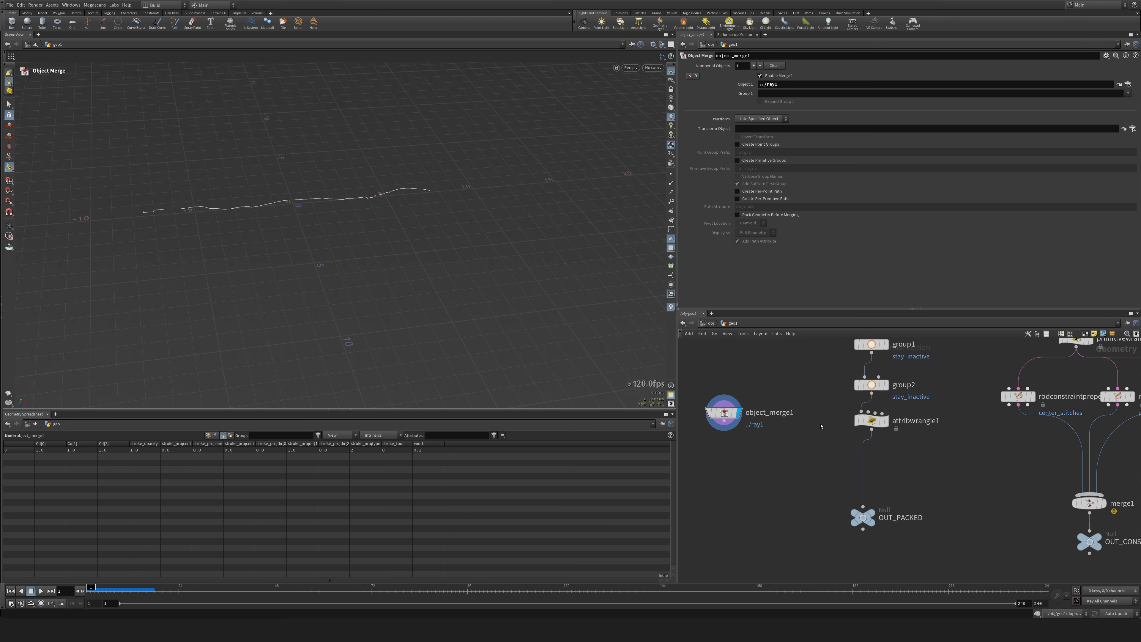
{"action": "left_click", "coordinate": [886, 420]}
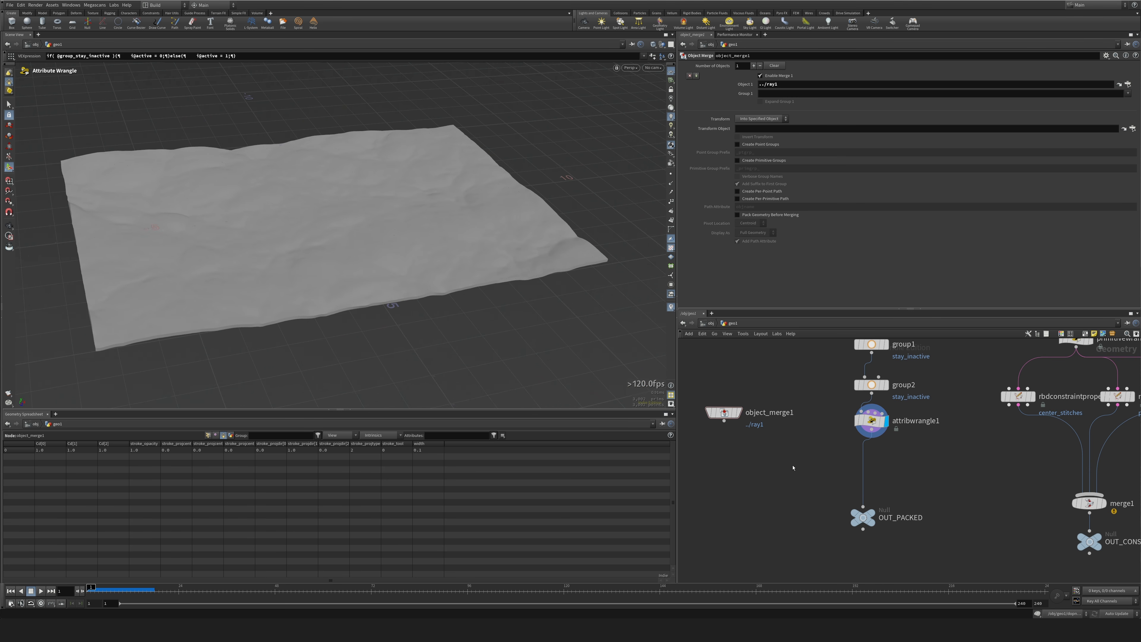
{"action": "middle_click_drag", "start_coordinate": [792, 466], "coordinate": [791, 452]}
{"action": "key", "text": "Tab"}
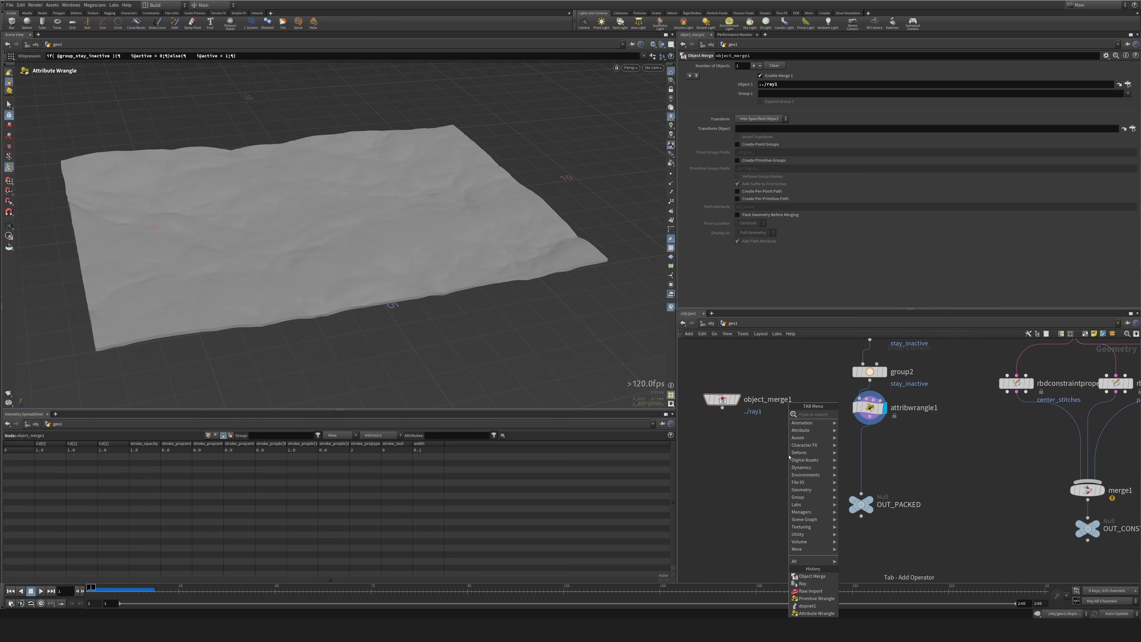
{"action": "type", "text": "wrang"}
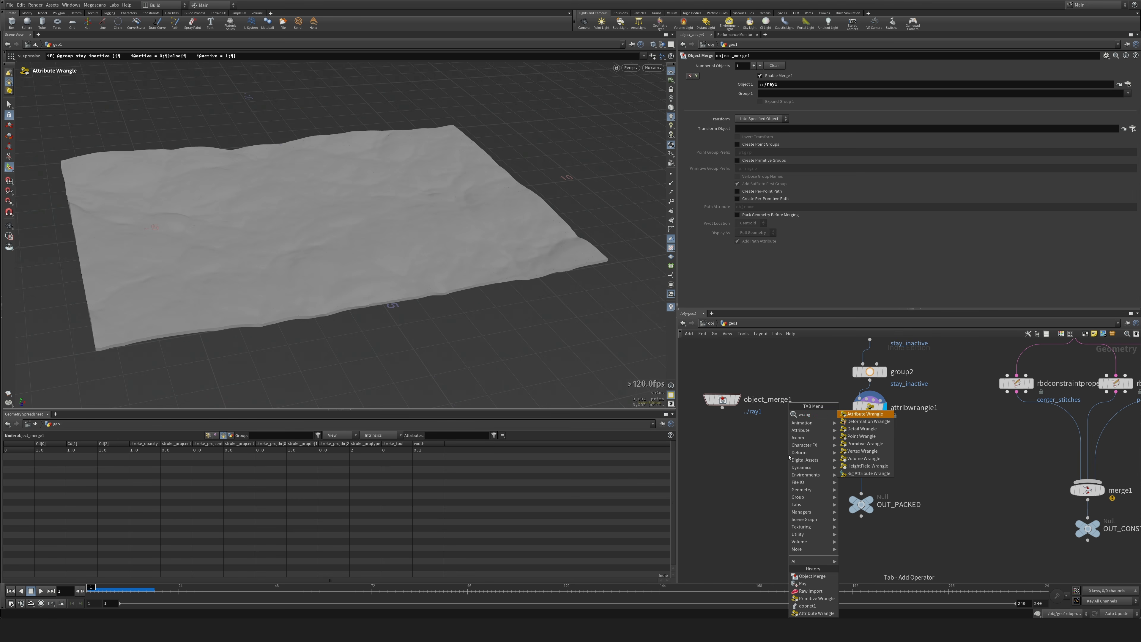
{"action": "key", "text": "Return"}
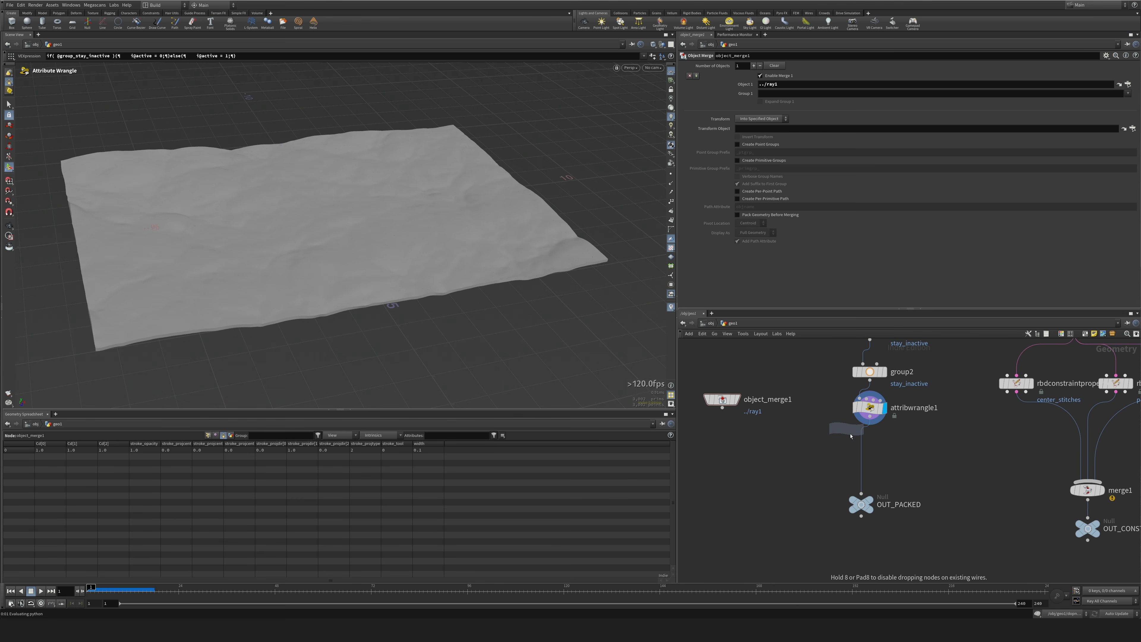
{"action": "left_click", "coordinate": [862, 450]}
{"action": "left_click", "coordinate": [723, 411]}
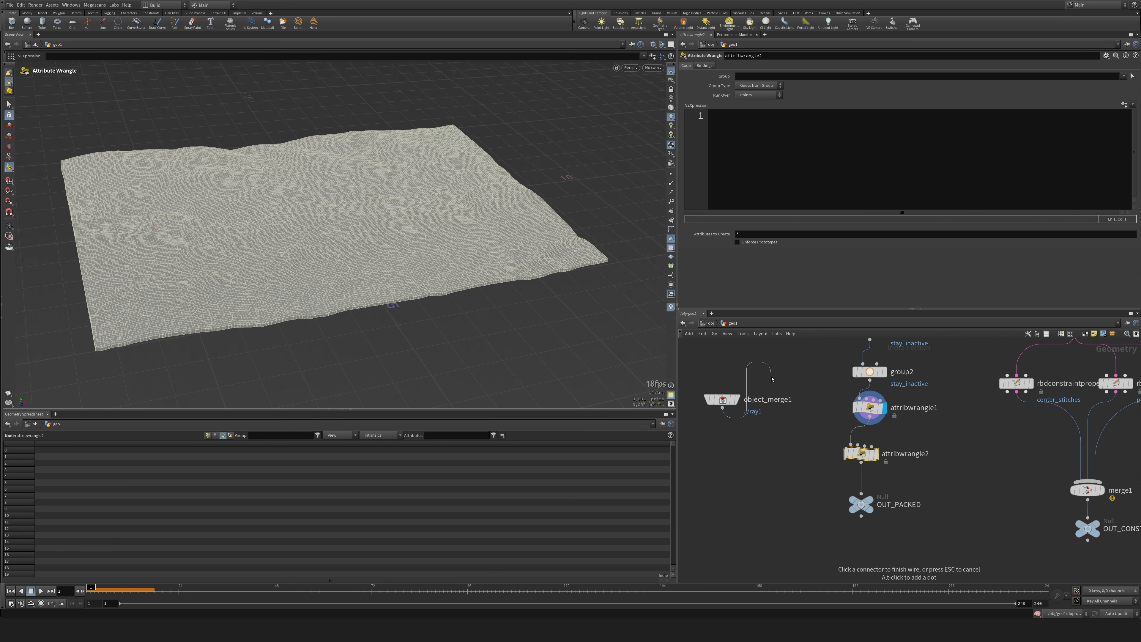
{"action": "left_click", "coordinate": [858, 443]}
{"action": "scroll", "coordinate": [876, 452], "scroll_direction": "up", "scroll_amount": 3}
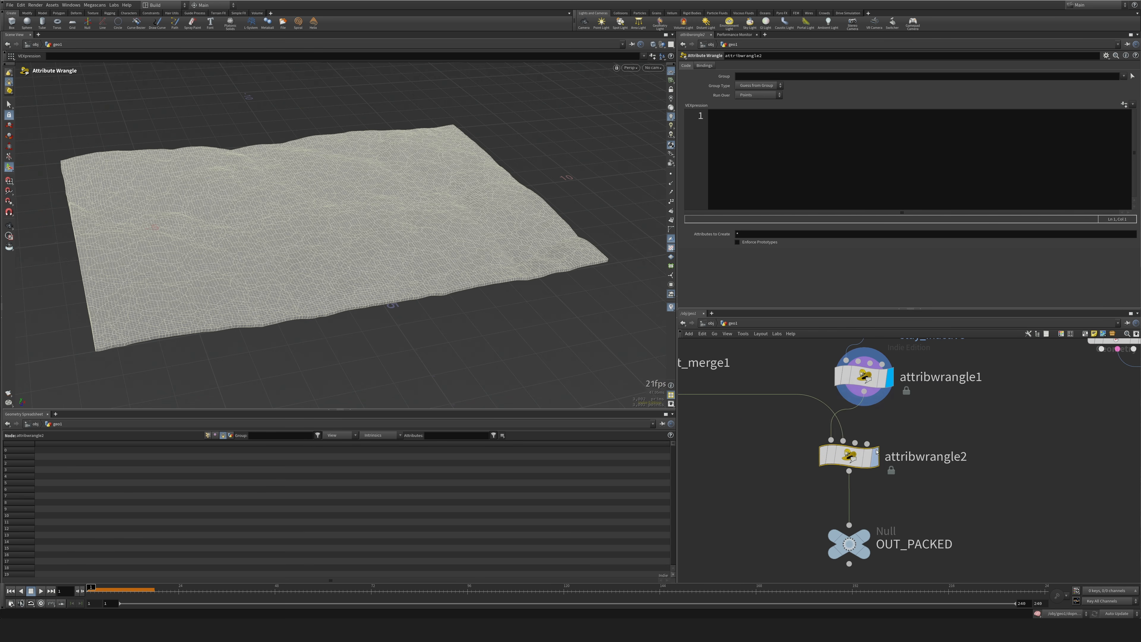
Branch an Add node off attribwrangle2, set it to delete geometry but keep the points, and display it.
{"action": "key", "text": "Tab"}
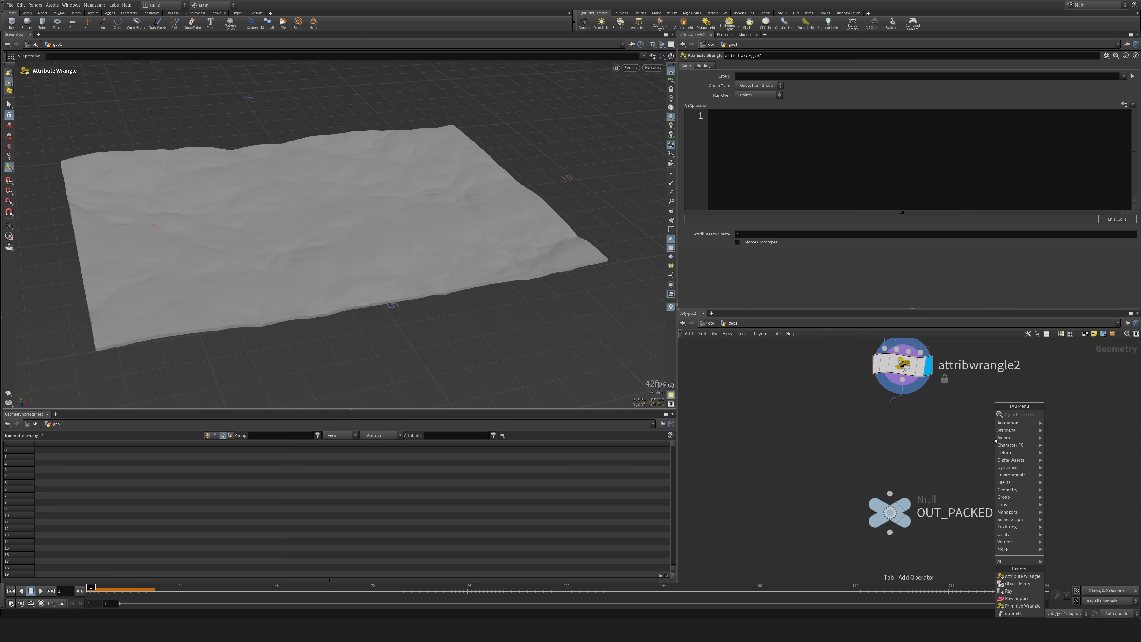
{"action": "type", "text": "add"}
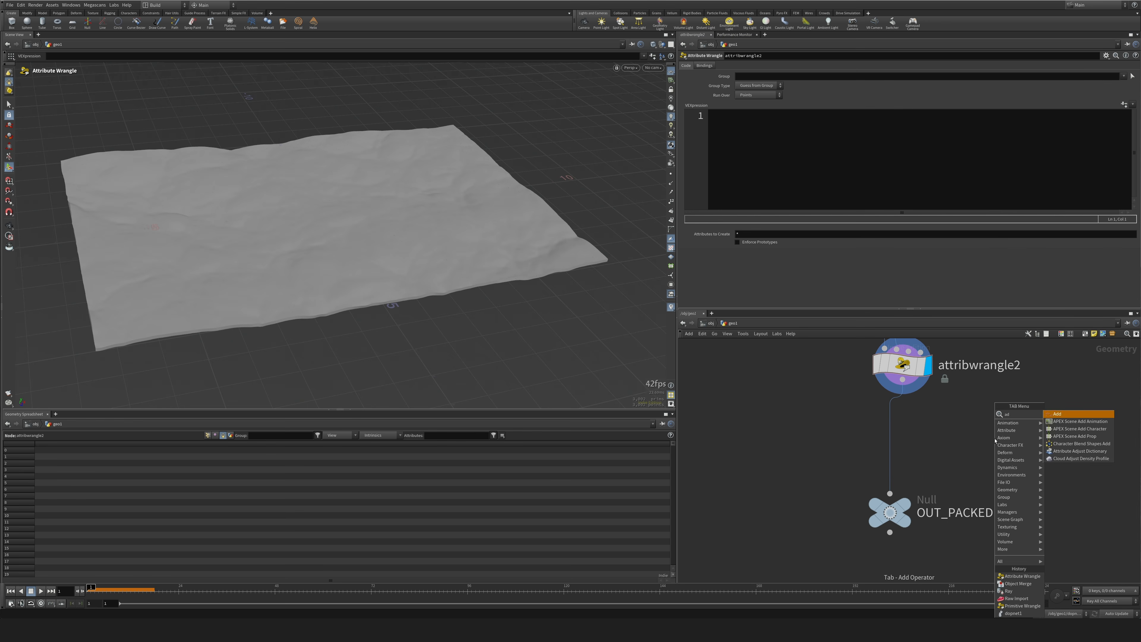
{"action": "key", "text": "Return"}
{"action": "left_click", "coordinate": [806, 445]}
{"action": "left_click_drag", "start_coordinate": [822, 439], "coordinate": [791, 452]}
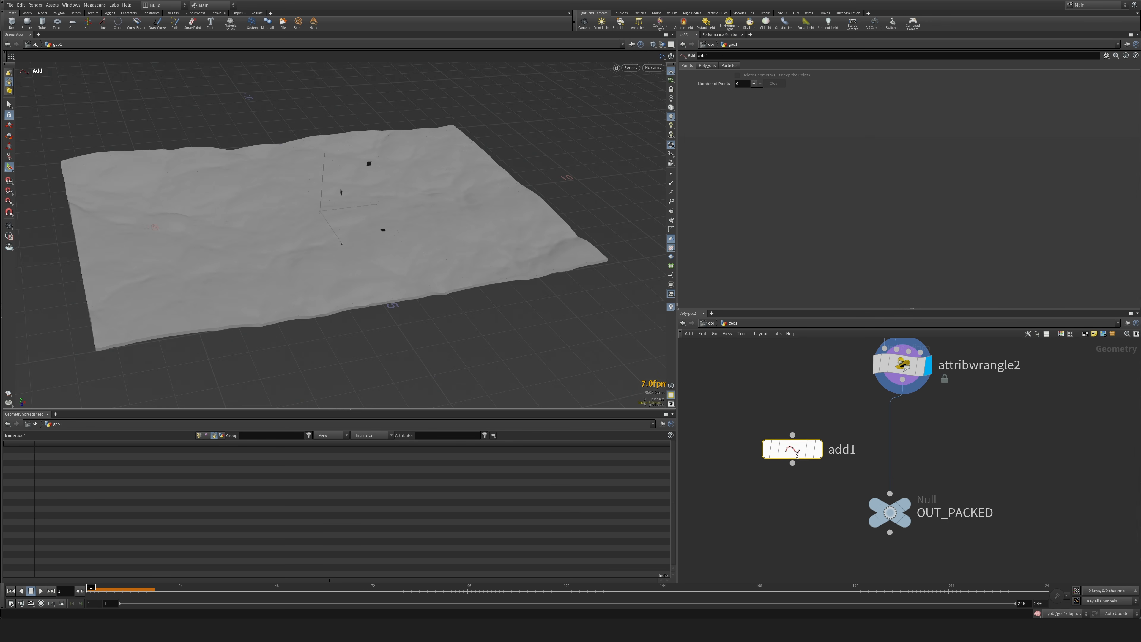
{"action": "left_click", "coordinate": [793, 435]}
{"action": "left_click", "coordinate": [902, 380]}
{"action": "left_click", "coordinate": [821, 451]}
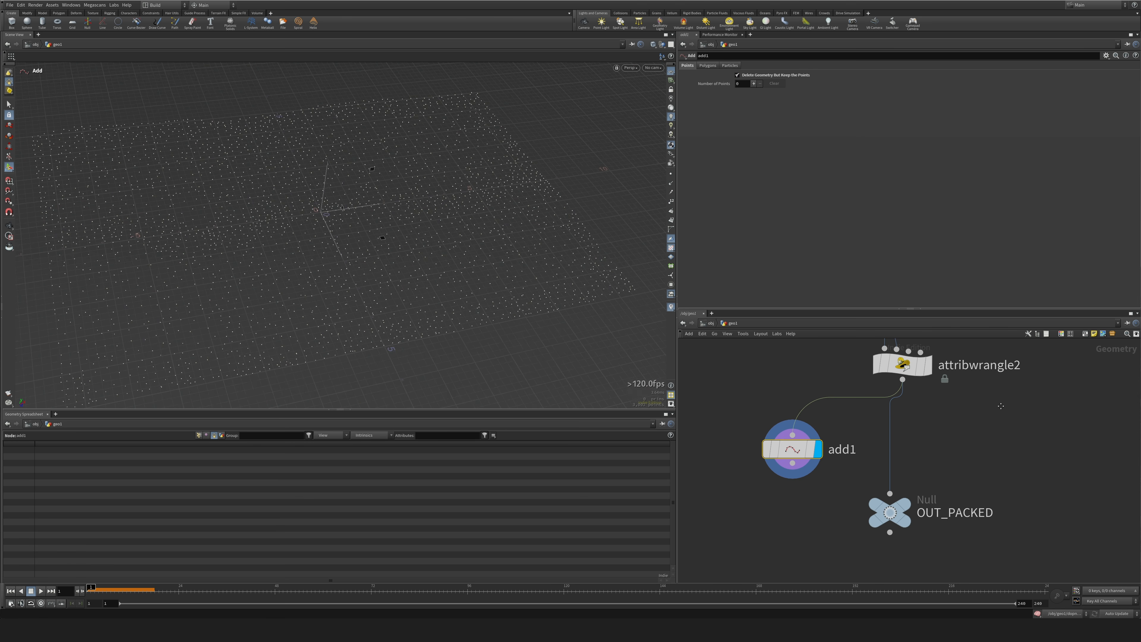
Display attribwrangle2 and write its first VEX line: vector pos = minpos(1, @P);.
{"action": "middle_click_drag", "start_coordinate": [1001, 406], "coordinate": [980, 458]}
{"action": "left_click", "coordinate": [907, 417]}
{"action": "middle_click_drag", "start_coordinate": [792, 402], "coordinate": [925, 448]}
{"action": "left_click_drag", "start_coordinate": [783, 379], "coordinate": [774, 394]}
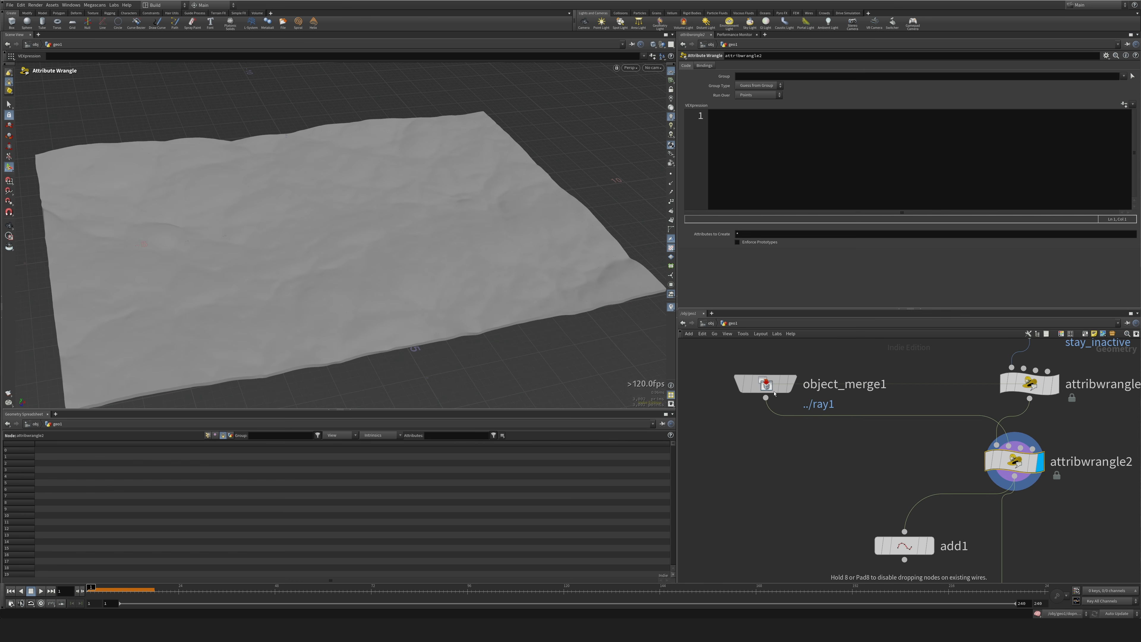
{"action": "middle_click_drag", "start_coordinate": [775, 394], "coordinate": [643, 369]}
{"action": "left_click", "coordinate": [808, 139]}
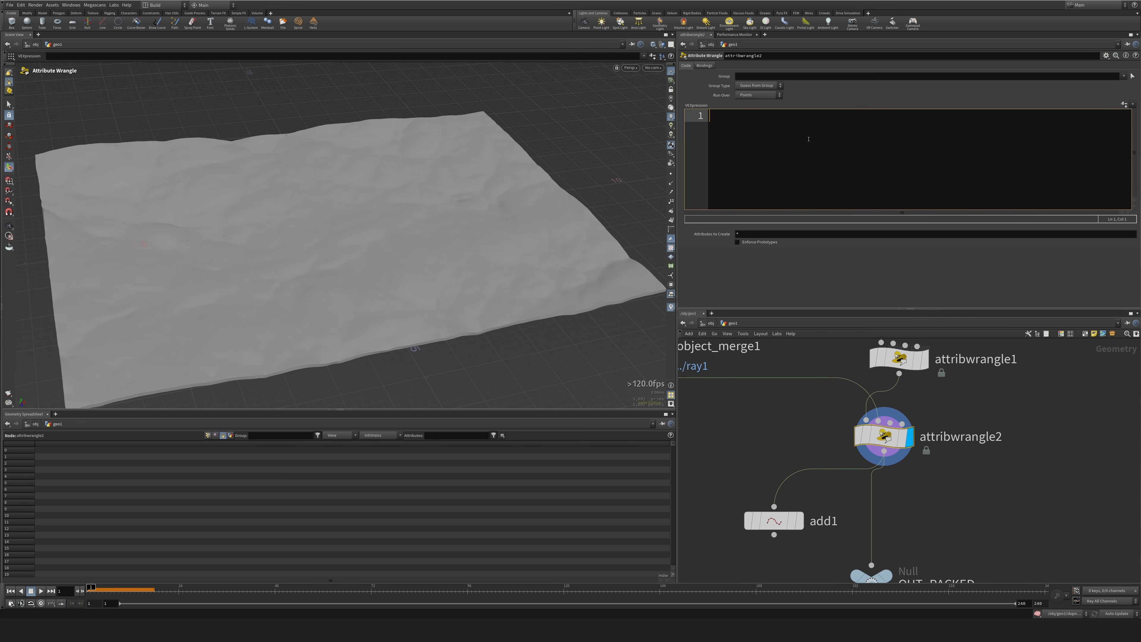
{"action": "type", "text": "vector pos = minpos();"}
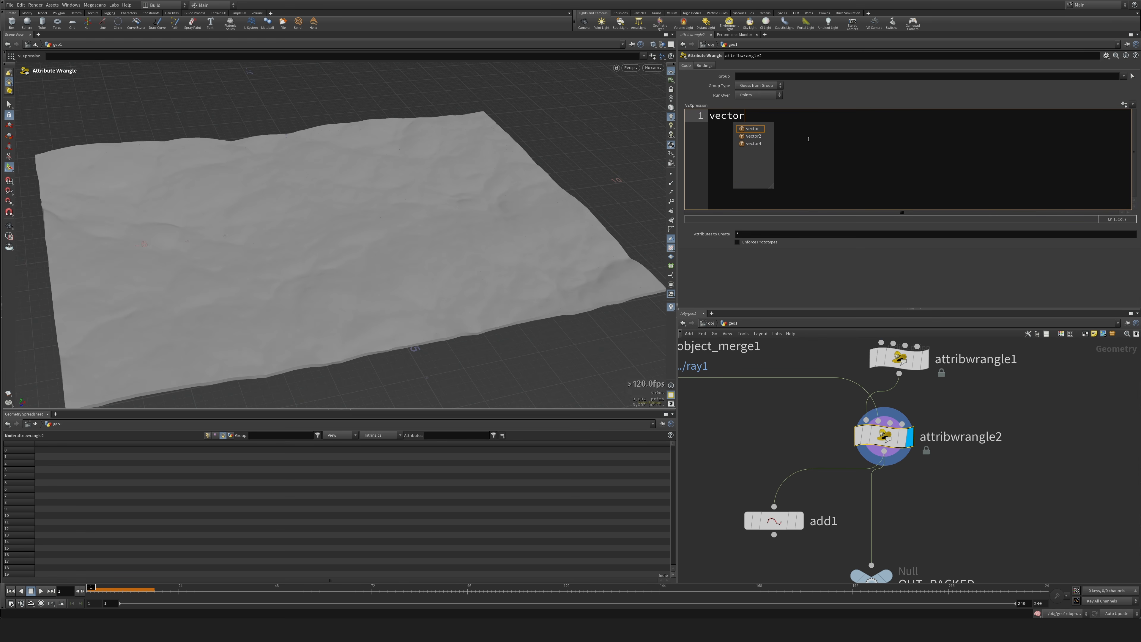
{"action": "key", "text": "Left"}
{"action": "key", "text": "Left"}
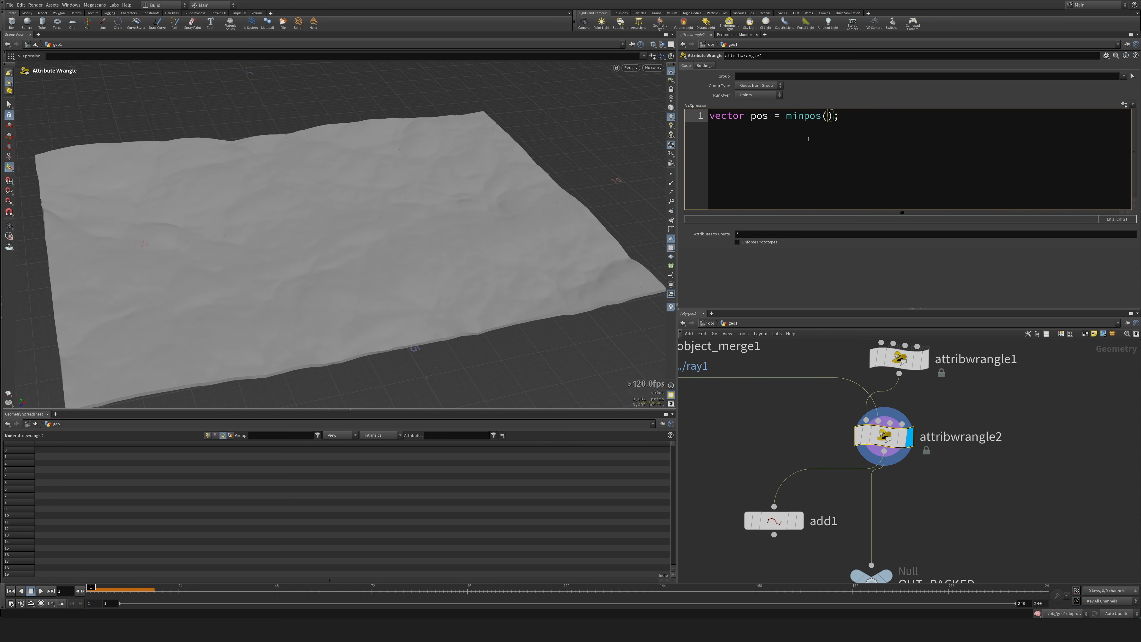
{"action": "type", "text": "1"}
{"action": "middle_click_drag", "start_coordinate": [759, 426], "coordinate": [893, 462]}
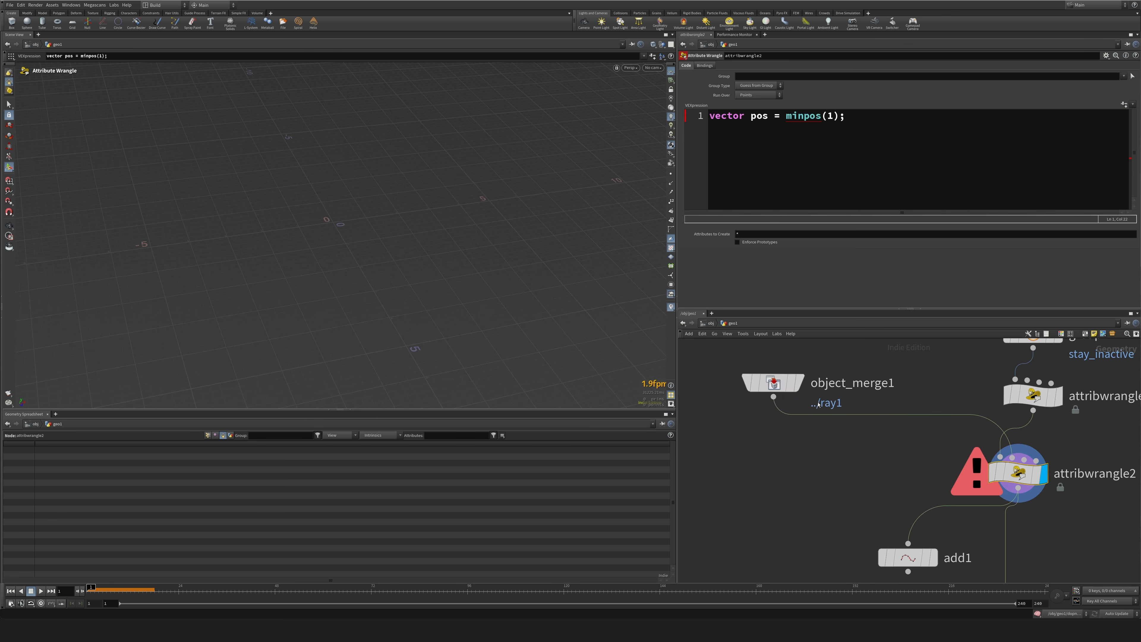
{"action": "middle_click_drag", "start_coordinate": [1021, 474], "coordinate": [844, 436]}
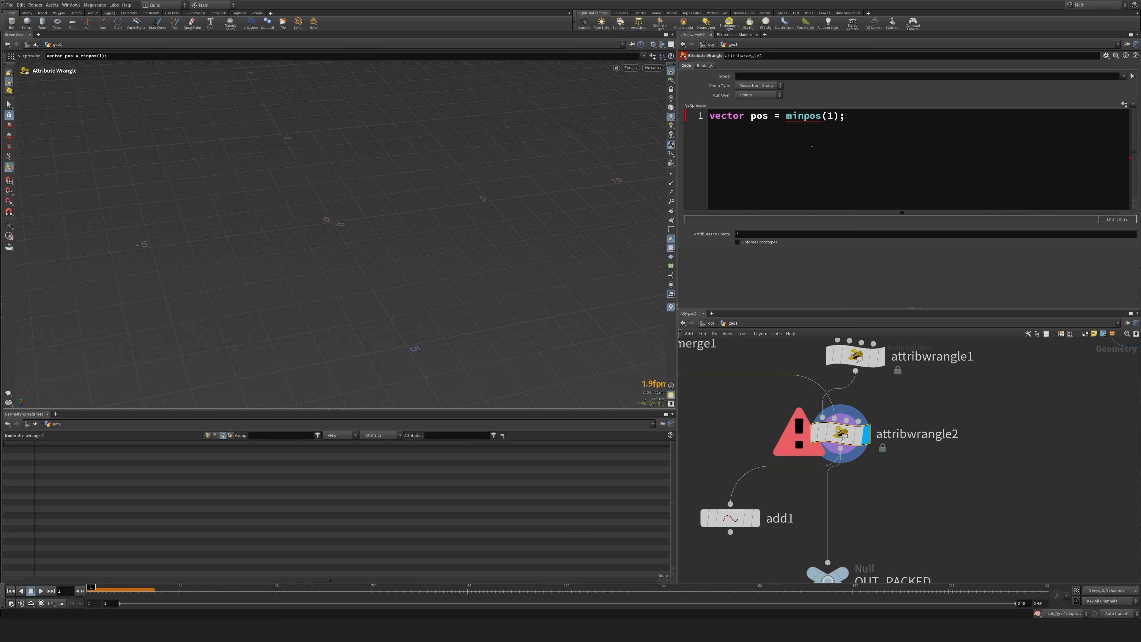
{"action": "type", "text": ", @P"}
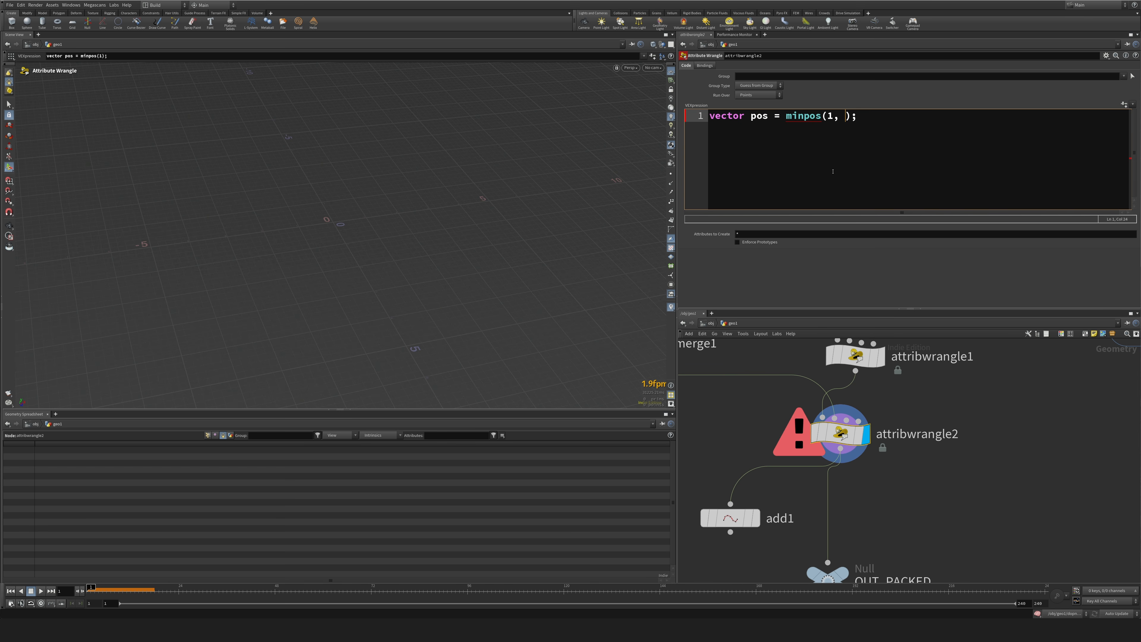
{"action": "key", "text": "ctrl+Return"}
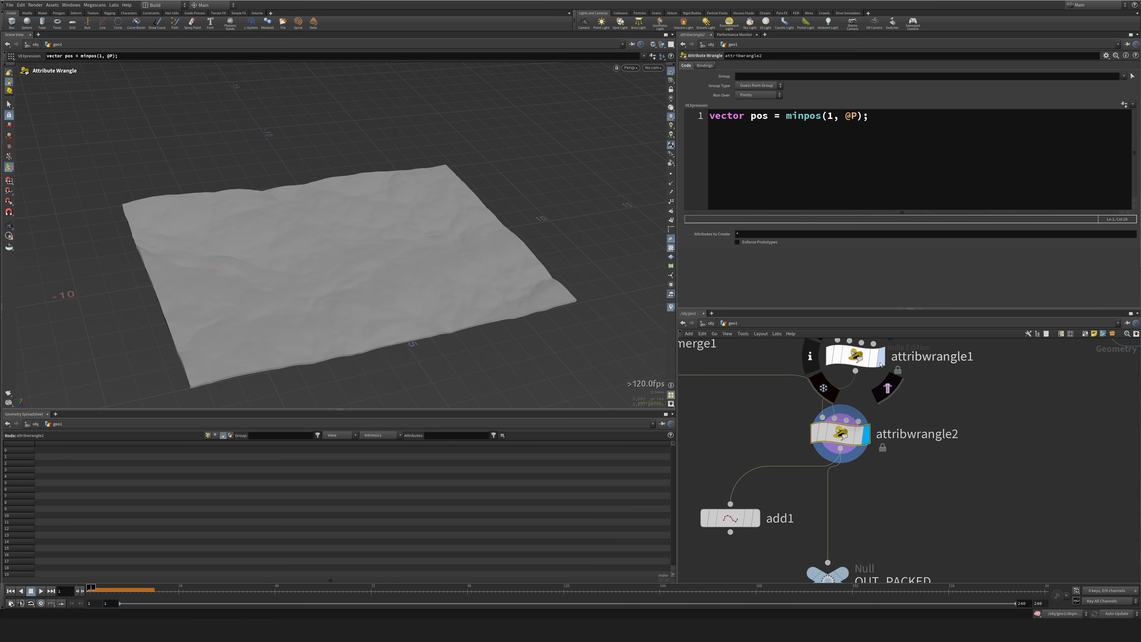
Add a second line to the attribwrangle2 code: float distance = distance(@P, pos);.
{"action": "left_click", "coordinate": [971, 130]}
{"action": "key", "text": "Return"}
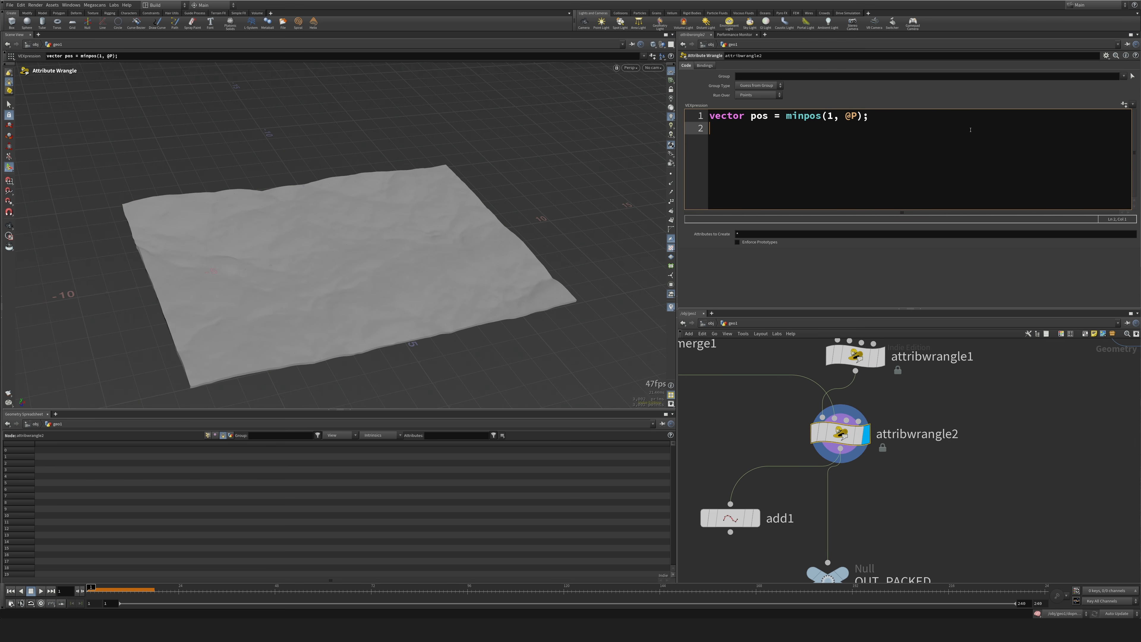
{"action": "type", "text": "float distance = distance();"}
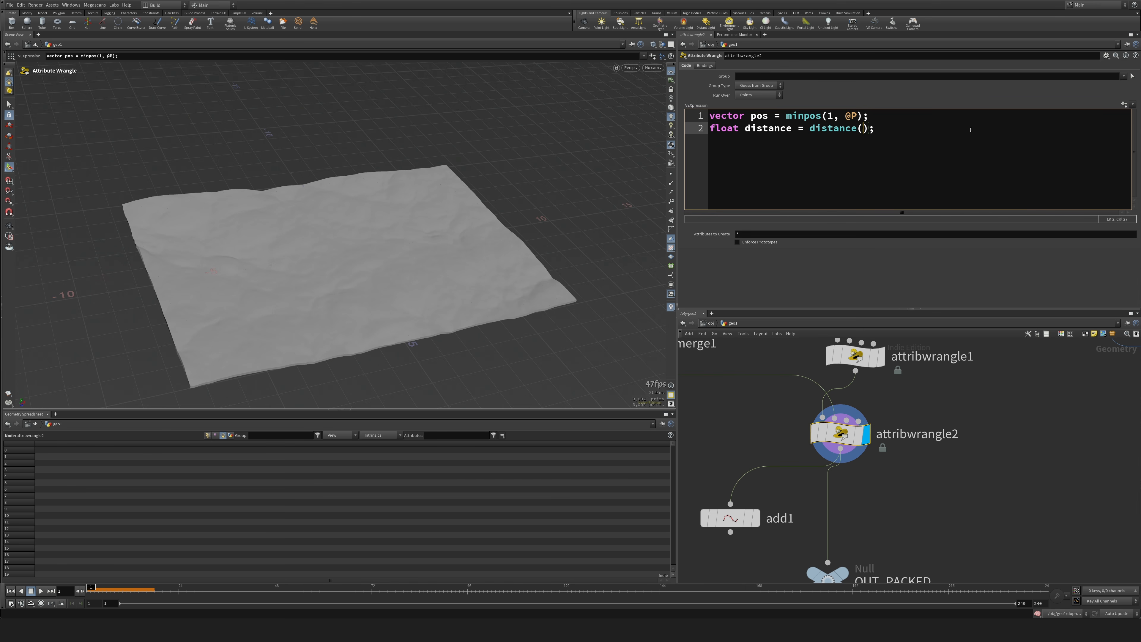
{"action": "type", "text": "@P, pos'"}
{"action": "key", "text": "BackSpace"}
{"action": "key", "text": "End"}
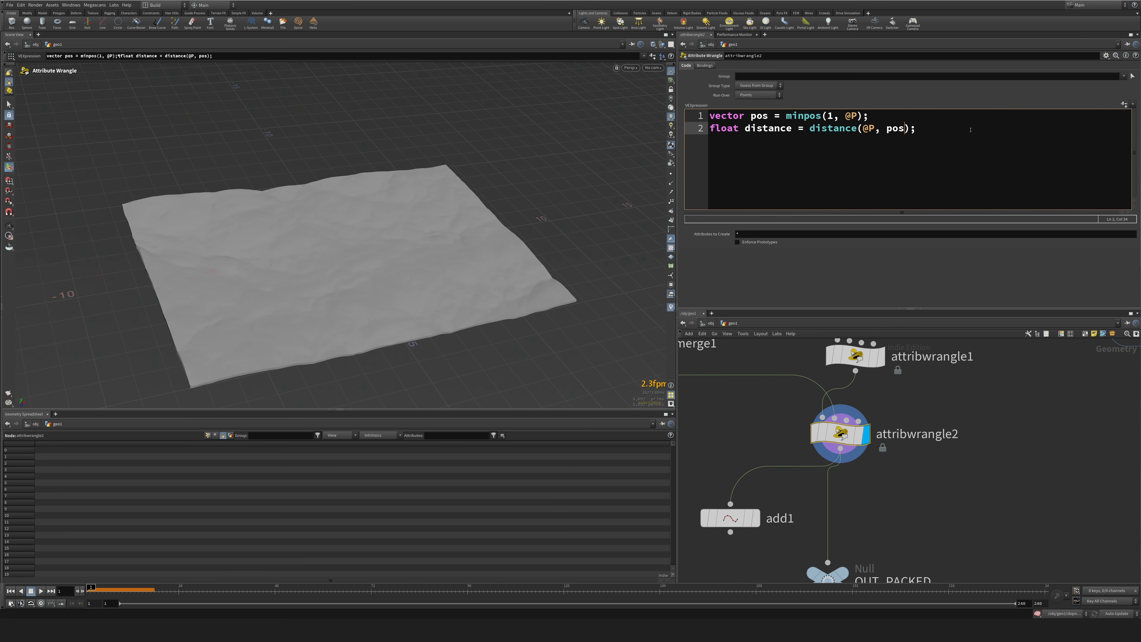
Add a third line defining the direction toward the curve: vector dir = pos - @P;.
{"action": "key", "text": "Return"}
{"action": "type", "text": "vec"}
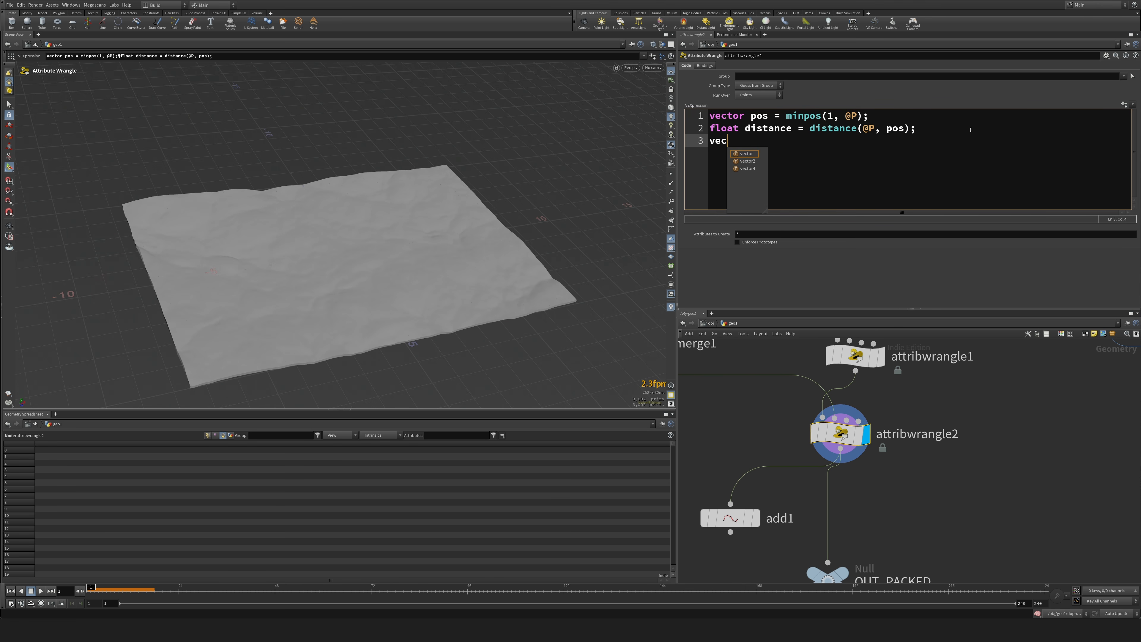
{"action": "type", "text": "tor dir"}
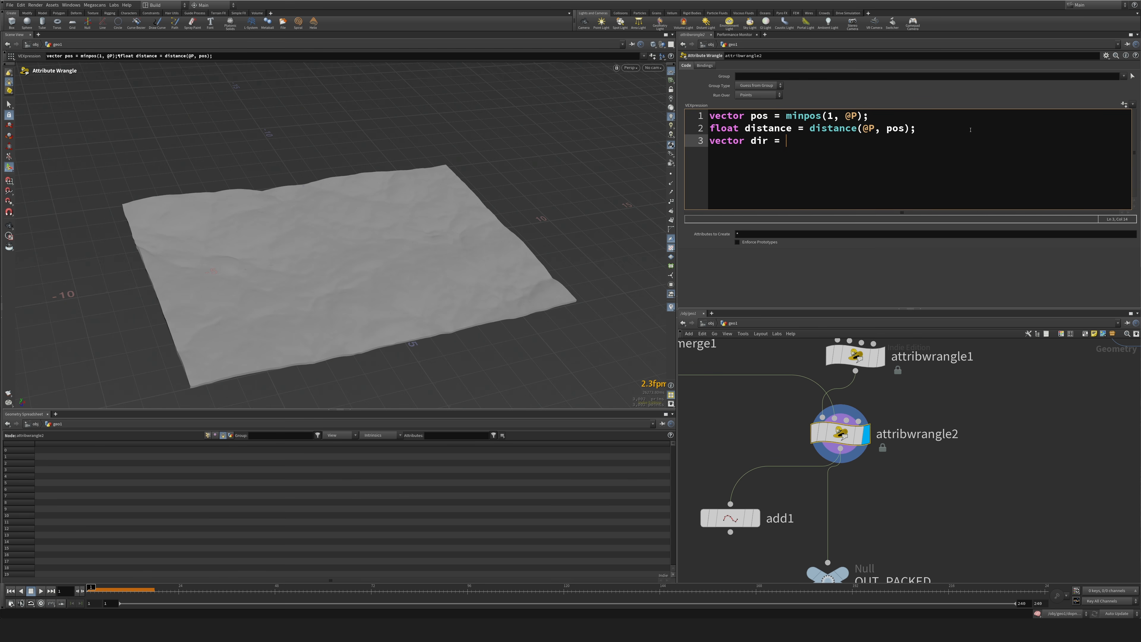
{"action": "type", "text": " = pos - @P;"}
{"action": "key", "text": "Return"}
{"action": "key", "text": "Return"}
{"action": "key", "text": "Return"}
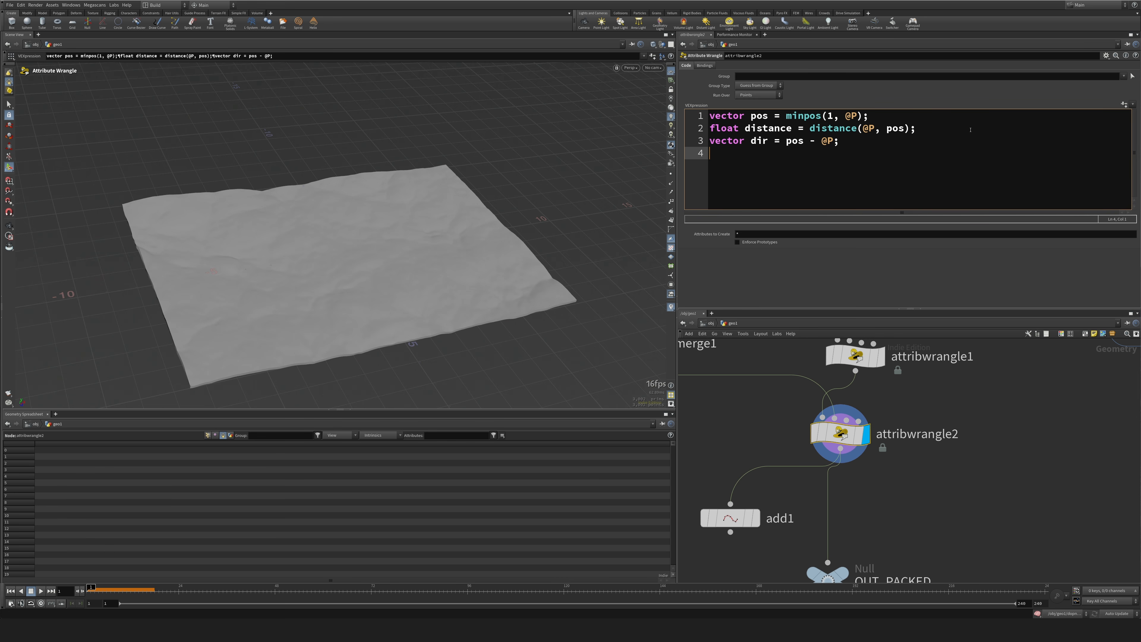
Write the velocity assignment v@v = dir *10; on line 6 of the attribwrangle2 code.
{"action": "type", "text": "v@v "}
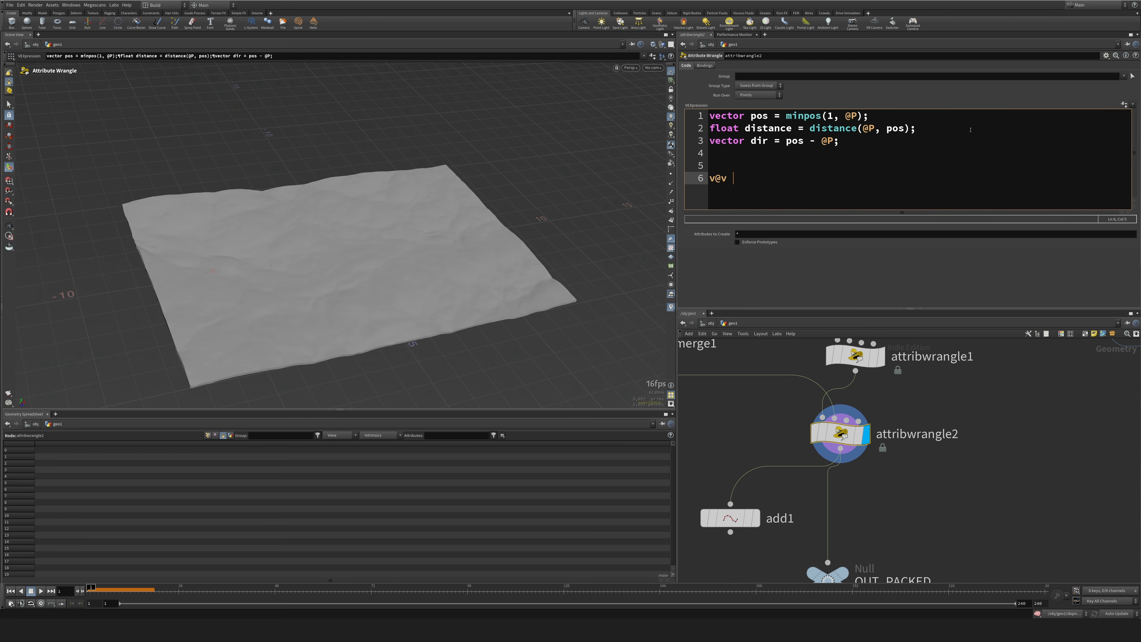
{"action": "type", "text": "= dir *10;"}
Display add1 and turn on point trails in the viewport to check the velocity directions around the crack.
{"action": "left_click", "coordinate": [763, 485]}
{"action": "left_click", "coordinate": [729, 506]}
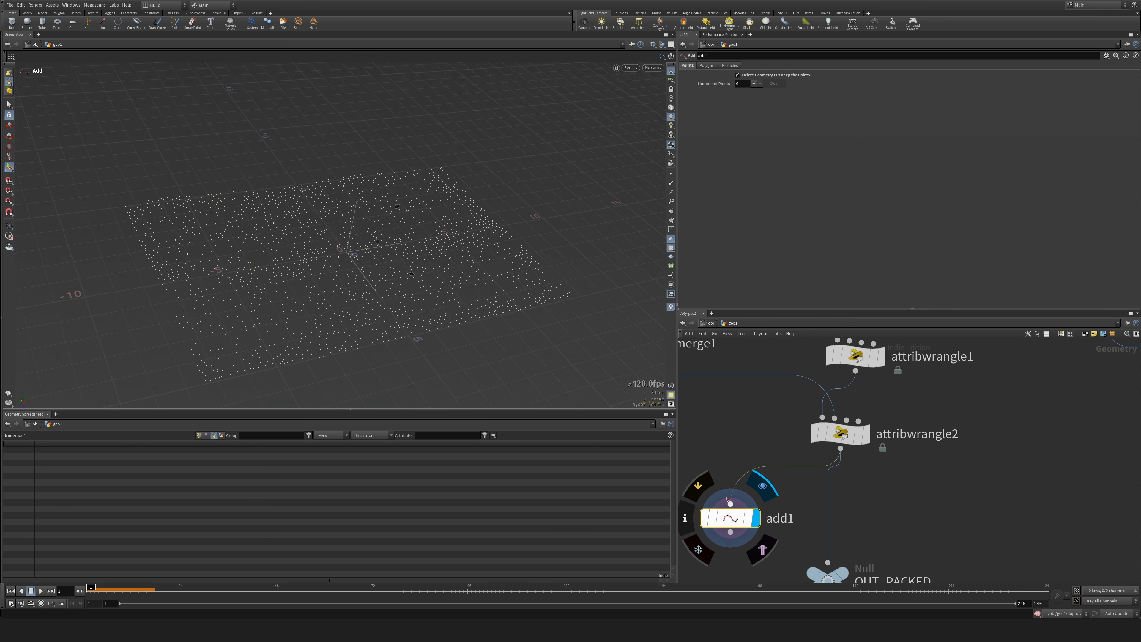
{"action": "left_click", "coordinate": [672, 193]}
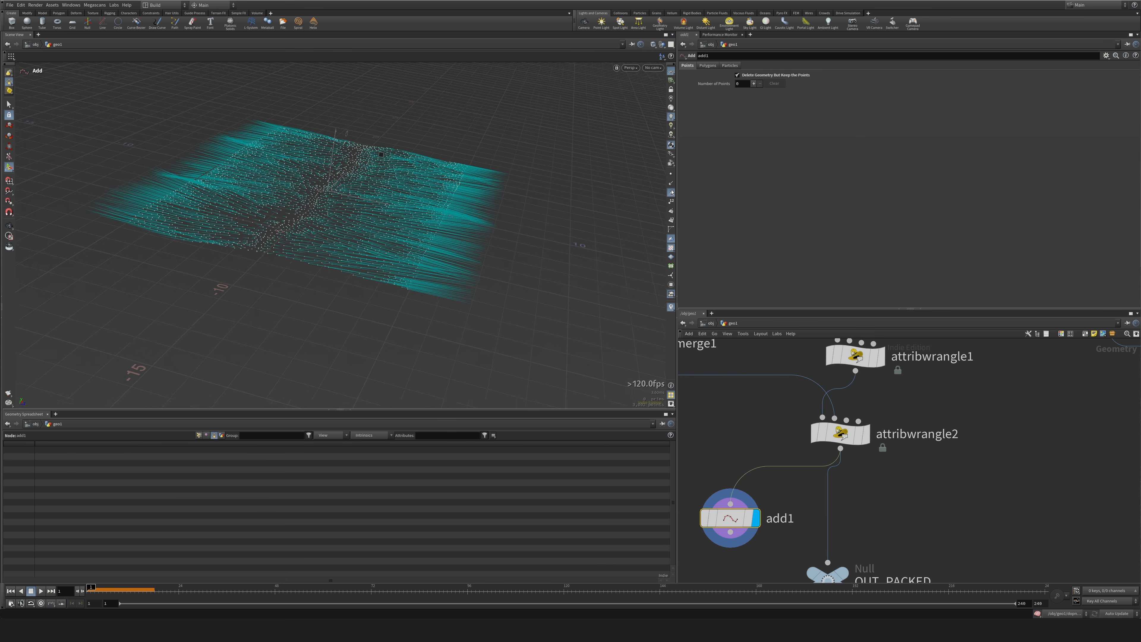
{"action": "left_click_drag", "start_coordinate": [508, 211], "coordinate": [584, 225], "text": "alt"}
{"action": "right_click_drag", "start_coordinate": [584, 225], "coordinate": [422, 306], "text": "alt"}
{"action": "left_click_drag", "start_coordinate": [421, 305], "coordinate": [356, 293], "text": "alt"}
{"action": "left_click_drag", "start_coordinate": [328, 255], "coordinate": [353, 238], "text": "alt"}
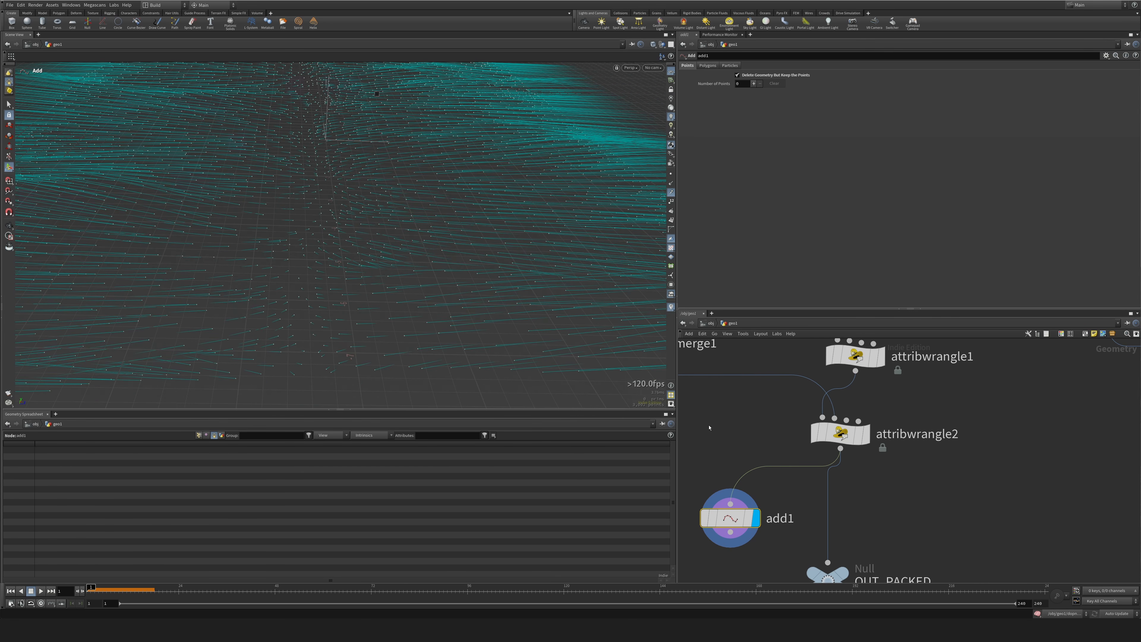
{"action": "scroll", "coordinate": [387, 337], "scroll_direction": "down", "scroll_amount": 1}
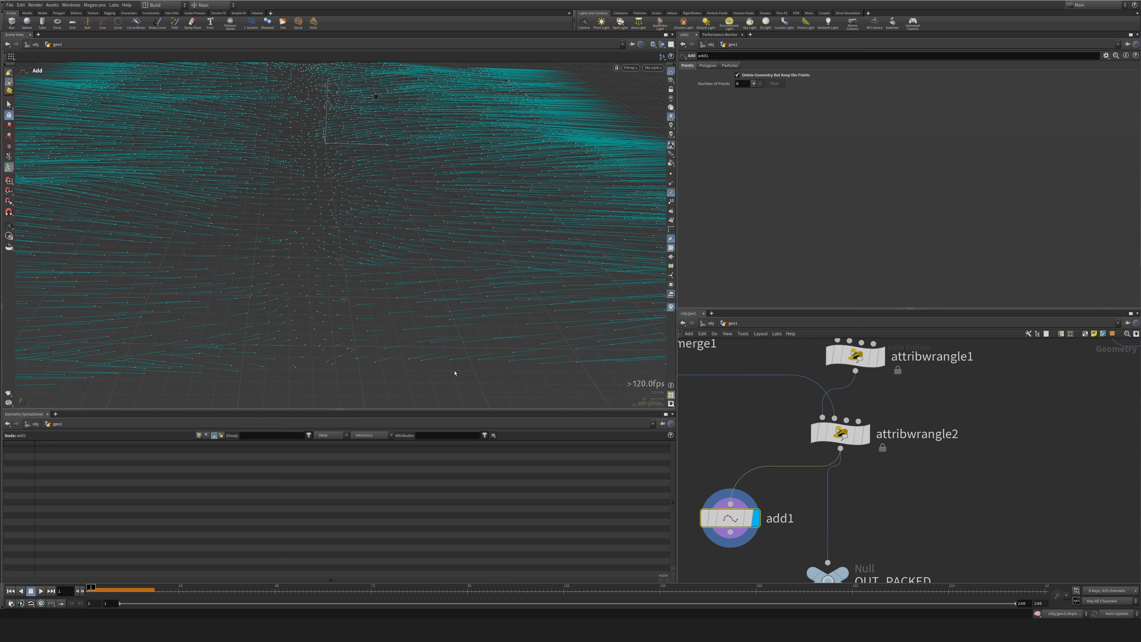
Reverse the direction in the attribwrangle2 code by rewriting line 3 as vector dir = @P - pos;.
{"action": "left_click", "coordinate": [845, 435]}
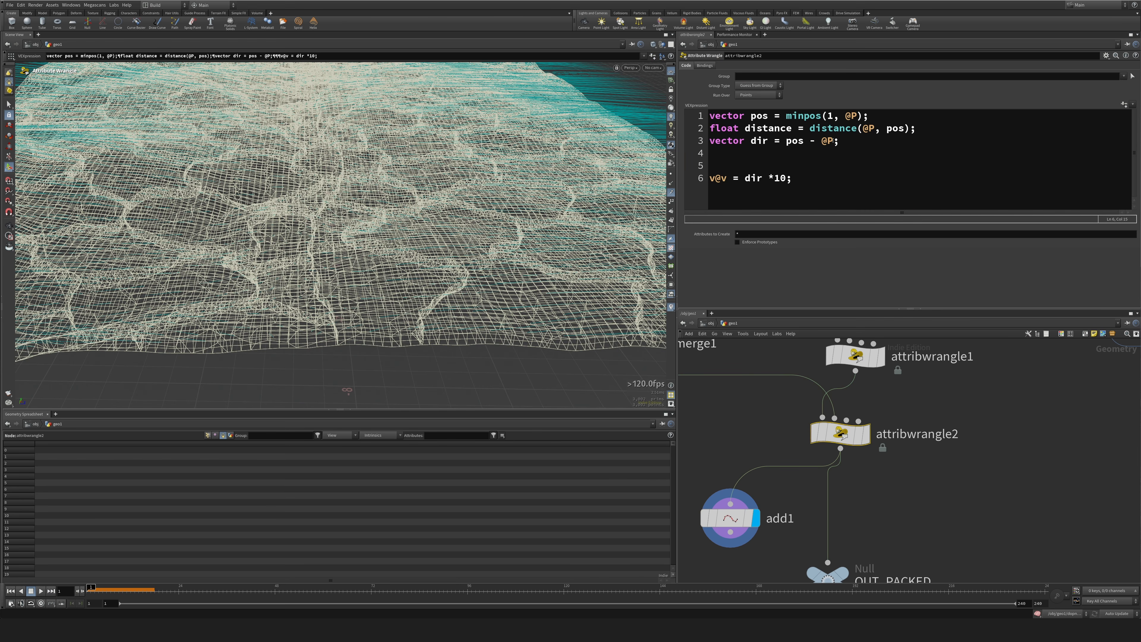
{"action": "left_click_drag", "start_coordinate": [832, 141], "coordinate": [819, 141]}
{"action": "key", "text": "ctrl+x"}
{"action": "key", "text": "BackSpace"}
{"action": "key", "text": "BackSpace"}
{"action": "key", "text": "BackSpace"}
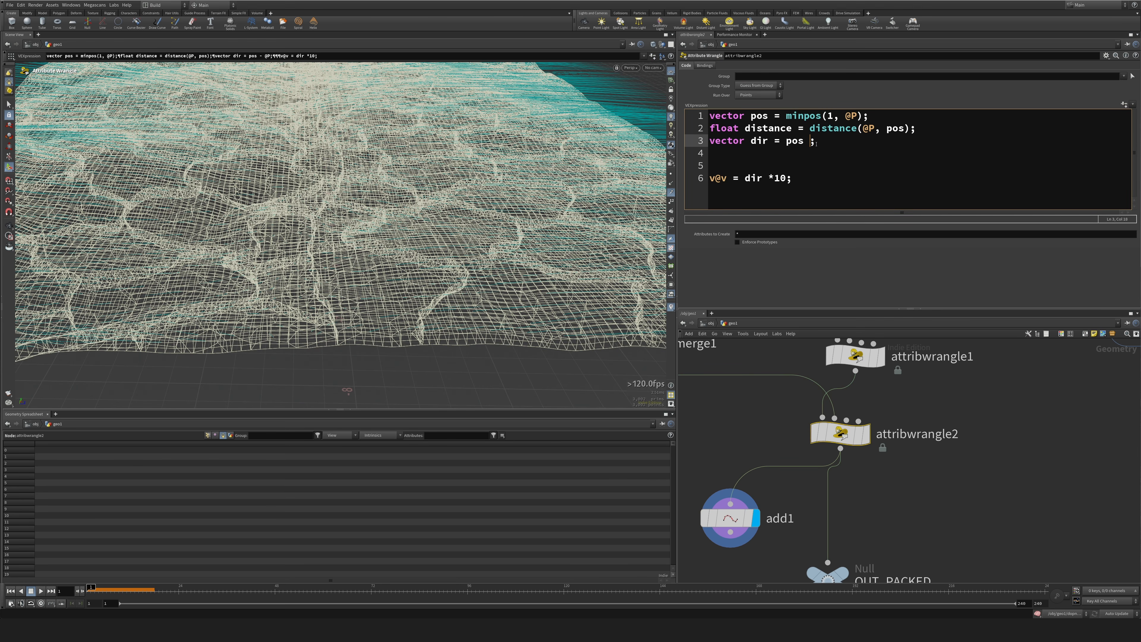
{"action": "left_click", "coordinate": [784, 146]}
{"action": "key", "text": "ctrl+v"}
{"action": "type", "text": "-"}
Inspect the velocity trails on the add1 points from several angles and reopen the attribwrangle2 code.
{"action": "left_click_drag", "start_coordinate": [727, 438], "coordinate": [708, 517]}
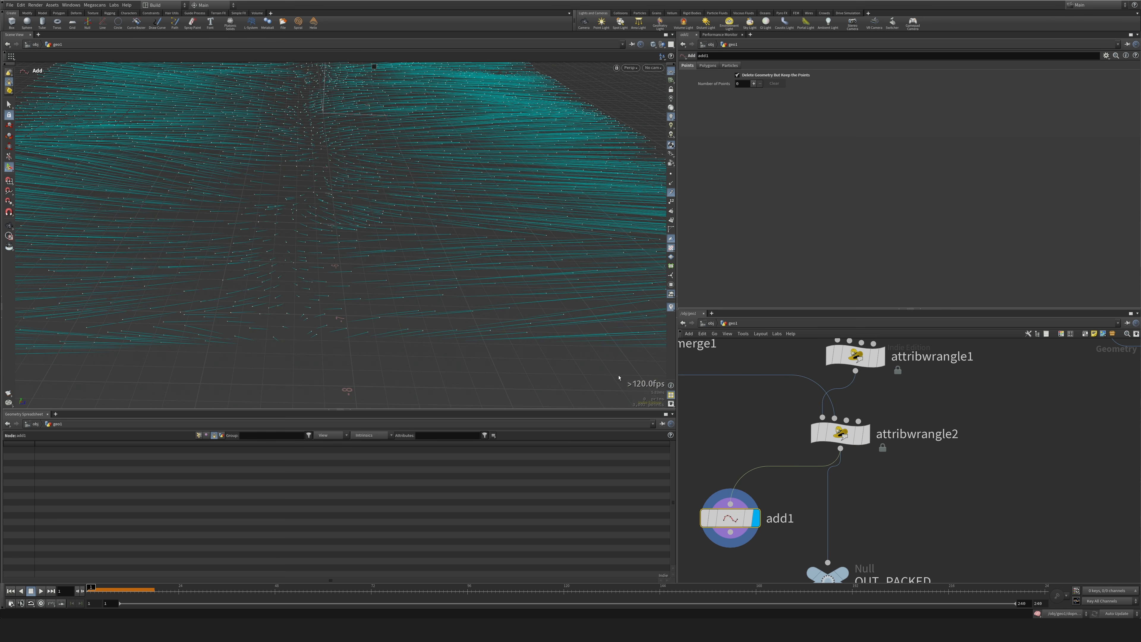
{"action": "left_click_drag", "start_coordinate": [476, 250], "coordinate": [319, 266], "text": "alt"}
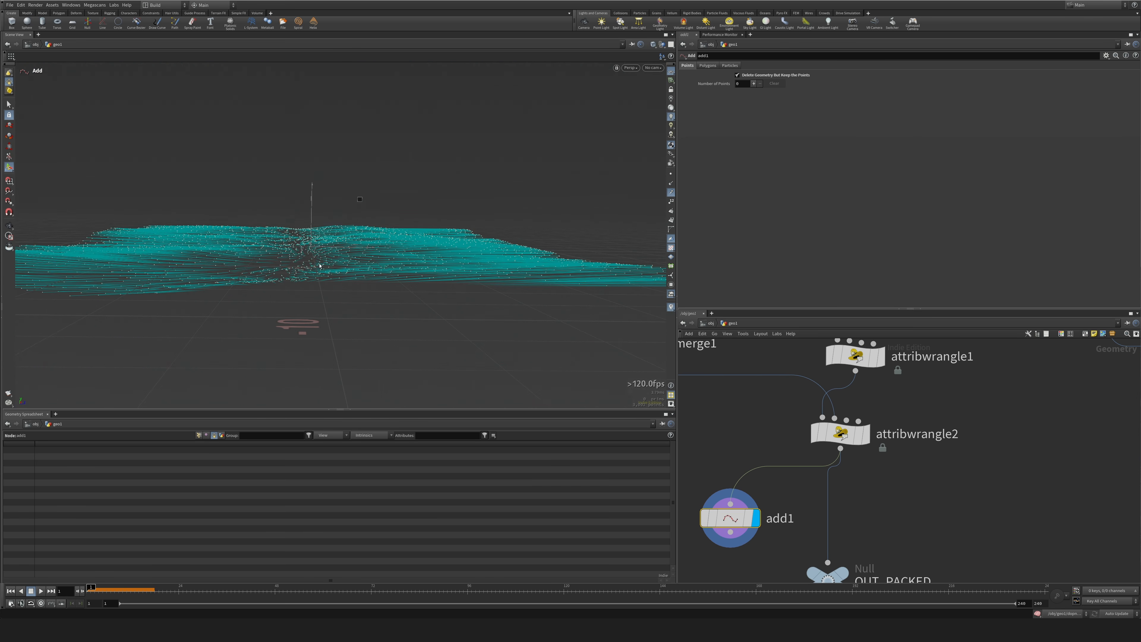
{"action": "left_click_drag", "start_coordinate": [396, 167], "coordinate": [398, 227], "text": "alt"}
{"action": "left_click", "coordinate": [839, 435]}
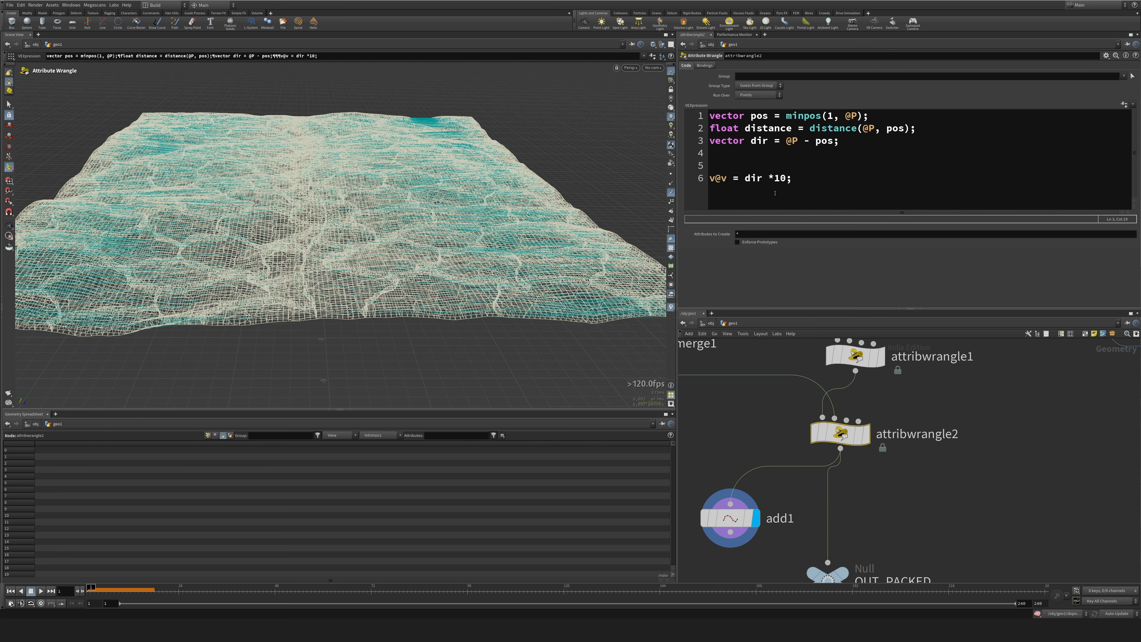
Add the up vector vector up = {0,1,0}; as a new line 4 in the attribwrangle2 code.
{"action": "left_click", "coordinate": [892, 146]}
{"action": "key", "text": "Return"}
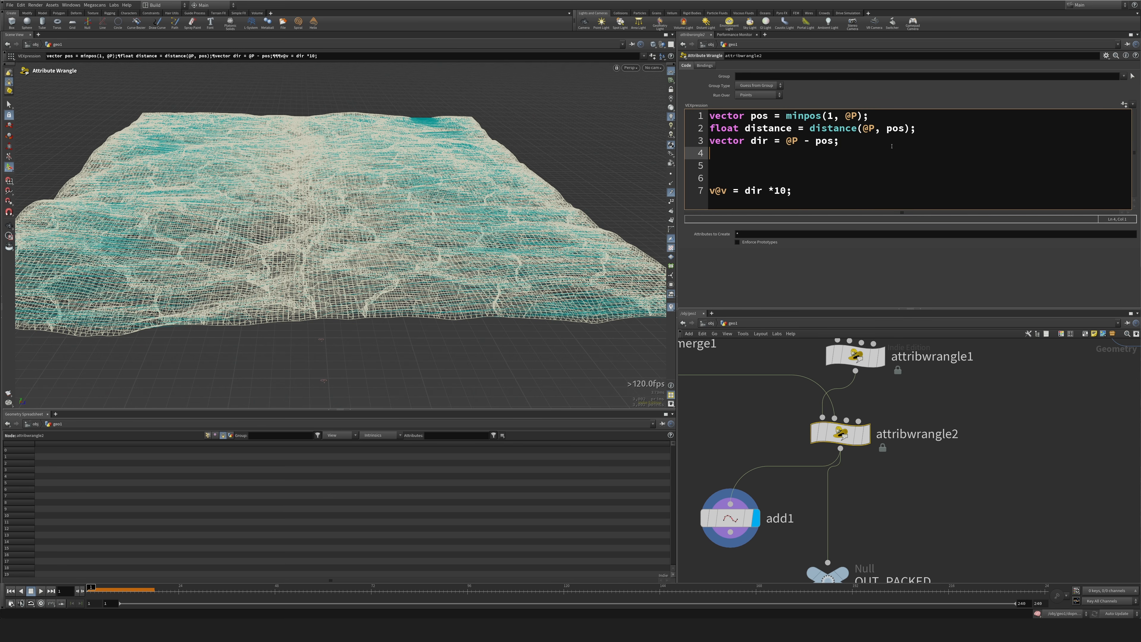
{"action": "type", "text": "vector "}
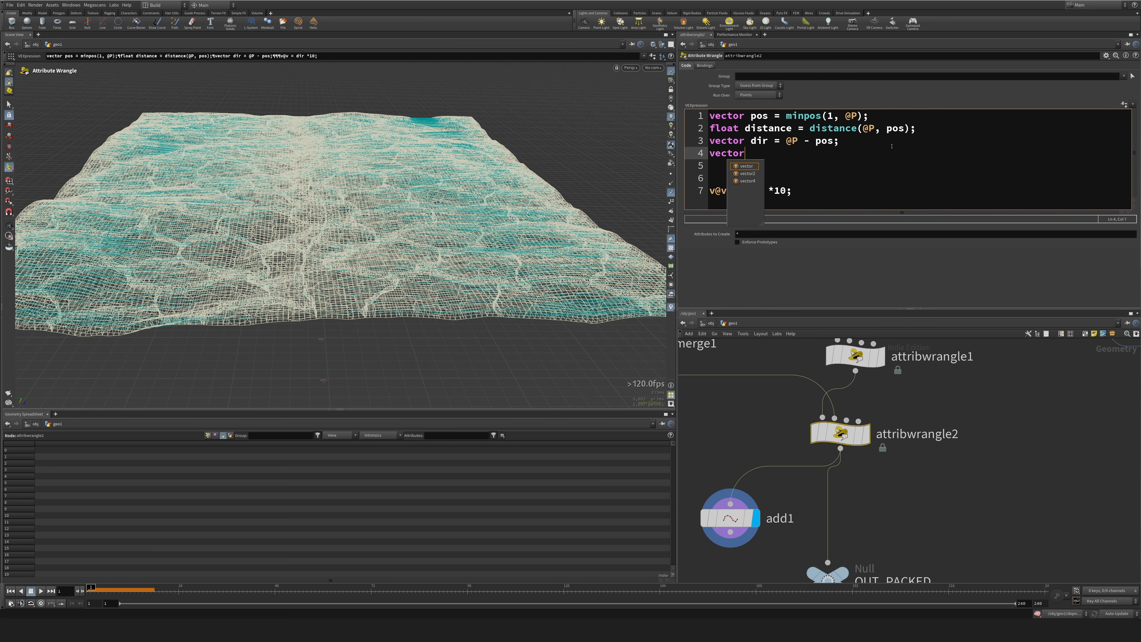
{"action": "type", "text": "up ="}
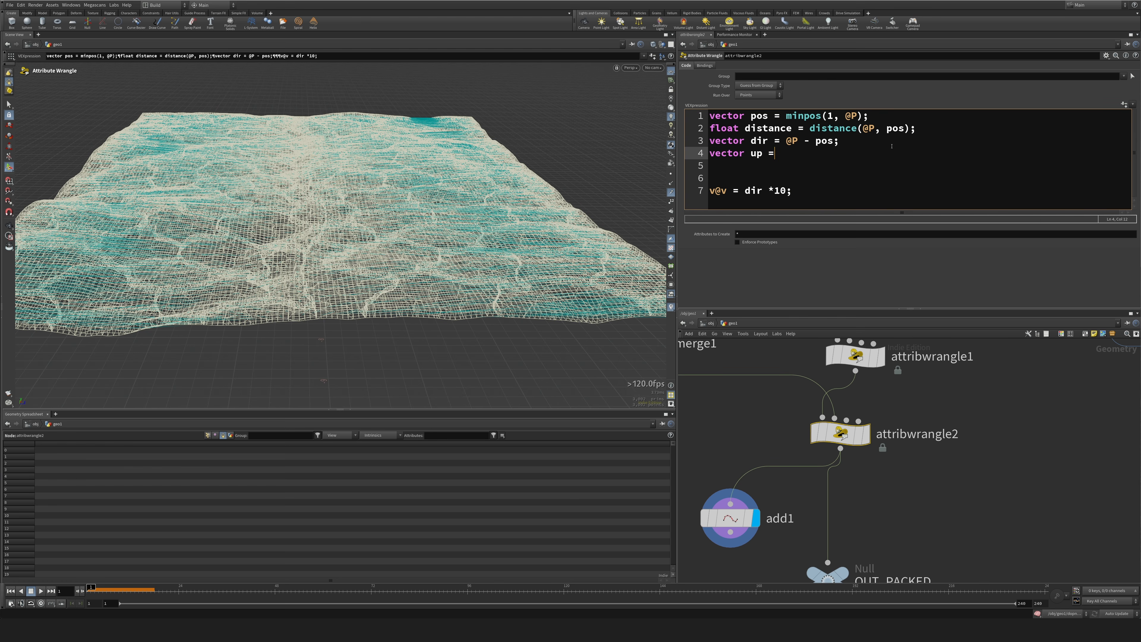
{"action": "type", "text": " {};"}
{"action": "type", "text": "0,1,0};"}
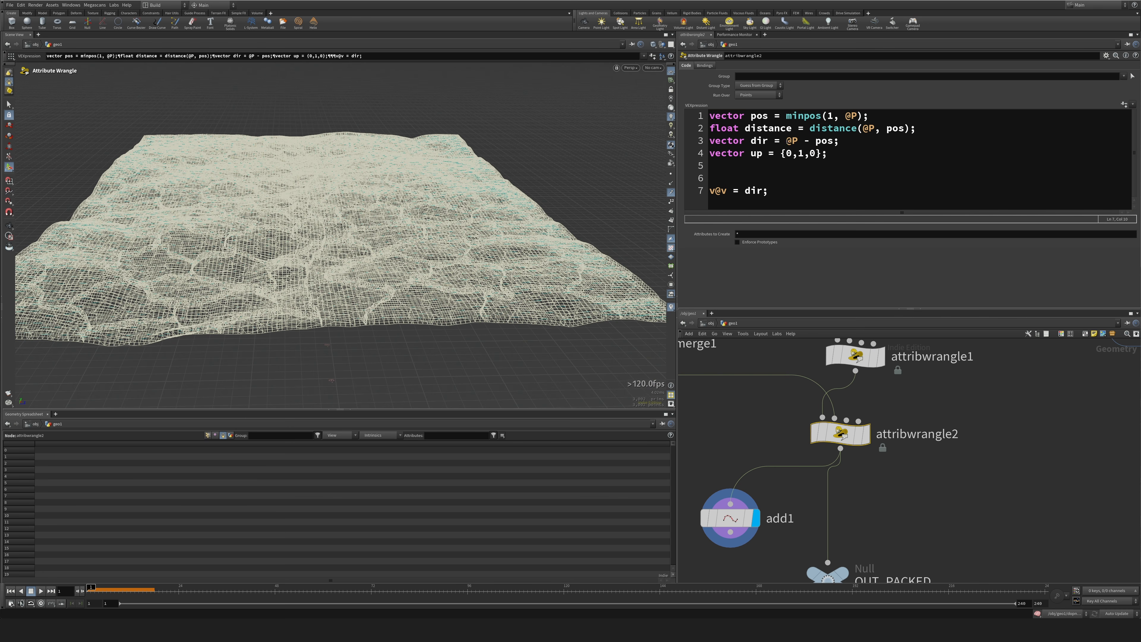
Normalize the direction on line 3 as vector dir = normalize(@P - pos); and check the velocity trails on the add1 points.
{"action": "left_click", "coordinate": [786, 141]}
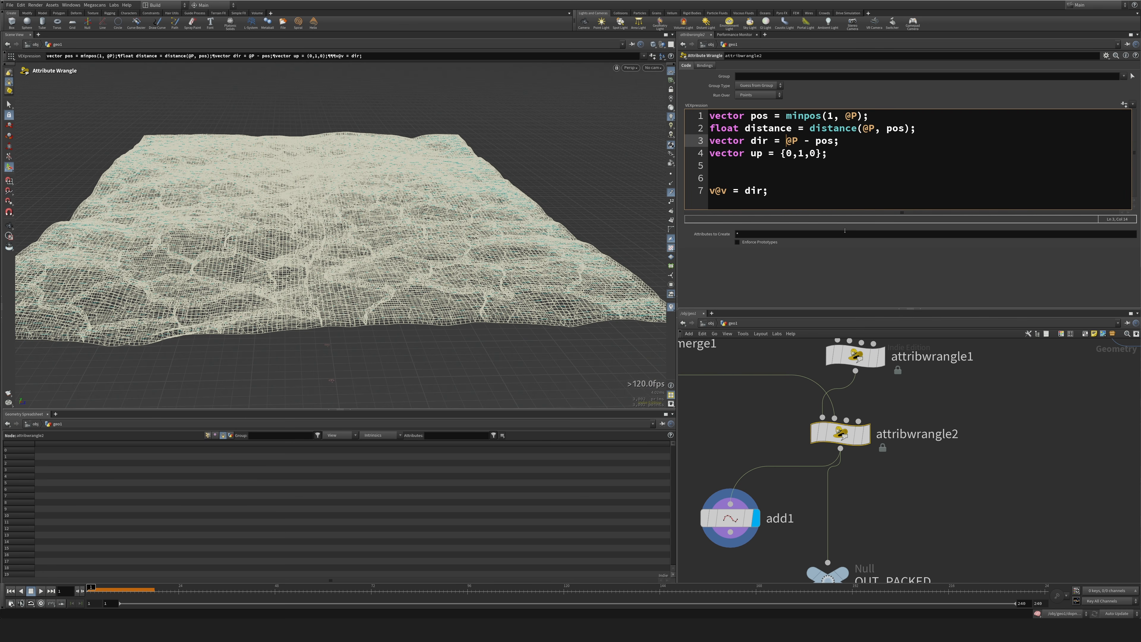
{"action": "type", "text": "normalize("}
{"action": "key", "text": "Right"}
{"action": "key", "text": "Right"}
{"action": "key", "text": "Right"}
{"action": "key", "text": "Right"}
{"action": "key", "text": "Right"}
{"action": "key", "text": "Right"}
{"action": "key", "text": "Right"}
{"action": "key", "text": "Right"}
{"action": "type", "text": ")"}
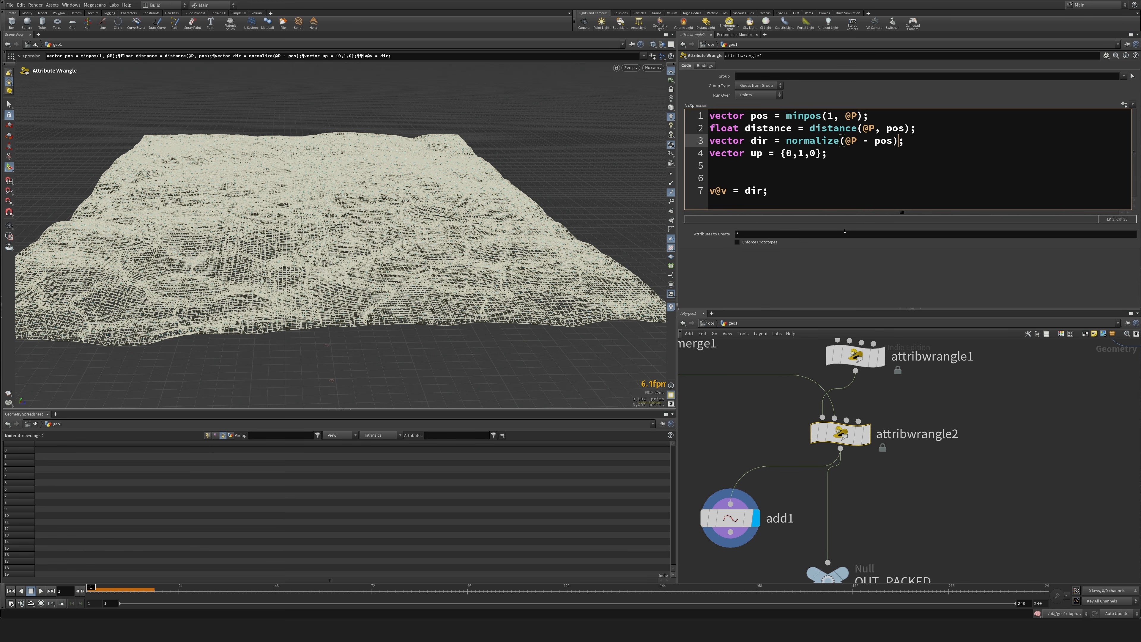
{"action": "left_click", "coordinate": [730, 519]}
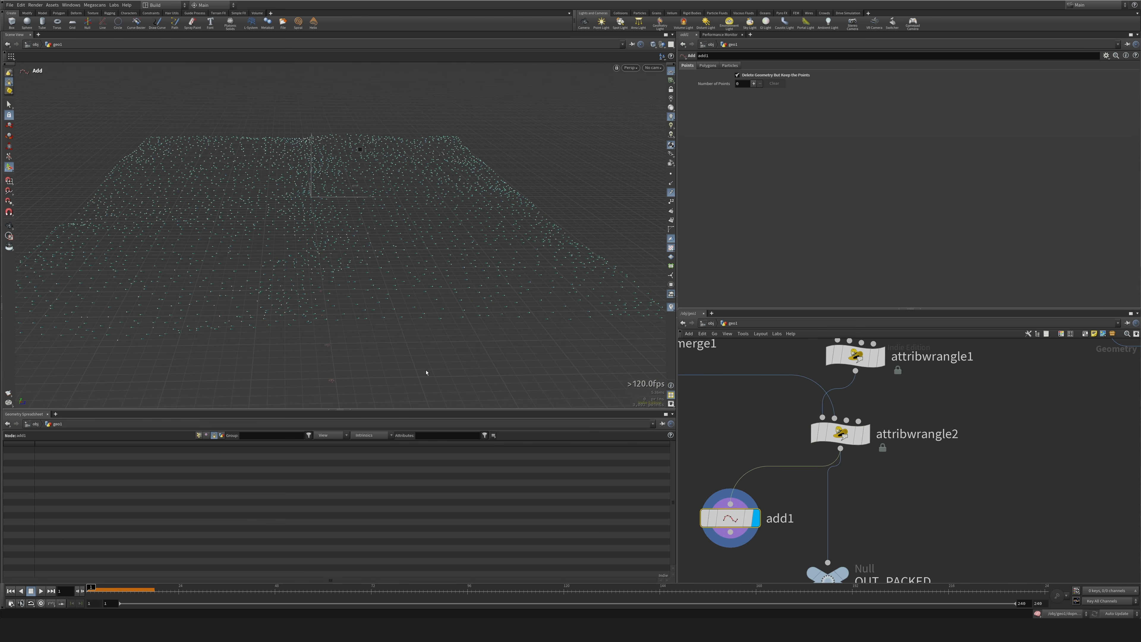
{"action": "mouse_move", "coordinate": [341, 317]}
{"action": "left_mouse_down", "text": "alt"}
{"action": "mouse_move", "coordinate": [227, 313]}
{"action": "mouse_move", "coordinate": [296, 301]}
{"action": "mouse_move", "coordinate": [351, 308]}
{"action": "left_mouse_up", "text": "alt"}
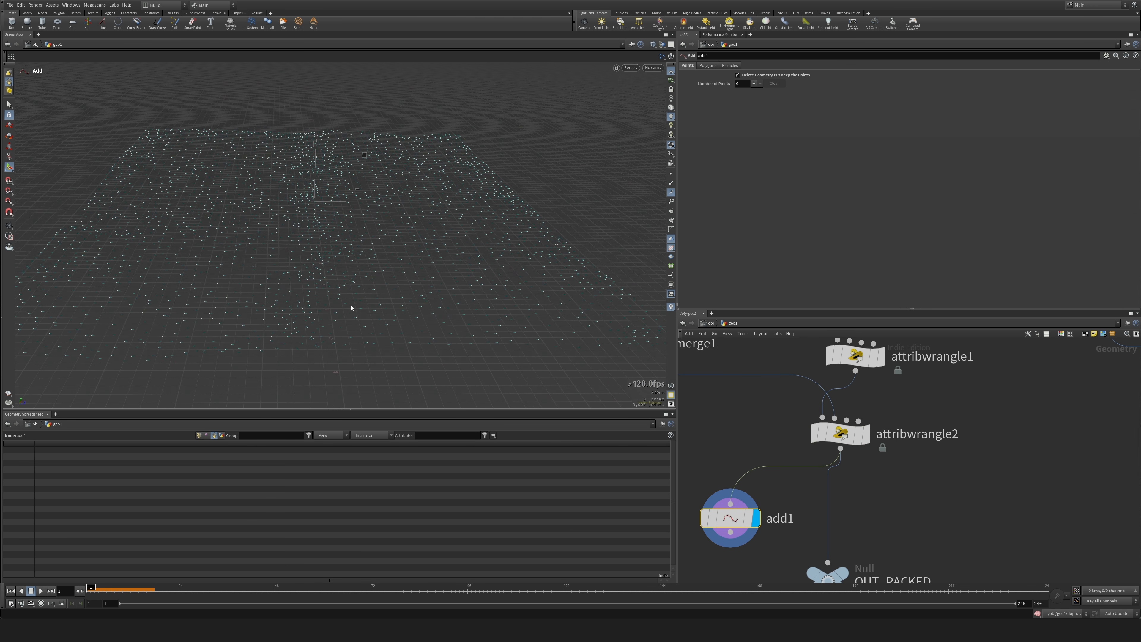
{"action": "scroll", "coordinate": [351, 307], "scroll_direction": "up", "scroll_amount": 2}
Add vector result = lerp(); on line 6 of the attribwrangle2 code, separated by a blank line from the up vector.
{"action": "left_click", "coordinate": [841, 433]}
{"action": "left_click", "coordinate": [837, 154]}
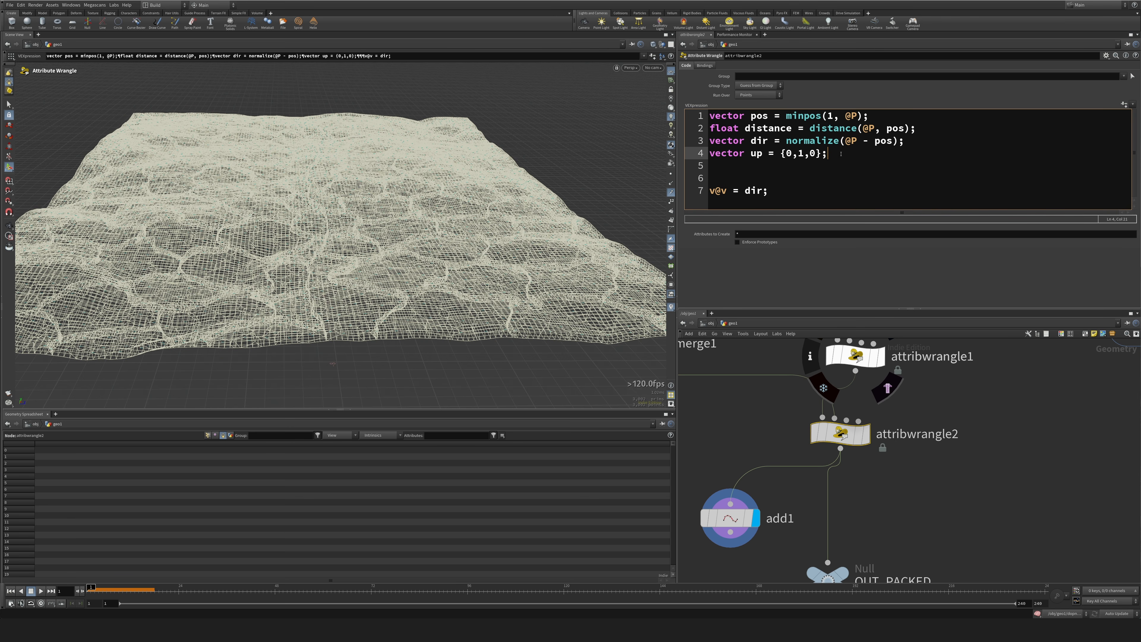
{"action": "key", "text": "Return"}
{"action": "key", "text": "Return"}
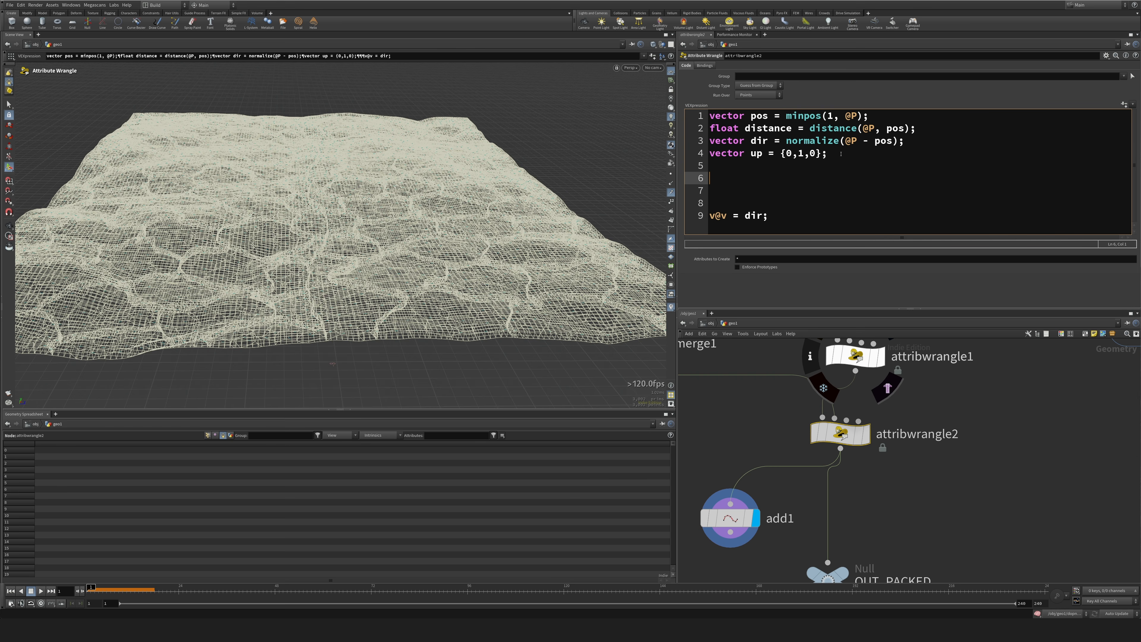
{"action": "type", "text": "vector result = lerp();"}
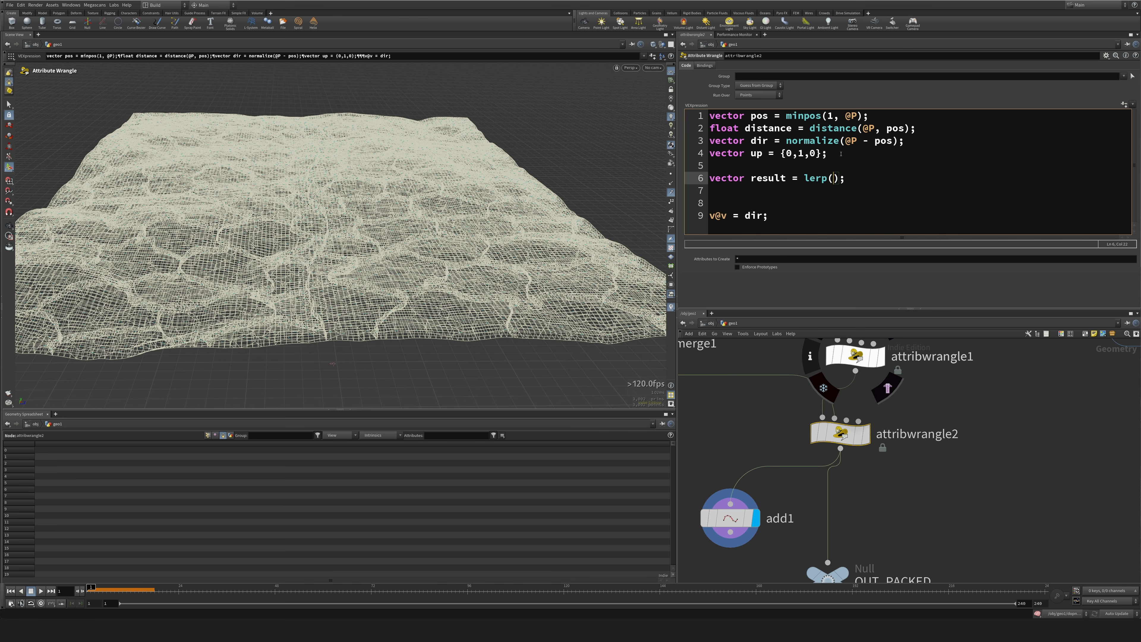
Complete line 6 of the attribwrangle2 code as lerp(dir, up, ch('mix1')); and change the last line to v@v = result * 10;.
{"action": "type", "text": "dir, "}
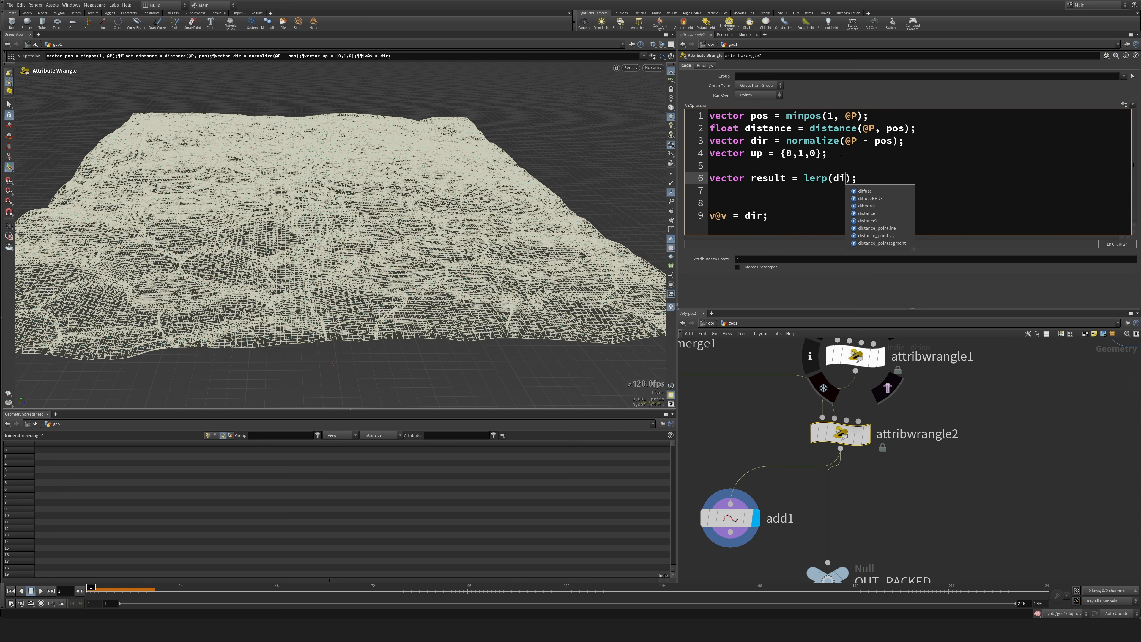
{"action": "type", "text": "up, ch"}
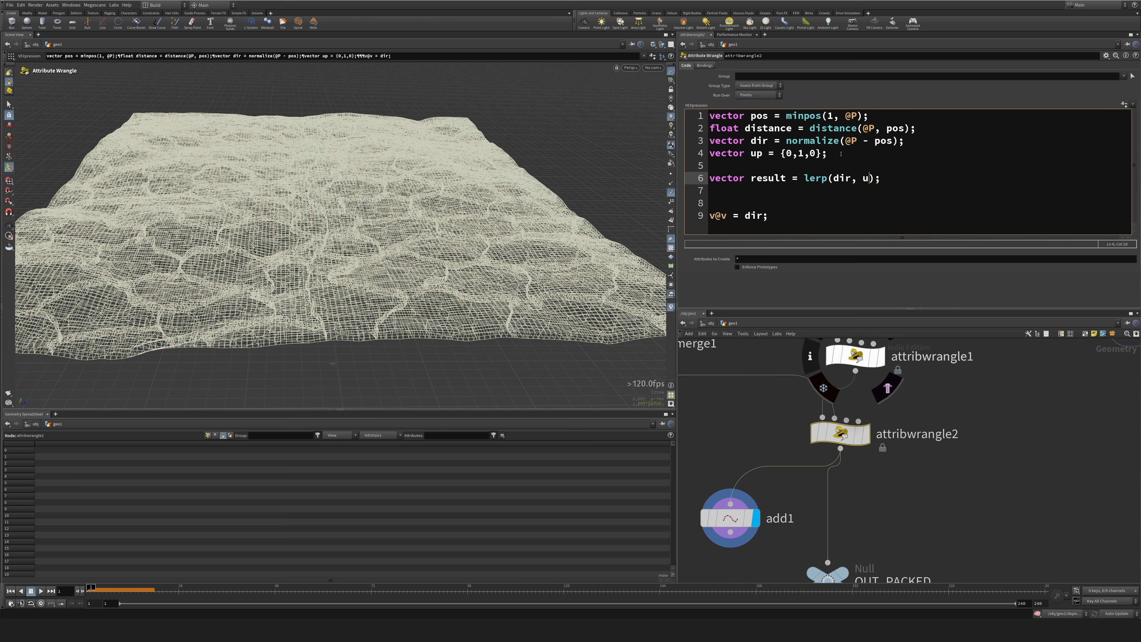
{"action": "type", "text": "()"}
{"action": "type", "text": "''"}
{"action": "type", "text": "mix1"}
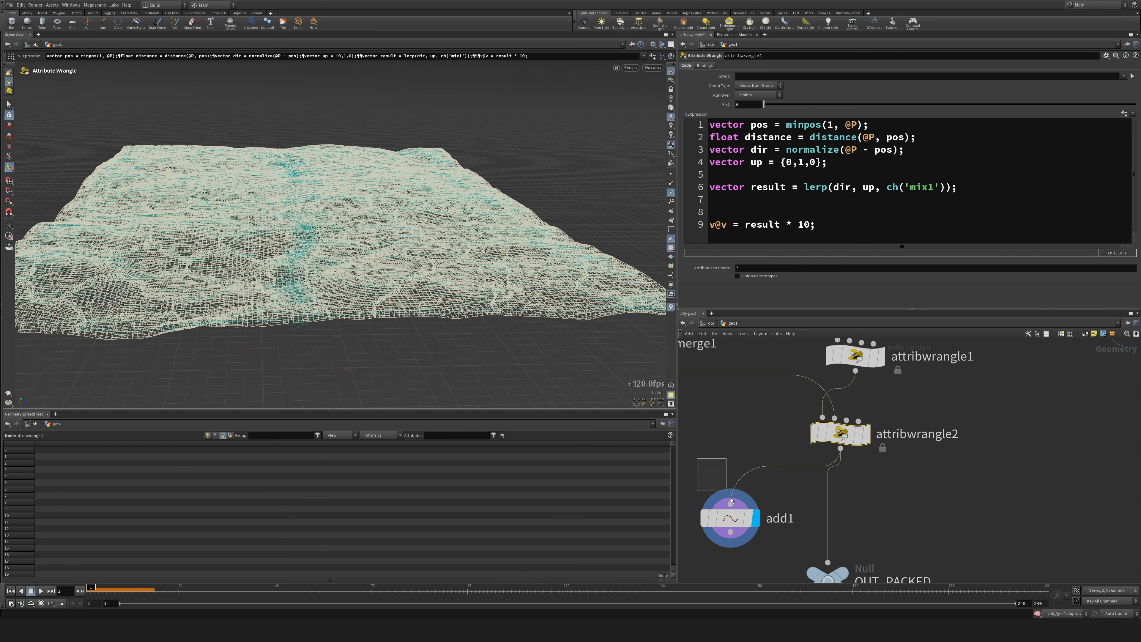
{"action": "left_click", "coordinate": [730, 518]}
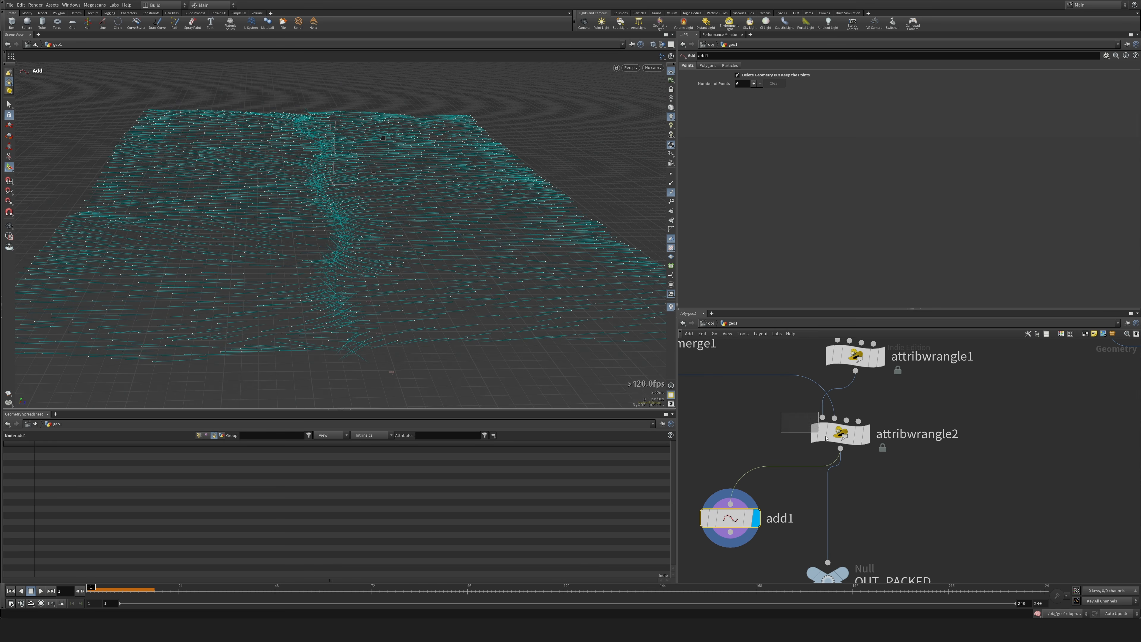
Try Mix1 near 1 on attribwrangle2 and inspect the velocity trails on the add1 points.
{"action": "left_click", "coordinate": [841, 433]}
{"action": "left_click_drag", "start_coordinate": [1080, 104], "coordinate": [1127, 104]}
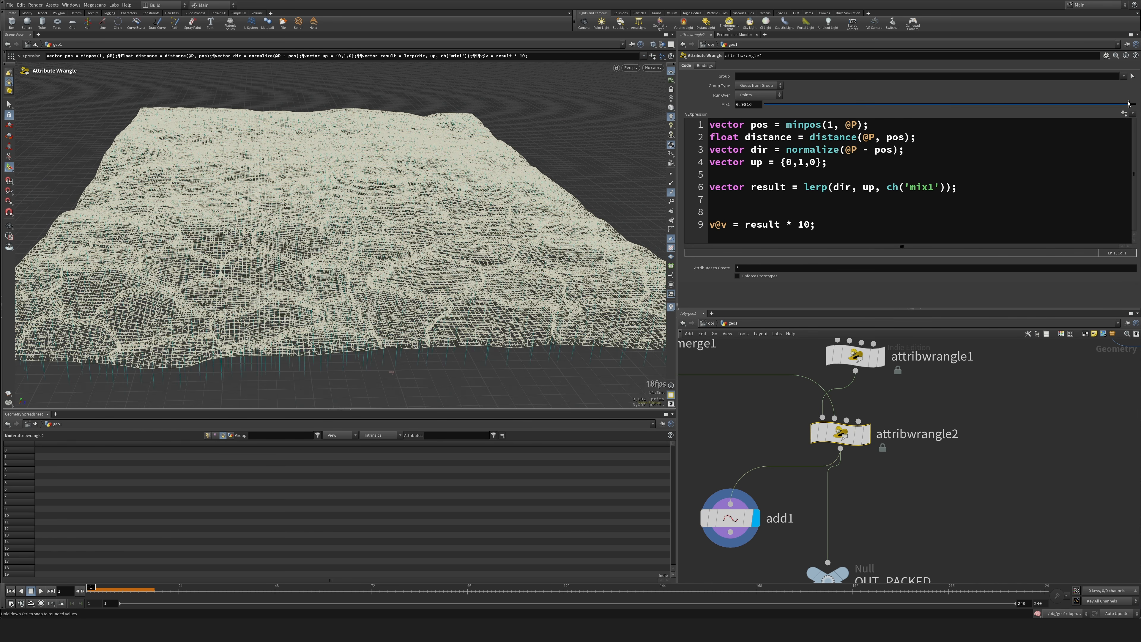
{"action": "left_click", "coordinate": [737, 519]}
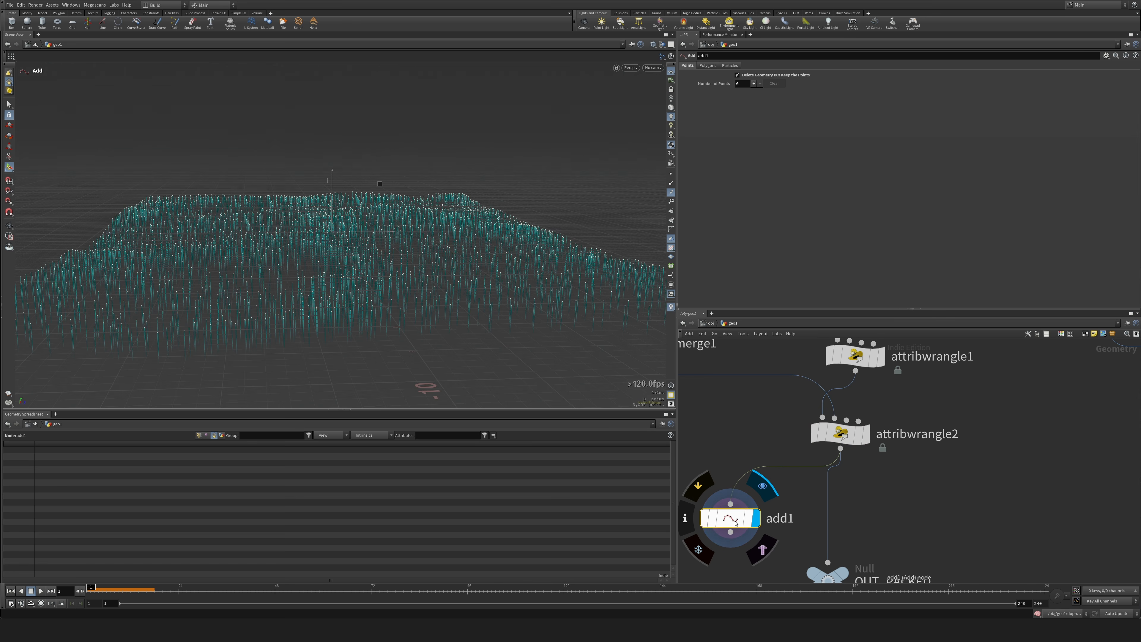
{"action": "left_click_drag", "start_coordinate": [344, 152], "coordinate": [340, 142], "text": "alt"}
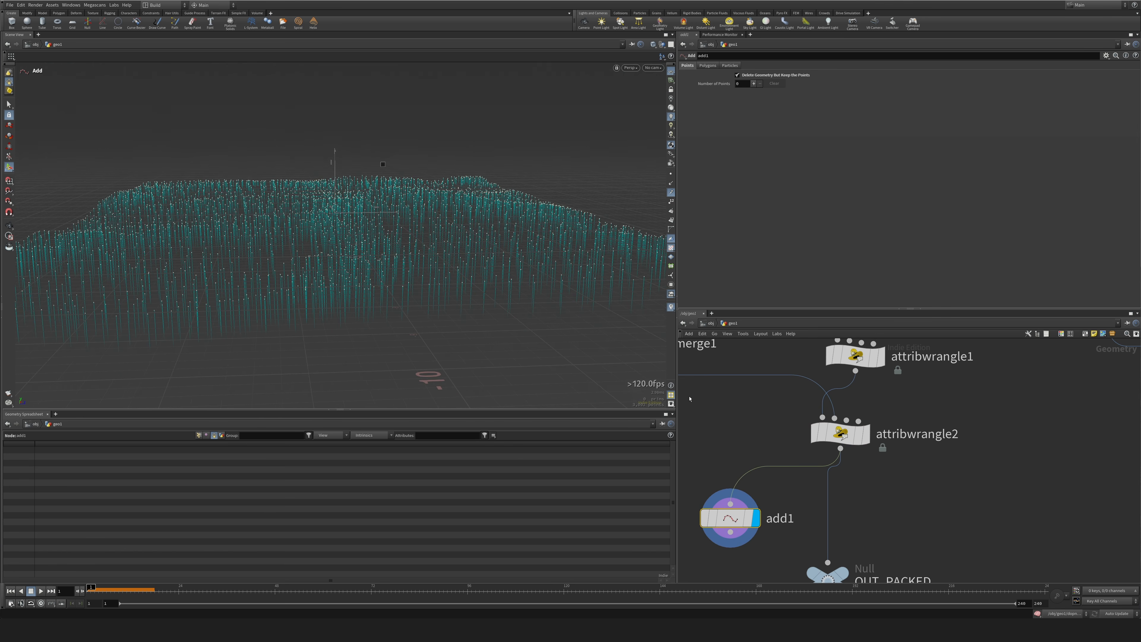
Try Mix1 at 0 on attribwrangle2 and look over the add1 velocity trails.
{"action": "left_click", "coordinate": [841, 434]}
{"action": "left_click_drag", "start_coordinate": [1127, 104], "coordinate": [699, 110]}
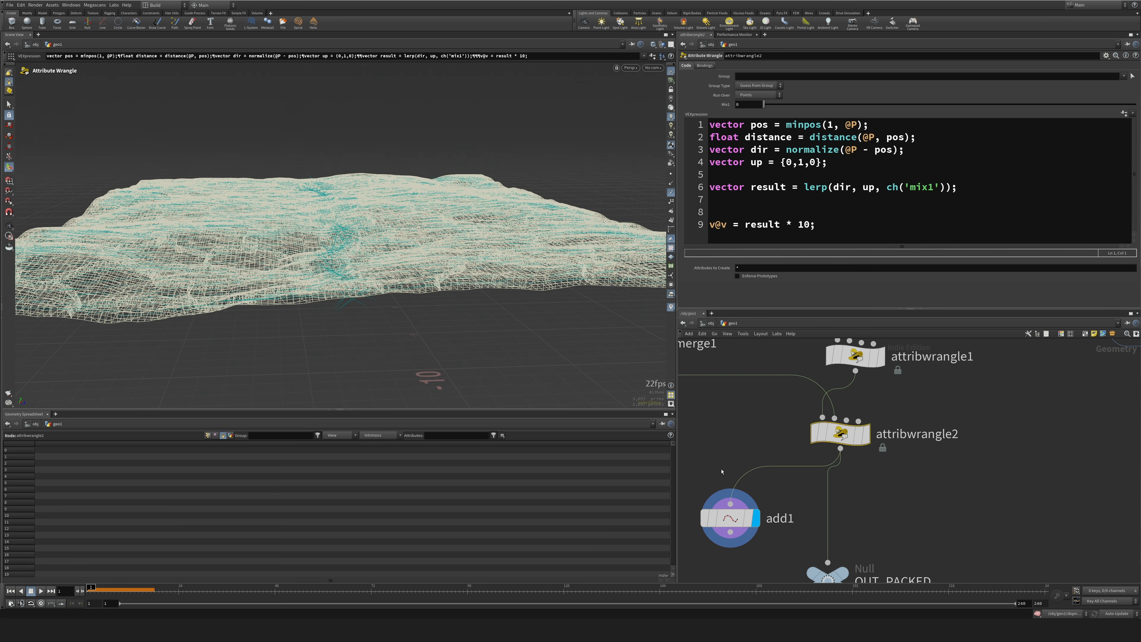
{"action": "left_click", "coordinate": [731, 519]}
{"action": "left_click_drag", "start_coordinate": [484, 288], "coordinate": [517, 284], "text": "alt"}
Set Mix1 on attribwrangle2 to about 0.5 and check the blended velocity trails on add1.
{"action": "left_click", "coordinate": [840, 433]}
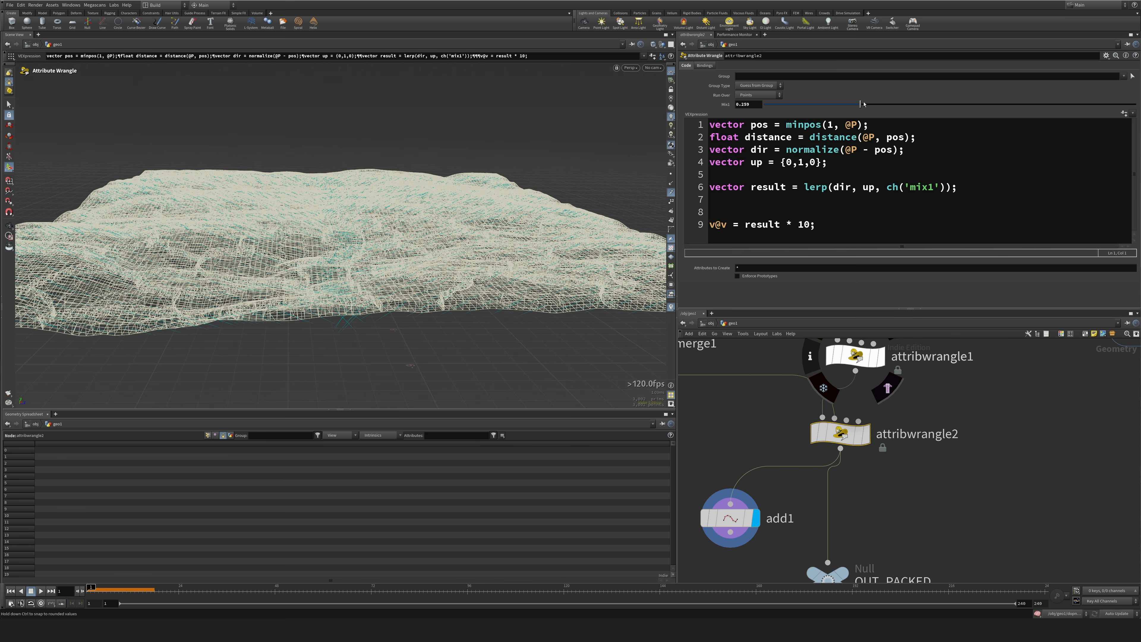
{"action": "left_click_drag", "start_coordinate": [858, 105], "coordinate": [951, 109]}
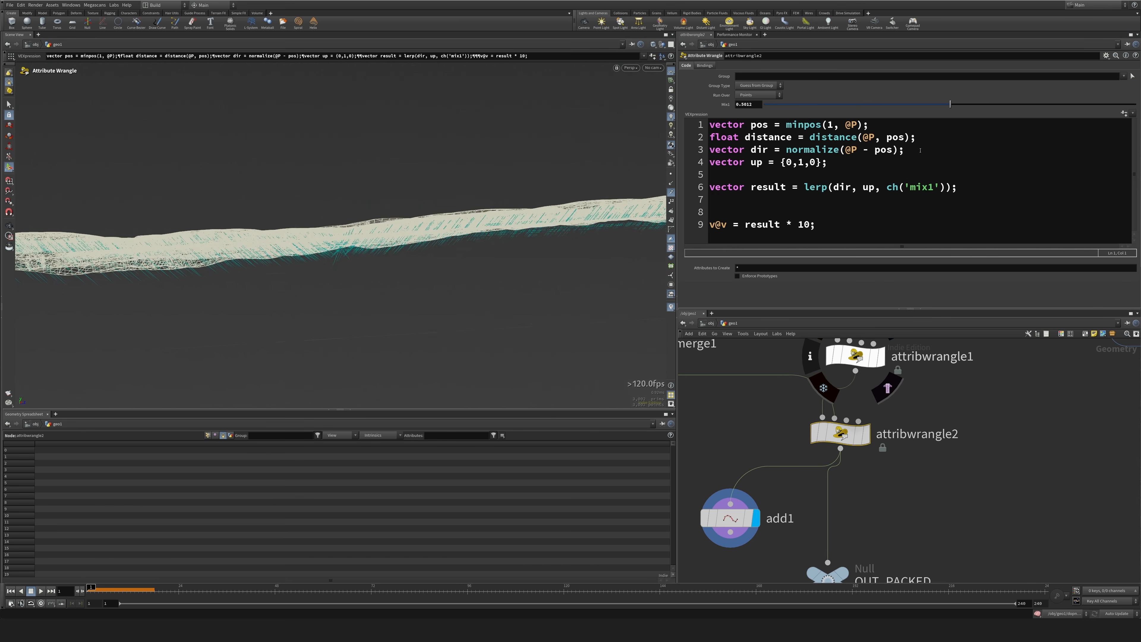
{"action": "left_click", "coordinate": [736, 519]}
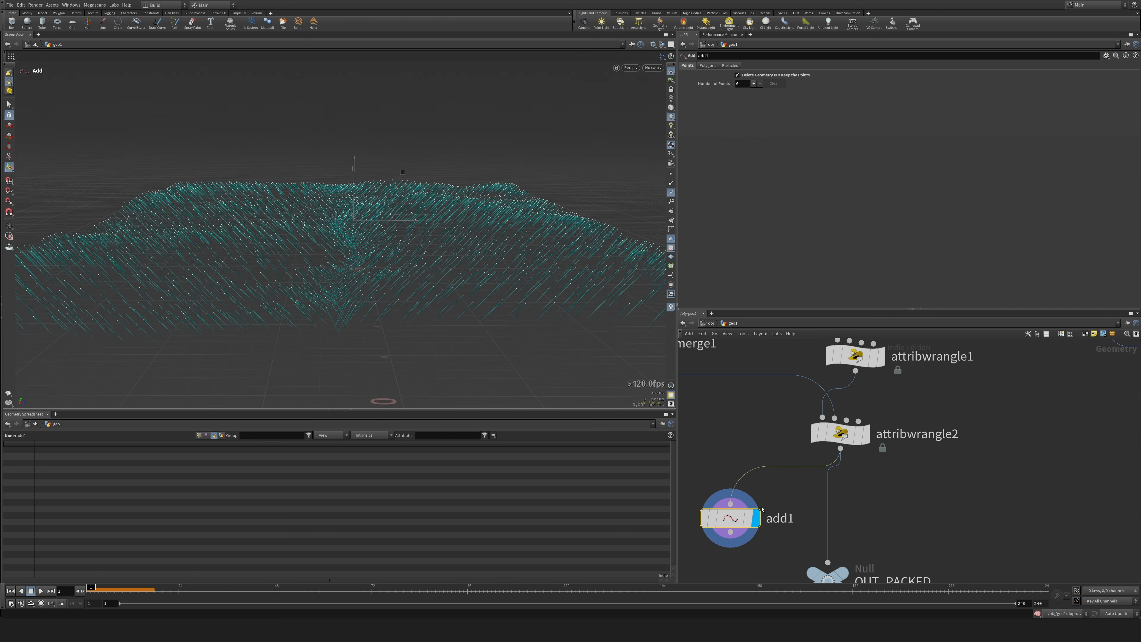
Add the noise vector vector ns = onoise(@P); on line 5 of the attribwrangle2 code, above the result line.
{"action": "left_click", "coordinate": [840, 434]}
{"action": "left_click", "coordinate": [983, 190]}
{"action": "key", "text": "Return"}
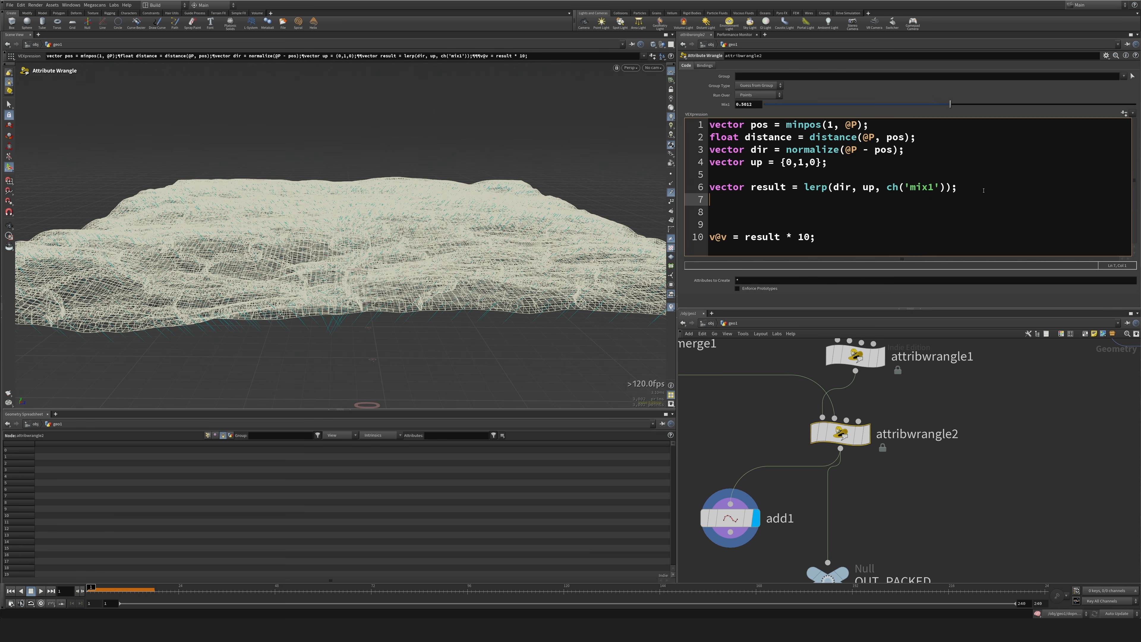
{"action": "key", "text": "Up"}
{"action": "key", "text": "Up"}
{"action": "type", "text": "vectyo"}
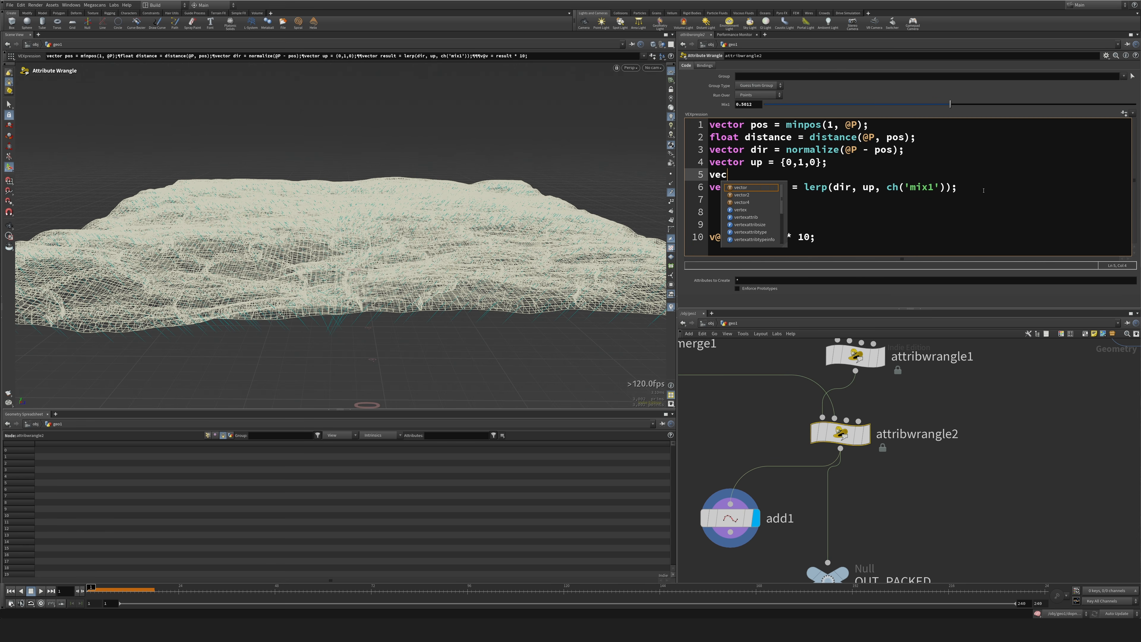
{"action": "key", "text": "BackSpace"}
{"action": "key", "text": "BackSpace"}
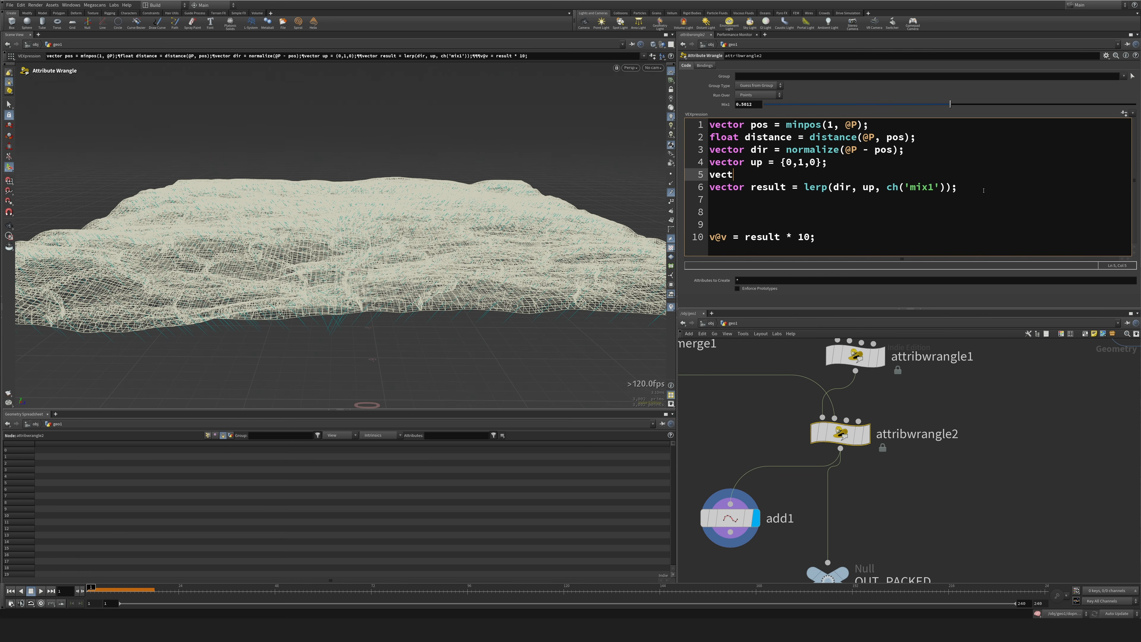
{"action": "type", "text": "or ns("}
{"action": "type", "text": "onoise"}
{"action": "type", "text": "@P);"}
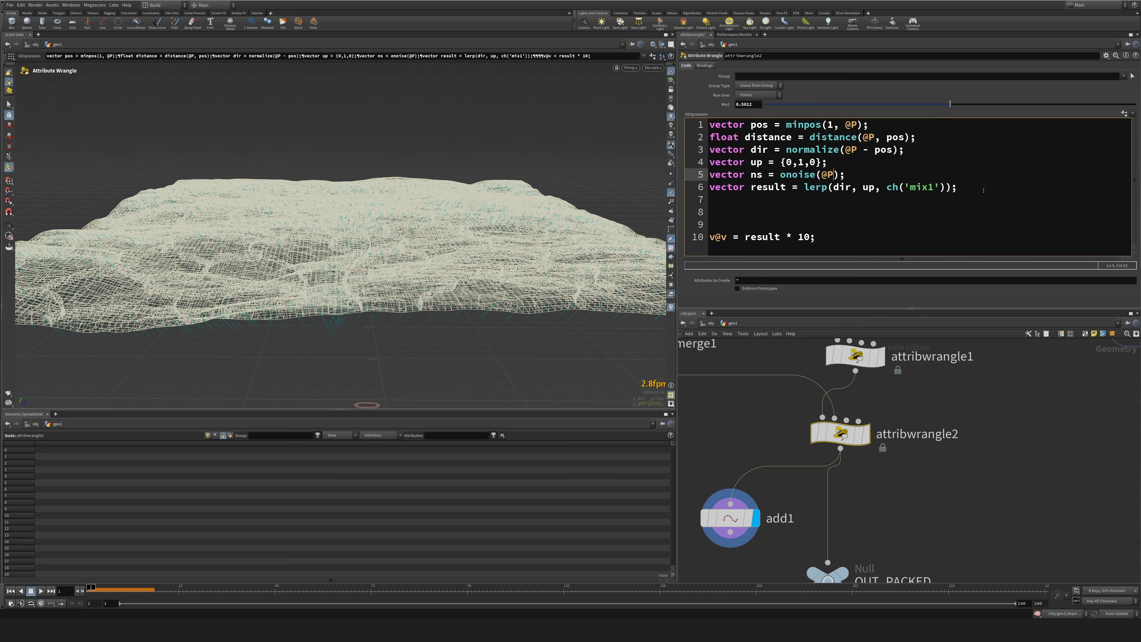
Blend the noise into the velocity by adding result = lerp(result, ns, ch('mix2')); on line 7 of the attribwrangle2 code.
{"action": "left_click", "coordinate": [763, 202]}
{"action": "double_click", "coordinate": [768, 188]}
{"action": "key", "text": "ctrl+c"}
{"action": "left_click", "coordinate": [744, 202]}
{"action": "key", "text": "ctrl+v"}
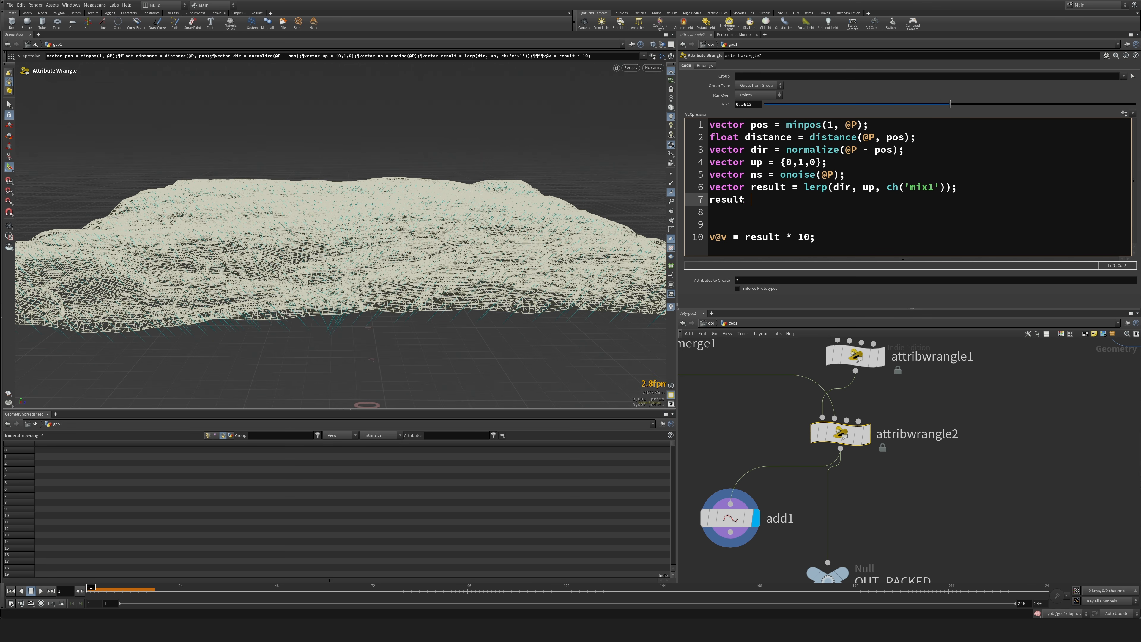
{"action": "type", "text": "lerp()result, ns, ch()"}
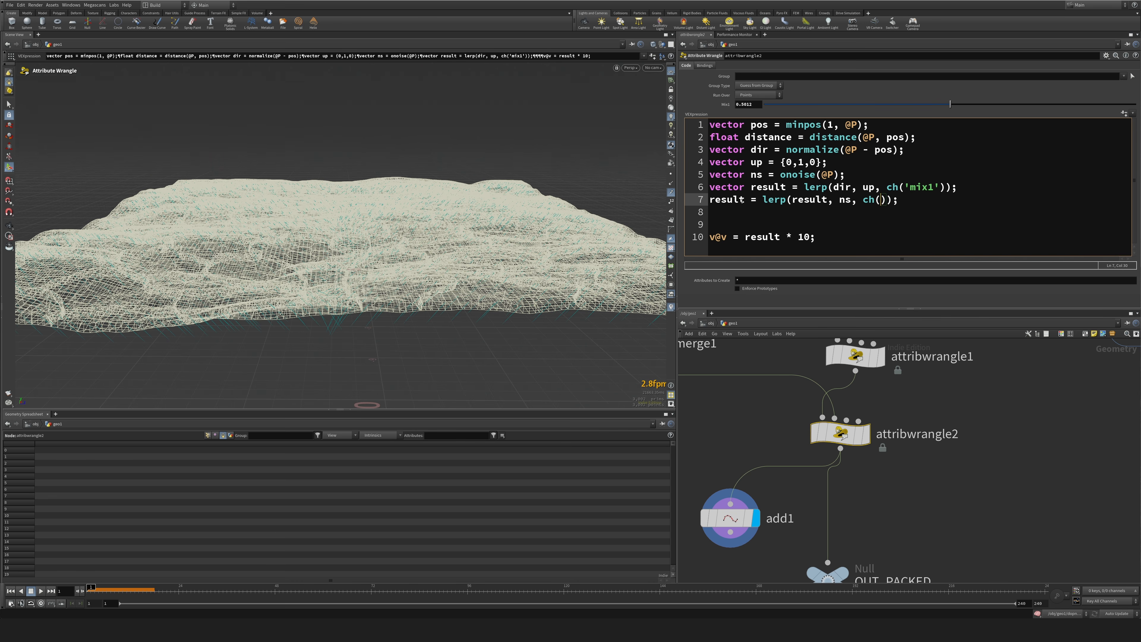
{"action": "type", "text": "''"}
{"action": "type", "text": "mix2"}
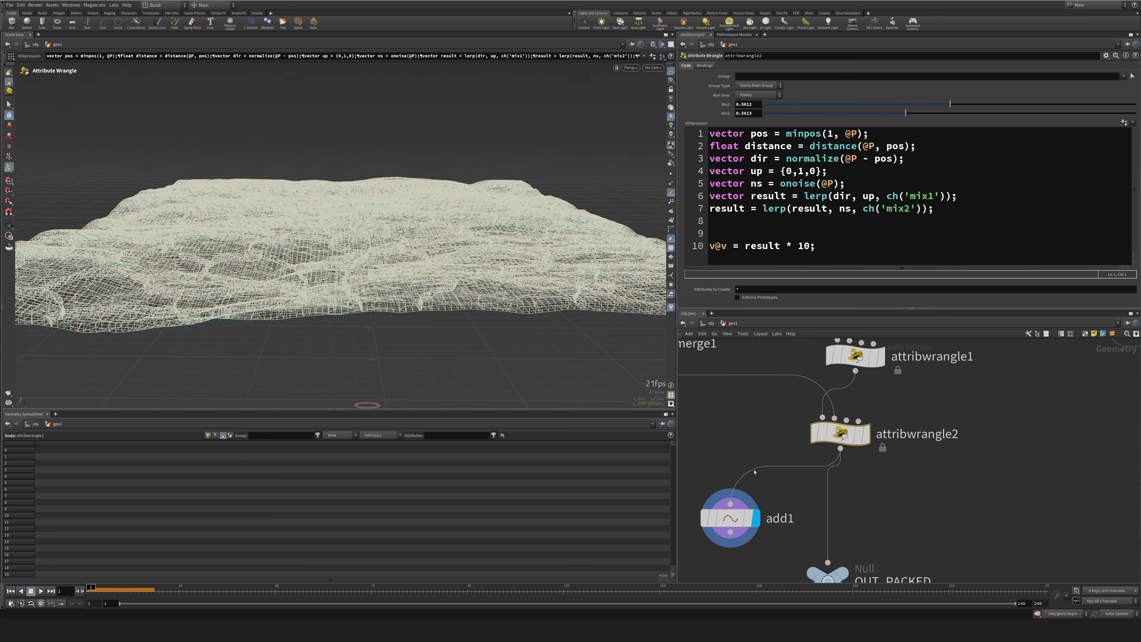
Adjust Mix1 to about 0.44 and Mix2 to about 0.34 while checking the velocity trails on the add1 points.
{"action": "left_click", "coordinate": [730, 518]}
{"action": "left_click", "coordinate": [839, 434]}
{"action": "left_click", "coordinate": [731, 518]}
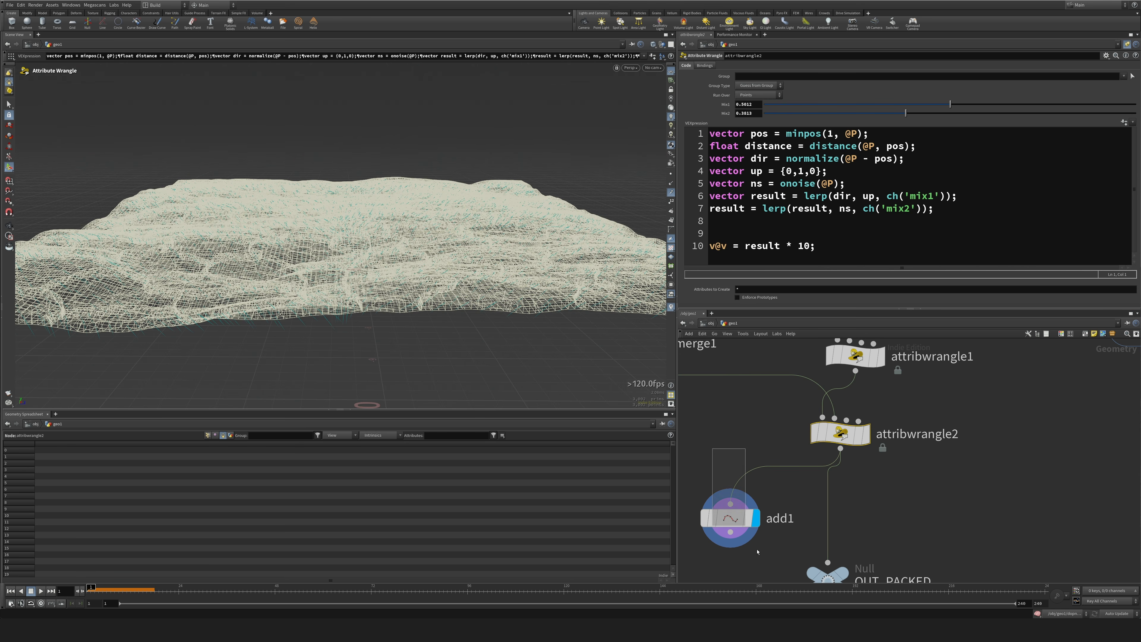
{"action": "left_click_drag", "start_coordinate": [906, 113], "coordinate": [1137, 115]}
{"action": "left_click_drag", "start_coordinate": [359, 203], "coordinate": [355, 270], "text": "alt"}
{"action": "scroll", "coordinate": [355, 270], "scroll_direction": "down", "scroll_amount": 3}
{"action": "left_click_drag", "start_coordinate": [1136, 113], "coordinate": [889, 117]}
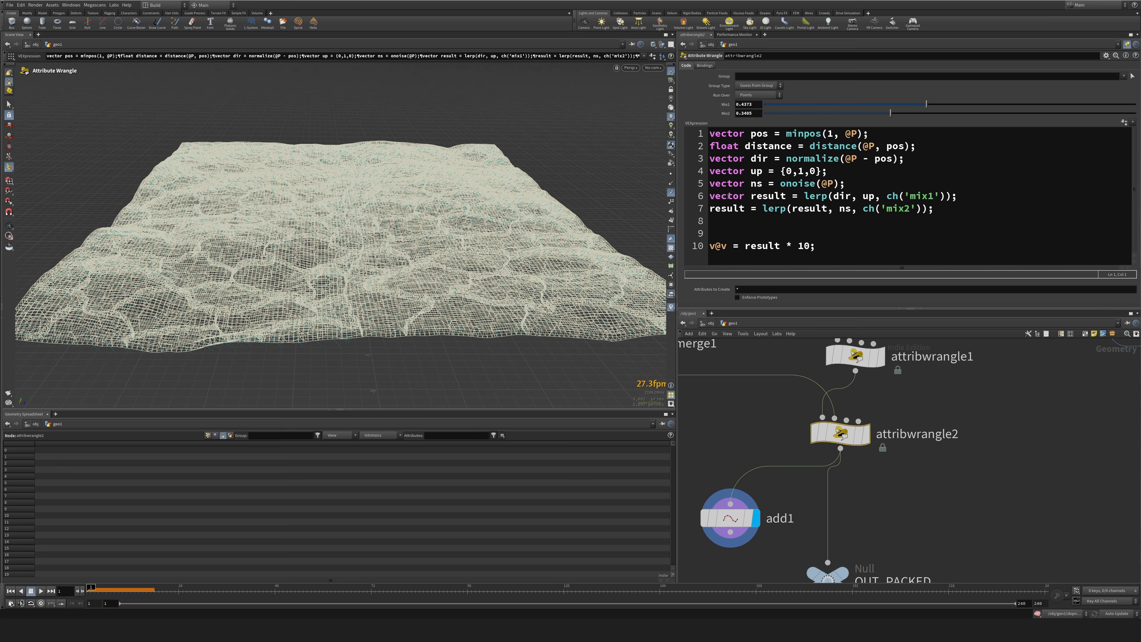
Try redeclaring result with the vector keyword at the start of line 7, and remove that keyword again.
{"action": "double_click", "coordinate": [728, 196]}
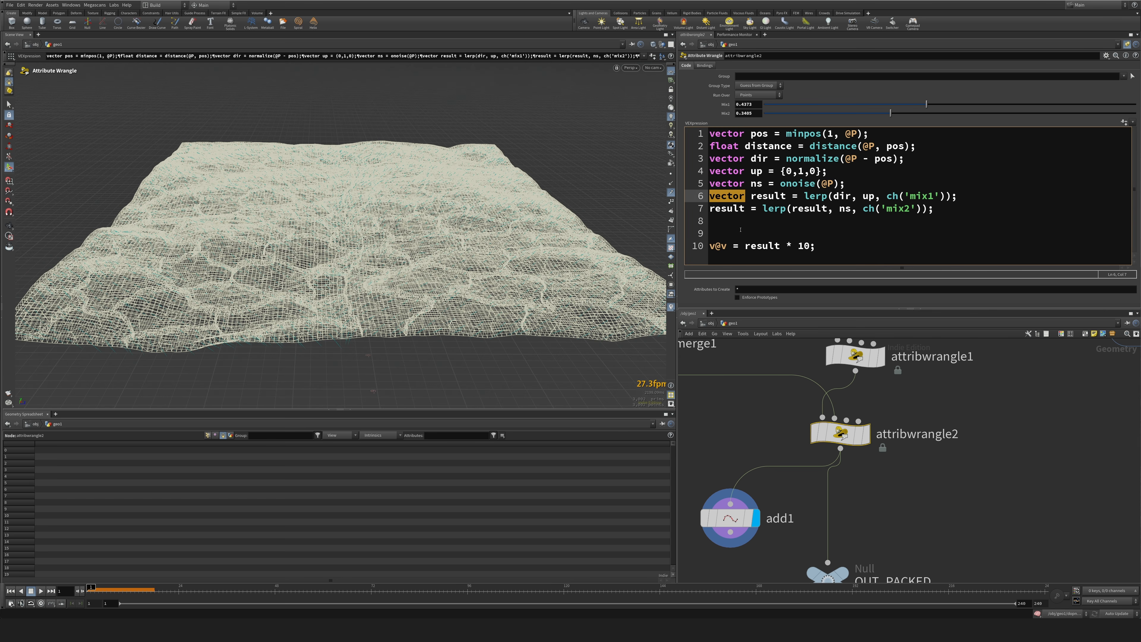
{"action": "left_click", "coordinate": [711, 208]}
{"action": "key", "text": "ctrl+v"}
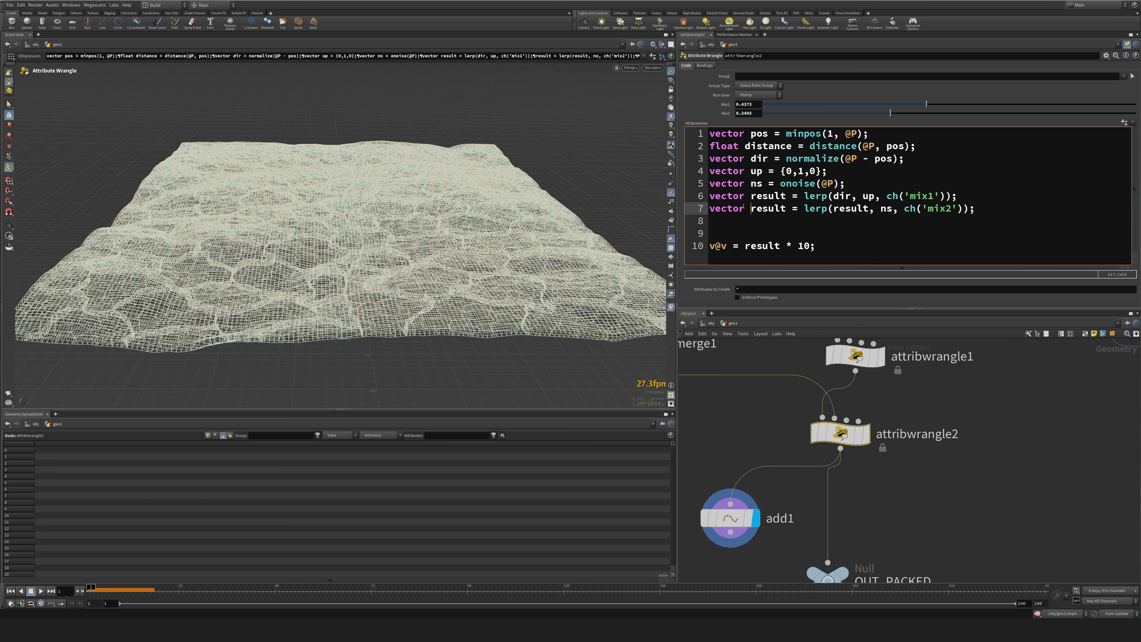
{"action": "left_click_drag", "start_coordinate": [751, 209], "coordinate": [698, 206]}
{"action": "key", "text": "BackSpace"}
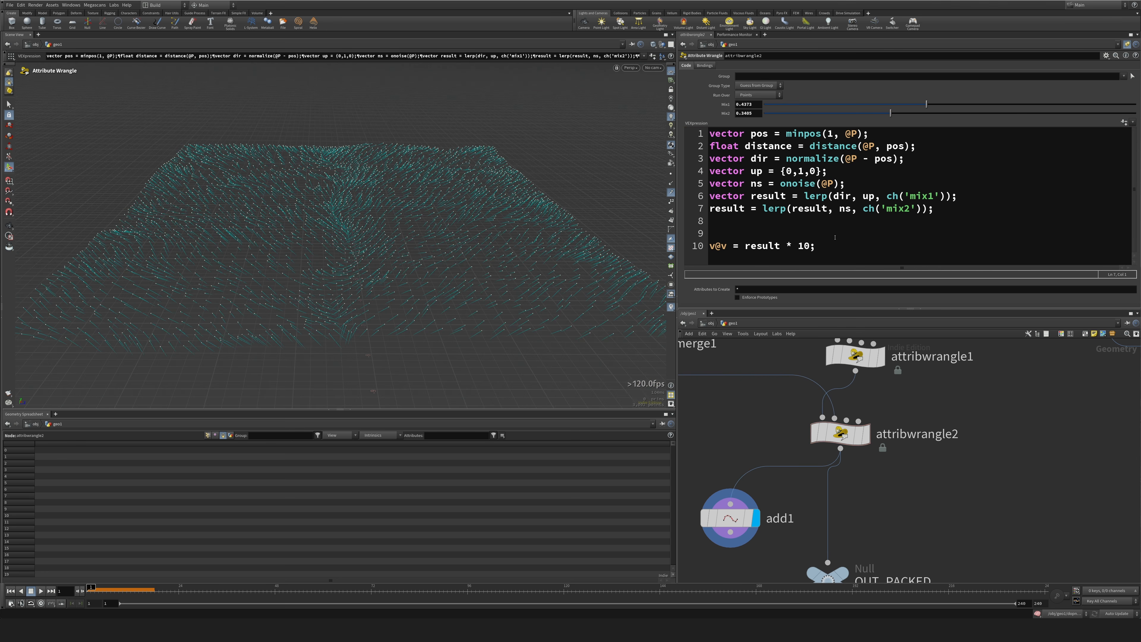
Replace the multiplier 10 with distance so the last line reads v@v = result * distance;, and inspect the add1 trails.
{"action": "left_click", "coordinate": [839, 433]}
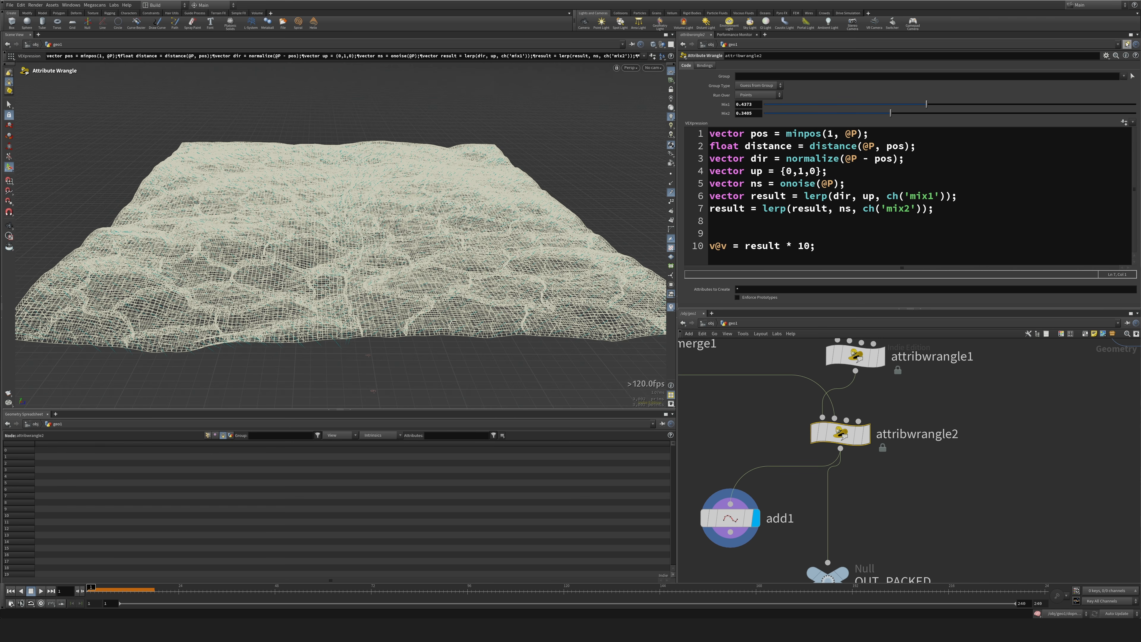
{"action": "left_click", "coordinate": [703, 517]}
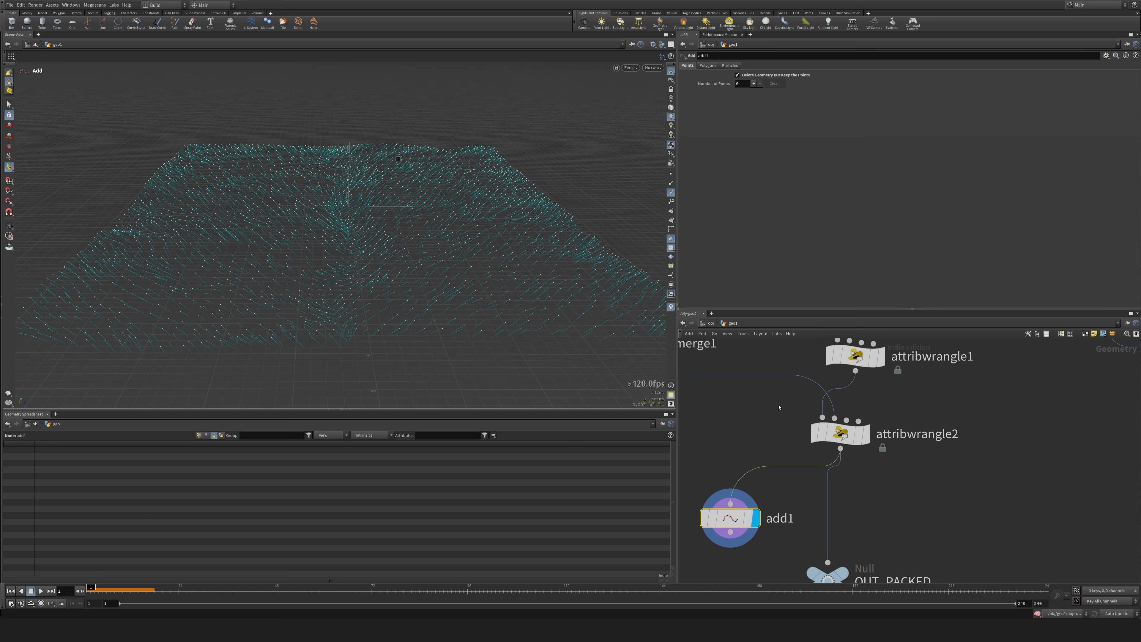
{"action": "left_click", "coordinate": [840, 433]}
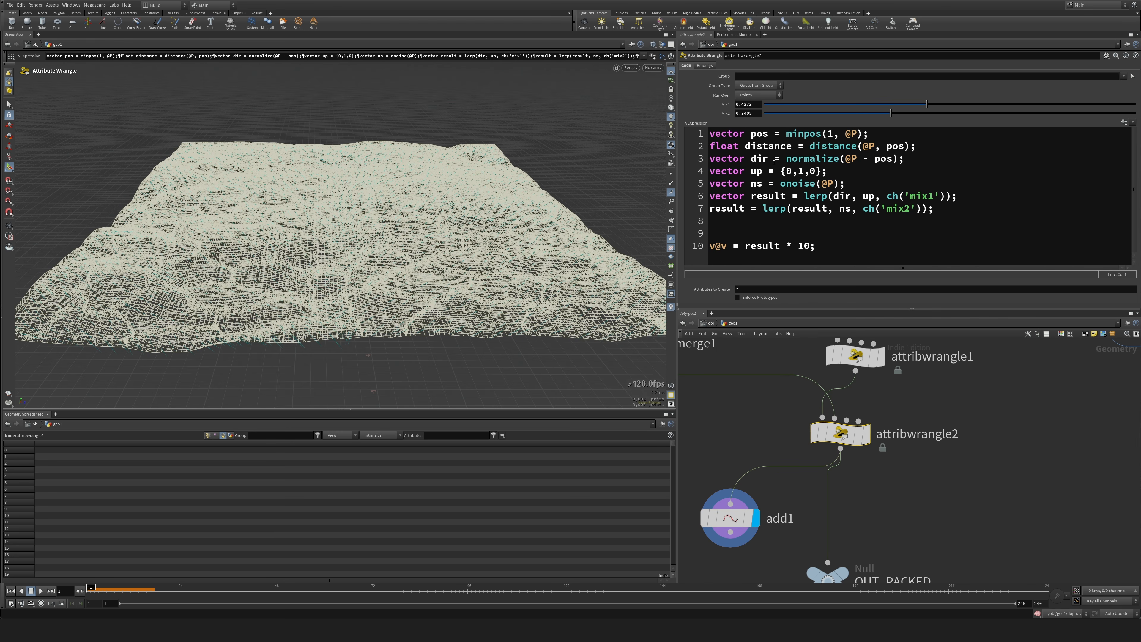
{"action": "double_click", "coordinate": [764, 146]}
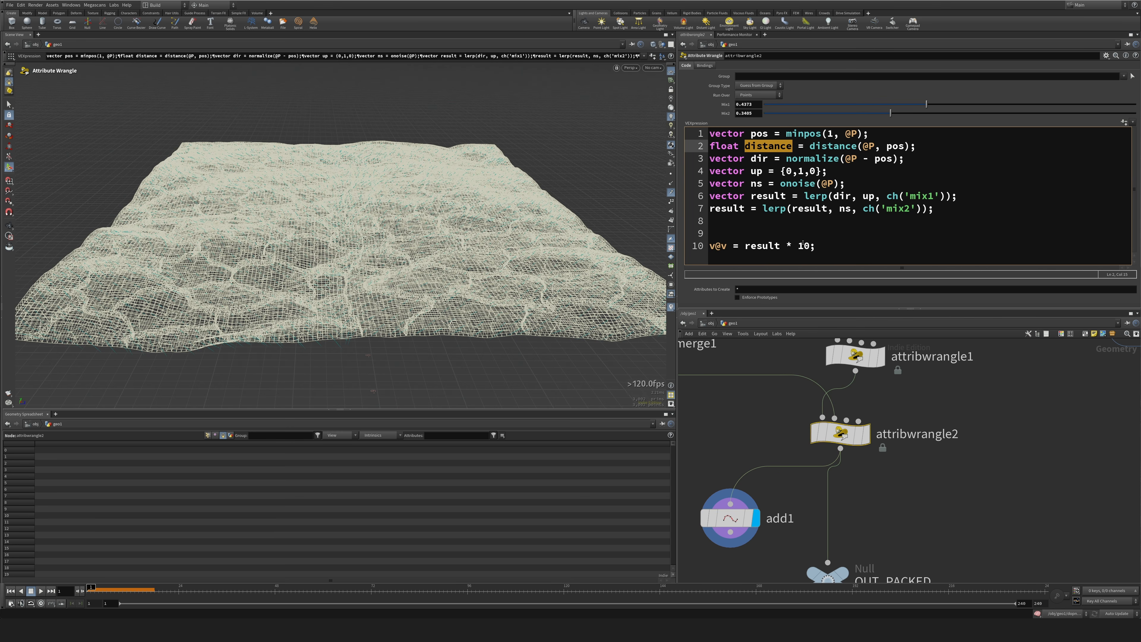
{"action": "key", "text": "ctrl+c"}
{"action": "double_click", "coordinate": [806, 246]}
{"action": "key", "text": "ctrl+v"}
{"action": "left_click", "coordinate": [728, 518]}
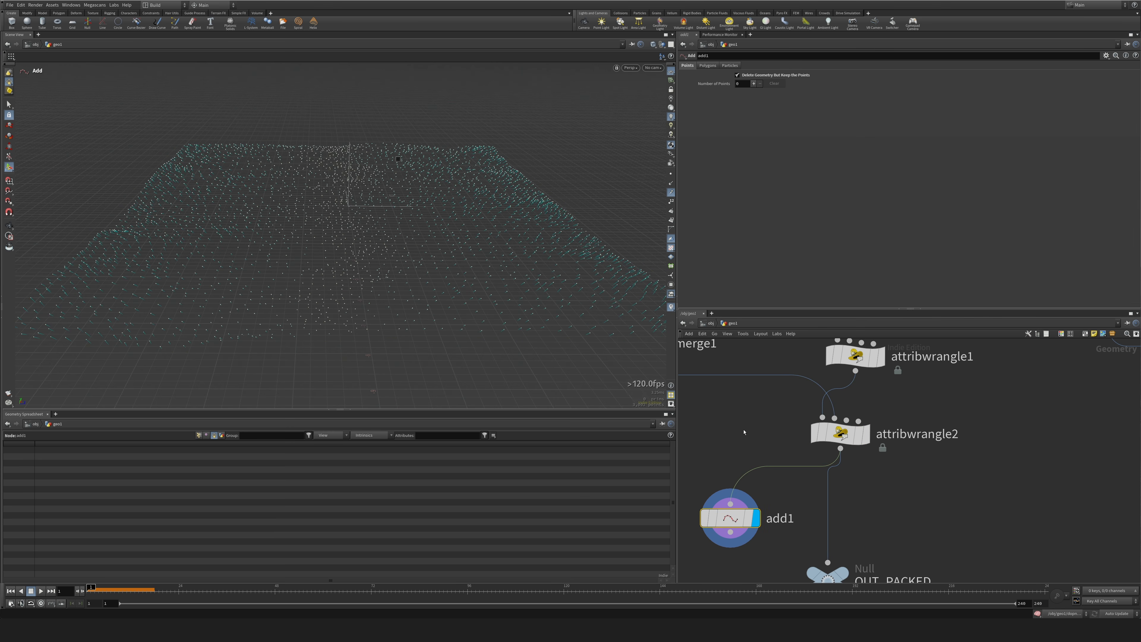
{"action": "left_click_drag", "start_coordinate": [346, 355], "coordinate": [246, 273], "text": "alt"}
{"action": "right_click_drag", "start_coordinate": [246, 273], "coordinate": [197, 278], "text": "alt"}
{"action": "left_click_drag", "start_coordinate": [196, 278], "coordinate": [522, 322], "text": "alt"}
{"action": "scroll", "coordinate": [405, 293], "scroll_direction": "up", "scroll_amount": 4}
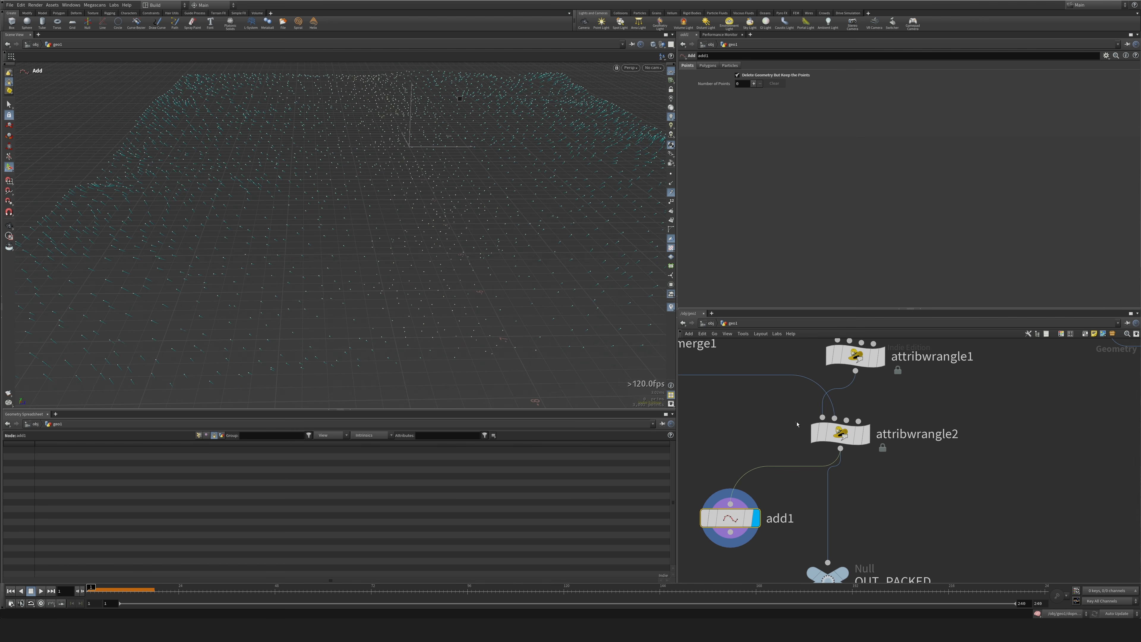
Remap the distance on line 2 as fit(distance(@P, pos), 0, 1, ch('strength'), 0); and create the Strength parameter.
{"action": "left_click", "coordinate": [838, 433]}
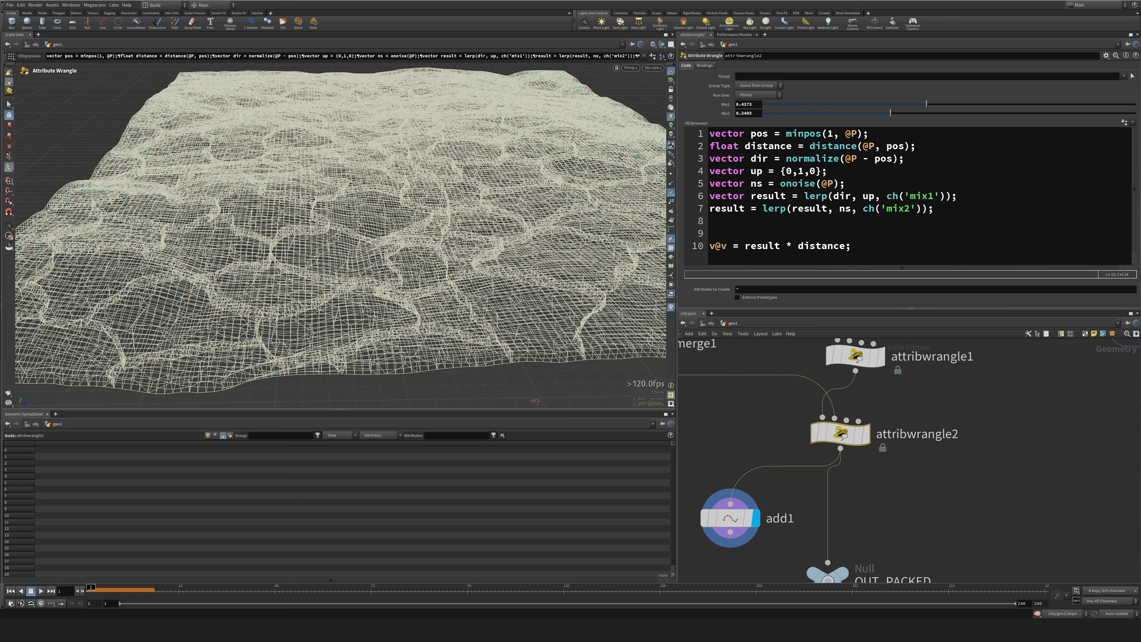
{"action": "left_click", "coordinate": [812, 146]}
{"action": "type", "text": "fit"}
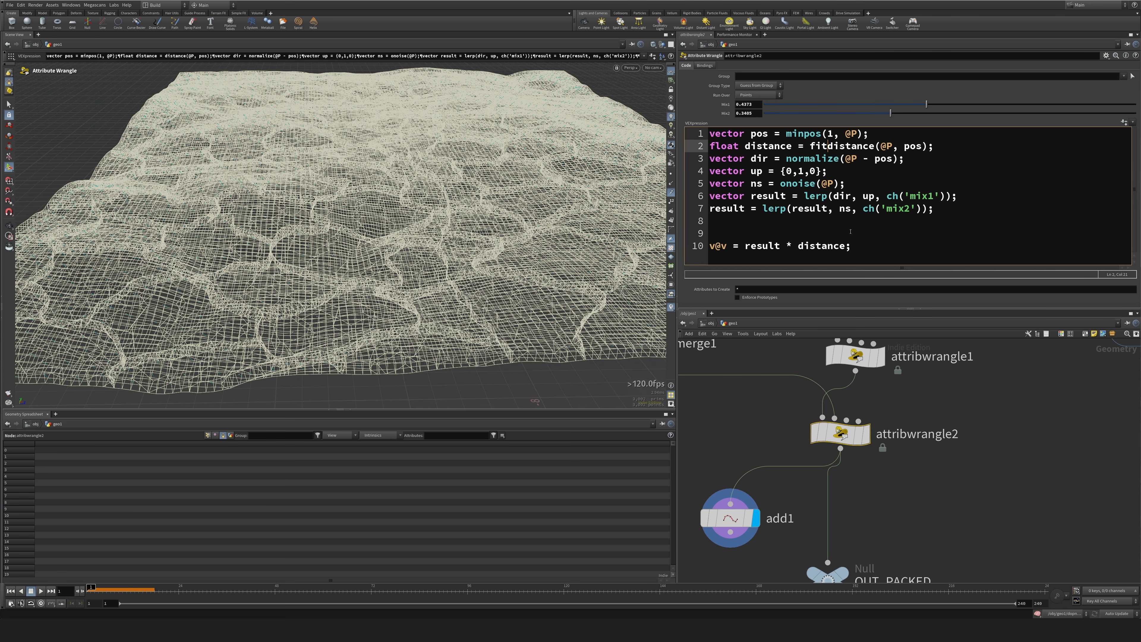
{"action": "type", "text": "("}
{"action": "key", "text": "Right"}
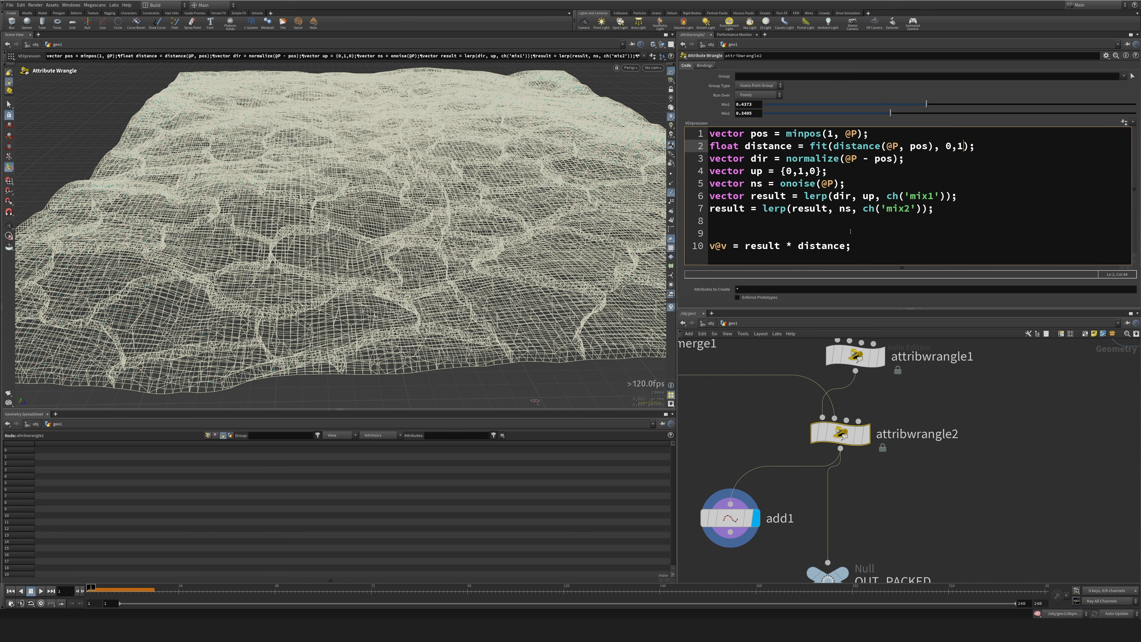
{"action": "type", "text": ", "}
{"action": "type", "text": "ch('"}
{"action": "type", "text": "strength')"}
{"action": "type", "text": ", +"}
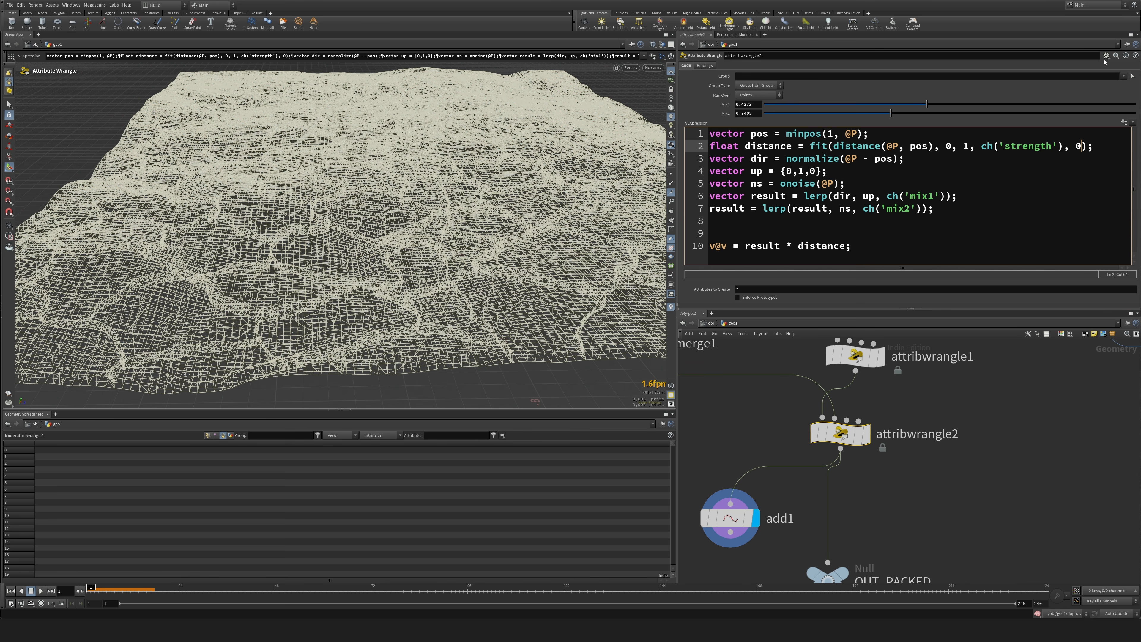
{"action": "left_click", "coordinate": [1125, 122]}
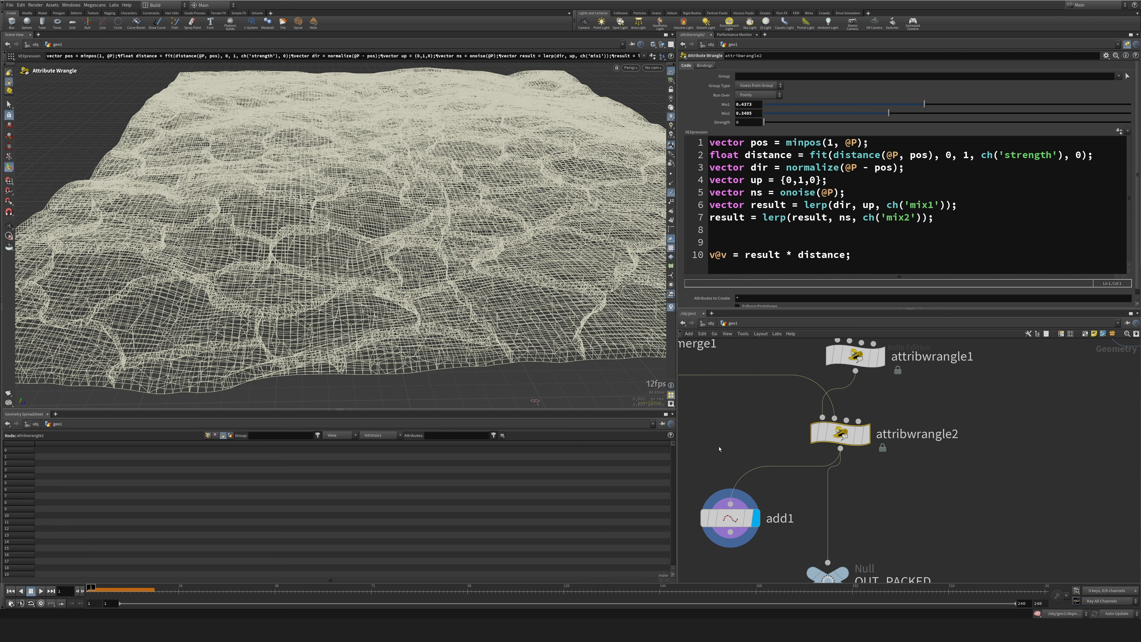
Try a Strength of about 13.92 while displaying the velocity trails on the add1 points.
{"action": "left_click", "coordinate": [730, 518]}
{"action": "left_click_drag", "start_coordinate": [764, 122], "coordinate": [1102, 122]}
{"action": "middle_click_drag", "start_coordinate": [747, 122], "coordinate": [797, 115]}
Change the fit's source maximum on line 2 to 2 and set Strength to 1.
{"action": "double_click", "coordinate": [966, 155]}
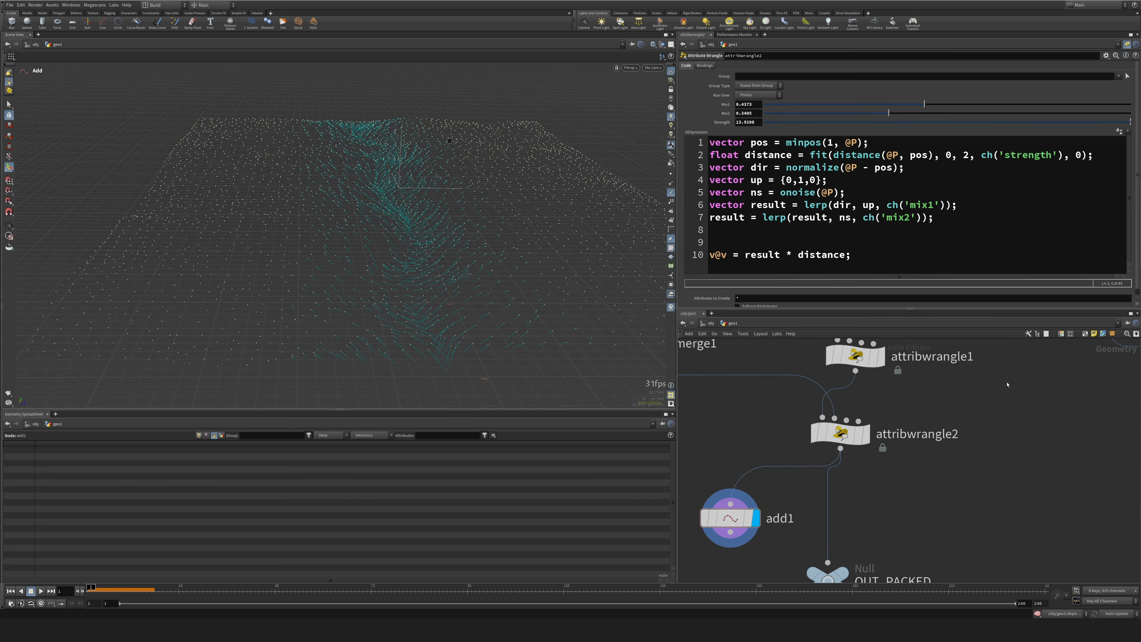
{"action": "mouse_move", "coordinate": [382, 234]}
{"action": "left_mouse_down", "text": "alt"}
{"action": "mouse_move", "coordinate": [431, 180]}
{"action": "mouse_move", "coordinate": [350, 212]}
{"action": "mouse_move", "coordinate": [382, 202]}
{"action": "mouse_move", "coordinate": [405, 234]}
{"action": "left_mouse_up", "text": "alt"}
{"action": "left_click_drag", "start_coordinate": [1075, 123], "coordinate": [1131, 124]}
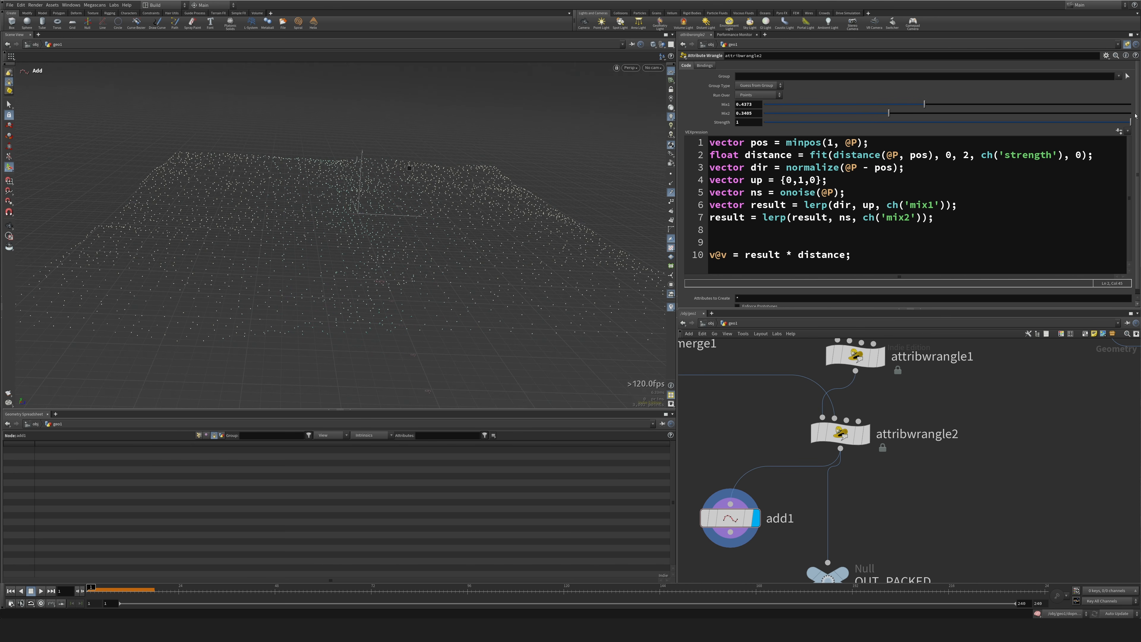
Set Strength to 10 and rename the output attribute on line 10 to v@vel.
{"action": "type", "text": "0"}
{"action": "key", "text": "Return"}
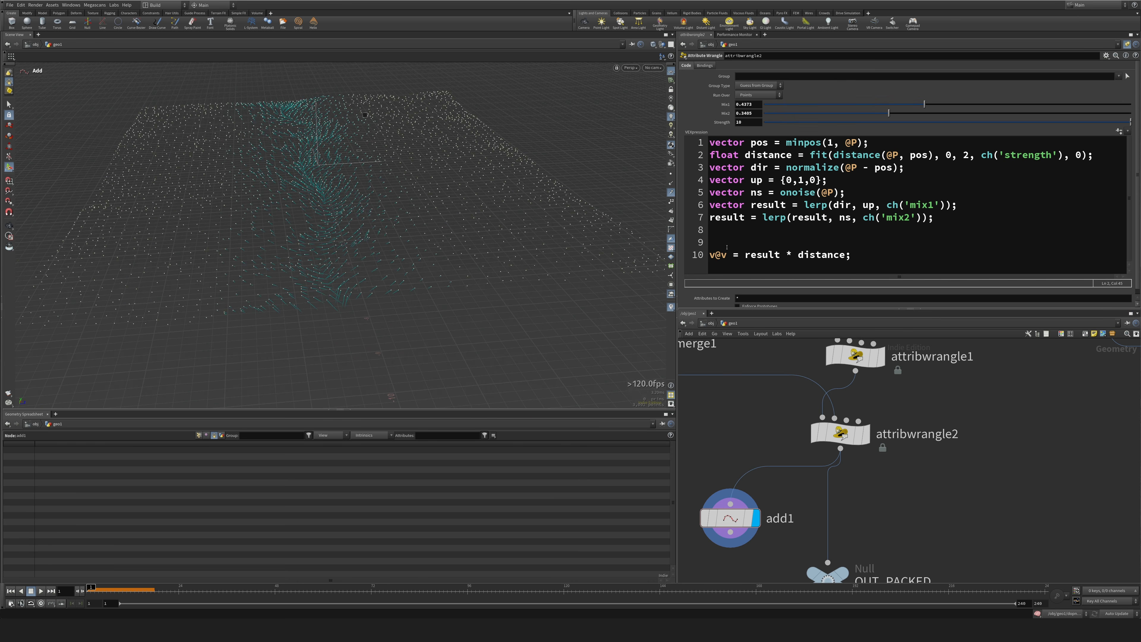
{"action": "left_click_drag", "start_coordinate": [727, 255], "coordinate": [721, 255]}
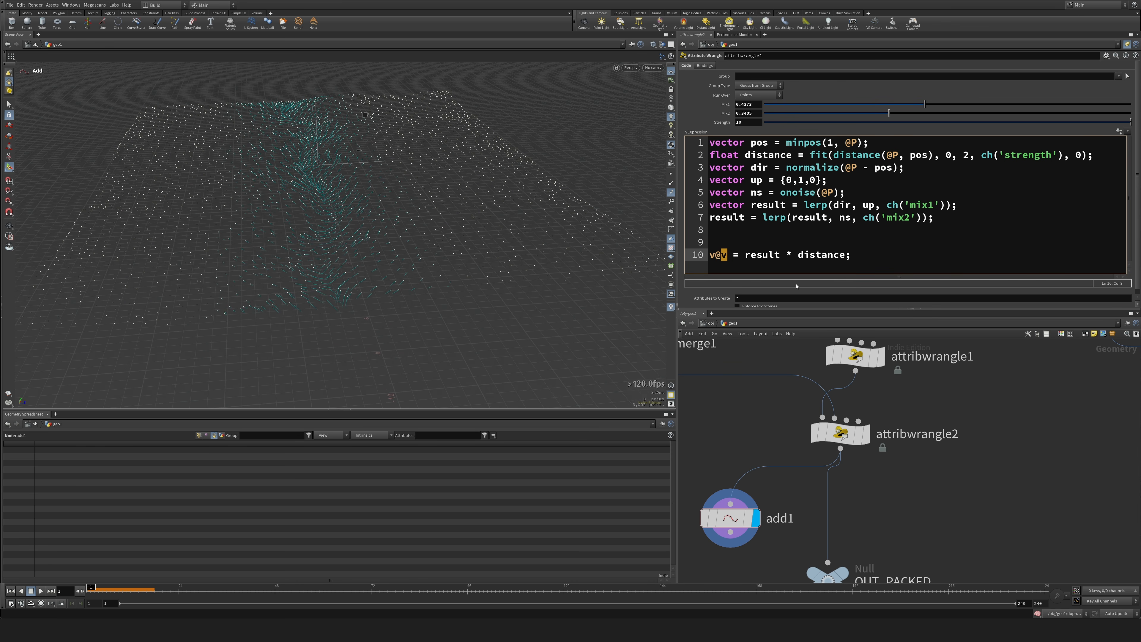
{"action": "type", "text": "vel"}
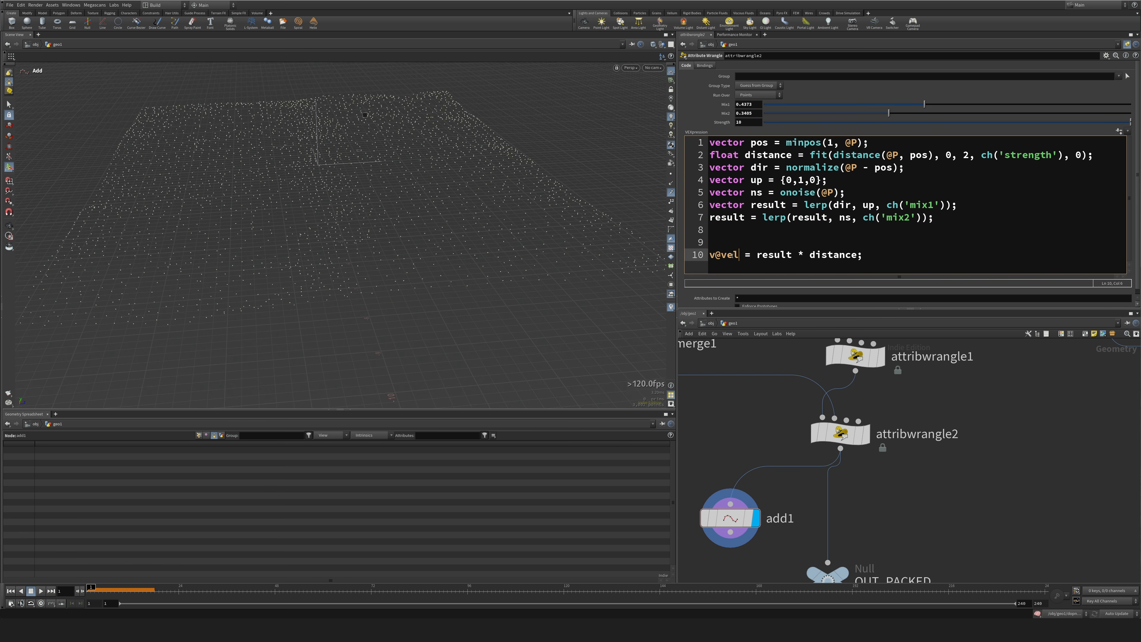
{"action": "left_click_drag", "start_coordinate": [354, 236], "coordinate": [365, 237], "text": "alt"}
Add a Carve node fed by object_merge1, display it and set it to Extract.
{"action": "middle_click_drag", "start_coordinate": [761, 438], "coordinate": [834, 479]}
{"action": "scroll", "coordinate": [832, 457], "scroll_direction": "down", "scroll_amount": 3}
{"action": "left_click_drag", "start_coordinate": [766, 427], "coordinate": [766, 383]}
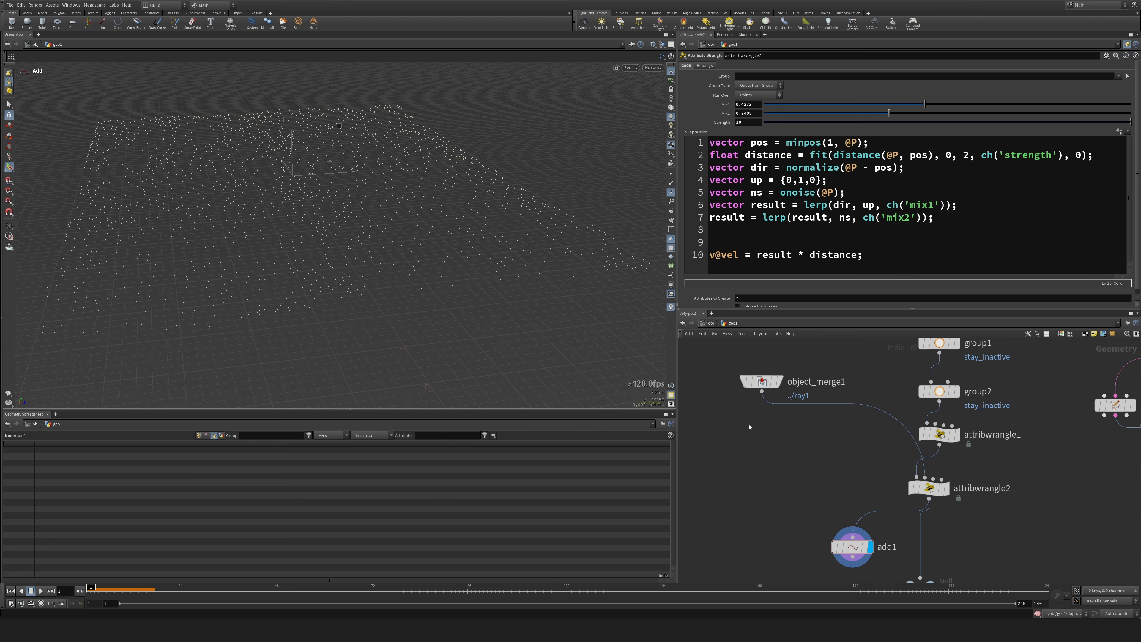
{"action": "key", "text": "Tab"}
{"action": "type", "text": "trail"}
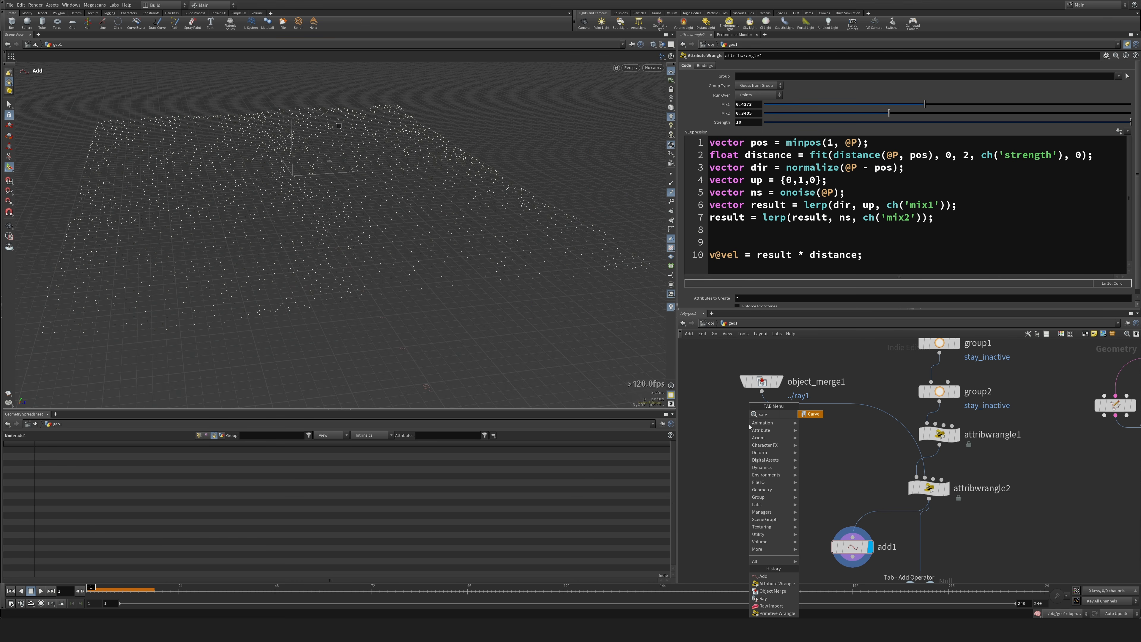
{"action": "key", "text": "Return"}
{"action": "left_click", "coordinate": [749, 428]}
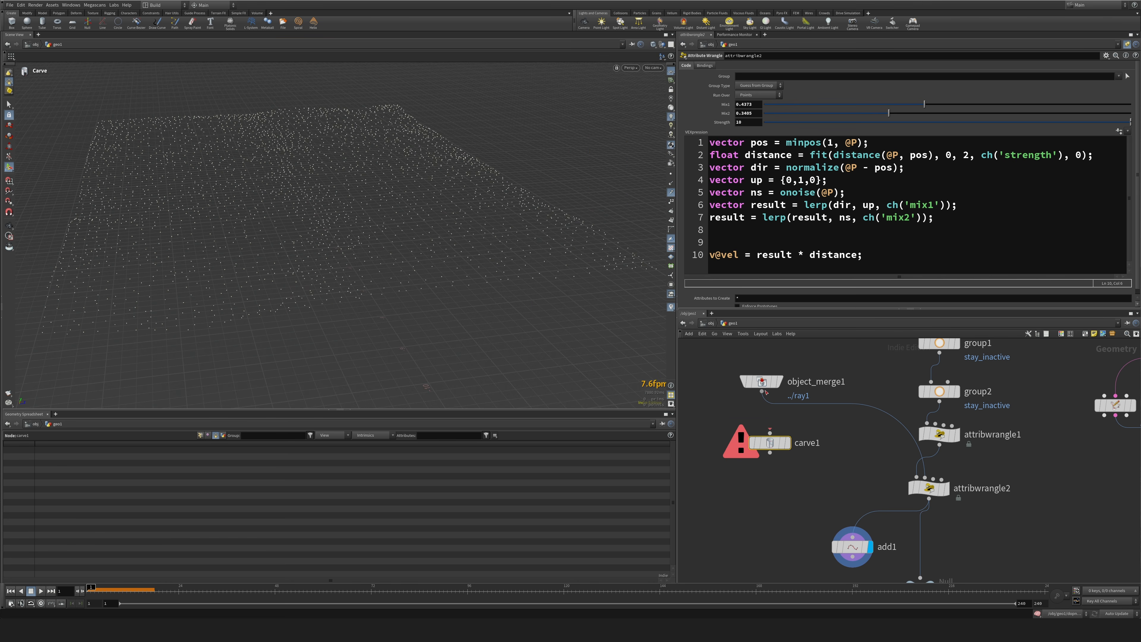
{"action": "left_click_drag", "start_coordinate": [762, 391], "coordinate": [762, 446]}
{"action": "left_click_drag", "start_coordinate": [360, 342], "coordinate": [289, 237], "text": "alt"}
{"action": "middle_click_drag", "start_coordinate": [289, 237], "coordinate": [604, 188], "text": "alt"}
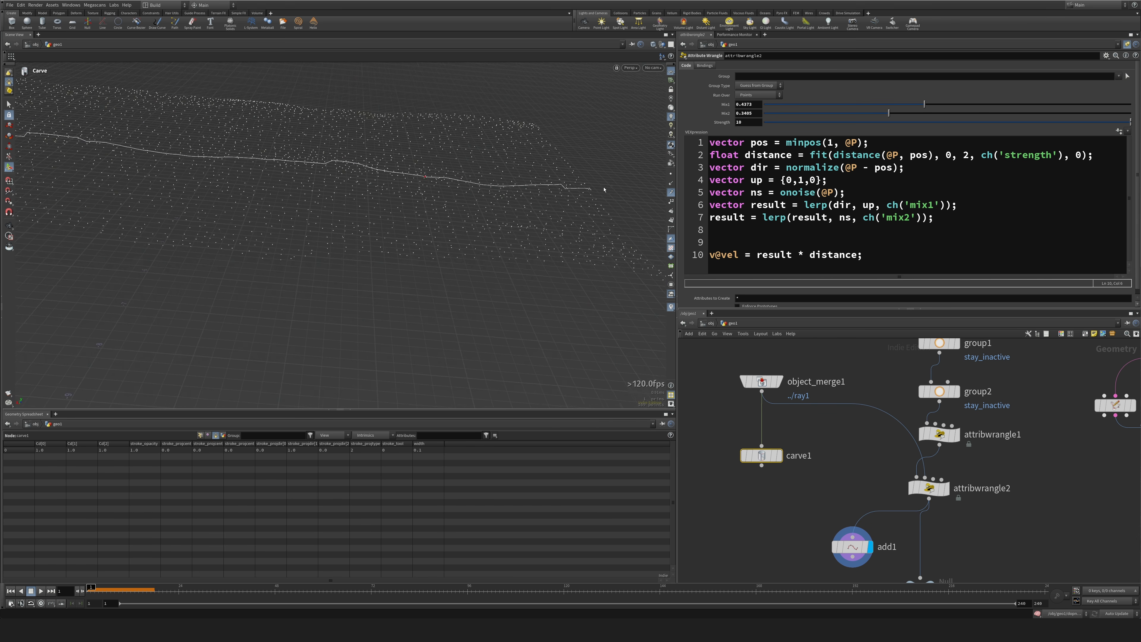
{"action": "left_click_drag", "start_coordinate": [604, 189], "coordinate": [427, 326], "text": "alt"}
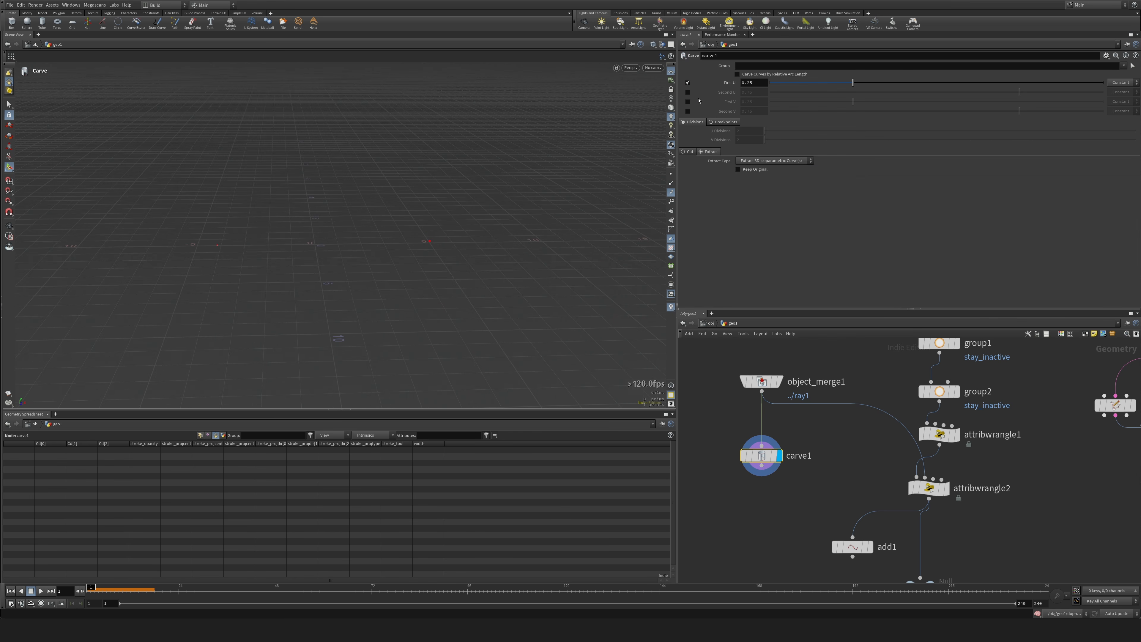
Keyframe the Carve's First U at 0 on frame 1 and at 1 on frame 120, then scrub the timeline.
{"action": "left_click_drag", "start_coordinate": [851, 82], "coordinate": [756, 84]}
{"action": "left_click", "coordinate": [728, 83], "text": "alt"}
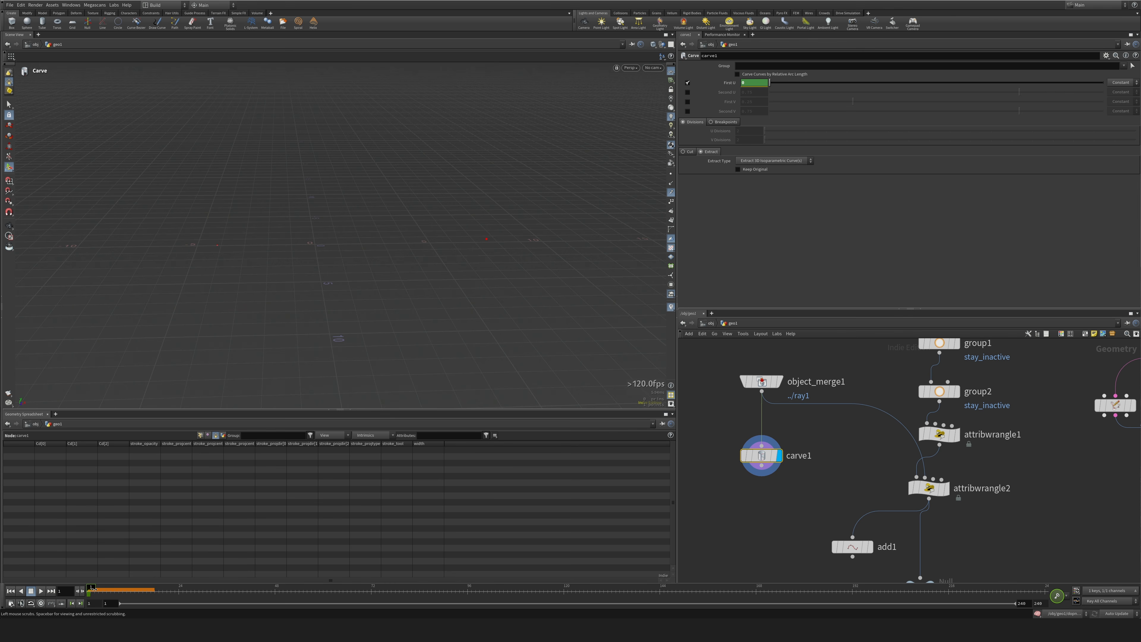
{"action": "left_click_drag", "start_coordinate": [251, 586], "coordinate": [564, 587]}
{"action": "left_click_drag", "start_coordinate": [769, 84], "coordinate": [1103, 83]}
{"action": "left_click", "coordinate": [731, 85], "text": "alt"}
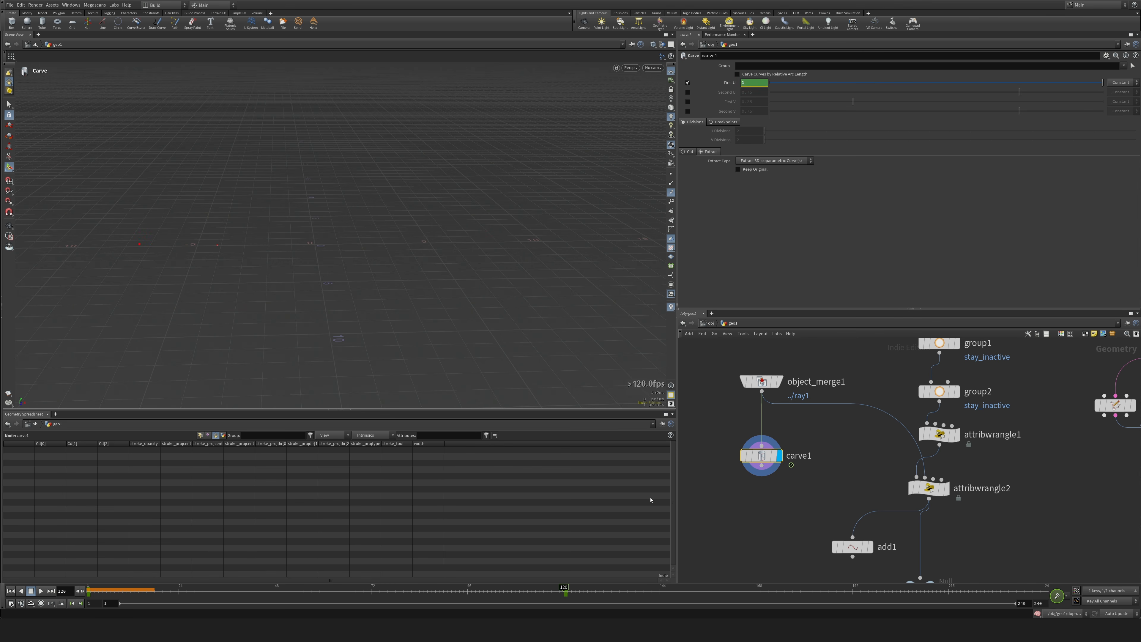
{"action": "left_click_drag", "start_coordinate": [537, 592], "coordinate": [203, 592]}
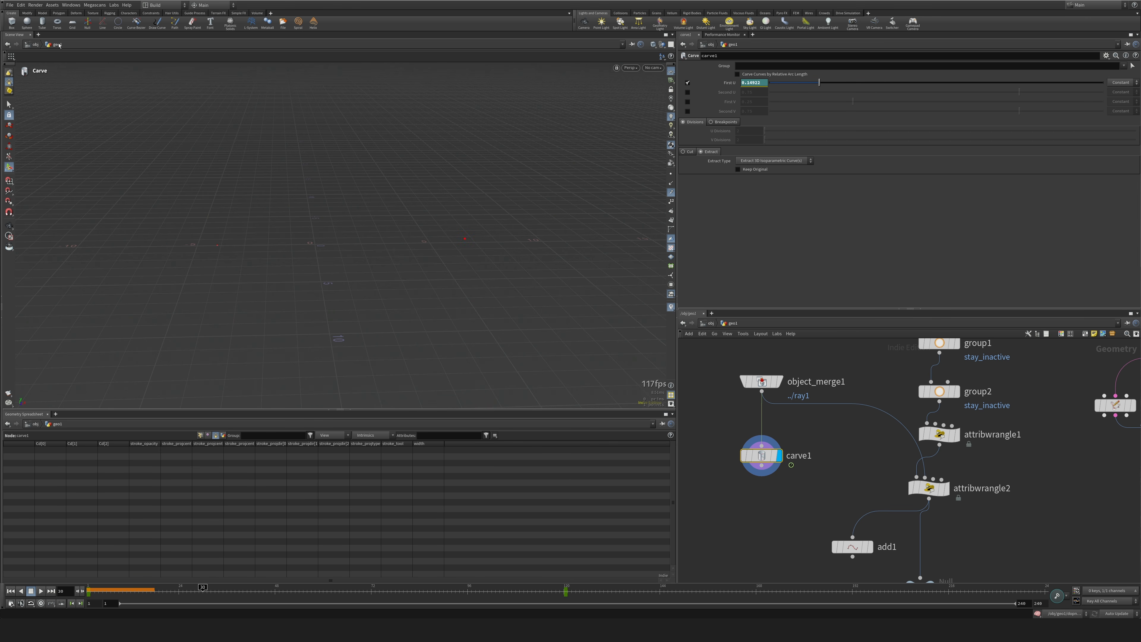
Replace the current viewport with a fresh Scene View, show point numbers and return to frame 1.
{"action": "left_click", "coordinate": [39, 34]}
{"action": "mouse_move", "coordinate": [67, 48]}
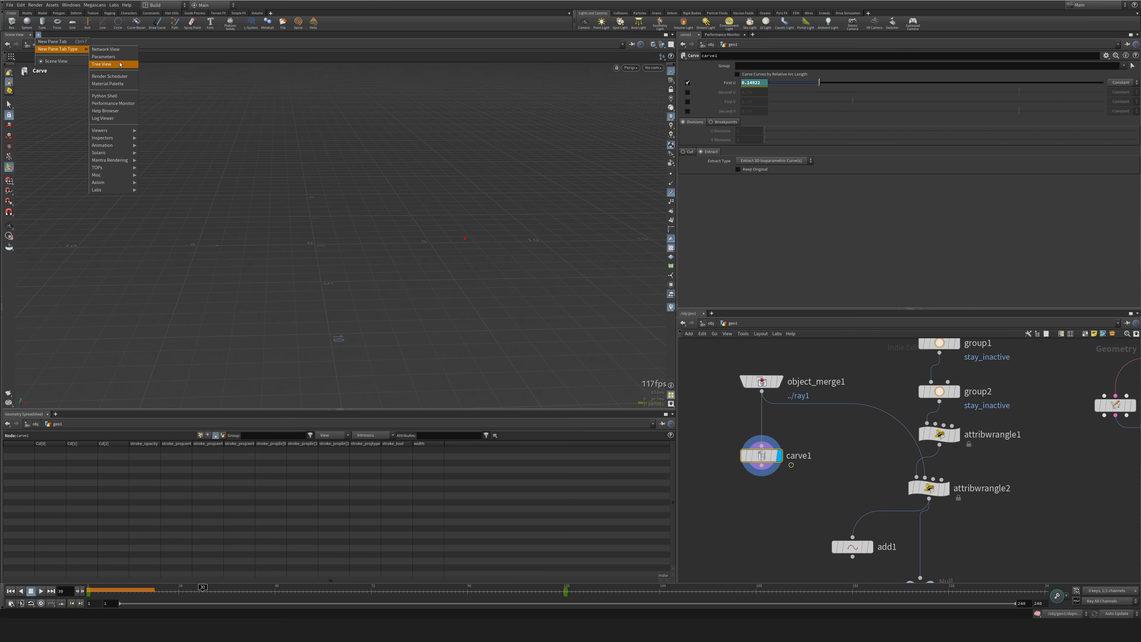
{"action": "mouse_move", "coordinate": [112, 130]}
{"action": "left_click", "coordinate": [155, 132]}
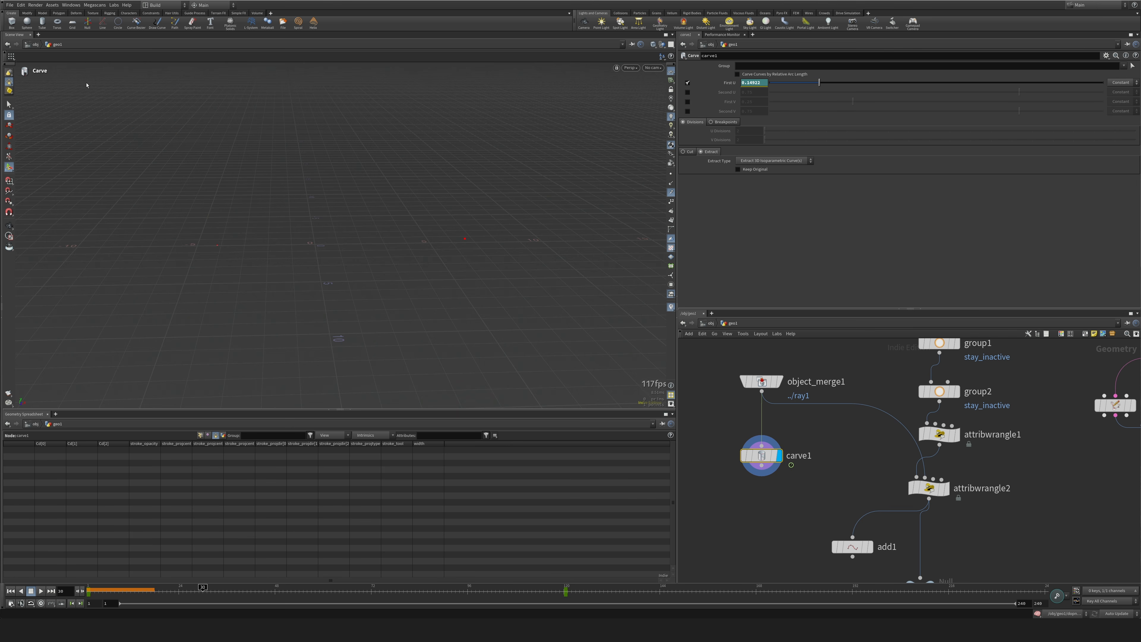
{"action": "left_click", "coordinate": [29, 34]}
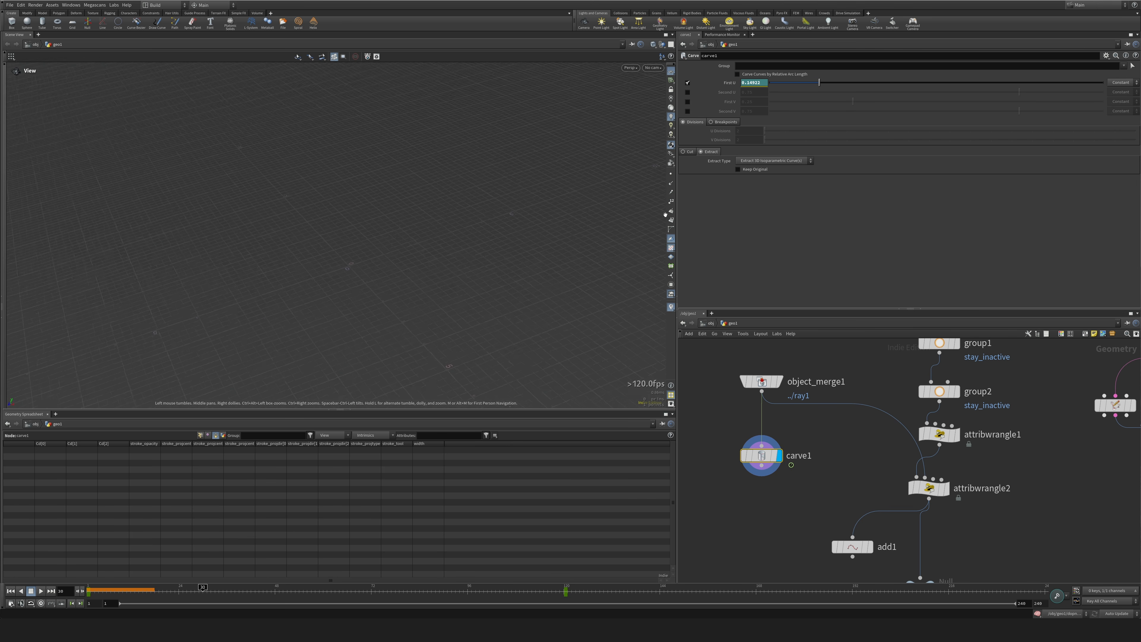
{"action": "left_click", "coordinate": [671, 201]}
{"action": "left_click_drag", "start_coordinate": [584, 252], "coordinate": [537, 279]}
{"action": "left_click_drag", "start_coordinate": [116, 589], "coordinate": [74, 563]}
{"action": "left_click_drag", "start_coordinate": [427, 252], "coordinate": [293, 243]}
Change the First U animation curve between both keyframes to linear interpolation.
{"action": "left_click", "coordinate": [746, 82], "text": "shift"}
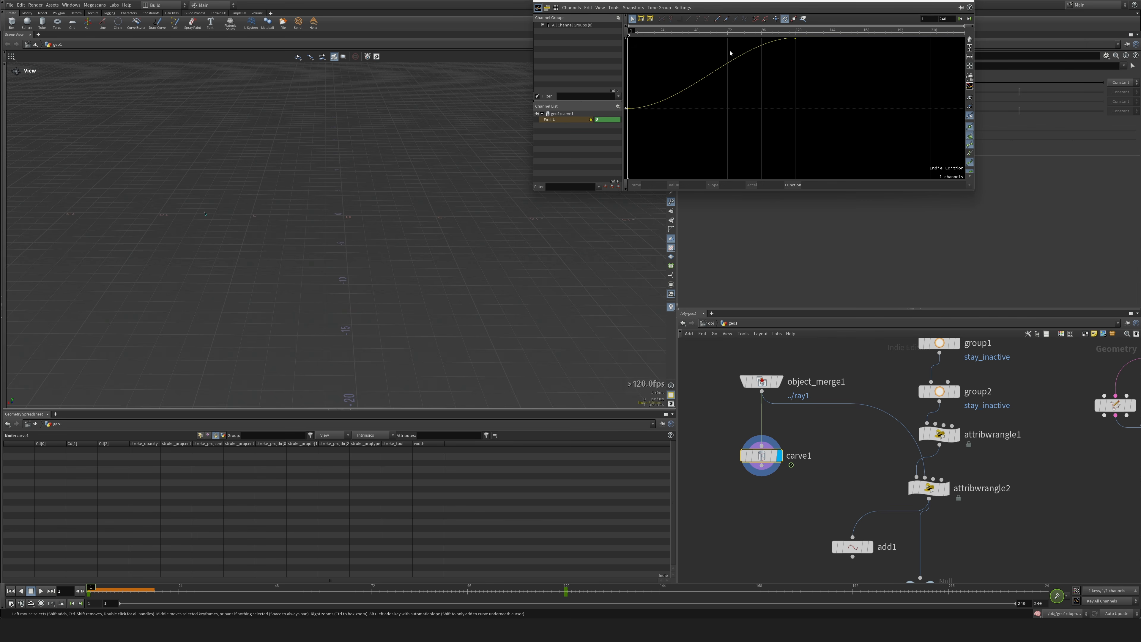
{"action": "middle_click_drag", "start_coordinate": [769, 103], "coordinate": [877, 148]}
{"action": "right_click_drag", "start_coordinate": [875, 147], "coordinate": [831, 138]}
{"action": "left_click_drag", "start_coordinate": [716, 63], "coordinate": [950, 178]}
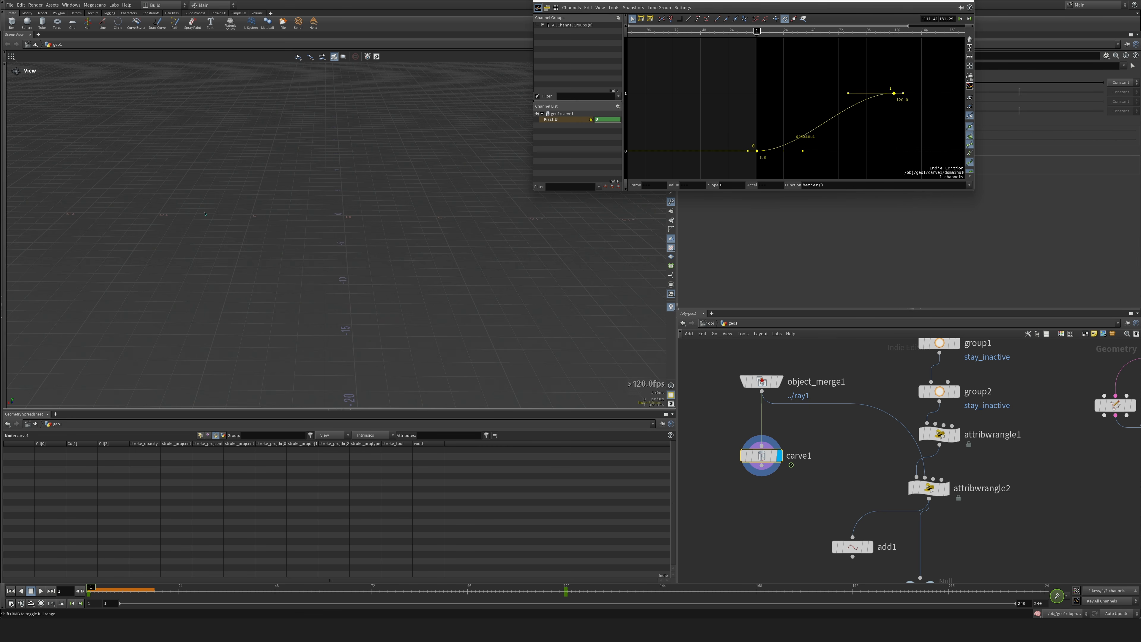
{"action": "left_click", "coordinate": [688, 19]}
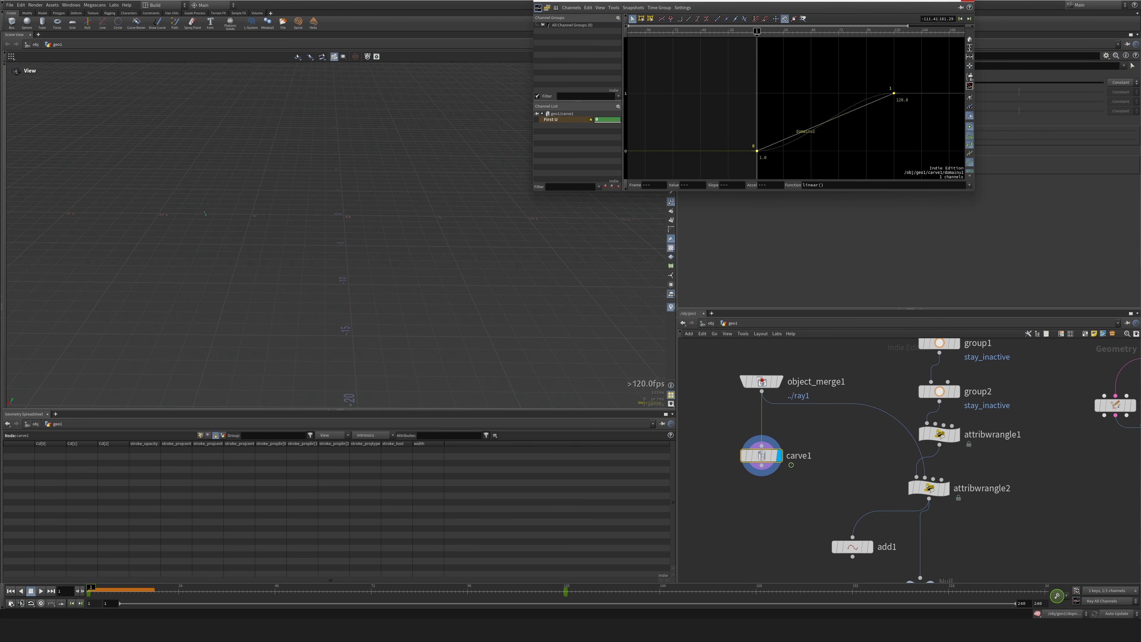
{"action": "left_click", "coordinate": [968, 1]}
{"action": "left_click_drag", "start_coordinate": [373, 293], "coordinate": [364, 289]}
{"action": "mouse_move", "coordinate": [91, 587]}
{"action": "left_mouse_down"}
{"action": "mouse_move", "coordinate": [527, 586]}
{"action": "mouse_move", "coordinate": [89, 587]}
{"action": "left_mouse_up"}
Add a Null named OUT_FORCE after carve1.
{"action": "middle_click_drag", "start_coordinate": [771, 539], "coordinate": [793, 463]}
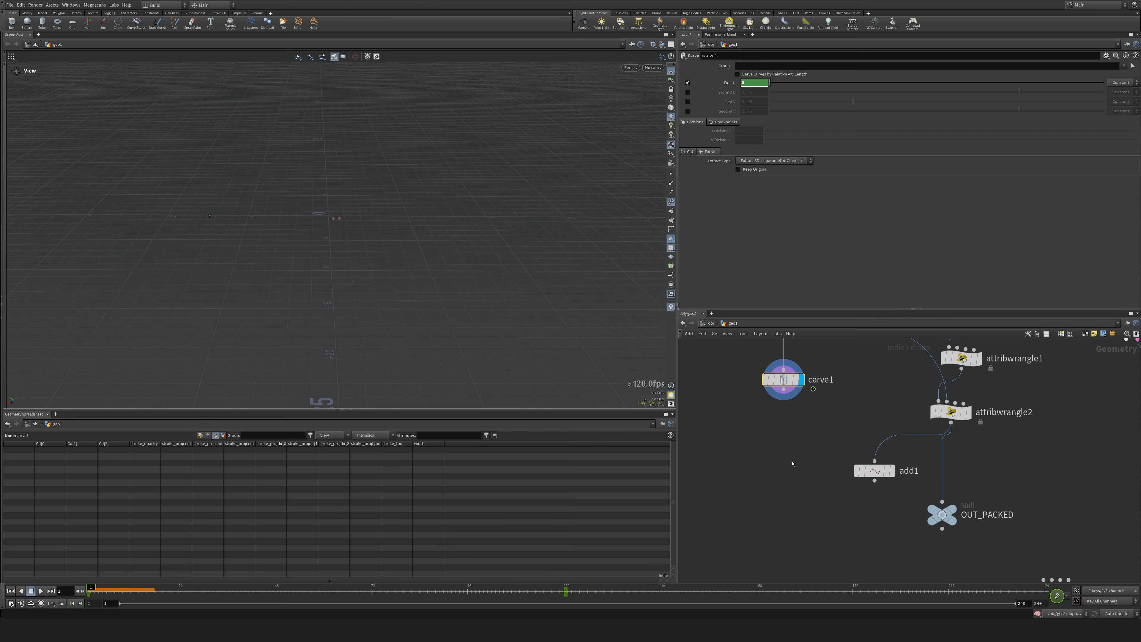
{"action": "key", "text": "n"}
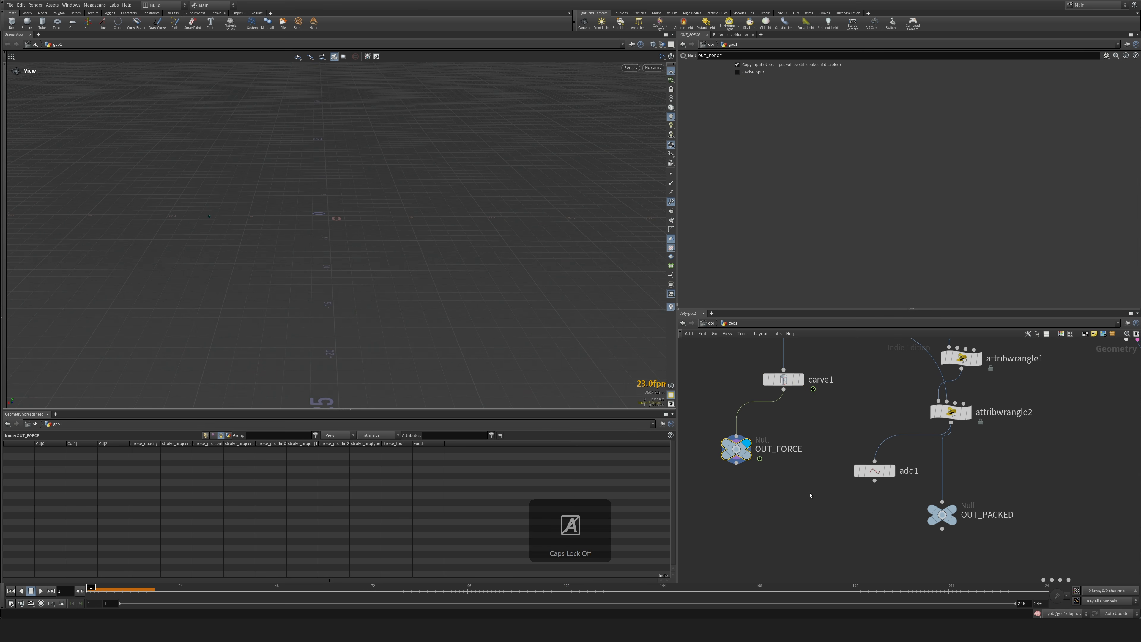
Inside dopnet1, add a POP Wrangle and wire it into the input of popforce1.
{"action": "middle_click_drag", "start_coordinate": [893, 535], "coordinate": [824, 478]}
{"action": "middle_click_drag", "start_coordinate": [873, 506], "coordinate": [849, 484]}
{"action": "scroll", "coordinate": [847, 486], "scroll_direction": "down", "scroll_amount": 4}
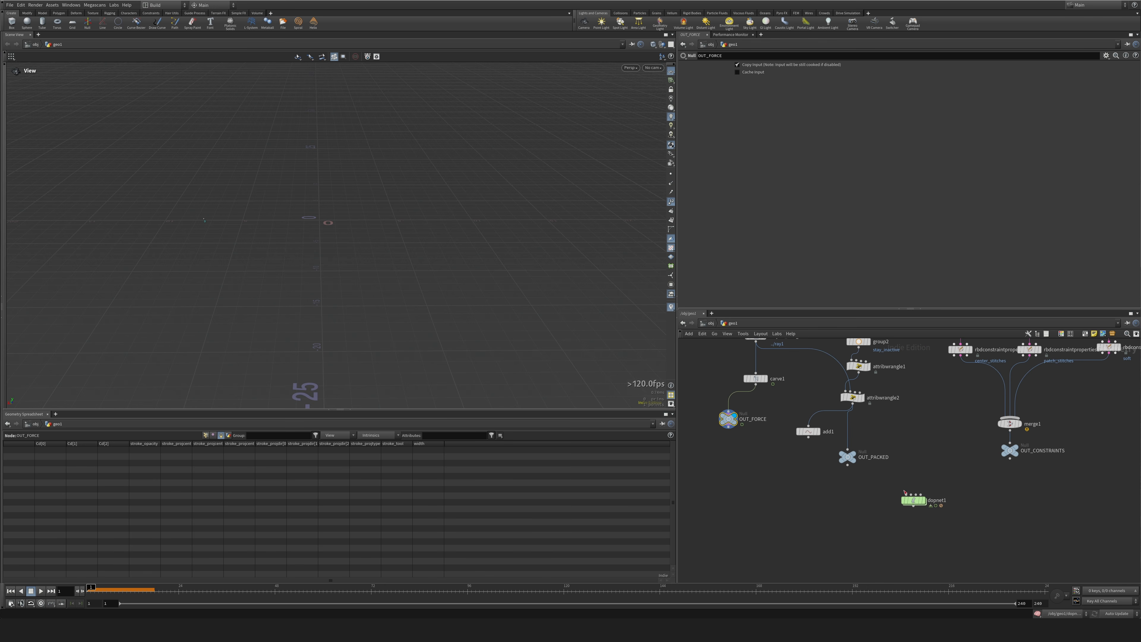
{"action": "left_click", "coordinate": [919, 503]}
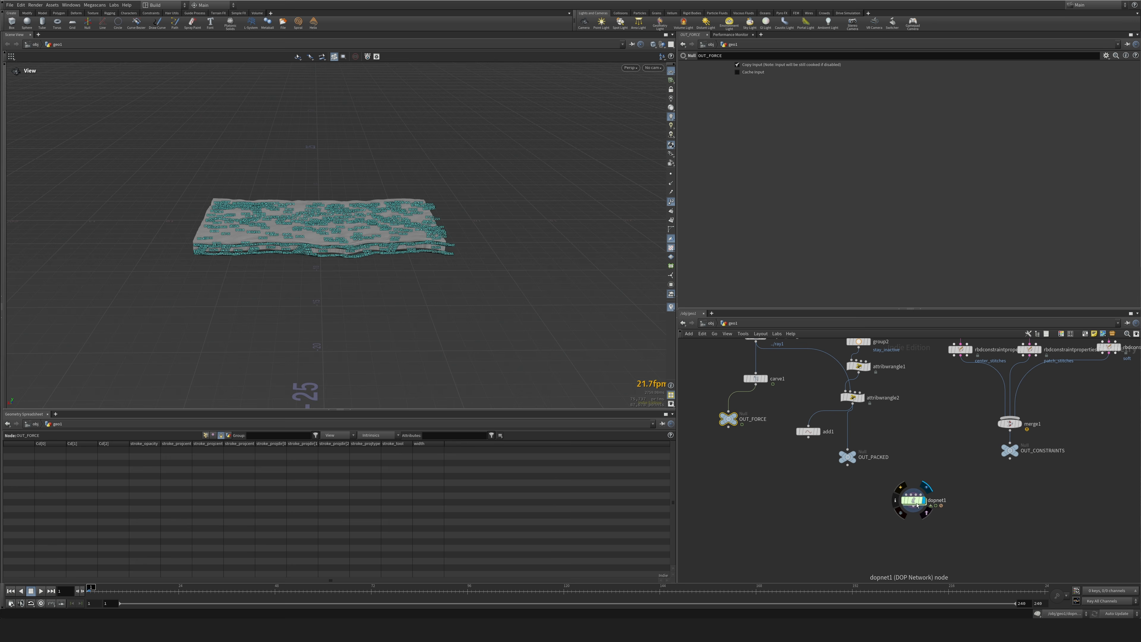
{"action": "double_click", "coordinate": [915, 501]}
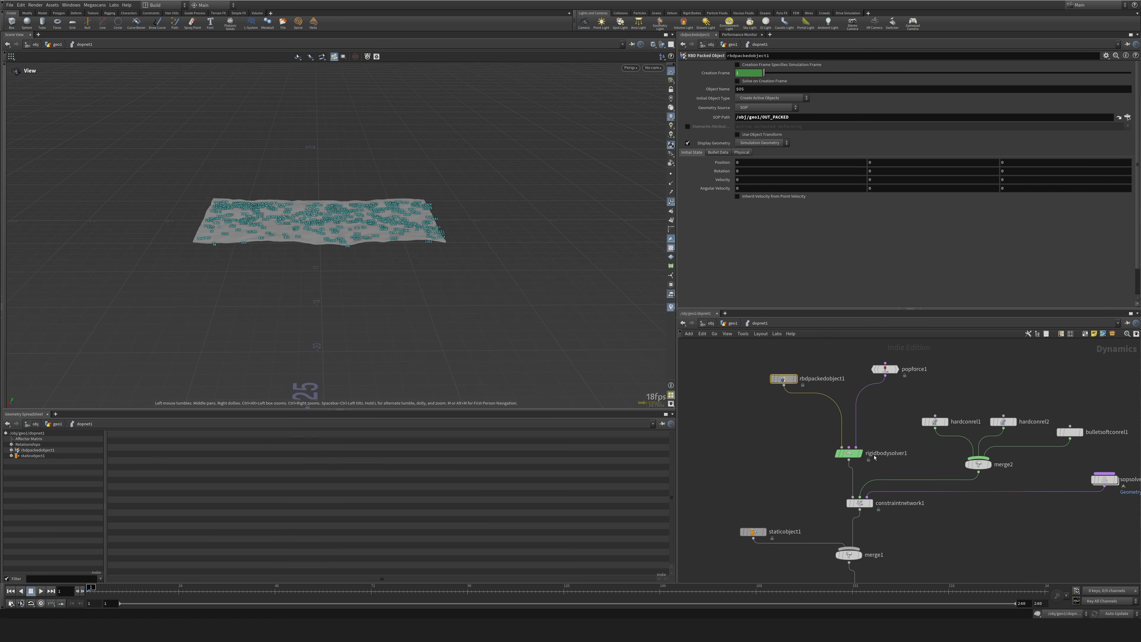
{"action": "left_click_drag", "start_coordinate": [873, 412], "coordinate": [876, 405]}
{"action": "middle_click_drag", "start_coordinate": [895, 357], "coordinate": [862, 393]}
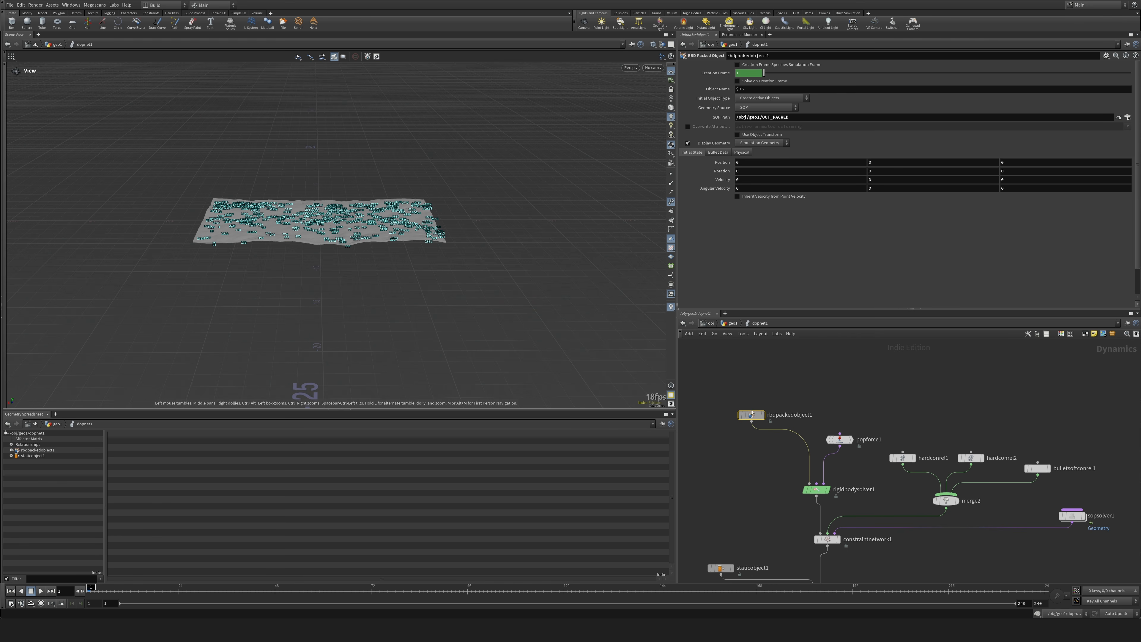
{"action": "left_click_drag", "start_coordinate": [752, 416], "coordinate": [738, 413]}
{"action": "left_click_drag", "start_coordinate": [738, 413], "coordinate": [727, 413]}
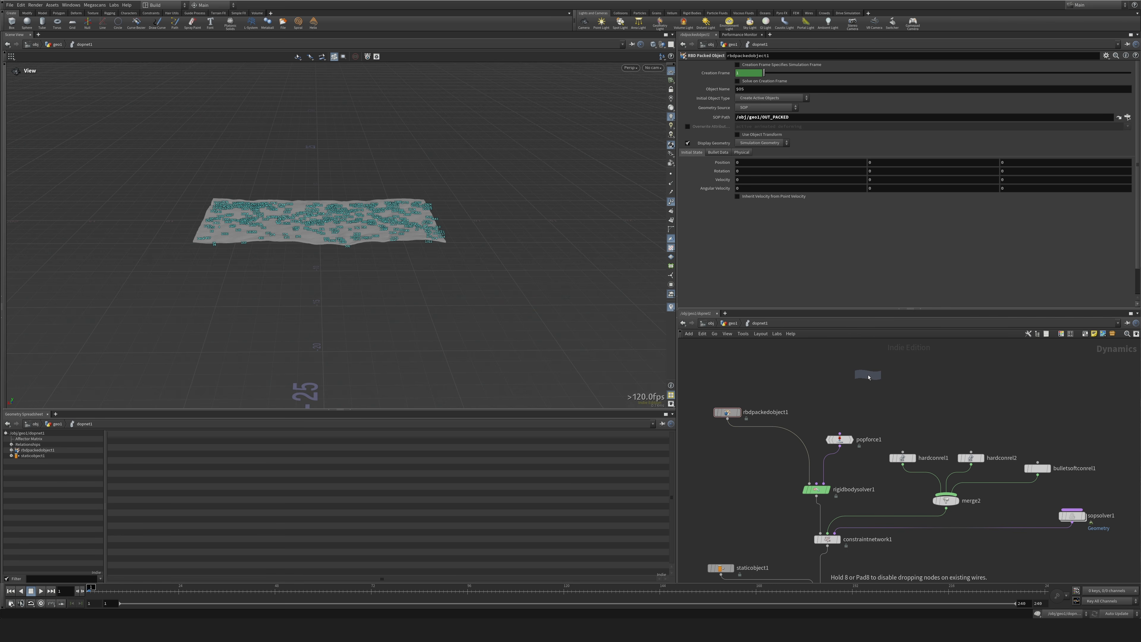
{"action": "left_click", "coordinate": [869, 377]}
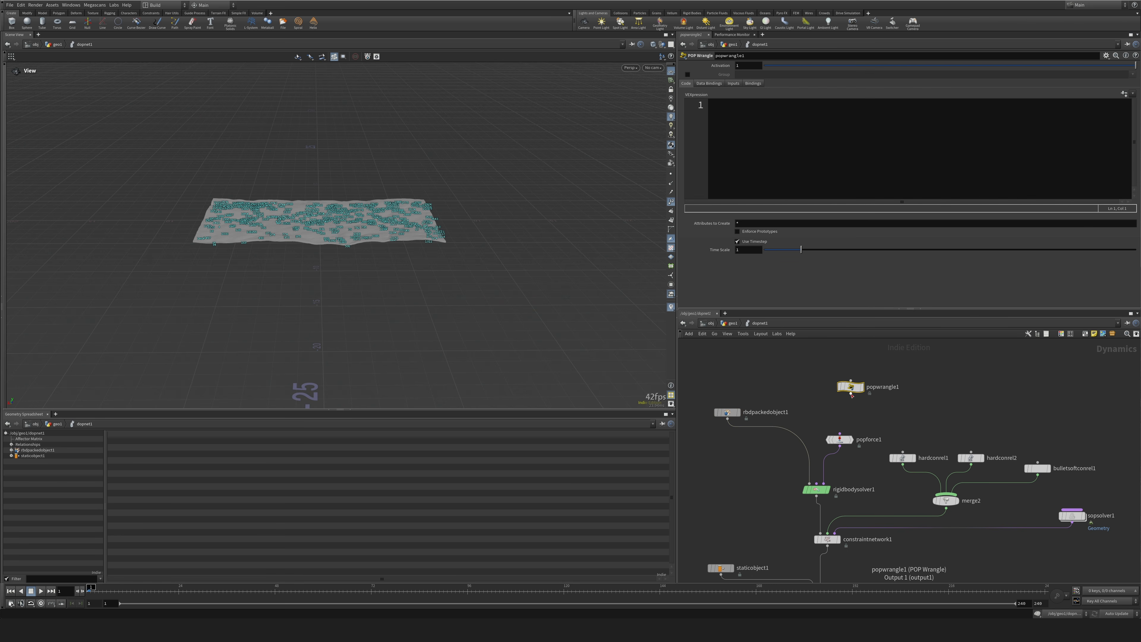
Set the POP Wrangle's Input 1 to SOP with the path /obj/geo1/OUT_FORCE, and hide the viewport's point numbers.
{"action": "left_click", "coordinate": [734, 84]}
{"action": "left_click", "coordinate": [768, 93]}
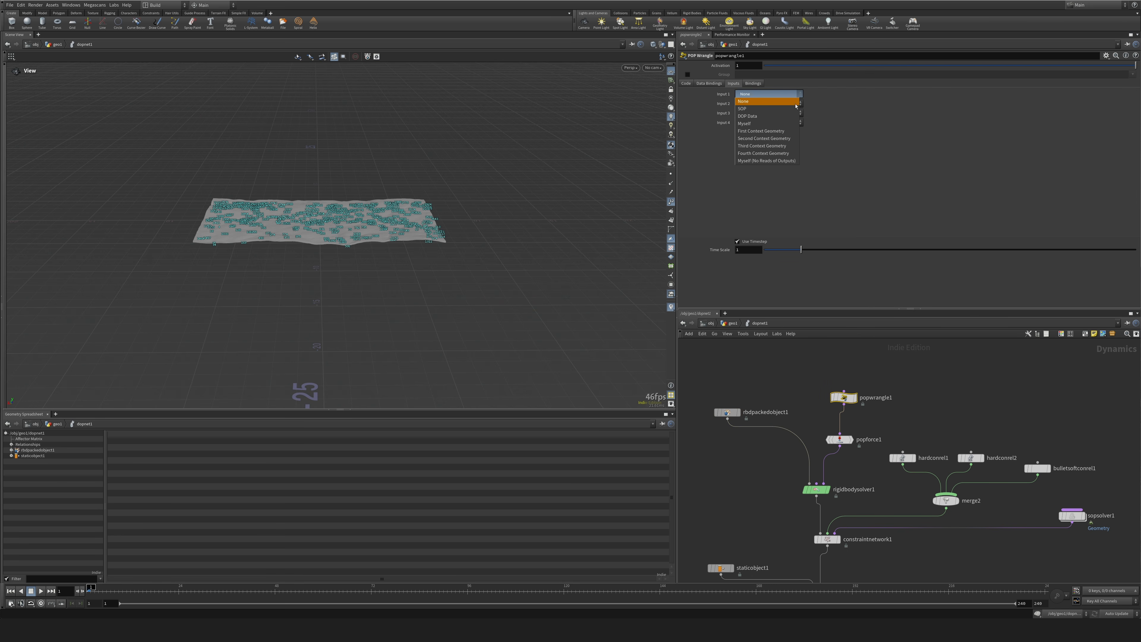
{"action": "left_click", "coordinate": [764, 142]}
{"action": "left_click", "coordinate": [1133, 103]}
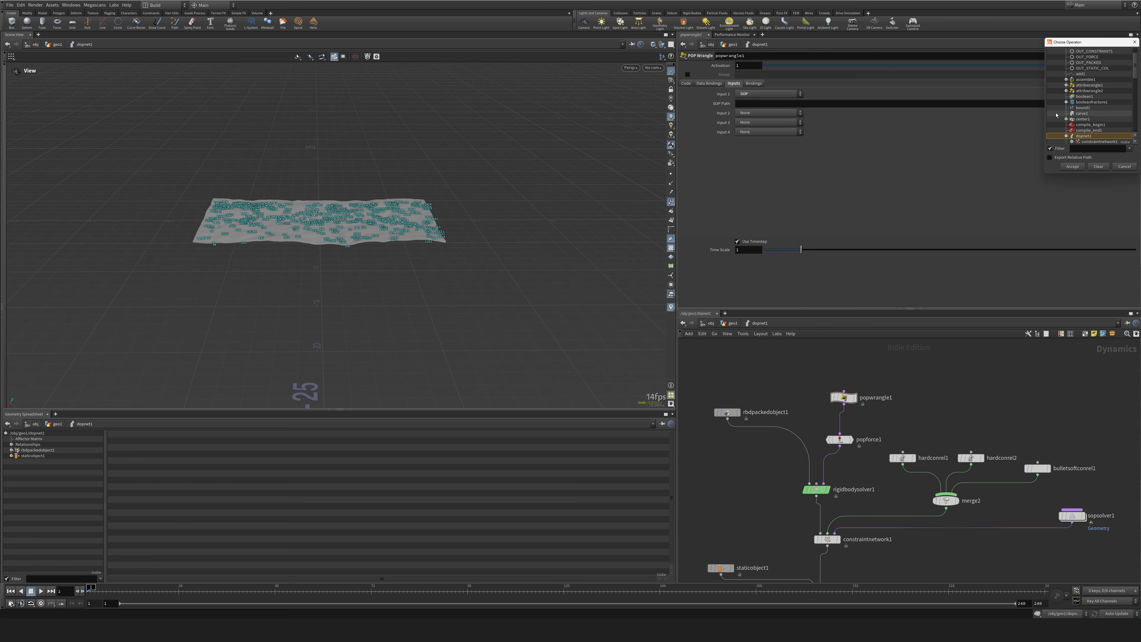
{"action": "left_click", "coordinate": [1088, 73]}
{"action": "left_click", "coordinate": [1072, 166]}
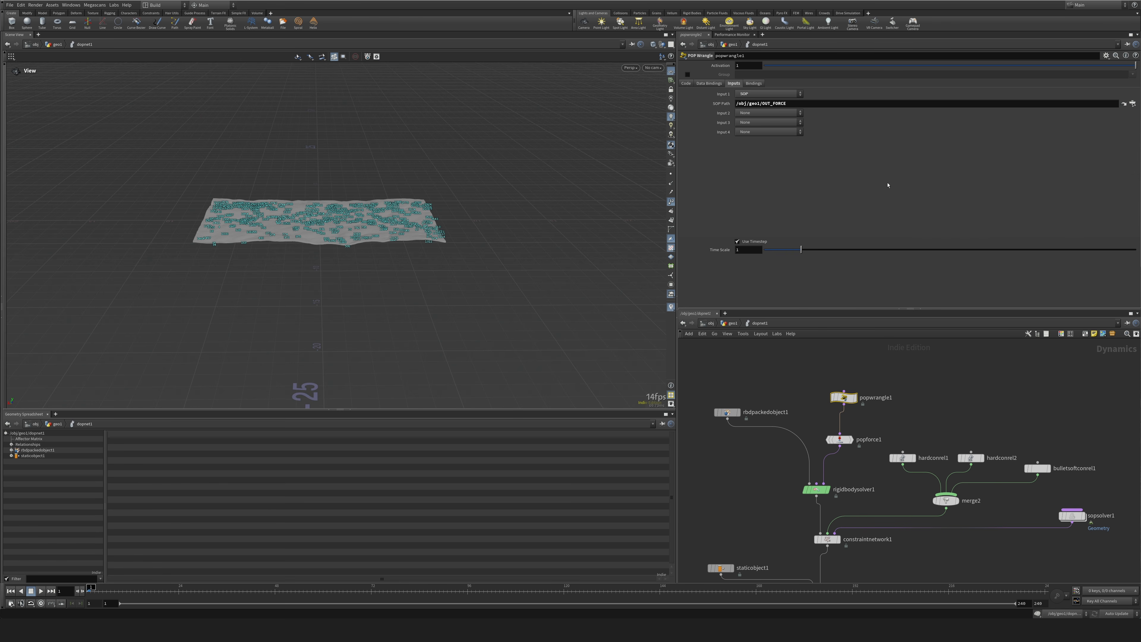
{"action": "left_click", "coordinate": [670, 202]}
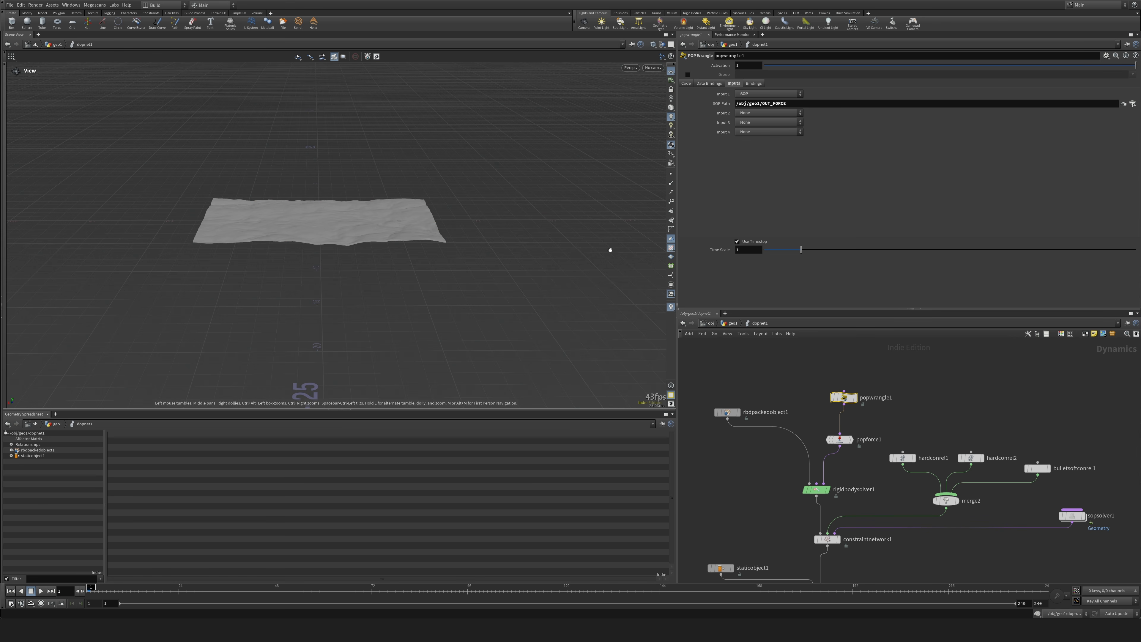
{"action": "left_click_drag", "start_coordinate": [610, 250], "coordinate": [649, 246]}
Write the POP Wrangle's first line as vector force_pos = point(0, "P", 0);.
{"action": "left_click", "coordinate": [685, 83]}
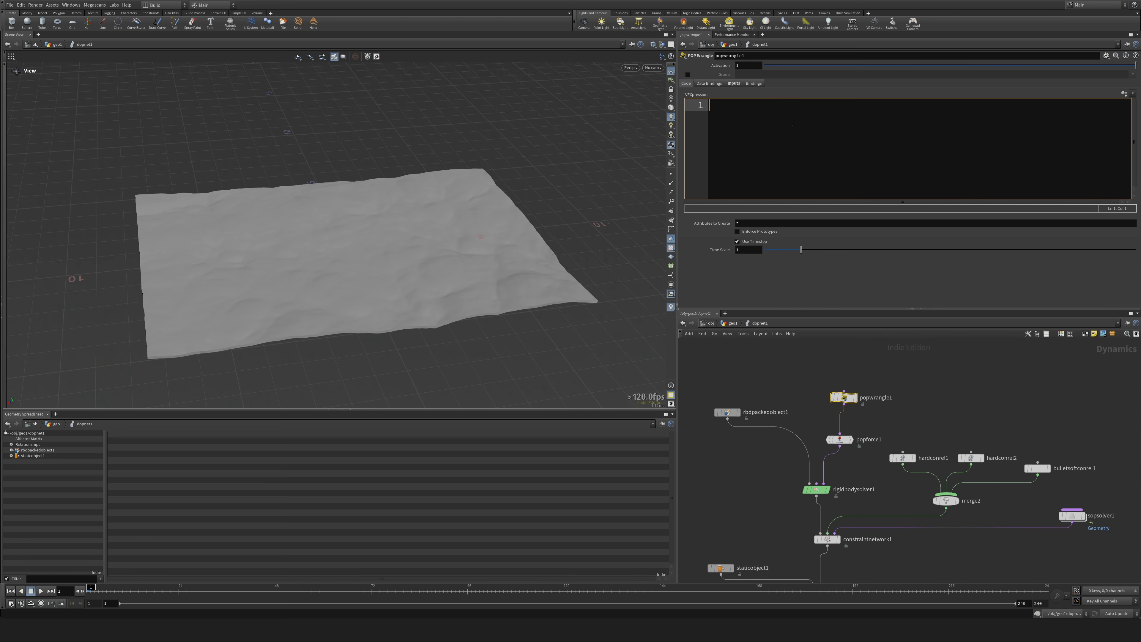
{"action": "type", "text": "vector center"}
{"action": "type", "text": "= point"}
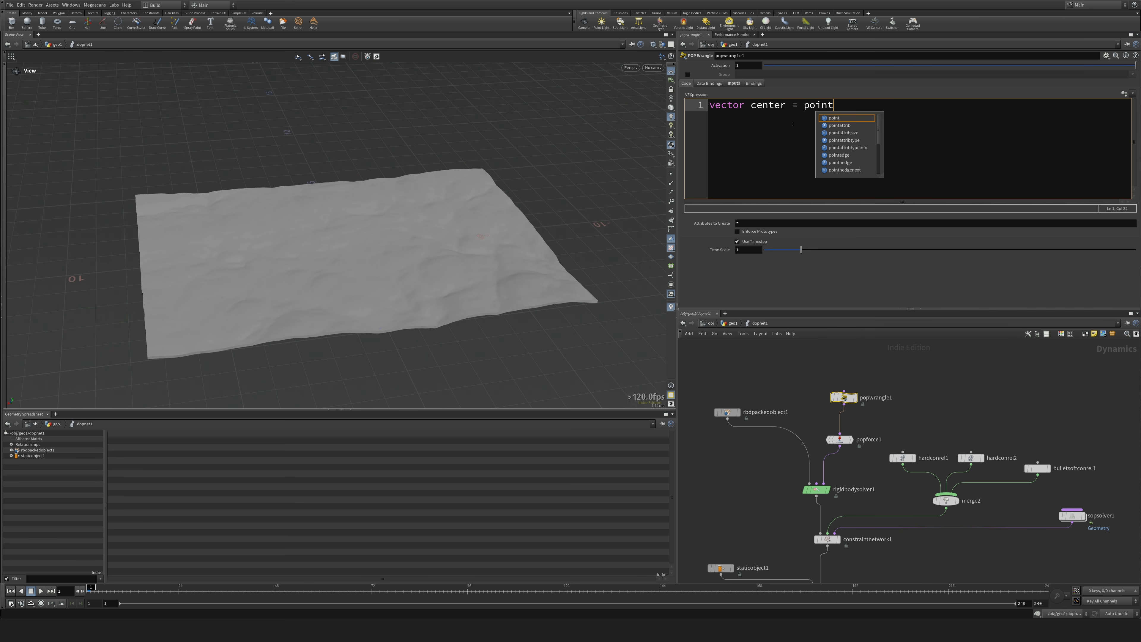
{"action": "type", "text": "();0, \""}
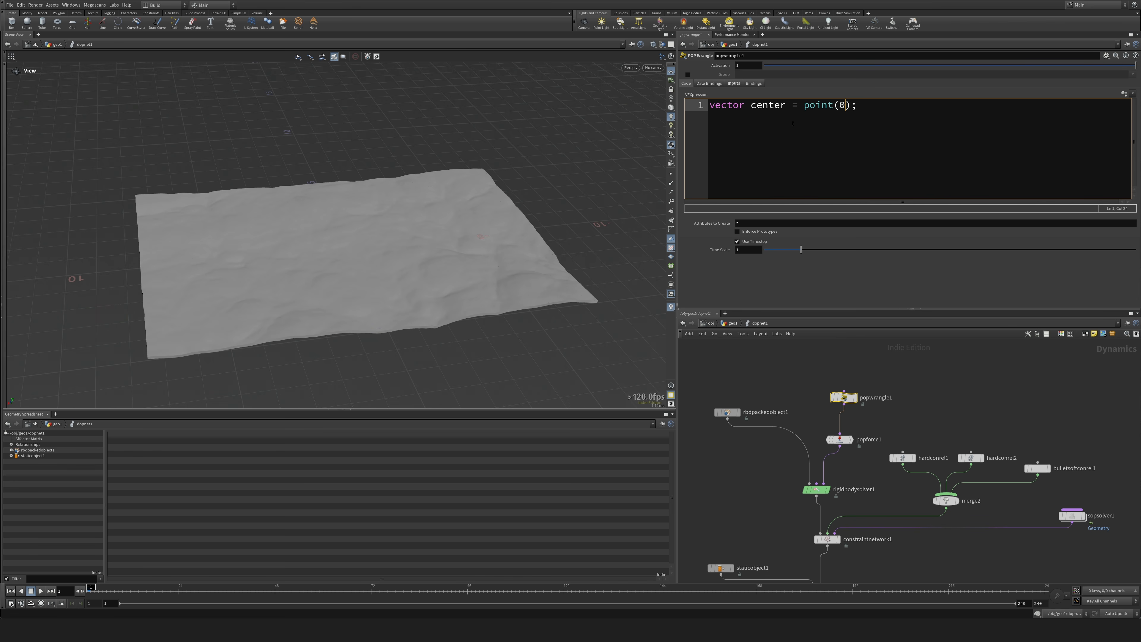
{"action": "type", "text": "P"}
{"action": "type", "text": ", 0"}
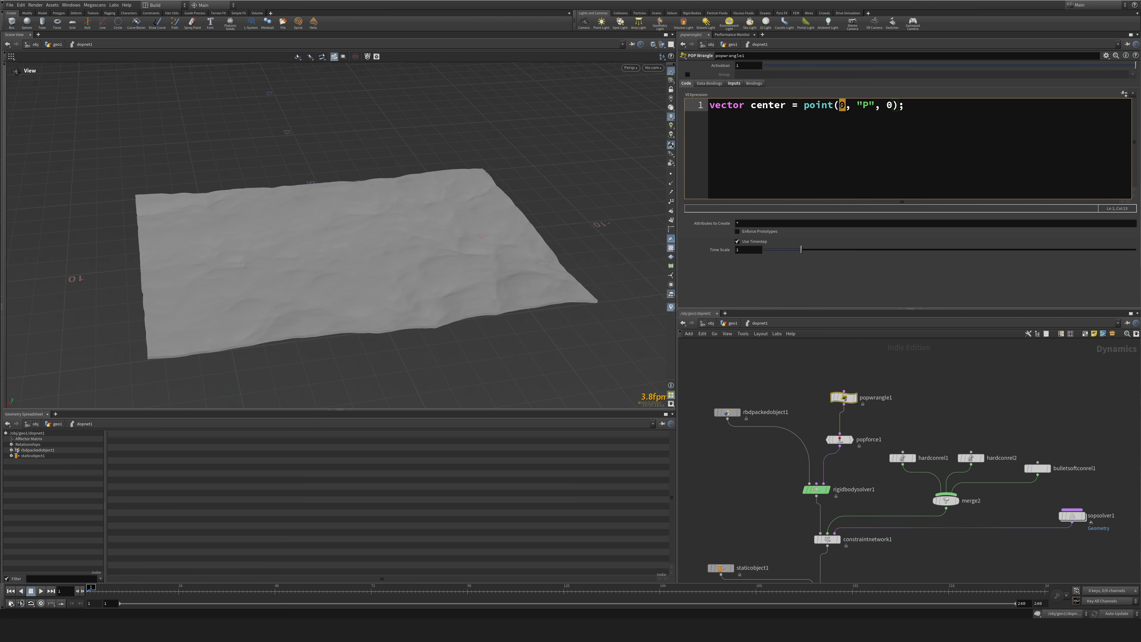
{"action": "left_click", "coordinate": [735, 83]}
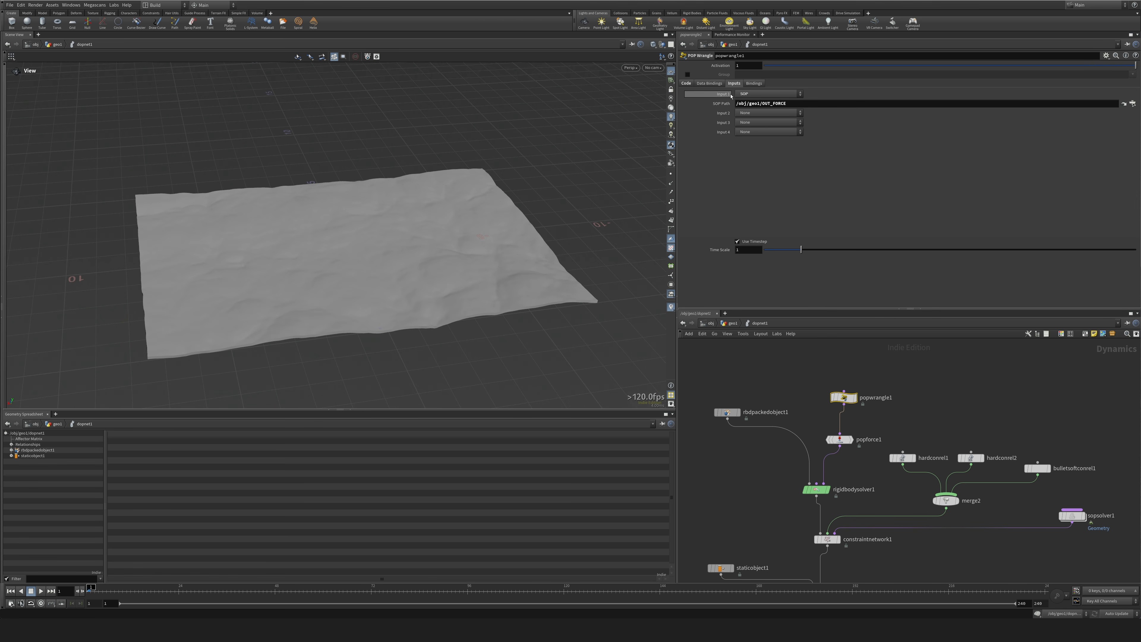
{"action": "left_click", "coordinate": [686, 83]}
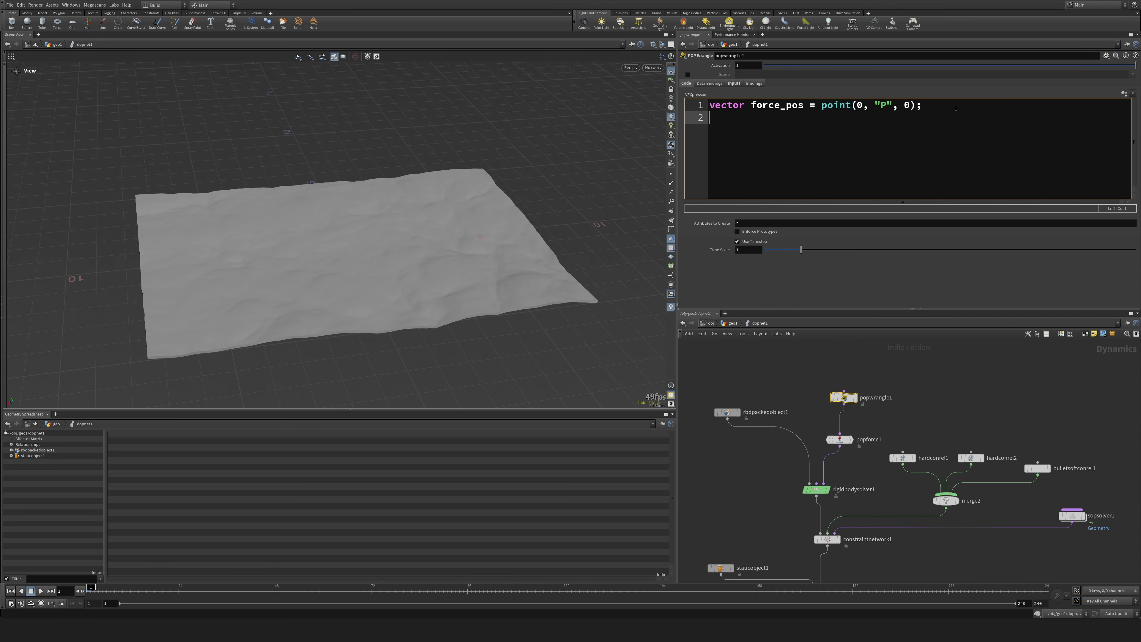
Add a second line to the POP Wrangle code: float distance = distance(@P, force_pos);.
{"action": "type", "text": "floa"}
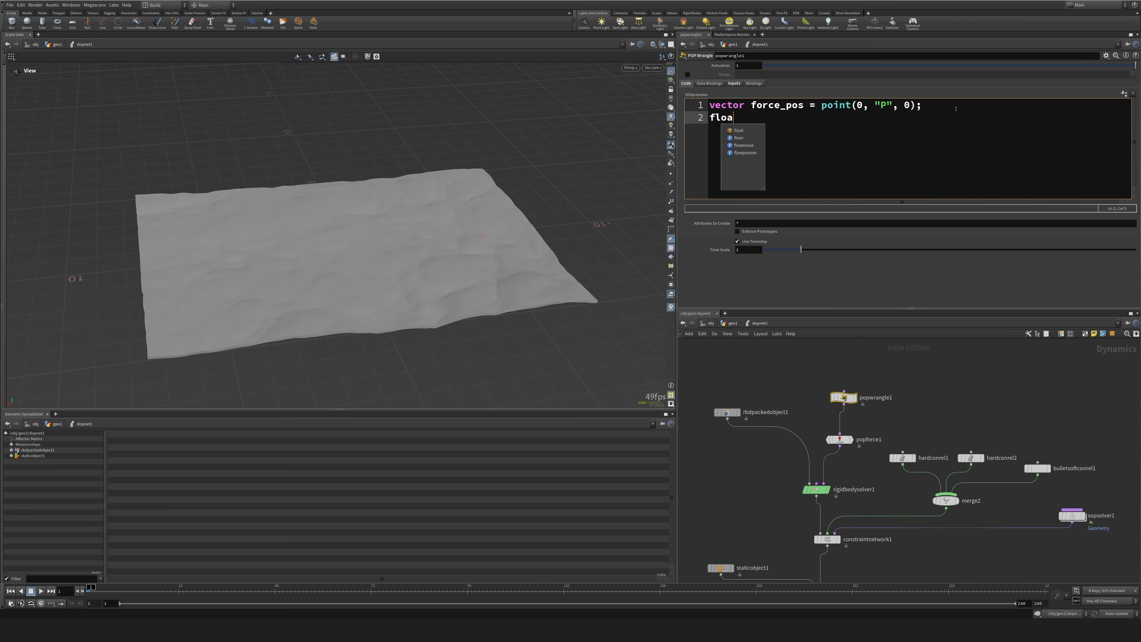
{"action": "type", "text": "t dis"}
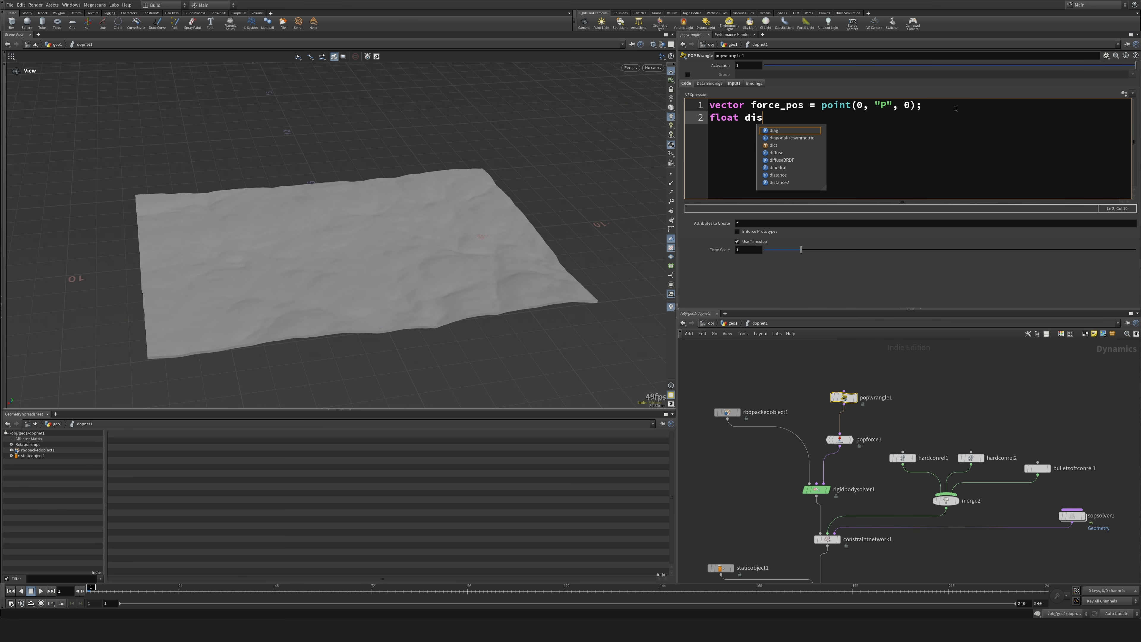
{"action": "type", "text": "tance = distance();"}
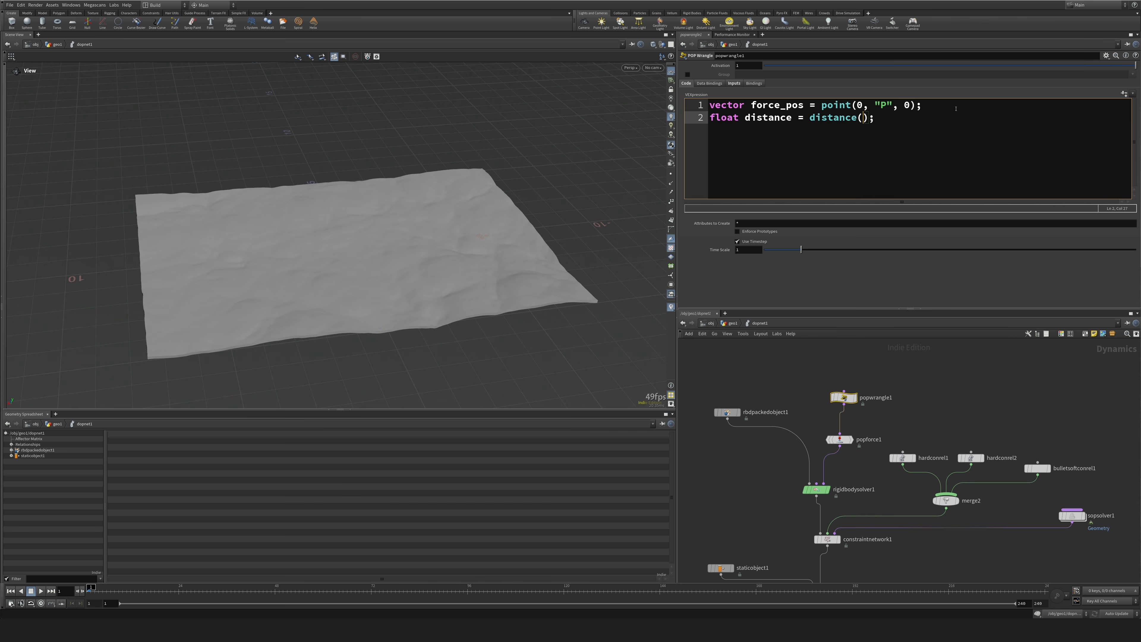
{"action": "type", "text": "@P."}
{"action": "key", "text": "BackSpace"}
{"action": "type", "text": ", foirce"}
{"action": "key", "text": "BackSpace"}
{"action": "key", "text": "BackSpace"}
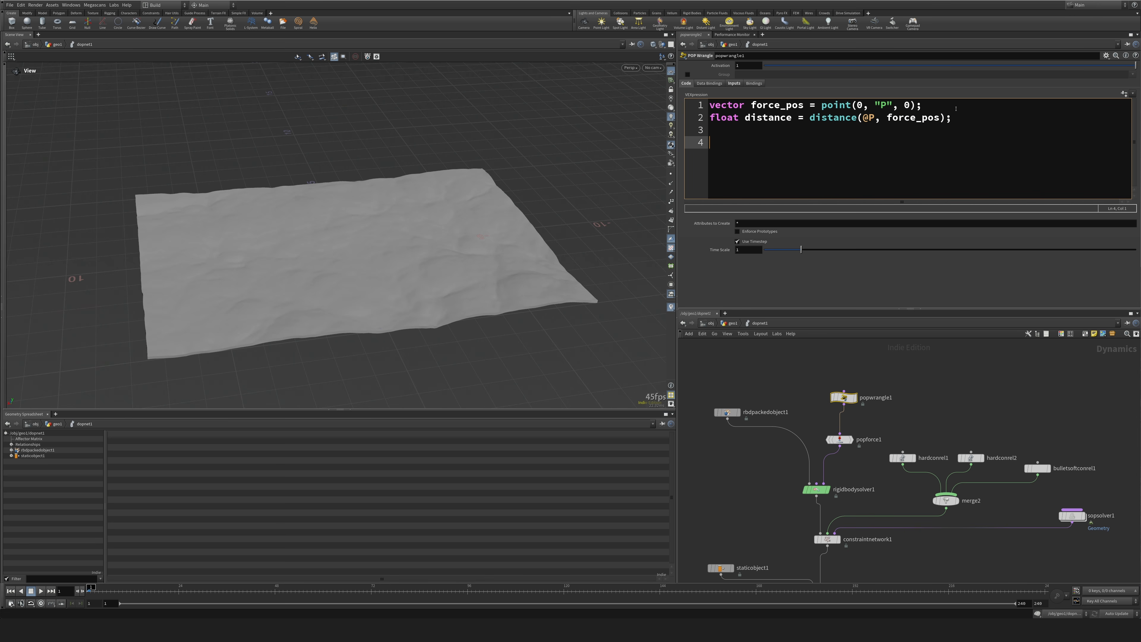
Declare float dist_thres = ch("dist_thres"); and add an empty block if( distance < dist_thres ){ } beneath it.
{"action": "type", "text": "if( "}
{"action": "type", "text": " di"}
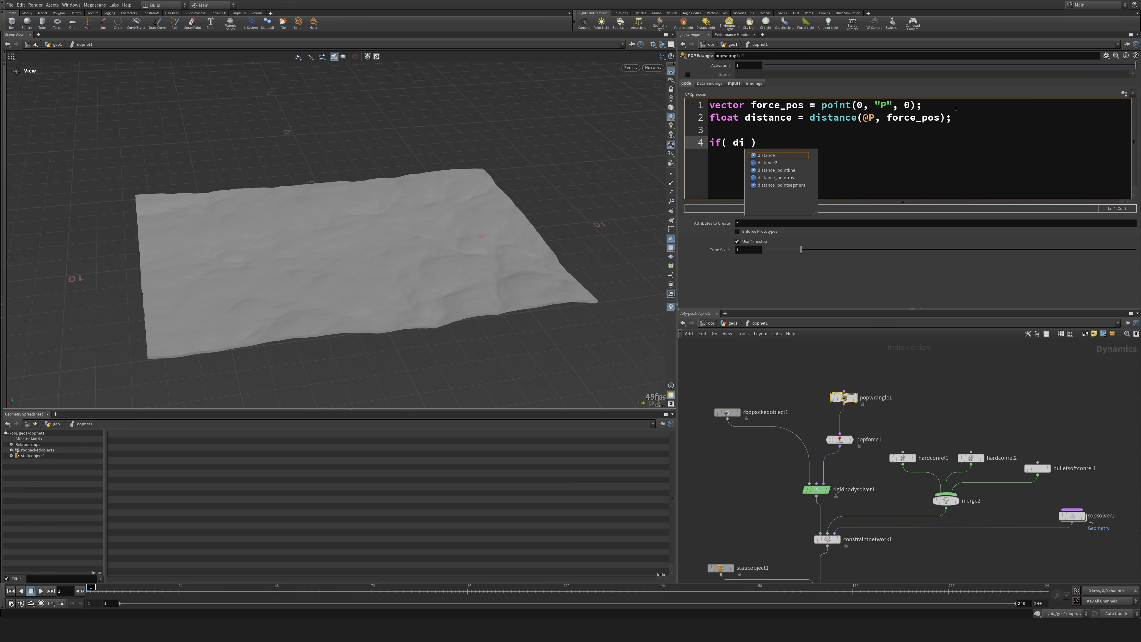
{"action": "type", "text": "stance >"}
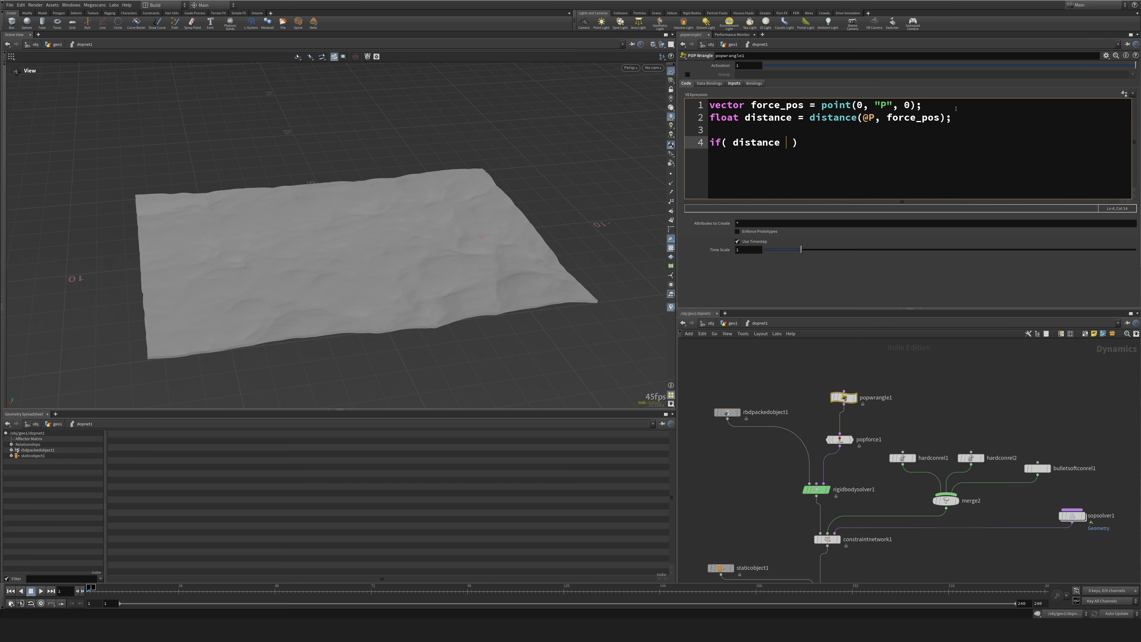
{"action": "type", "text": " di"}
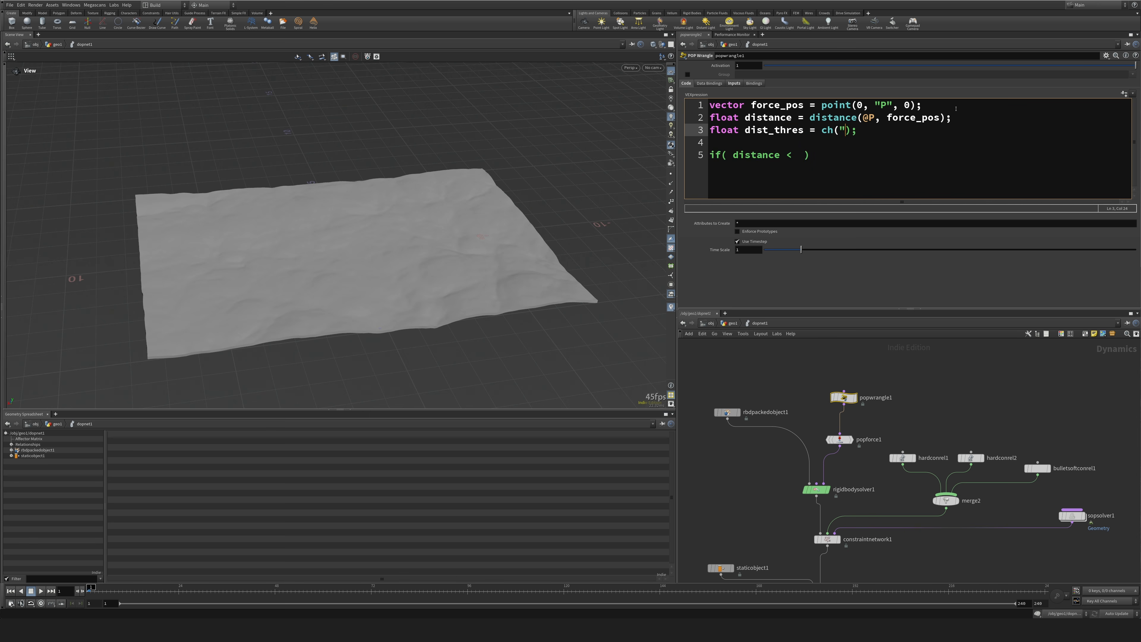
{"action": "type", "text": "\""}
{"action": "type", "text": "dist_thres"}
{"action": "key", "text": "Down"}
{"action": "key", "text": "Down"}
{"action": "key", "text": "Left"}
{"action": "type", "text": "}"}
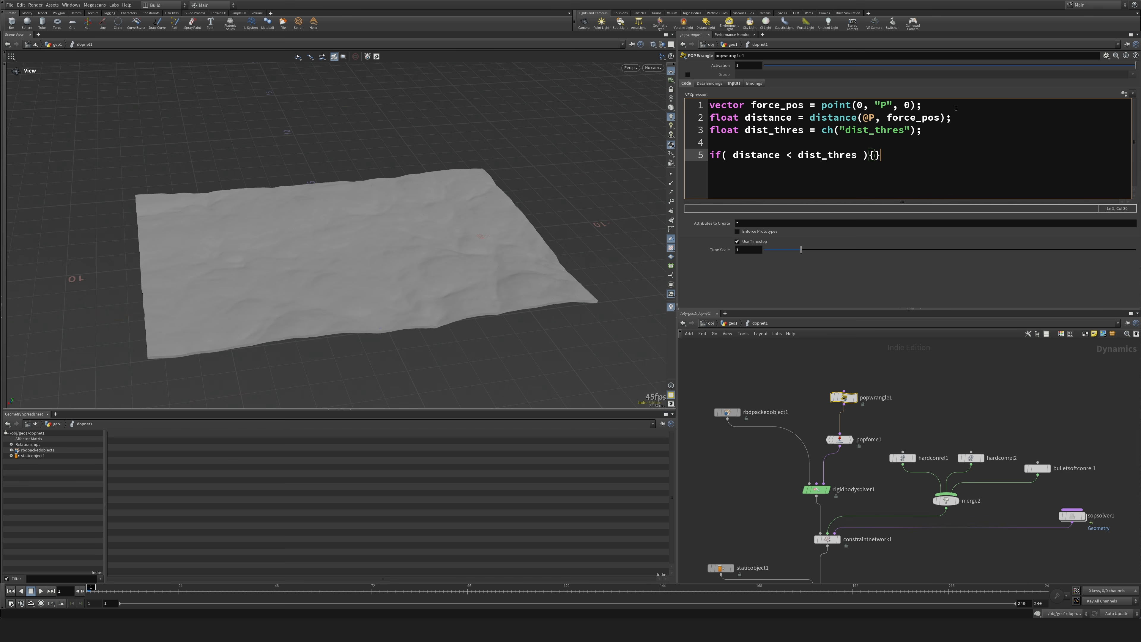
{"action": "key", "text": "Return"}
Write v@v = v@vel; inside the distance if block and play the simulation.
{"action": "type", "text": "v@v"}
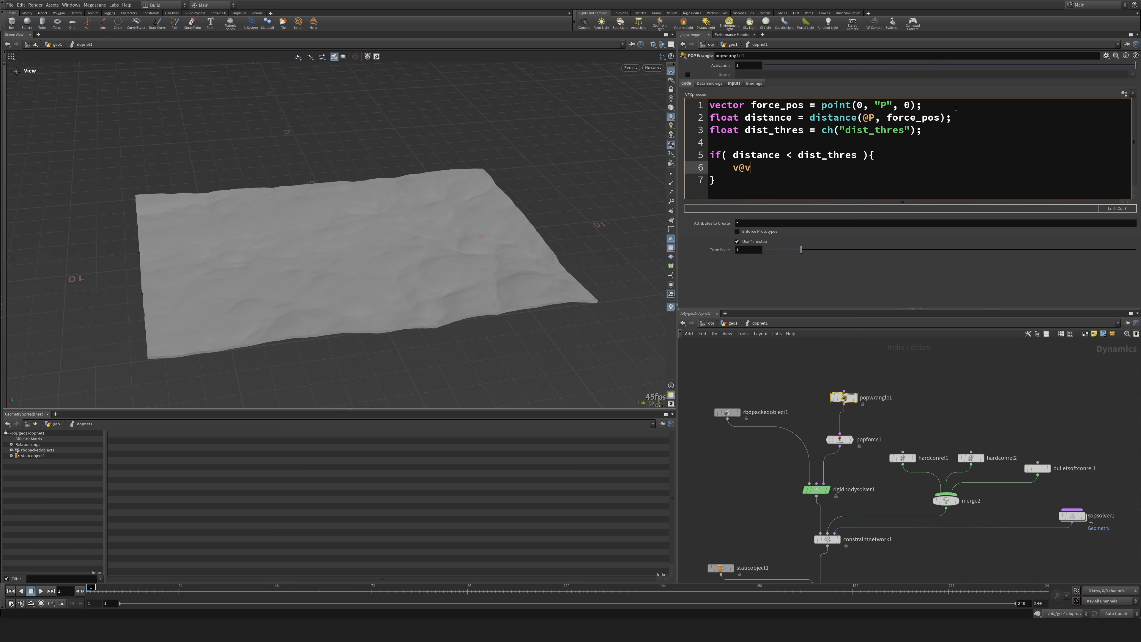
{"action": "type", "text": " = v@vel;"}
{"action": "left_click_drag", "start_coordinate": [445, 284], "coordinate": [467, 283]}
{"action": "scroll", "coordinate": [467, 284], "scroll_direction": "down", "scroll_amount": 2}
{"action": "left_click", "coordinate": [849, 259]}
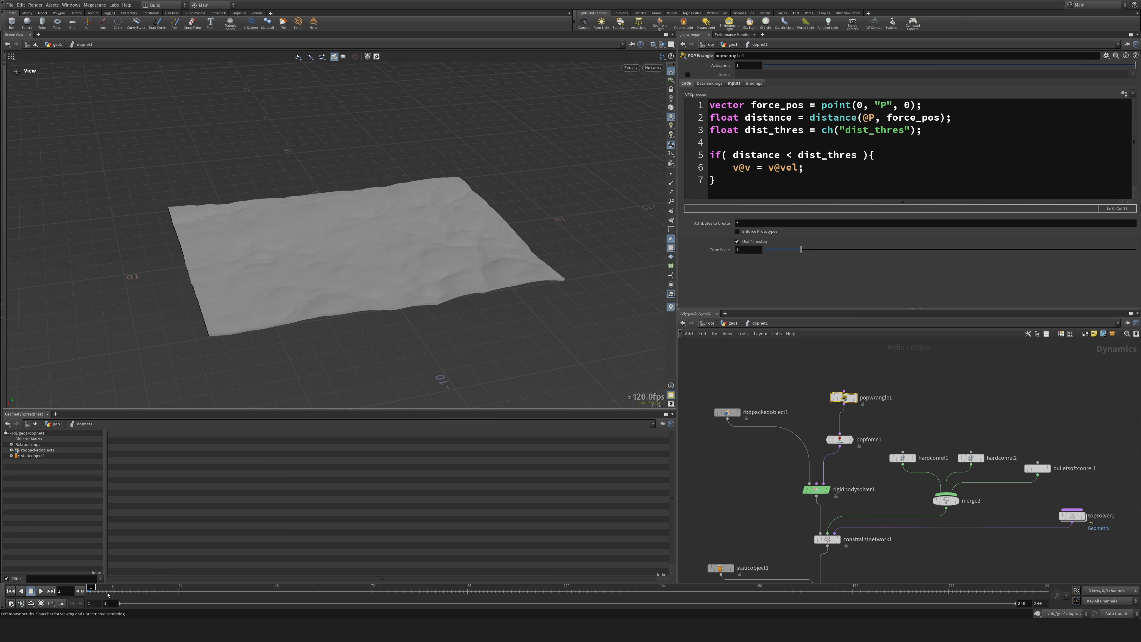
{"action": "left_click", "coordinate": [41, 591]}
{"action": "key", "text": "ctrl+Up"}
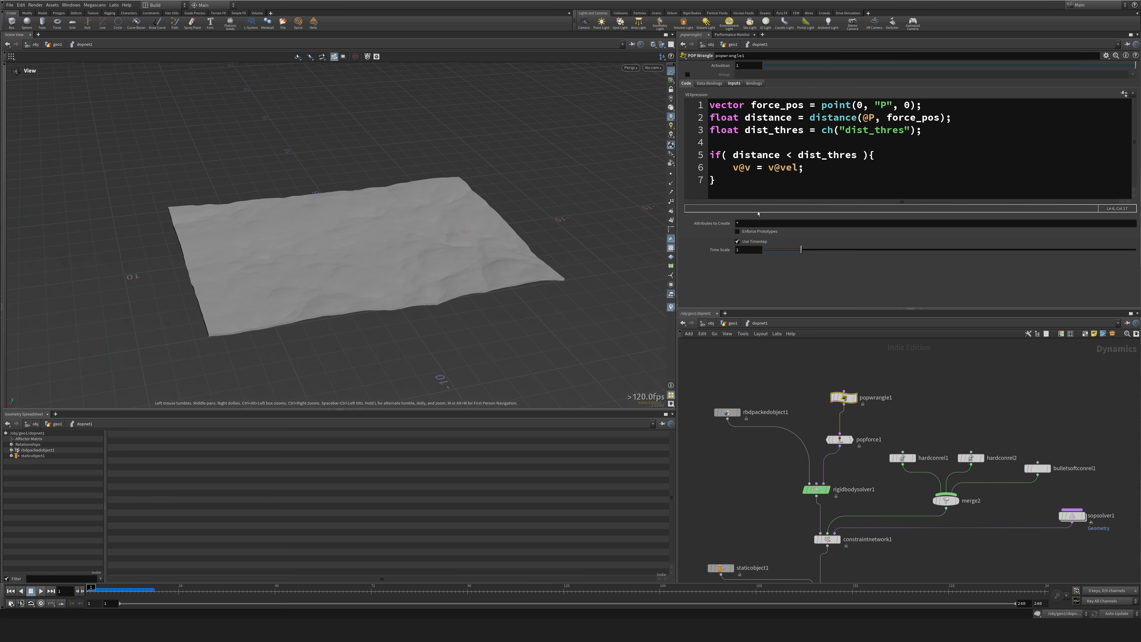
Create the Dist Thres parameter from the POP Wrangle's code, give it a value, and play the simulation from the start.
{"action": "left_click", "coordinate": [1122, 94]}
{"action": "left_click", "coordinate": [746, 98]}
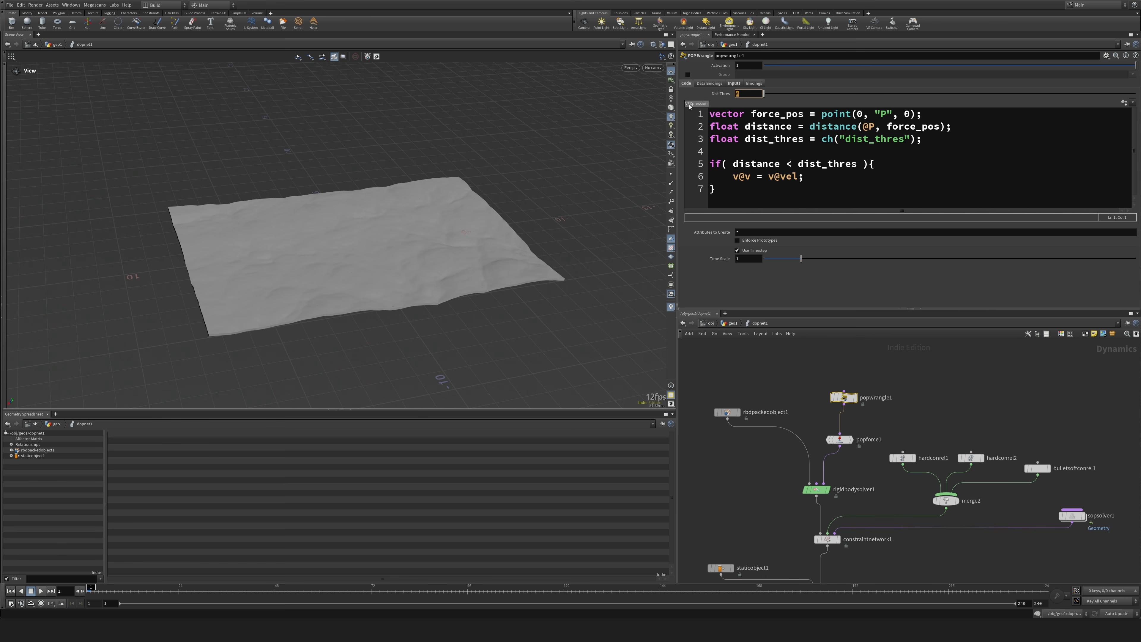
{"action": "left_click", "coordinate": [40, 591]}
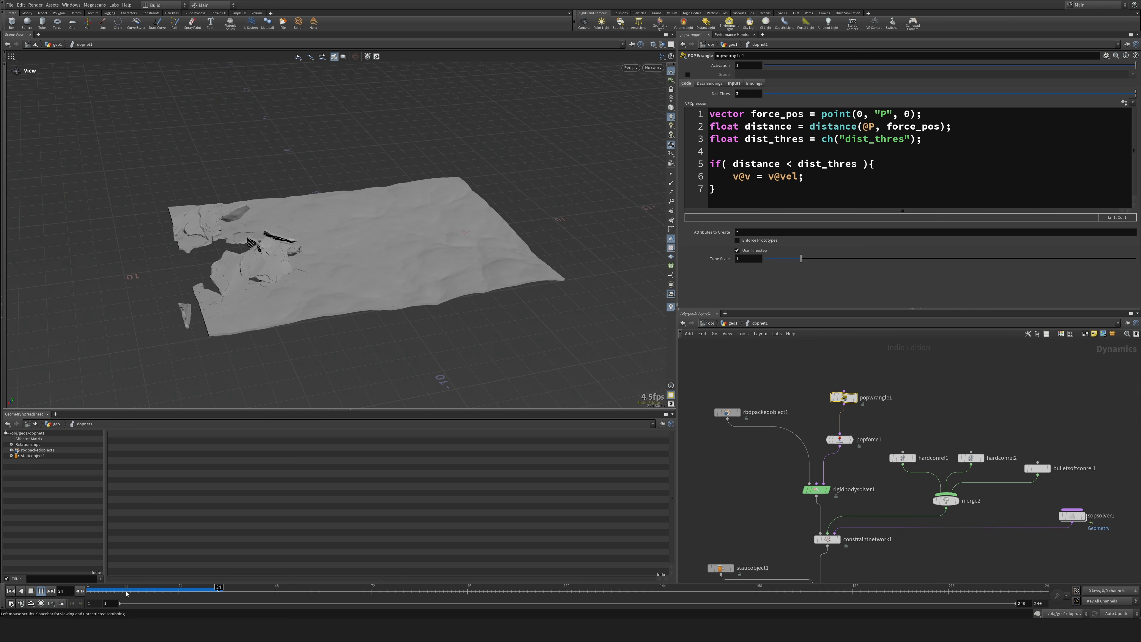
{"action": "key", "text": "ctrl+Up"}
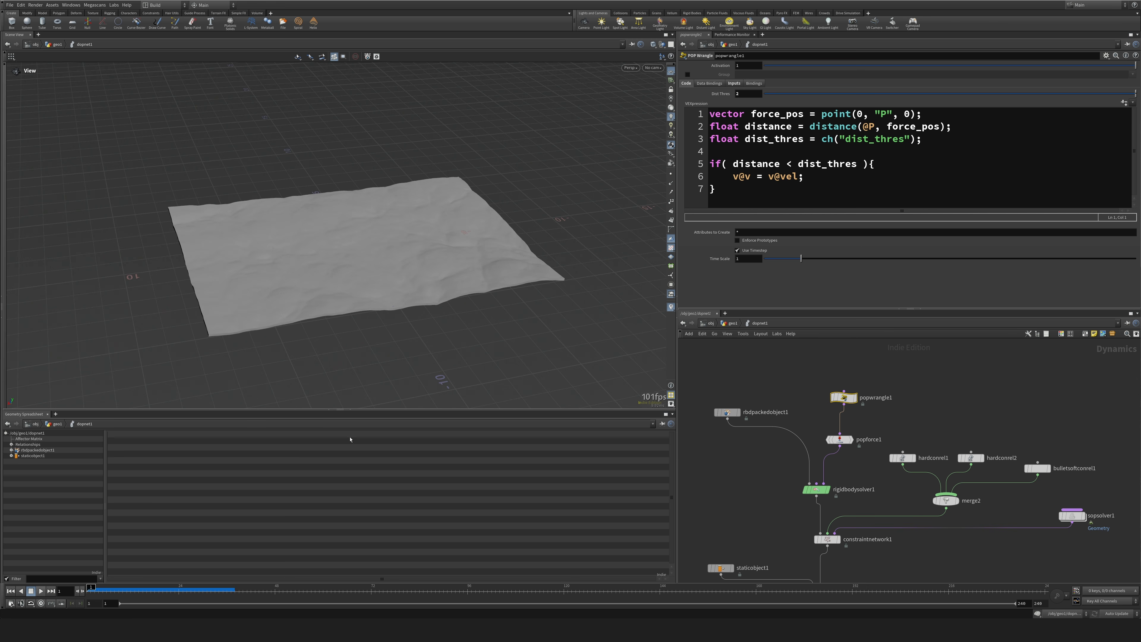
Set the POP Wrangle's Dist Thres to 1.5.
{"action": "left_click", "coordinate": [740, 94]}
{"action": "type", "text": "1.85"}
{"action": "left_click_drag", "start_coordinate": [744, 94], "coordinate": [741, 93]}
{"action": "type", "text": "5"}
{"action": "key", "text": "Return"}
In primitivewrangle1 inside sopsolver1, set the Center threshold to 0.03 and Patch to 0.05, and return to dopnet1.
{"action": "middle_click_drag", "start_coordinate": [1053, 442], "coordinate": [1016, 416]}
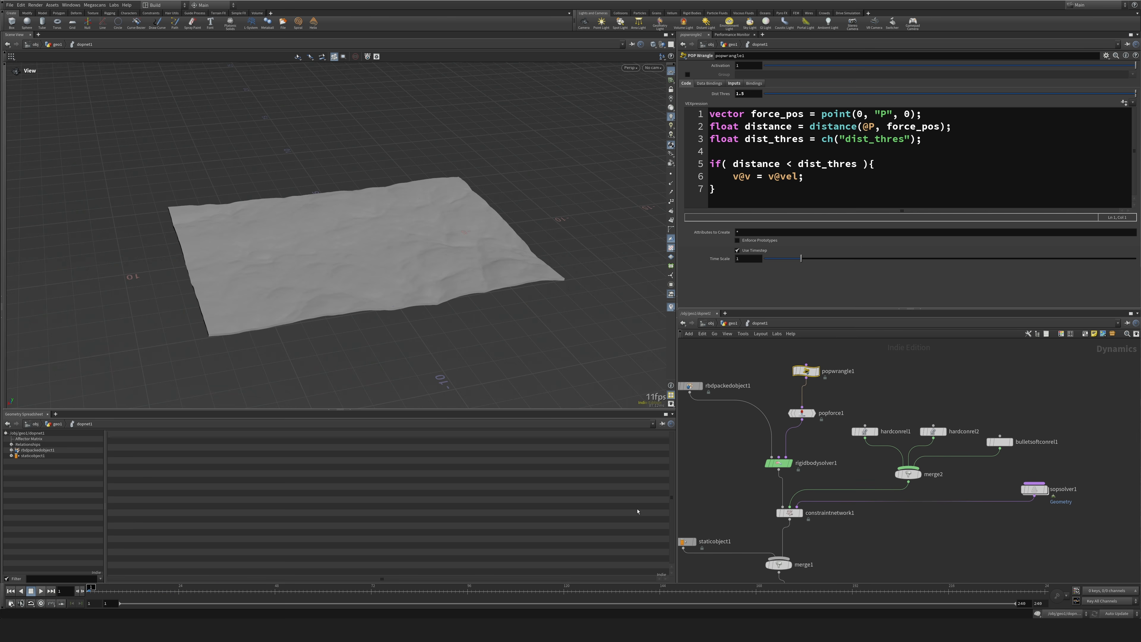
{"action": "double_click", "coordinate": [1033, 489]}
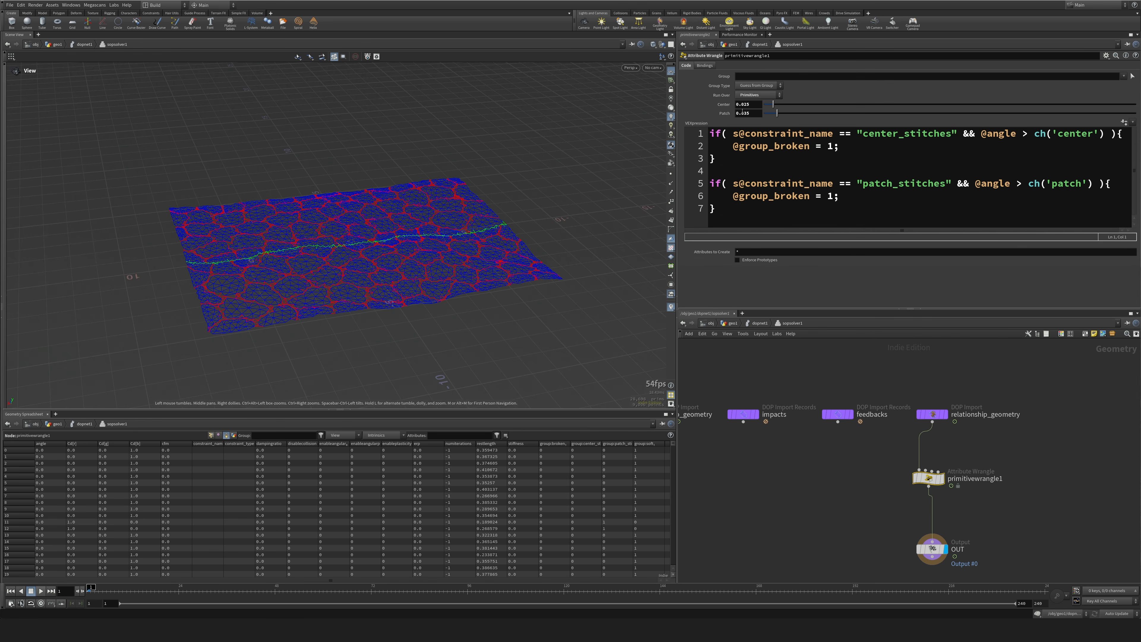
{"action": "left_click_drag", "start_coordinate": [747, 104], "coordinate": [744, 112]}
{"action": "type", "text": "3"}
{"action": "type", "text": "5"}
{"action": "type", "text": "u"}
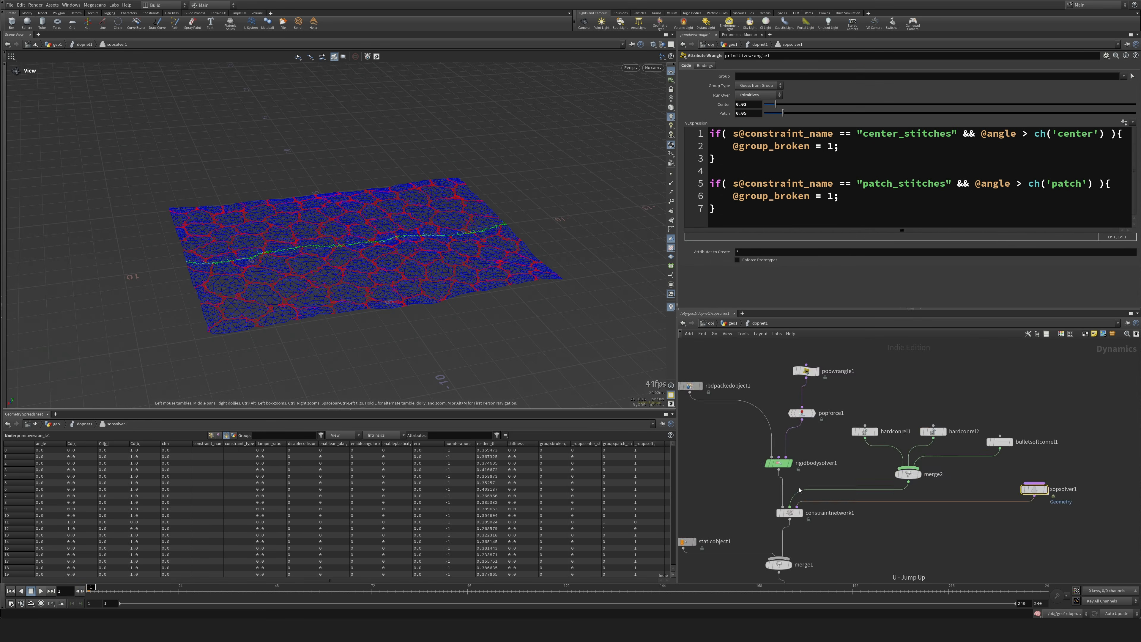
Play the simulation from the start twice to examine how the terrain breaks apart along the crack.
{"action": "left_click", "coordinate": [40, 592]}
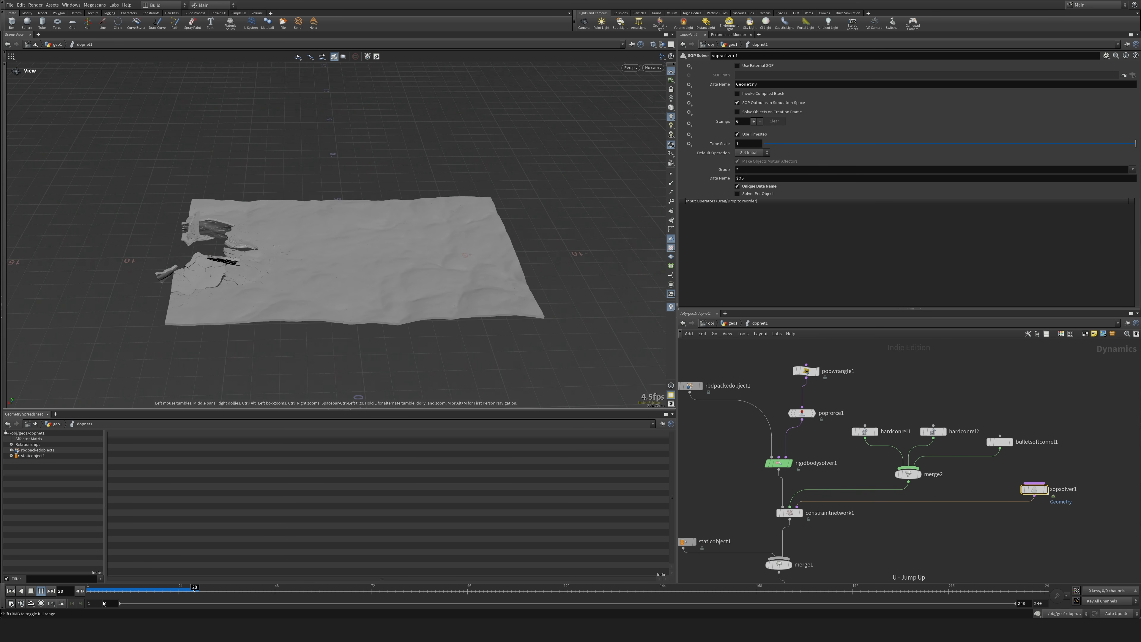
{"action": "left_click", "coordinate": [31, 591]}
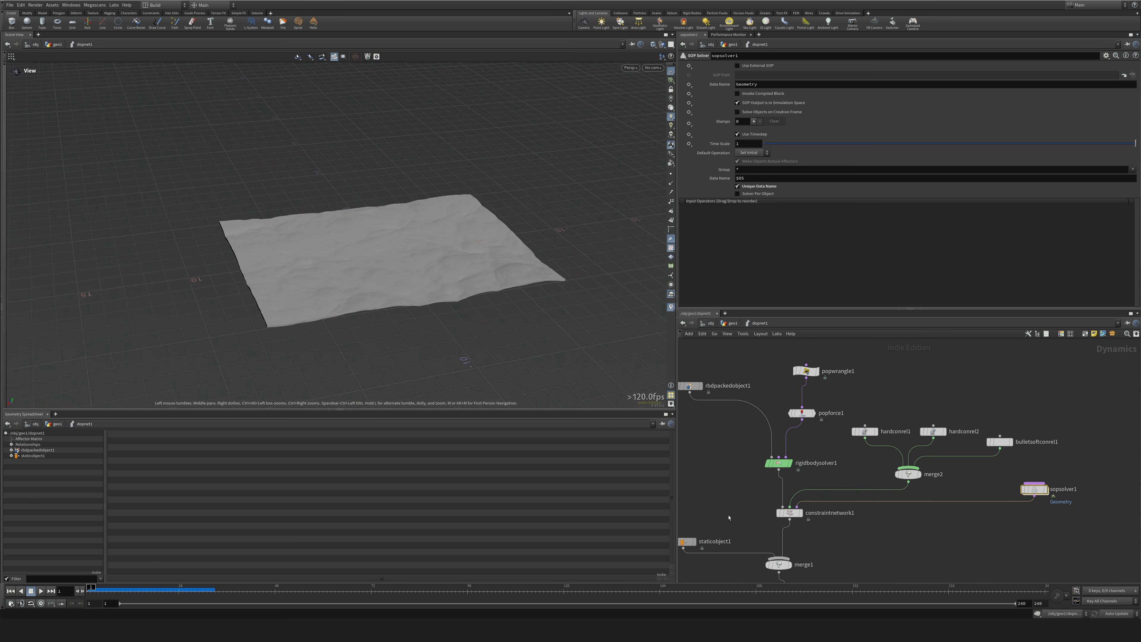
{"action": "left_click", "coordinate": [749, 471]}
{"action": "middle_click_drag", "start_coordinate": [749, 472], "coordinate": [801, 476]}
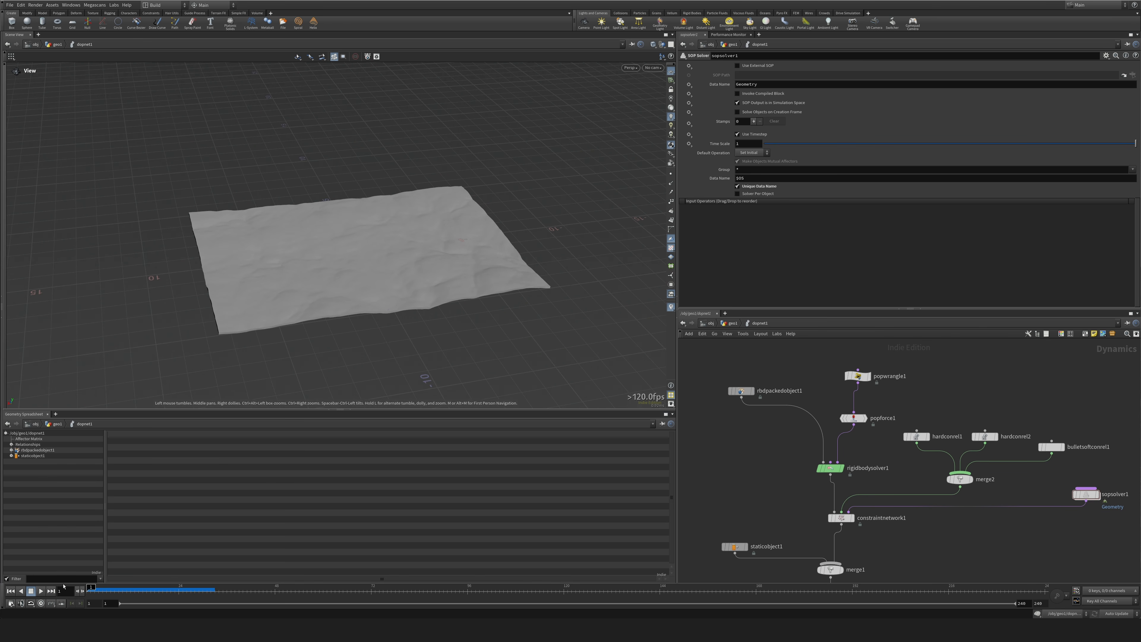
{"action": "left_click", "coordinate": [41, 591]}
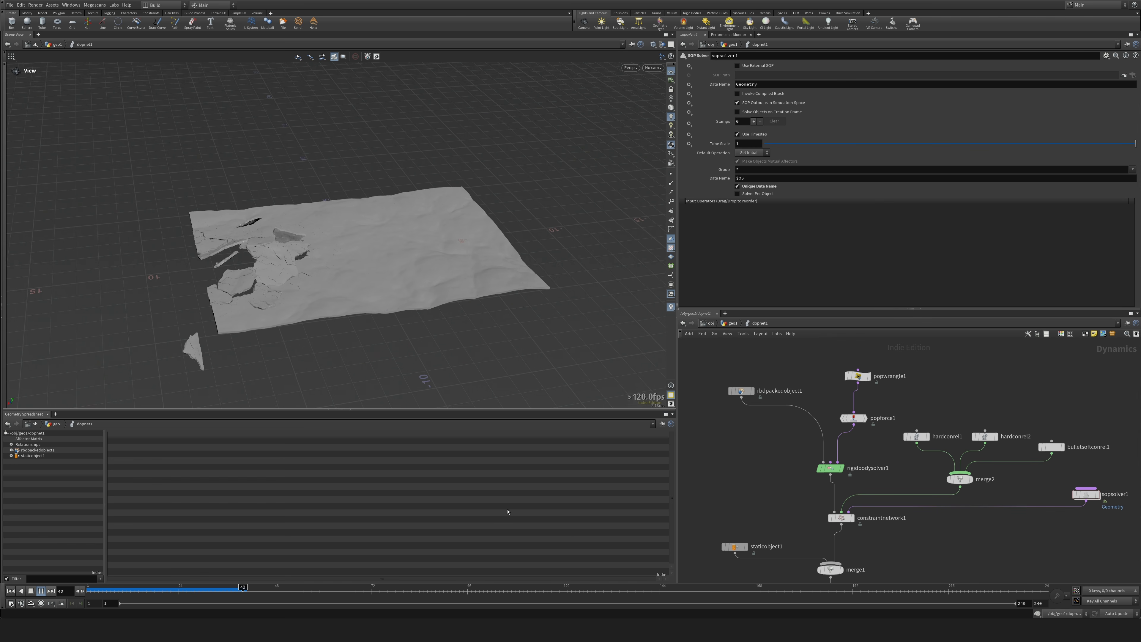
{"action": "left_click", "coordinate": [30, 591]}
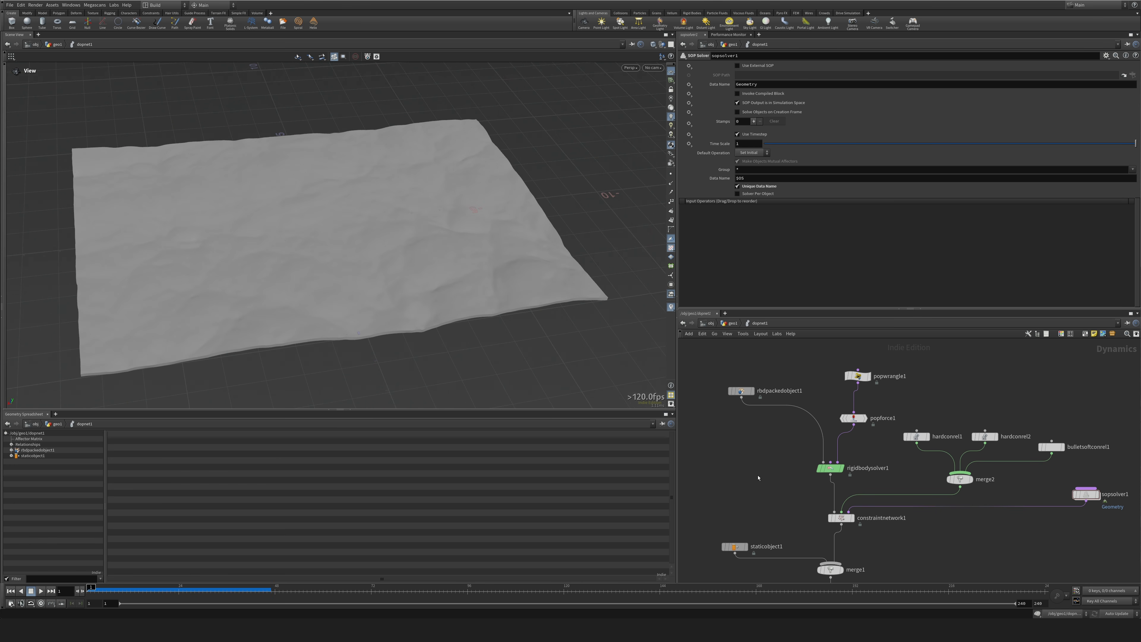
{"action": "key", "text": "u"}
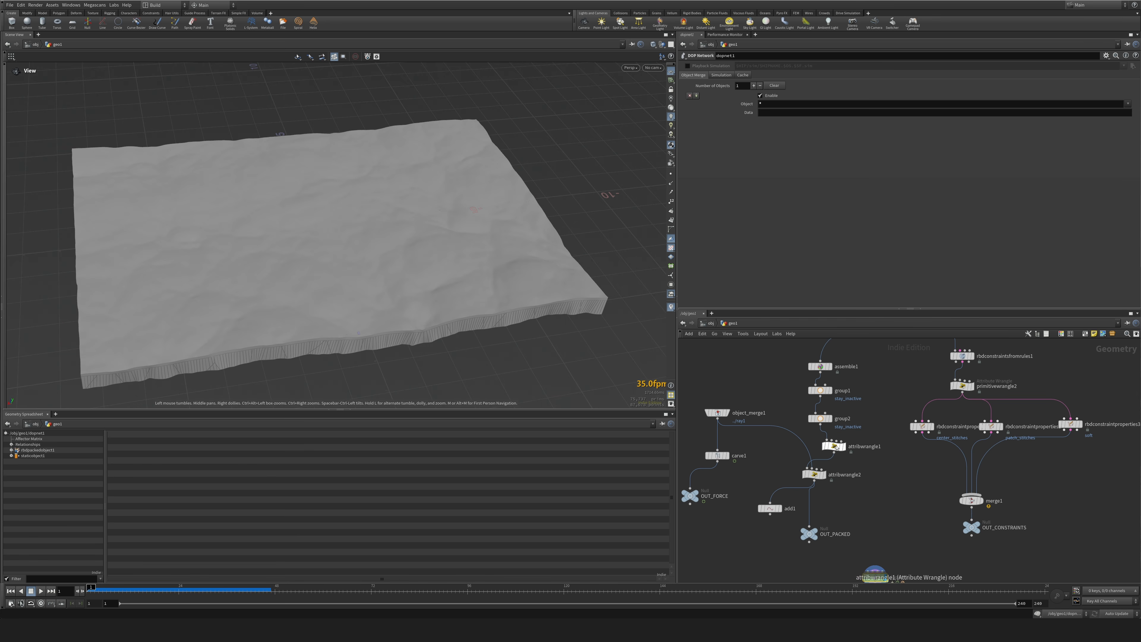
{"action": "left_click", "coordinate": [835, 447]}
{"action": "left_click", "coordinate": [842, 132]}
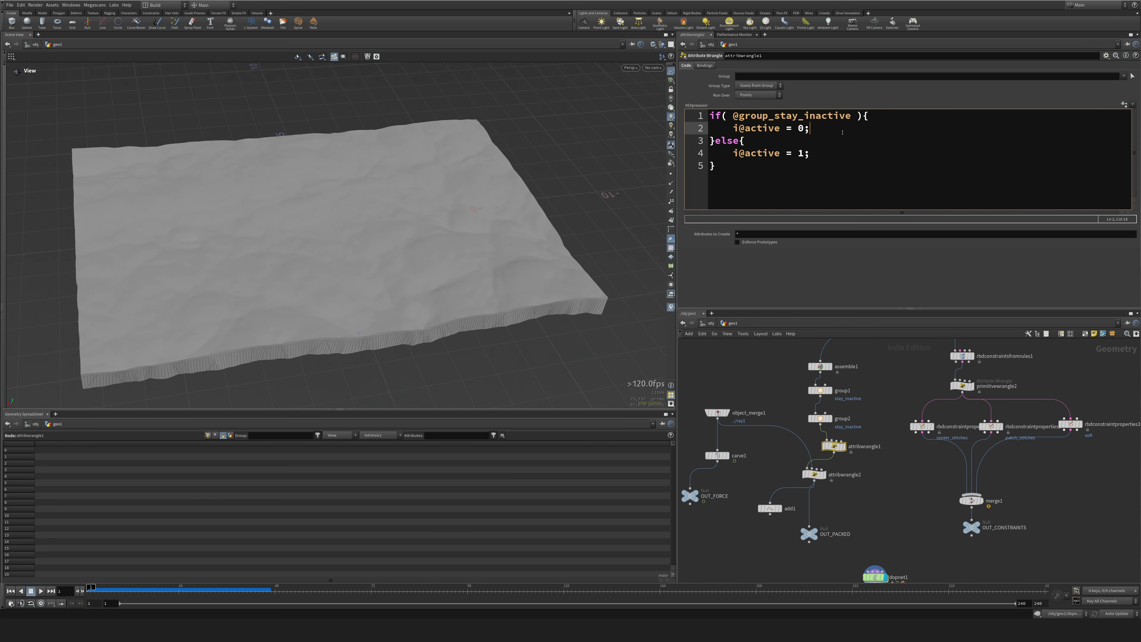
{"action": "key", "text": "Return"}
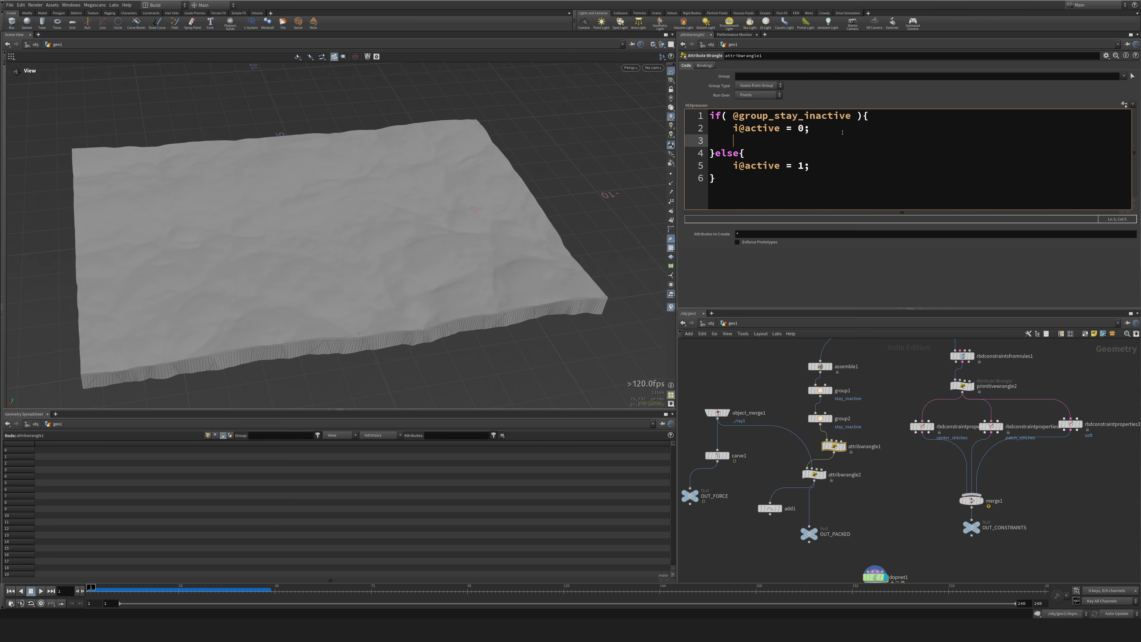
{"action": "type", "text": "i@bullet_ignore = 0;"}
{"action": "key", "text": "Down"}
{"action": "key", "text": "Down"}
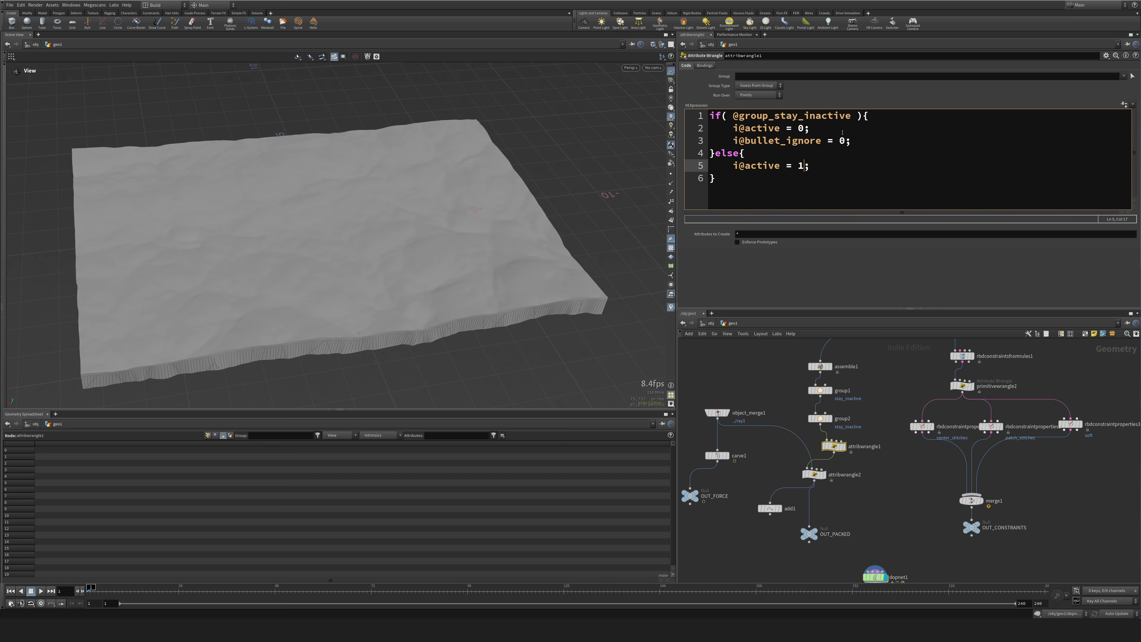
Set the else branch of attribwrangle1 to i@active = 0; and i@bullet_ignore = 1;, and play the simulation.
{"action": "key", "text": "BackSpace"}
{"action": "type", "text": "0"}
{"action": "key", "text": "Return"}
{"action": "type", "text": "i@bulle"}
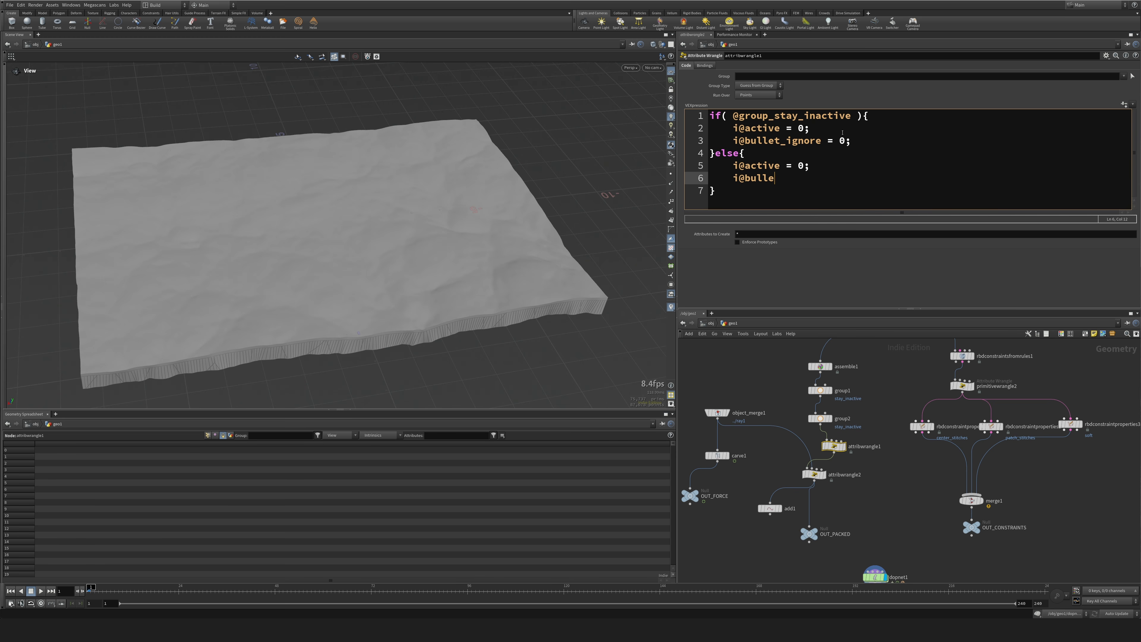
{"action": "type", "text": "t_ignore = 1;"}
{"action": "scroll", "coordinate": [396, 263], "scroll_direction": "down", "scroll_amount": 4}
{"action": "scroll", "coordinate": [330, 372], "scroll_direction": "up", "scroll_amount": 4}
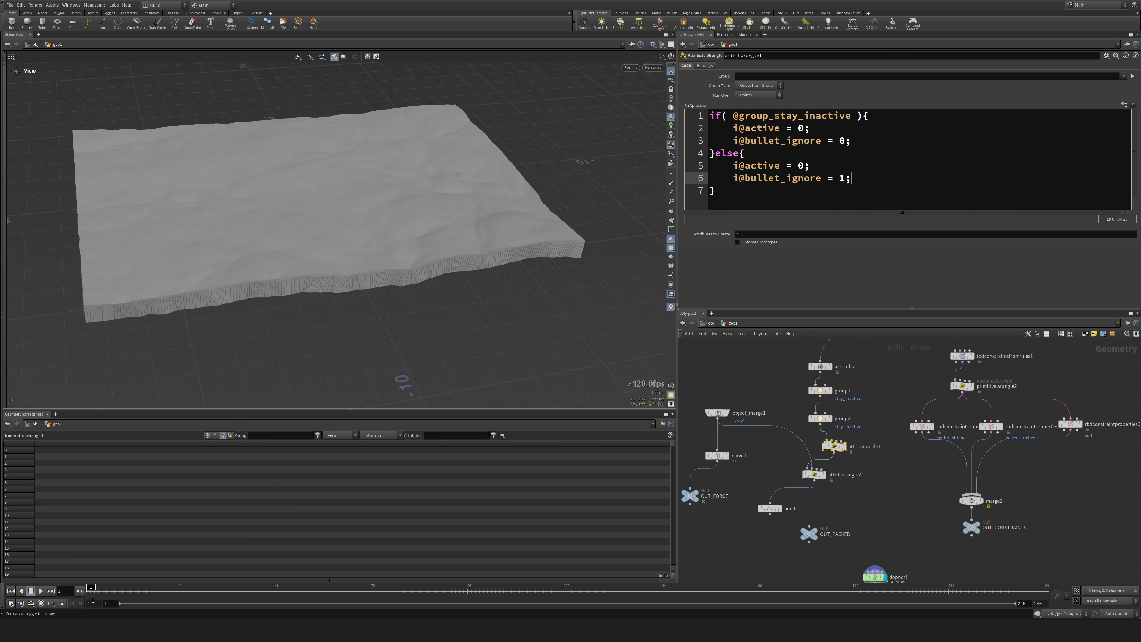
{"action": "left_click", "coordinate": [41, 591]}
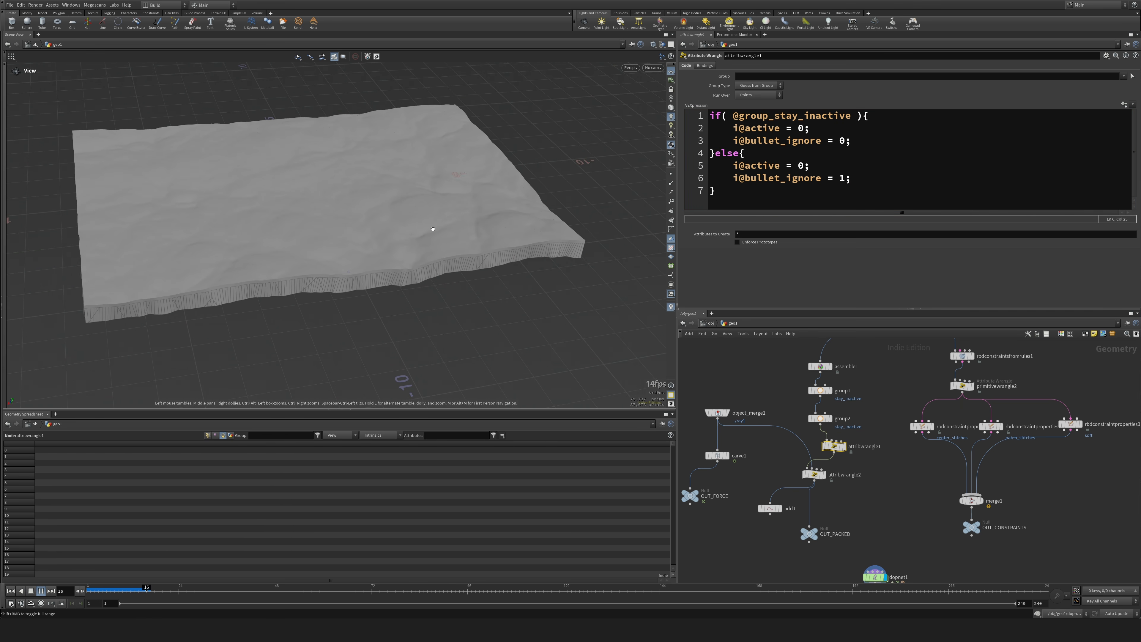
{"action": "left_click", "coordinate": [11, 592]}
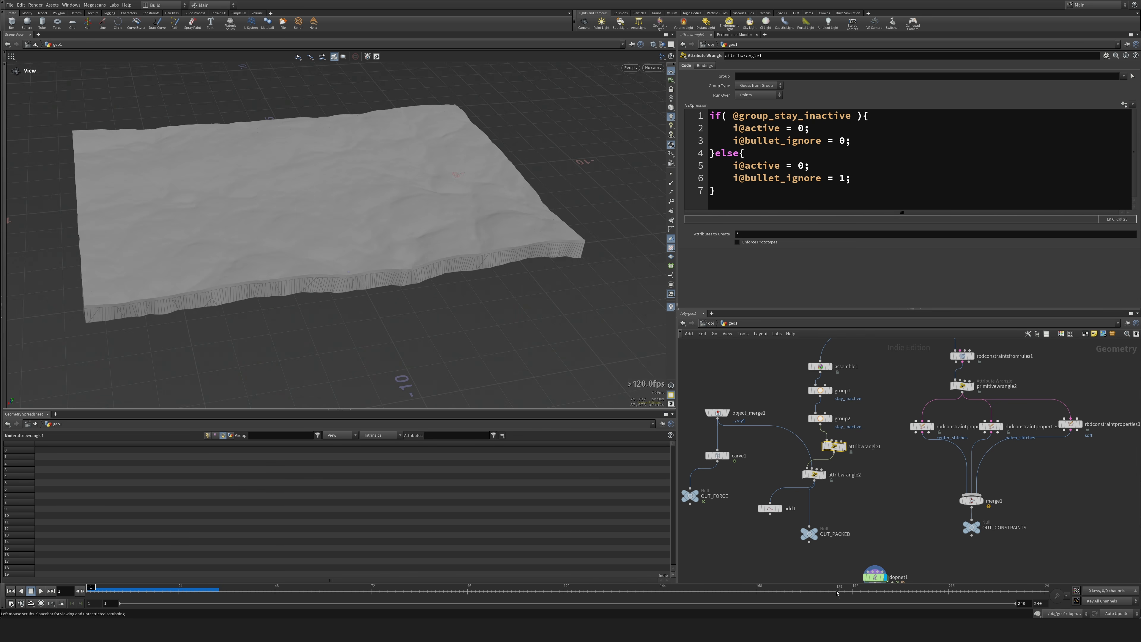
In dopnet1's popwrangle1, replace the velocity assignment in the if block with i@active = 1;.
{"action": "middle_click_drag", "start_coordinate": [875, 580], "coordinate": [842, 470]}
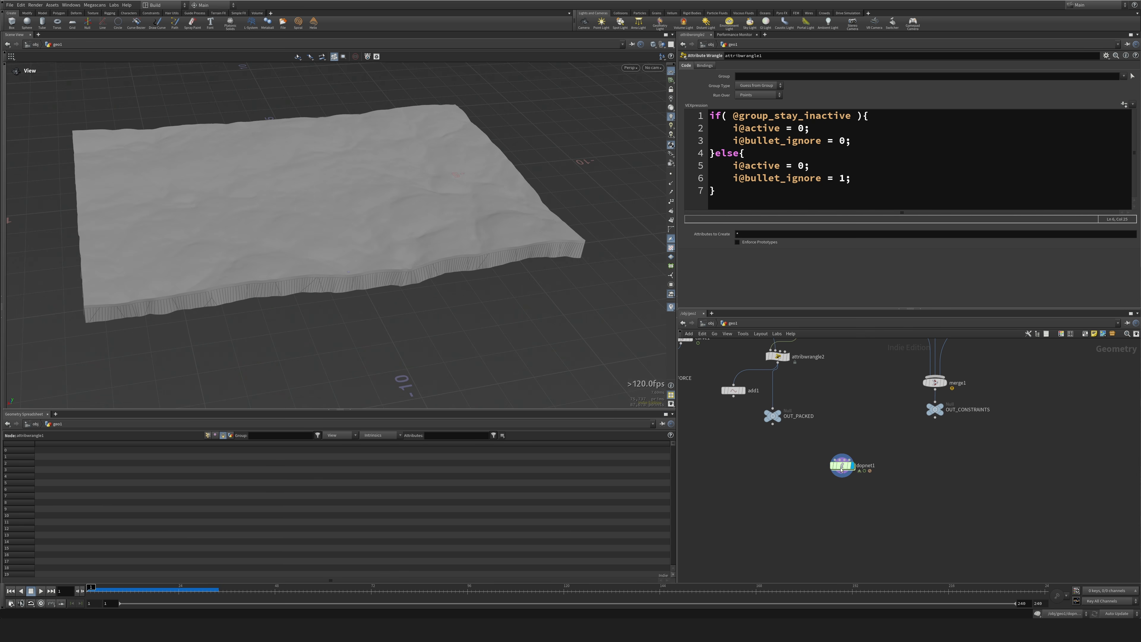
{"action": "double_click", "coordinate": [842, 470]}
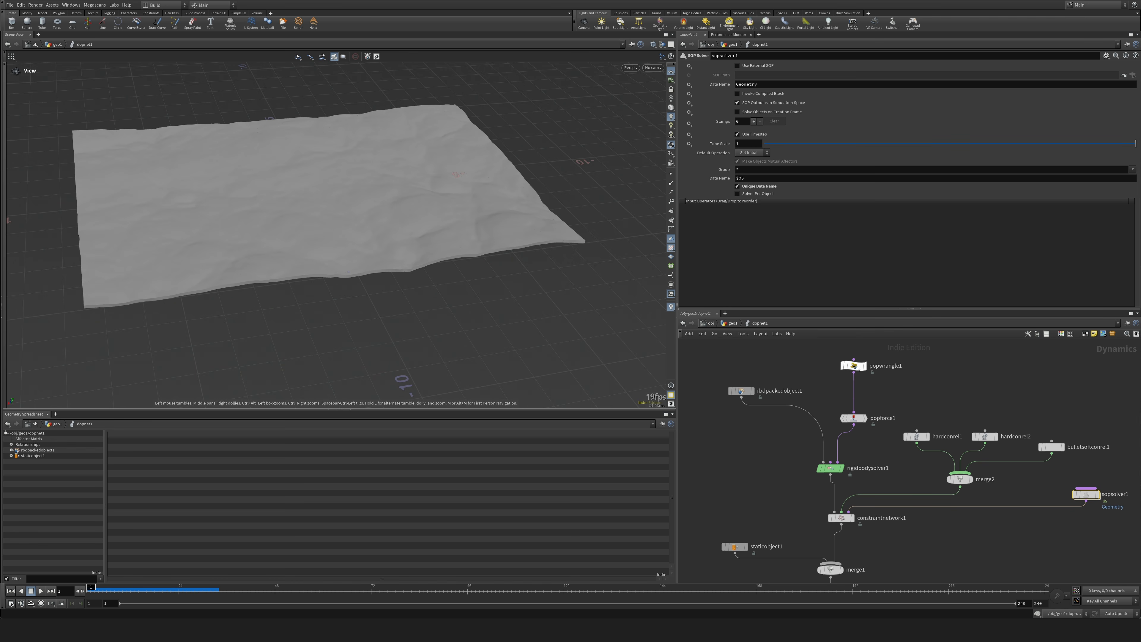
{"action": "left_click", "coordinate": [857, 366]}
{"action": "left_click_drag", "start_coordinate": [809, 175], "coordinate": [734, 176]}
{"action": "key", "text": "BackSpace"}
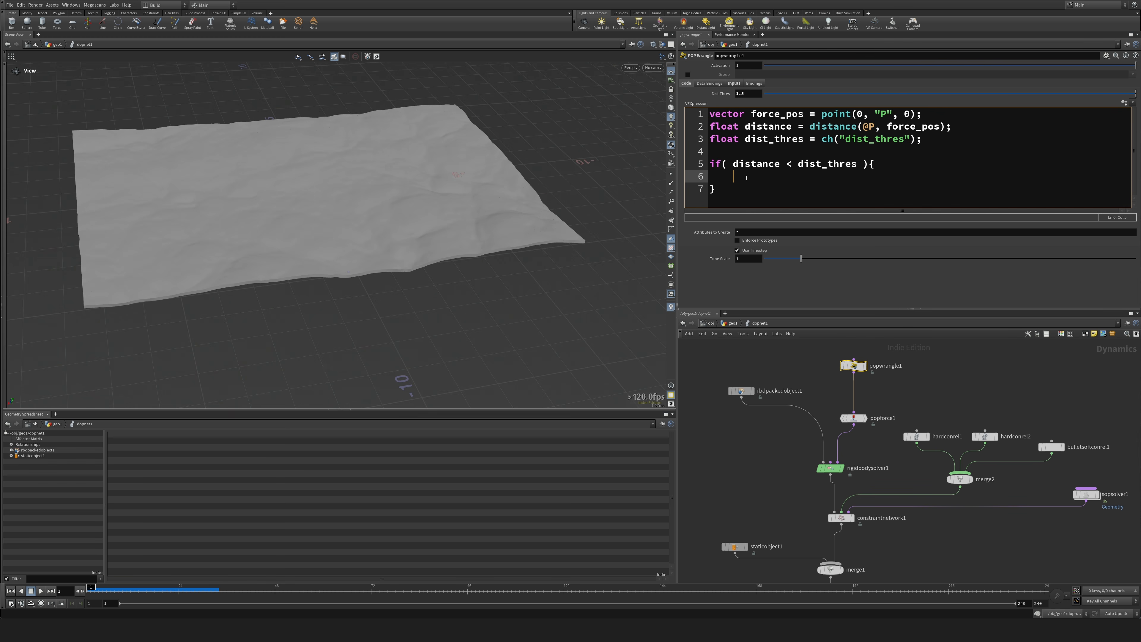
{"action": "type", "text": "i@active = 1;"}
{"action": "left_click_drag", "start_coordinate": [716, 190], "coordinate": [710, 165]}
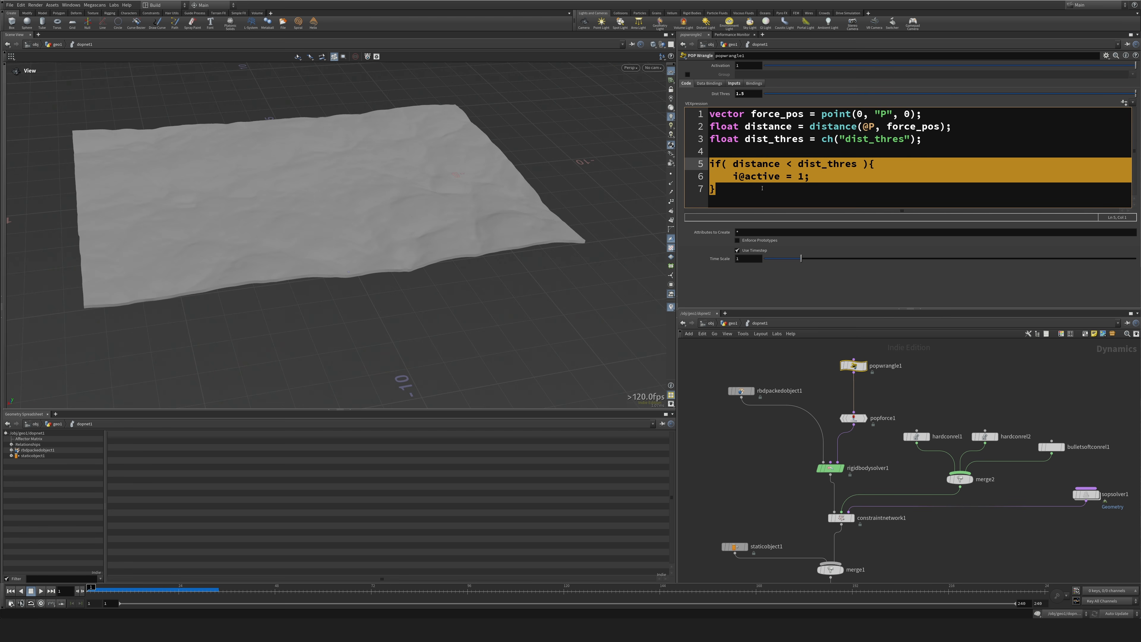
Duplicate popwrangle1's if block below the original and change the copy's condition to distance < dist_thres + 0.5.
{"action": "left_click", "coordinate": [731, 189]}
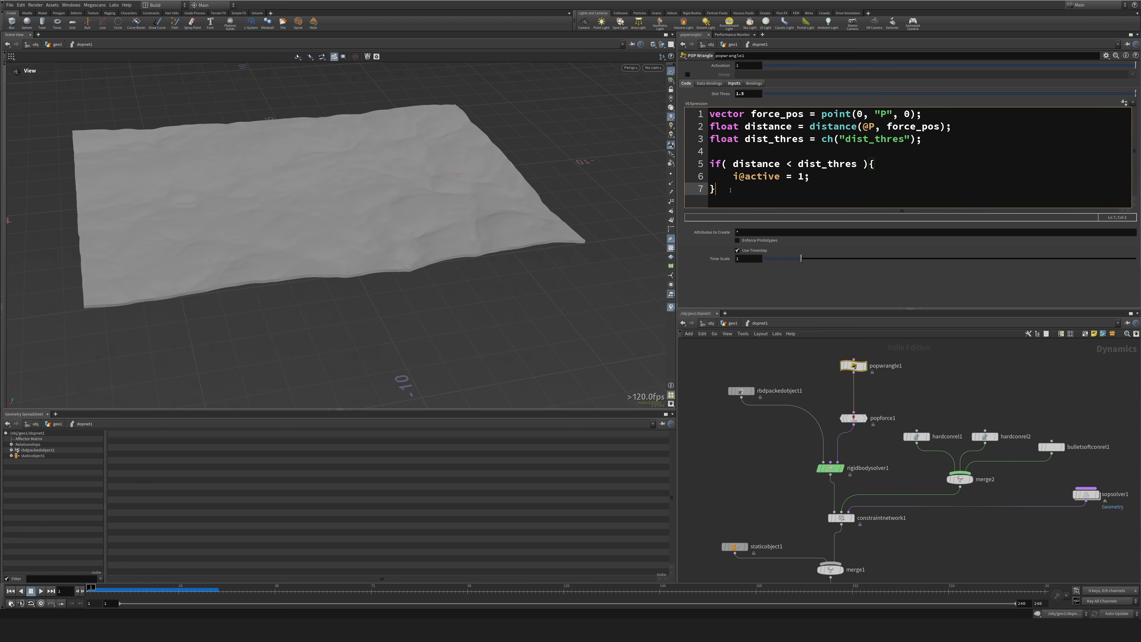
{"action": "left_click_drag", "start_coordinate": [726, 189], "coordinate": [707, 167]}
{"action": "key", "text": "ctrl+c"}
{"action": "left_click", "coordinate": [742, 191]}
{"action": "key", "text": "Return"}
{"action": "key", "text": "Return"}
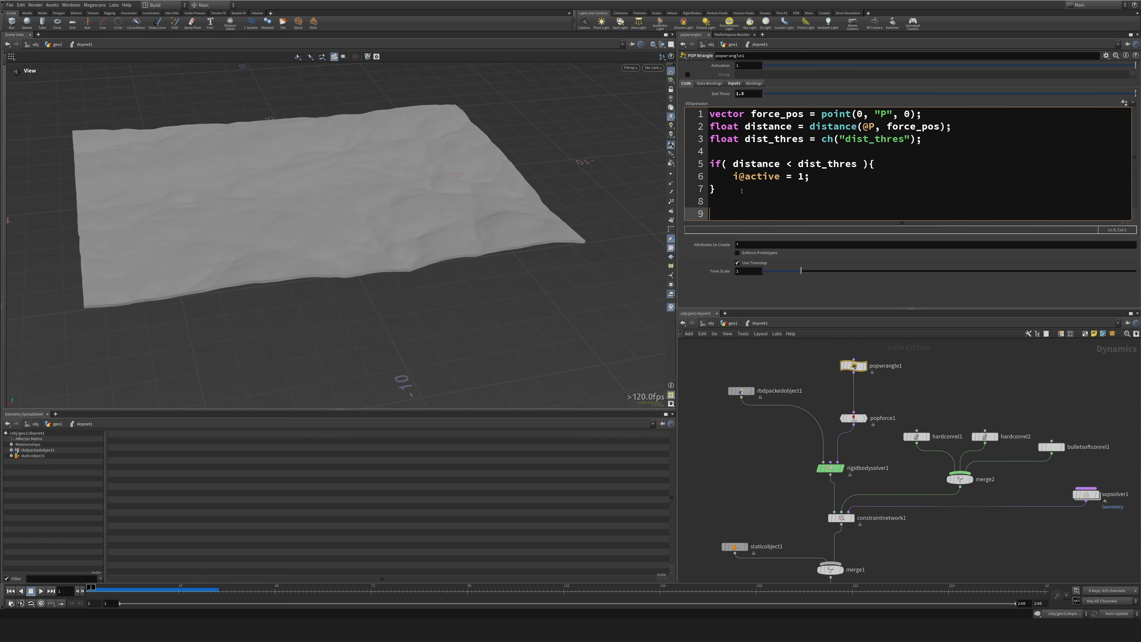
{"action": "key", "text": "ctrl+v"}
{"action": "key", "text": "Up"}
{"action": "key", "text": "Up"}
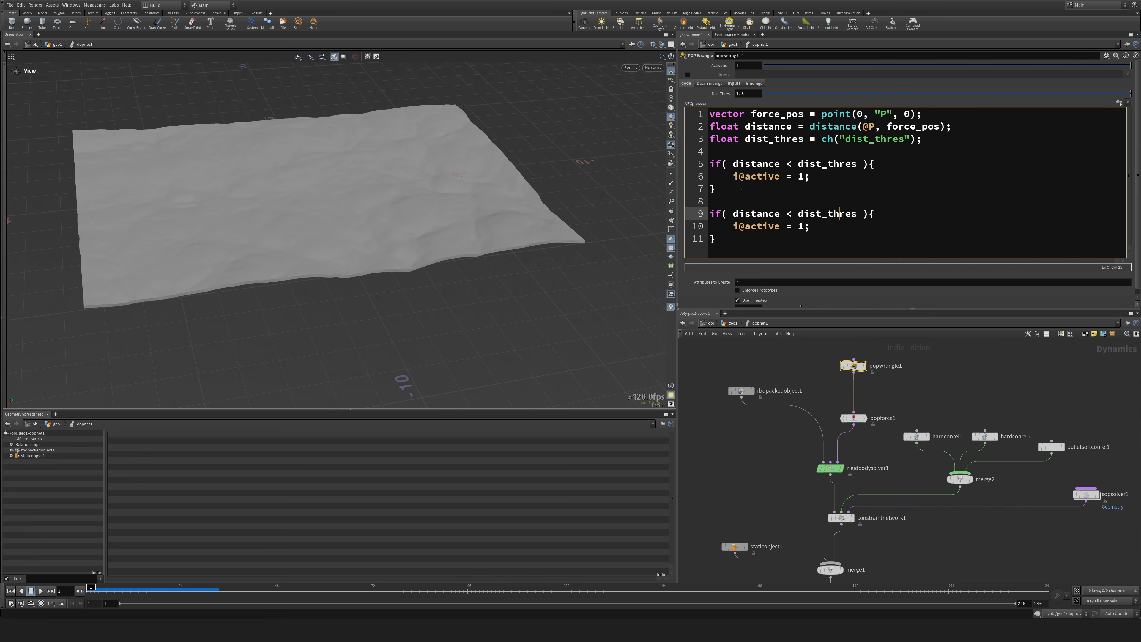
{"action": "type", "text": "+ 0.5"}
{"action": "key", "text": "Down"}
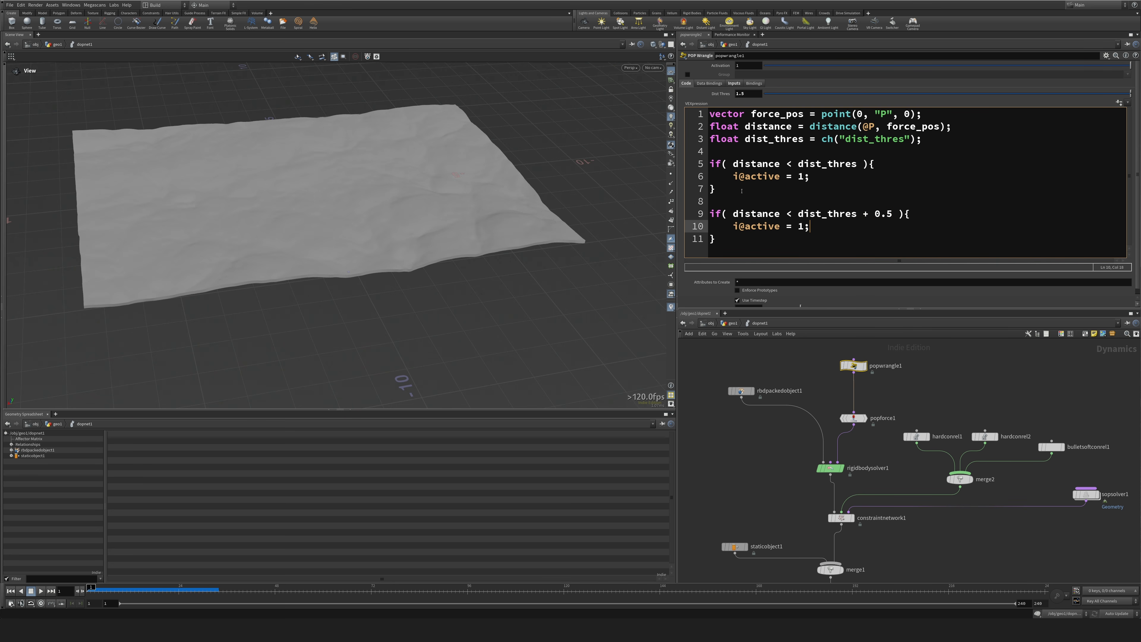
Change the statement inside the second if block to i@bullet_ignore = 0; and briefly play the simulation.
{"action": "key", "text": "Delete"}
{"action": "type", "text": "0"}
{"action": "key", "text": "Left"}
{"action": "key", "text": "shift+Left"}
{"action": "key", "text": "shift+Left"}
{"action": "key", "text": "shift+Left"}
{"action": "key", "text": "shift+Left"}
{"action": "key", "text": "shift+Left"}
{"action": "key", "text": "shift+Left"}
{"action": "key", "text": "shift+Left"}
{"action": "key", "text": "shift+Right"}
{"action": "type", "text": "bullet_ignore"}
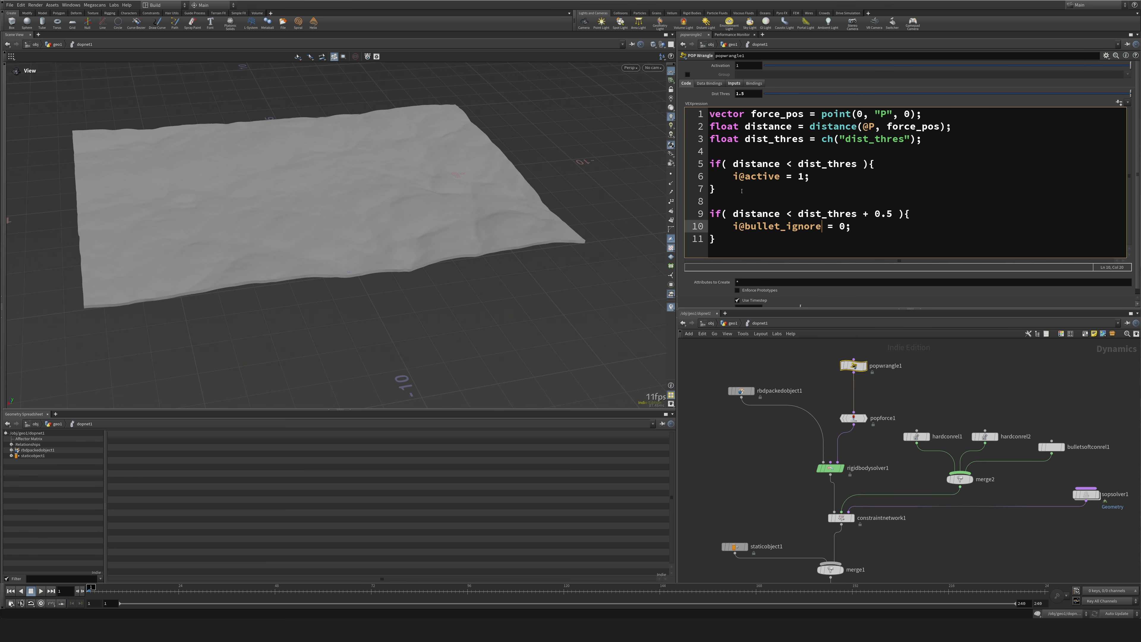
{"action": "left_click", "coordinate": [40, 591]}
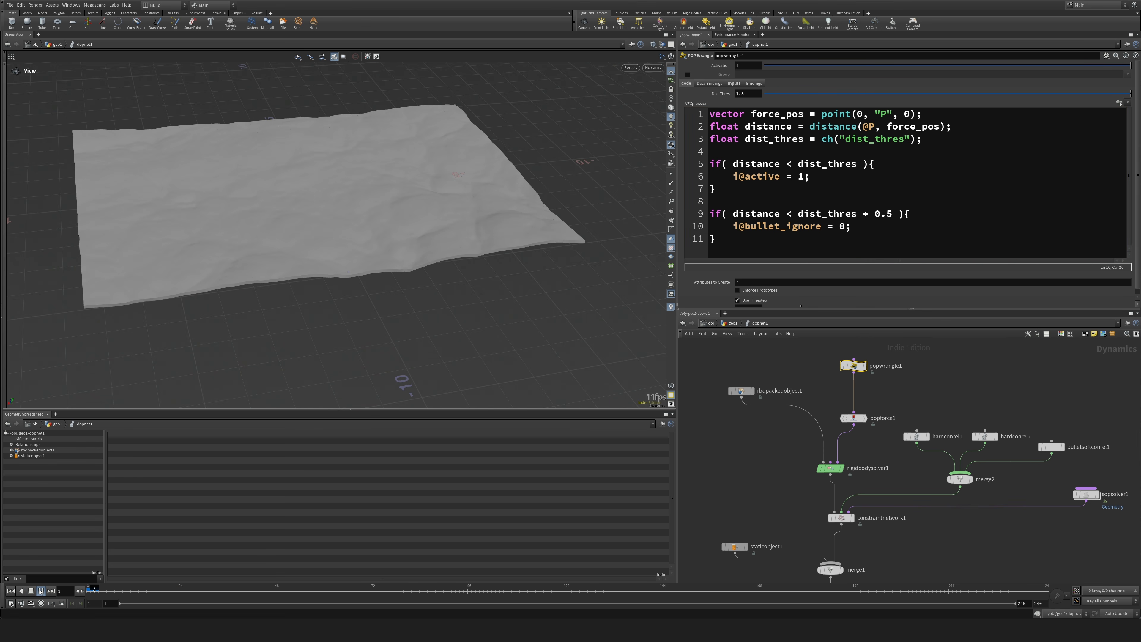
{"action": "left_click", "coordinate": [30, 591]}
Add v@v = v@vel; below i@active = 1; in the first if block, play the simulation and return to the first frame.
{"action": "left_click", "coordinate": [866, 176]}
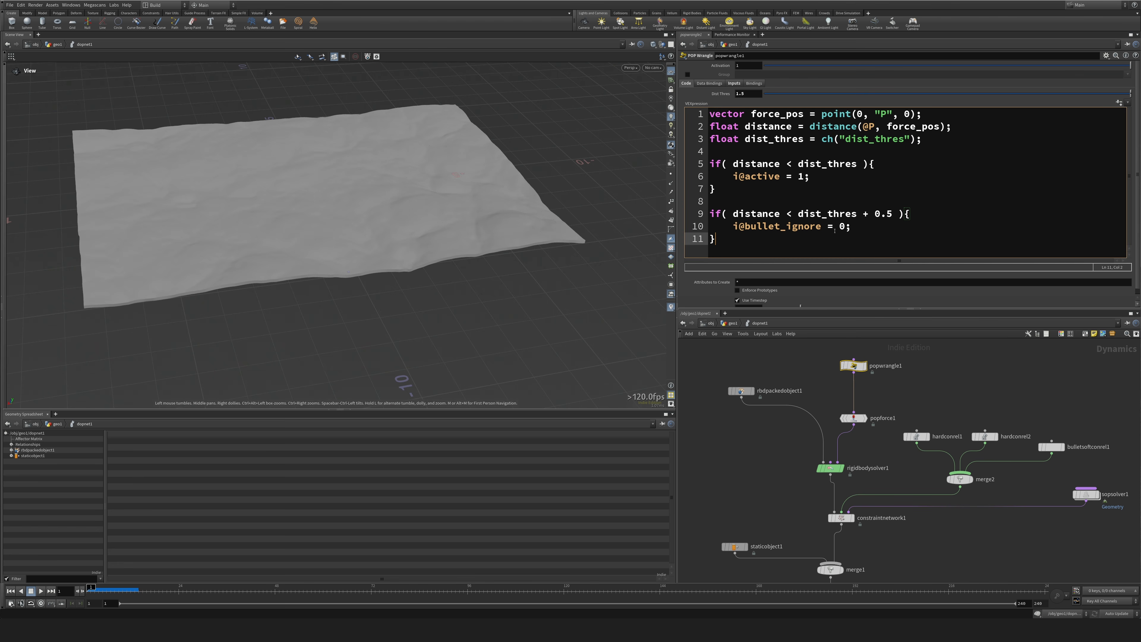
{"action": "key", "text": "Return"}
{"action": "key", "text": "ctrl+v"}
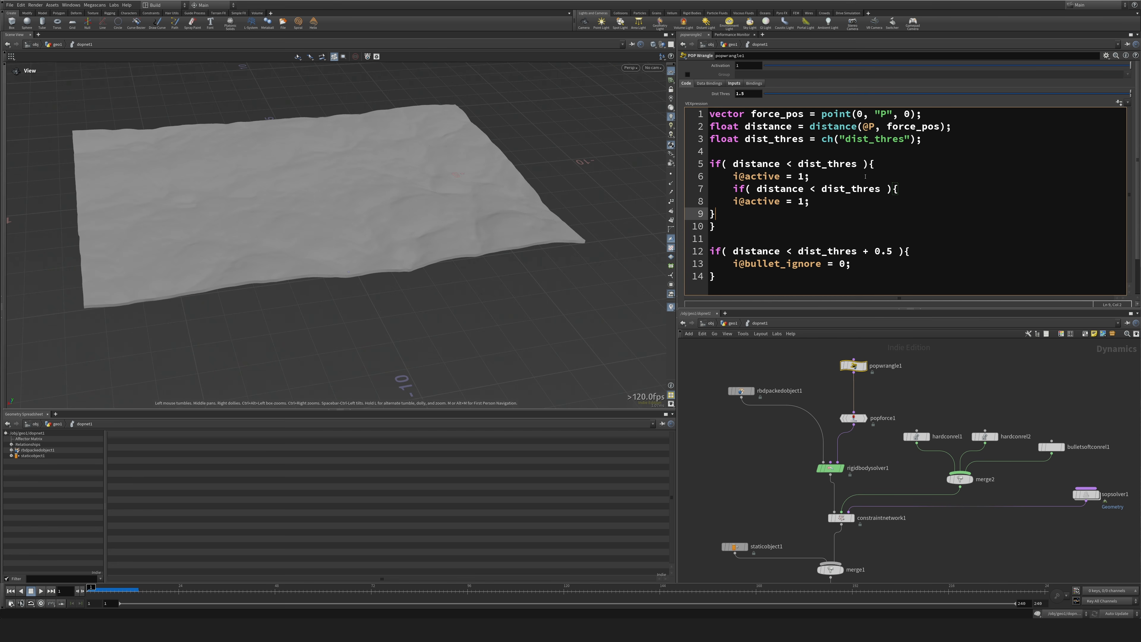
{"action": "key", "text": "ctrl+z"}
{"action": "type", "text": "v@v = @"}
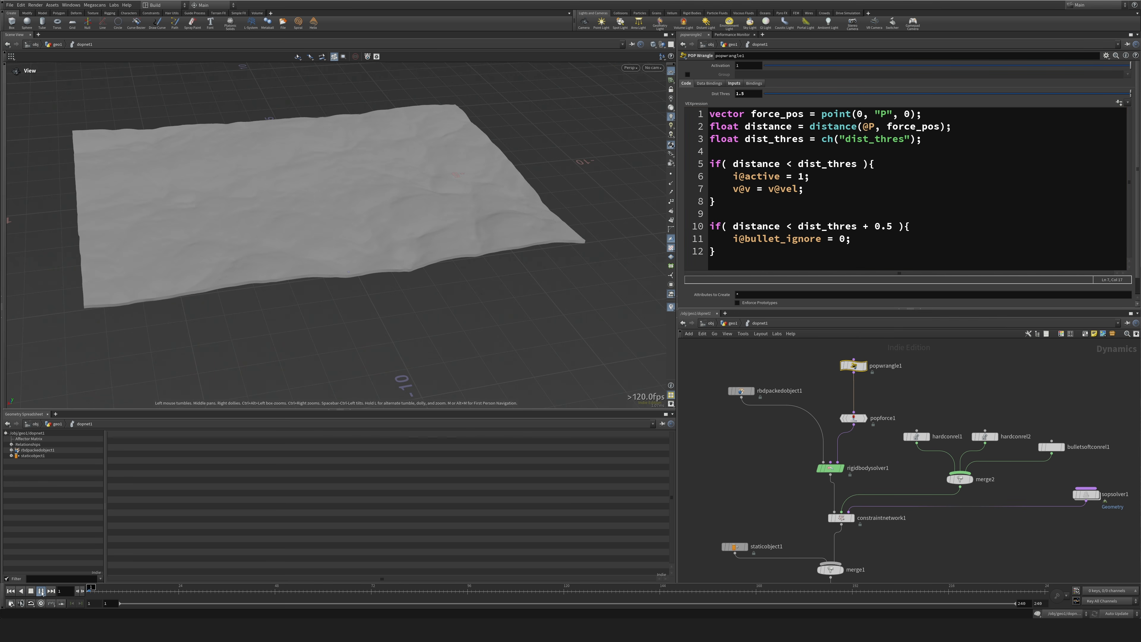
{"action": "left_click", "coordinate": [41, 591]}
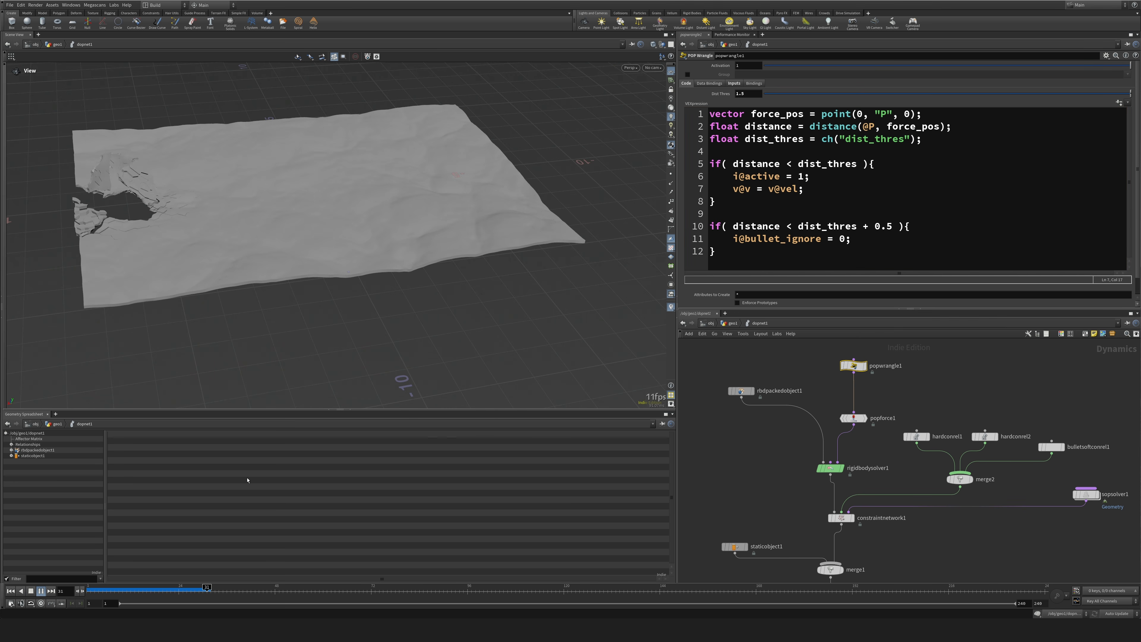
{"action": "left_click_drag", "start_coordinate": [293, 400], "coordinate": [297, 411]}
{"action": "left_click", "coordinate": [11, 592]}
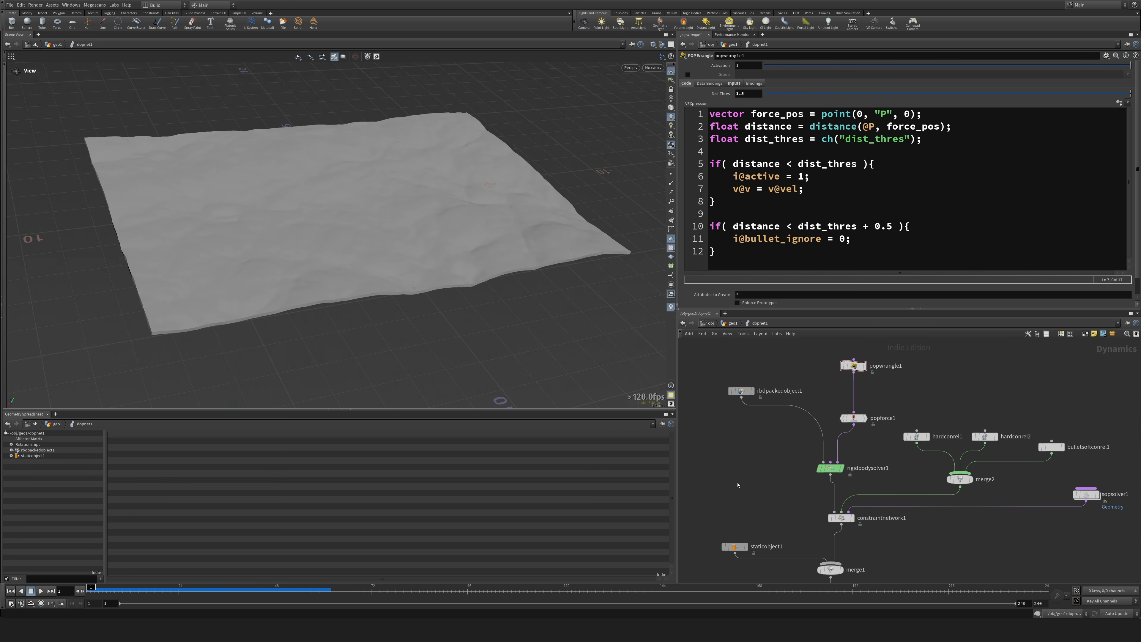
In geo1, display assemble1 and compile_end1 in turn to examine the mesh density of the fractured terrain.
{"action": "key", "text": "u"}
{"action": "middle_click_drag", "start_coordinate": [867, 382], "coordinate": [838, 580]}
{"action": "middle_click_drag", "start_coordinate": [847, 448], "coordinate": [861, 408]}
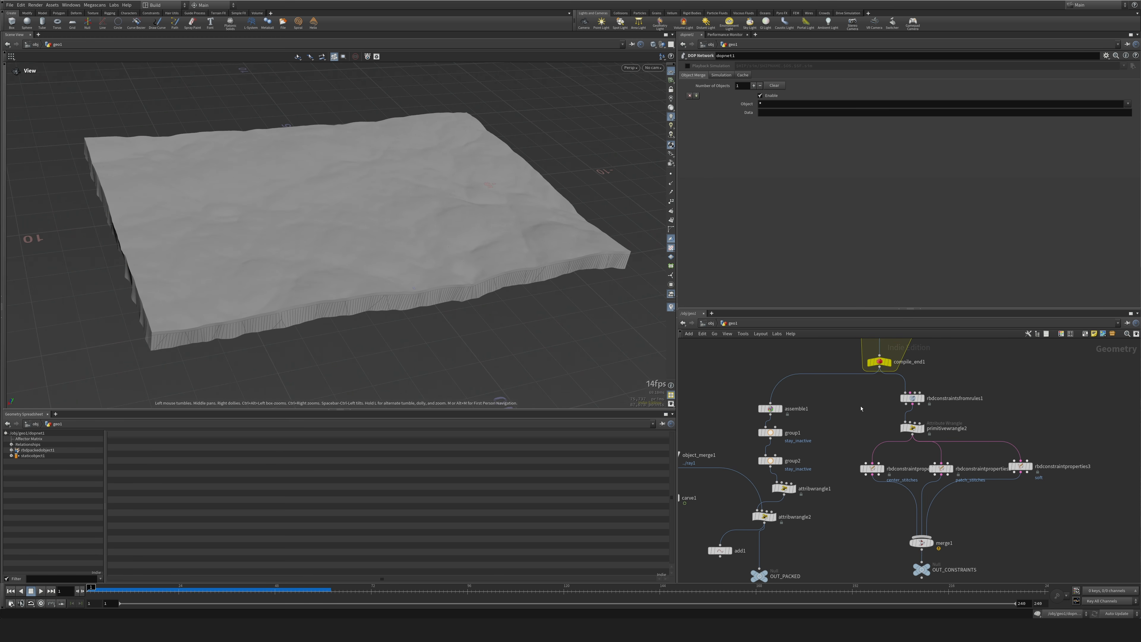
{"action": "left_click_drag", "start_coordinate": [781, 411], "coordinate": [781, 401]}
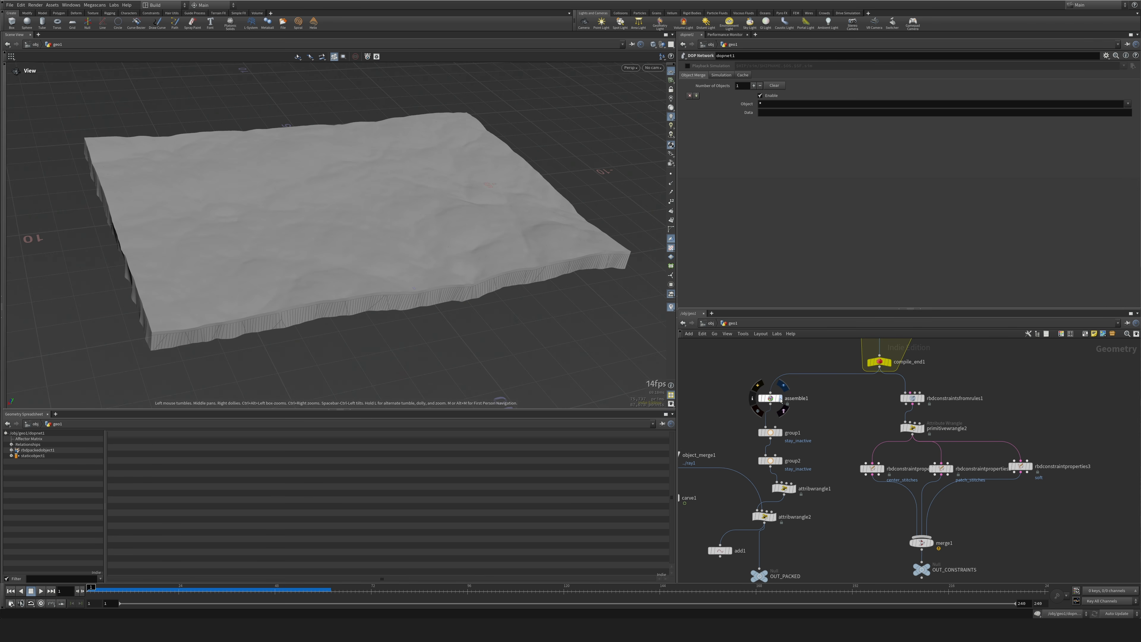
{"action": "left_click", "coordinate": [783, 385]}
{"action": "middle_click_drag", "start_coordinate": [813, 402], "coordinate": [806, 432]}
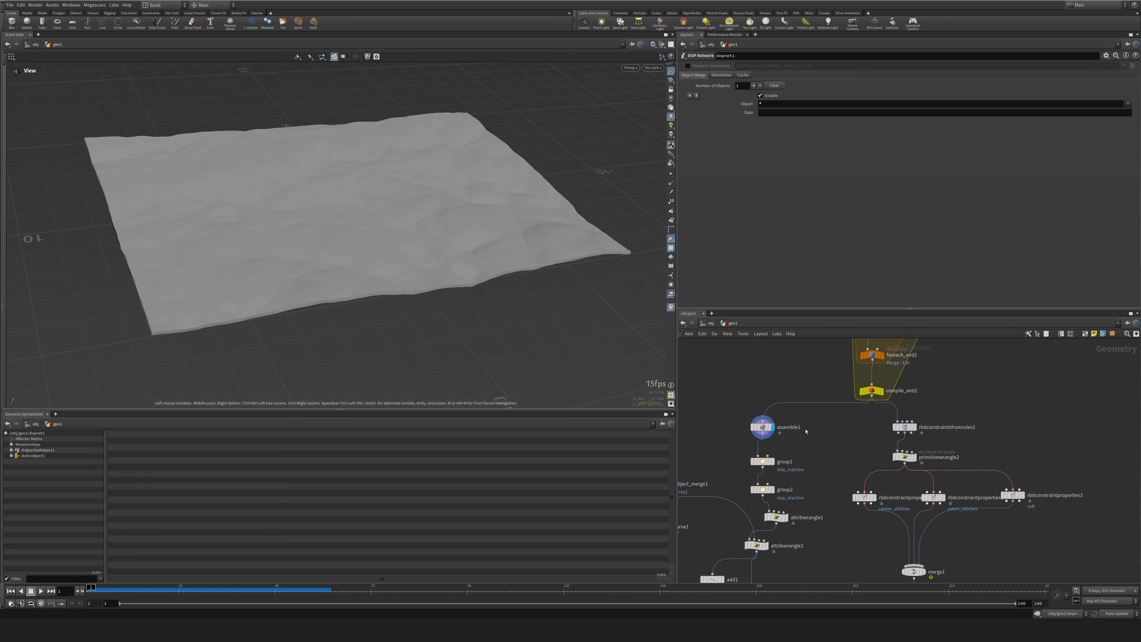
{"action": "left_click", "coordinate": [882, 390]}
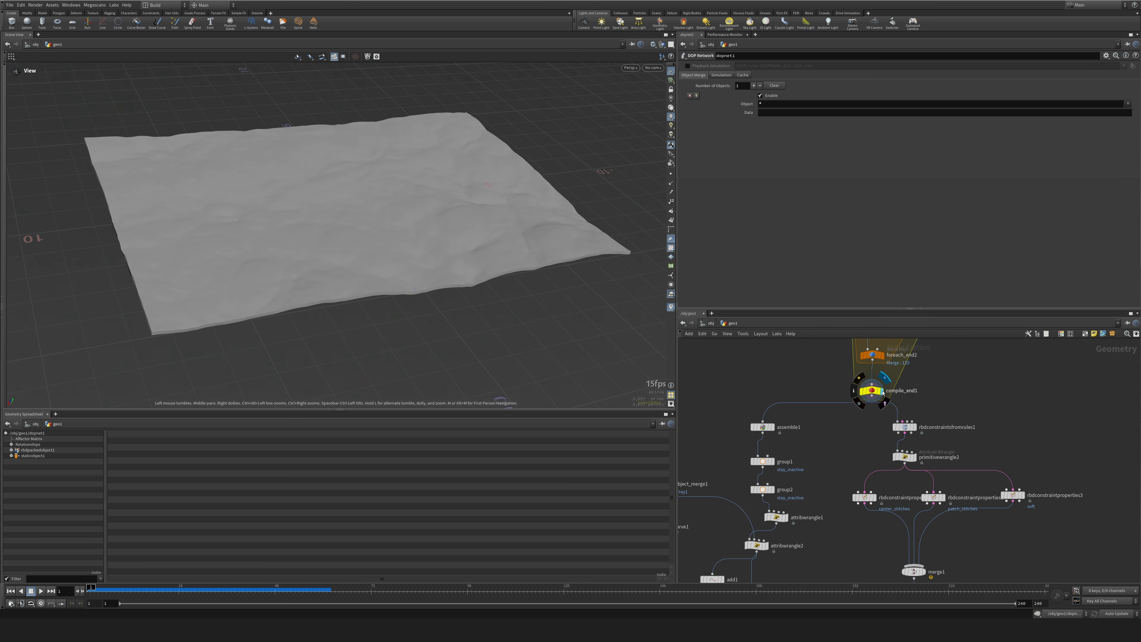
{"action": "scroll", "coordinate": [583, 390], "scroll_direction": "up", "scroll_amount": 5}
{"action": "scroll", "coordinate": [584, 389], "scroll_direction": "down", "scroll_amount": 3}
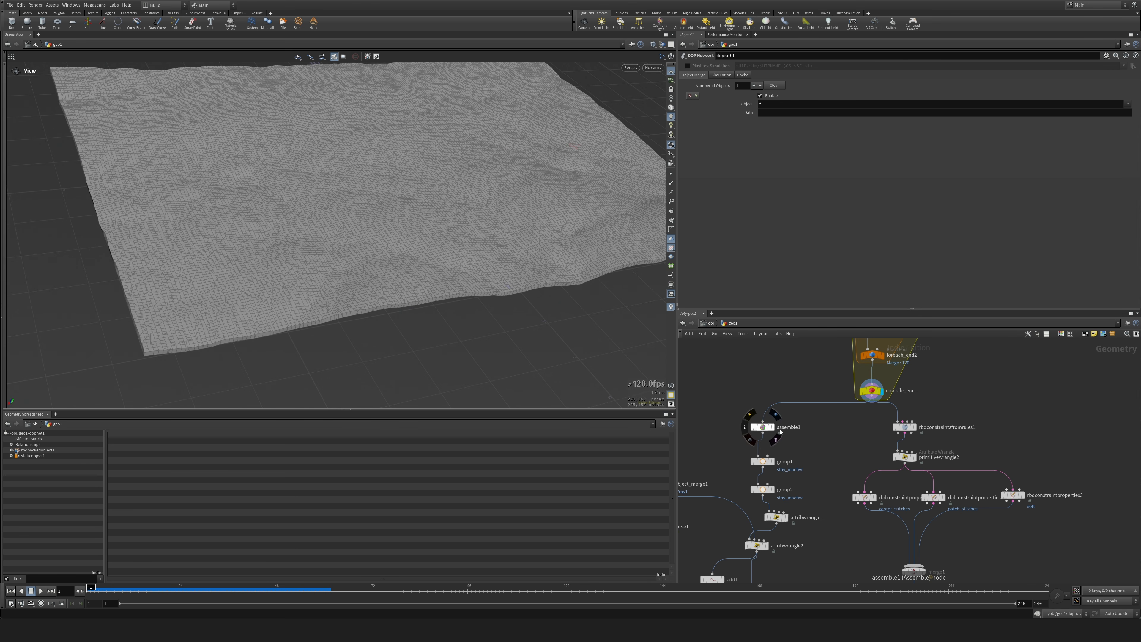
Insert a Convex Decomposition node between compile_end1 and assemble1 and display its output.
{"action": "key", "text": "Tab"}
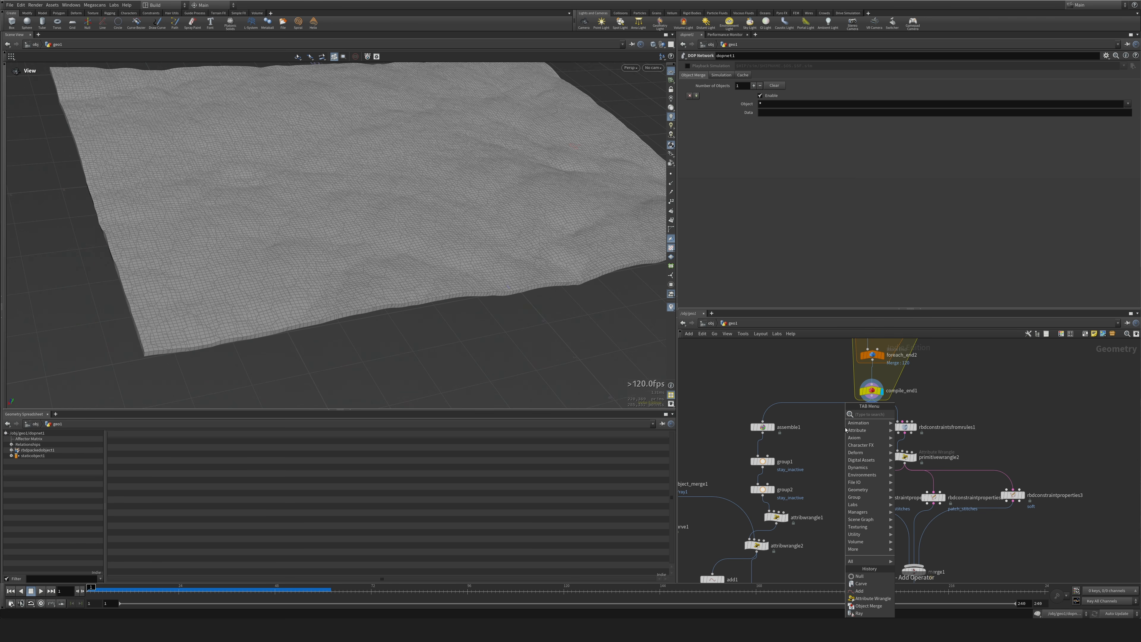
{"action": "type", "text": "decom"}
{"action": "key", "text": "Return"}
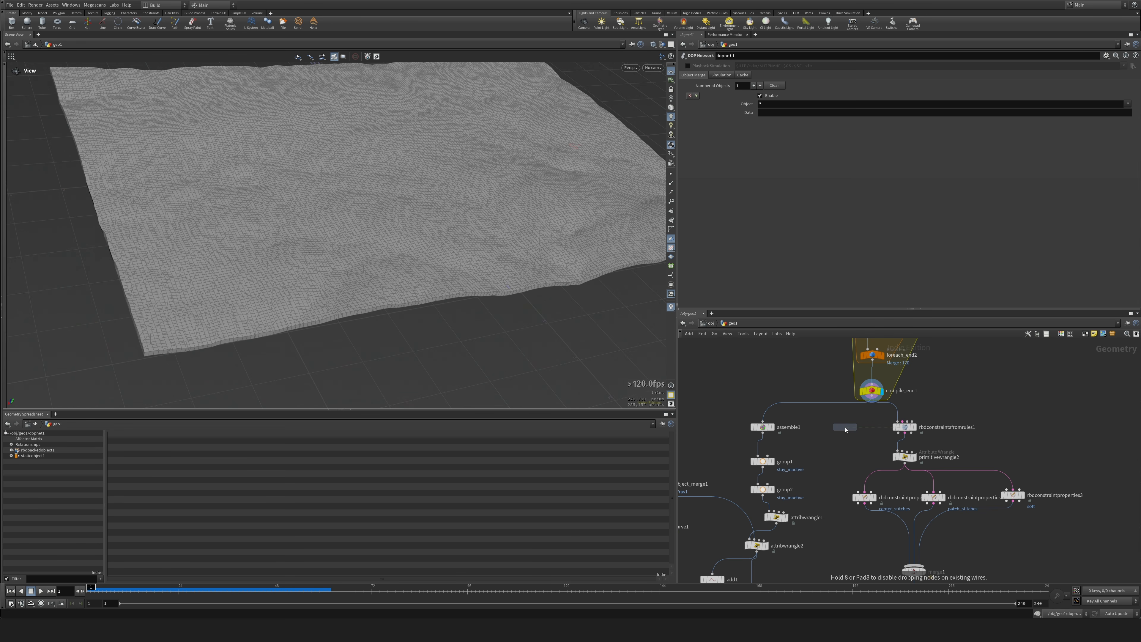
{"action": "left_click", "coordinate": [815, 415]}
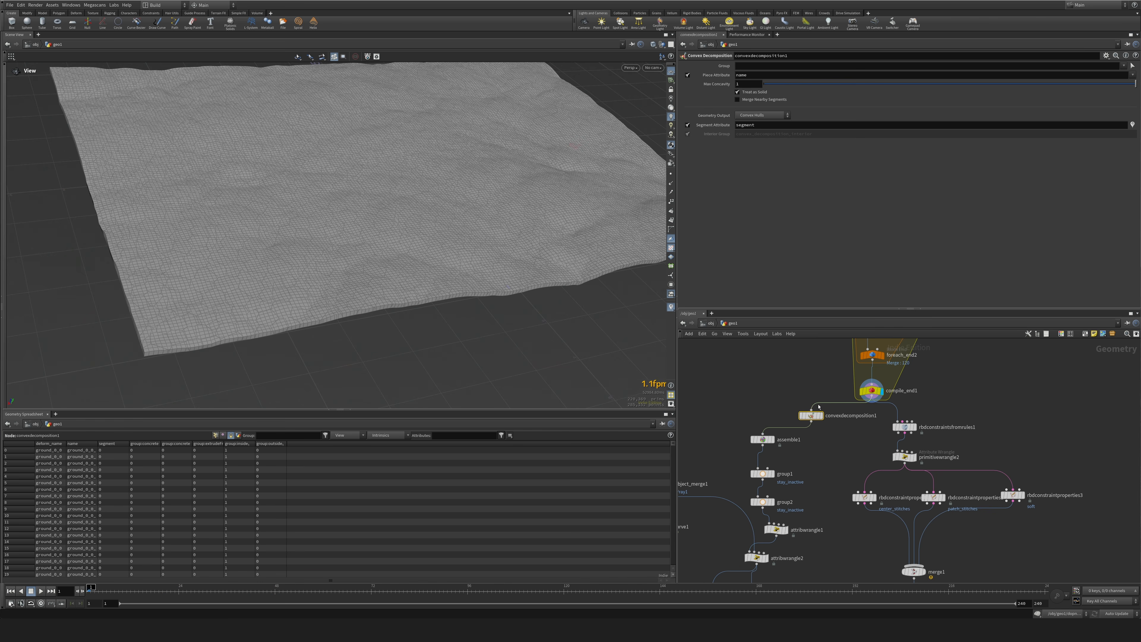
{"action": "left_click_drag", "start_coordinate": [814, 419], "coordinate": [800, 420]}
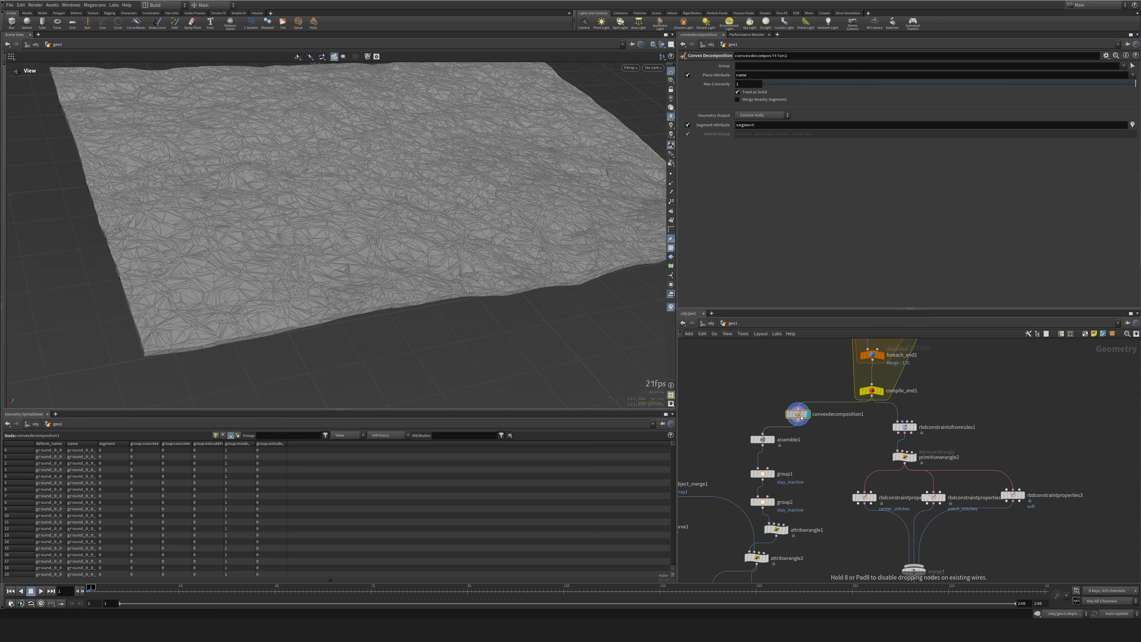
{"action": "scroll", "coordinate": [335, 235], "scroll_direction": "down", "scroll_amount": 1}
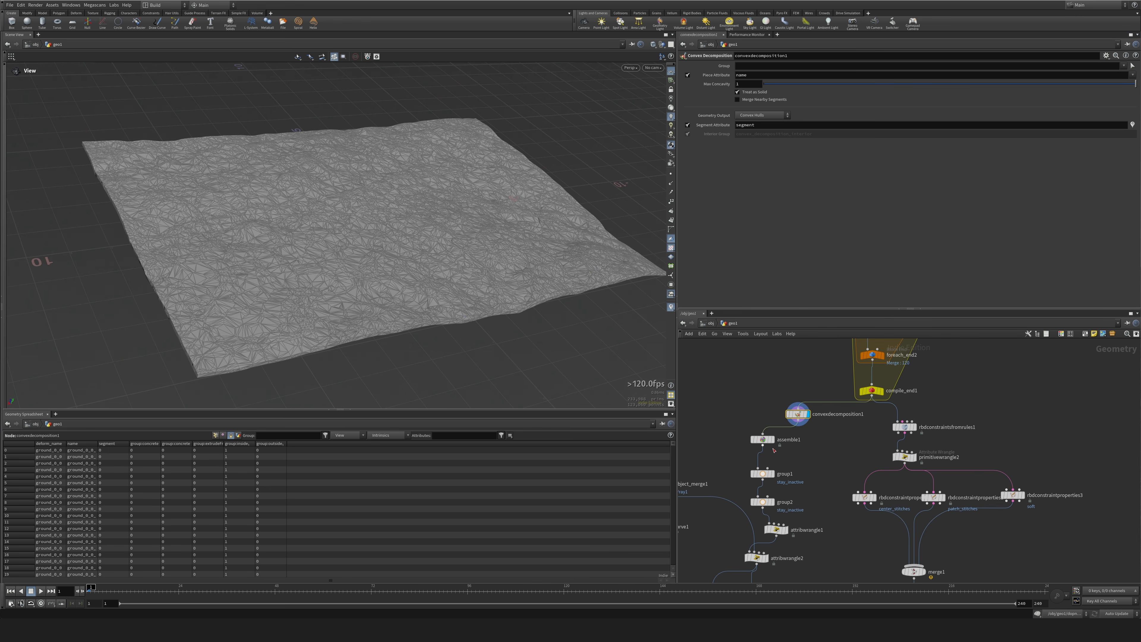
Display assemble1 and dopnet1, and play the simulation in geo1 and inside dopnet1 to examine how the decomposed pieces behave.
{"action": "left_click", "coordinate": [772, 441]}
{"action": "middle_click_drag", "start_coordinate": [819, 579], "coordinate": [813, 477]}
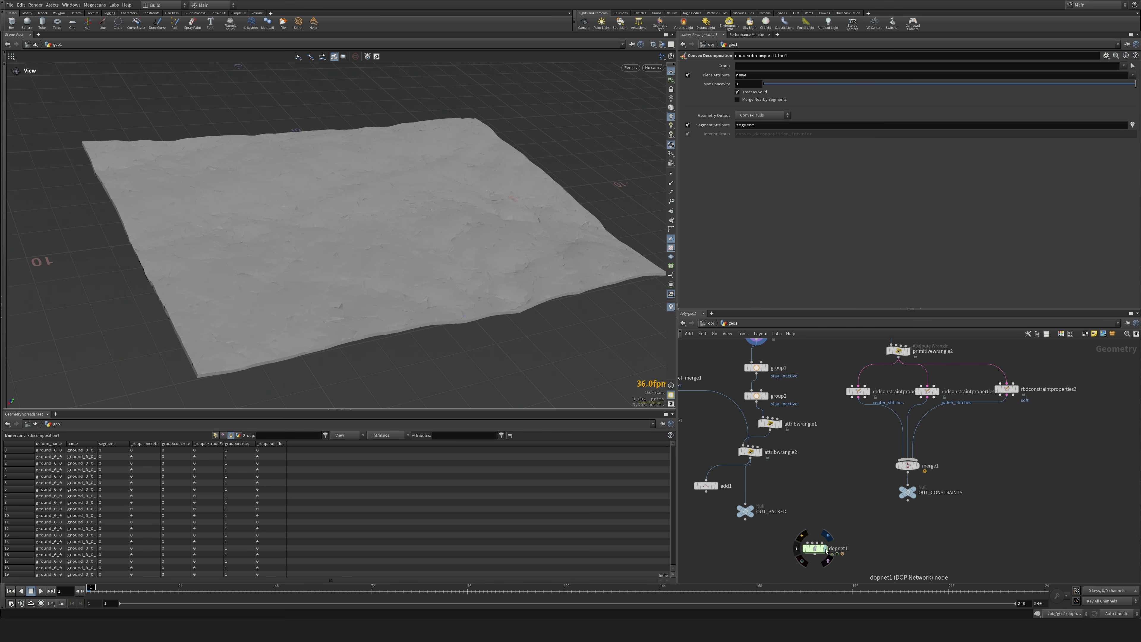
{"action": "left_click", "coordinate": [826, 548]}
{"action": "left_click", "coordinate": [815, 549]}
{"action": "left_click", "coordinate": [41, 591]}
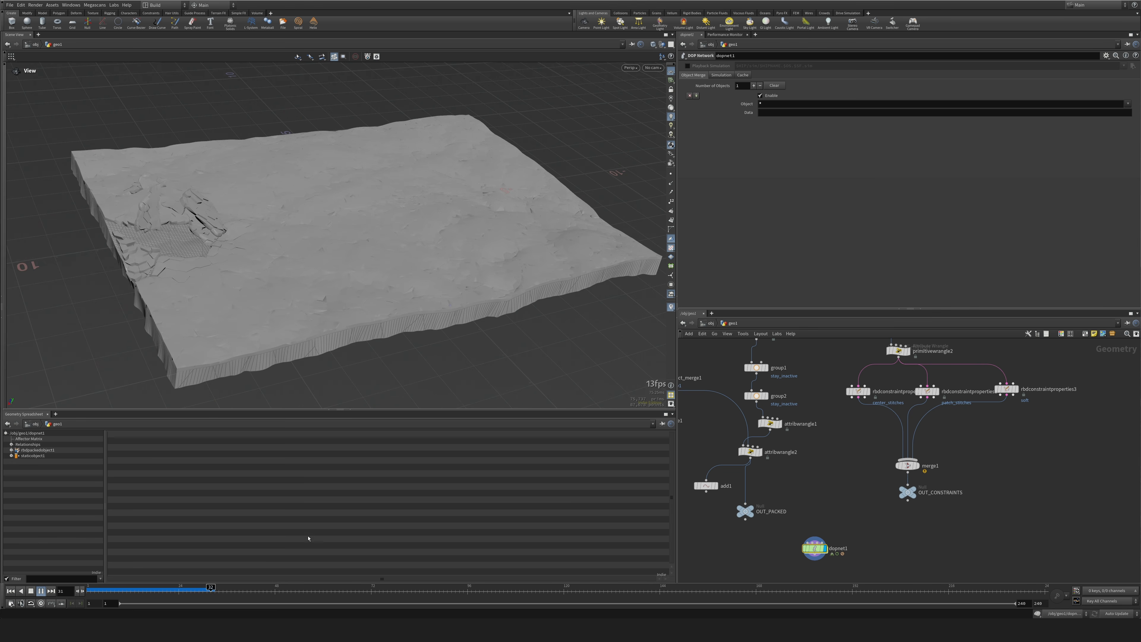
{"action": "left_click_drag", "start_coordinate": [229, 591], "coordinate": [88, 590]}
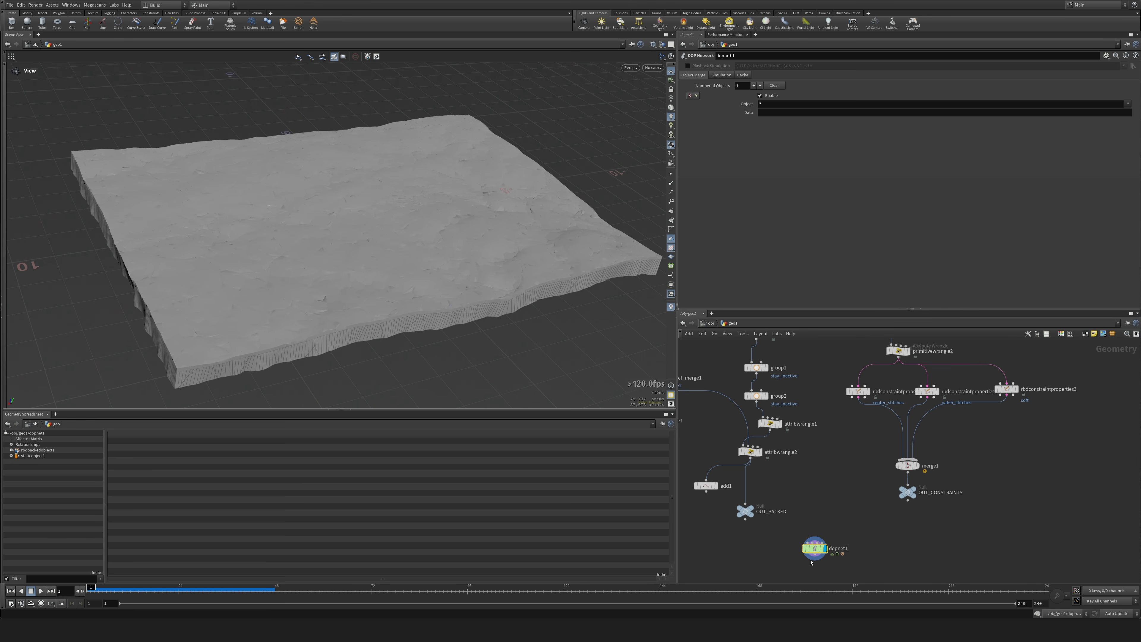
{"action": "double_click", "coordinate": [814, 549]}
{"action": "left_click", "coordinate": [41, 591]}
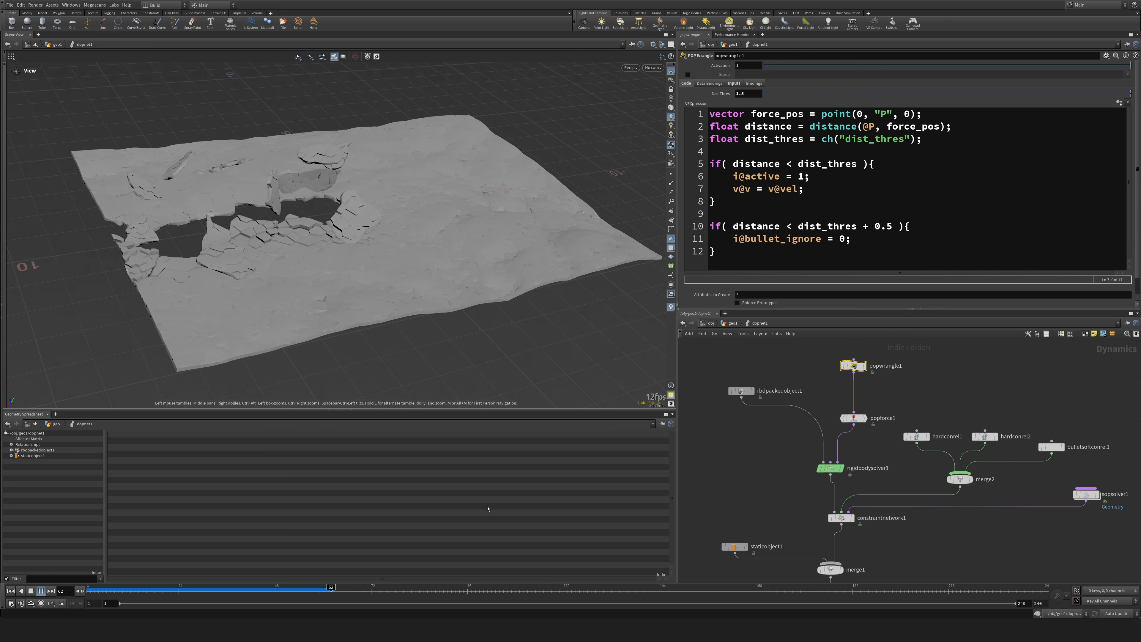
{"action": "left_click_drag", "start_coordinate": [203, 591], "coordinate": [89, 591]}
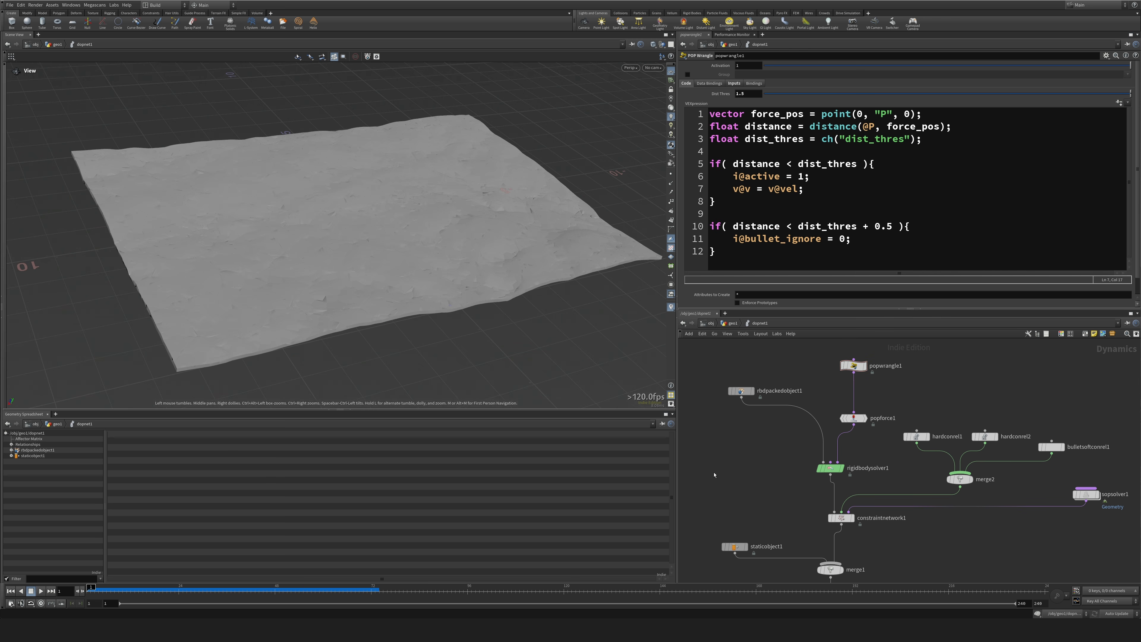
Bypass convexdecomposition1 in geo1 and replay the simulation inside dopnet1 for comparison.
{"action": "key", "text": "u"}
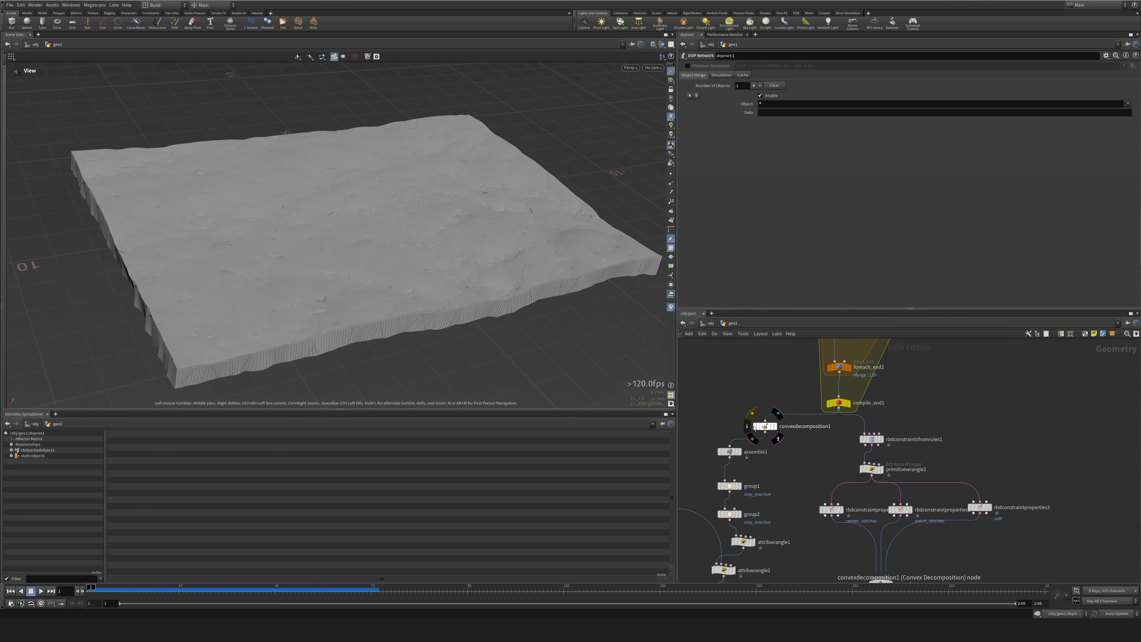
{"action": "middle_click_drag", "start_coordinate": [786, 484], "coordinate": [783, 350]}
{"action": "double_click", "coordinate": [785, 533]}
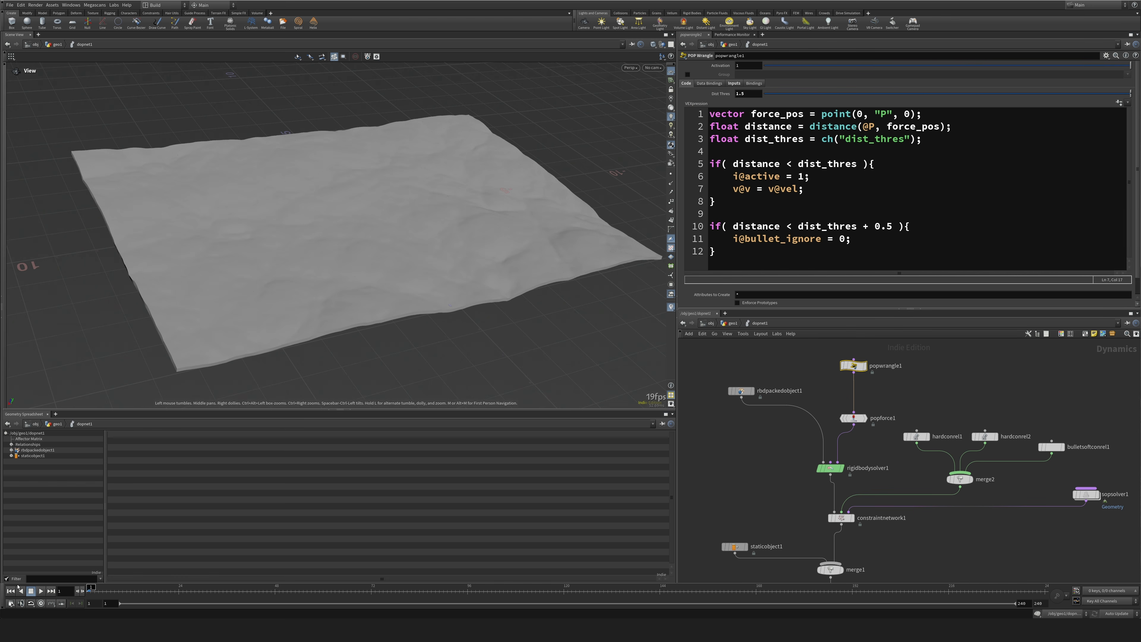
{"action": "left_click", "coordinate": [40, 591]}
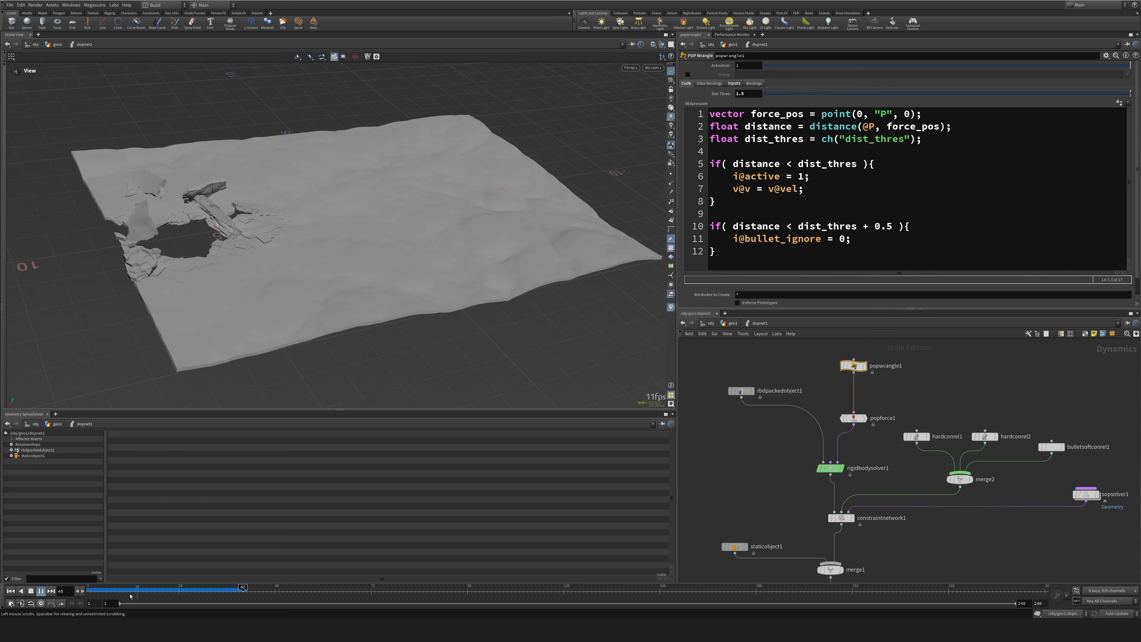
{"action": "left_click", "coordinate": [10, 591]}
Re-enable the bypassed convexdecomposition1 node in geo1 and display it.
{"action": "key", "text": "u"}
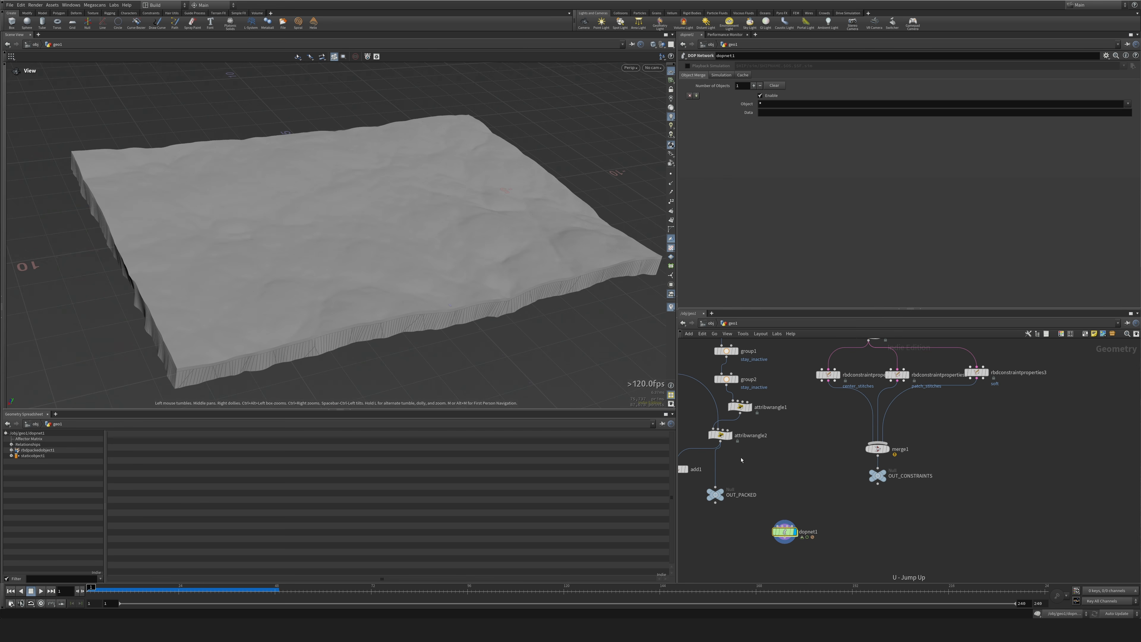
{"action": "middle_click_drag", "start_coordinate": [742, 460], "coordinate": [753, 577]}
{"action": "scroll", "coordinate": [753, 577], "scroll_direction": "down", "scroll_amount": 2}
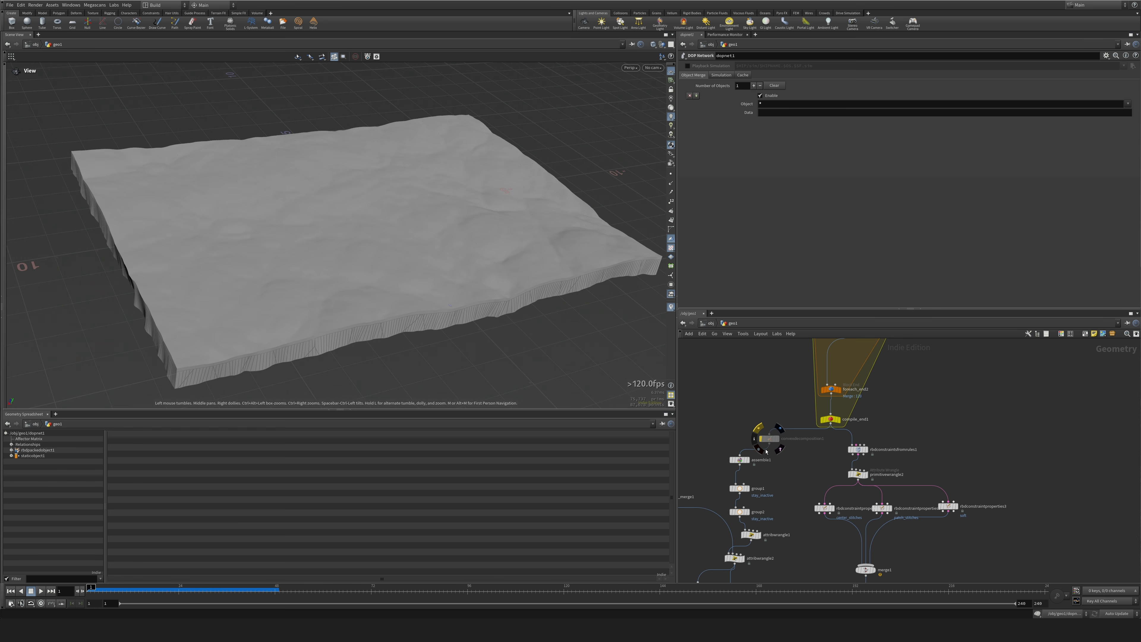
{"action": "left_click", "coordinate": [759, 427]}
Insert a PolyReduce node between convexdecomposition1 and assemble1 with Percent To Keep set to 50.
{"action": "scroll", "coordinate": [767, 449], "scroll_direction": "up", "scroll_amount": 3}
{"action": "key", "text": "Tab"}
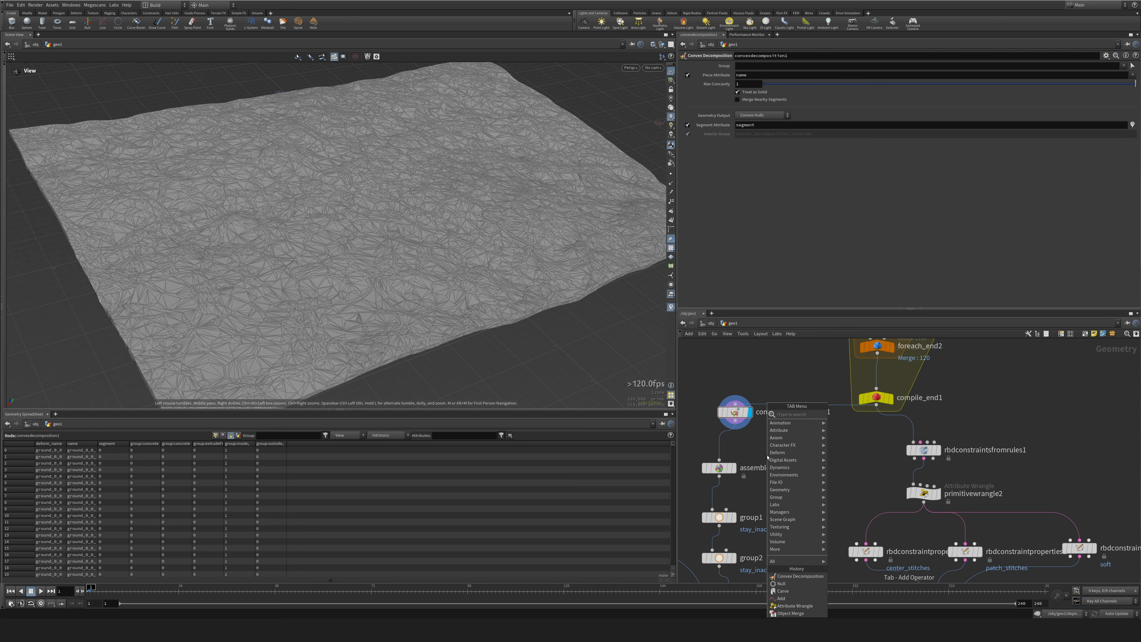
{"action": "type", "text": "pol"}
{"action": "type", "text": "yre"}
{"action": "key", "text": "Return"}
{"action": "left_click", "coordinate": [723, 443]}
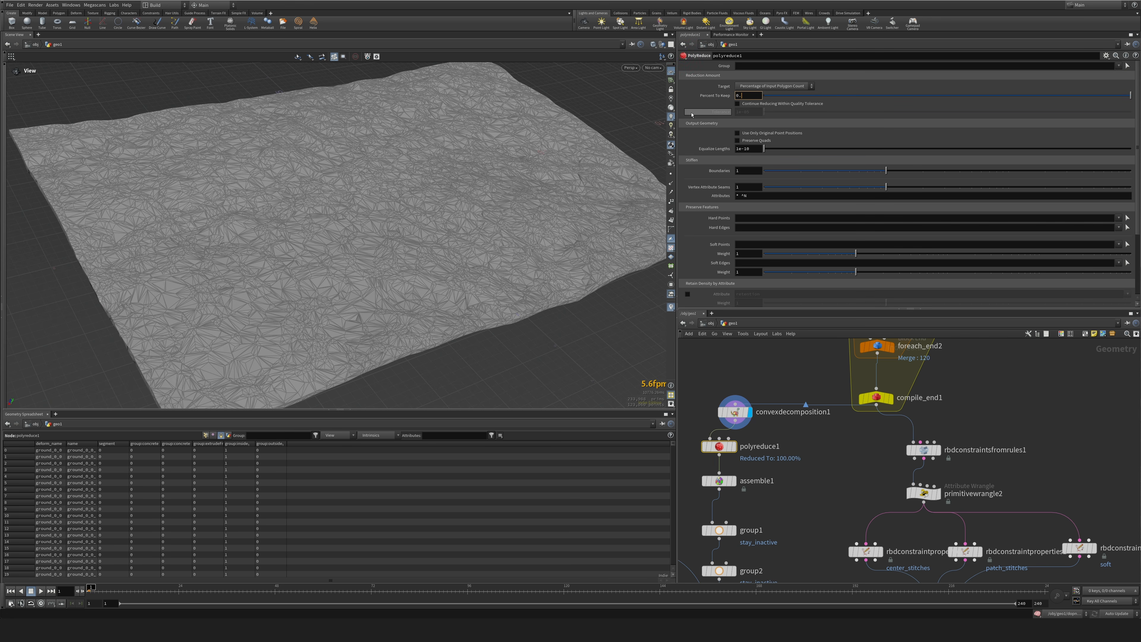
{"action": "type", "text": "50"}
{"action": "key", "text": "Return"}
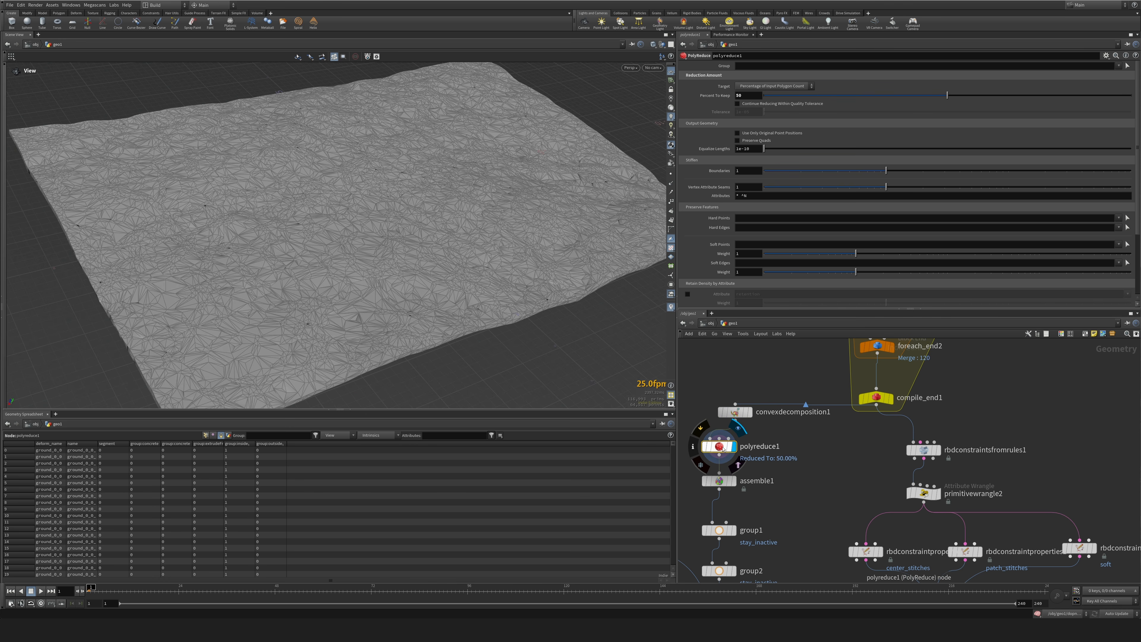
Set the Percent To Keep of polyreduce1 to 30.
{"action": "left_click", "coordinate": [734, 447]}
{"action": "left_click_drag", "start_coordinate": [747, 96], "coordinate": [702, 104]}
{"action": "type", "text": "30"}
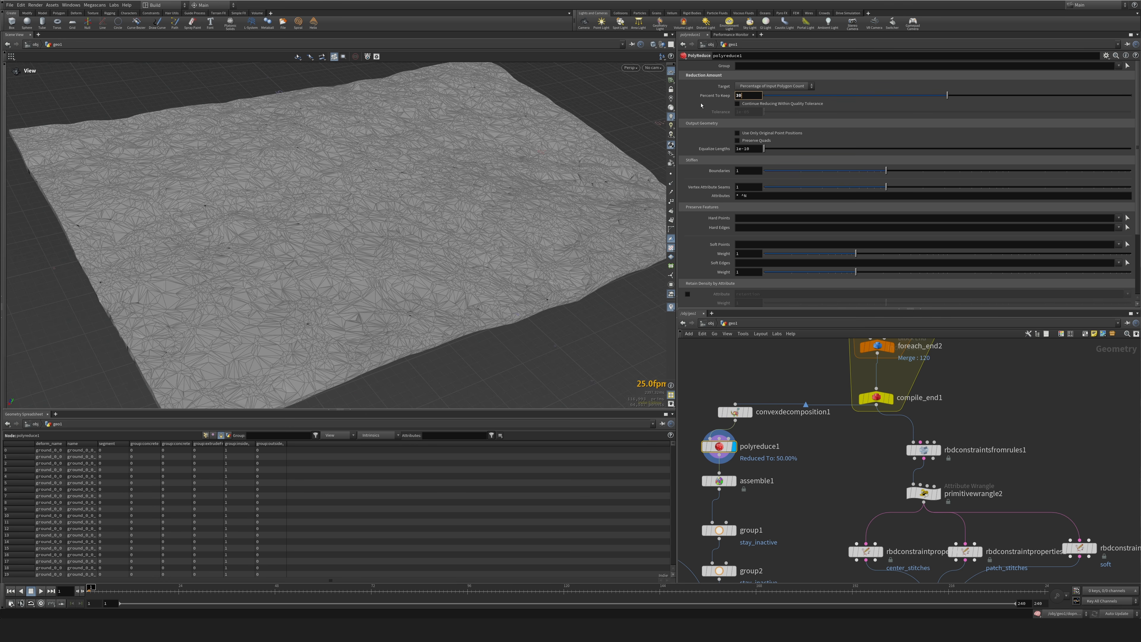
{"action": "key", "text": "Return"}
Display dopnet1 and play the simulation to examine the reduced pieces, returning to the first frame.
{"action": "middle_click_drag", "start_coordinate": [808, 501], "coordinate": [807, 261]}
{"action": "left_click", "coordinate": [817, 539]}
{"action": "left_click", "coordinate": [796, 544]}
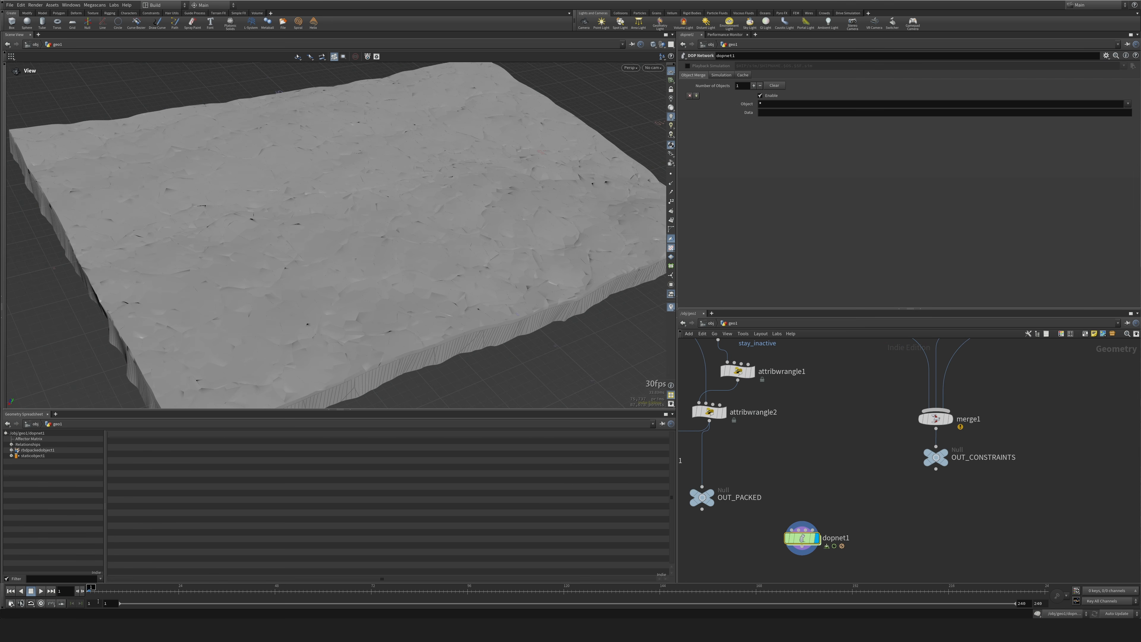
{"action": "left_click", "coordinate": [40, 591]}
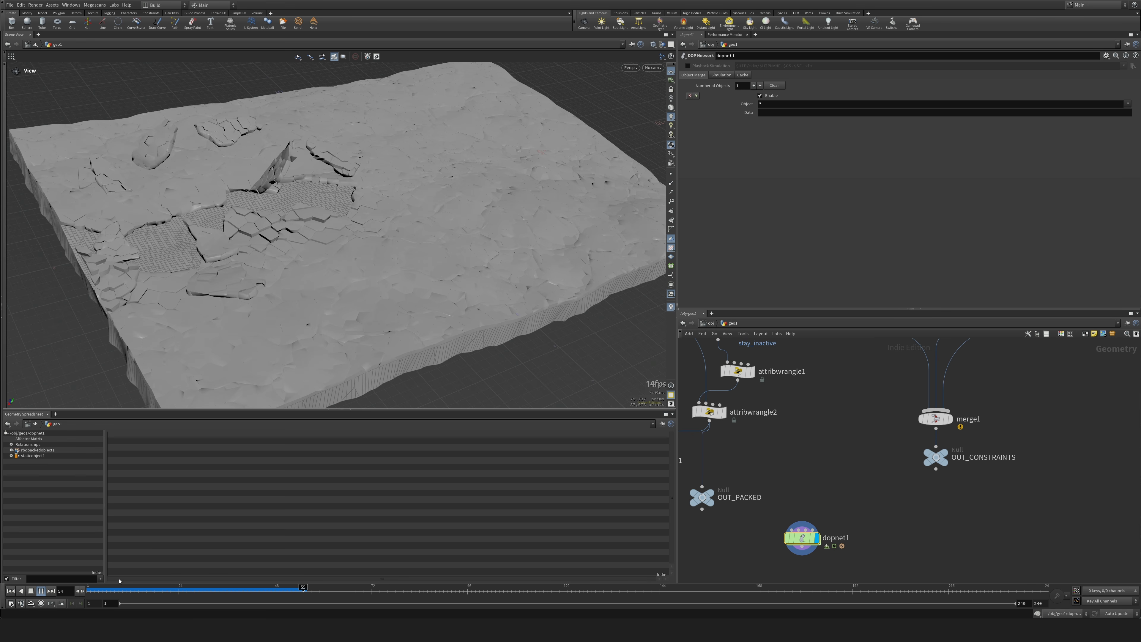
{"action": "left_click", "coordinate": [11, 591]}
Set the Percent To Keep of polyreduce1 to 50.
{"action": "middle_click_drag", "start_coordinate": [790, 413], "coordinate": [822, 570]}
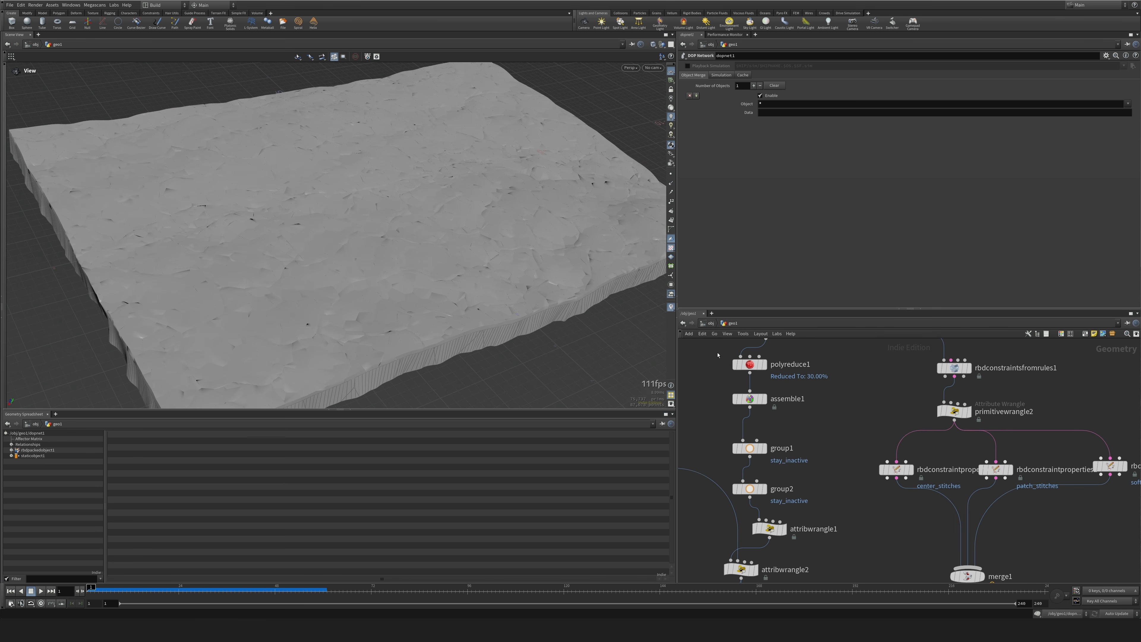
{"action": "left_click", "coordinate": [747, 365]}
{"action": "left_click", "coordinate": [750, 96]}
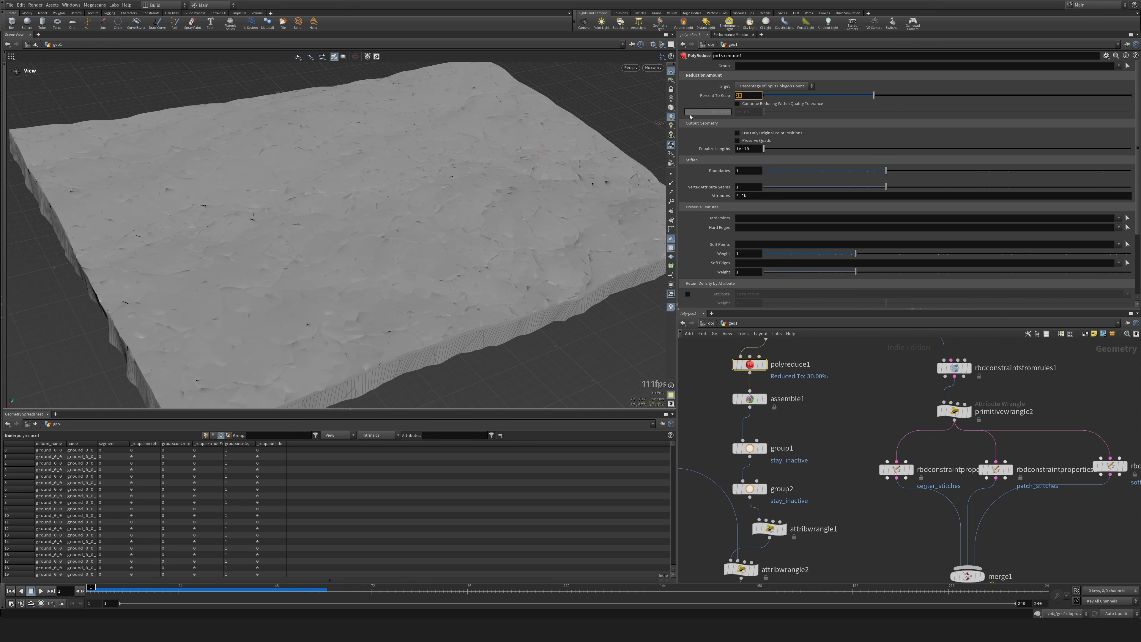
{"action": "type", "text": "45"}
{"action": "key", "text": "Return"}
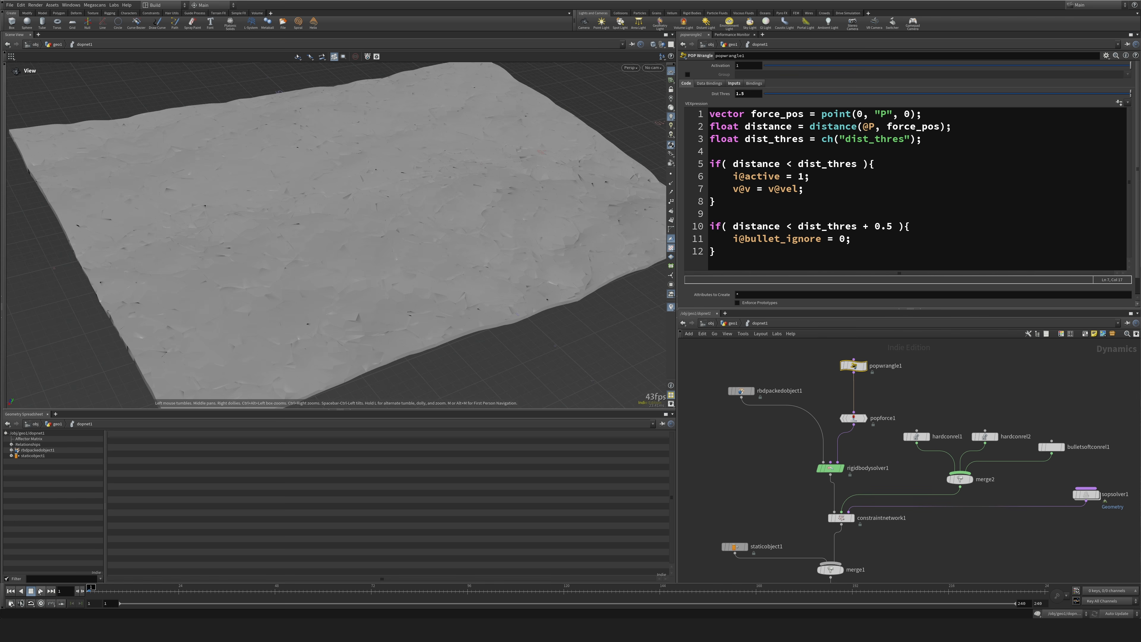
Play the simulation inside dopnet1 and replay it from a wider view to examine how the terrain breaks.
{"action": "left_click", "coordinate": [41, 591]}
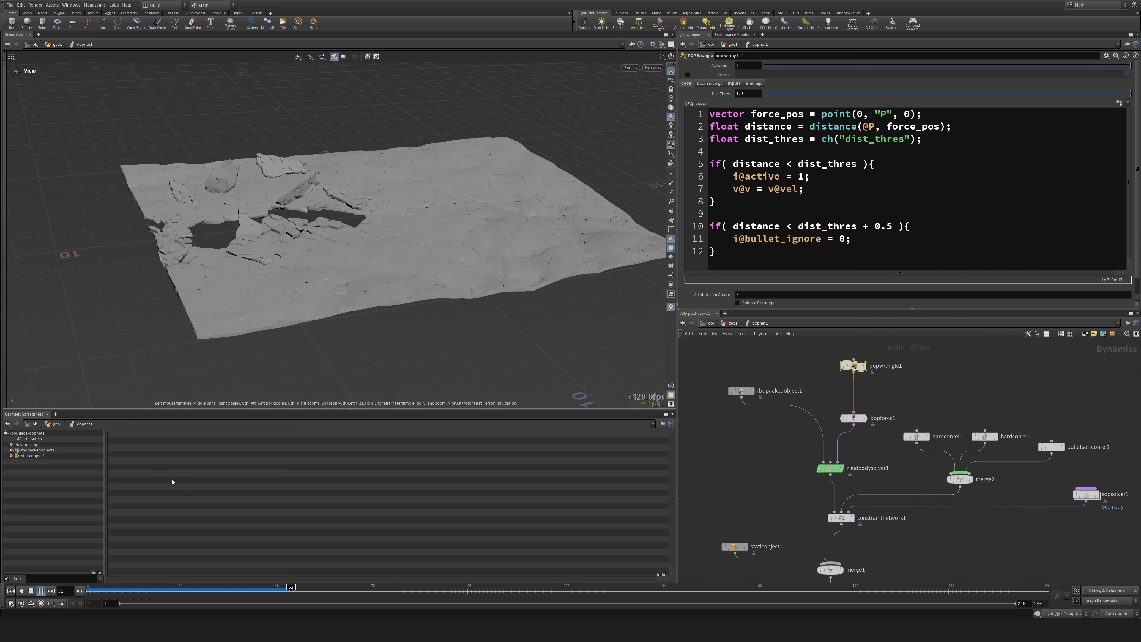
{"action": "left_click_drag", "start_coordinate": [100, 593], "coordinate": [88, 593]}
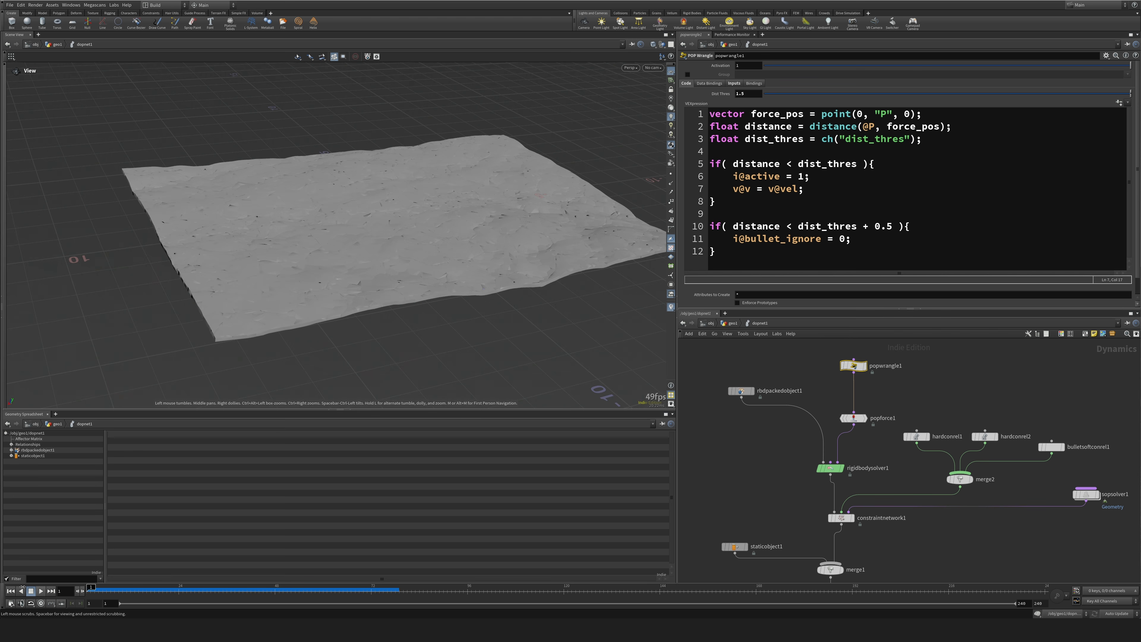
{"action": "scroll", "coordinate": [288, 360], "scroll_direction": "down", "scroll_amount": 2}
{"action": "left_click", "coordinate": [39, 591]}
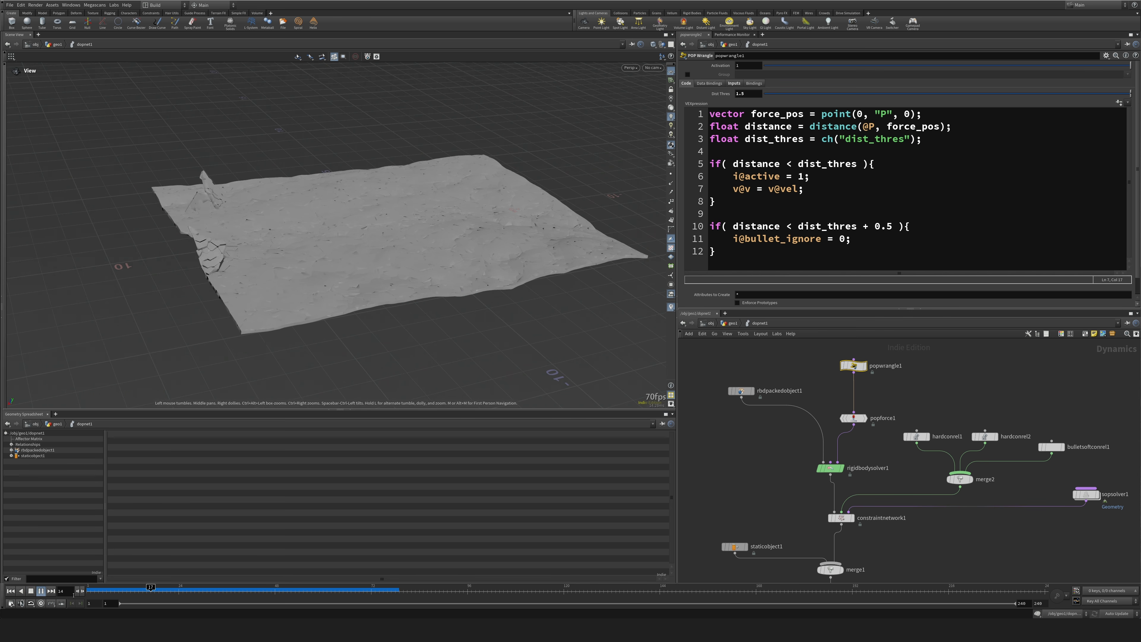
{"action": "left_click", "coordinate": [90, 592]}
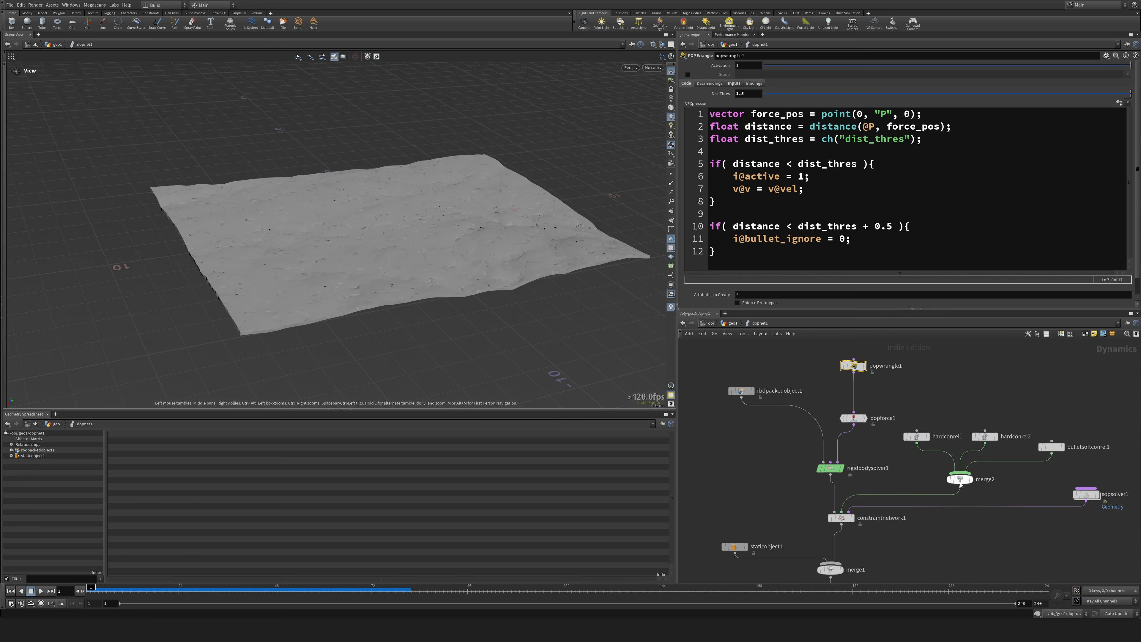
Set Center to 0.05 and Patch to 0.1 in primitivewrangle1 inside sopsolver1, and replay the simulation in dopnet1.
{"action": "double_click", "coordinate": [1087, 494]}
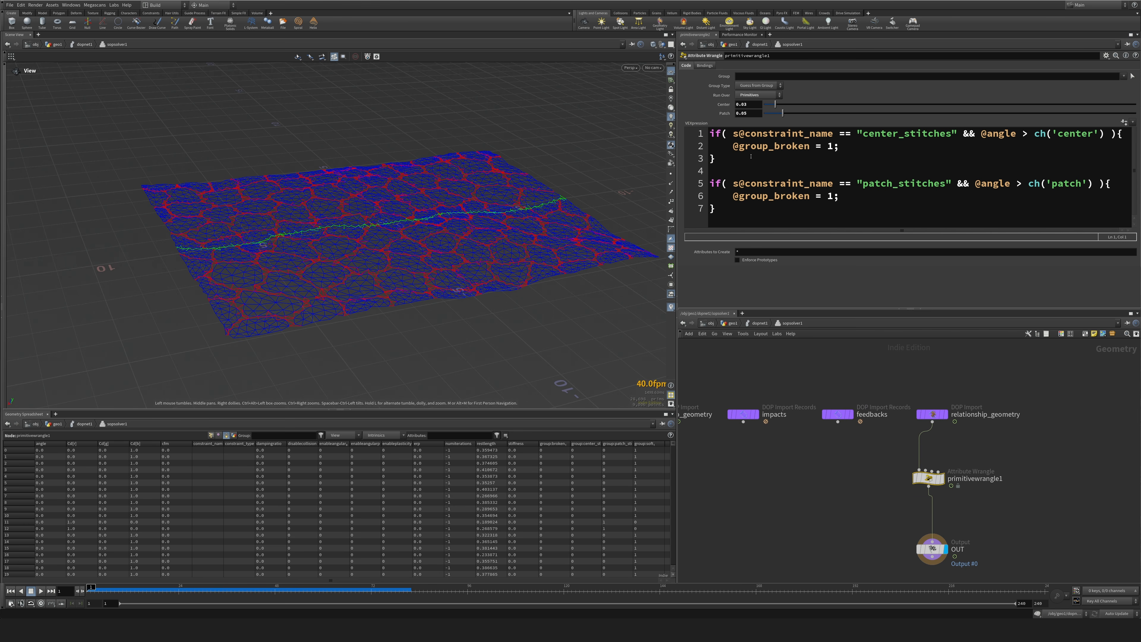
{"action": "type", "text": "5"}
{"action": "left_click", "coordinate": [746, 113]}
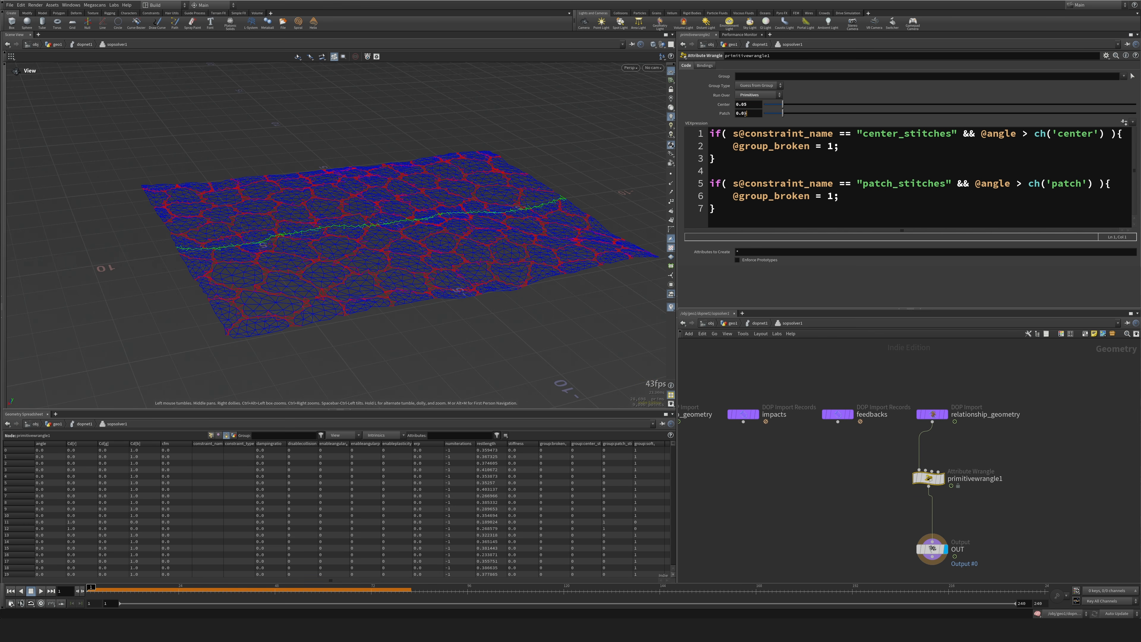
{"action": "key", "text": "u"}
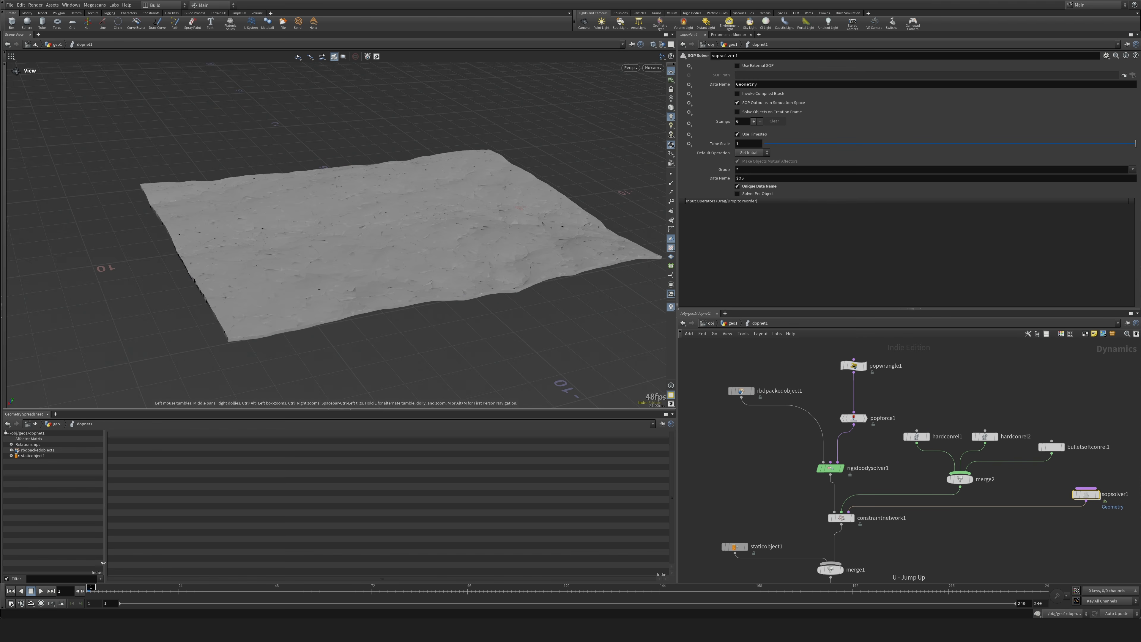
{"action": "left_click", "coordinate": [39, 592]}
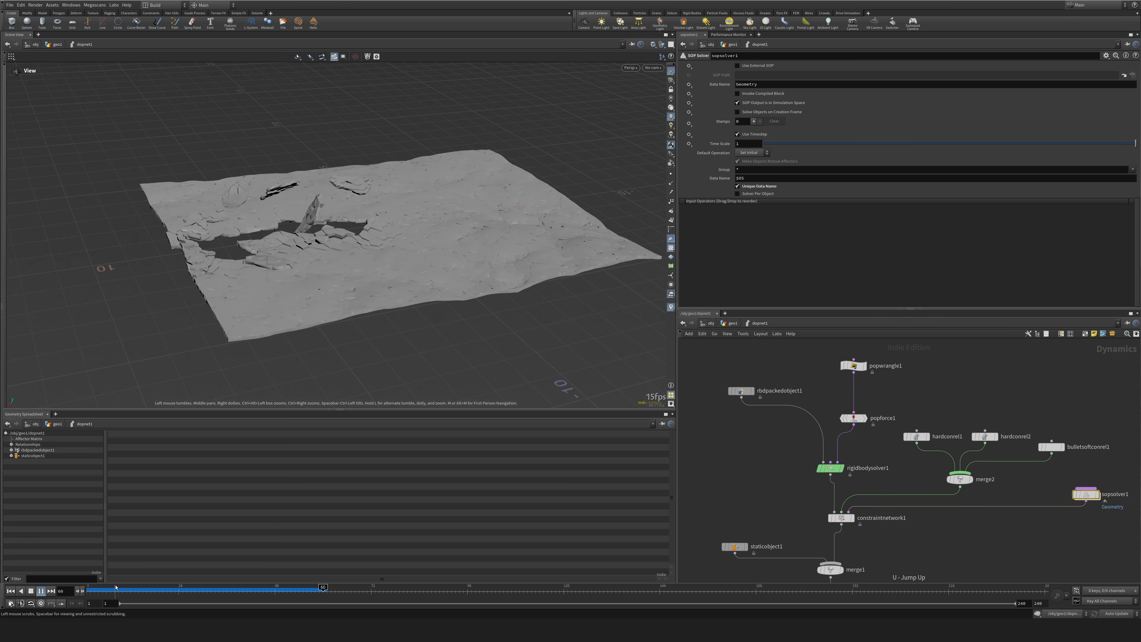
{"action": "key", "text": "ctrl+Up"}
Adjust the Patch angle threshold of primitivewrangle1 inside sopsolver1 again and return to geo1.
{"action": "double_click", "coordinate": [1087, 494]}
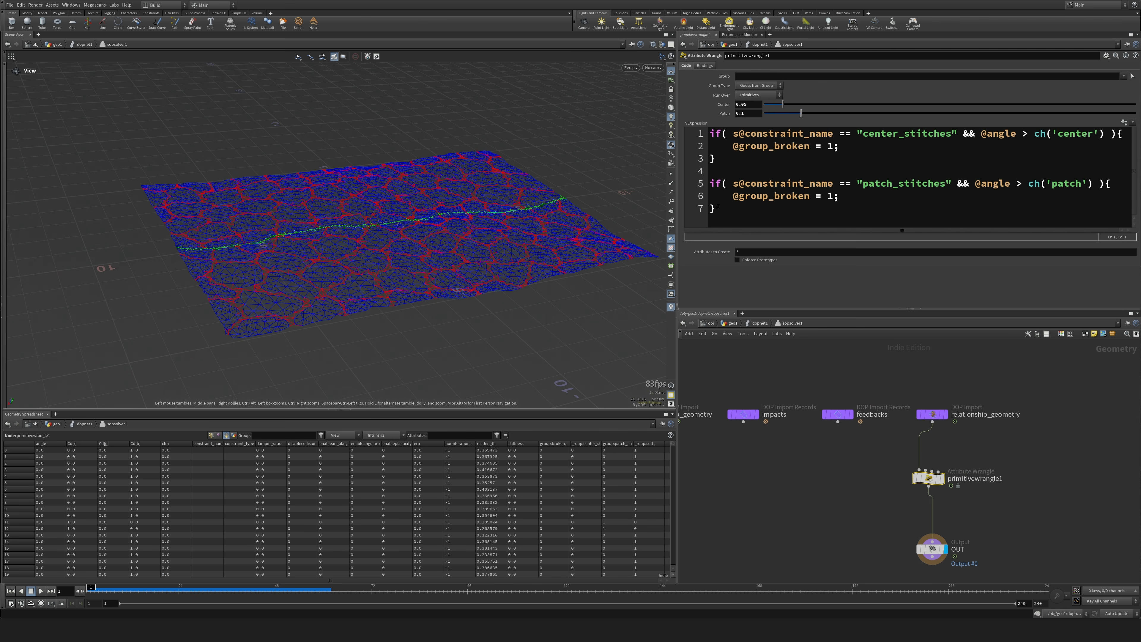
{"action": "left_click", "coordinate": [808, 502]}
{"action": "left_click_drag", "start_coordinate": [745, 115], "coordinate": [741, 116]}
{"action": "key", "text": "Return"}
{"action": "key", "text": "u"}
{"action": "key", "text": "u"}
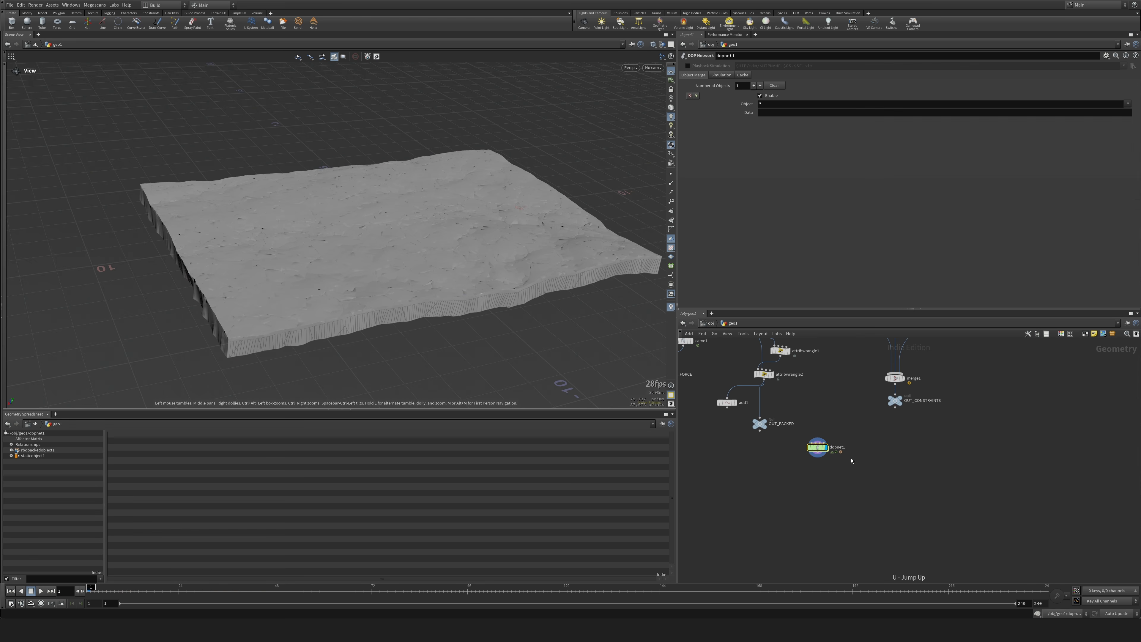
Set Degrees of Freedom to Position Only on the soft rbdconstraintproperties3 node.
{"action": "left_click", "coordinate": [918, 476]}
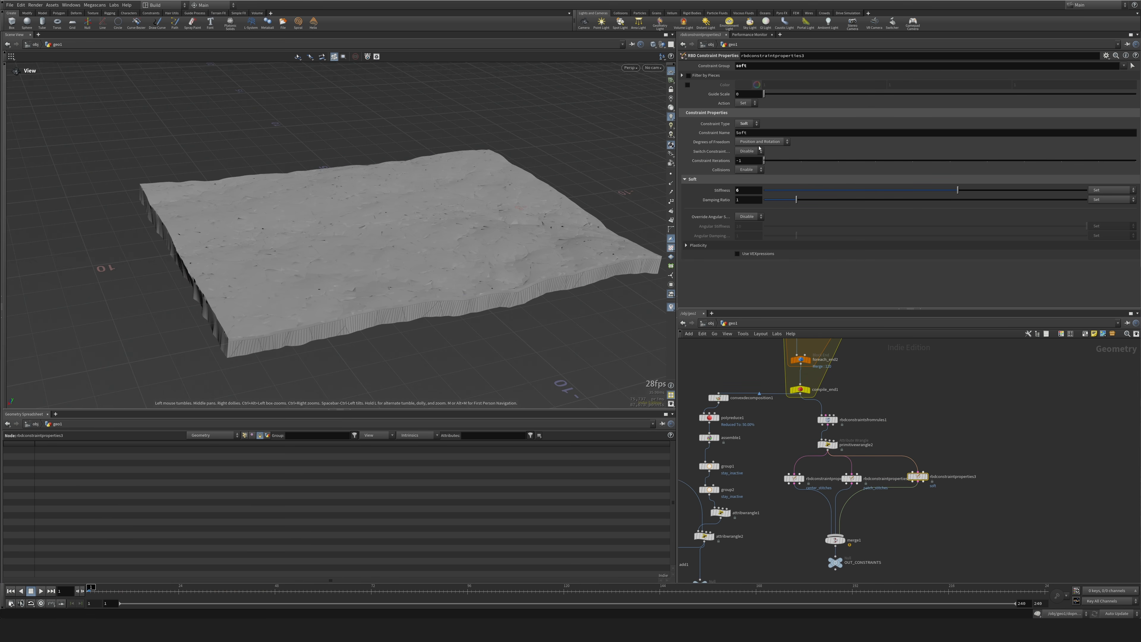
{"action": "left_click", "coordinate": [761, 143]}
{"action": "left_click", "coordinate": [754, 157]}
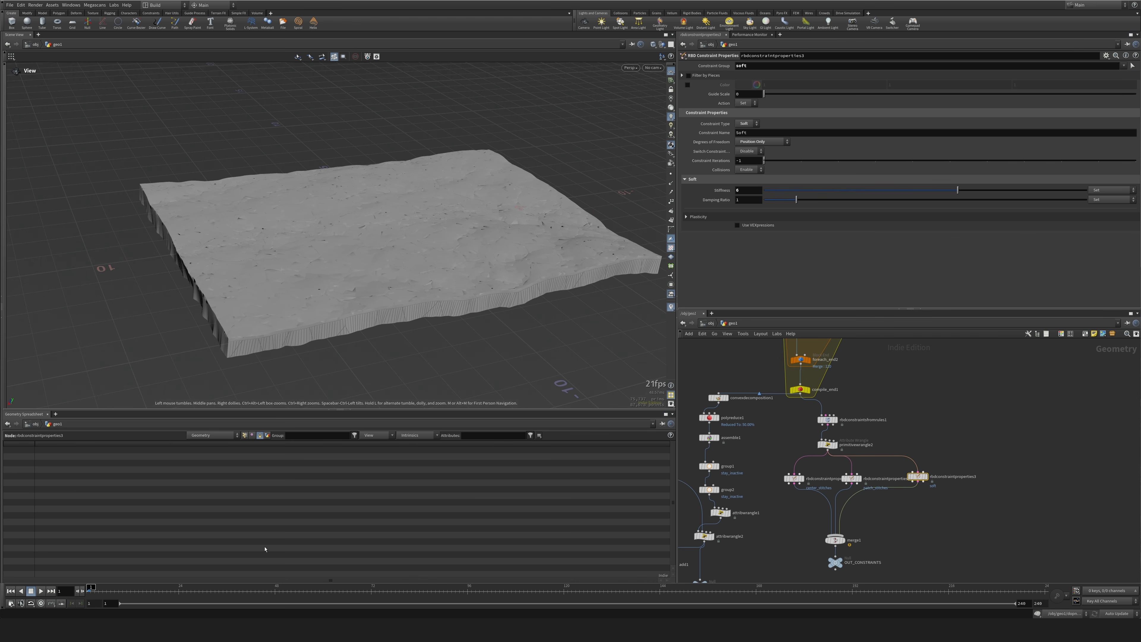
Play the simulation in geo1 to examine the position-only soft constraints, and rewind to the first frame.
{"action": "left_click", "coordinate": [41, 591]}
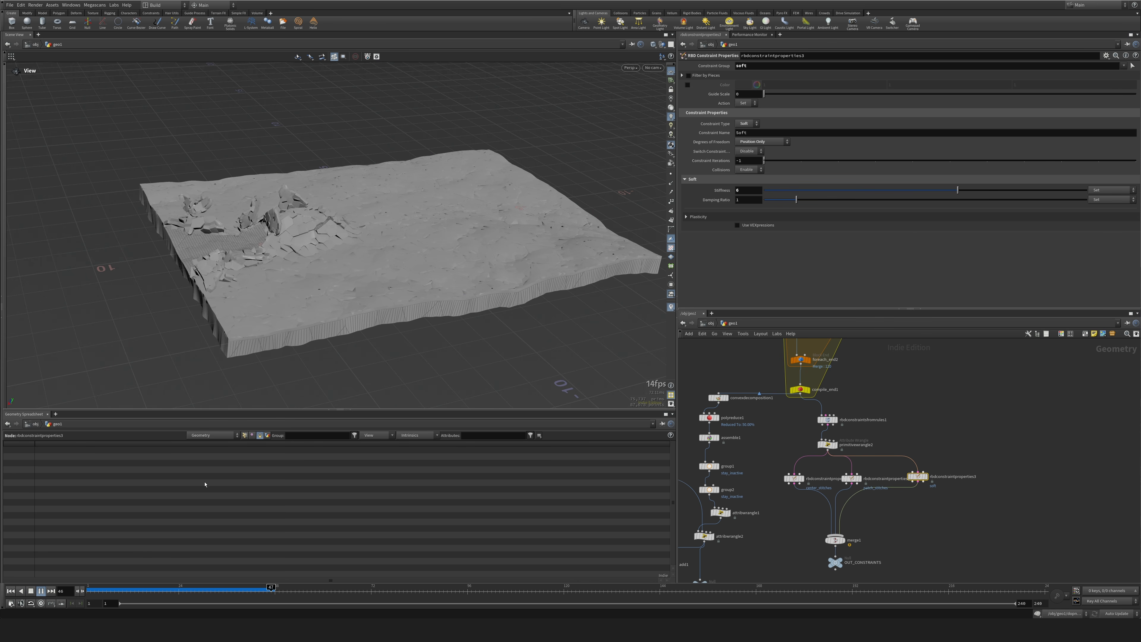
{"action": "left_click_drag", "start_coordinate": [301, 308], "coordinate": [310, 324]}
{"action": "left_click_drag", "start_coordinate": [240, 440], "coordinate": [108, 554]}
{"action": "left_click", "coordinate": [10, 591]}
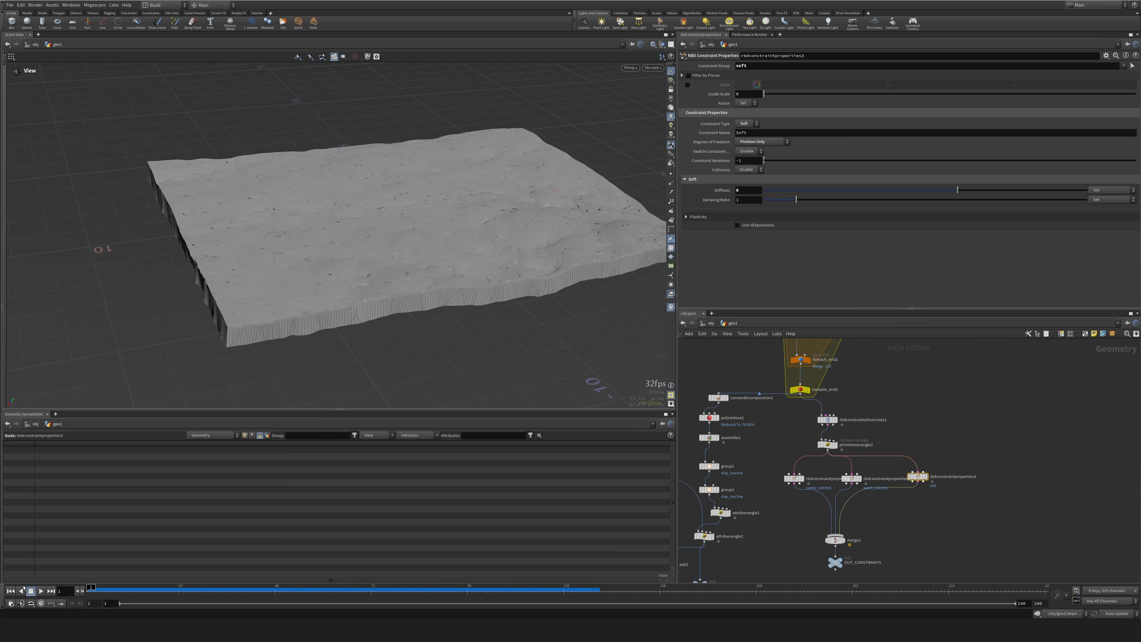
Declare the attribute i@start_time; below the dist_thres line in the popwrangle1 code inside dopnet1.
{"action": "middle_click_drag", "start_coordinate": [743, 545], "coordinate": [825, 305]}
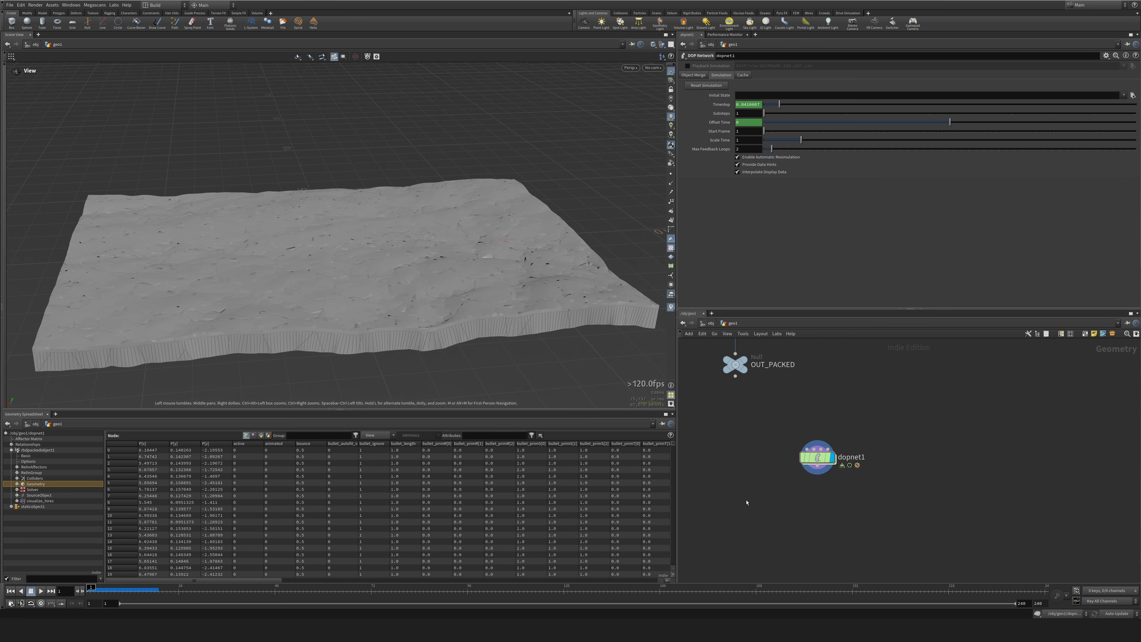
{"action": "double_click", "coordinate": [816, 463]}
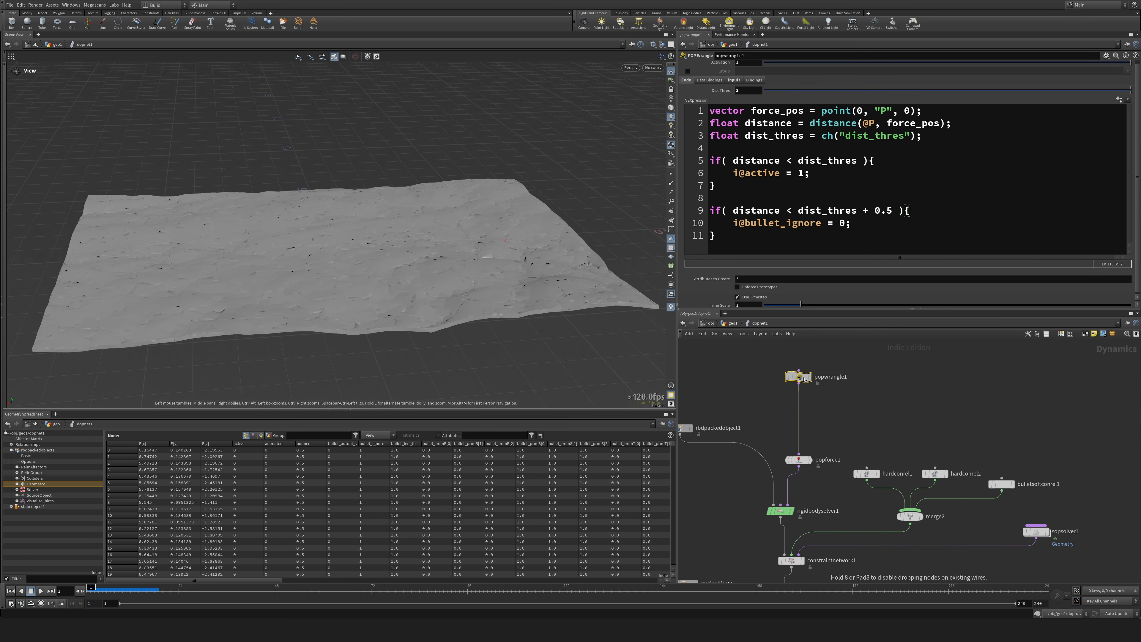
{"action": "left_click_drag", "start_coordinate": [805, 379], "coordinate": [804, 379]}
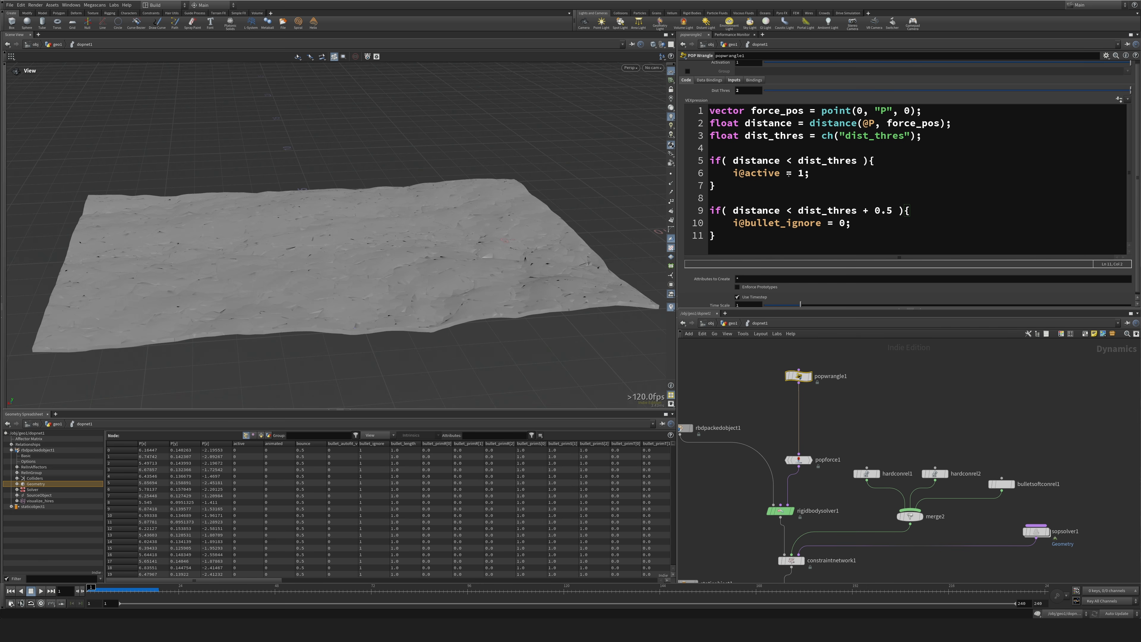
{"action": "left_click", "coordinate": [952, 136]}
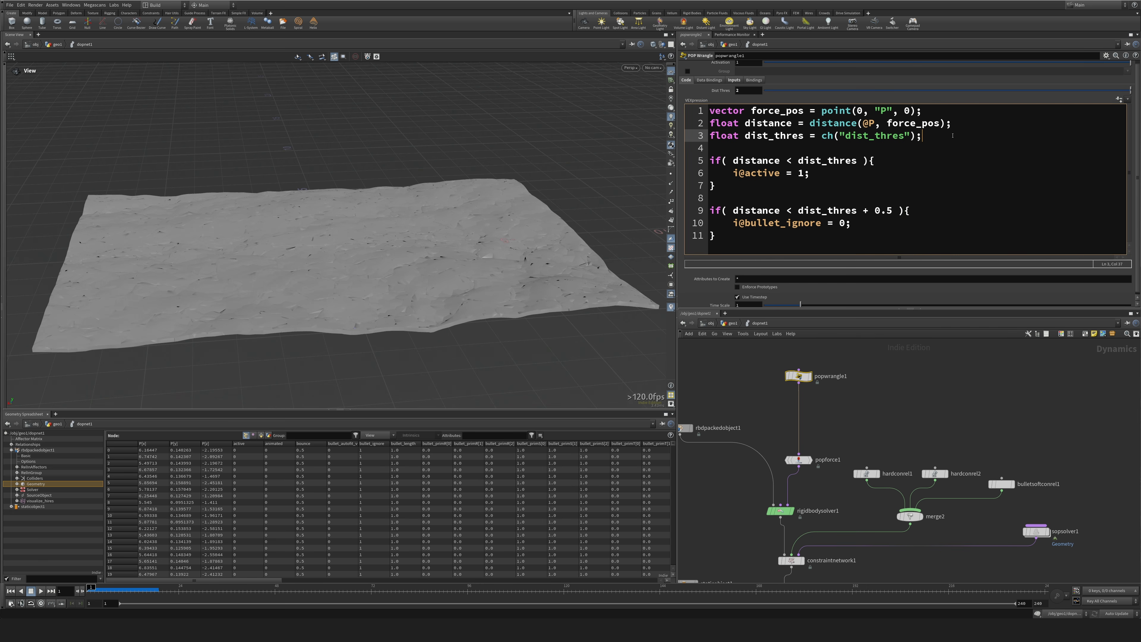
{"action": "key", "text": "Return"}
{"action": "type", "text": "i@st"}
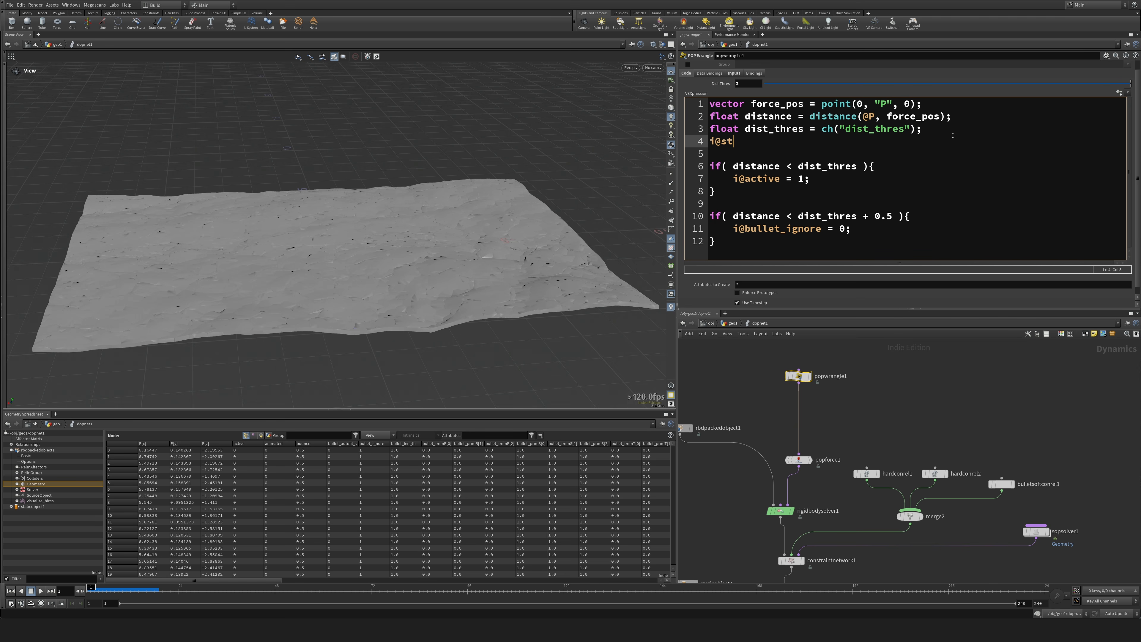
{"action": "type", "text": "art_time;"}
Add a new if statement testing i@active at the end of the popwrangle1 code.
{"action": "left_click", "coordinate": [731, 241]}
{"action": "key", "text": "Return"}
{"action": "key", "text": "Return"}
{"action": "type", "text": "if()"}
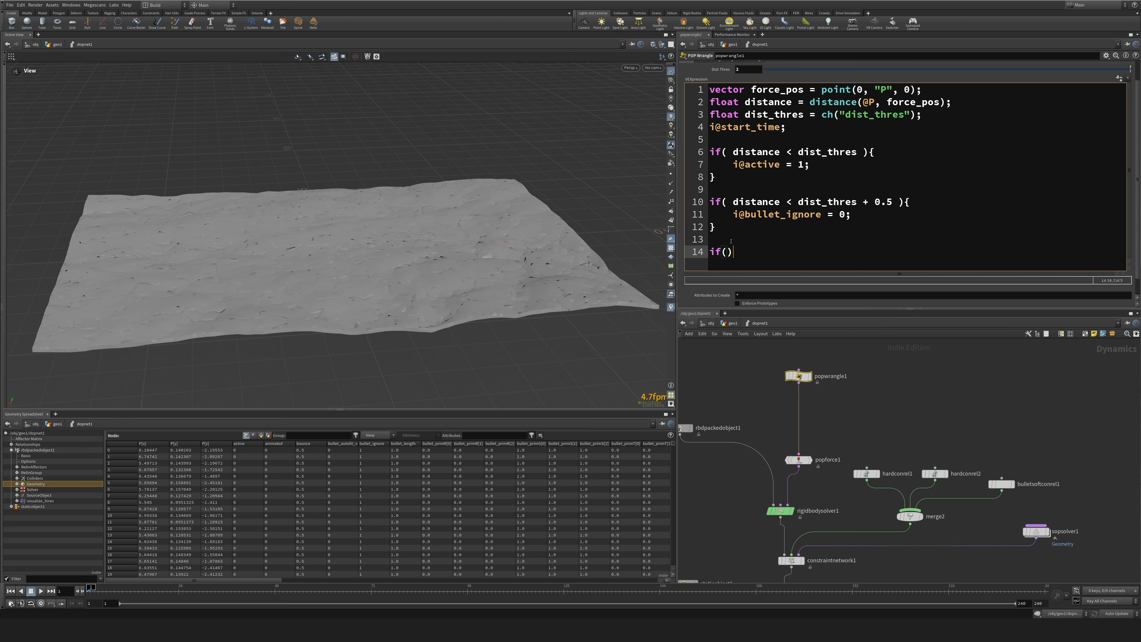
{"action": "key", "text": "Left"}
{"action": "double_click", "coordinate": [756, 165]}
{"action": "key", "text": "ctrl+c"}
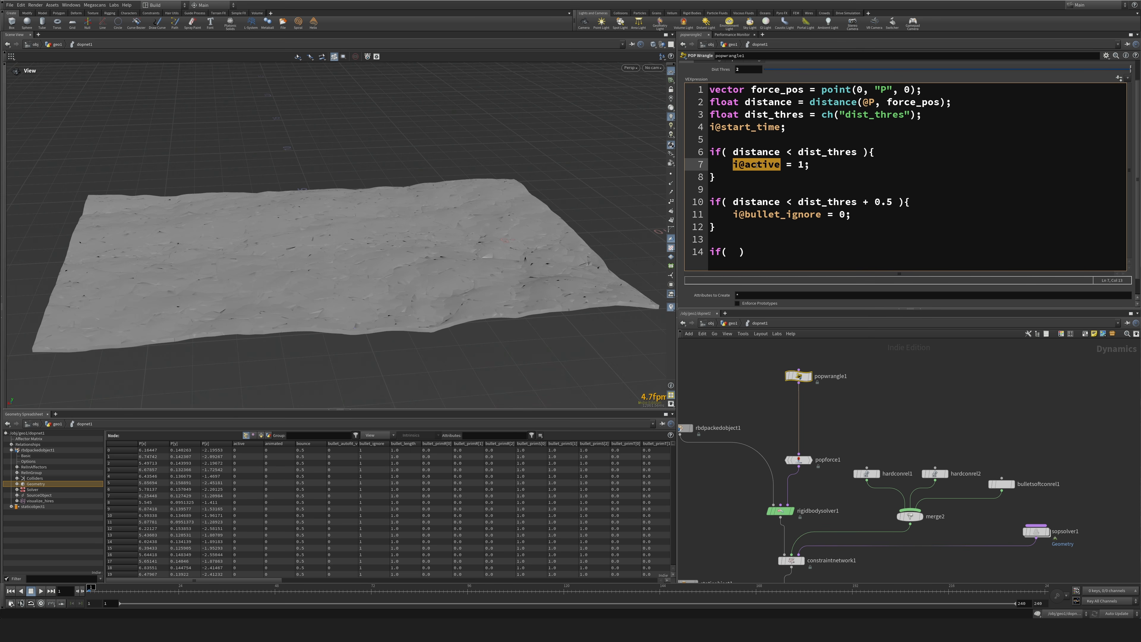
{"action": "left_click", "coordinate": [730, 251]}
{"action": "key", "text": "ctrl+v"}
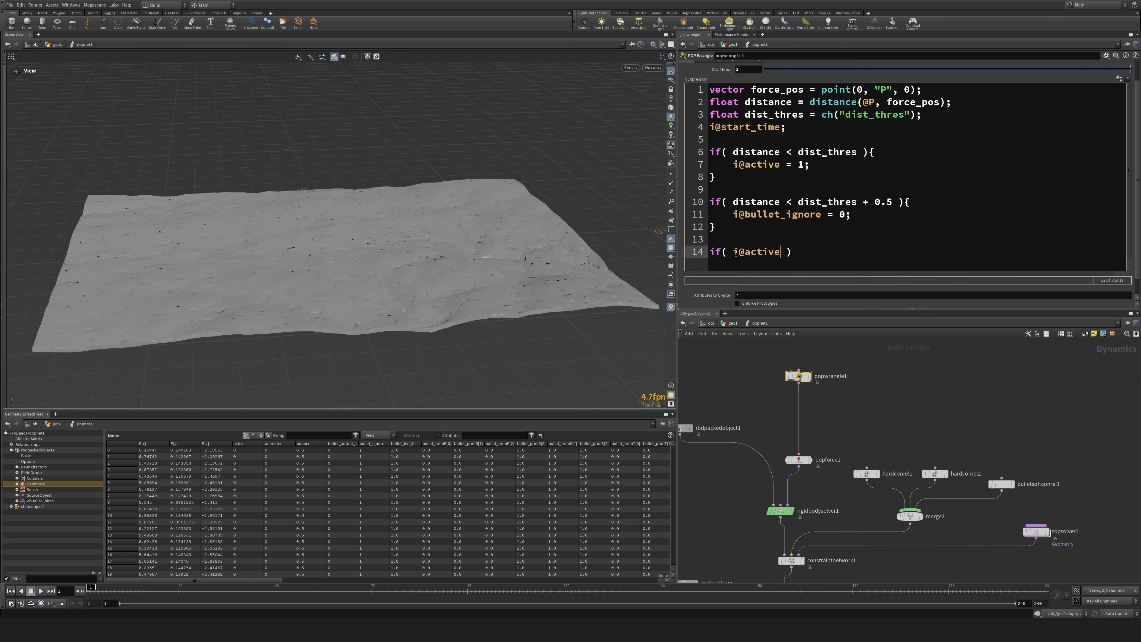
Extend the new if condition with && distance < (dist_thres - 1).
{"action": "type", "text": "&& distance >"}
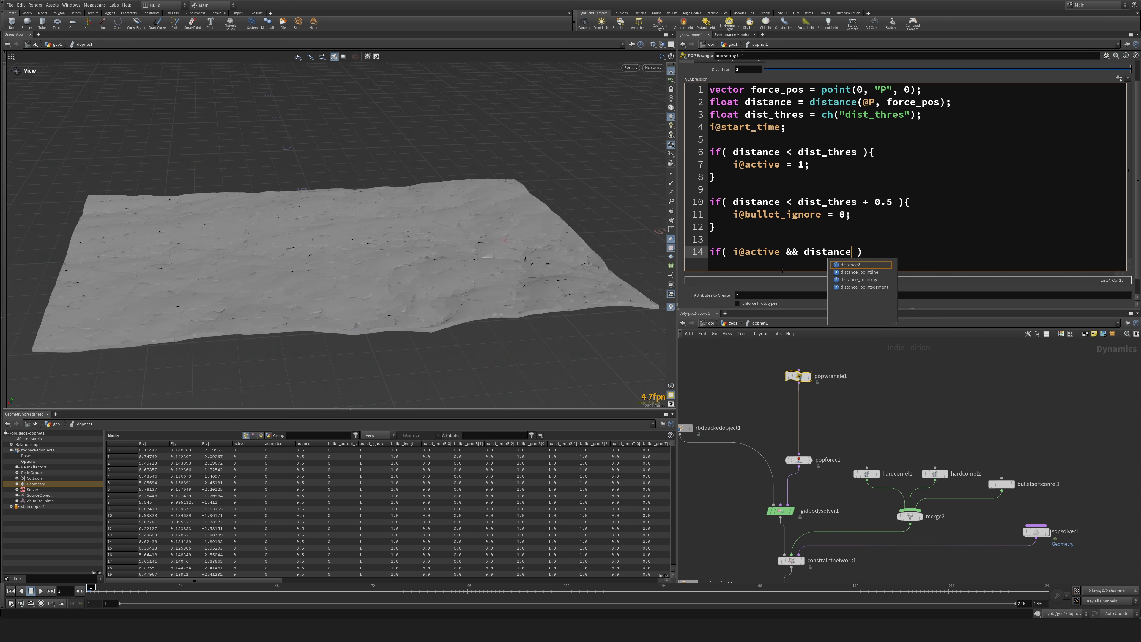
{"action": "key", "text": "BackSpace"}
{"action": "type", "text": "<"}
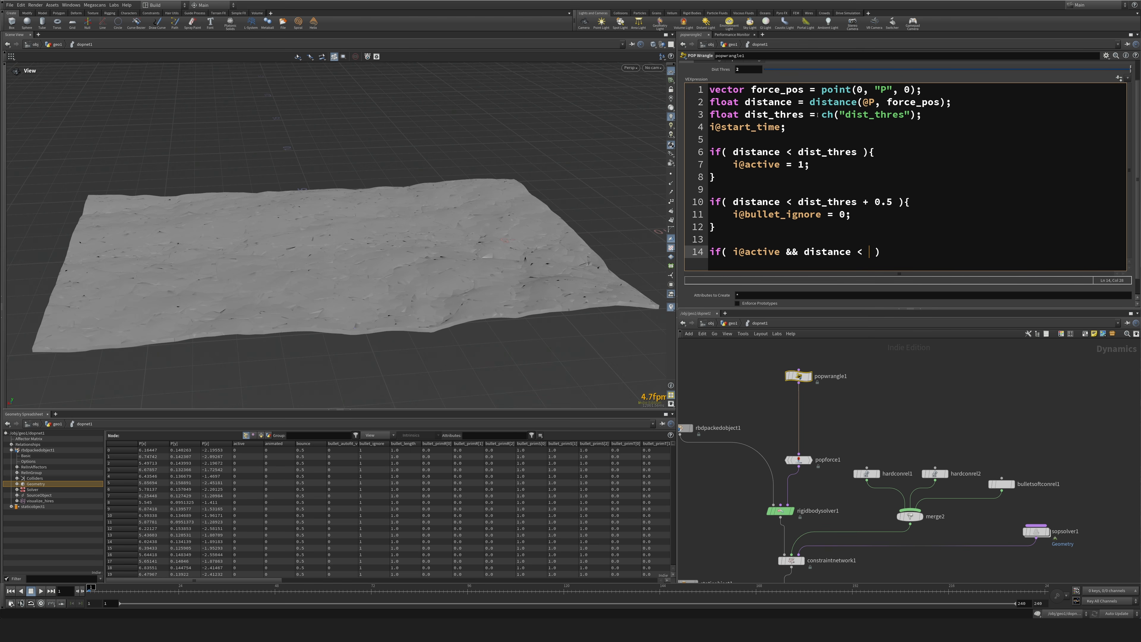
{"action": "double_click", "coordinate": [783, 115]}
{"action": "key", "text": "ctrl+c"}
{"action": "left_click", "coordinate": [871, 251]}
{"action": "key", "text": "ctrl+v"}
{"action": "type", "text": "-"}
{"action": "type", "text": "("}
{"action": "type", "text": " 1)"}
{"action": "type", "text": " && "}
{"action": "type", "text": "i@star"}
{"action": "type", "text": "t_fra"}
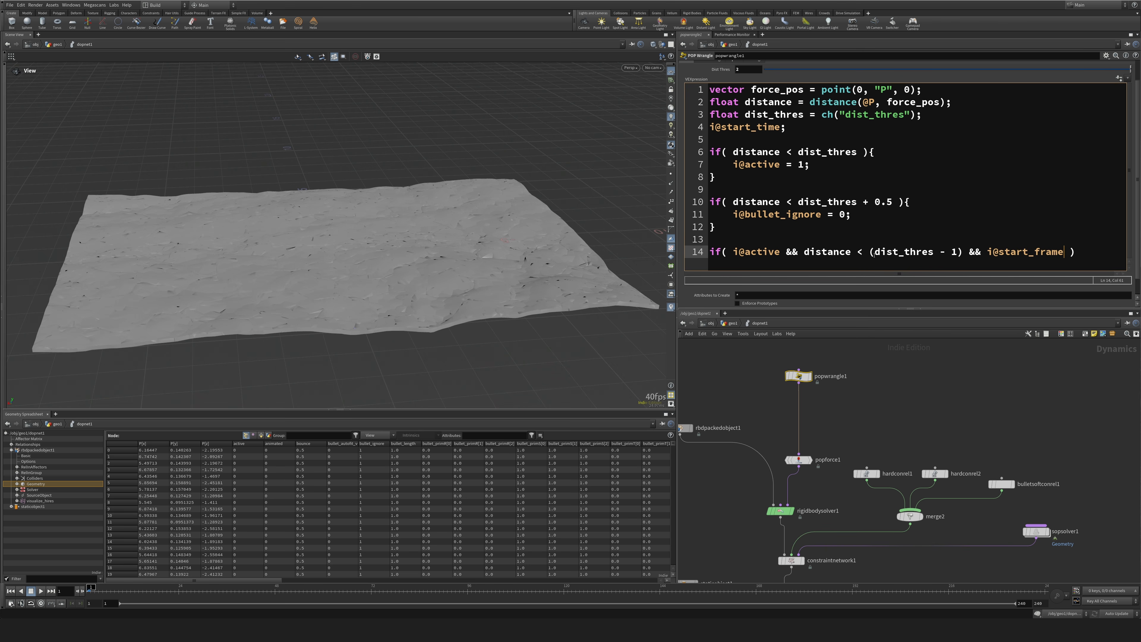
Complete the if condition with && !i@start_time and add an empty body in braces.
{"action": "key", "text": "BackSpace"}
{"action": "key", "text": "BackSpace"}
{"action": "key", "text": "BackSpace"}
{"action": "type", "text": "time"}
{"action": "type", "text": "!"}
{"action": "double_click", "coordinate": [1036, 252]}
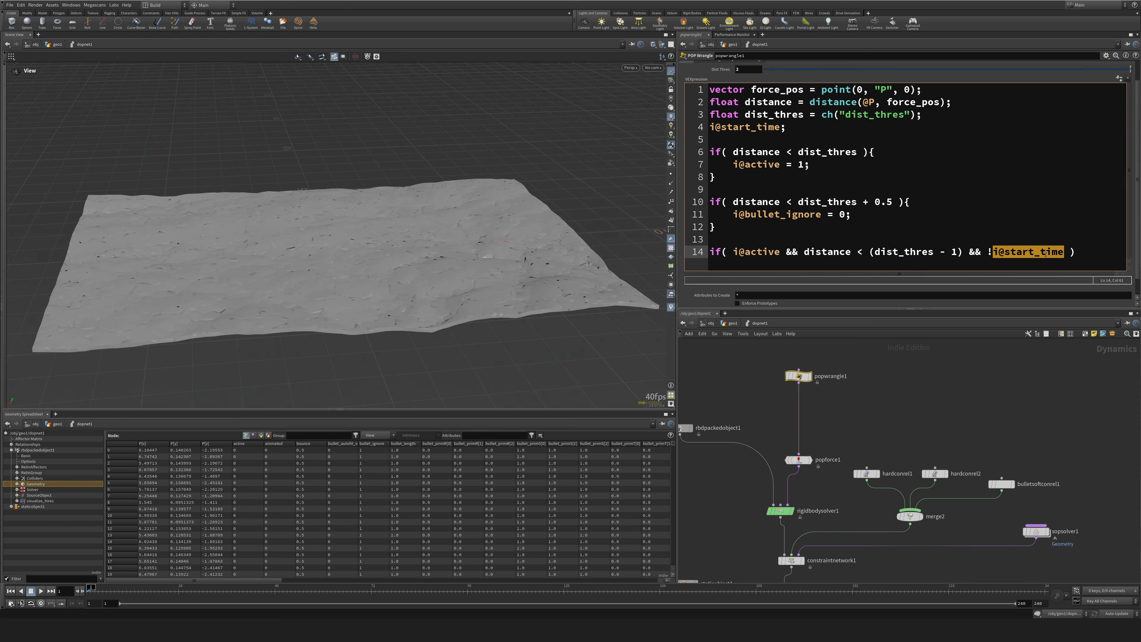
{"action": "left_click", "coordinate": [1103, 251]}
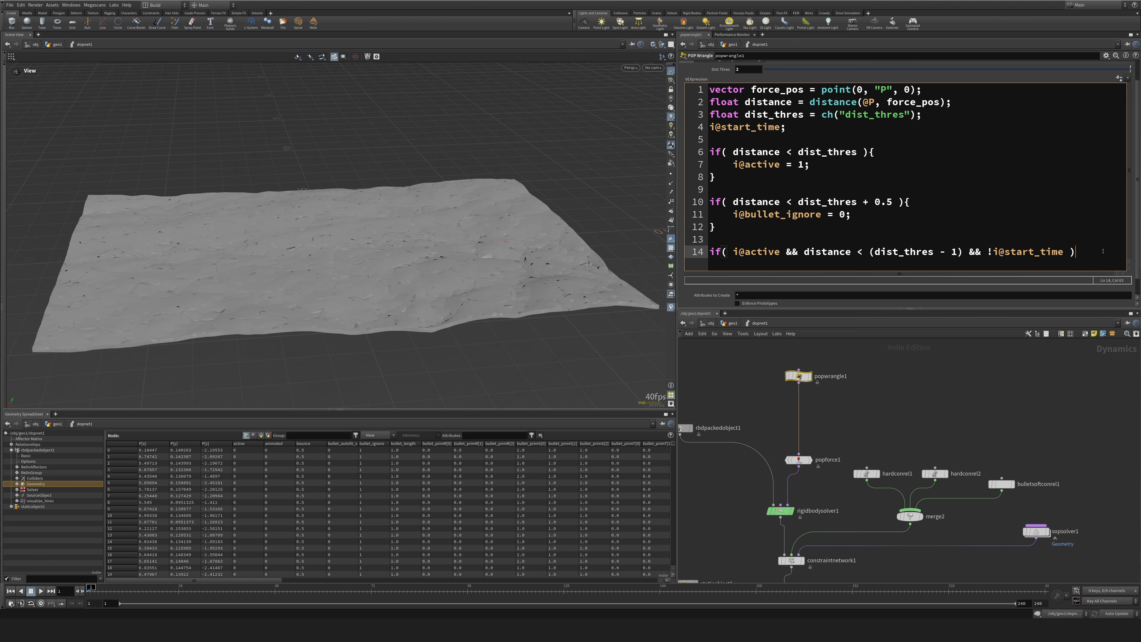
{"action": "key", "text": "Return"}
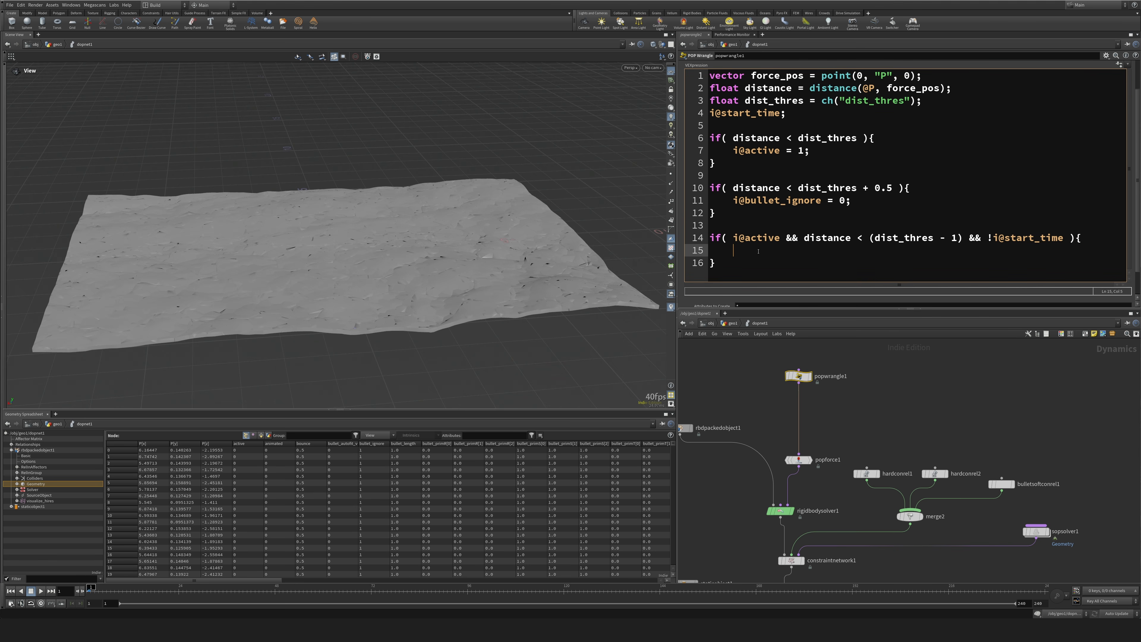
{"action": "type", "text": "@group_action = 1;"}
{"action": "key", "text": "Return"}
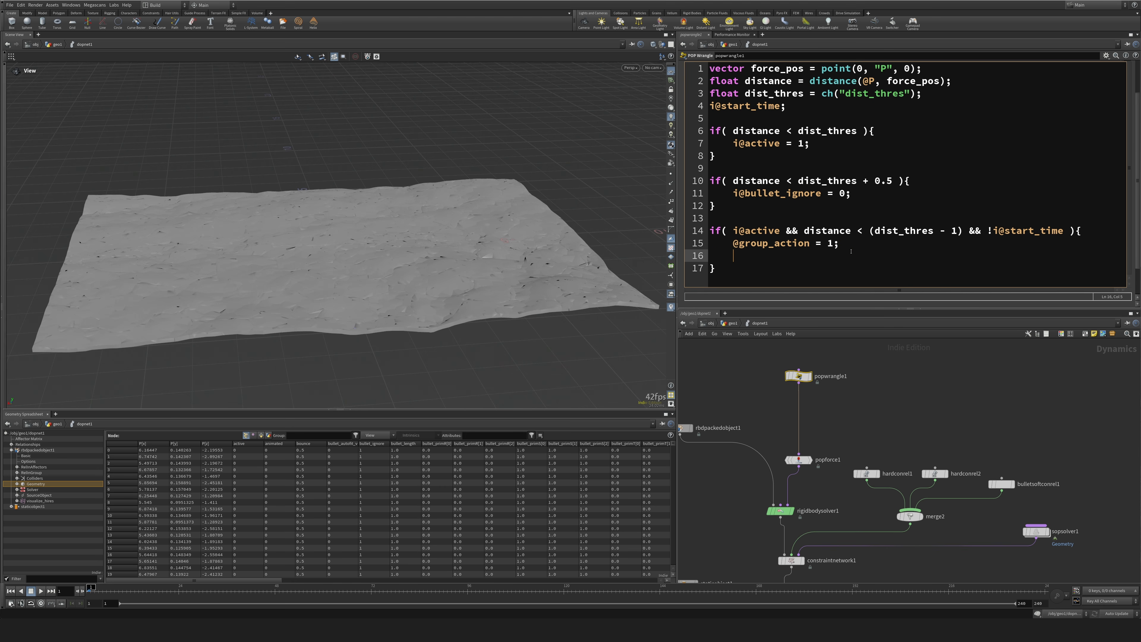
{"action": "type", "text": "i@start_time = @Frame;"}
Add the line i@duration = i@start_time + 2; below the i@start_time assignment in the same if body.
{"action": "key", "text": "Return"}
{"action": "type", "text": "i@duration ="}
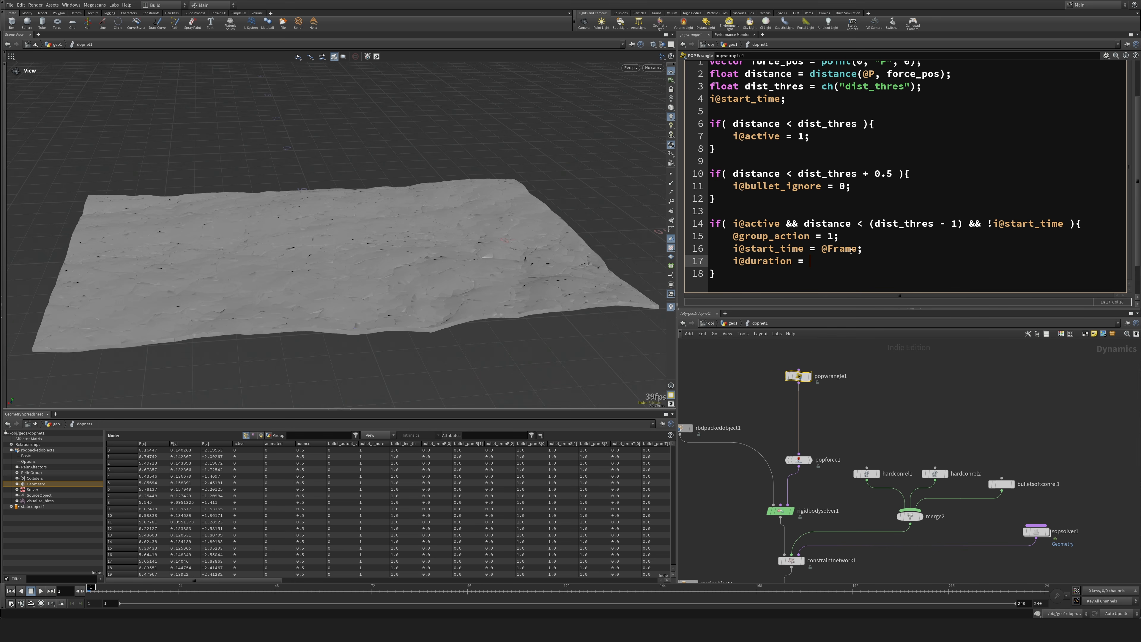
{"action": "type", "text": " i@start_time + 2"}
{"action": "key", "text": "ctrl+End"}
{"action": "key", "text": "Return"}
{"action": "key", "text": "Return"}
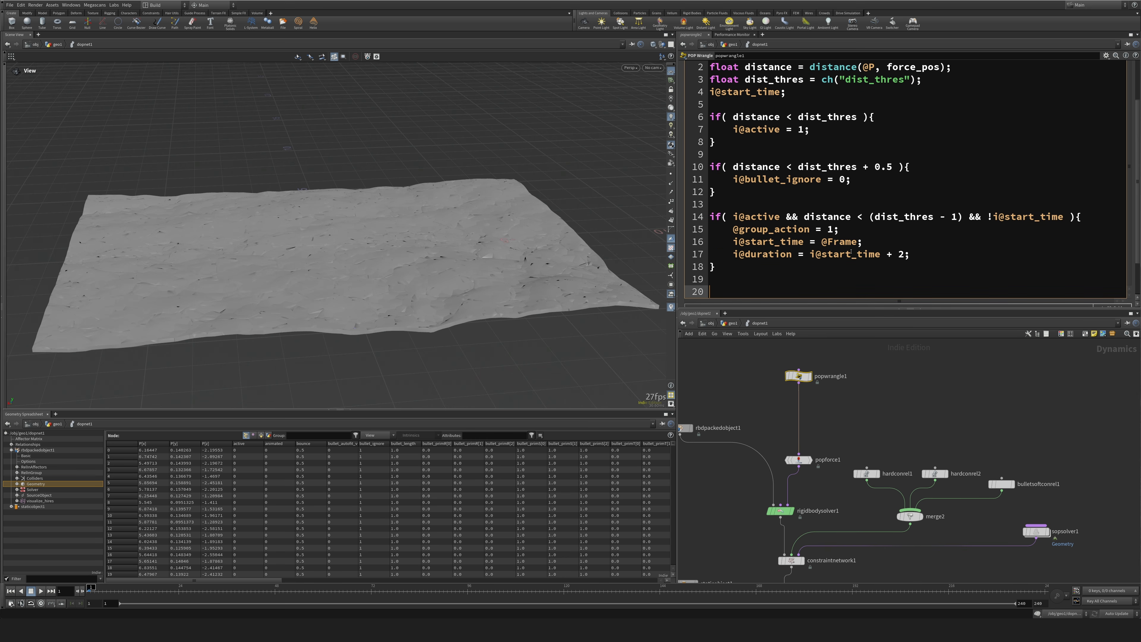
{"action": "type", "text": "if()"}
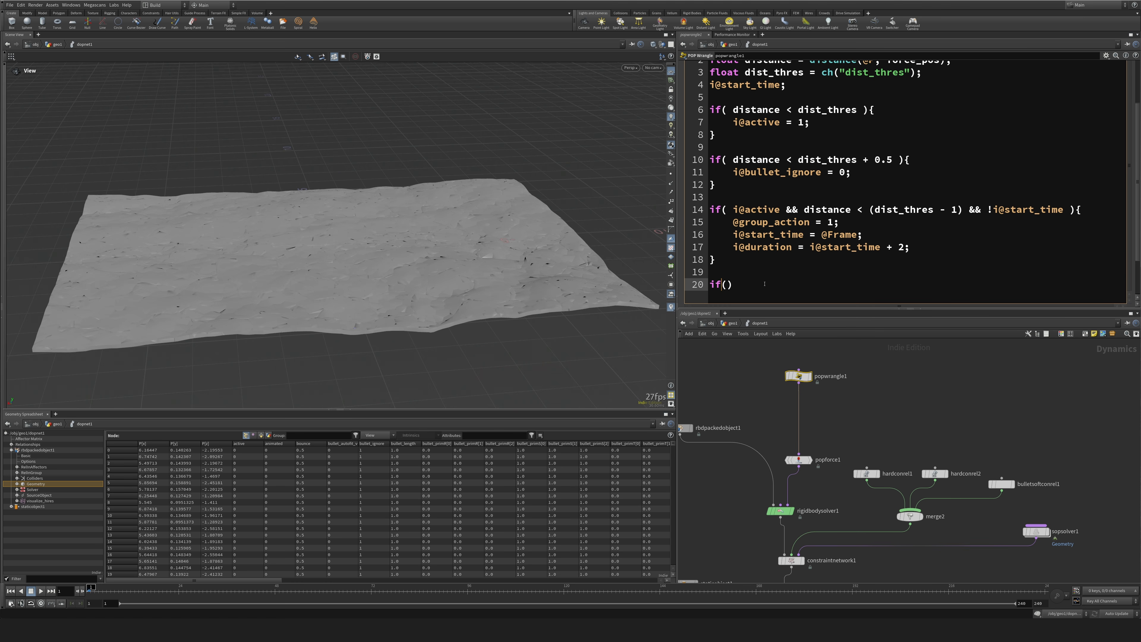
{"action": "key", "text": "Left"}
{"action": "key", "text": "Up"}
{"action": "key", "text": "Up"}
{"action": "key", "text": "Up"}
{"action": "key", "text": "Up"}
{"action": "key", "text": "Up"}
{"action": "key", "text": "shift+Right"}
{"action": "key", "text": "shift+Right"}
{"action": "key", "text": "shift+Right"}
{"action": "key", "text": "shift+Right"}
{"action": "key", "text": "shift+Right"}
{"action": "key", "text": "shift+Right"}
{"action": "key", "text": "shift+Right"}
{"action": "key", "text": "shift+Right"}
{"action": "key", "text": "shift+Right"}
{"action": "key", "text": "shift+Right"}
{"action": "key", "text": "shift+Right"}
{"action": "key", "text": "shift+Right"}
{"action": "key", "text": "shift+Right"}
{"action": "key", "text": "ctrl+c"}
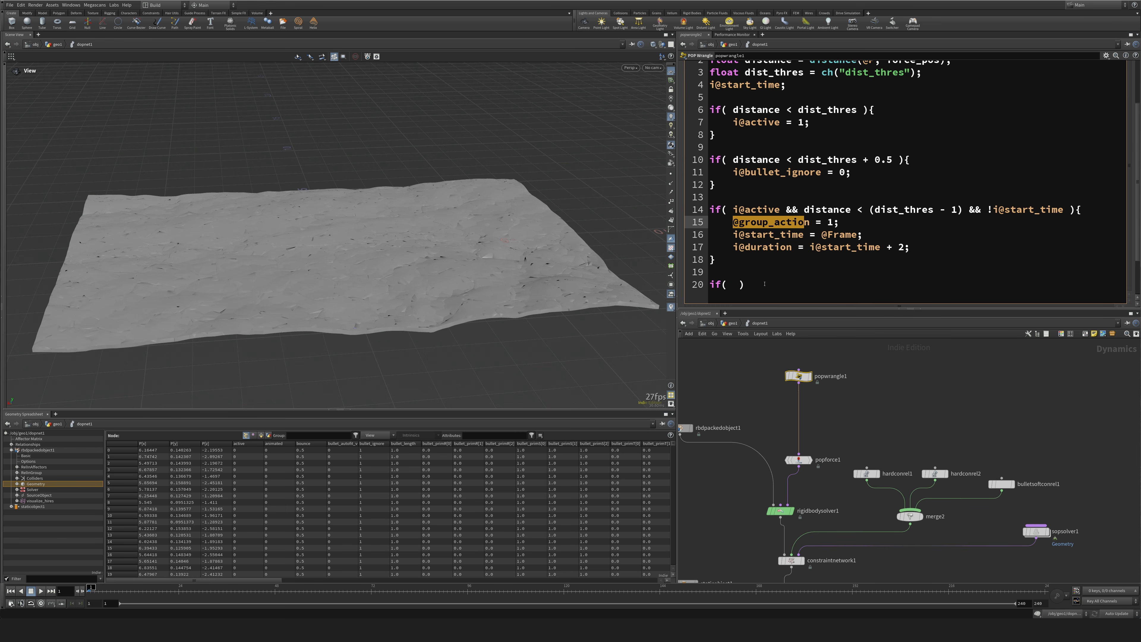
{"action": "key", "text": "Down"}
{"action": "key", "text": "Down"}
{"action": "key", "text": "Down"}
{"action": "key", "text": "Down"}
{"action": "key", "text": "Down"}
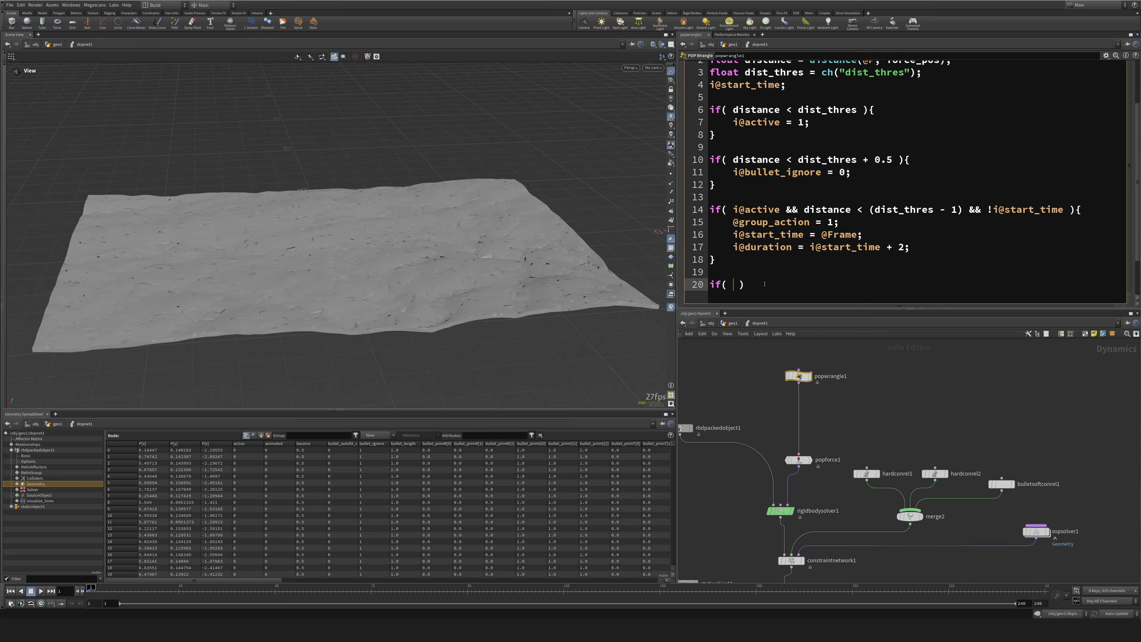
{"action": "key", "text": "ctrl+v"}
{"action": "type", "text": "&& @Frame <"}
{"action": "key", "text": "BackSpace"}
{"action": "type", "text": "> i@durat"}
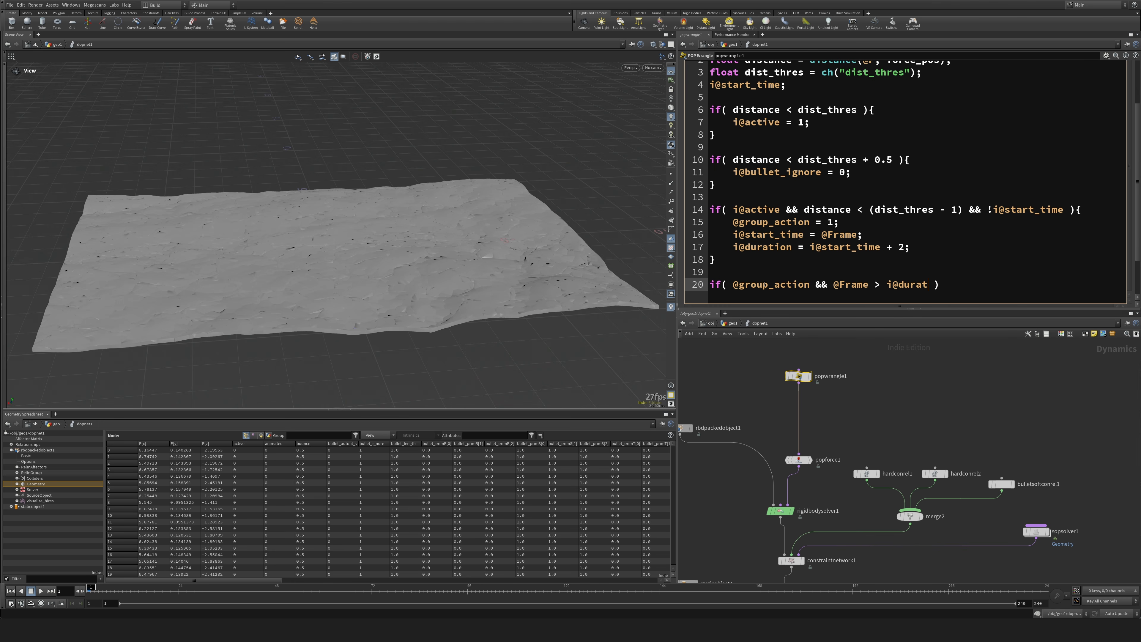
{"action": "type", "text": "ion"}
{"action": "key", "text": "End"}
{"action": "type", "text": "{"}
{"action": "key", "text": "Return"}
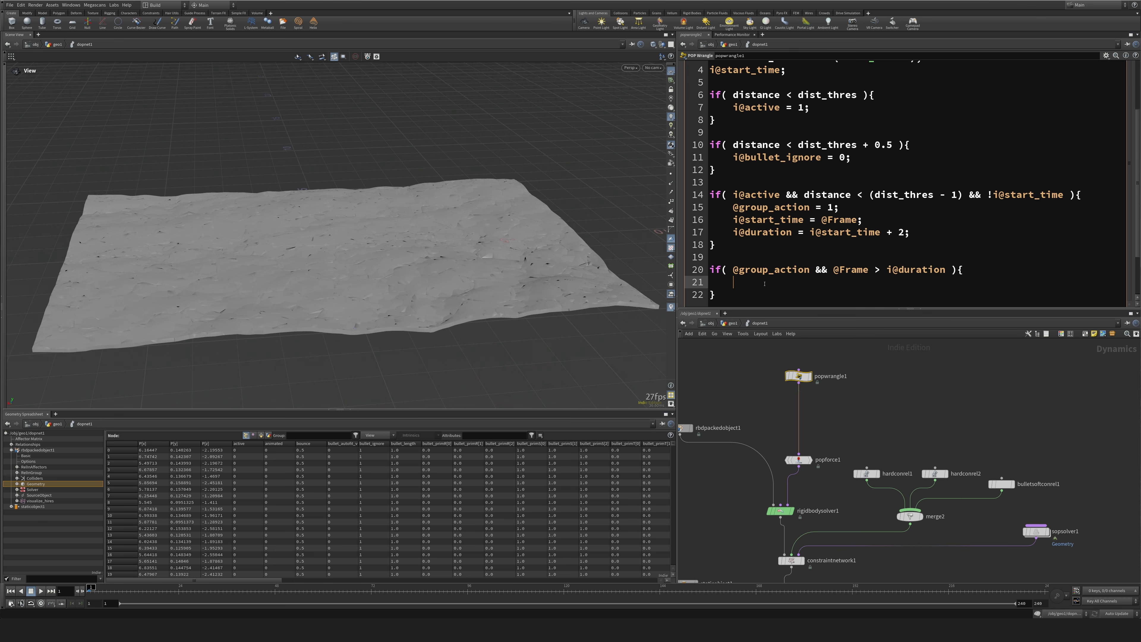
{"action": "type", "text": "@group_action = 0;"}
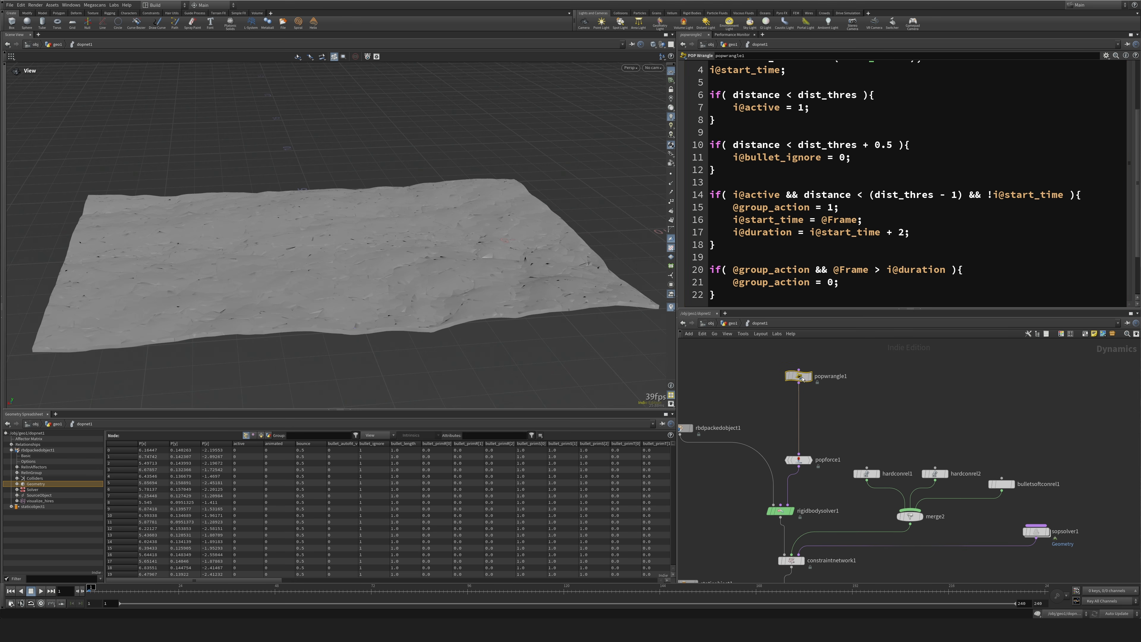
{"action": "left_click_drag", "start_coordinate": [798, 377], "coordinate": [799, 365]}
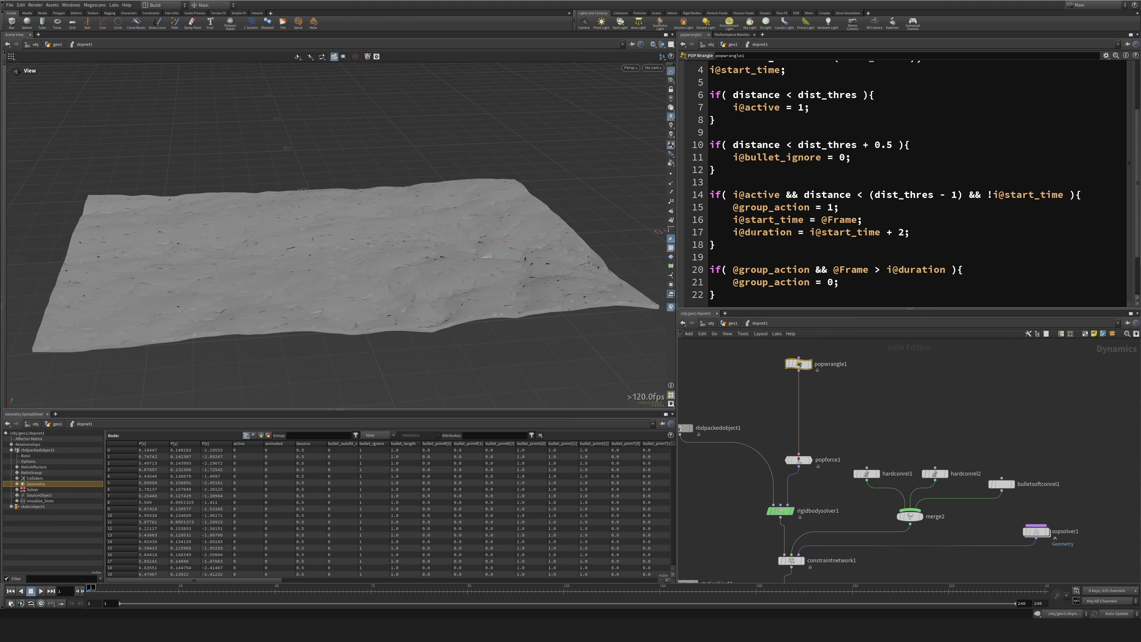
Filter the geometry spreadsheet to duration and start_time, simulate to frame 30, and examine the values sorted by start_time.
{"action": "double_click", "coordinate": [764, 232]}
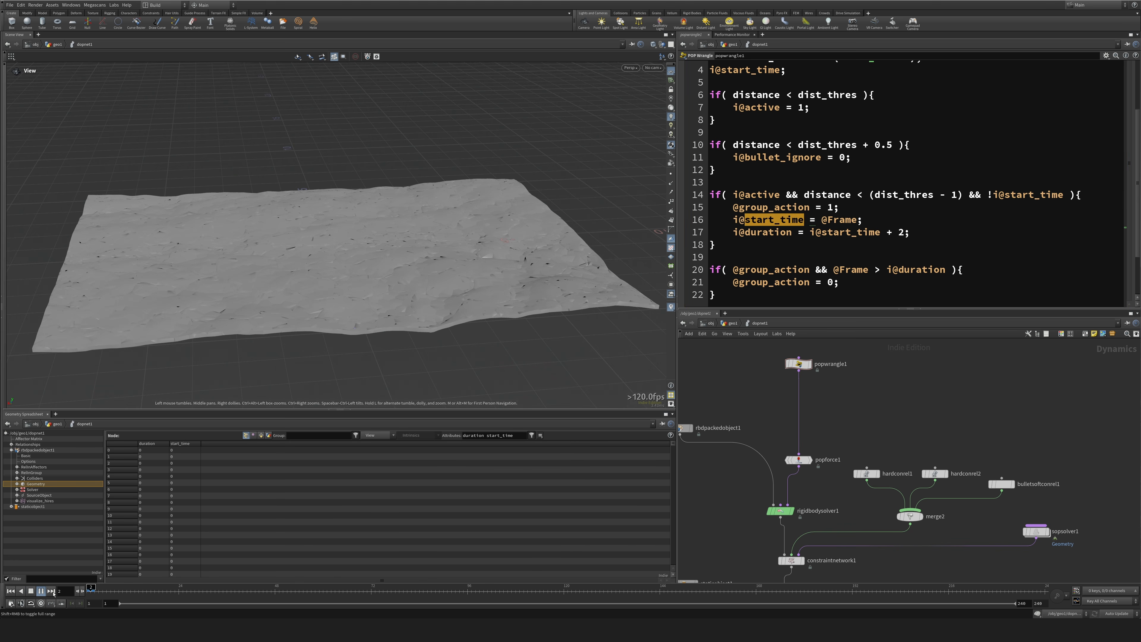
{"action": "left_click", "coordinate": [202, 588]}
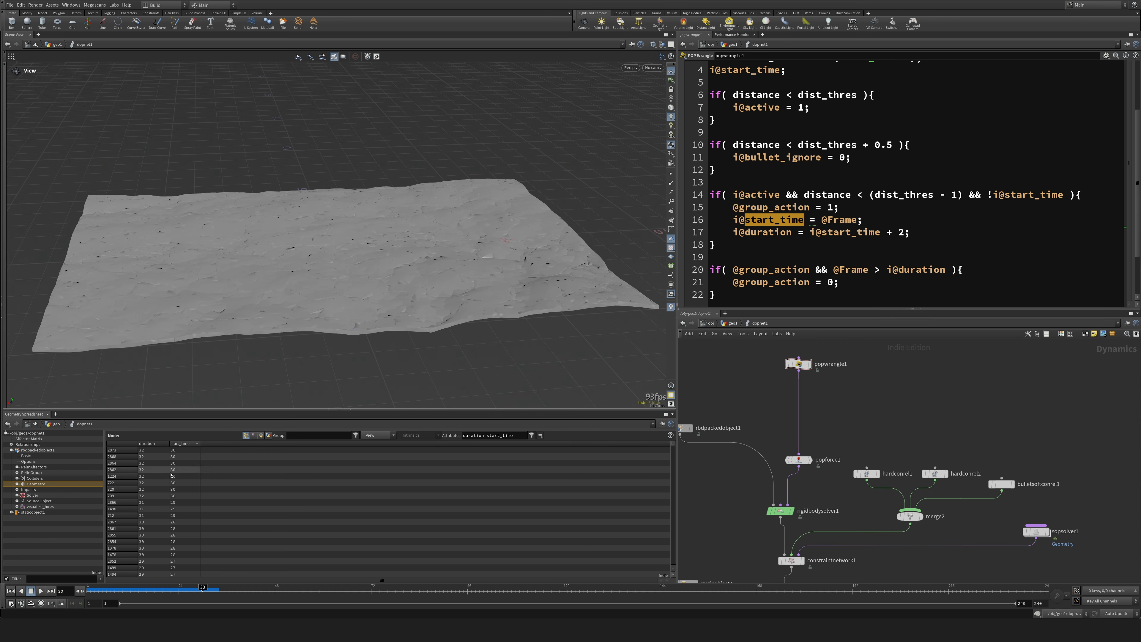
{"action": "scroll", "coordinate": [672, 445], "scroll_direction": "down", "scroll_amount": 3}
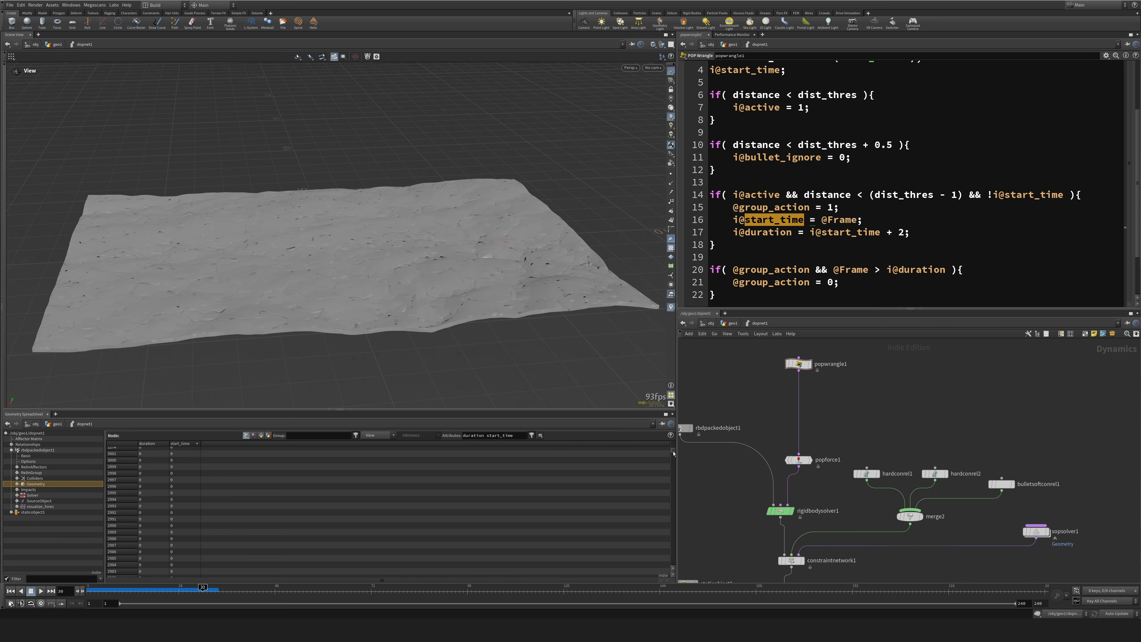
{"action": "scroll", "coordinate": [673, 446], "scroll_direction": "up", "scroll_amount": 3}
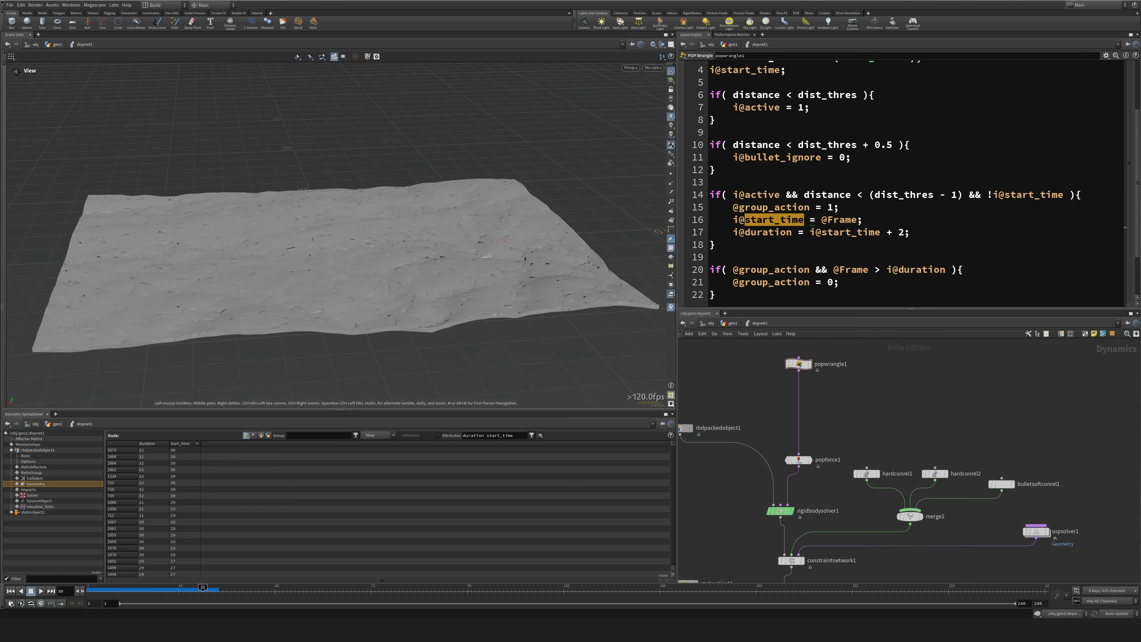
Return to the first frame, insert a second POP Wrangle between popwrangle1 and popforce1, and rename popwrangle1 to make_active.
{"action": "left_click_drag", "start_coordinate": [202, 591], "coordinate": [89, 591]}
{"action": "key", "text": "Tab"}
{"action": "type", "text": "wra"}
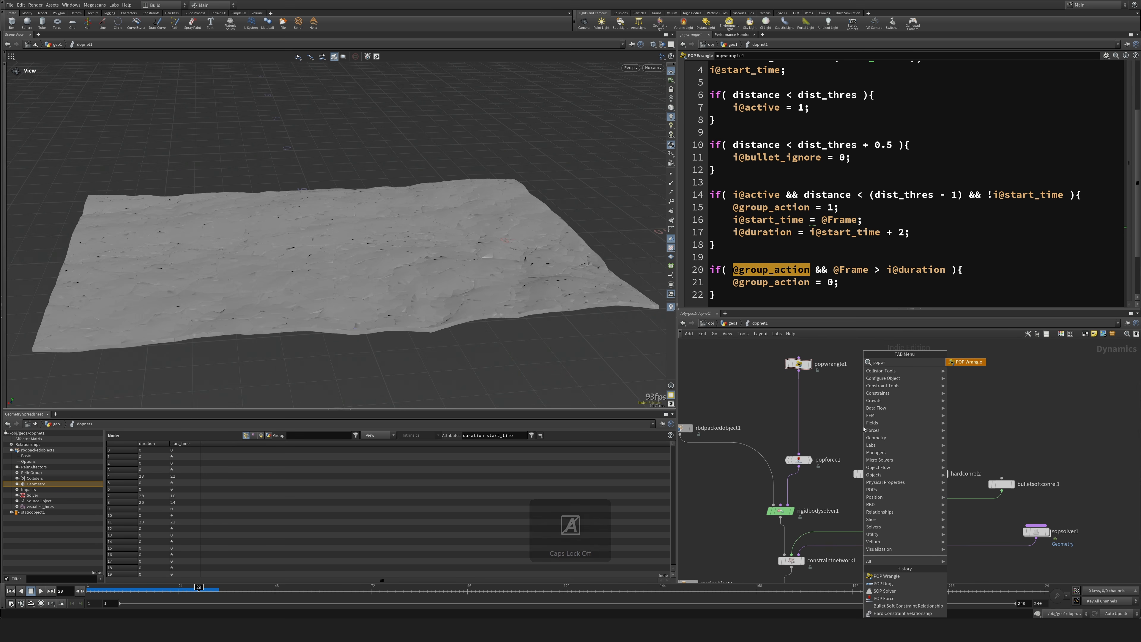
{"action": "key", "text": "Return"}
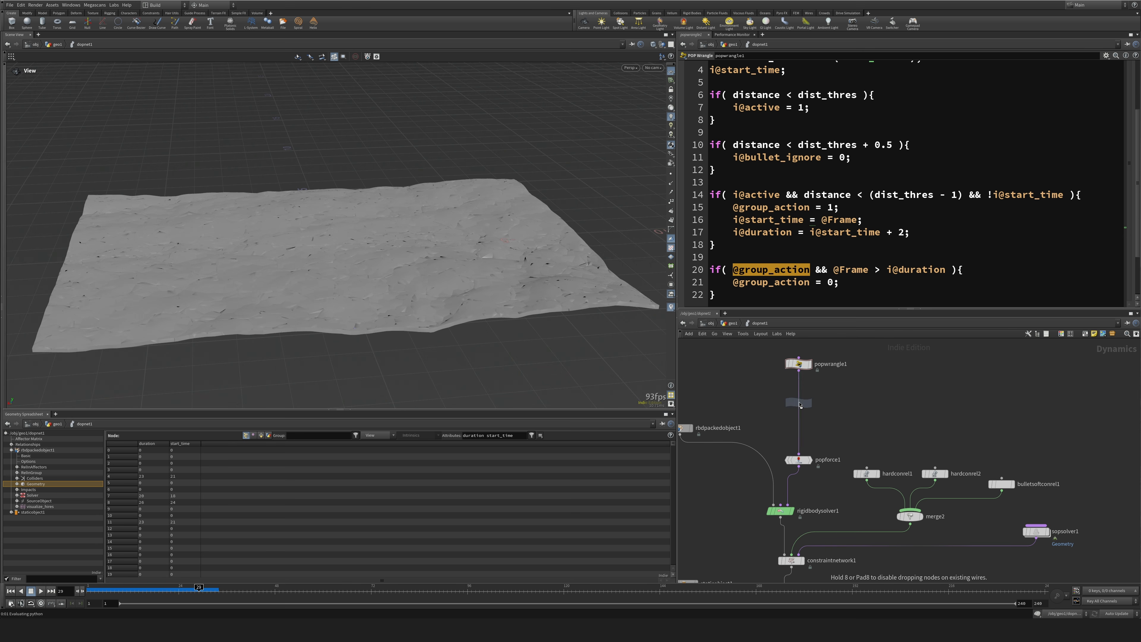
{"action": "left_click", "coordinate": [799, 405]}
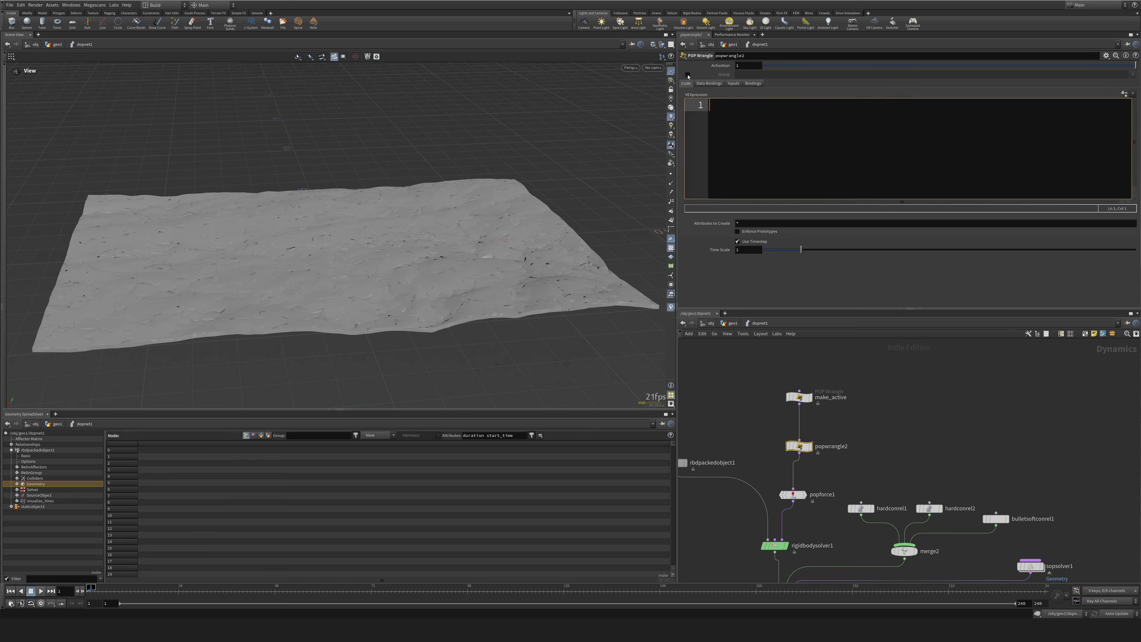
Enable the group option on popwrangle2 and set its group to action.
{"action": "left_click", "coordinate": [688, 74]}
{"action": "left_click", "coordinate": [1055, 75]}
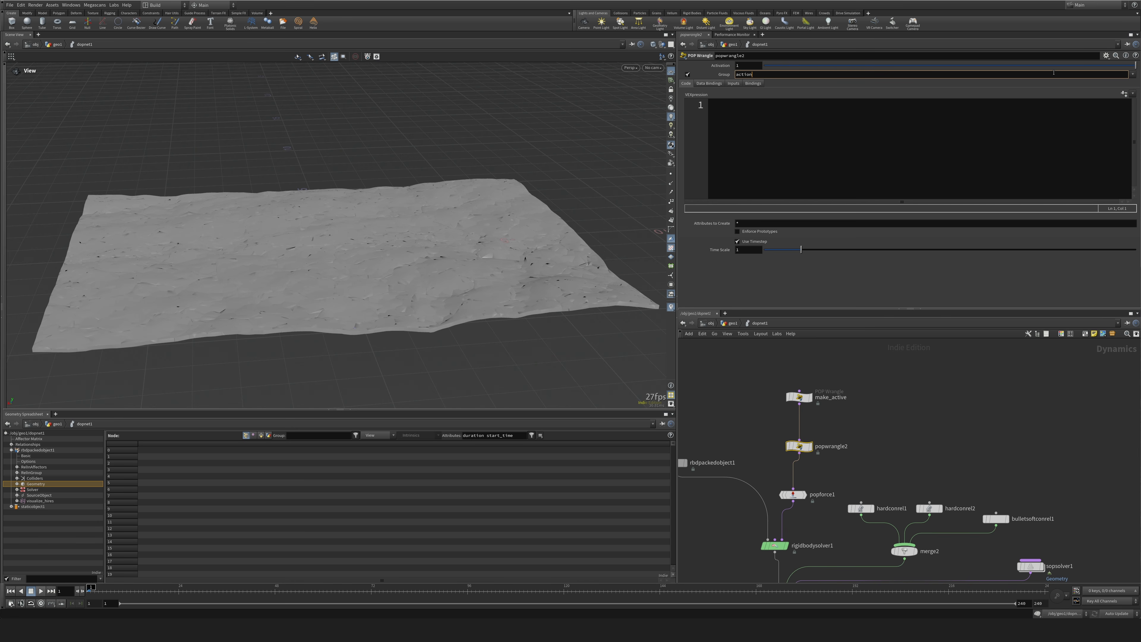
{"action": "key", "text": "Return"}
{"action": "left_click", "coordinate": [876, 132]}
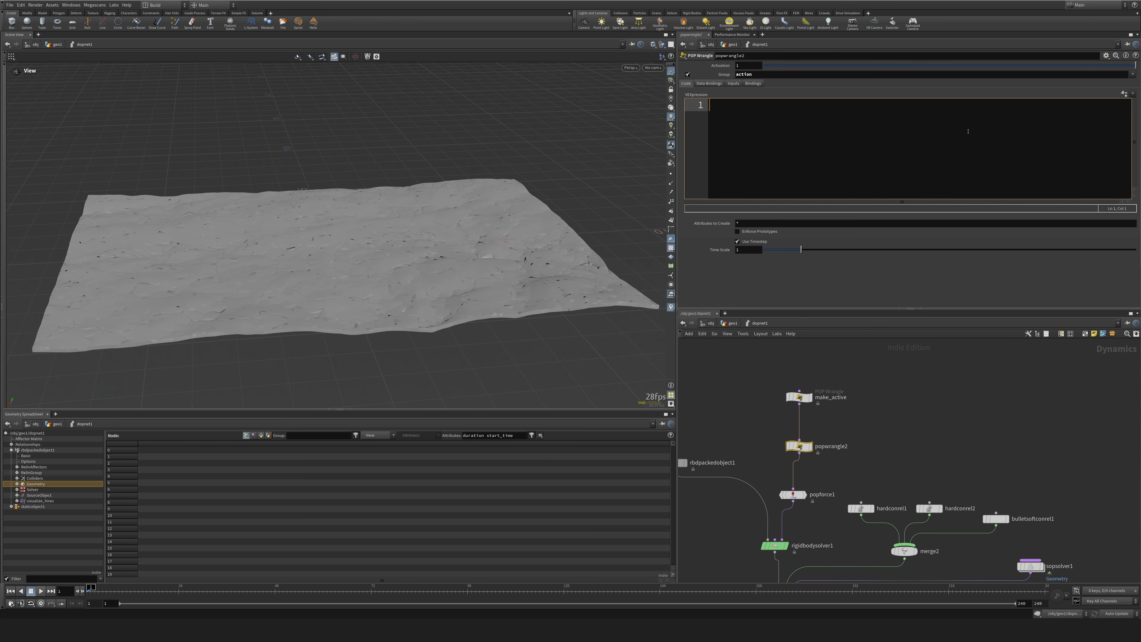
Review the group conditions in make_active, write v@v = v@vel; in the popwrangle2 code, and play the simulation.
{"action": "left_click", "coordinate": [799, 397]}
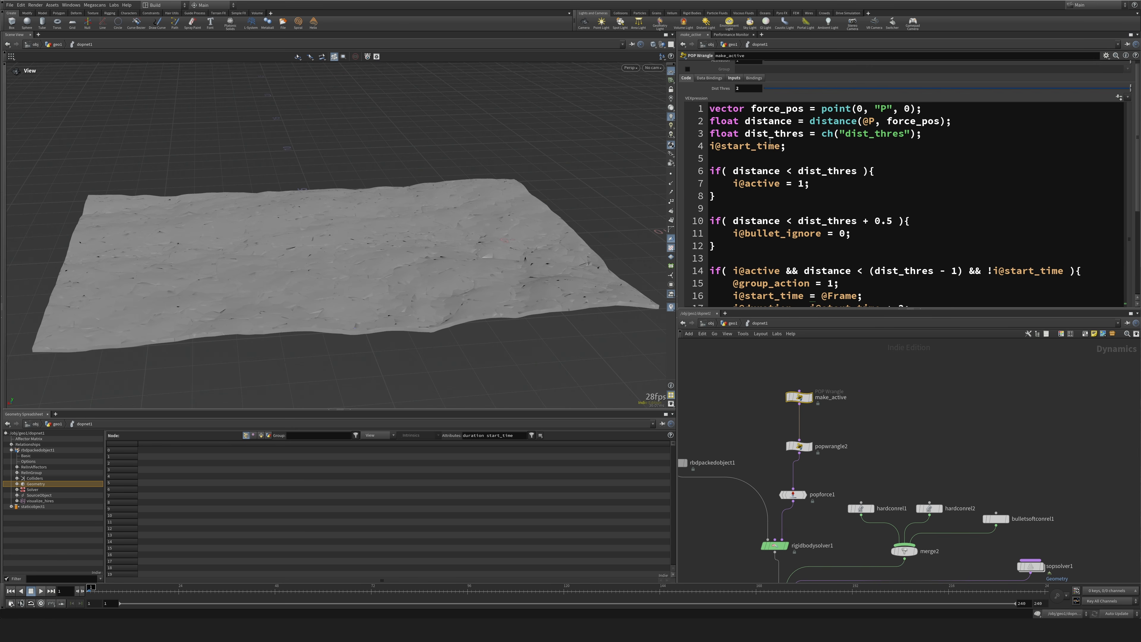
{"action": "scroll", "coordinate": [777, 155], "scroll_direction": "down", "scroll_amount": 1}
{"action": "left_click", "coordinate": [800, 446]}
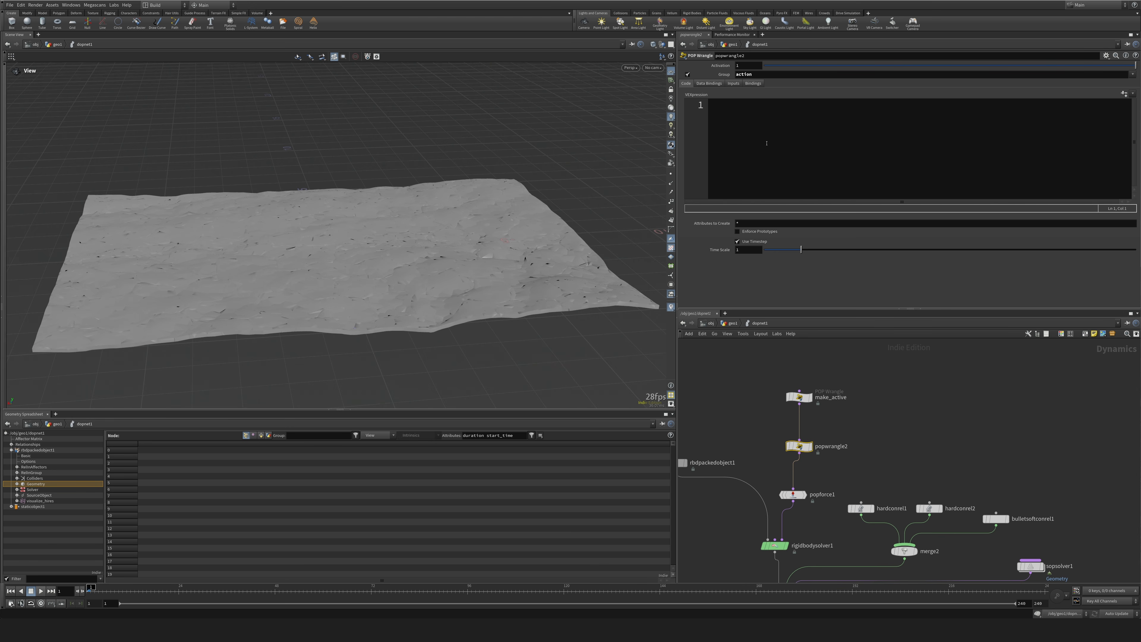
{"action": "left_click", "coordinate": [799, 397]}
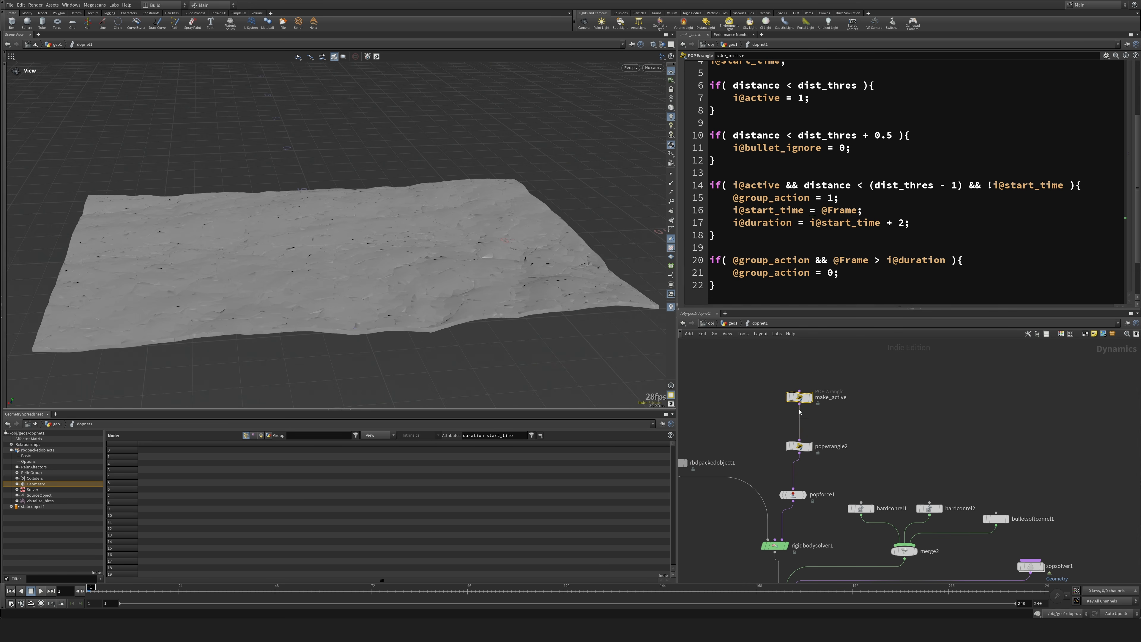
{"action": "left_click", "coordinate": [799, 446]}
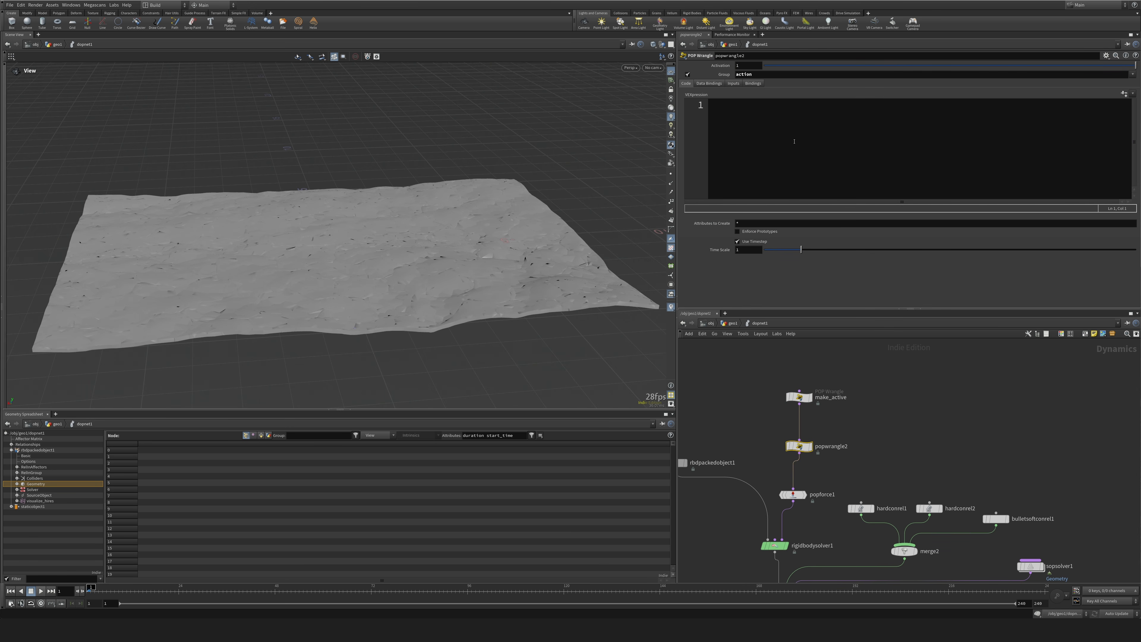
{"action": "left_click", "coordinate": [794, 141]}
{"action": "type", "text": "v@v"}
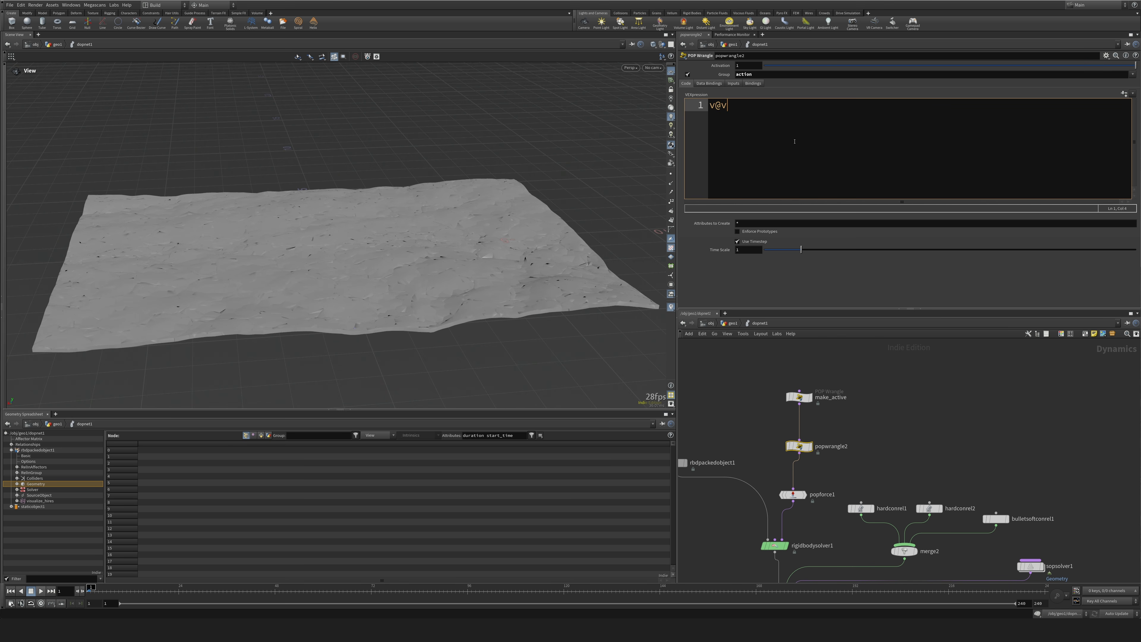
{"action": "type", "text": " = v@vel;"}
{"action": "left_click", "coordinate": [41, 592]}
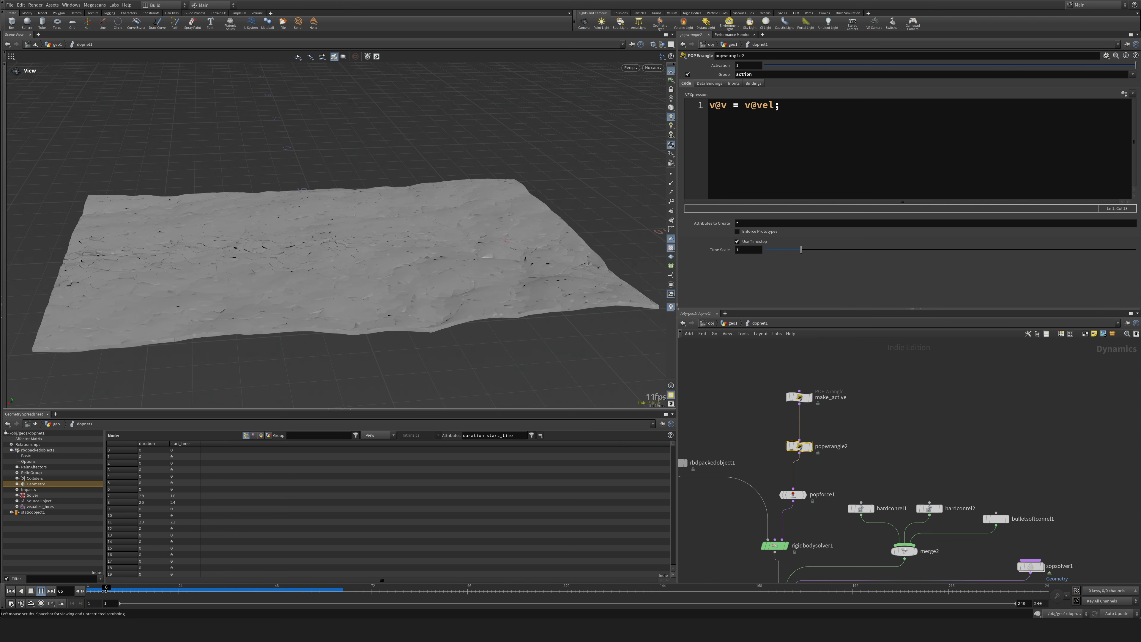
Change the popwrangle2 code to v@v = v@vel * 2; and replay the simulation from the first frame.
{"action": "left_click", "coordinate": [11, 591]}
{"action": "left_click", "coordinate": [772, 106]}
{"action": "type", "text": "* "}
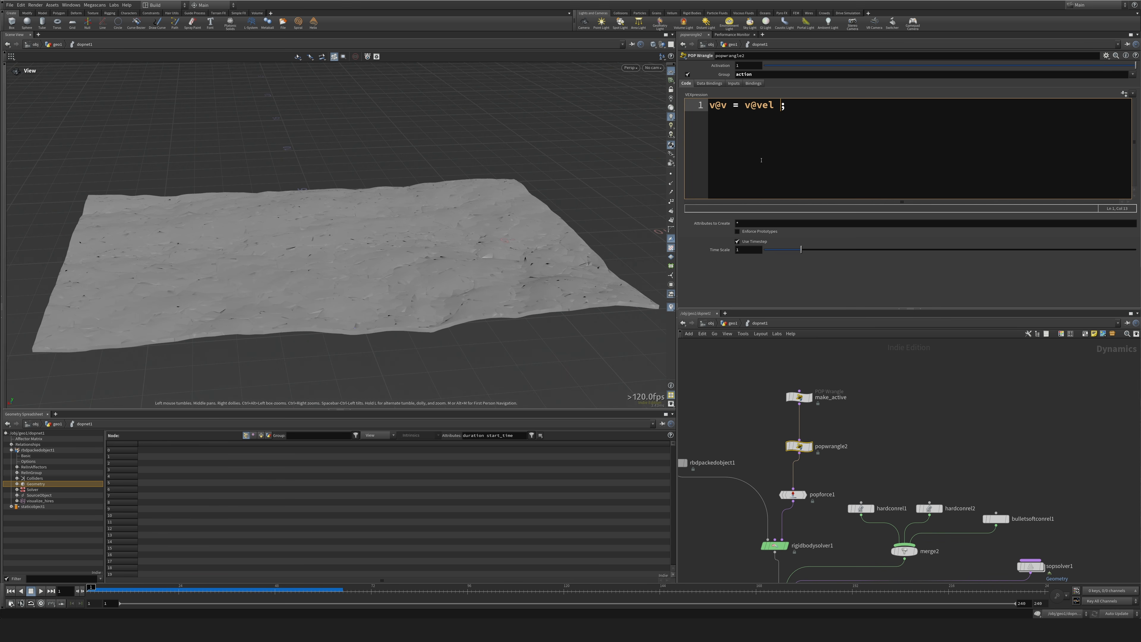
{"action": "type", "text": "2"}
{"action": "left_click", "coordinate": [750, 449]}
{"action": "left_click", "coordinate": [41, 591]}
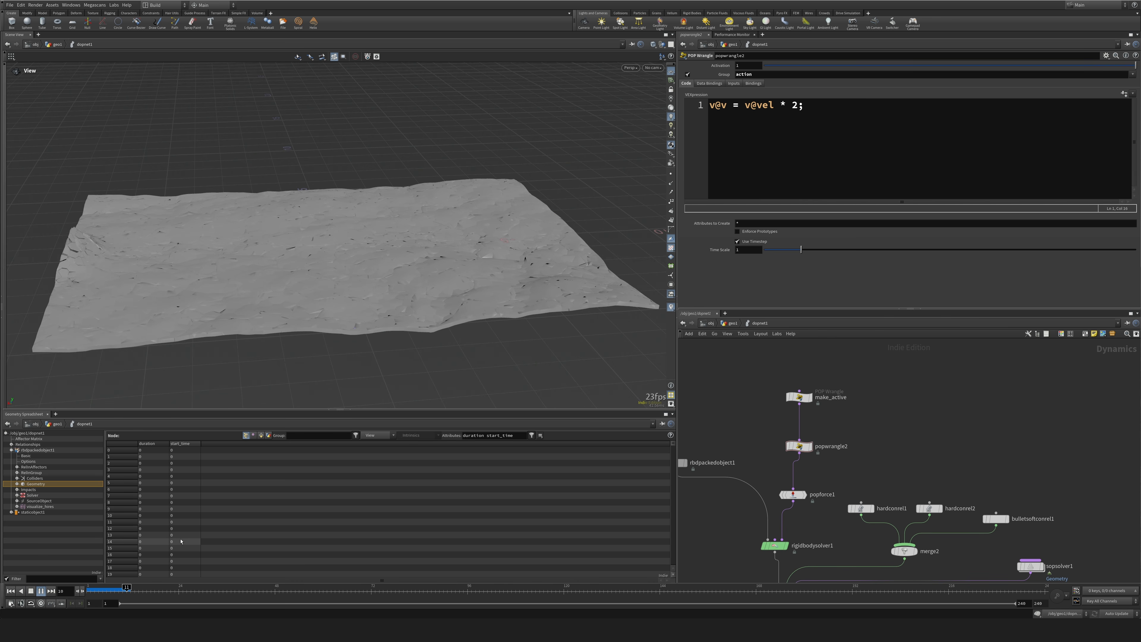
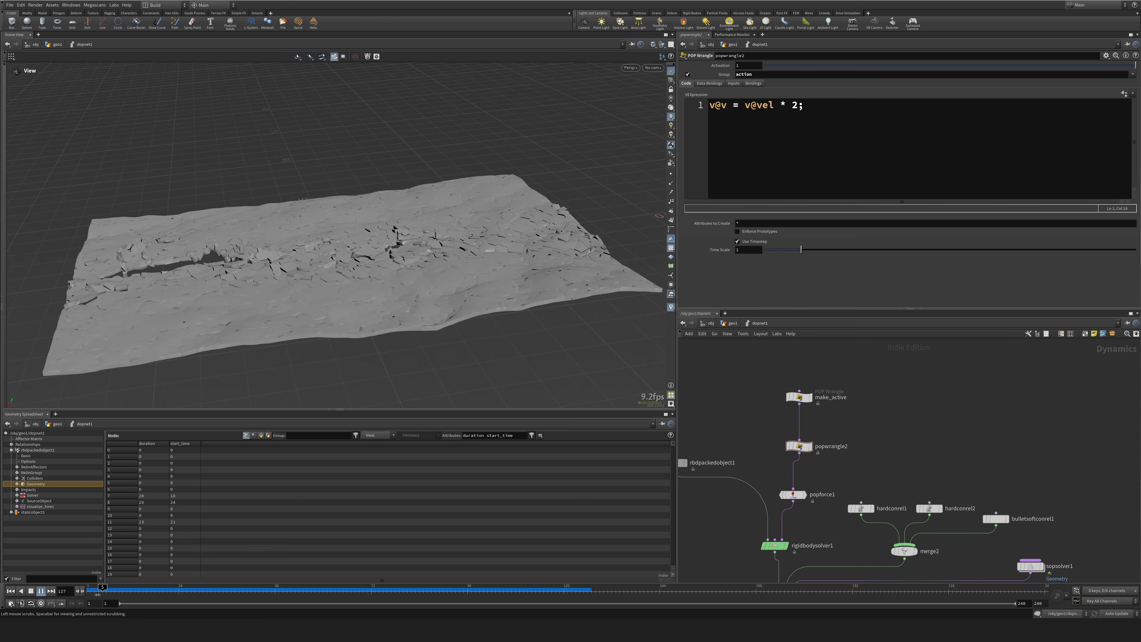
Return to the first frame, go up to the geo1 network, and bypass convexdecomposition1 and polyreduce1.
{"action": "left_click", "coordinate": [10, 591]}
{"action": "key", "text": "u"}
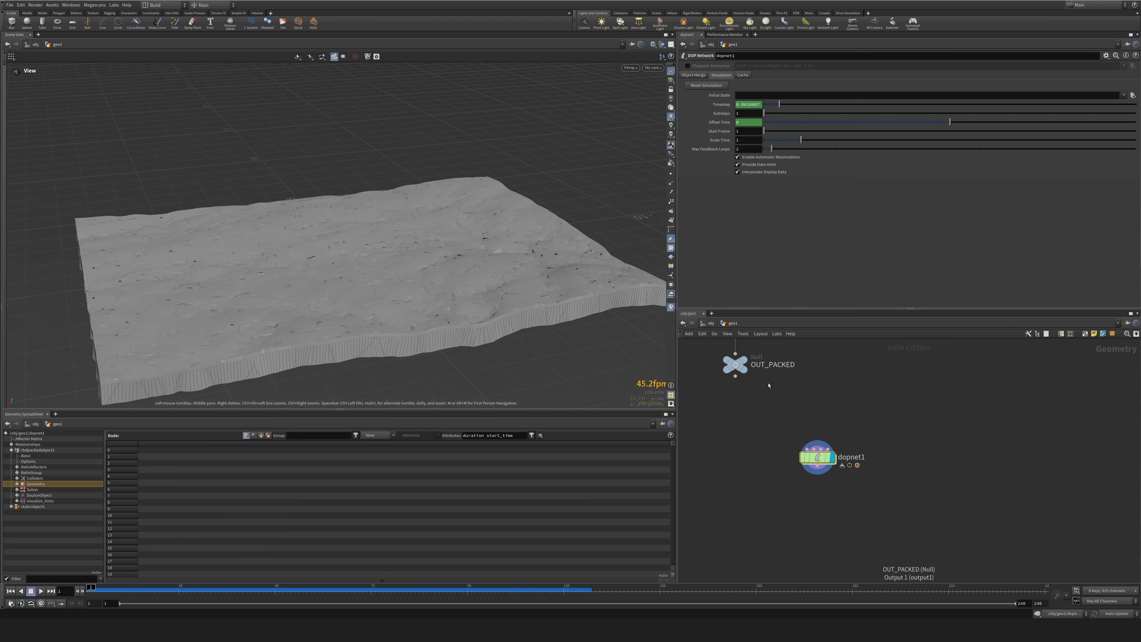
{"action": "middle_click_drag", "start_coordinate": [769, 384], "coordinate": [785, 558]}
{"action": "scroll", "coordinate": [851, 449], "scroll_direction": "down", "scroll_amount": 5}
{"action": "middle_click_drag", "start_coordinate": [830, 377], "coordinate": [819, 439]}
{"action": "scroll", "coordinate": [819, 438], "scroll_direction": "up", "scroll_amount": 4}
{"action": "scroll", "coordinate": [819, 438], "scroll_direction": "up", "scroll_amount": 3}
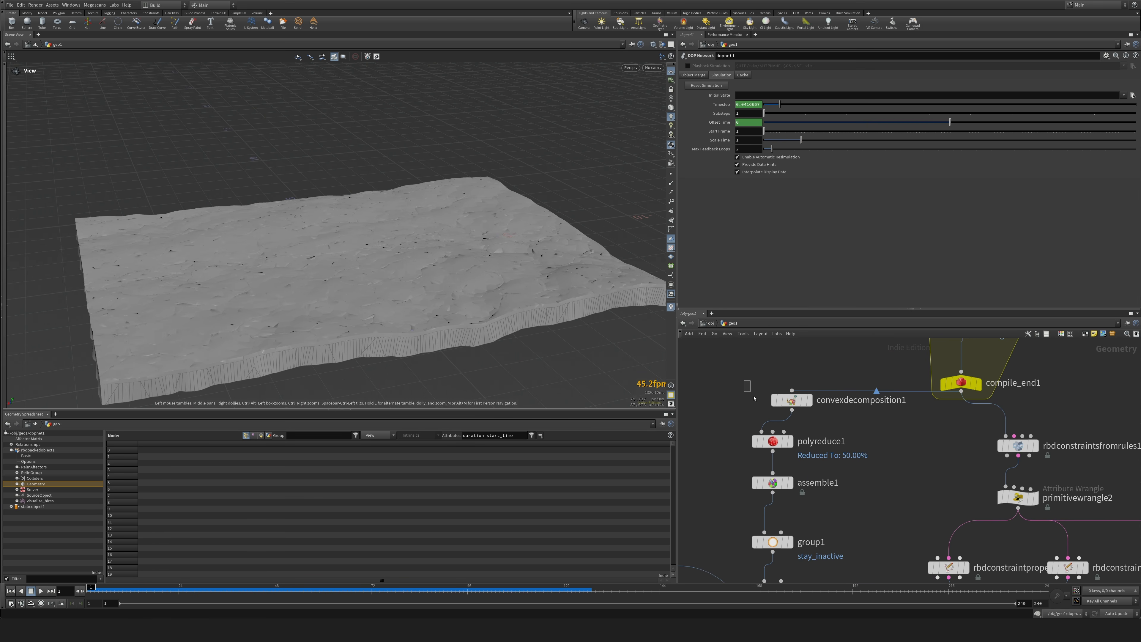
{"action": "left_click_drag", "start_coordinate": [746, 382], "coordinate": [804, 452]}
{"action": "left_click", "coordinate": [770, 379]}
Play the dopnet1 simulation with both convexdecomposition1 and polyreduce1 bypassed.
{"action": "middle_click_drag", "start_coordinate": [870, 493], "coordinate": [859, 393]}
{"action": "scroll", "coordinate": [869, 439], "scroll_direction": "down", "scroll_amount": 4}
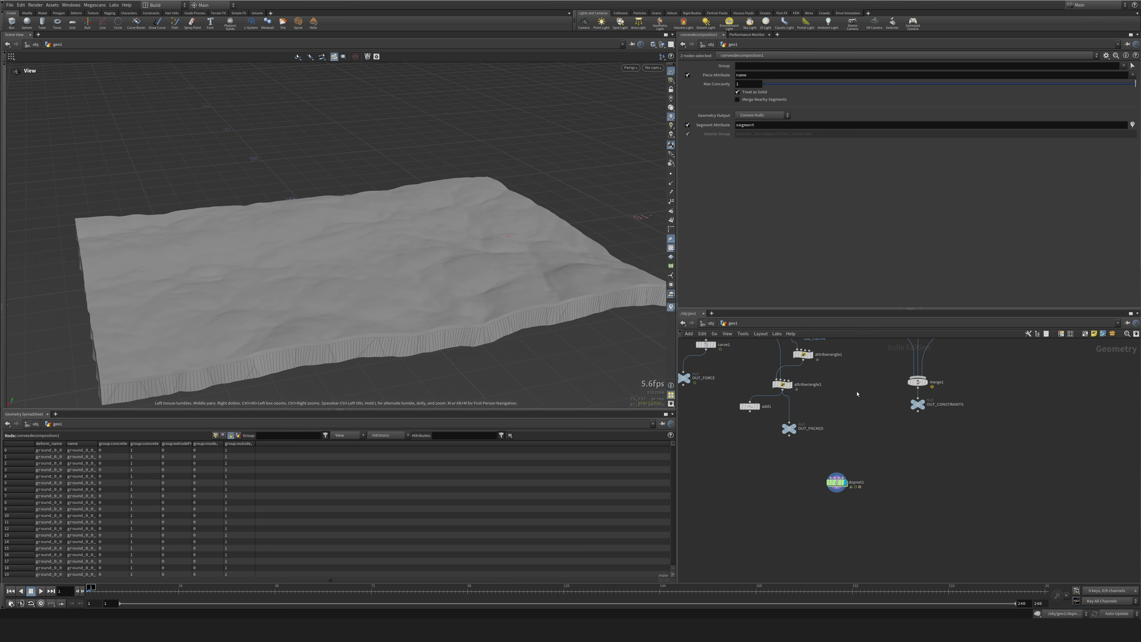
{"action": "scroll", "coordinate": [846, 479], "scroll_direction": "up", "scroll_amount": 4}
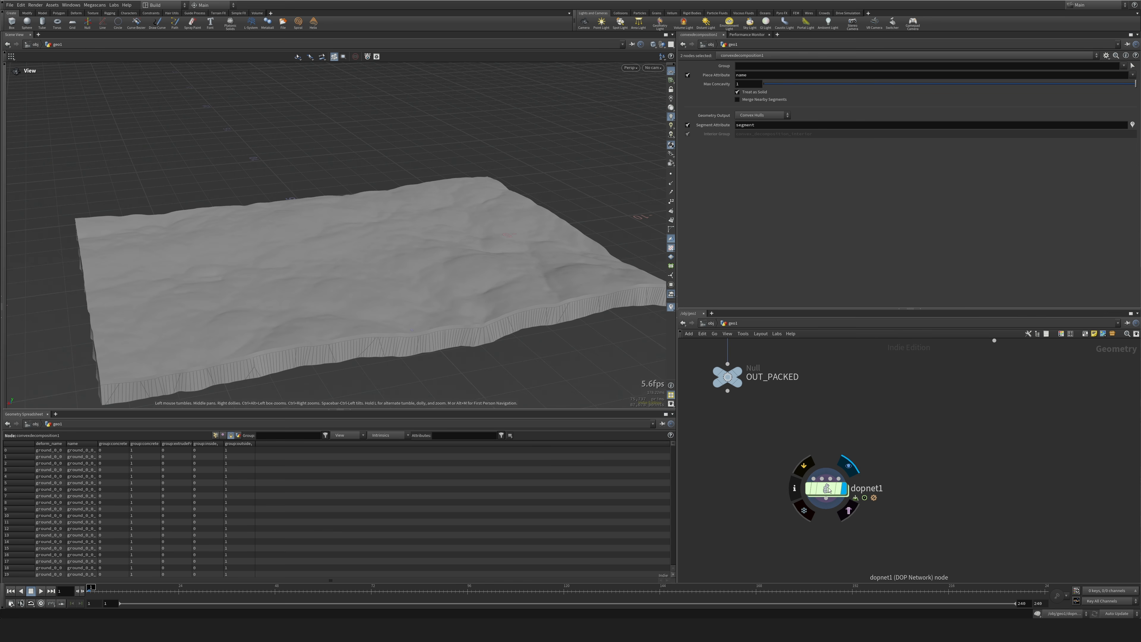
{"action": "left_click", "coordinate": [827, 488]}
{"action": "left_click", "coordinate": [41, 592]}
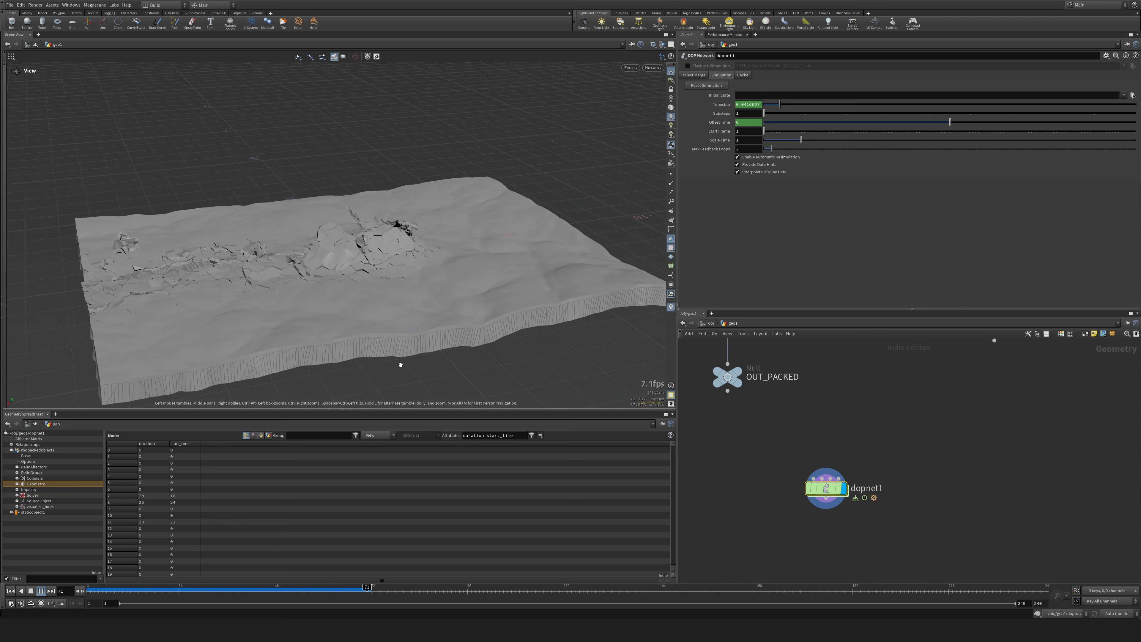
Replay the simulation with convexdecomposition1 active and polyreduce1 bypassed, return to frame 1, and go up to the geo1 network.
{"action": "left_click_drag", "start_coordinate": [399, 362], "coordinate": [405, 361]}
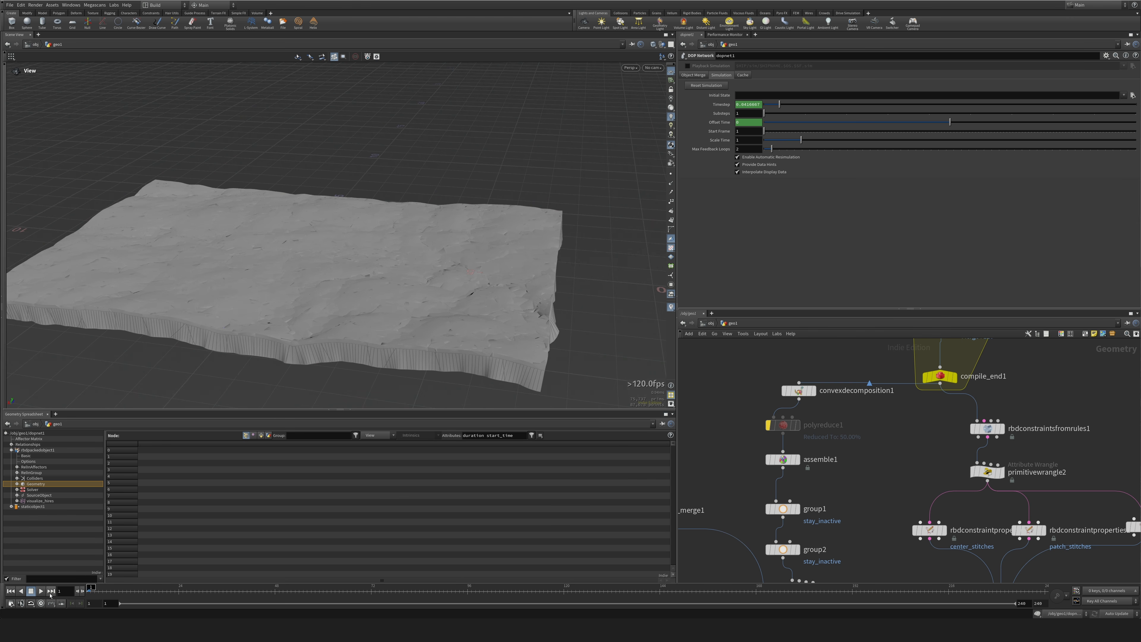
{"action": "left_click", "coordinate": [41, 591]}
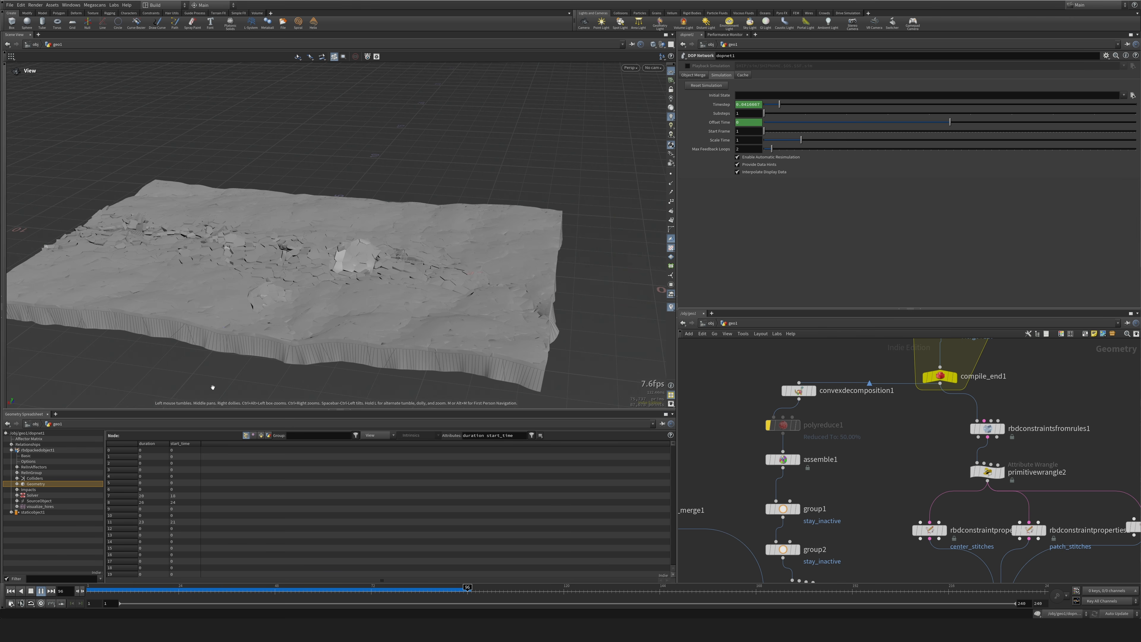
{"action": "left_click", "coordinate": [91, 591]}
{"action": "middle_click_drag", "start_coordinate": [707, 511], "coordinate": [703, 472]}
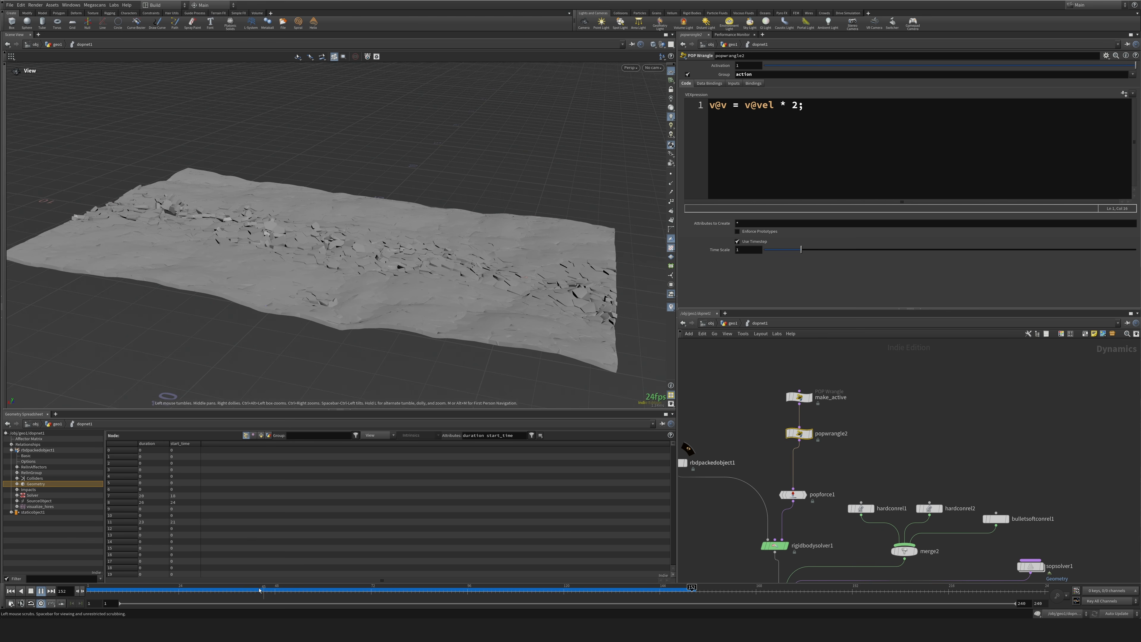
{"action": "key", "text": "ctrl+Up"}
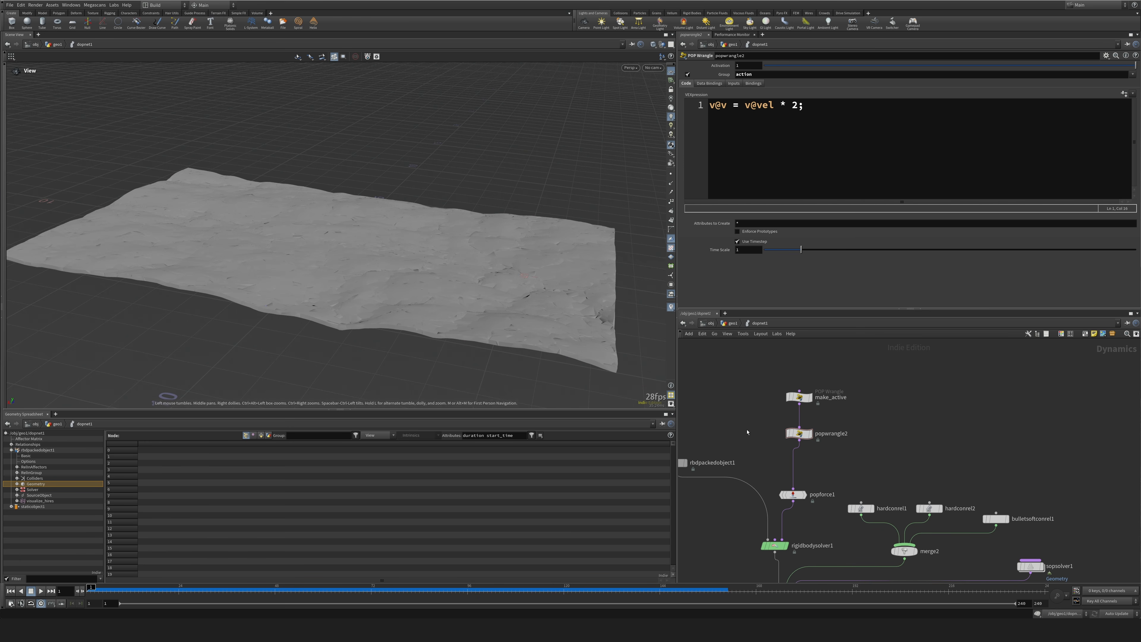
{"action": "key", "text": "u"}
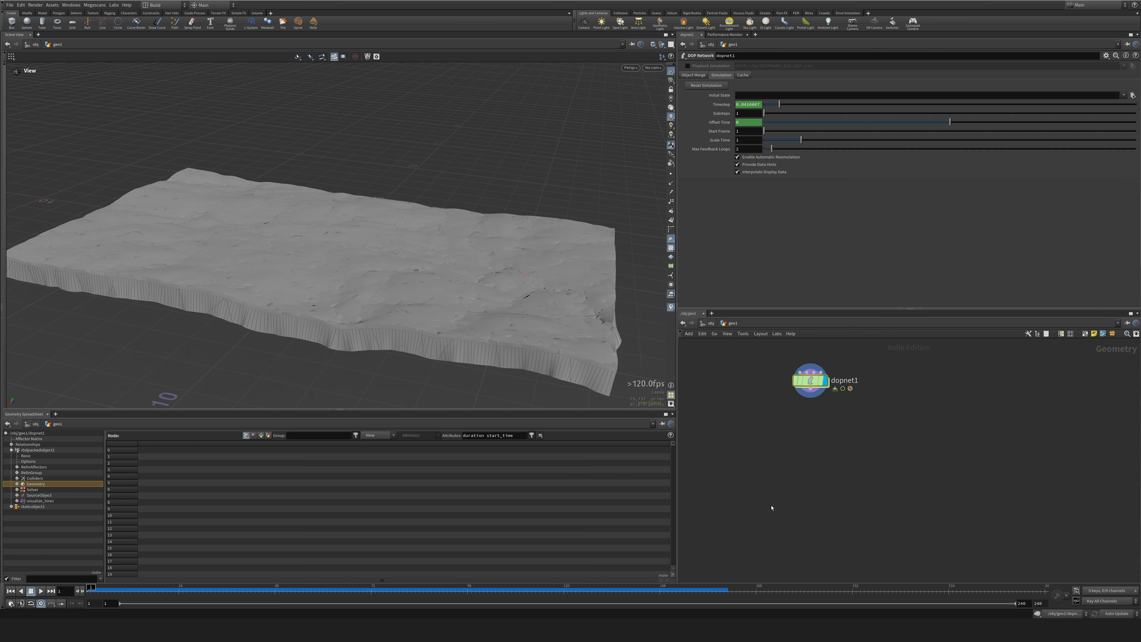
Add a DOP Import node below dopnet1 in the geo1 network.
{"action": "mouse_move", "coordinate": [450, 328]}
{"action": "left_mouse_down"}
{"action": "mouse_move", "coordinate": [362, 257]}
{"action": "mouse_move", "coordinate": [184, 202]}
{"action": "mouse_move", "coordinate": [550, 380]}
{"action": "mouse_move", "coordinate": [432, 322]}
{"action": "left_mouse_up"}
{"action": "middle_click_drag", "start_coordinate": [849, 460], "coordinate": [853, 476]}
{"action": "left_click_drag", "start_coordinate": [754, 363], "coordinate": [887, 428]}
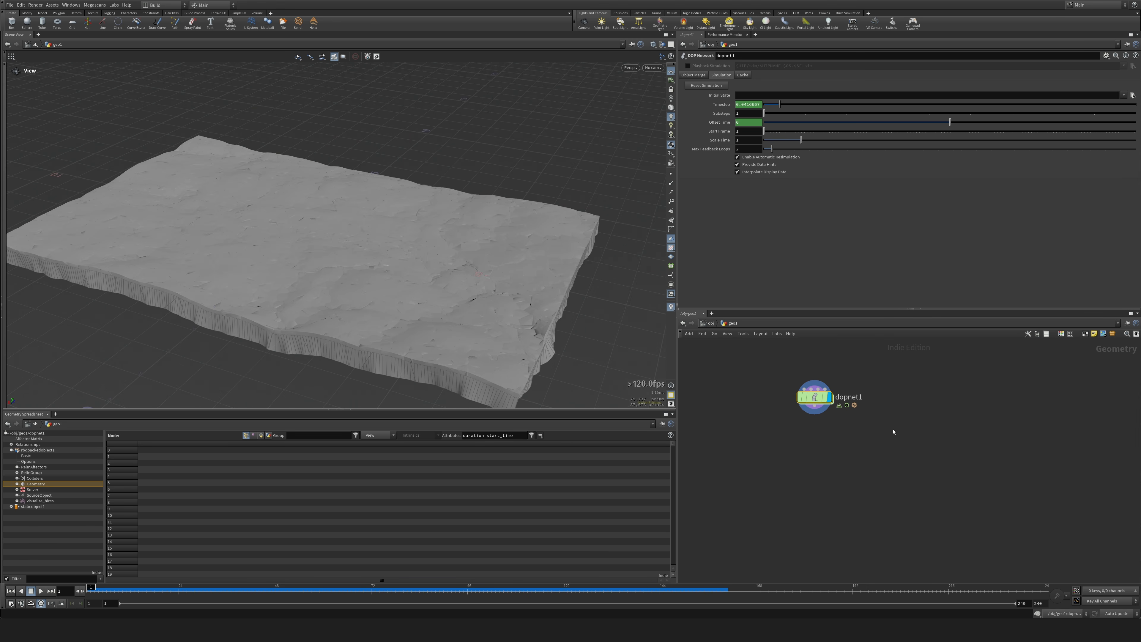
{"action": "key", "text": "Tab"}
{"action": "type", "text": "dopim"}
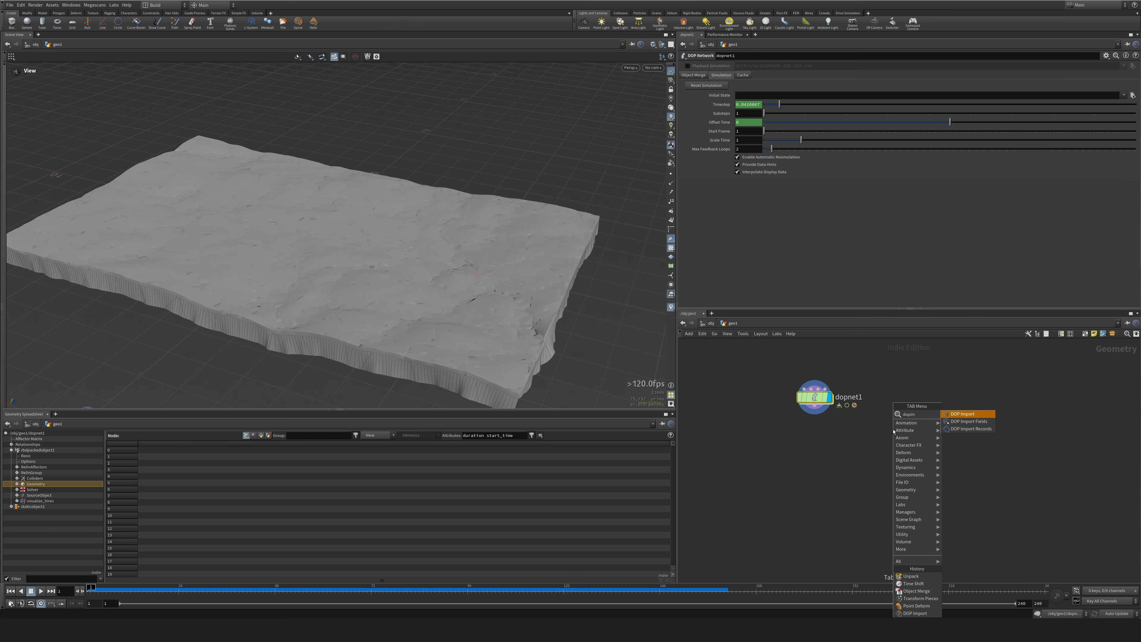
{"action": "key", "text": "Return"}
{"action": "left_click", "coordinate": [893, 431]}
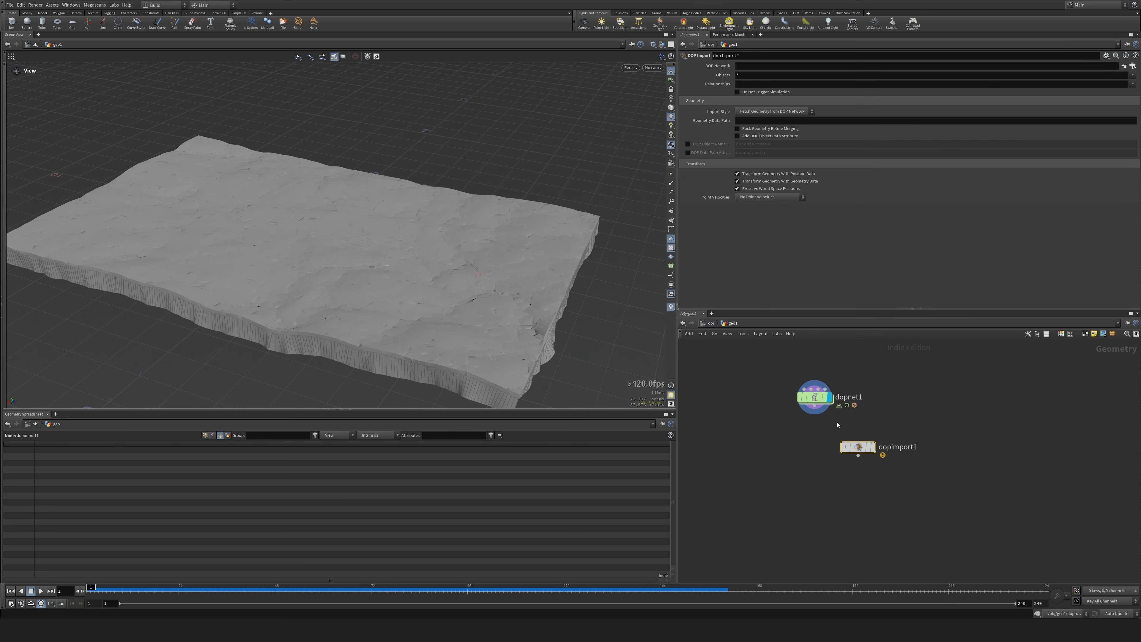
Set dopimport1's DOP Network to ../dopnet1 and its Objects to rbdpackedobject1.
{"action": "left_click_drag", "start_coordinate": [814, 397], "coordinate": [782, 66]}
{"action": "left_click", "coordinate": [920, 77]}
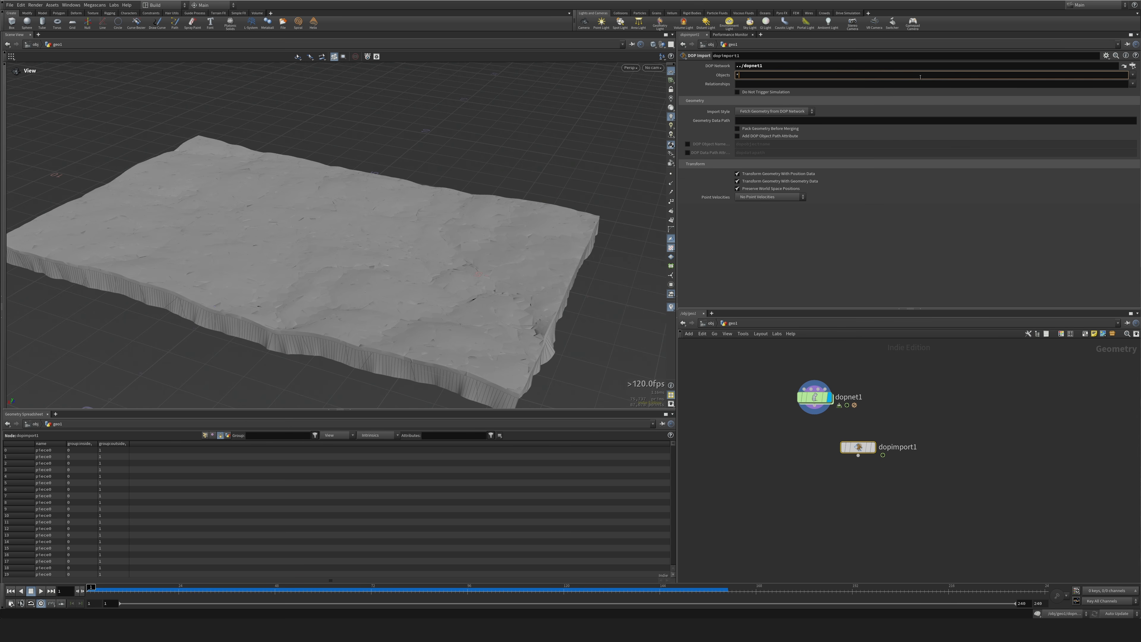
{"action": "left_click", "coordinate": [1133, 75]}
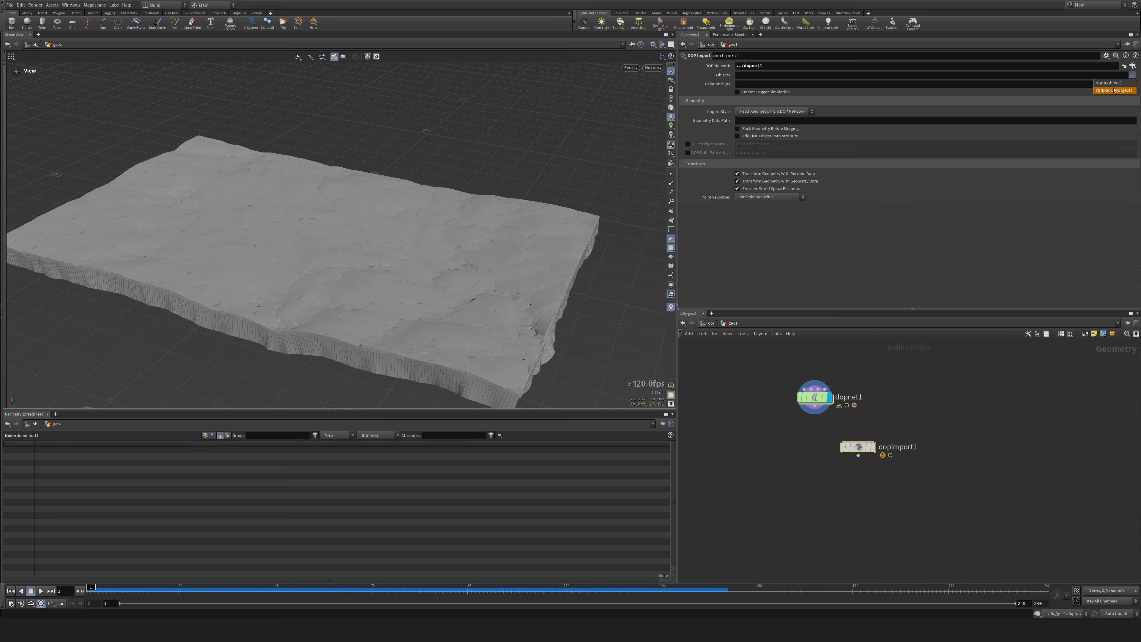
{"action": "left_click", "coordinate": [1115, 90]}
Display dopimport1 and scrub the timeline to frame 23 to inspect the imported pieces.
{"action": "left_click", "coordinate": [875, 447]}
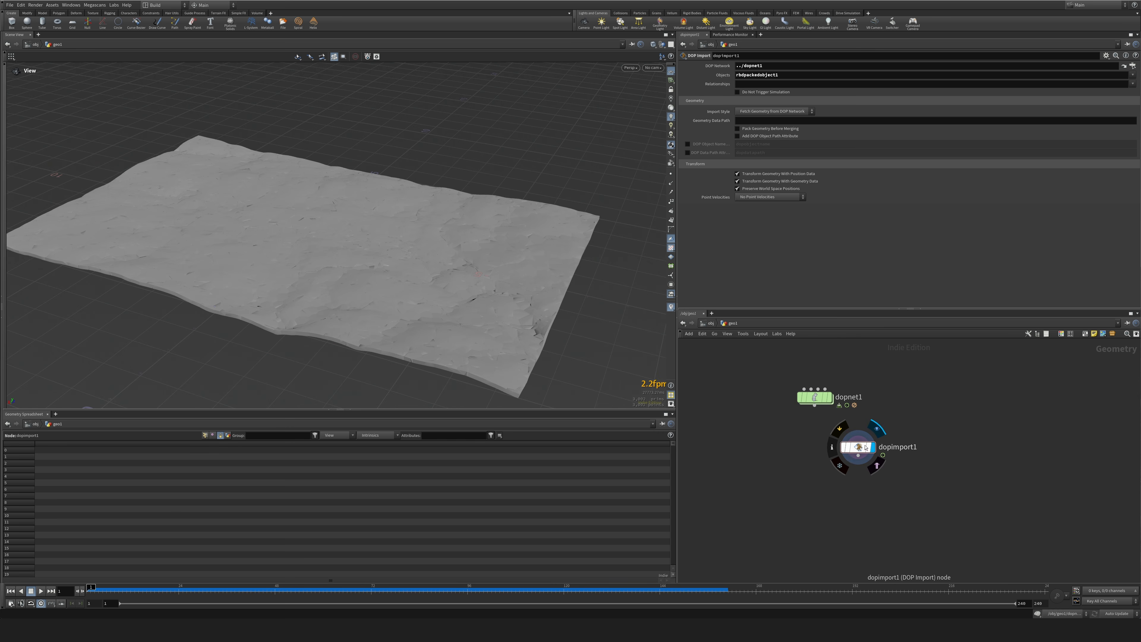
{"action": "left_click_drag", "start_coordinate": [93, 591], "coordinate": [405, 589]}
{"action": "left_click_drag", "start_coordinate": [288, 581], "coordinate": [175, 589]}
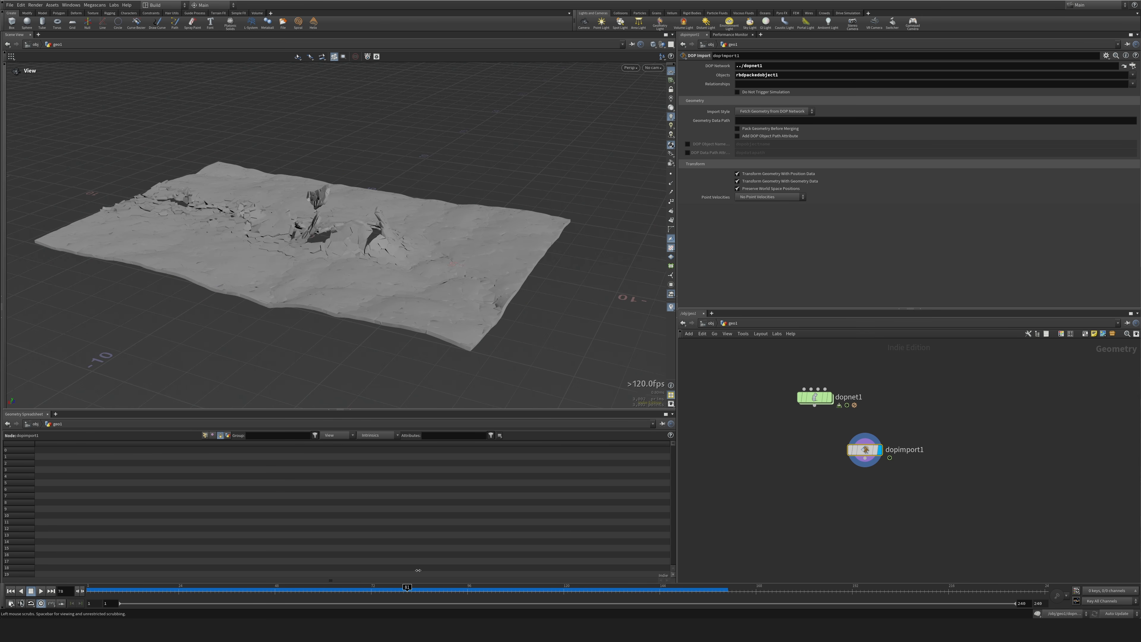
Add an Object Merge node near primitivewrangle1, set its Object 1 to ../primitivewrangle1, and display it.
{"action": "middle_click_drag", "start_coordinate": [760, 355], "coordinate": [771, 562]}
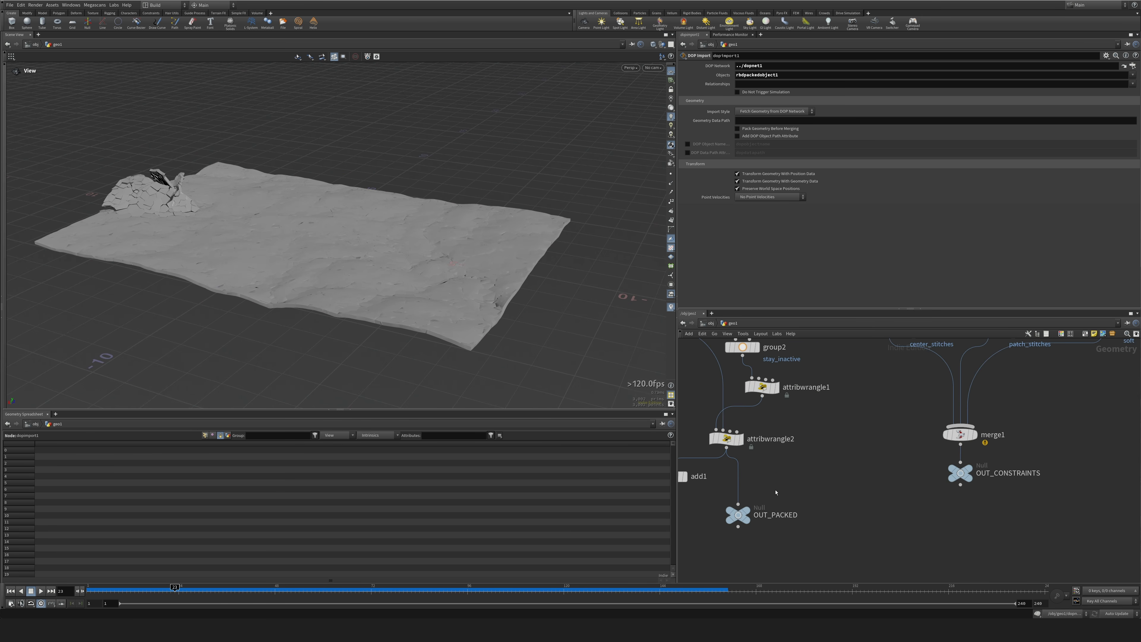
{"action": "scroll", "coordinate": [783, 461], "scroll_direction": "down", "scroll_amount": 5}
{"action": "middle_click_drag", "start_coordinate": [799, 364], "coordinate": [797, 491]}
{"action": "middle_click_drag", "start_coordinate": [765, 389], "coordinate": [778, 440]}
{"action": "scroll", "coordinate": [780, 431], "scroll_direction": "up", "scroll_amount": 4}
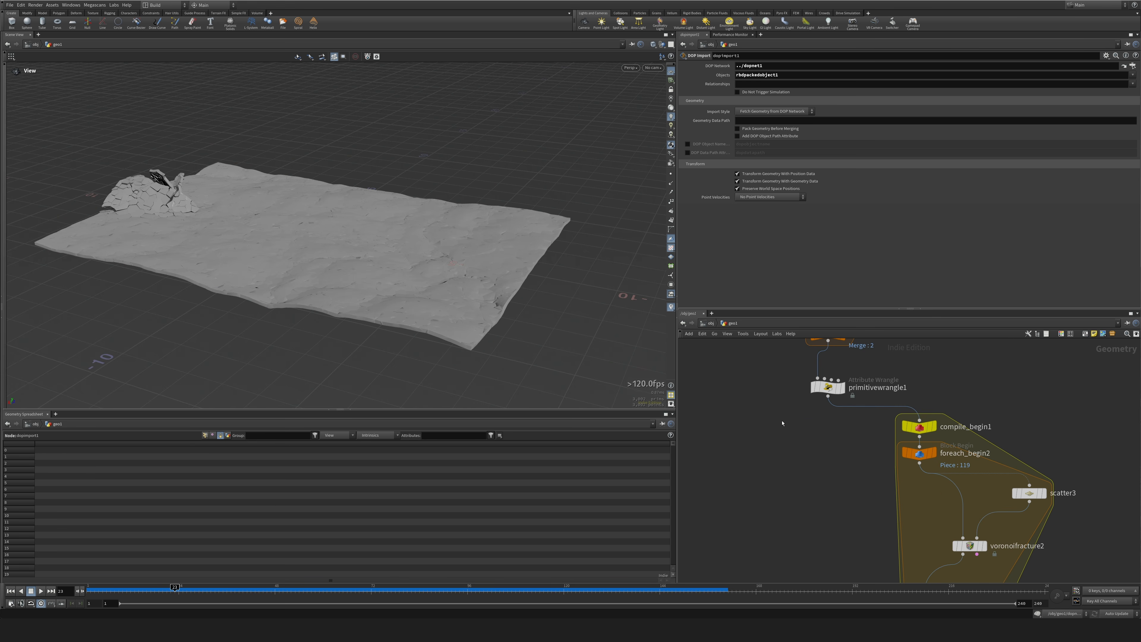
{"action": "key", "text": "Tab"}
{"action": "type", "text": "blast"}
{"action": "key", "text": "Return"}
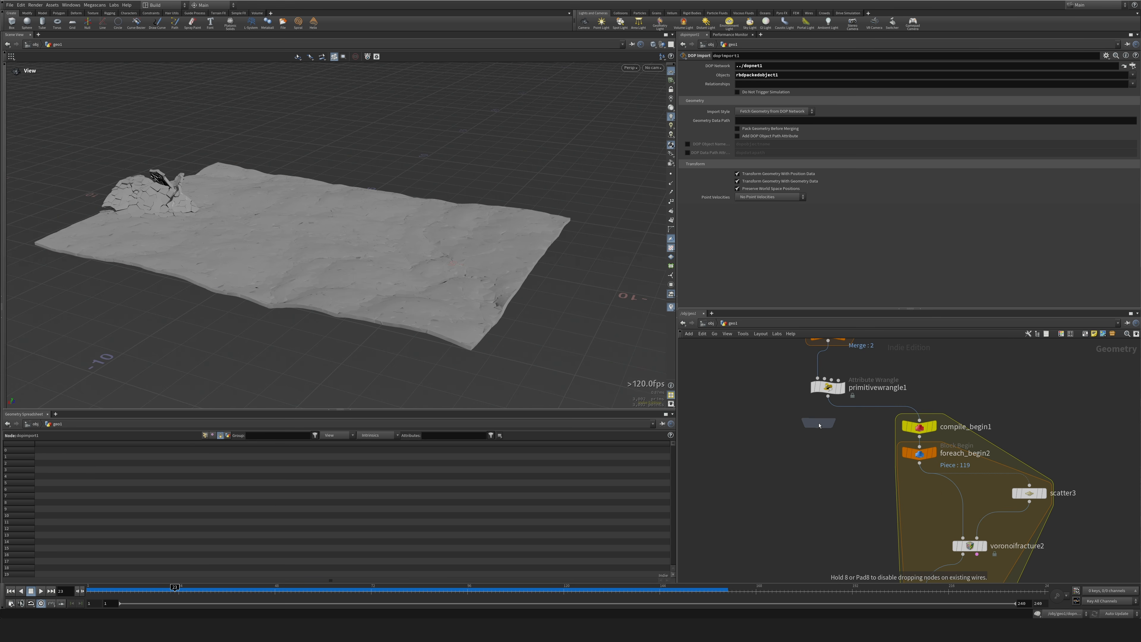
{"action": "left_click", "coordinate": [748, 462]}
{"action": "left_click_drag", "start_coordinate": [816, 389], "coordinate": [773, 84]}
{"action": "left_click", "coordinate": [764, 461]}
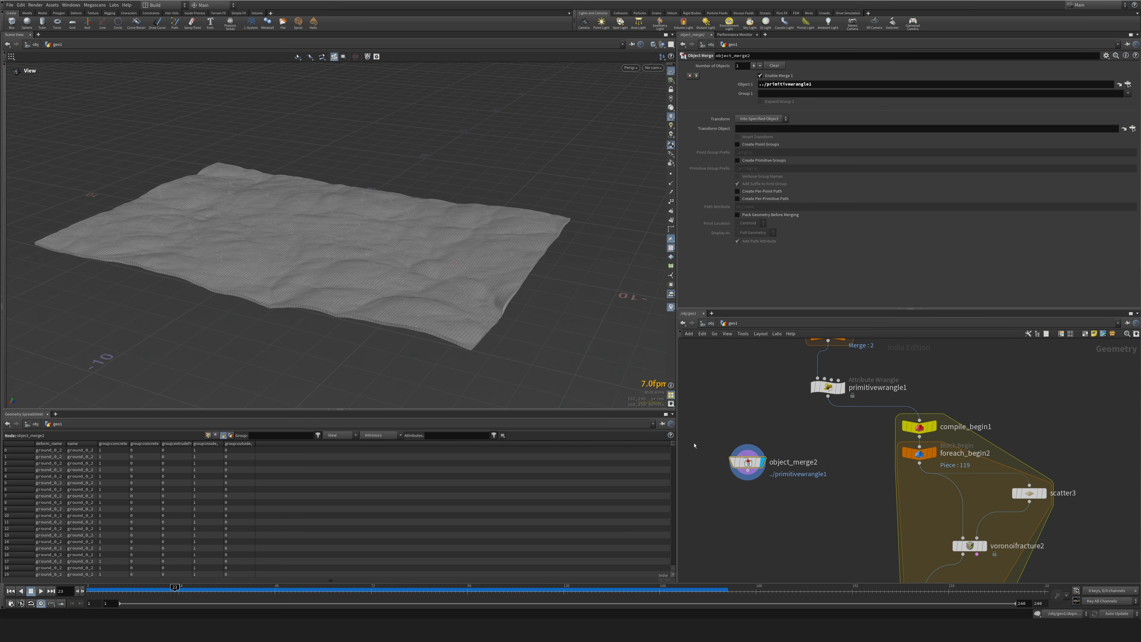
Place object_merge2 beside the simulation nodes and arrange dopnet1 and dopimport1 to make room around it.
{"action": "scroll", "coordinate": [153, 237], "scroll_direction": "up", "scroll_amount": 10}
{"action": "scroll", "coordinate": [284, 214], "scroll_direction": "down", "scroll_amount": 10}
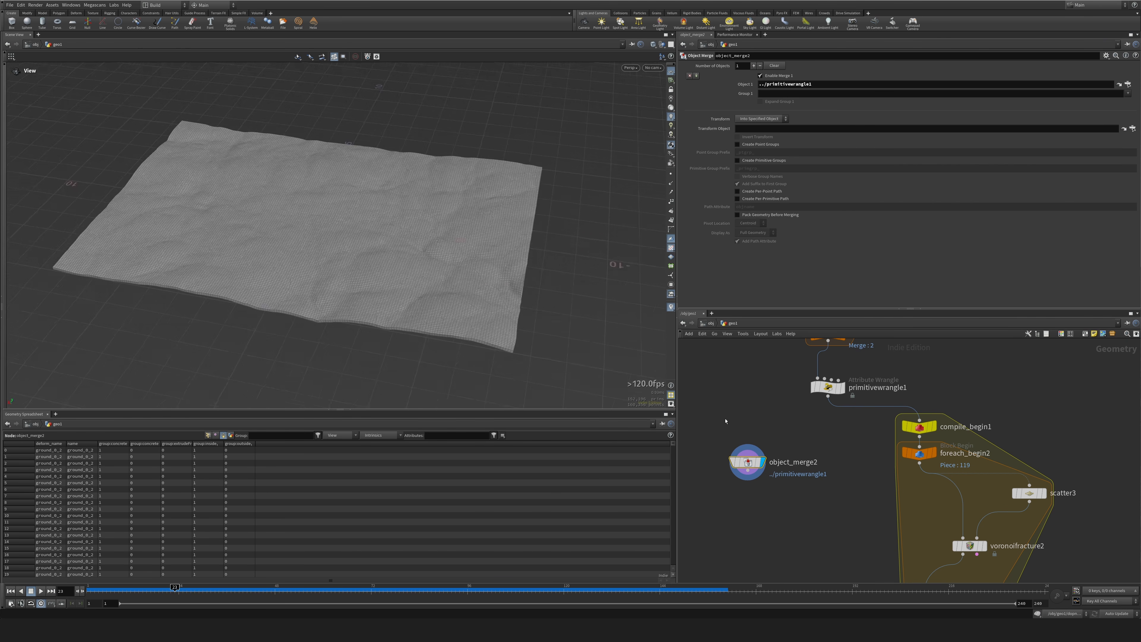
{"action": "left_click_drag", "start_coordinate": [285, 215], "coordinate": [287, 194]}
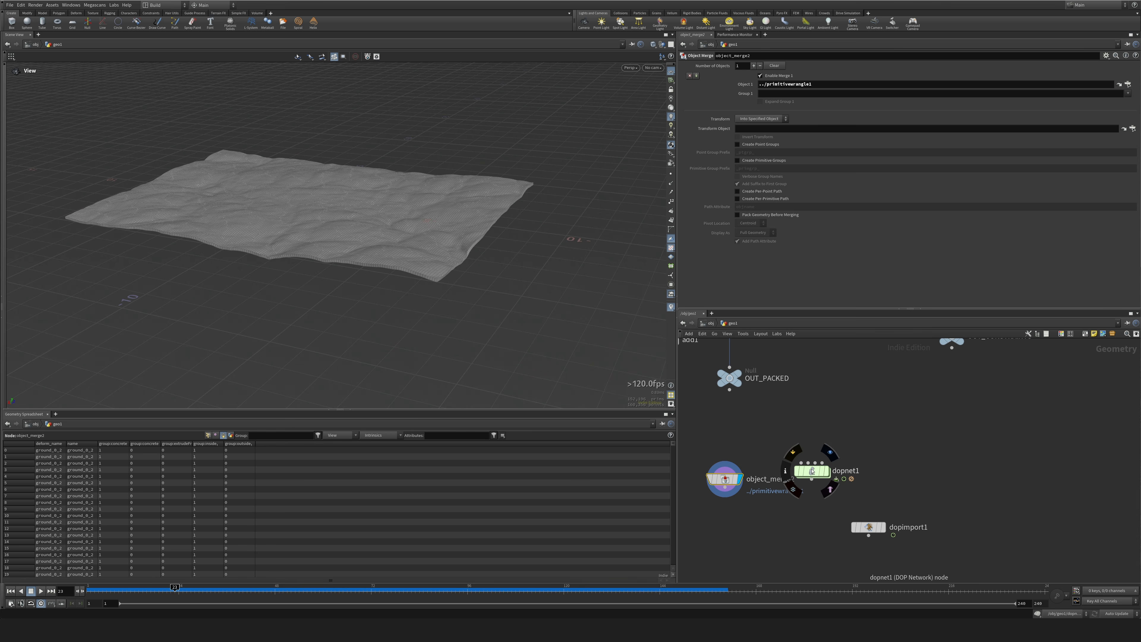
{"action": "left_click_drag", "start_coordinate": [811, 471], "coordinate": [840, 439]}
{"action": "left_click_drag", "start_coordinate": [867, 534], "coordinate": [859, 477]}
{"action": "left_click_drag", "start_coordinate": [725, 480], "coordinate": [723, 505]}
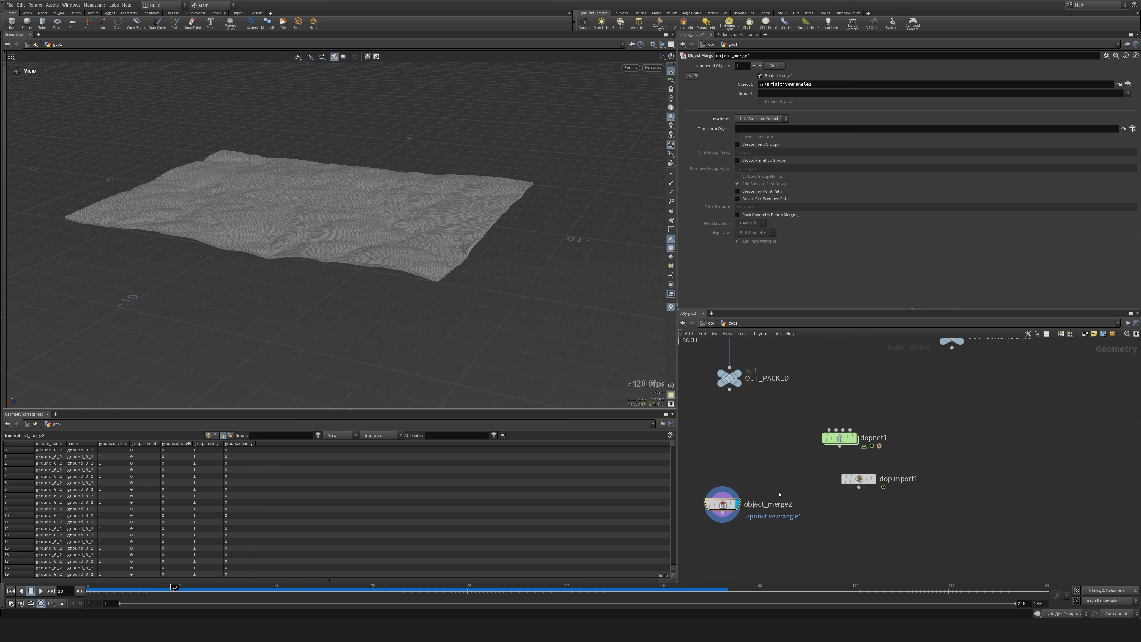
{"action": "left_click_drag", "start_coordinate": [859, 479], "coordinate": [862, 500]}
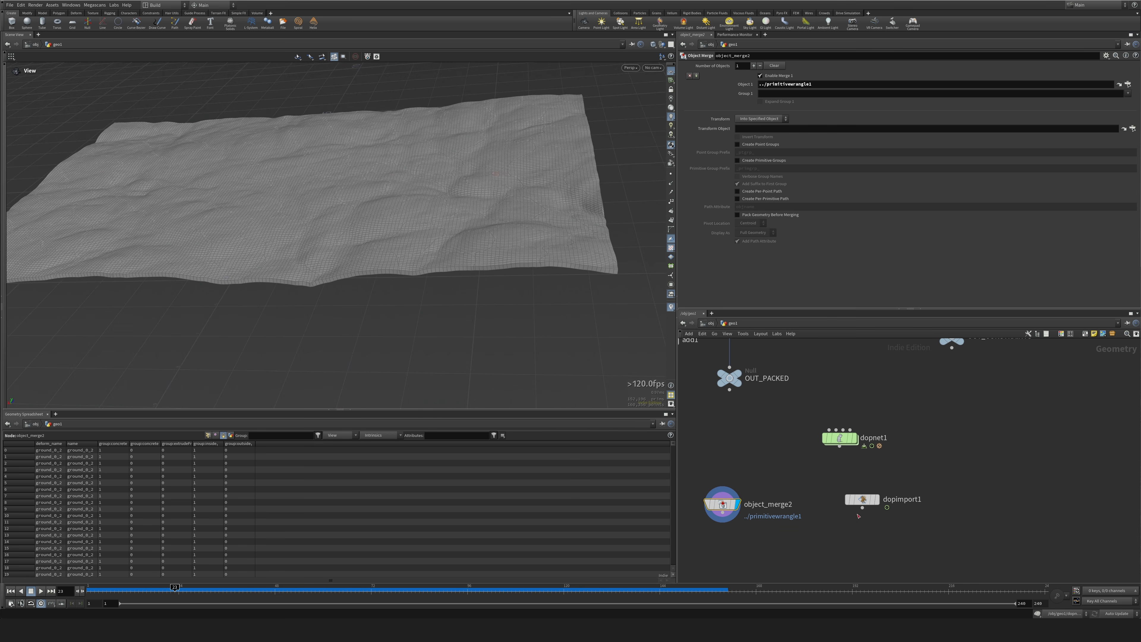
Add a Point Deform node below object_merge2 and connect object_merge2 to its first input.
{"action": "middle_click_drag", "start_coordinate": [877, 533], "coordinate": [921, 467]}
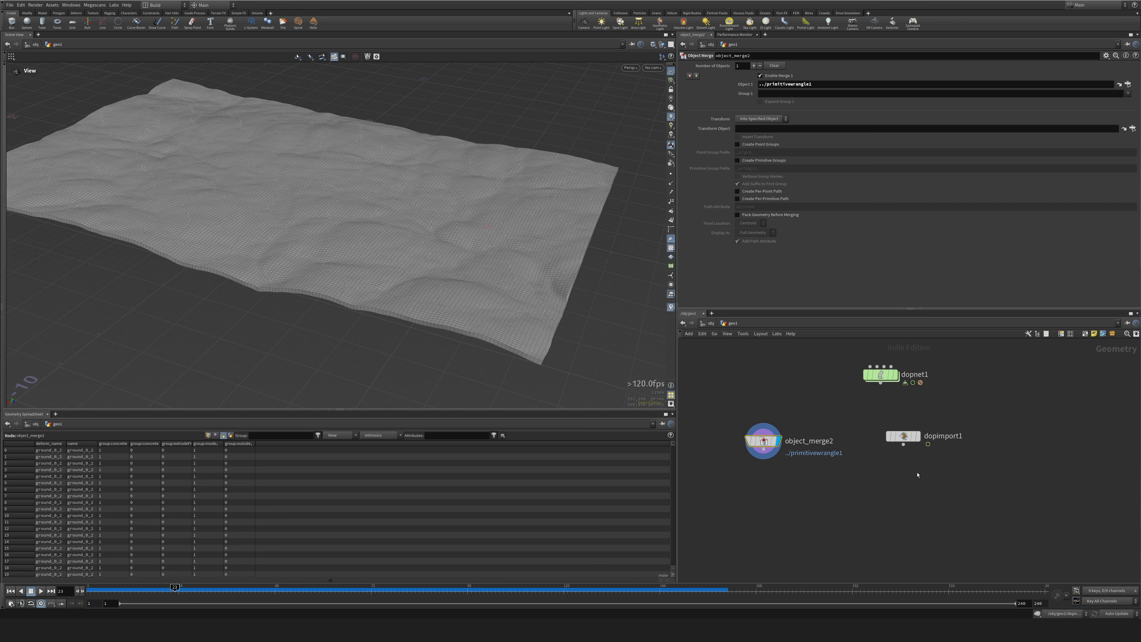
{"action": "key", "text": "Tab"}
{"action": "type", "text": "dop"}
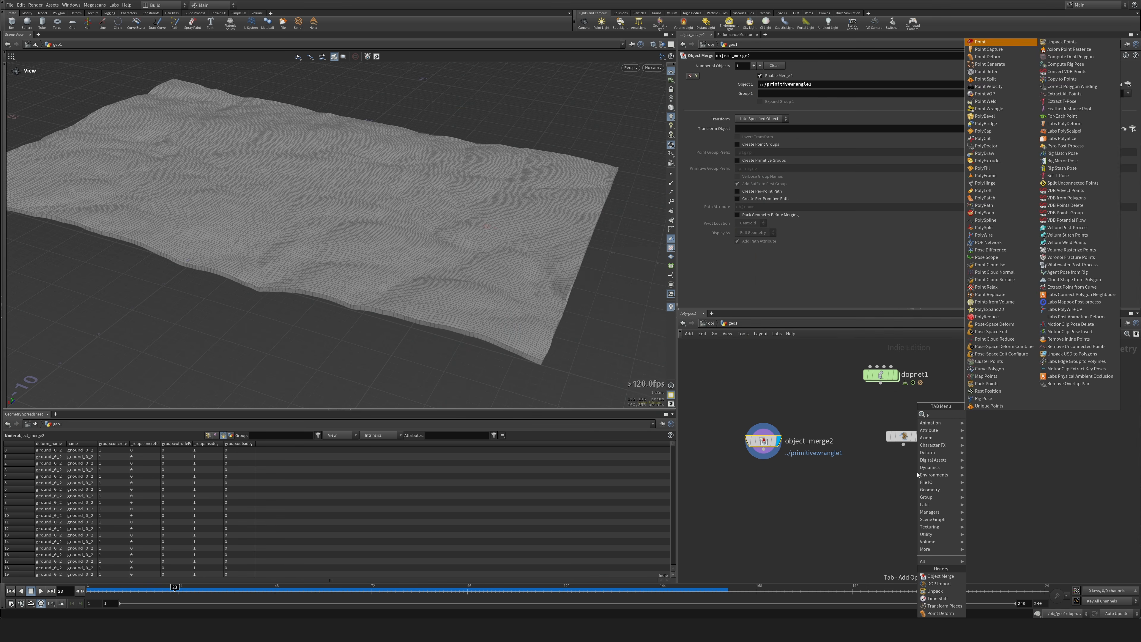
{"action": "key", "text": "Return"}
{"action": "left_click", "coordinate": [805, 505]}
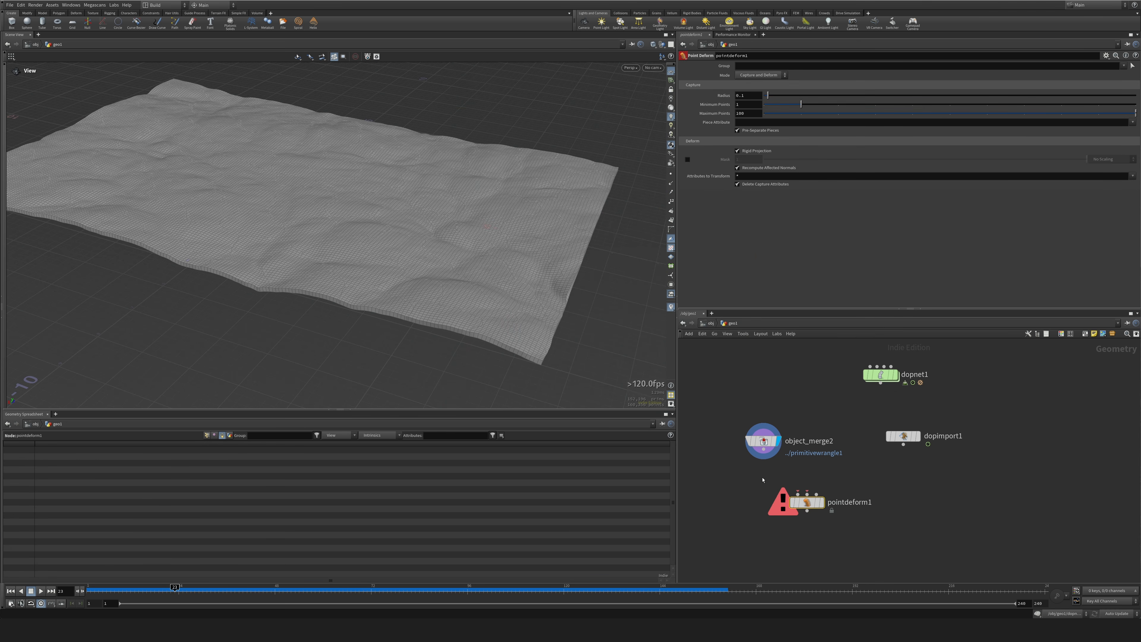
{"action": "left_click_drag", "start_coordinate": [764, 451], "coordinate": [807, 541]}
Move dopimport1 slightly upward and display its simulated pieces.
{"action": "middle_click_drag", "start_coordinate": [911, 466], "coordinate": [889, 430]}
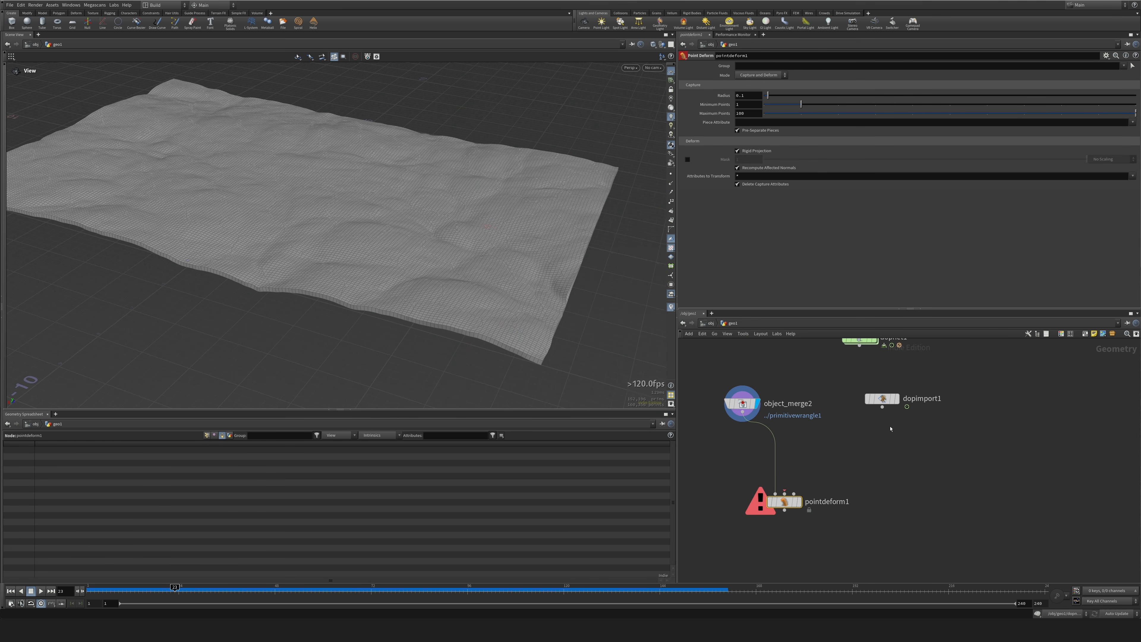
{"action": "left_click_drag", "start_coordinate": [880, 402], "coordinate": [877, 388]}
{"action": "left_click", "coordinate": [886, 387]}
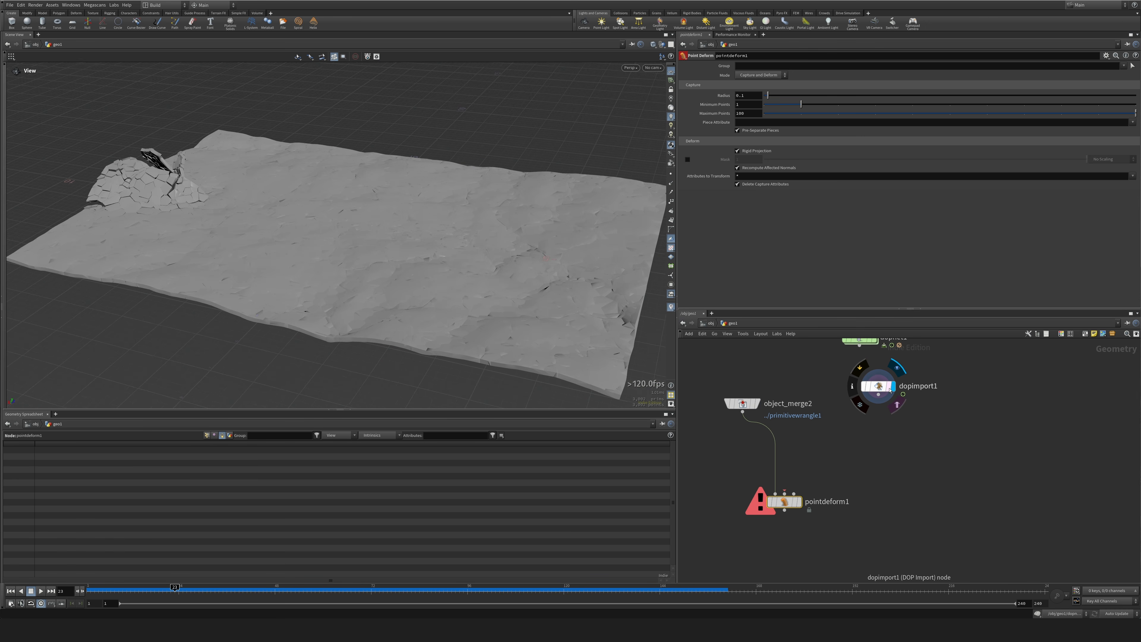
Add an Object Merge node near compile_end1, set its Object 1 to ../compile_end1, and display it.
{"action": "middle_click_drag", "start_coordinate": [945, 381], "coordinate": [927, 465]}
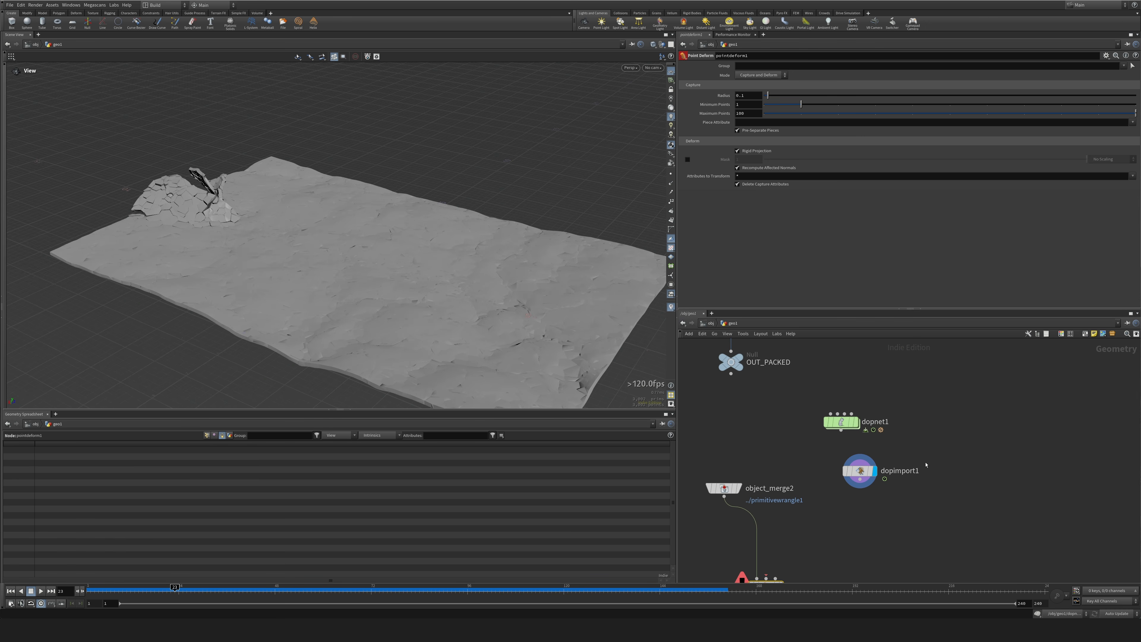
{"action": "mouse_move", "coordinate": [859, 423]}
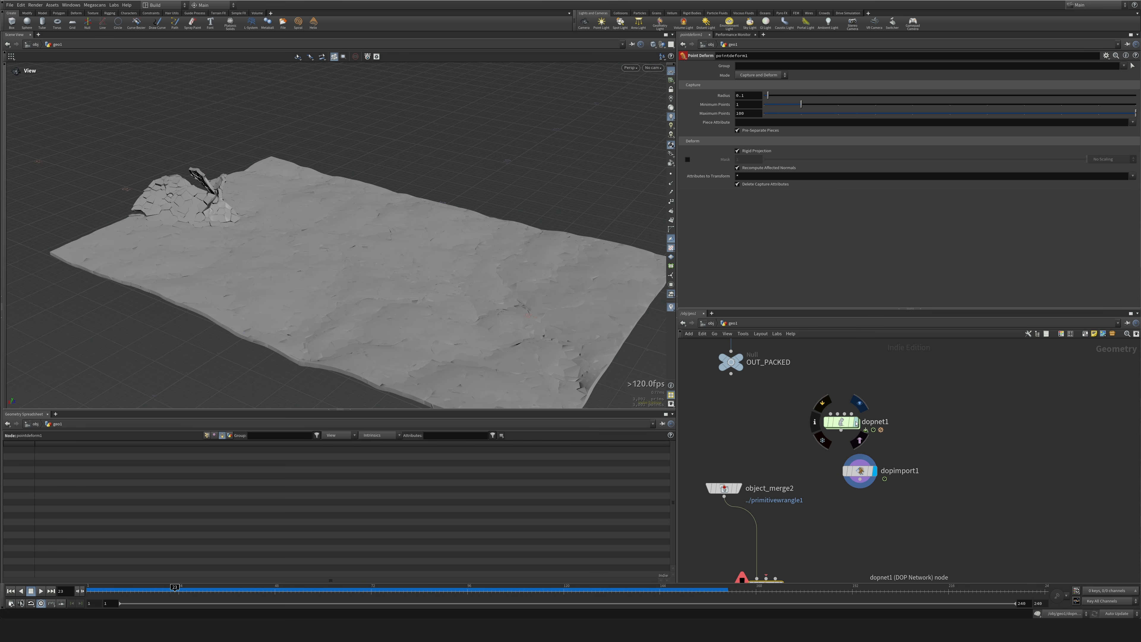
{"action": "middle_click_drag", "start_coordinate": [889, 390], "coordinate": [876, 548]}
{"action": "scroll", "coordinate": [859, 434], "scroll_direction": "down", "scroll_amount": 5}
{"action": "middle_click_drag", "start_coordinate": [841, 392], "coordinate": [835, 465]}
{"action": "scroll", "coordinate": [865, 432], "scroll_direction": "up", "scroll_amount": 5}
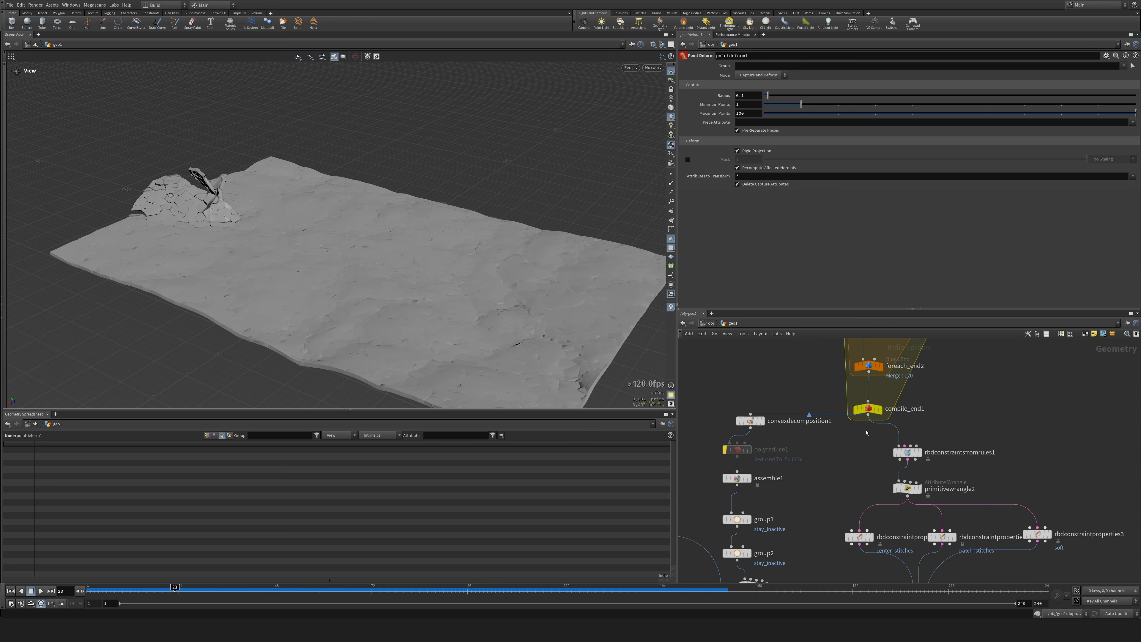
{"action": "key", "text": "Tab"}
{"action": "type", "text": "n"}
{"action": "key", "text": "Escape"}
{"action": "key", "text": "Escape"}
{"action": "left_click", "coordinate": [835, 459]}
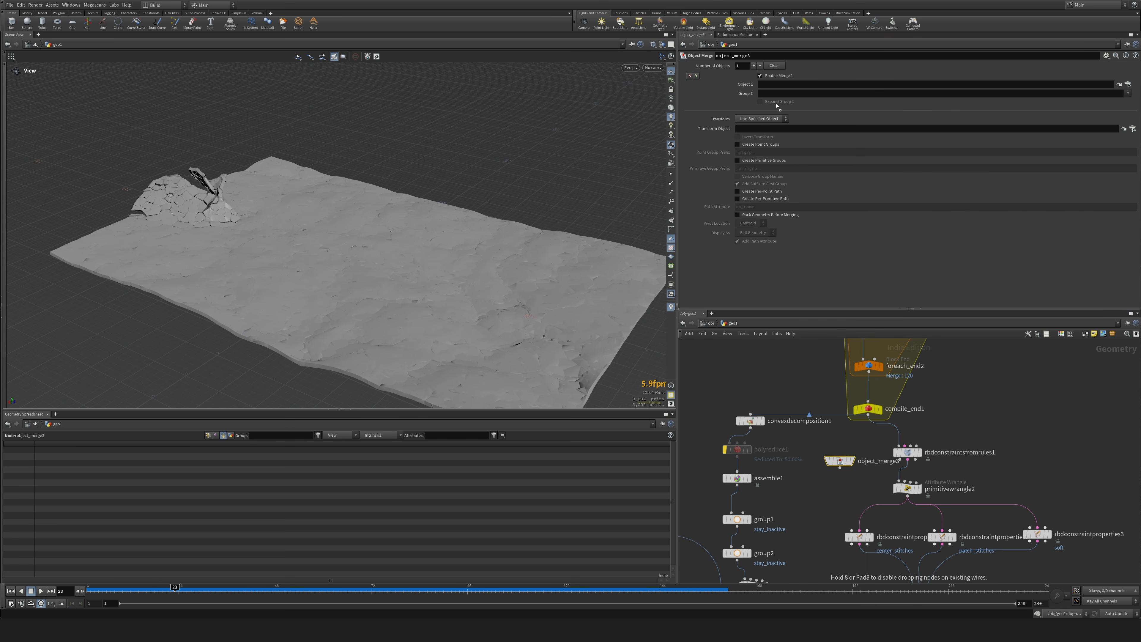
{"action": "left_click_drag", "start_coordinate": [792, 87], "coordinate": [792, 87]}
{"action": "left_click", "coordinate": [850, 461]}
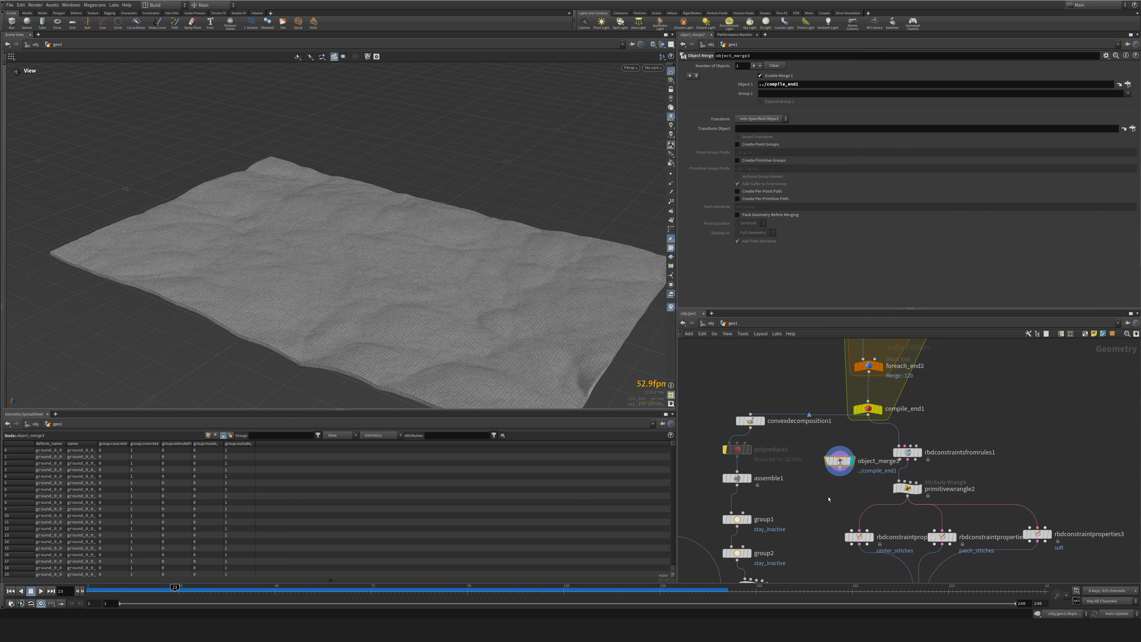
Move object_merge3 down beside dopimport1, keep it clear of the import node, and display dopimport1's simulated pieces.
{"action": "middle_click_drag", "start_coordinate": [811, 507], "coordinate": [803, 392]}
{"action": "left_click_drag", "start_coordinate": [830, 346], "coordinate": [833, 496]}
{"action": "middle_click_drag", "start_coordinate": [862, 527], "coordinate": [837, 377]}
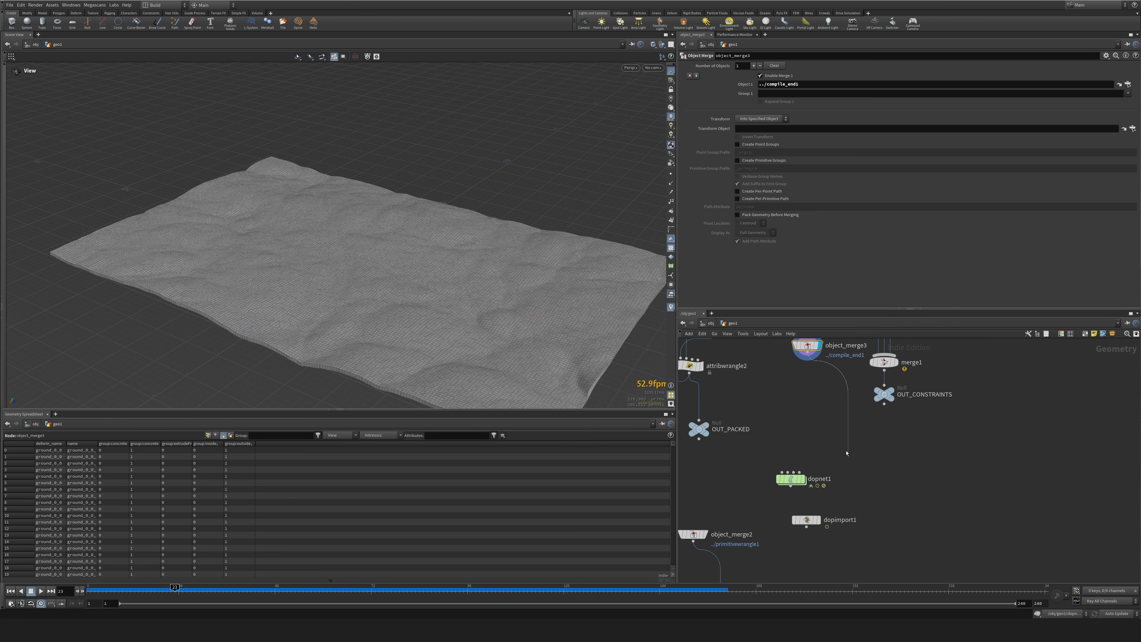
{"action": "left_click_drag", "start_coordinate": [803, 350], "coordinate": [876, 495]}
{"action": "middle_click_drag", "start_coordinate": [891, 548], "coordinate": [890, 418]}
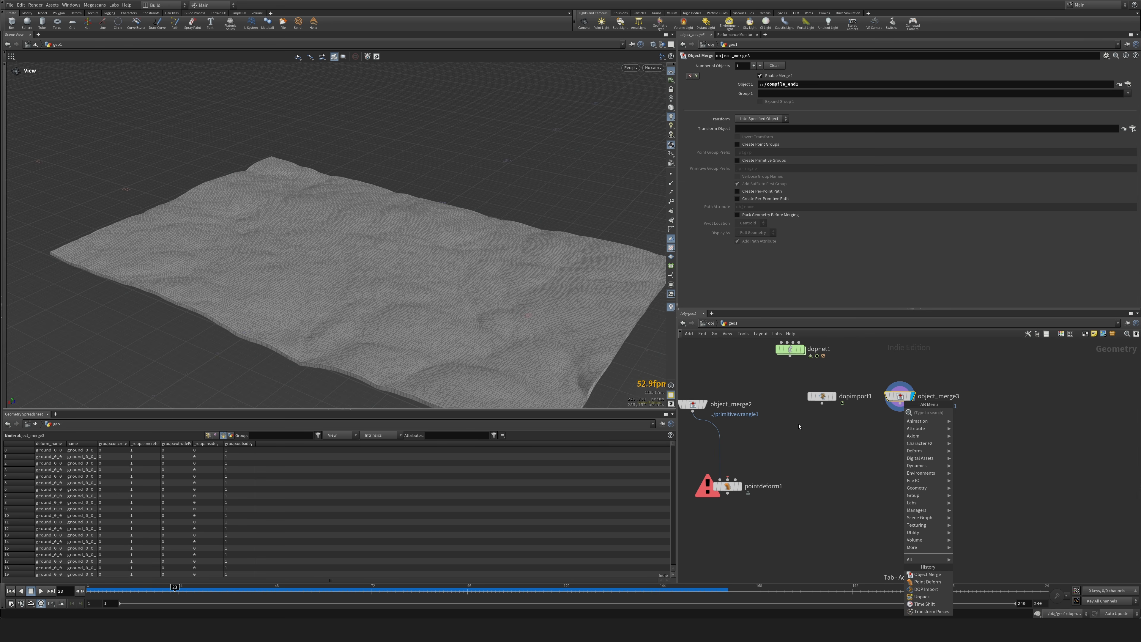
{"action": "left_click", "coordinate": [799, 426]}
{"action": "left_click", "coordinate": [835, 397]}
{"action": "left_click_drag", "start_coordinate": [900, 396], "coordinate": [971, 384]}
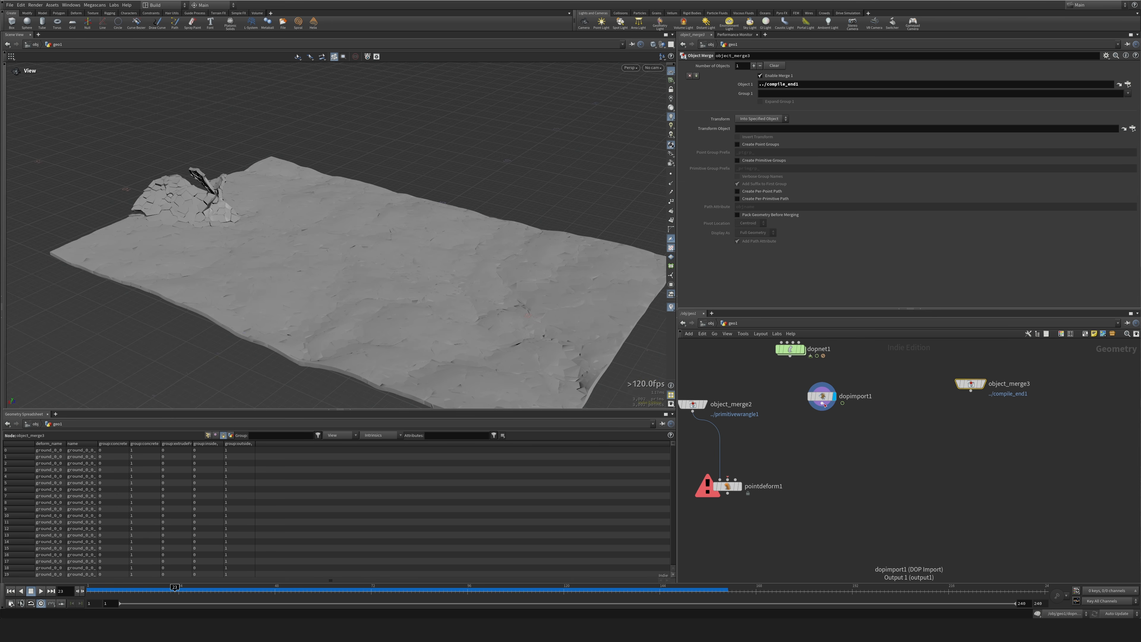
{"action": "left_click_drag", "start_coordinate": [825, 404], "coordinate": [838, 411]}
Add a Time Shift node below dopimport1, feed it from dopimport1, and display it.
{"action": "key", "text": "Tab"}
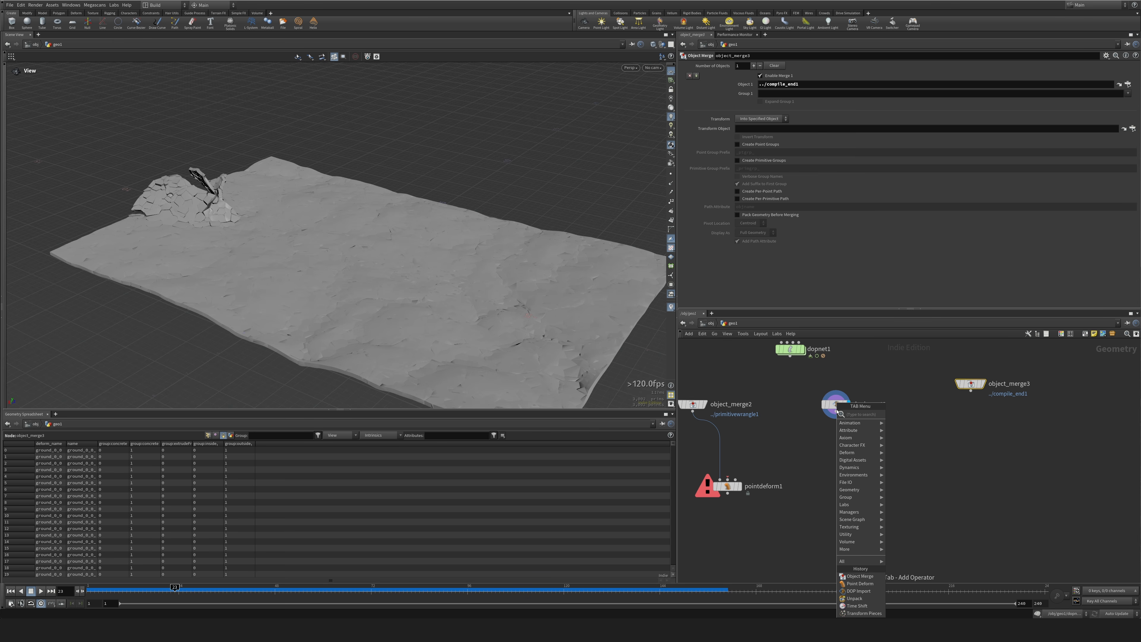
{"action": "type", "text": "f"}
{"action": "key", "text": "BackSpace"}
{"action": "type", "text": "unp"}
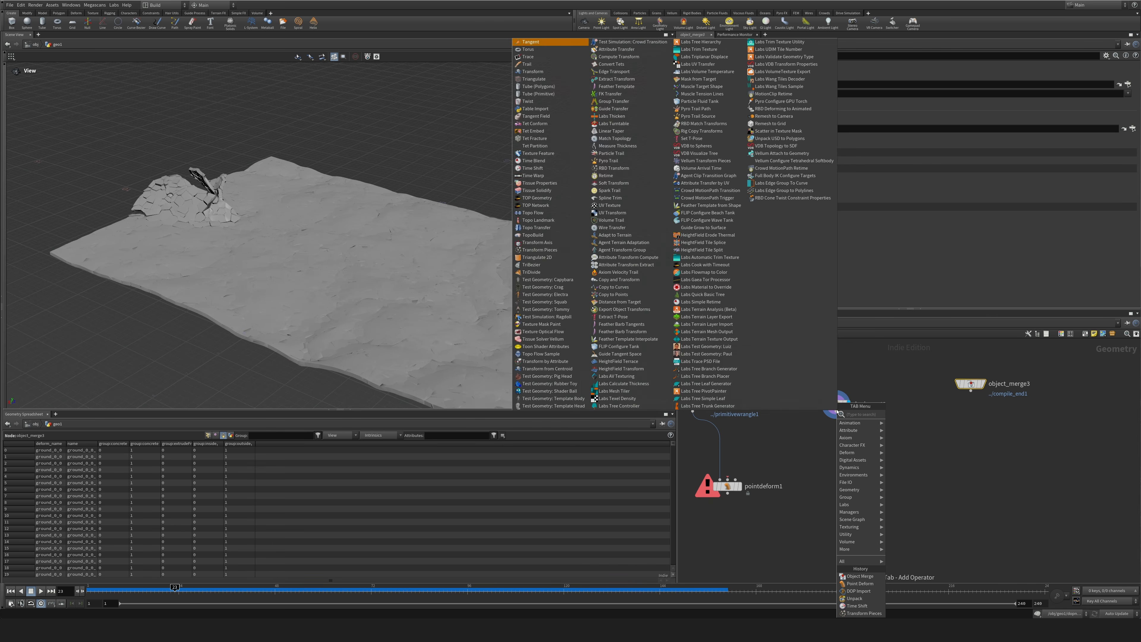
{"action": "key", "text": "Return"}
{"action": "left_click", "coordinate": [920, 456]}
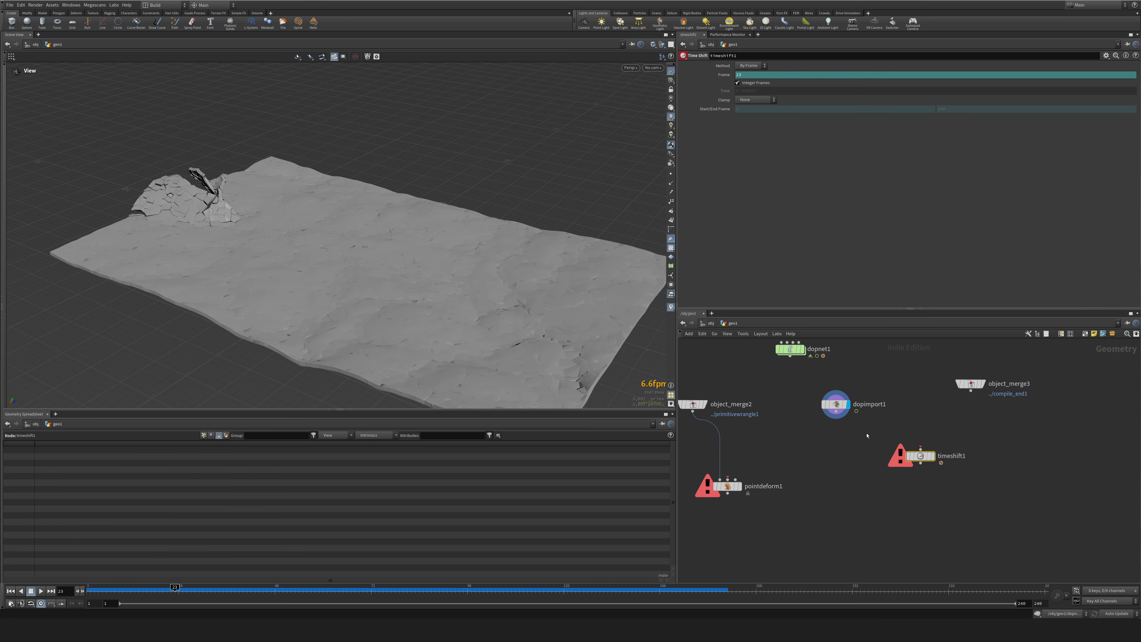
{"action": "left_click", "coordinate": [933, 456]}
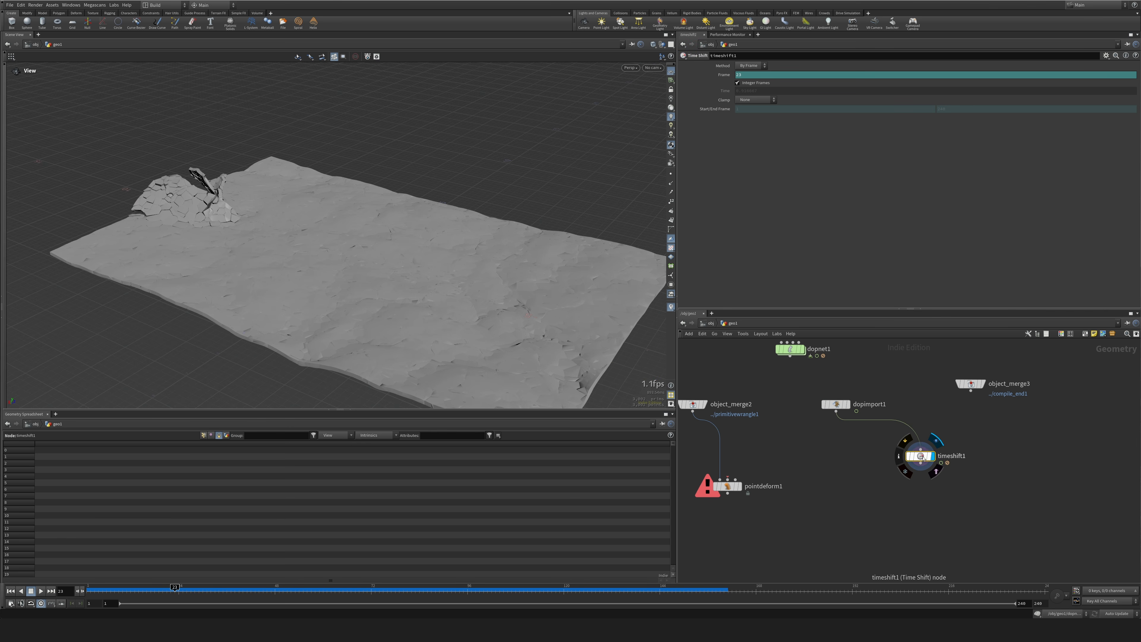
Set the Time Shift frame to a fixed value of 1 and return the timeline to frame 1.
{"action": "left_click", "coordinate": [751, 74]}
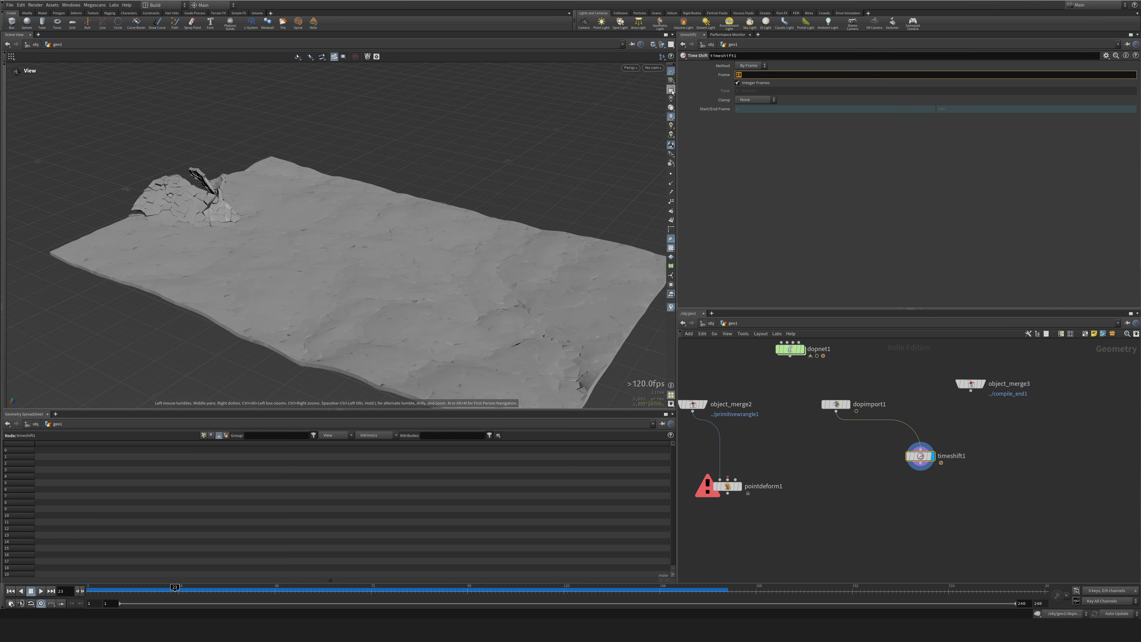
{"action": "key", "text": "Return"}
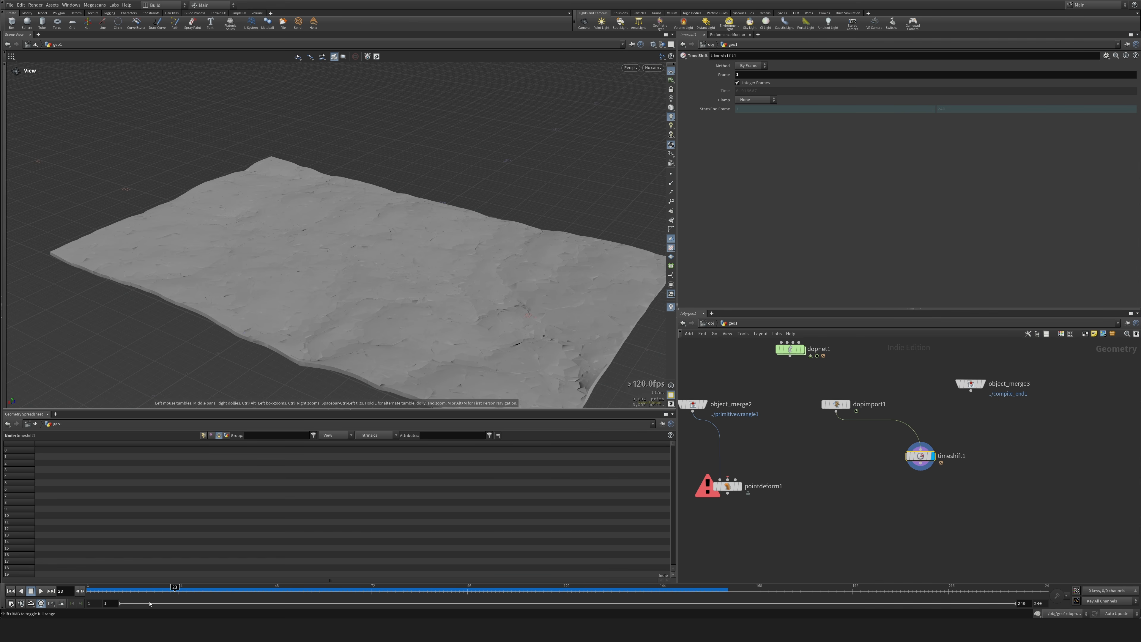
{"action": "left_click_drag", "start_coordinate": [151, 592], "coordinate": [48, 599]}
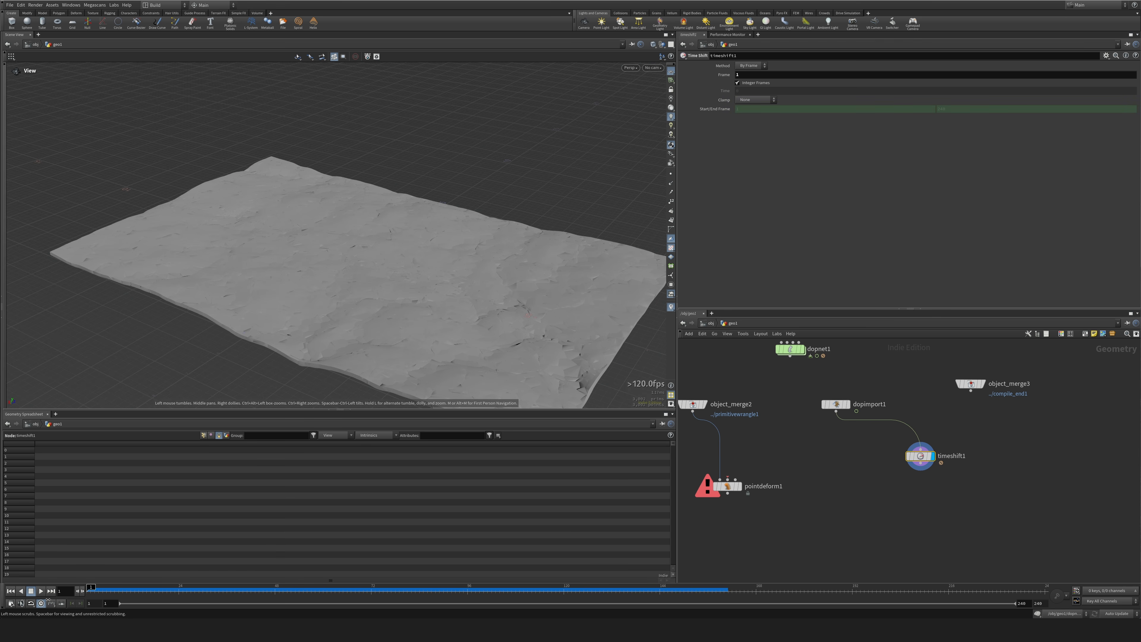
Add an Unpack node after timeshift1, display it, and line both nodes up below dopimport1.
{"action": "key", "text": "Tab"}
{"action": "type", "text": "unpack"}
{"action": "key", "text": "Return"}
{"action": "left_click", "coordinate": [908, 492]}
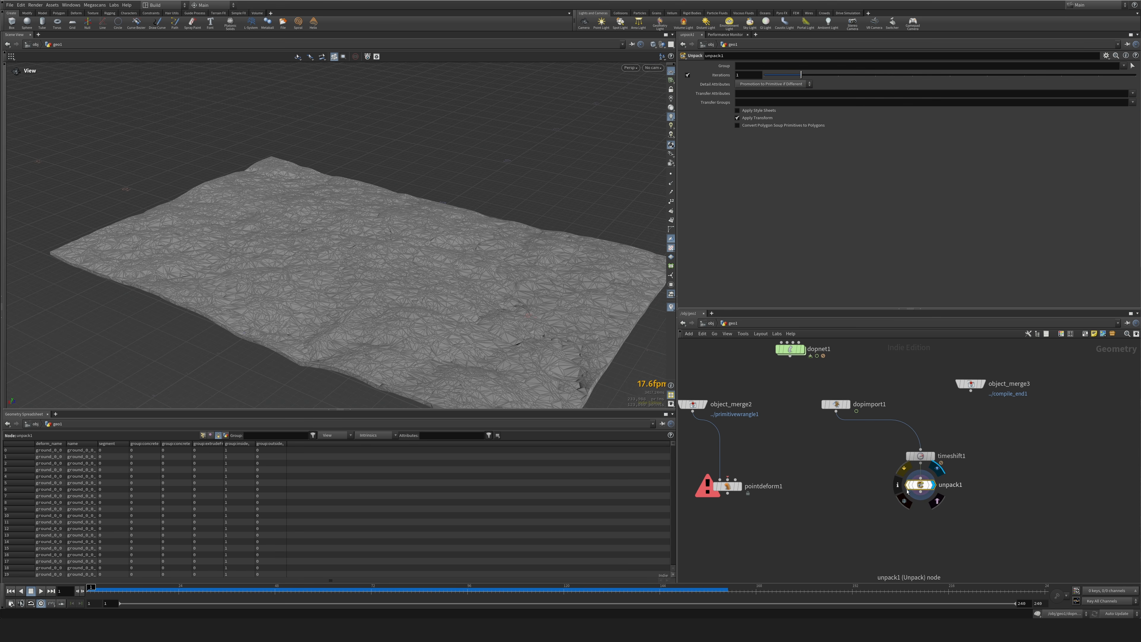
{"action": "left_click_drag", "start_coordinate": [881, 475], "coordinate": [976, 511]}
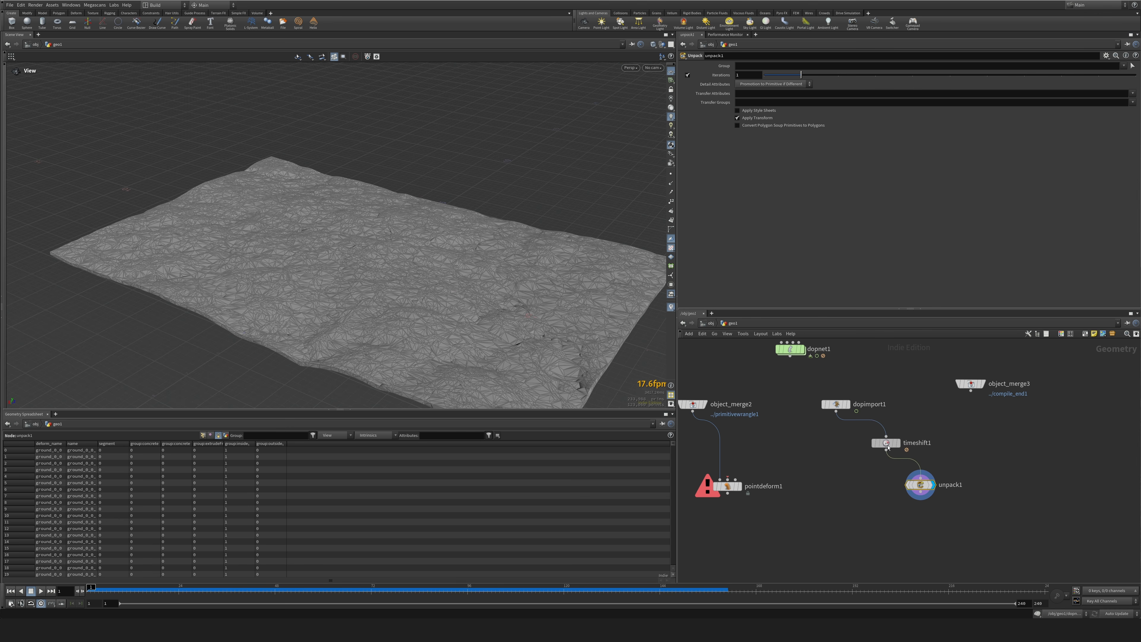
{"action": "key", "text": "l"}
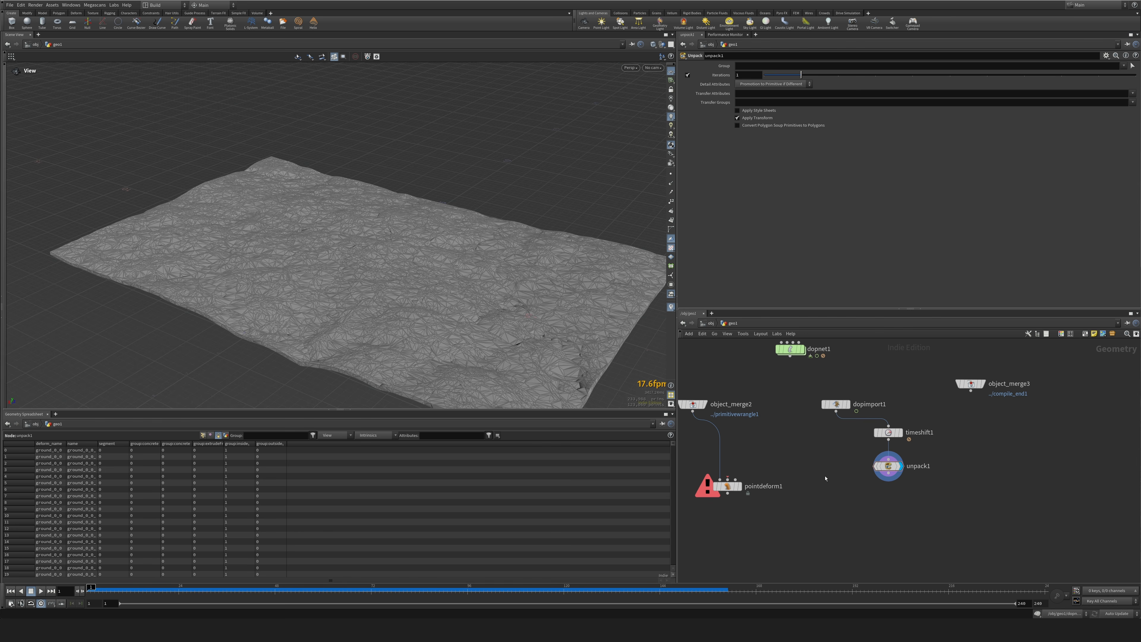
Add a Transform Pieces node, connect dopimport1 to its first two inputs and unpack1 to its third, and display it.
{"action": "key", "text": "Tab"}
{"action": "type", "text": "unp"}
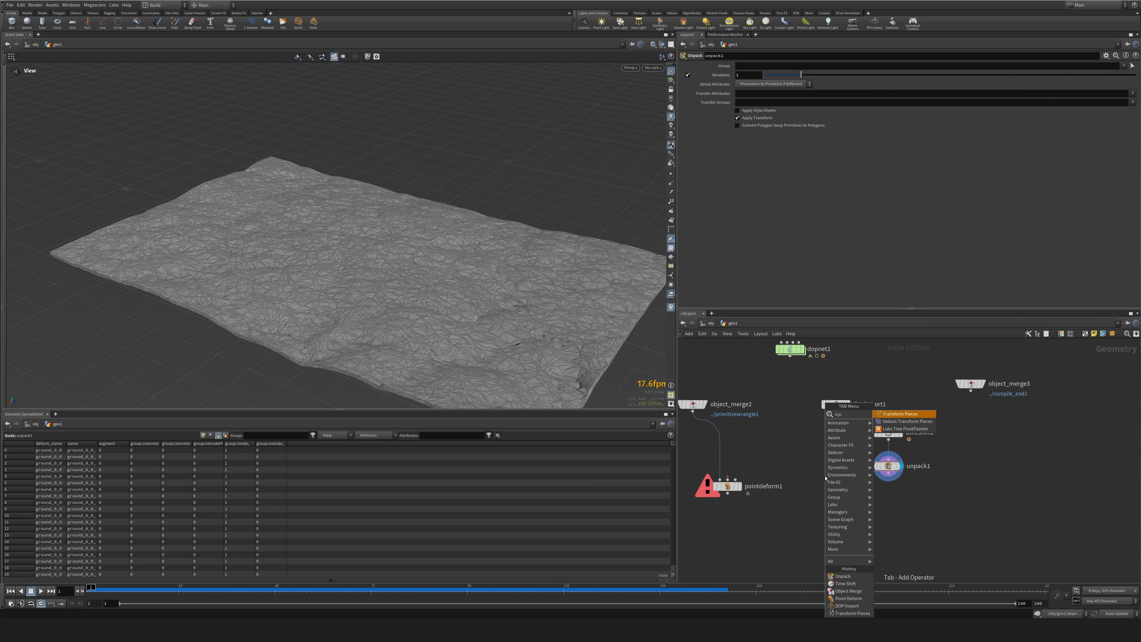
{"action": "key", "text": "Return"}
{"action": "left_click", "coordinate": [839, 498]}
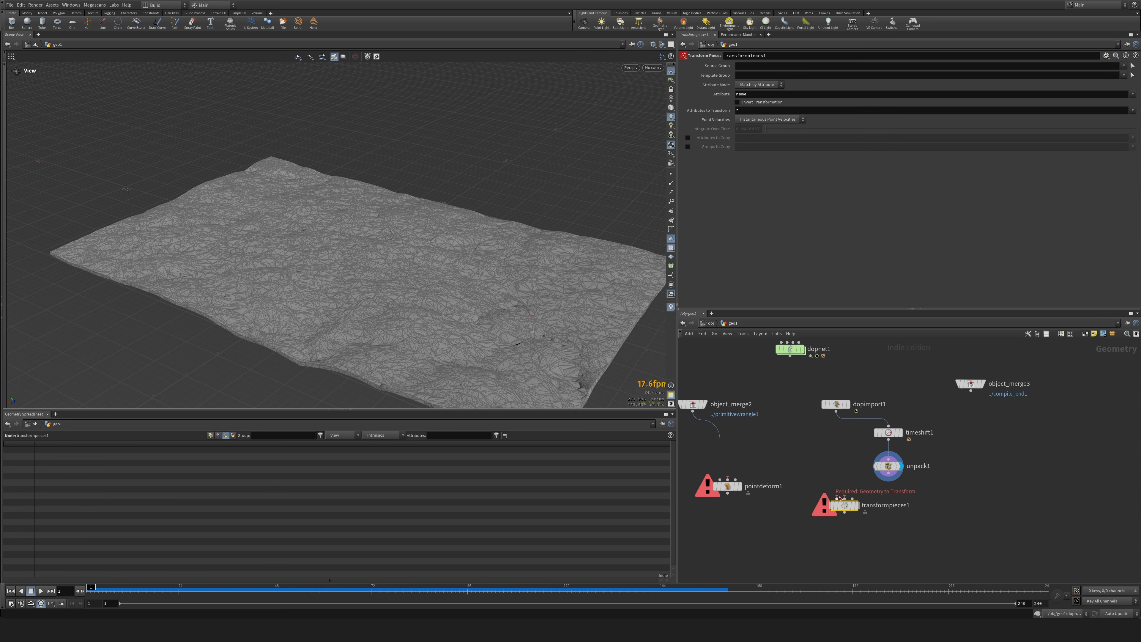
{"action": "left_click_drag", "start_coordinate": [837, 496], "coordinate": [836, 409]}
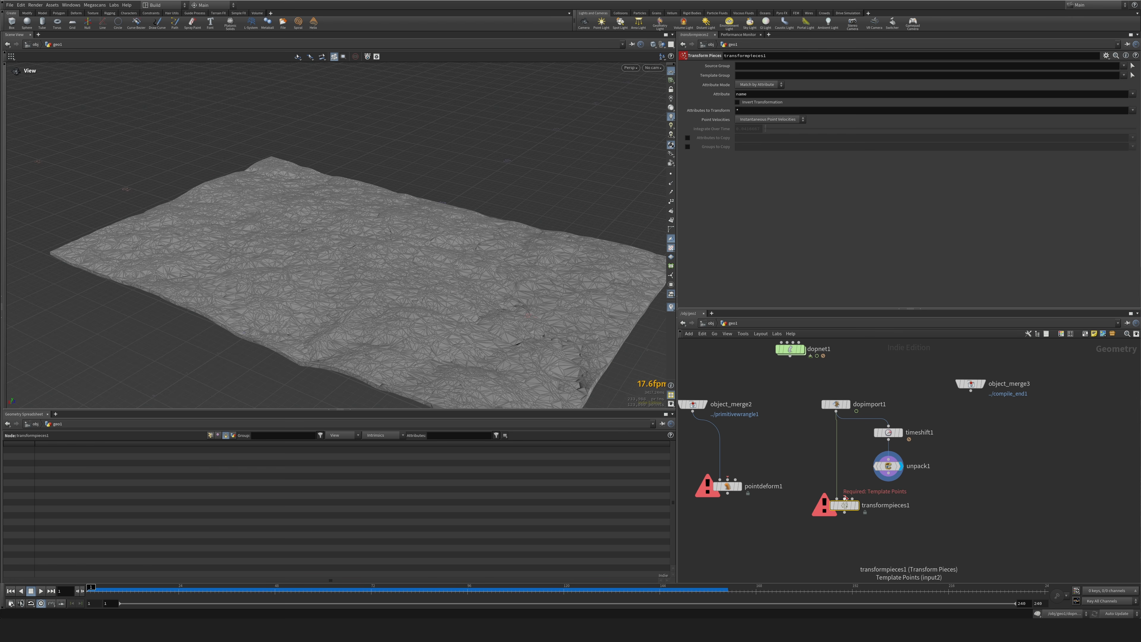
{"action": "left_click_drag", "start_coordinate": [845, 496], "coordinate": [853, 493]}
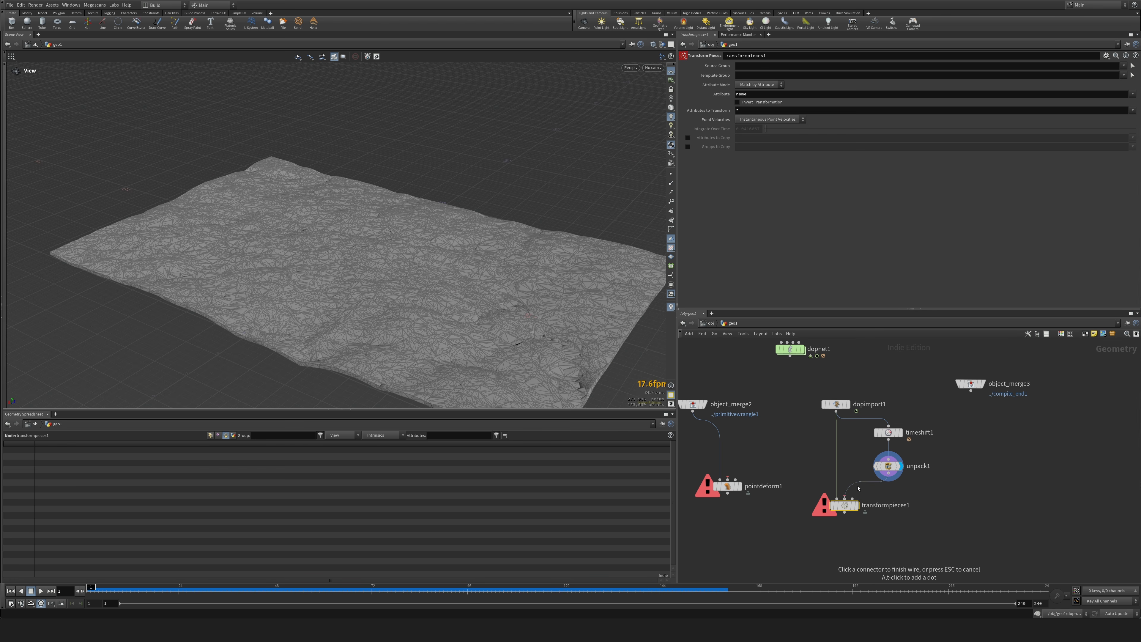
{"action": "left_click", "coordinate": [859, 489]}
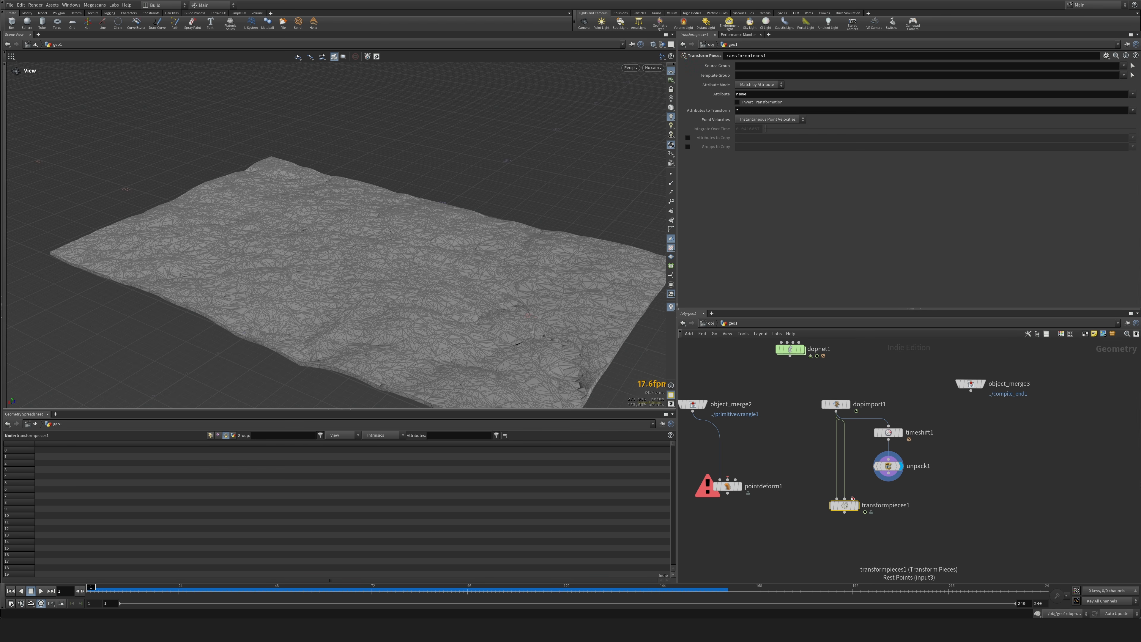
{"action": "left_click", "coordinate": [857, 505]}
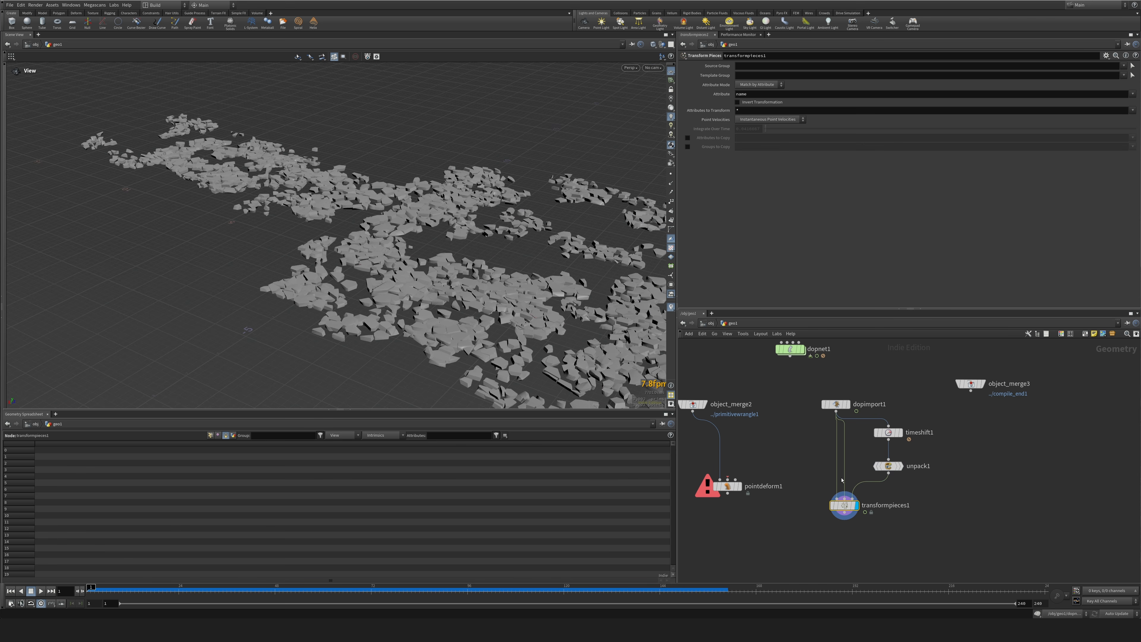
{"action": "key", "text": "u"}
{"action": "left_click_drag", "start_coordinate": [846, 436], "coordinate": [835, 443]}
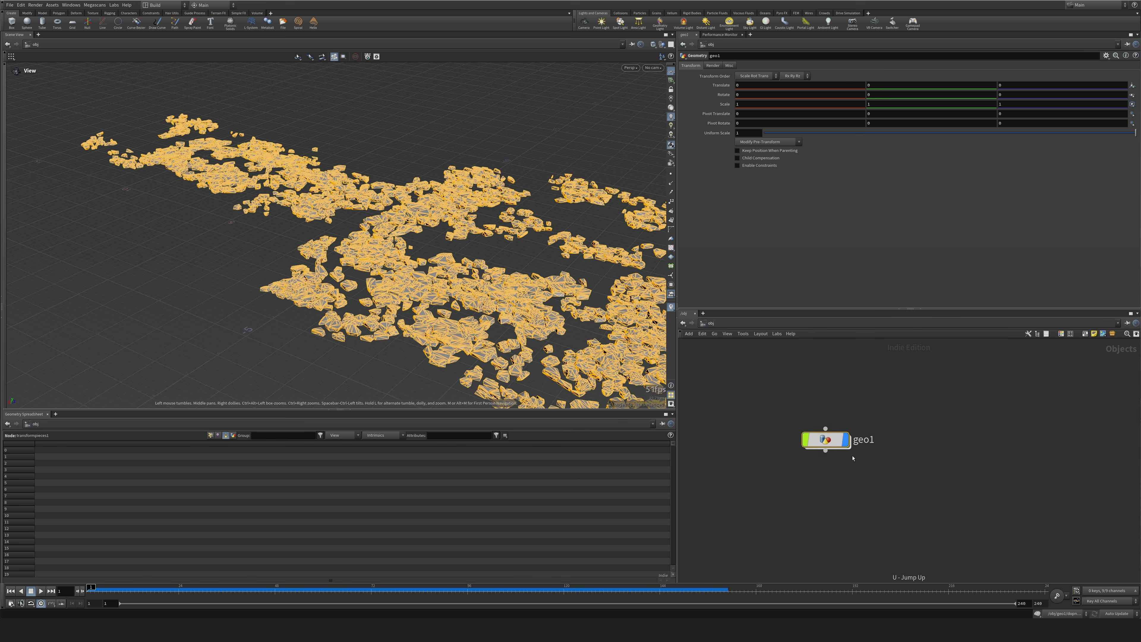
{"action": "double_click", "coordinate": [835, 443]}
{"action": "middle_click_drag", "start_coordinate": [862, 459], "coordinate": [863, 428]}
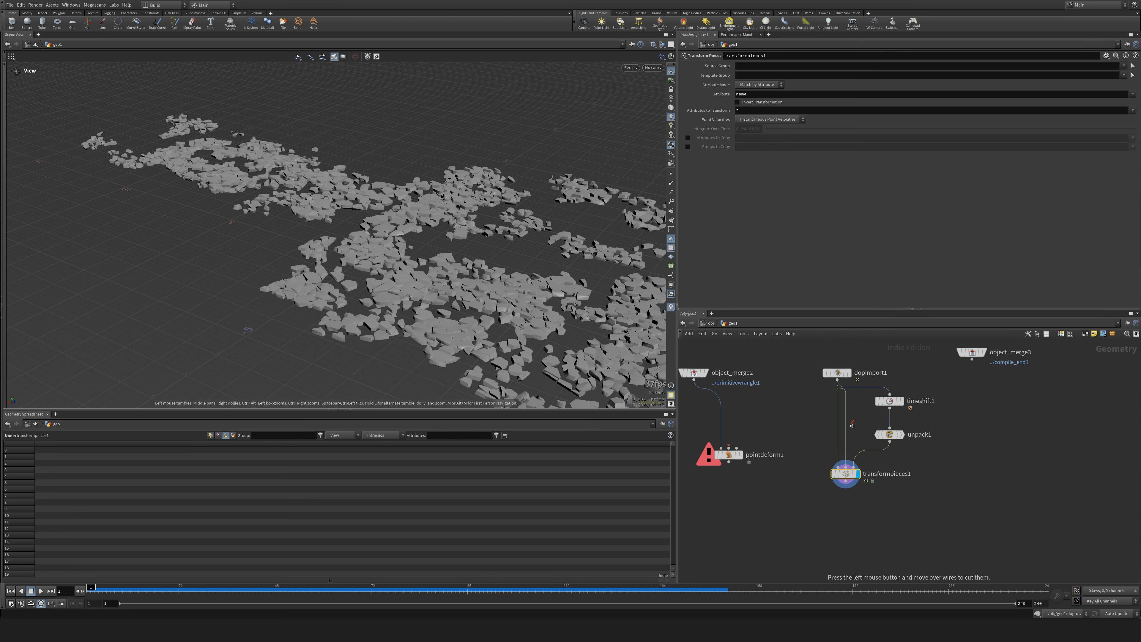
Rewire transformpieces1 with timeshift1 as geometry and dopimport1 as template points, align it with dopimport1, and display its result.
{"action": "left_click_drag", "start_coordinate": [852, 424], "coordinate": [841, 427]}
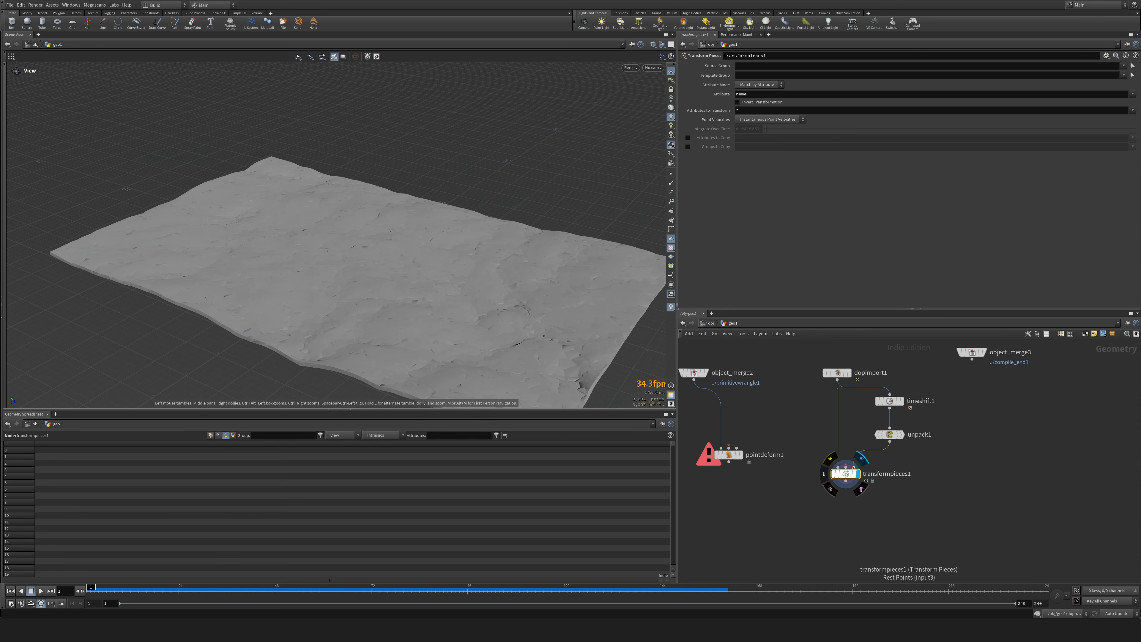
{"action": "left_click_drag", "start_coordinate": [849, 475], "coordinate": [826, 479]}
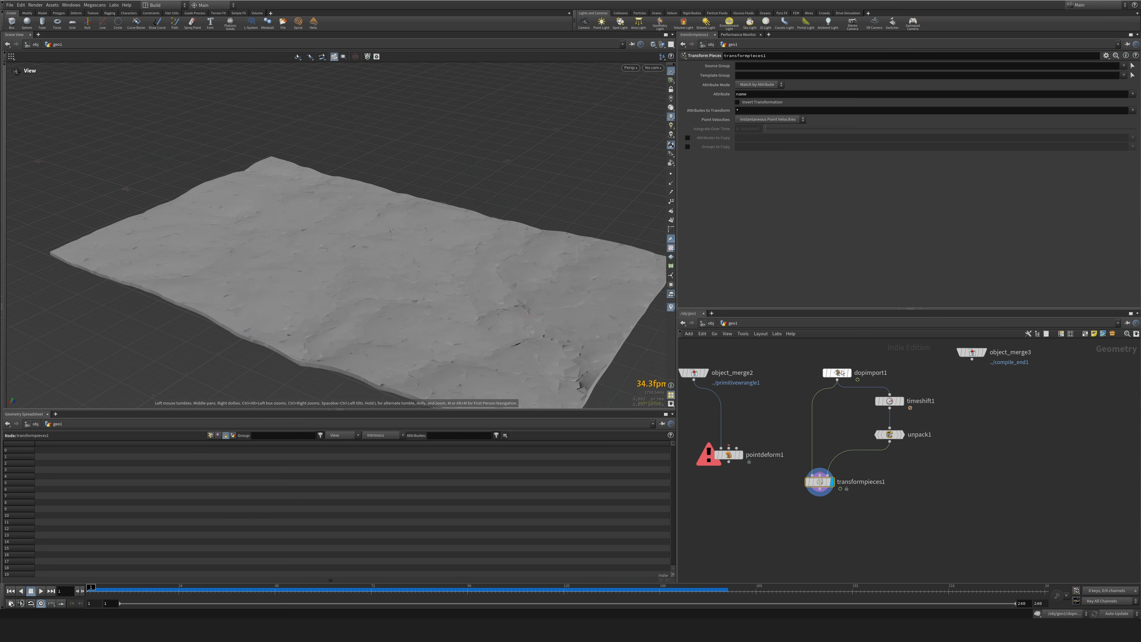
{"action": "left_click_drag", "start_coordinate": [843, 373], "coordinate": [825, 379]}
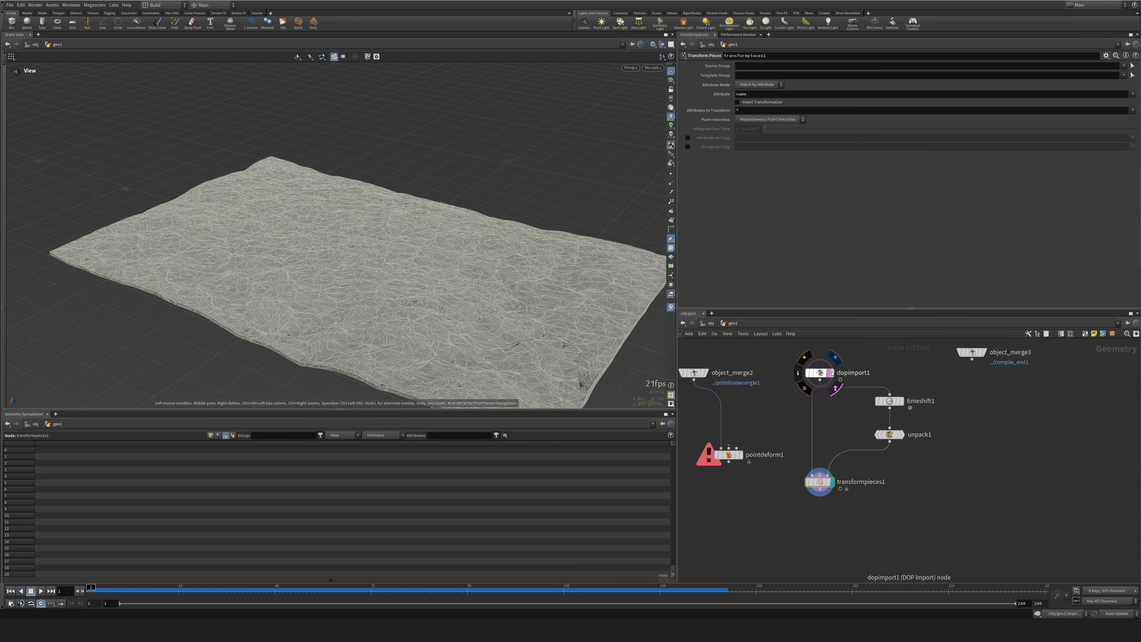
{"action": "left_click", "coordinate": [832, 374]}
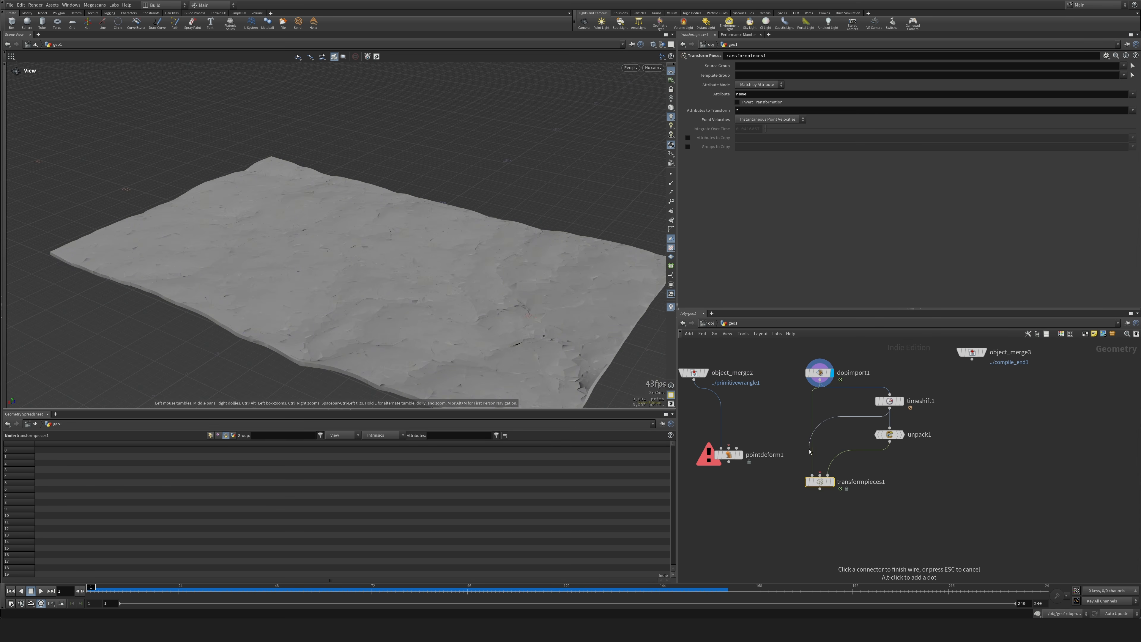
{"action": "left_click", "coordinate": [814, 475]}
{"action": "left_click", "coordinate": [832, 481]}
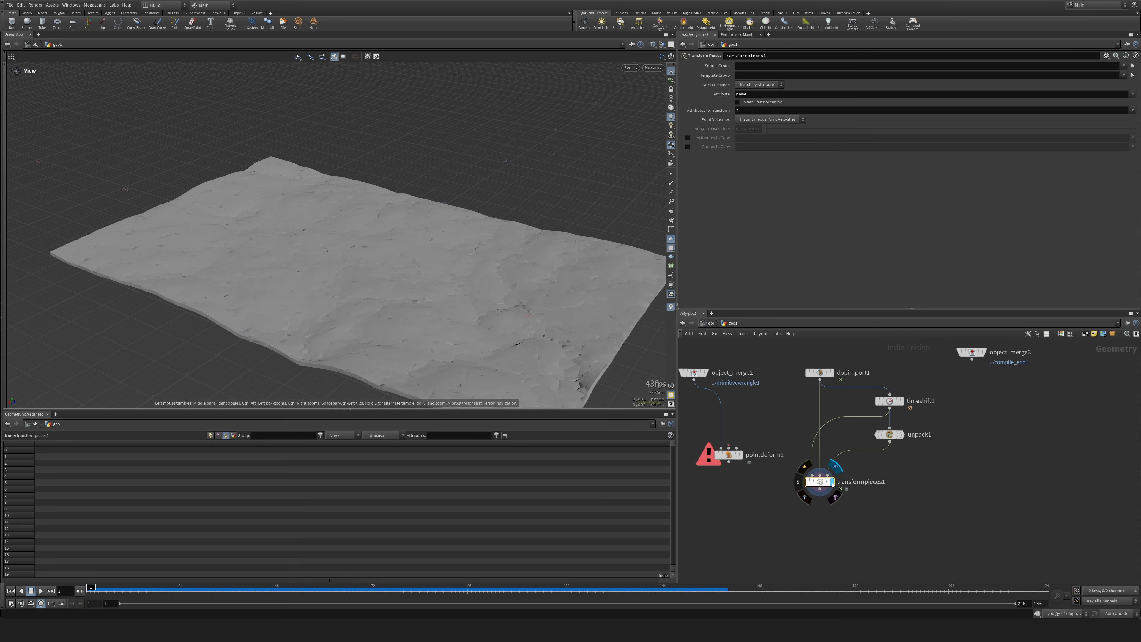
{"action": "left_click_drag", "start_coordinate": [785, 465], "coordinate": [869, 514]}
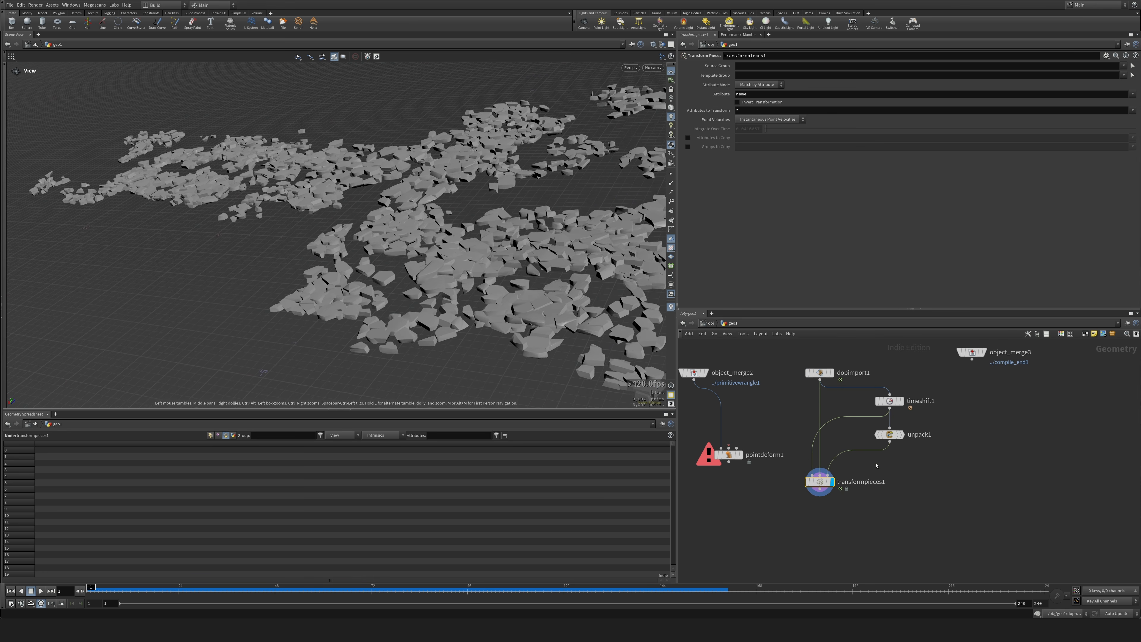
Bypass unpack1 temporarily to compare how transformpieces1 places the pieces, and re-enable it.
{"action": "left_click_drag", "start_coordinate": [890, 434], "coordinate": [892, 443]}
{"action": "left_click", "coordinate": [879, 443]}
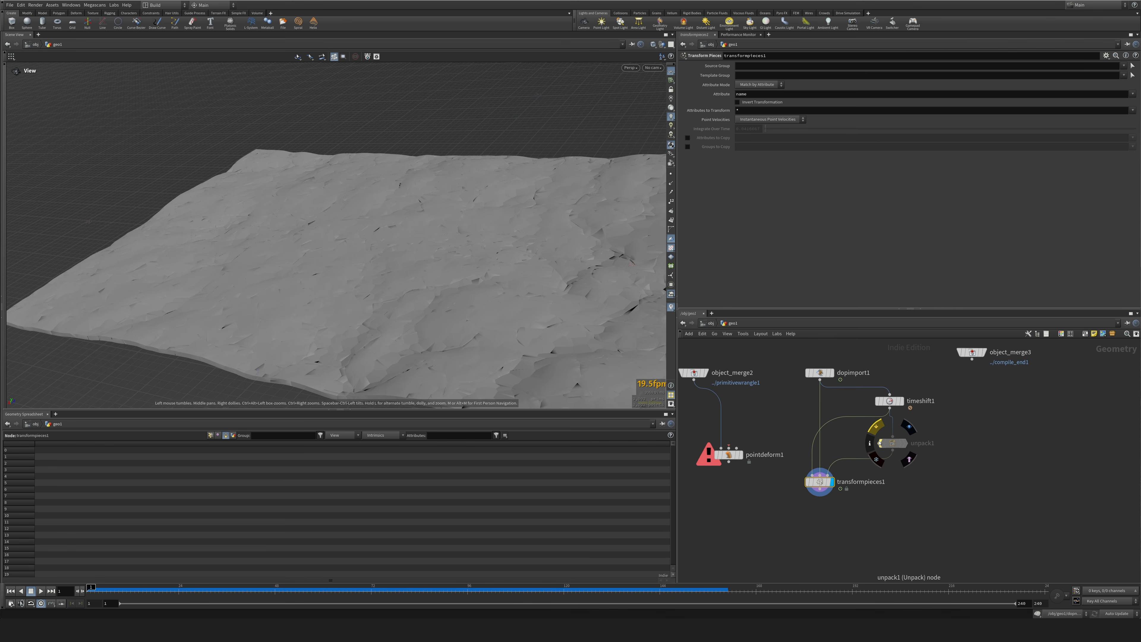
{"action": "left_click_drag", "start_coordinate": [557, 321], "coordinate": [610, 304]}
{"action": "left_click", "coordinate": [880, 443]}
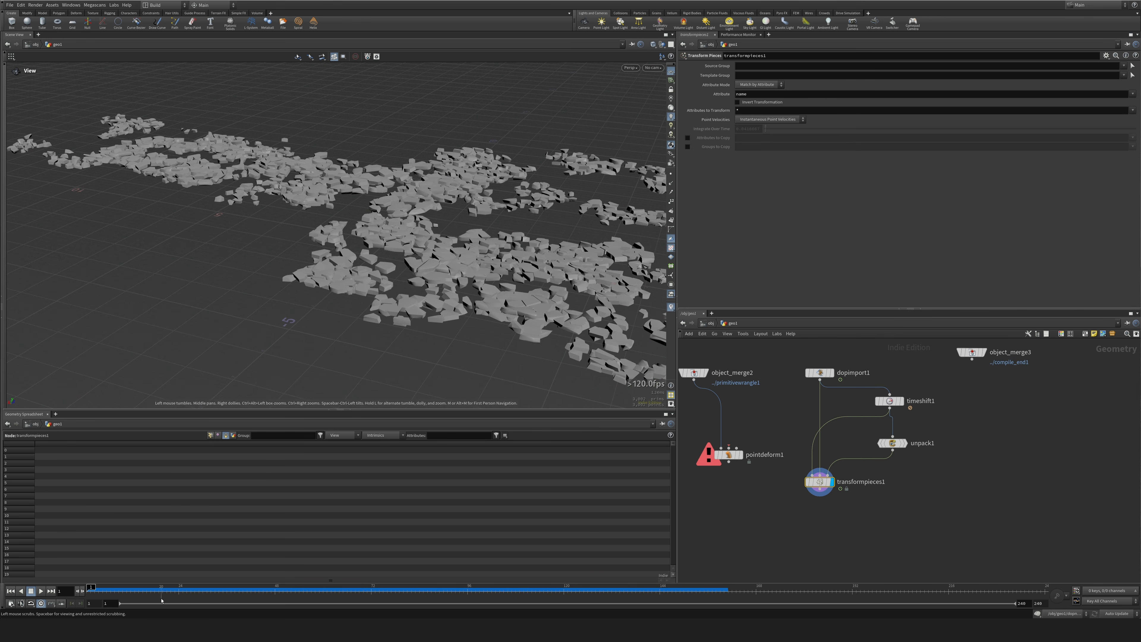
{"action": "left_click", "coordinate": [892, 444]}
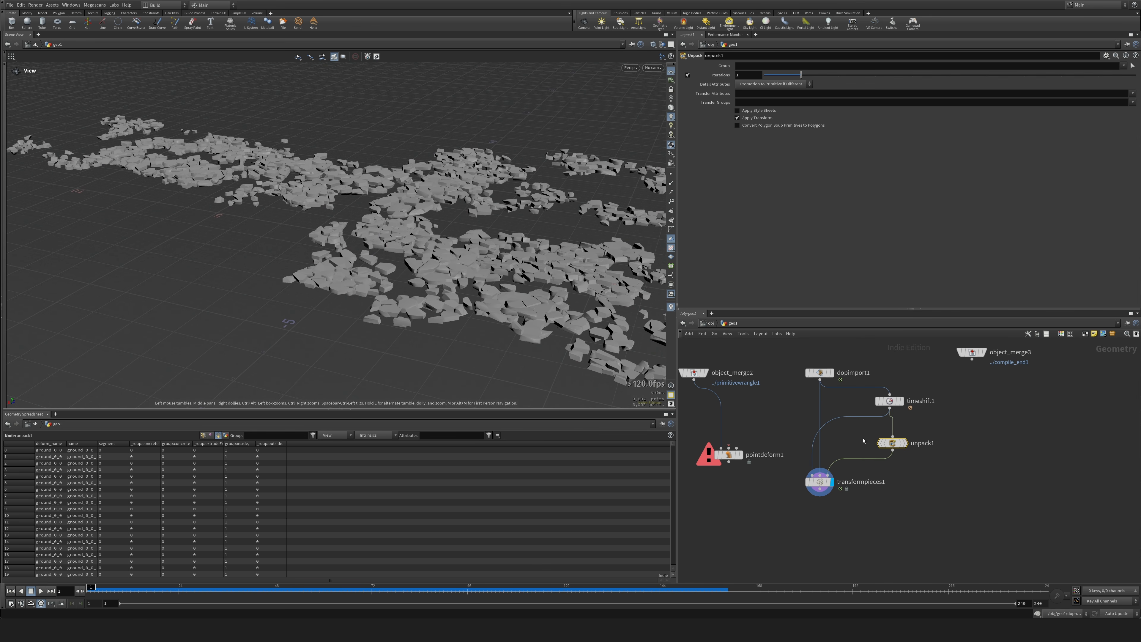
Disconnect unpack1 from the rest points input of transformpieces1 and scrub the timeline to check the simulated motion.
{"action": "key", "text": "y"}
{"action": "left_click_drag", "start_coordinate": [854, 455], "coordinate": [880, 486]}
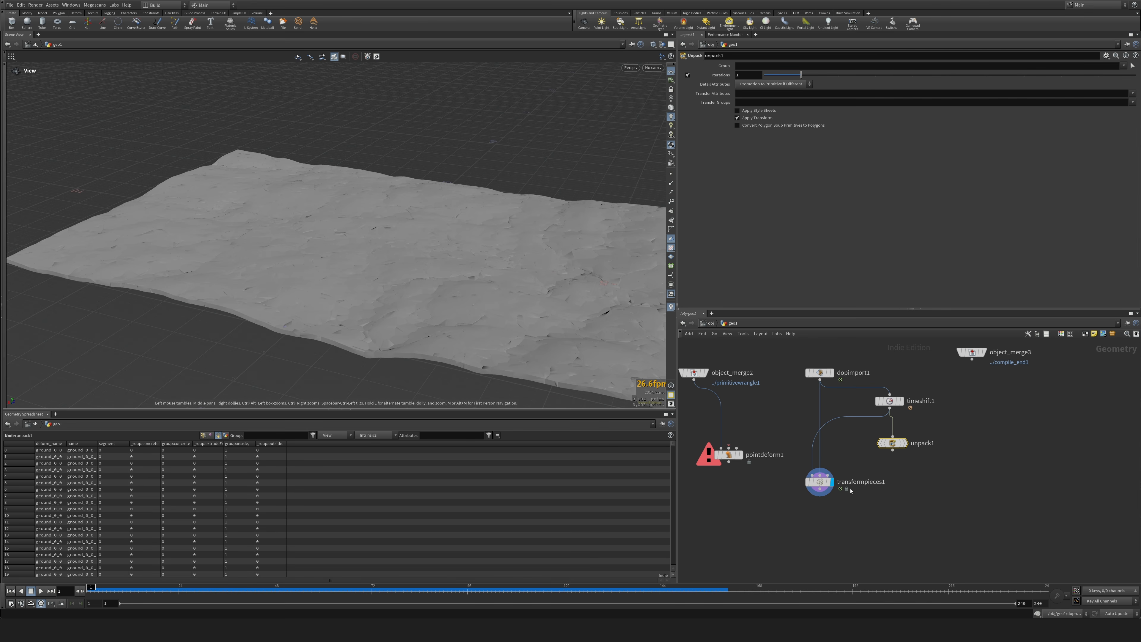
{"action": "left_click_drag", "start_coordinate": [135, 591], "coordinate": [404, 563]}
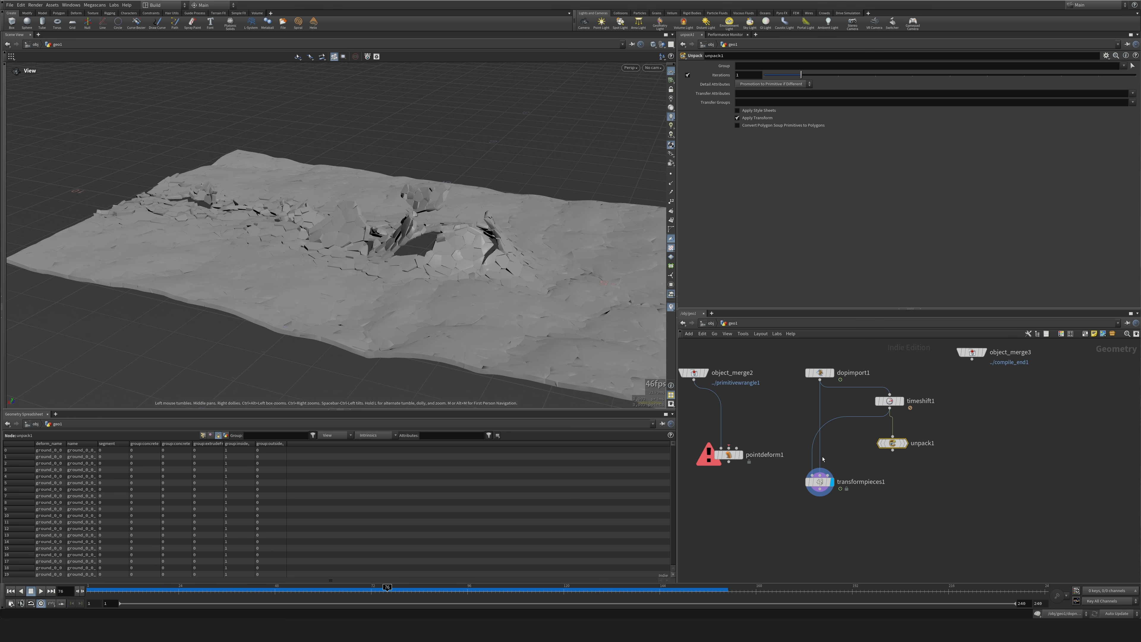
Connect unpack1 to the first input of transformpieces1, scrub through the fracture to inspect the unpacked pieces, and tidy the node spacing.
{"action": "left_click", "coordinate": [893, 450]}
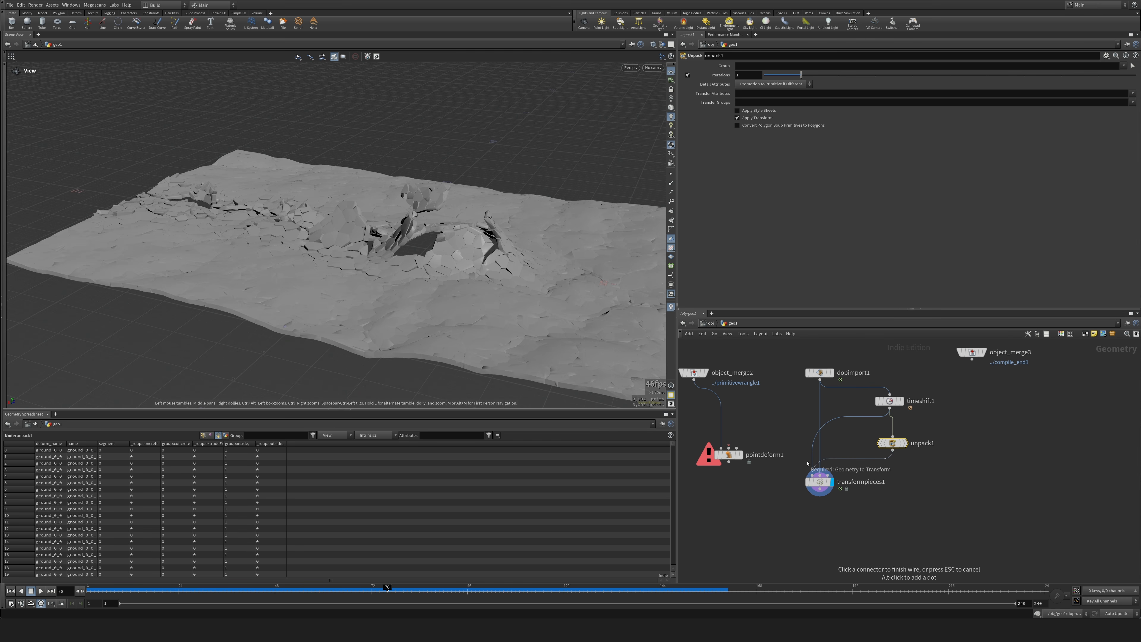
{"action": "left_click", "coordinate": [813, 473]}
{"action": "left_click_drag", "start_coordinate": [94, 590], "coordinate": [263, 590]}
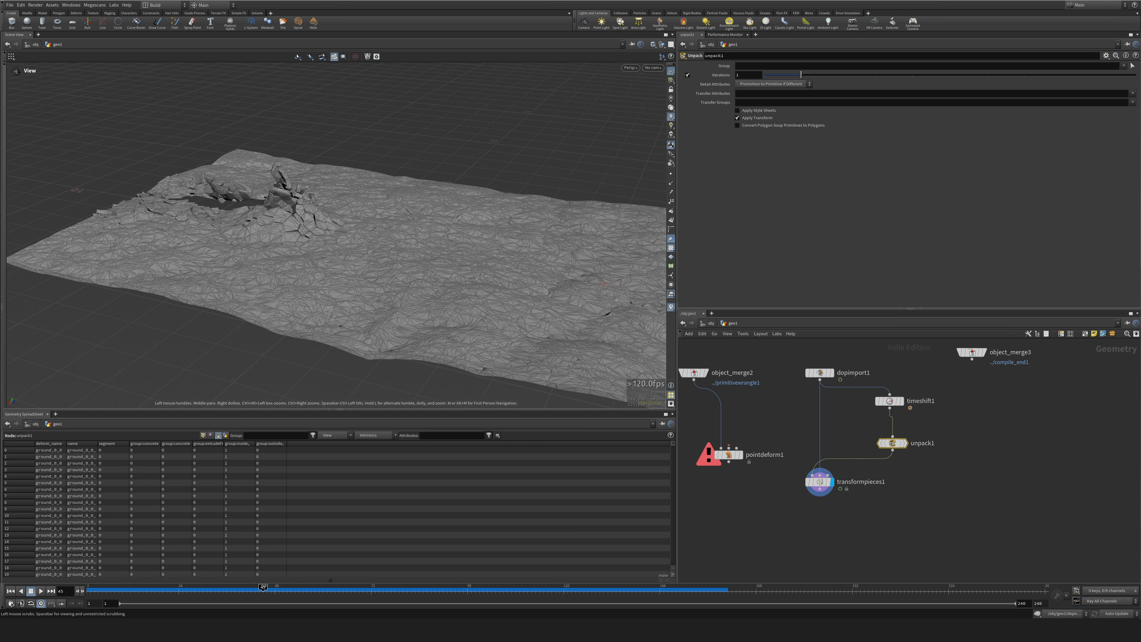
{"action": "left_click_drag", "start_coordinate": [486, 351], "coordinate": [556, 514]}
{"action": "left_click_drag", "start_coordinate": [900, 446], "coordinate": [900, 437]}
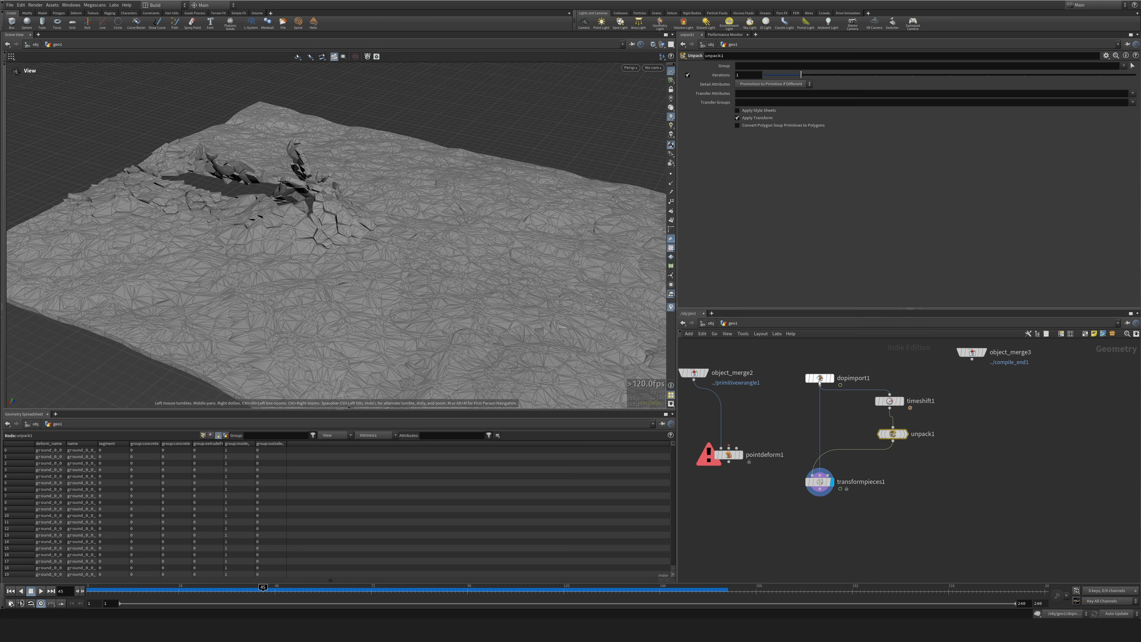
Compare the displayed results of dopimport1 and transformpieces1 at matching frames, and return the timeline to frame 1.
{"action": "left_click", "coordinate": [827, 373]}
{"action": "left_click", "coordinate": [832, 373]}
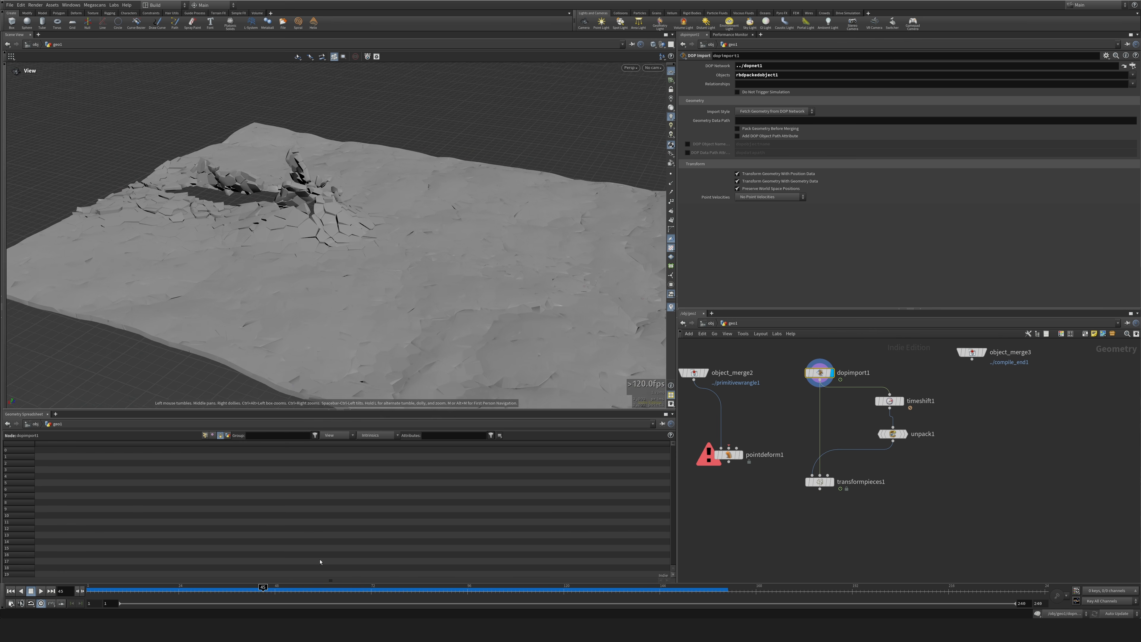
{"action": "left_click_drag", "start_coordinate": [428, 578], "coordinate": [247, 578]}
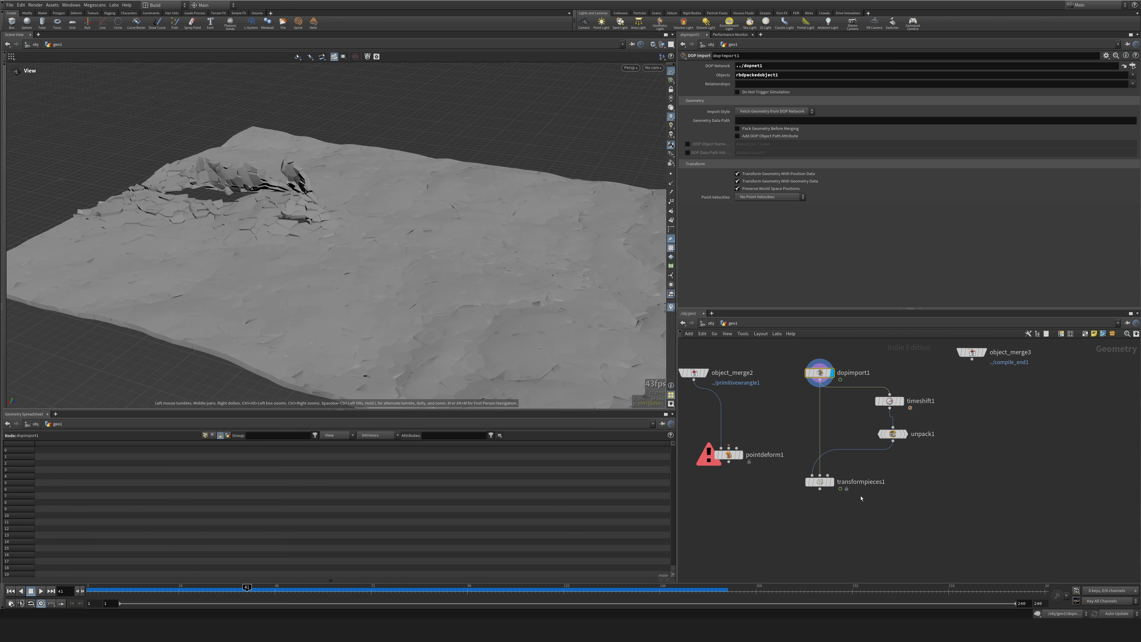
{"action": "left_click", "coordinate": [832, 483]}
{"action": "left_click_drag", "start_coordinate": [832, 484], "coordinate": [831, 489]}
{"action": "left_click_drag", "start_coordinate": [260, 366], "coordinate": [266, 359]}
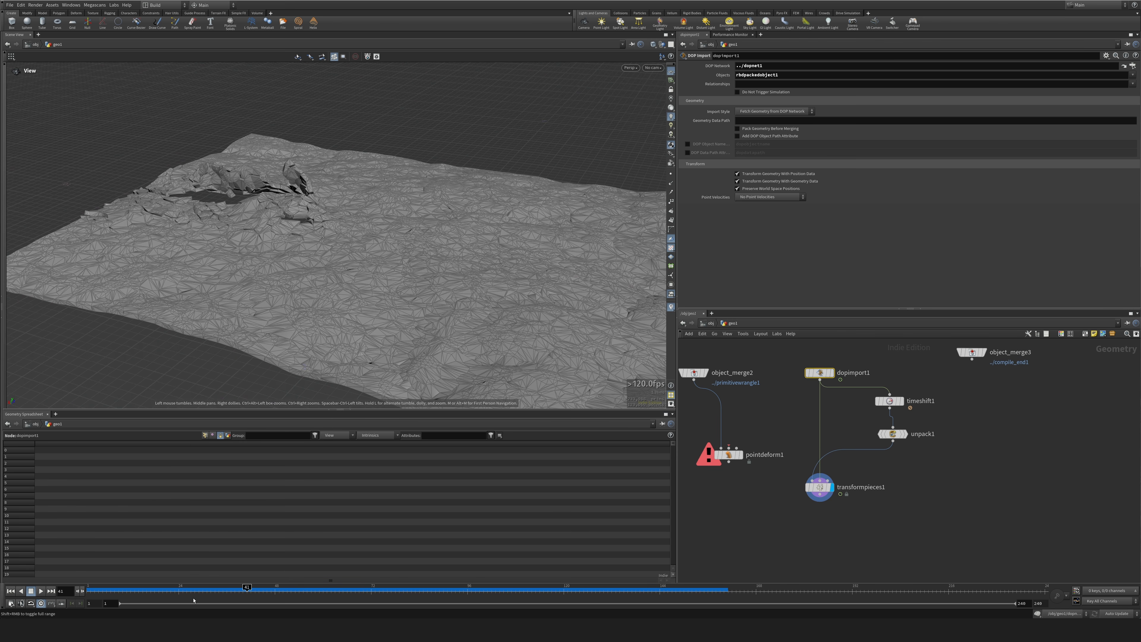
{"action": "left_click_drag", "start_coordinate": [189, 592], "coordinate": [83, 598]}
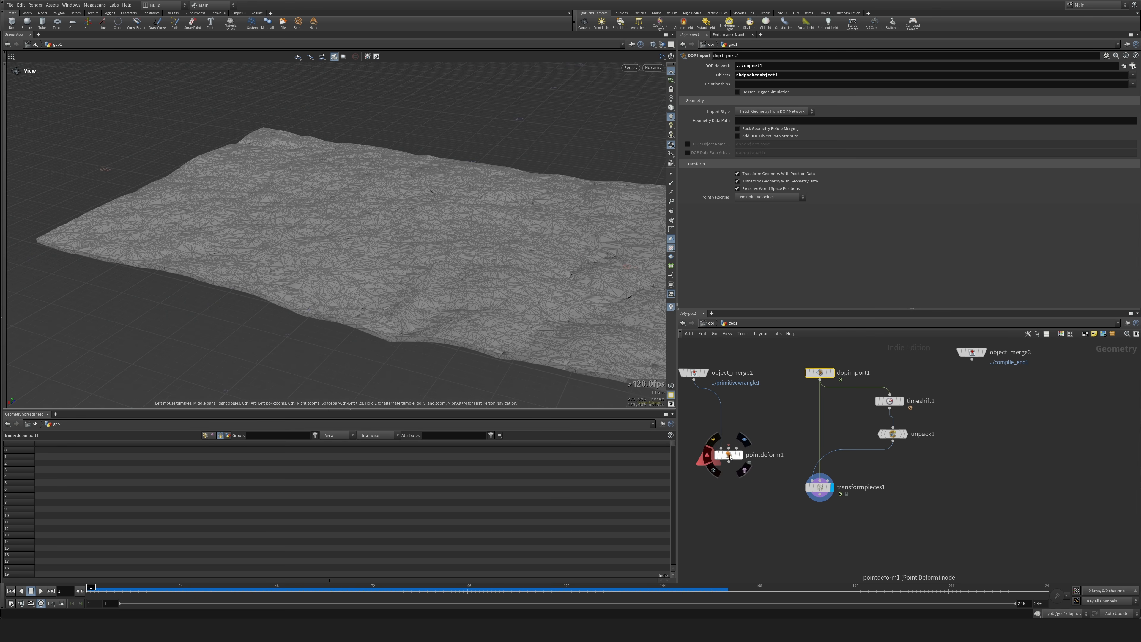
Move pointdeform1 below transformpieces1, wire unpack1 as its rest lattice and transformpieces1 as its deformed lattice, and display it.
{"action": "left_click_drag", "start_coordinate": [730, 456], "coordinate": [739, 541]}
{"action": "middle_click_drag", "start_coordinate": [834, 532], "coordinate": [836, 479]}
{"action": "left_click_drag", "start_coordinate": [745, 493], "coordinate": [750, 529]}
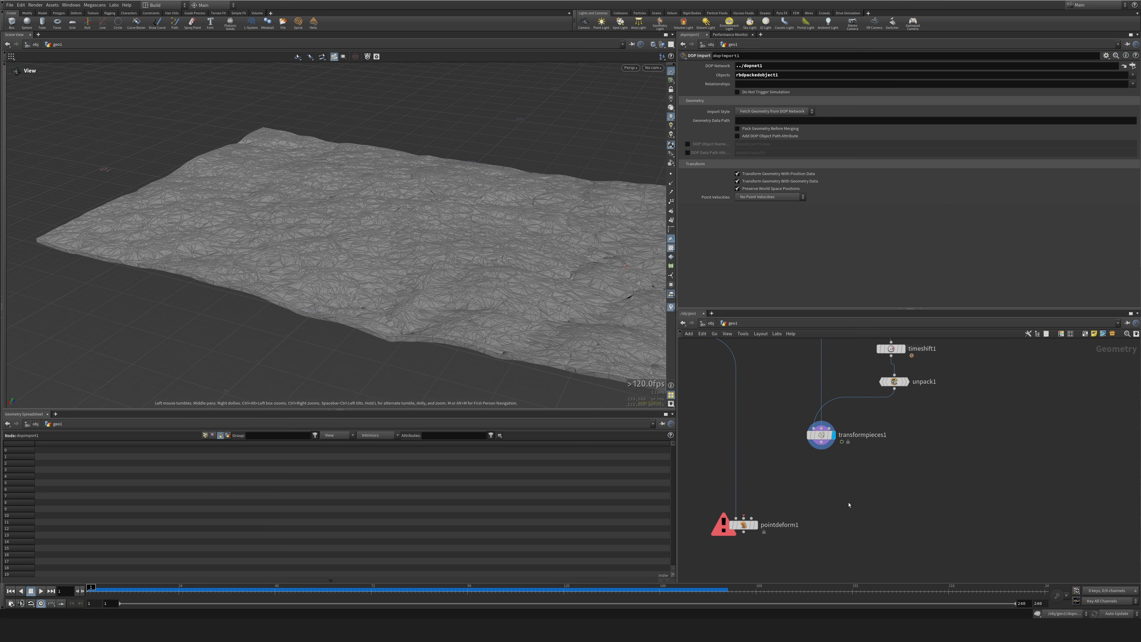
{"action": "key", "text": "Tab"}
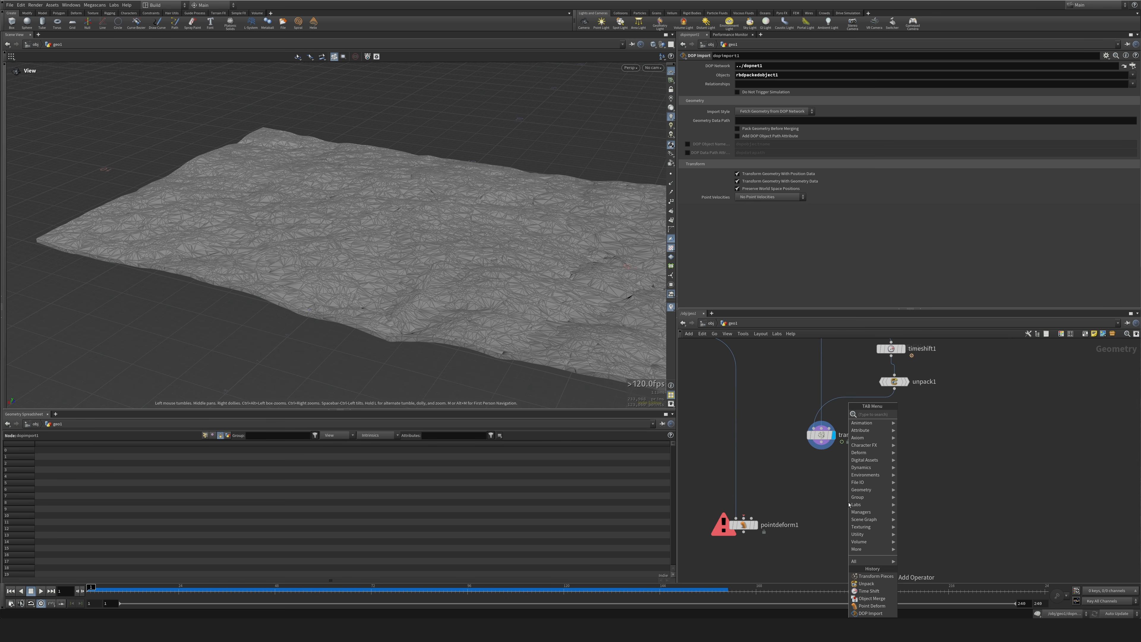
{"action": "left_click", "coordinate": [804, 480]}
{"action": "left_click_drag", "start_coordinate": [817, 443], "coordinate": [811, 446]}
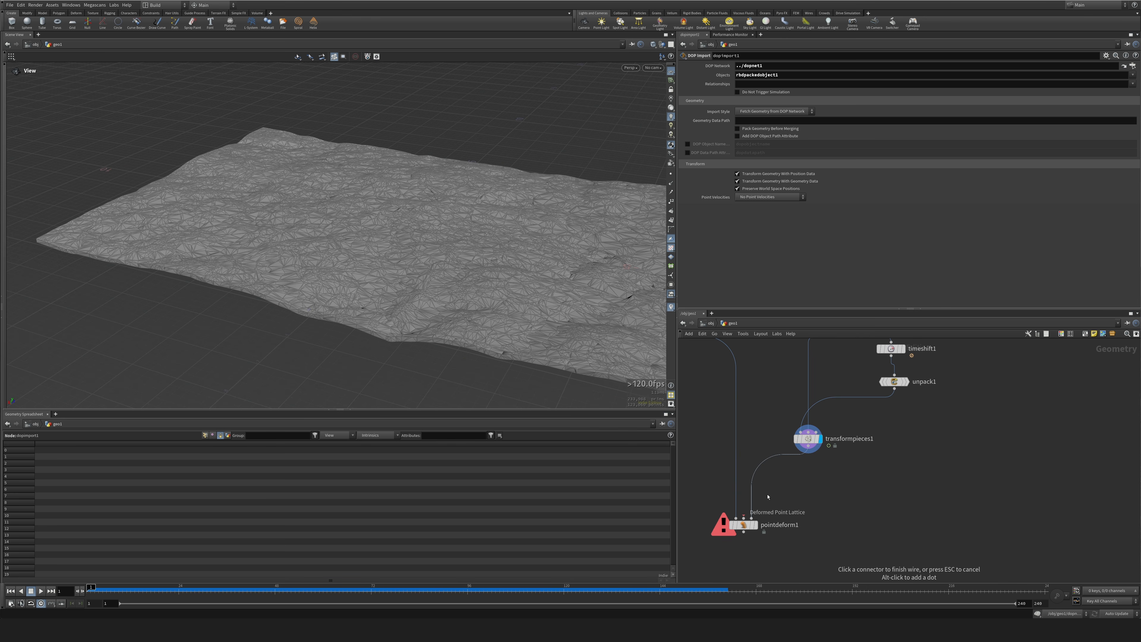
{"action": "left_click", "coordinate": [753, 516]}
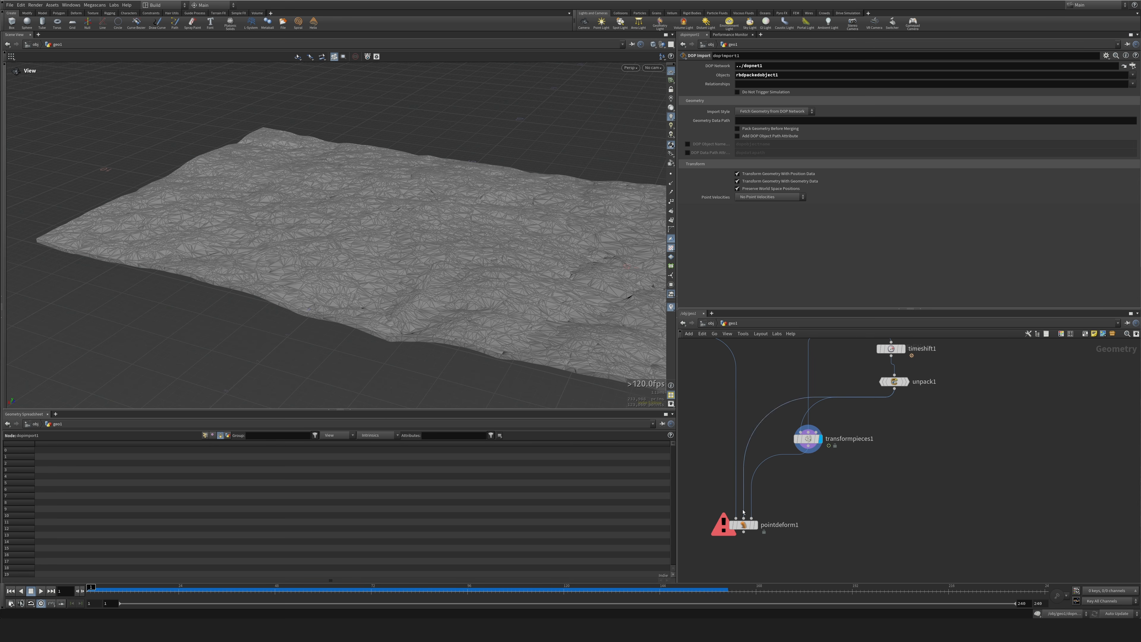
{"action": "left_click", "coordinate": [750, 525]}
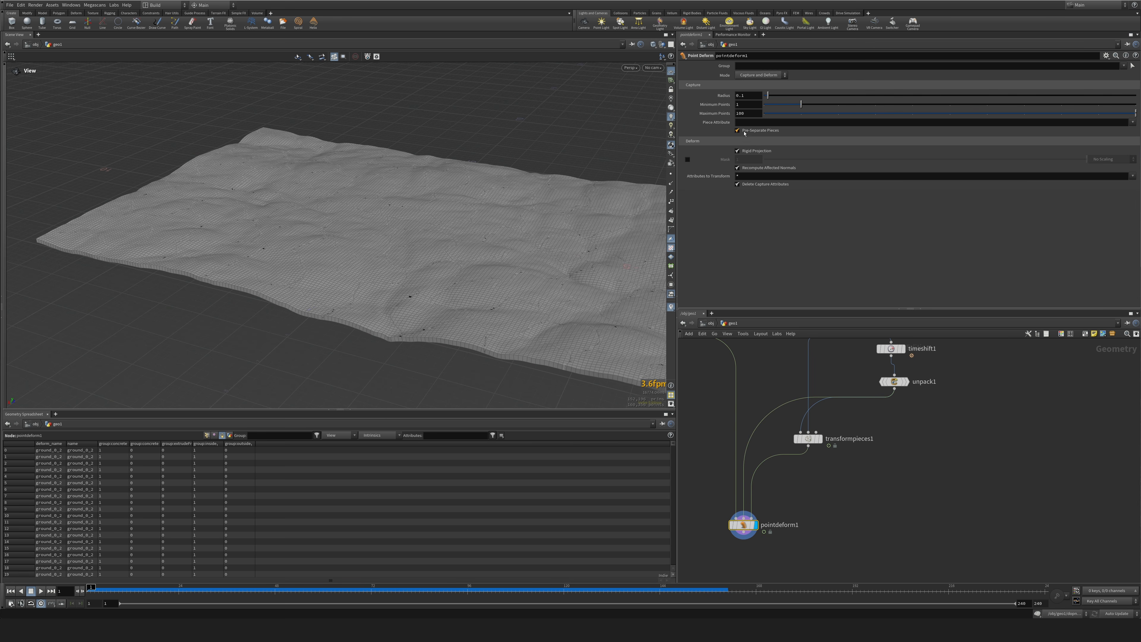
Set the Point Deform's Piece Attribute to deform_name and turn off Recompute Affected Normals.
{"action": "left_click", "coordinate": [770, 122]}
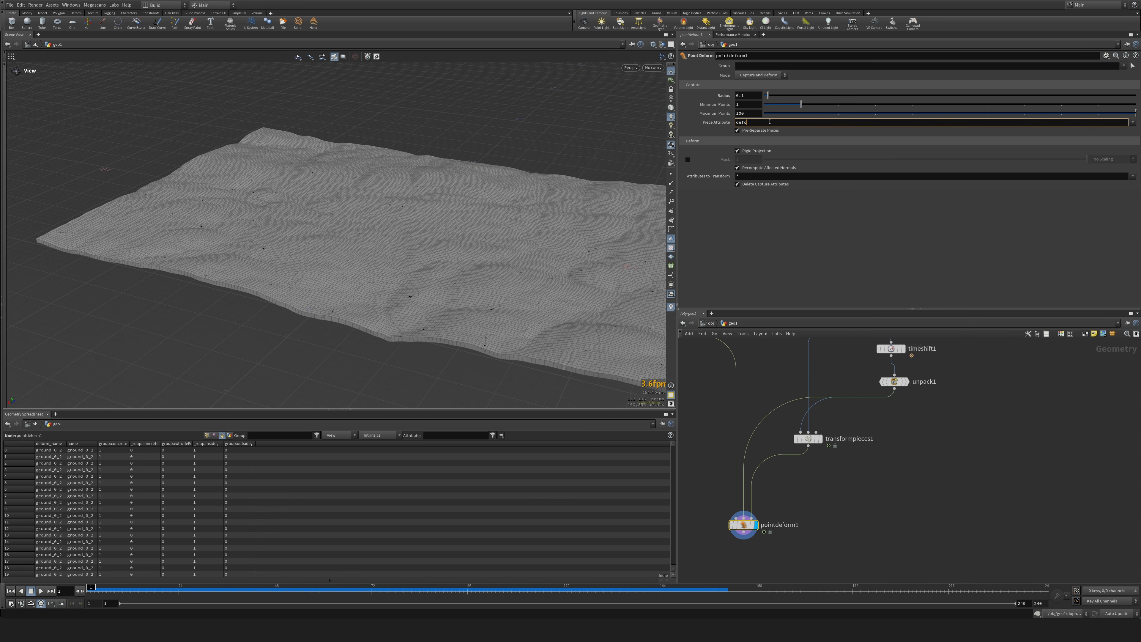
{"action": "type", "text": "deform_name"}
{"action": "key", "text": "Return"}
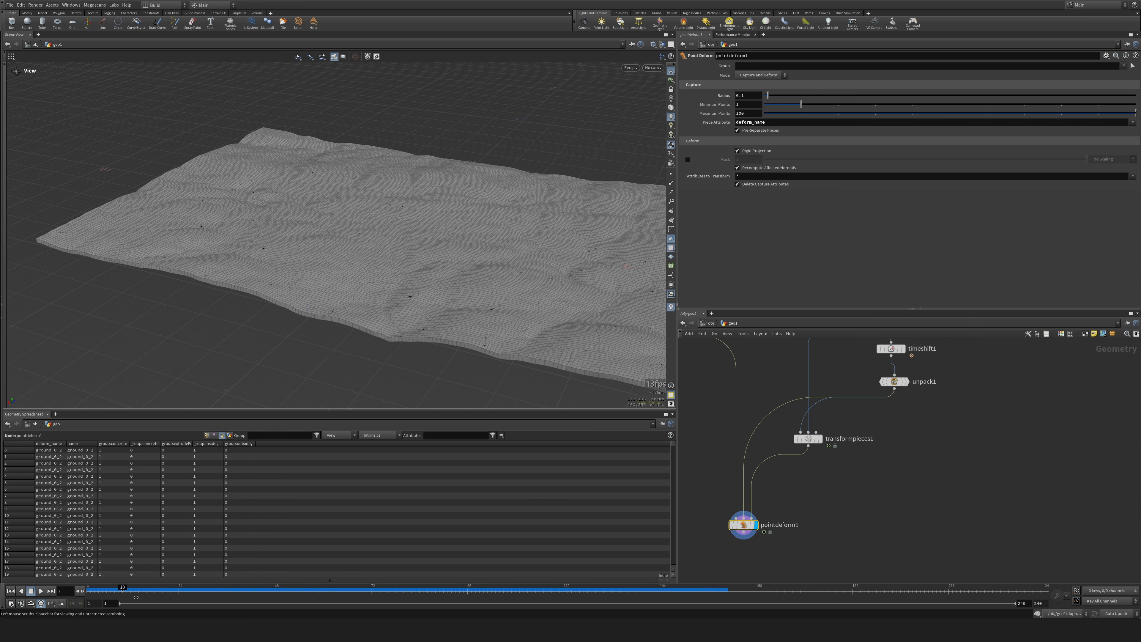
{"action": "left_click_drag", "start_coordinate": [136, 597], "coordinate": [372, 581]}
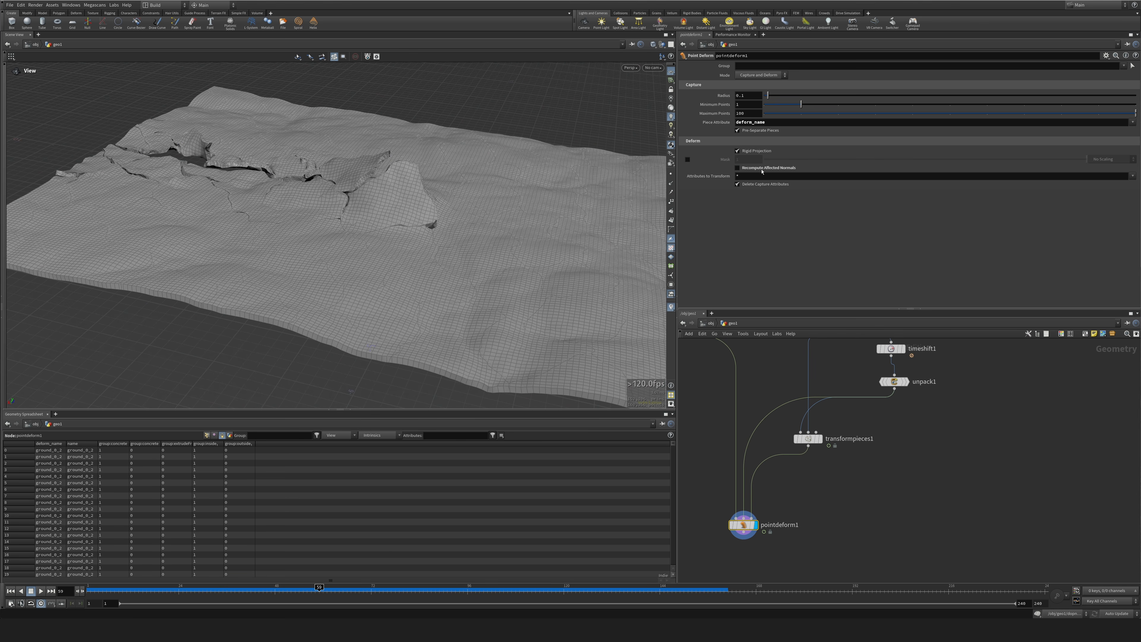
Play and scrub through the fracture to inspect the deformed terrain, framing the whole ground in view.
{"action": "left_click_drag", "start_coordinate": [596, 214], "coordinate": [577, 245]}
{"action": "left_click_drag", "start_coordinate": [118, 590], "coordinate": [587, 575]}
{"action": "key", "text": "space+g"}
{"action": "left_click_drag", "start_coordinate": [104, 589], "coordinate": [21, 598]}
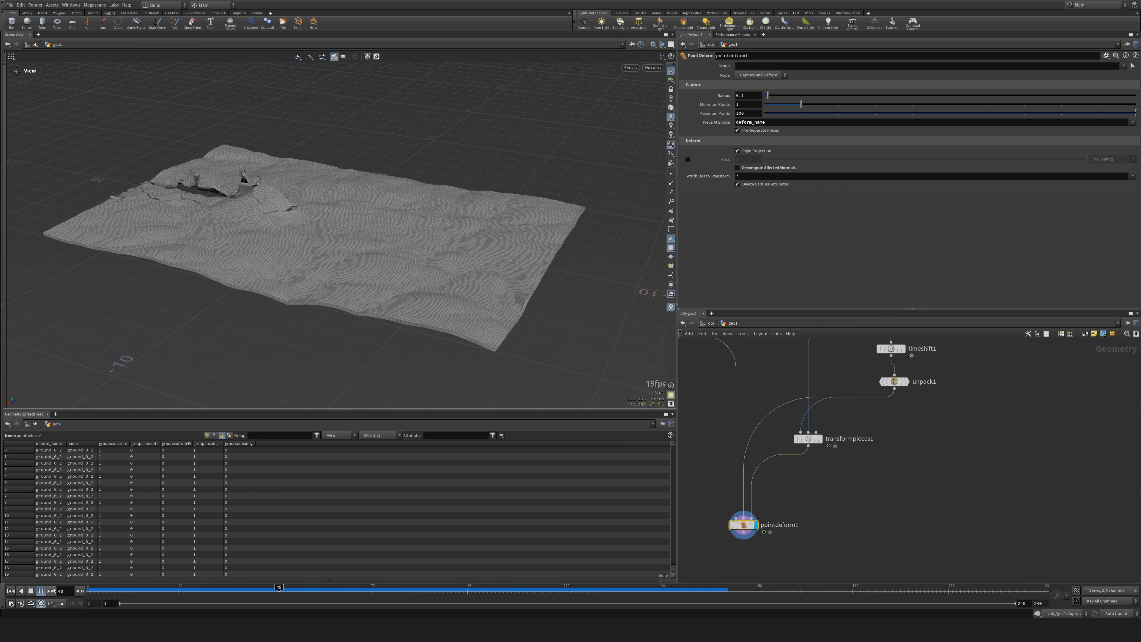
{"action": "left_click_drag", "start_coordinate": [120, 595], "coordinate": [87, 593]}
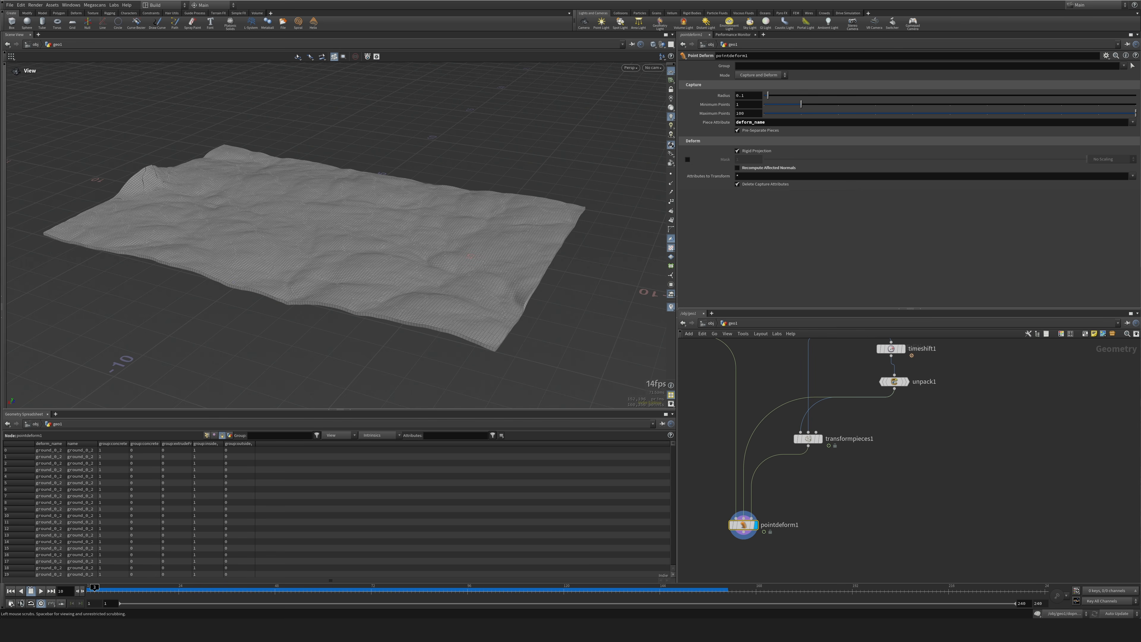
Replace unpack1 with object_merge3 as transformpieces1's geometry and pointdeform1's rest lattice, and wire timeshift1 into transformpieces1 as rest points.
{"action": "middle_click_drag", "start_coordinate": [941, 347], "coordinate": [923, 479]}
{"action": "left_click_drag", "start_coordinate": [954, 432], "coordinate": [759, 497]}
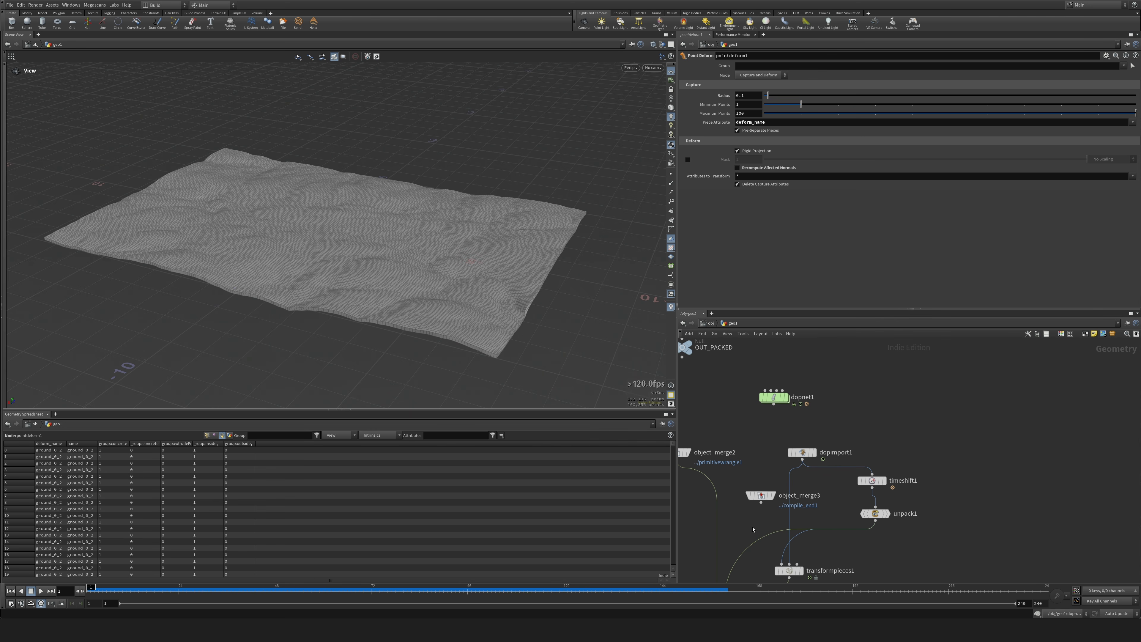
{"action": "middle_click_drag", "start_coordinate": [754, 530], "coordinate": [746, 482]}
{"action": "left_click_drag", "start_coordinate": [755, 448], "coordinate": [755, 433]}
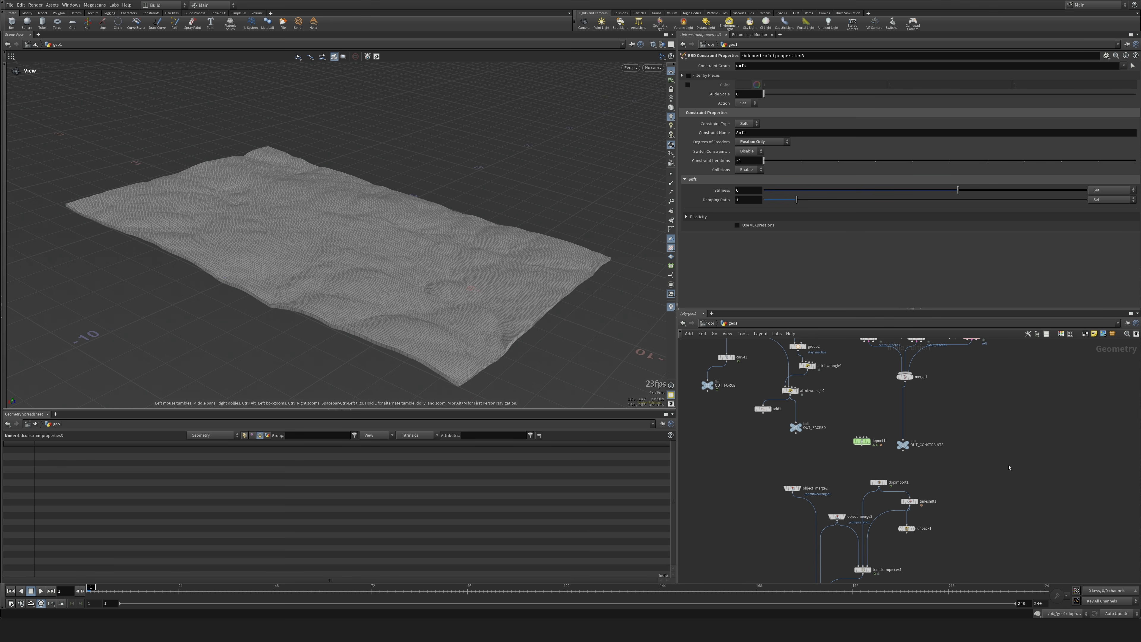
Play the simulation with dopnet1 displayed, and switch the display to dopimport1 to inspect the fracturing terrain.
{"action": "middle_click_drag", "start_coordinate": [1002, 423], "coordinate": [969, 457]}
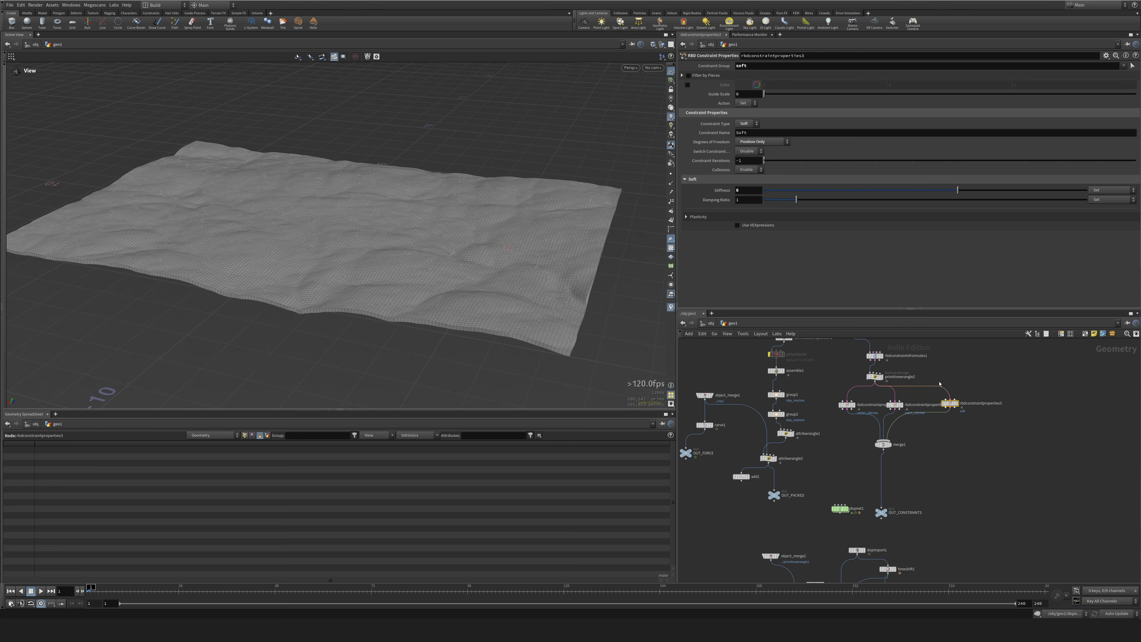
{"action": "left_click", "coordinate": [849, 509]}
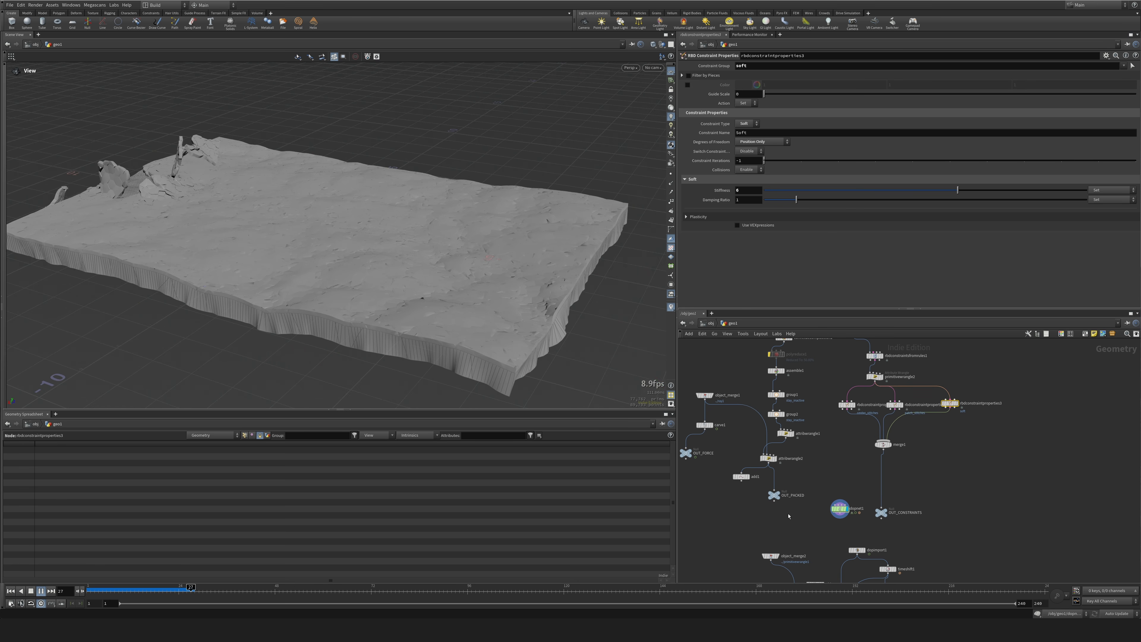
{"action": "left_click", "coordinate": [863, 550]}
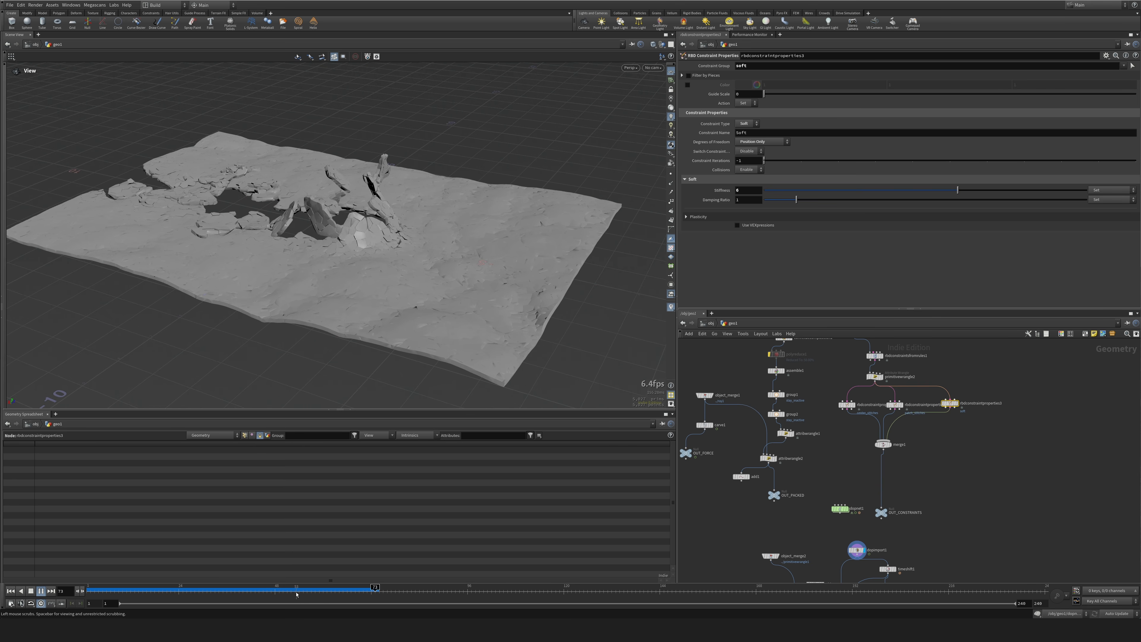
Set the soft constraint stiffness in rbdconstraintproperties3 to 4 and replay the fracture simulation from frame 1.
{"action": "left_click_drag", "start_coordinate": [296, 595], "coordinate": [92, 581]}
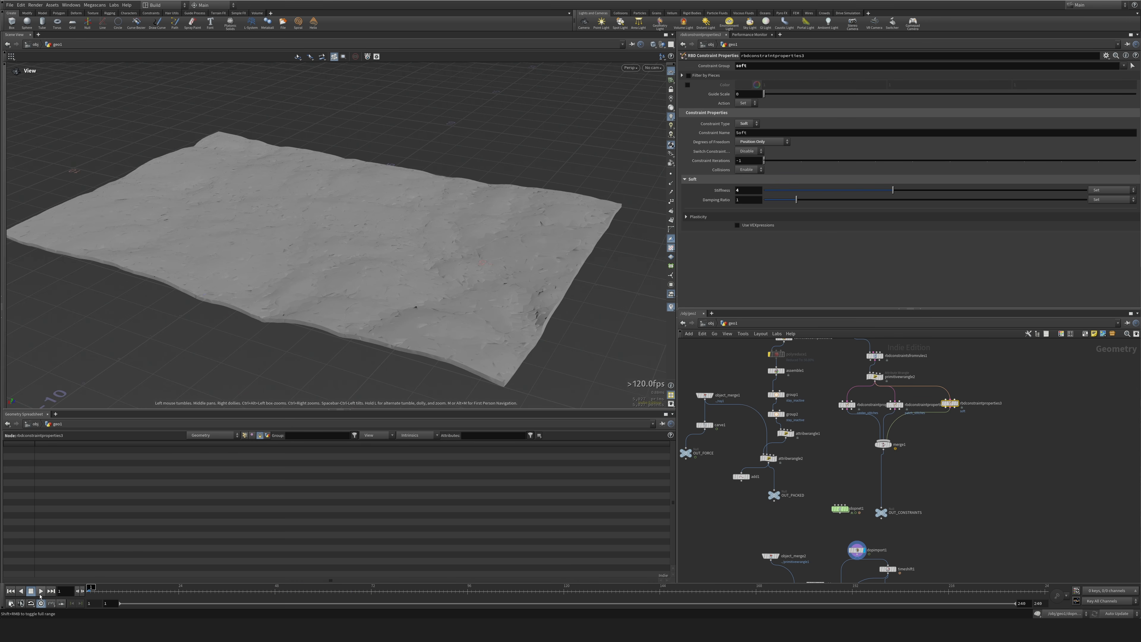
{"action": "left_click", "coordinate": [40, 591]}
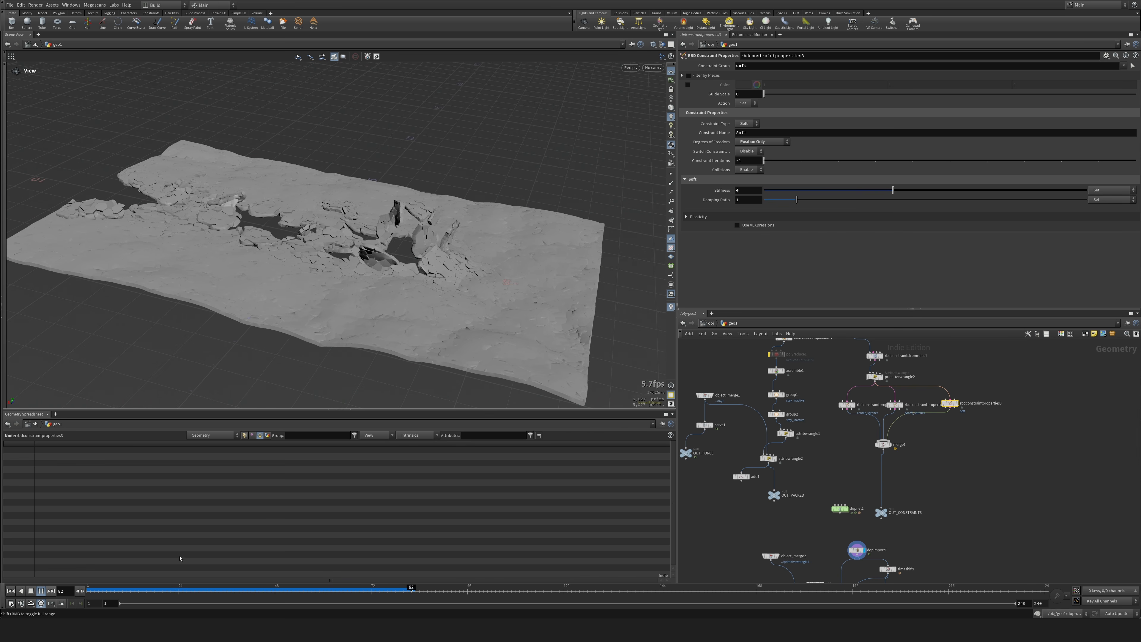
{"action": "left_click_drag", "start_coordinate": [96, 591], "coordinate": [80, 592]}
Set the stiffness of the soft constraints in rbdconstraintproperties3 to 5.
{"action": "middle_click_drag", "start_coordinate": [1018, 396], "coordinate": [1013, 416]}
{"action": "left_click_drag", "start_coordinate": [977, 401], "coordinate": [929, 445]}
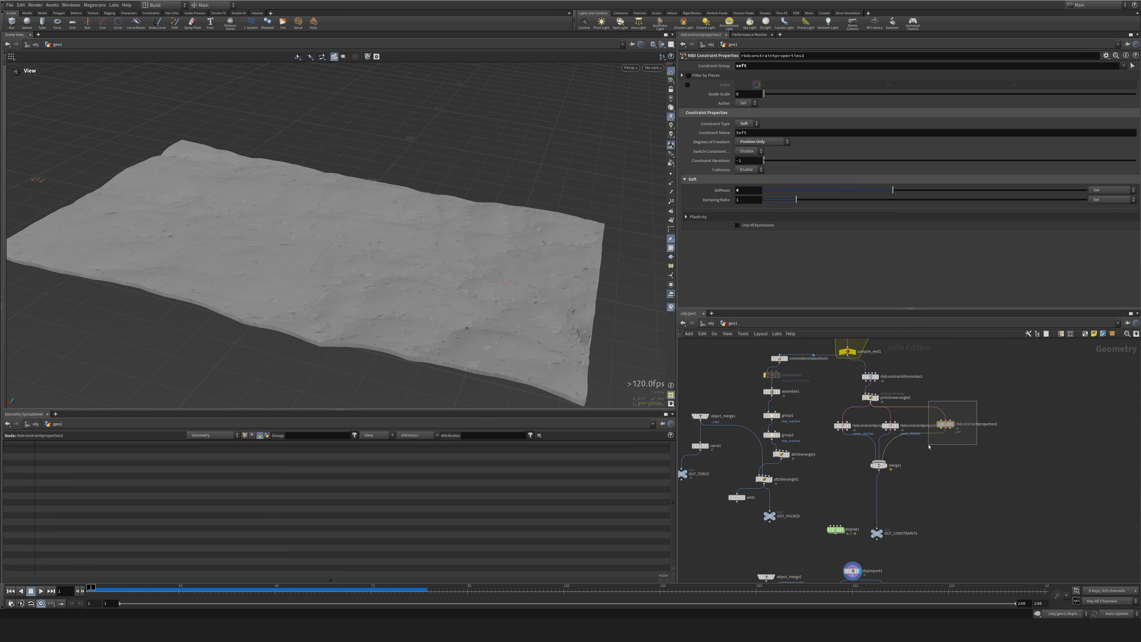
{"action": "key", "text": "Return"}
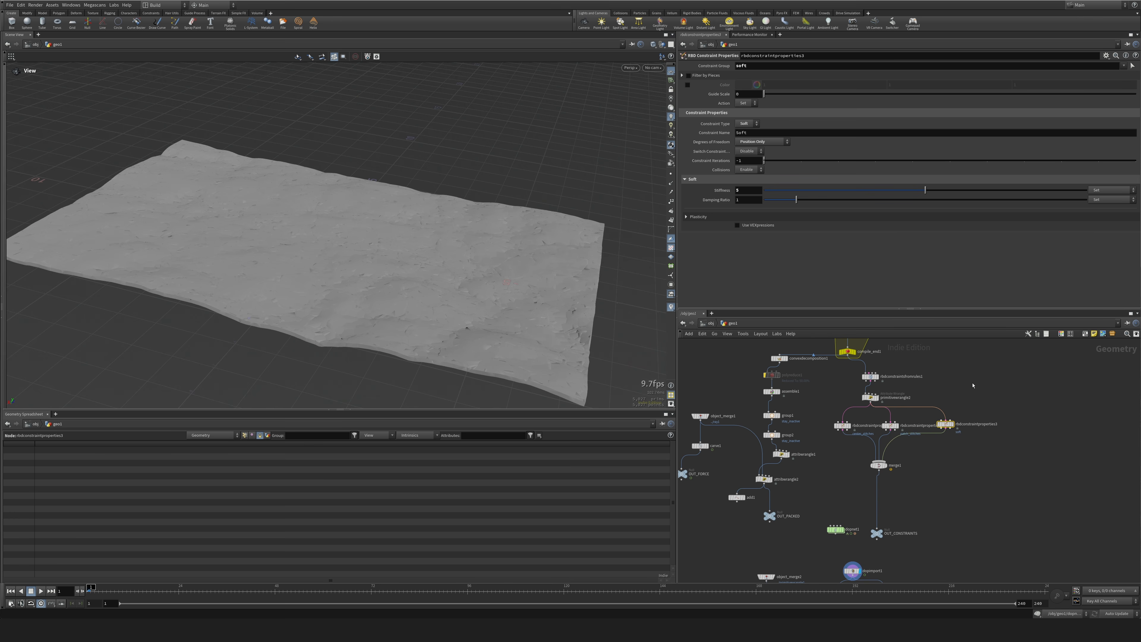
Set scatter2's Force Total Count to 100 and rerun the fracture simulation with dopnet1 displayed.
{"action": "middle_click_drag", "start_coordinate": [973, 384], "coordinate": [987, 534]}
{"action": "middle_click_drag", "start_coordinate": [996, 405], "coordinate": [986, 545]}
{"action": "left_click", "coordinate": [838, 396]}
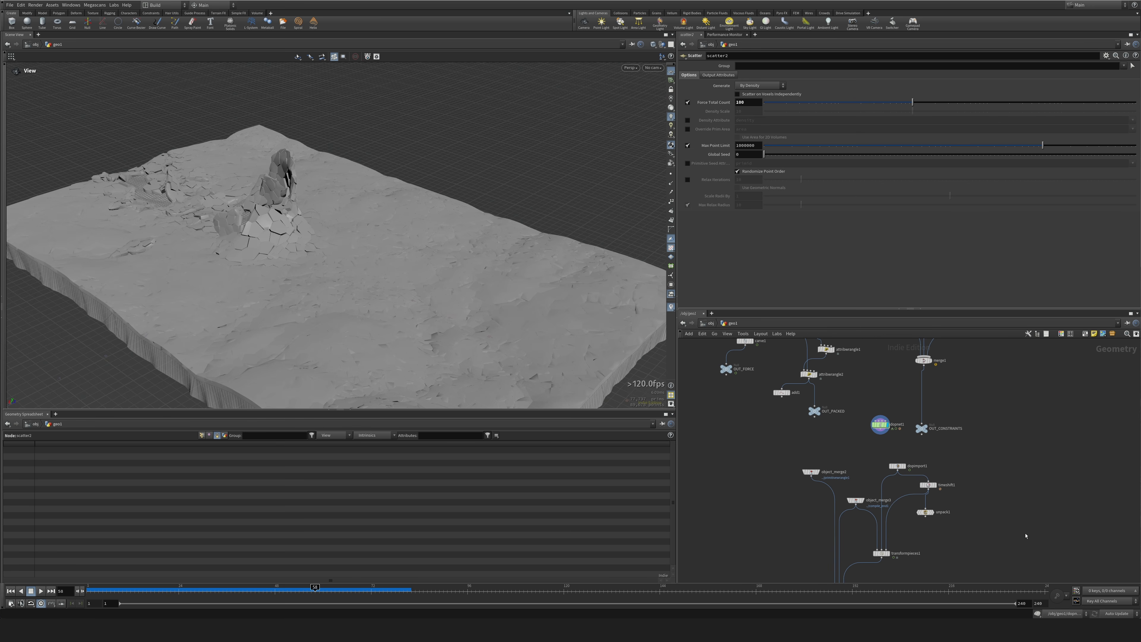
Display pointdeform1, scrub through the simulated frames to check the terrain deformation, and return to frame 1.
{"action": "middle_click_drag", "start_coordinate": [1026, 536], "coordinate": [1018, 386]}
{"action": "left_click", "coordinate": [853, 451]}
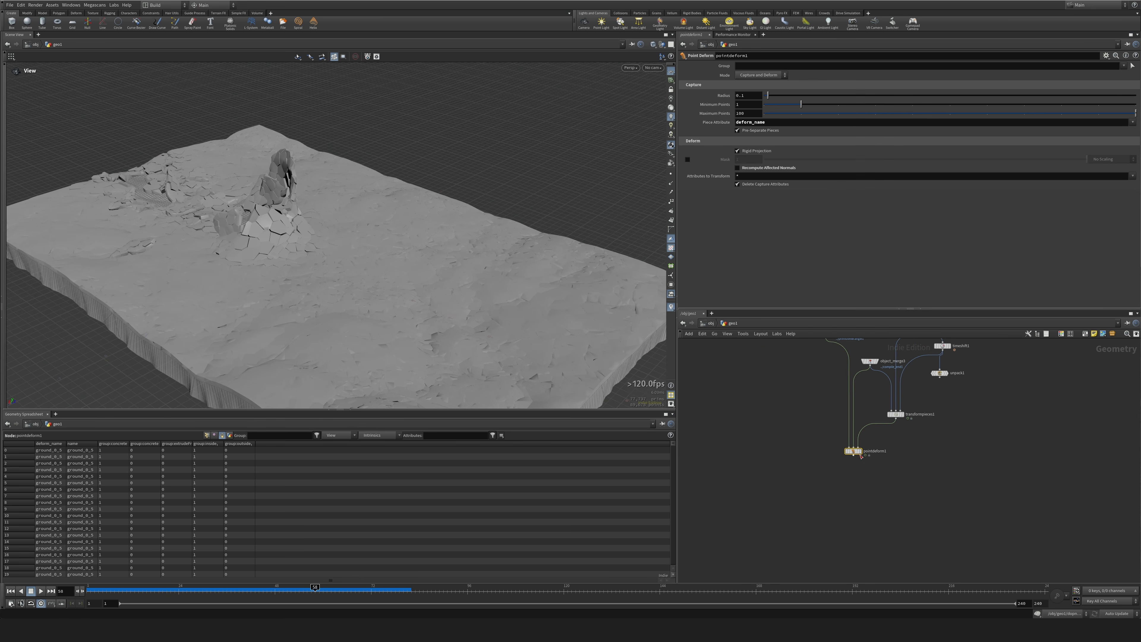
{"action": "left_click", "coordinate": [859, 451]}
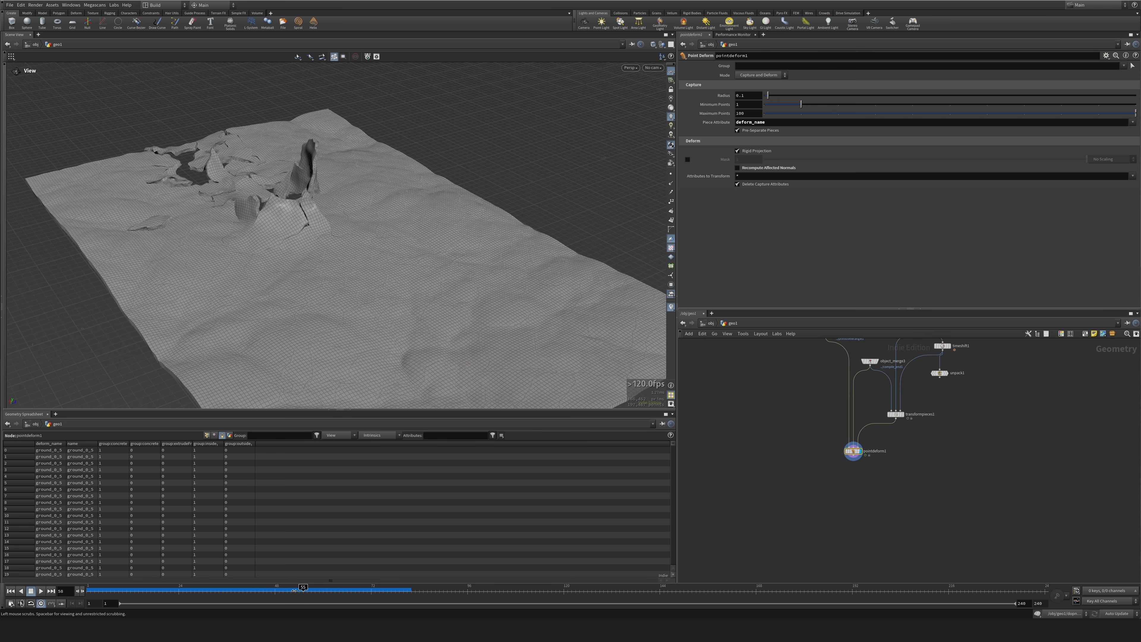
{"action": "mouse_move", "coordinate": [294, 591]}
{"action": "left_mouse_down"}
{"action": "mouse_move", "coordinate": [146, 592]}
{"action": "mouse_move", "coordinate": [332, 592]}
{"action": "left_mouse_up"}
{"action": "left_click_drag", "start_coordinate": [197, 587], "coordinate": [89, 589]}
Display the merged constraints at merge1 and insert a Unique Points node between merge1 and OUT_CONSTRAINTS.
{"action": "middle_click_drag", "start_coordinate": [1034, 393], "coordinate": [969, 538]}
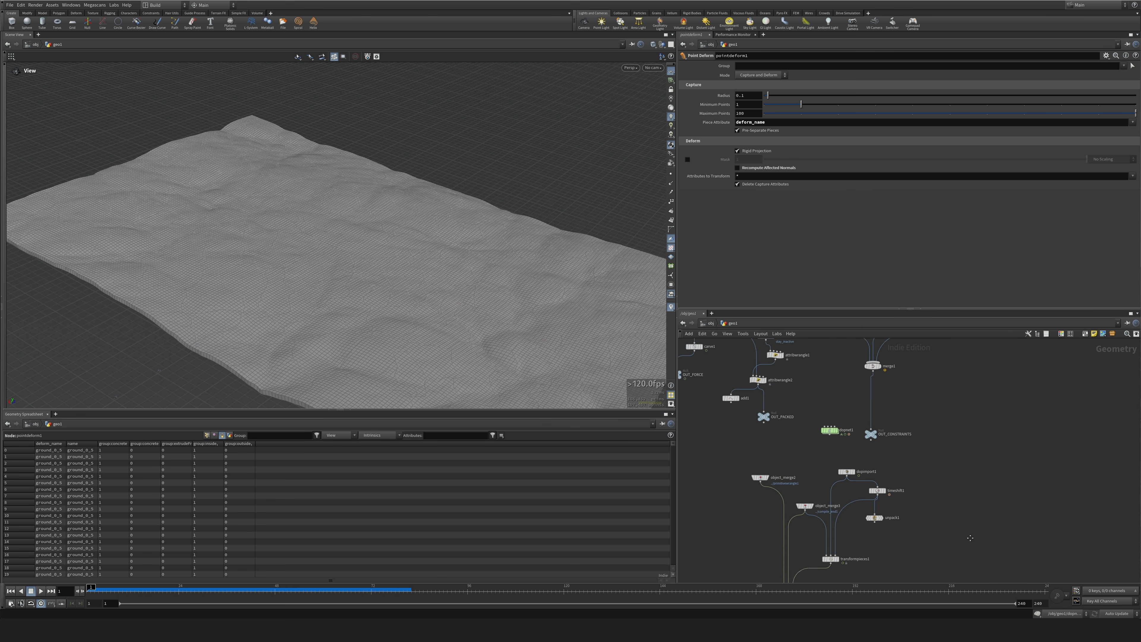
{"action": "middle_click_drag", "start_coordinate": [958, 399], "coordinate": [963, 471]}
{"action": "scroll", "coordinate": [919, 473], "scroll_direction": "up", "scroll_amount": 3}
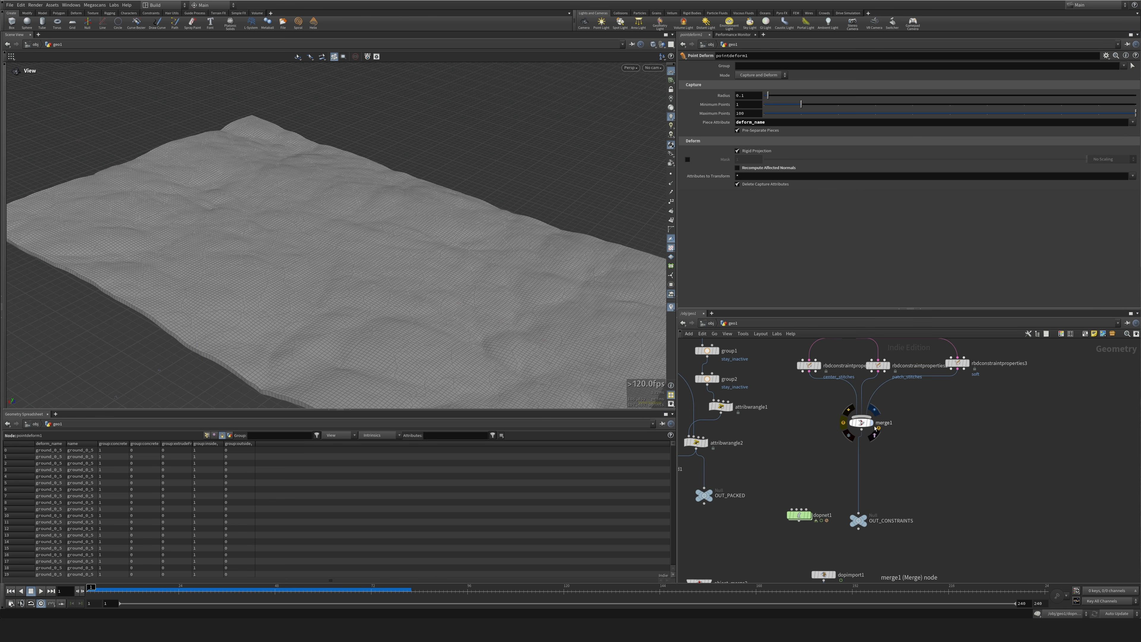
{"action": "left_click", "coordinate": [873, 411]}
{"action": "key", "text": "Tab"}
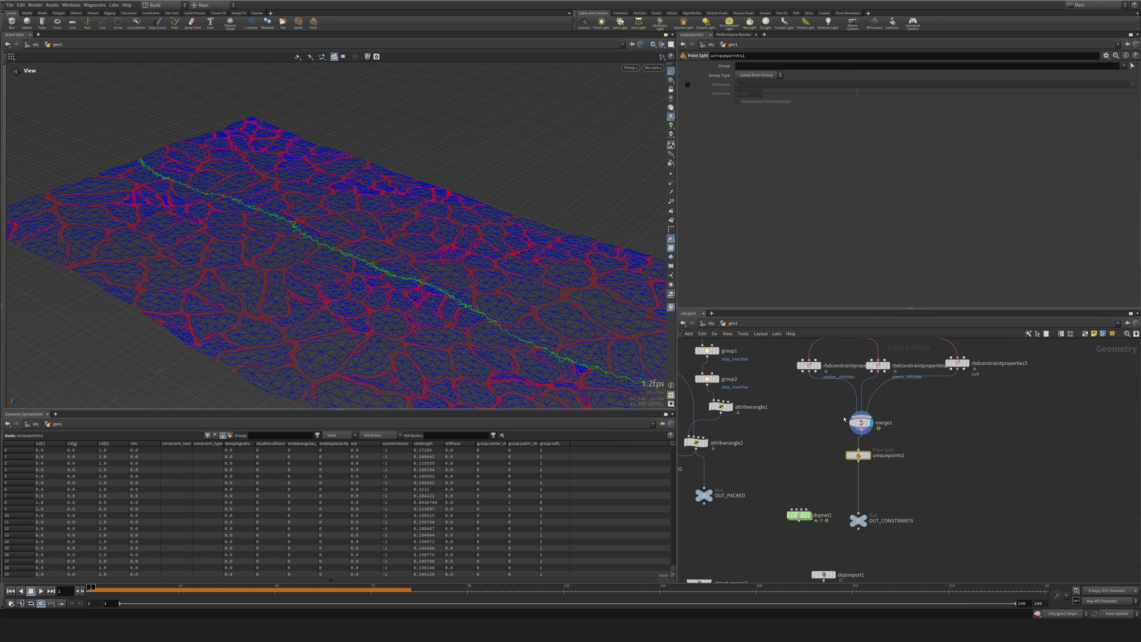
Insert a Primitive Properties node between uniquepoints1 and OUT_CONSTRAINTS and display its result.
{"action": "key", "text": "Tab"}
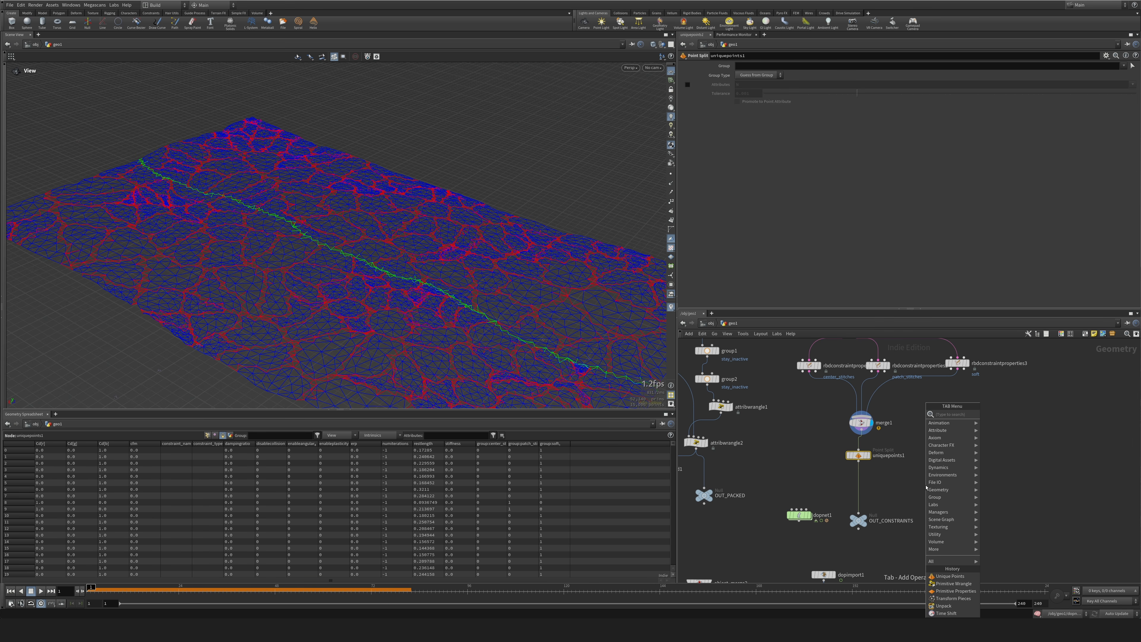
{"action": "type", "text": "prim"}
{"action": "key", "text": "Return"}
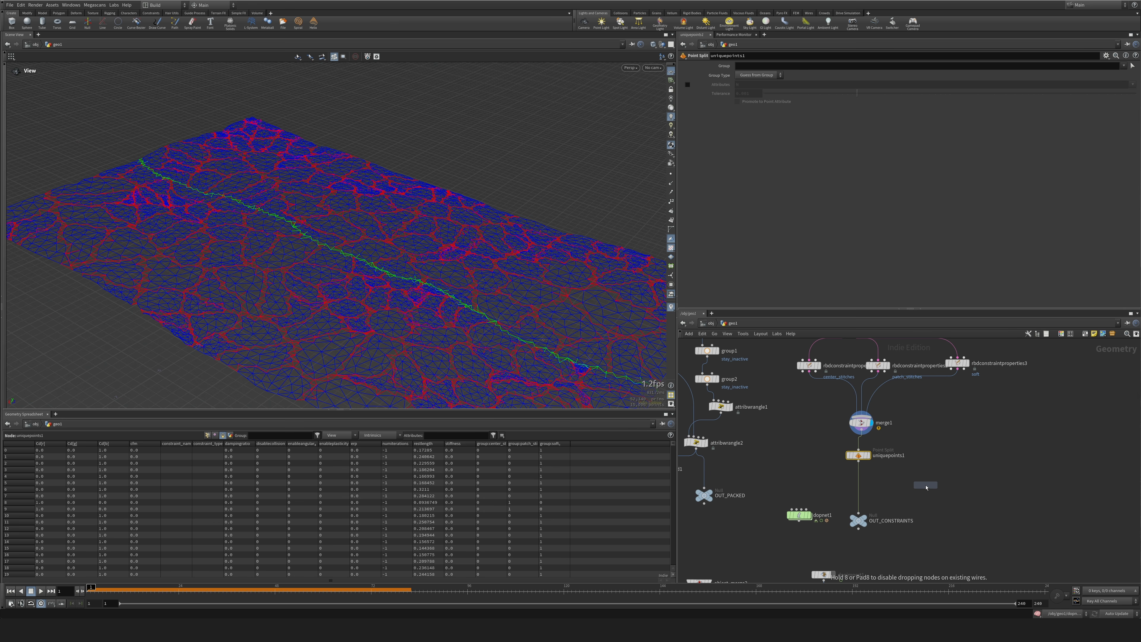
{"action": "left_click", "coordinate": [860, 490]}
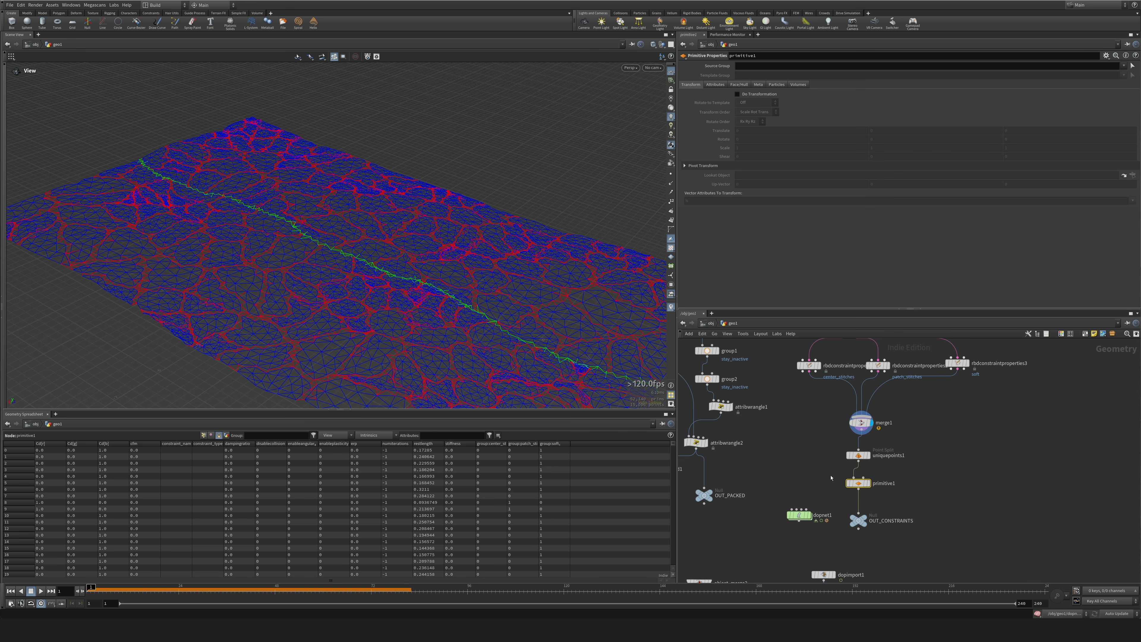
{"action": "left_click", "coordinate": [869, 483]}
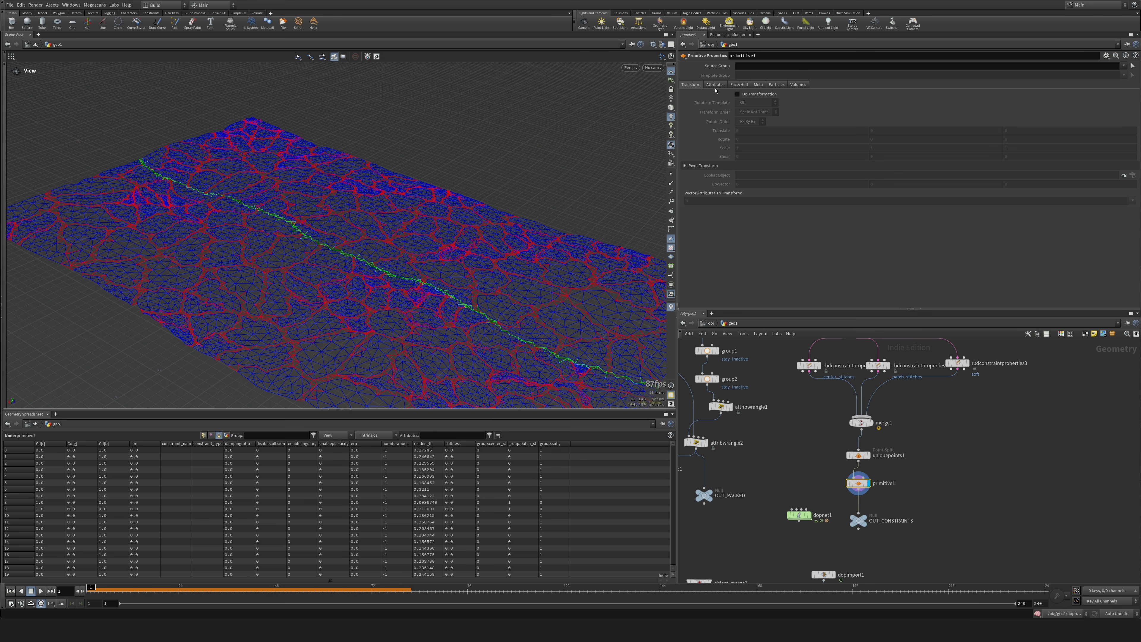
Enable Do Transformation on primitive1 and set its scale to 0 on all three axes.
{"action": "left_click", "coordinate": [738, 94]}
{"action": "middle_click_drag", "start_coordinate": [728, 149], "coordinate": [721, 148]}
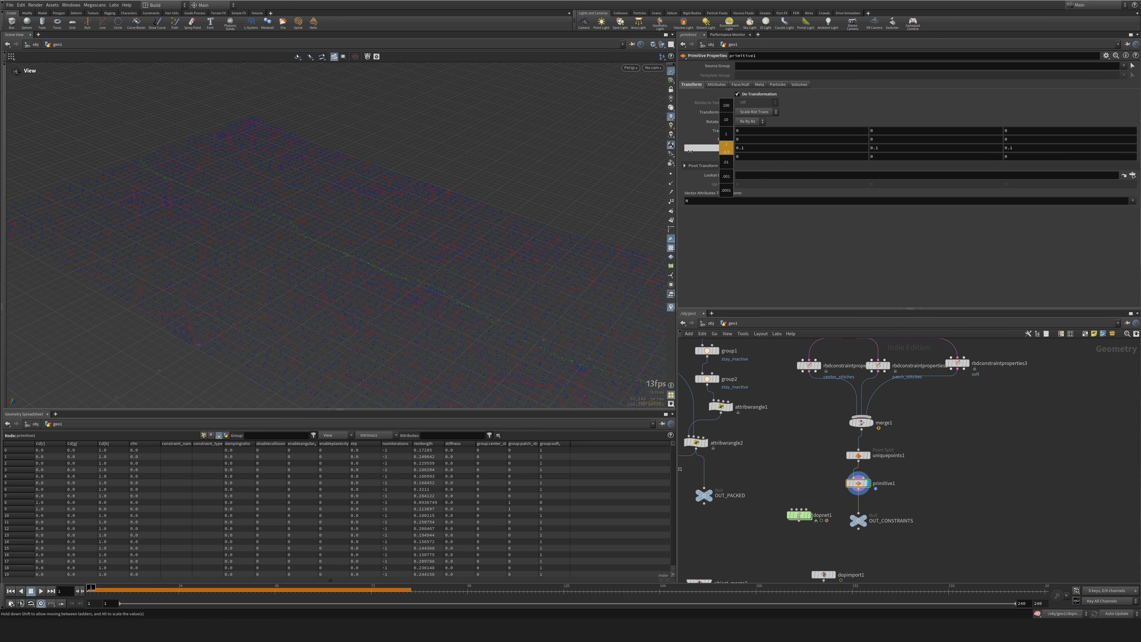
{"action": "middle_click_drag", "start_coordinate": [689, 149], "coordinate": [689, 149]}
{"action": "scroll", "coordinate": [937, 477], "scroll_direction": "up", "scroll_amount": 4}
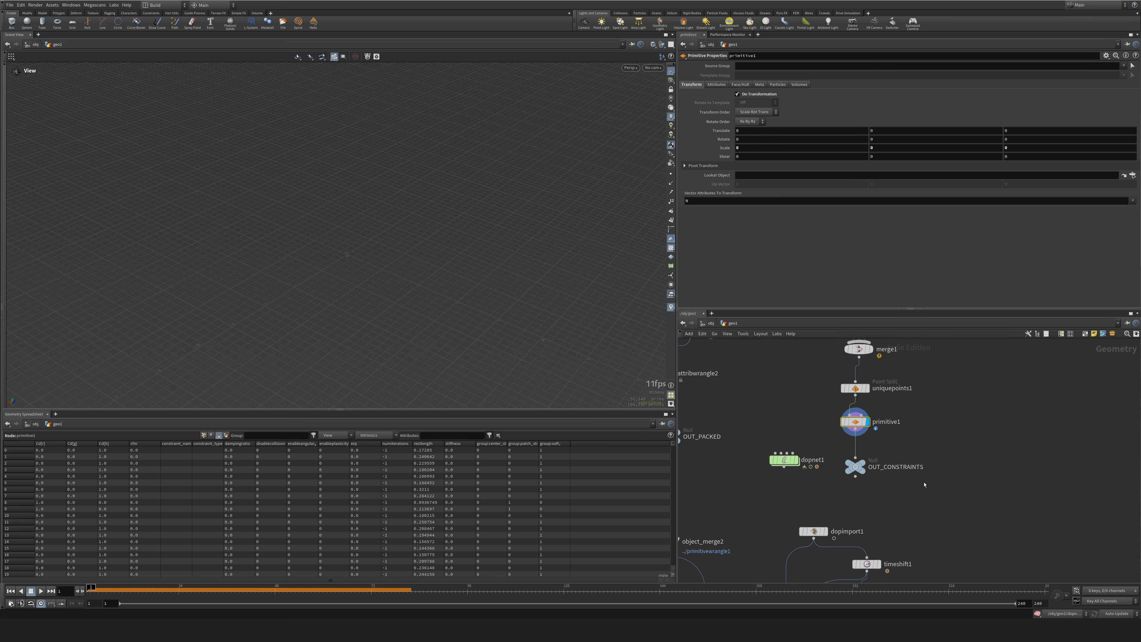
{"action": "key", "text": "Tab"}
{"action": "type", "text": "pr"}
{"action": "key", "text": "Return"}
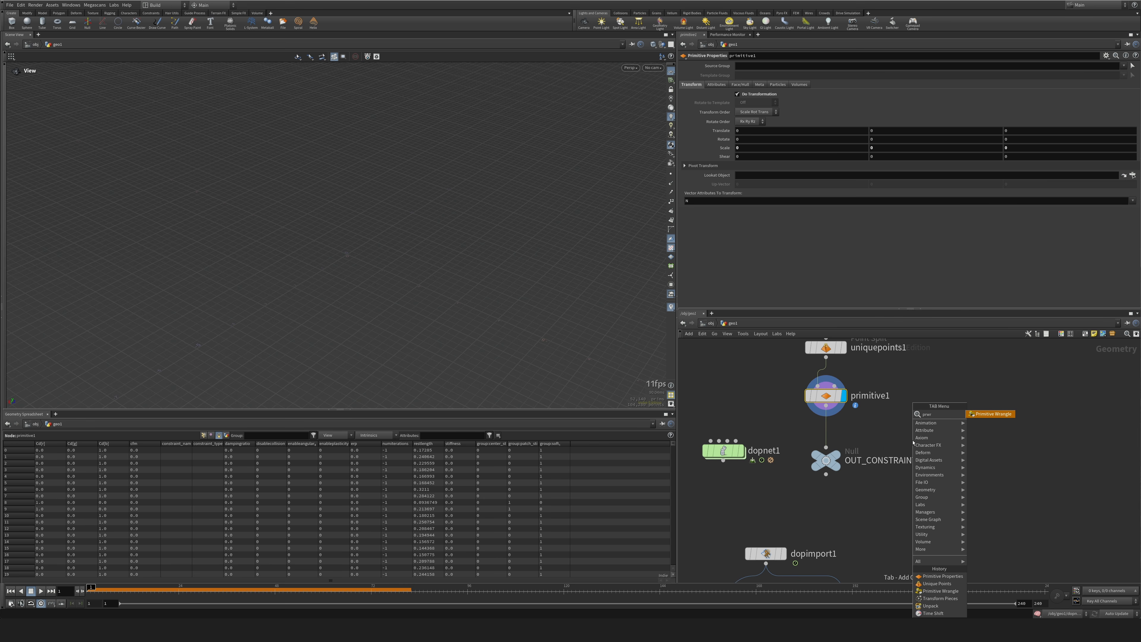
{"action": "left_click", "coordinate": [830, 427]}
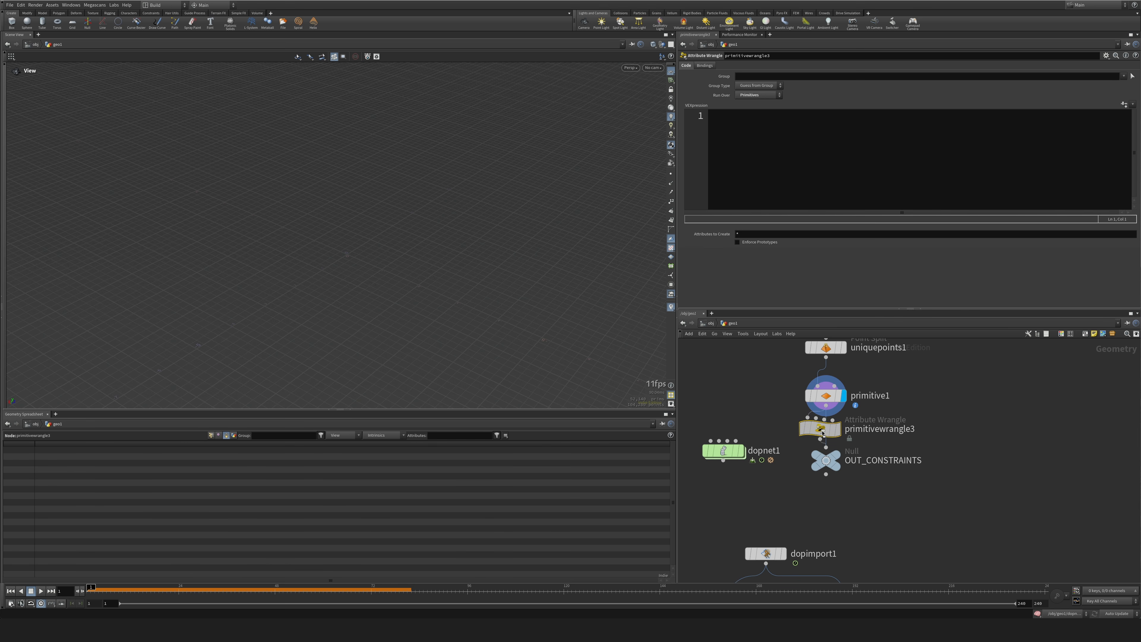
{"action": "left_click", "coordinate": [814, 188]}
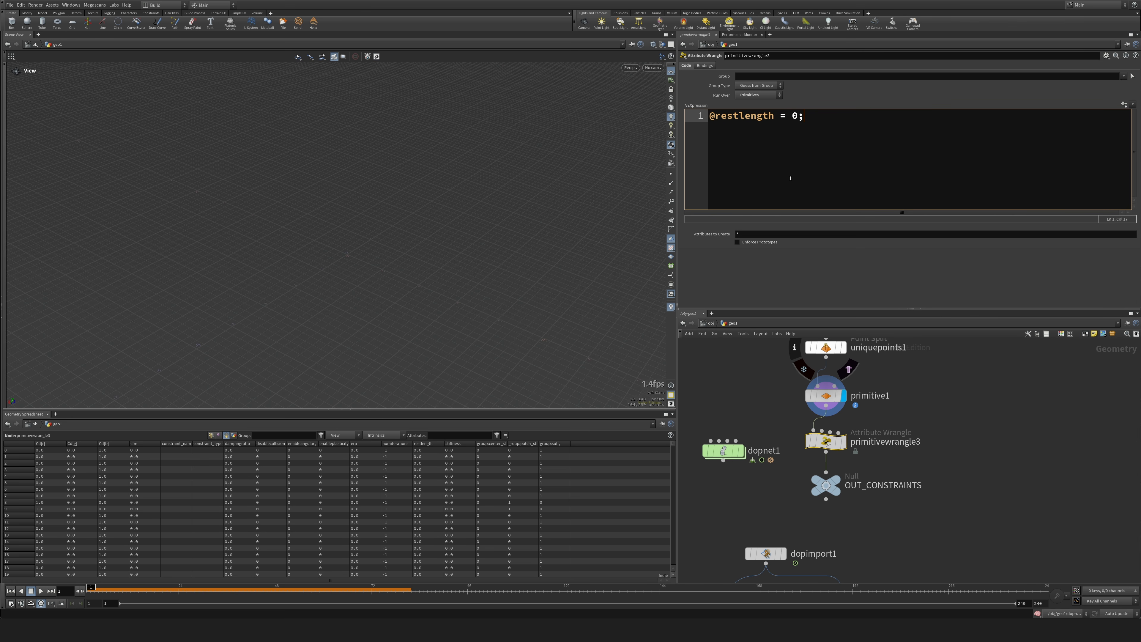
Compare the restlength attribute in the geometry spreadsheet at primitive1 and at primitivewrangle3.
{"action": "left_click", "coordinate": [826, 396]}
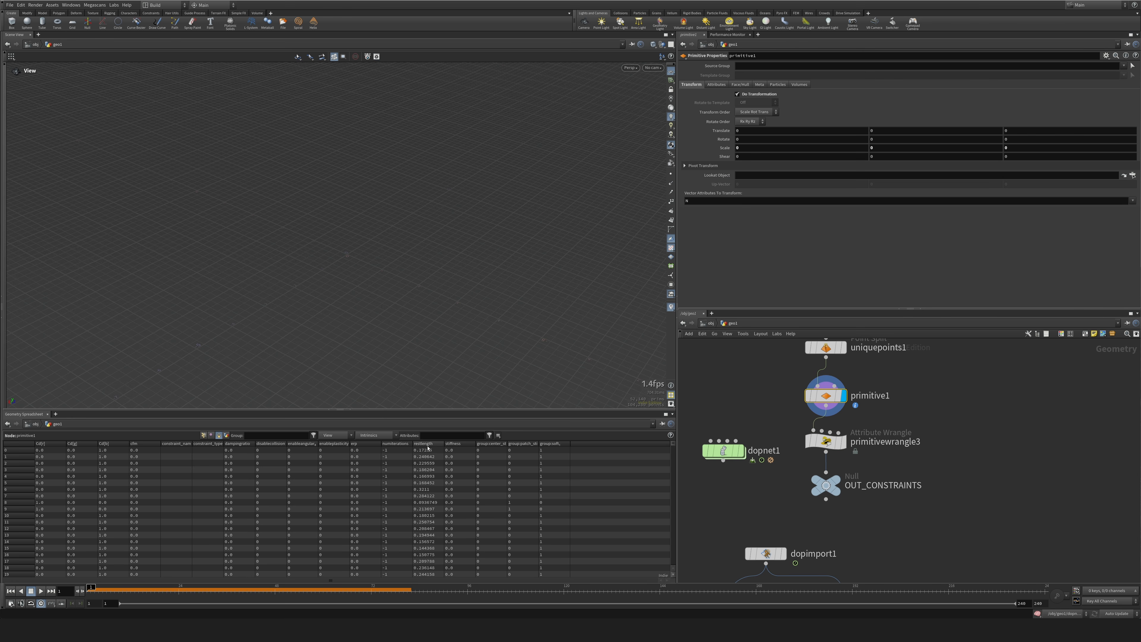
{"action": "middle_click_drag", "start_coordinate": [953, 342], "coordinate": [943, 447]}
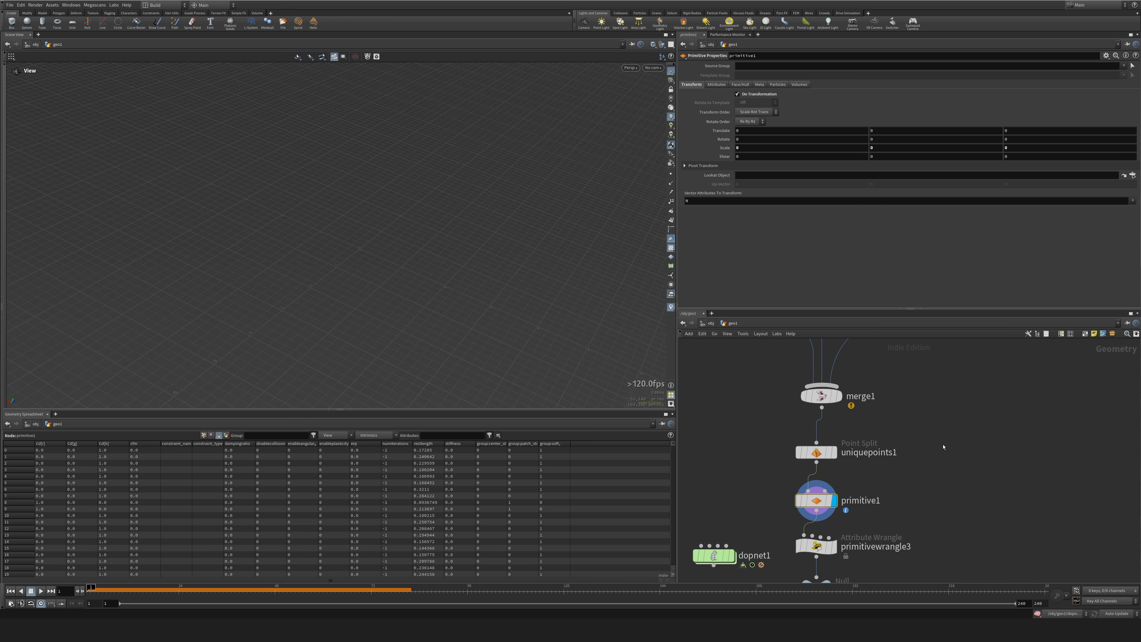
{"action": "middle_click_drag", "start_coordinate": [906, 396], "coordinate": [907, 400]}
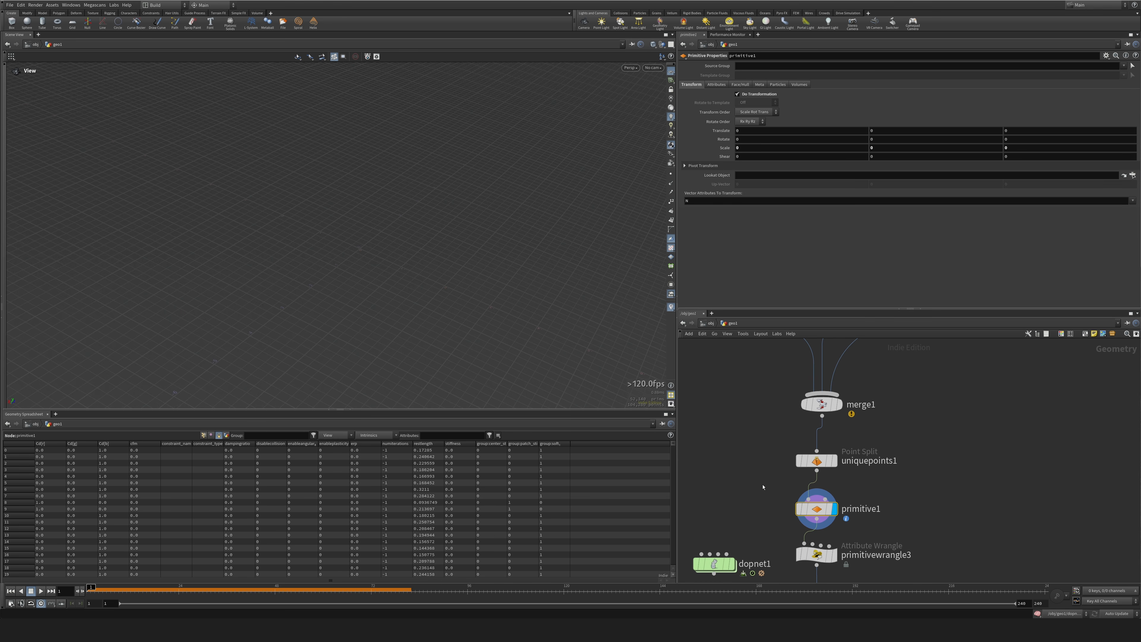
{"action": "left_click_drag", "start_coordinate": [768, 444], "coordinate": [847, 477]}
{"action": "left_click_drag", "start_coordinate": [749, 484], "coordinate": [872, 523]}
{"action": "middle_click_drag", "start_coordinate": [860, 537], "coordinate": [883, 403]}
{"action": "scroll", "coordinate": [884, 403], "scroll_direction": "down", "scroll_amount": 2}
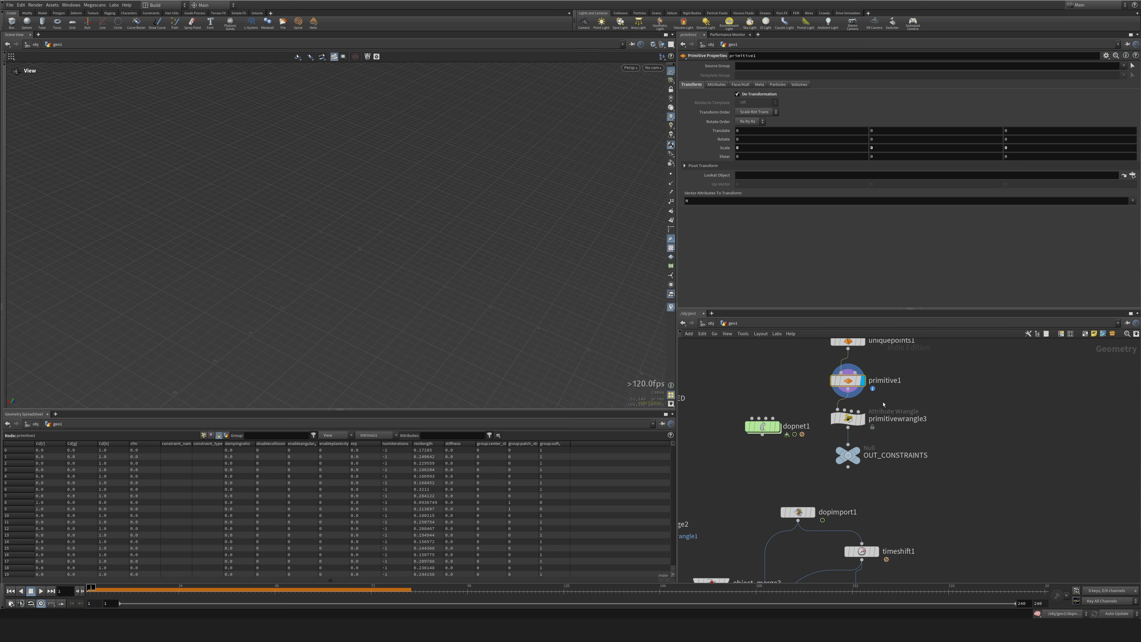
{"action": "left_click", "coordinate": [848, 418]}
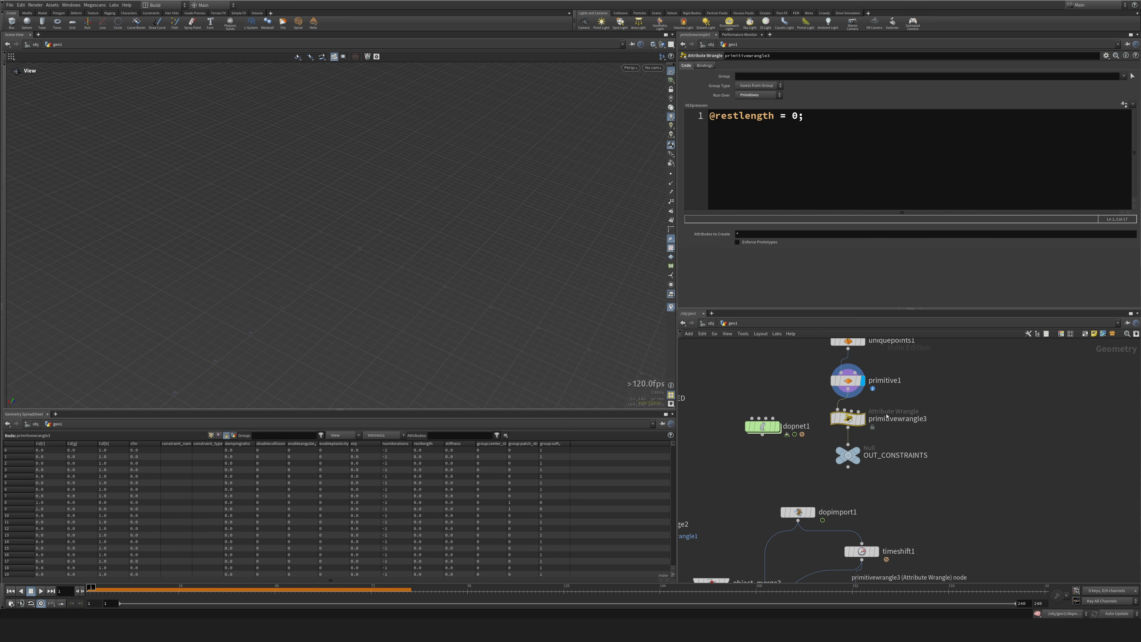
Display dopnet1, play the simulation with the zero-length constraints, and return to frame 1.
{"action": "left_click", "coordinate": [778, 427]}
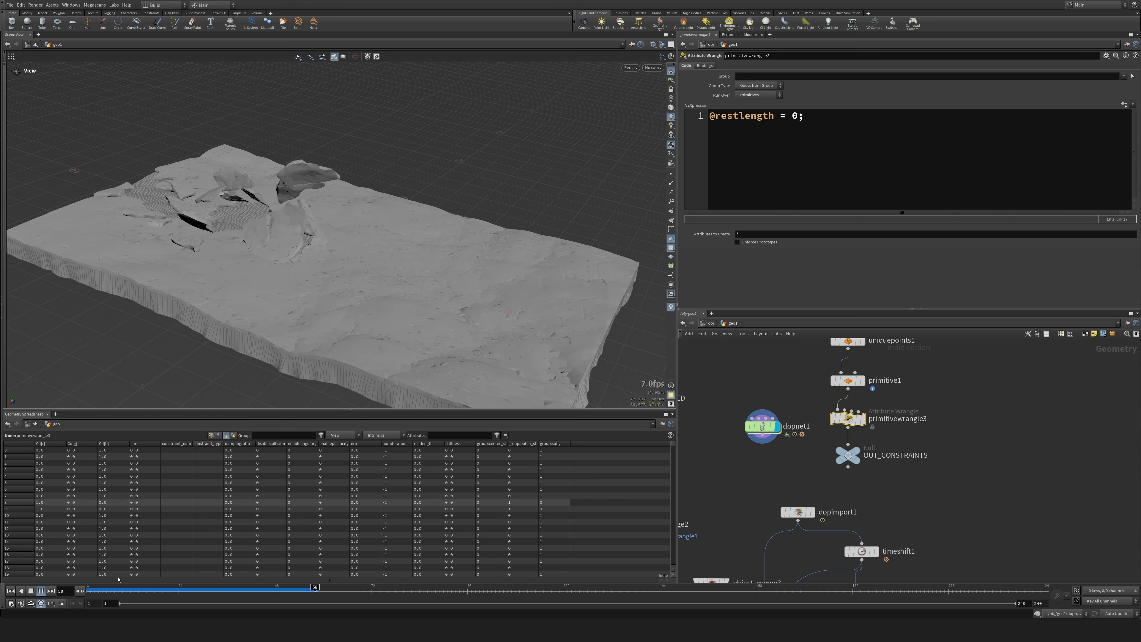
{"action": "left_click", "coordinate": [10, 591]}
Delete uniquepoints1, primitive1 and primitivewrangle3 so merge1 feeds OUT_CONSTRAINTS directly.
{"action": "middle_click_drag", "start_coordinate": [956, 400], "coordinate": [960, 458]}
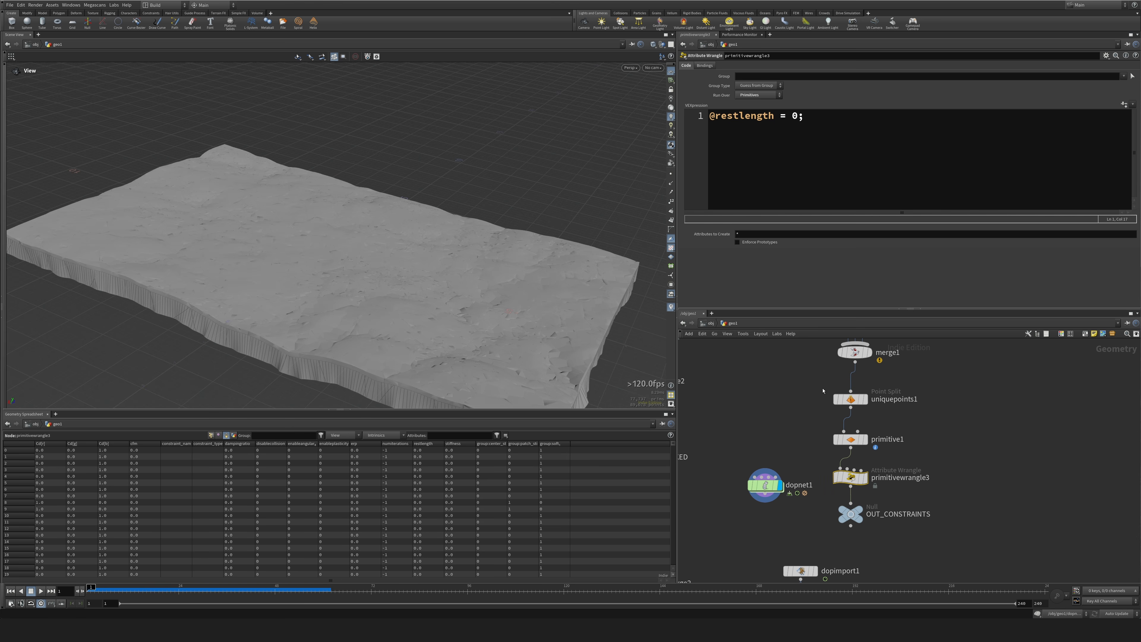
{"action": "left_click_drag", "start_coordinate": [823, 387], "coordinate": [894, 490]}
{"action": "key", "text": "Delete"}
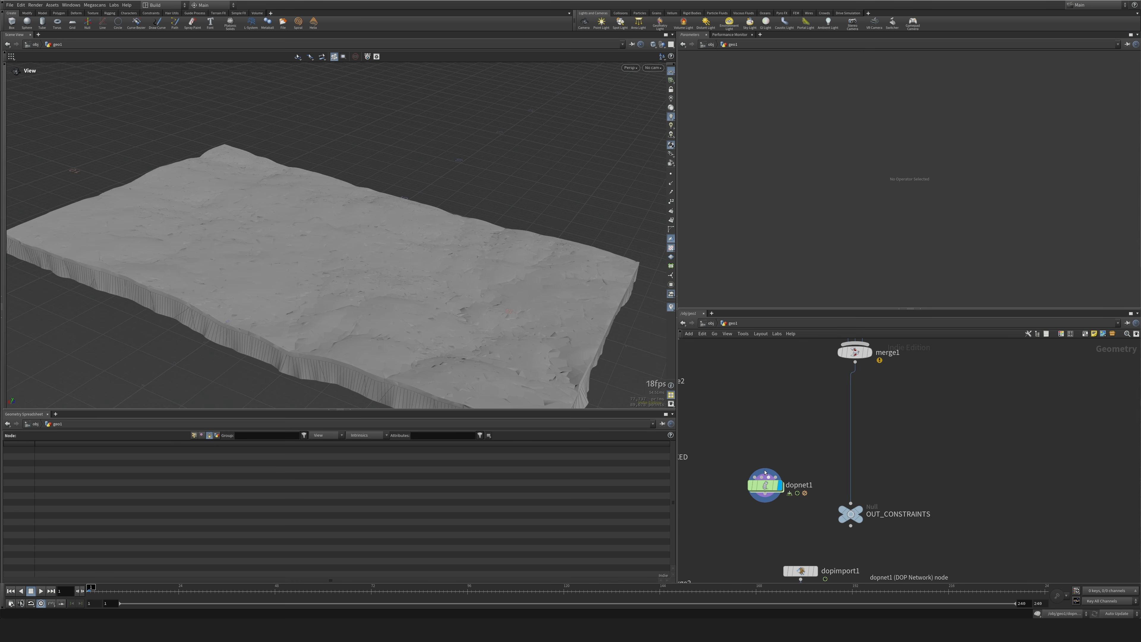
Set the Damping Ratio of the soft constraints in rbdconstraintproperties3 to 0.5 and play the simulation to check it.
{"action": "middle_click_drag", "start_coordinate": [944, 427], "coordinate": [942, 595]}
{"action": "left_click", "coordinate": [991, 435]}
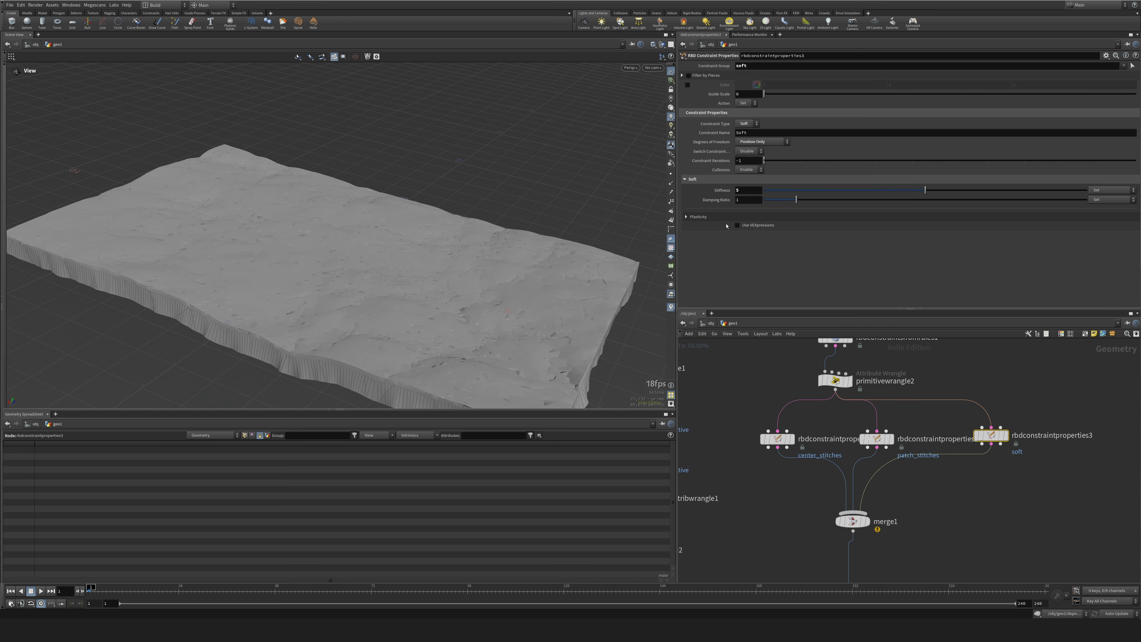
{"action": "type", "text": "0.5"}
{"action": "key", "text": "Return"}
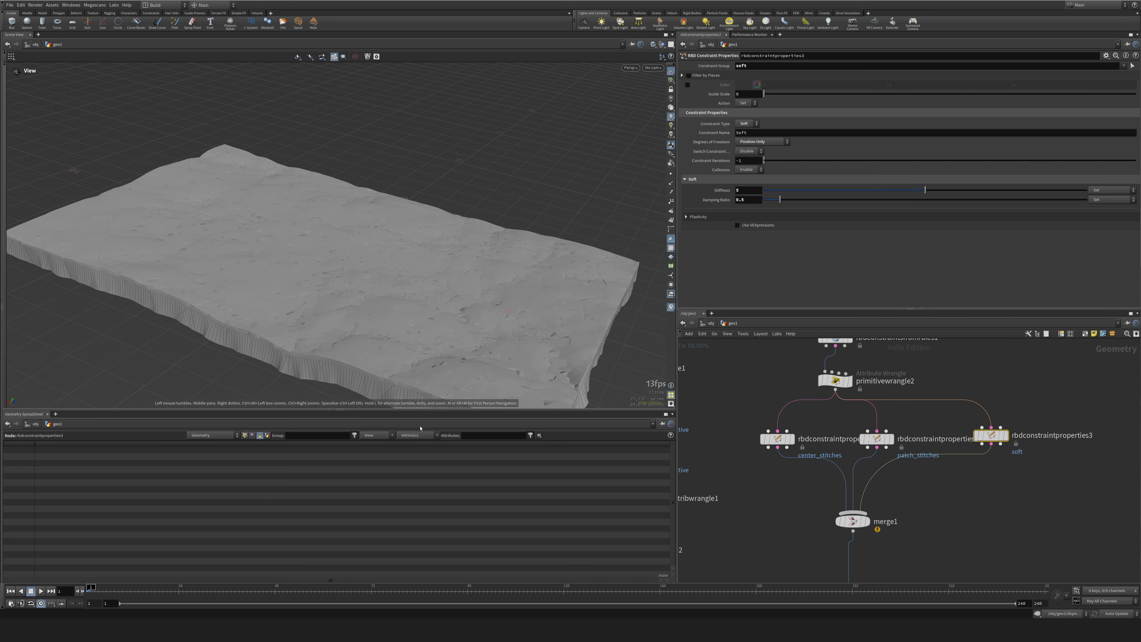
{"action": "left_click", "coordinate": [41, 591]}
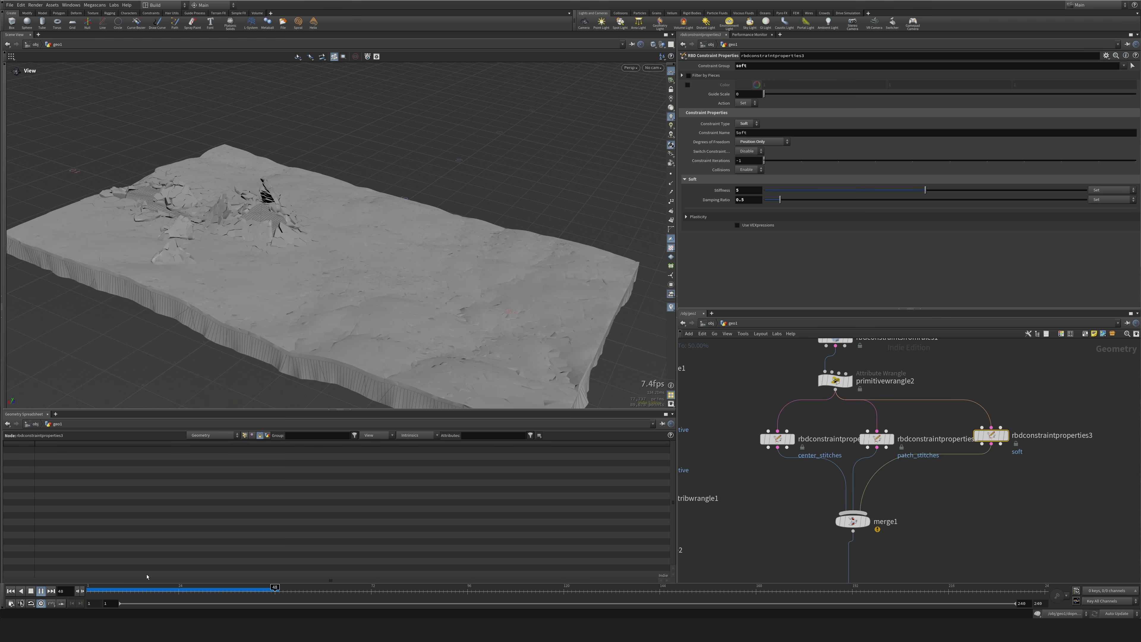
{"action": "left_click", "coordinate": [31, 591]}
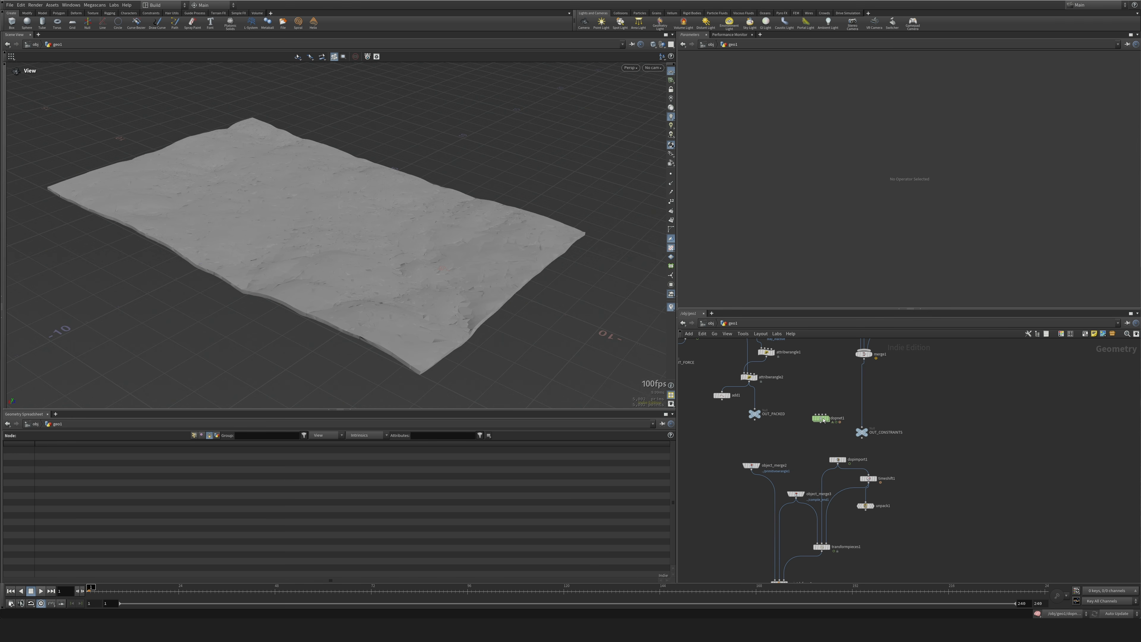
In the primitive wrangle inside dopnet1's sopsolver1, set Center to 0.02 and Patch to 0.03, and play the simulation from dopnet1.
{"action": "double_click", "coordinate": [822, 419]}
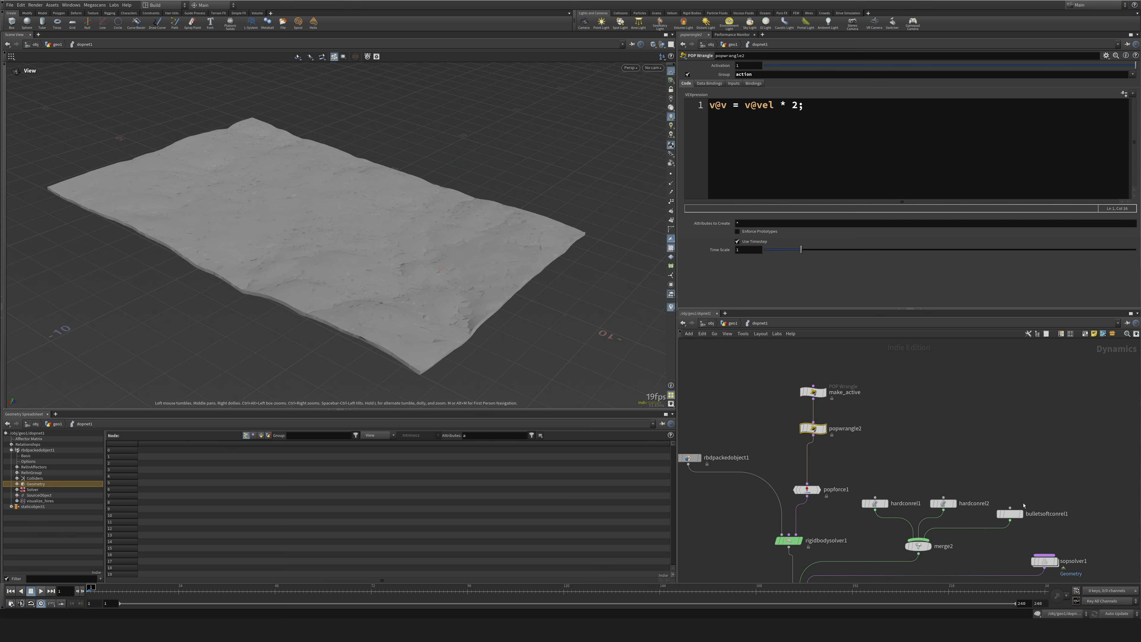
{"action": "double_click", "coordinate": [968, 470]}
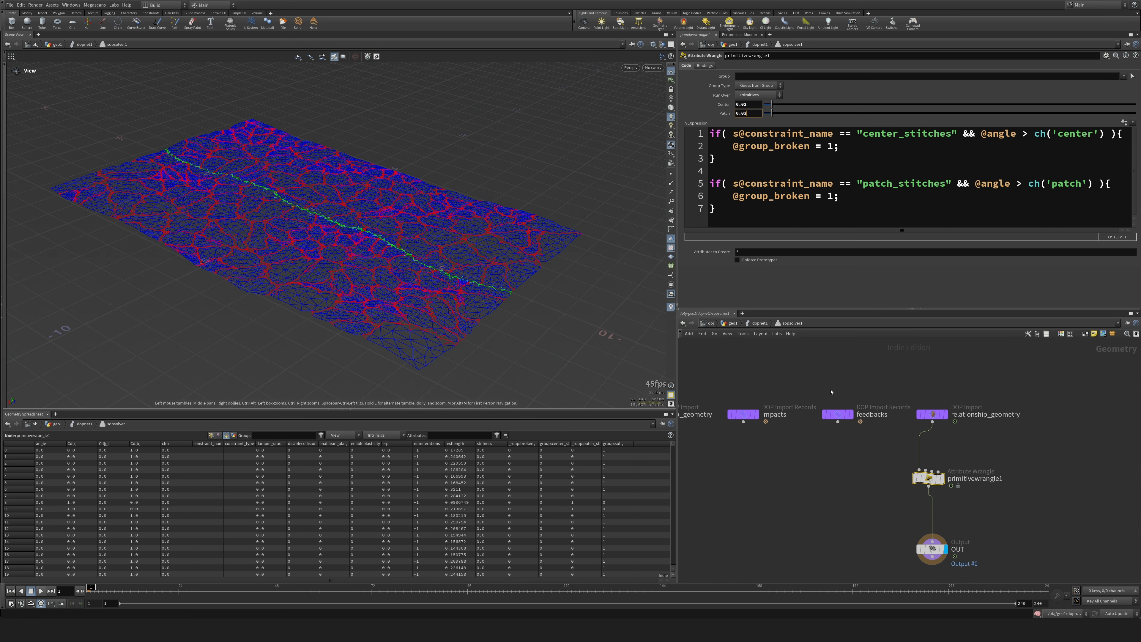
{"action": "key", "text": "u"}
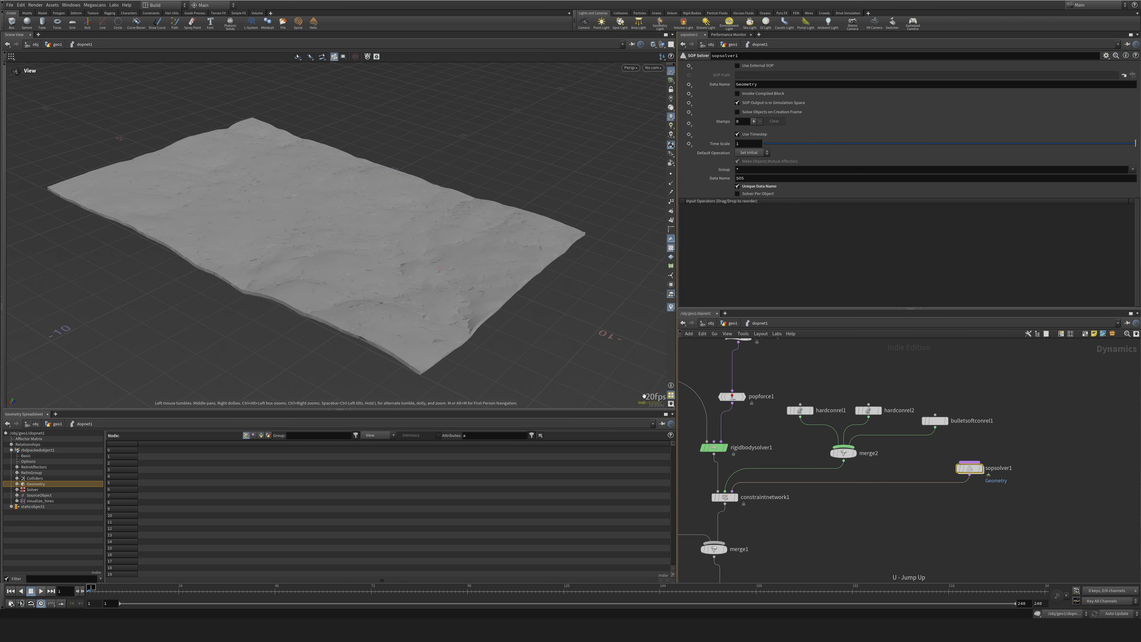
{"action": "left_click", "coordinate": [45, 592]}
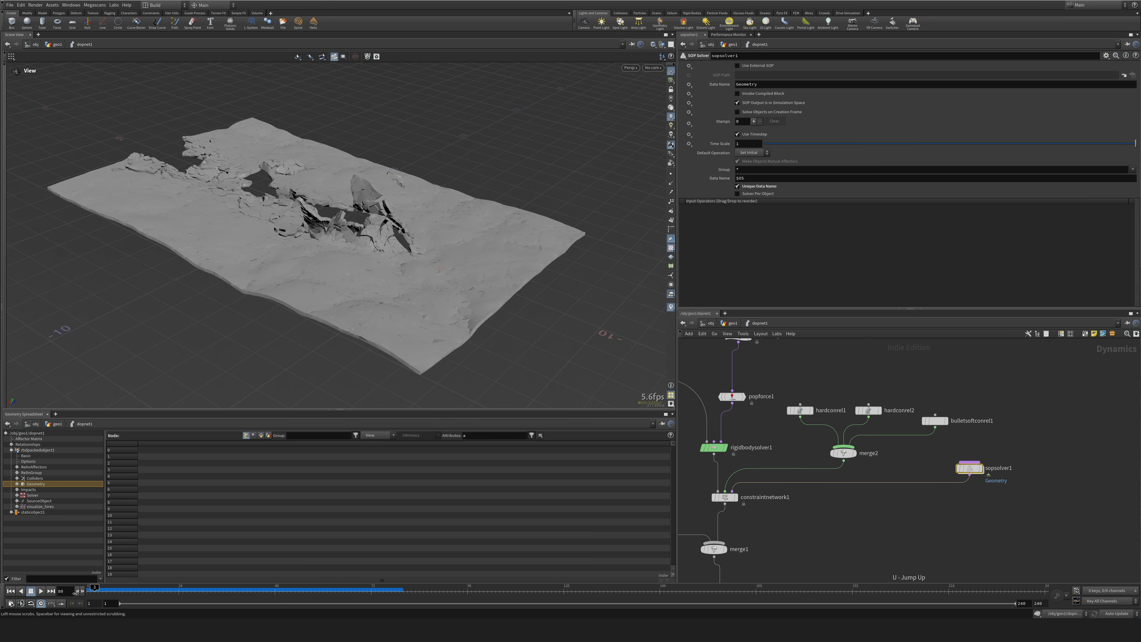
{"action": "left_click_drag", "start_coordinate": [75, 593], "coordinate": [68, 593]}
Set the physical properties of staticobject1 to Bounce 0.1, Bounce Forward 0.1 and Friction 0.9.
{"action": "middle_click_drag", "start_coordinate": [793, 549], "coordinate": [946, 470]}
{"action": "left_click_drag", "start_coordinate": [742, 403], "coordinate": [773, 443]}
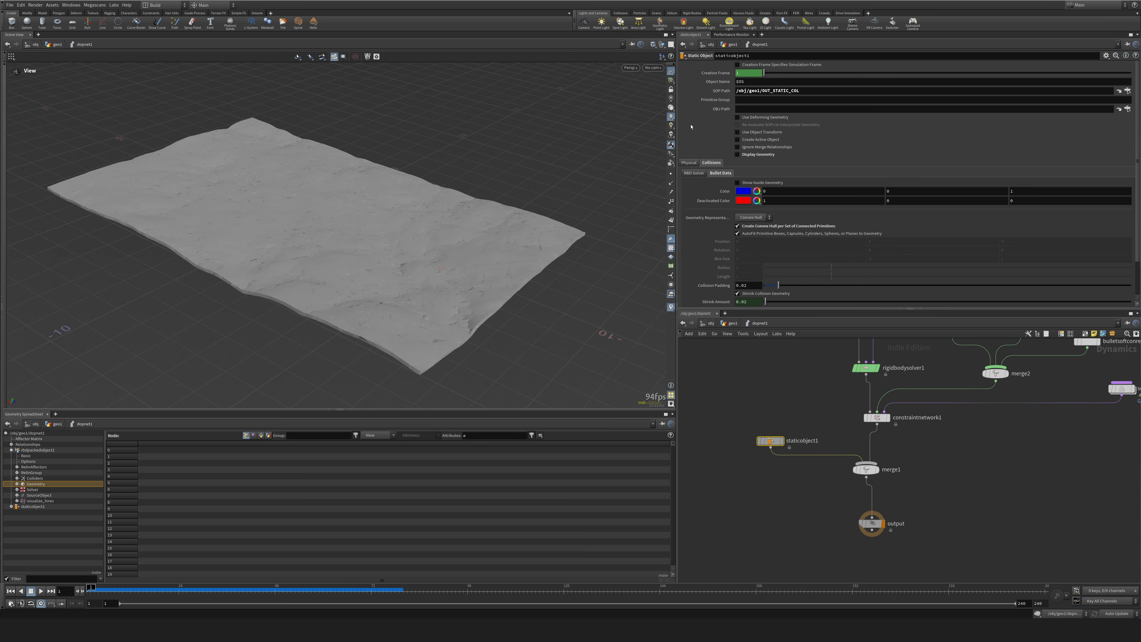
{"action": "left_click", "coordinate": [689, 163]}
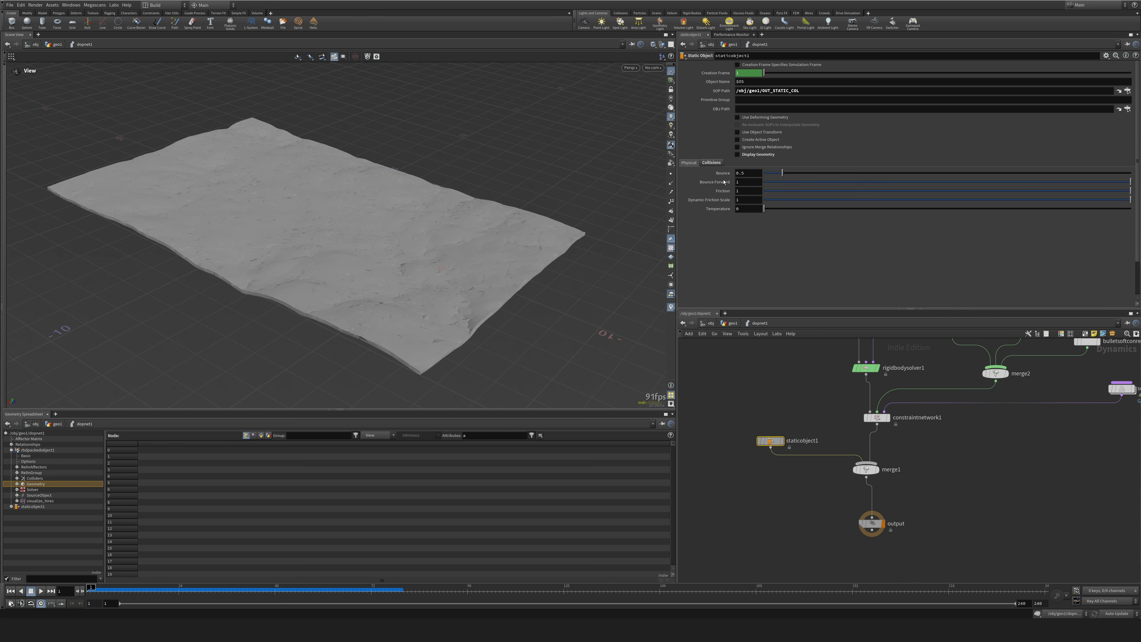
{"action": "key", "text": "Return"}
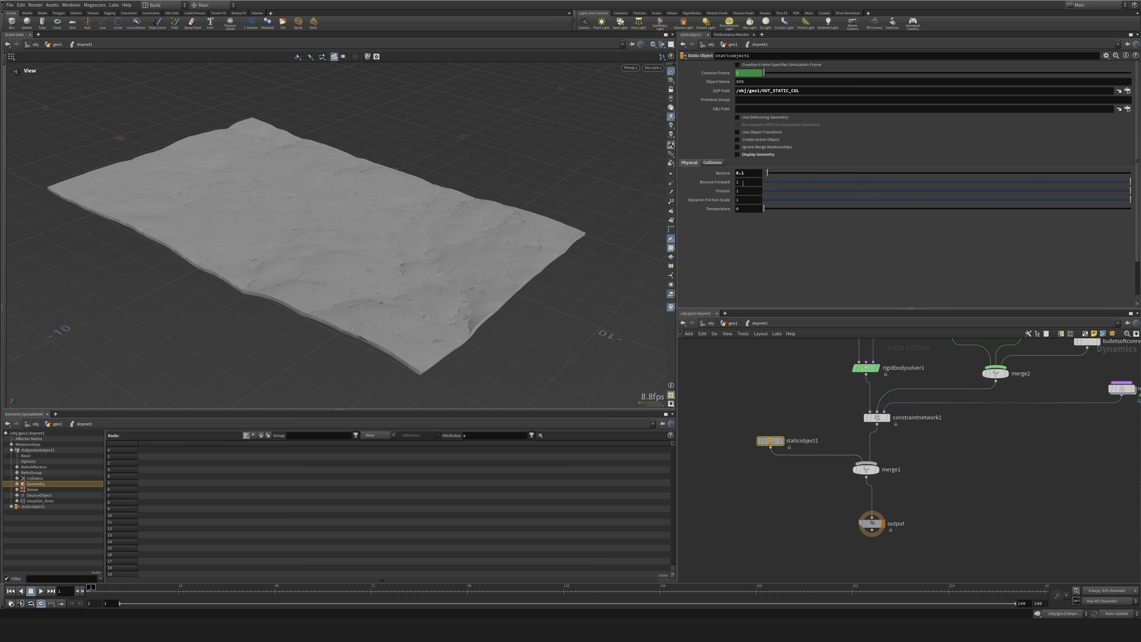
{"action": "type", "text": ".1"}
{"action": "key", "text": "Return"}
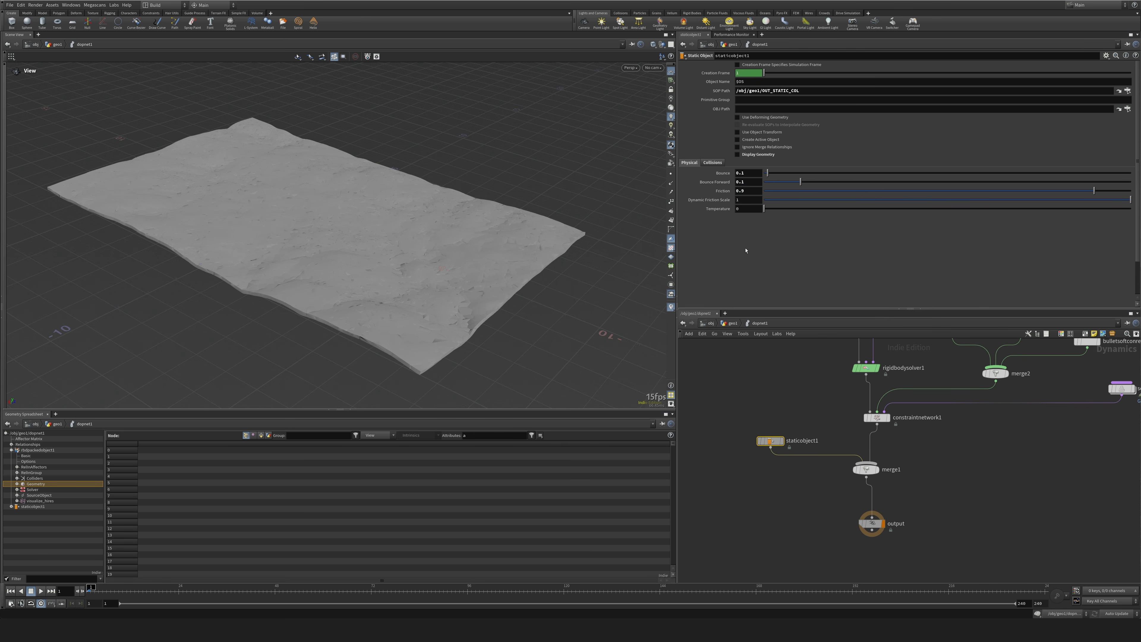
Set the physical properties of rbdpackedobject1 to Bounce 0.1 and Friction 0.9, and play the simulation.
{"action": "middle_click_drag", "start_coordinate": [785, 389], "coordinate": [751, 527]}
{"action": "left_click", "coordinate": [730, 422]}
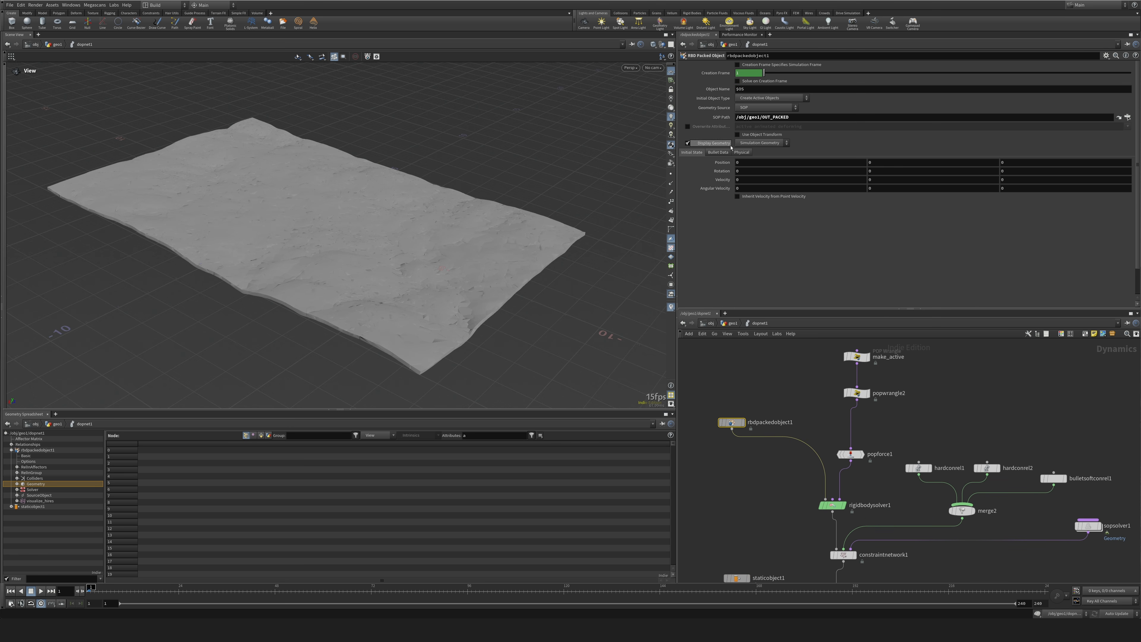
{"action": "left_click", "coordinate": [741, 152]}
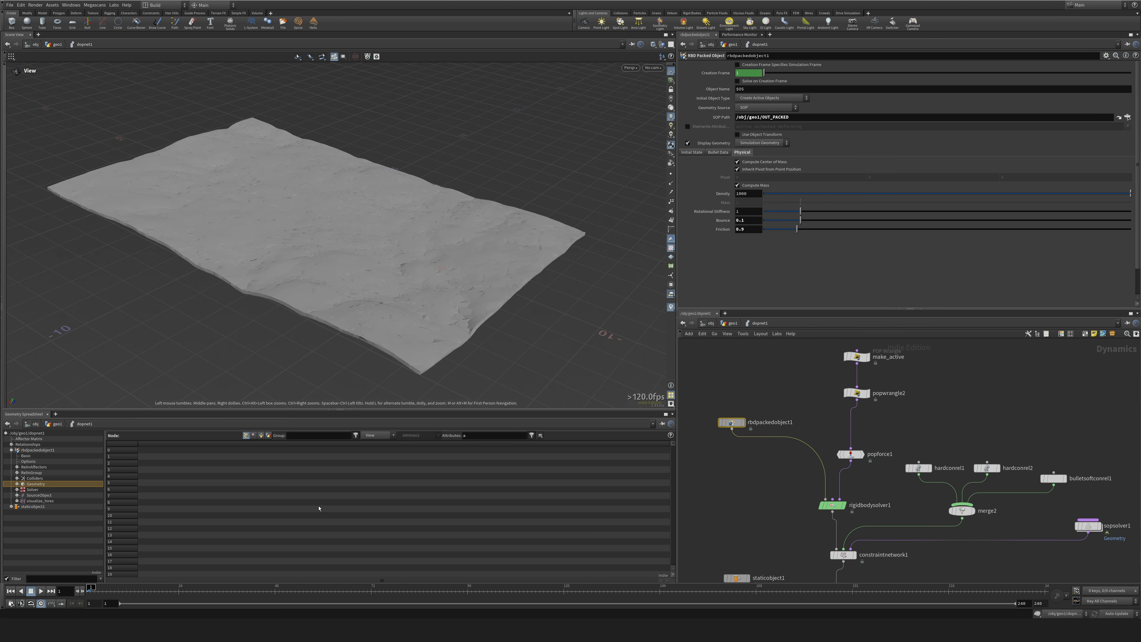
{"action": "left_click", "coordinate": [41, 591]}
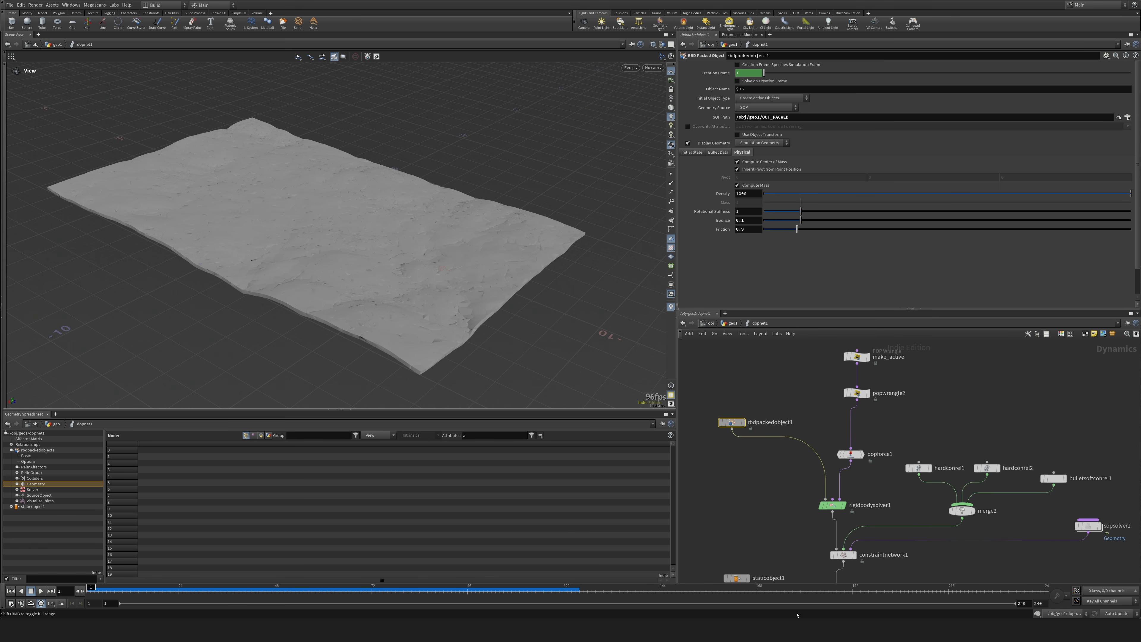
Return to geo1, display pointdeform1, play the deformed terrain from several angles, and go back to frame 1.
{"action": "middle_click_drag", "start_coordinate": [770, 536], "coordinate": [765, 415]}
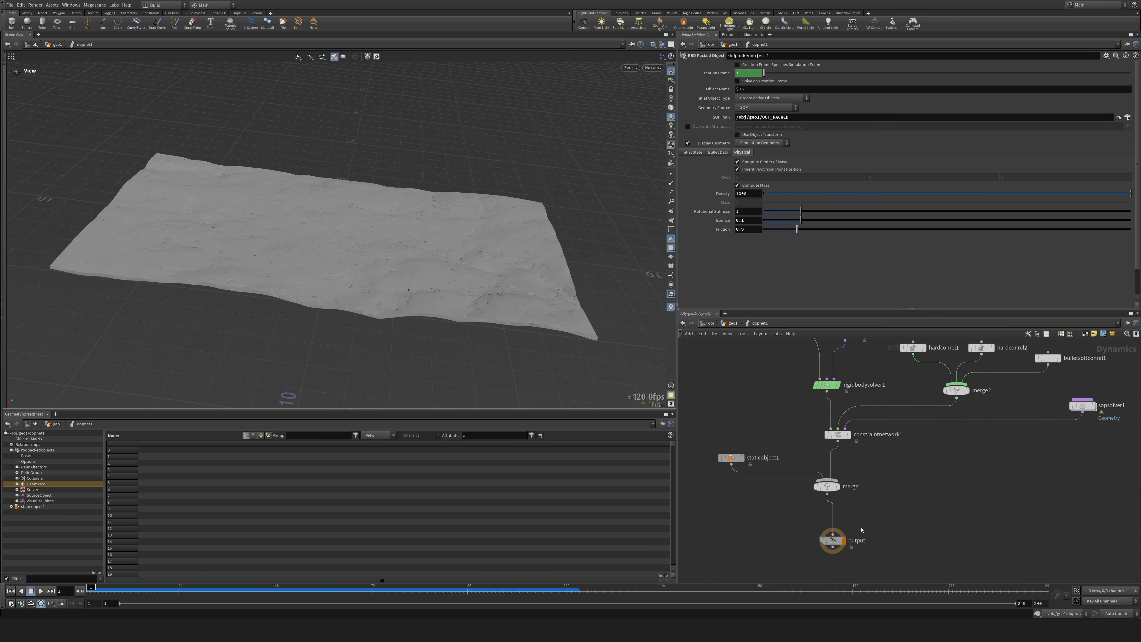
{"action": "key", "text": "u"}
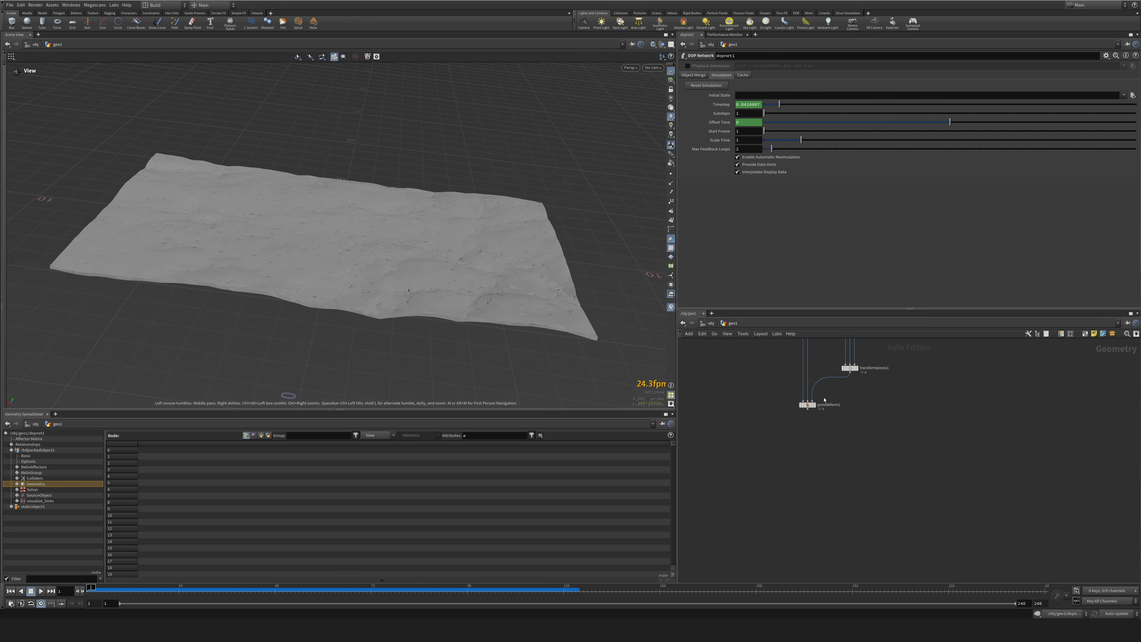
{"action": "left_click", "coordinate": [818, 408]}
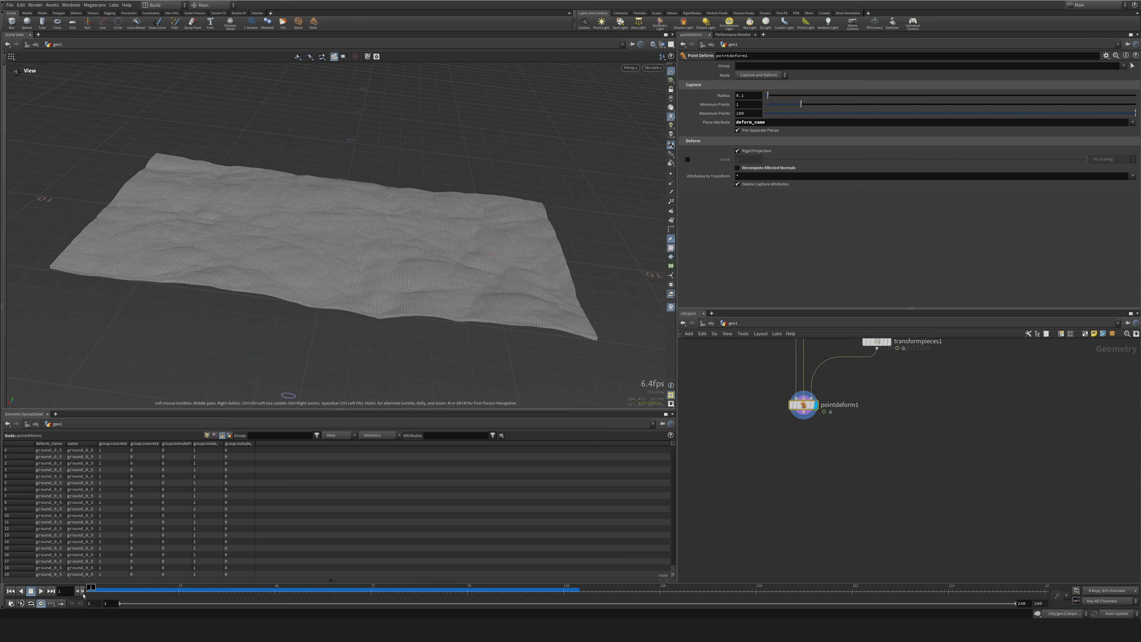
{"action": "left_click", "coordinate": [40, 591]}
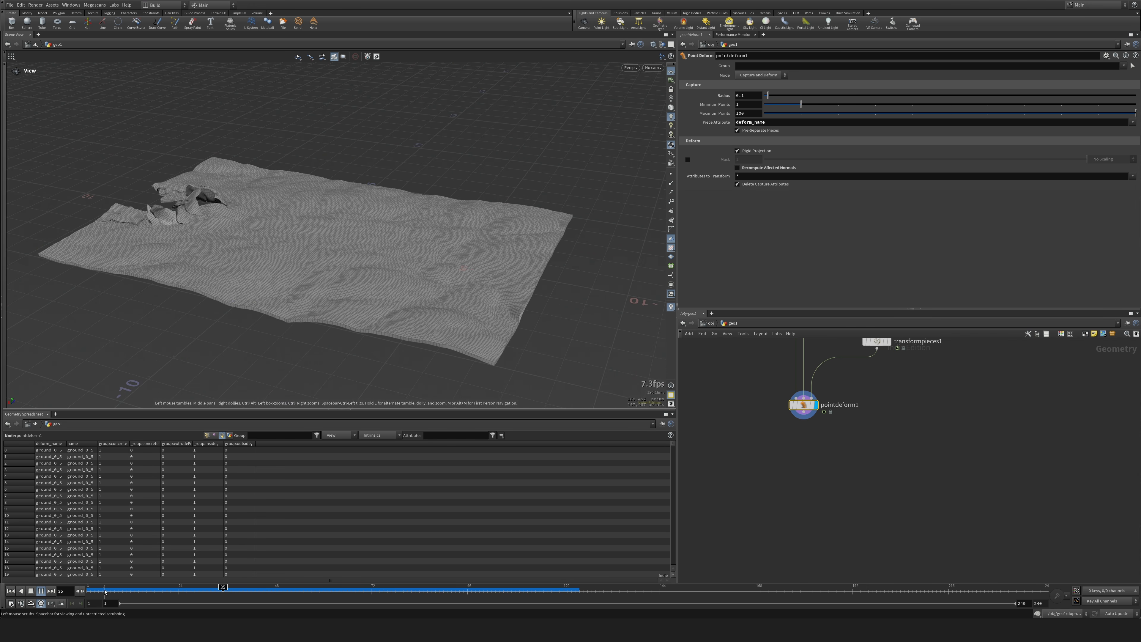
{"action": "left_click_drag", "start_coordinate": [189, 351], "coordinate": [195, 351]}
{"action": "left_click", "coordinate": [10, 591]}
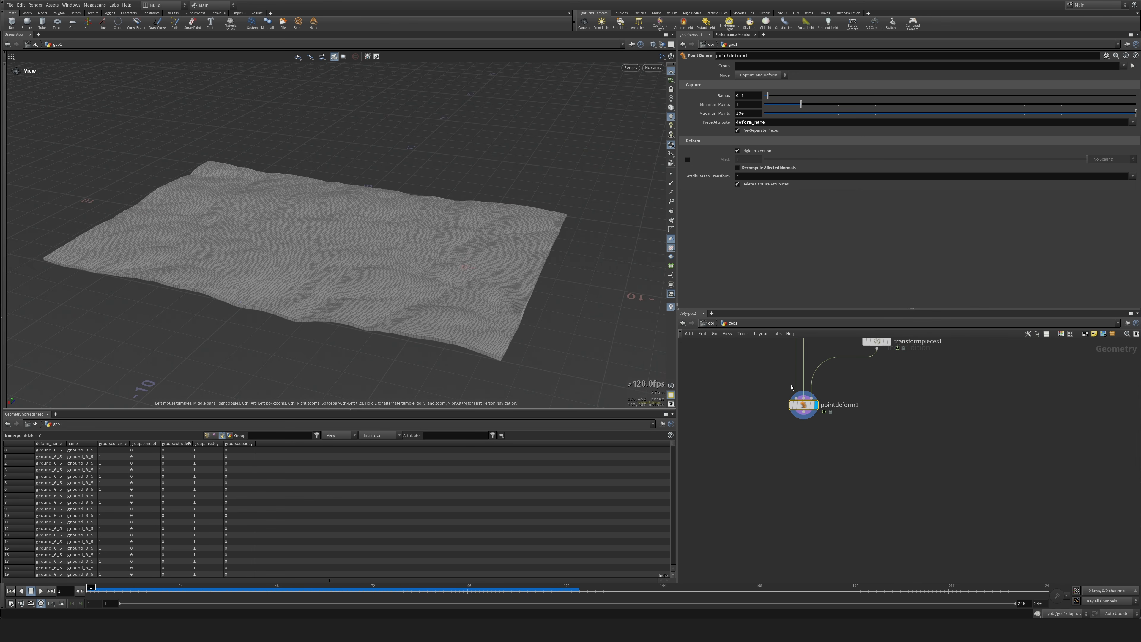
{"action": "left_click", "coordinate": [208, 435]}
{"action": "left_click", "coordinate": [221, 436]}
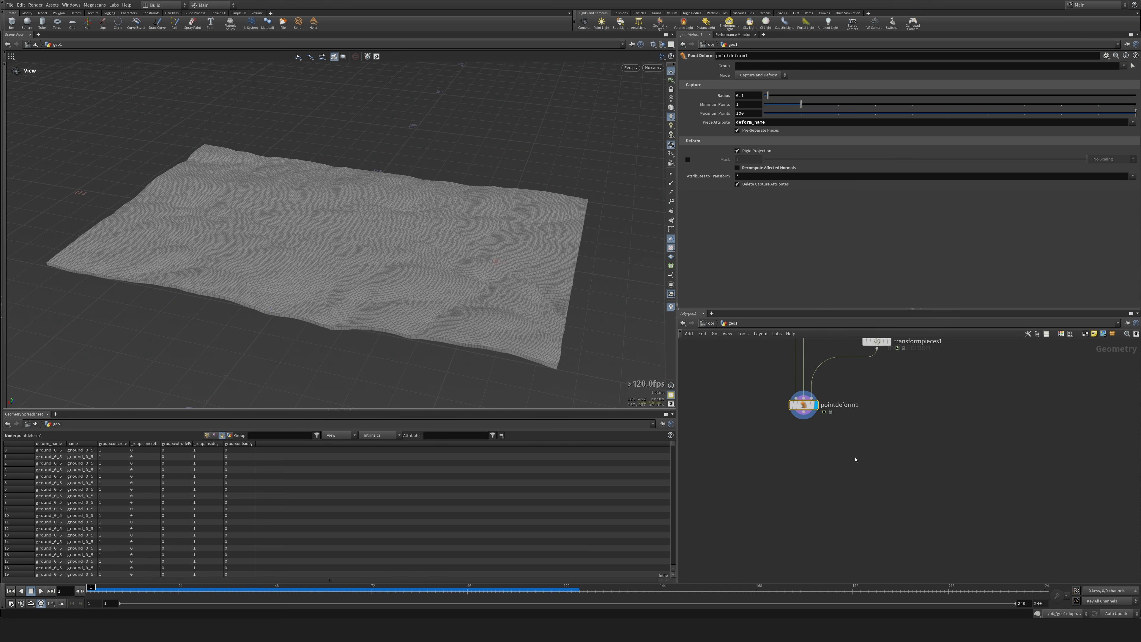
Add a File Cache node below pointdeform1 and display it.
{"action": "key", "text": "Tab"}
{"action": "type", "text": "fil"}
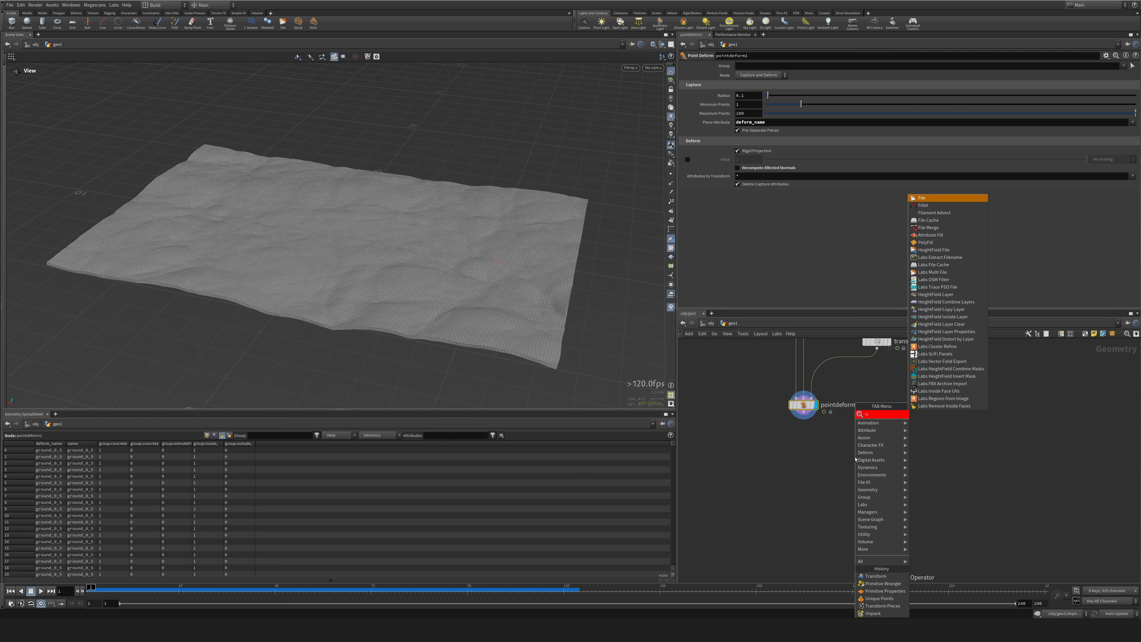
{"action": "type", "text": "e"}
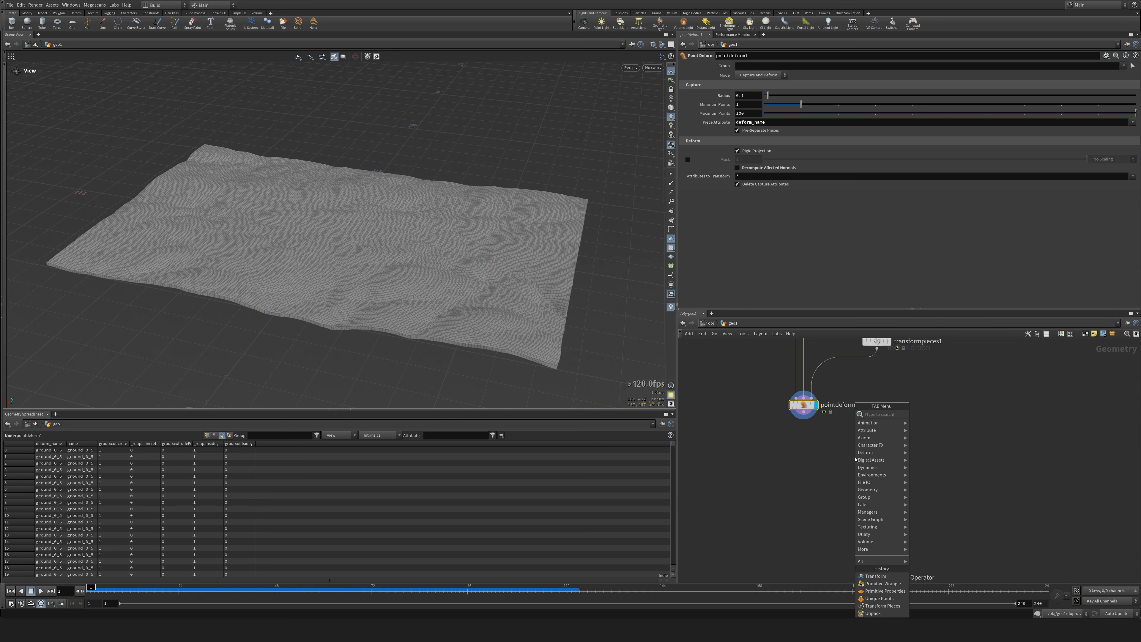
{"action": "key", "text": "Down"}
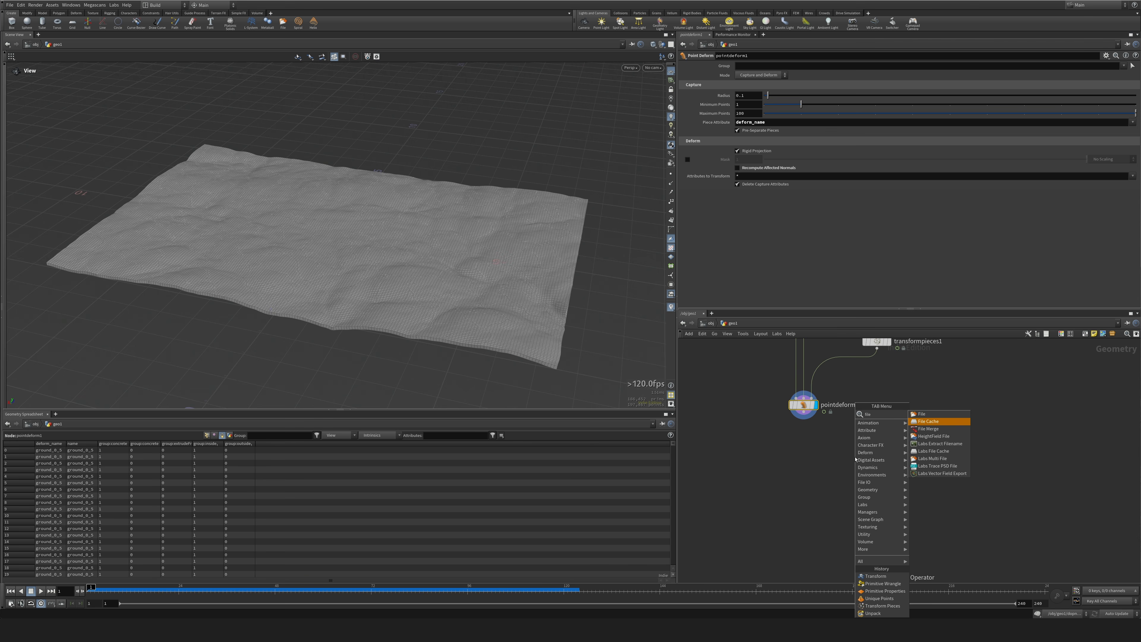
{"action": "key", "text": "Return"}
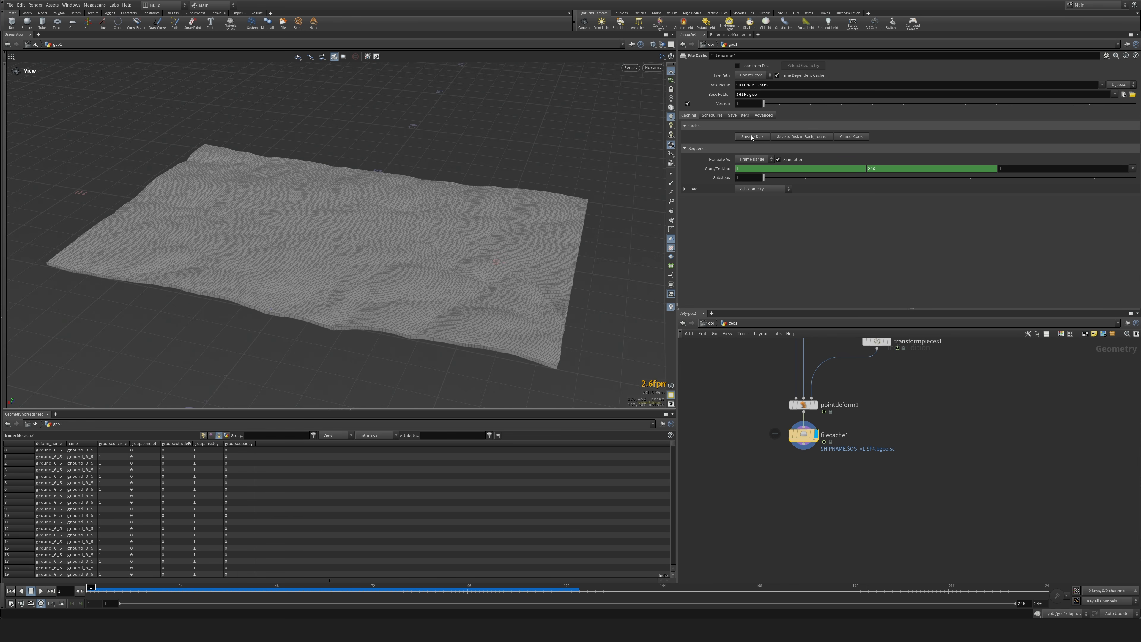
Set the file cache's end frame to 120 and save the simulation sequence to disk.
{"action": "double_click", "coordinate": [884, 169]}
{"action": "type", "text": "120"}
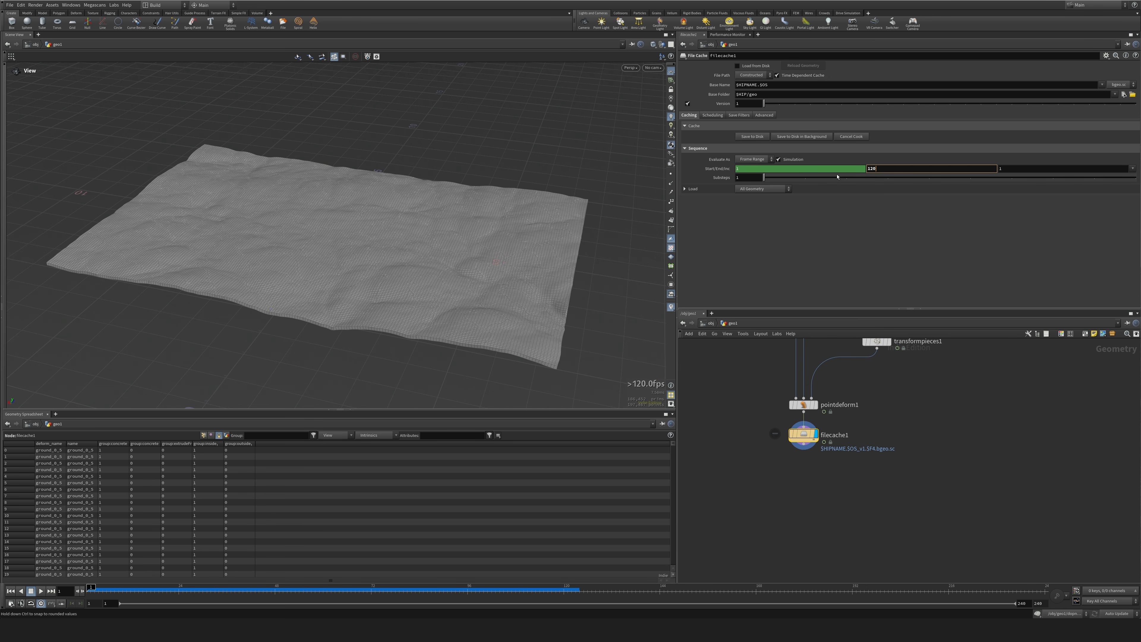
{"action": "key", "text": "Return"}
{"action": "left_click", "coordinate": [752, 137]}
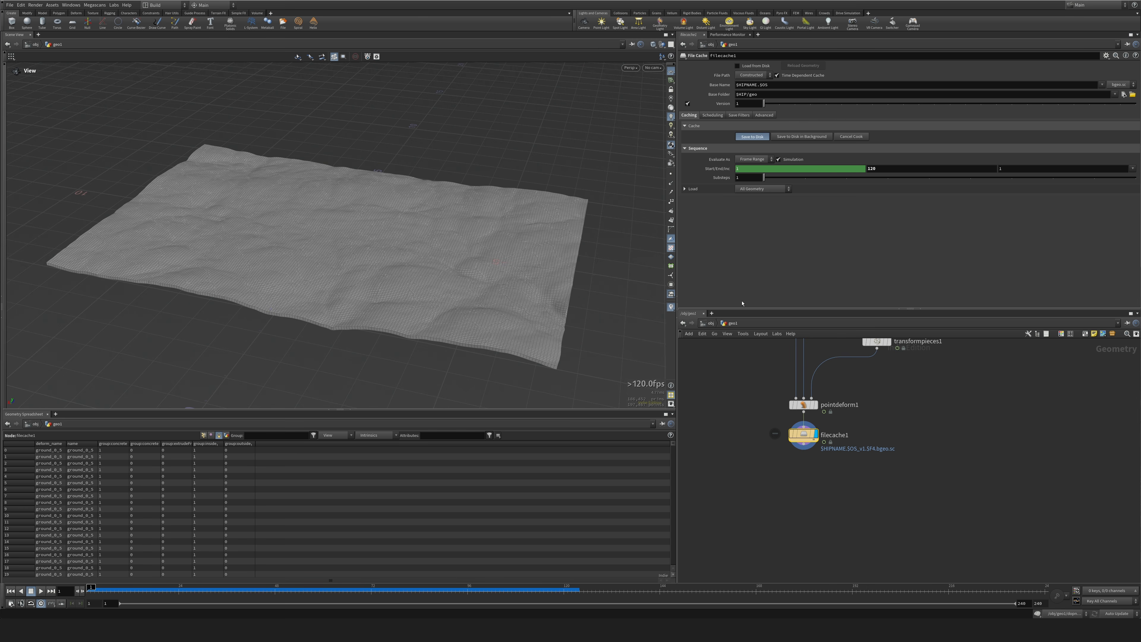
Set the timeline's end frame to 120, play the cached sequence and go back to frame 1.
{"action": "left_click", "coordinate": [1039, 604]}
{"action": "type", "text": "120"}
{"action": "key", "text": "Return"}
{"action": "left_click_drag", "start_coordinate": [716, 585], "coordinate": [300, 595]}
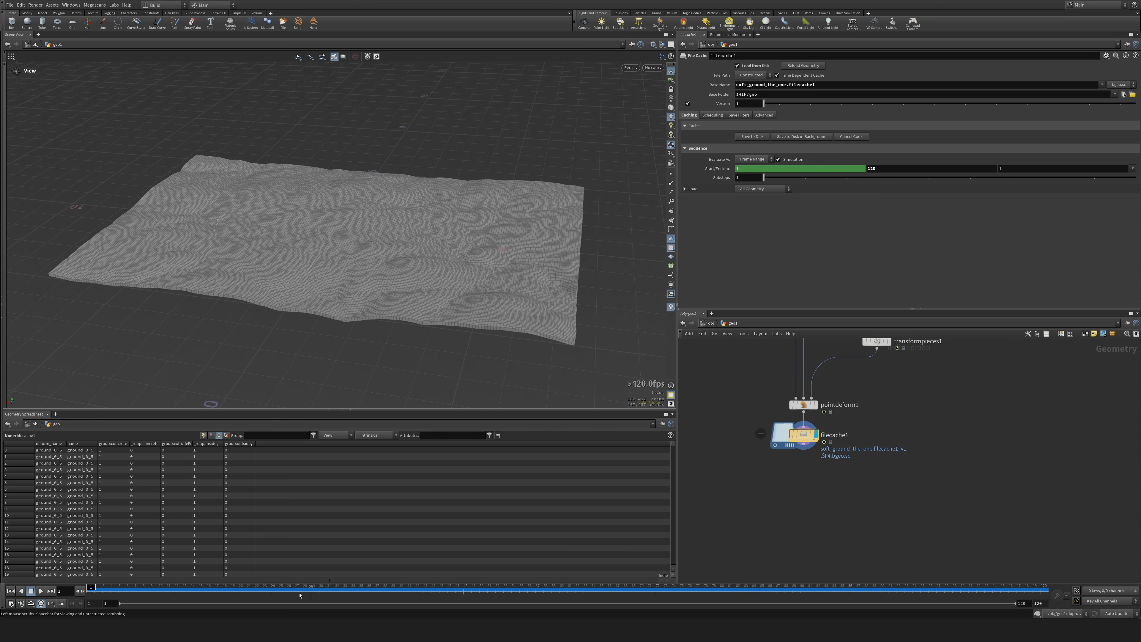
{"action": "left_click_drag", "start_coordinate": [166, 591], "coordinate": [85, 592]}
{"action": "left_click", "coordinate": [41, 591]}
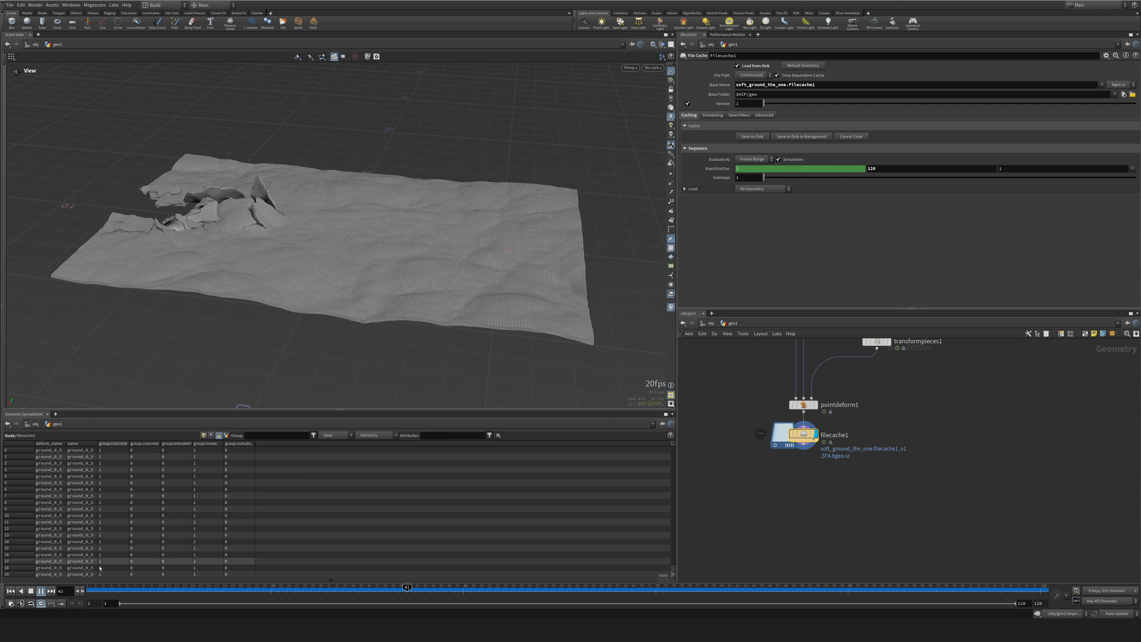
{"action": "left_click", "coordinate": [150, 587]}
{"action": "left_click_drag", "start_coordinate": [151, 588], "coordinate": [87, 588]}
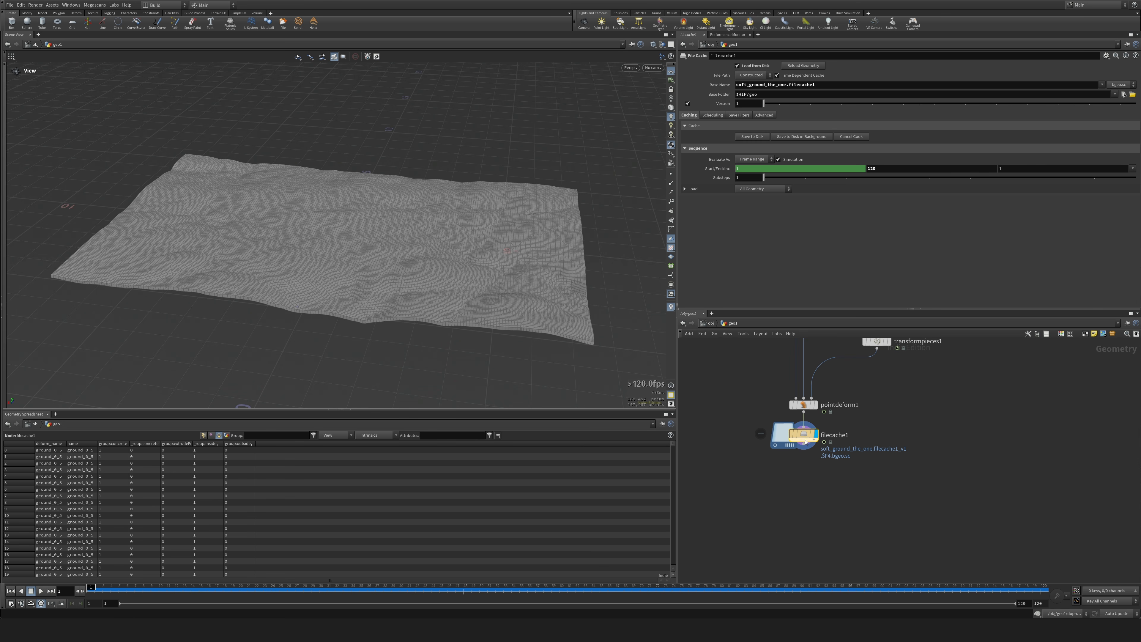
Add a Cache node below filecache1, play the terrain animation from several angles and go back to frame 1.
{"action": "left_click_drag", "start_coordinate": [755, 429], "coordinate": [754, 445]}
{"action": "key", "text": "Tab"}
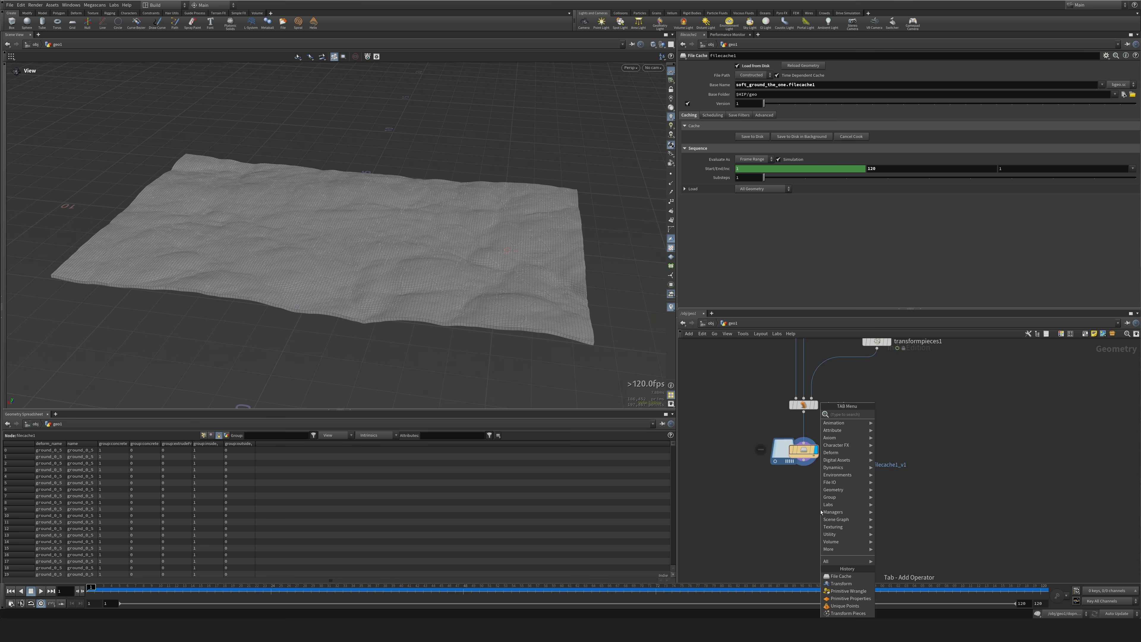
{"action": "type", "text": "cahc"}
{"action": "key", "text": "BackSpace"}
{"action": "key", "text": "BackSpace"}
{"action": "key", "text": "BackSpace"}
{"action": "type", "text": "cache"}
{"action": "key", "text": "shift+Return"}
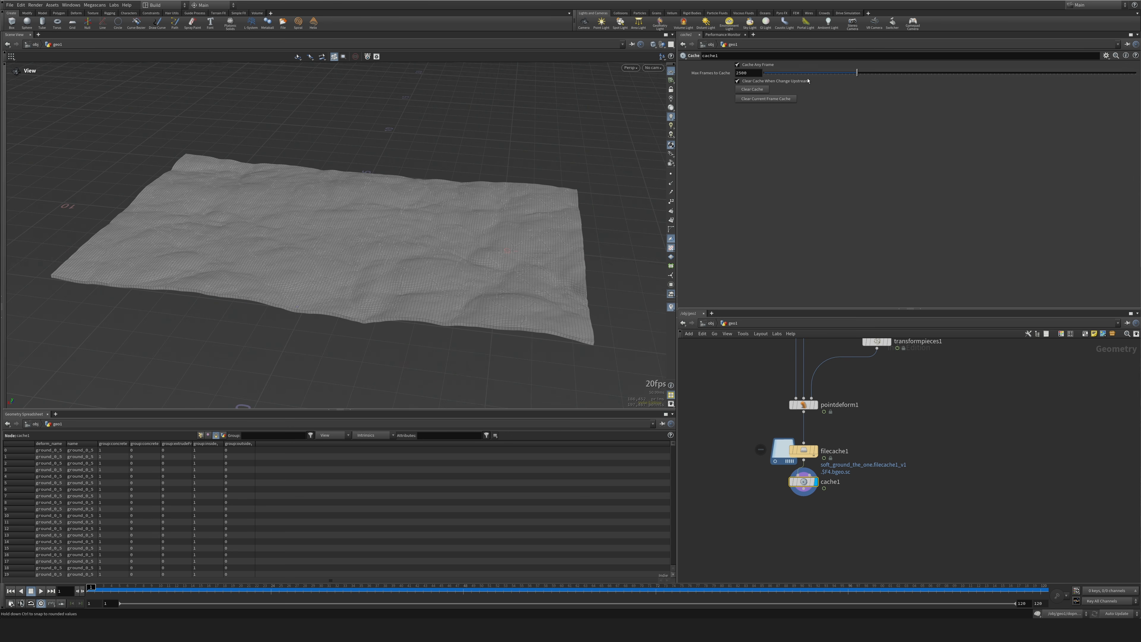
{"action": "left_click", "coordinate": [45, 590]}
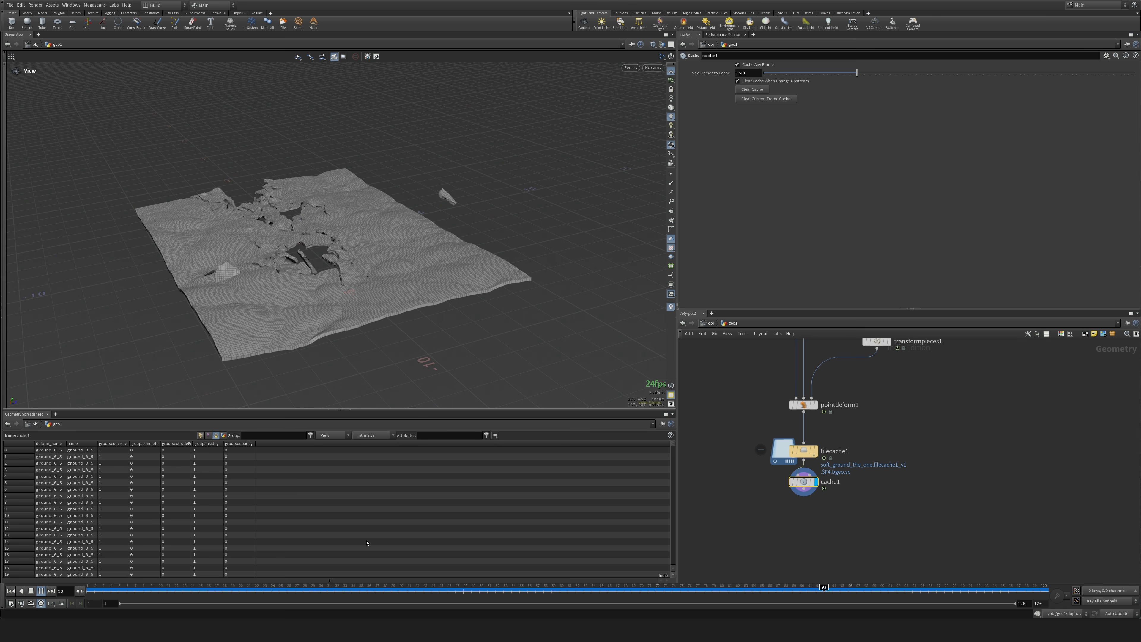
{"action": "right_click_drag", "start_coordinate": [403, 198], "coordinate": [373, 325]}
{"action": "left_click", "coordinate": [11, 591]}
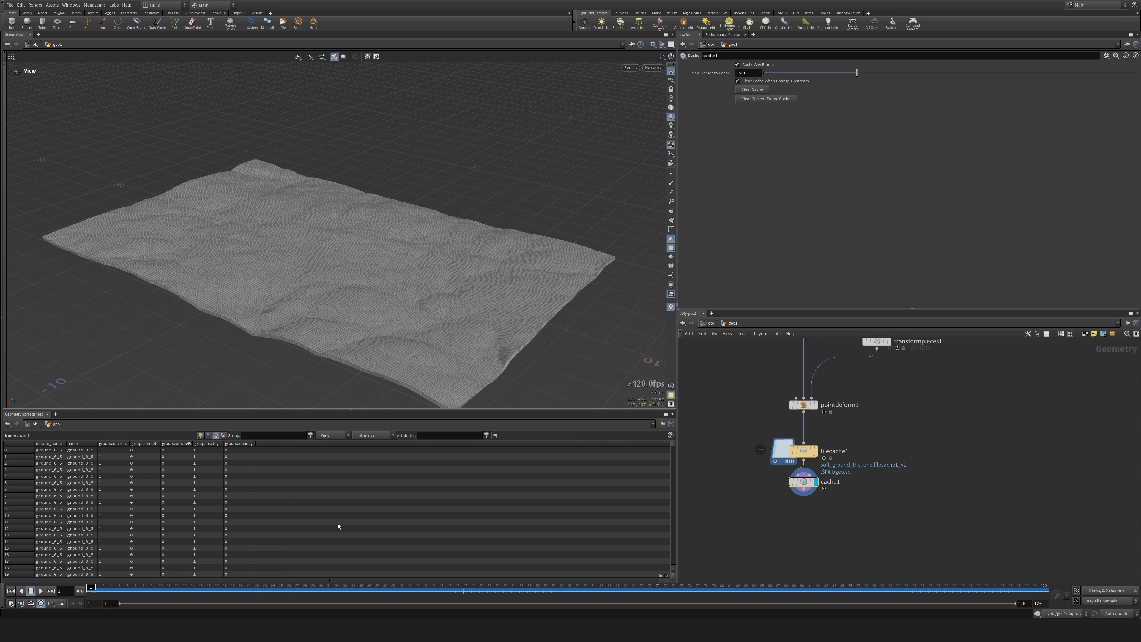
{"action": "left_click_drag", "start_coordinate": [338, 525], "coordinate": [568, 539]}
Add a Null node below cache1 and rename it OUT_ANIM_DONE.
{"action": "left_click_drag", "start_coordinate": [793, 494], "coordinate": [793, 503]}
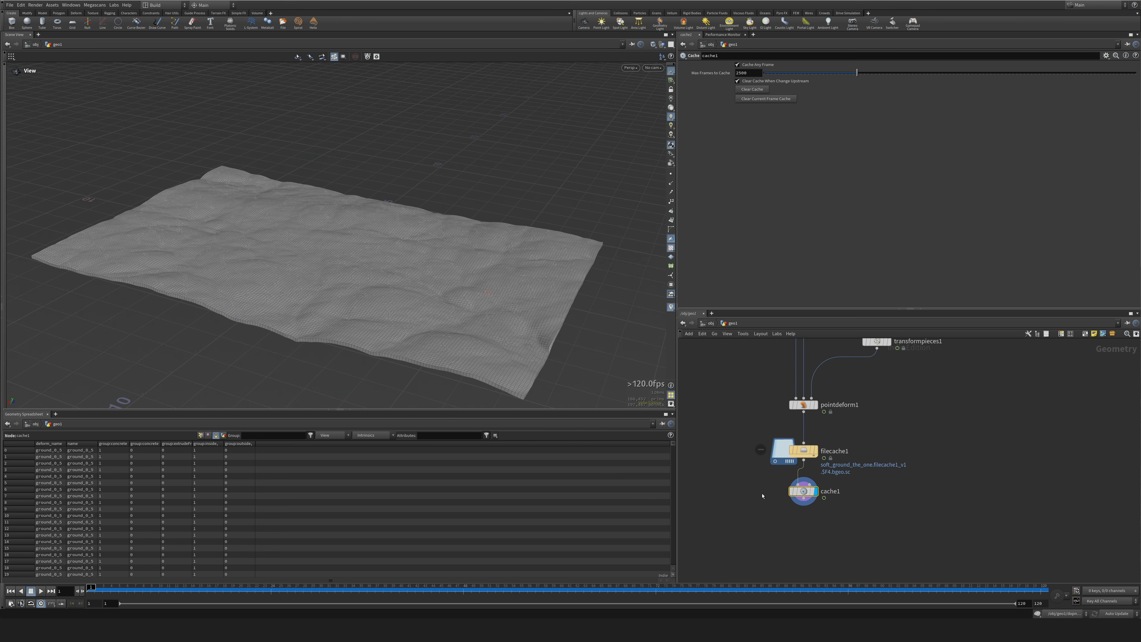
{"action": "middle_click_drag", "start_coordinate": [780, 514], "coordinate": [806, 441]}
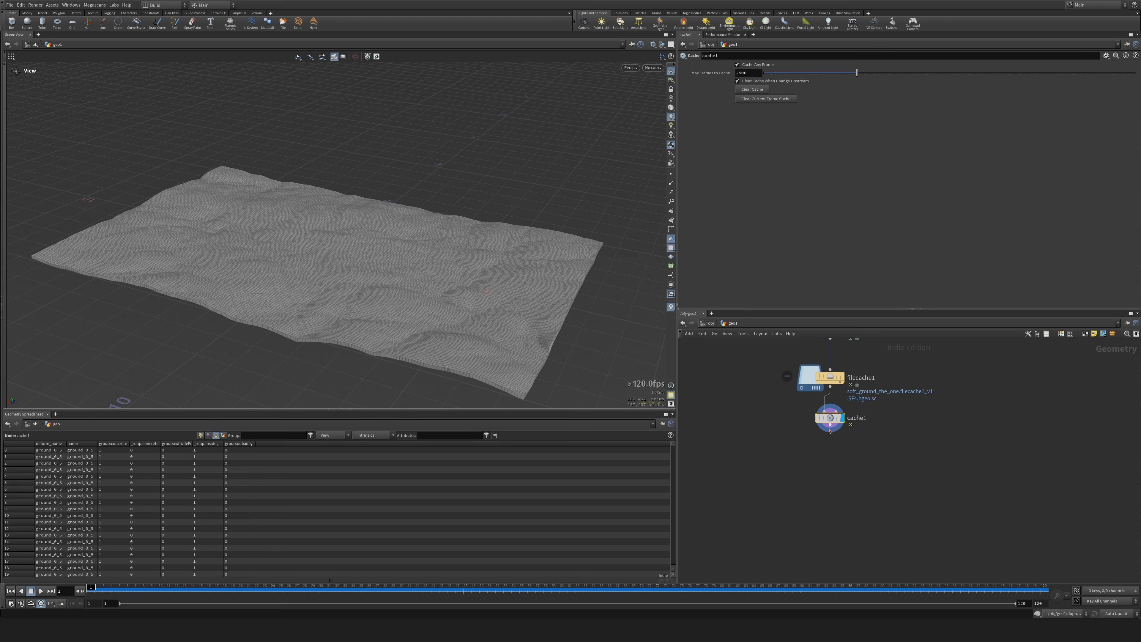
{"action": "left_click_drag", "start_coordinate": [833, 420], "coordinate": [833, 426]}
{"action": "key", "text": "Tab"}
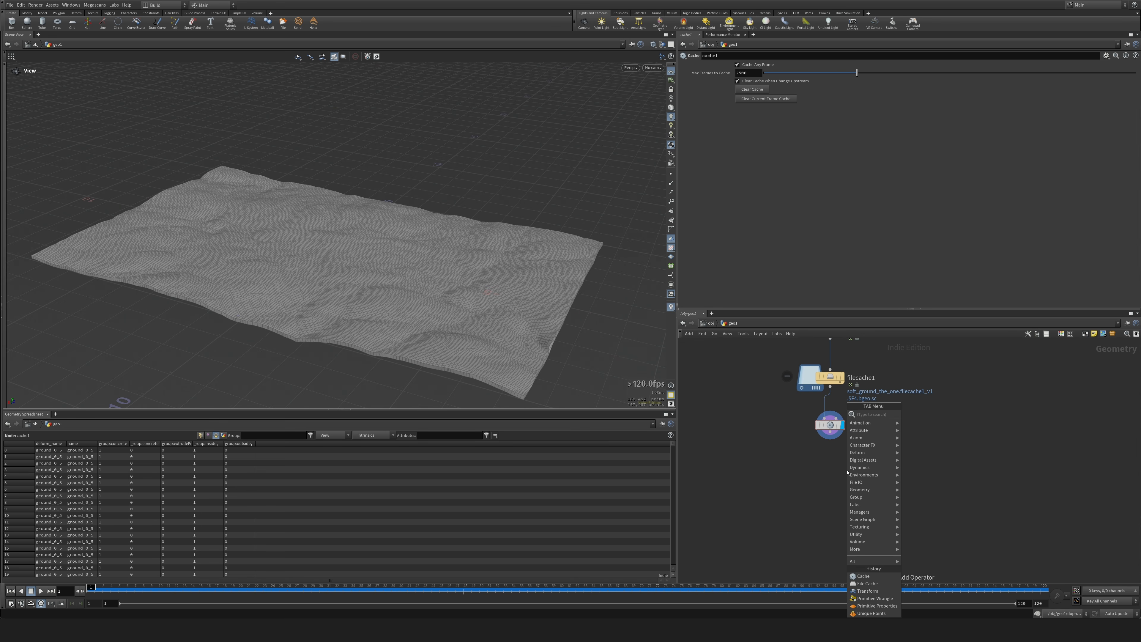
{"action": "type", "text": "null"}
{"action": "key", "text": "Return"}
{"action": "key", "text": "Return"}
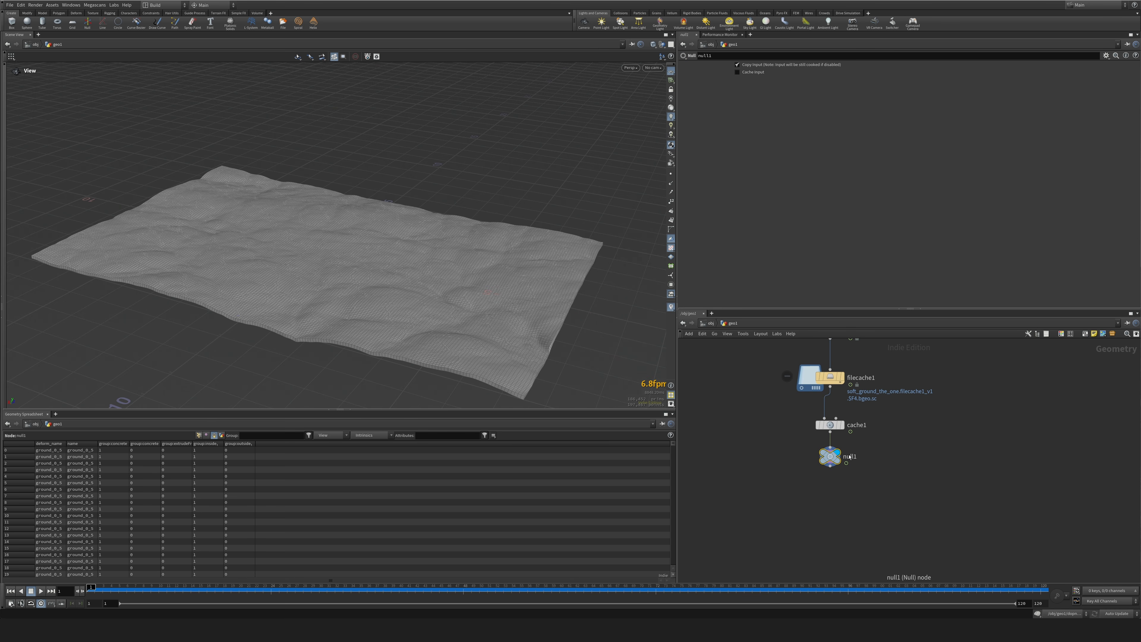
{"action": "double_click", "coordinate": [850, 457]}
{"action": "key", "text": "Caps_Lock"}
{"action": "type", "text": "NE"}
{"action": "key", "text": "Return"}
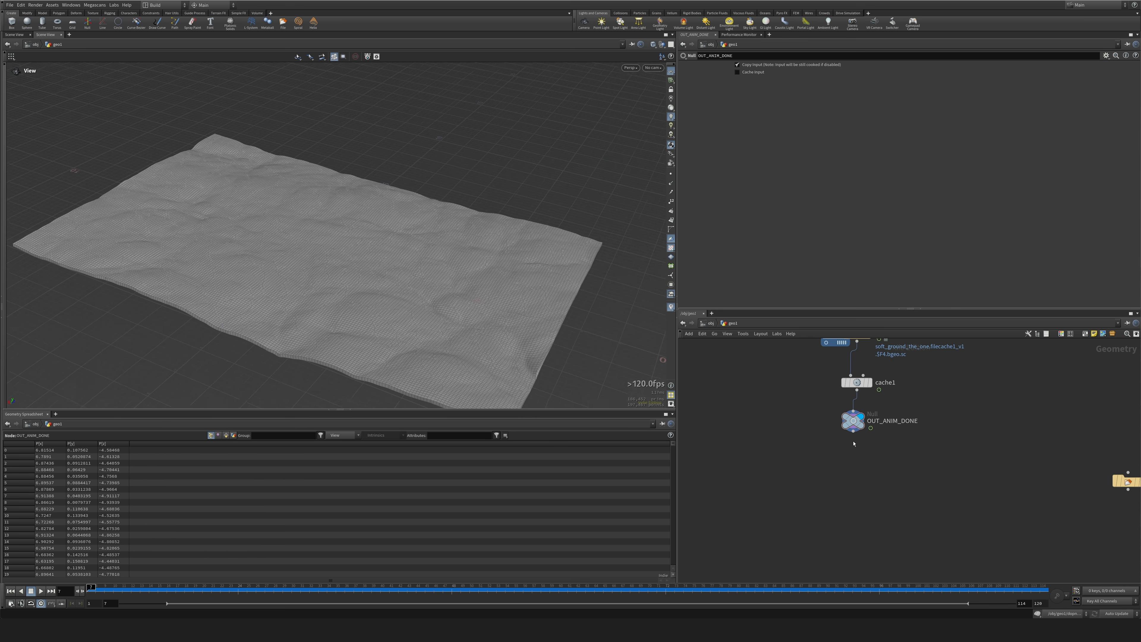
Move the two grass File nodes closer to the three other File nodes in the network.
{"action": "middle_click_drag", "start_coordinate": [888, 454], "coordinate": [729, 433]}
{"action": "middle_click_drag", "start_coordinate": [941, 457], "coordinate": [760, 425]}
{"action": "scroll", "coordinate": [813, 429], "scroll_direction": "down", "scroll_amount": 5}
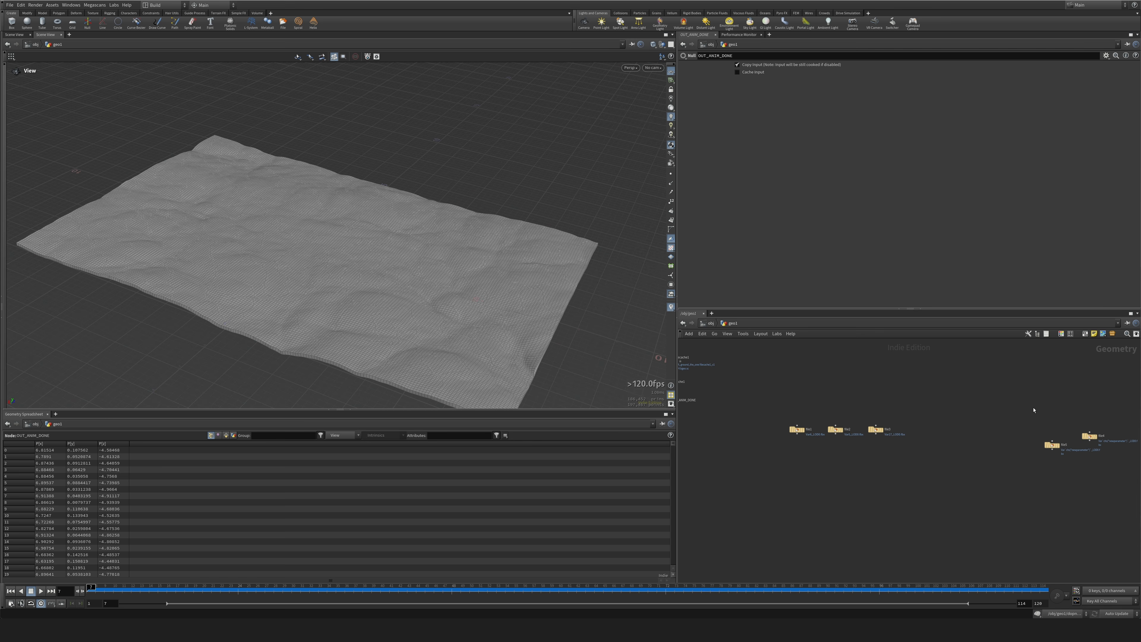
{"action": "left_click_drag", "start_coordinate": [1034, 410], "coordinate": [915, 476]}
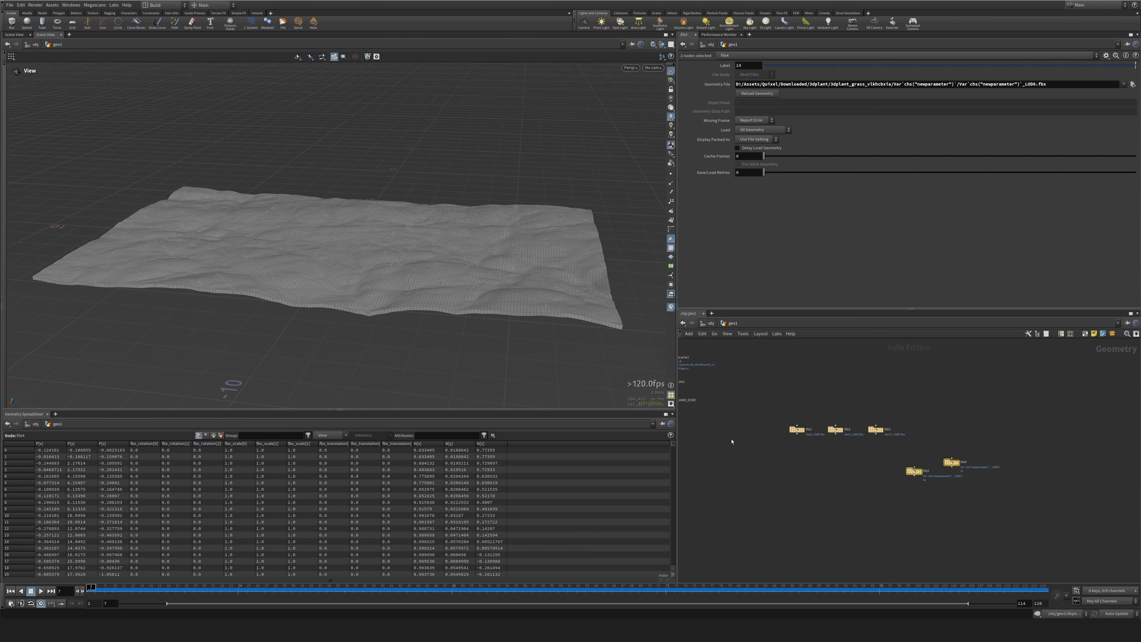
{"action": "middle_click_drag", "start_coordinate": [720, 426], "coordinate": [838, 450]}
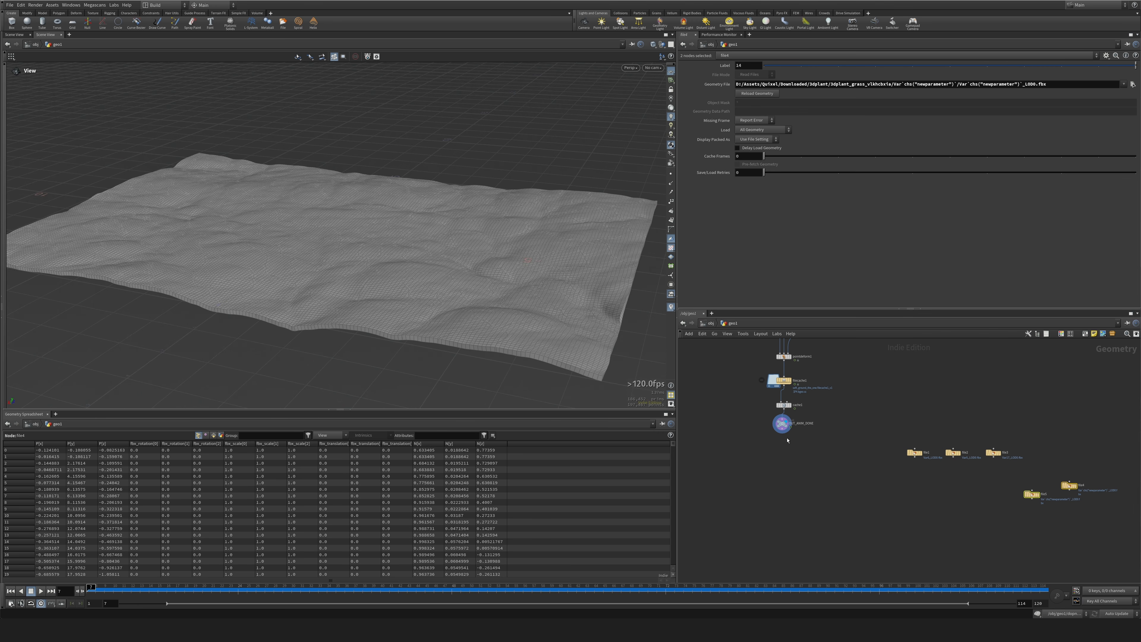
{"action": "left_click", "coordinate": [794, 440]}
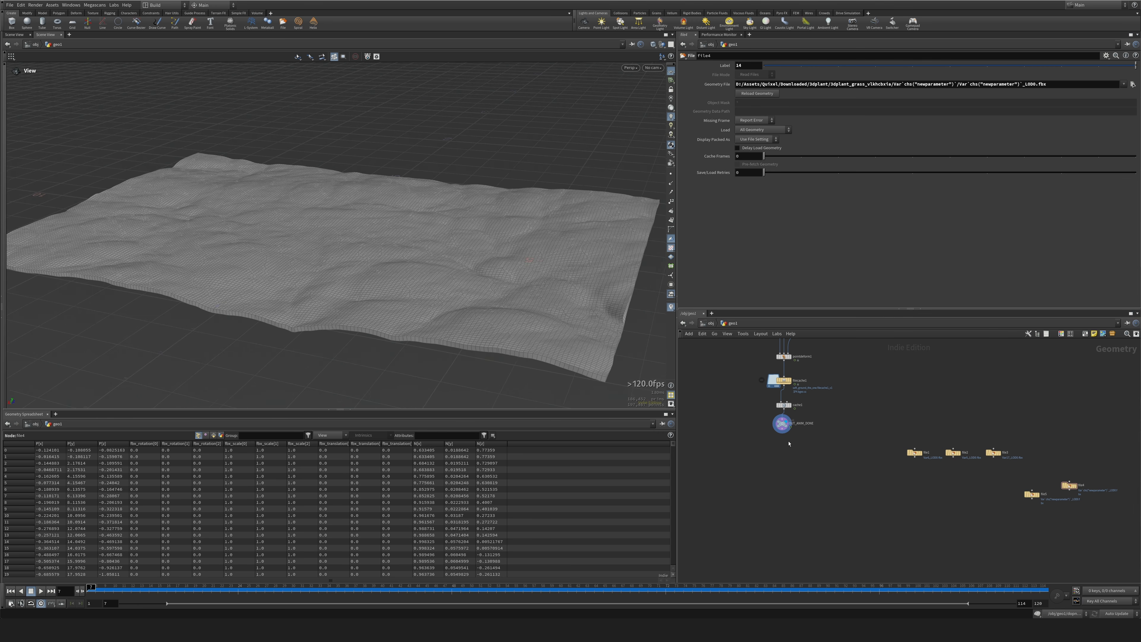
Add a Scatter node below OUT_ANIM_DONE.
{"action": "left_click", "coordinate": [782, 424]}
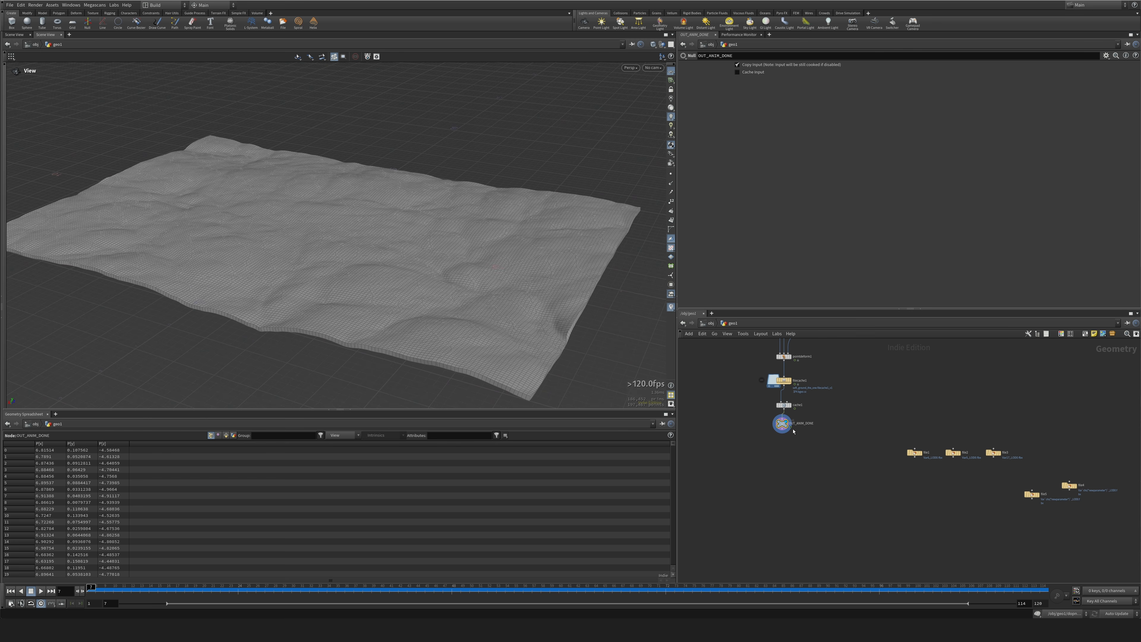
{"action": "middle_click_drag", "start_coordinate": [773, 490], "coordinate": [814, 463]}
{"action": "key", "text": "Tab"}
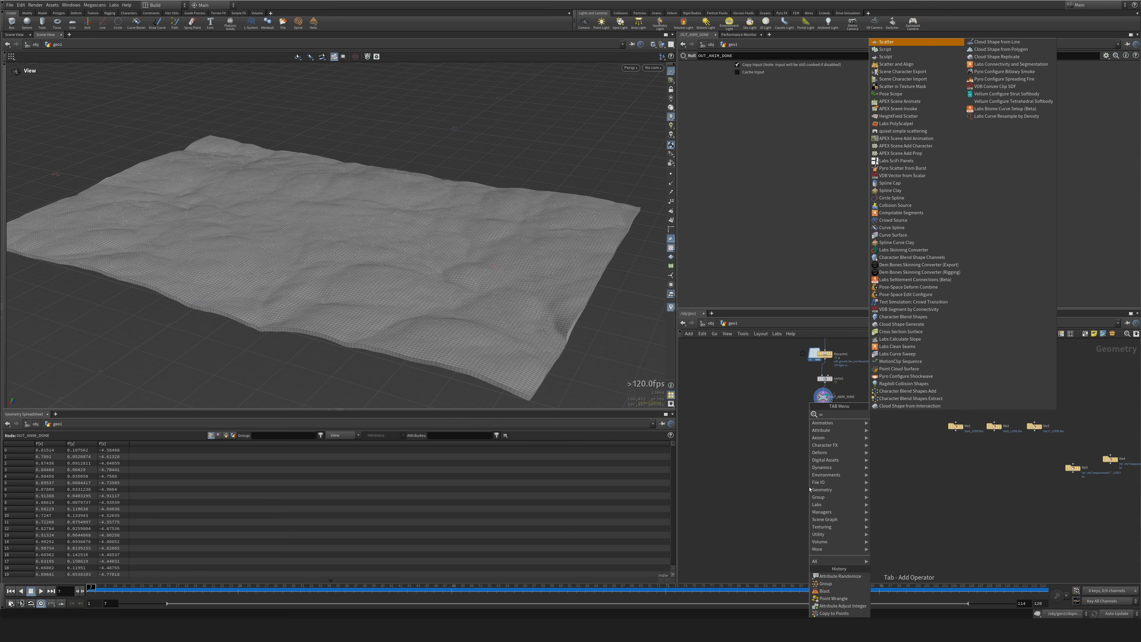
{"action": "type", "text": "sca"}
{"action": "key", "text": "Return"}
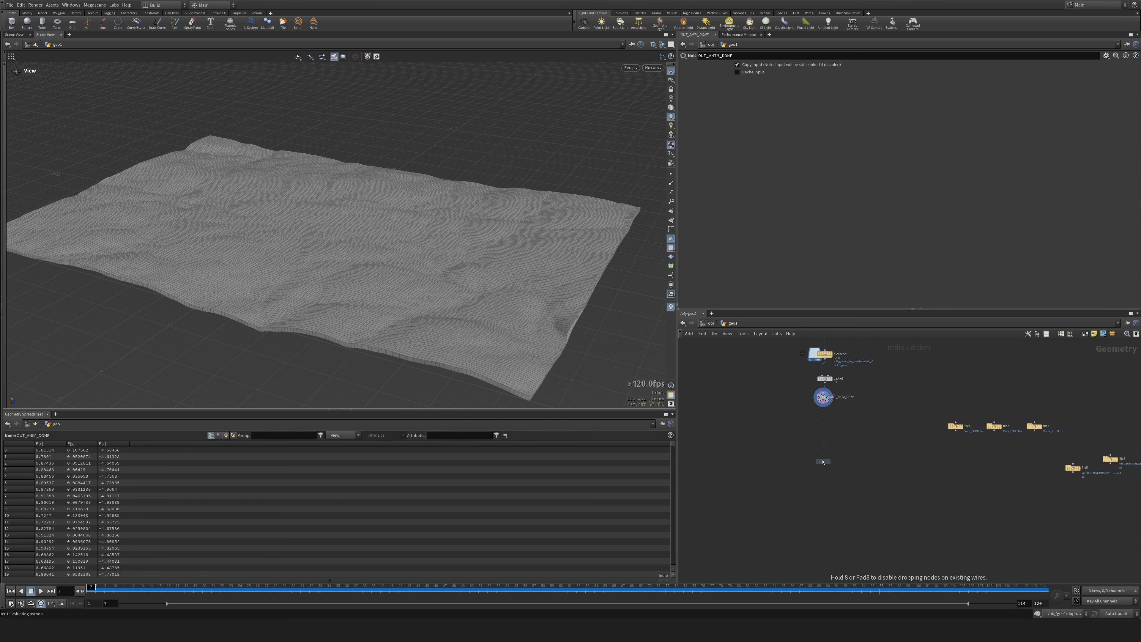
{"action": "left_click", "coordinate": [815, 427]}
Connect OUT_ANIM_DONE to the new Scatter node, display it and scrub the timeline to inspect the scattered points.
{"action": "scroll", "coordinate": [815, 427], "scroll_direction": "up", "scroll_amount": 5}
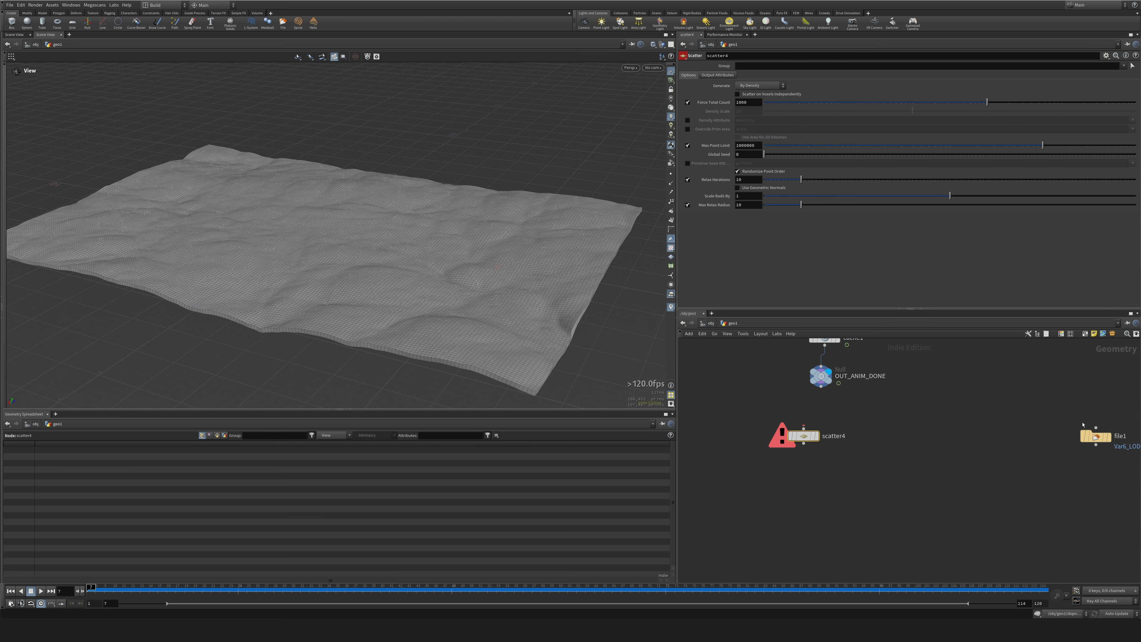
{"action": "left_click_drag", "start_coordinate": [808, 436], "coordinate": [796, 436]}
{"action": "left_click", "coordinate": [793, 428]}
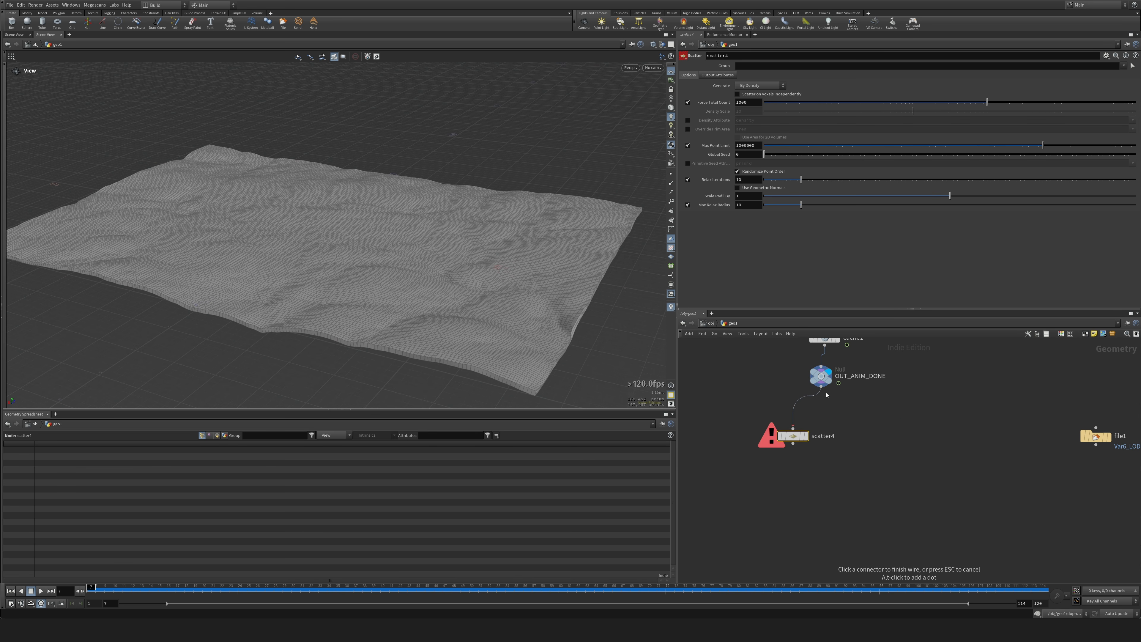
{"action": "left_click", "coordinate": [821, 386]}
{"action": "left_click", "coordinate": [805, 436]}
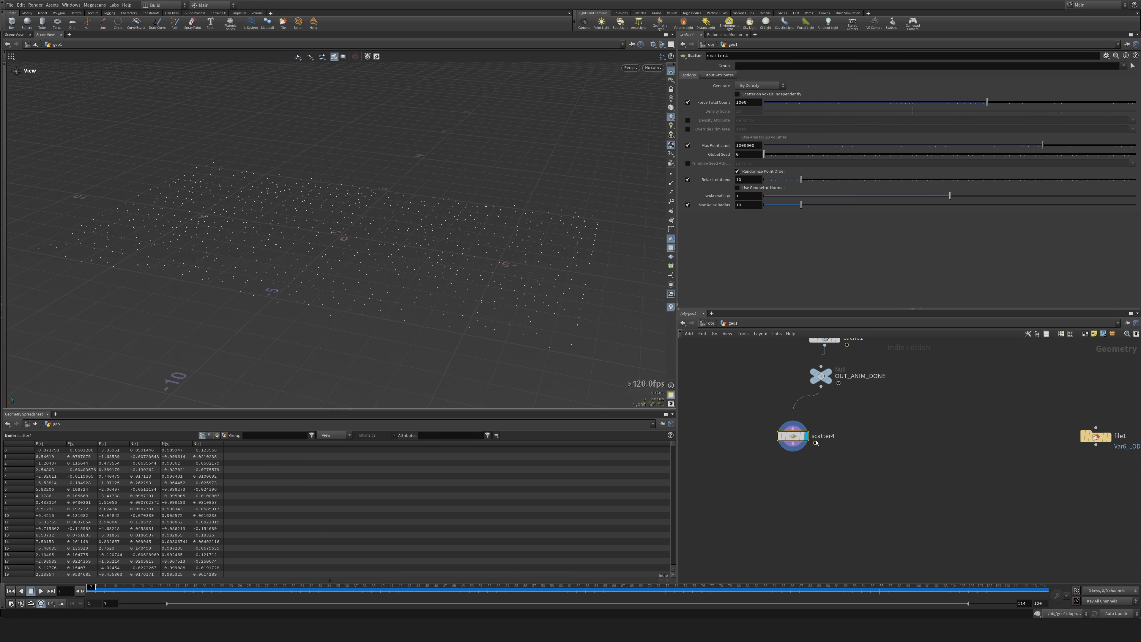
{"action": "left_click_drag", "start_coordinate": [744, 421], "coordinate": [832, 485]}
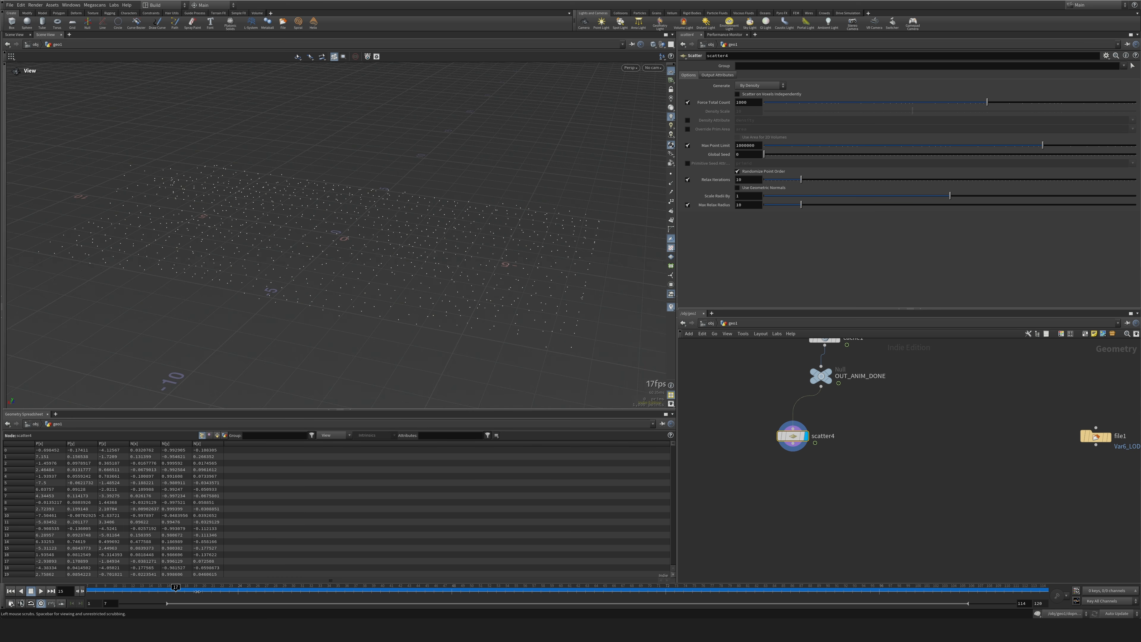
{"action": "scroll", "coordinate": [818, 449], "scroll_direction": "up", "scroll_amount": 3}
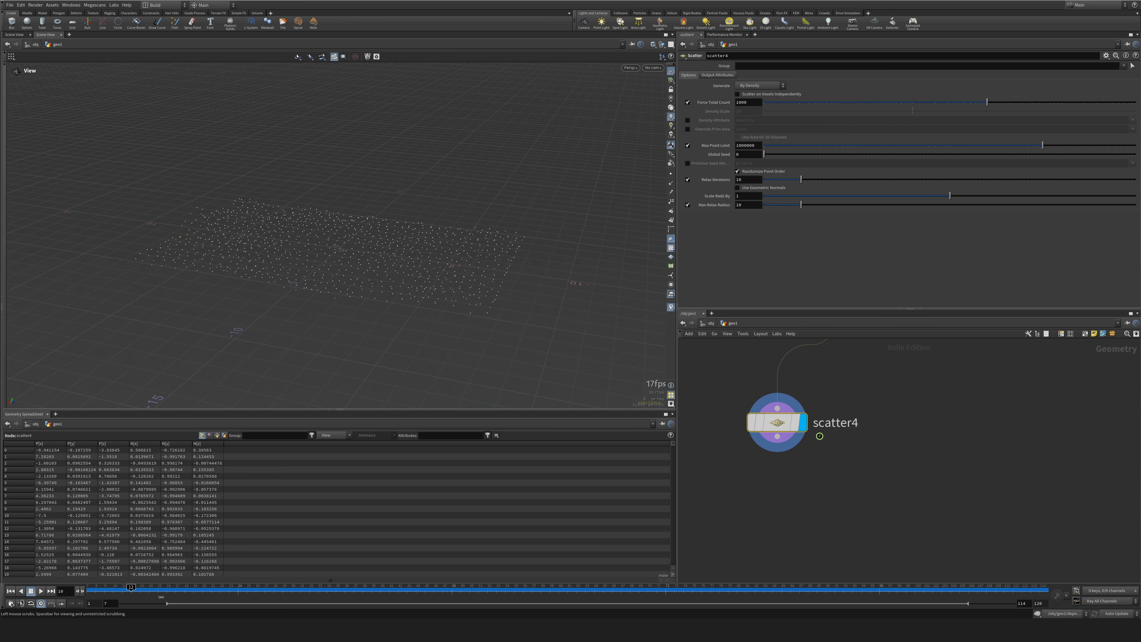
{"action": "middle_click_drag", "start_coordinate": [794, 502], "coordinate": [839, 536]}
{"action": "scroll", "coordinate": [849, 510], "scroll_direction": "down", "scroll_amount": 2}
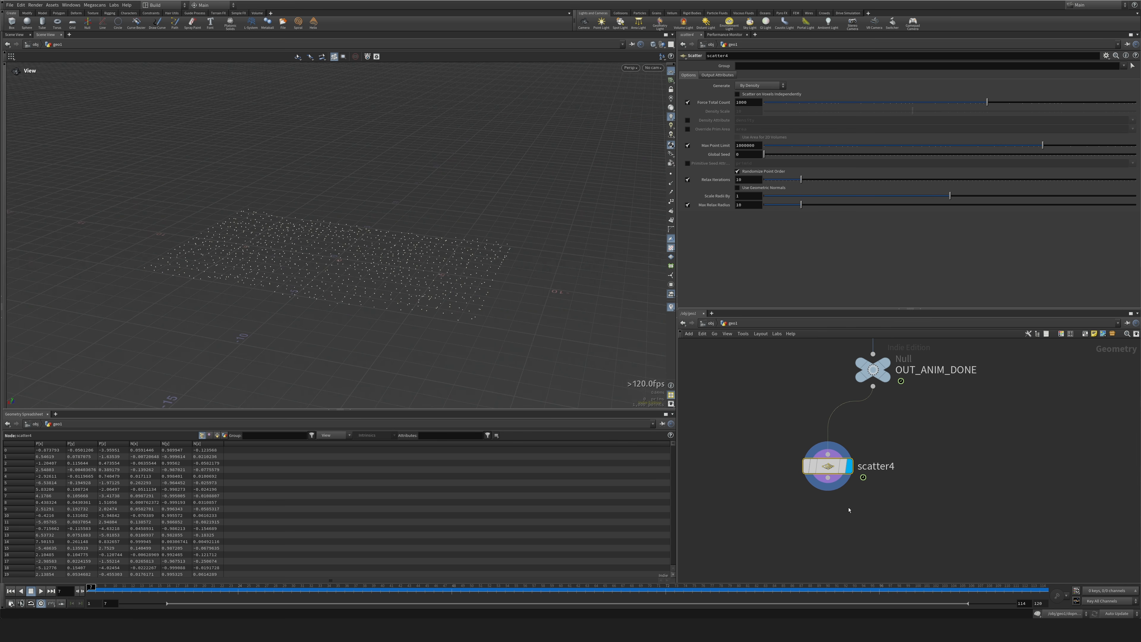
Insert a Time Shift node between OUT_ANIM_DONE and the scatter, fix its frame at 1, and scrub the timeline to check the points.
{"action": "left_click_drag", "start_coordinate": [826, 468], "coordinate": [817, 470]}
{"action": "left_click_drag", "start_coordinate": [817, 471], "coordinate": [786, 493]}
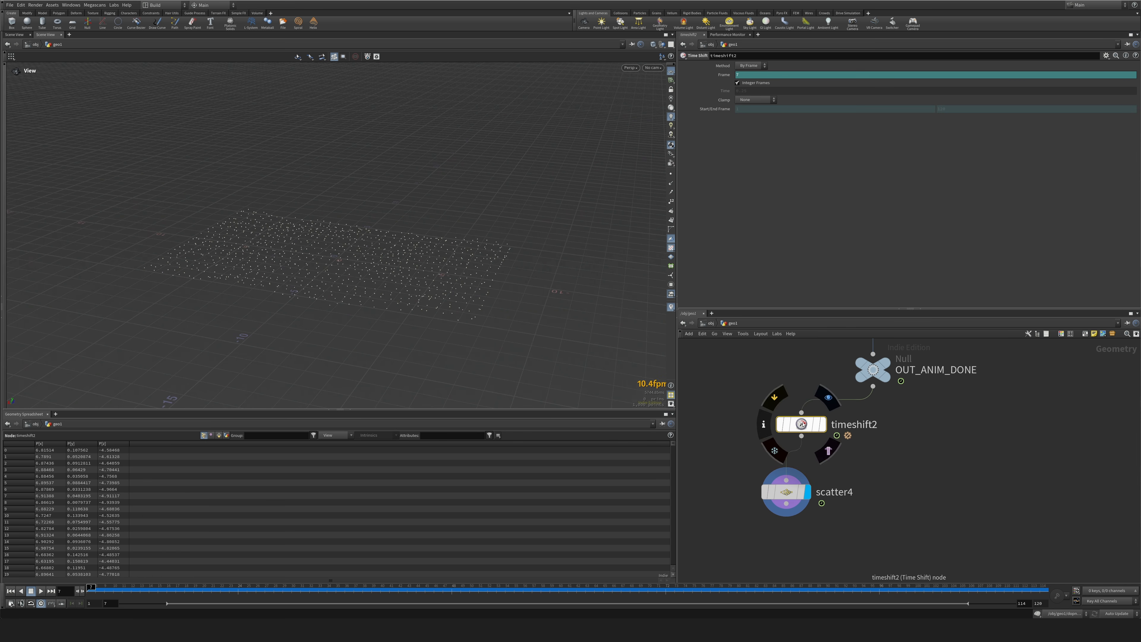
{"action": "left_click_drag", "start_coordinate": [802, 424], "coordinate": [788, 425]}
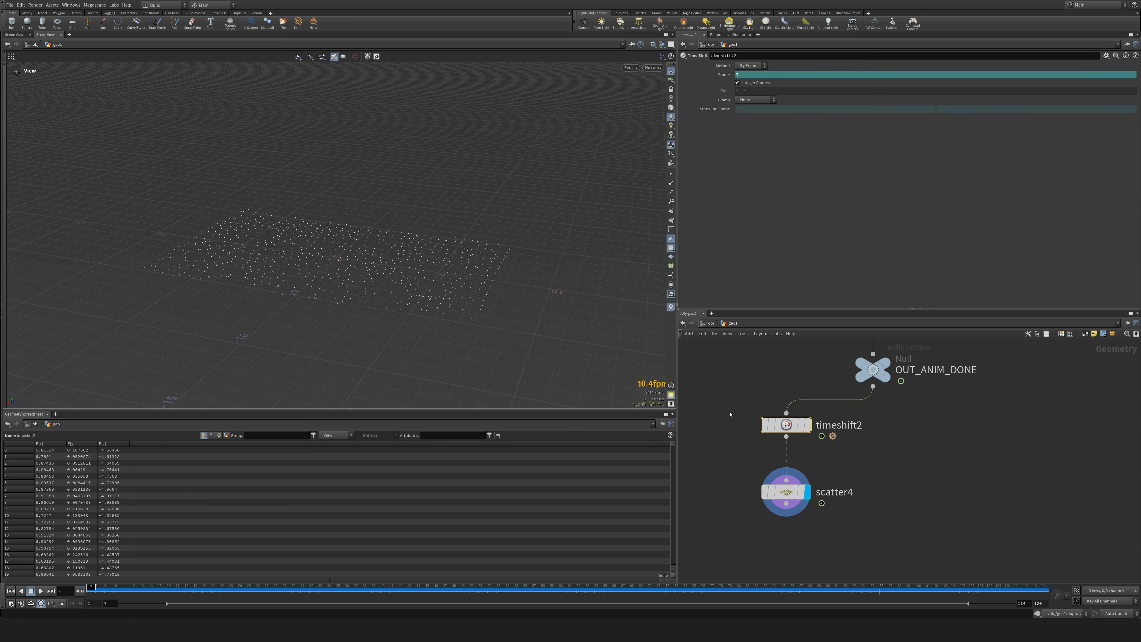
{"action": "key", "text": "Return"}
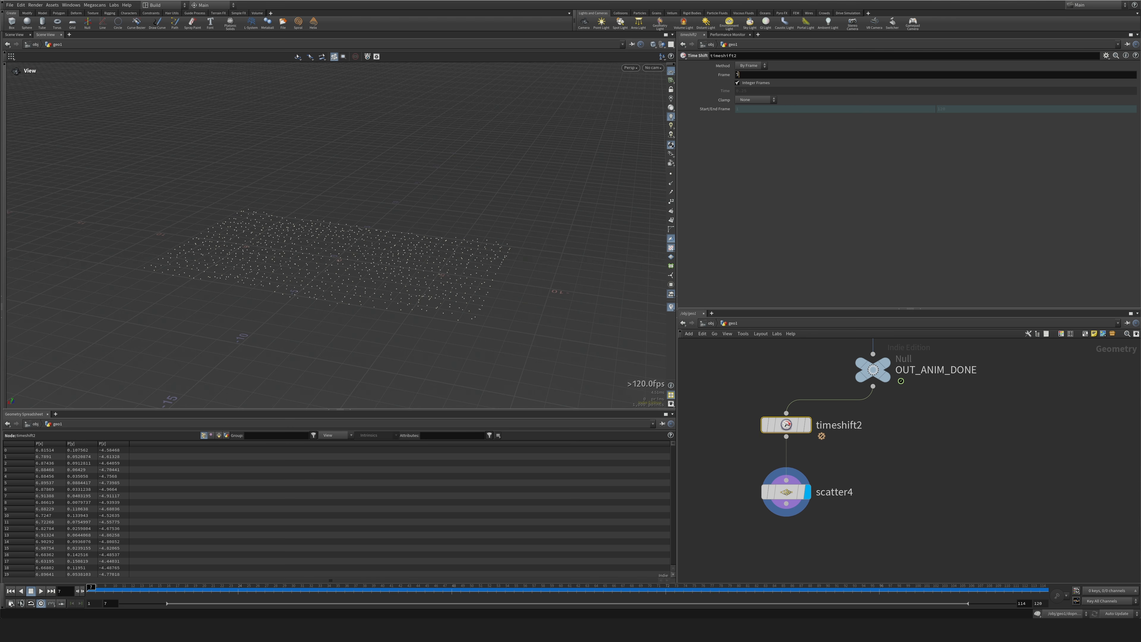
{"action": "type", "text": "1"}
{"action": "key", "text": "Return"}
{"action": "left_click_drag", "start_coordinate": [115, 590], "coordinate": [129, 590]}
{"action": "key", "text": "l"}
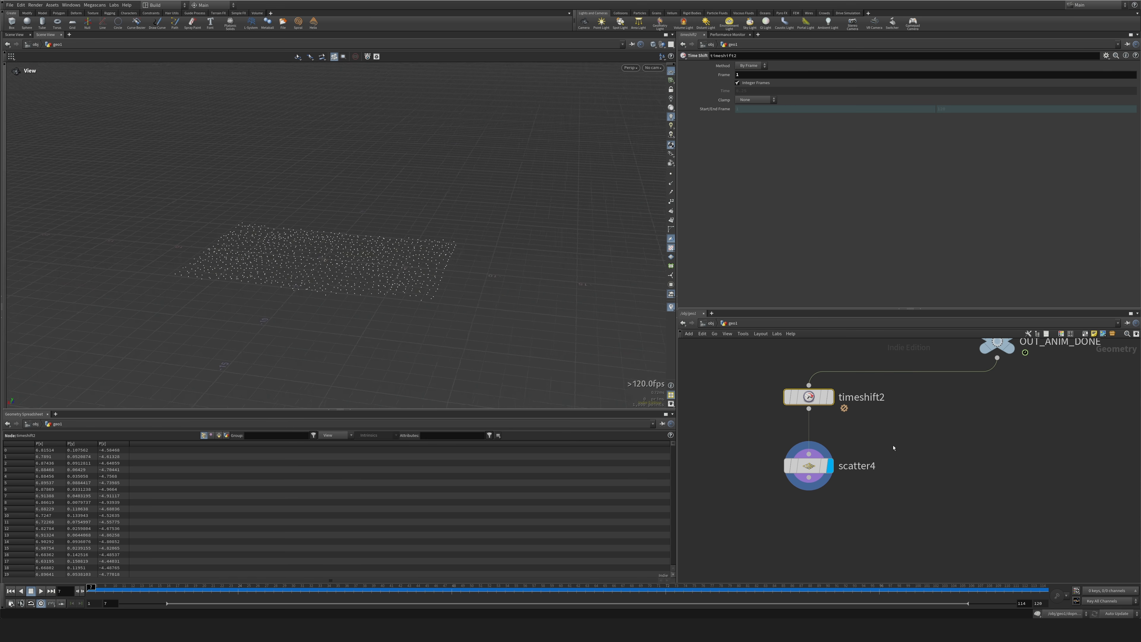
{"action": "left_click_drag", "start_coordinate": [234, 326], "coordinate": [495, 292], "text": "alt"}
{"action": "middle_click_drag", "start_coordinate": [925, 521], "coordinate": [915, 470]}
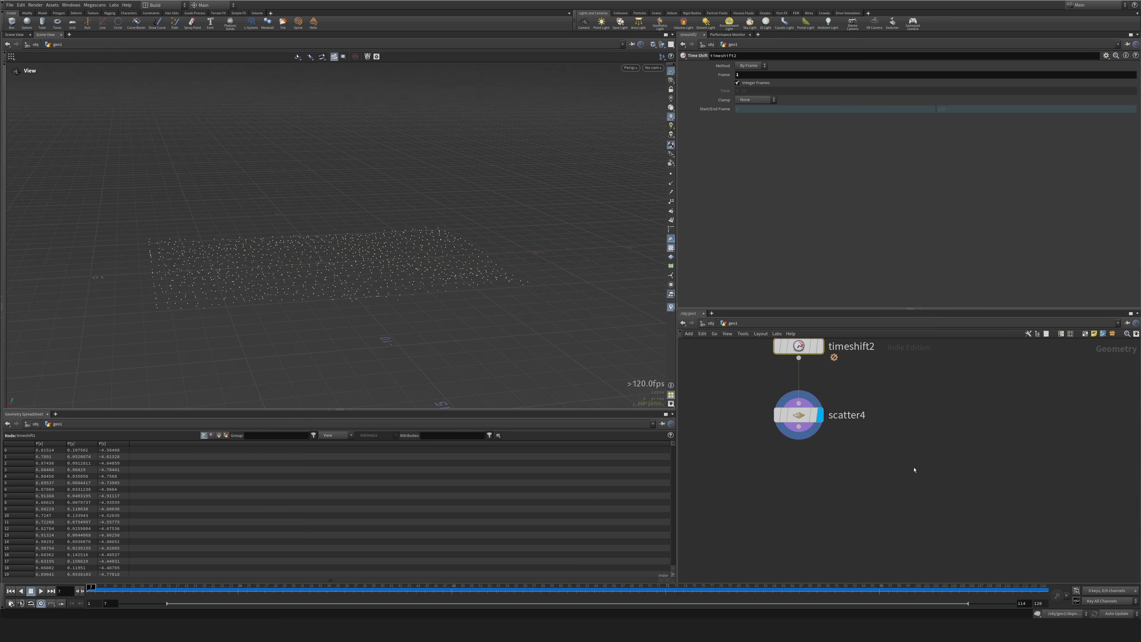
Add an Attribute Interpolate node below scatter4 in the network.
{"action": "key", "text": "Tab"}
{"action": "type", "text": "adju"}
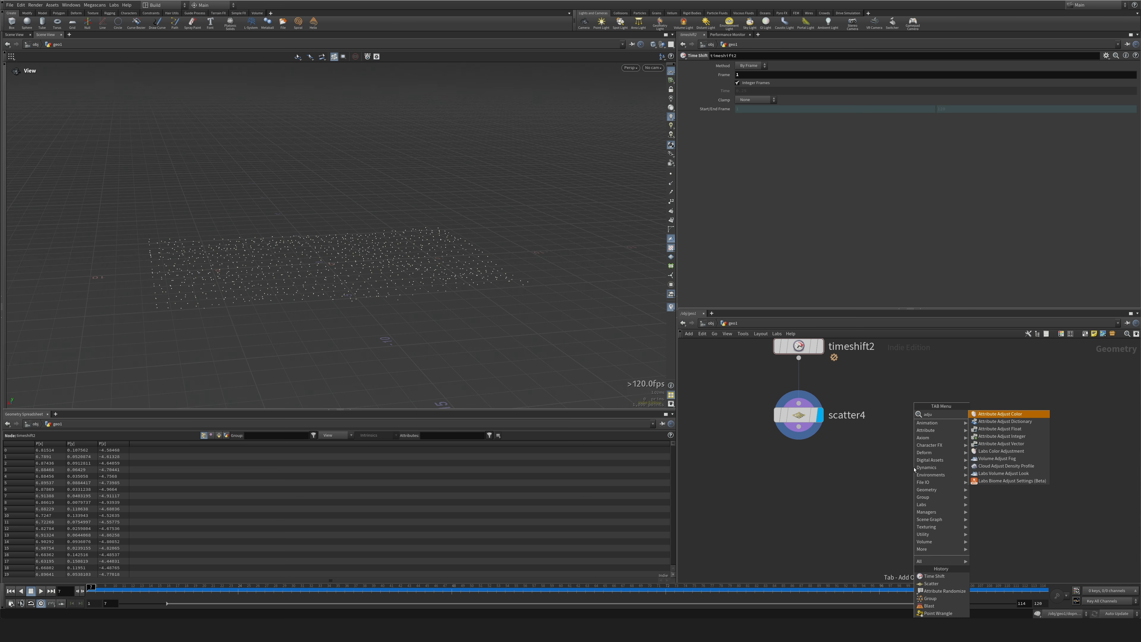
{"action": "key", "text": "Return"}
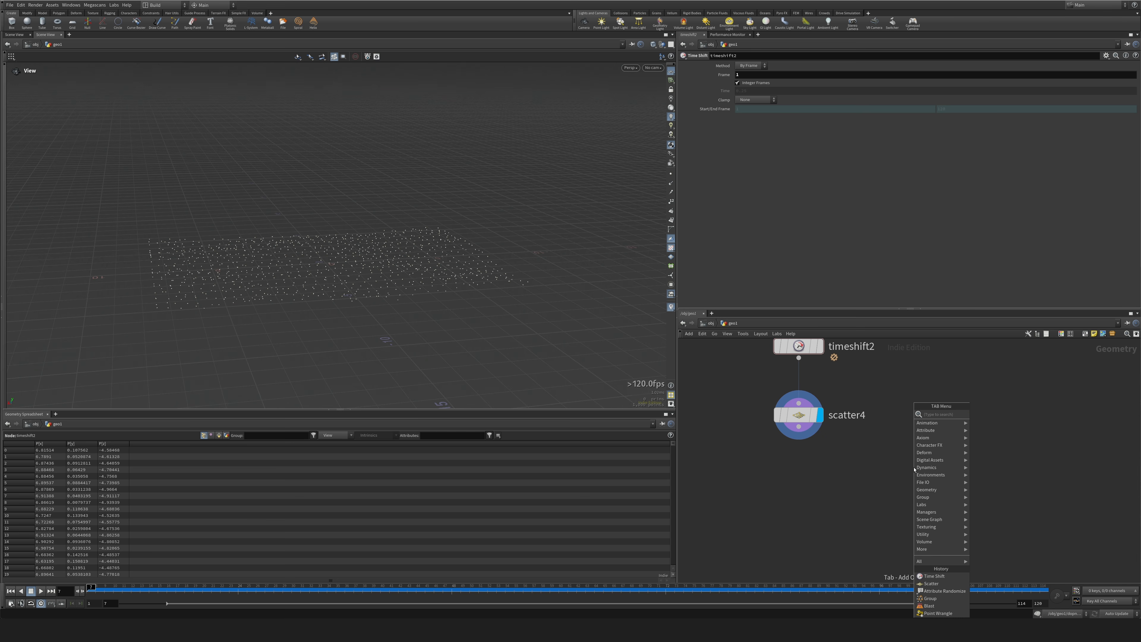
{"action": "type", "text": "attr"}
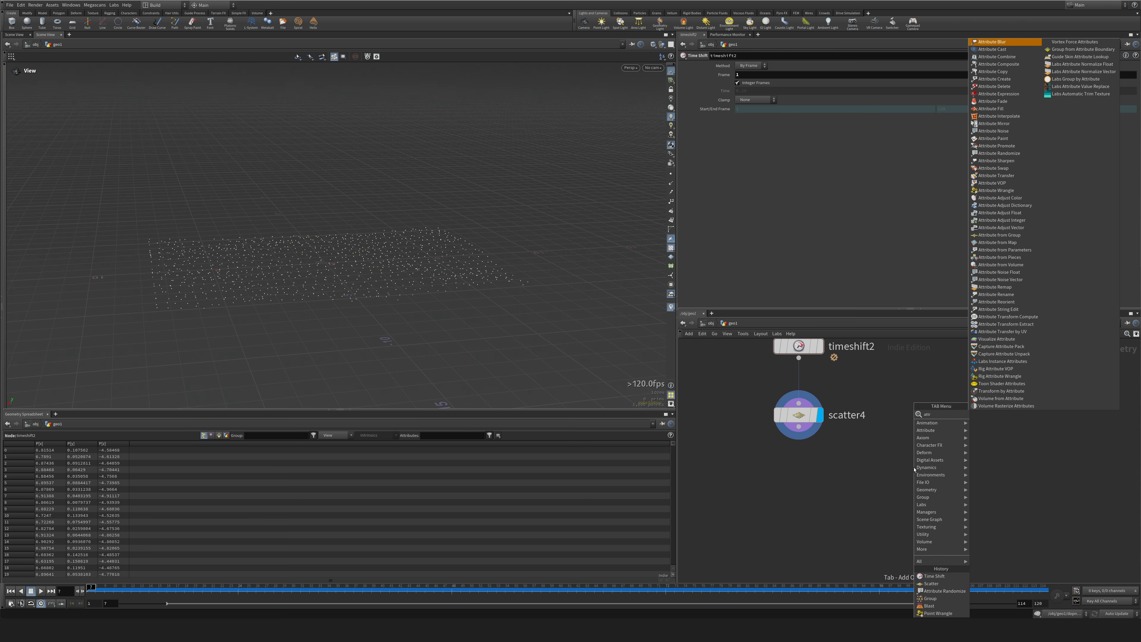
{"action": "key", "text": "Down"}
{"action": "key", "text": "Down"}
{"action": "key", "text": "Down"}
{"action": "key", "text": "Down"}
{"action": "key", "text": "Down"}
{"action": "key", "text": "Down"}
{"action": "key", "text": "Down"}
{"action": "key", "text": "Down"}
{"action": "key", "text": "Down"}
{"action": "key", "text": "Down"}
{"action": "key", "text": "Return"}
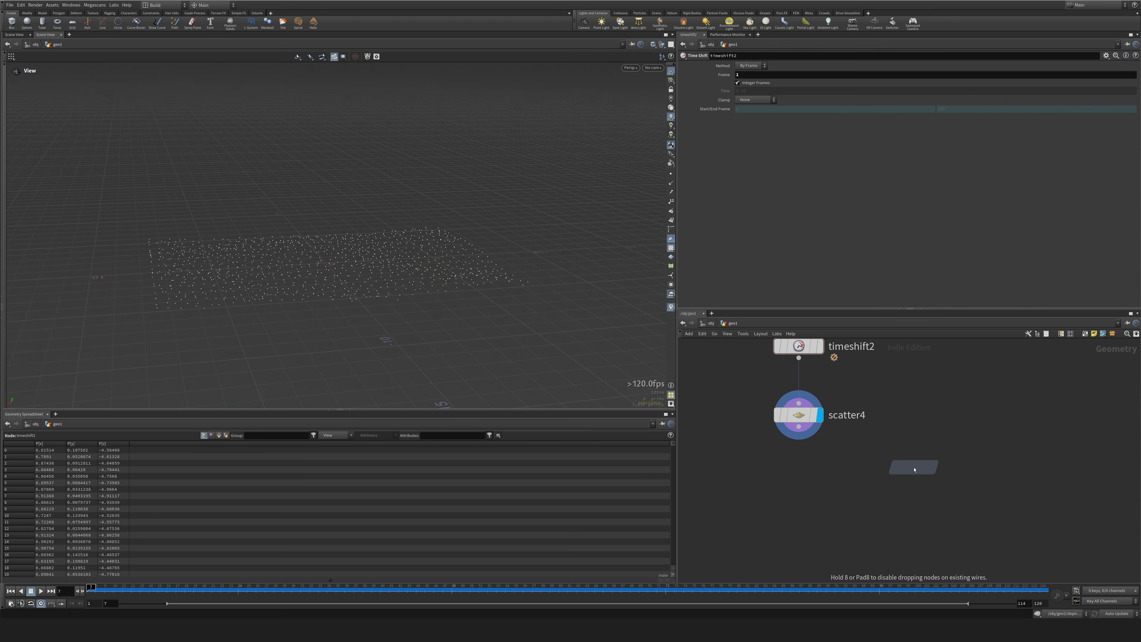
{"action": "left_click", "coordinate": [842, 487]}
Connect scatter4 and OUT_ANIM_DONE to the Attribute Interpolate node's first and second inputs, and display that node.
{"action": "left_click", "coordinate": [831, 475]}
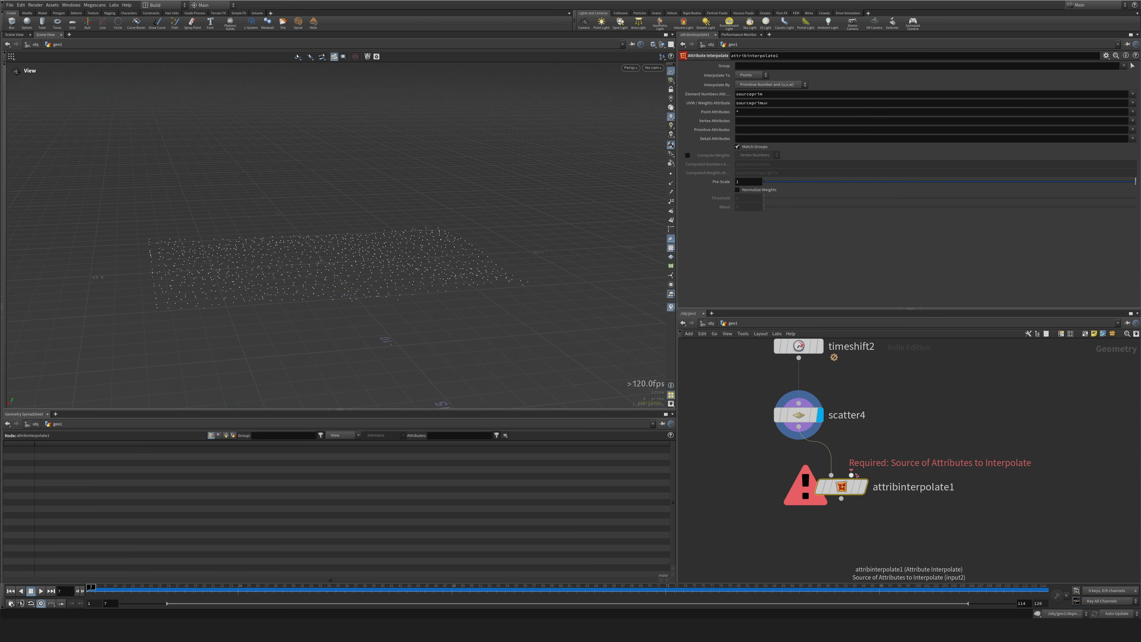
{"action": "left_click", "coordinate": [852, 475]}
{"action": "middle_click_drag", "start_coordinate": [920, 407], "coordinate": [896, 517]}
{"action": "left_click", "coordinate": [964, 417]}
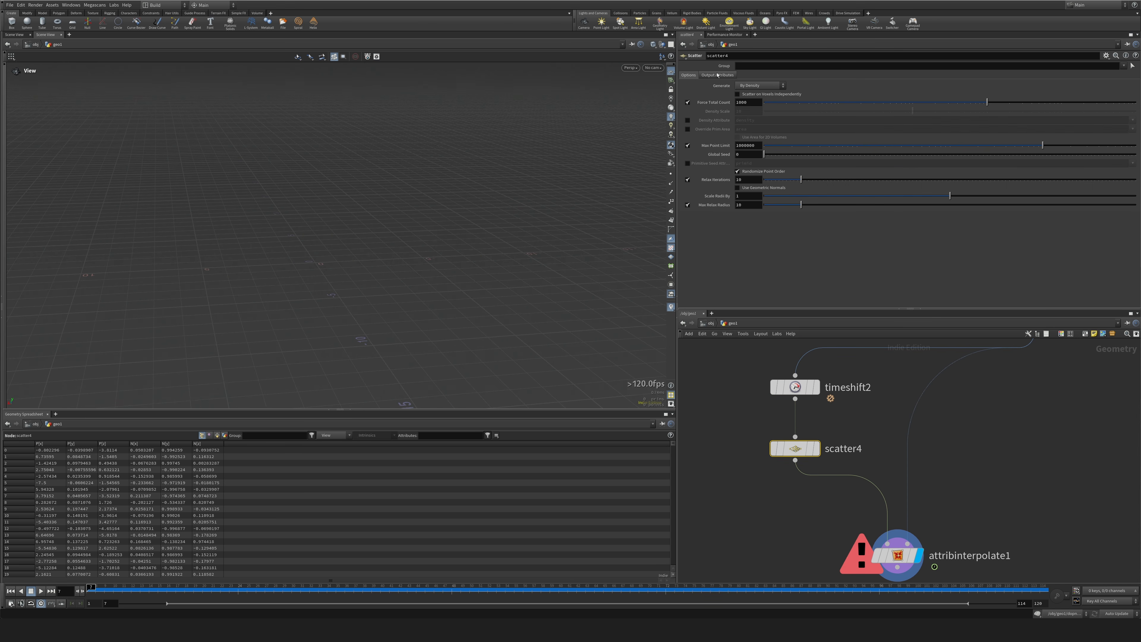
Enable scatter4's primitive number and primitive UVW output attributes, sourceprim and sourceprimuv.
{"action": "left_click", "coordinate": [717, 75]}
{"action": "left_click", "coordinate": [688, 85]}
{"action": "left_click", "coordinate": [687, 93]}
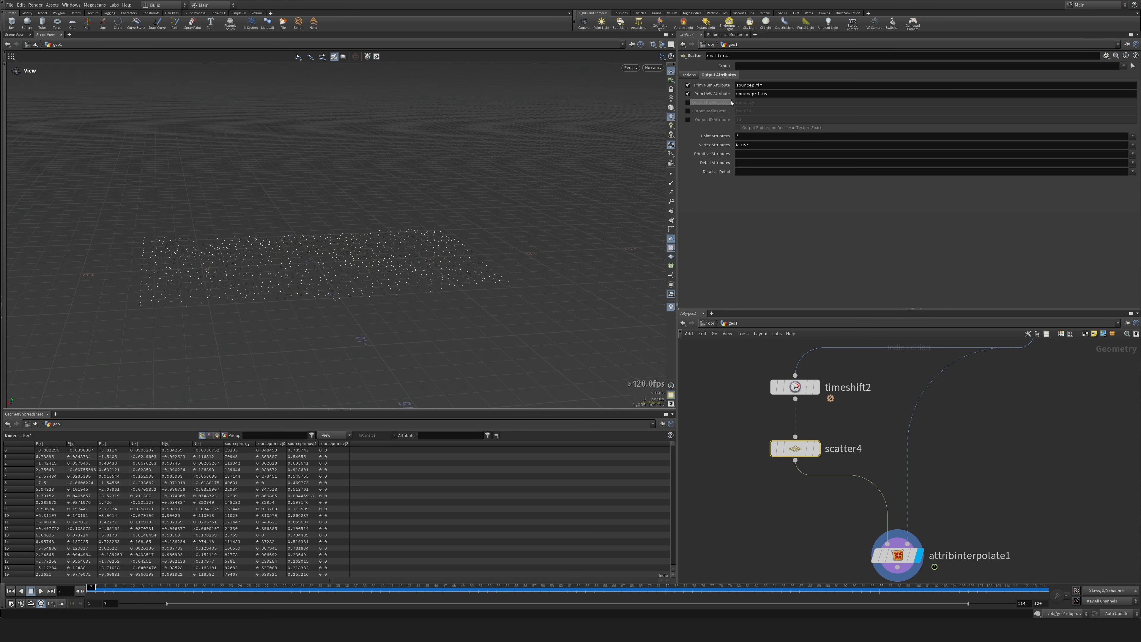
Select the Attribute Interpolate node and scrub the timeline to check how its points follow the animation.
{"action": "left_click_drag", "start_coordinate": [811, 516], "coordinate": [944, 556]}
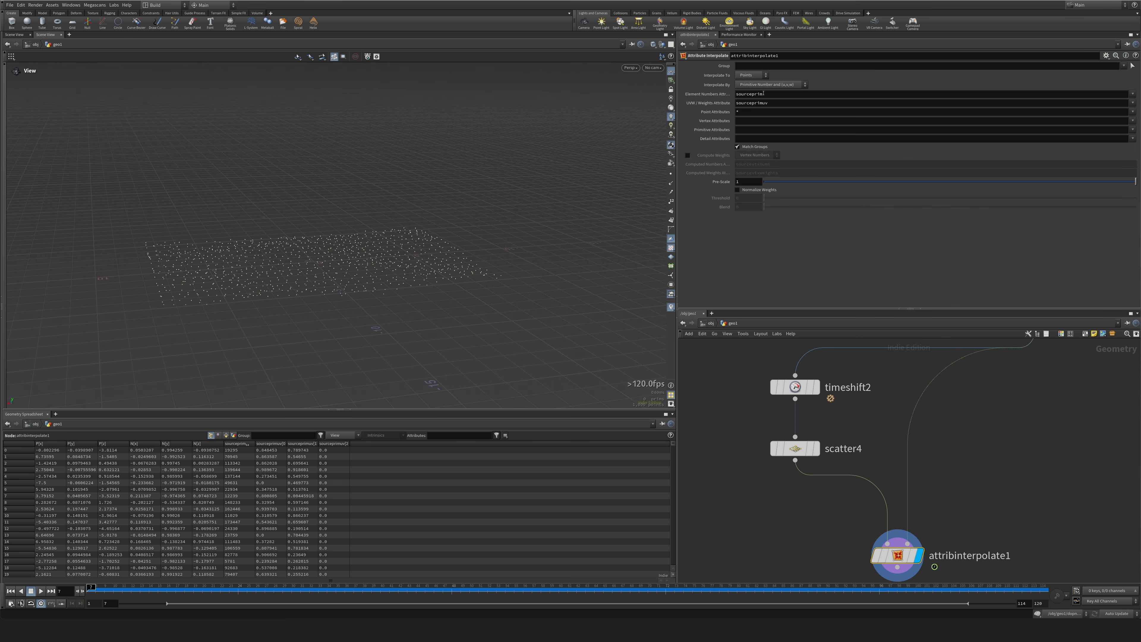
{"action": "left_click_drag", "start_coordinate": [507, 252], "coordinate": [279, 548]}
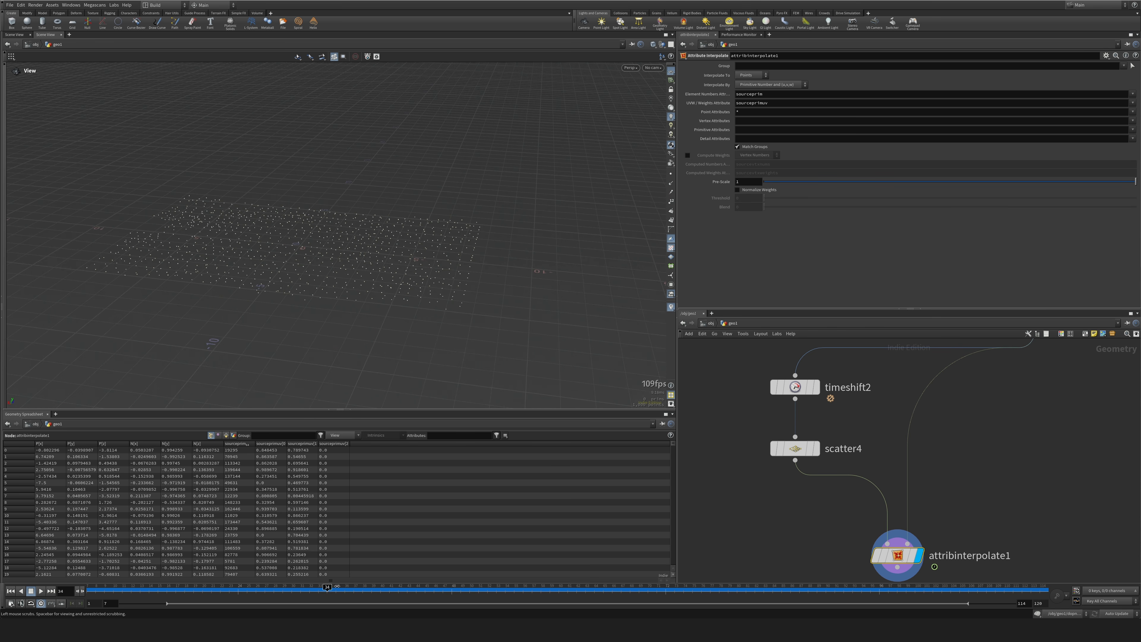
{"action": "left_click_drag", "start_coordinate": [702, 570], "coordinate": [140, 579]}
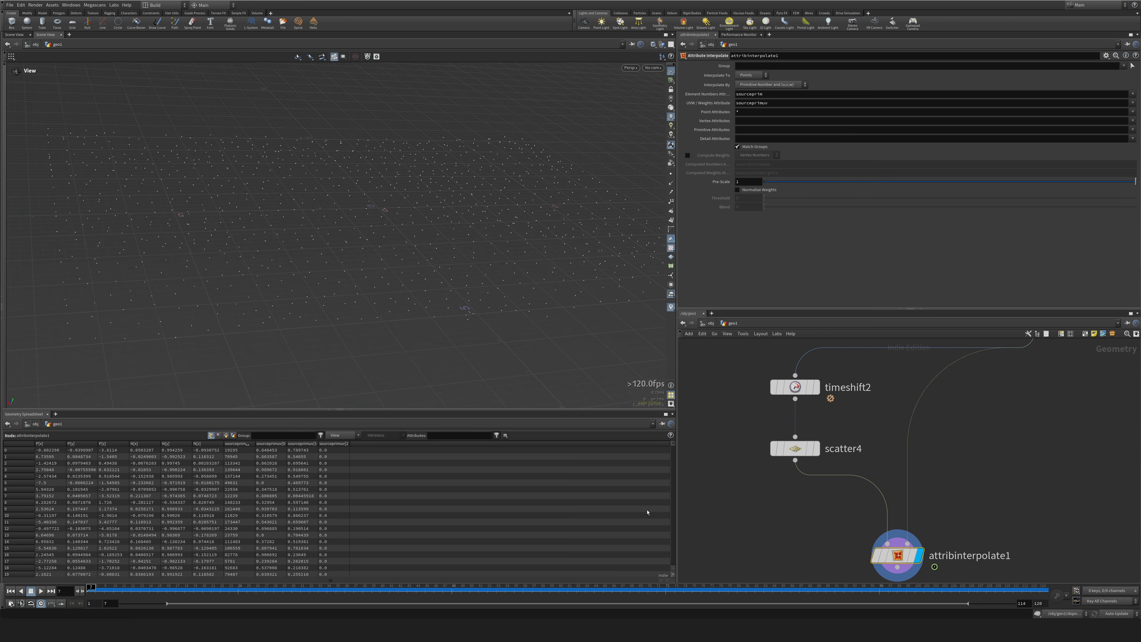
Insert an Attribute Promote node between OUT_ANIM_DONE and the Attribute Interpolate node.
{"action": "scroll", "coordinate": [997, 464], "scroll_direction": "down", "scroll_amount": 3}
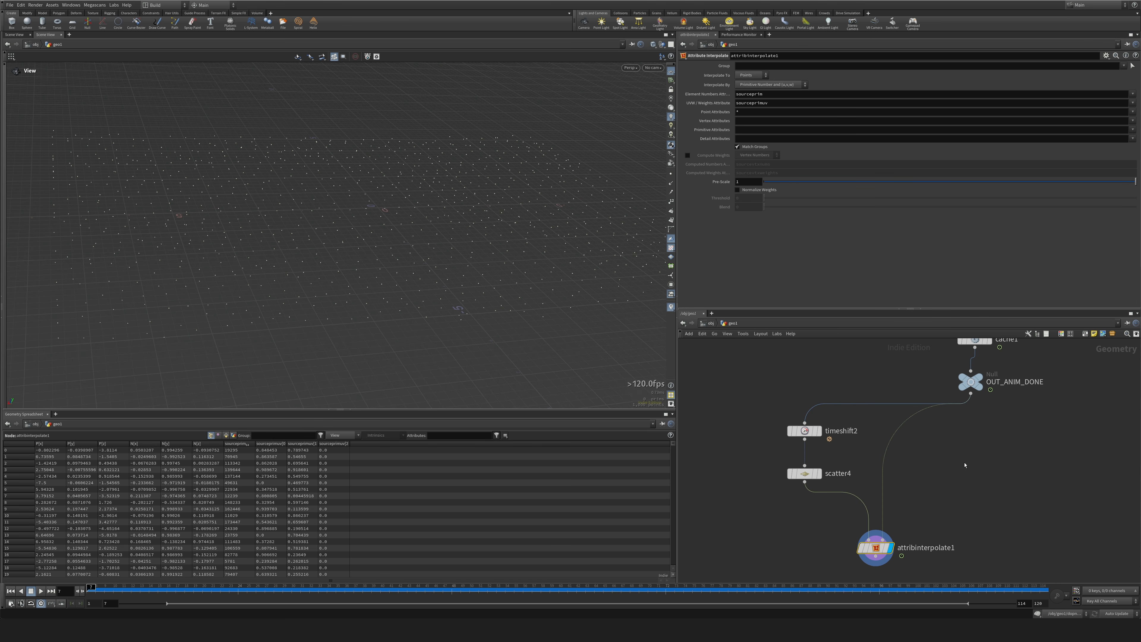
{"action": "key", "text": "Tab"}
{"action": "type", "text": "pr"}
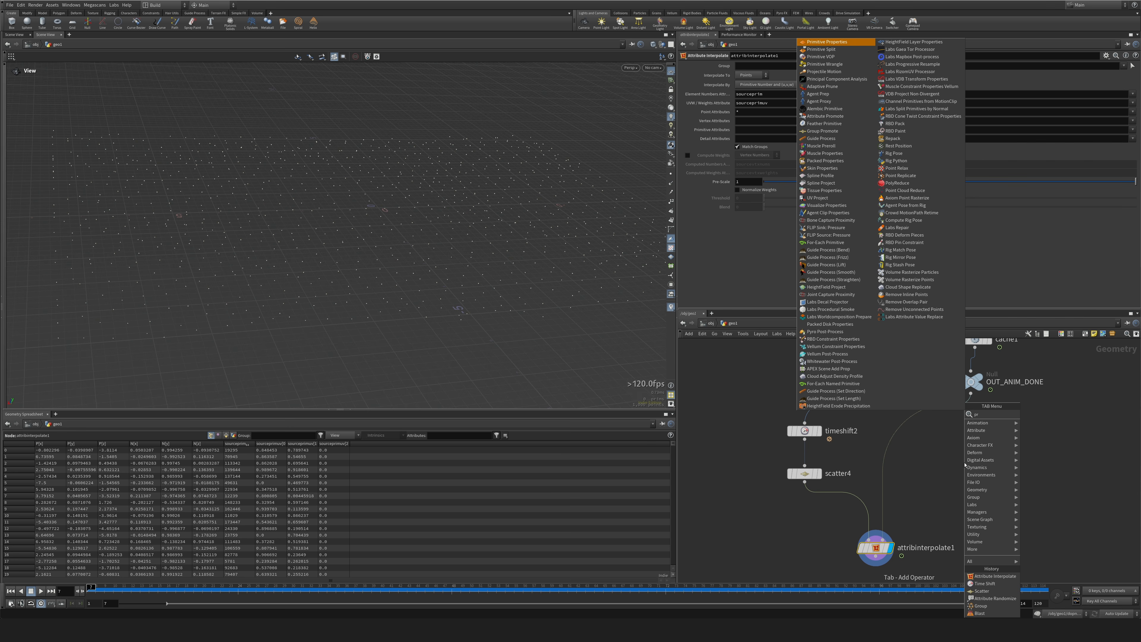
{"action": "type", "text": "att"}
{"action": "key", "text": "Return"}
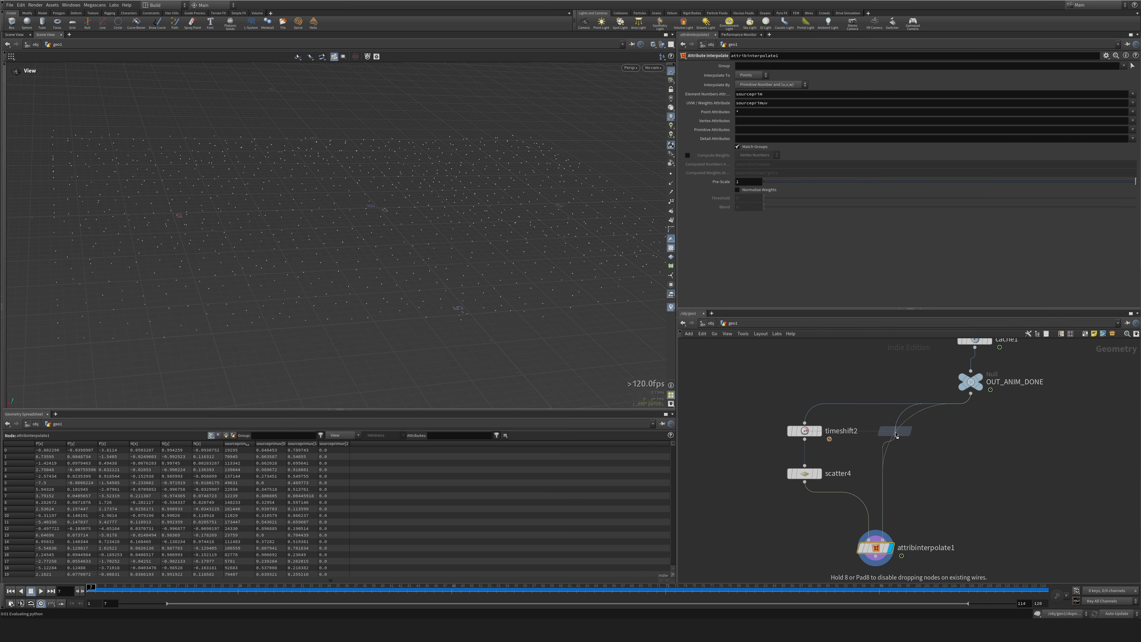
{"action": "left_click", "coordinate": [892, 458]}
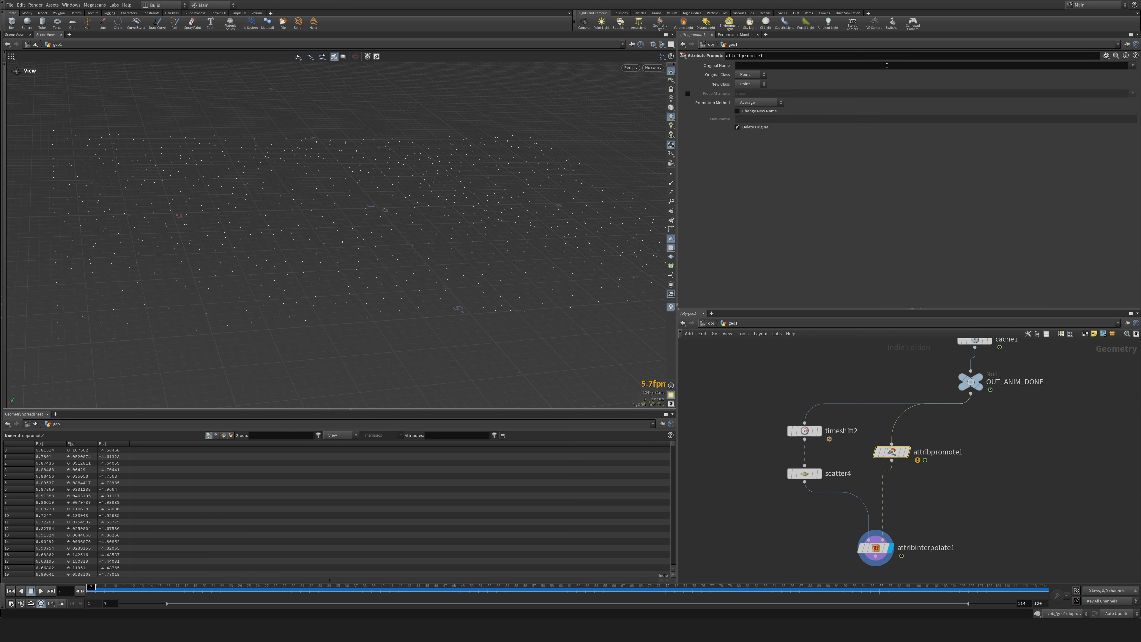
Promote the N attribute from vertex to point class, and open the Attribute Interpolate node's parameters to review its point attributes.
{"action": "left_click", "coordinate": [752, 76]}
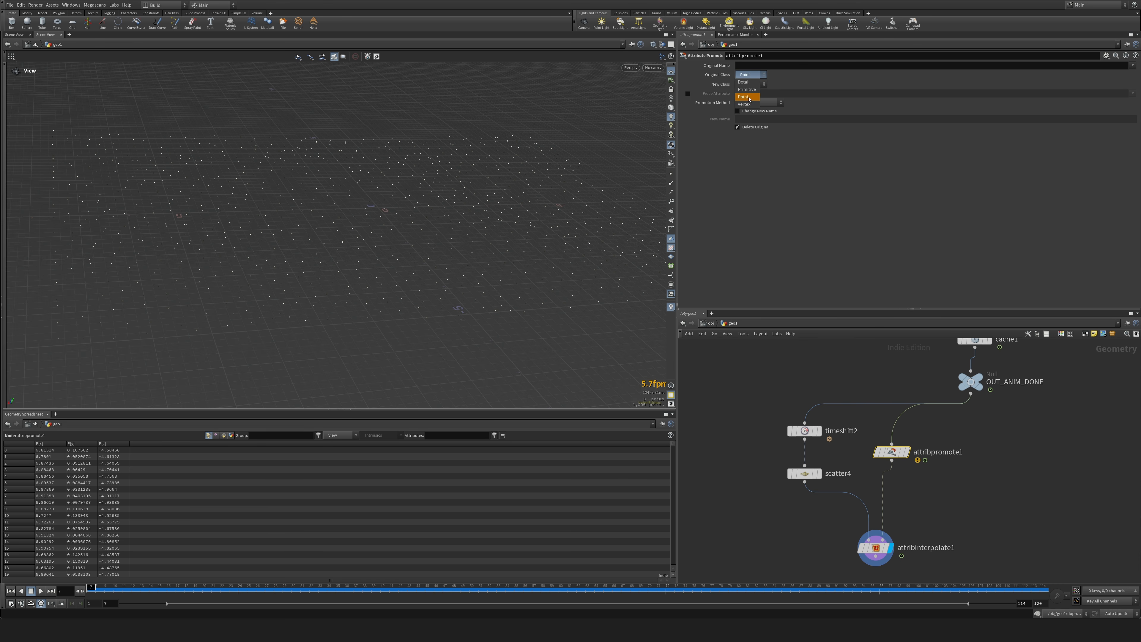
{"action": "left_click", "coordinate": [766, 103]}
{"action": "left_click", "coordinate": [1124, 73]}
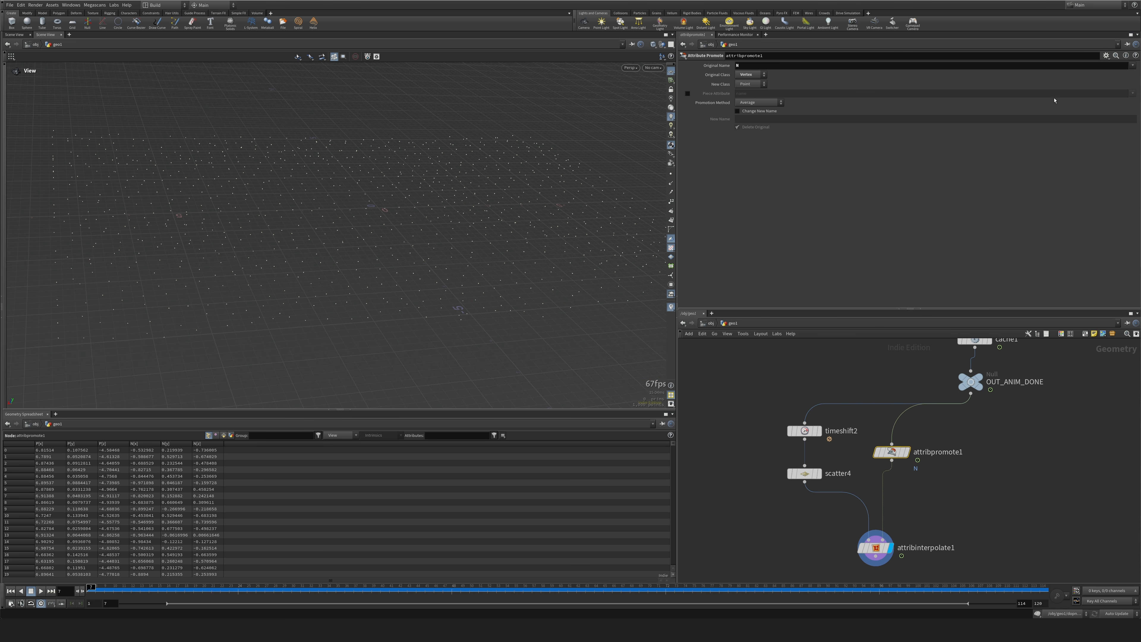
{"action": "middle_click_drag", "start_coordinate": [996, 540], "coordinate": [1008, 437]}
{"action": "left_click_drag", "start_coordinate": [831, 427], "coordinate": [976, 483]}
{"action": "left_click", "coordinate": [748, 113]}
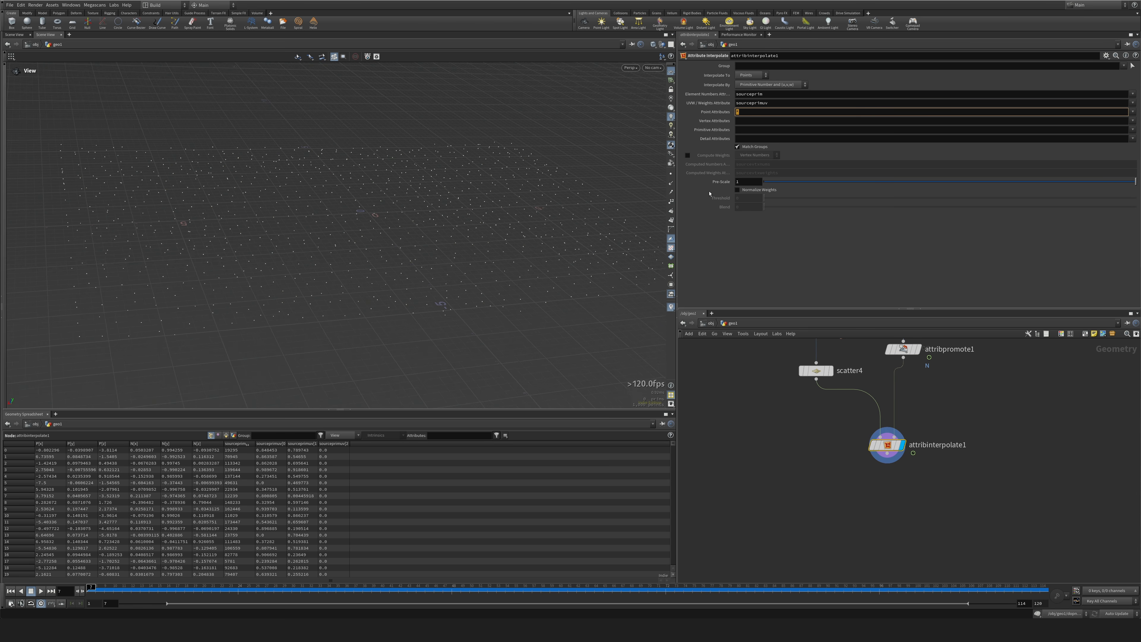
{"action": "key", "text": "h"}
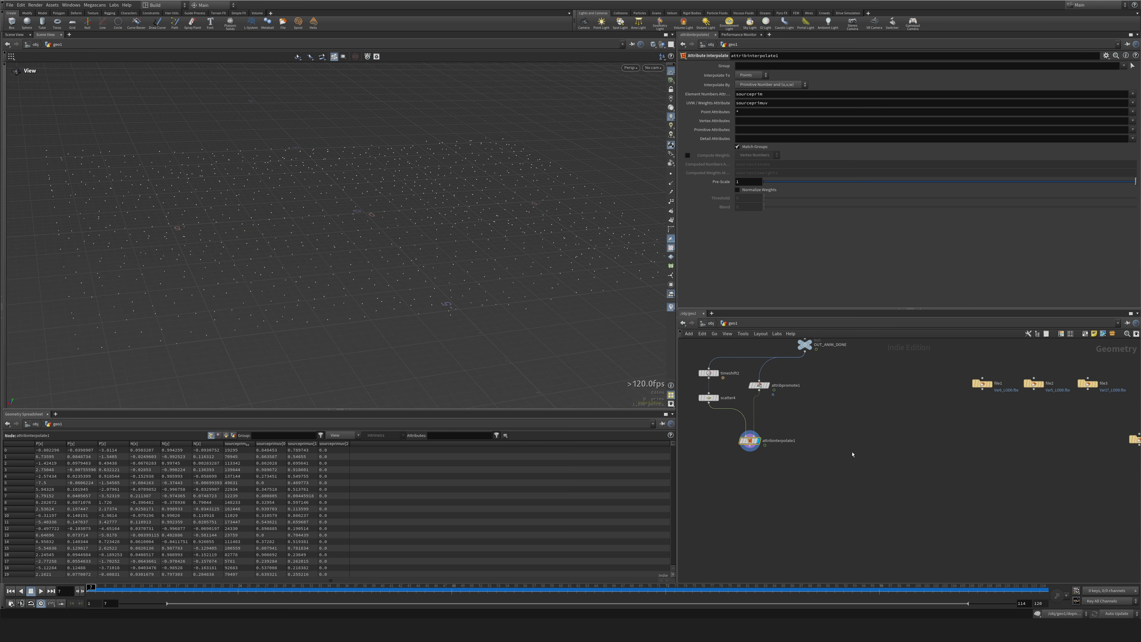
Add a Copy to Points node below Attribute Interpolate and feed the interpolated points into its target points input.
{"action": "key", "text": "Tab"}
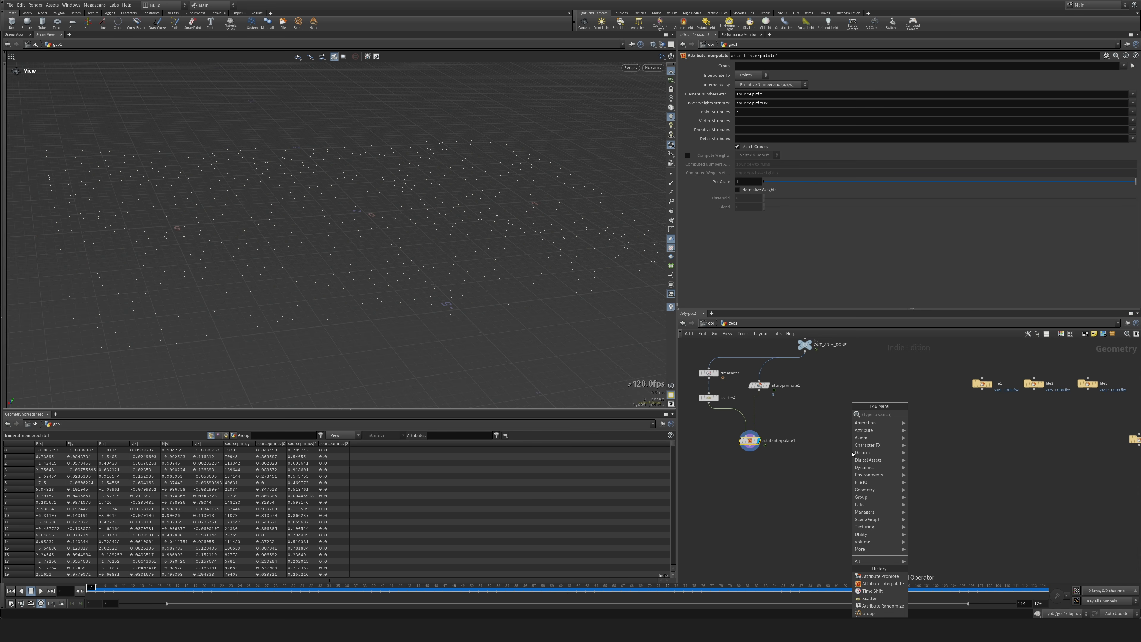
{"action": "type", "text": "null"}
{"action": "key", "text": "Return"}
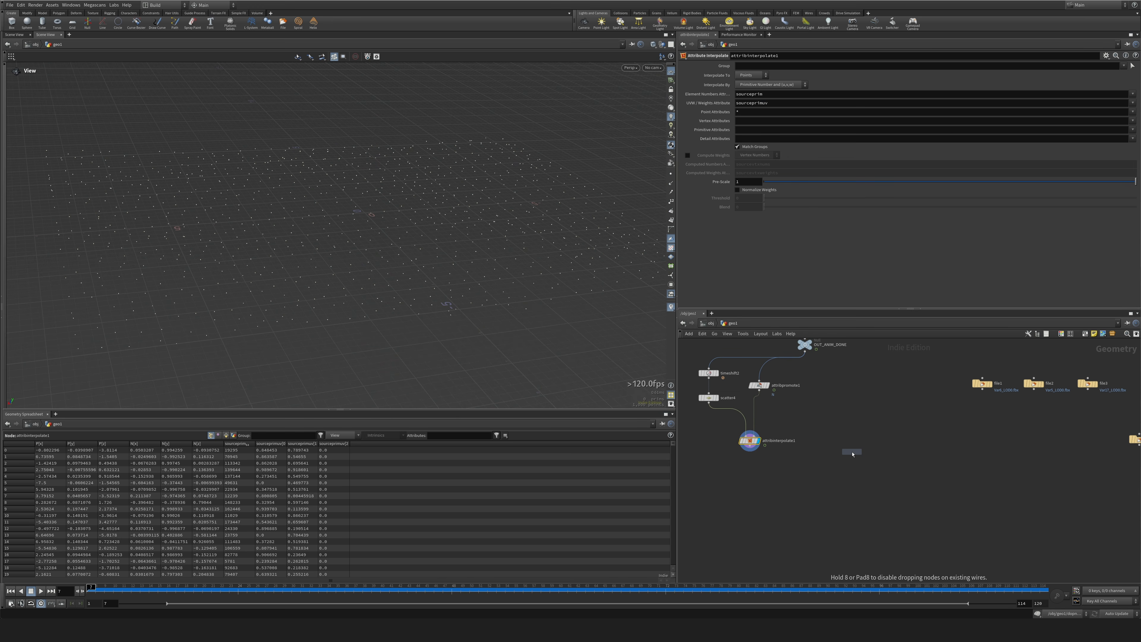
{"action": "left_click", "coordinate": [775, 528]}
{"action": "left_click", "coordinate": [750, 446]}
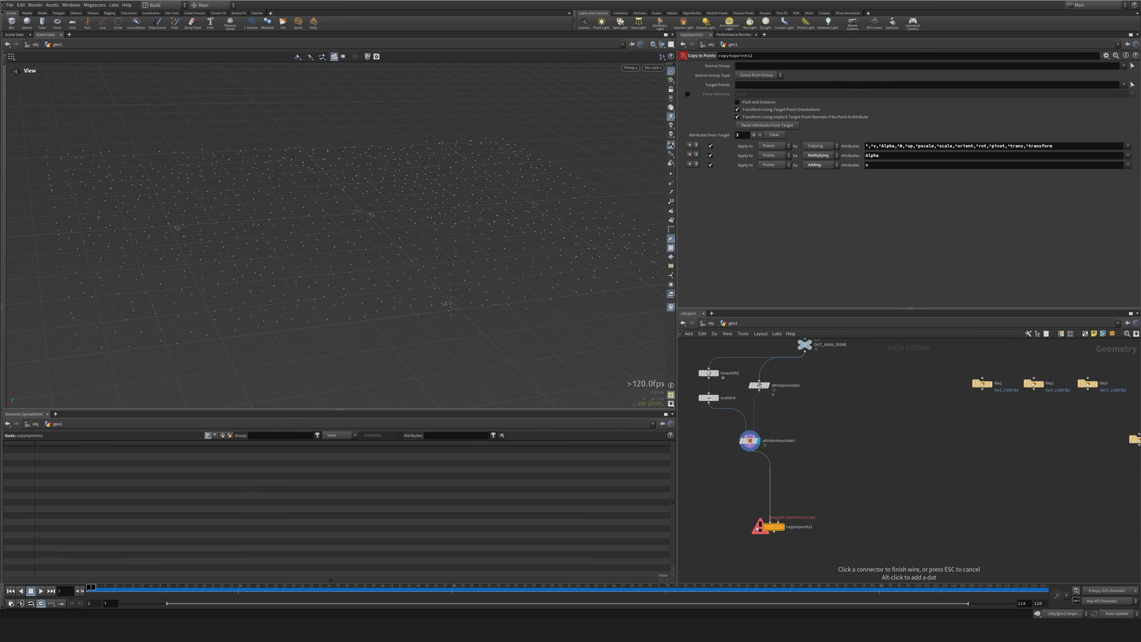
{"action": "left_click", "coordinate": [759, 527]}
Try connecting the first grass File node directly to Copy to Points' geometry input and display the result.
{"action": "left_click", "coordinate": [778, 522]}
{"action": "middle_click_drag", "start_coordinate": [936, 495], "coordinate": [890, 515]}
{"action": "left_click", "coordinate": [926, 419]}
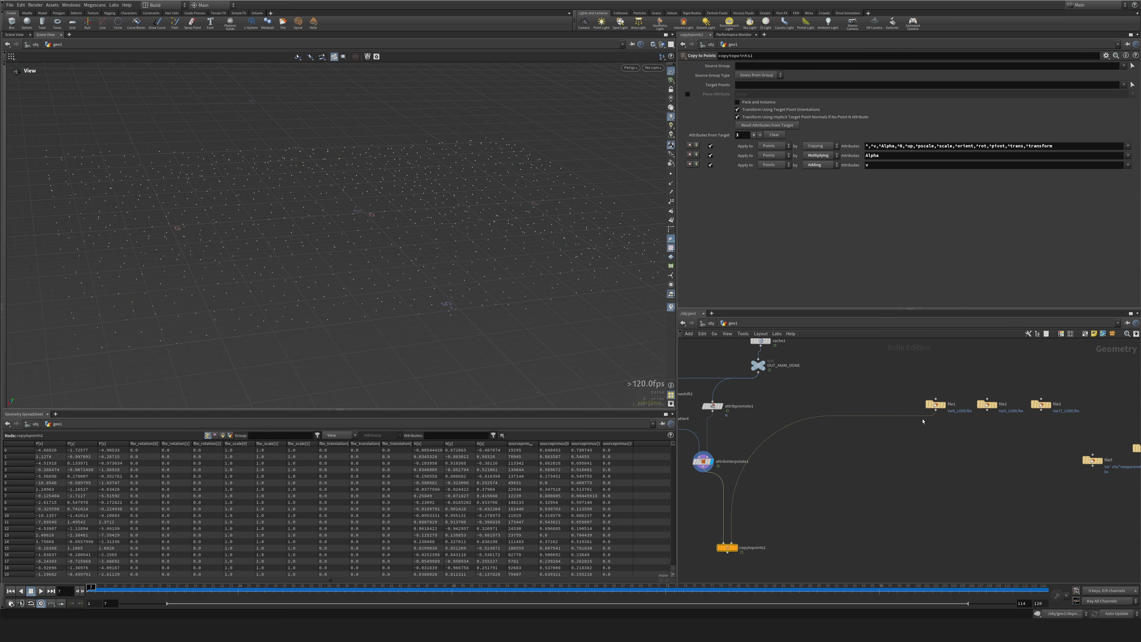
{"action": "left_click", "coordinate": [735, 548]}
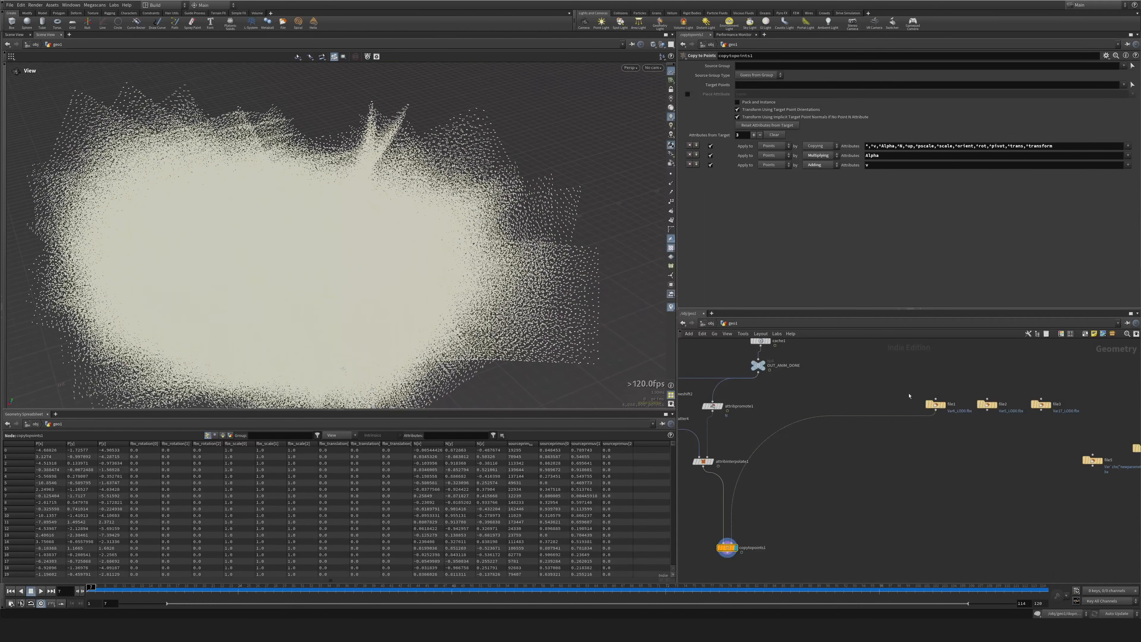
{"action": "middle_click_drag", "start_coordinate": [862, 494], "coordinate": [898, 470]}
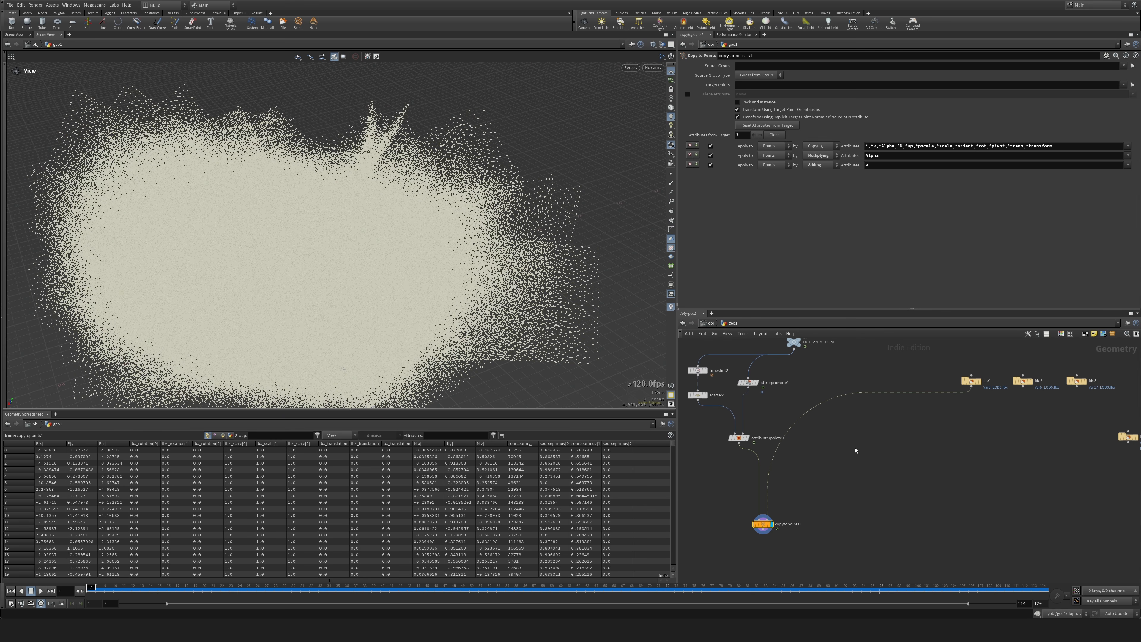
Disconnect file1 from Copy to Points, and add a displayed Attribute Delete node directly below file1.
{"action": "left_click", "coordinate": [971, 380]}
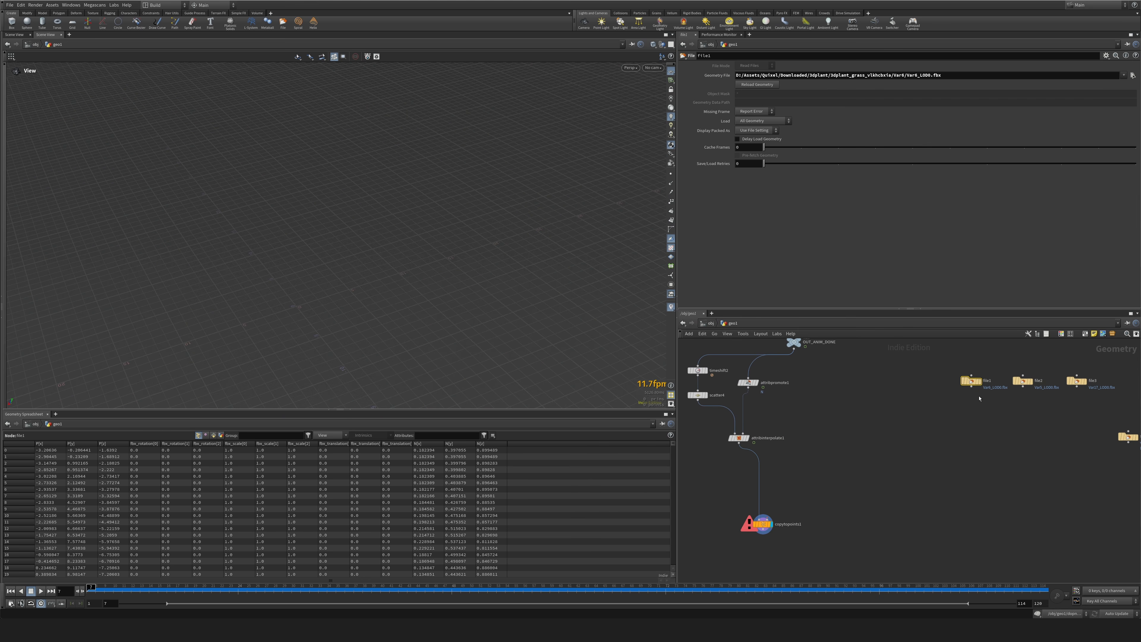
{"action": "middle_click_drag", "start_coordinate": [944, 419], "coordinate": [838, 429]}
{"action": "key", "text": "Tab"}
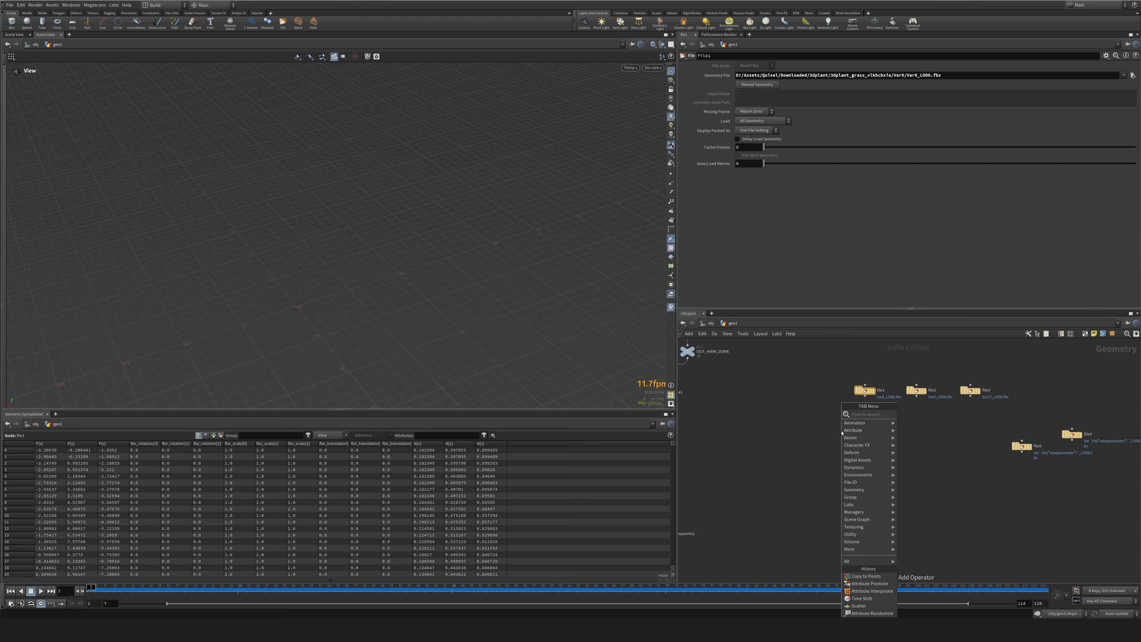
{"action": "type", "text": "swi"}
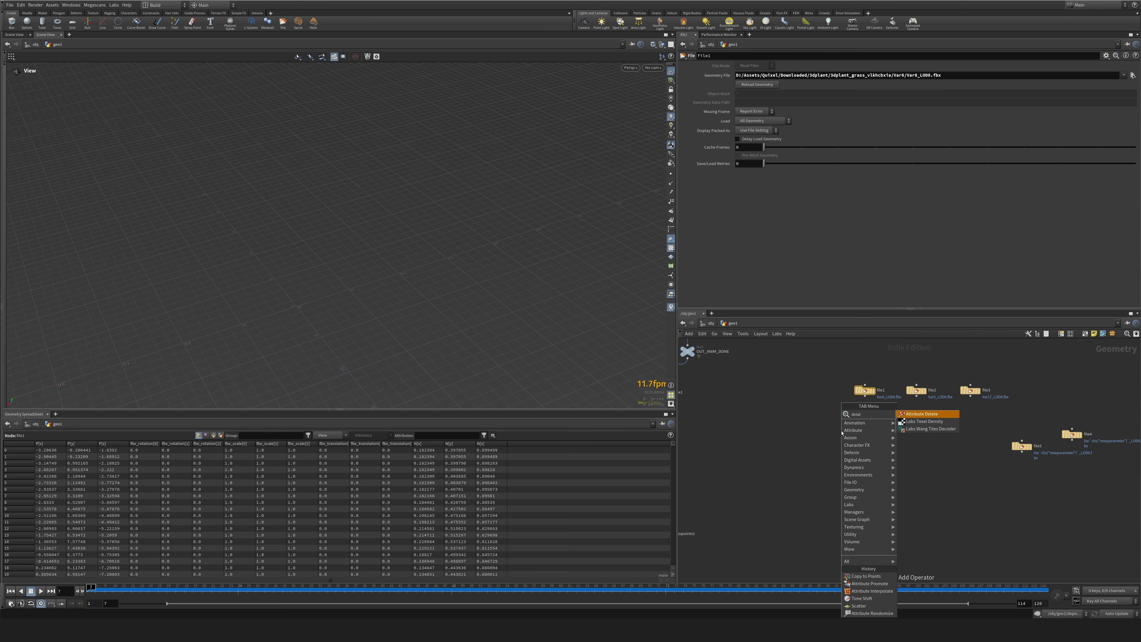
{"action": "key", "text": "Return"}
{"action": "left_click", "coordinate": [864, 416]}
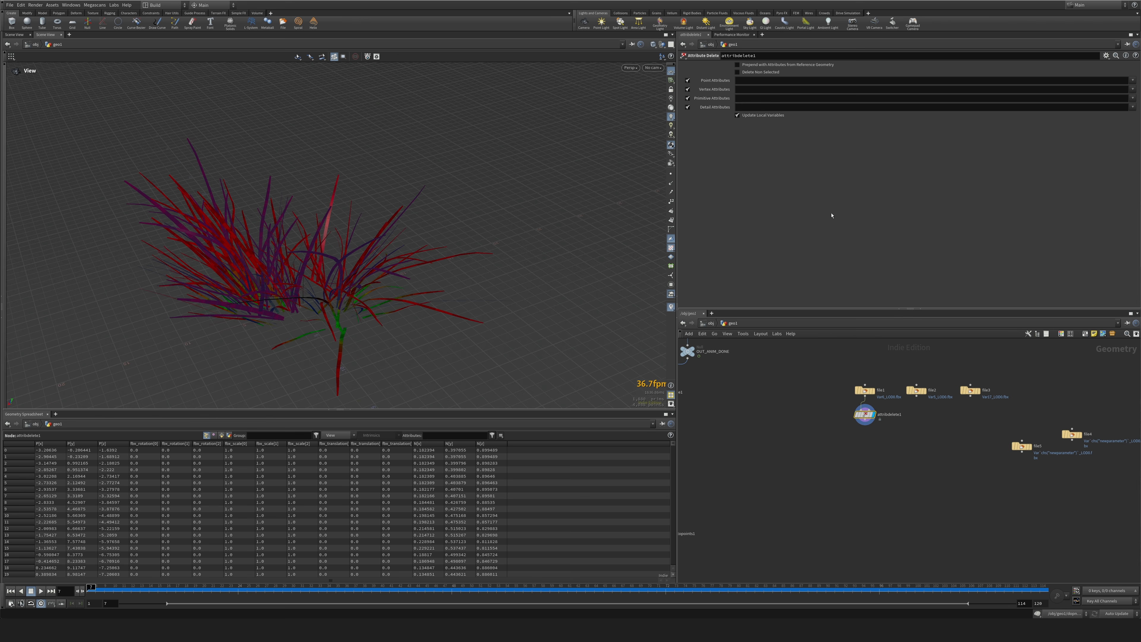
Delete the point attributes matching fbx* and the vertex attribute Cd from the grass geometry.
{"action": "left_click", "coordinate": [967, 80]}
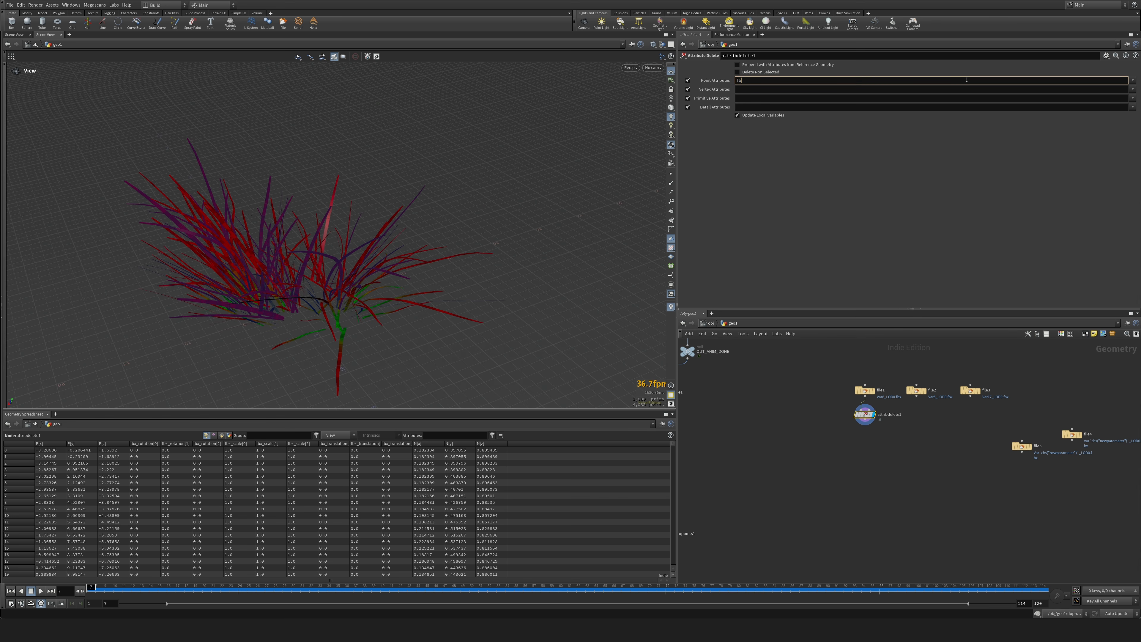
{"action": "key", "text": "Return"}
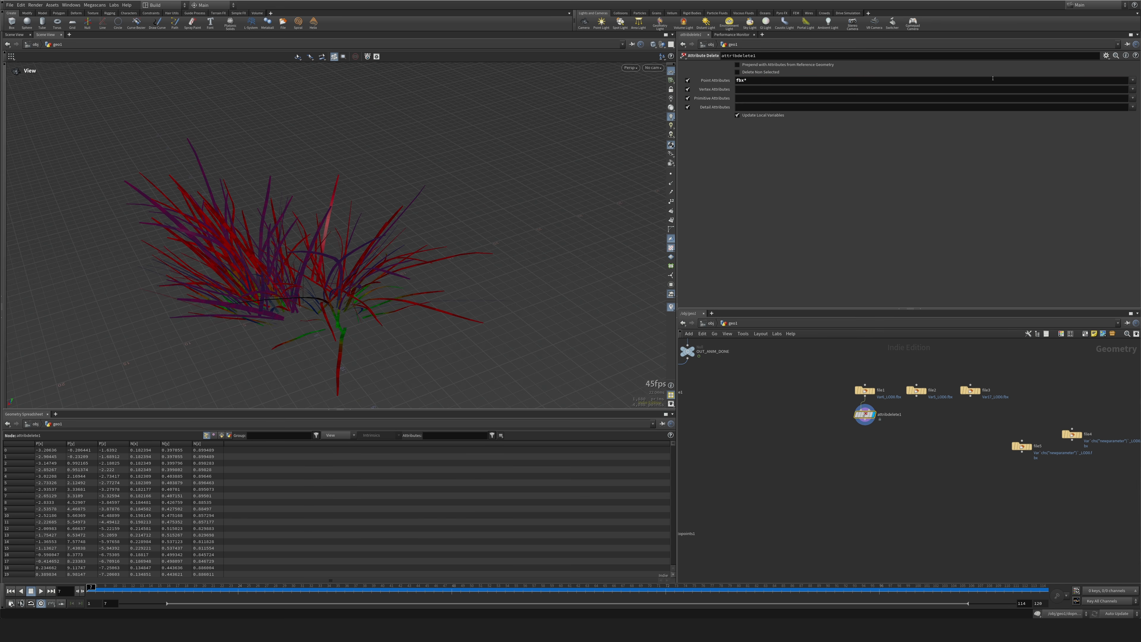
{"action": "left_click", "coordinate": [1133, 88]}
{"action": "left_click", "coordinate": [1121, 103]}
Add a Pack node below the Attribute Delete node and display it.
{"action": "middle_click_drag", "start_coordinate": [865, 425], "coordinate": [958, 370]}
{"action": "key", "text": "Tab"}
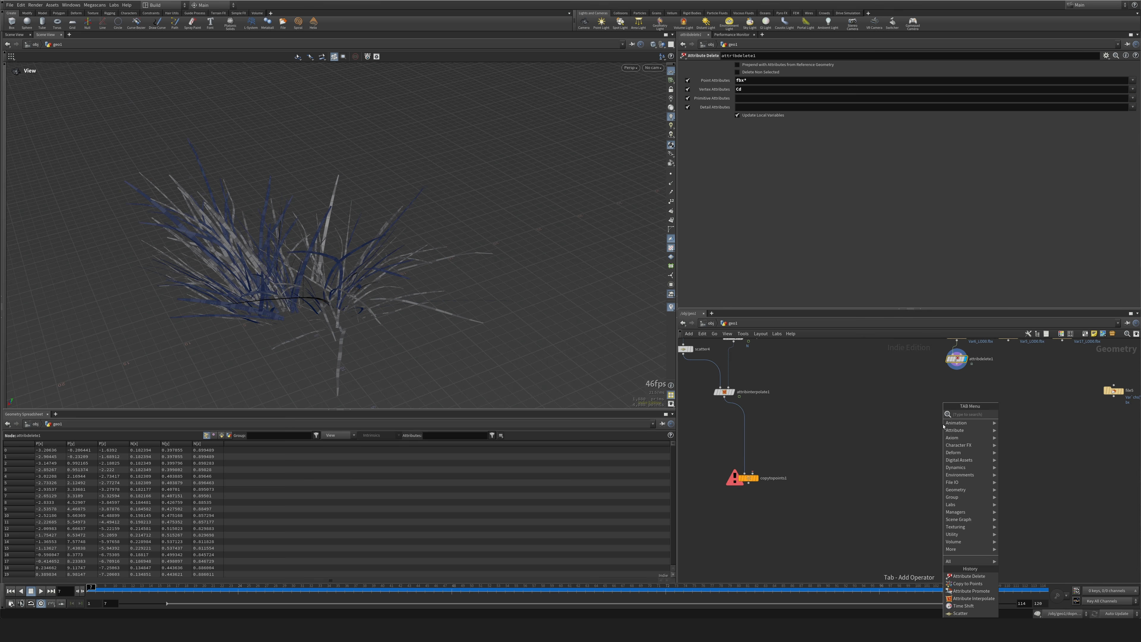
{"action": "type", "text": "pack"}
{"action": "key", "text": "Return"}
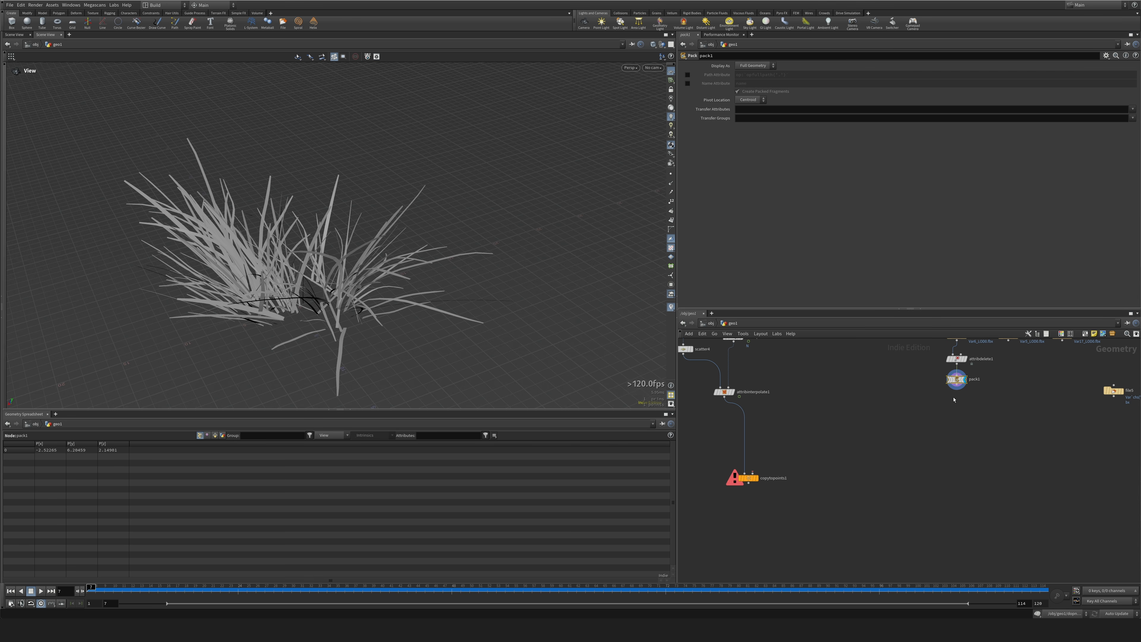
Add a Transform node below the Pack node, connected to its output.
{"action": "key", "text": "Tab"}
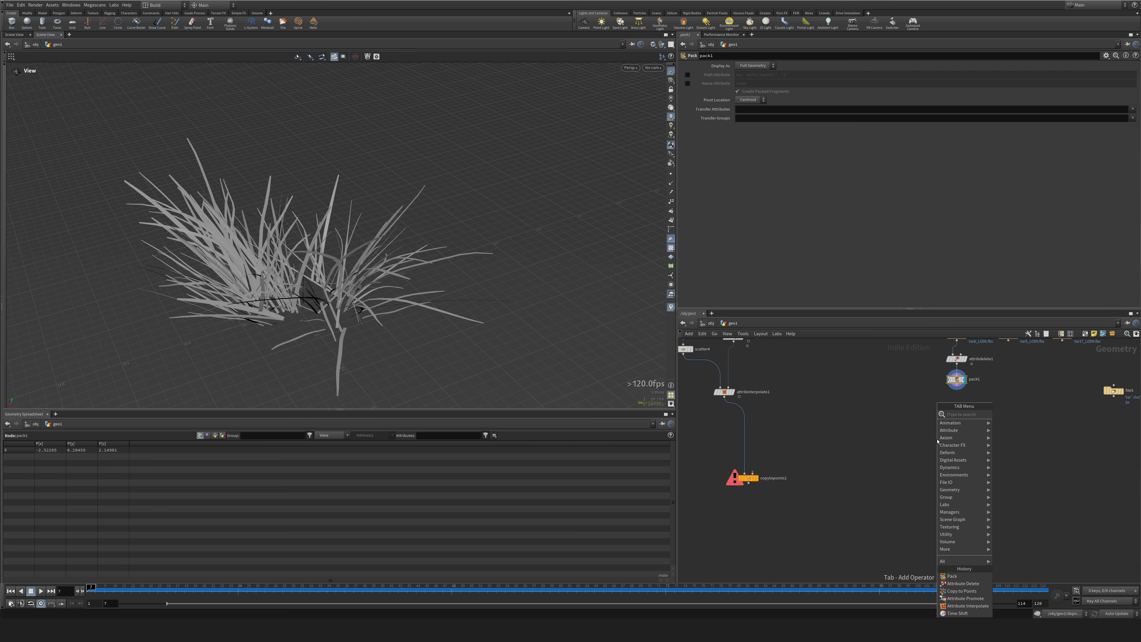
{"action": "type", "text": "transf"}
{"action": "key", "text": "Return"}
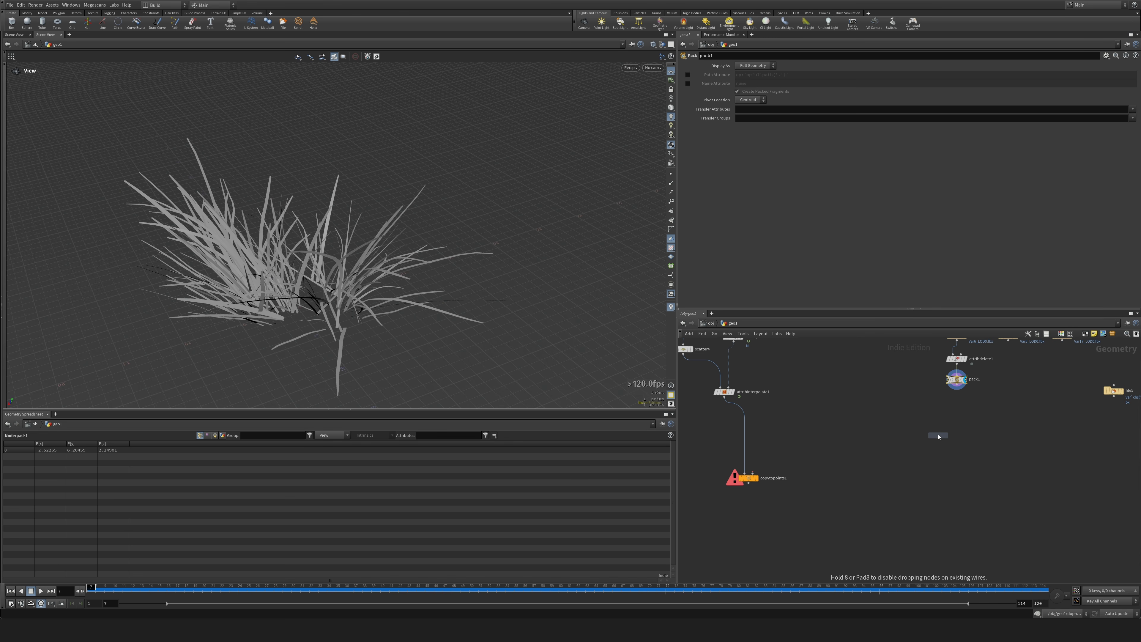
{"action": "left_click", "coordinate": [939, 436]}
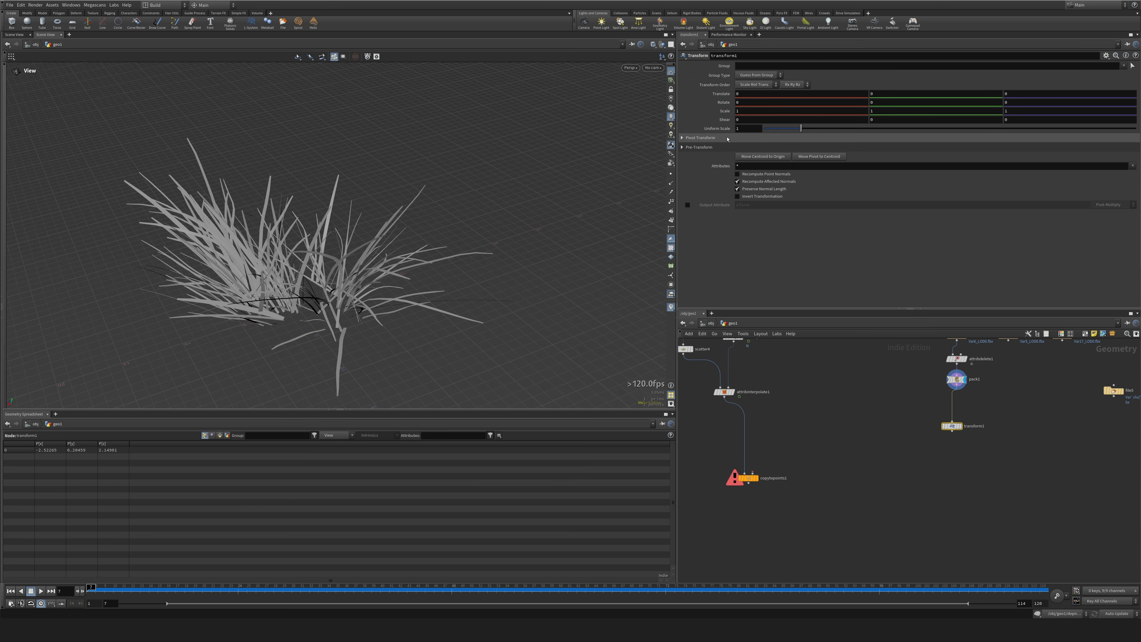
Set transform1's uniform scale to 0.02, display the node, and connect it to the geometry input of Copy to Points.
{"action": "left_click", "coordinate": [748, 128]}
{"action": "type", "text": "0.02"}
{"action": "key", "text": "Return"}
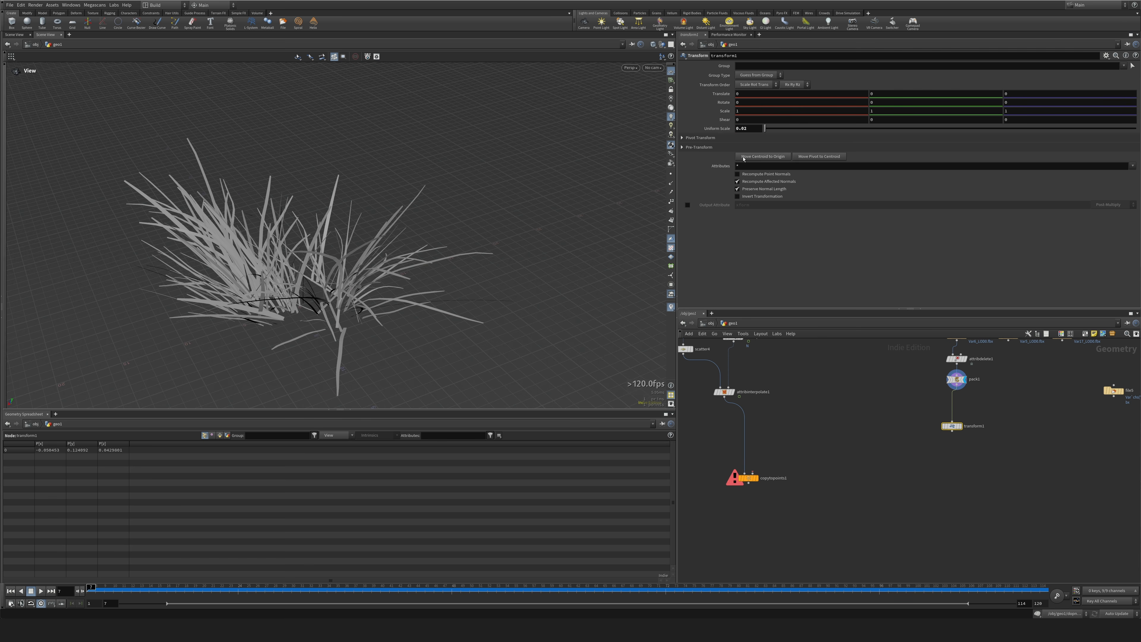
{"action": "left_click", "coordinate": [963, 415]}
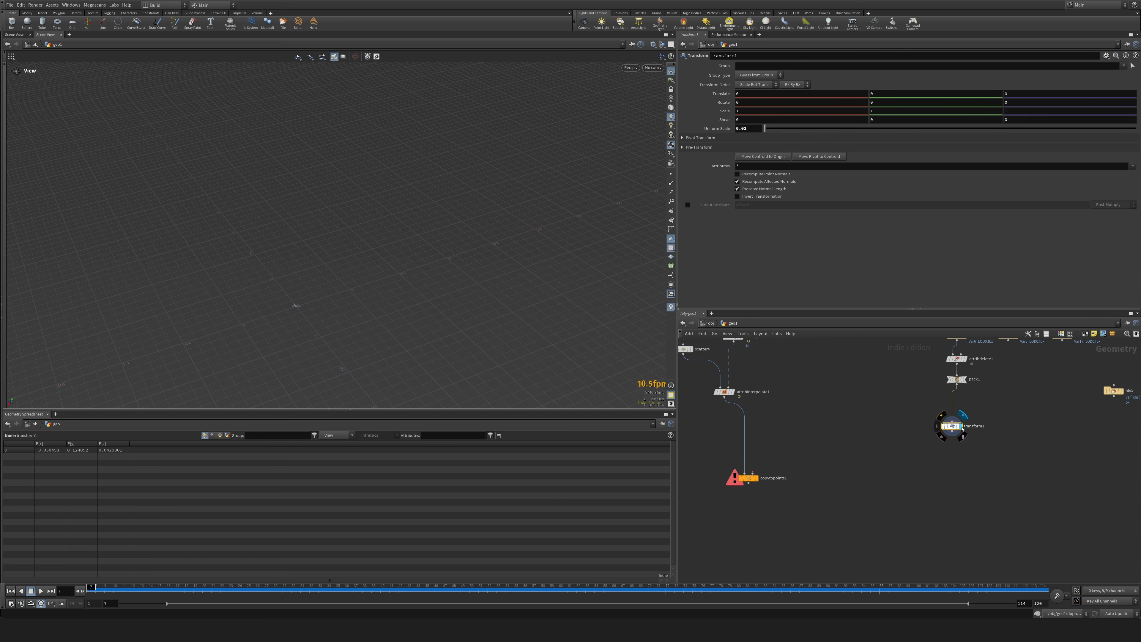
{"action": "left_click_drag", "start_coordinate": [954, 433], "coordinate": [750, 473]}
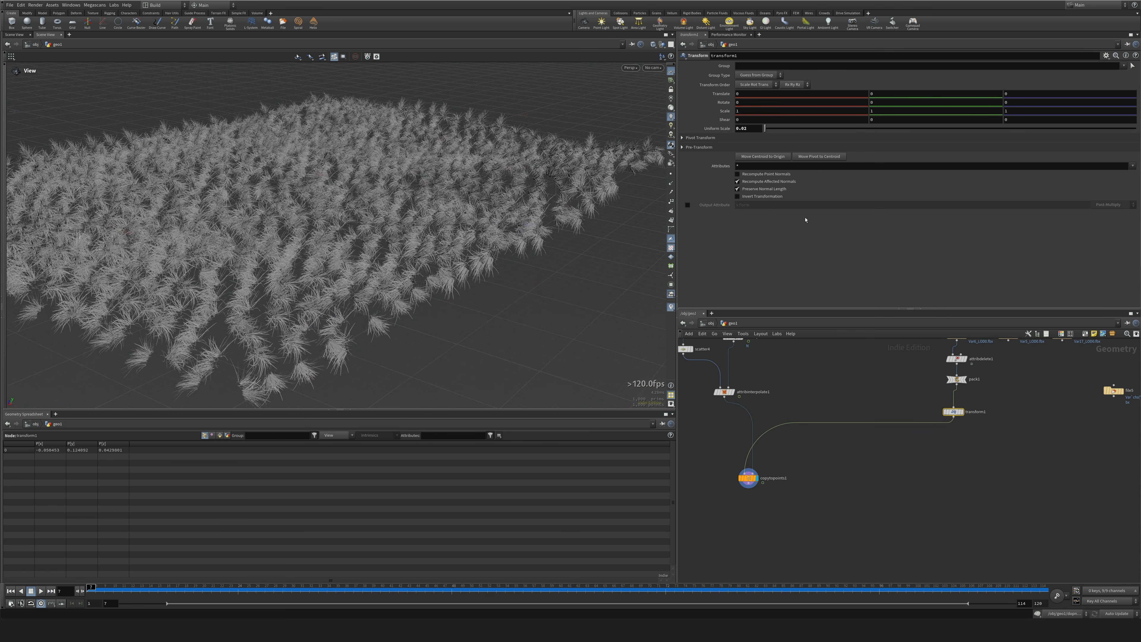
Set transform1's X rotation to 90 and compare the single clump with the copied grass.
{"action": "type", "text": "90"}
{"action": "key", "text": "Return"}
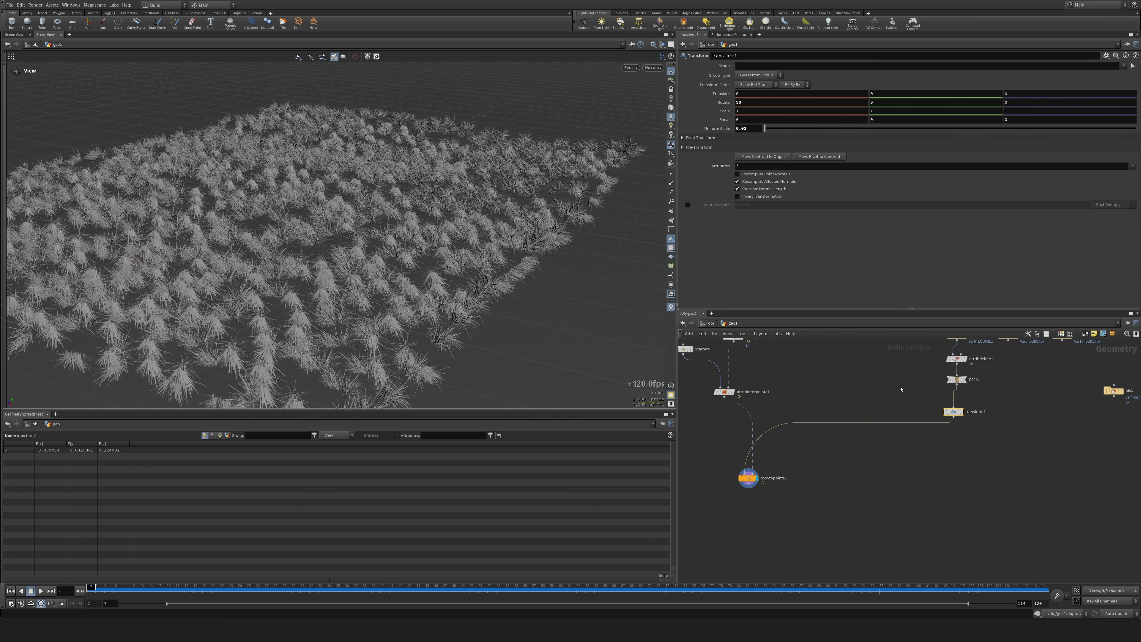
{"action": "left_click", "coordinate": [963, 415]}
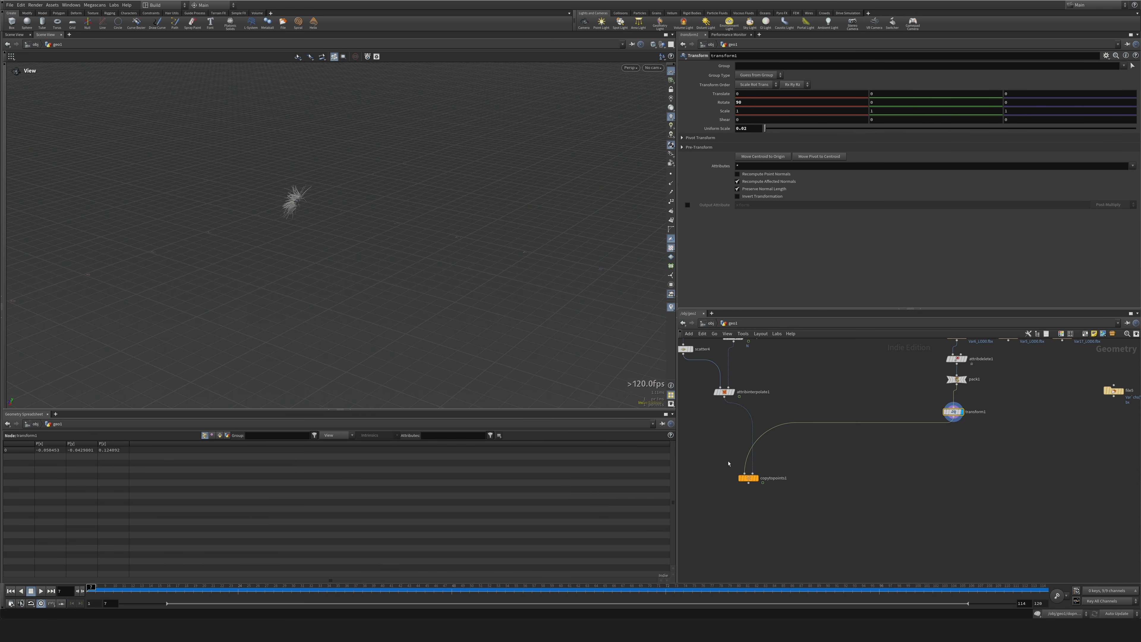
{"action": "left_click", "coordinate": [758, 477]}
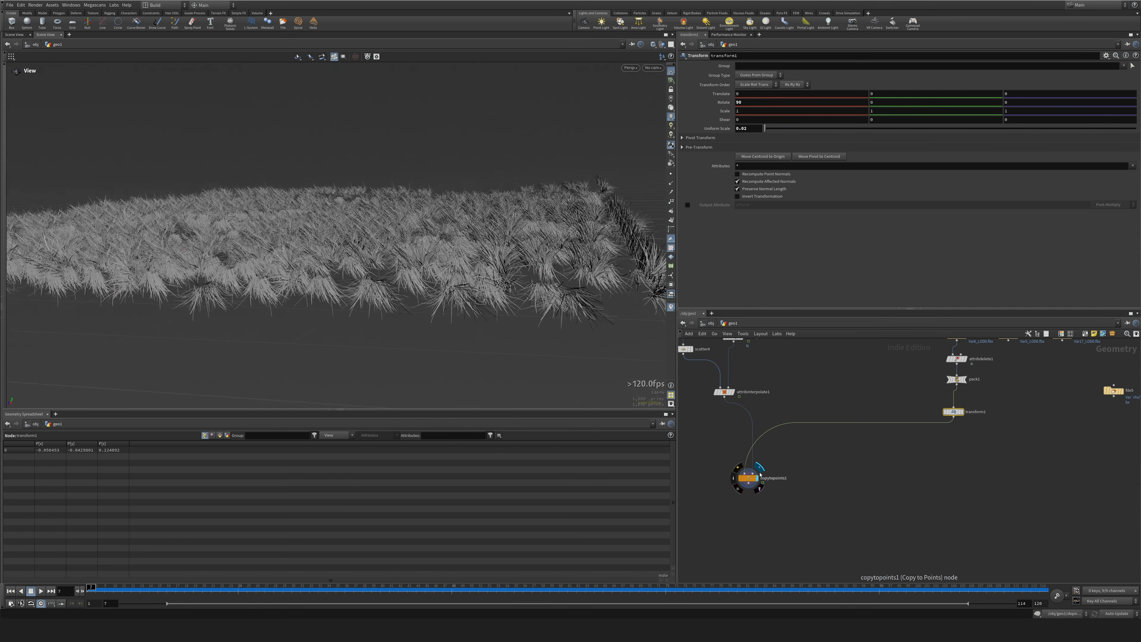
{"action": "left_click", "coordinate": [123, 592]}
{"action": "left_click_drag", "start_coordinate": [123, 592], "coordinate": [91, 590]}
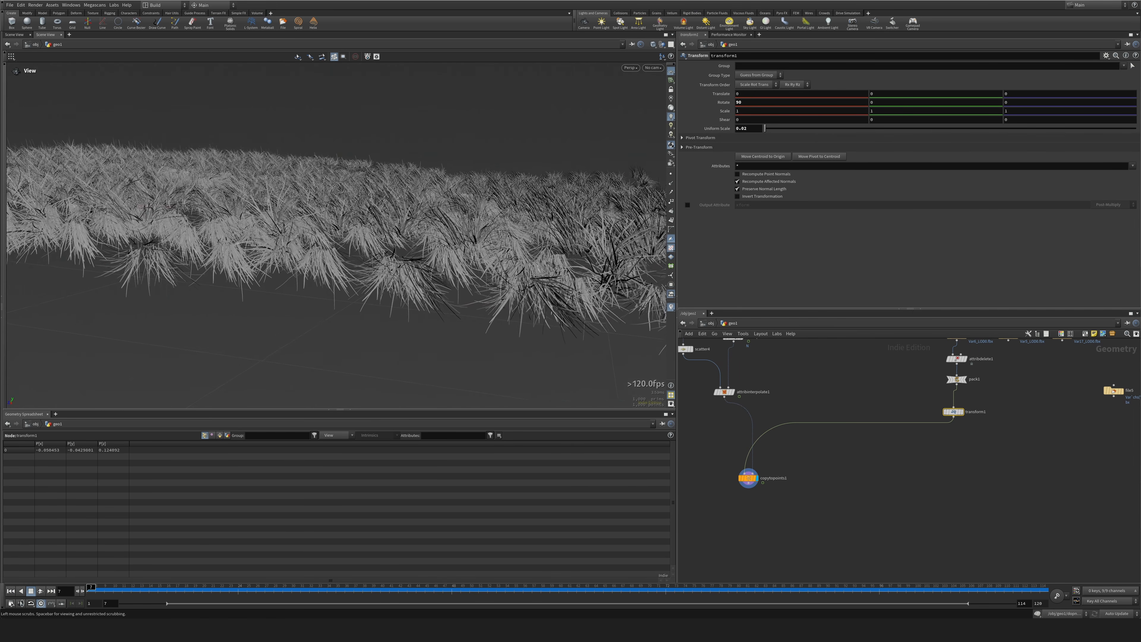
Restrict the scatter4 node to the extrudeFront group.
{"action": "middle_click_drag", "start_coordinate": [774, 355], "coordinate": [875, 485]}
{"action": "left_click", "coordinate": [784, 479]}
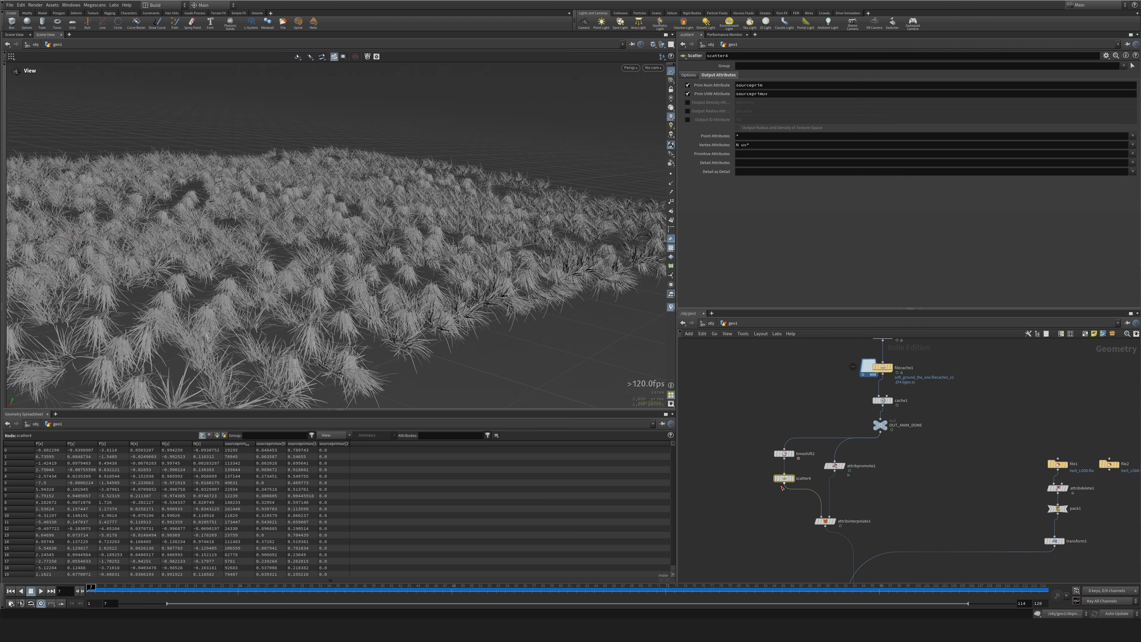
{"action": "scroll", "coordinate": [782, 485], "scroll_direction": "up", "scroll_amount": 5}
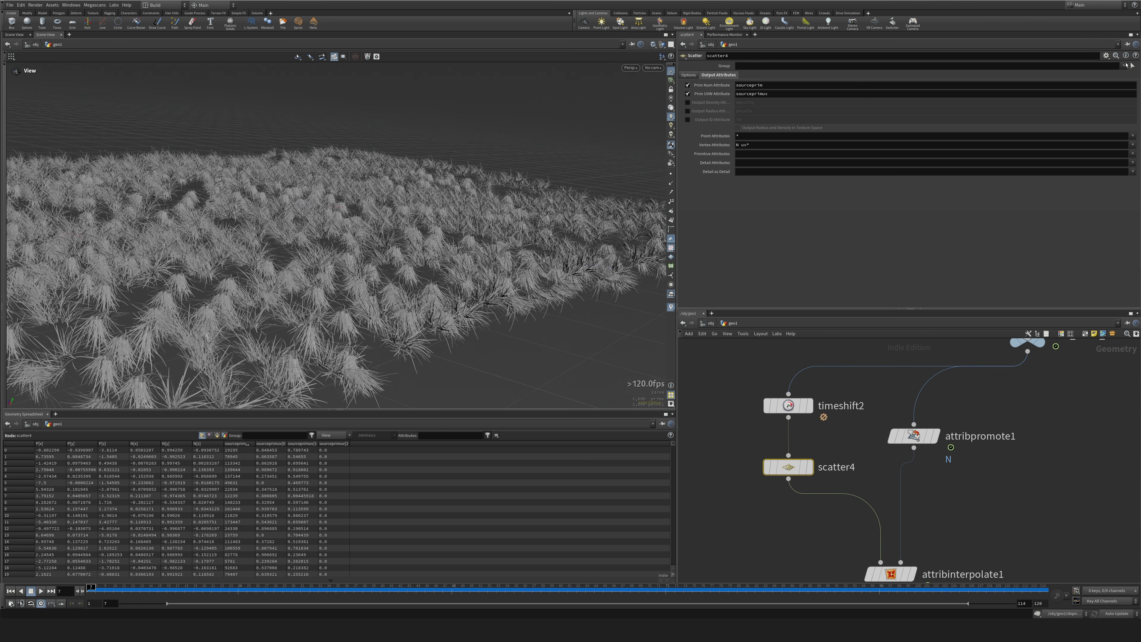
{"action": "left_click", "coordinate": [1126, 65]}
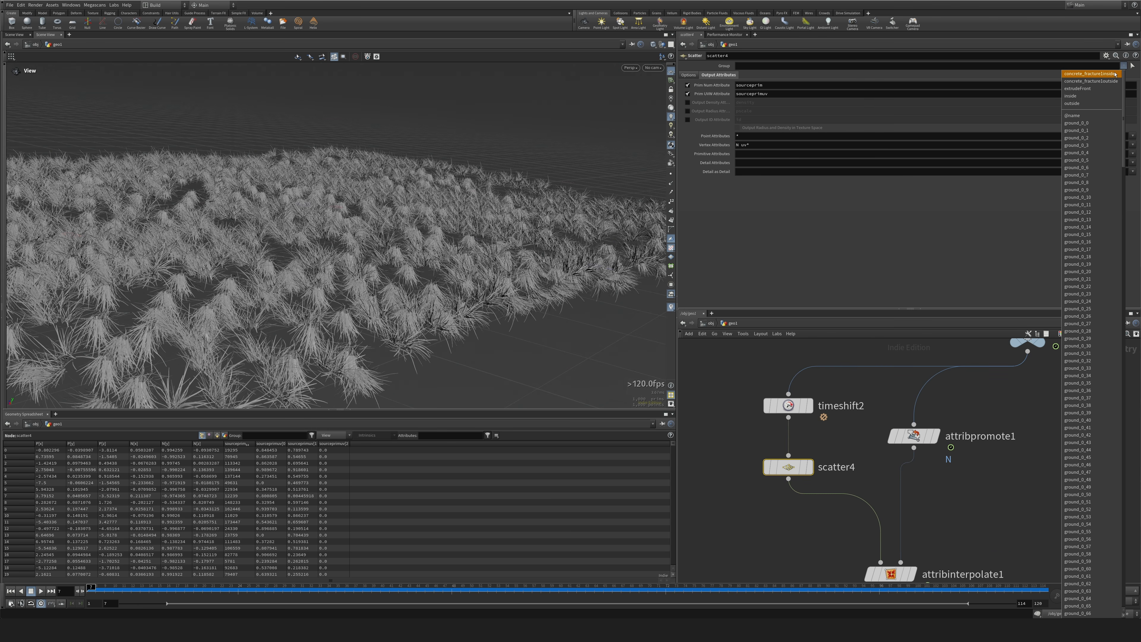
{"action": "left_click", "coordinate": [1082, 89]}
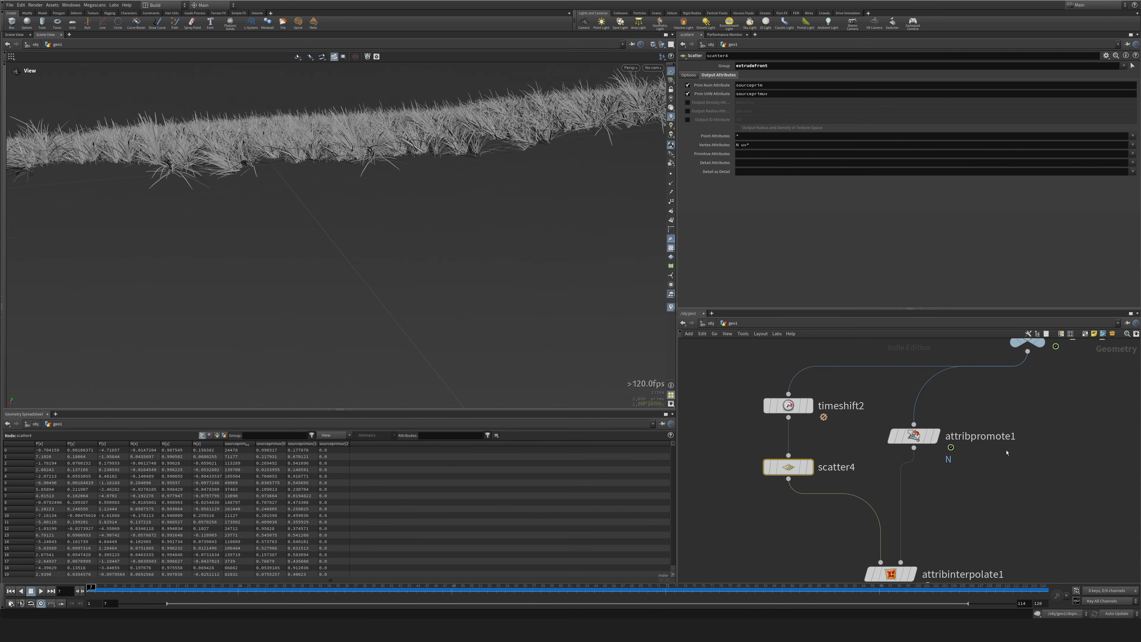
Try an X rotation of 0 on transform1 and set it back to 90.
{"action": "middle_click_drag", "start_coordinate": [1057, 450], "coordinate": [793, 456]}
{"action": "scroll", "coordinate": [832, 445], "scroll_direction": "down", "scroll_amount": 4}
{"action": "middle_click_drag", "start_coordinate": [991, 519], "coordinate": [858, 449]}
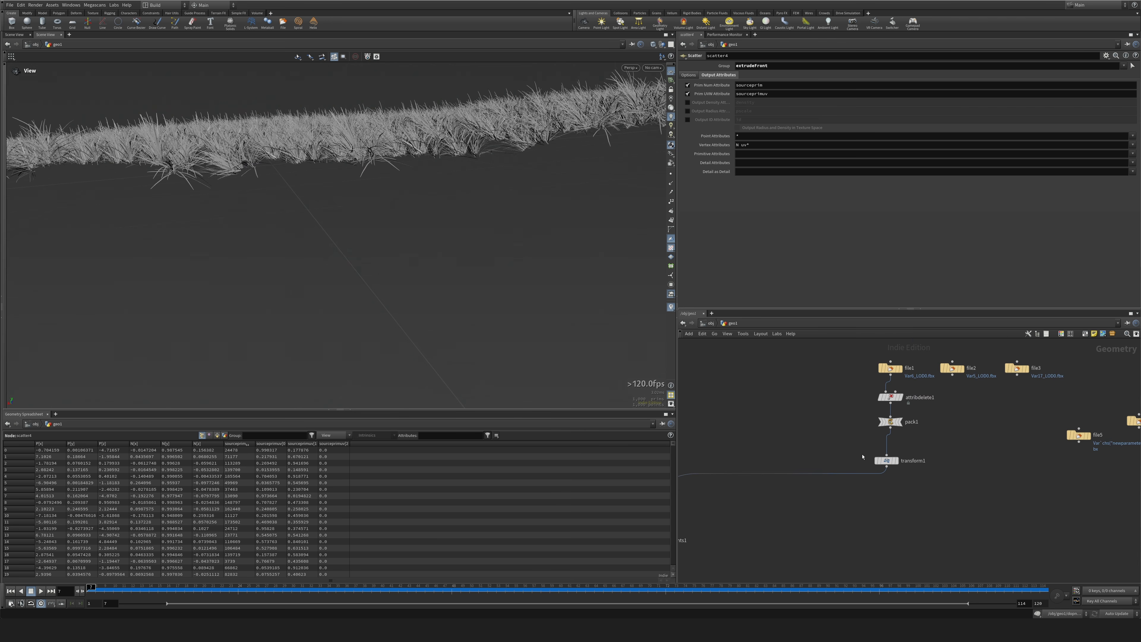
{"action": "scroll", "coordinate": [858, 450], "scroll_direction": "up", "scroll_amount": 3}
{"action": "left_click", "coordinate": [904, 466]}
{"action": "left_click_drag", "start_coordinate": [743, 103], "coordinate": [722, 110]}
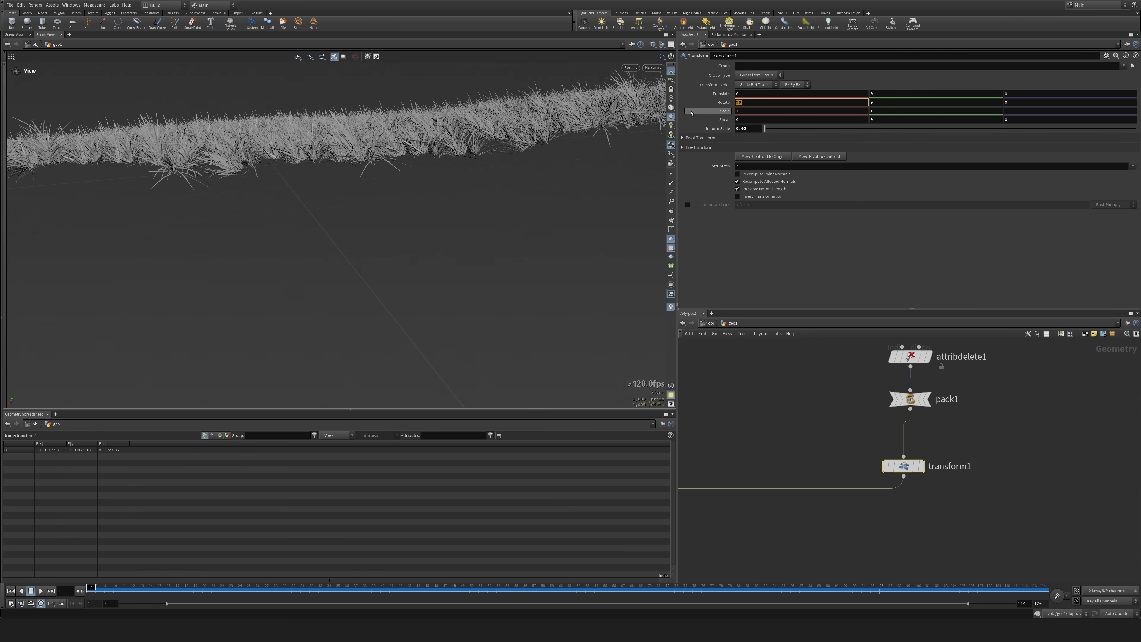
{"action": "type", "text": "0"}
{"action": "key", "text": "Return"}
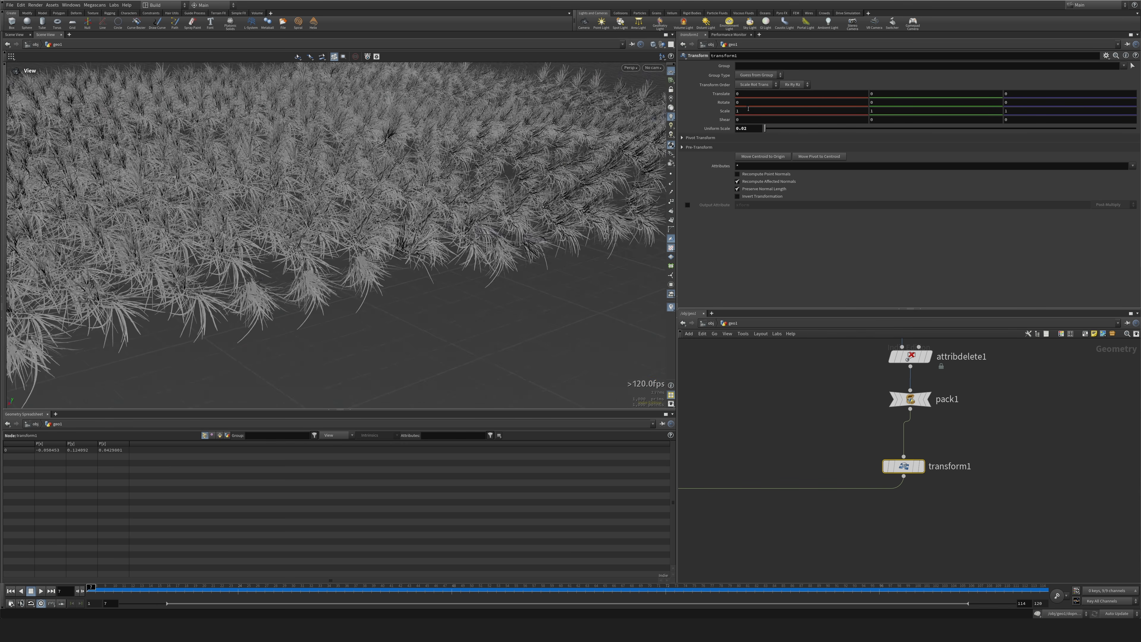
{"action": "middle_click_drag", "start_coordinate": [742, 103], "coordinate": [719, 103]}
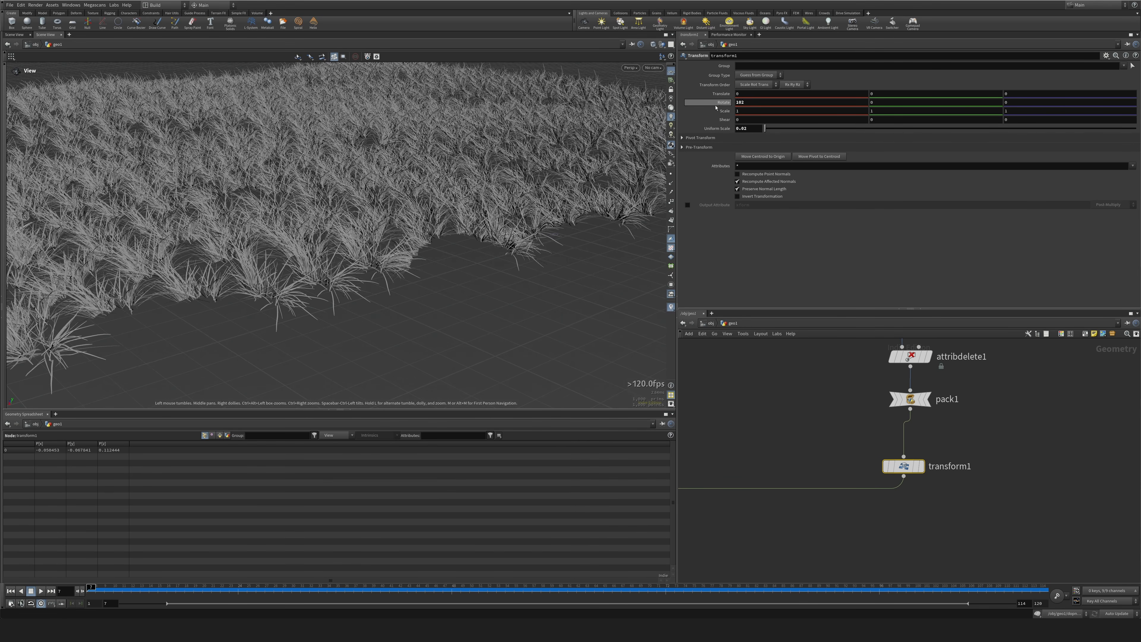
{"action": "key", "text": "Return"}
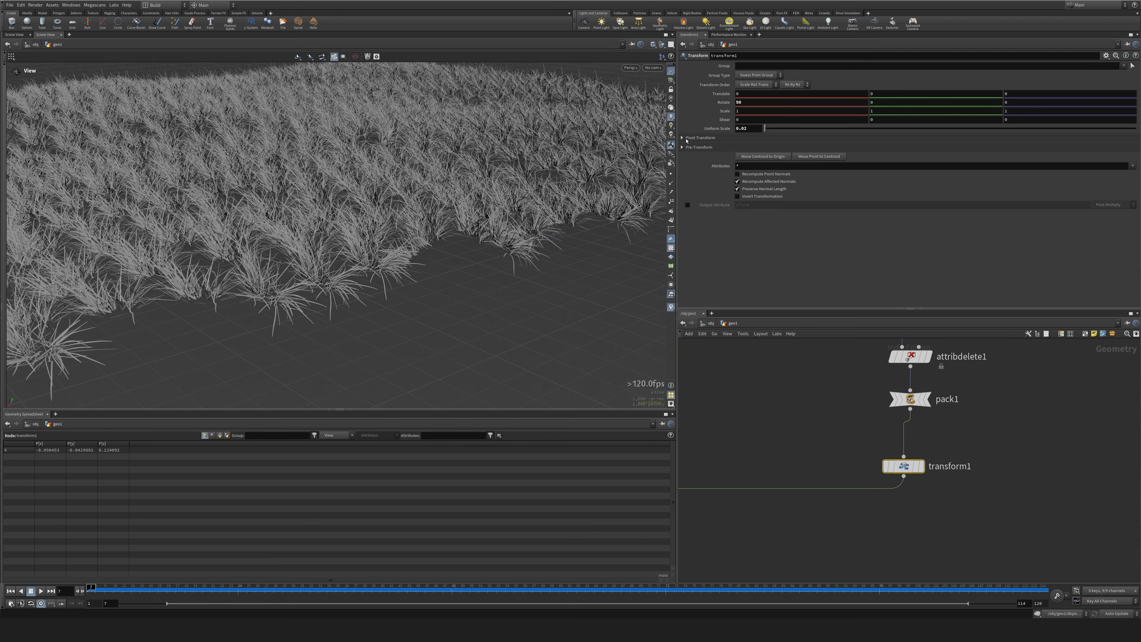
{"action": "left_click", "coordinate": [742, 405]}
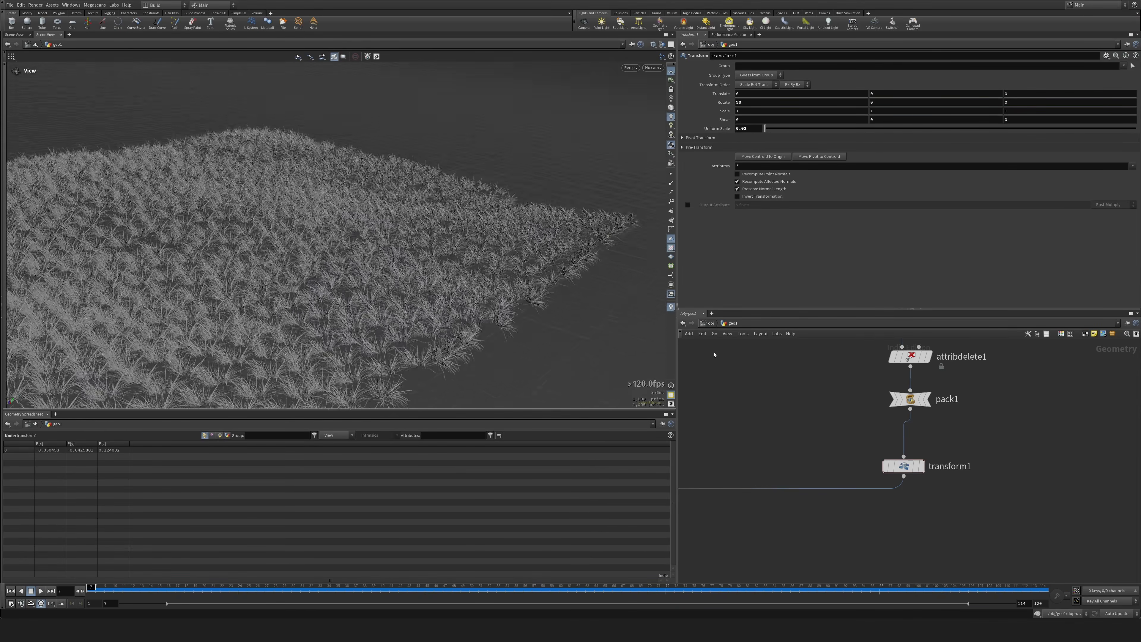
Toggle the bypass of attribpromote1 off and on to compare its effect on the grass orientation.
{"action": "middle_click_drag", "start_coordinate": [696, 384], "coordinate": [937, 461]}
{"action": "middle_click_drag", "start_coordinate": [742, 439], "coordinate": [881, 409]}
{"action": "left_click_drag", "start_coordinate": [798, 478], "coordinate": [798, 478]}
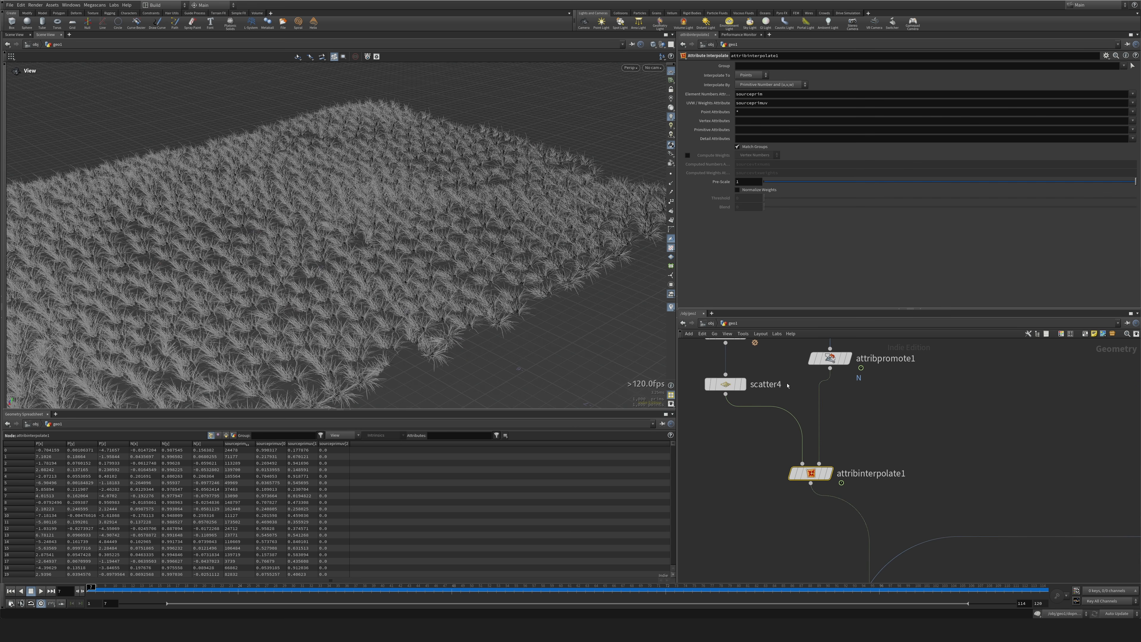
{"action": "left_click", "coordinate": [813, 360]}
{"action": "left_click", "coordinate": [813, 361]}
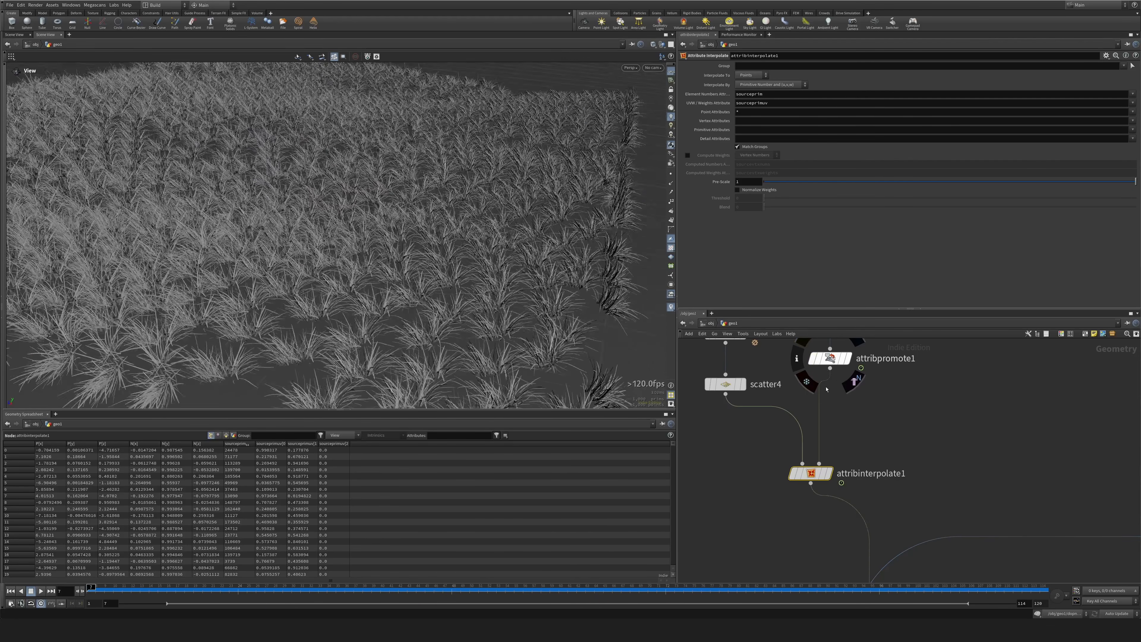
Duplicate the Attribute Delete and Pack pair twice, and feed the copies from file2 and file3.
{"action": "middle_click_drag", "start_coordinate": [910, 433], "coordinate": [871, 511]}
{"action": "left_click", "coordinate": [753, 456]}
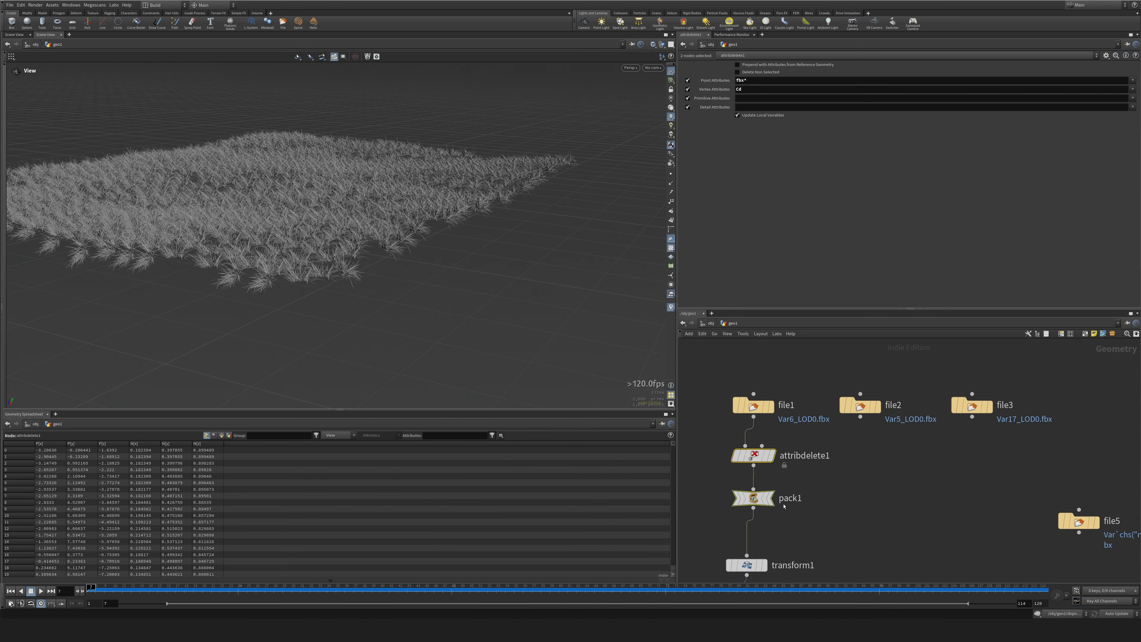
{"action": "left_click", "coordinate": [754, 498], "text": "shift"}
{"action": "left_click_drag", "start_coordinate": [754, 499], "coordinate": [1005, 517], "text": "alt"}
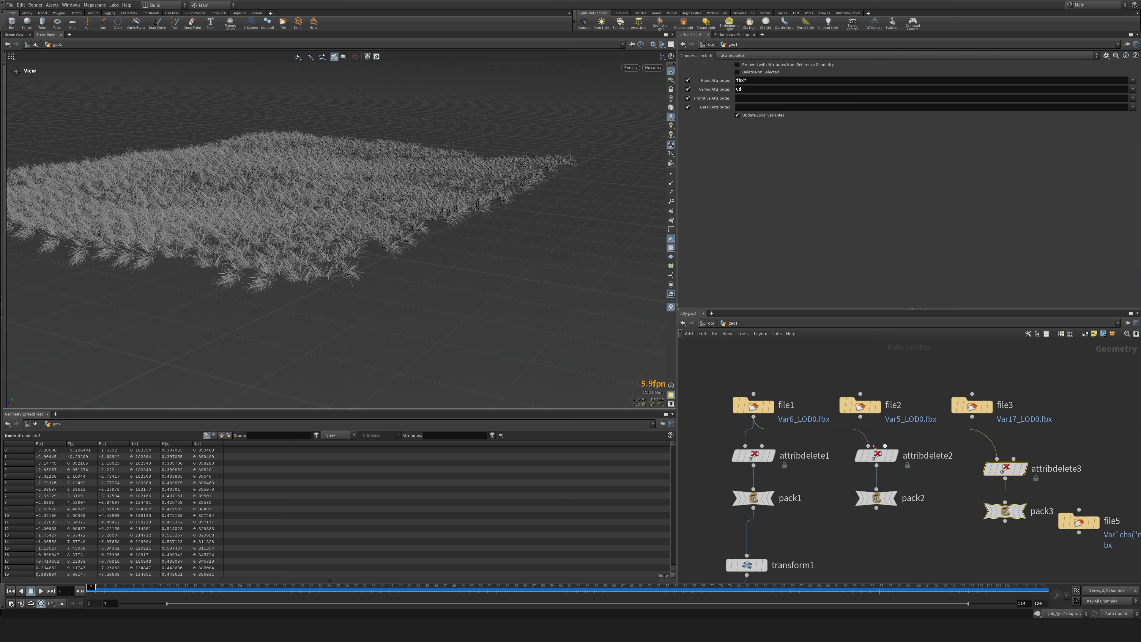
{"action": "left_click", "coordinate": [831, 444]}
{"action": "left_click_drag", "start_coordinate": [972, 418], "coordinate": [997, 458]}
Move transform1 lower and add a Merge node below the three Pack nodes.
{"action": "middle_click_drag", "start_coordinate": [938, 541], "coordinate": [918, 455]}
{"action": "left_click_drag", "start_coordinate": [740, 485], "coordinate": [848, 560]}
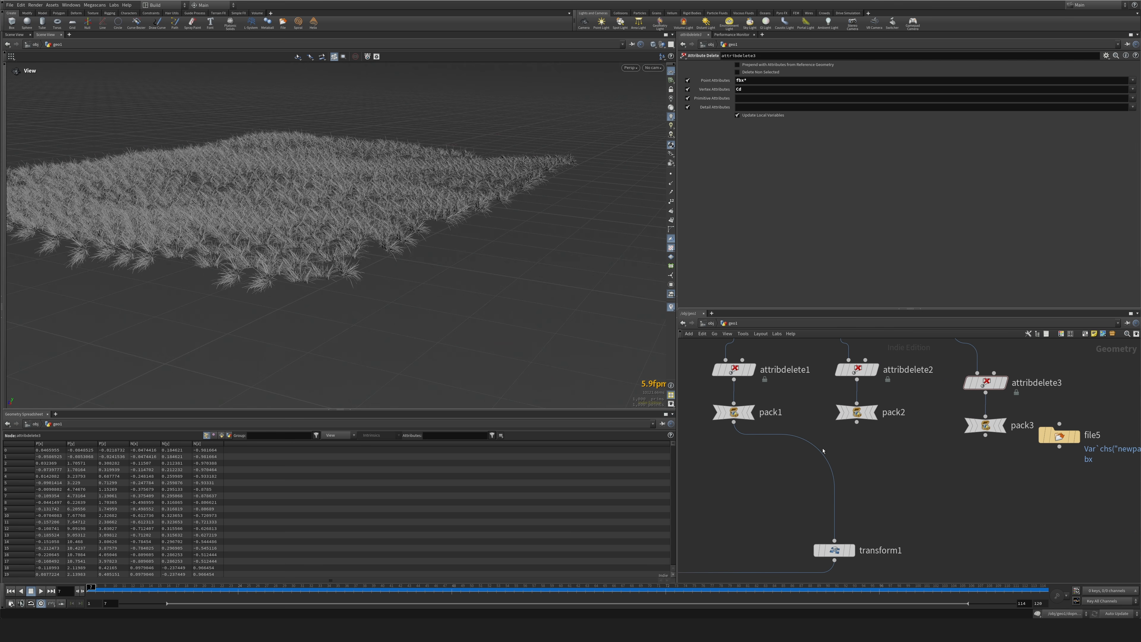
{"action": "left_click_drag", "start_coordinate": [696, 402], "coordinate": [990, 453]}
{"action": "key", "text": "Tab"}
{"action": "type", "text": "mer"}
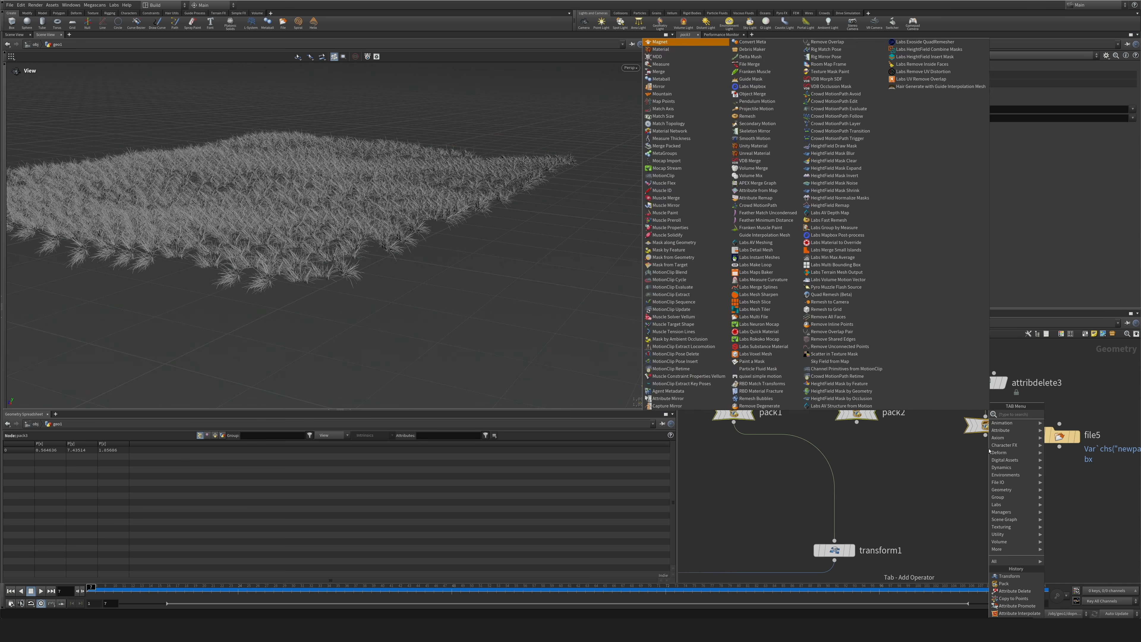
{"action": "key", "text": "Return"}
{"action": "left_click", "coordinate": [873, 483]}
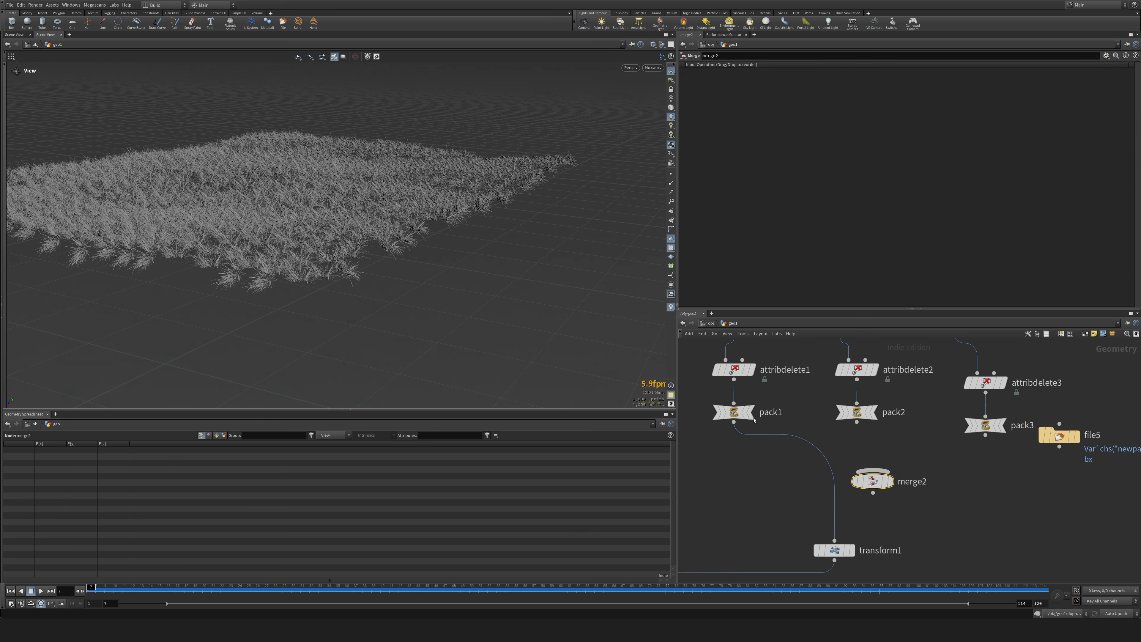
Connect pack1, pack2 and pack3 to the Merge node and display it.
{"action": "left_click_drag", "start_coordinate": [677, 435], "coordinate": [550, 435]}
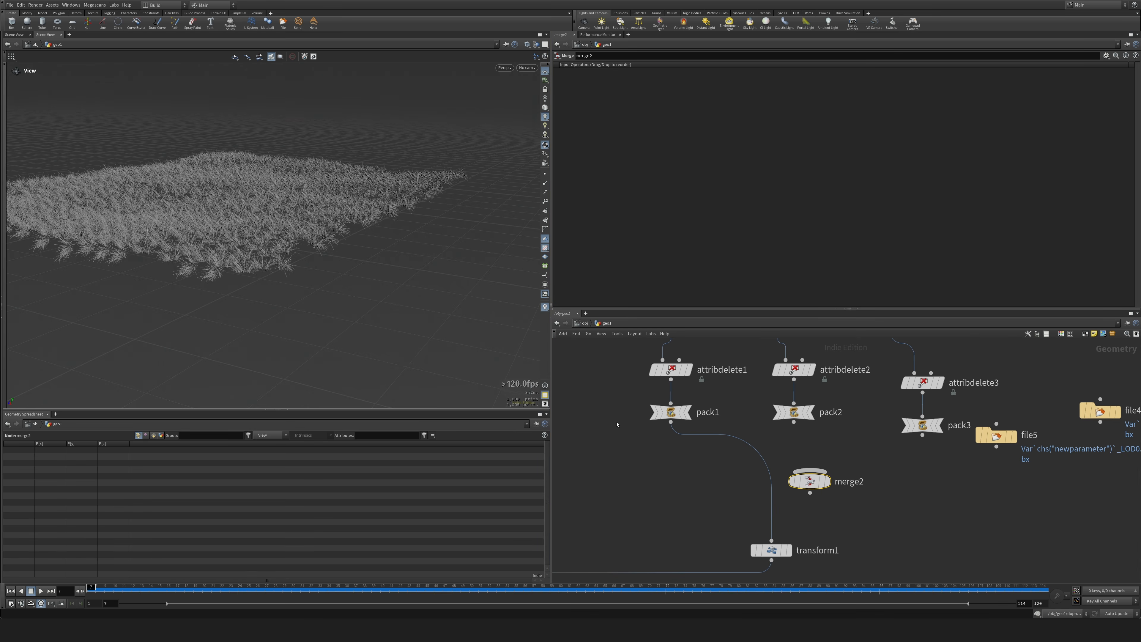
{"action": "left_click_drag", "start_coordinate": [627, 405], "coordinate": [835, 481]}
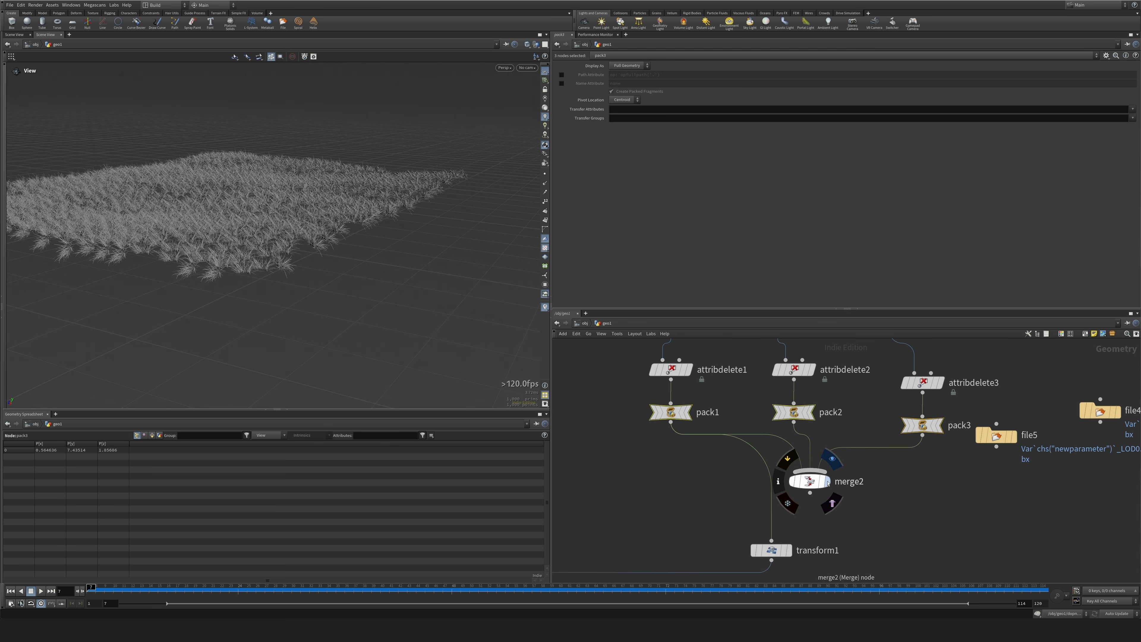
{"action": "left_click", "coordinate": [828, 481]}
Make room above transform1 and add a Connectivity node fed by merge2.
{"action": "middle_click_drag", "start_coordinate": [860, 545], "coordinate": [881, 443]}
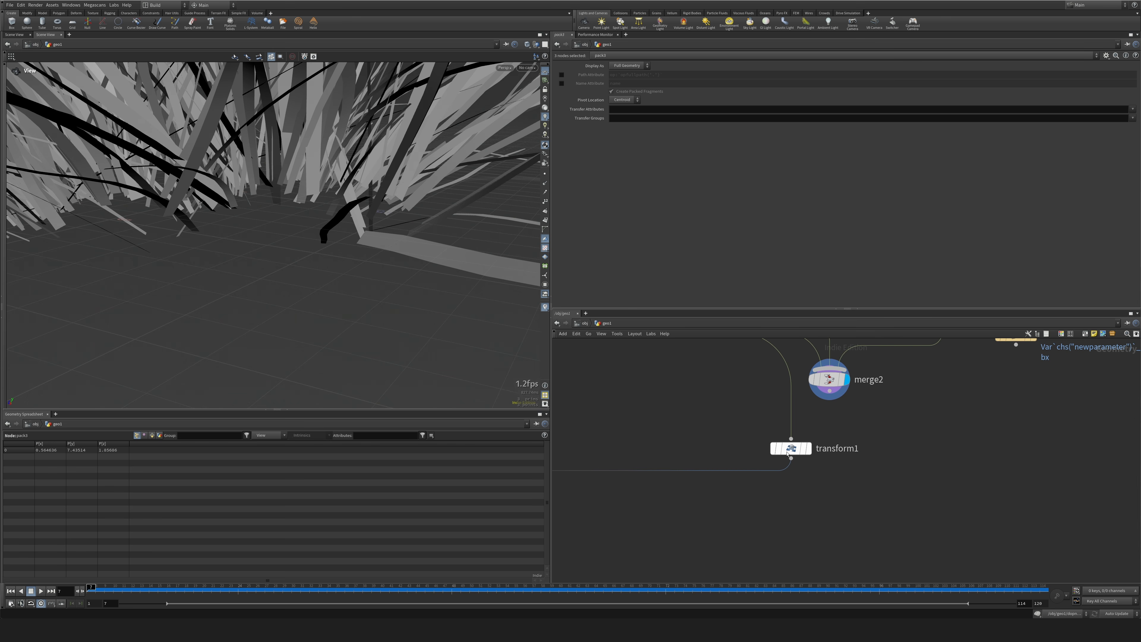
{"action": "left_click_drag", "start_coordinate": [789, 448], "coordinate": [800, 490]}
{"action": "key", "text": "Tab"}
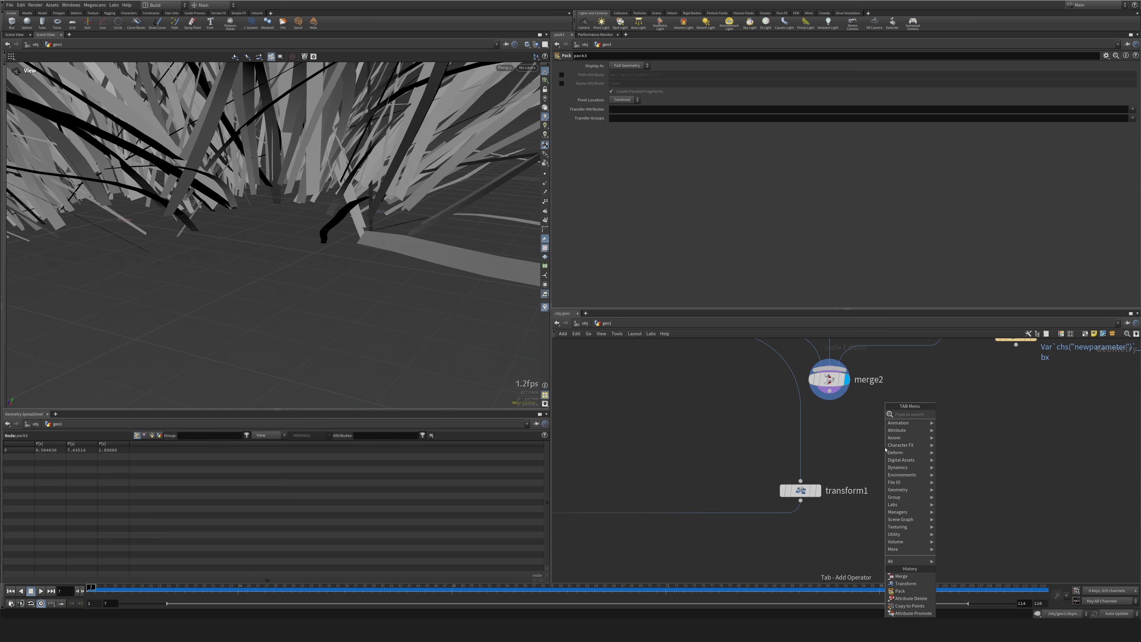
{"action": "type", "text": "copy"}
{"action": "key", "text": "Return"}
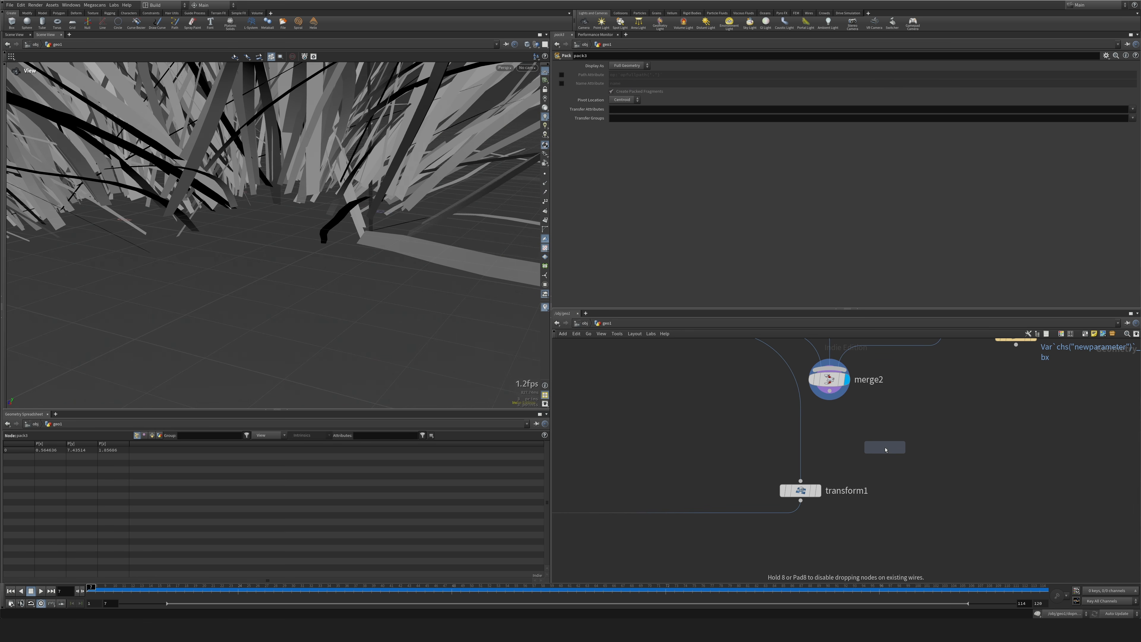
{"action": "left_click", "coordinate": [840, 433]}
{"action": "left_click", "coordinate": [829, 391]}
{"action": "left_click", "coordinate": [839, 423]}
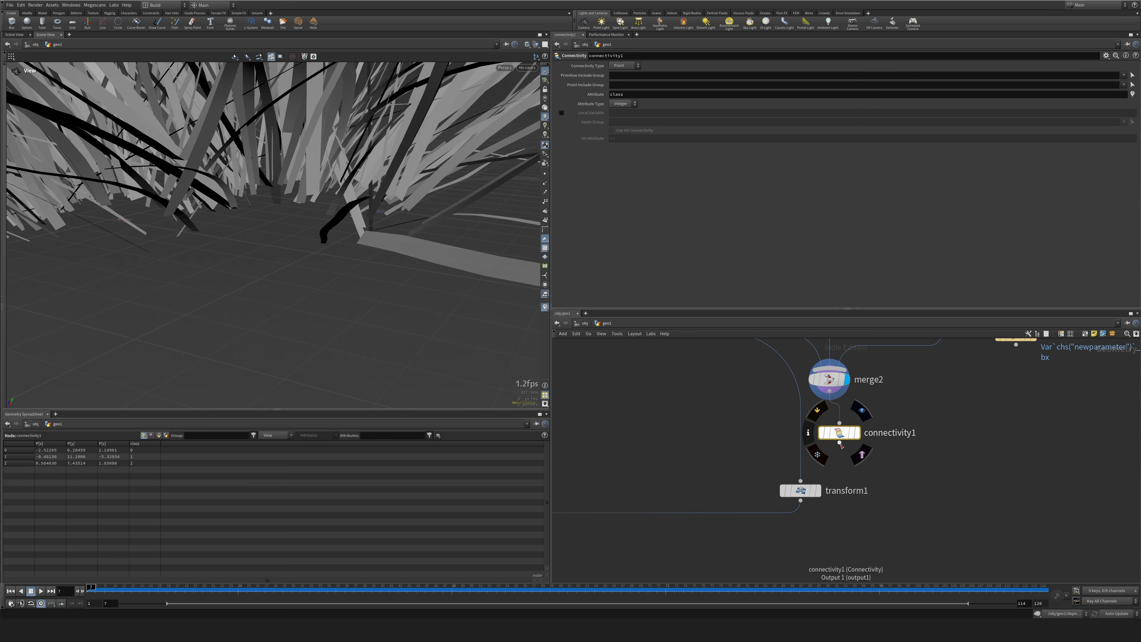
Connect the Connectivity node's output to transform1 and name its attribute variant.
{"action": "left_click", "coordinate": [839, 442]}
{"action": "left_click", "coordinate": [800, 480]}
{"action": "left_click_drag", "start_coordinate": [840, 432], "coordinate": [814, 432]}
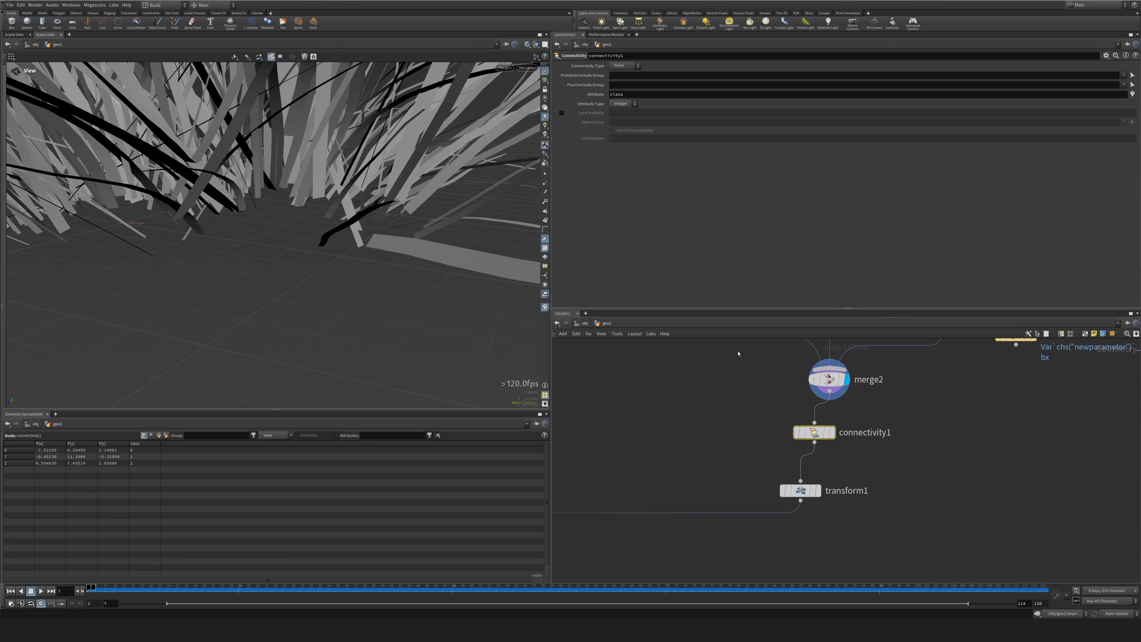
{"action": "left_click_drag", "start_coordinate": [638, 95], "coordinate": [520, 105]}
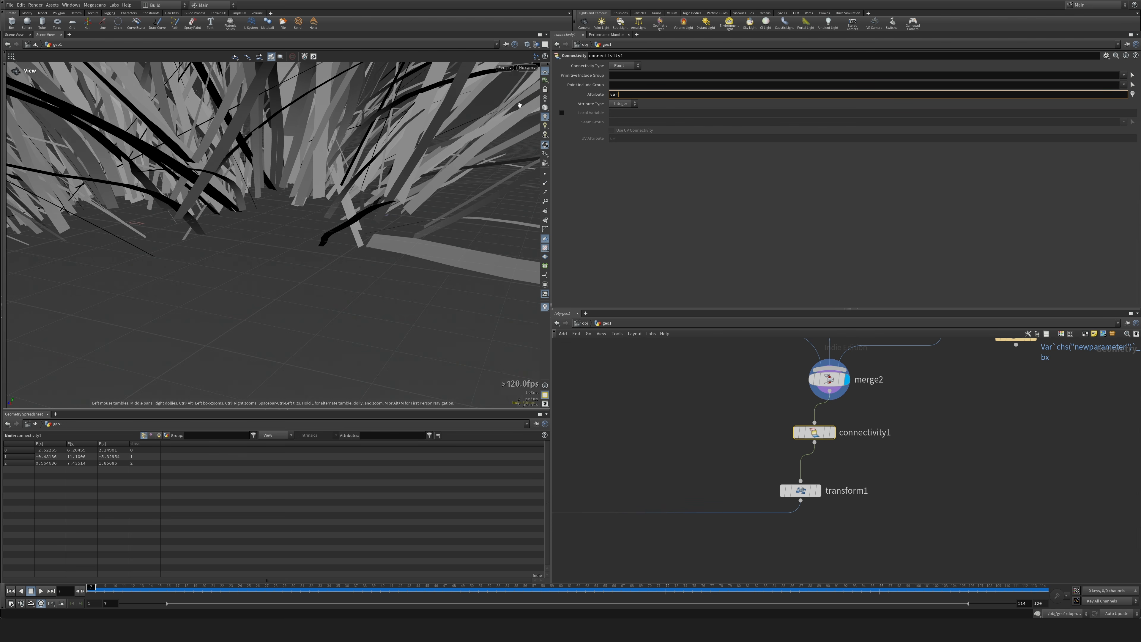
{"action": "key", "text": "Return"}
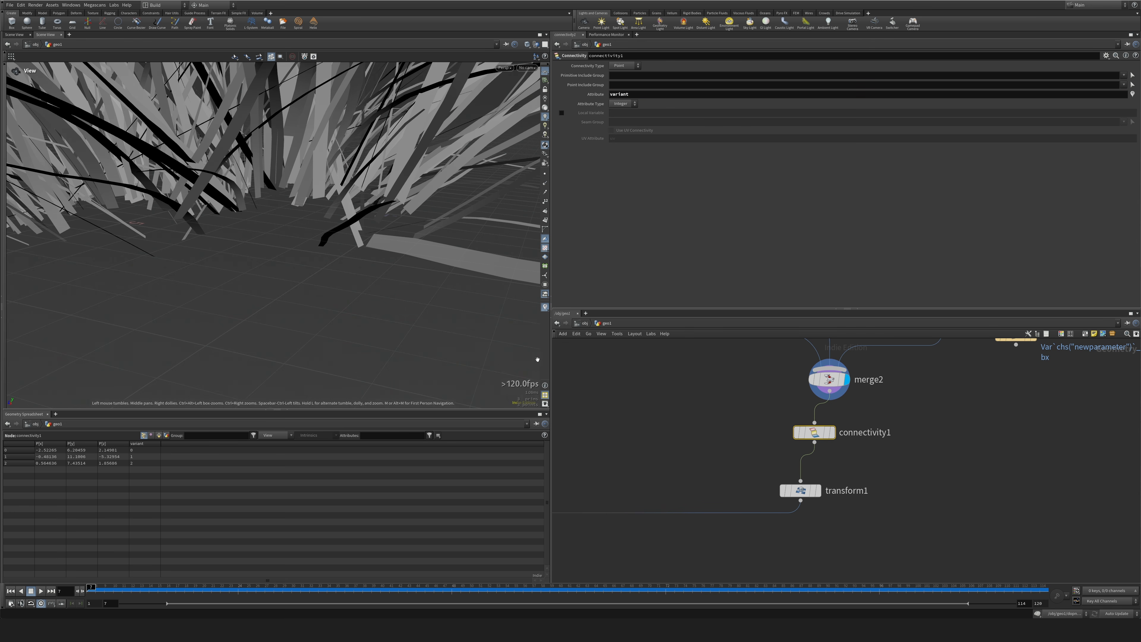
Insert an Attribute Adjust Integer node between scatter4 and attribinterpolate1, with variant as its attribute name.
{"action": "scroll", "coordinate": [740, 485], "scroll_direction": "down", "scroll_amount": 5}
{"action": "scroll", "coordinate": [722, 432], "scroll_direction": "up", "scroll_amount": 4}
{"action": "left_click_drag", "start_coordinate": [724, 397], "coordinate": [724, 386]}
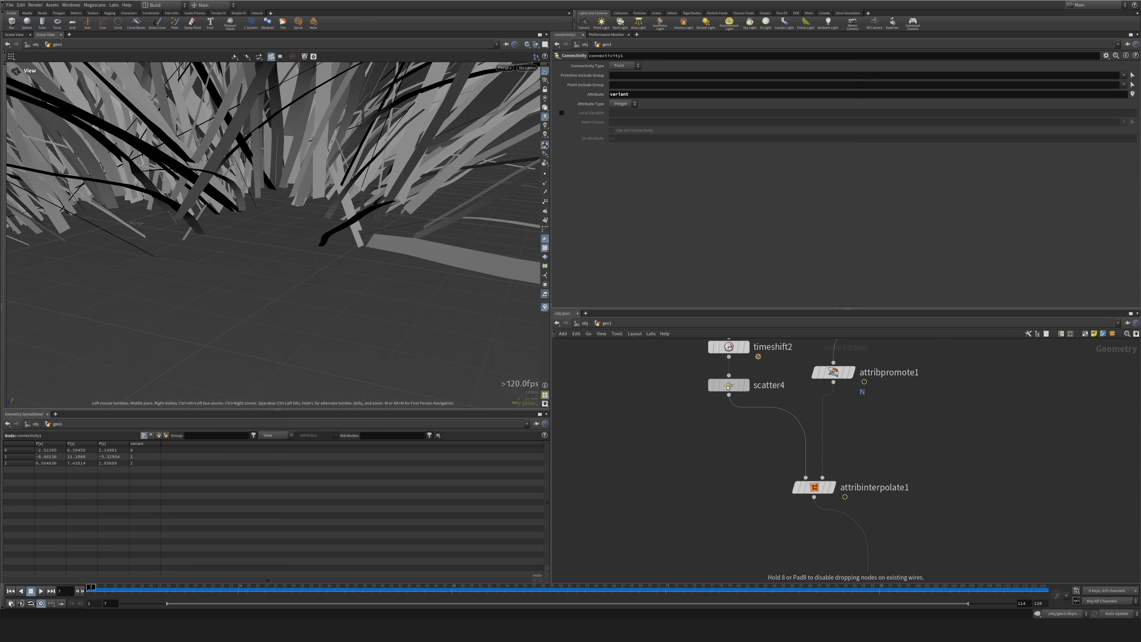
{"action": "key", "text": "Tab"}
{"action": "type", "text": "intad"}
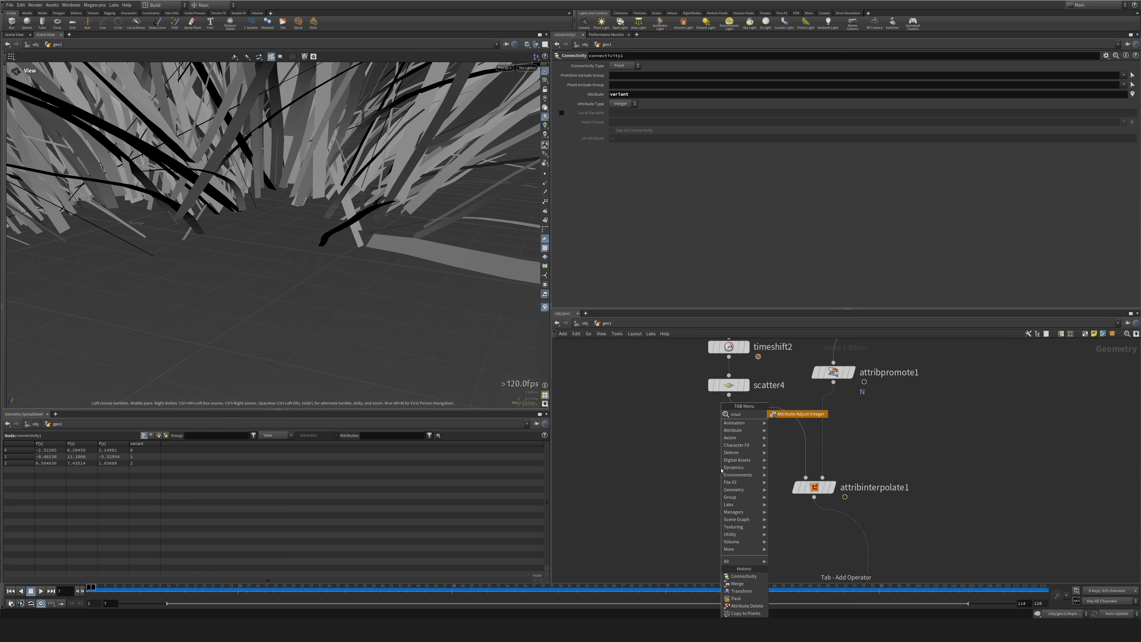
{"action": "key", "text": "Return"}
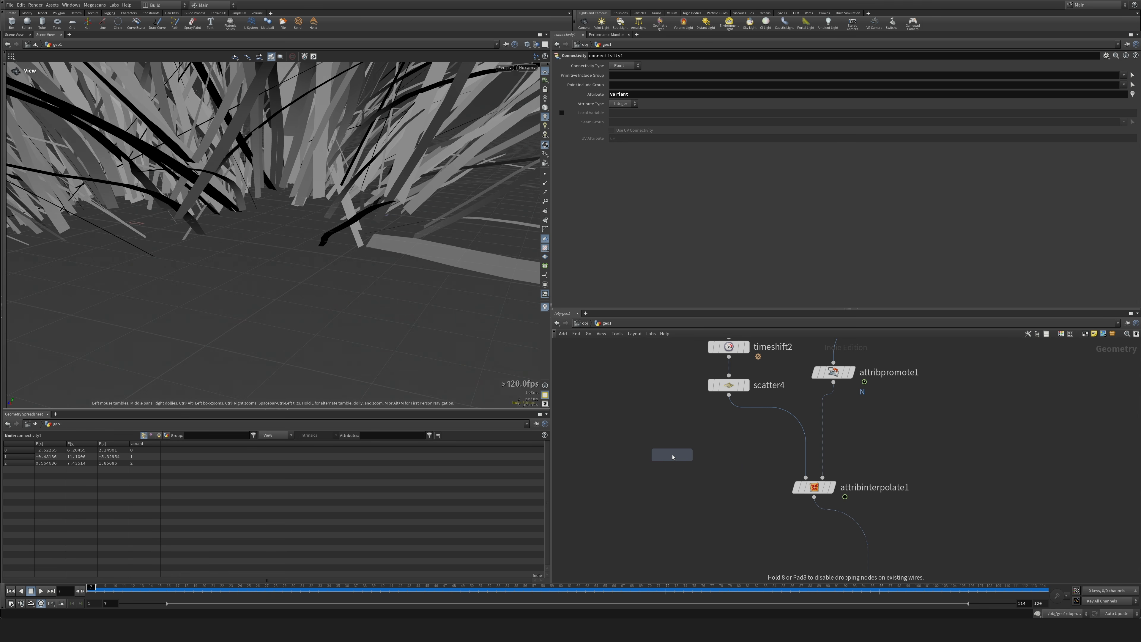
{"action": "left_click", "coordinate": [757, 410]}
{"action": "left_click_drag", "start_coordinate": [756, 412], "coordinate": [734, 434]}
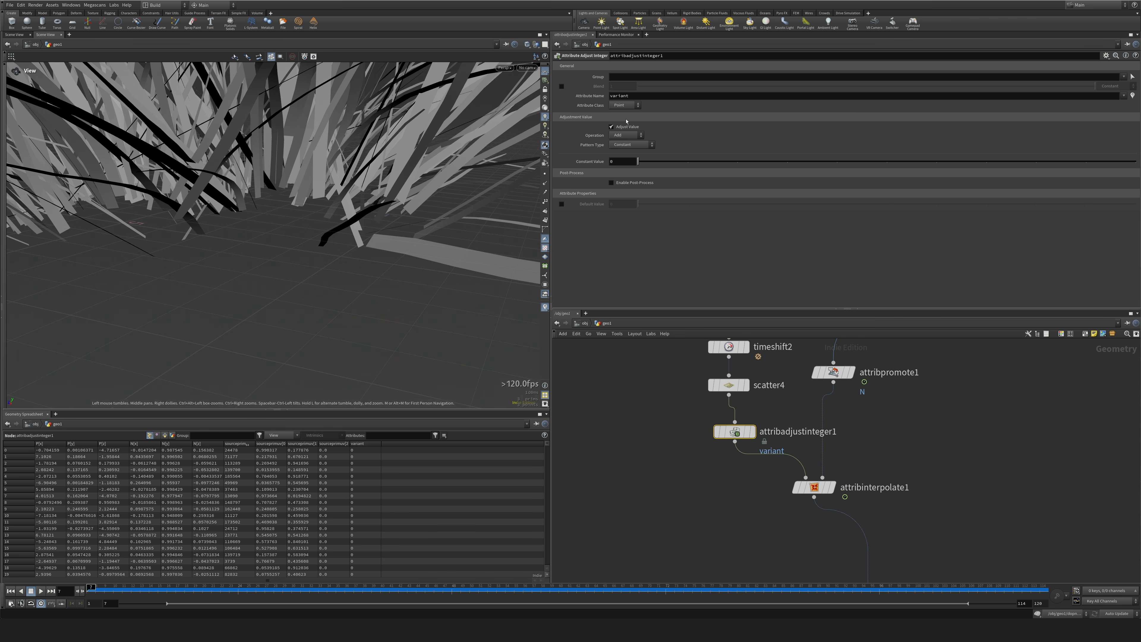
Set the variant adjustment's pattern type to Random with a maximum value of 2.
{"action": "left_click", "coordinate": [631, 145]}
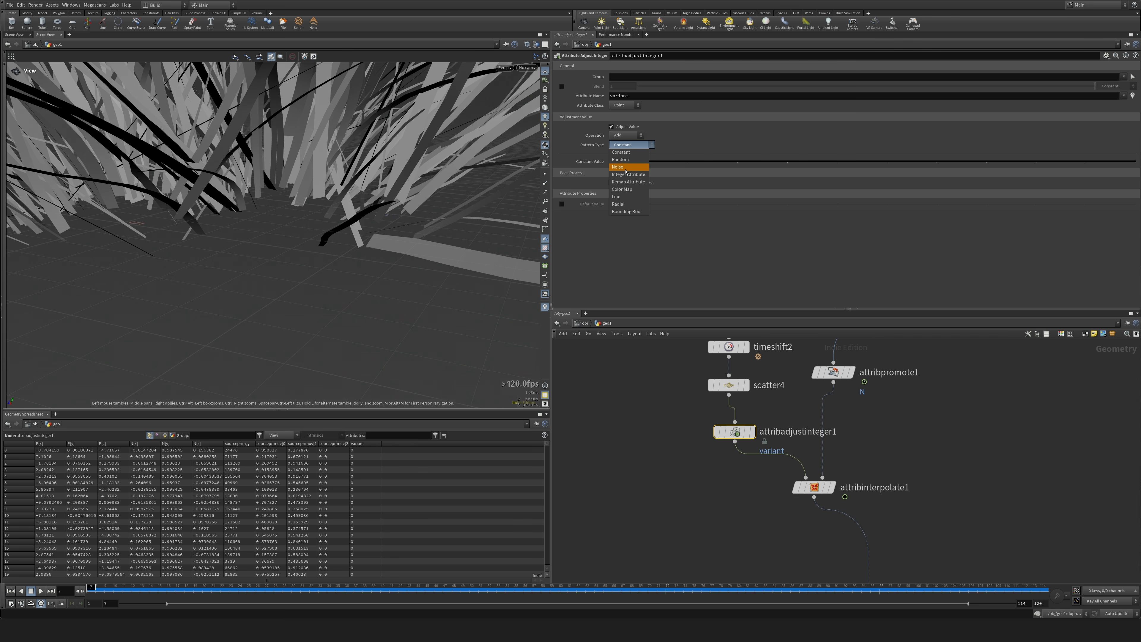
{"action": "left_click", "coordinate": [629, 162]}
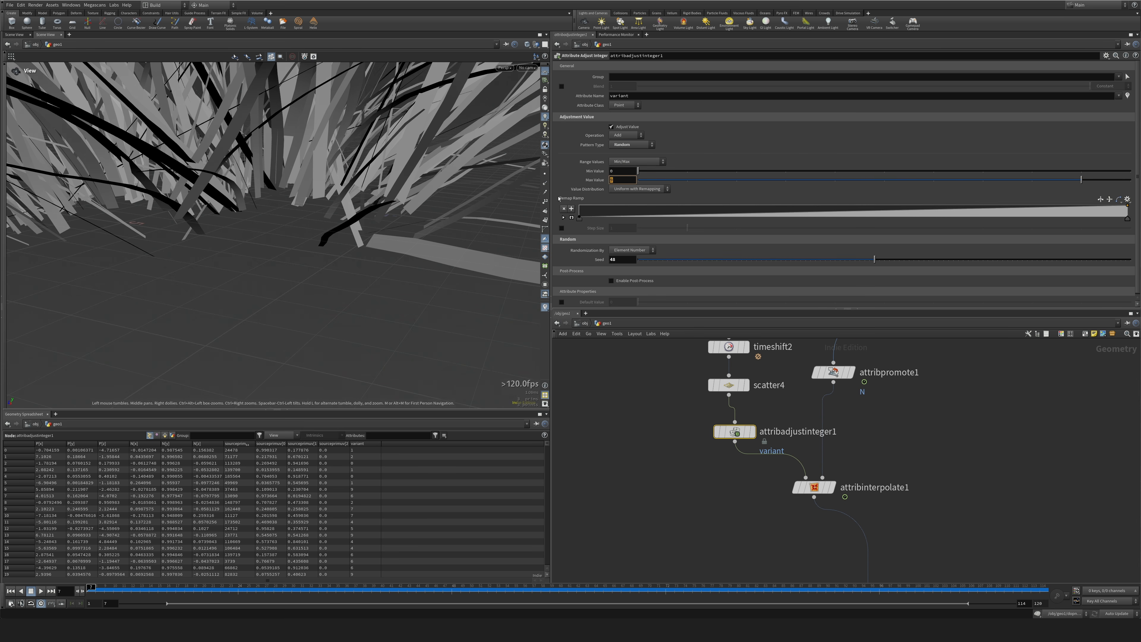
{"action": "type", "text": "2"}
{"action": "key", "text": "Return"}
Enable the piece attribute on copytopoints1, set it to variant, and display the node.
{"action": "middle_click_drag", "start_coordinate": [1029, 536], "coordinate": [895, 487]}
{"action": "scroll", "coordinate": [908, 497], "scroll_direction": "down", "scroll_amount": 3}
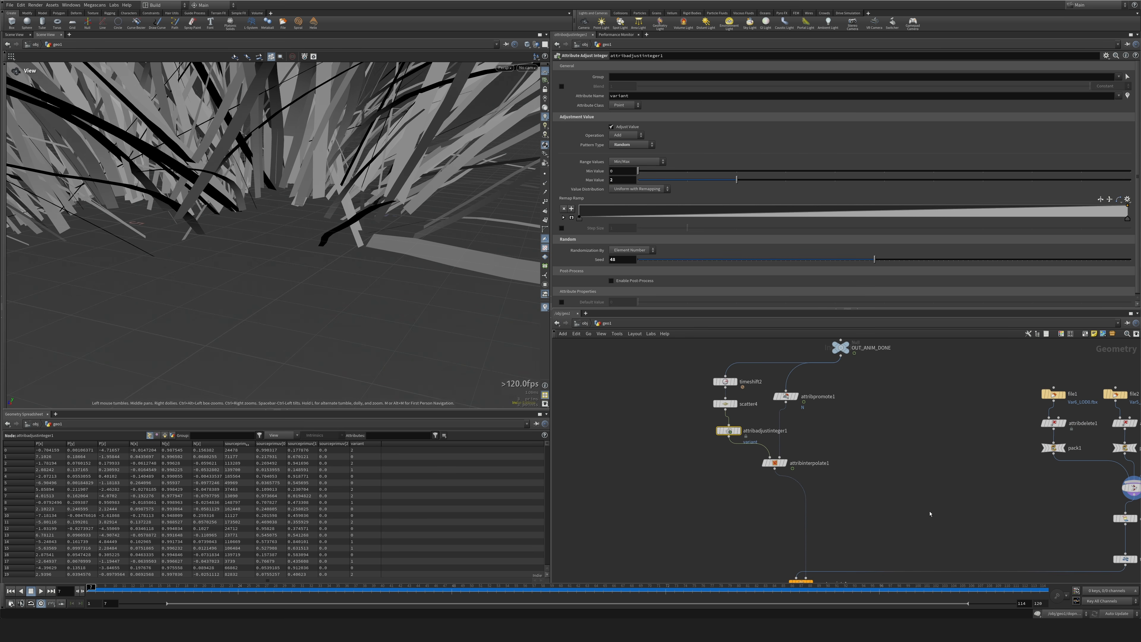
{"action": "middle_click_drag", "start_coordinate": [950, 535], "coordinate": [815, 398]}
{"action": "left_click", "coordinate": [667, 444]}
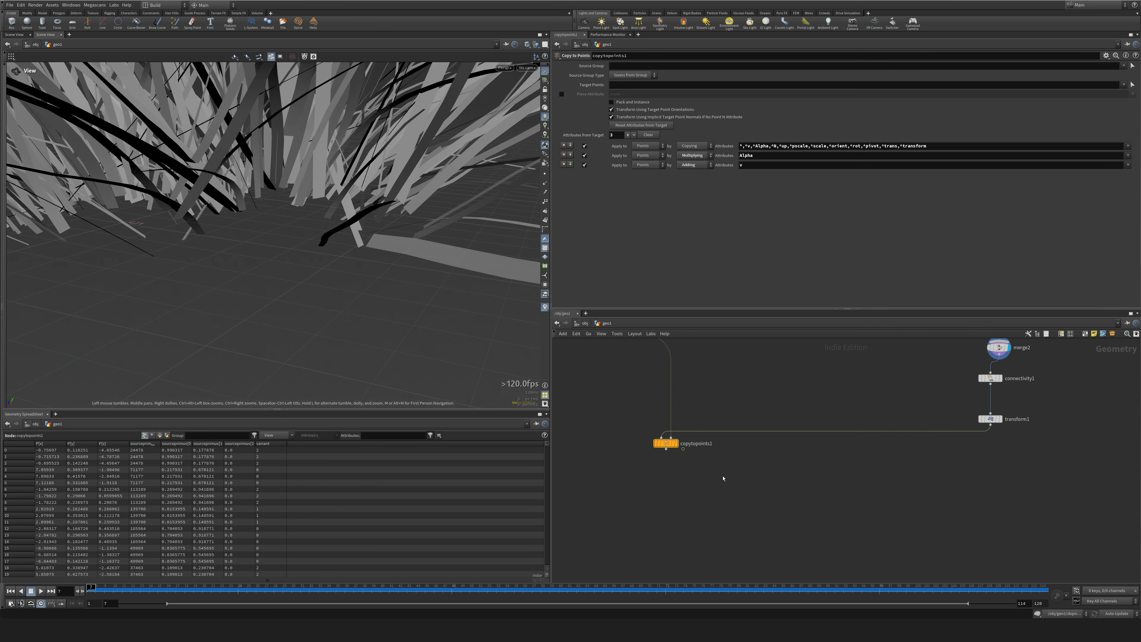
{"action": "left_click", "coordinate": [561, 94]}
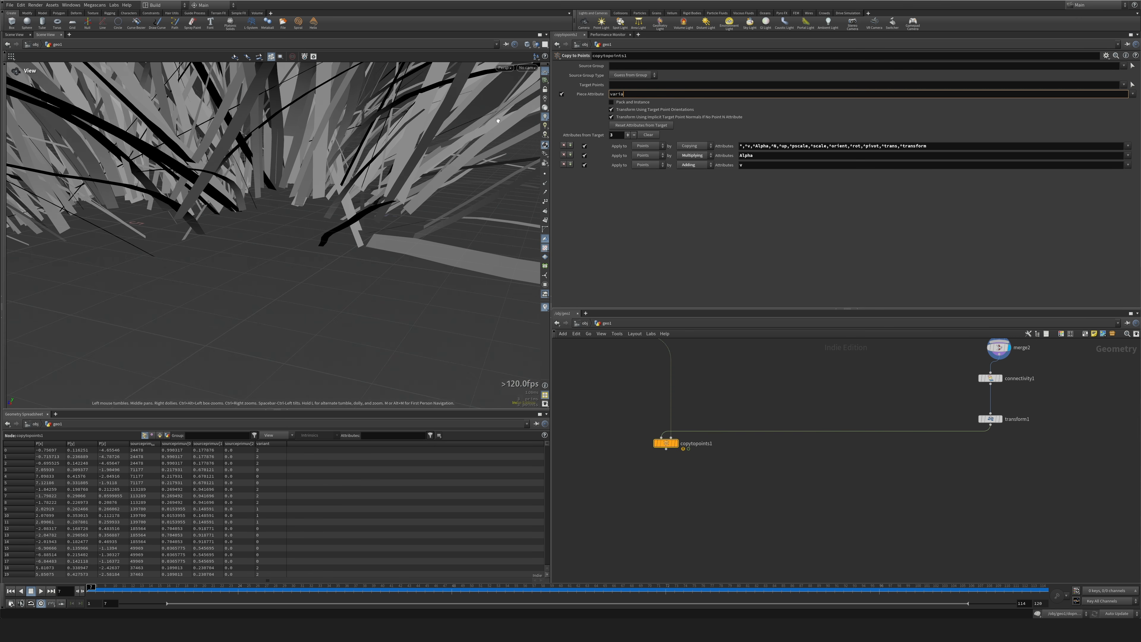
{"action": "key", "text": "Return"}
{"action": "left_click_drag", "start_coordinate": [498, 121], "coordinate": [472, 193]}
{"action": "scroll", "coordinate": [472, 194], "scroll_direction": "down", "scroll_amount": 8}
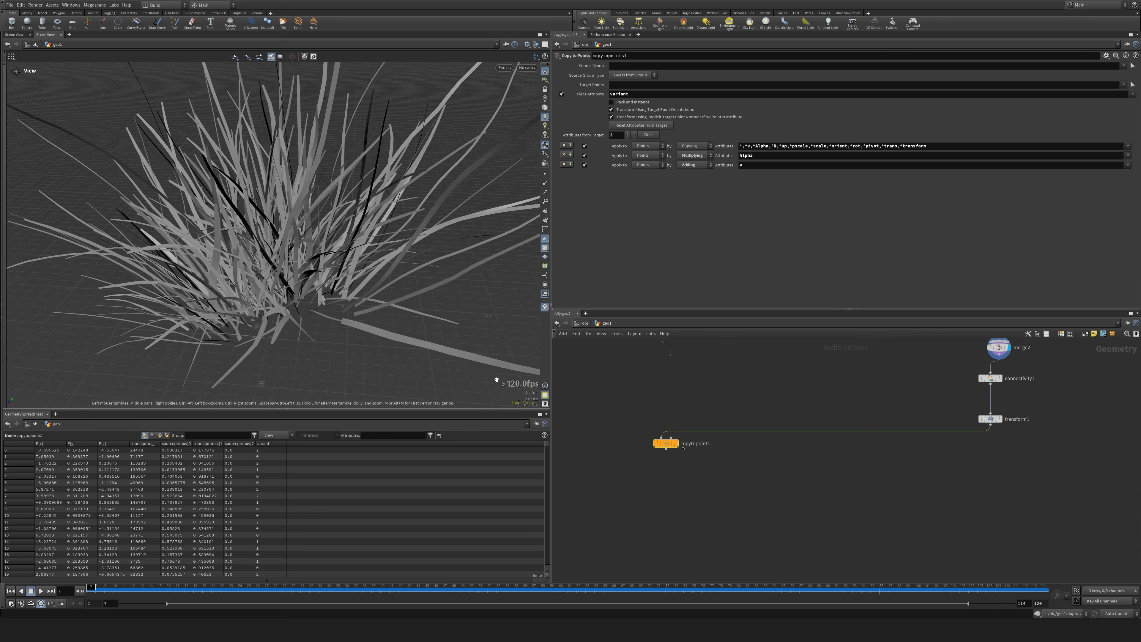
{"action": "left_click", "coordinate": [679, 444]}
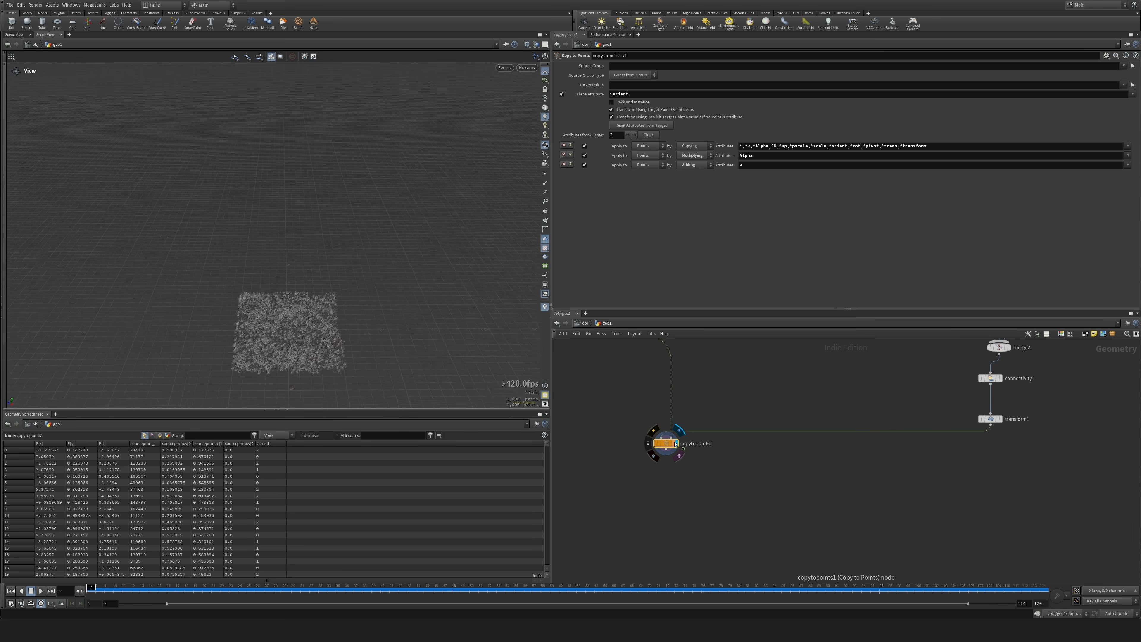
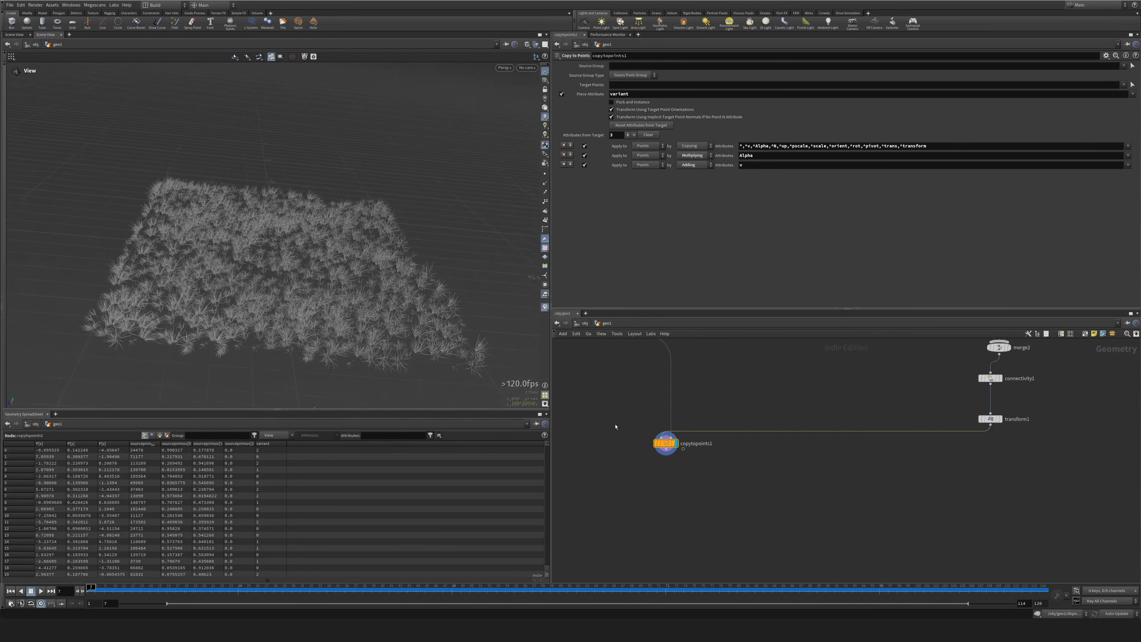
Set the Force Total Count of the scatter4 node to 10000.
{"action": "middle_click_drag", "start_coordinate": [731, 382], "coordinate": [860, 500]}
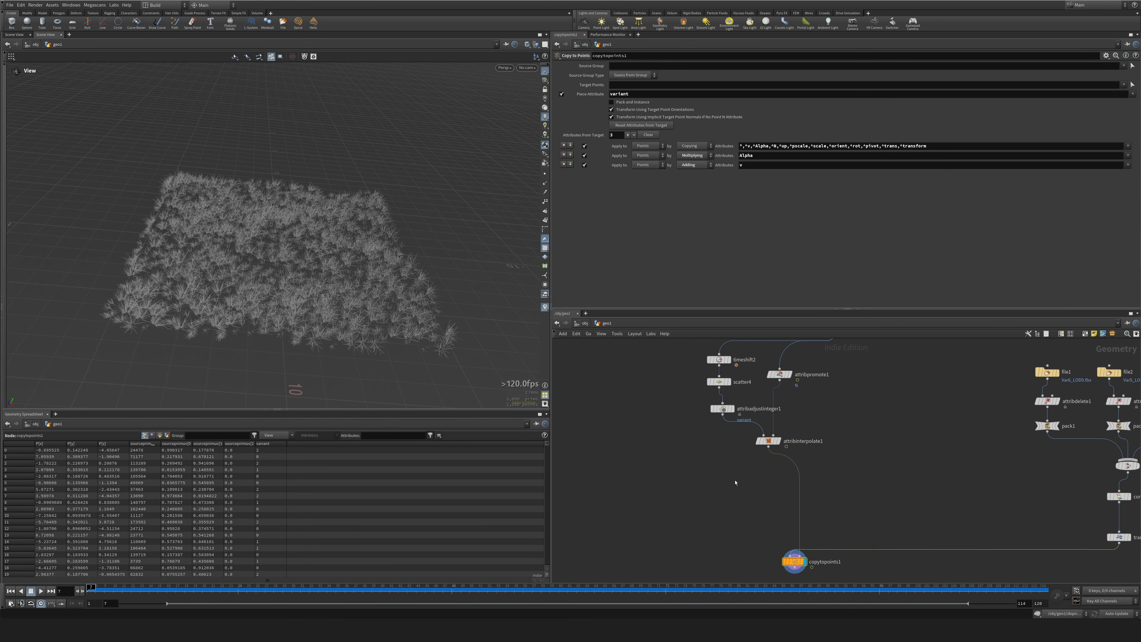
{"action": "left_click_drag", "start_coordinate": [769, 442], "coordinate": [776, 457]}
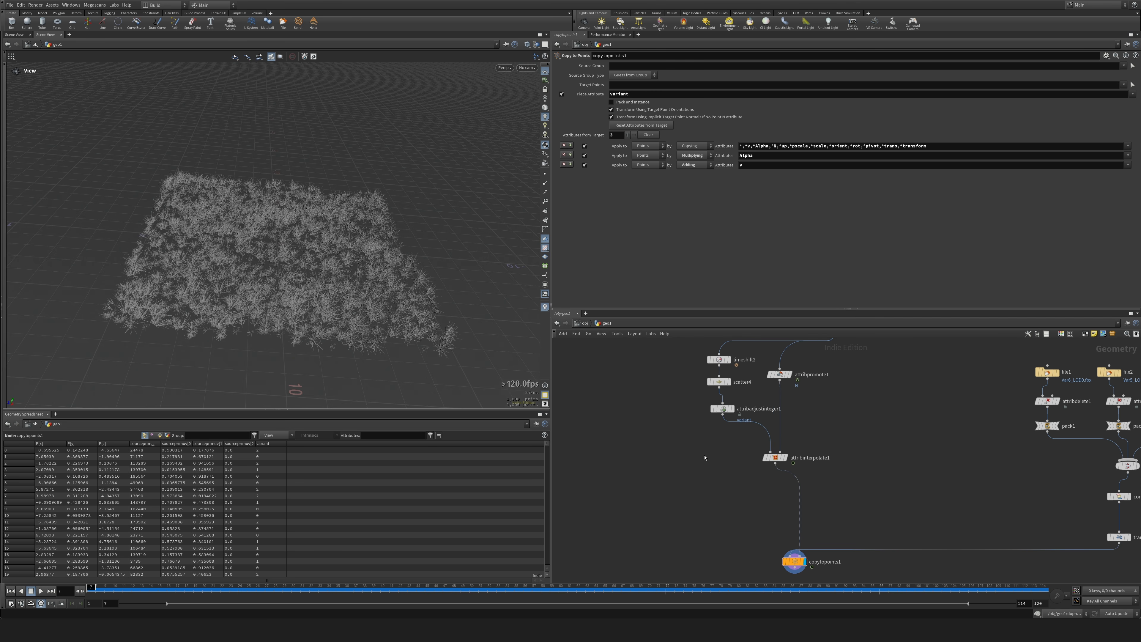
{"action": "left_click", "coordinate": [719, 381]}
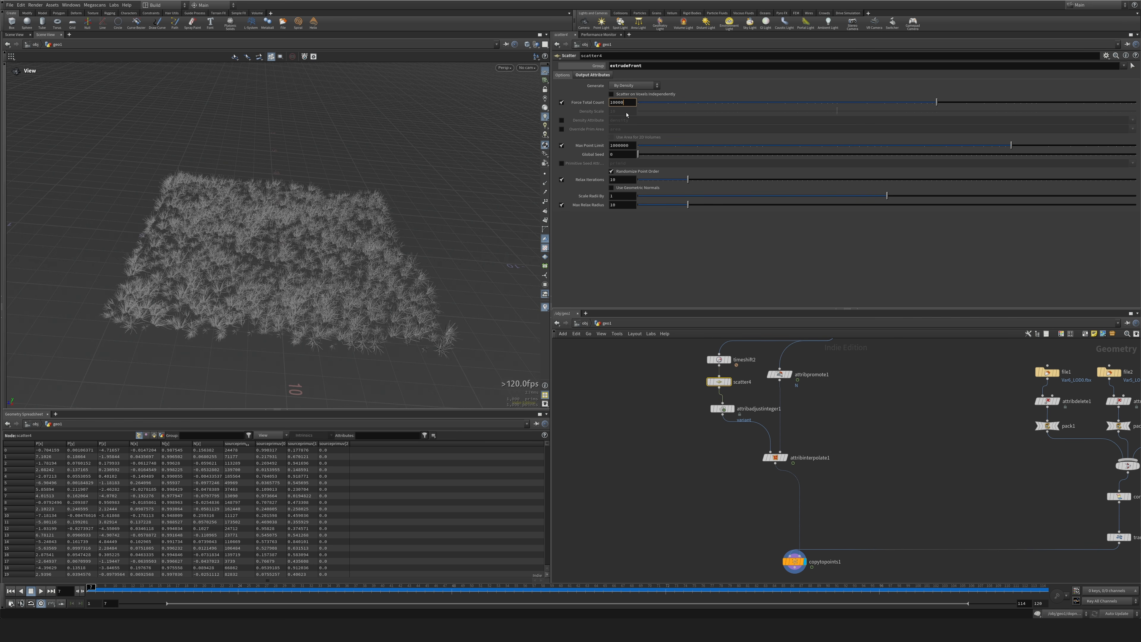
{"action": "key", "text": "Return"}
{"action": "left_click_drag", "start_coordinate": [342, 279], "coordinate": [359, 220]}
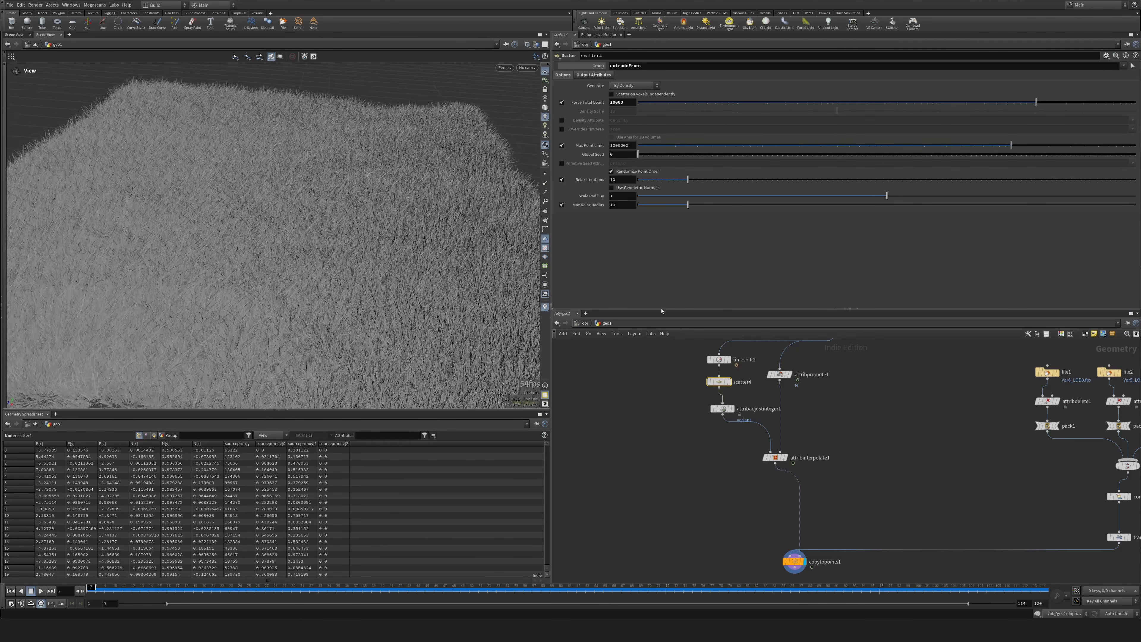
{"action": "right_click_drag", "start_coordinate": [360, 221], "coordinate": [405, 243]}
Insert an Attribute Randomize node between attribadjustinteger1 and attribinterpolate1.
{"action": "middle_click_drag", "start_coordinate": [700, 444], "coordinate": [635, 425]}
{"action": "right_click_drag", "start_coordinate": [634, 426], "coordinate": [683, 440]}
{"action": "mouse_move", "coordinate": [730, 442]}
{"action": "left_mouse_down"}
{"action": "mouse_move", "coordinate": [719, 434]}
{"action": "mouse_move", "coordinate": [747, 451]}
{"action": "mouse_move", "coordinate": [715, 440]}
{"action": "mouse_move", "coordinate": [735, 434]}
{"action": "left_mouse_up"}
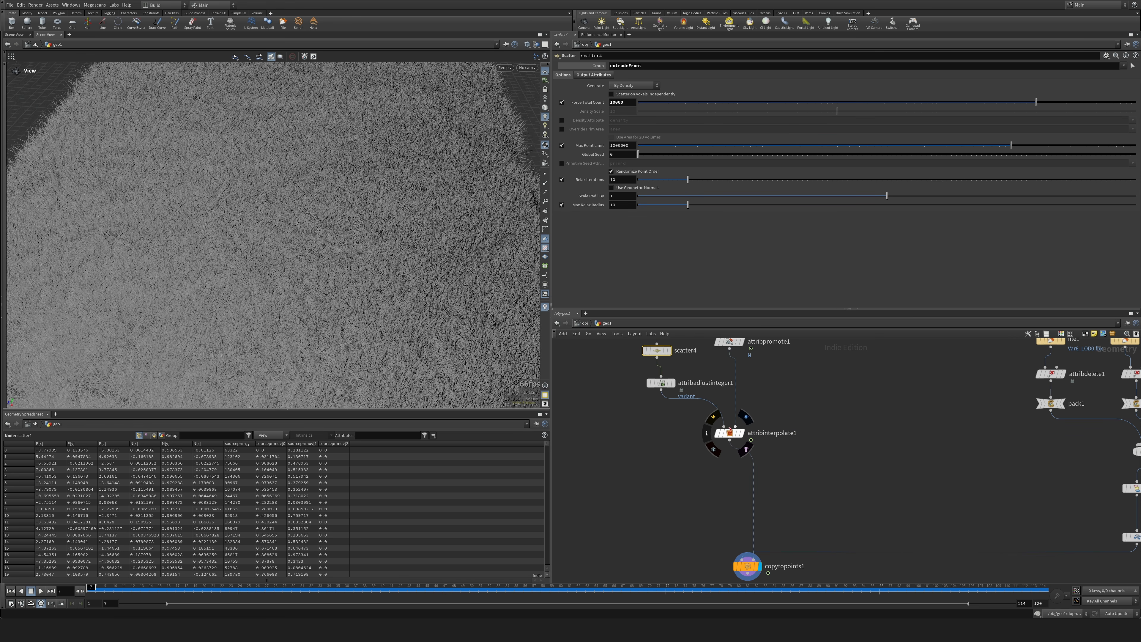
{"action": "left_click_drag", "start_coordinate": [405, 270], "coordinate": [409, 319]}
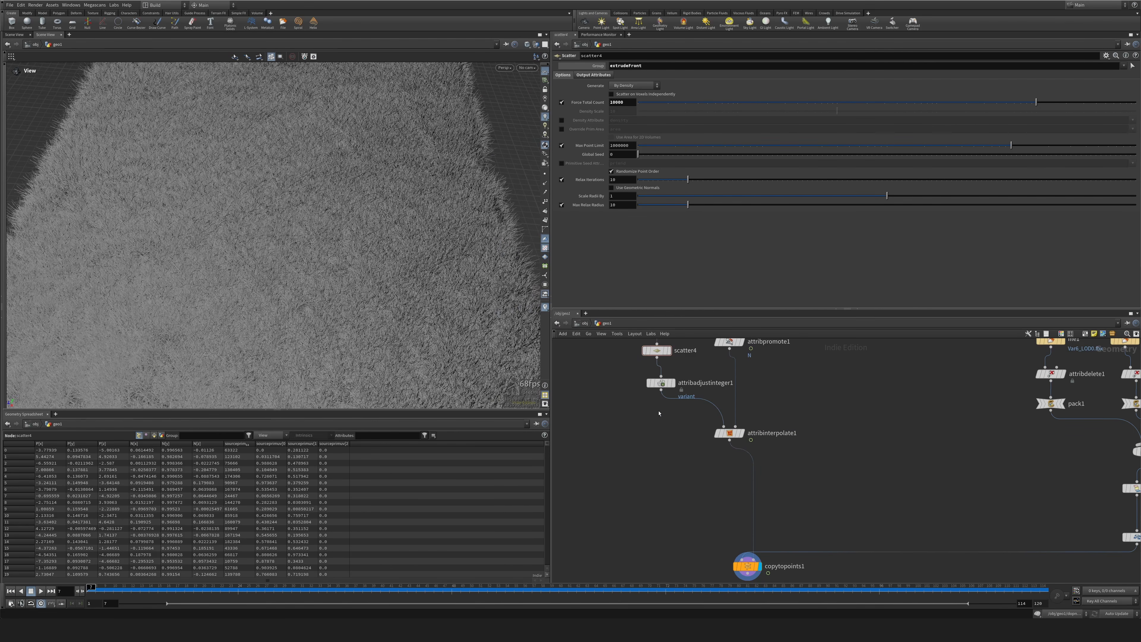
{"action": "key", "text": "Tab"}
{"action": "type", "text": "rand"}
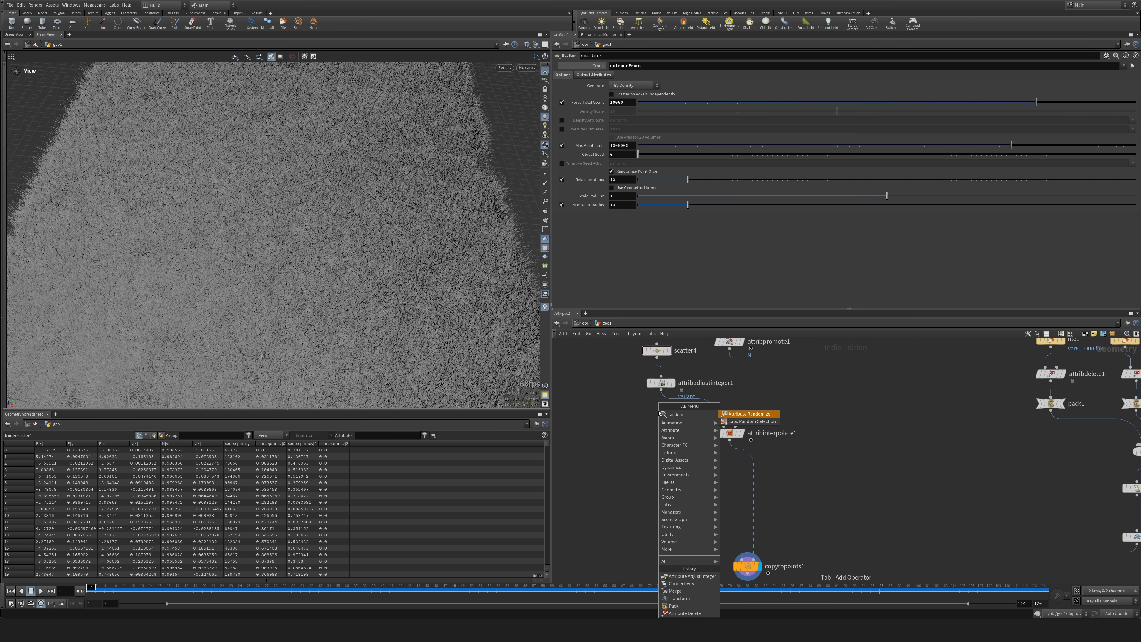
{"action": "key", "text": "Return"}
{"action": "left_click", "coordinate": [660, 414]}
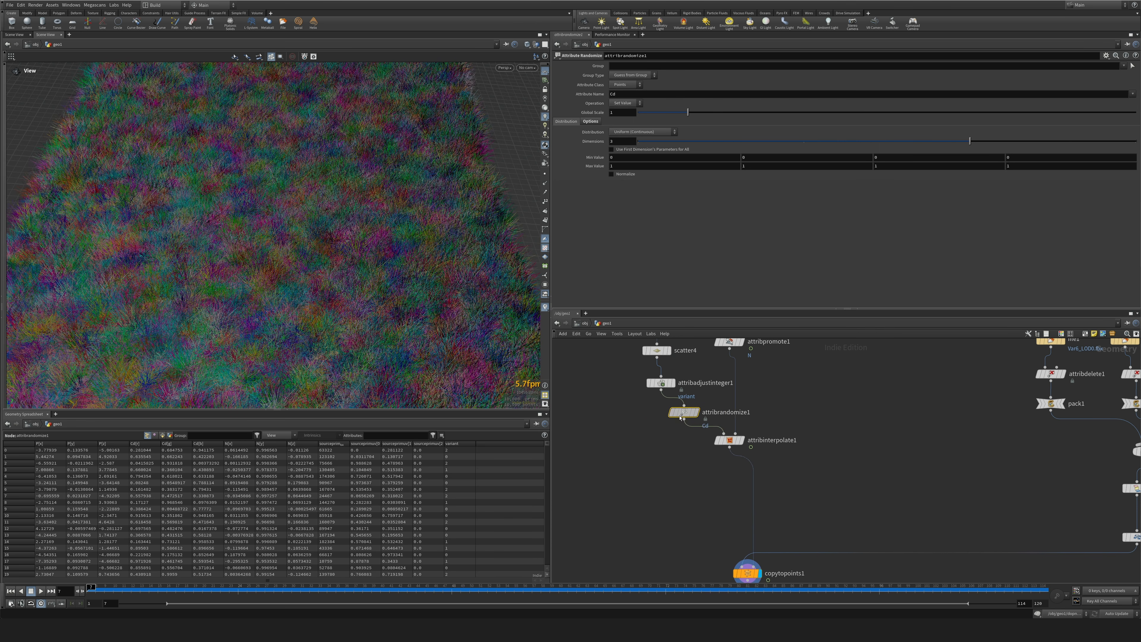
Make the Attribute Randomize node write the pscale attribute with 1 dimension.
{"action": "left_click_drag", "start_coordinate": [627, 95], "coordinate": [536, 106]}
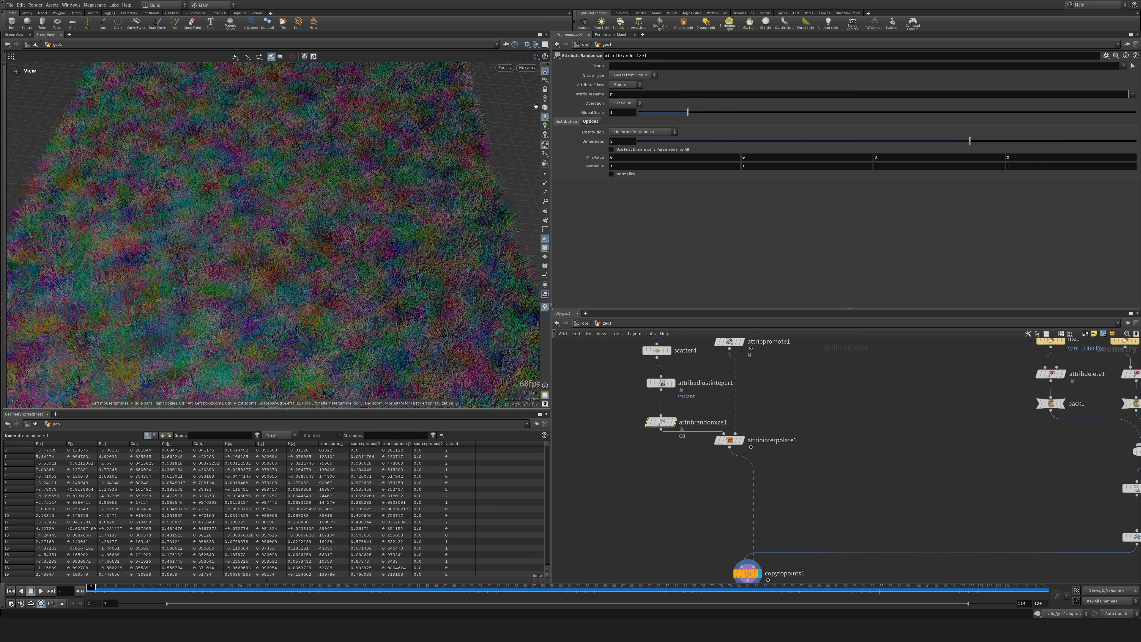
{"action": "type", "text": "pscale"}
{"action": "key", "text": "Return"}
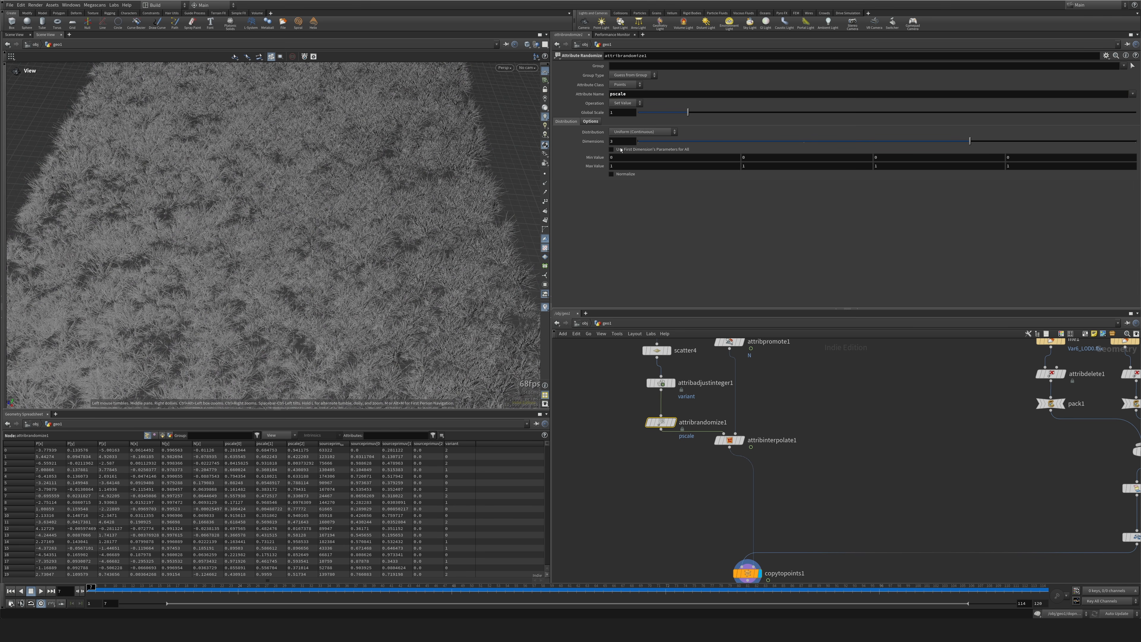
{"action": "left_click_drag", "start_coordinate": [640, 141], "coordinate": [509, 169]}
Set the randomized pscale range to a minimum of 0.6 and a maximum of 0.9.
{"action": "left_click", "coordinate": [617, 150]}
{"action": "type", "text": ".7"}
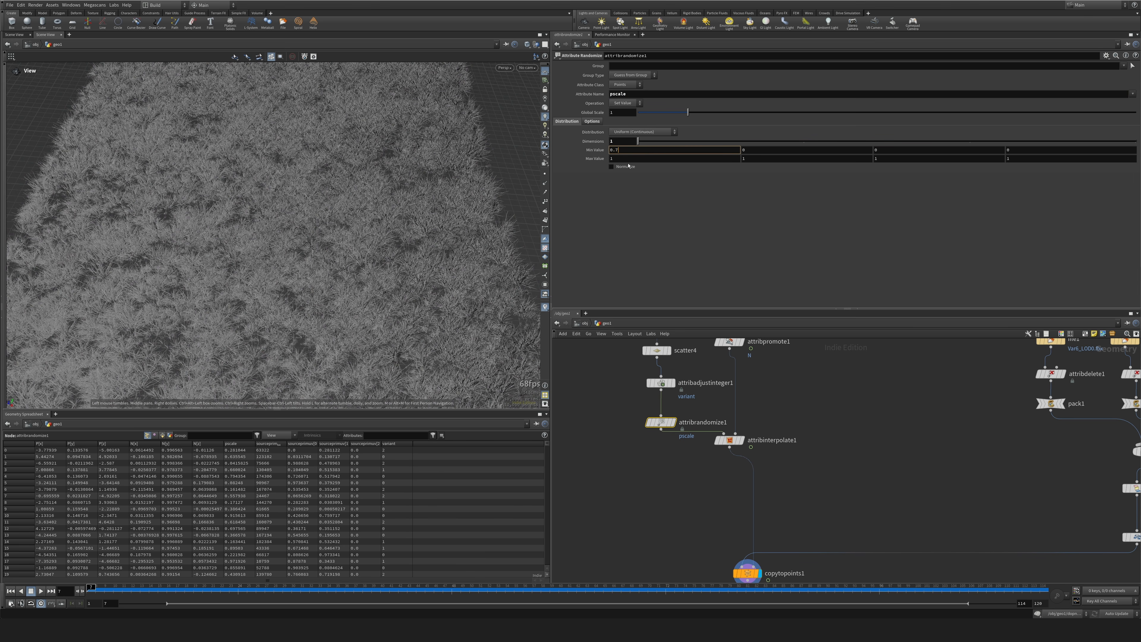
{"action": "key", "text": "Tab"}
{"action": "type", "text": "0"}
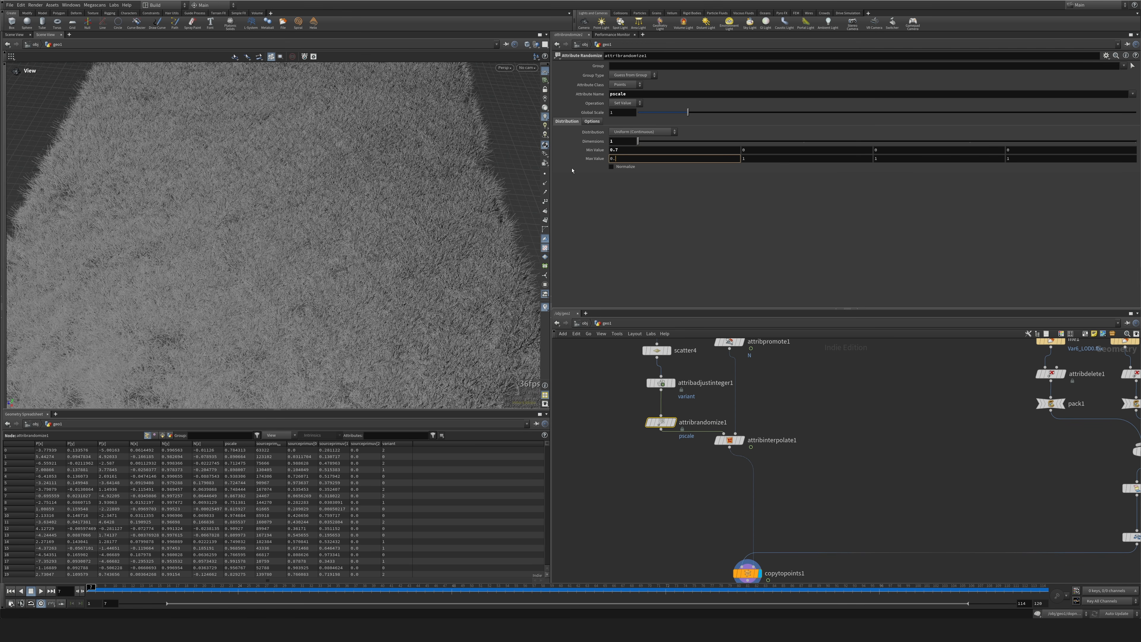
{"action": "key", "text": "Return"}
{"action": "left_click_drag", "start_coordinate": [613, 152], "coordinate": [618, 153]}
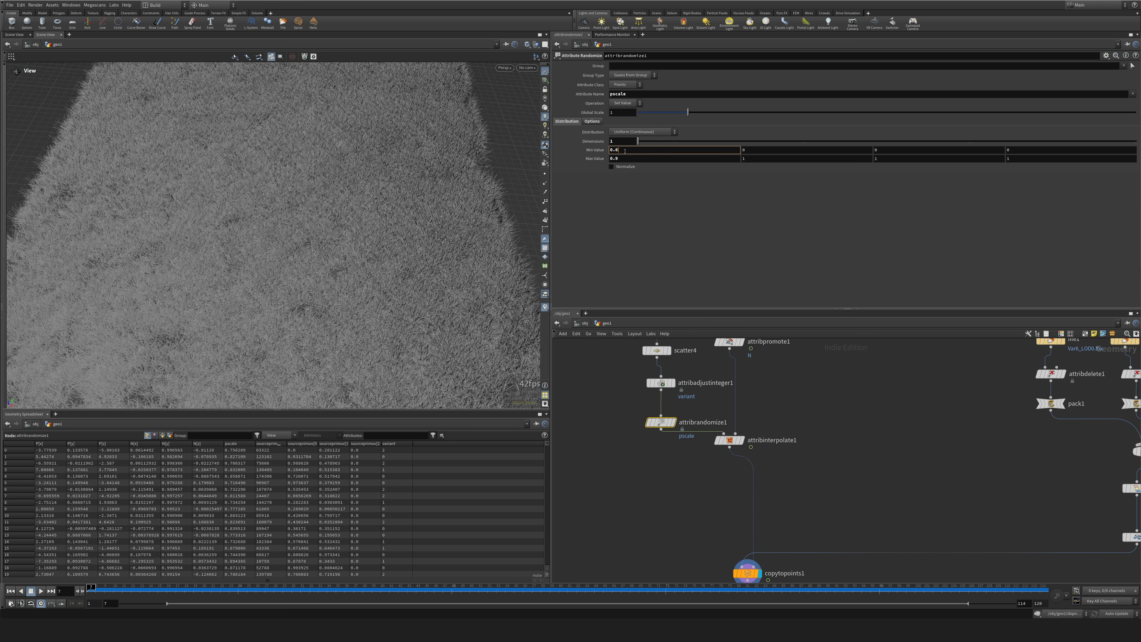
{"action": "type", "text": ".6"}
{"action": "key", "text": "Return"}
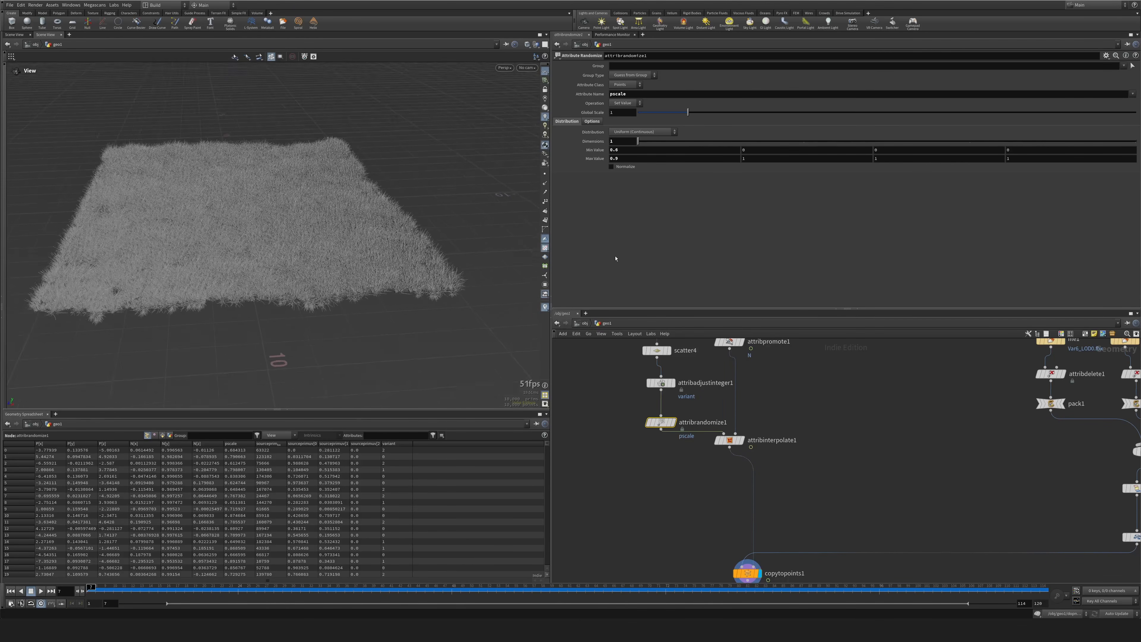
Scrub the timeline forward and examine how the grass follows the animated ground surface.
{"action": "middle_click_drag", "start_coordinate": [730, 443], "coordinate": [717, 388]}
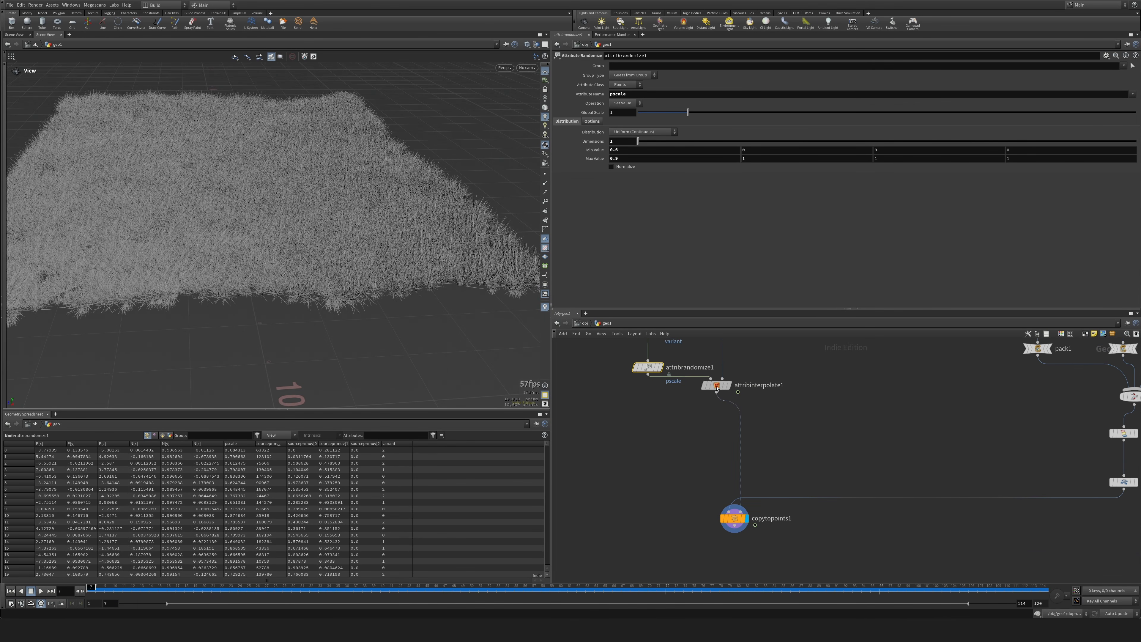
{"action": "left_click_drag", "start_coordinate": [718, 388], "coordinate": [702, 396]}
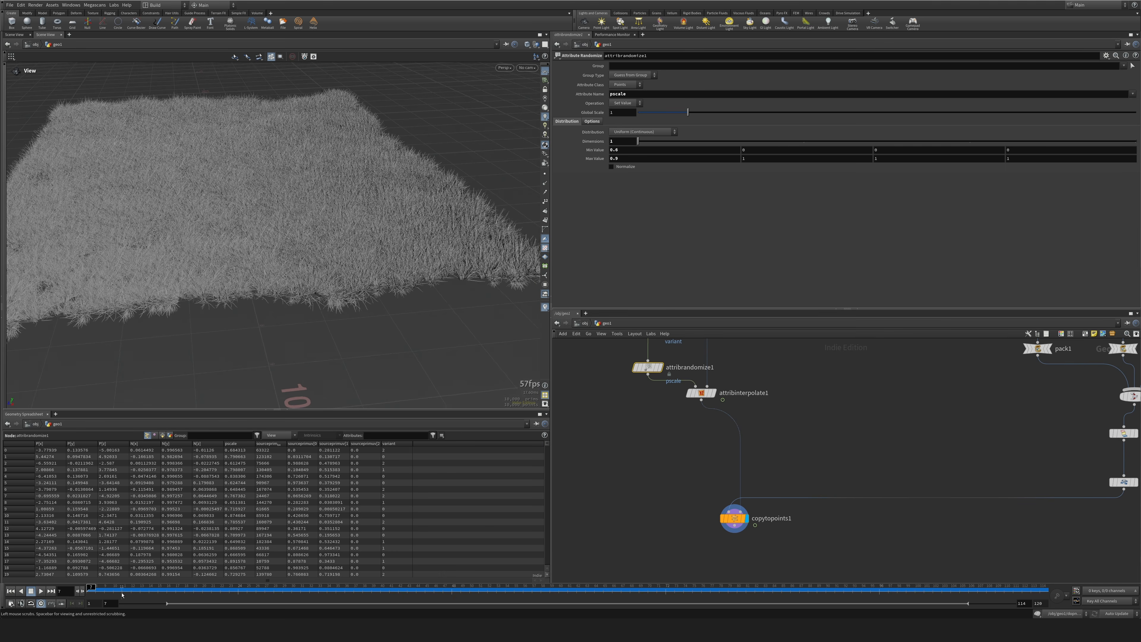
{"action": "left_click_drag", "start_coordinate": [341, 580], "coordinate": [329, 496]}
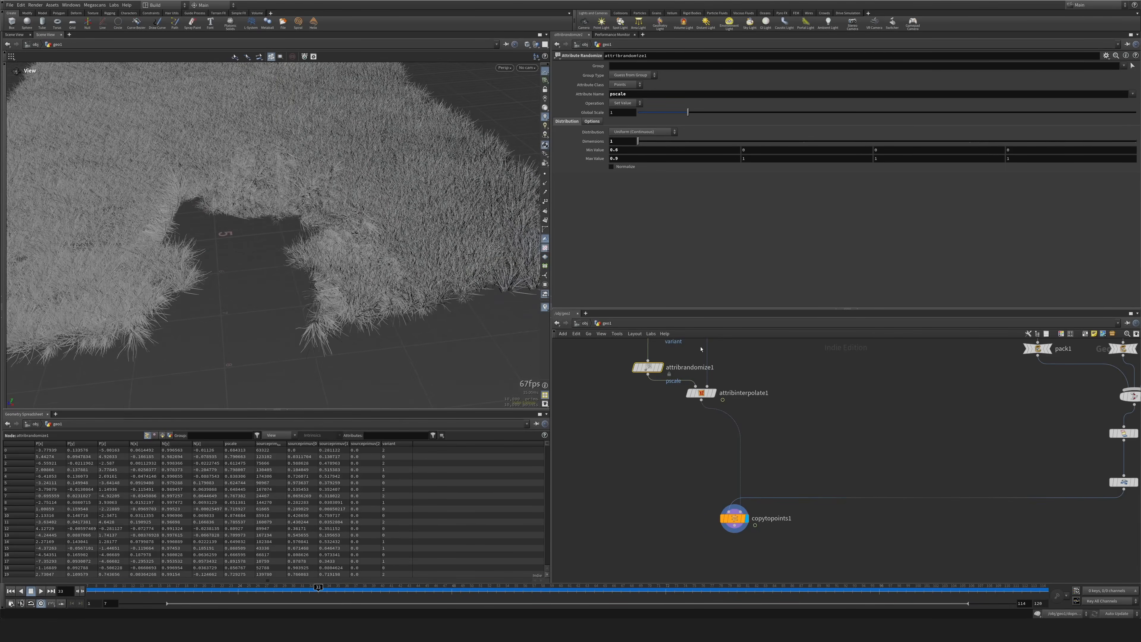
{"action": "left_click_drag", "start_coordinate": [515, 270], "coordinate": [296, 349]}
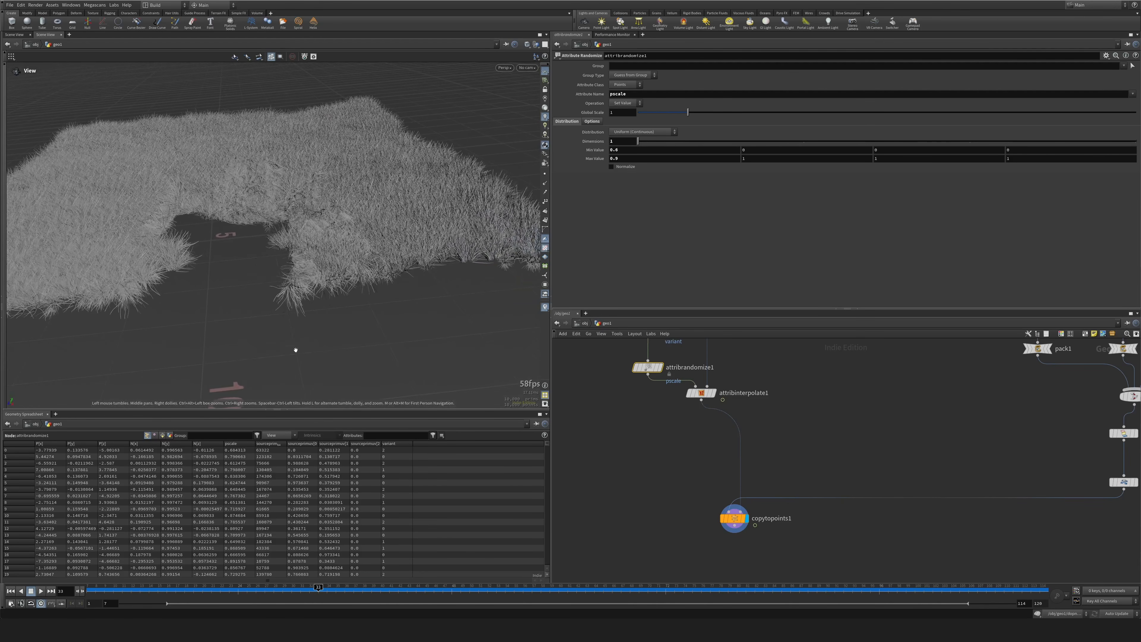
Insert an Attribute Wrangle node between attribinterpolate1 and copytopoints1.
{"action": "left_click", "coordinate": [706, 475]}
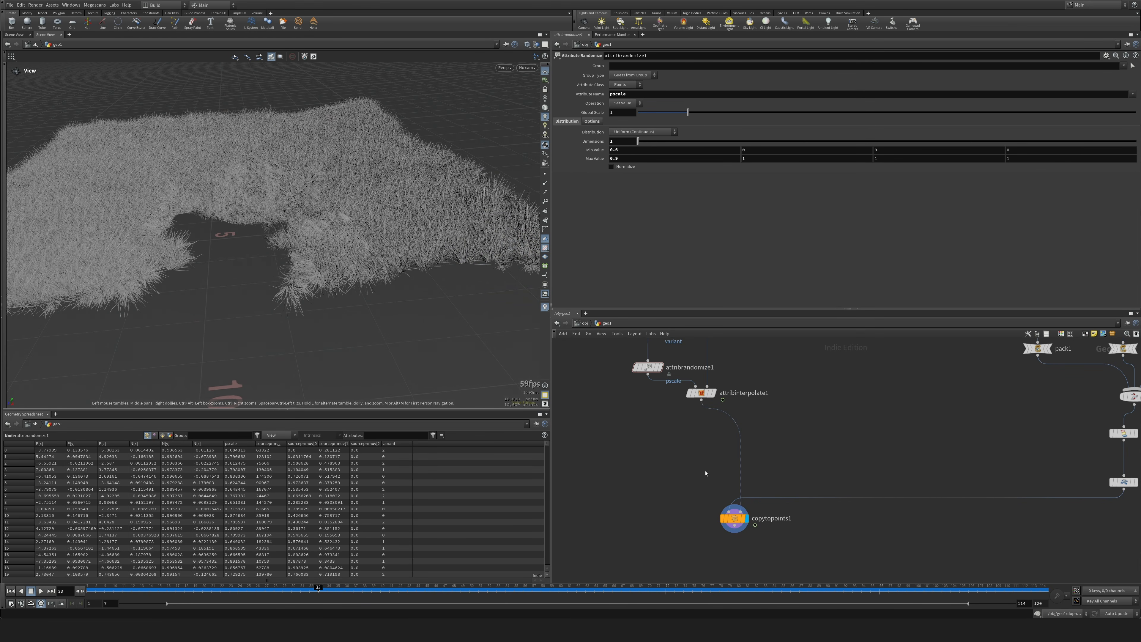
{"action": "key", "text": "Tab"}
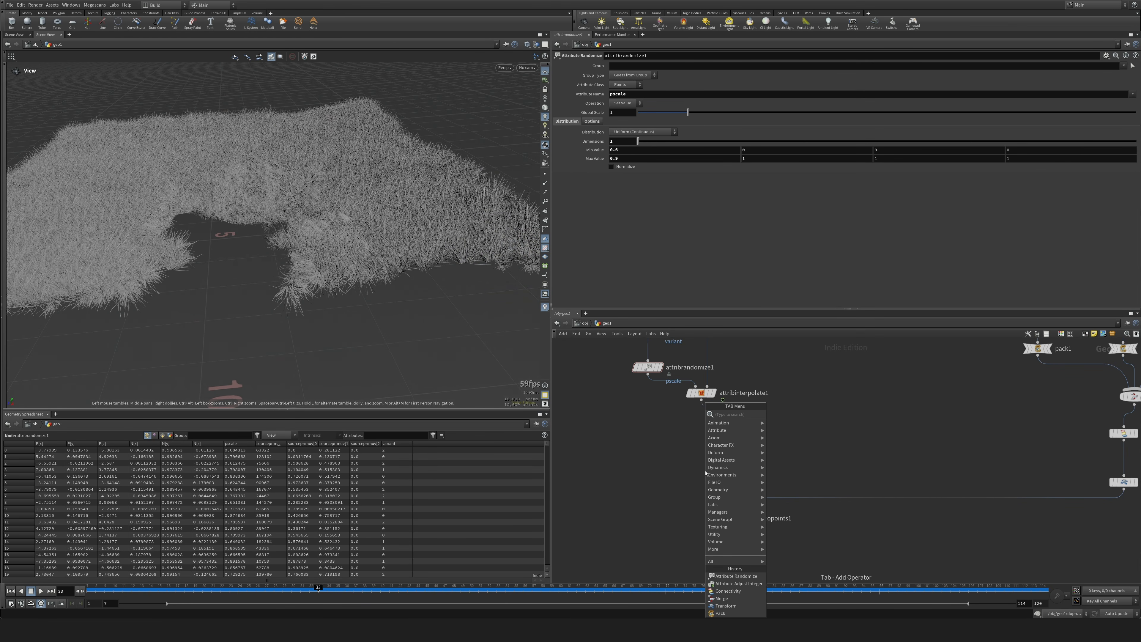
{"action": "type", "text": "aw"}
{"action": "key", "text": "Return"}
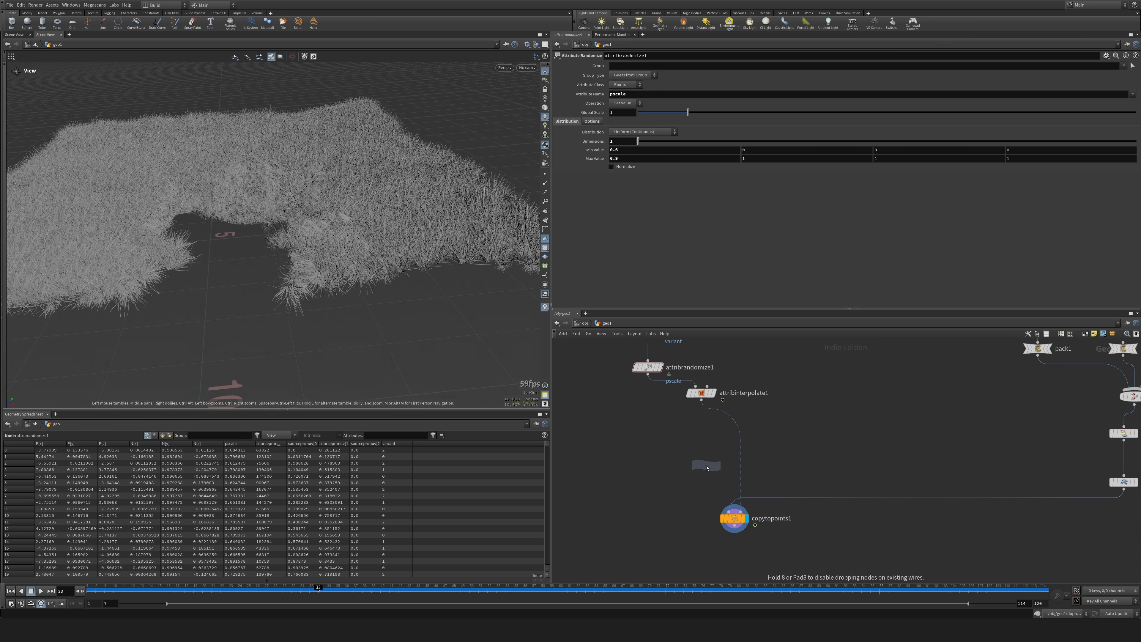
{"action": "left_click", "coordinate": [737, 427]}
{"action": "left_click_drag", "start_coordinate": [735, 427], "coordinate": [701, 434]}
{"action": "left_click", "coordinate": [703, 441]}
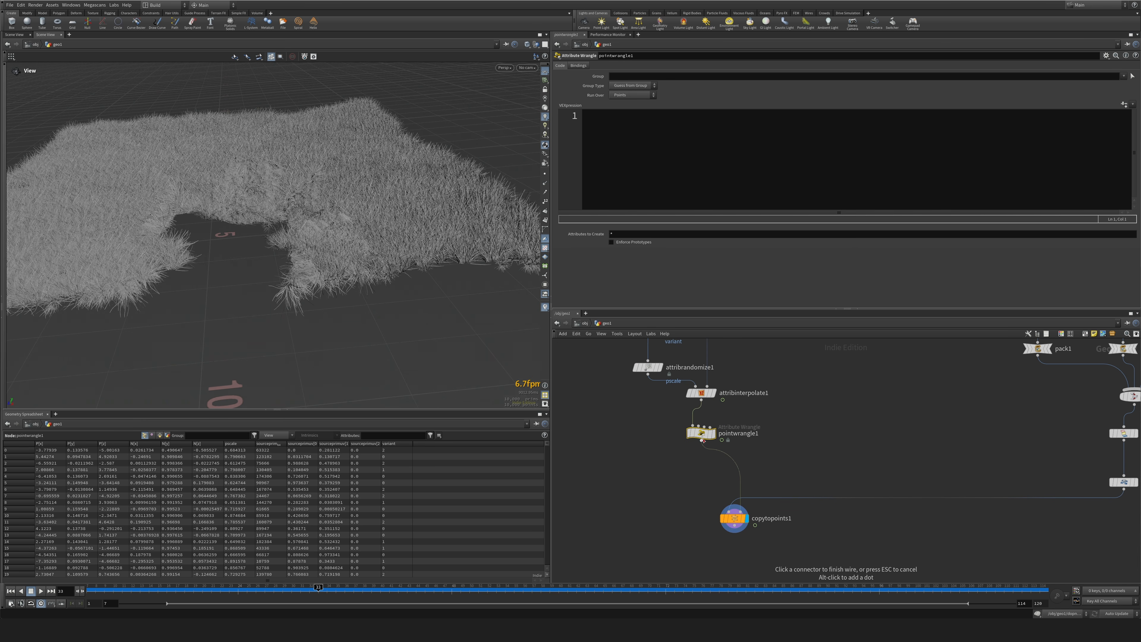
{"action": "left_click", "coordinate": [715, 133]}
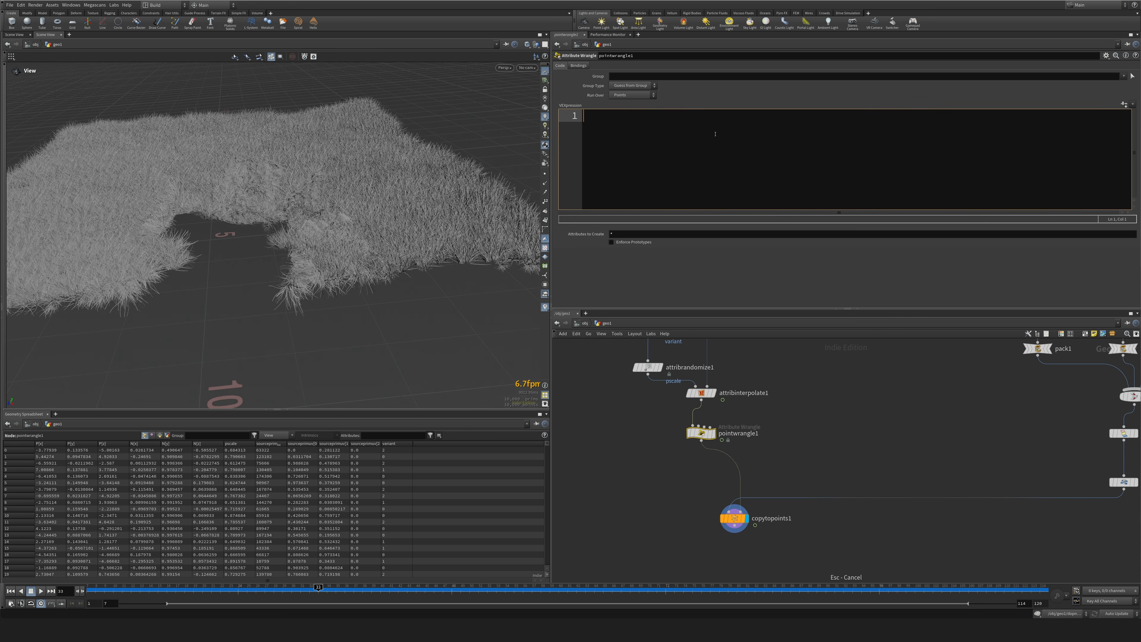
{"action": "type", "text": "p@rot = quuaternion() rad );"}
{"action": "key", "text": "Return"}
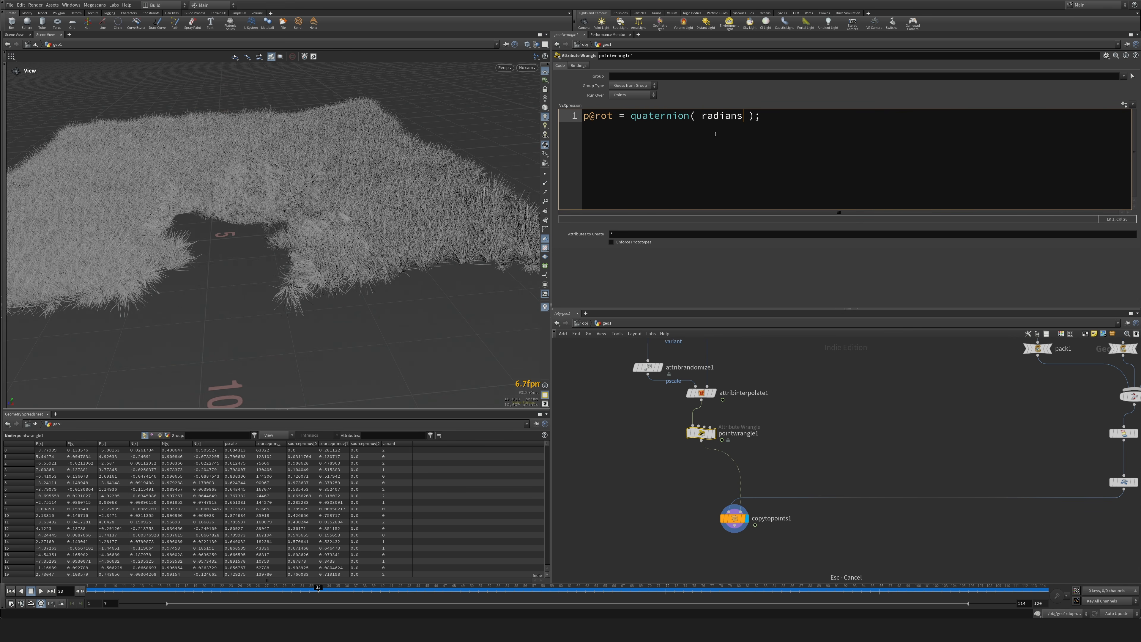
{"action": "type", "text": "("}
{"action": "type", "text": " rand()@ptnum) ),"}
{"action": "type", "text": "@N"}
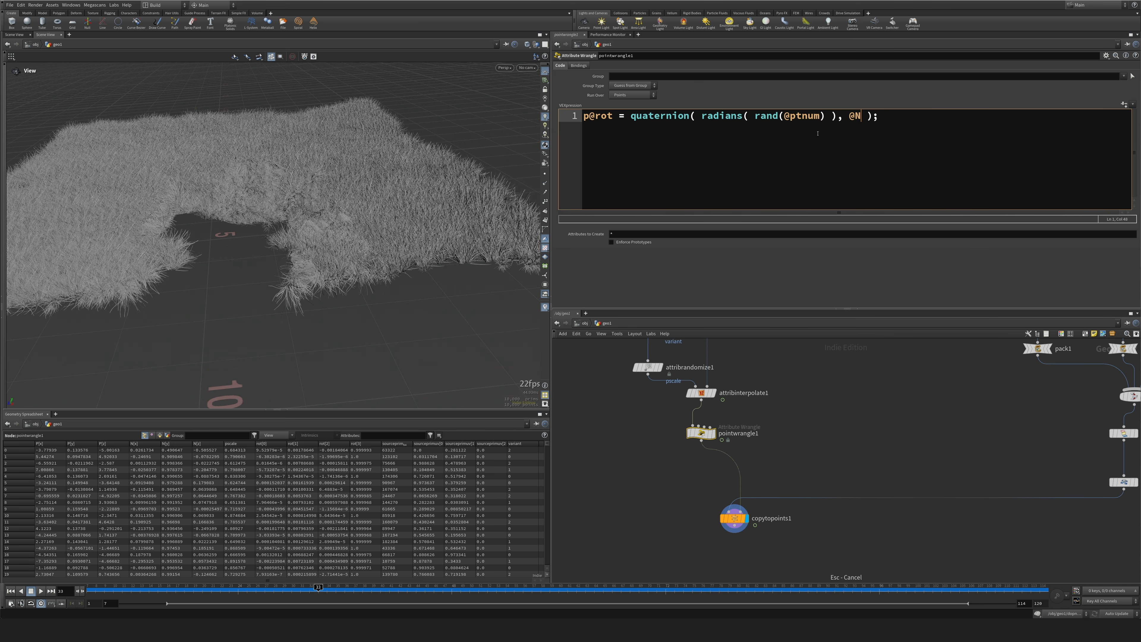
{"action": "left_click", "coordinate": [756, 115]}
{"action": "type", "text": "fit"}
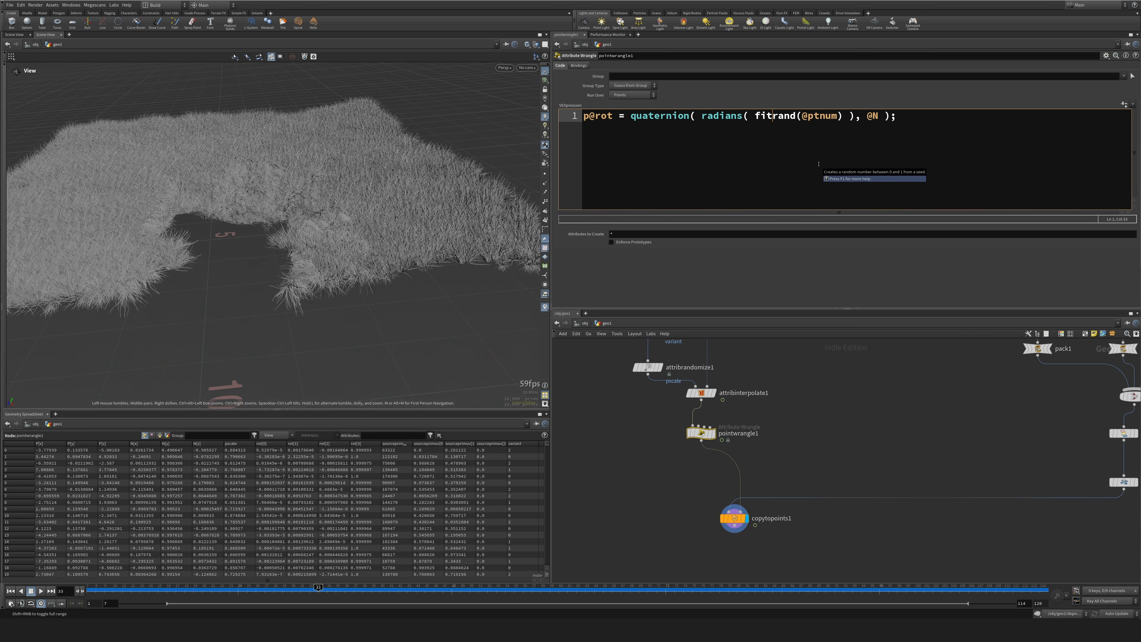
{"action": "type", "text": "01("}
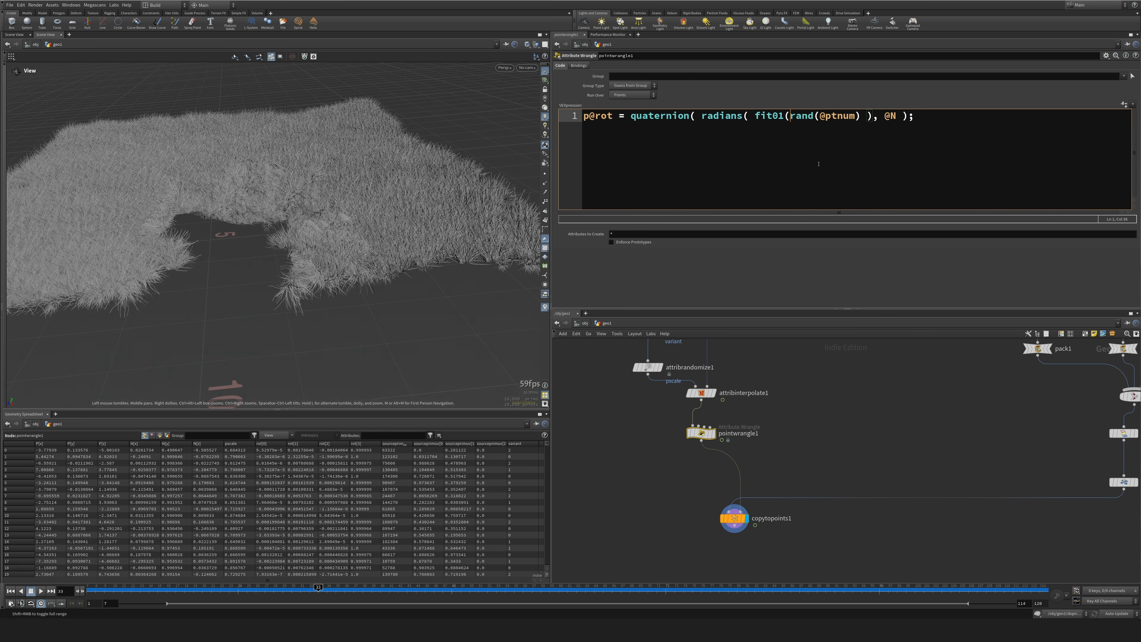
{"action": "key", "text": "Right"}
{"action": "key", "text": "Right"}
{"action": "key", "text": "Right"}
{"action": "key", "text": "Right"}
{"action": "key", "text": "Right"}
{"action": "key", "text": "Right"}
{"action": "key", "text": "Right"}
{"action": "type", "text": ", "}
{"action": "type", "text": "0 "}
{"action": "type", "text": "3"}
{"action": "key", "text": "BackSpace"}
{"action": "key", "text": "BackSpace"}
Complete the fit01 call with ch('angle') as its maximum and create the matching Angle parameter on the wrangle.
{"action": "type", "text": ", ch()"}
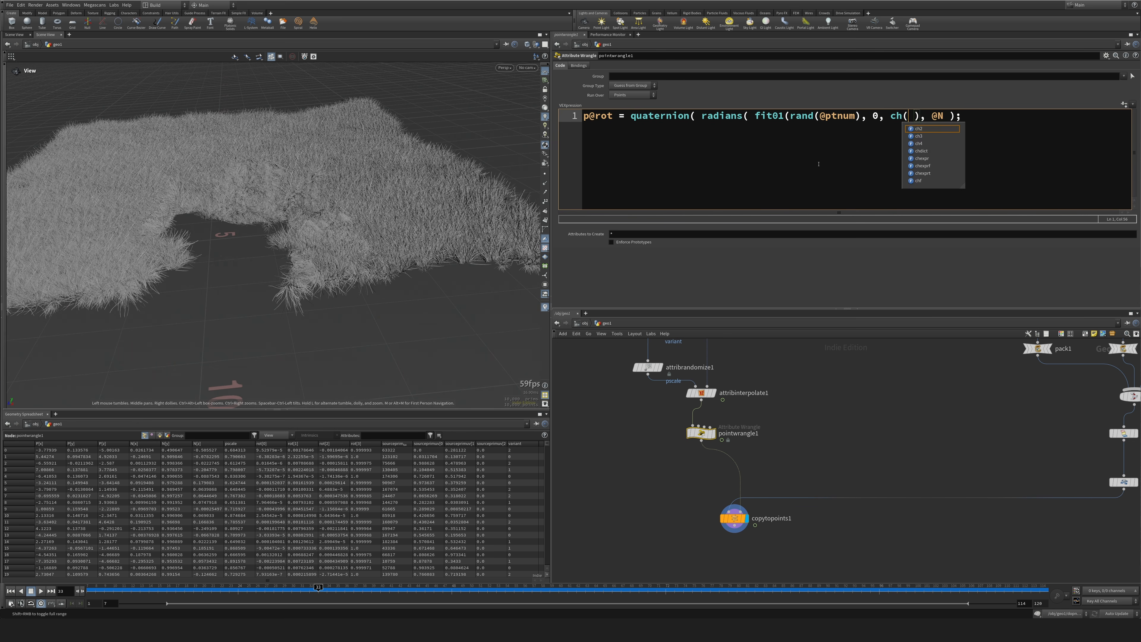
{"action": "key", "text": "Left"}
{"action": "type", "text": "''"}
{"action": "key", "text": "Left"}
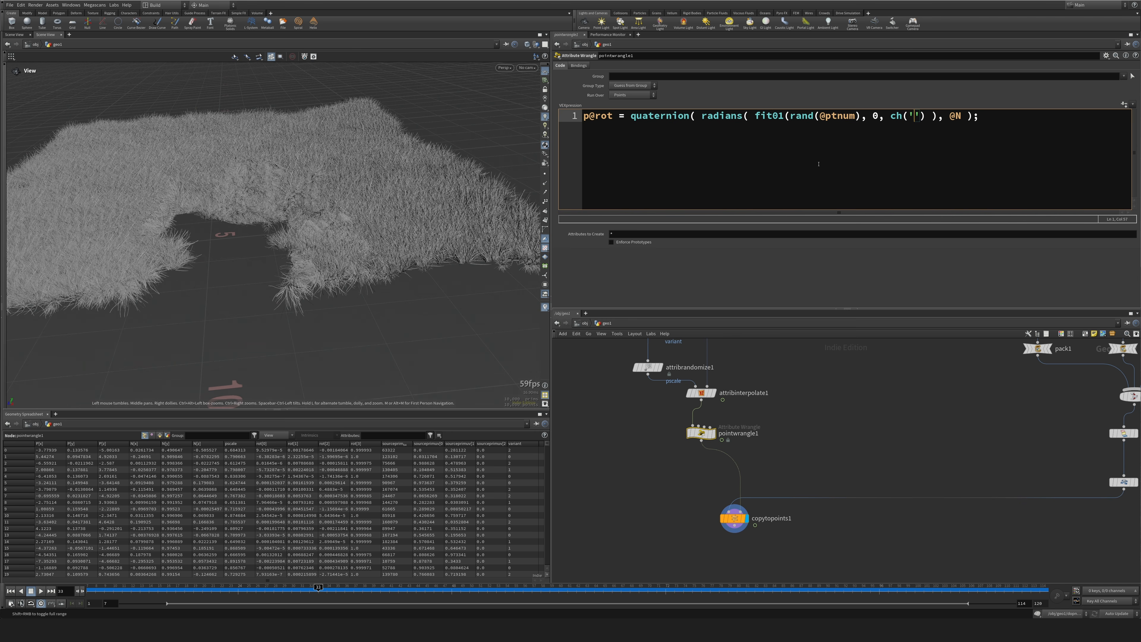
{"action": "type", "text": "angle"}
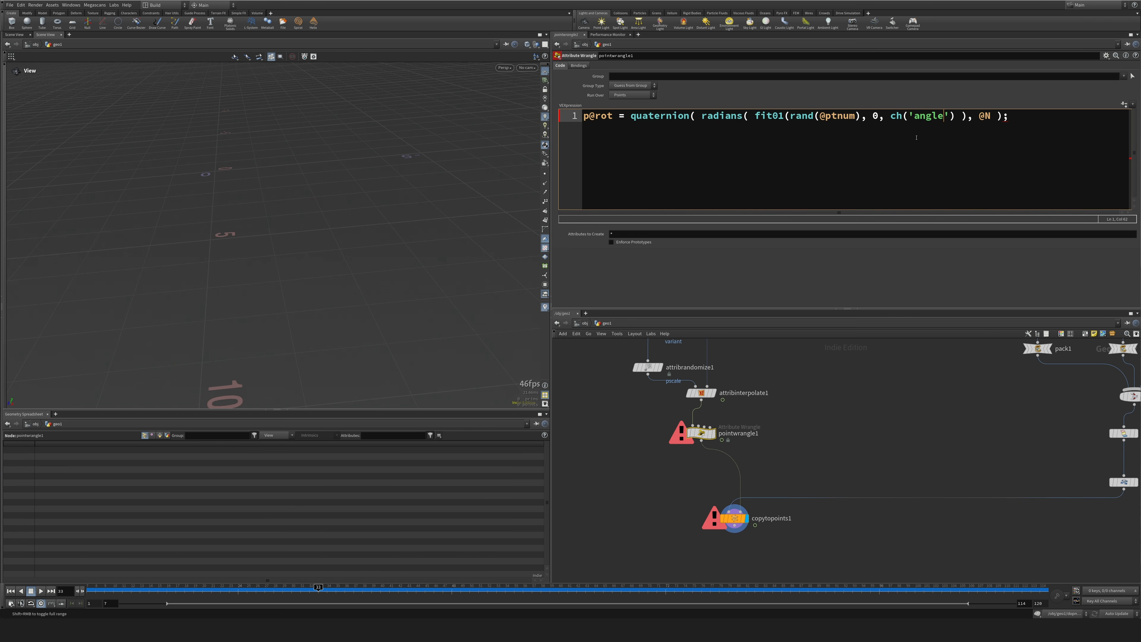
{"action": "left_click", "coordinate": [1124, 104]}
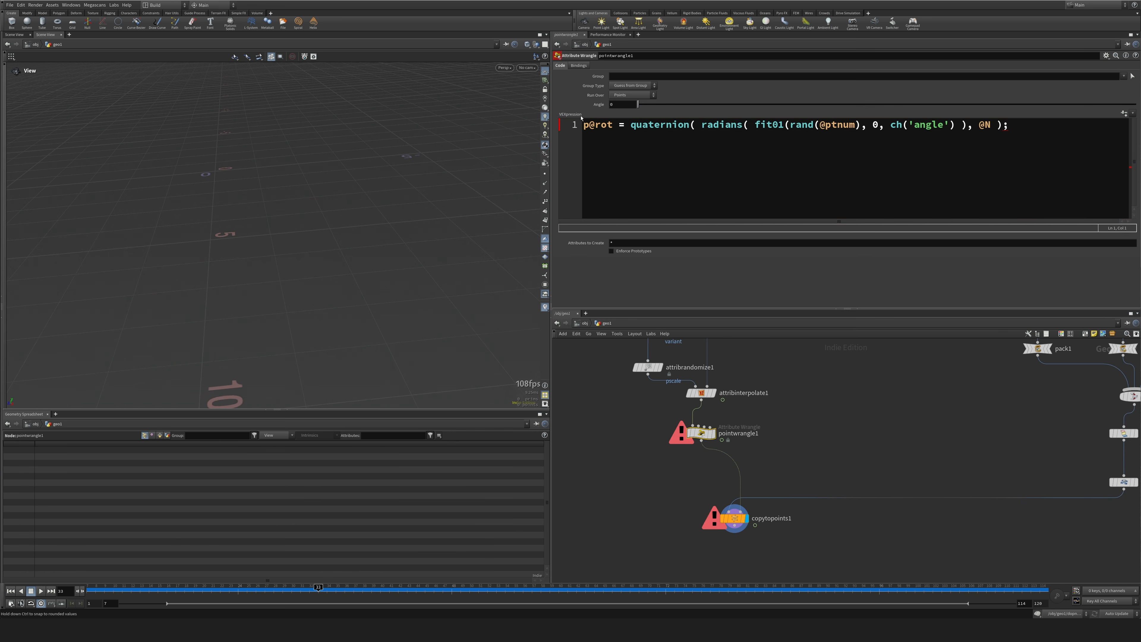
{"action": "left_click", "coordinate": [749, 124]}
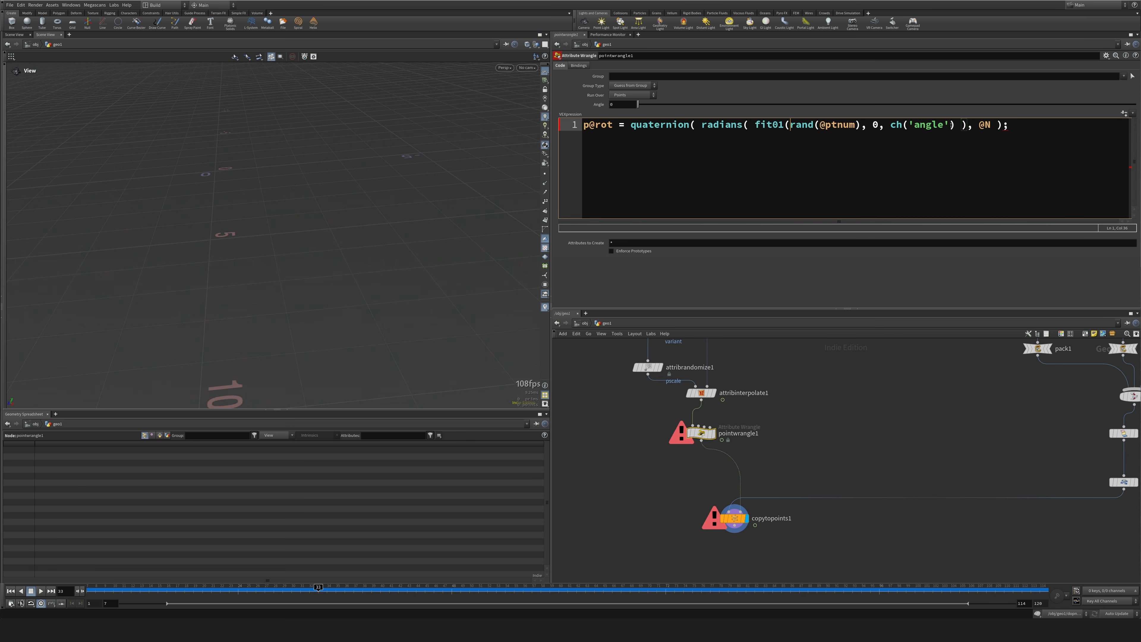
{"action": "type", "text": ")"}
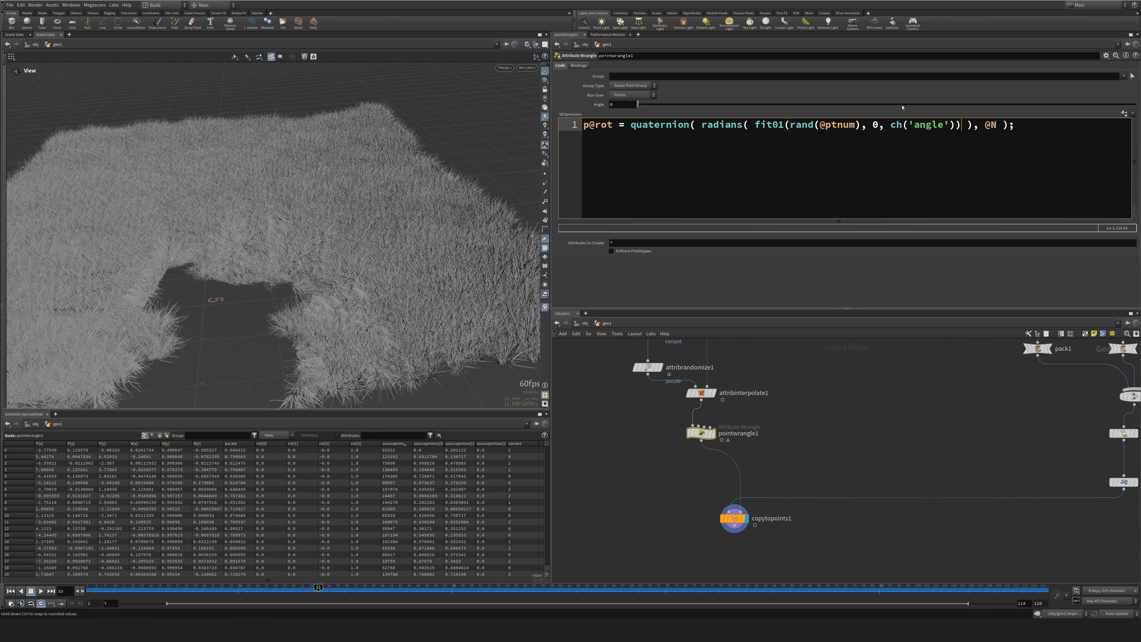
Edit the wrangle's parameter interface so the Angle parameter ranges from 0 to 360.
{"action": "left_click", "coordinate": [1106, 55]}
{"action": "left_click", "coordinate": [1065, 62]}
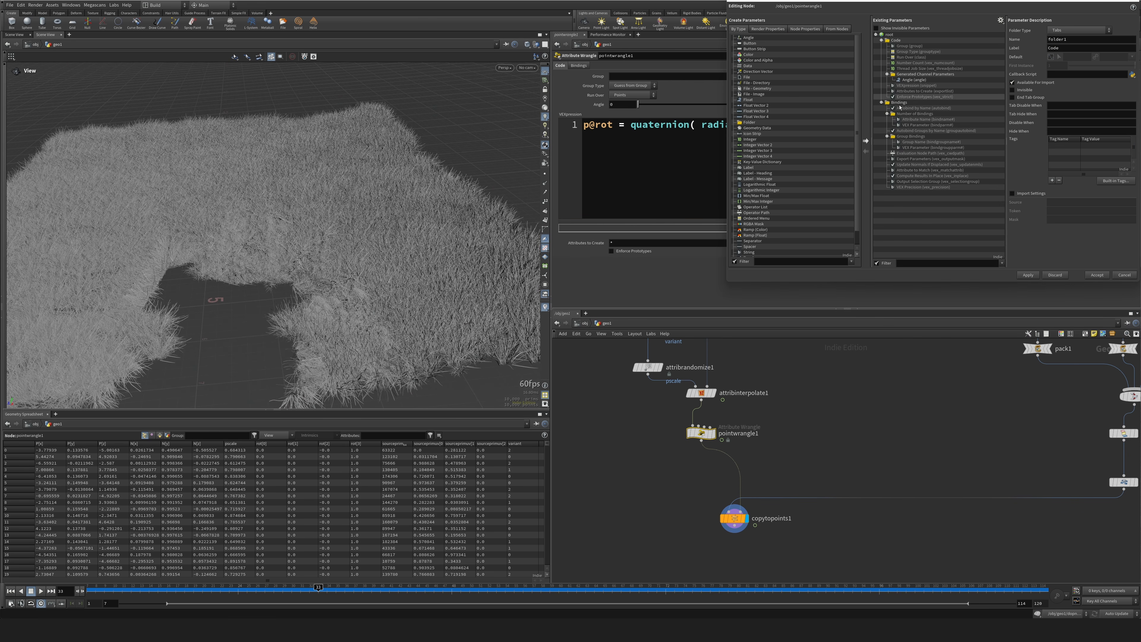
{"action": "left_click", "coordinate": [914, 80]}
{"action": "double_click", "coordinate": [1109, 145]}
{"action": "type", "text": "360"}
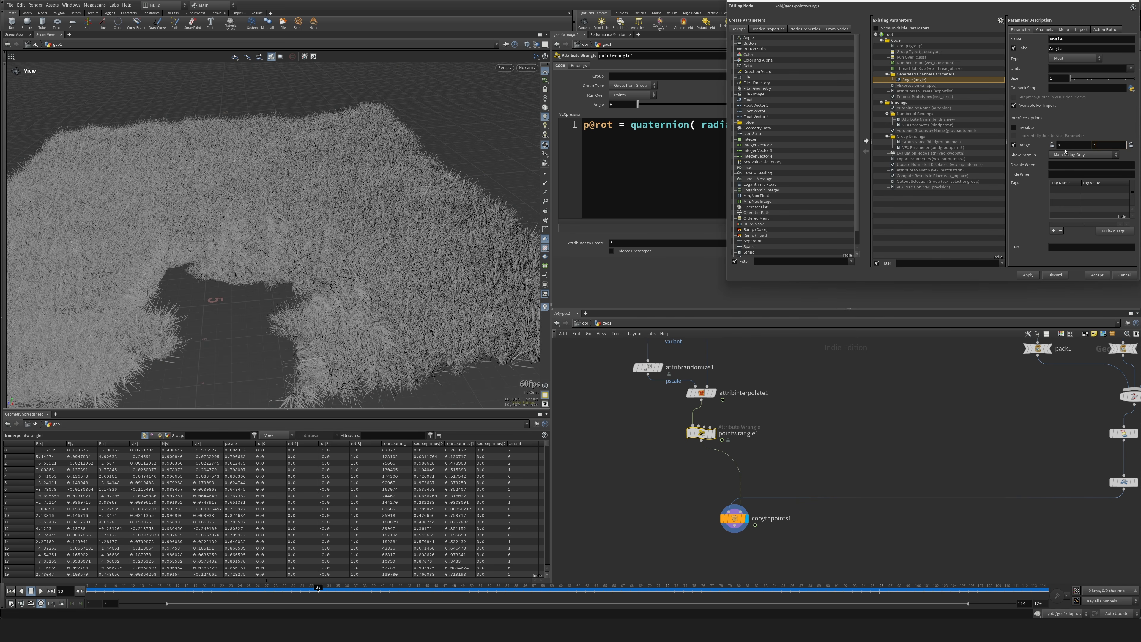
{"action": "left_click", "coordinate": [1097, 275]}
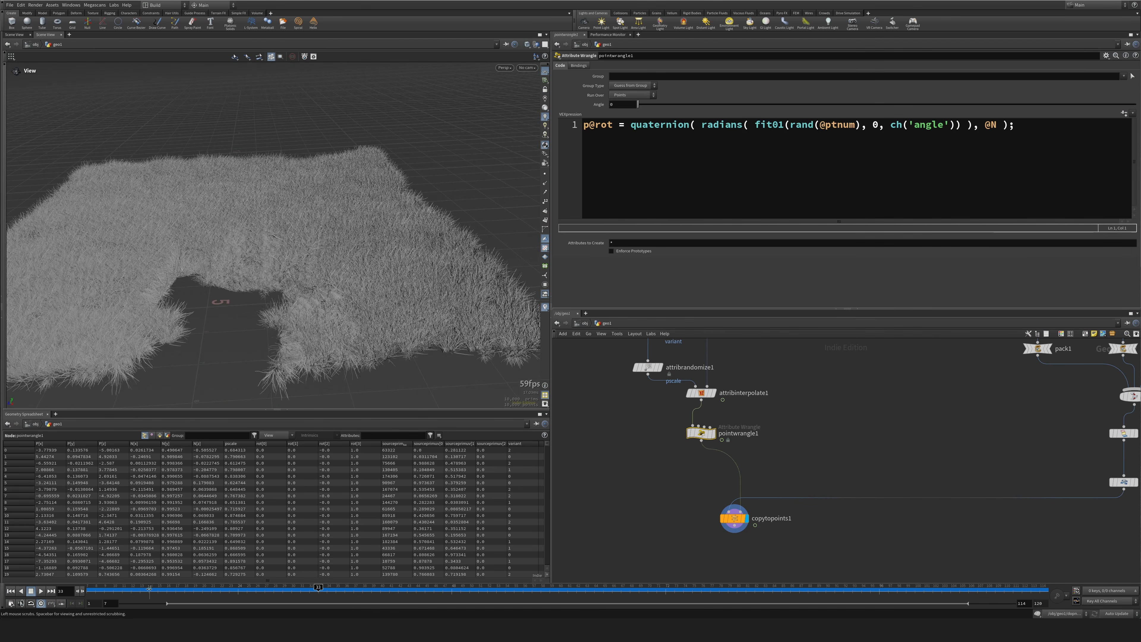
Scrub the animation to a strongly deformed frame and raise the wrangle's Angle to 360 to rotate the grass clumps.
{"action": "left_click_drag", "start_coordinate": [159, 567], "coordinate": [849, 159]}
{"action": "left_click_drag", "start_coordinate": [638, 104], "coordinate": [798, 104]}
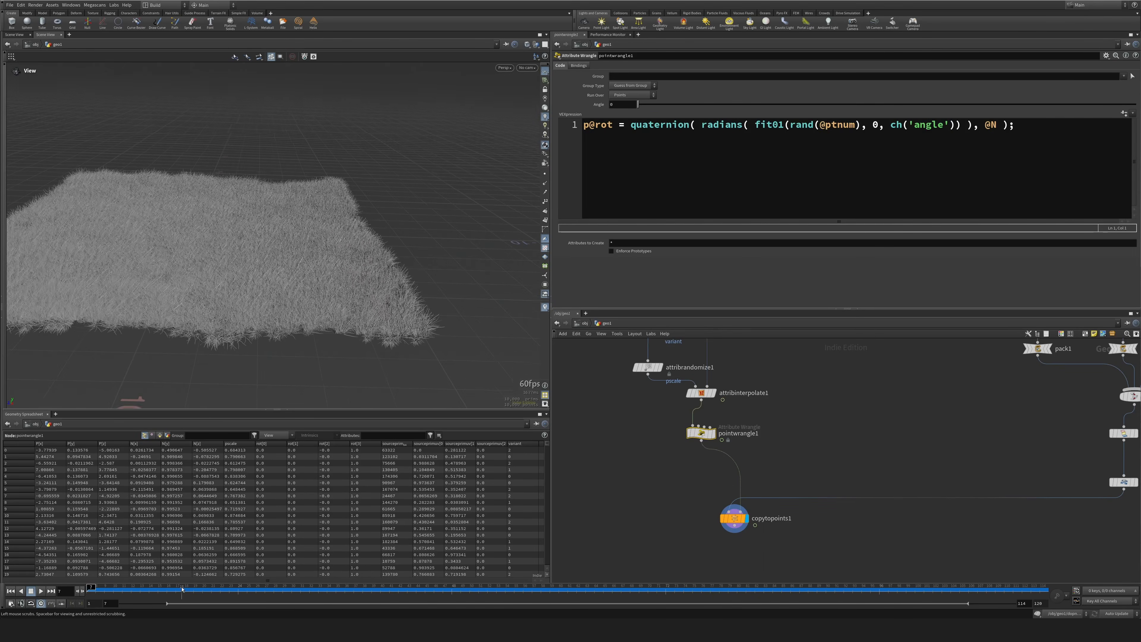
{"action": "left_click_drag", "start_coordinate": [185, 593], "coordinate": [344, 598]}
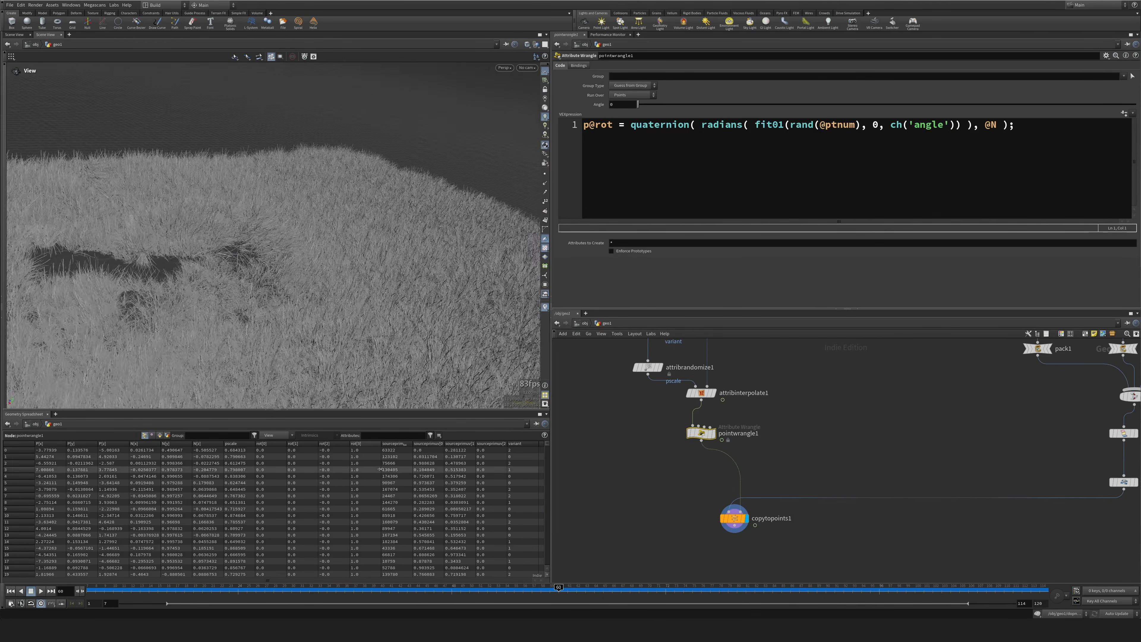
{"action": "left_click_drag", "start_coordinate": [594, 588], "coordinate": [647, 588]}
{"action": "scroll", "coordinate": [315, 189], "scroll_direction": "up", "scroll_amount": 5}
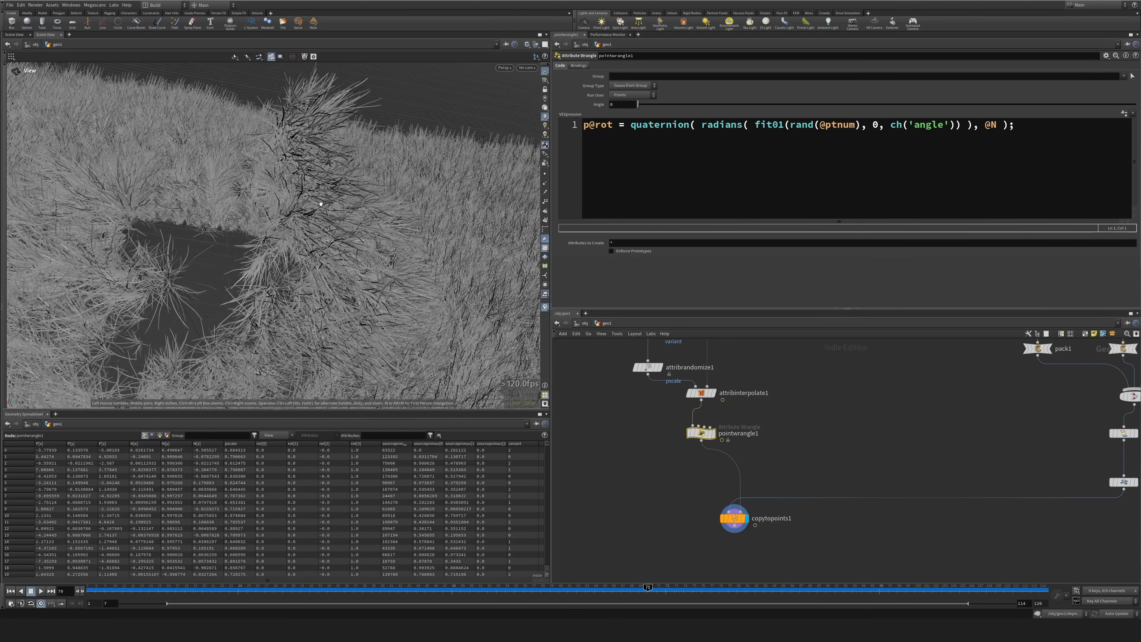
{"action": "left_click_drag", "start_coordinate": [292, 129], "coordinate": [230, 128]}
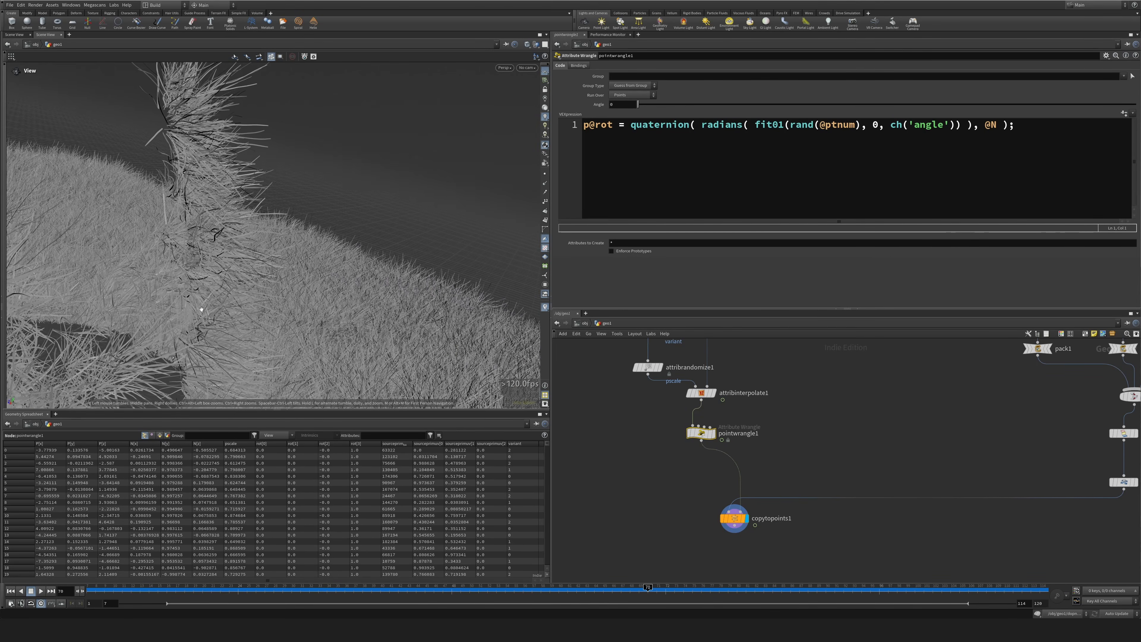
{"action": "left_click_drag", "start_coordinate": [166, 214], "coordinate": [133, 210]}
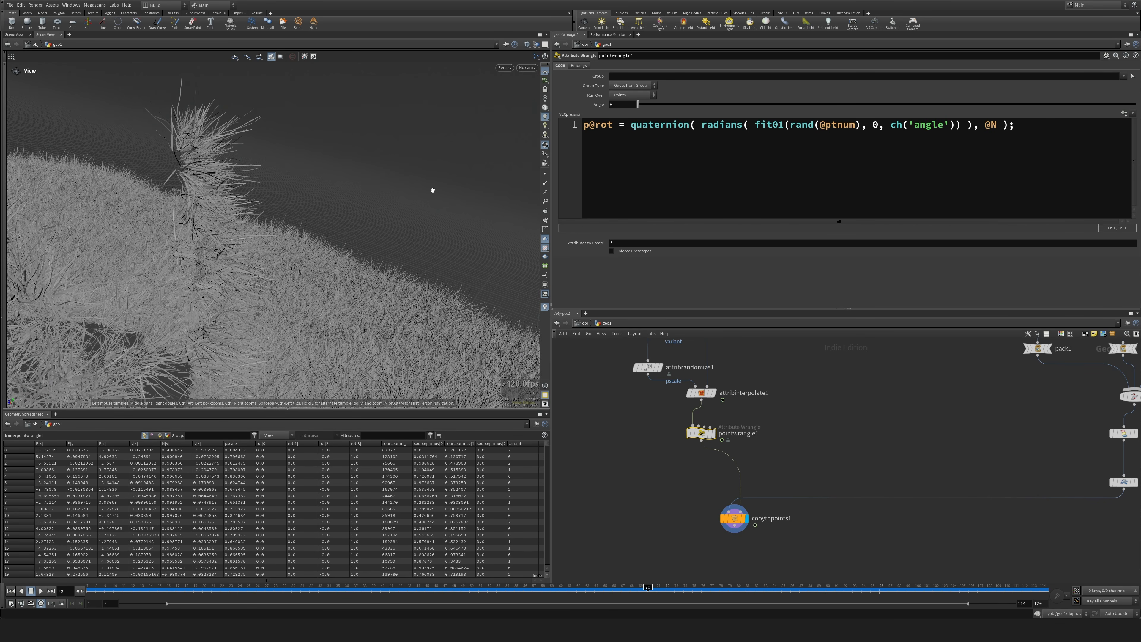
{"action": "left_click_drag", "start_coordinate": [638, 104], "coordinate": [811, 105]}
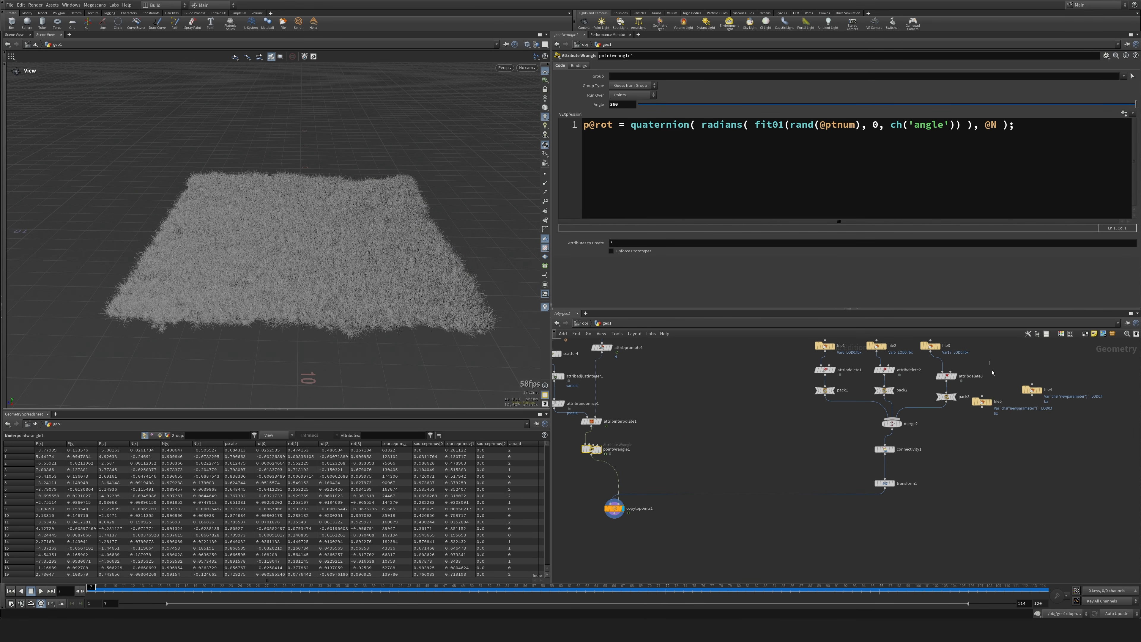
Display the two unused plant File nodes, file5 and file4, in turn to examine their geometry.
{"action": "left_click_drag", "start_coordinate": [990, 361], "coordinate": [1020, 424]}
{"action": "left_click", "coordinate": [1024, 426]}
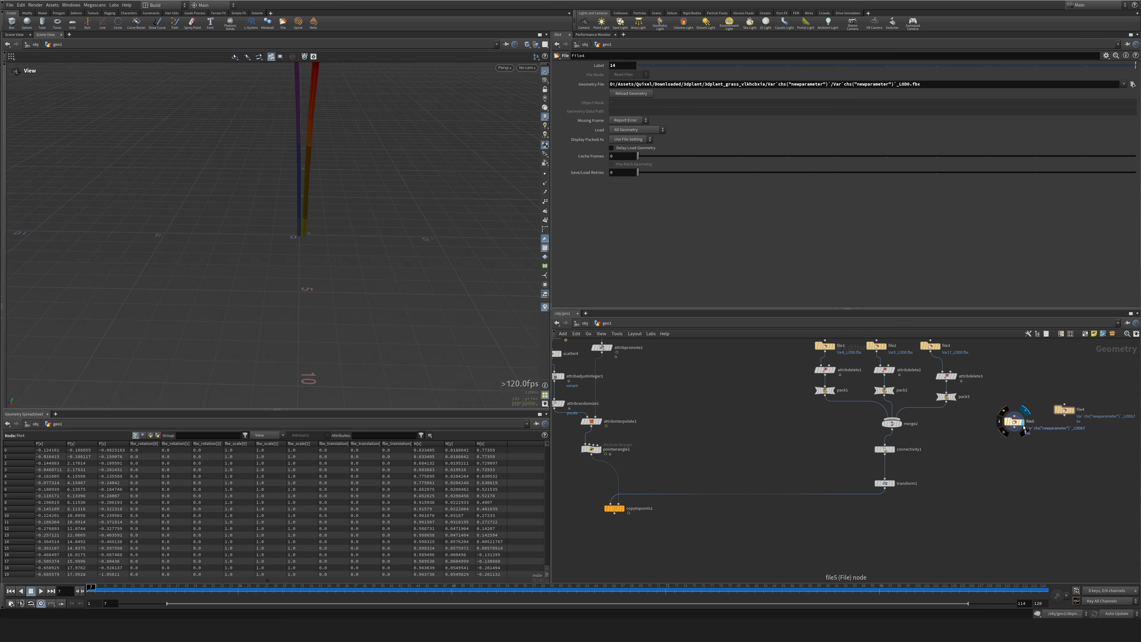
{"action": "left_click", "coordinate": [1078, 410]}
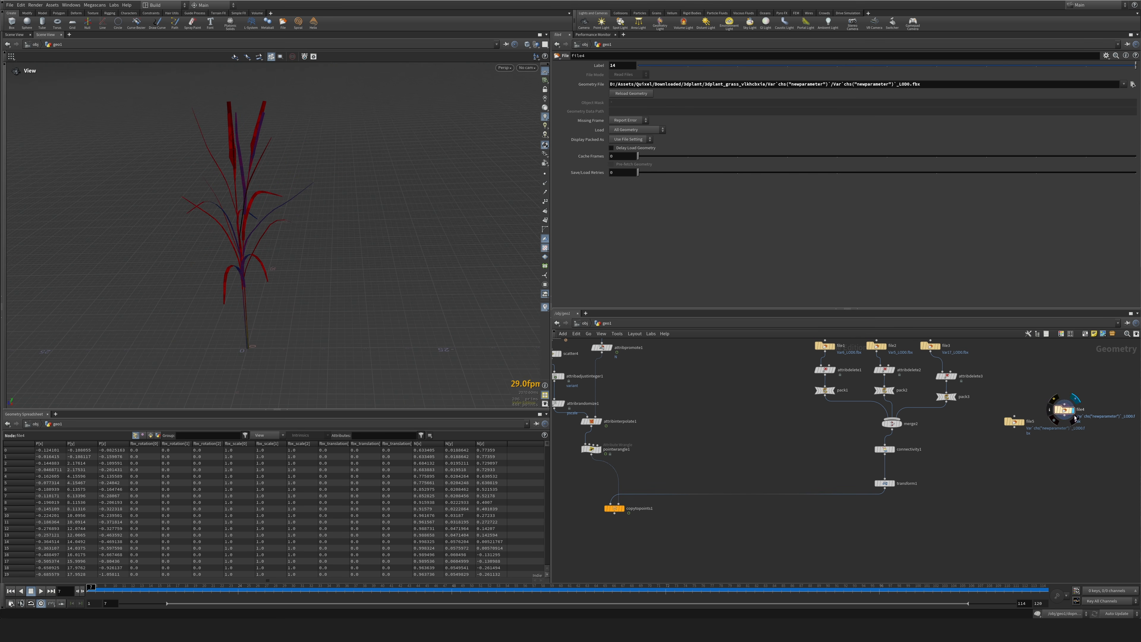
{"action": "left_click_drag", "start_coordinate": [1014, 422], "coordinate": [1015, 406]}
Branch a new Time Shift node off OUT_MAIN_DONE, held at frame 1.
{"action": "middle_click_drag", "start_coordinate": [764, 423], "coordinate": [799, 519]}
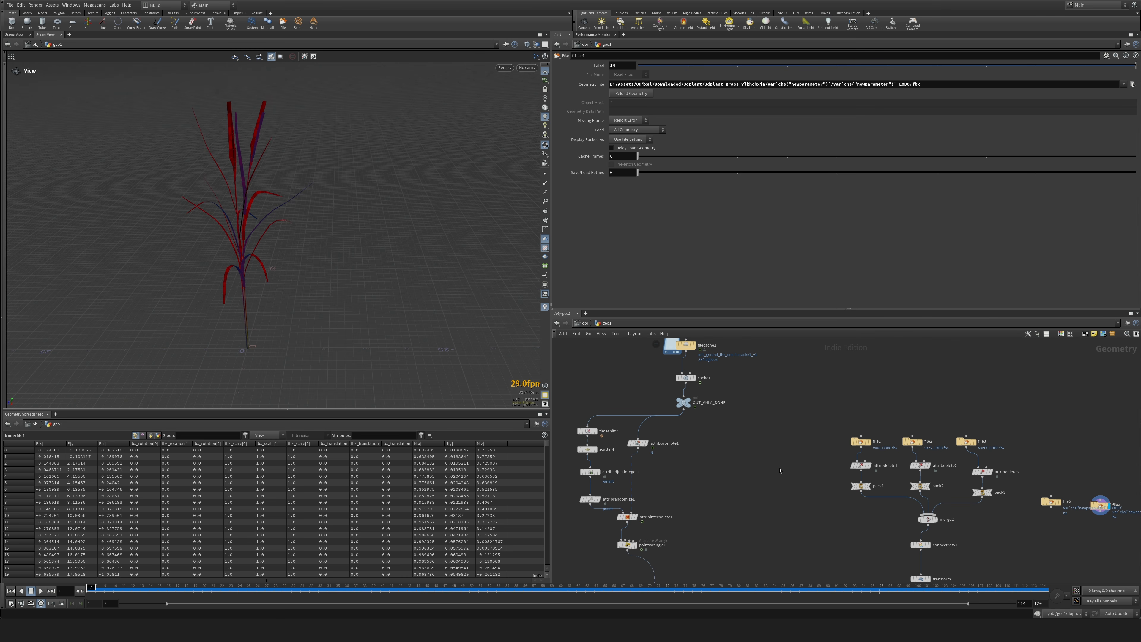
{"action": "key", "text": "Tab"}
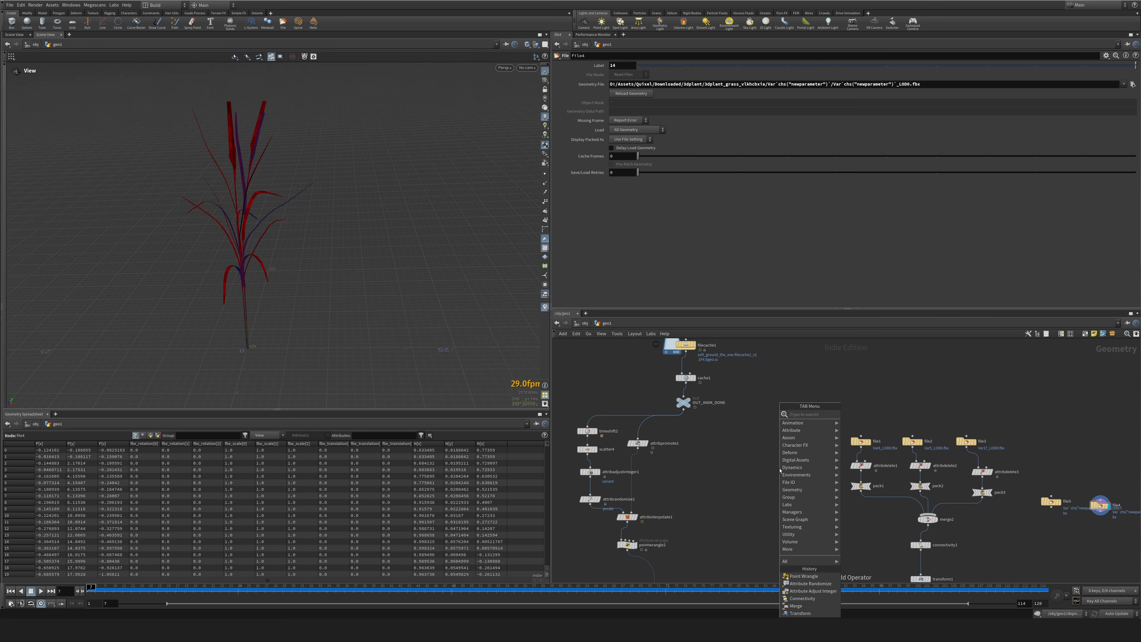
{"action": "type", "text": "tims"}
{"action": "key", "text": "Return"}
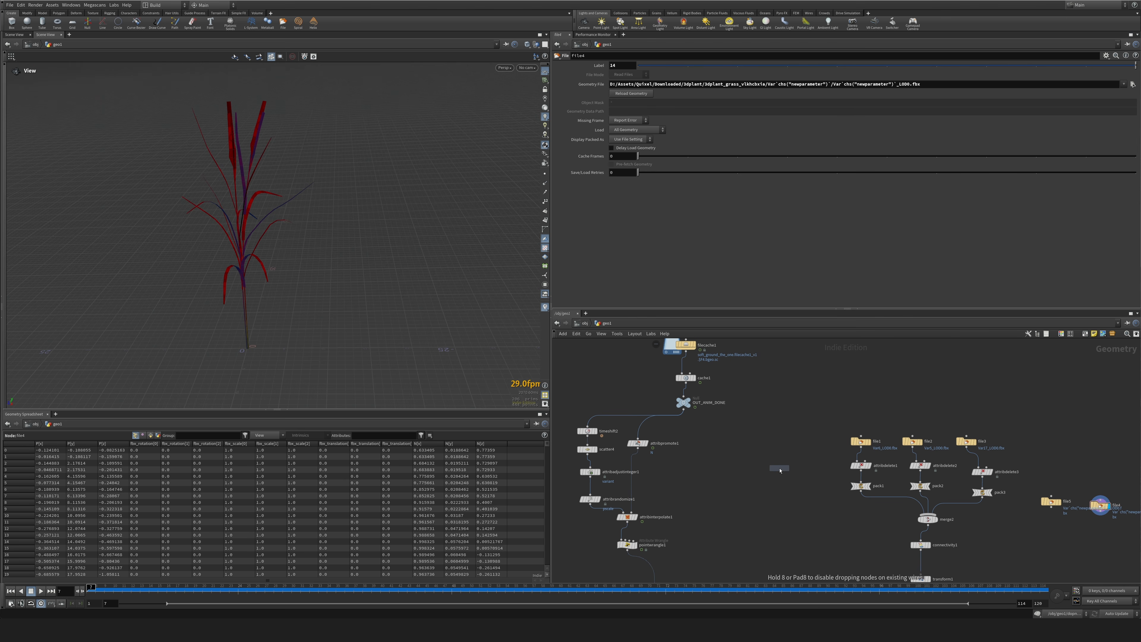
{"action": "left_click", "coordinate": [741, 459]}
{"action": "left_click", "coordinate": [741, 453]}
{"action": "left_click", "coordinate": [740, 452]}
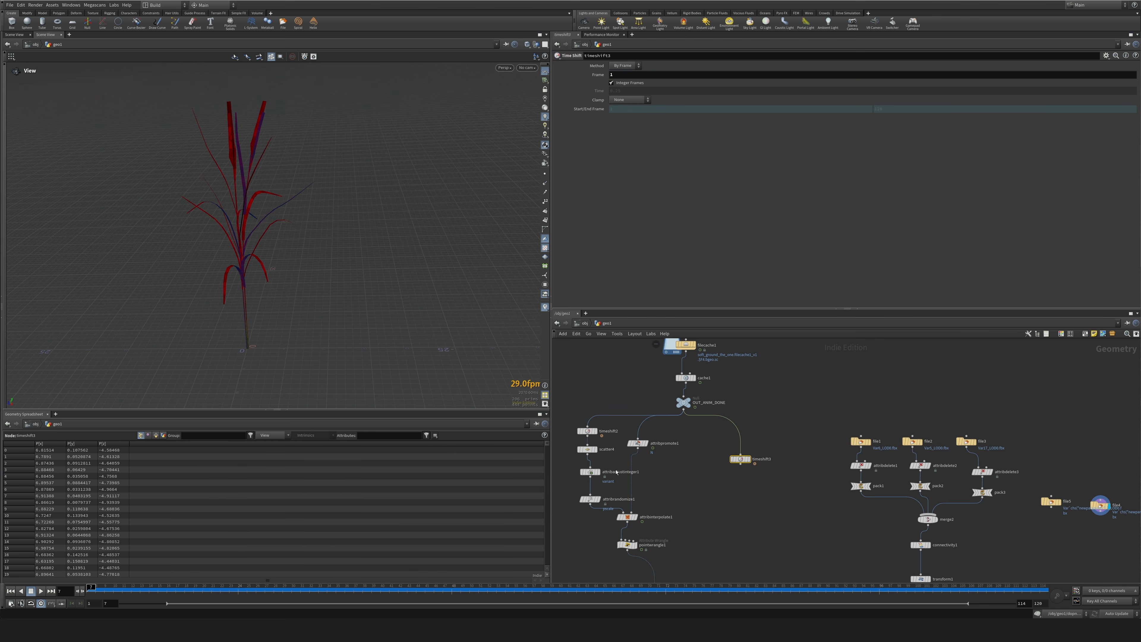
Duplicate the scatter4 node below the new Time Shift and set its Force Total Count to 1000.
{"action": "left_click_drag", "start_coordinate": [587, 450], "coordinate": [746, 488], "text": "alt"}
{"action": "left_click", "coordinate": [747, 489]}
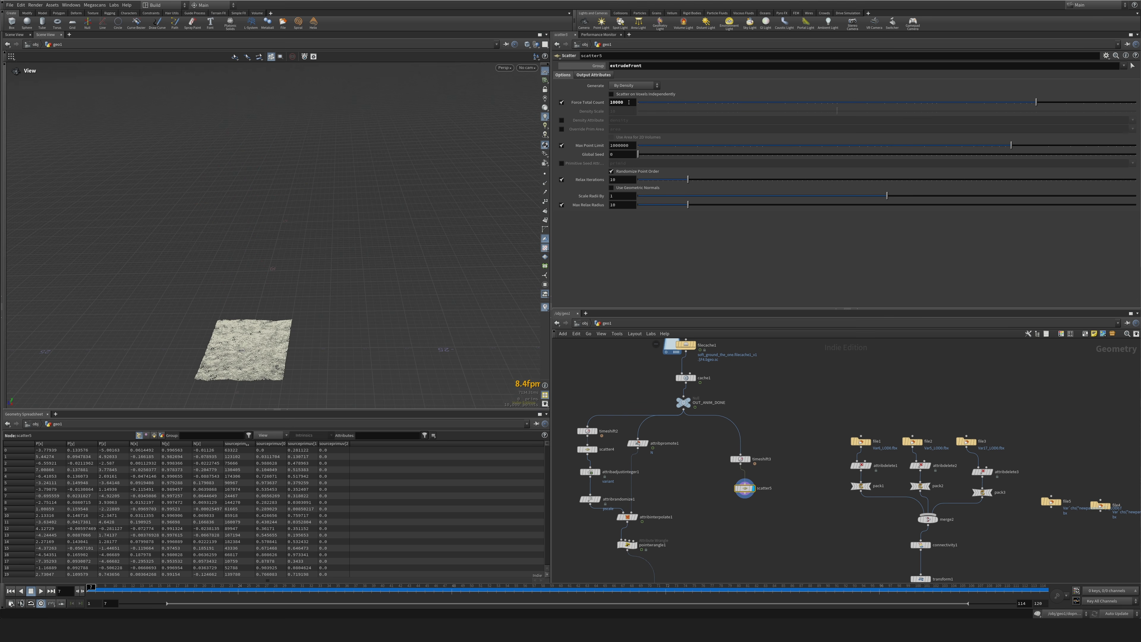
{"action": "double_click", "coordinate": [629, 102]}
{"action": "type", "text": "1000"}
{"action": "key", "text": "Return"}
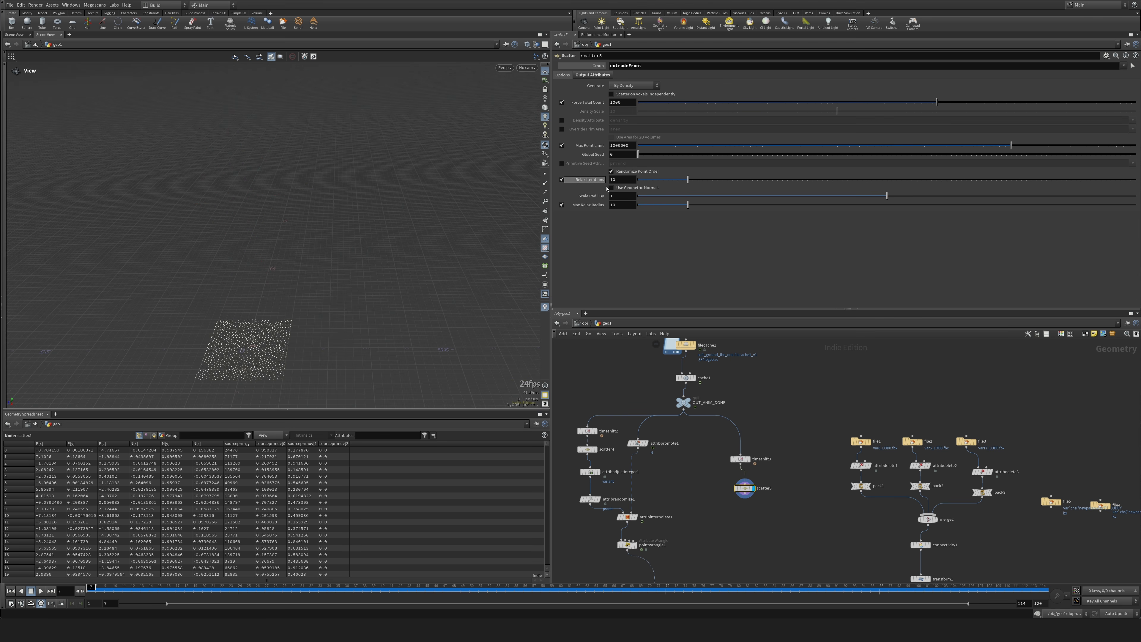
Disable Relax Iterations on the new scatter node and set its Force Total Count to 500.
{"action": "left_click", "coordinate": [562, 180]}
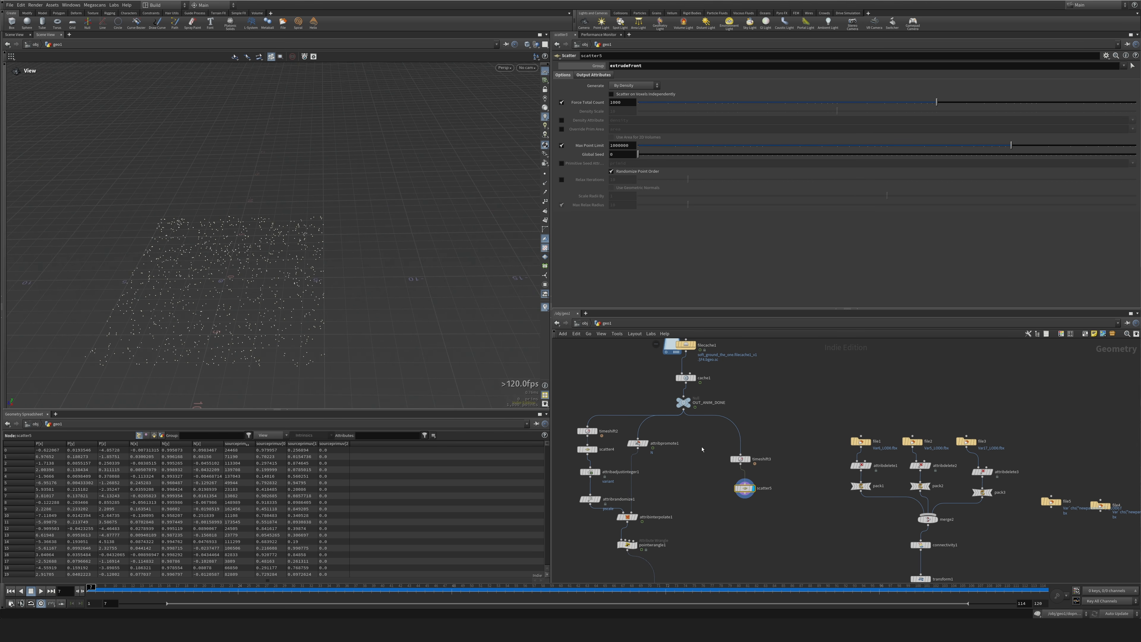
{"action": "left_click", "coordinate": [740, 459]}
{"action": "left_click", "coordinate": [744, 488]}
{"action": "left_click_drag", "start_coordinate": [624, 103], "coordinate": [587, 121]}
{"action": "type", "text": "500"}
{"action": "key", "text": "Return"}
Duplicate the variant Attribute Adjust Integer node below scatter5 and set its Max Value to 1.
{"action": "middle_click_drag", "start_coordinate": [693, 520], "coordinate": [689, 479]}
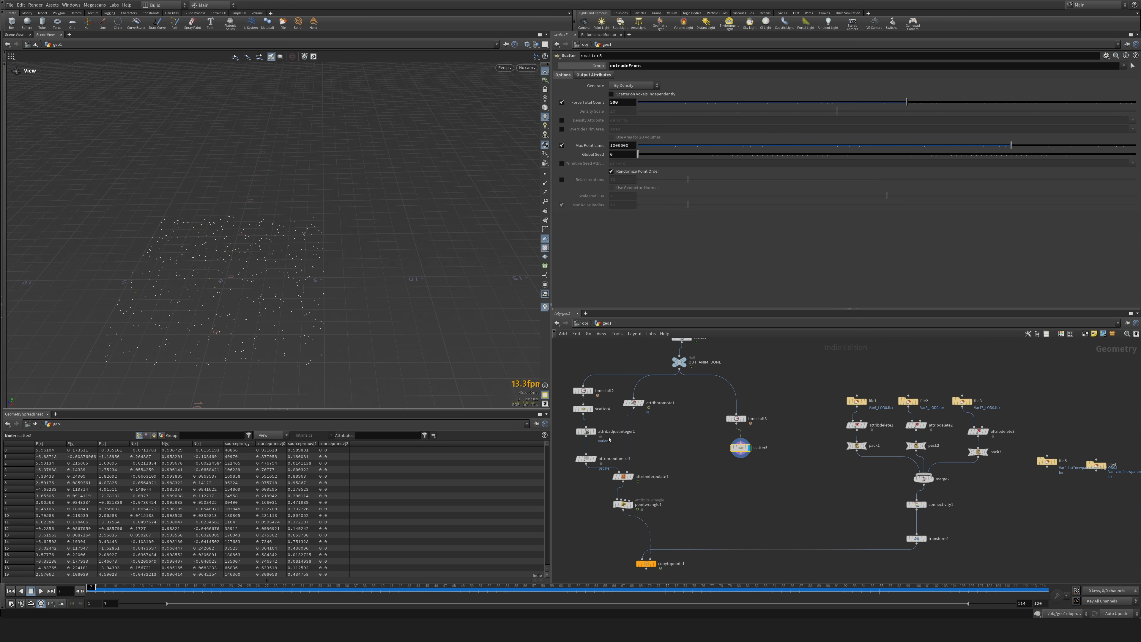
{"action": "left_click_drag", "start_coordinate": [587, 432], "coordinate": [738, 477], "text": "alt"}
{"action": "left_click", "coordinate": [740, 453]}
{"action": "left_click", "coordinate": [719, 468]}
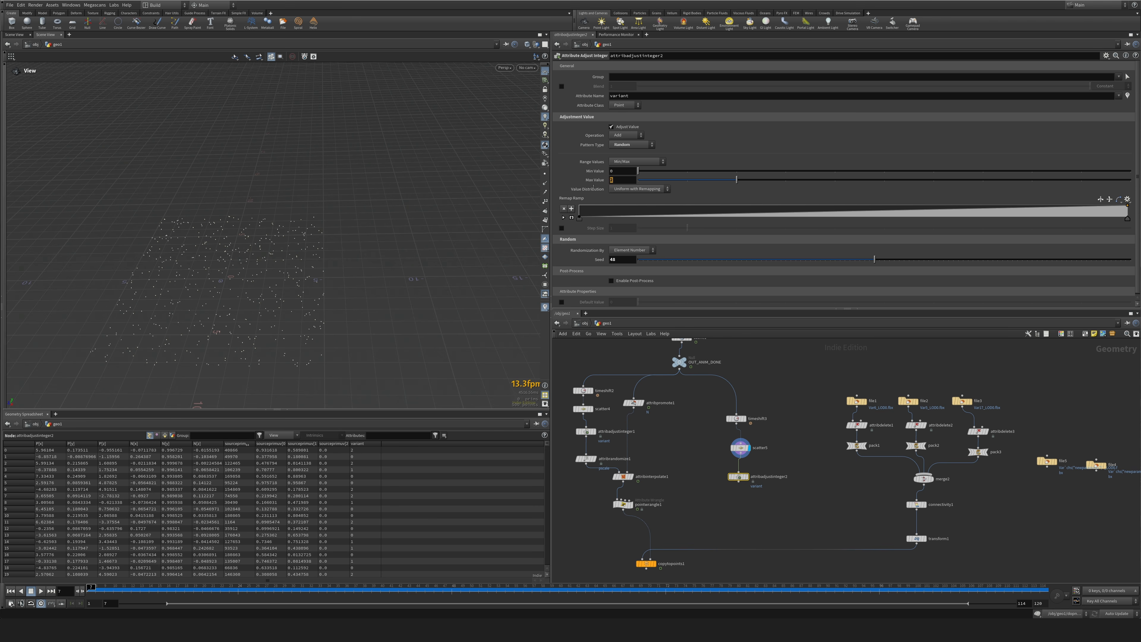
{"action": "type", "text": "1"}
{"action": "key", "text": "Return"}
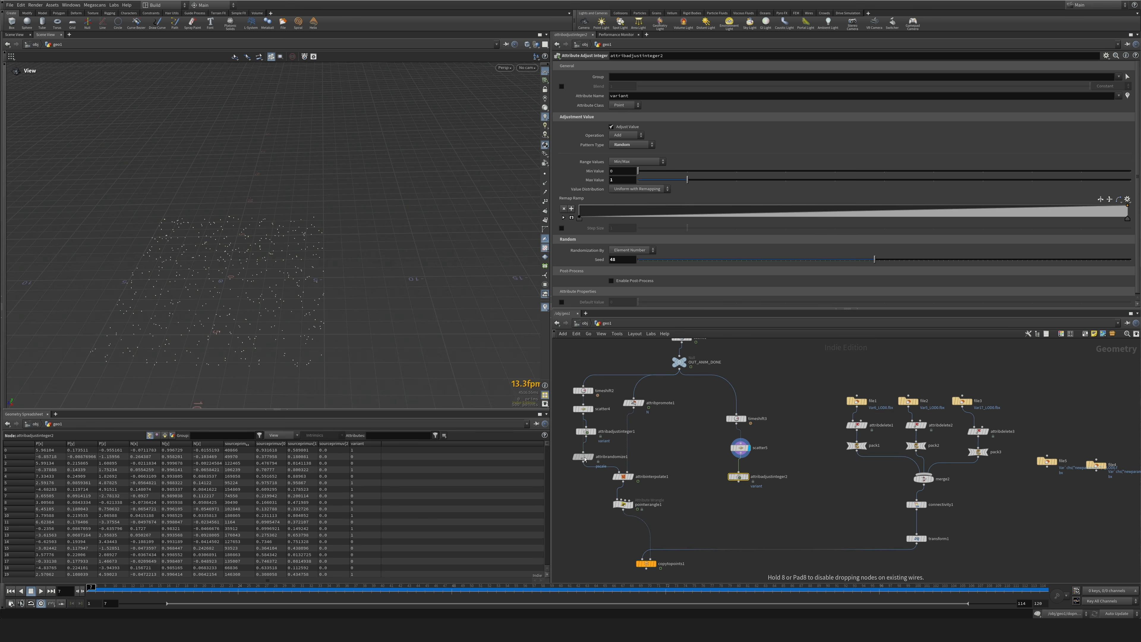
Duplicate the pscale Attribute Randomize and the Attribute Interpolate nodes and wire them in sequence below attribadjustinteger2.
{"action": "left_click", "coordinate": [583, 458]}
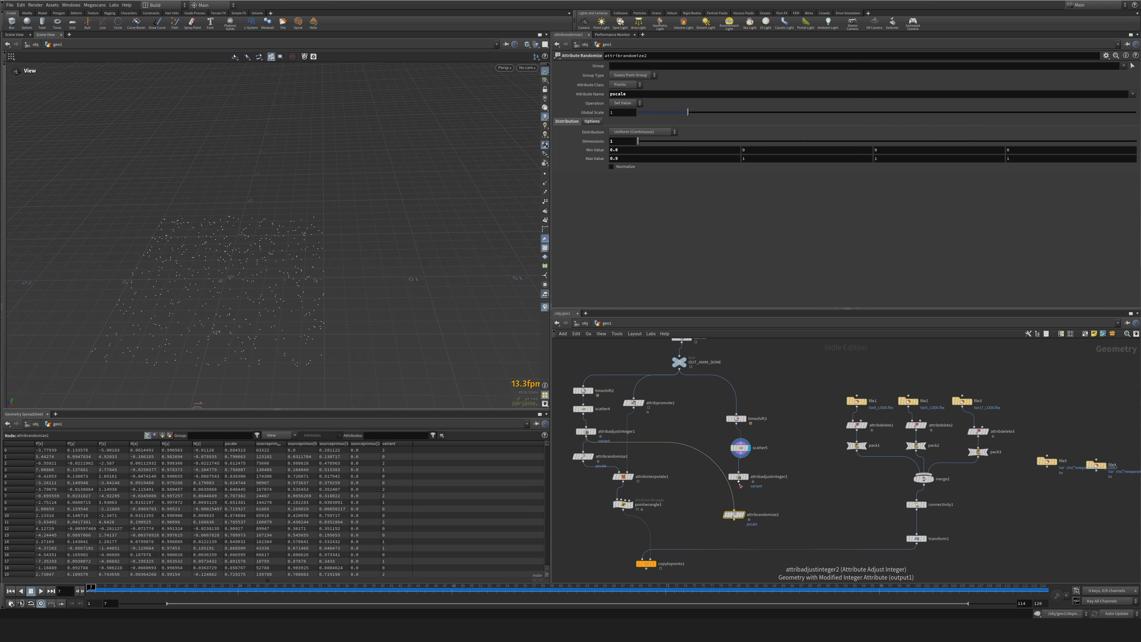
{"action": "left_click", "coordinate": [738, 499]}
{"action": "mouse_move", "coordinate": [623, 483]}
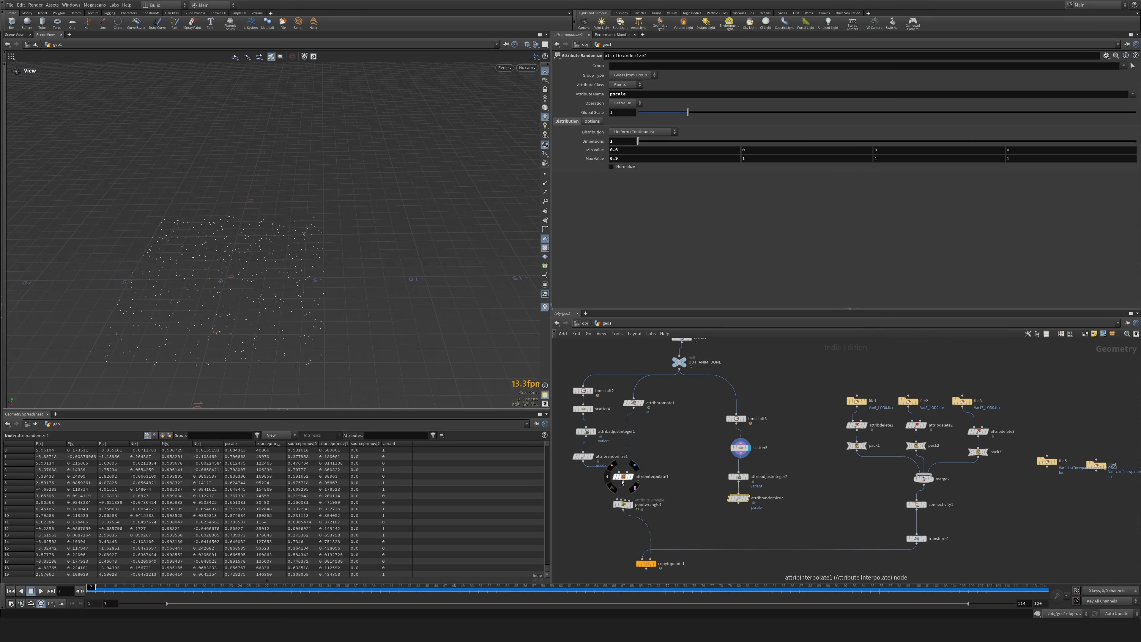
{"action": "left_click_drag", "start_coordinate": [622, 480], "coordinate": [722, 526], "text": "alt"}
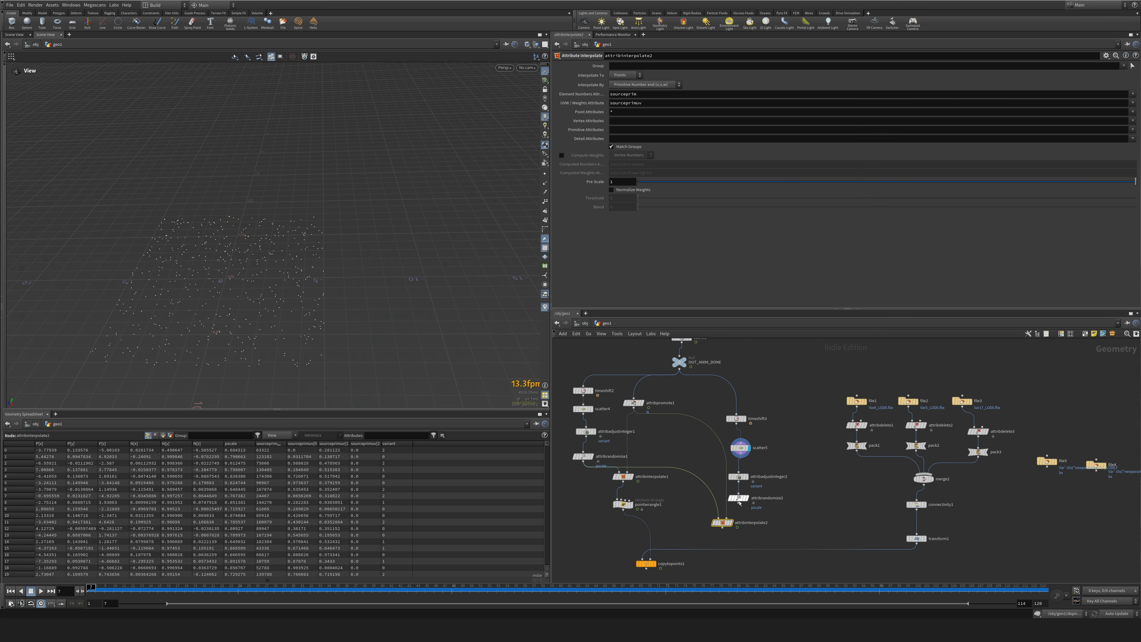
{"action": "left_click", "coordinate": [739, 502]}
{"action": "left_click", "coordinate": [719, 519]}
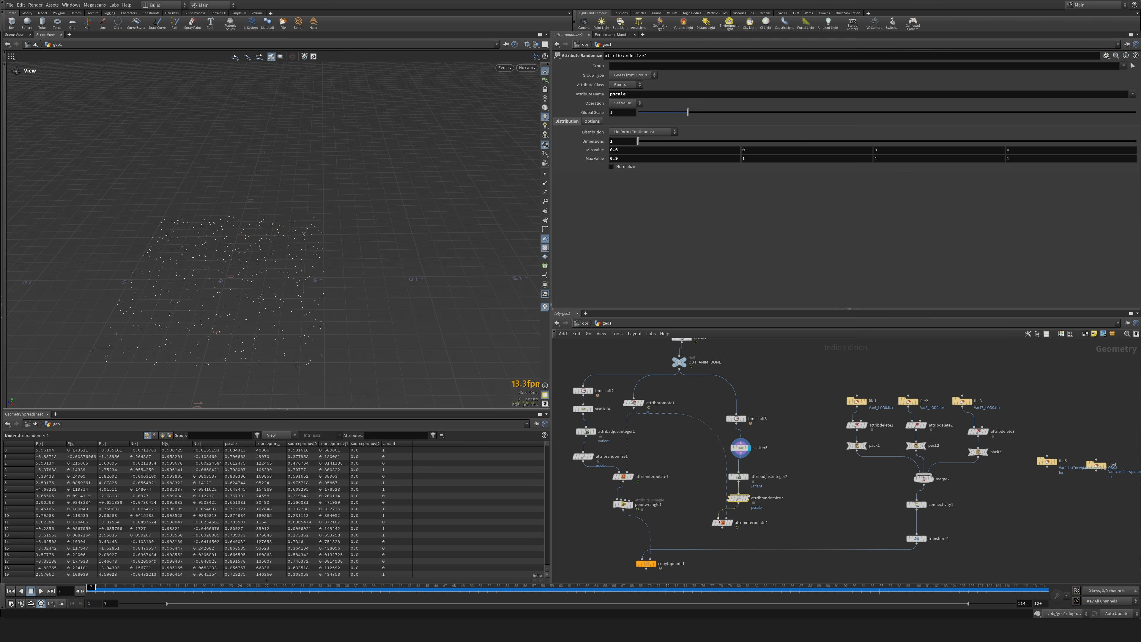
{"action": "left_click_drag", "start_coordinate": [721, 522], "coordinate": [733, 521]}
Duplicate the rotation wrangle and the Copy to Points node into the new branch, wiring the wrangle into the target points input.
{"action": "left_click", "coordinate": [623, 505]}
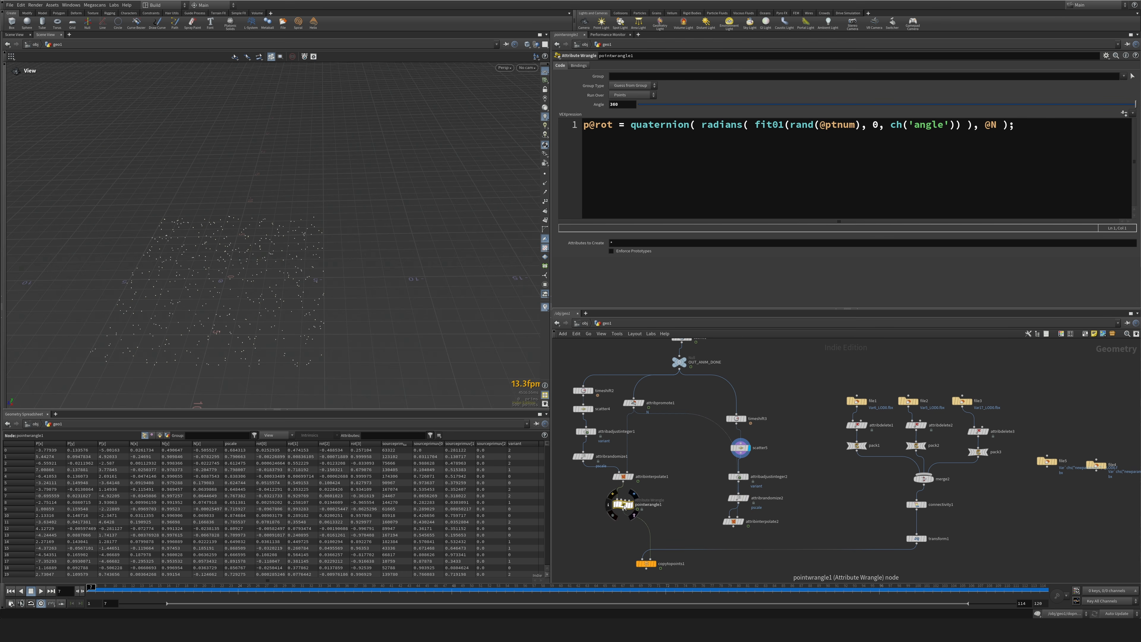
{"action": "left_click_drag", "start_coordinate": [624, 505], "coordinate": [702, 538], "text": "alt"}
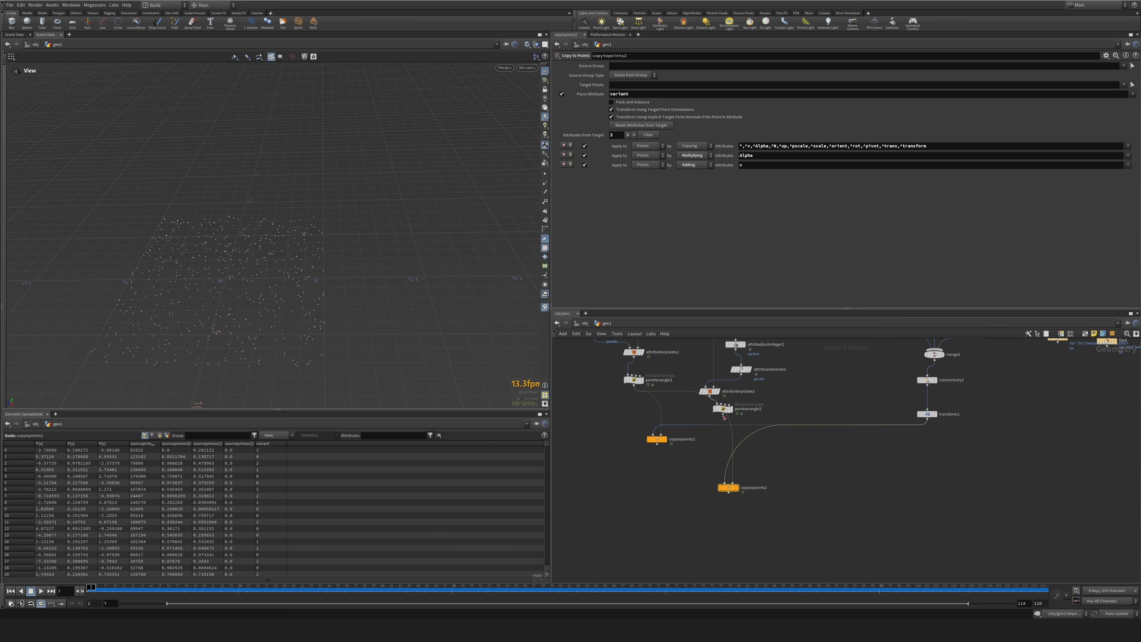
{"action": "left_click", "coordinate": [723, 416]}
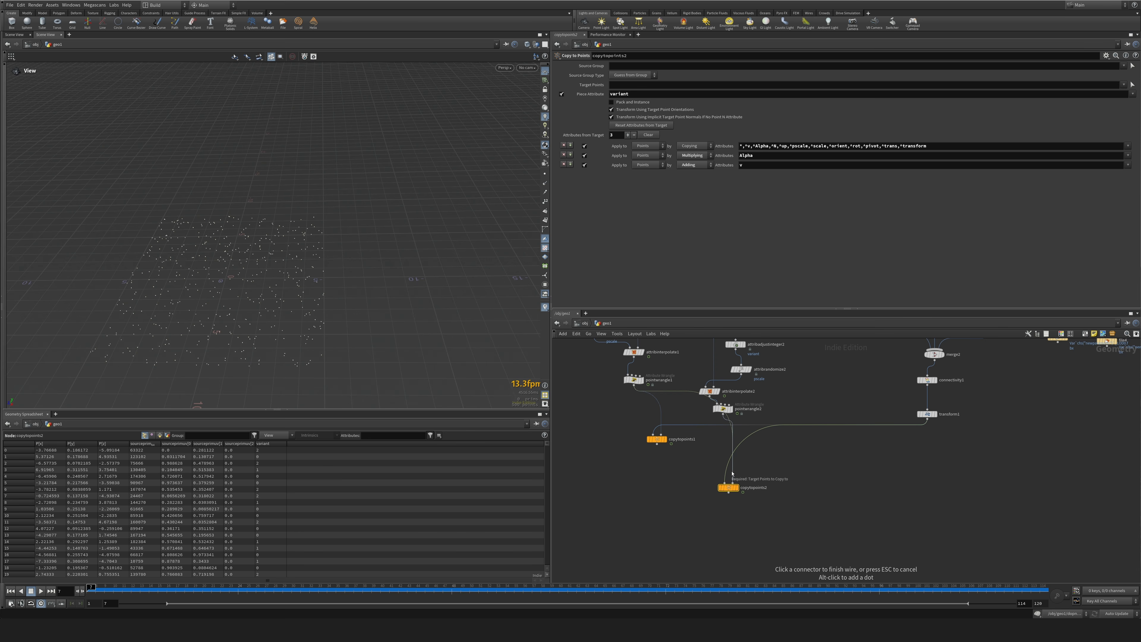
{"action": "left_click", "coordinate": [733, 483]}
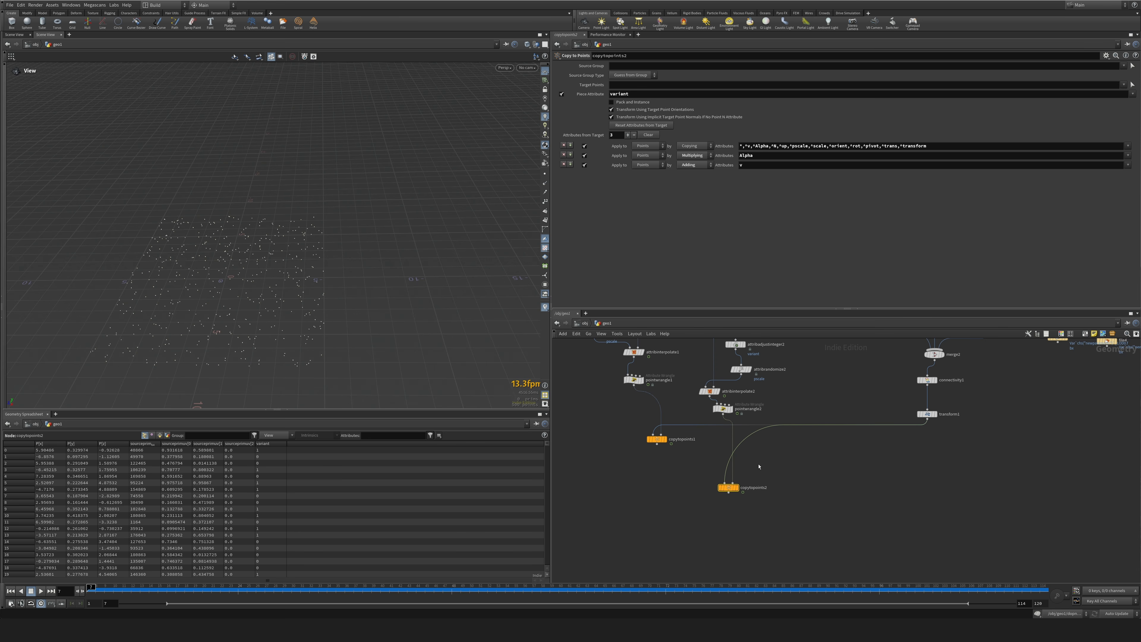
Duplicate the attribute delete, pack, merge, connectivity and transform chain for file4 and file5, and feed it into copytopoints2.
{"action": "left_click_drag", "start_coordinate": [664, 364], "coordinate": [798, 494]}
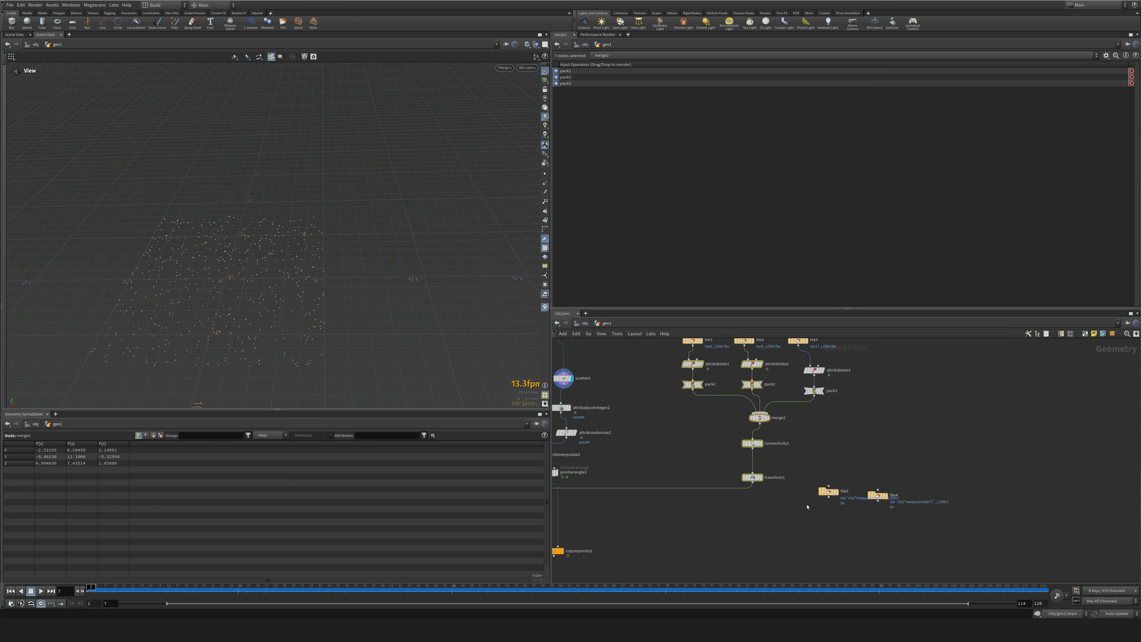
{"action": "left_click_drag", "start_coordinate": [669, 360], "coordinate": [824, 488]}
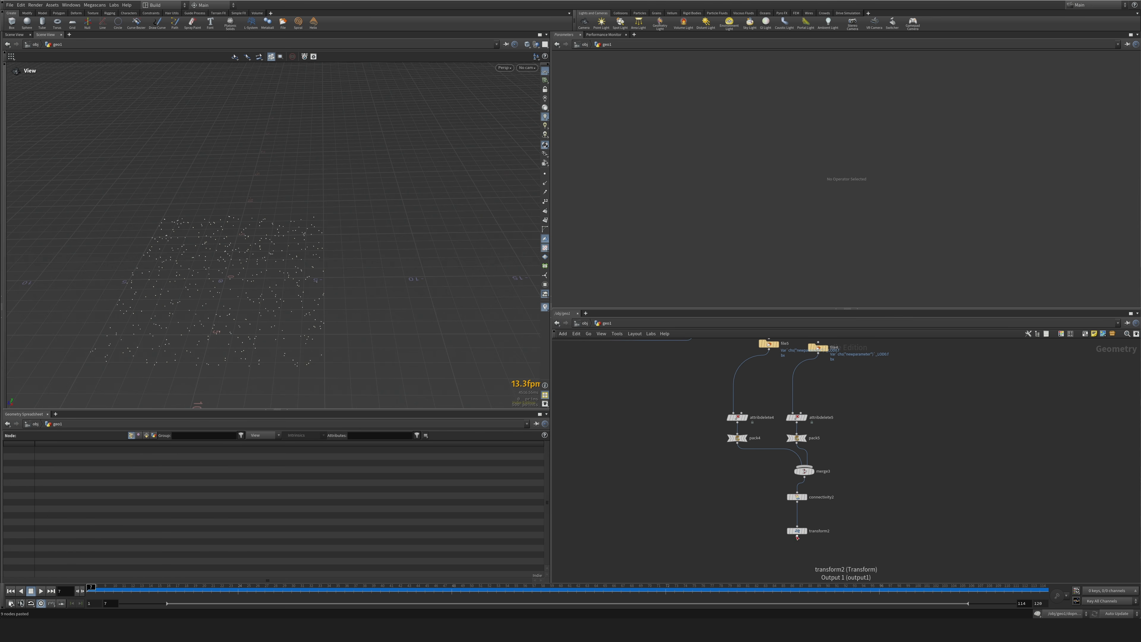
{"action": "left_click", "coordinate": [797, 537]}
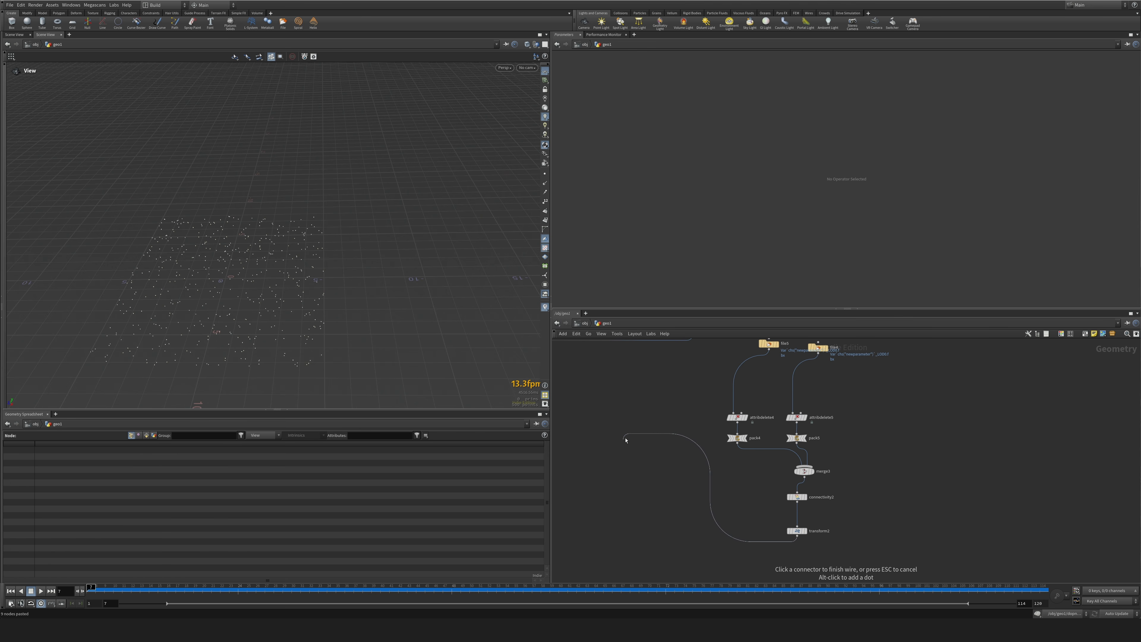
{"action": "middle_click_drag", "start_coordinate": [625, 438], "coordinate": [737, 505]}
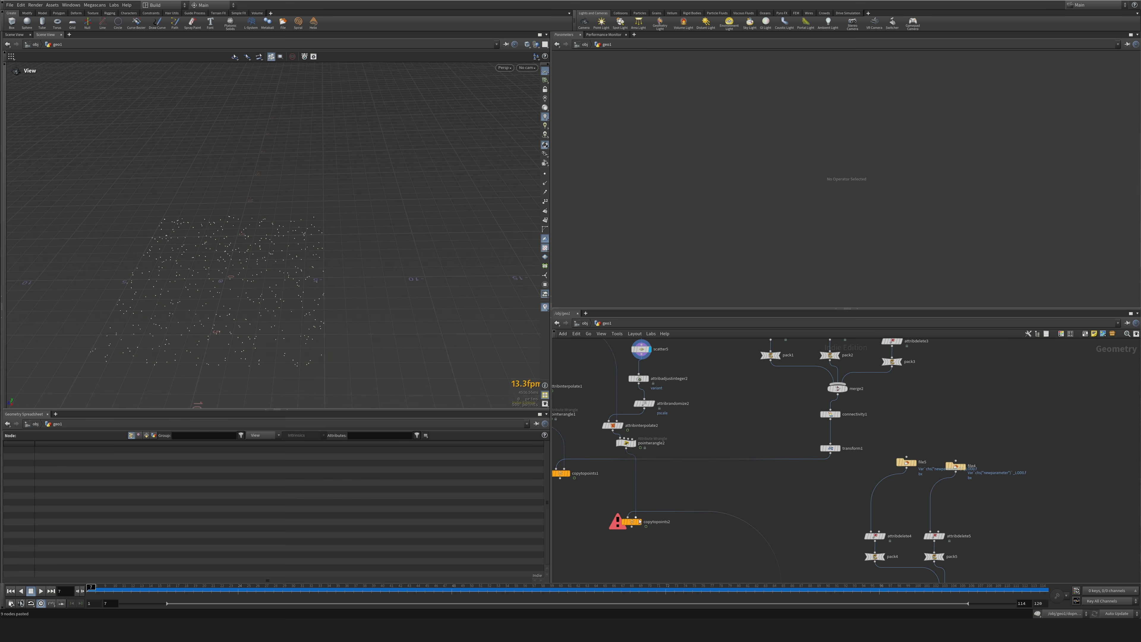
{"action": "left_click", "coordinate": [636, 518]}
Inspect the copied plants of copytopoints2 and overlay the dense grass of copytopoints1 as a template.
{"action": "left_click_drag", "start_coordinate": [288, 270], "coordinate": [460, 594]}
{"action": "scroll", "coordinate": [360, 252], "scroll_direction": "up", "scroll_amount": 5}
{"action": "middle_click_drag", "start_coordinate": [633, 526], "coordinate": [689, 455]}
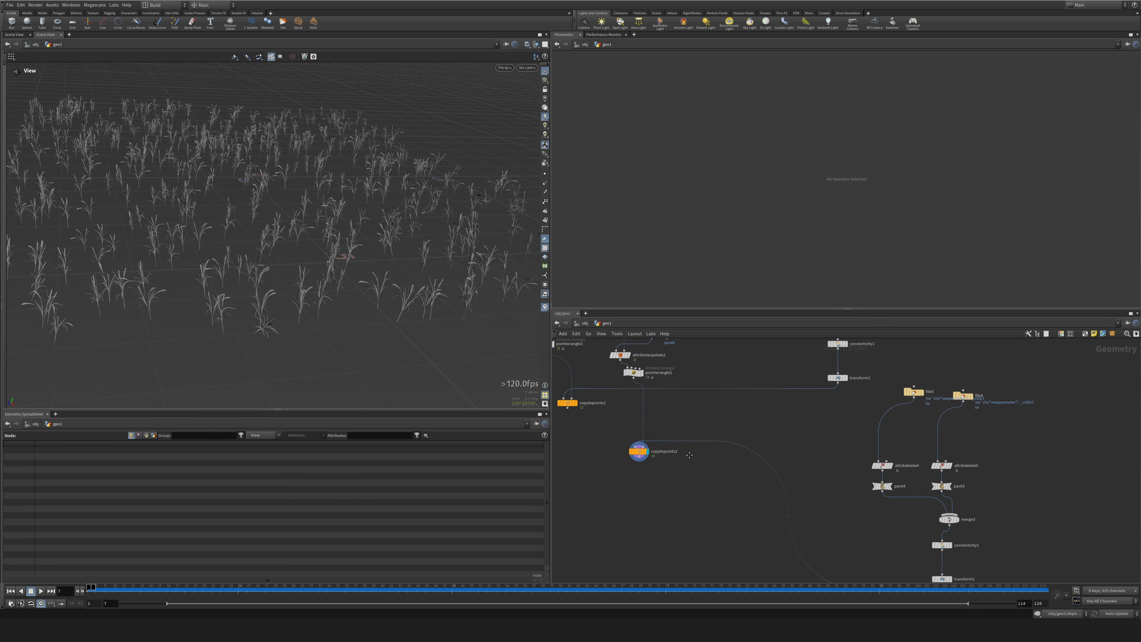
{"action": "left_click", "coordinate": [573, 405]}
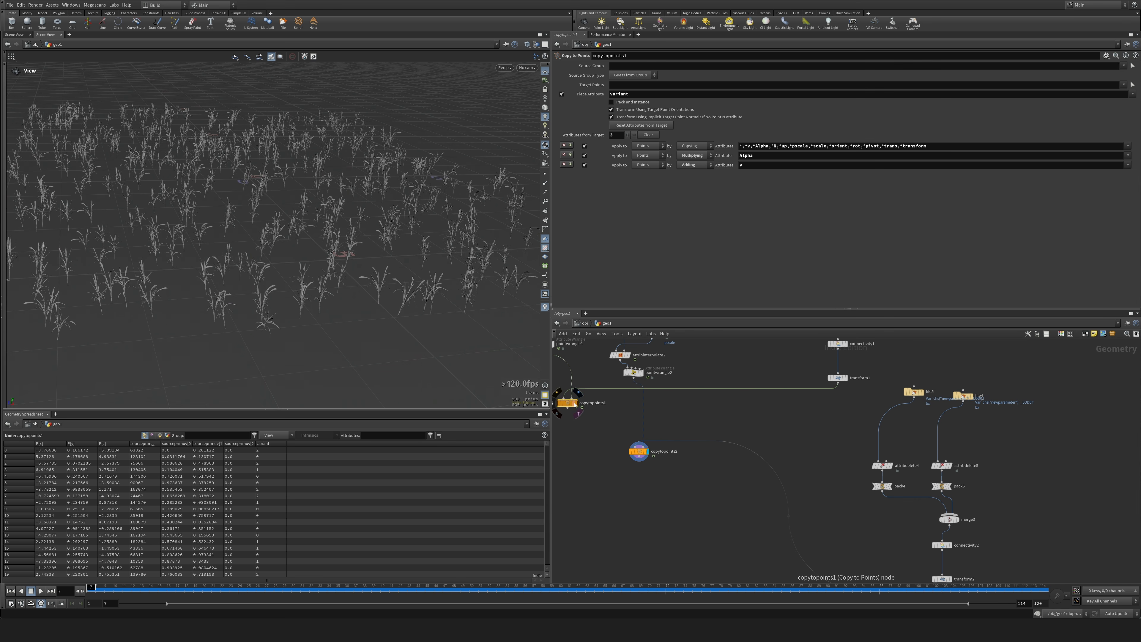
{"action": "left_click", "coordinate": [578, 410]}
{"action": "left_click_drag", "start_coordinate": [486, 332], "coordinate": [404, 275]}
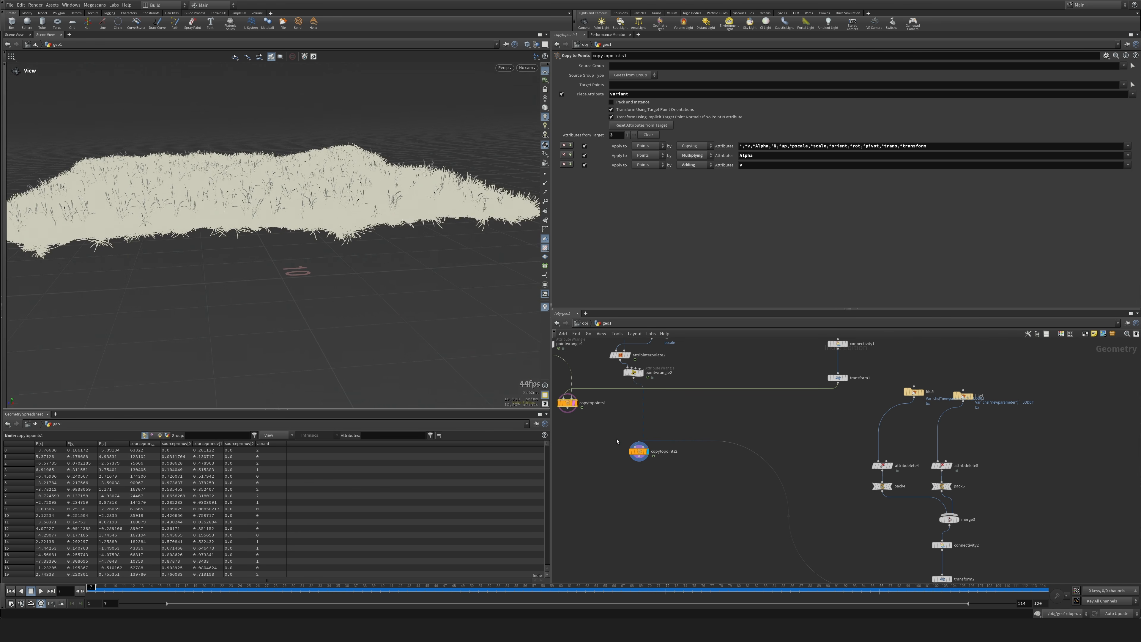
Set the uniform scale of the transform2 node feeding copytopoints2 to 0.03.
{"action": "scroll", "coordinate": [404, 275], "scroll_direction": "up", "scroll_amount": 2}
{"action": "middle_click_drag", "start_coordinate": [853, 510], "coordinate": [741, 437]}
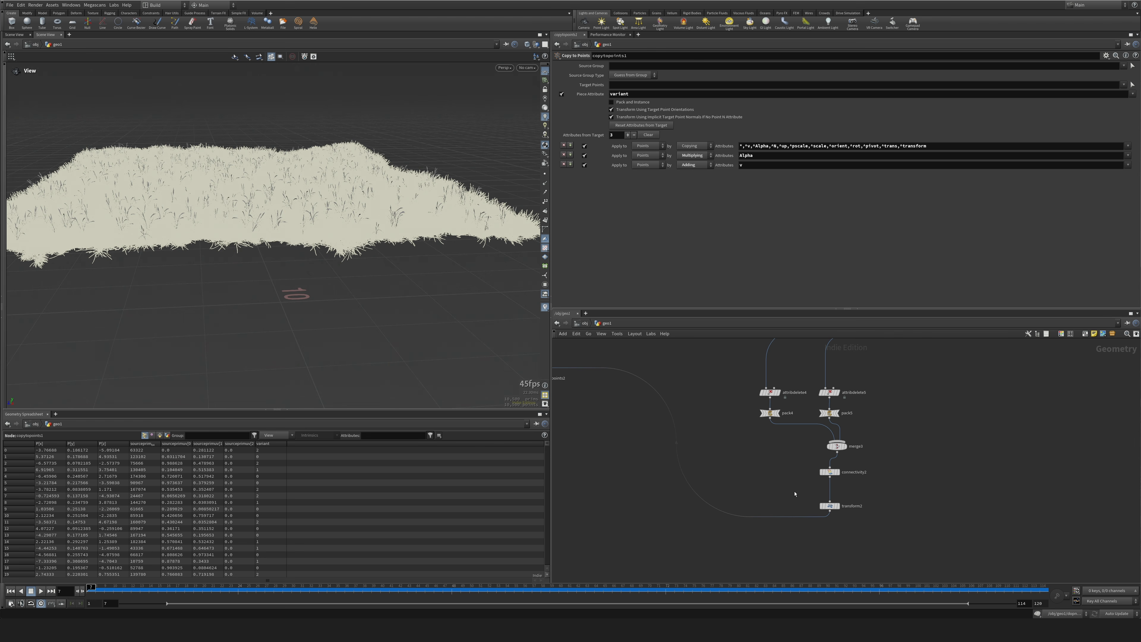
{"action": "left_click_drag", "start_coordinate": [825, 519], "coordinate": [831, 521]}
{"action": "left_click_drag", "start_coordinate": [624, 129], "coordinate": [617, 129]}
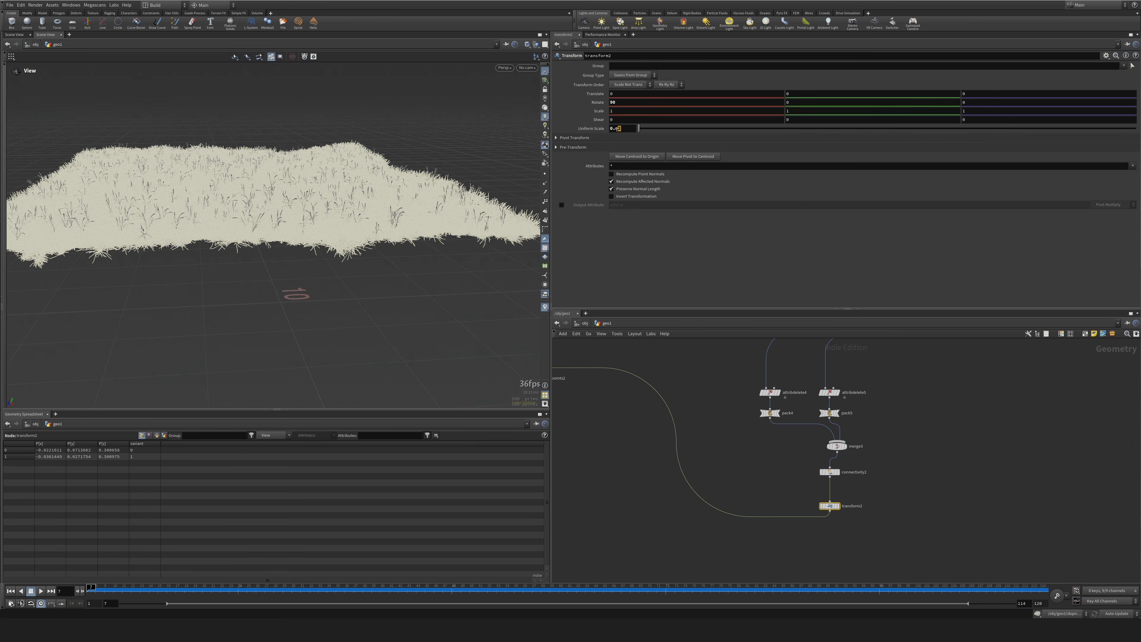
{"action": "key", "text": "Return"}
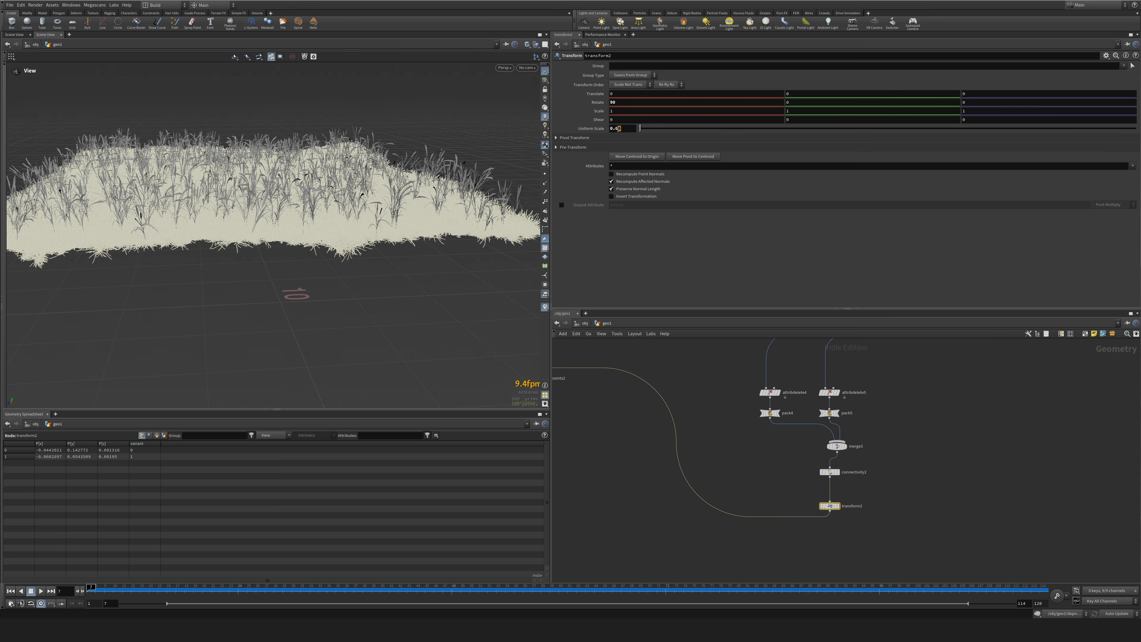
{"action": "type", "text": "3"}
{"action": "key", "text": "Return"}
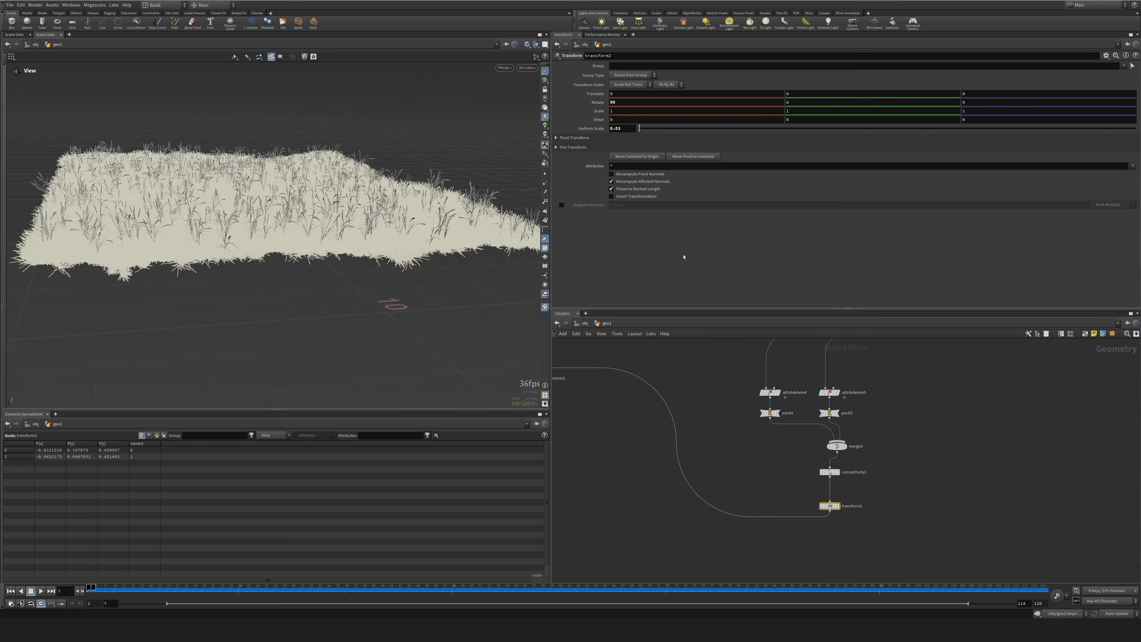
Merge copytopoints1 and copytopoints2 with a new Merge node and display the combined grass.
{"action": "left_click", "coordinate": [724, 435]}
{"action": "middle_click_drag", "start_coordinate": [732, 444], "coordinate": [889, 501]}
{"action": "left_click_drag", "start_coordinate": [685, 437], "coordinate": [687, 444]}
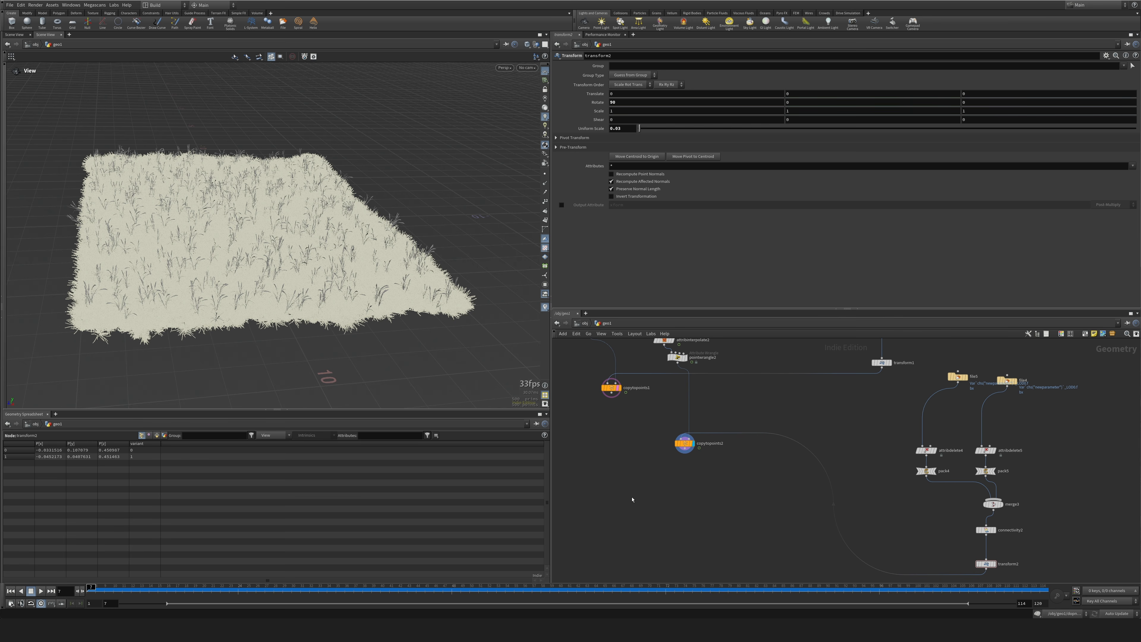
{"action": "key", "text": "Tab"}
{"action": "type", "text": "merge"}
{"action": "key", "text": "Return"}
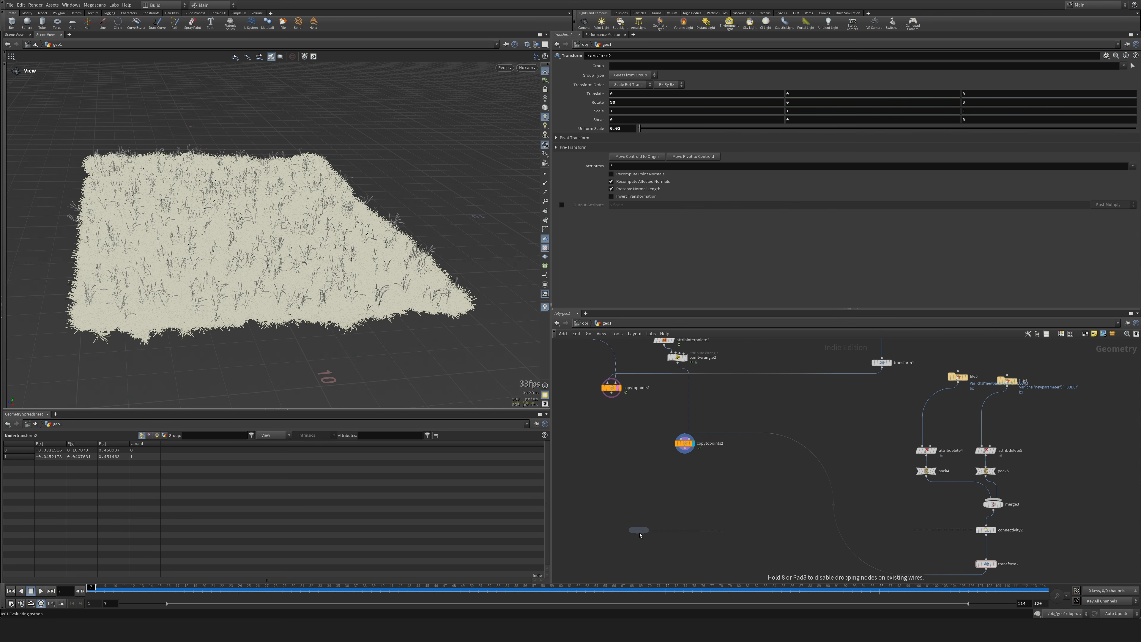
{"action": "left_click", "coordinate": [641, 534]}
{"action": "left_click_drag", "start_coordinate": [611, 399], "coordinate": [684, 452]}
{"action": "left_click", "coordinate": [653, 528]}
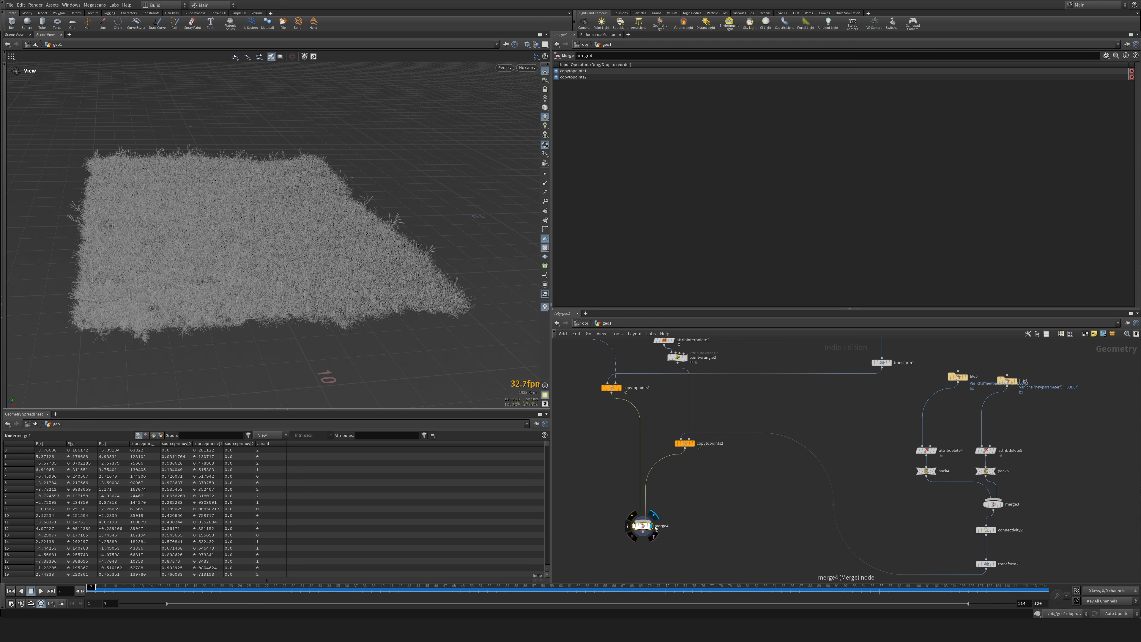
Append a Null below merge4 and name it OUT_GRASS_RENDER.
{"action": "left_click_drag", "start_coordinate": [278, 270], "coordinate": [404, 247]}
{"action": "middle_click_drag", "start_coordinate": [778, 524], "coordinate": [762, 479]}
{"action": "scroll", "coordinate": [804, 545], "scroll_direction": "down", "scroll_amount": 5}
{"action": "scroll", "coordinate": [772, 491], "scroll_direction": "up", "scroll_amount": 7}
{"action": "key", "text": "Tab"}
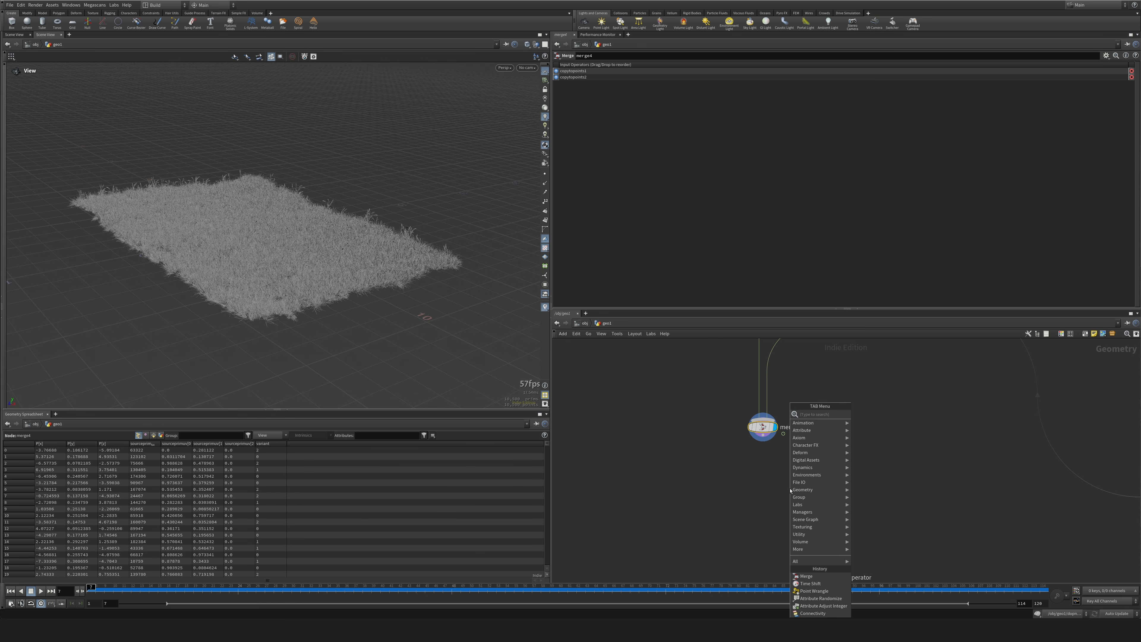
{"action": "type", "text": "null"}
{"action": "key", "text": "Return"}
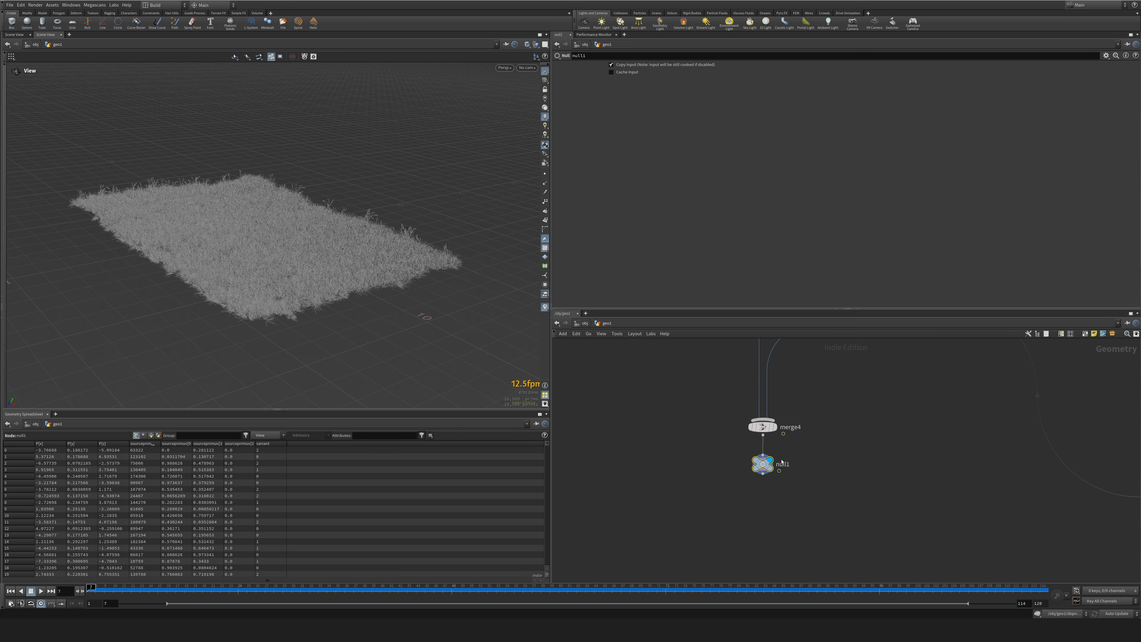
{"action": "key", "text": "h"}
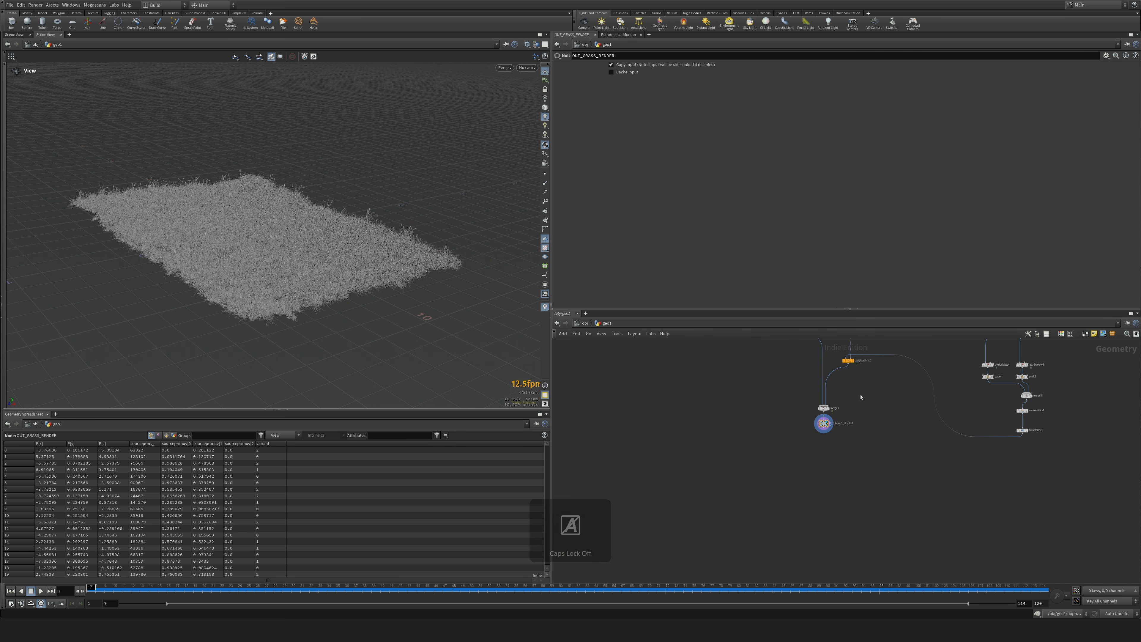
Display OUT_ANIM_DONE and branch a Null named OUT_GROUND_RENDER from it, placed beside the scatter chains.
{"action": "scroll", "coordinate": [812, 538], "scroll_direction": "up", "scroll_amount": 3}
{"action": "middle_click_drag", "start_coordinate": [834, 385], "coordinate": [785, 421]}
{"action": "scroll", "coordinate": [715, 398], "scroll_direction": "up", "scroll_amount": 3}
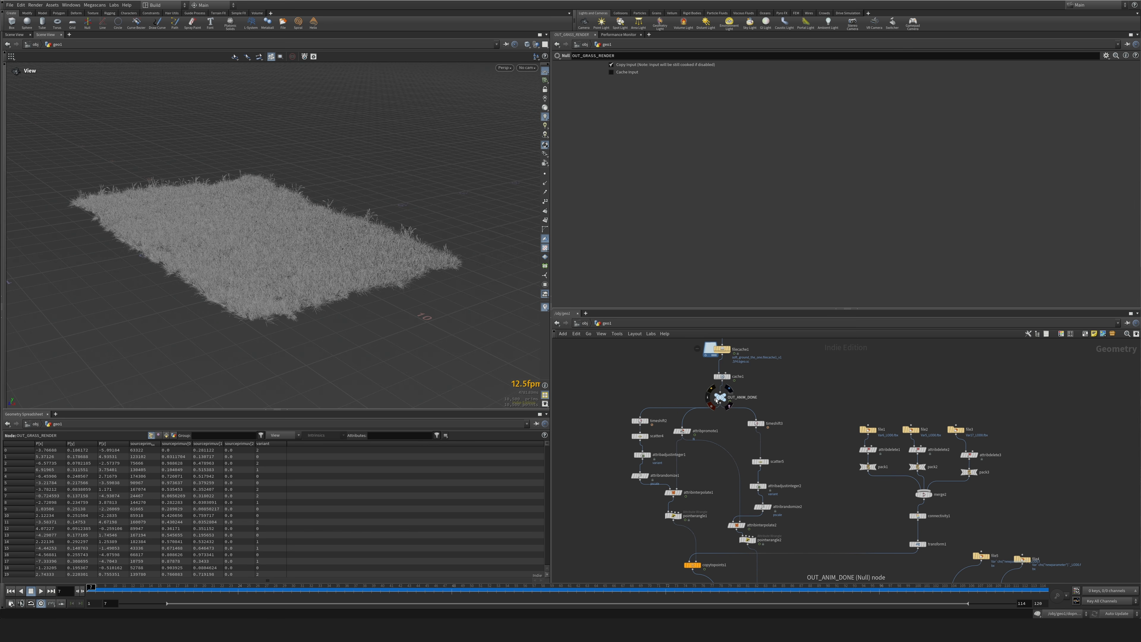
{"action": "left_click", "coordinate": [727, 396]}
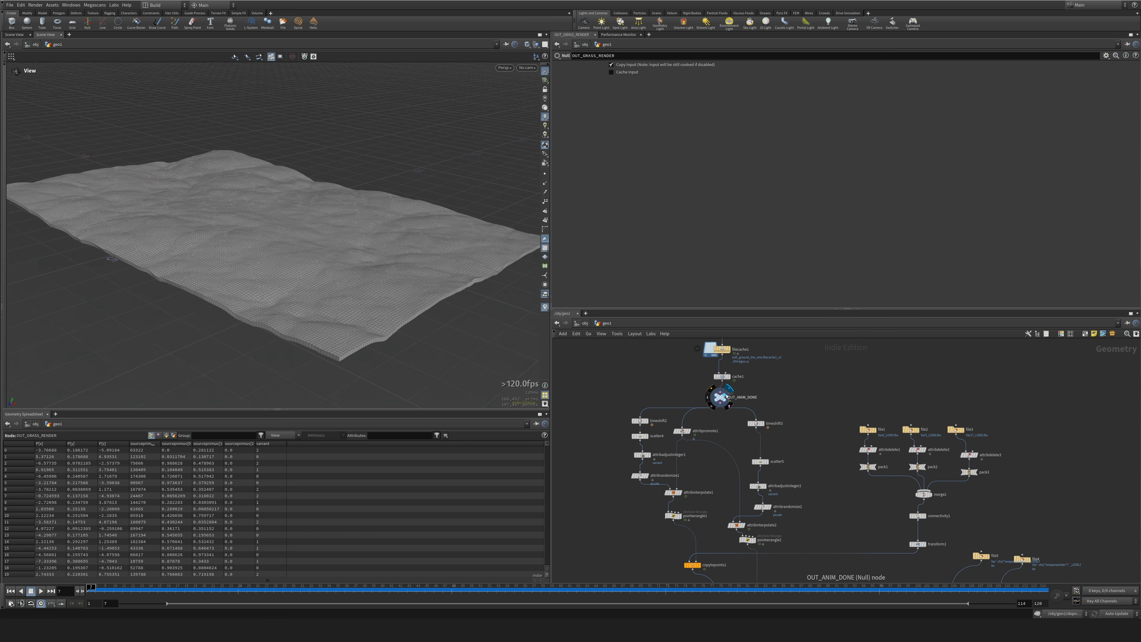
{"action": "key", "text": "Tab"}
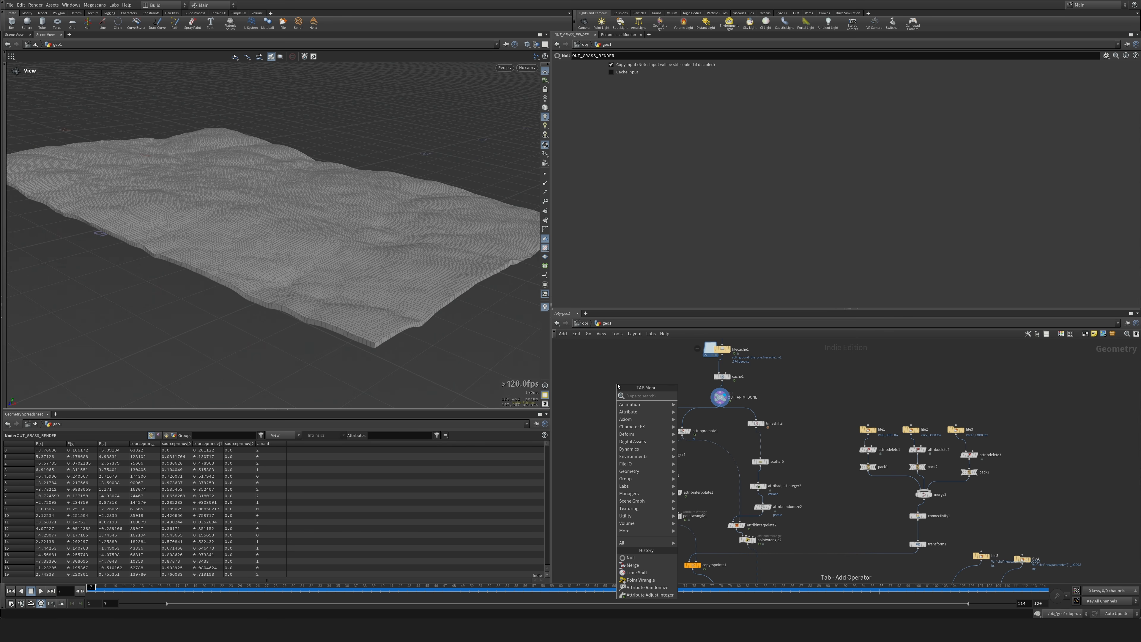
{"action": "type", "text": "null"}
{"action": "key", "text": "Return"}
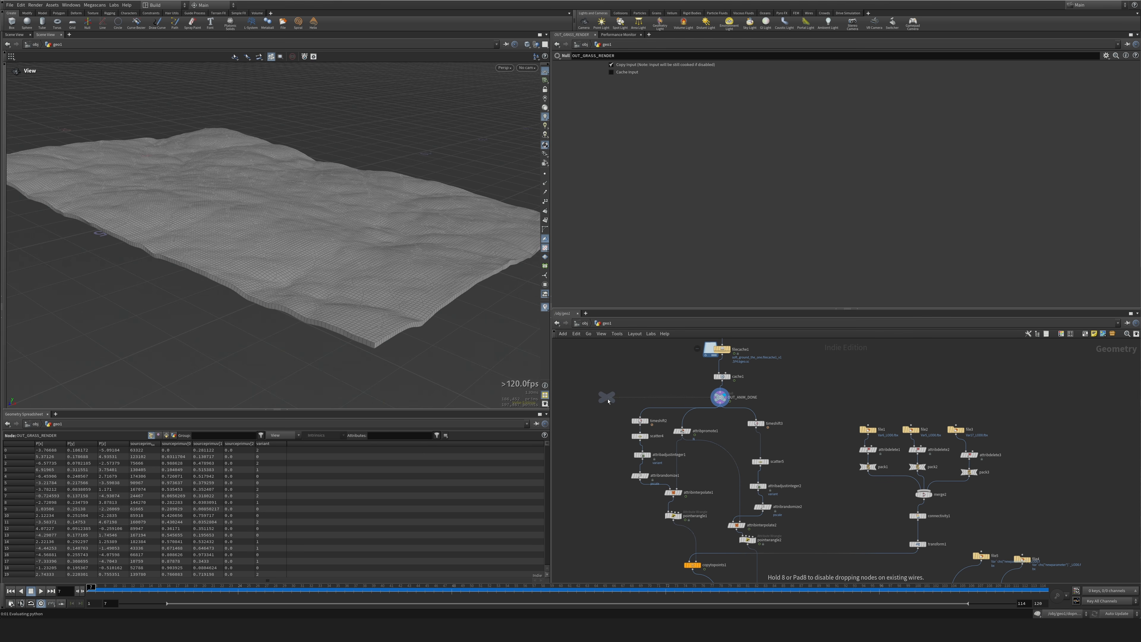
{"action": "middle_click_drag", "start_coordinate": [608, 400], "coordinate": [714, 350]}
{"action": "left_click", "coordinate": [659, 396]}
{"action": "left_click", "coordinate": [658, 388]}
{"action": "left_click", "coordinate": [825, 353]}
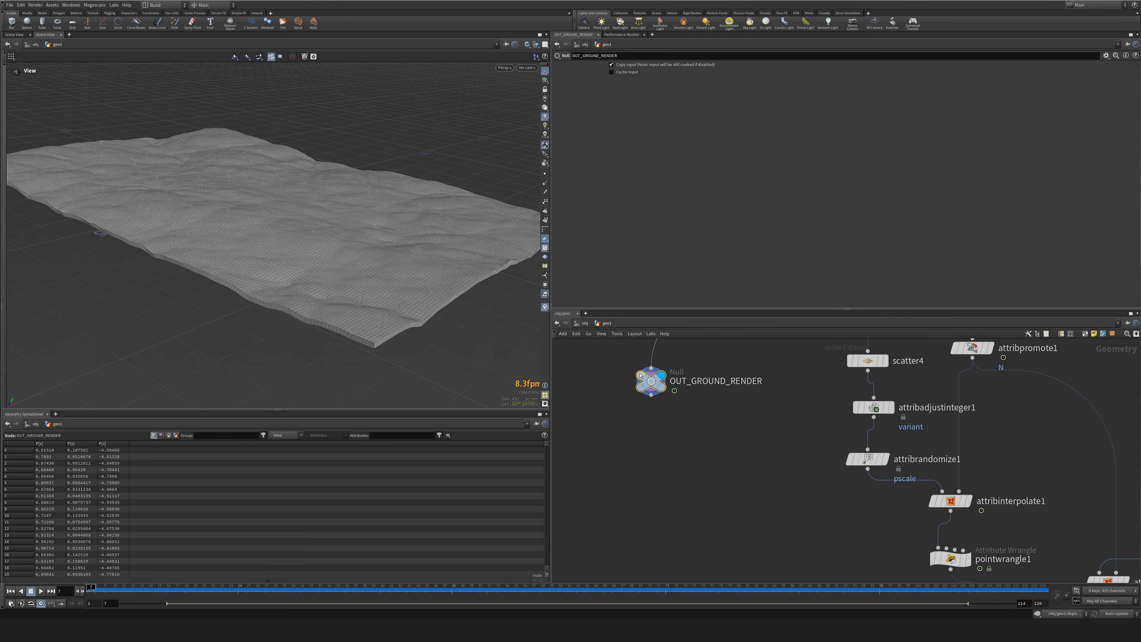
{"action": "left_click_drag", "start_coordinate": [646, 381], "coordinate": [570, 459]}
{"action": "middle_click_drag", "start_coordinate": [686, 428], "coordinate": [782, 411]}
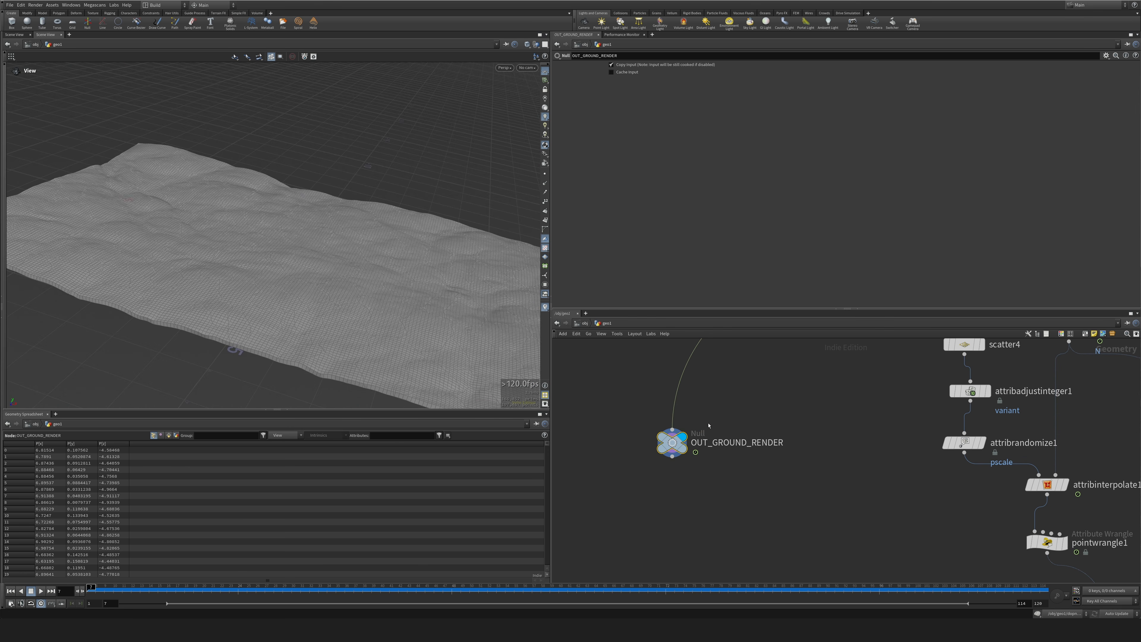
Insert a UV Texture node on the wire between OUT_ANIM_DONE and OUT_GROUND_RENDER.
{"action": "key", "text": "Tab"}
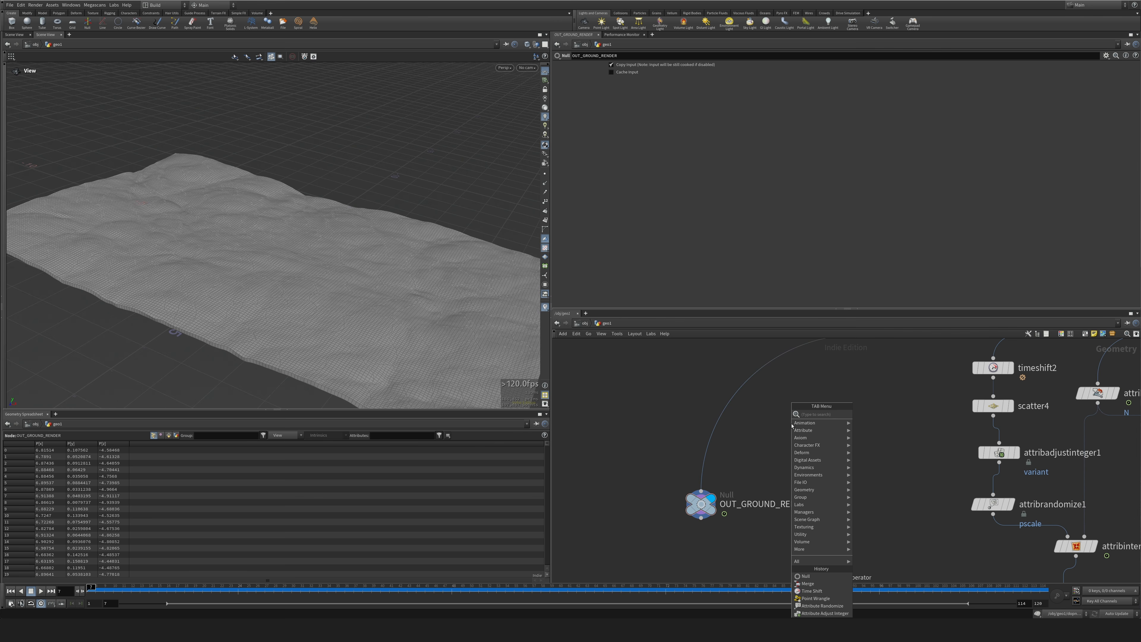
{"action": "type", "text": "uv"}
{"action": "key", "text": "Caps_Lock"}
{"action": "key", "text": "Down"}
{"action": "key", "text": "Down"}
{"action": "key", "text": "Down"}
{"action": "key", "text": "Down"}
{"action": "key", "text": "Down"}
{"action": "key", "text": "Down"}
{"action": "key", "text": "Down"}
{"action": "key", "text": "Down"}
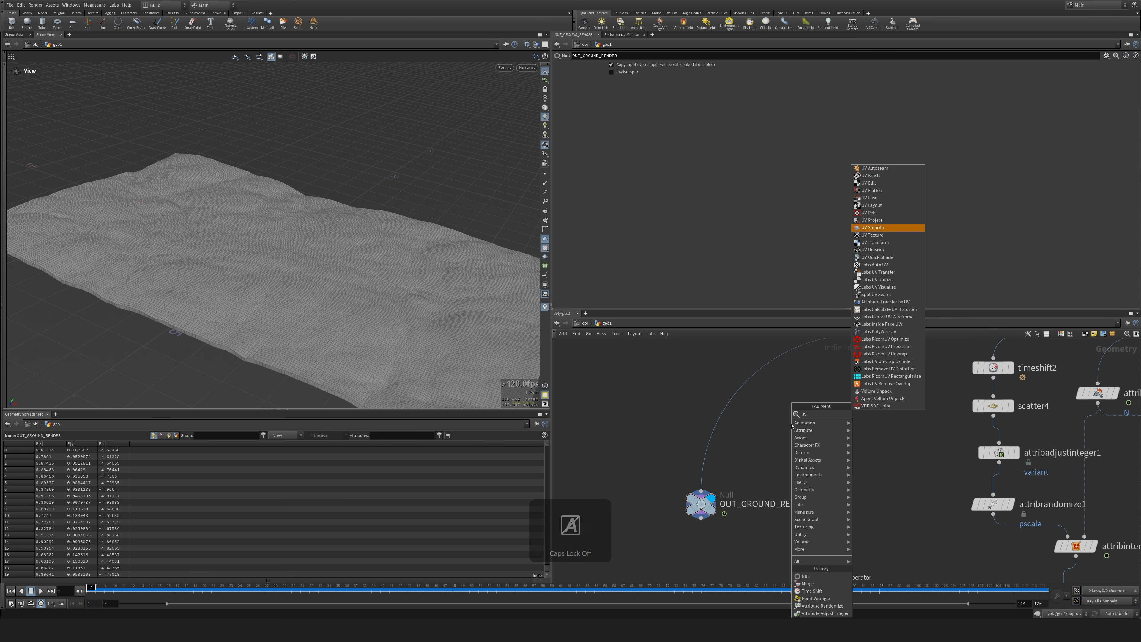
{"action": "key", "text": "Down"}
{"action": "key", "text": "Return"}
{"action": "left_click", "coordinate": [714, 427]}
Delete the Exploded View node attached below OUT_GROUND_RENDER.
{"action": "mouse_move", "coordinate": [386, 270]}
{"action": "left_mouse_down"}
{"action": "mouse_move", "coordinate": [351, 167]}
{"action": "mouse_move", "coordinate": [382, 279]}
{"action": "left_mouse_up"}
{"action": "middle_click_drag", "start_coordinate": [799, 491], "coordinate": [828, 425]}
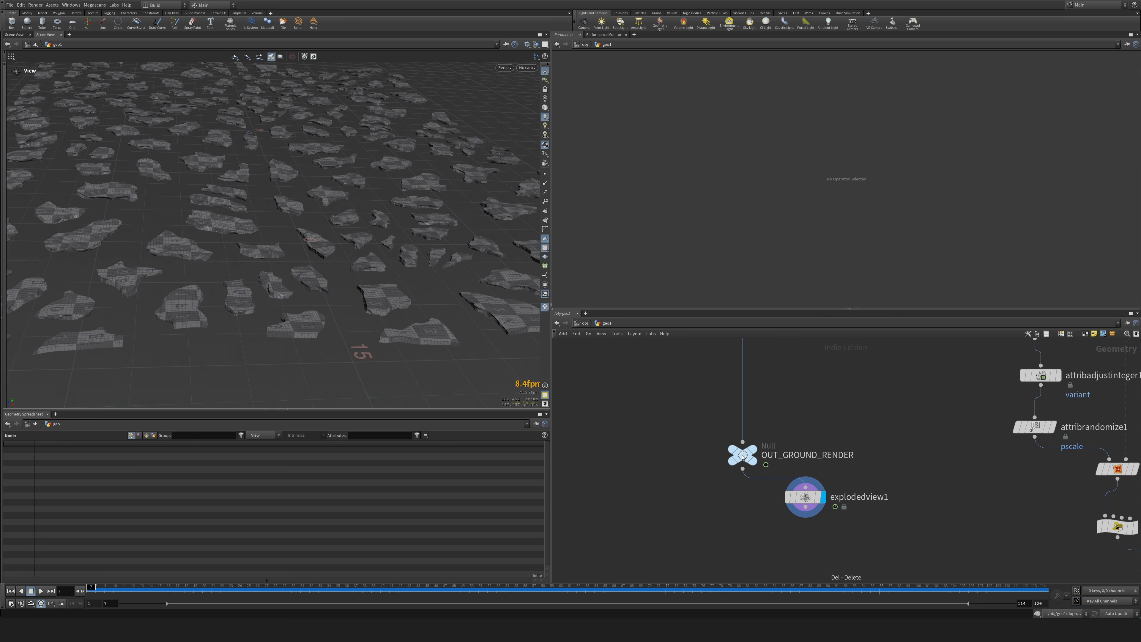
{"action": "left_click_drag", "start_coordinate": [824, 539], "coordinate": [839, 546]}
{"action": "key", "text": "Delete"}
Align OUT_GROUND_RENDER beneath uvtexture1 and open the UV texture's X scale for editing.
{"action": "middle_click_drag", "start_coordinate": [867, 434], "coordinate": [854, 542]}
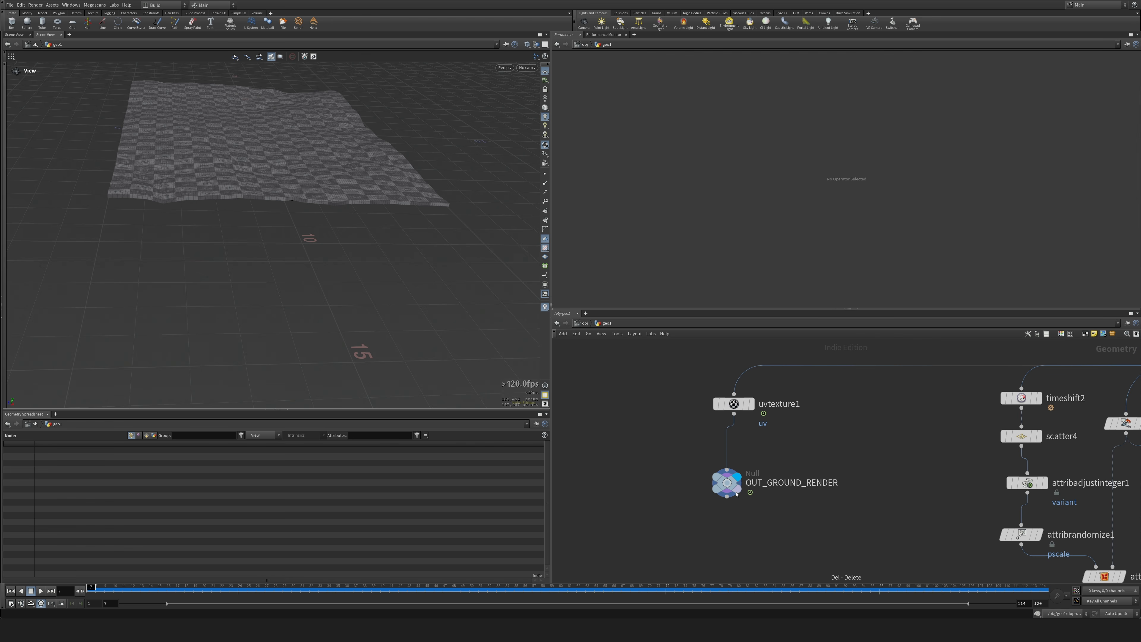
{"action": "left_click_drag", "start_coordinate": [736, 485], "coordinate": [743, 462]}
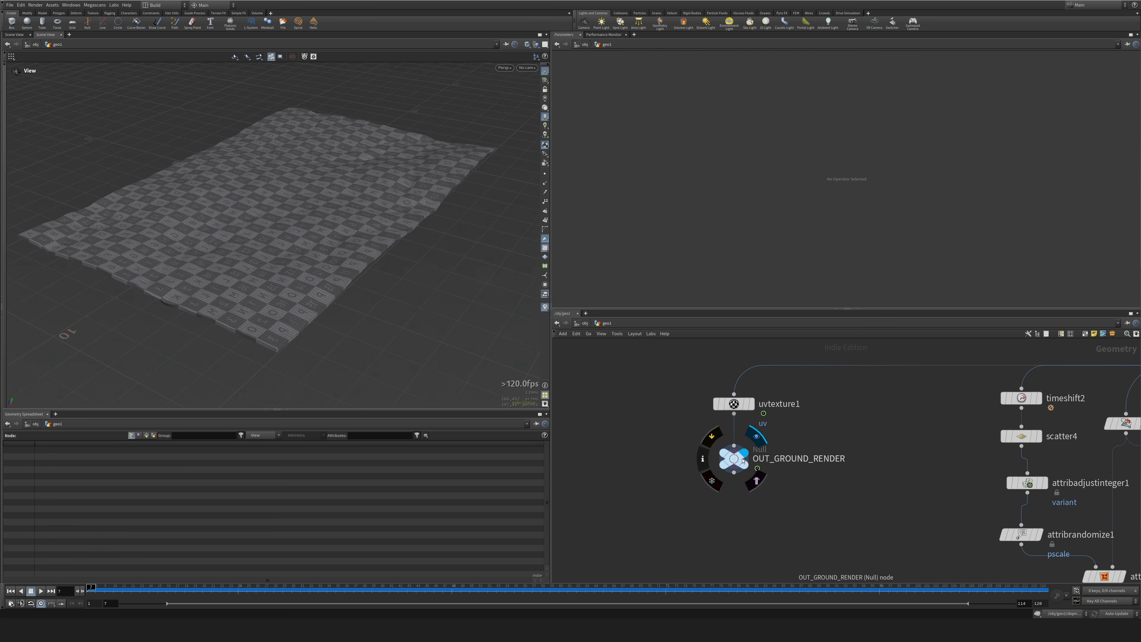
{"action": "left_click", "coordinate": [734, 403]}
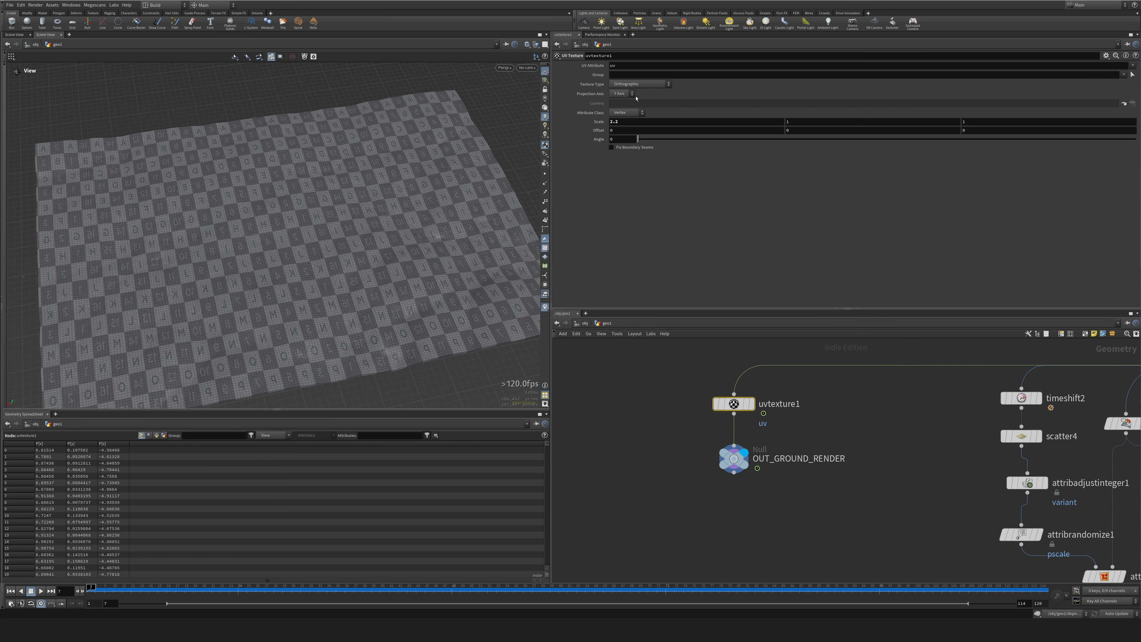
{"action": "middle_click_drag", "start_coordinate": [624, 122], "coordinate": [600, 124]}
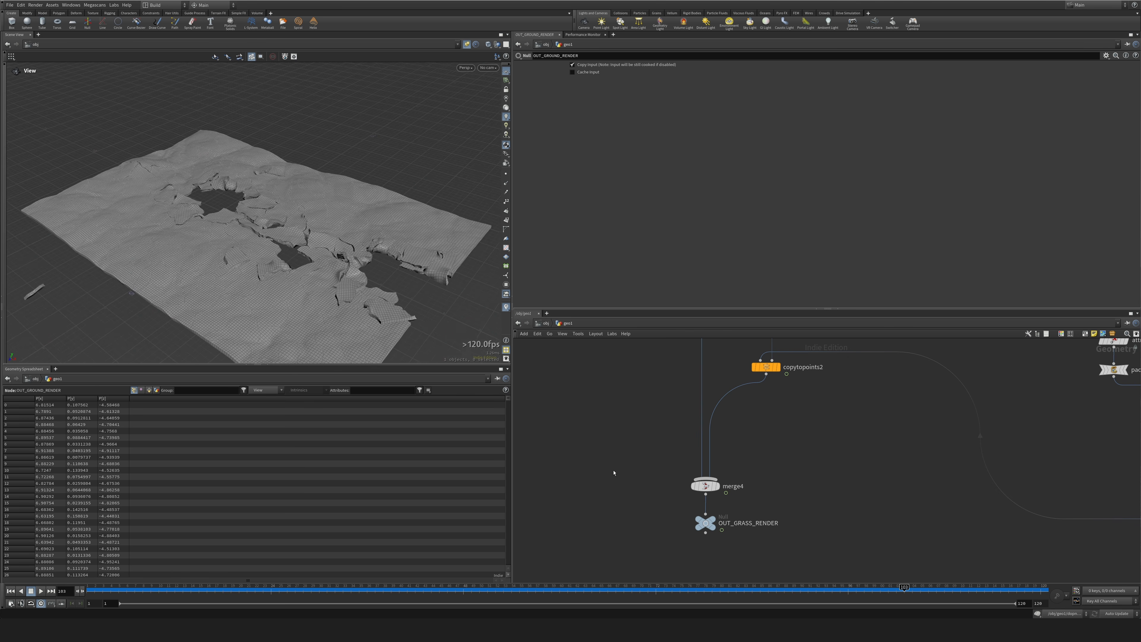
Examine the primitive and point attributes of OUT_ANIM_DONE in the geometry spreadsheet.
{"action": "mouse_move", "coordinate": [645, 445]}
{"action": "middle_mouse_down"}
{"action": "mouse_move", "coordinate": [623, 554]}
{"action": "mouse_move", "coordinate": [644, 543]}
{"action": "middle_mouse_up"}
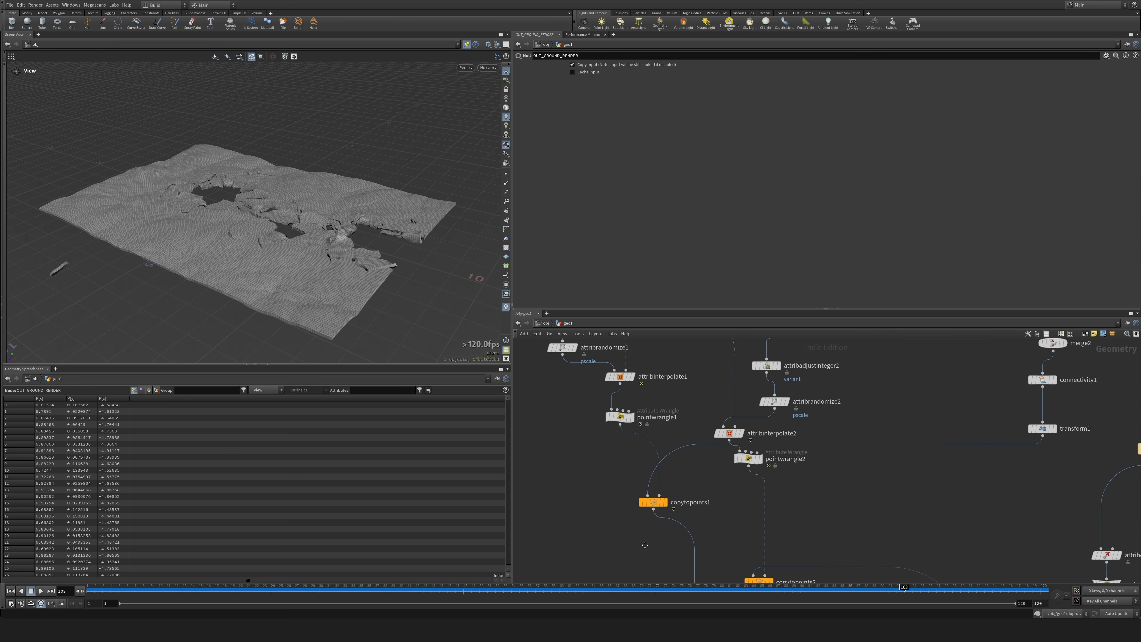
{"action": "middle_click_drag", "start_coordinate": [598, 457], "coordinate": [599, 543]}
{"action": "middle_click_drag", "start_coordinate": [675, 396], "coordinate": [676, 511]}
{"action": "scroll", "coordinate": [676, 511], "scroll_direction": "down", "scroll_amount": 5}
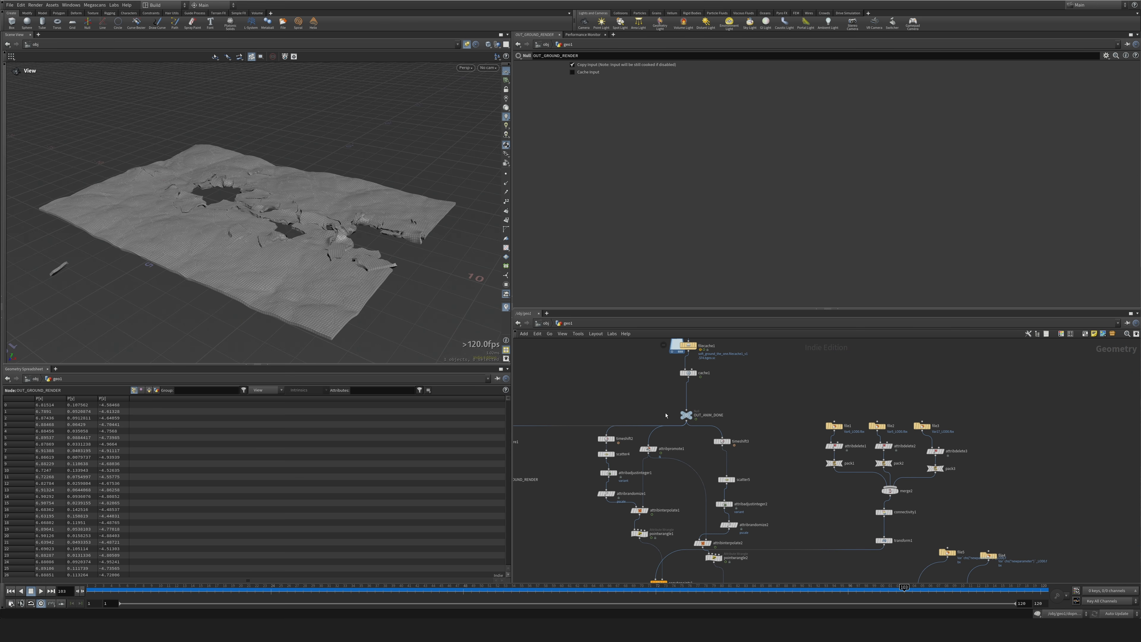
{"action": "left_click_drag", "start_coordinate": [687, 395], "coordinate": [689, 384]}
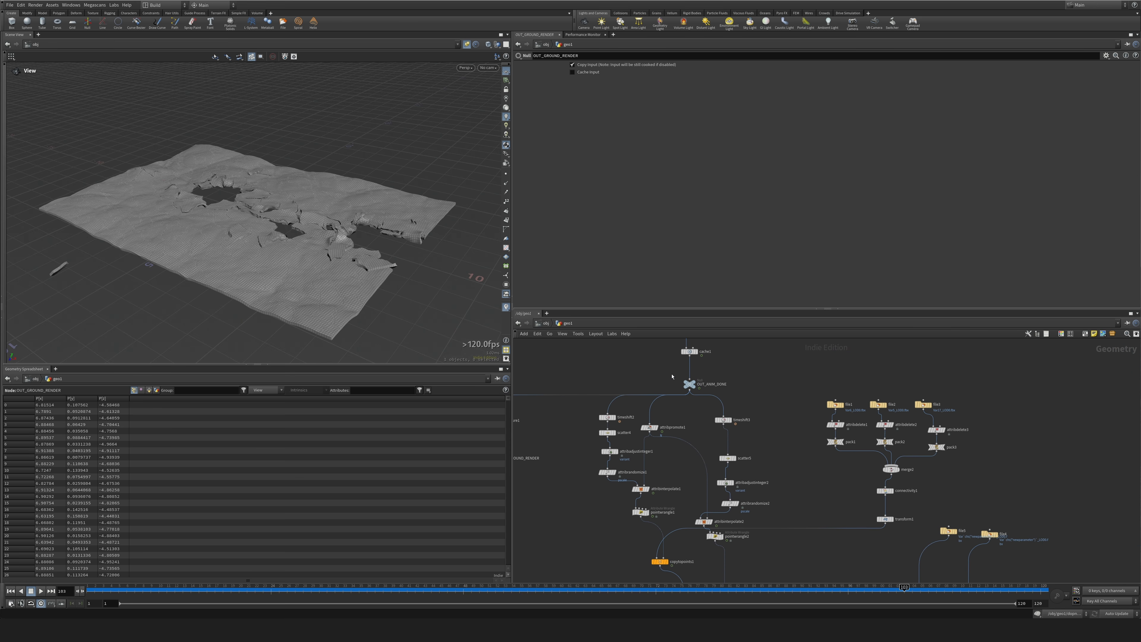
{"action": "left_click", "coordinate": [143, 390]}
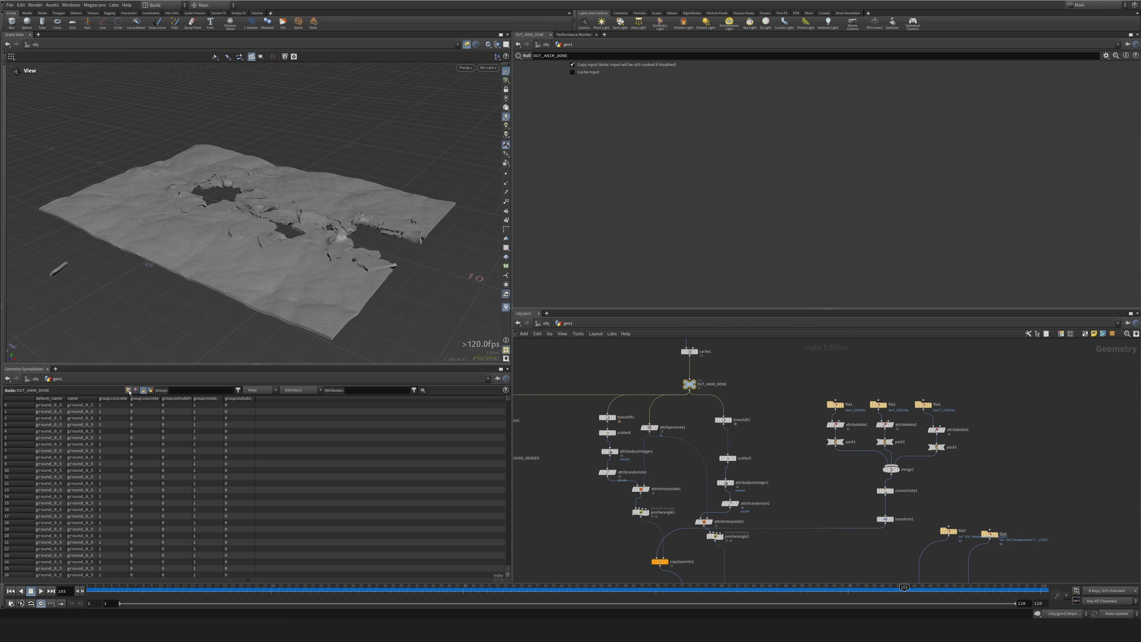
{"action": "left_click", "coordinate": [128, 391]}
Insert a Trail node between cache1 and OUT_ANIM_DONE with its result type set to Compute Velocity.
{"action": "middle_click_drag", "start_coordinate": [668, 374], "coordinate": [656, 447]}
{"action": "scroll", "coordinate": [662, 447], "scroll_direction": "up", "scroll_amount": 4}
{"action": "key", "text": "Tab"}
{"action": "type", "text": "trail"}
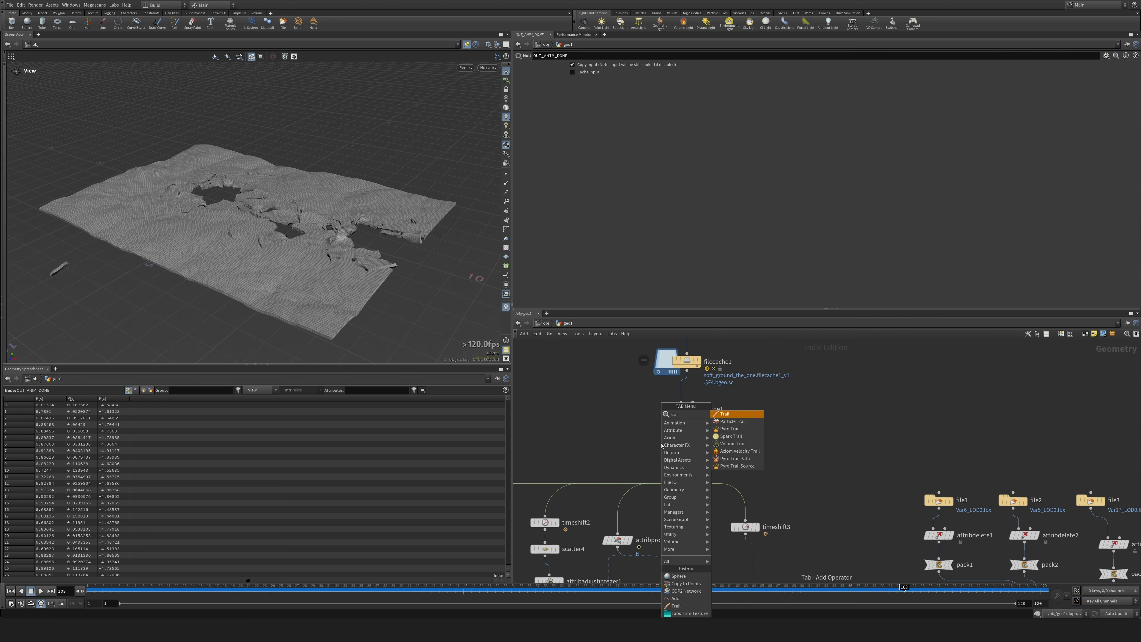
{"action": "key", "text": "Return"}
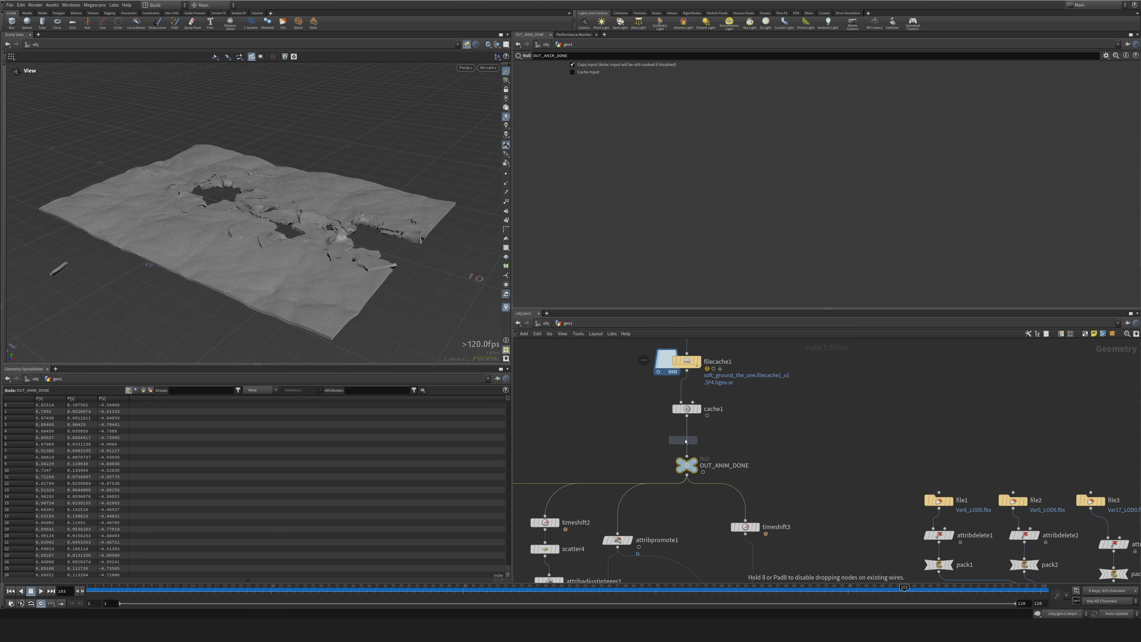
{"action": "left_click", "coordinate": [686, 442]}
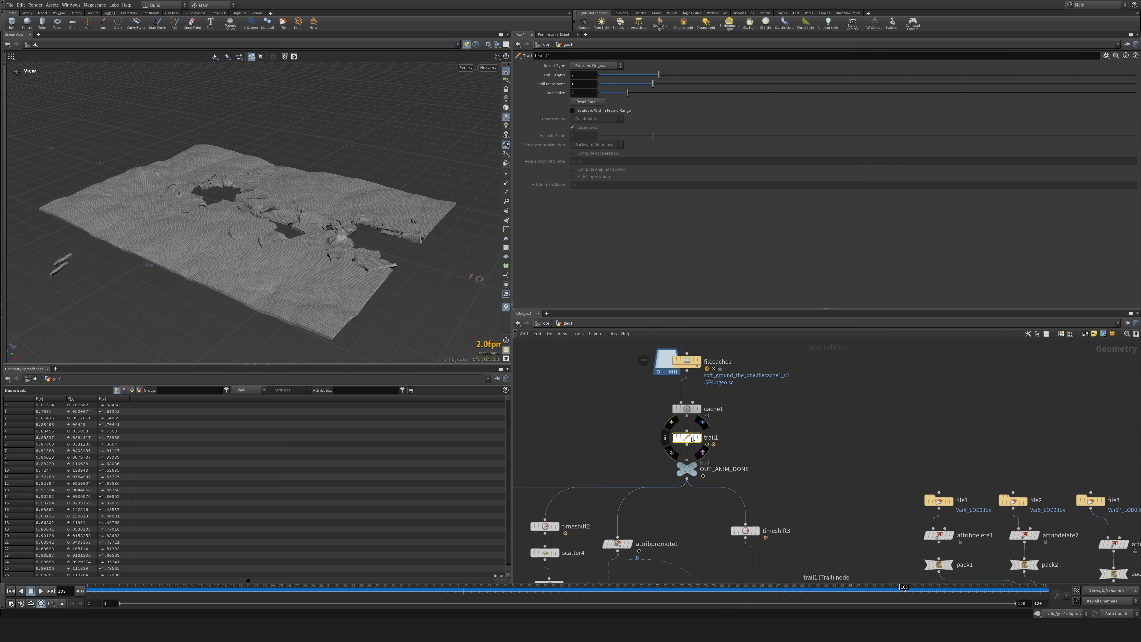
{"action": "left_click", "coordinate": [593, 67]}
{"action": "left_click", "coordinate": [593, 95]}
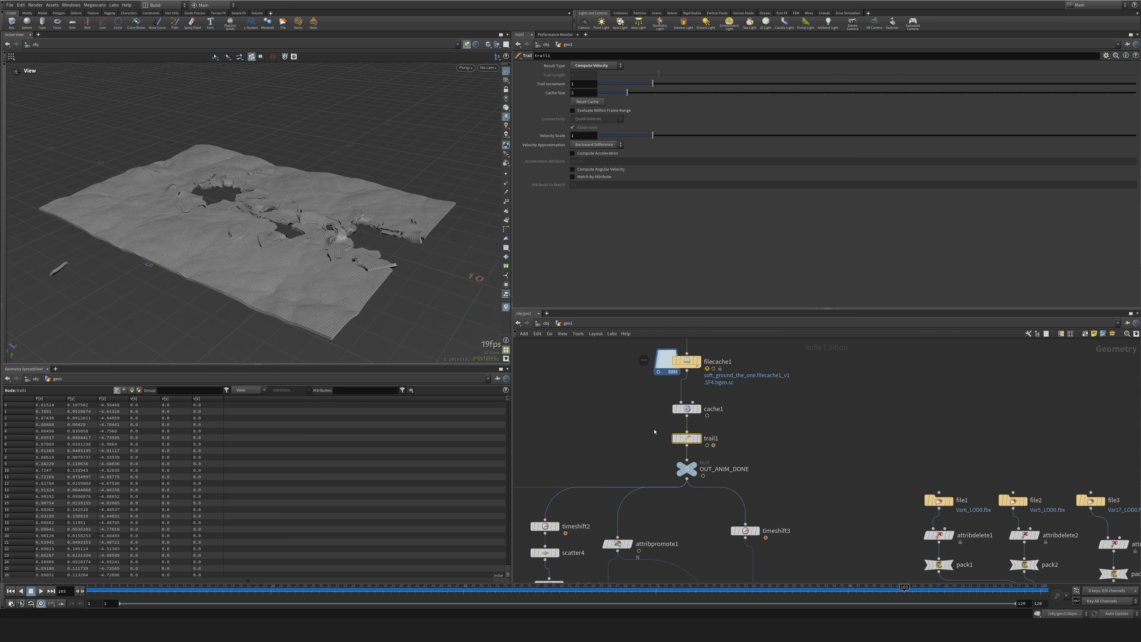
Check the point velocities of OUT_ANIM_DONE at an earlier frame, sorted by the v[y] component.
{"action": "left_click", "coordinate": [684, 469]}
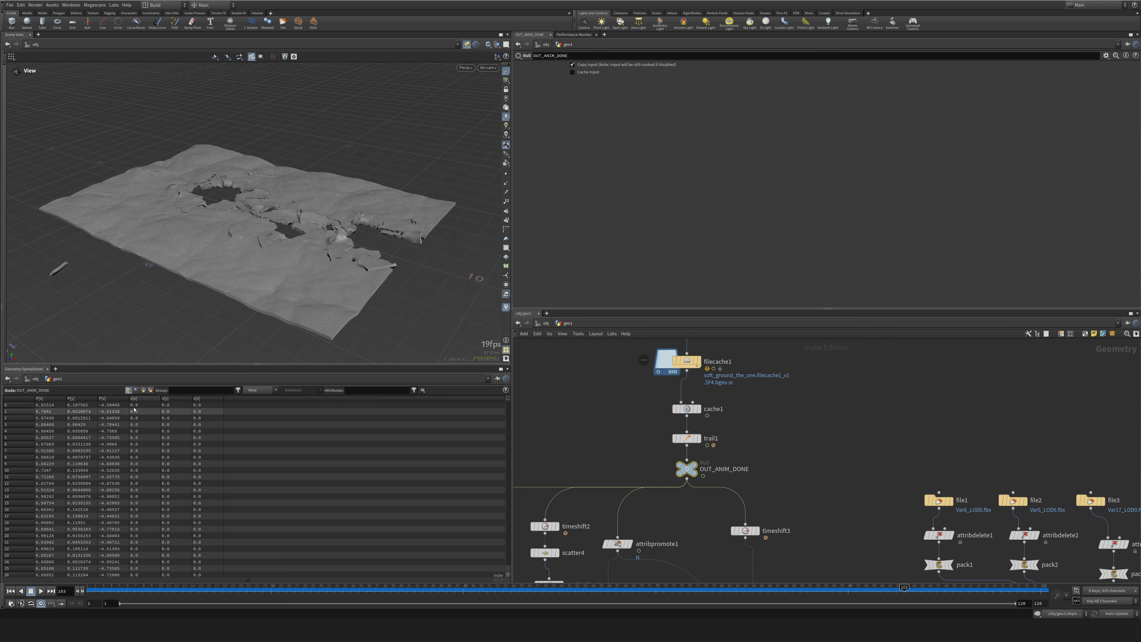
{"action": "left_click_drag", "start_coordinate": [239, 590], "coordinate": [471, 590]}
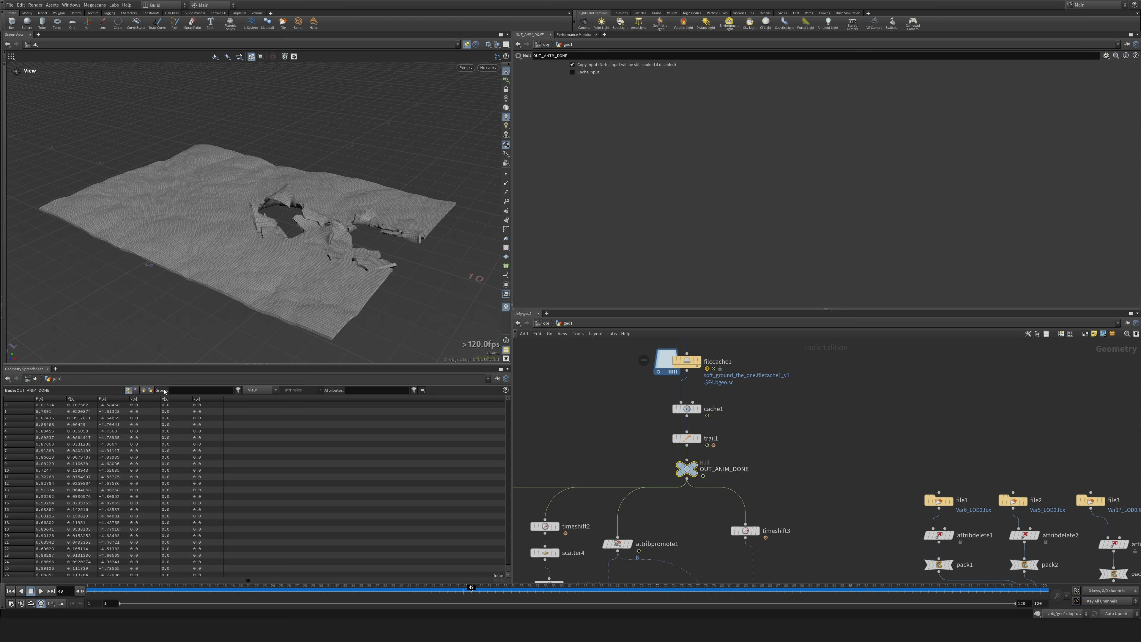
{"action": "left_click", "coordinate": [180, 399]}
Inspect the velocity attribute on merge4's copied grass points while scrubbing to another frame.
{"action": "scroll", "coordinate": [661, 389], "scroll_direction": "down", "scroll_amount": 5}
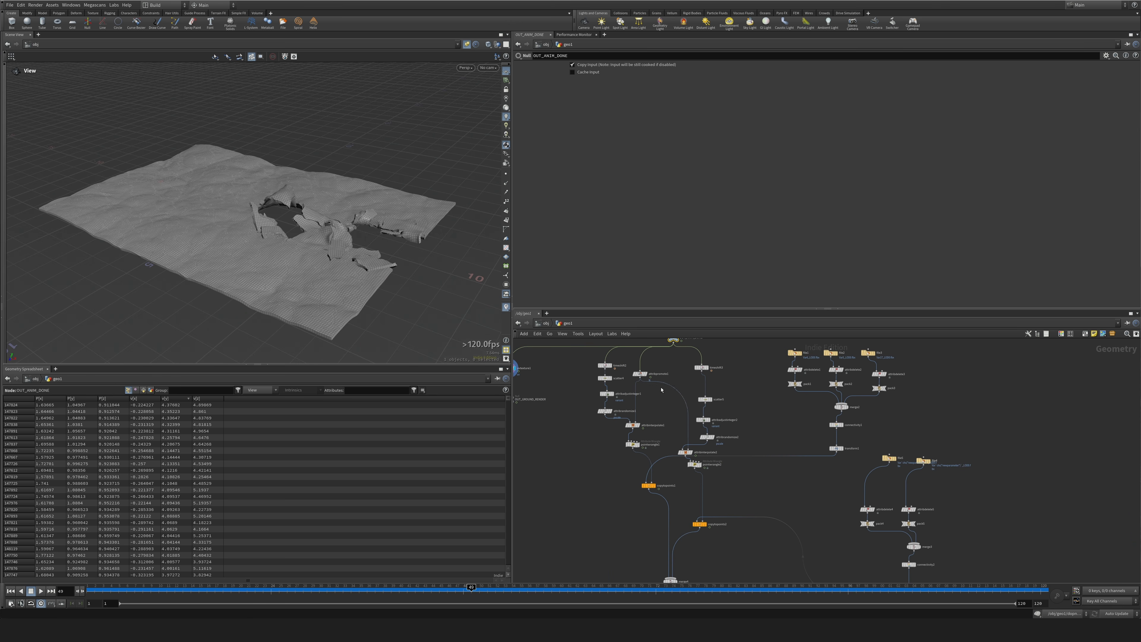
{"action": "scroll", "coordinate": [624, 489], "scroll_direction": "up", "scroll_amount": 6}
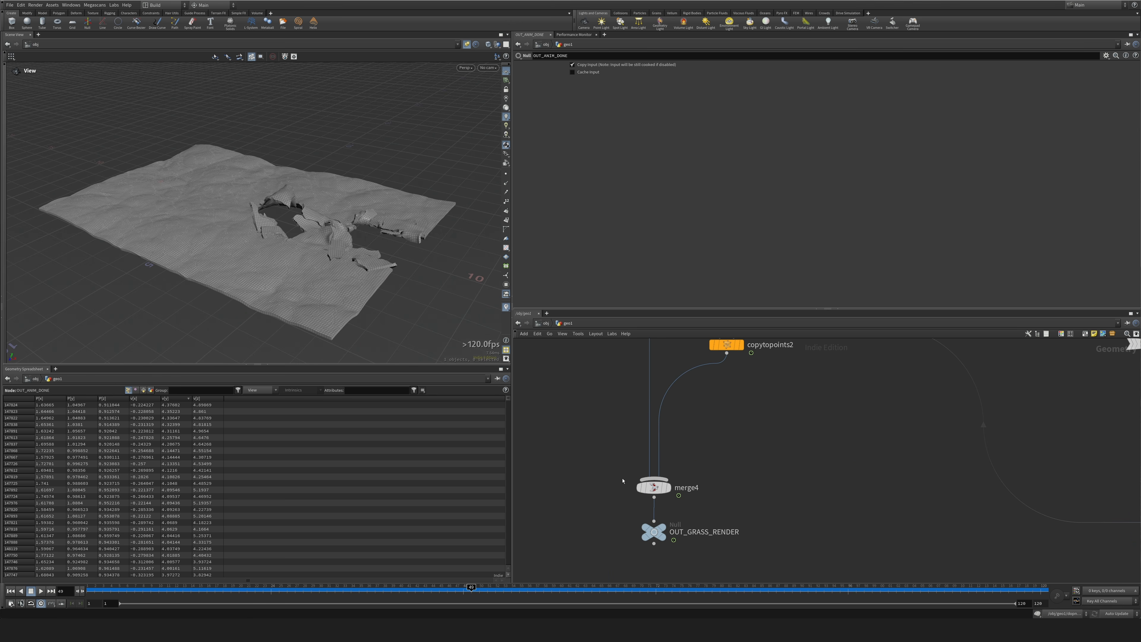
{"action": "left_click", "coordinate": [656, 487]}
{"action": "left_click_drag", "start_coordinate": [438, 593], "coordinate": [520, 590]}
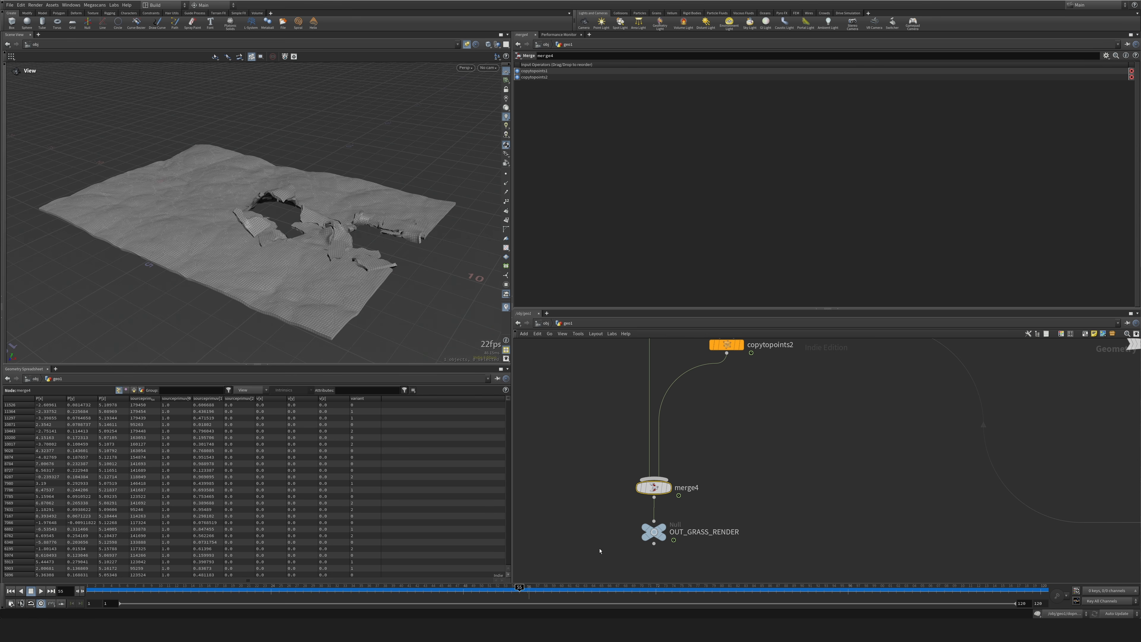
Display merge4, sort its points by the v[y] velocity component, and compare the values back at frame 1.
{"action": "left_click", "coordinate": [672, 490]}
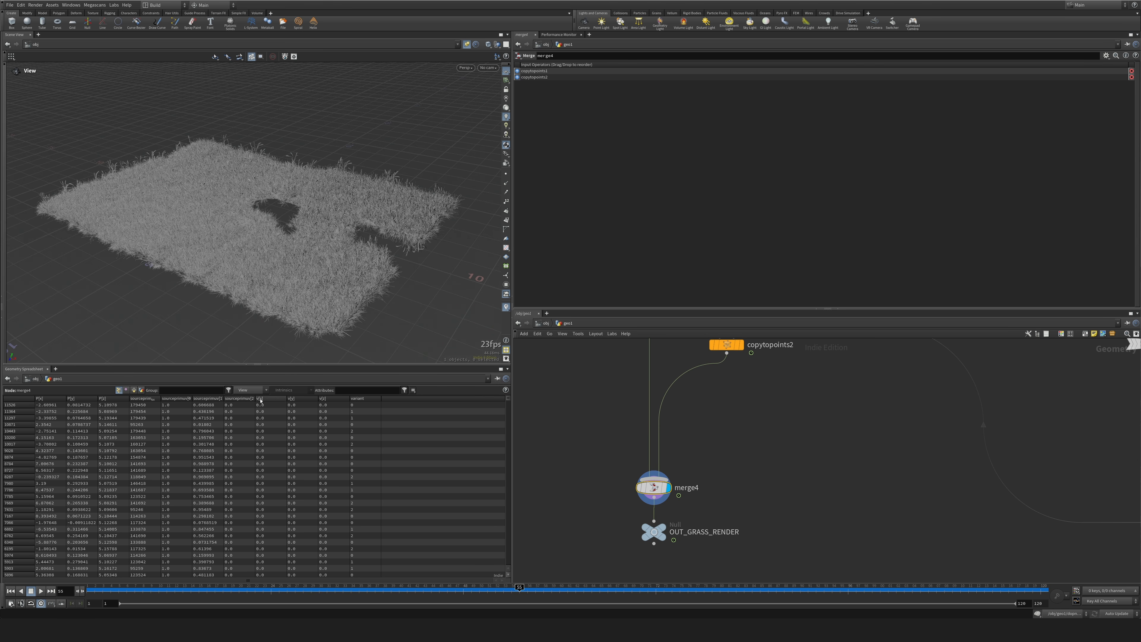
{"action": "left_click", "coordinate": [301, 399]}
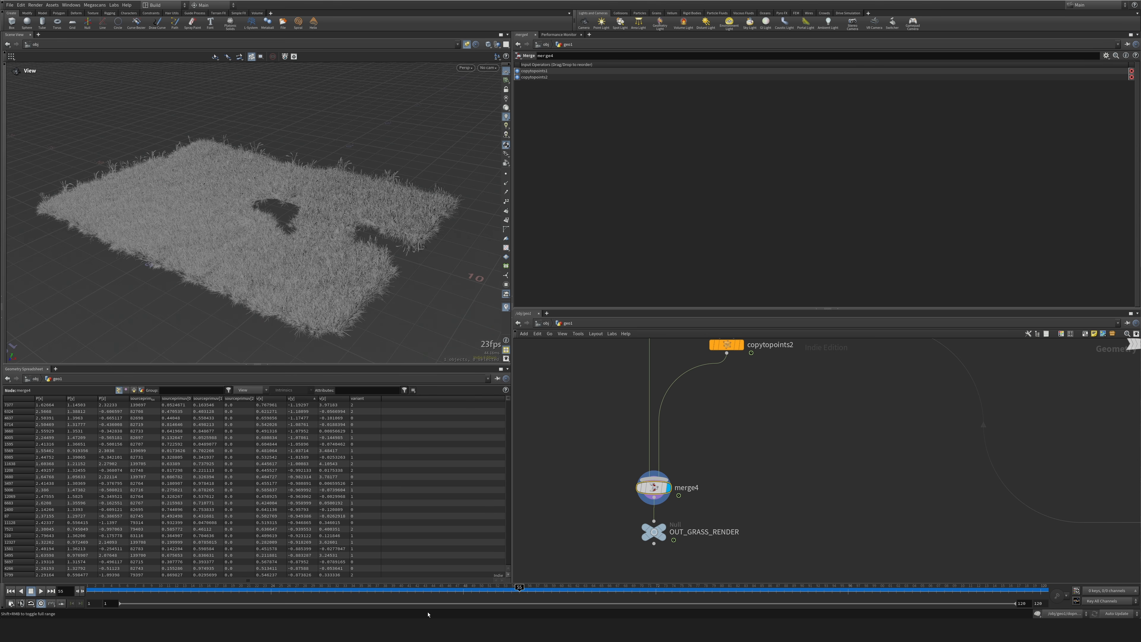
{"action": "left_click_drag", "start_coordinate": [427, 592], "coordinate": [90, 591]}
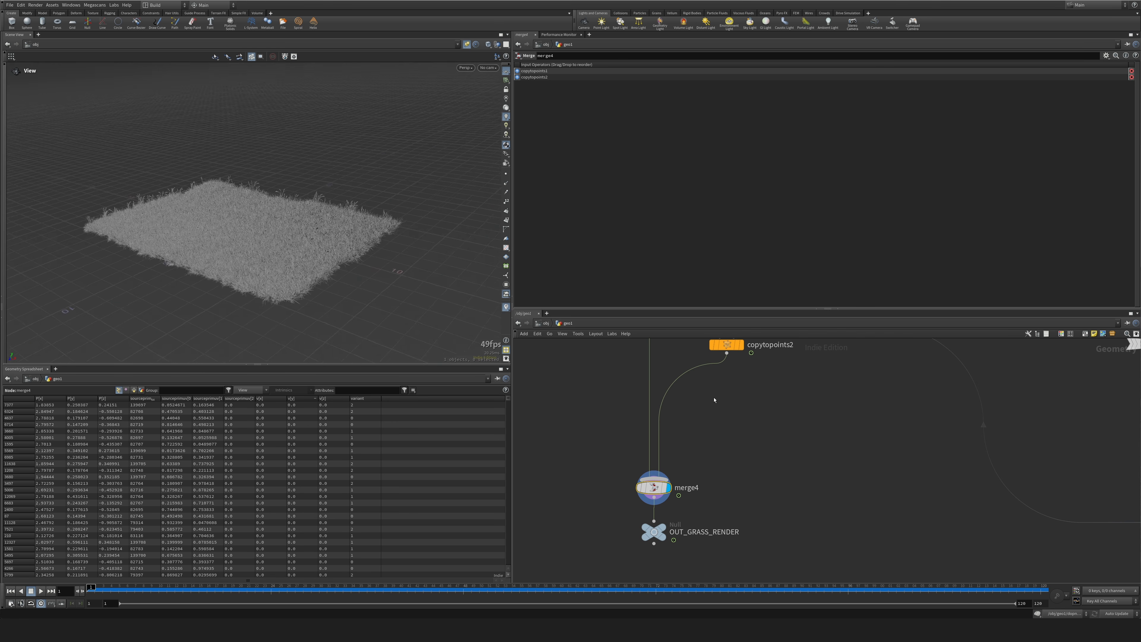
Display OUT_GROUND_RENDER and inspect the ground's surface and extruded sides in the viewport.
{"action": "middle_click_drag", "start_coordinate": [778, 376], "coordinate": [800, 545]}
{"action": "middle_click_drag", "start_coordinate": [836, 421], "coordinate": [839, 503]}
{"action": "scroll", "coordinate": [837, 497], "scroll_direction": "down", "scroll_amount": 5}
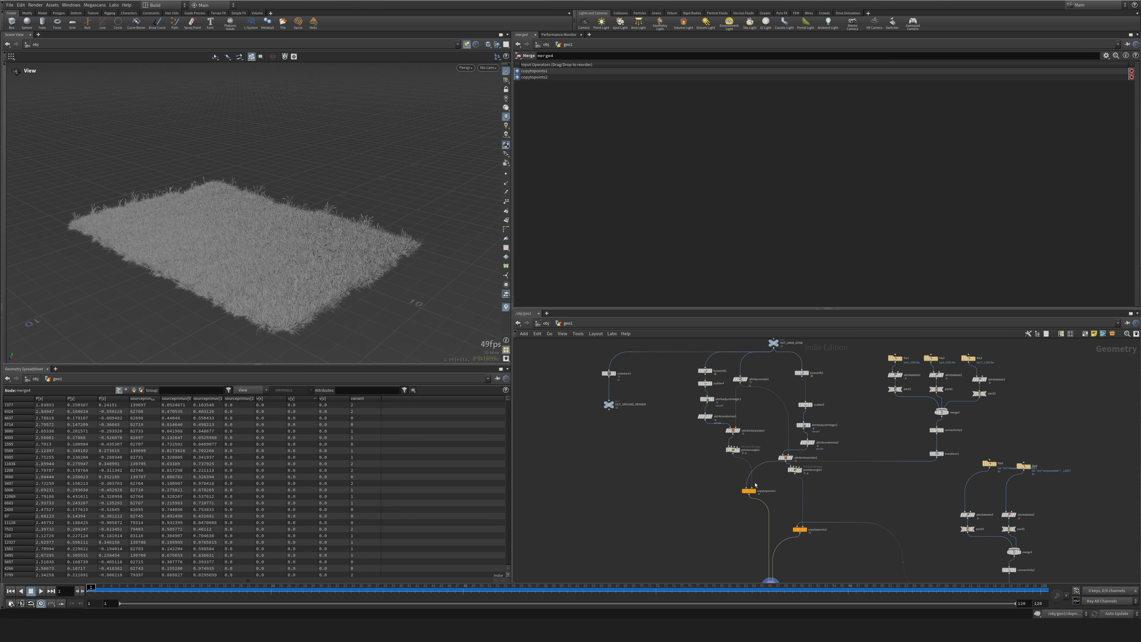
{"action": "middle_click_drag", "start_coordinate": [641, 441], "coordinate": [670, 509]}
{"action": "scroll", "coordinate": [654, 486], "scroll_direction": "up", "scroll_amount": 4}
{"action": "middle_click_drag", "start_coordinate": [701, 412], "coordinate": [718, 444]}
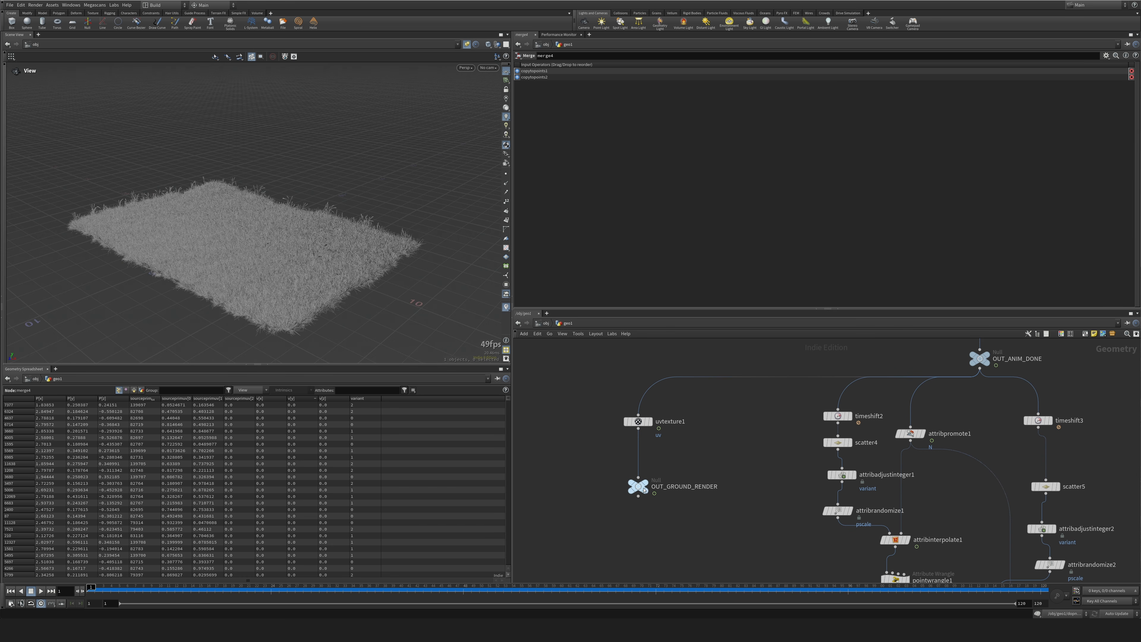
{"action": "left_click_drag", "start_coordinate": [645, 490], "coordinate": [639, 520]}
{"action": "left_click", "coordinate": [648, 501]}
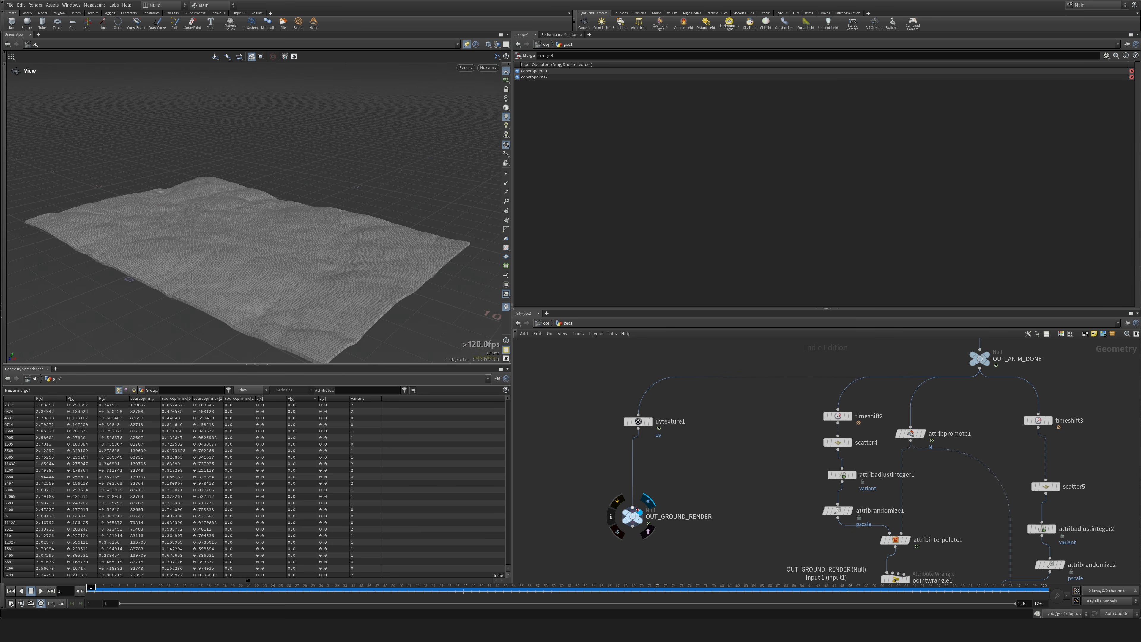
{"action": "scroll", "coordinate": [280, 155], "scroll_direction": "up", "scroll_amount": 4}
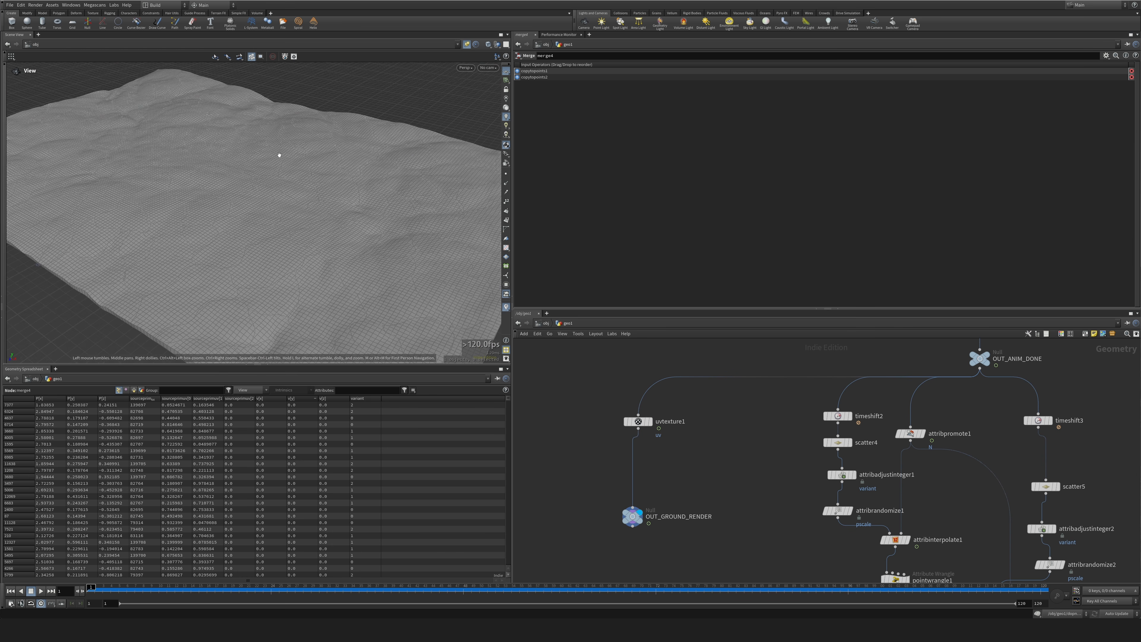
{"action": "scroll", "coordinate": [279, 155], "scroll_direction": "down", "scroll_amount": 6}
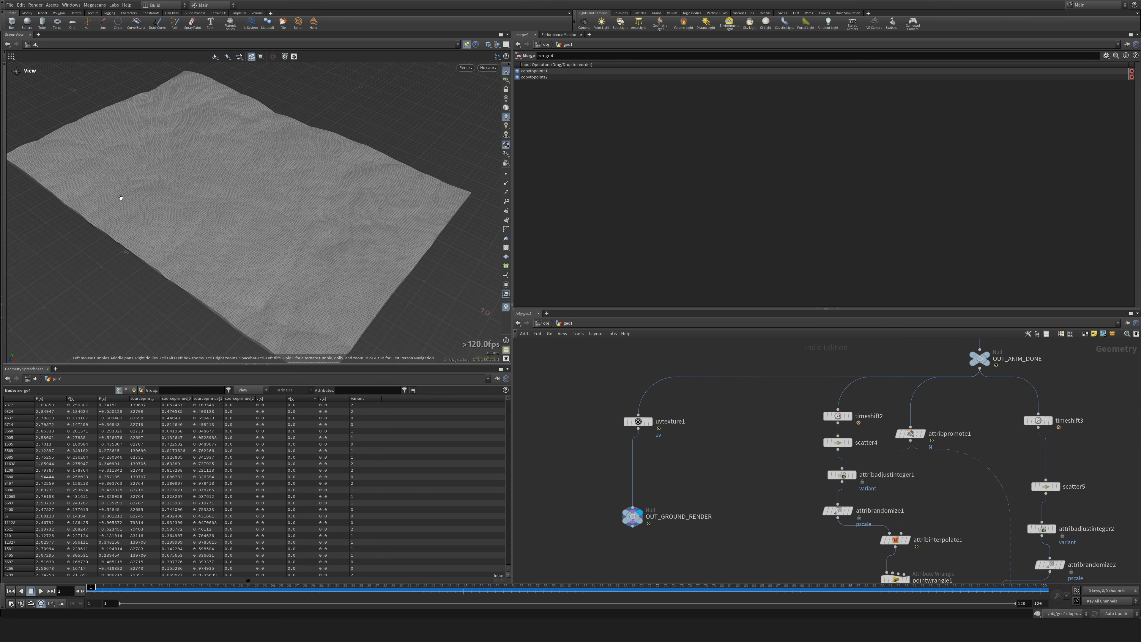
{"action": "left_click_drag", "start_coordinate": [121, 198], "coordinate": [426, 213]}
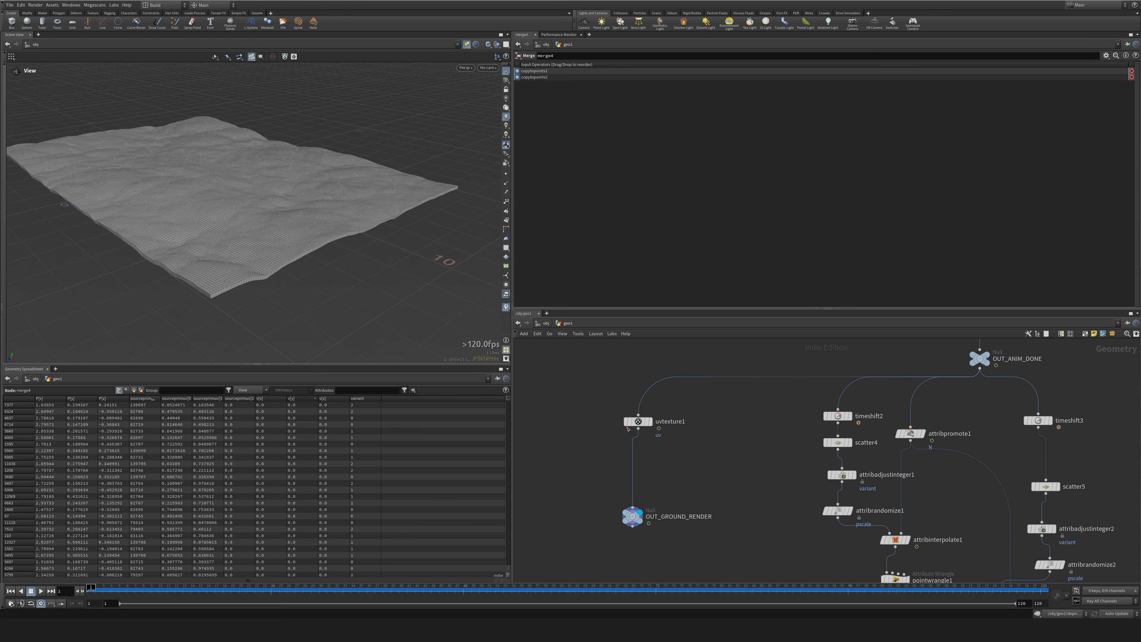
Insert a Primitive Wrangle between uvtexture1 and OUT_GROUND_RENDER, aligning the nodes in that branch.
{"action": "left_click_drag", "start_coordinate": [633, 422], "coordinate": [627, 408]}
{"action": "key", "text": "Tab"}
{"action": "key", "text": "Escape"}
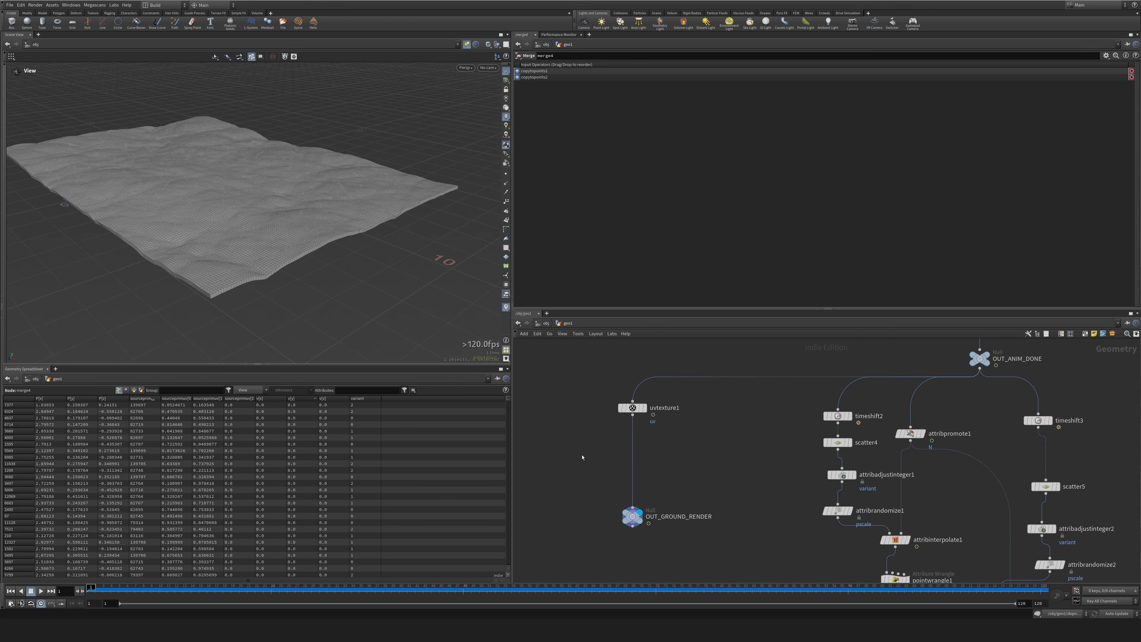
{"action": "left_click", "coordinate": [642, 449]}
{"action": "left_click_drag", "start_coordinate": [640, 450], "coordinate": [634, 453]}
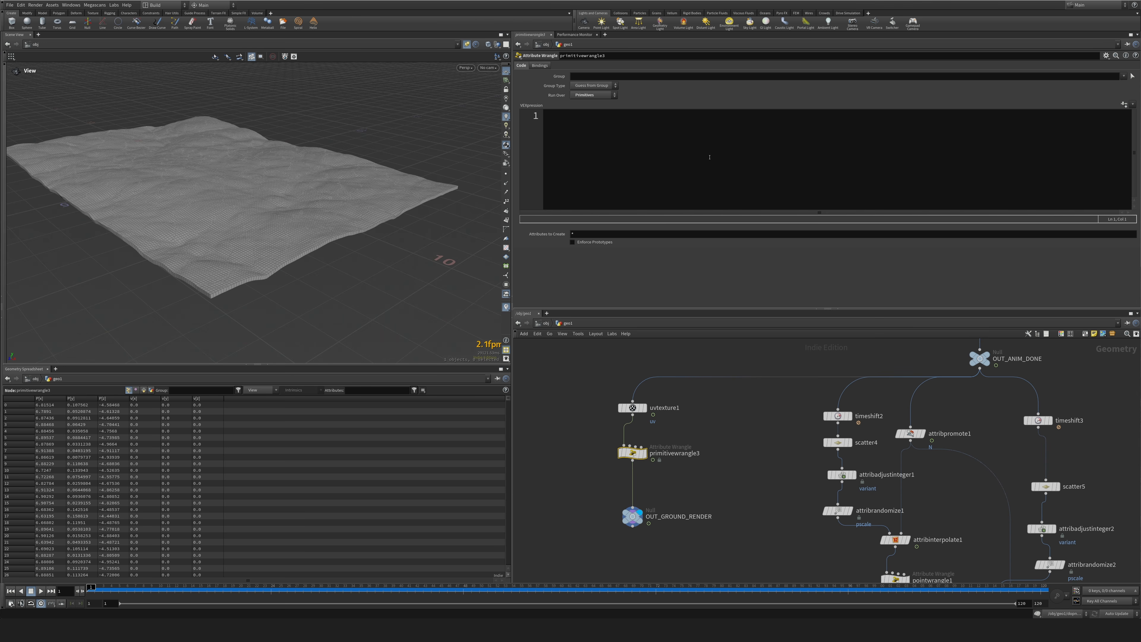
Restrict the primitive wrangle to the group !extrudeFront and enter the VEX code i@brown = 1;.
{"action": "left_click", "coordinate": [712, 151]}
{"action": "left_click", "coordinate": [1124, 76]}
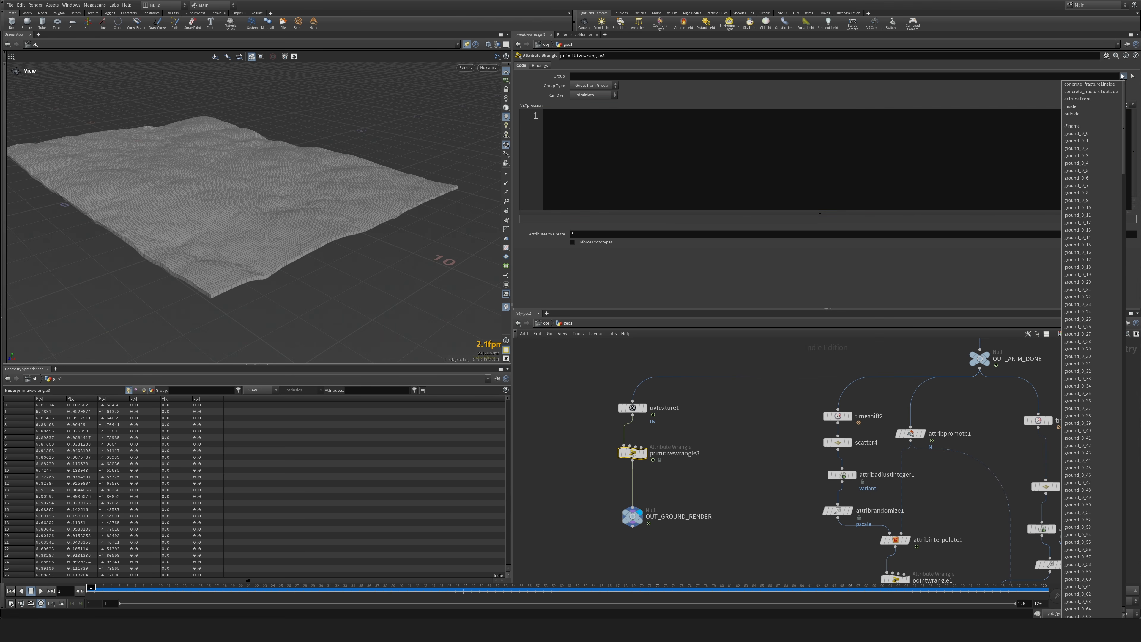
{"action": "left_click", "coordinate": [1088, 100]}
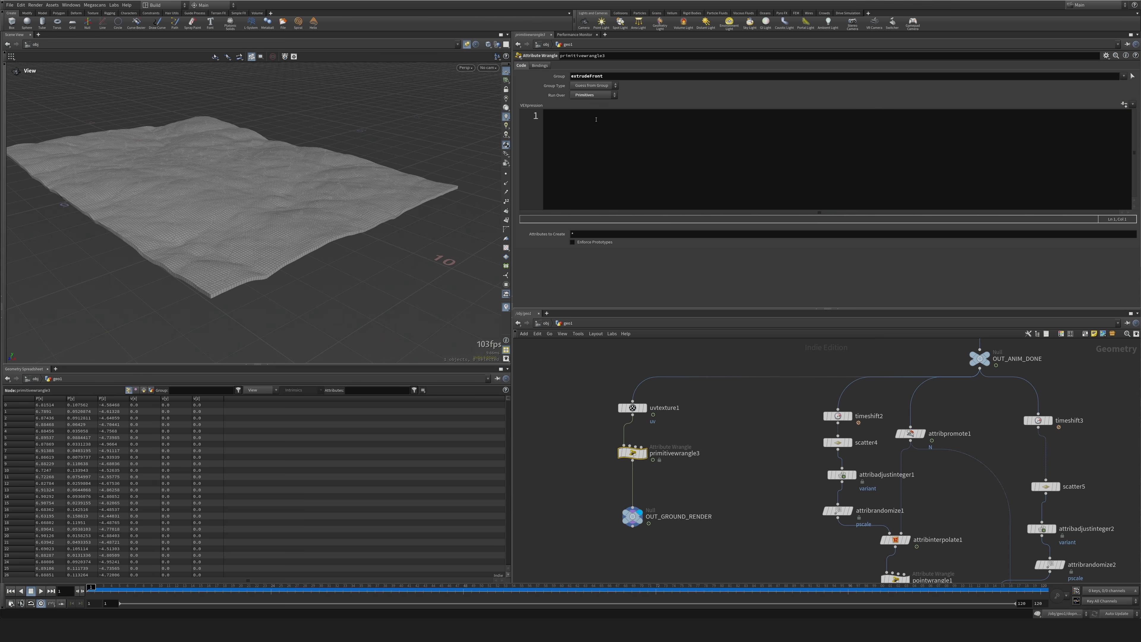
{"action": "left_click", "coordinate": [571, 76]}
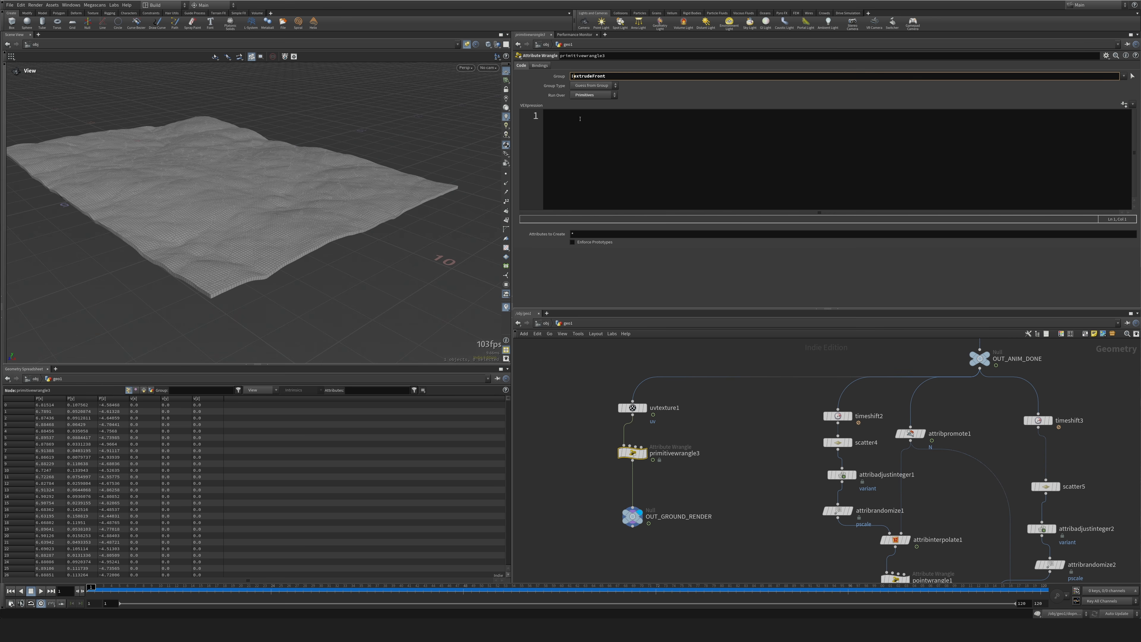
{"action": "left_click", "coordinate": [644, 147]}
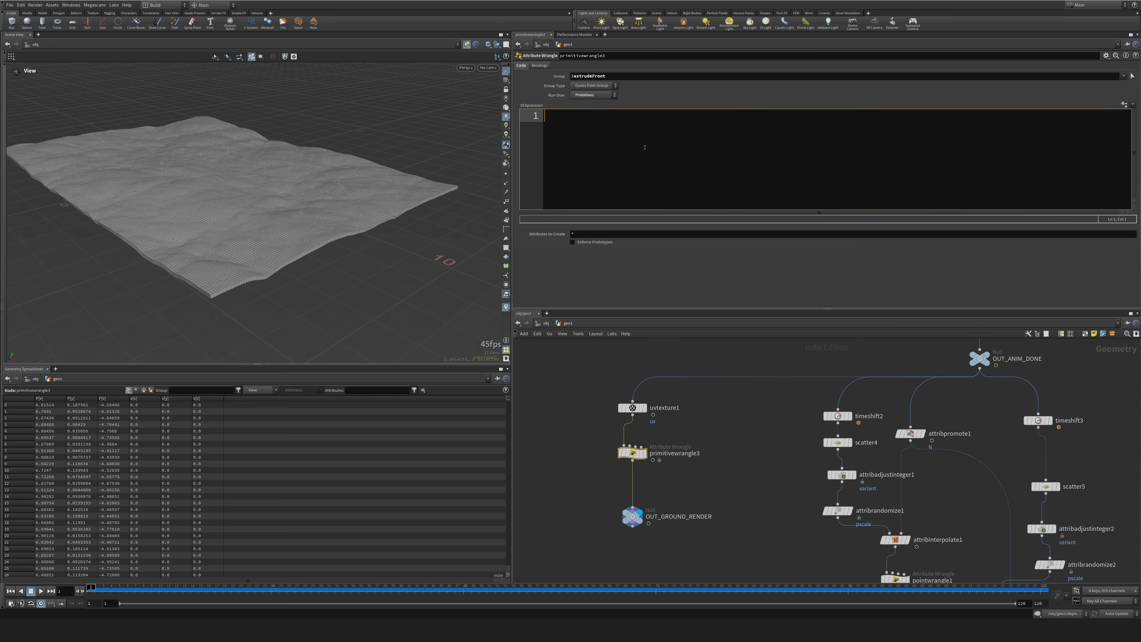
{"action": "type", "text": "i@"}
Duplicate the OUT_GRASS_RENDER null as a second output branch below merge4.
{"action": "scroll", "coordinate": [734, 436], "scroll_direction": "down", "scroll_amount": 3}
{"action": "middle_click_drag", "start_coordinate": [788, 455], "coordinate": [643, 363]}
{"action": "middle_click_drag", "start_coordinate": [696, 457], "coordinate": [634, 385]}
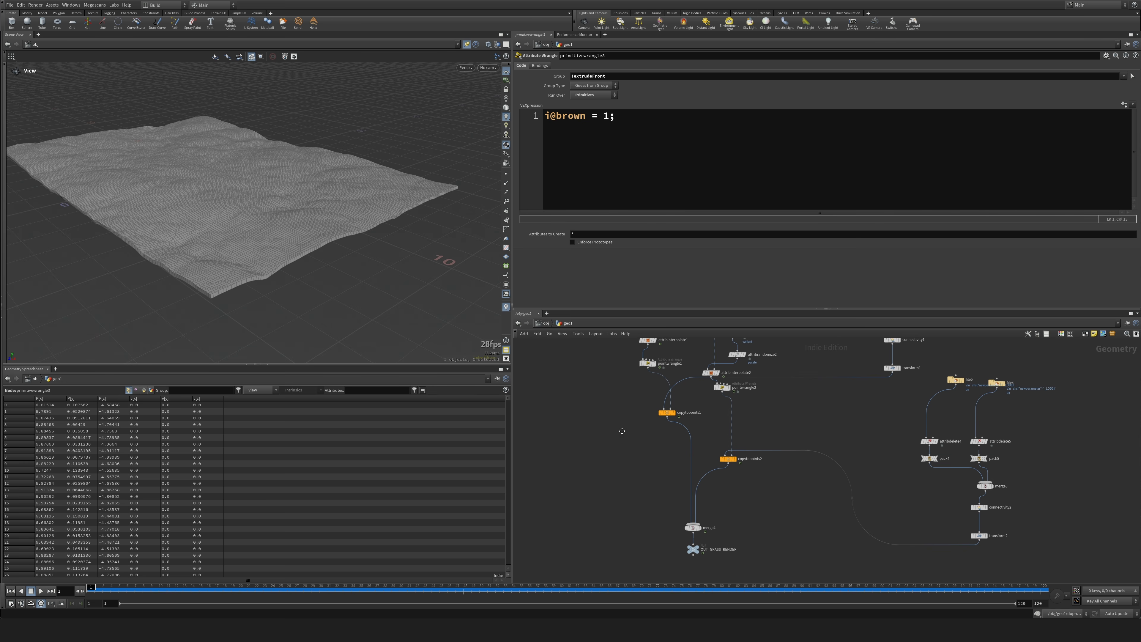
{"action": "middle_click_drag", "start_coordinate": [623, 431], "coordinate": [609, 339]}
{"action": "scroll", "coordinate": [759, 469], "scroll_direction": "up", "scroll_amount": 3}
{"action": "middle_click_drag", "start_coordinate": [754, 461], "coordinate": [763, 457]}
{"action": "mouse_move", "coordinate": [634, 445]}
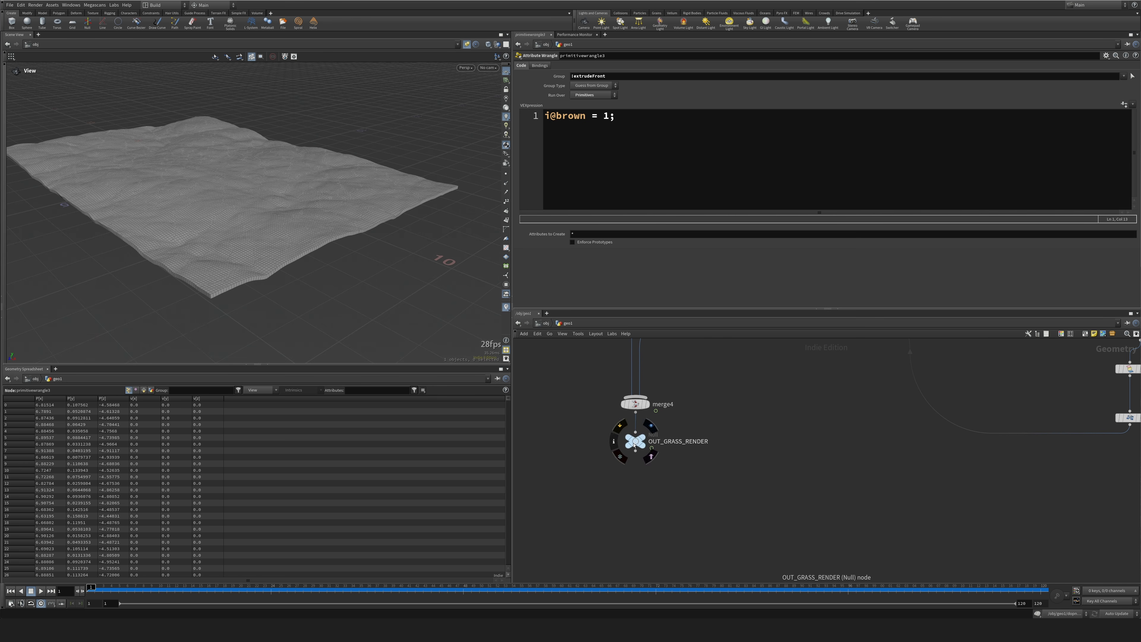
{"action": "left_click_drag", "start_coordinate": [634, 445], "coordinate": [762, 504]}
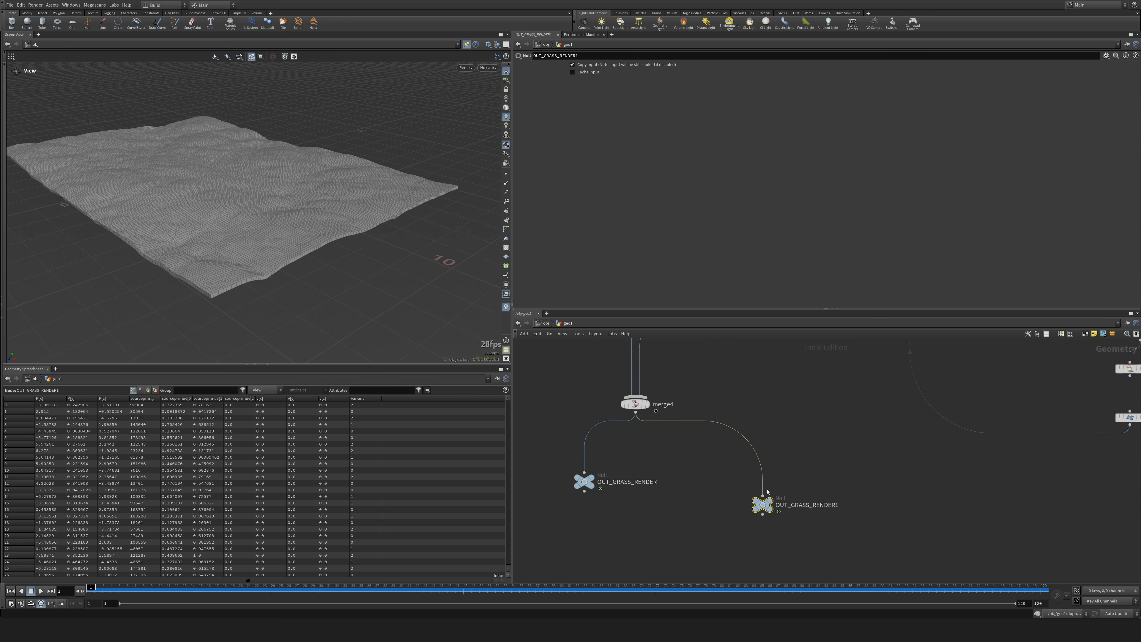
Insert an Add node between merge4 and OUT_GRASS_RENDER1 and enable Delete Geometry But Keep the Points.
{"action": "key", "text": "Tab"}
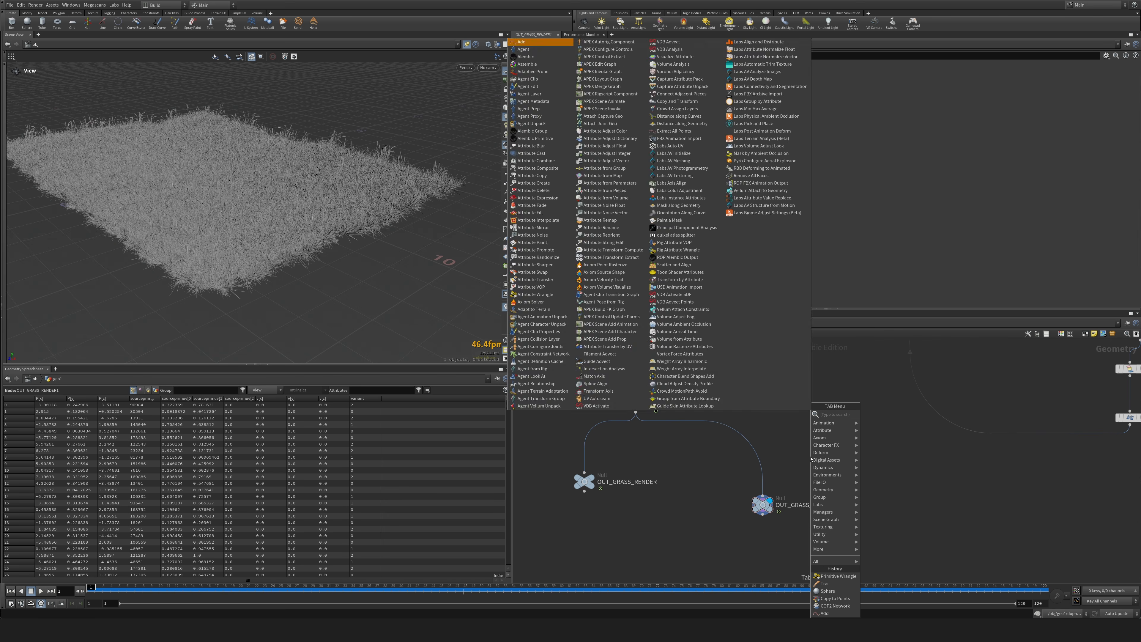
{"action": "key", "text": "Return"}
{"action": "left_click", "coordinate": [737, 436]}
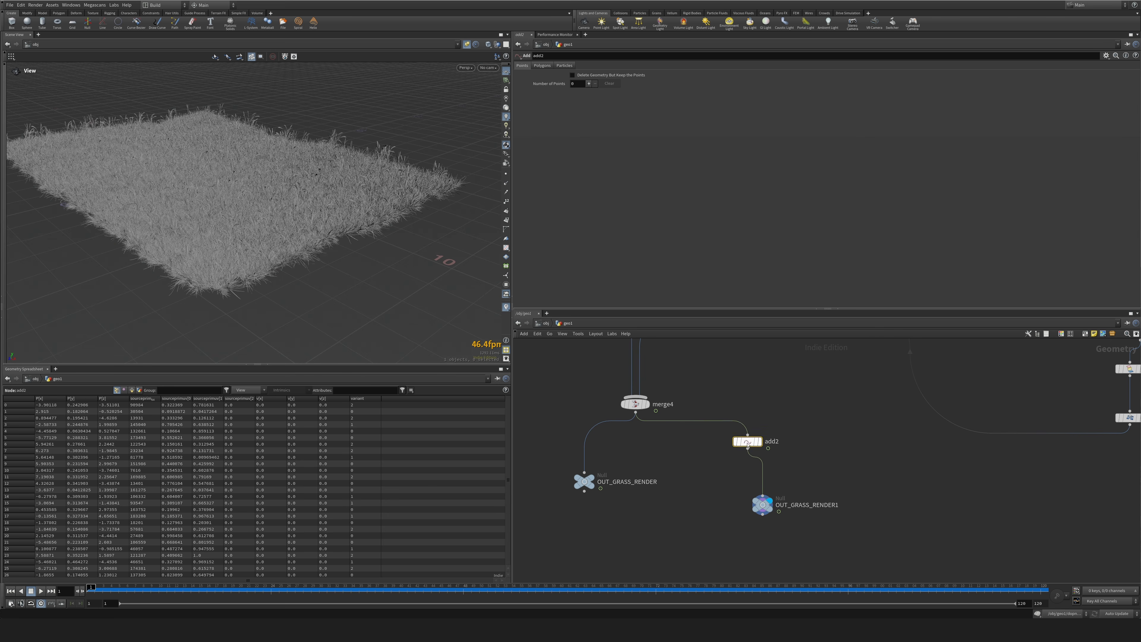
{"action": "left_click", "coordinate": [572, 75]}
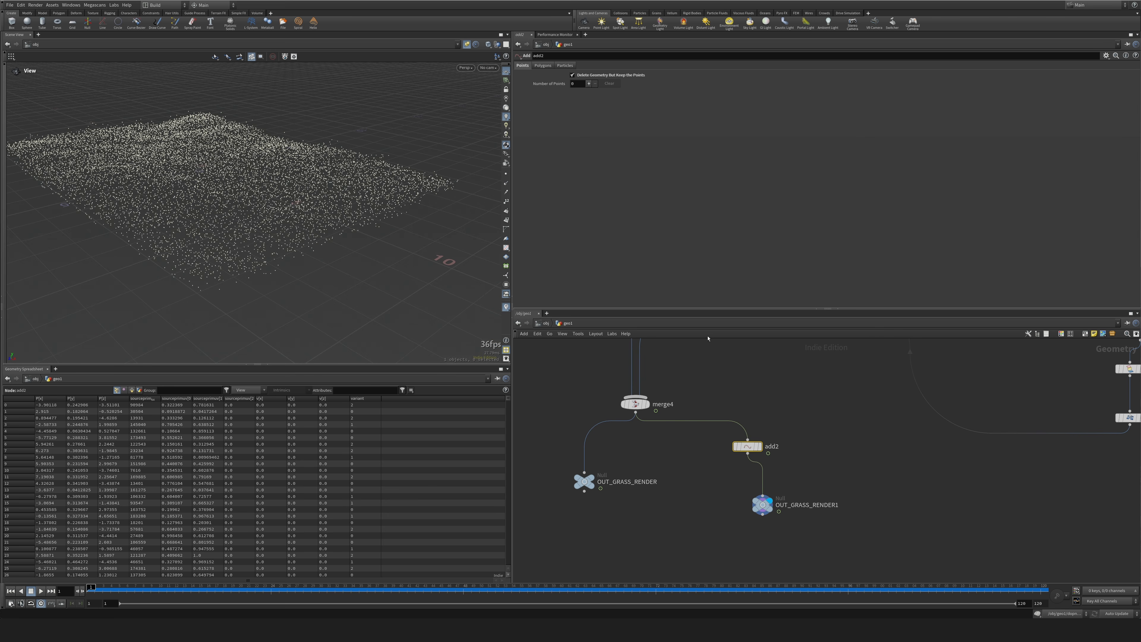
{"action": "middle_click_drag", "start_coordinate": [831, 484], "coordinate": [838, 434]}
{"action": "left_click_drag", "start_coordinate": [770, 455], "coordinate": [755, 465]}
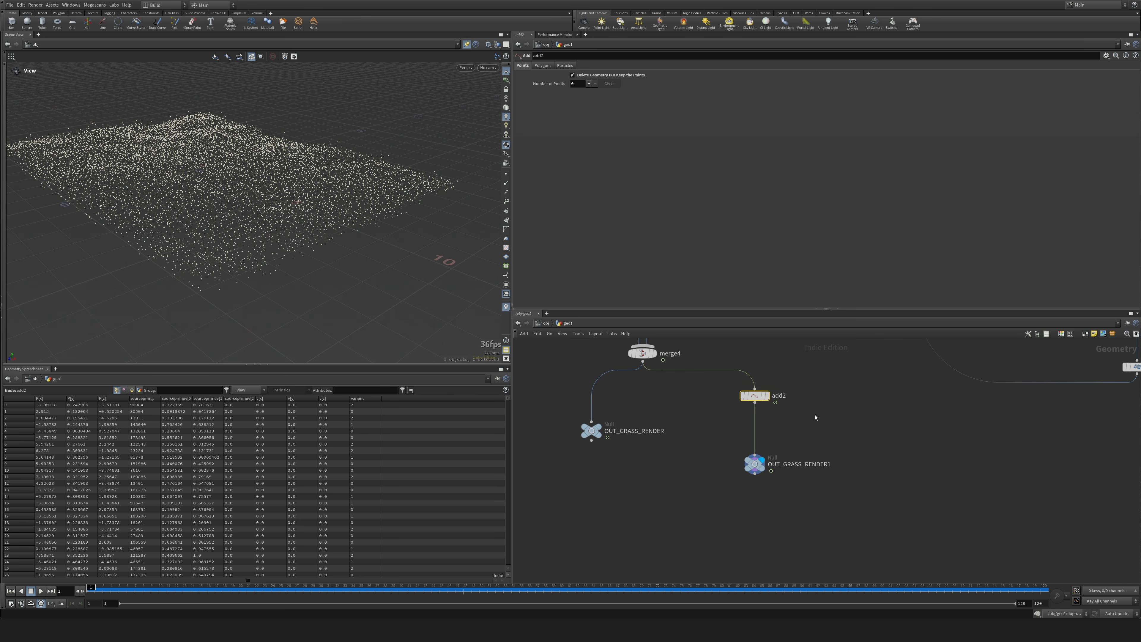
Insert an Attribute Wrangle between add2 and OUT_GRASS_RENDER1.
{"action": "right_click_drag", "start_coordinate": [414, 270], "coordinate": [315, 206]}
{"action": "left_click_drag", "start_coordinate": [316, 206], "coordinate": [342, 217]}
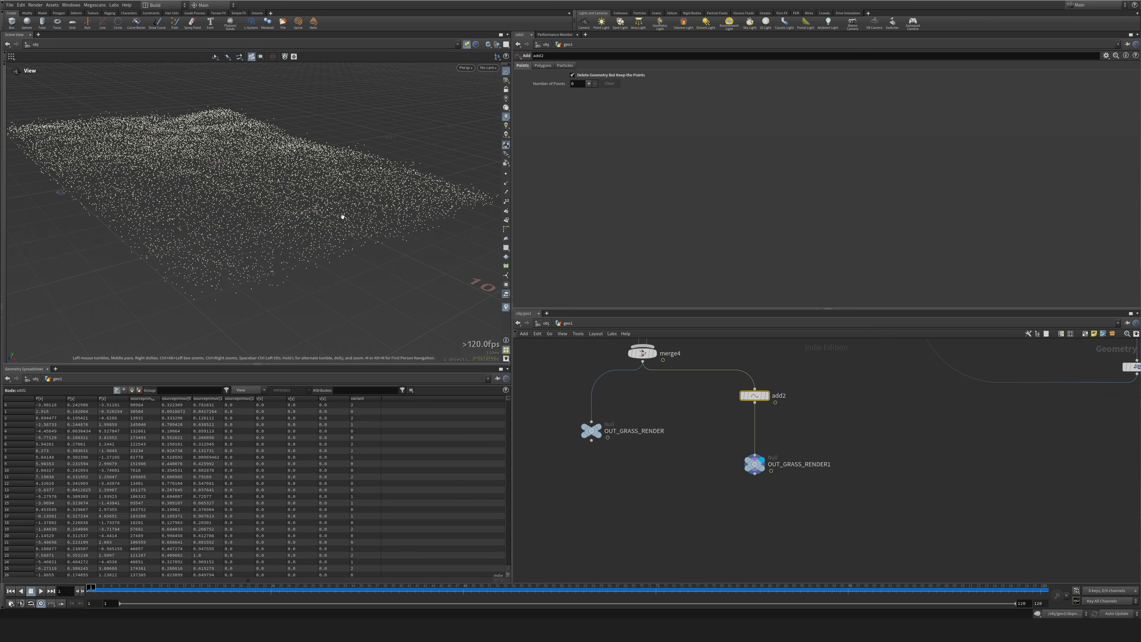
{"action": "left_click_drag", "start_coordinate": [757, 398], "coordinate": [757, 409]}
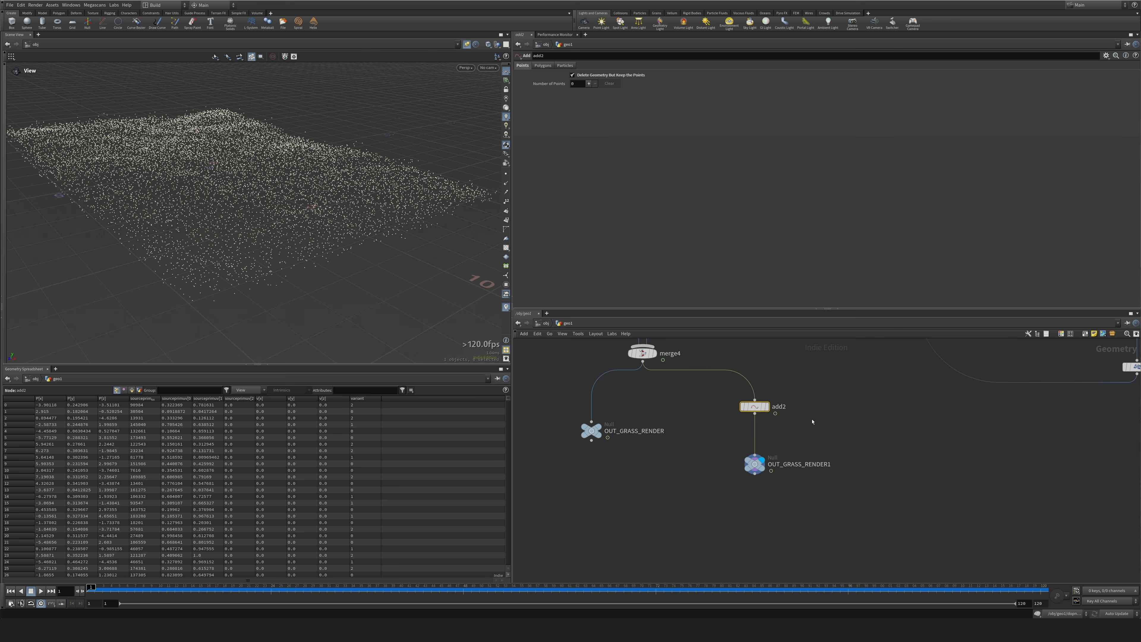
{"action": "key", "text": "Tab"}
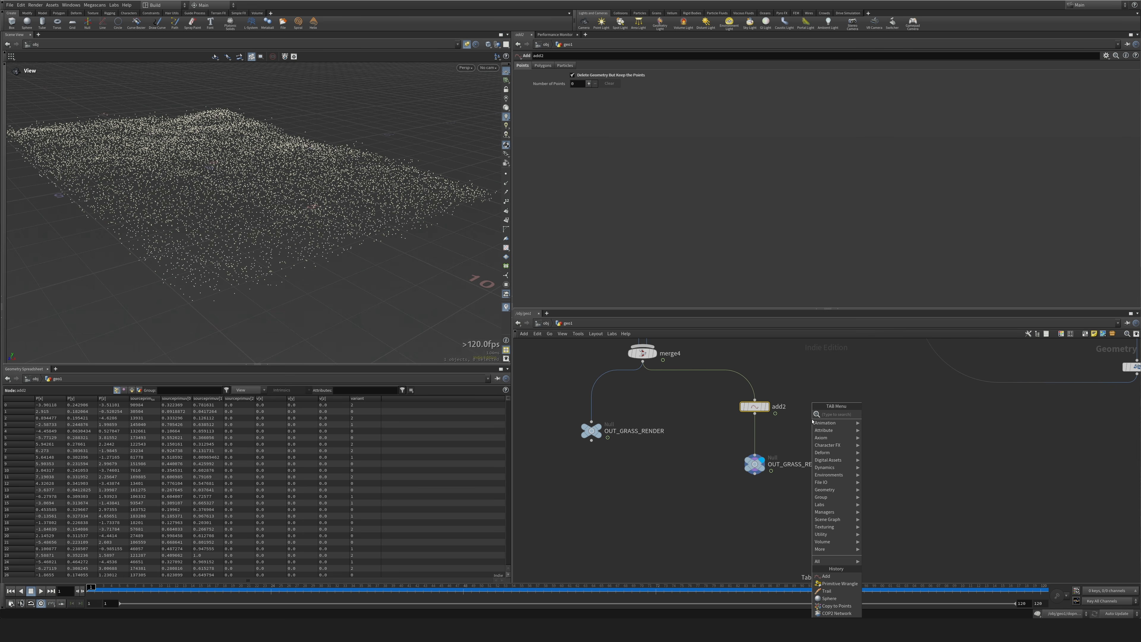
{"action": "type", "text": "wrang"}
{"action": "key", "text": "Return"}
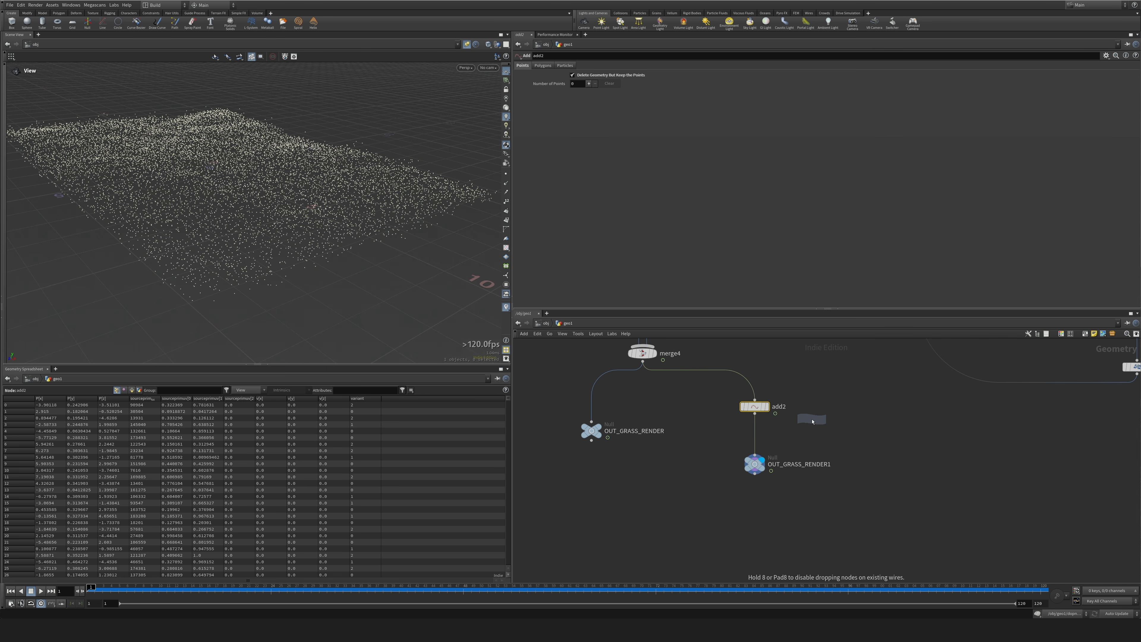
{"action": "left_click", "coordinate": [755, 427]}
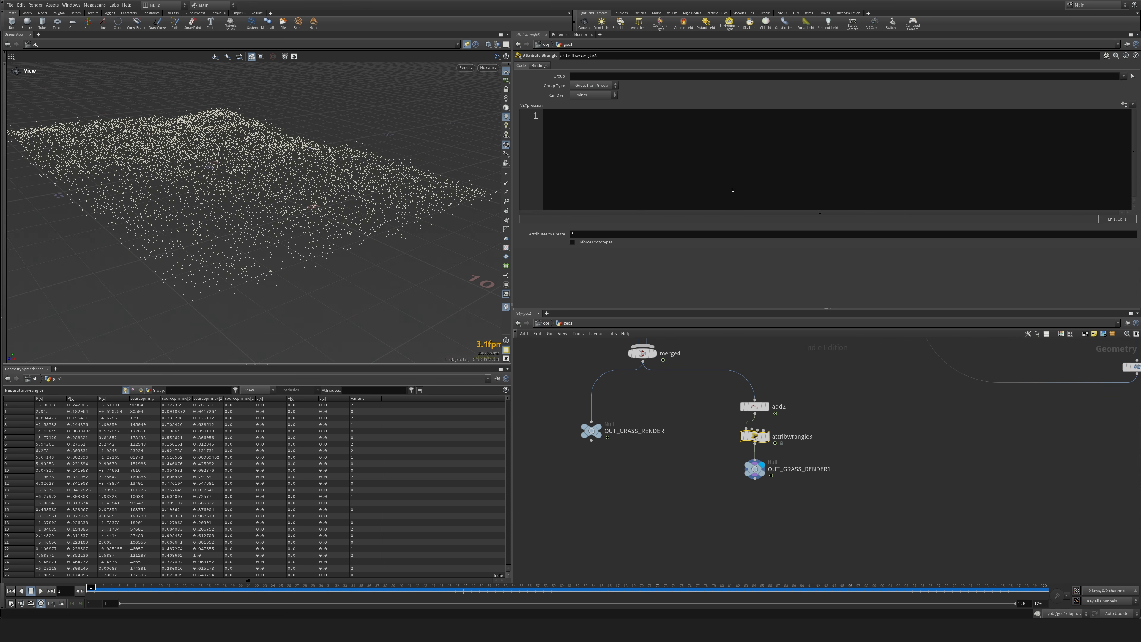
{"action": "type", "text": "( "}
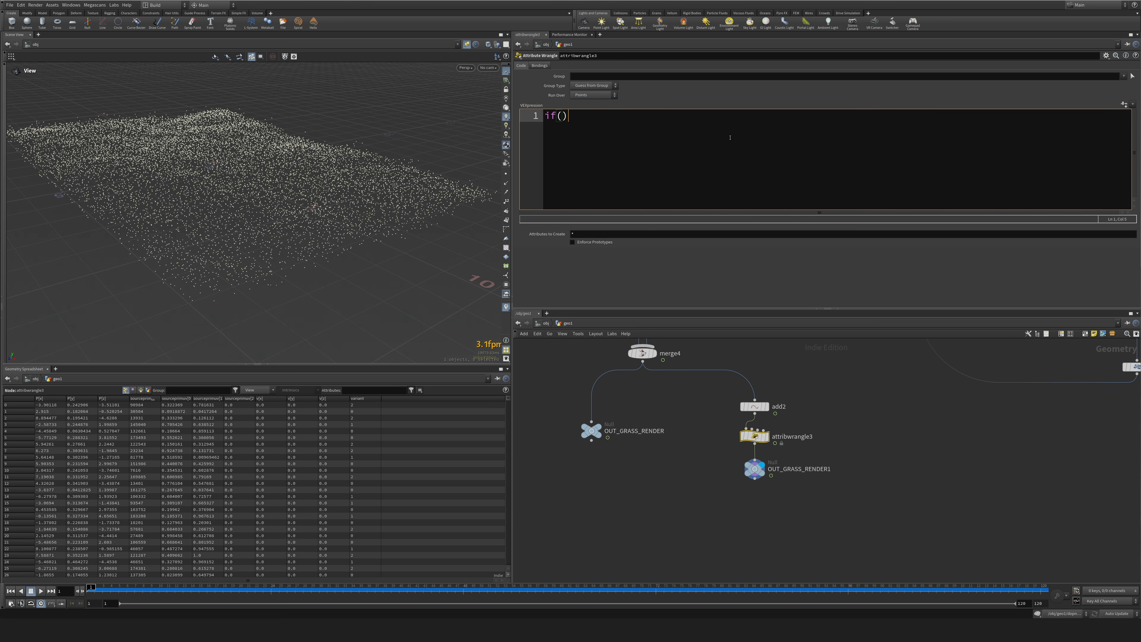
{"action": "type", "text": "rand()"}
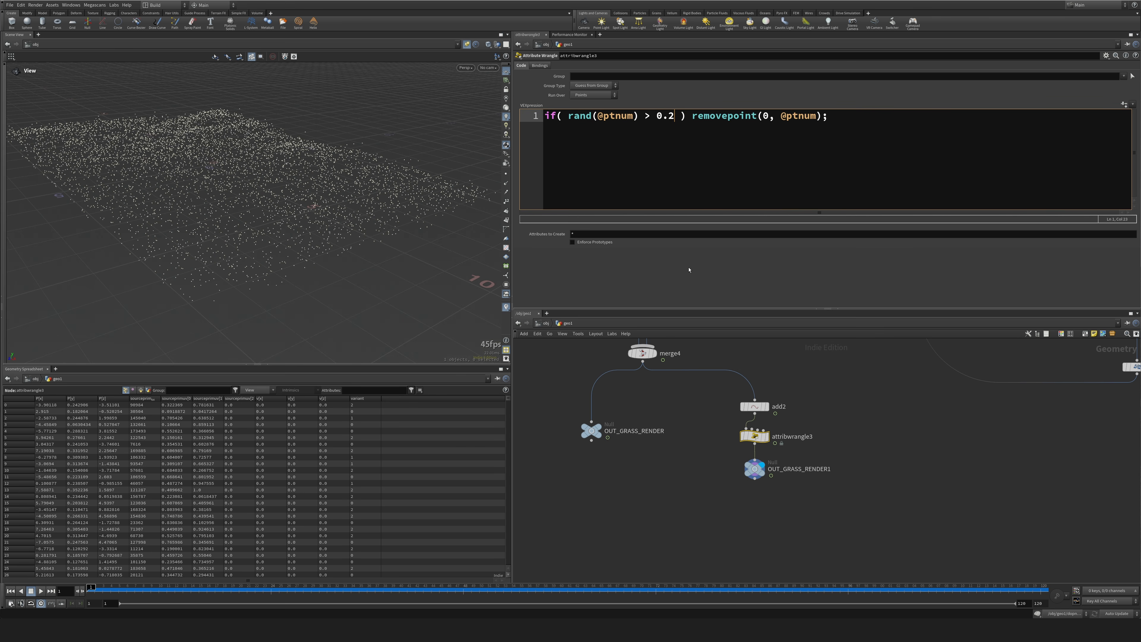
{"action": "left_click", "coordinate": [689, 270]}
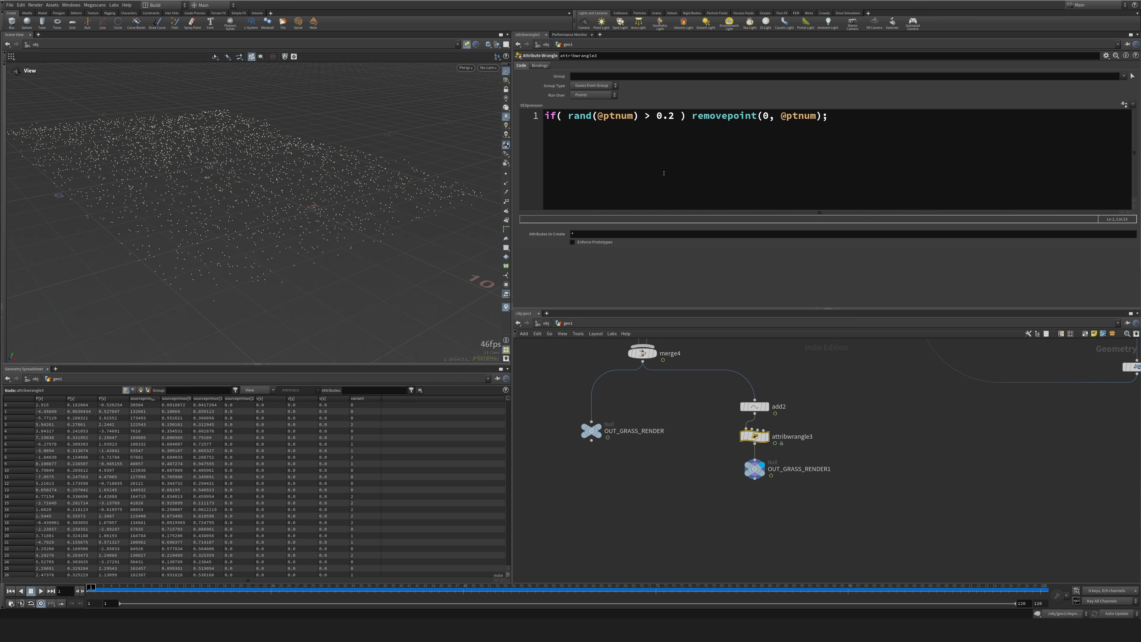
Set the random threshold in the point-removal wrangle to 0.1.
{"action": "left_click", "coordinate": [673, 116]}
{"action": "key", "text": "BackSpace"}
{"action": "type", "text": "1"}
{"action": "left_click", "coordinate": [698, 277]}
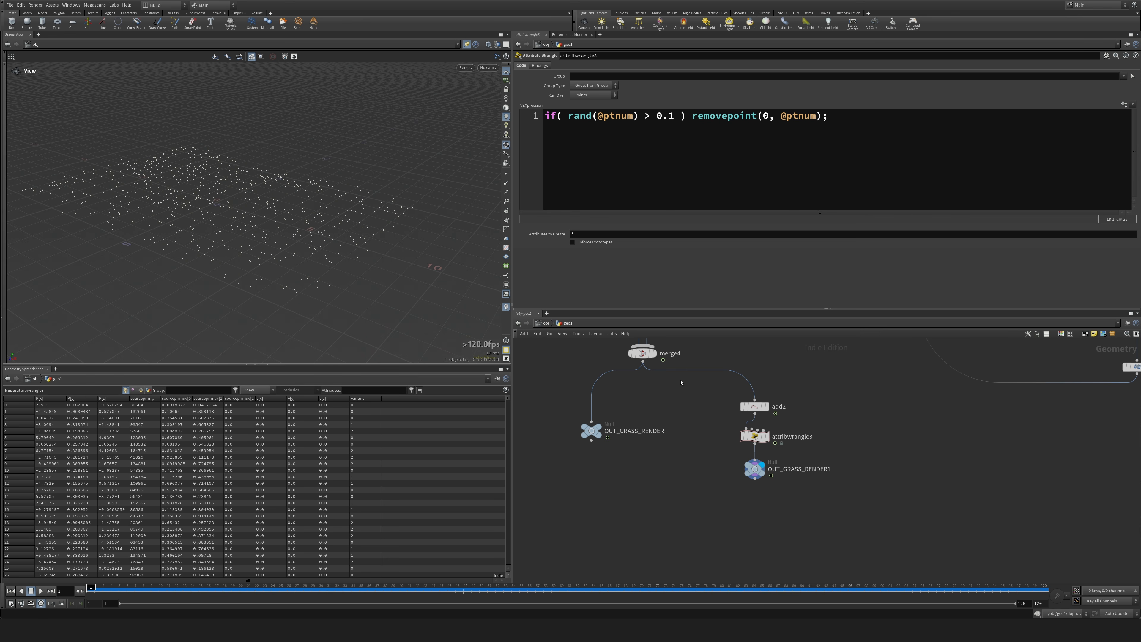
Rename the OUT_GRASS_RENDER1 null to OUT_GRASS_PROXY.
{"action": "middle_click_drag", "start_coordinate": [640, 459], "coordinate": [653, 515]}
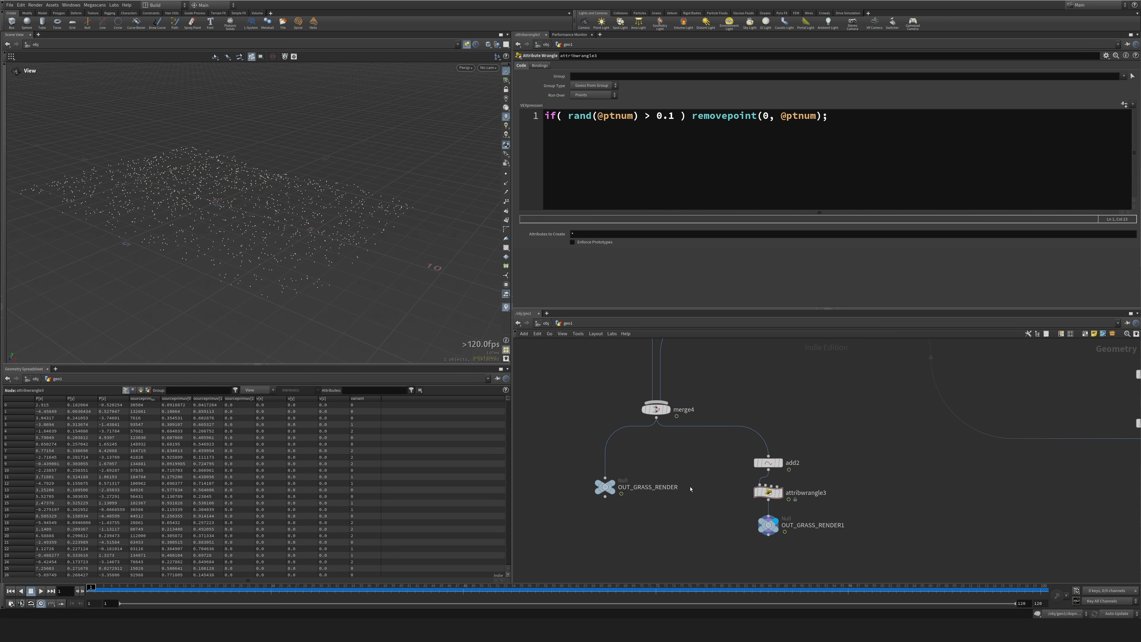
{"action": "double_click", "coordinate": [804, 525]}
{"action": "left_click_drag", "start_coordinate": [820, 525], "coordinate": [890, 529]}
{"action": "key", "text": "Caps_Lock"}
{"action": "type", "text": "P"}
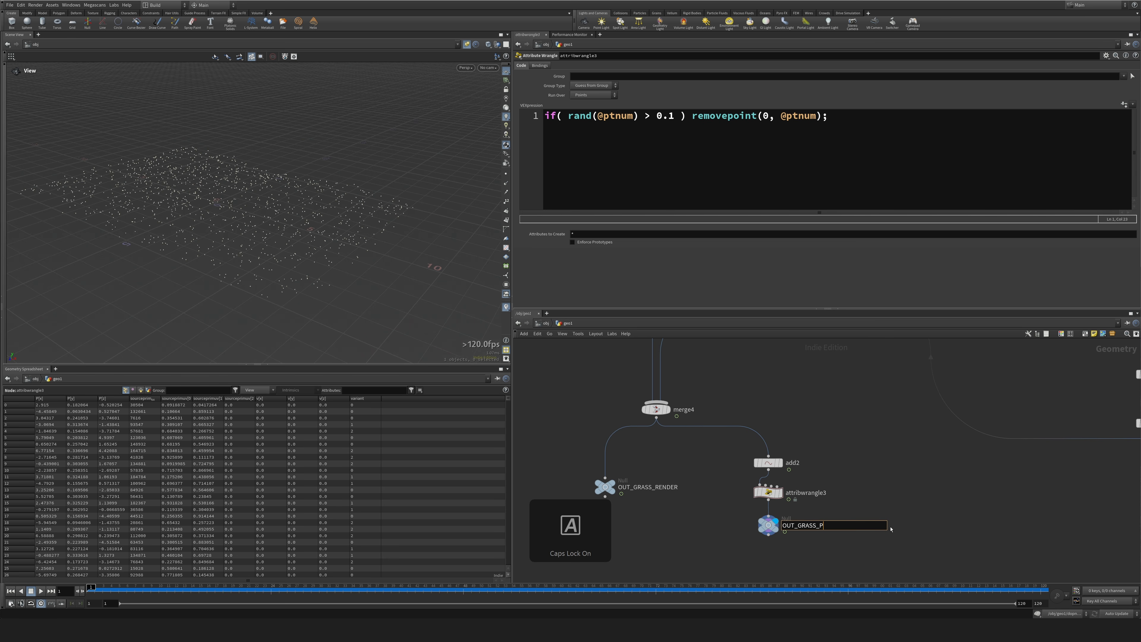
{"action": "type", "text": "ROXY"}
{"action": "key", "text": "Return"}
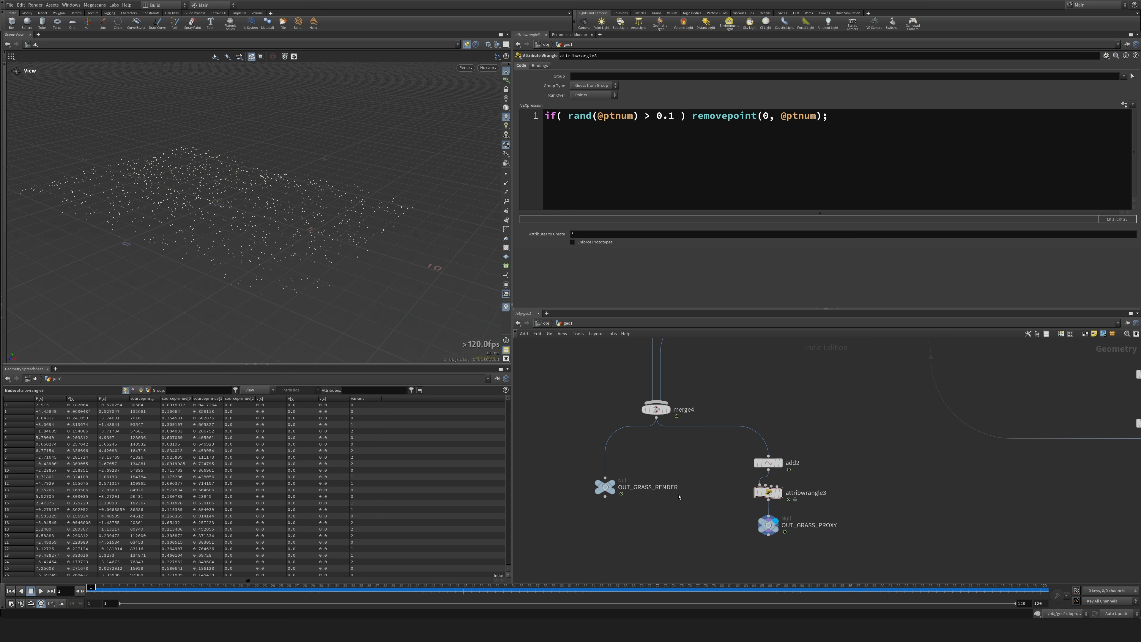
Leave the geo1 network and switch the network editor to the stage context.
{"action": "left_click", "coordinate": [546, 323]}
{"action": "left_click", "coordinate": [621, 325]}
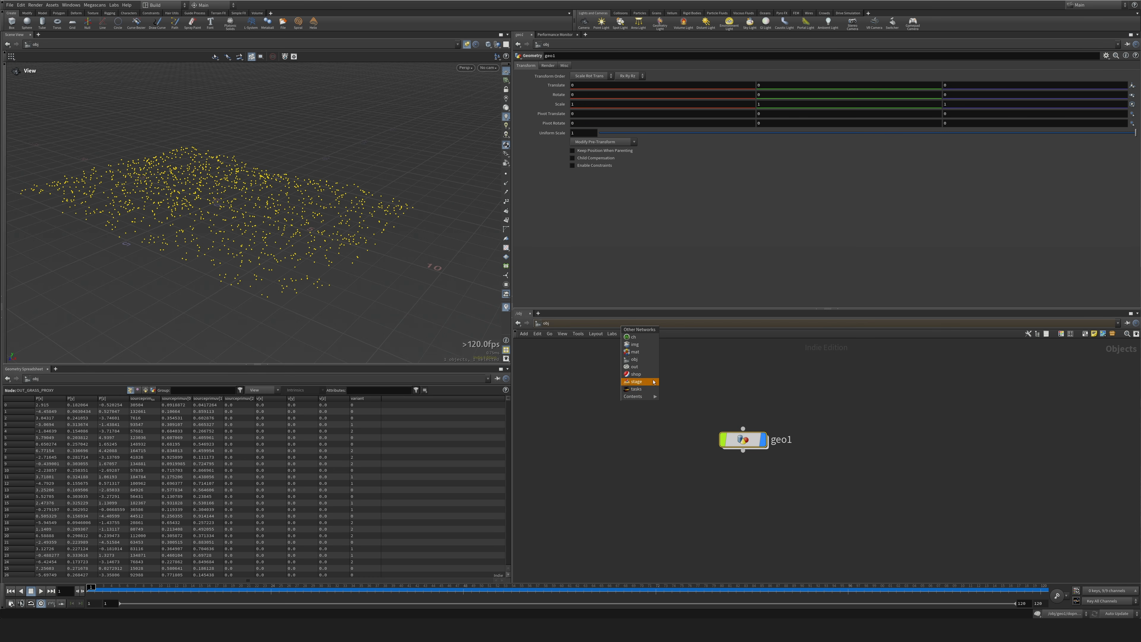
{"action": "left_click", "coordinate": [638, 383]}
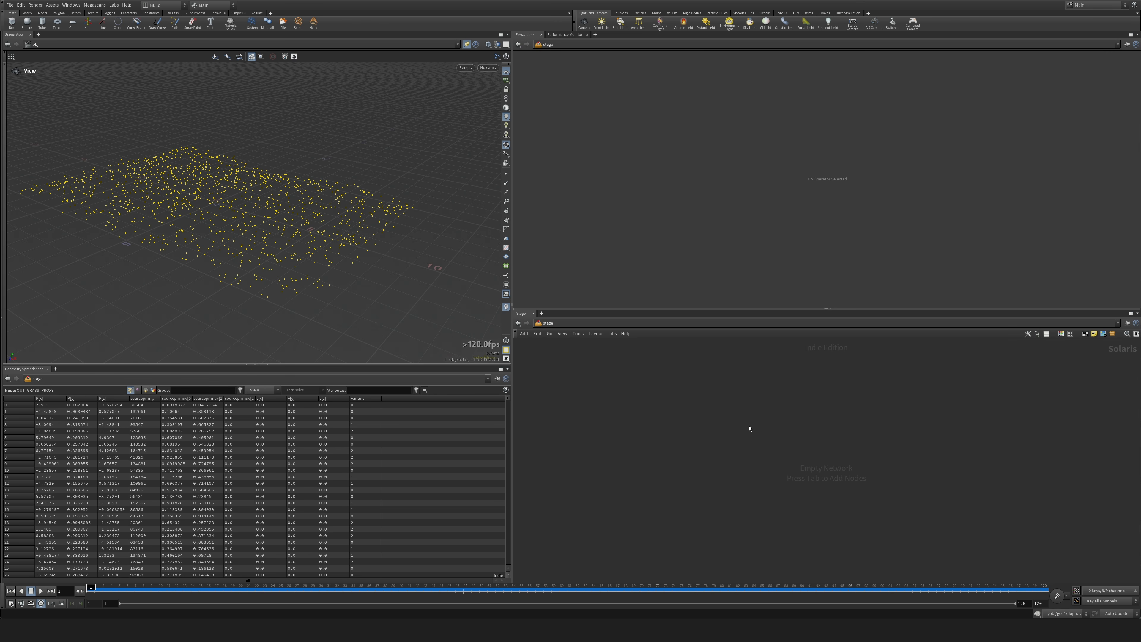
Add a SOP Import node to the empty stage network.
{"action": "key", "text": "Tab"}
{"action": "type", "text": "inst"}
{"action": "key", "text": "Return"}
{"action": "key", "text": "Tab"}
{"action": "type", "text": "impo"}
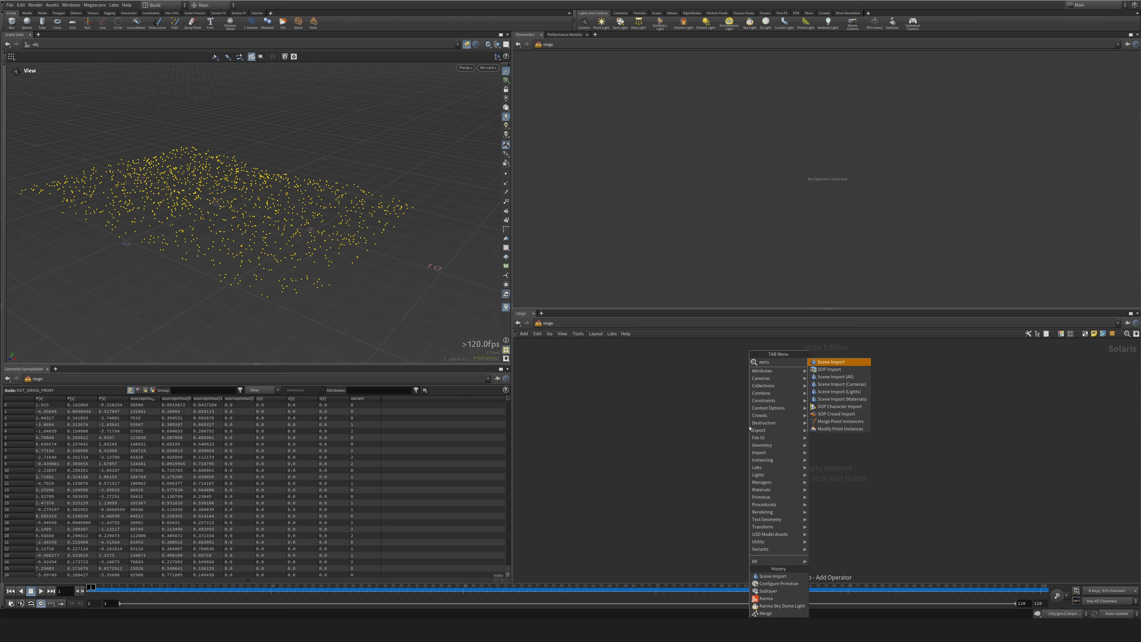
{"action": "key", "text": "Down"}
{"action": "key", "text": "Return"}
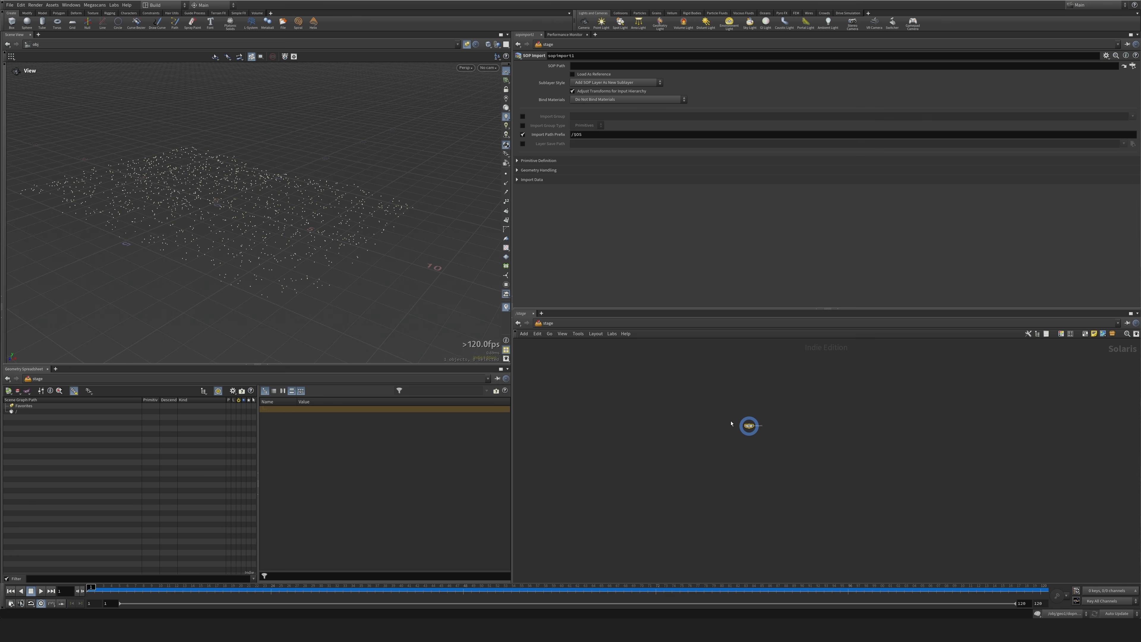
{"action": "left_click", "coordinate": [755, 431]}
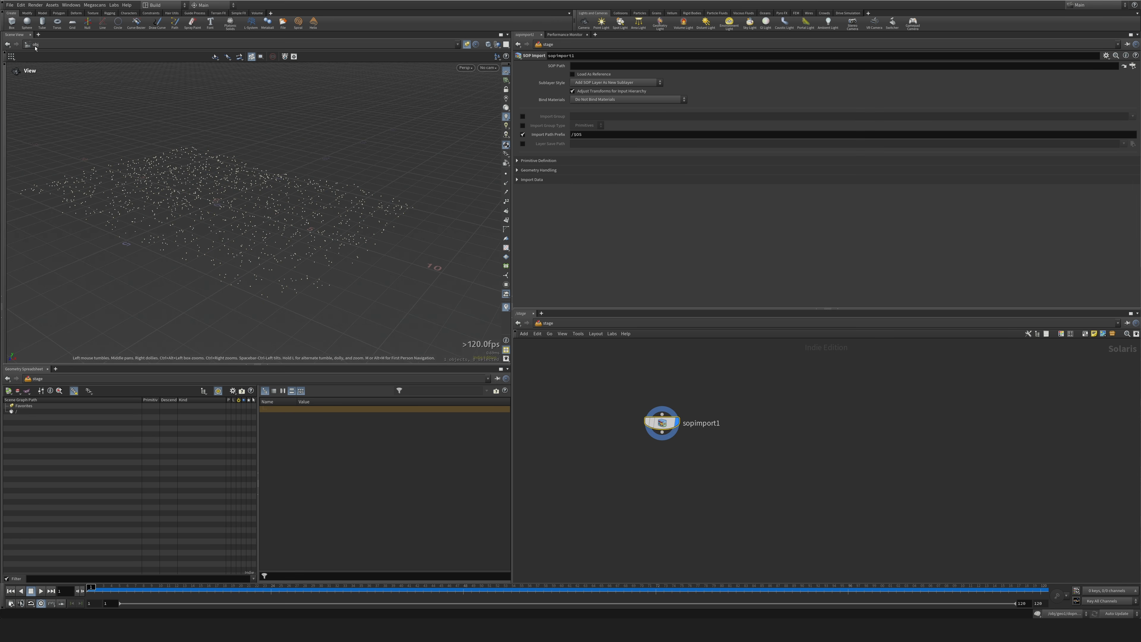
Switch the scene view from obj to the stage context and reposition the SOP Import node.
{"action": "left_click", "coordinate": [53, 44]}
{"action": "left_click", "coordinate": [66, 72]}
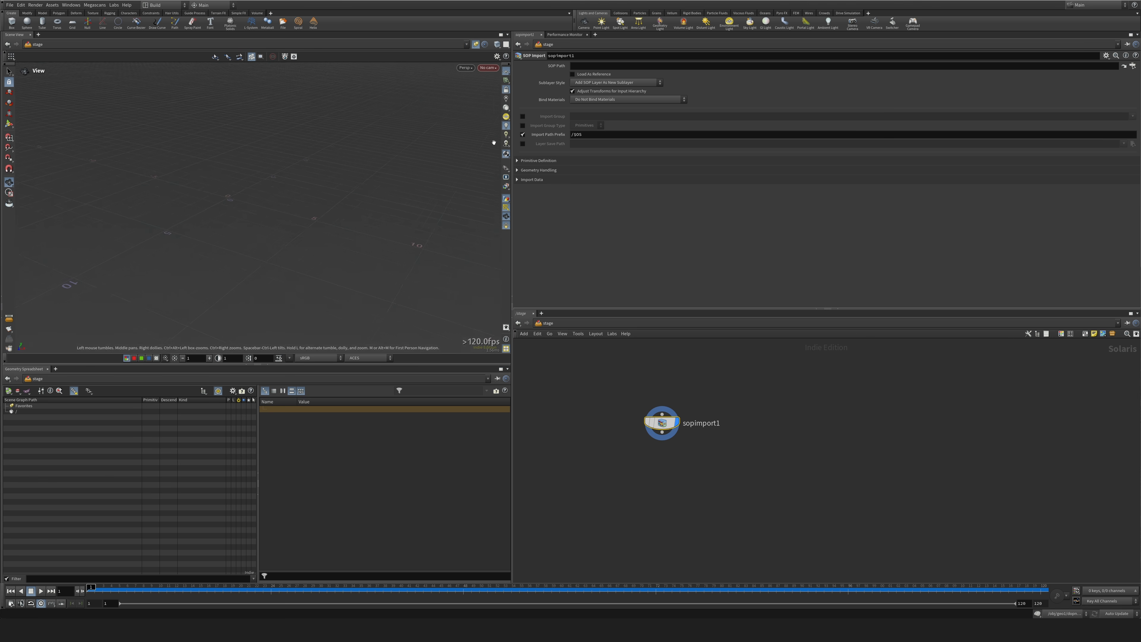
{"action": "left_click_drag", "start_coordinate": [659, 424], "coordinate": [659, 383]}
{"action": "left_click_drag", "start_coordinate": [599, 368], "coordinate": [696, 402]}
Set the SOP Import's source to /obj/geo1/OUT_GROUND_RENDER and scrub the timeline to frame 2.
{"action": "left_click", "coordinate": [1133, 66]}
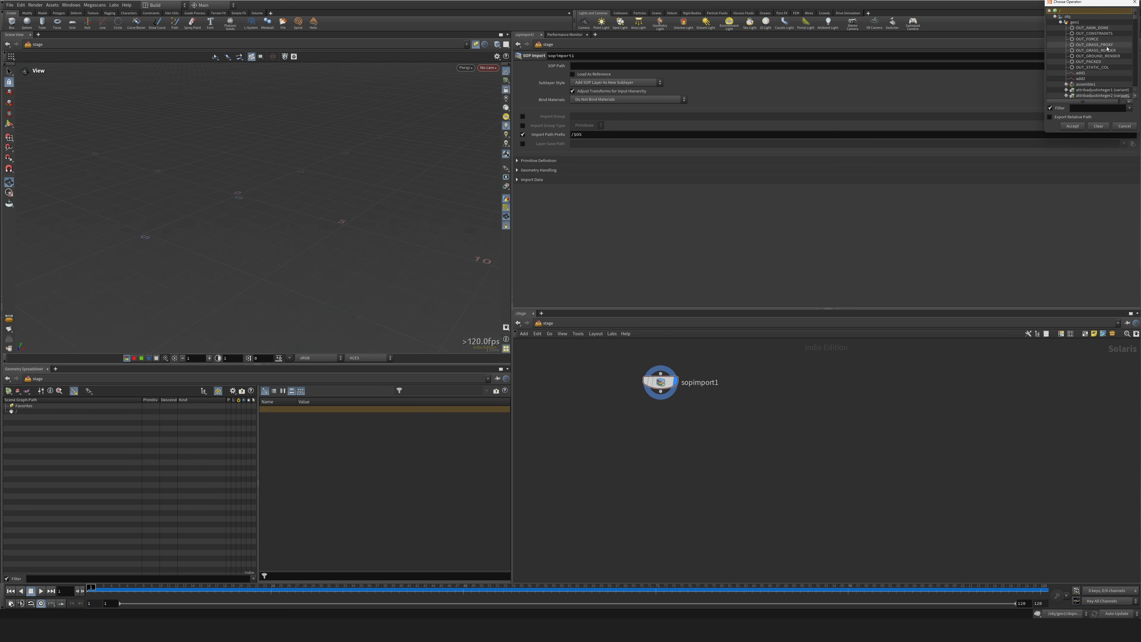
{"action": "left_click", "coordinate": [1097, 56]}
{"action": "double_click", "coordinate": [1098, 56]}
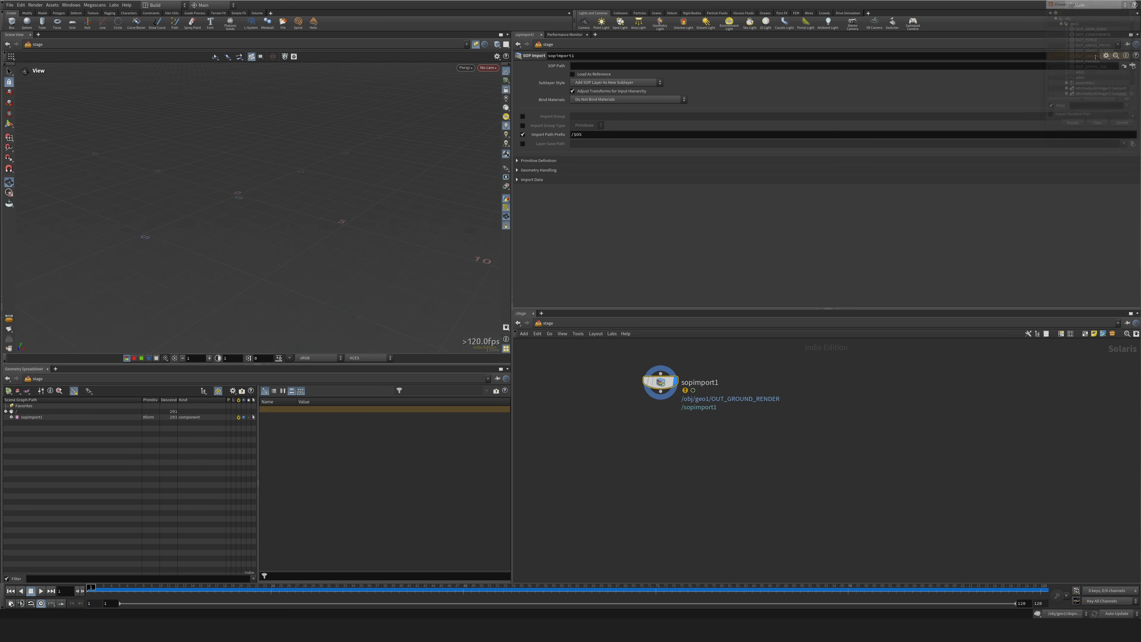
{"action": "left_click_drag", "start_coordinate": [240, 594], "coordinate": [104, 581]}
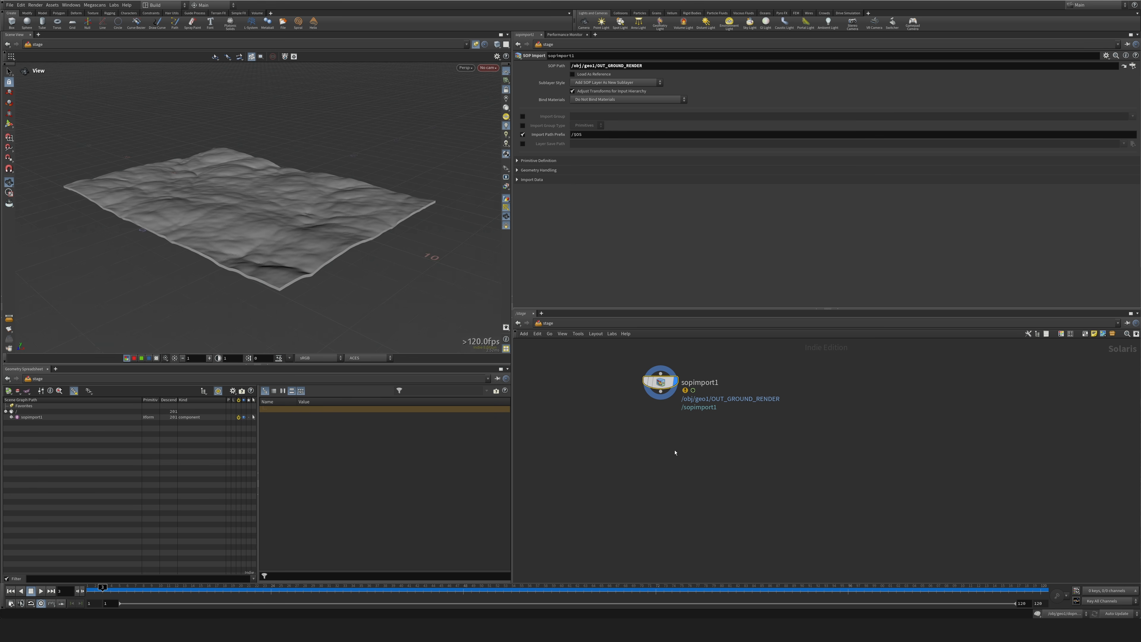
Duplicate the ground SOP Import beside it and set the copy's SOP path to /obj/geo1/OUT_GRASS_RENDER.
{"action": "middle_click_drag", "start_coordinate": [667, 425], "coordinate": [633, 446]}
{"action": "left_click", "coordinate": [633, 446]}
{"action": "left_click_drag", "start_coordinate": [629, 405], "coordinate": [812, 396]}
{"action": "left_click", "coordinate": [1124, 66]}
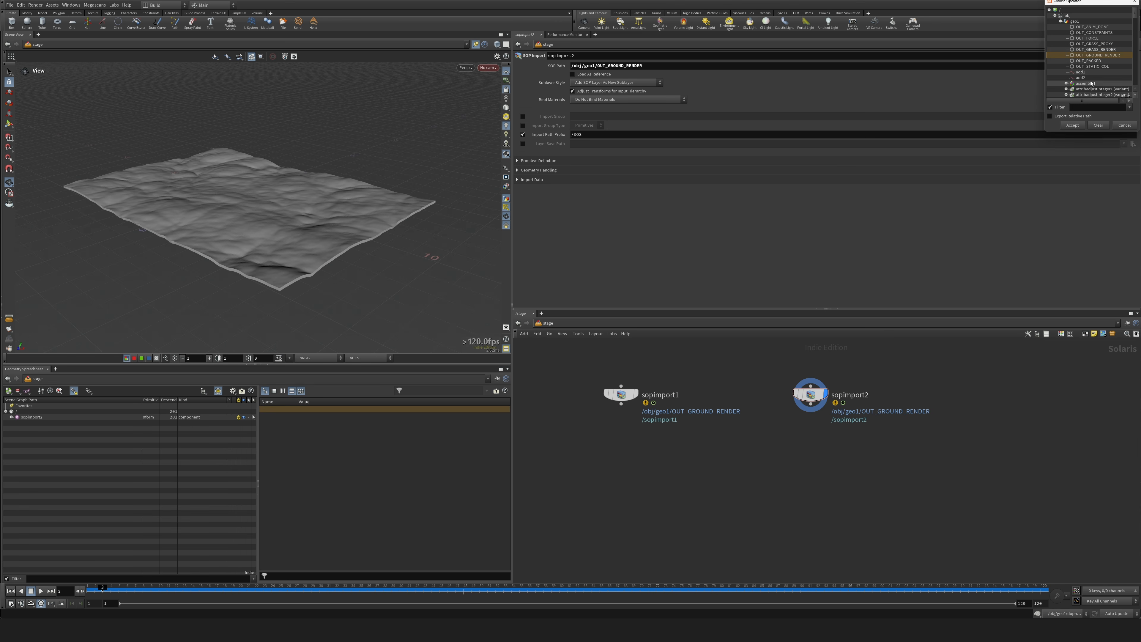
{"action": "double_click", "coordinate": [1091, 50]}
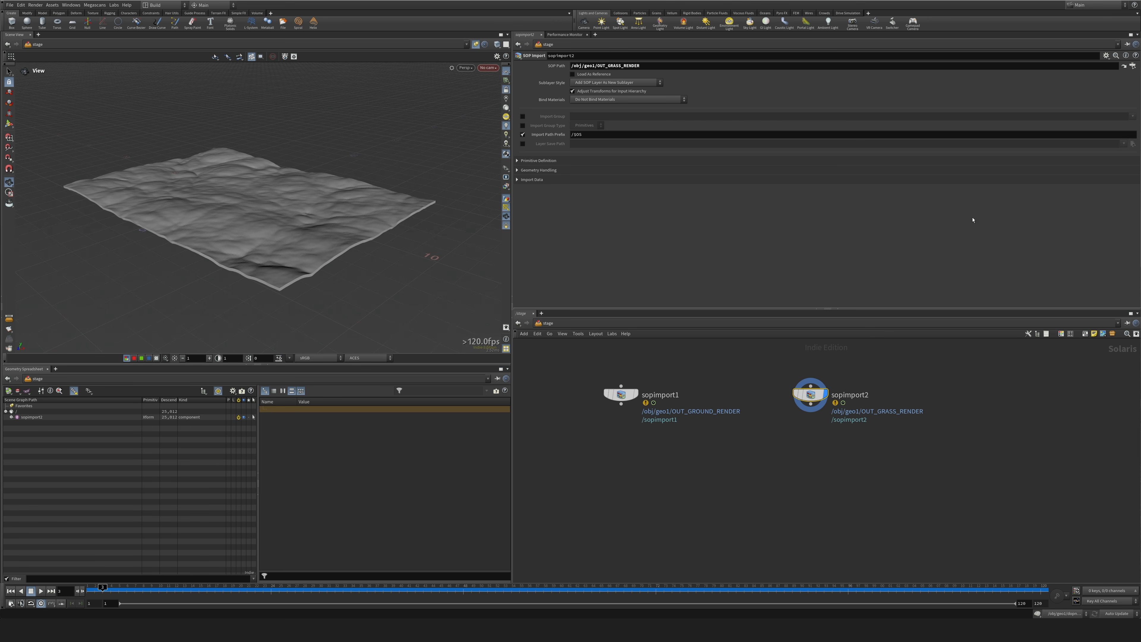
Duplicate the grass render SOP Import and set the copy's SOP path to /obj/geo1/OUT_GRASS_PROXY.
{"action": "left_click_drag", "start_coordinate": [812, 398], "coordinate": [921, 395]}
{"action": "left_click", "coordinate": [1132, 69]}
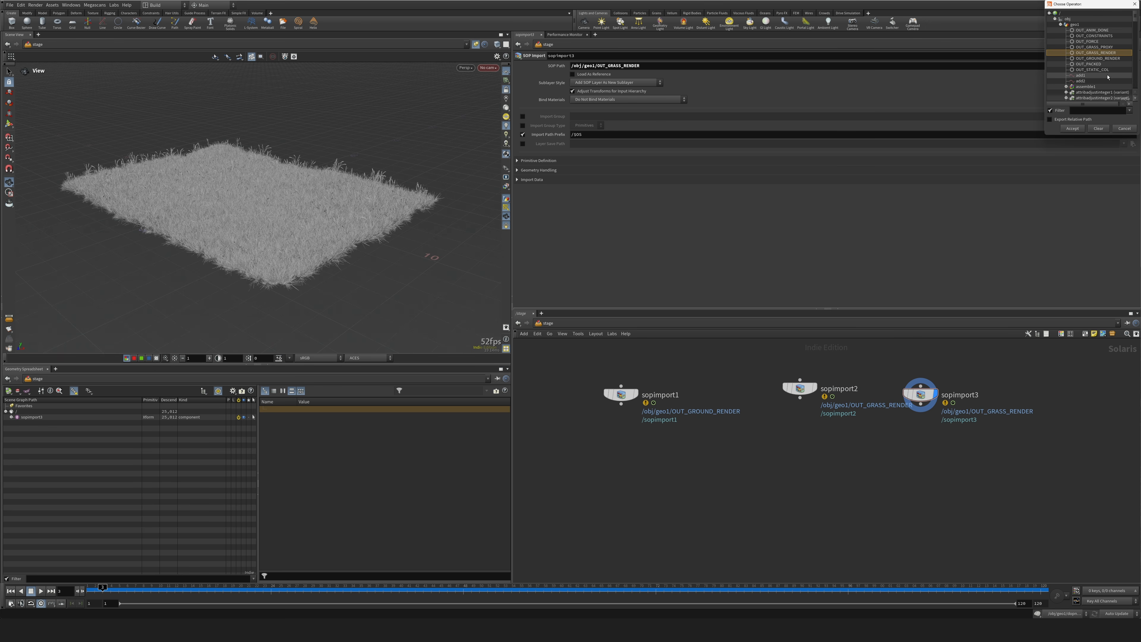
{"action": "double_click", "coordinate": [1099, 48]}
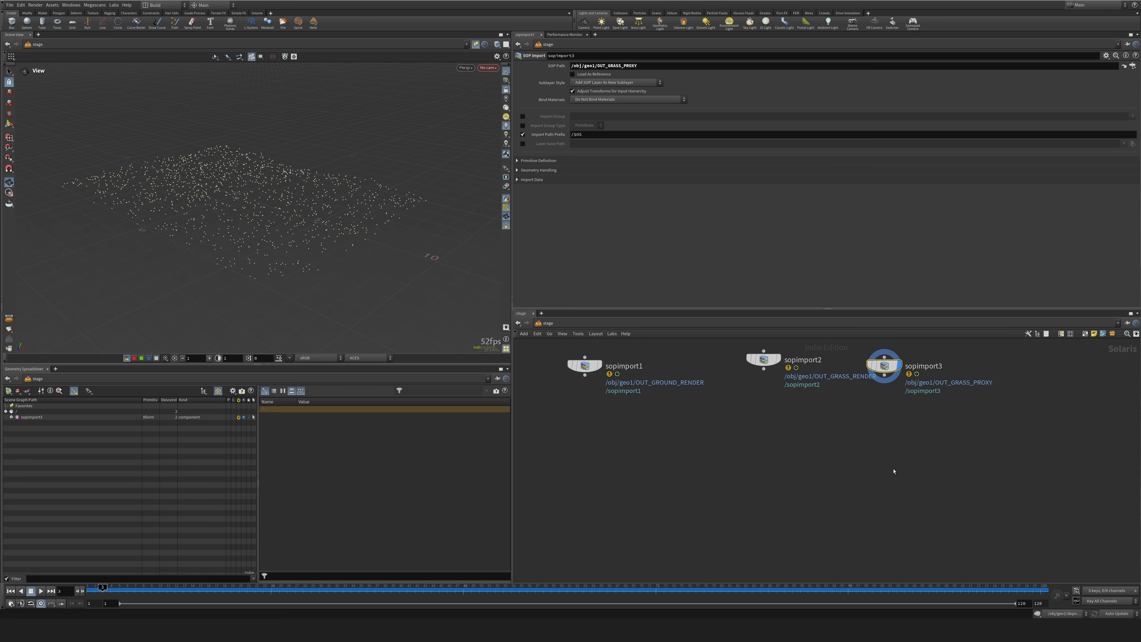
Add a Sublayer node below the imports and connect the grass render and grass proxy SOP Imports into it.
{"action": "key", "text": "Tab"}
{"action": "type", "text": "merge"}
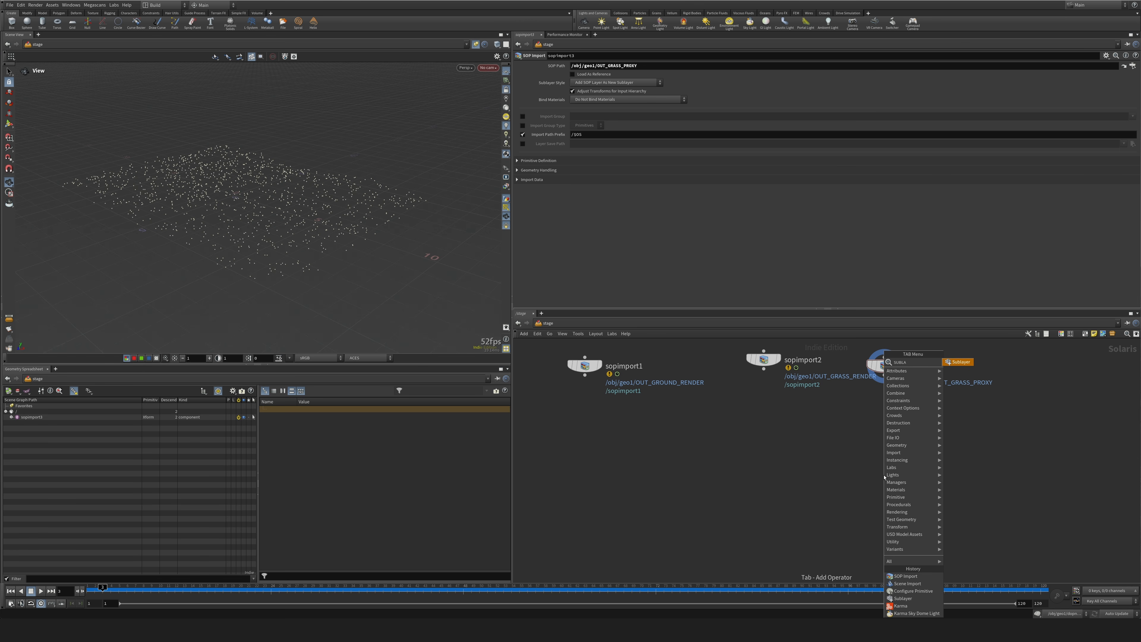
{"action": "key", "text": "Return"}
{"action": "left_click", "coordinate": [830, 448]}
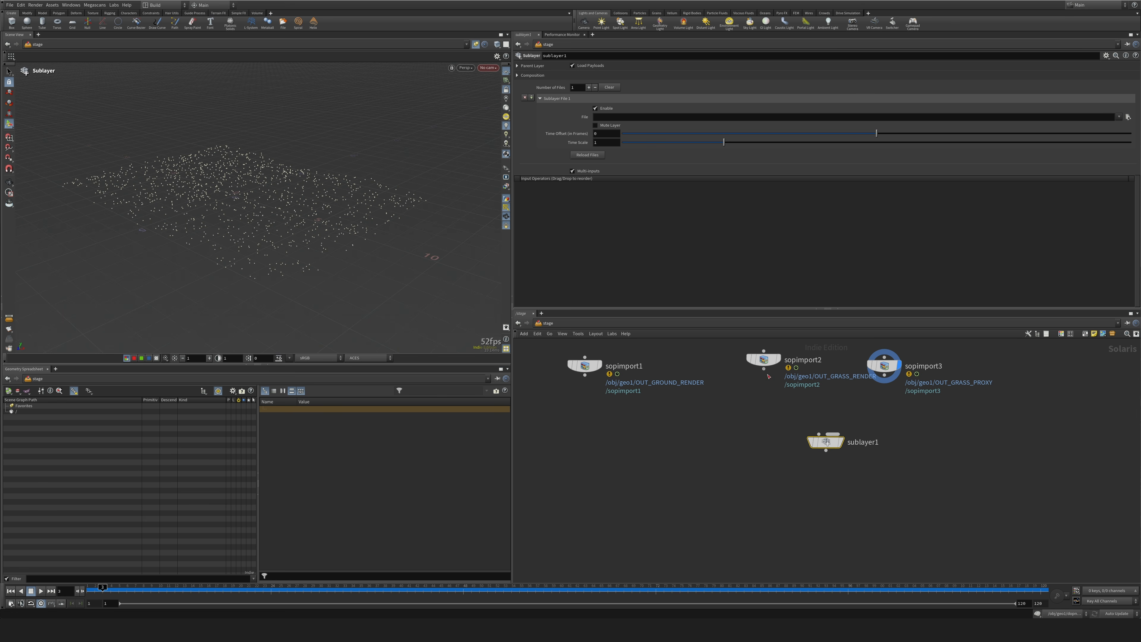
{"action": "left_click_drag", "start_coordinate": [764, 369], "coordinate": [819, 434]}
{"action": "left_click_drag", "start_coordinate": [884, 375], "coordinate": [817, 464]}
{"action": "left_click_drag", "start_coordinate": [765, 360], "coordinate": [730, 359]}
Insert a Configure Primitive node between the grass render import and the sublayer, with Purpose enabled and set to Render.
{"action": "key", "text": "Tab"}
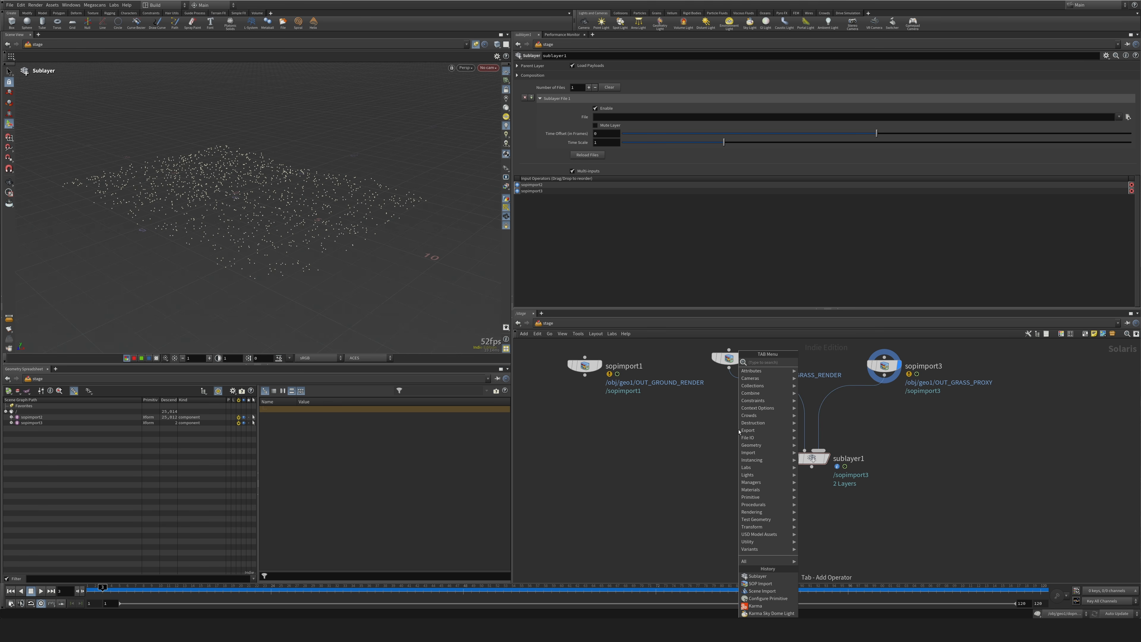
{"action": "type", "text": "pri"}
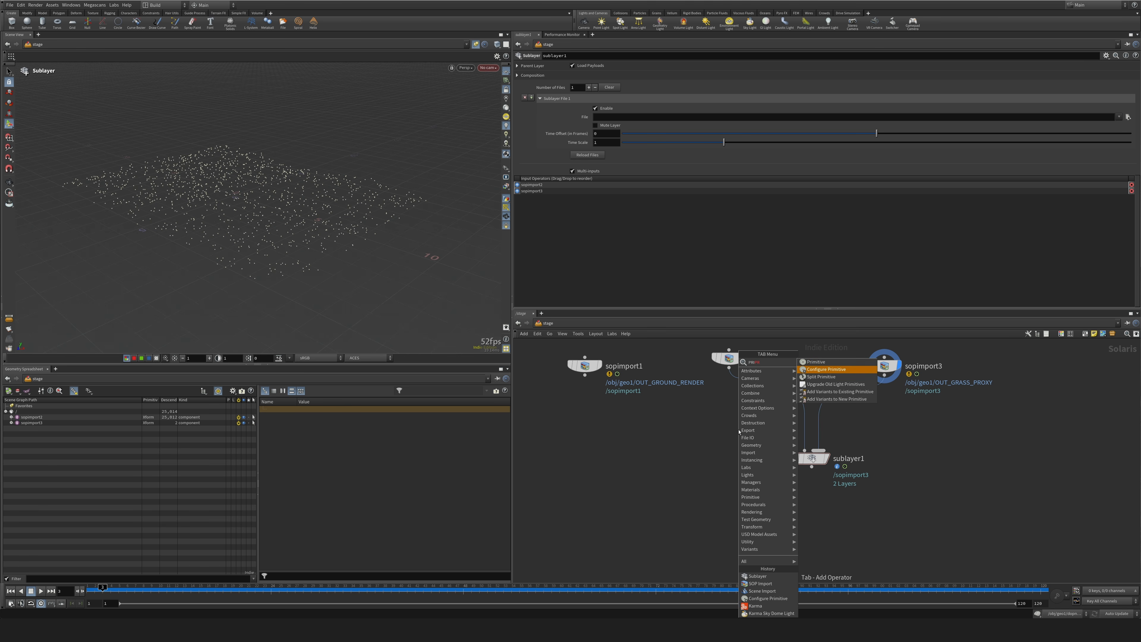
{"action": "key", "text": "Return"}
{"action": "left_click", "coordinate": [774, 394]}
{"action": "key", "text": "Caps_Lock"}
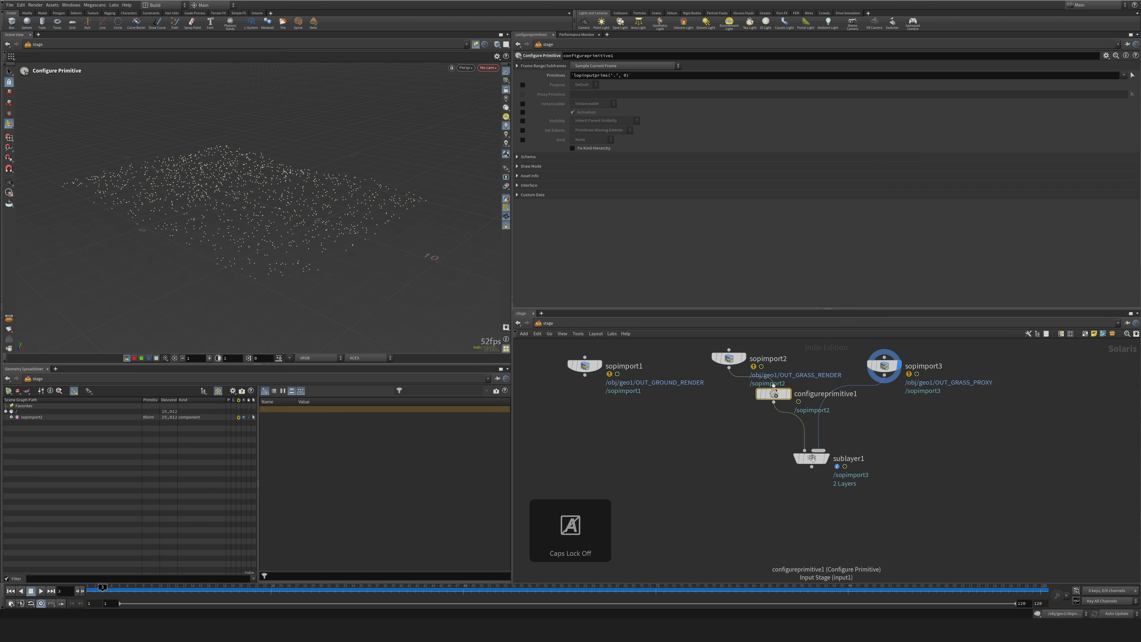
{"action": "left_click_drag", "start_coordinate": [774, 394], "coordinate": [741, 401]}
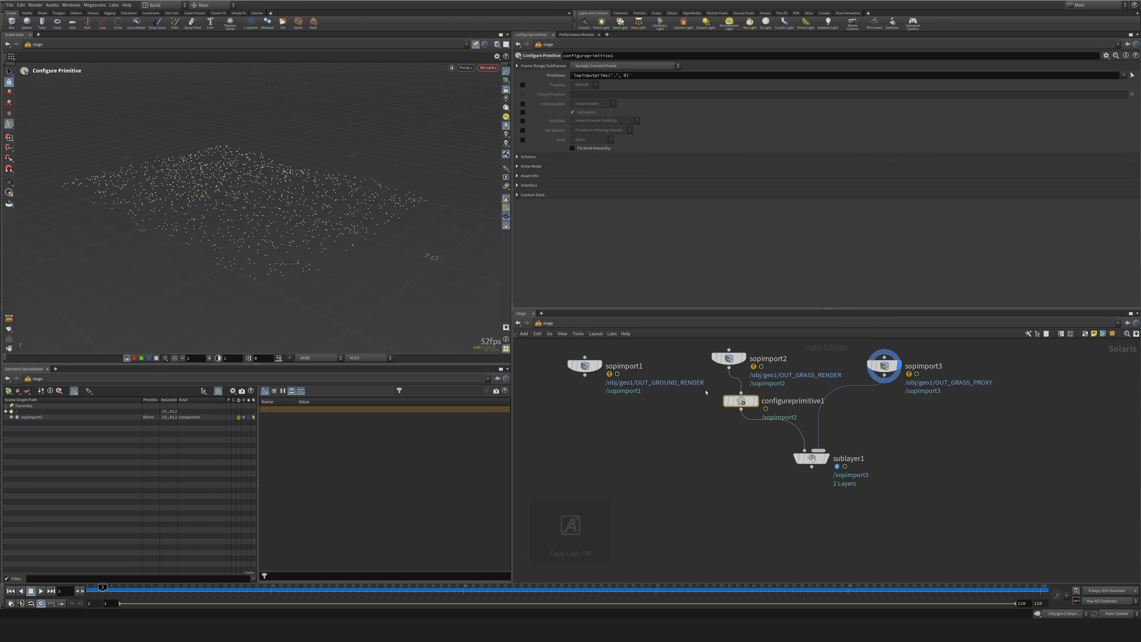
{"action": "left_click", "coordinate": [523, 84]}
{"action": "left_click", "coordinate": [583, 85]}
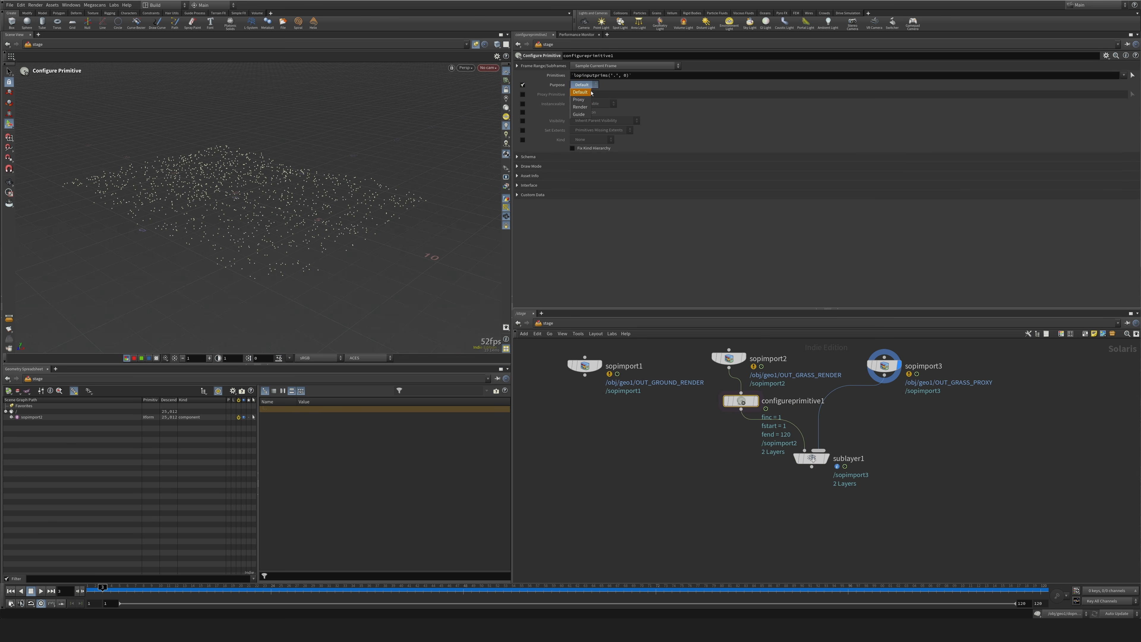
{"action": "left_click", "coordinate": [581, 108]}
Copy the Configure Primitive node onto the grass proxy branch and set its Purpose to Proxy.
{"action": "left_click_drag", "start_coordinate": [744, 403], "coordinate": [864, 407]}
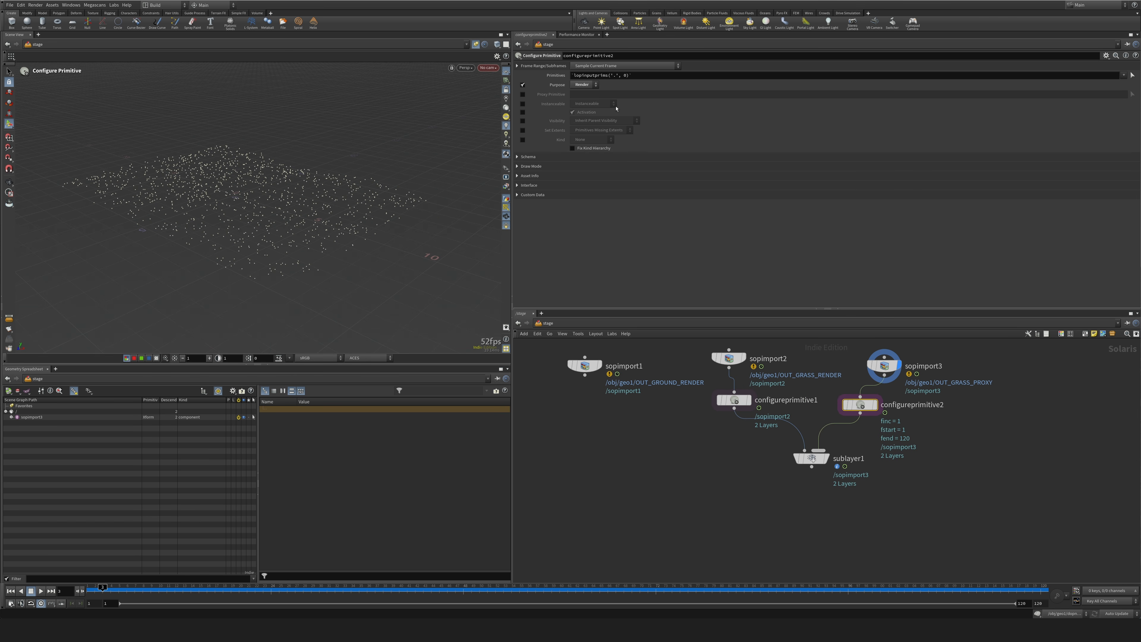
{"action": "left_click", "coordinate": [583, 85]}
{"action": "left_click", "coordinate": [581, 96]}
{"action": "left_click_drag", "start_coordinate": [871, 410], "coordinate": [895, 418]}
Rename the OUT_GRASS_RENDER import to grass and the OUT_GRASS_PROXY import to grass_proxy.
{"action": "double_click", "coordinate": [768, 359]}
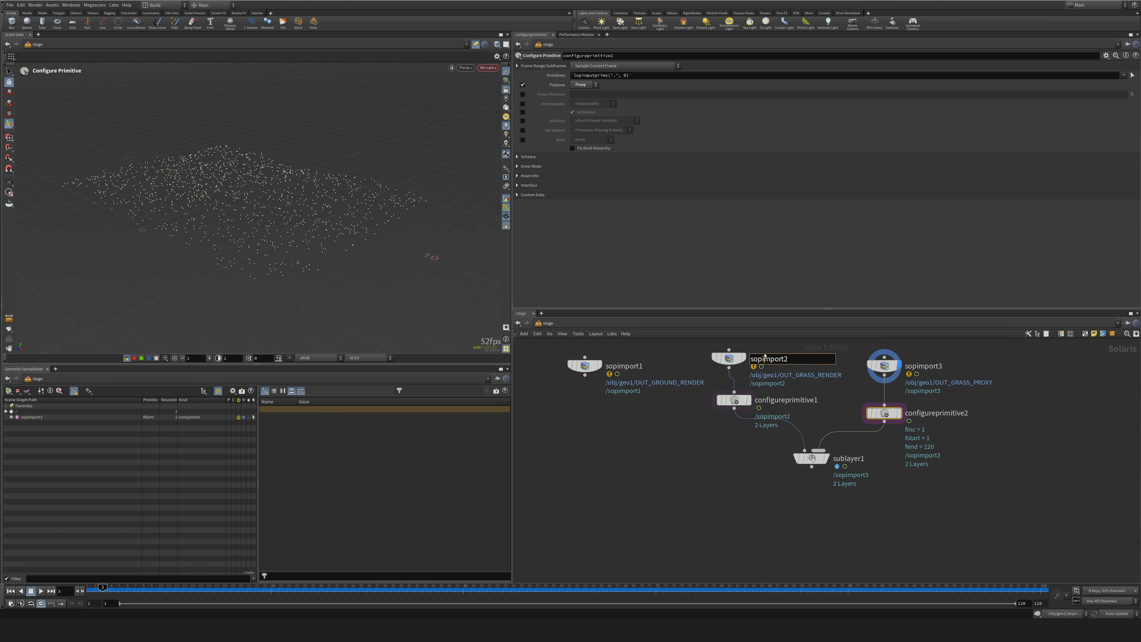
{"action": "double_click", "coordinate": [787, 359]}
{"action": "type", "text": "grass"}
{"action": "key", "text": "Return"}
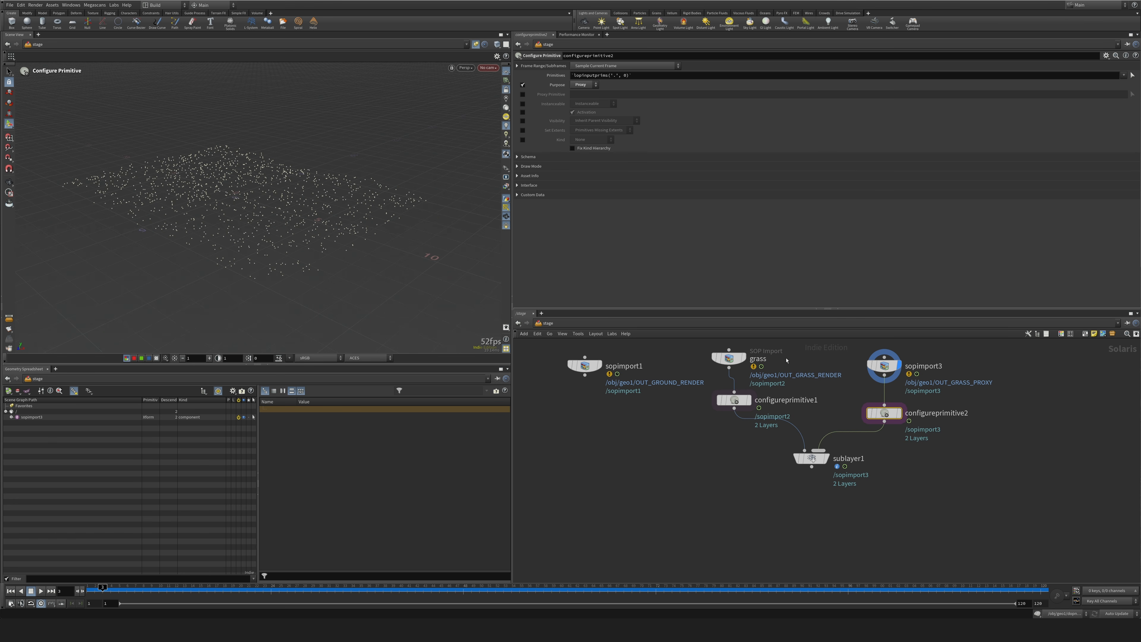
{"action": "double_click", "coordinate": [918, 366]}
{"action": "type", "text": "gras"}
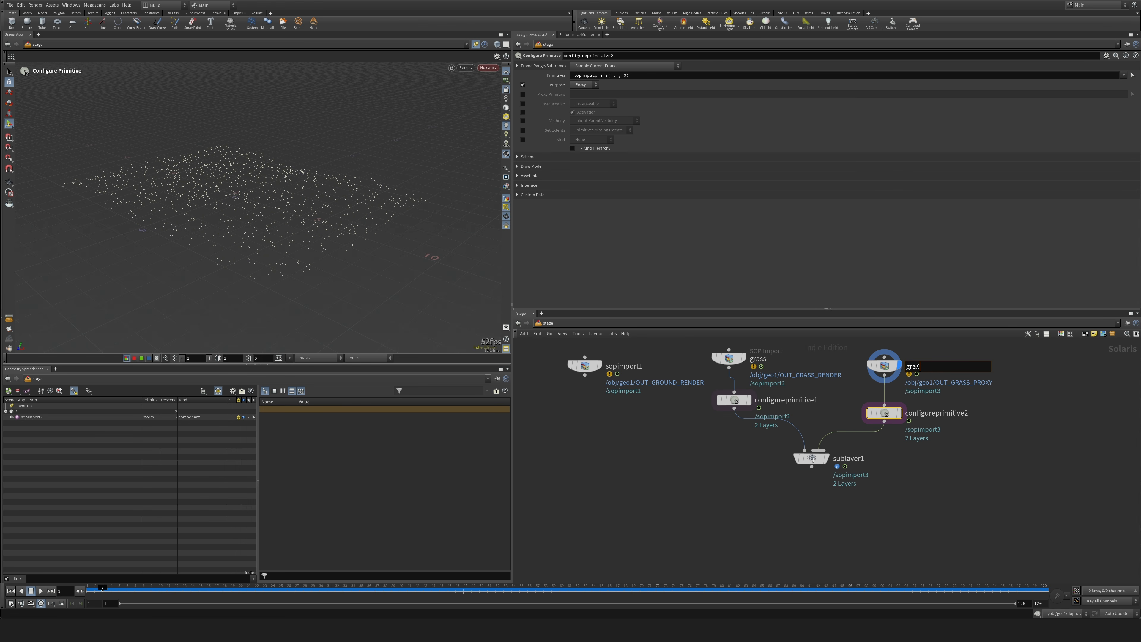
{"action": "type", "text": "s_proxy"}
{"action": "key", "text": "Return"}
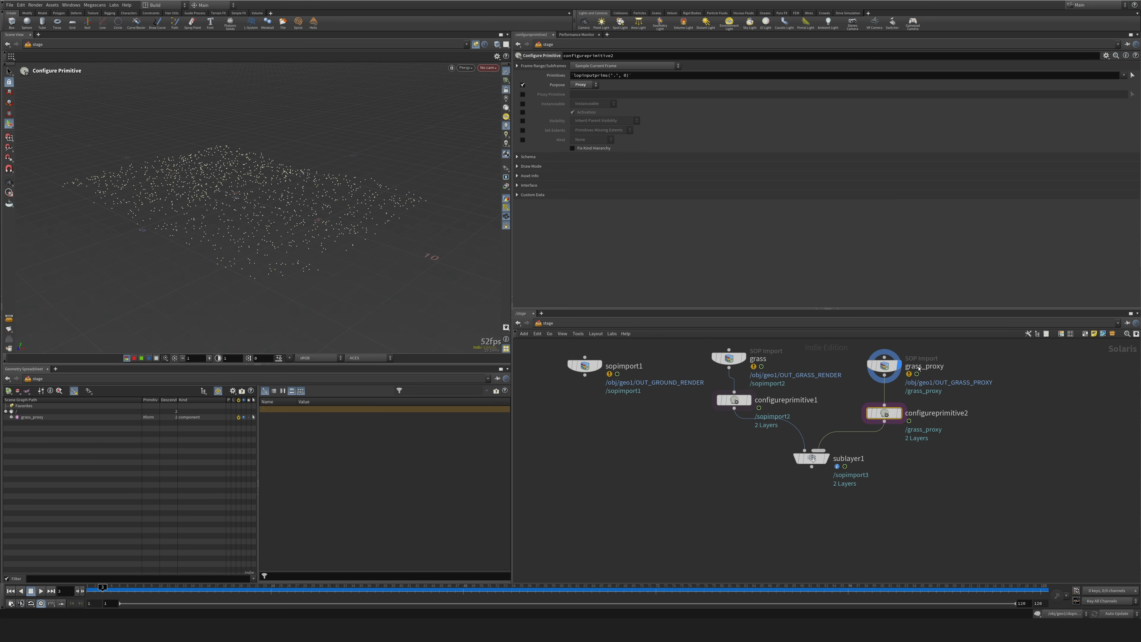
Rename the OUT_GROUND_RENDER import to ground.
{"action": "double_click", "coordinate": [614, 367]}
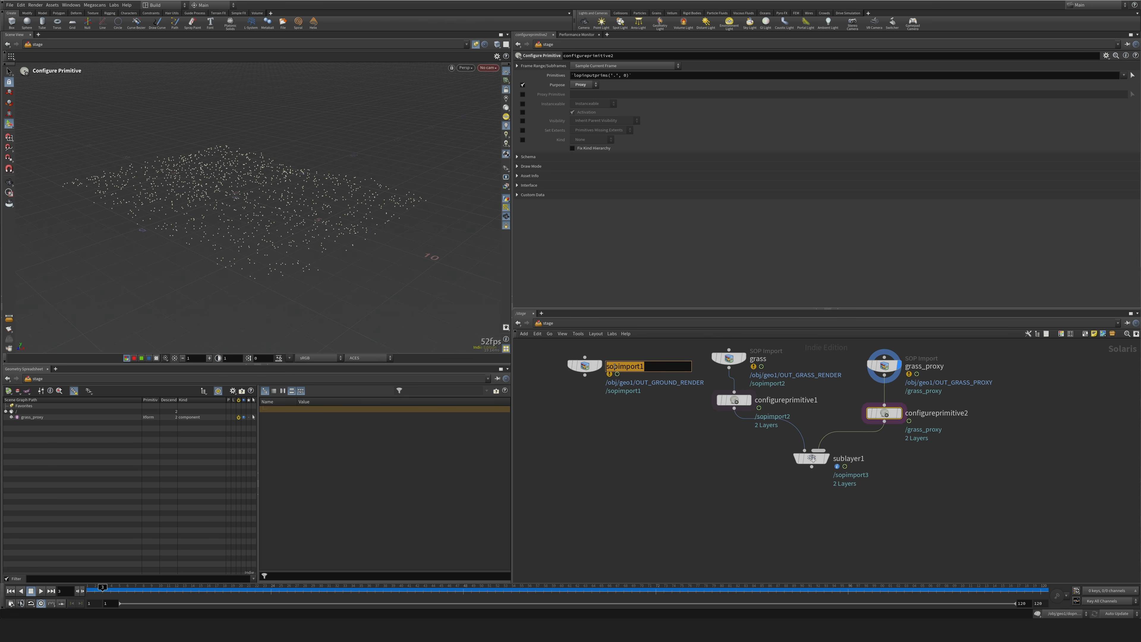
{"action": "type", "text": "ground"}
{"action": "key", "text": "Return"}
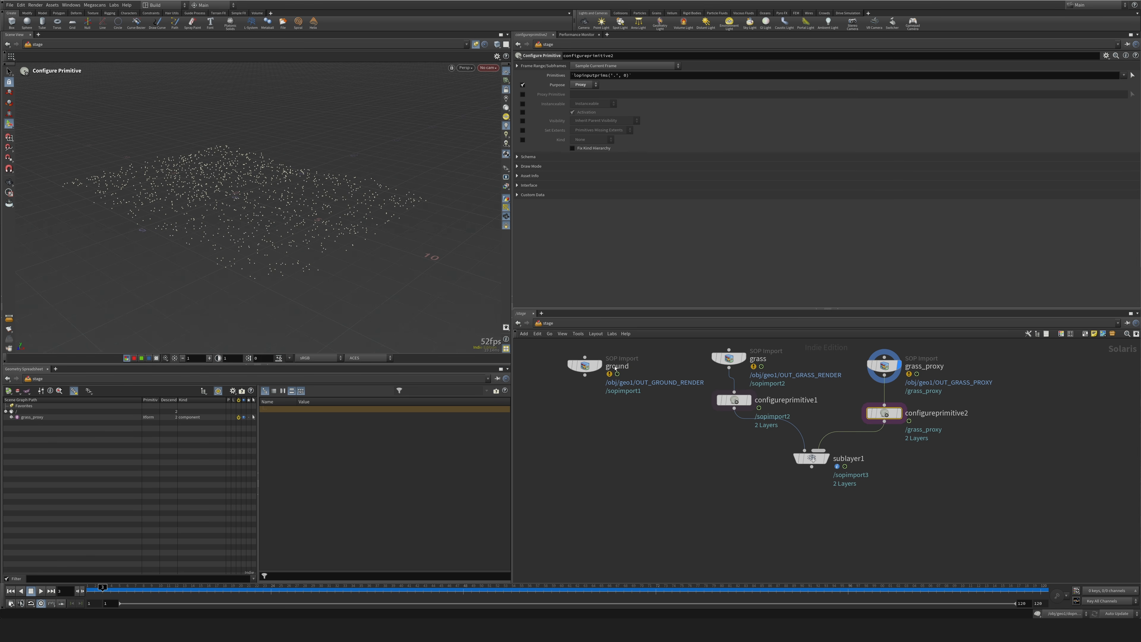
Add a Material Library node below the ground import and place a copy of it connected below the sublayer.
{"action": "left_click", "coordinate": [616, 469]}
{"action": "left_click_drag", "start_coordinate": [814, 461], "coordinate": [796, 468]}
{"action": "middle_click_drag", "start_coordinate": [722, 522], "coordinate": [747, 538]}
{"action": "key", "text": "Tab"}
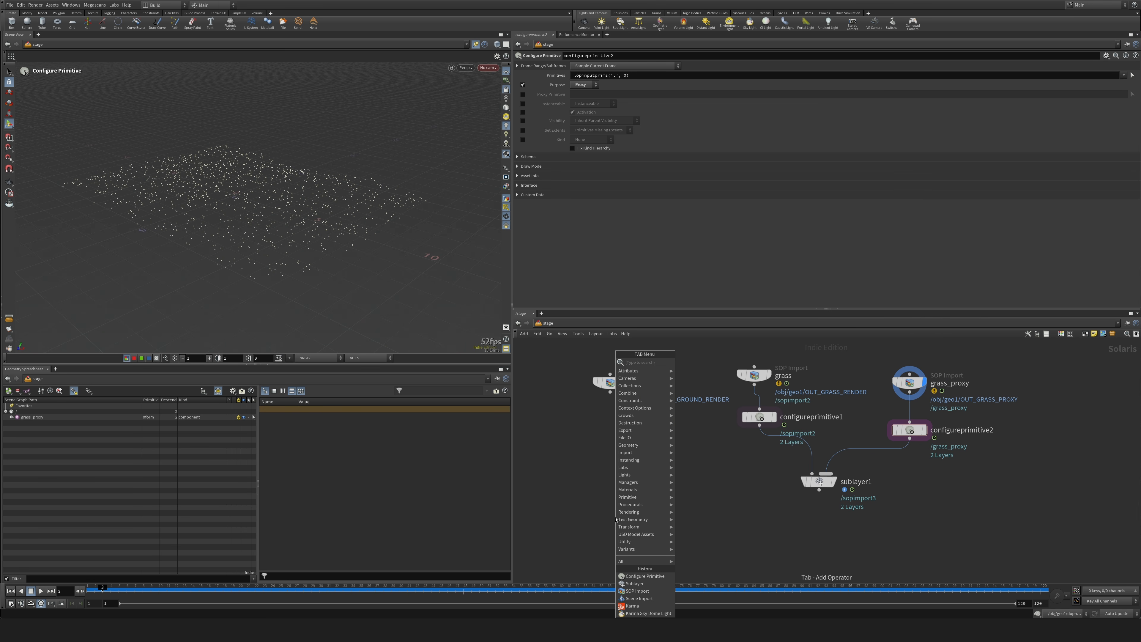
{"action": "type", "text": "mer"}
{"action": "key", "text": "Return"}
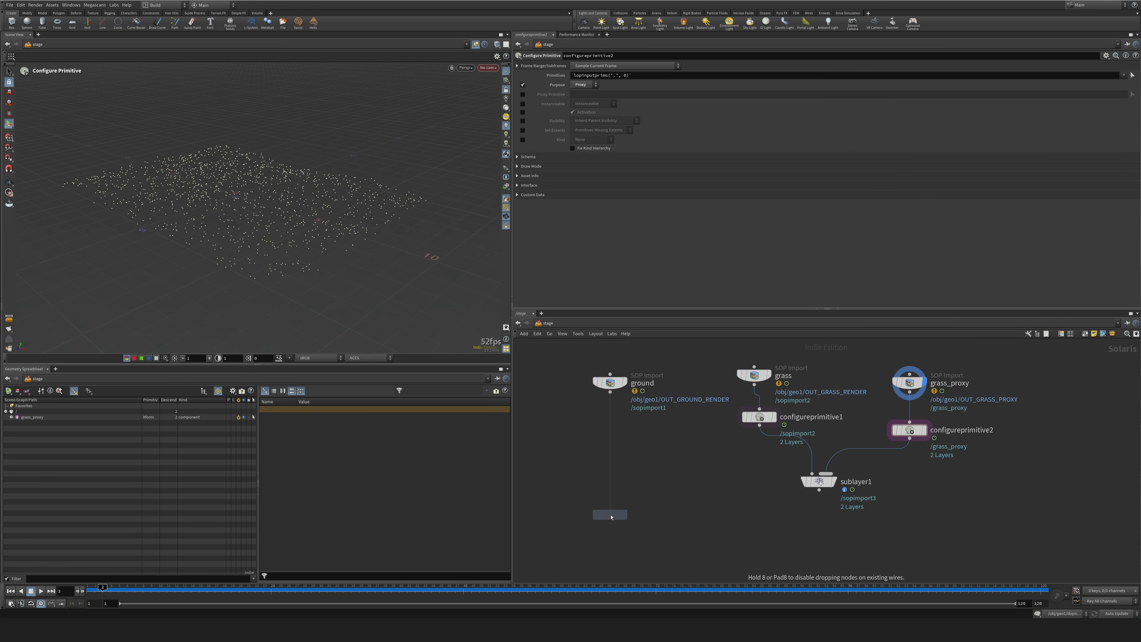
{"action": "left_click", "coordinate": [612, 457]}
{"action": "left_click", "coordinate": [610, 393]}
{"action": "left_click", "coordinate": [610, 448]}
{"action": "left_click_drag", "start_coordinate": [610, 457], "coordinate": [819, 532], "text": "alt"}
{"action": "left_click", "coordinate": [819, 491]}
{"action": "left_click", "coordinate": [812, 556]}
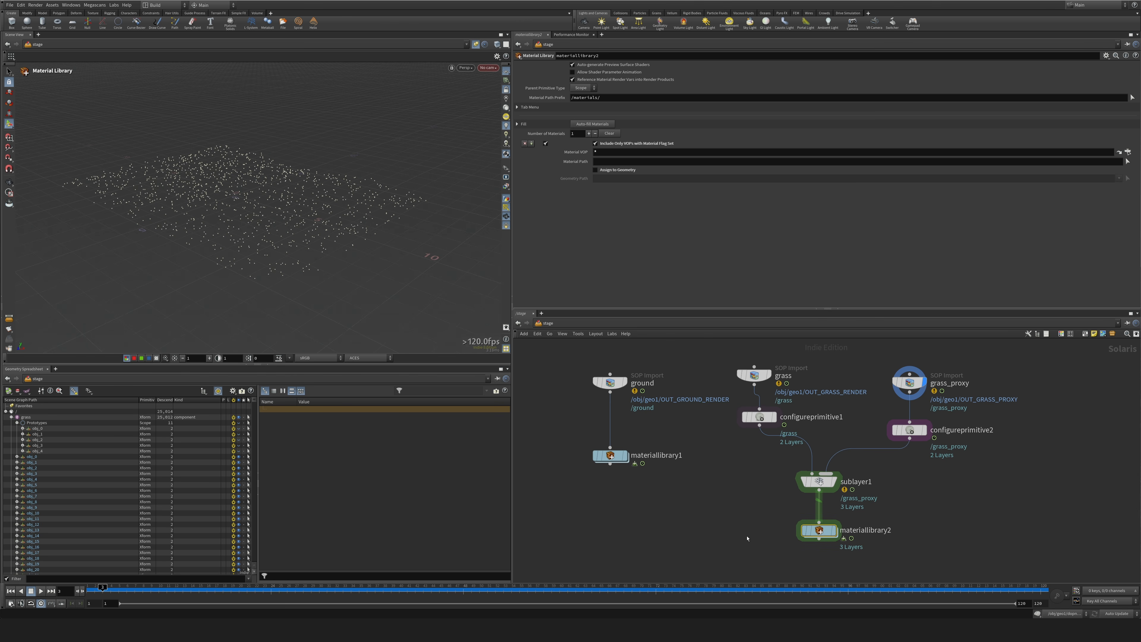
Add a Merge node and connect the ground and grass Material Library nodes into it.
{"action": "middle_click_drag", "start_coordinate": [742, 566], "coordinate": [744, 468]}
{"action": "scroll", "coordinate": [744, 468], "scroll_direction": "down", "scroll_amount": 3}
{"action": "key", "text": "Tab"}
{"action": "type", "text": "merge"}
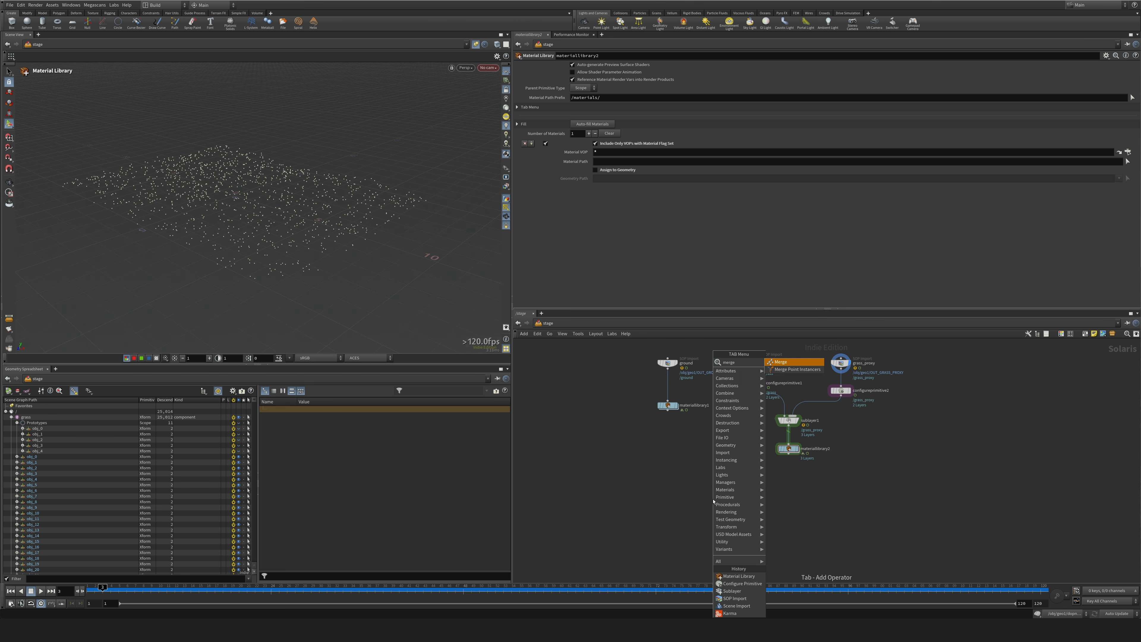
{"action": "key", "text": "Return"}
{"action": "left_click", "coordinate": [706, 487]}
{"action": "left_click", "coordinate": [668, 406]}
{"action": "left_click_drag", "start_coordinate": [787, 448], "coordinate": [813, 465], "text": "shift"}
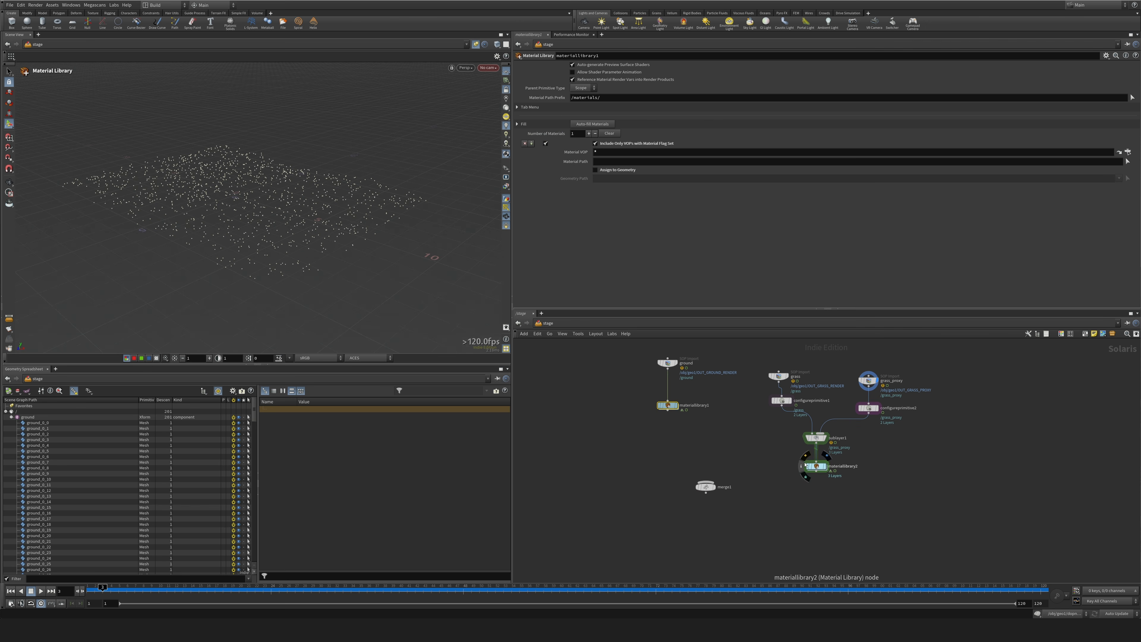
{"action": "left_click", "coordinate": [816, 472]}
{"action": "left_click", "coordinate": [706, 483]}
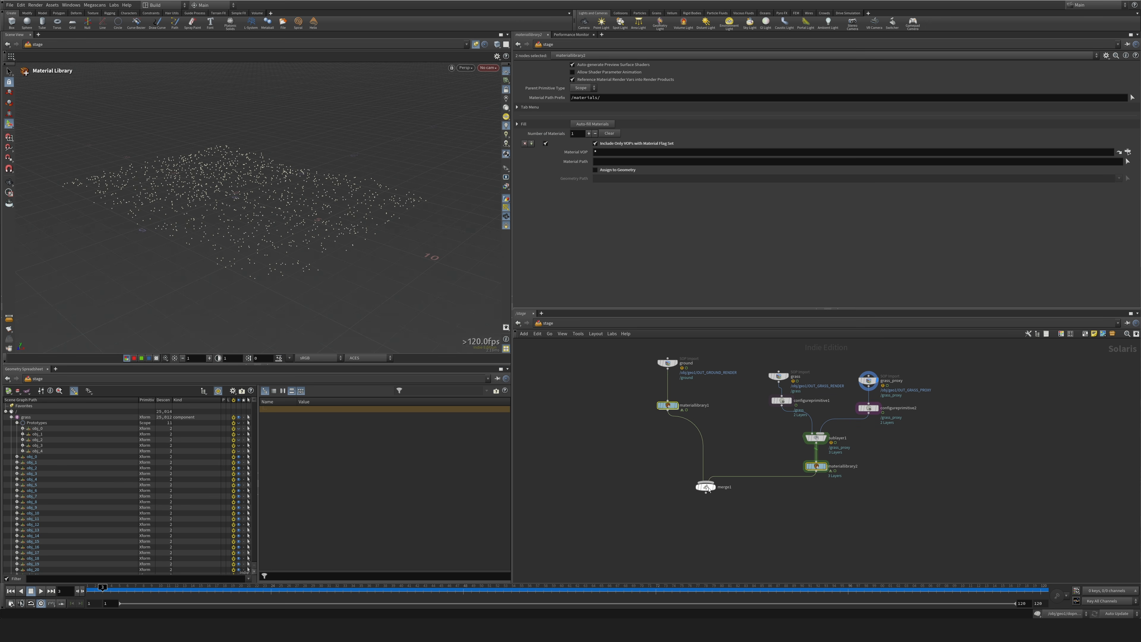
Set the display flag on the Merge node and inspect the combined ground and grass proxy in the viewport.
{"action": "left_click", "coordinate": [716, 487]}
{"action": "left_click_drag", "start_coordinate": [707, 489], "coordinate": [710, 503]}
{"action": "left_click_drag", "start_coordinate": [279, 252], "coordinate": [324, 205], "text": "alt"}
{"action": "scroll", "coordinate": [313, 240], "scroll_direction": "up", "scroll_amount": 5}
{"action": "scroll", "coordinate": [312, 240], "scroll_direction": "down", "scroll_amount": 4}
{"action": "scroll", "coordinate": [323, 205], "scroll_direction": "up", "scroll_amount": 5}
{"action": "scroll", "coordinate": [331, 216], "scroll_direction": "down", "scroll_amount": 5}
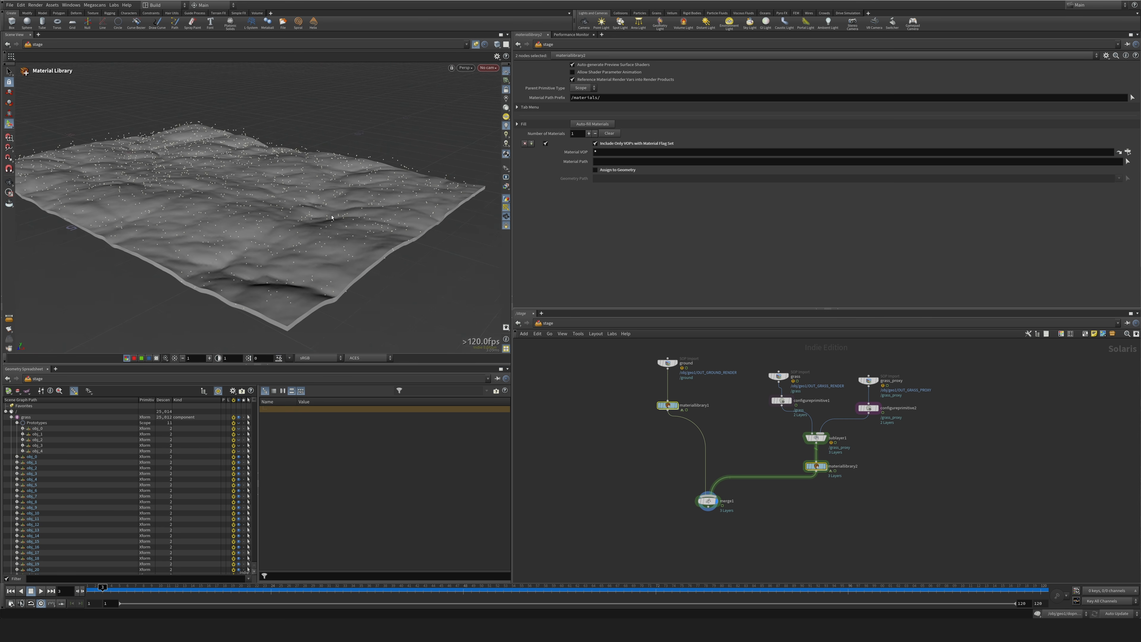
Move the grass_proxy import and its Configure Primitive closer to the sublayer and select that Configure Primitive.
{"action": "middle_click_drag", "start_coordinate": [635, 500], "coordinate": [585, 480]}
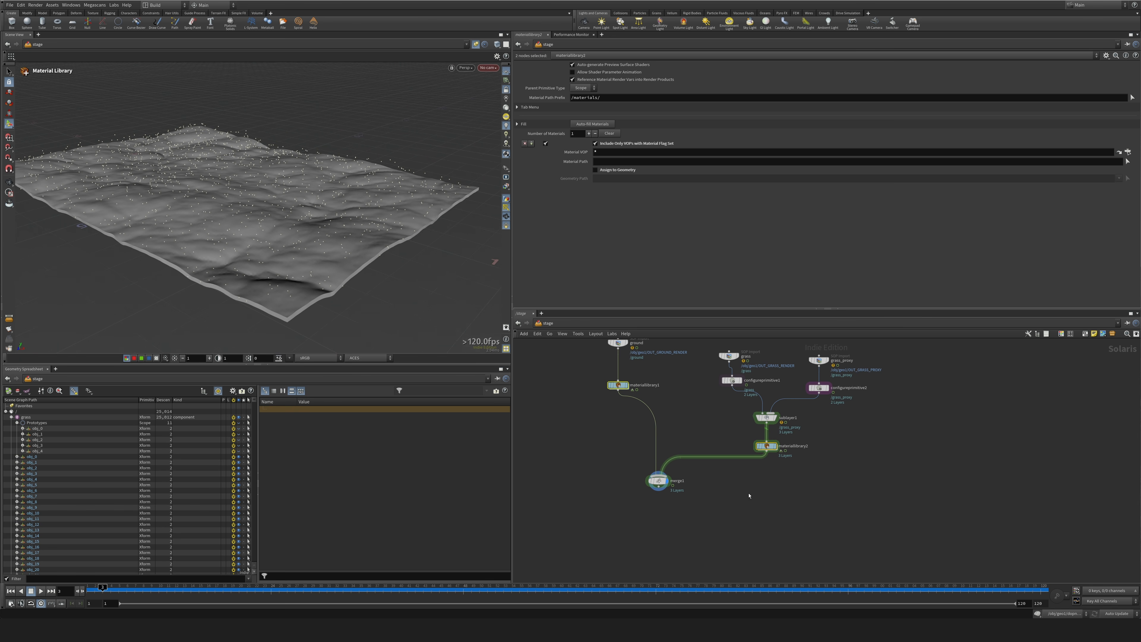
{"action": "left_click_drag", "start_coordinate": [808, 354], "coordinate": [812, 385]}
{"action": "left_click", "coordinate": [812, 386]}
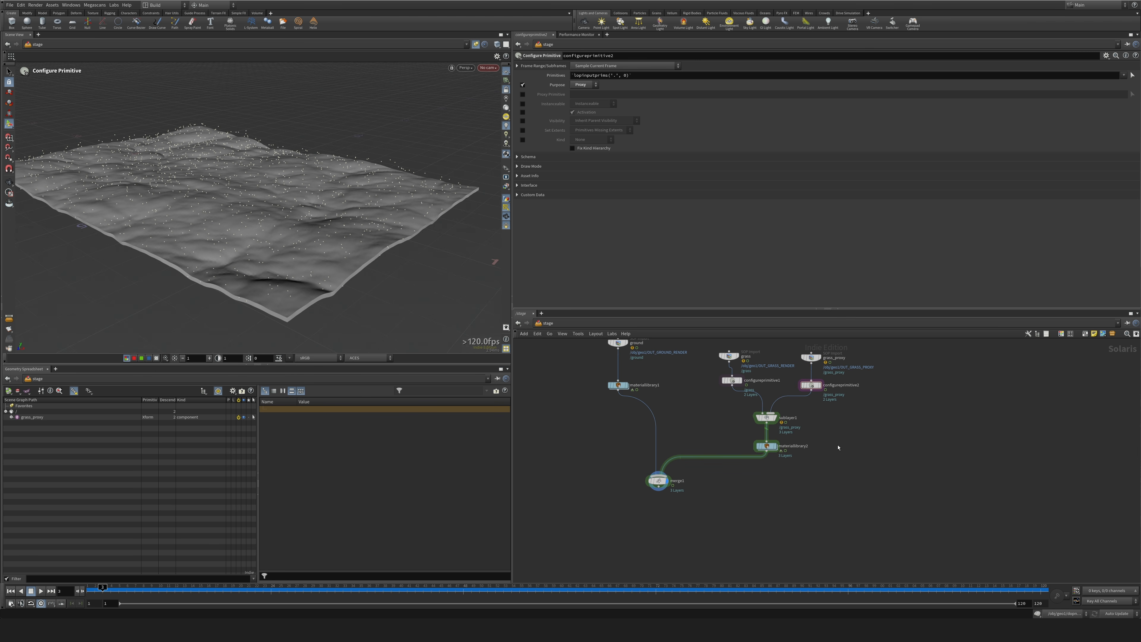
{"action": "left_click_drag", "start_coordinate": [468, 247], "coordinate": [491, 221], "text": "alt"}
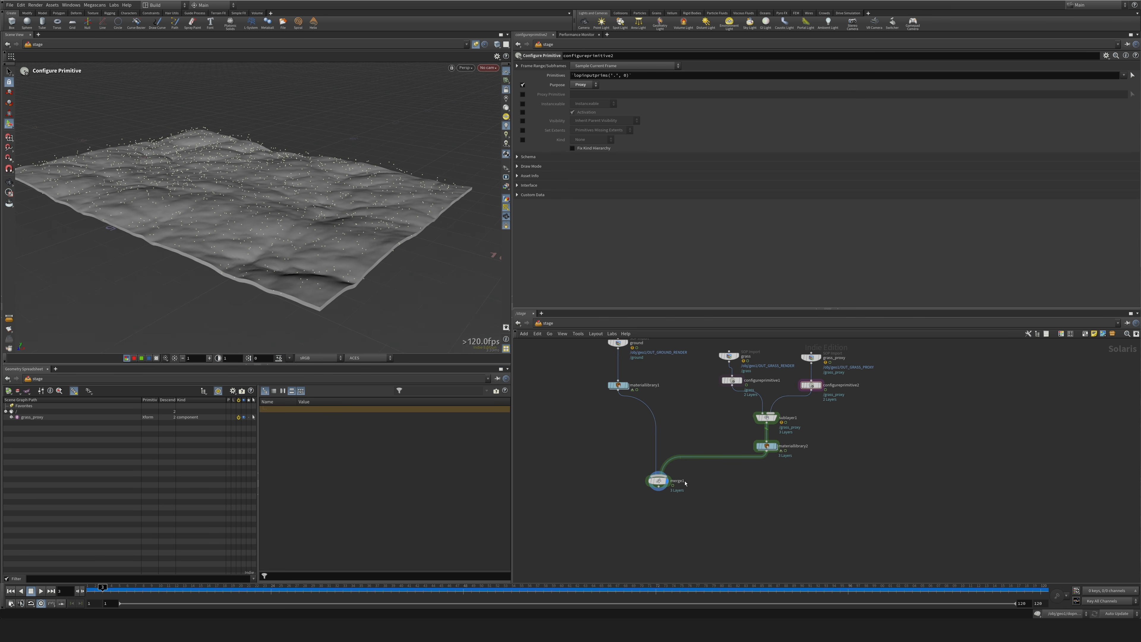
Add a second Merge node connected below the first one and place it further down.
{"action": "middle_click_drag", "start_coordinate": [628, 484], "coordinate": [672, 465]}
{"action": "left_click", "coordinate": [702, 461]}
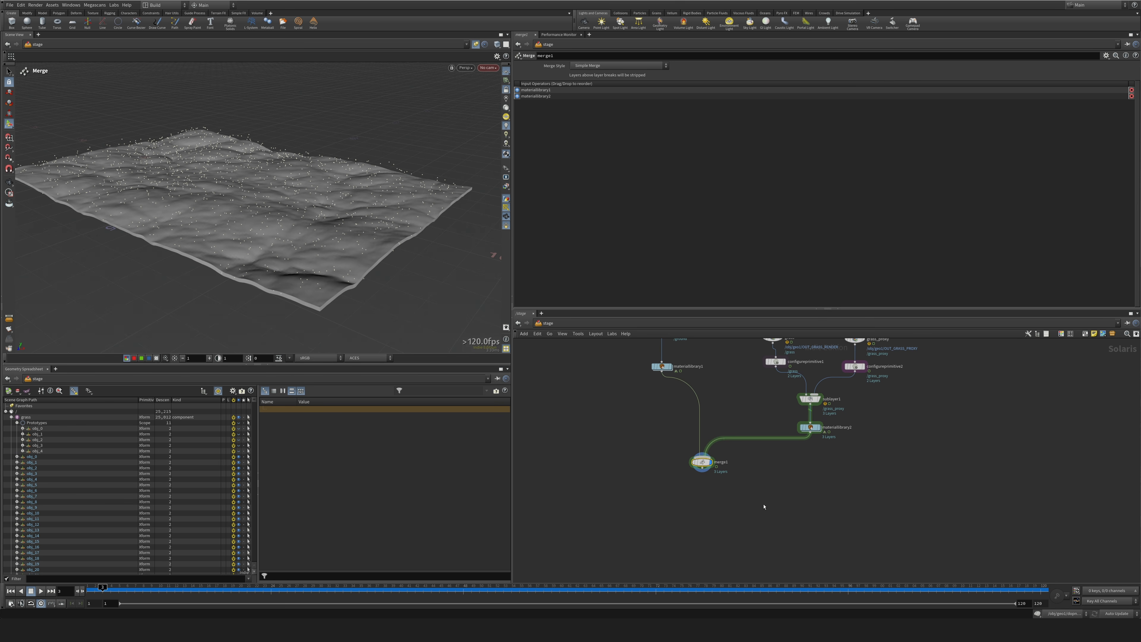
{"action": "key", "text": "Tab"}
{"action": "type", "text": "mer"}
{"action": "key", "text": "Return"}
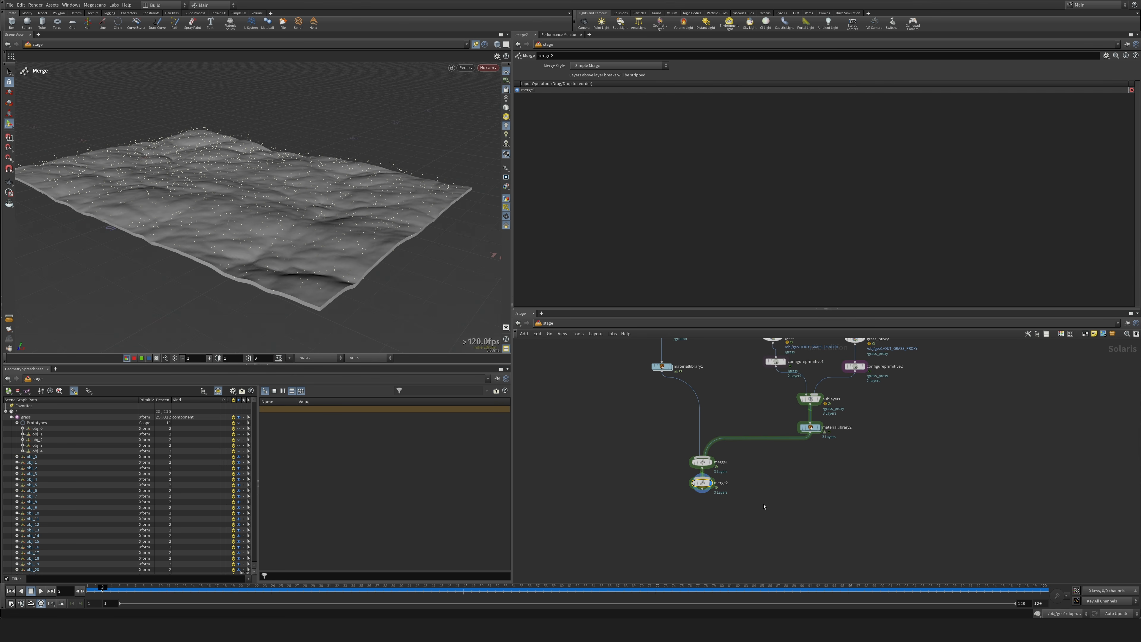
{"action": "left_click", "coordinate": [709, 541]}
Add a Karma Sky Dome Light and connect it into the second Merge node.
{"action": "key", "text": "Tab"}
{"action": "type", "text": "ligh"}
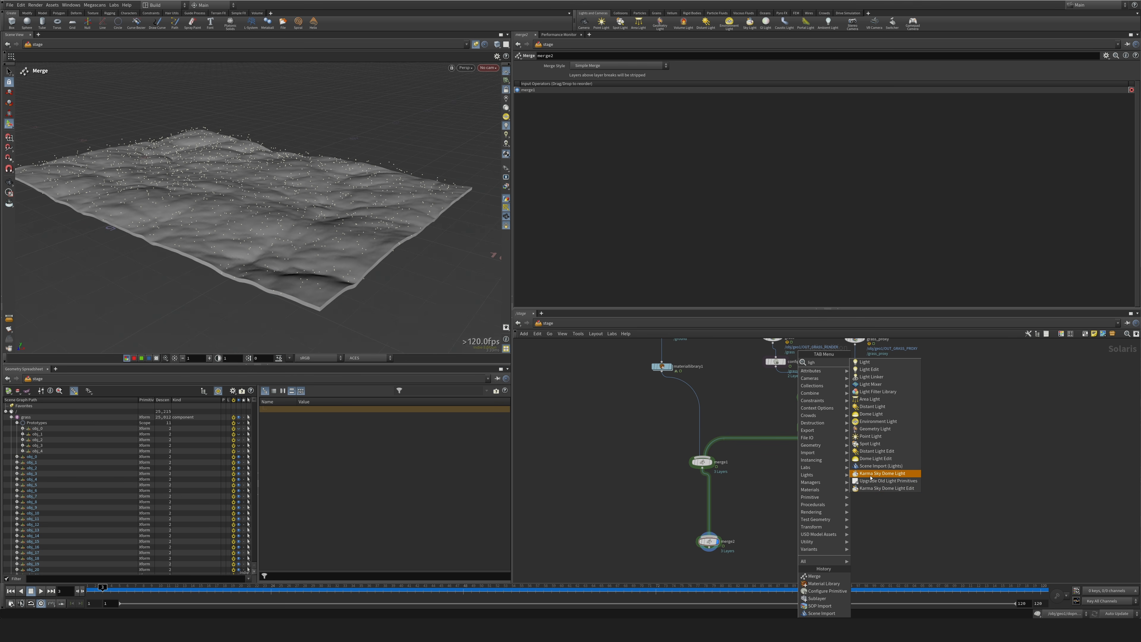
{"action": "left_click", "coordinate": [872, 474]}
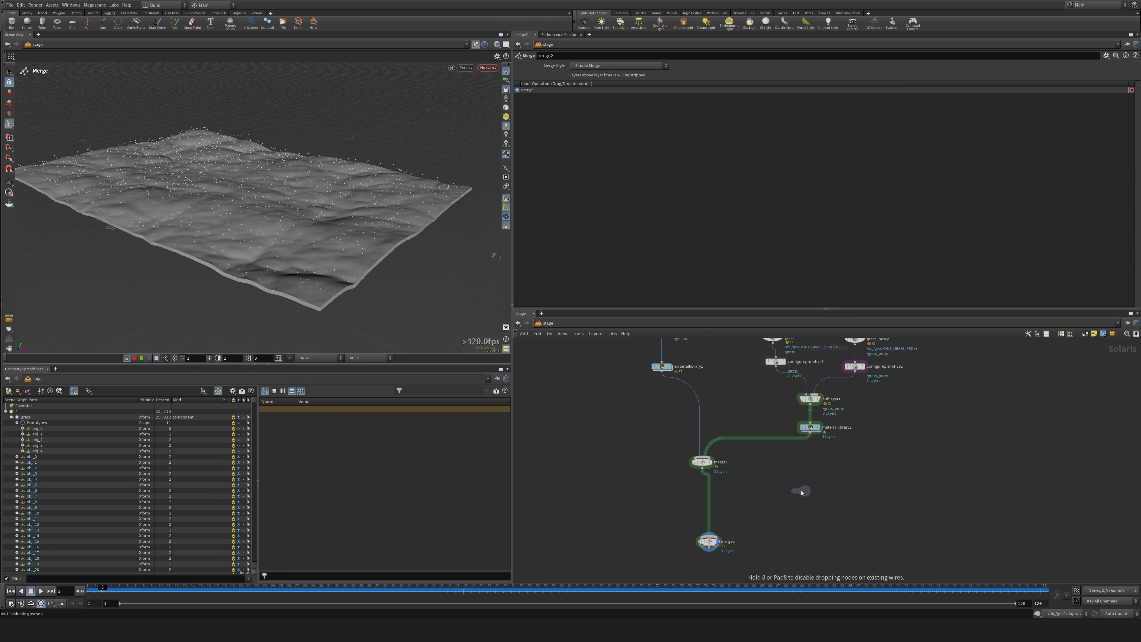
{"action": "left_click", "coordinate": [806, 500]}
{"action": "left_click_drag", "start_coordinate": [803, 496], "coordinate": [711, 538]}
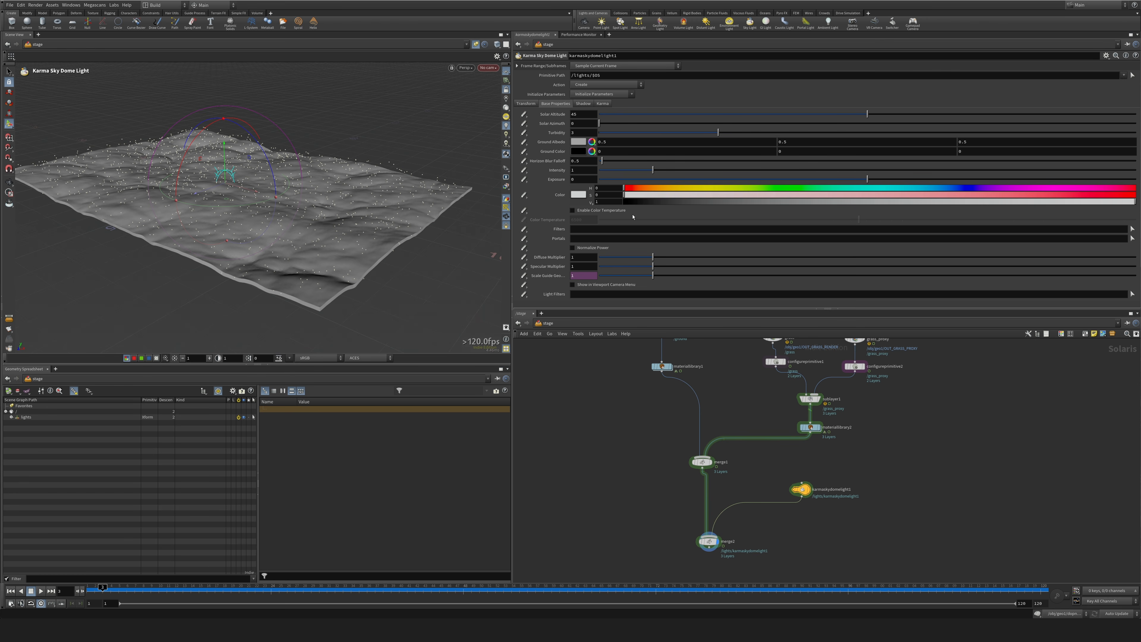
Set the sky dome light's solar azimuth to 10, intensity to 3 and exposure to 2.
{"action": "left_click", "coordinate": [578, 123]}
{"action": "type", "text": "10"}
{"action": "key", "text": "Tab"}
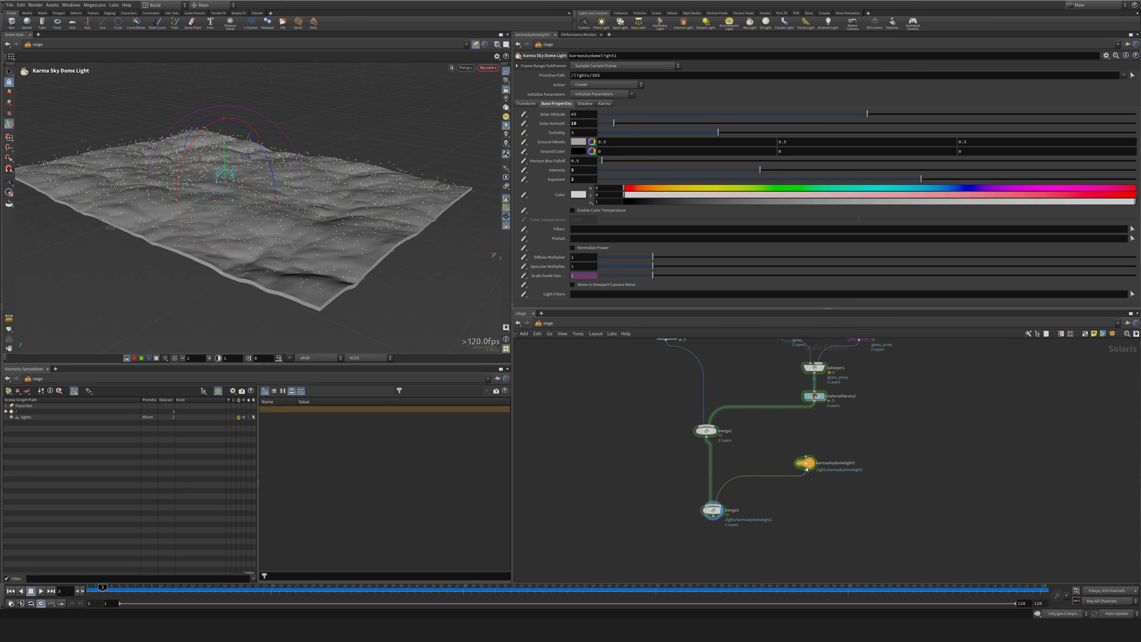
Tidy the positions of the sky dome light and second Merge node, and select that Merge node.
{"action": "left_click_drag", "start_coordinate": [805, 466], "coordinate": [803, 476]}
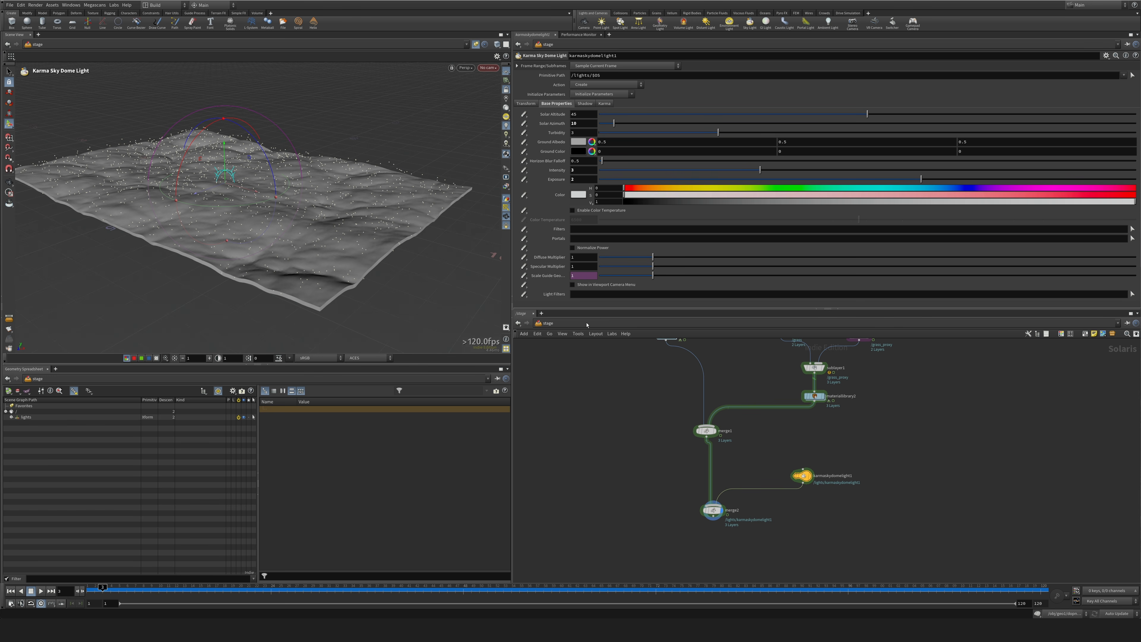
{"action": "left_click_drag", "start_coordinate": [713, 511], "coordinate": [706, 512]}
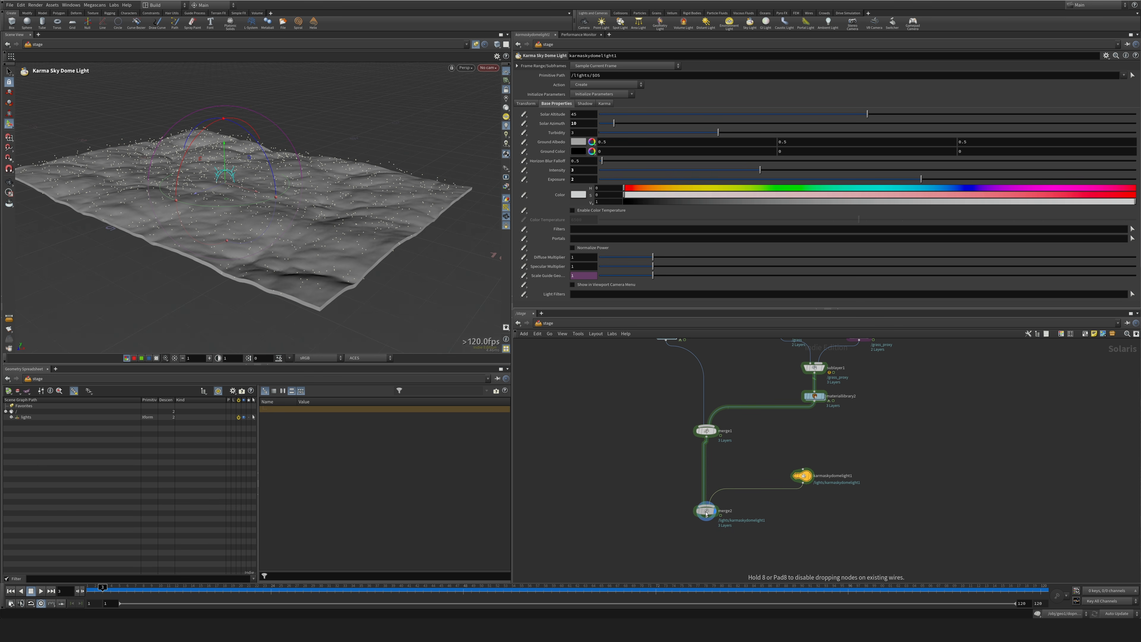
{"action": "middle_click_drag", "start_coordinate": [661, 561], "coordinate": [669, 514]}
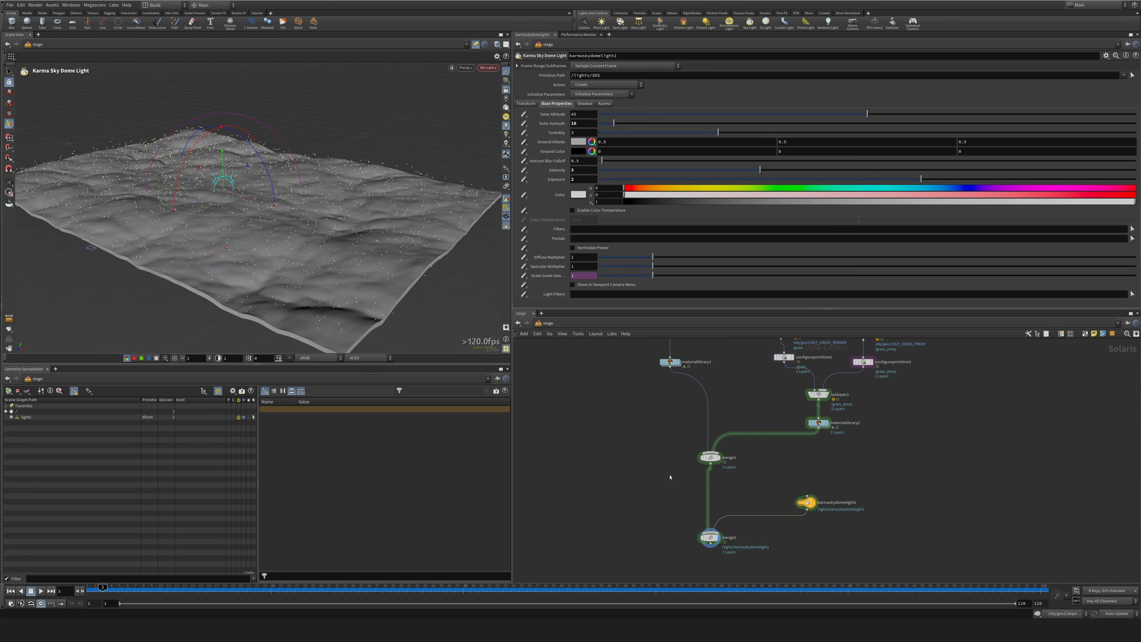
{"action": "left_click_drag", "start_coordinate": [677, 453], "coordinate": [753, 503]}
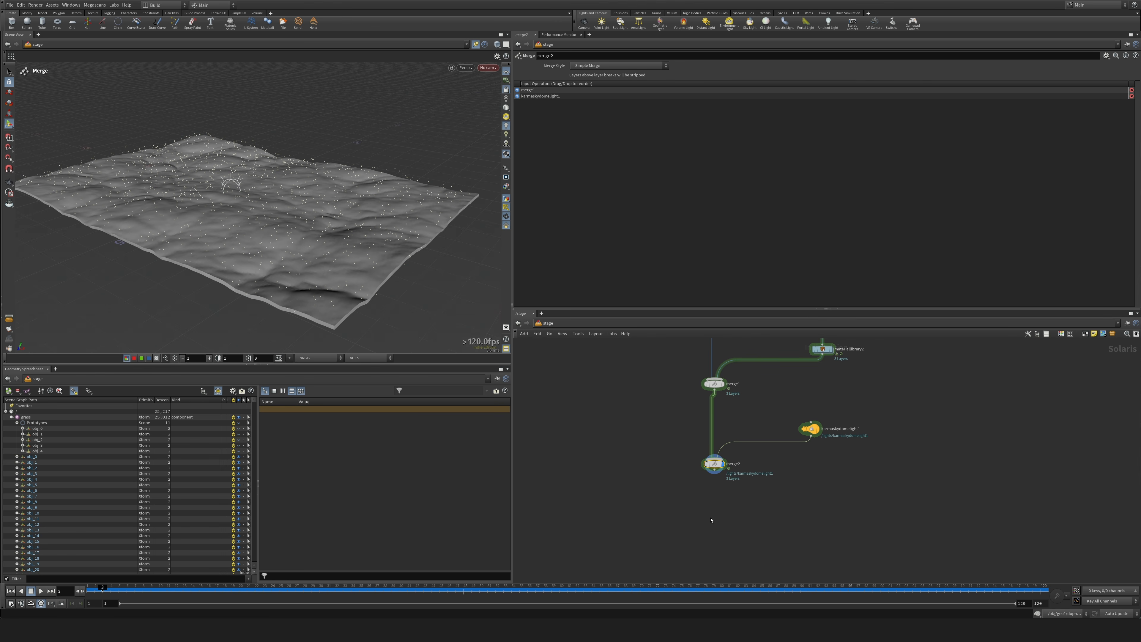
Frame the terrain in the viewport, create a camera from that view, and place its node below the second Merge.
{"action": "left_click_drag", "start_coordinate": [421, 163], "coordinate": [473, 152], "text": "alt"}
{"action": "scroll", "coordinate": [396, 170], "scroll_direction": "down", "scroll_amount": 2}
{"action": "scroll", "coordinate": [386, 173], "scroll_direction": "up", "scroll_amount": 3}
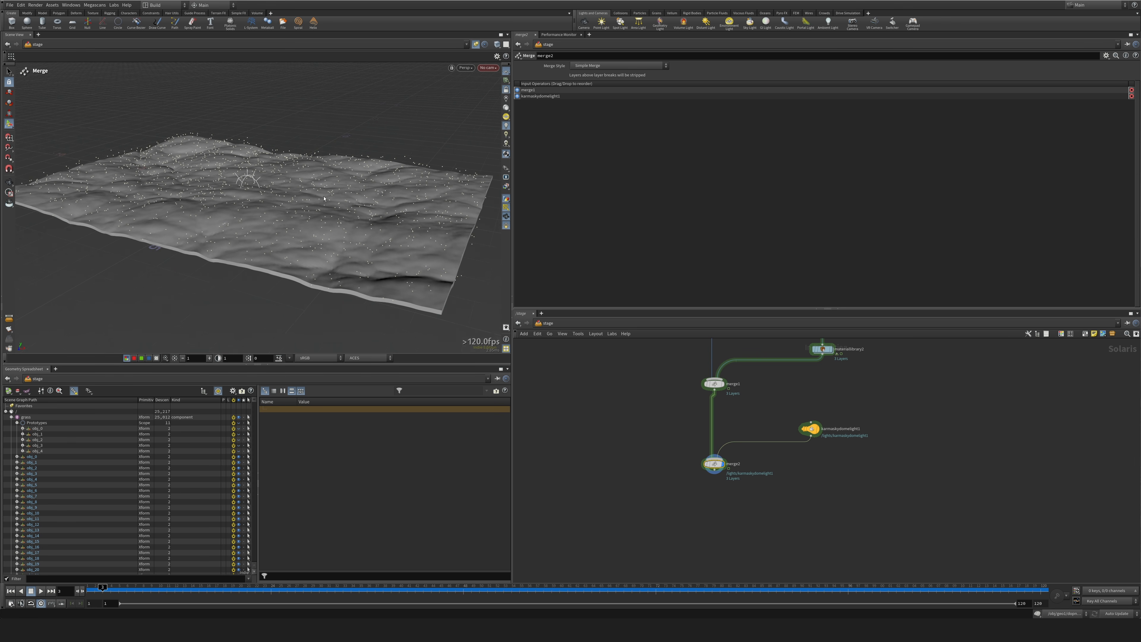
{"action": "left_click", "coordinate": [494, 68]}
{"action": "left_click", "coordinate": [498, 97]}
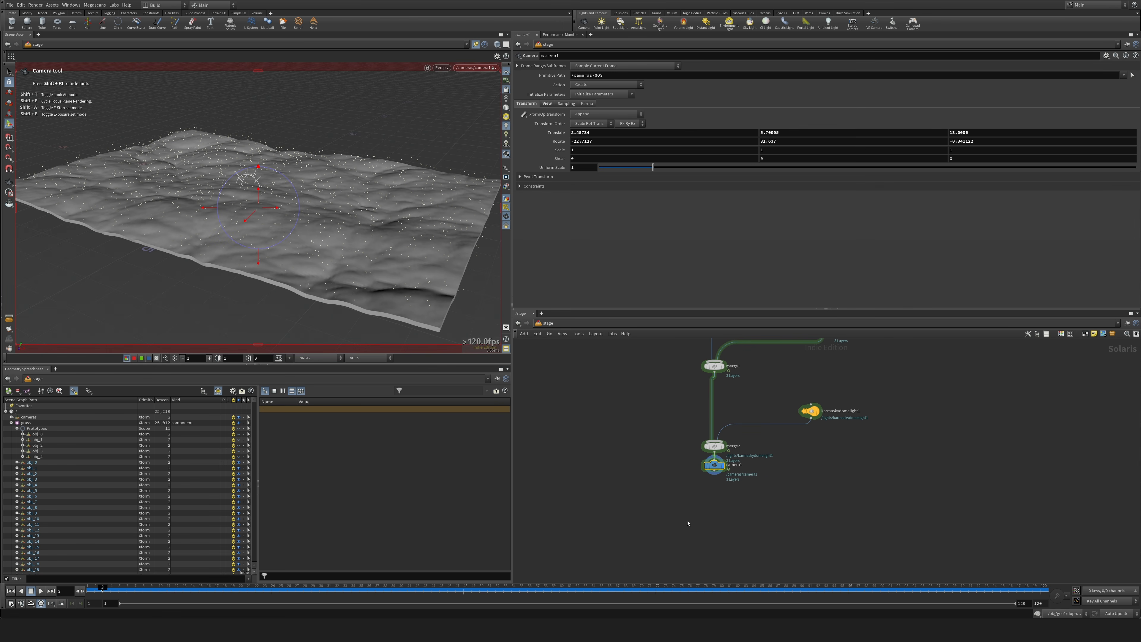
{"action": "left_click_drag", "start_coordinate": [715, 465], "coordinate": [711, 496]}
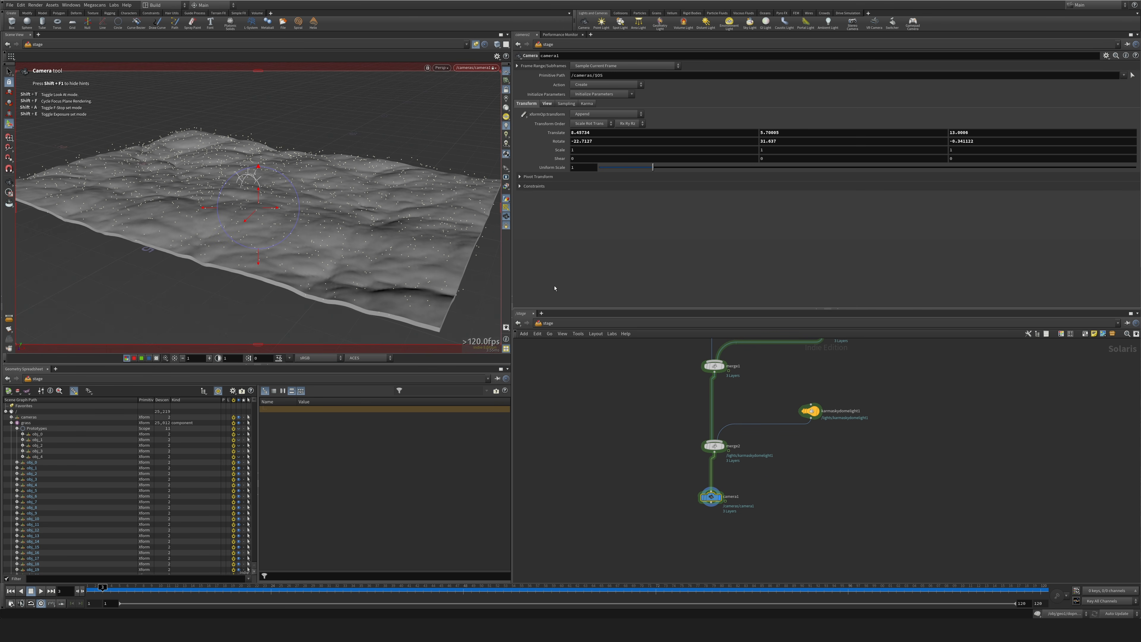
{"action": "middle_click_drag", "start_coordinate": [675, 522], "coordinate": [667, 426]}
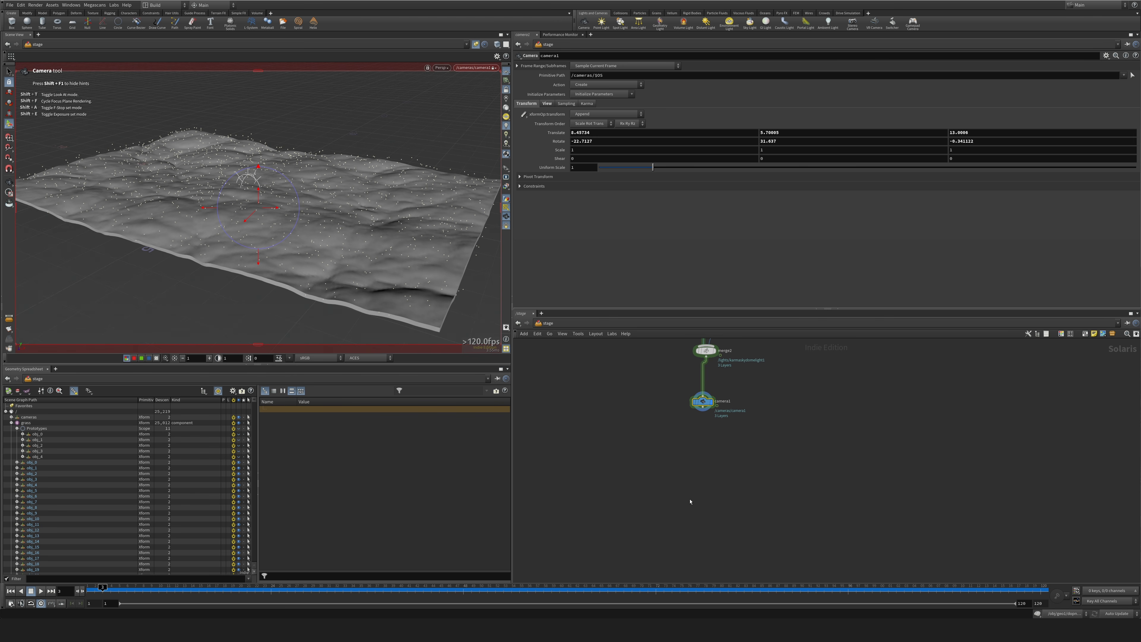
Add Karma render settings with a USD Render ROP below the camera and space the nodes apart.
{"action": "key", "text": "Tab"}
{"action": "type", "text": "karm"}
{"action": "key", "text": "Return"}
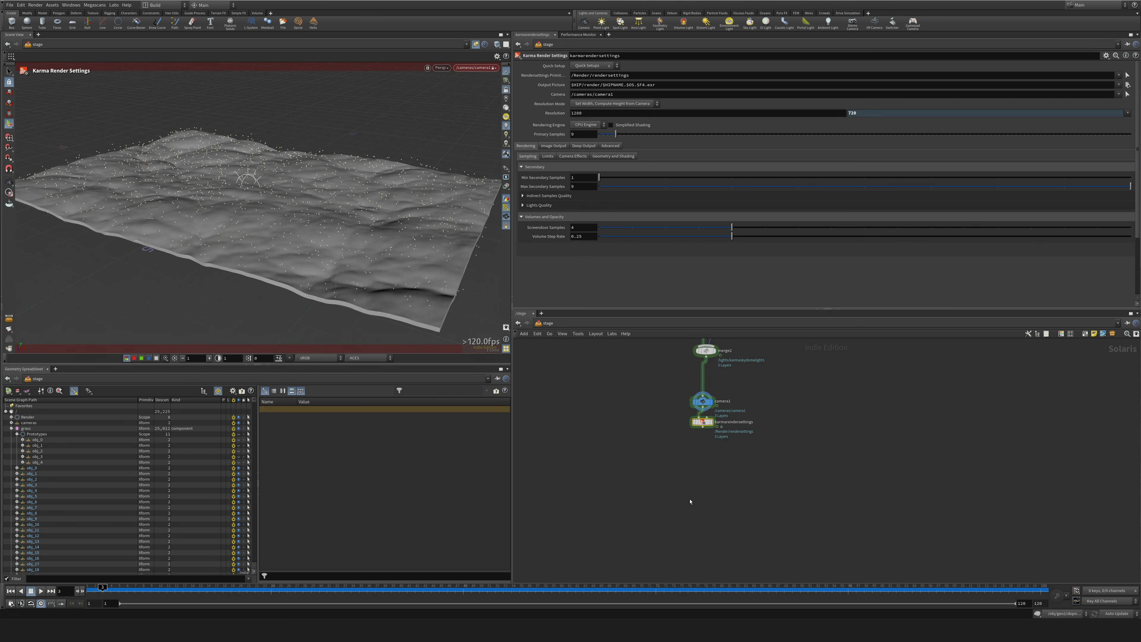
{"action": "left_click", "coordinate": [706, 465]}
{"action": "left_click", "coordinate": [709, 461]}
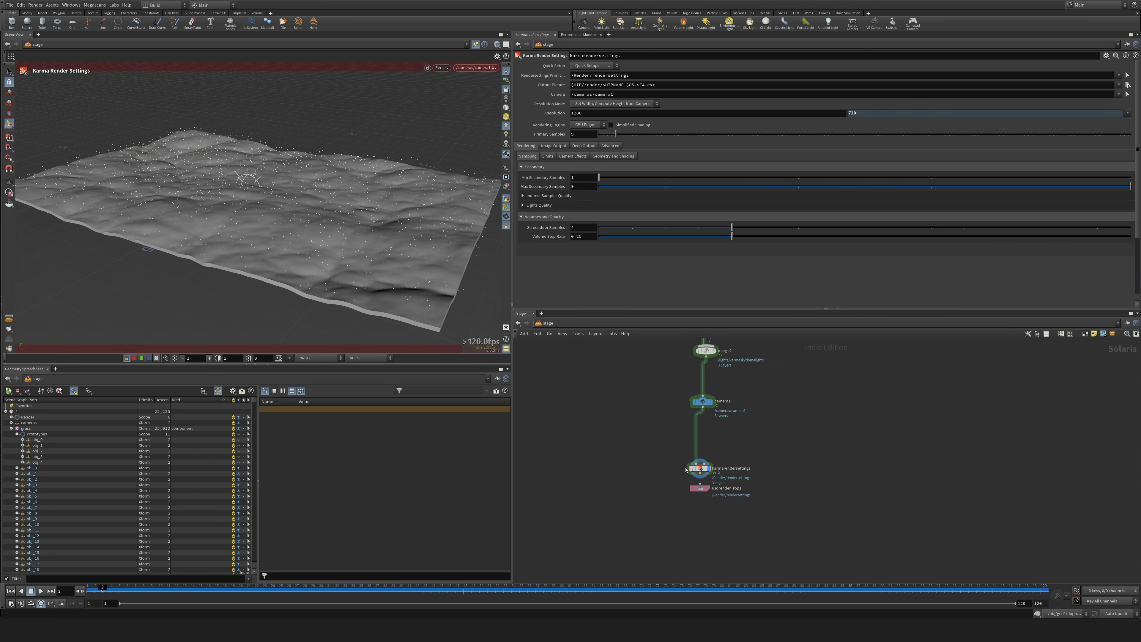
{"action": "left_click_drag", "start_coordinate": [701, 468], "coordinate": [707, 451]}
Switch the Karma rendering engine to GPU Engine and set the path traced samples to 16.
{"action": "left_click", "coordinate": [589, 126]}
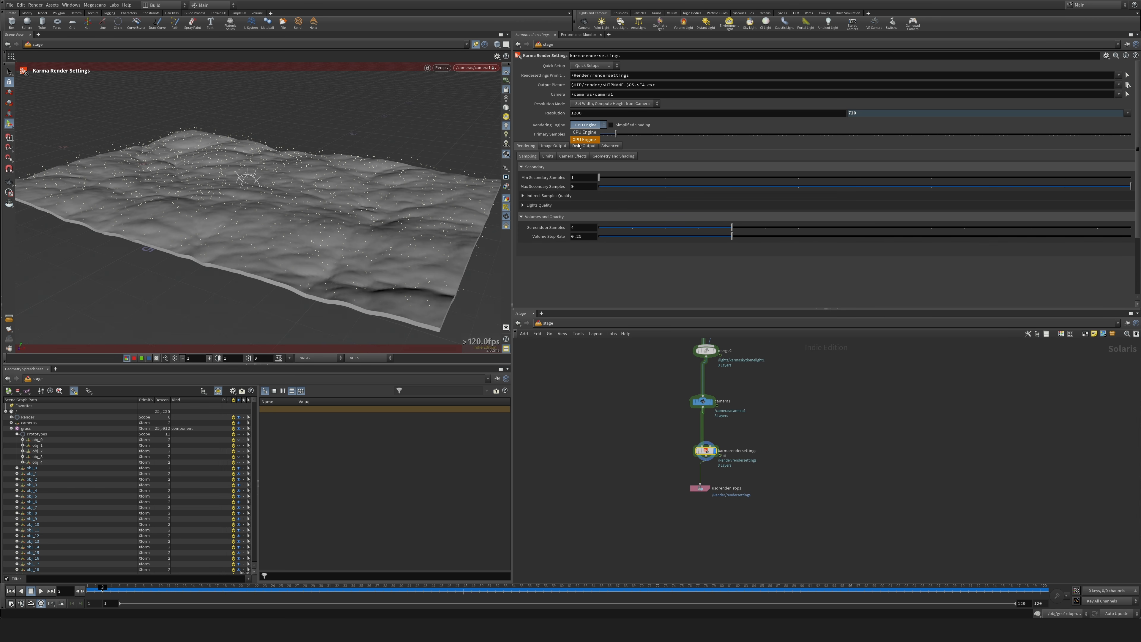
{"action": "left_click", "coordinate": [586, 134]}
{"action": "type", "text": "1"}
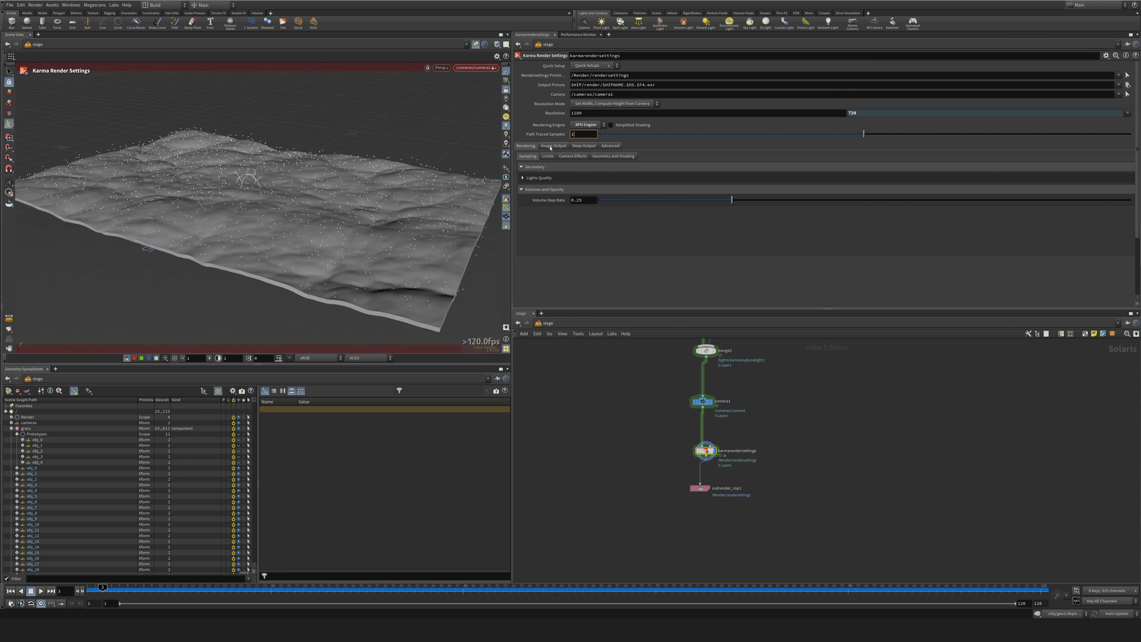
{"action": "type", "text": "6"}
{"action": "key", "text": "Return"}
Toggle OpenColorIO for the viewport to compare the display, and leave it disabled.
{"action": "left_click", "coordinate": [335, 358]}
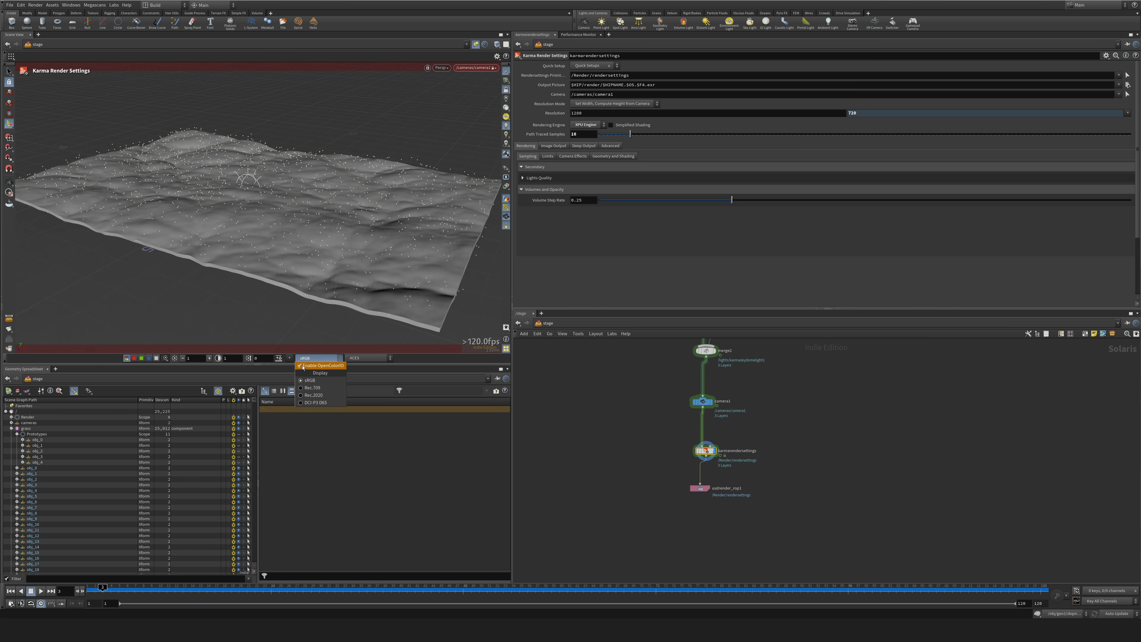
{"action": "left_click", "coordinate": [301, 366]}
{"action": "left_click", "coordinate": [310, 358]}
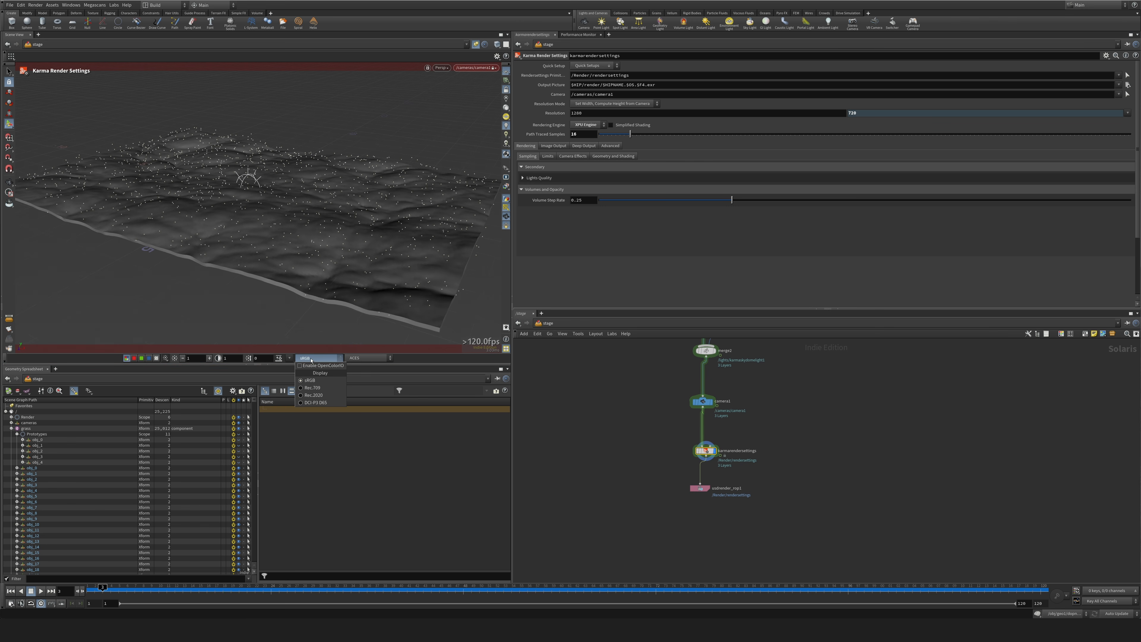
{"action": "left_click", "coordinate": [315, 366]}
{"action": "left_click", "coordinate": [308, 358]}
{"action": "left_click", "coordinate": [301, 366]}
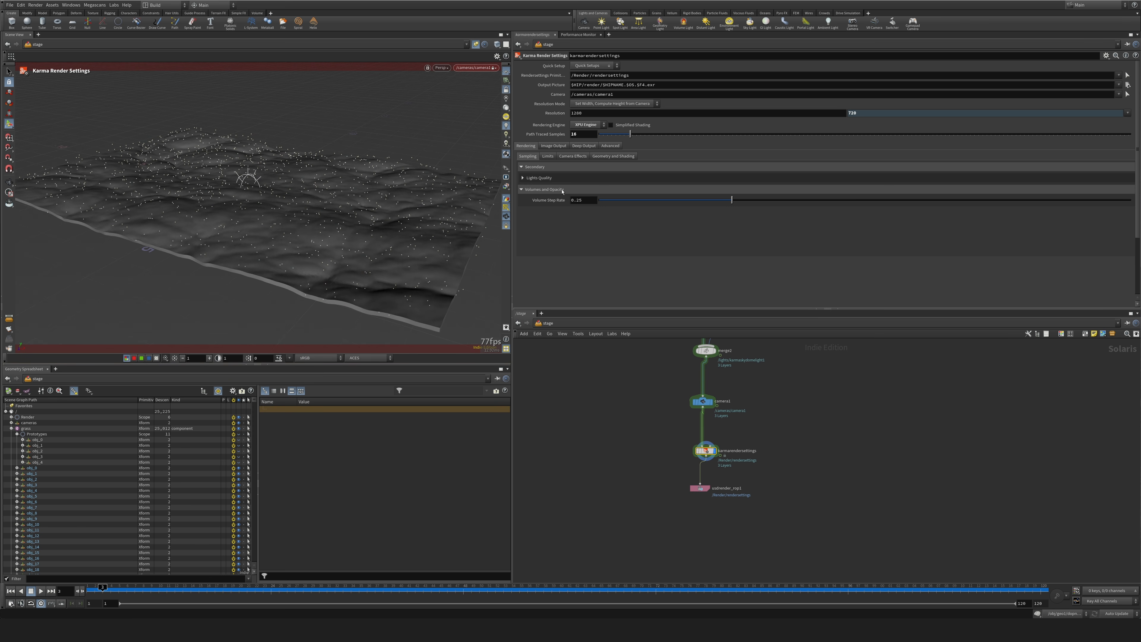
Set the tone map to Aces in the Karma image output filters.
{"action": "left_click", "coordinate": [554, 146]}
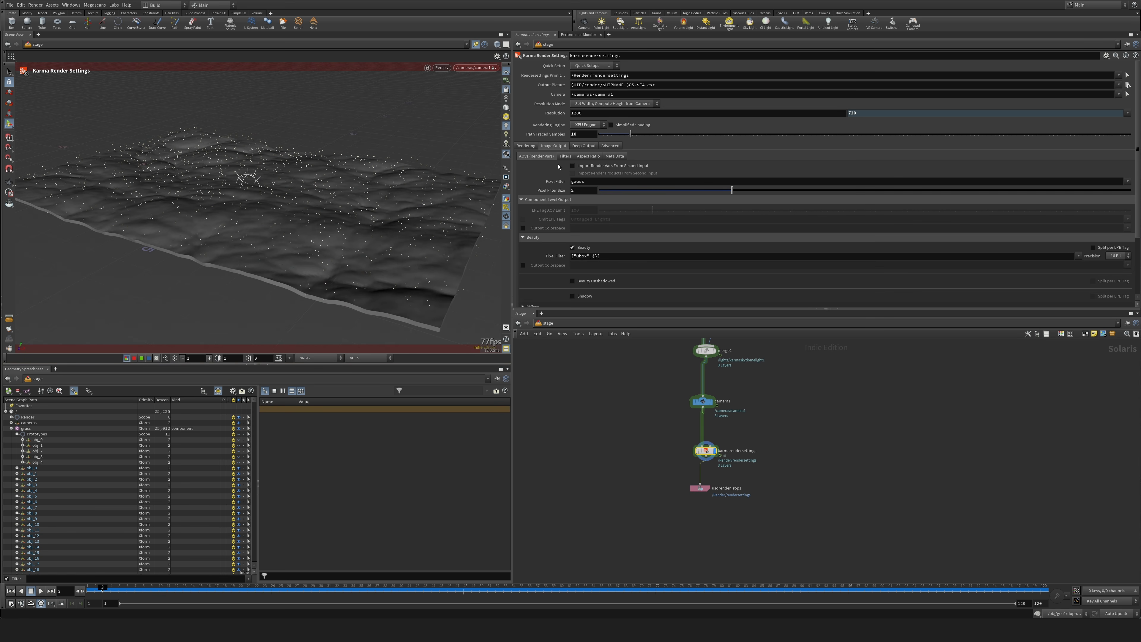
{"action": "left_click", "coordinate": [583, 146]}
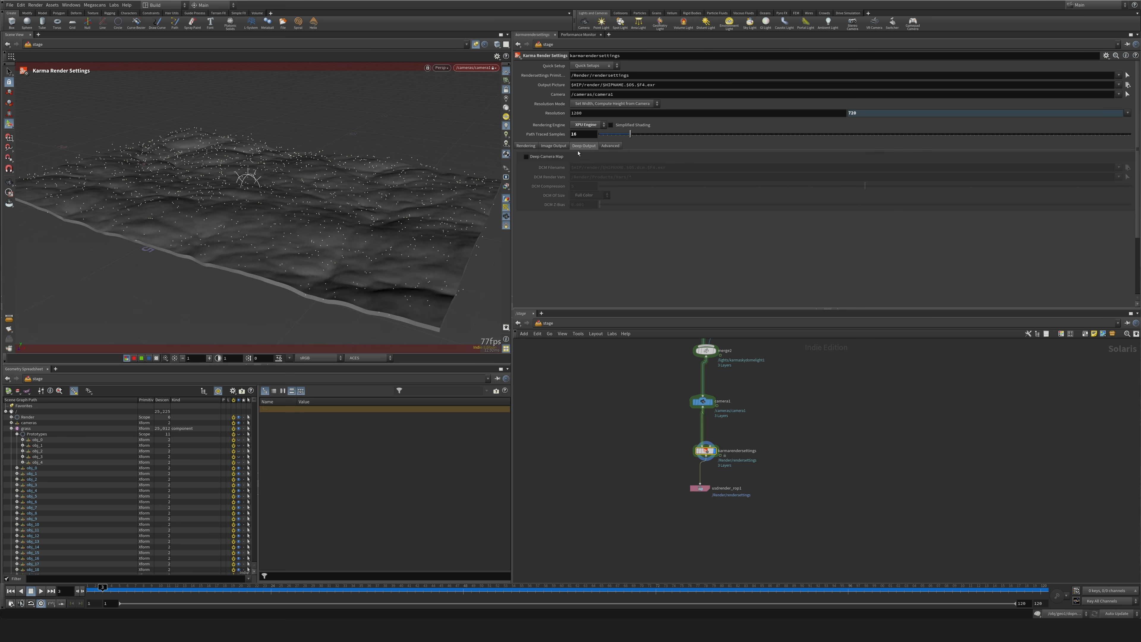
{"action": "left_click", "coordinate": [548, 147]}
{"action": "left_click", "coordinate": [566, 156]}
{"action": "left_click", "coordinate": [593, 213]}
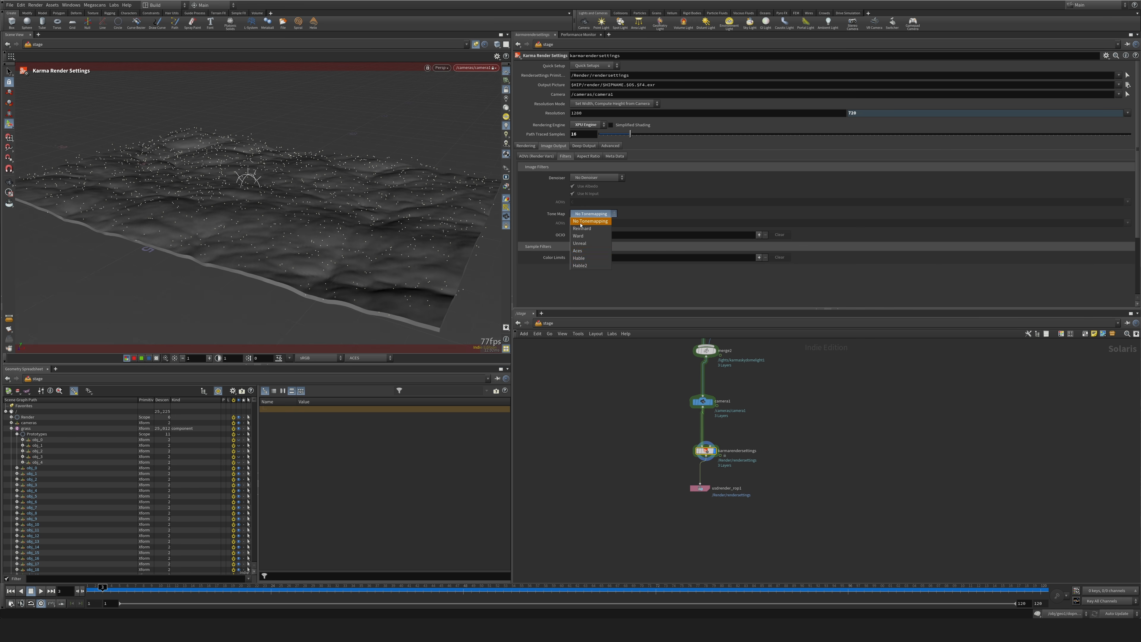
{"action": "left_click", "coordinate": [584, 250]}
{"action": "left_click", "coordinate": [614, 392]}
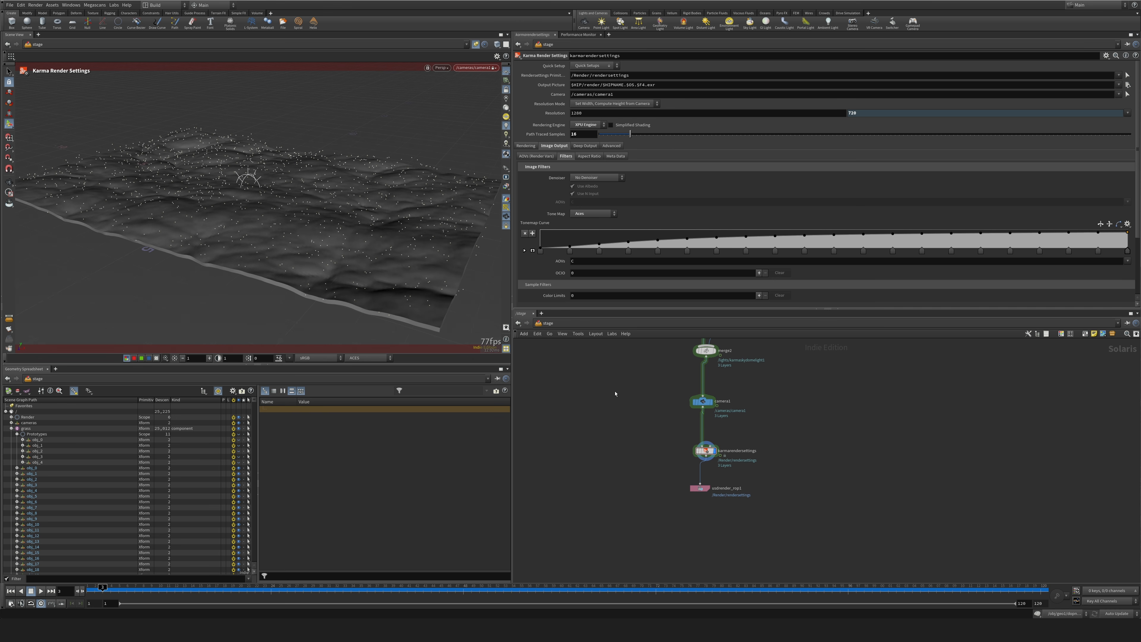
Rearrange the Karma Render Settings and USD Render ROP nodes into a column below the camera.
{"action": "mouse_move", "coordinate": [644, 370]}
{"action": "middle_mouse_down"}
{"action": "mouse_move", "coordinate": [647, 394]}
{"action": "mouse_move", "coordinate": [646, 380]}
{"action": "middle_mouse_up"}
{"action": "left_click_drag", "start_coordinate": [702, 499], "coordinate": [713, 500]}
{"action": "left_click", "coordinate": [708, 461]}
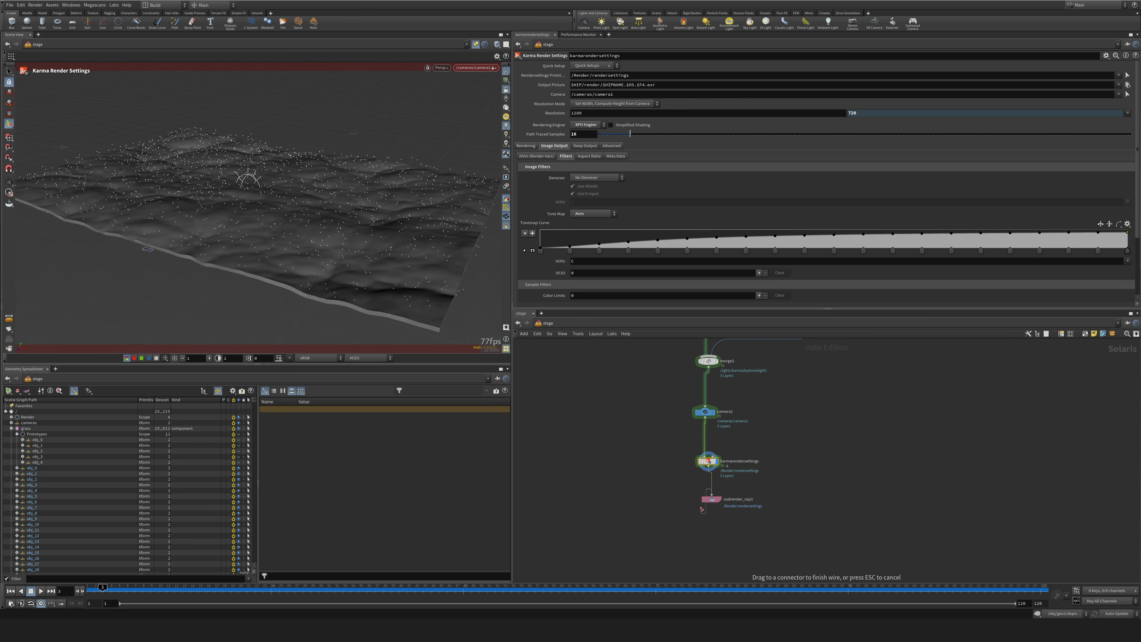
{"action": "left_click_drag", "start_coordinate": [711, 504], "coordinate": [699, 513]}
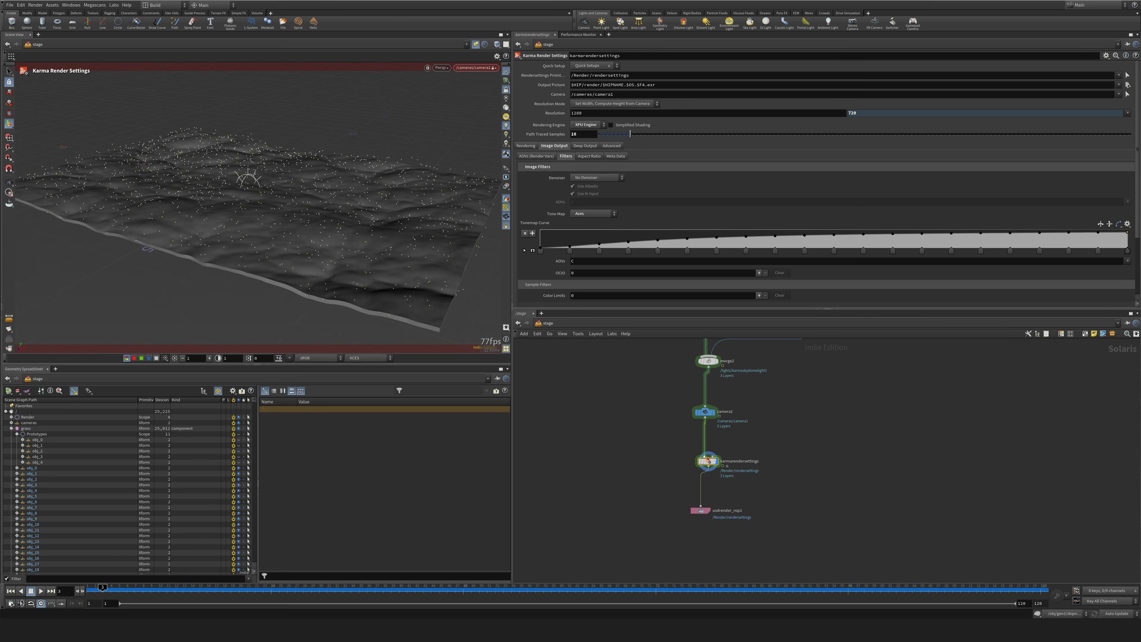
{"action": "left_click_drag", "start_coordinate": [708, 463], "coordinate": [704, 478]}
{"action": "middle_click_drag", "start_coordinate": [753, 424], "coordinate": [763, 538]}
{"action": "middle_click_drag", "start_coordinate": [675, 377], "coordinate": [656, 480]}
{"action": "left_click", "coordinate": [659, 403]}
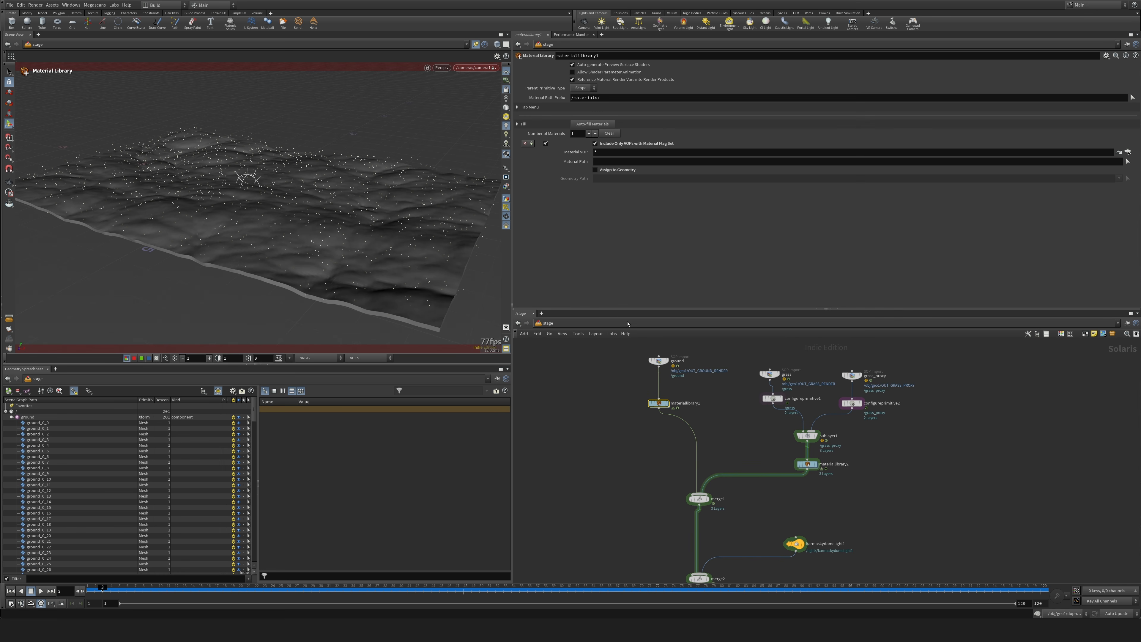
{"action": "double_click", "coordinate": [658, 403]}
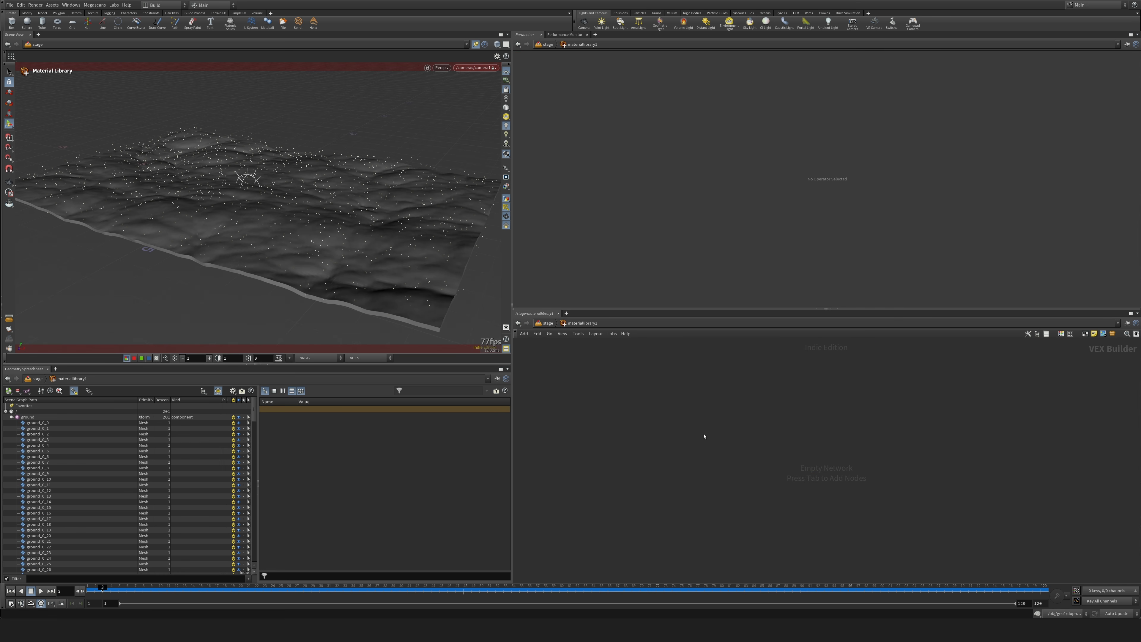
{"action": "key", "text": "Tab"}
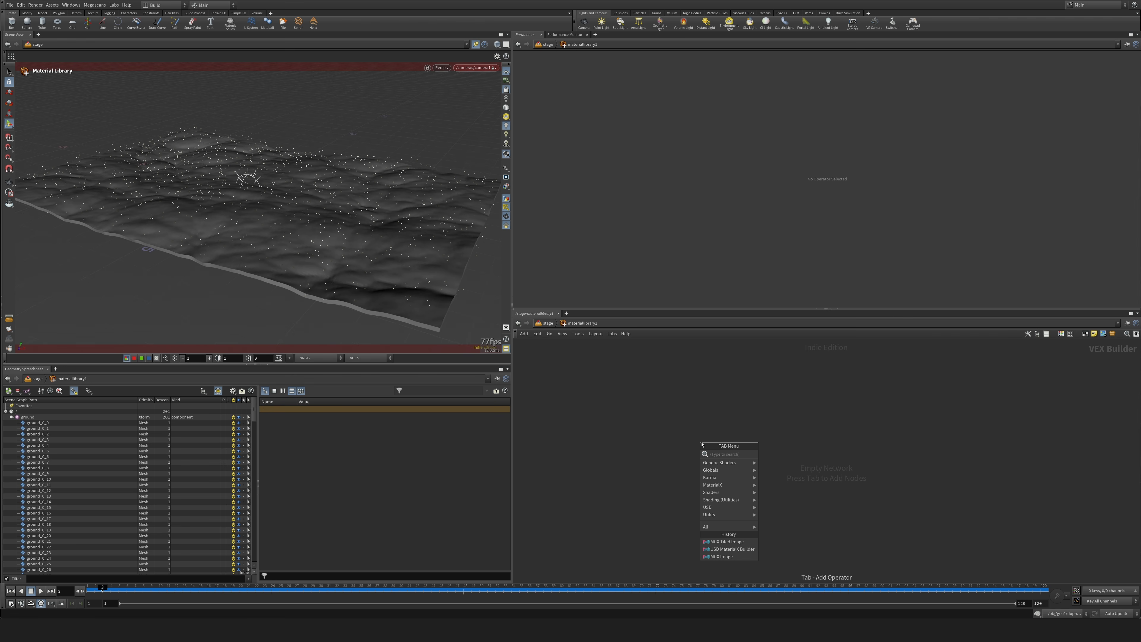
{"action": "key", "text": "Escape"}
{"action": "key", "text": "u"}
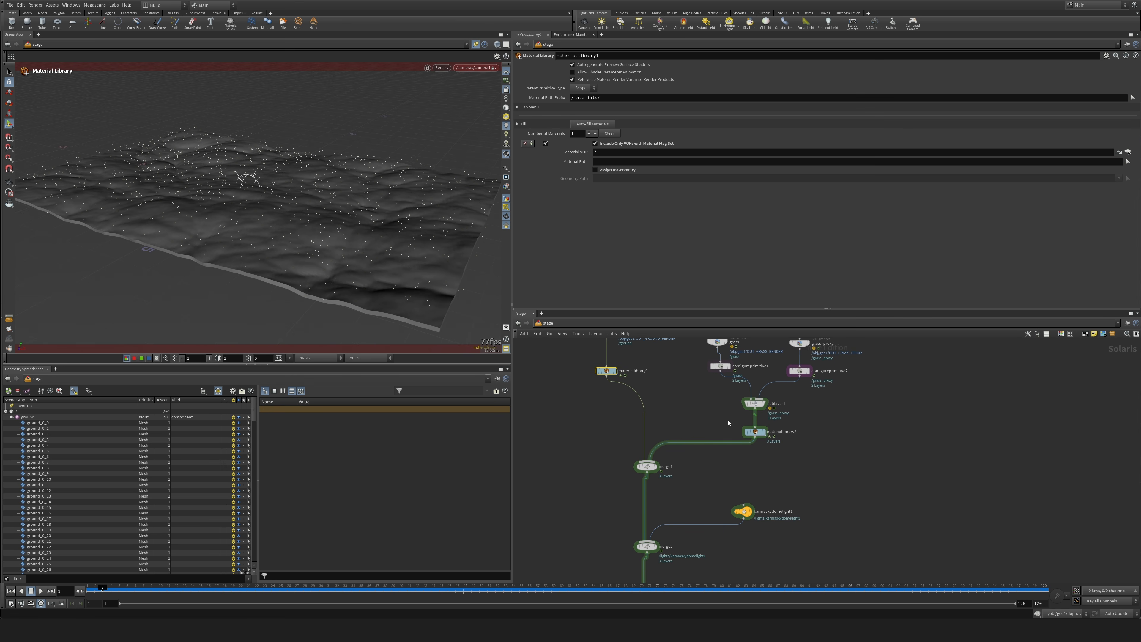
Enter the grass branch's Material Library and add a USD MaterialX Builder.
{"action": "double_click", "coordinate": [755, 432]}
{"action": "key", "text": "Tab"}
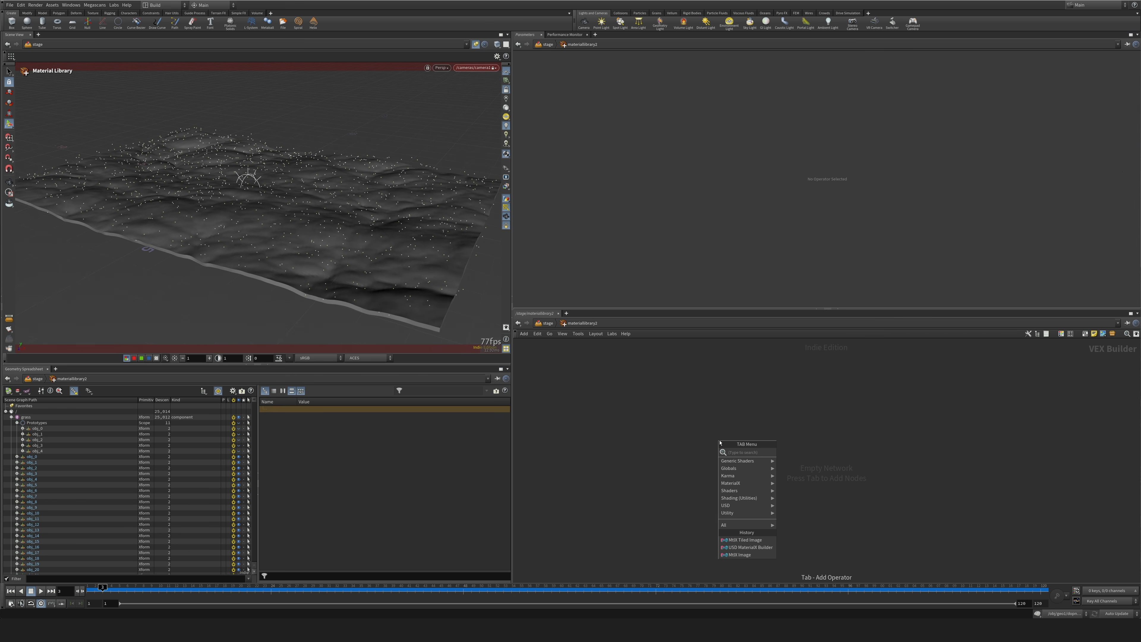
{"action": "type", "text": "usdm"}
{"action": "key", "text": "Return"}
{"action": "left_click", "coordinate": [720, 441]}
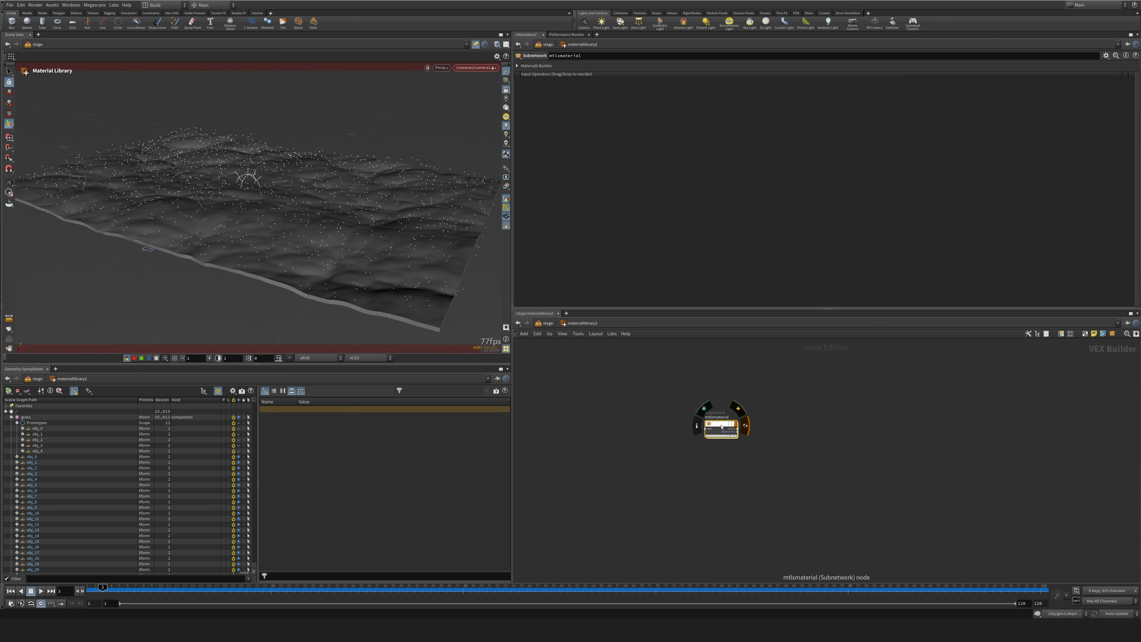
Rename the MaterialX builder as grass and open its shader network.
{"action": "double_click", "coordinate": [721, 417]}
{"action": "type", "text": "gra"}
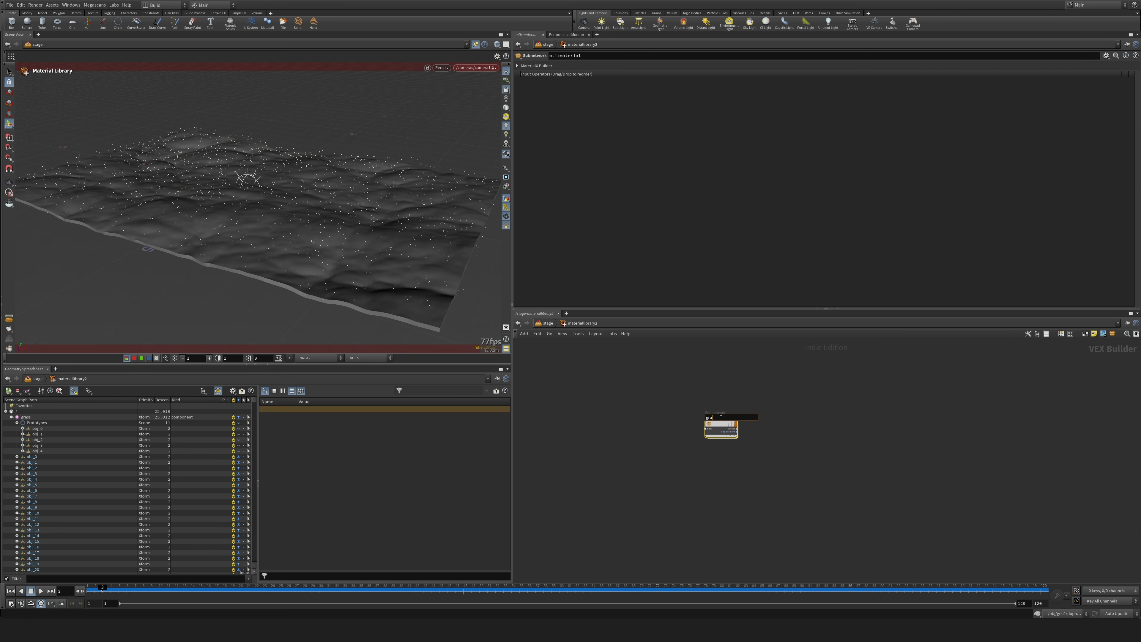
{"action": "type", "text": "ss"}
{"action": "key", "text": "Return"}
{"action": "double_click", "coordinate": [721, 429]}
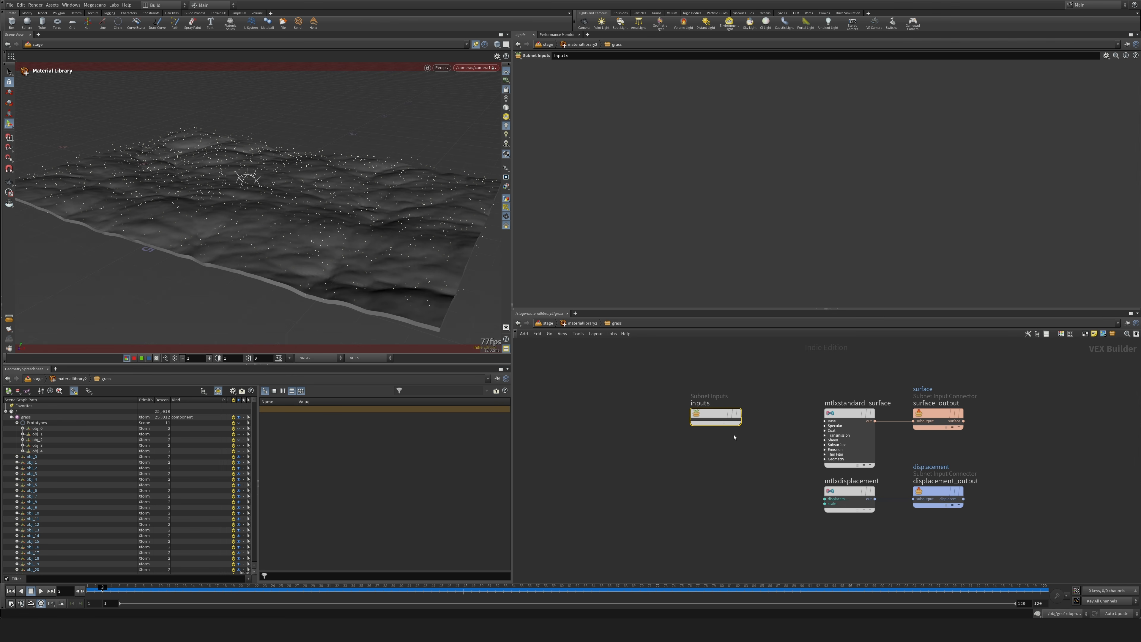
Paste the copied MaterialX shader nodes into the grass builder and inspect the albedo, opacity and translucency image nodes.
{"action": "key", "text": "ctrl+v"}
{"action": "middle_click_drag", "start_coordinate": [703, 442], "coordinate": [745, 448]}
{"action": "left_click", "coordinate": [658, 375]}
{"action": "mouse_move", "coordinate": [657, 376]}
{"action": "left_mouse_down"}
{"action": "mouse_move", "coordinate": [708, 395]}
{"action": "mouse_move", "coordinate": [678, 379]}
{"action": "left_mouse_up"}
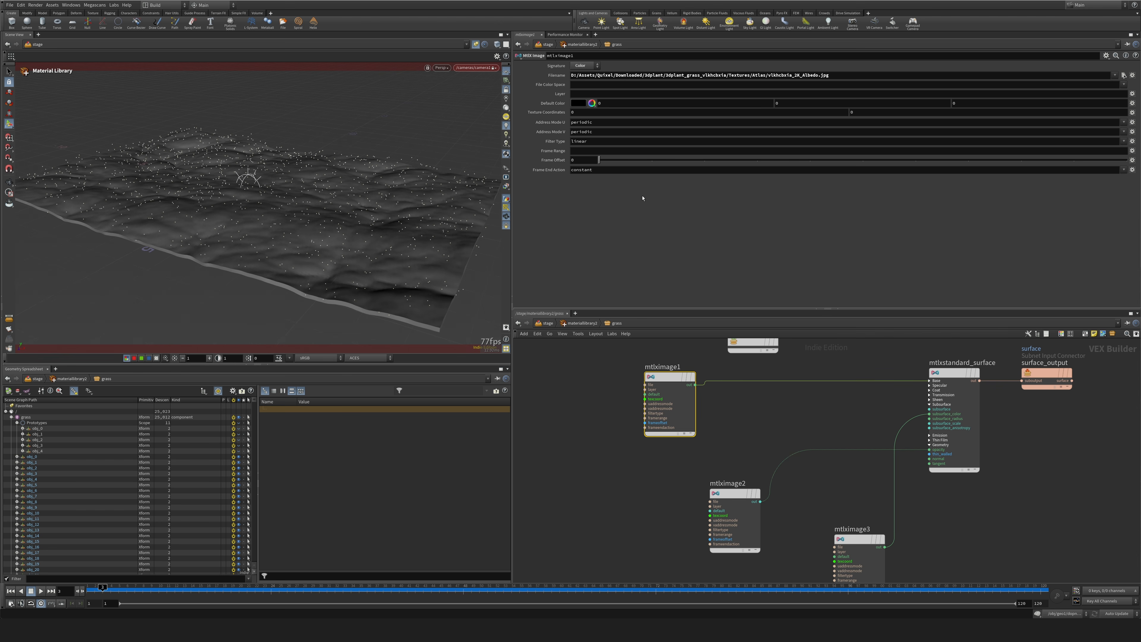
{"action": "middle_click_drag", "start_coordinate": [759, 399], "coordinate": [749, 287]}
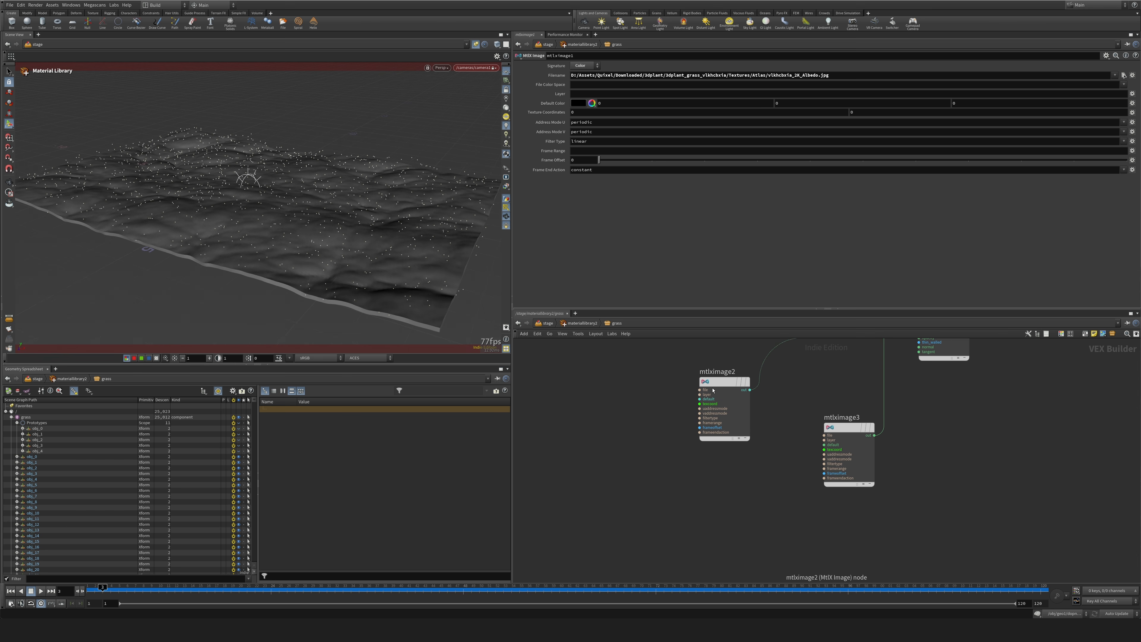
{"action": "left_click", "coordinate": [741, 385]}
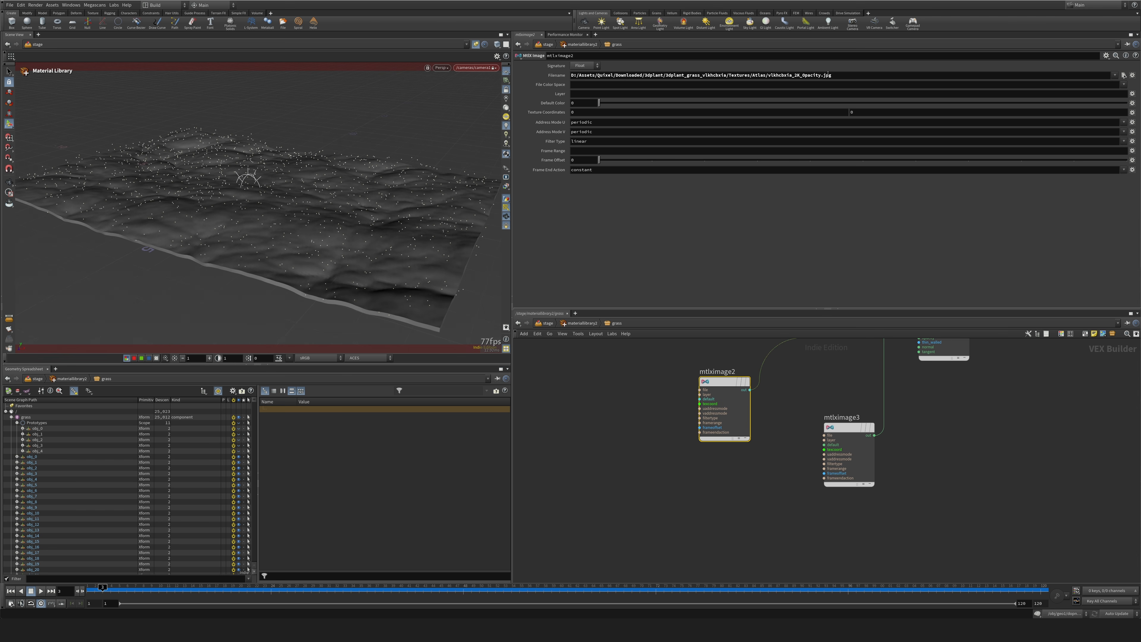
{"action": "left_click", "coordinate": [848, 428]}
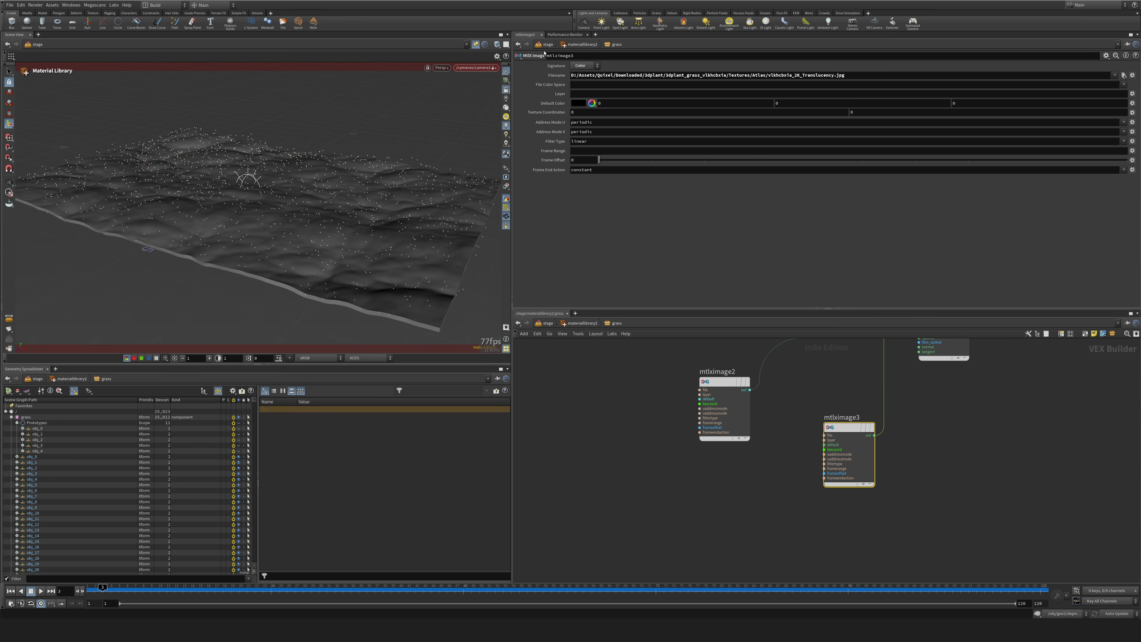
Delete the translucency image node and set the grass standard surface's Subsurface weight to 0.
{"action": "middle_click_drag", "start_coordinate": [861, 382], "coordinate": [838, 439]}
{"action": "left_click_drag", "start_coordinate": [812, 439], "coordinate": [833, 482]}
{"action": "key", "text": "Delete"}
{"action": "middle_click_drag", "start_coordinate": [897, 359], "coordinate": [853, 442]}
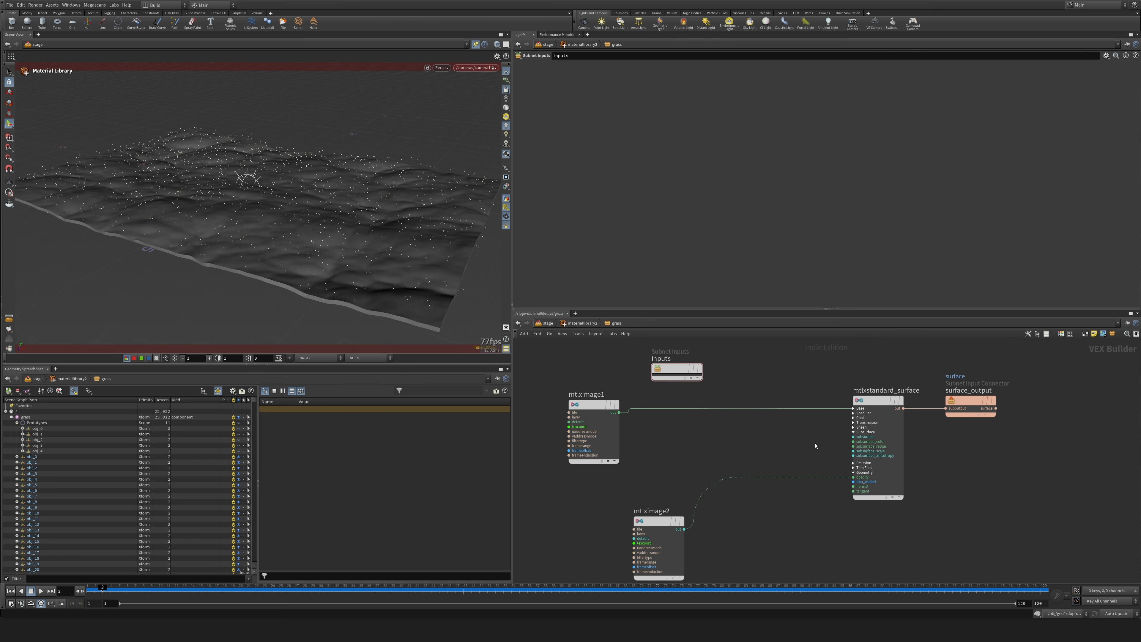
{"action": "left_click", "coordinate": [881, 401]}
{"action": "left_click_drag", "start_coordinate": [622, 178], "coordinate": [595, 177]}
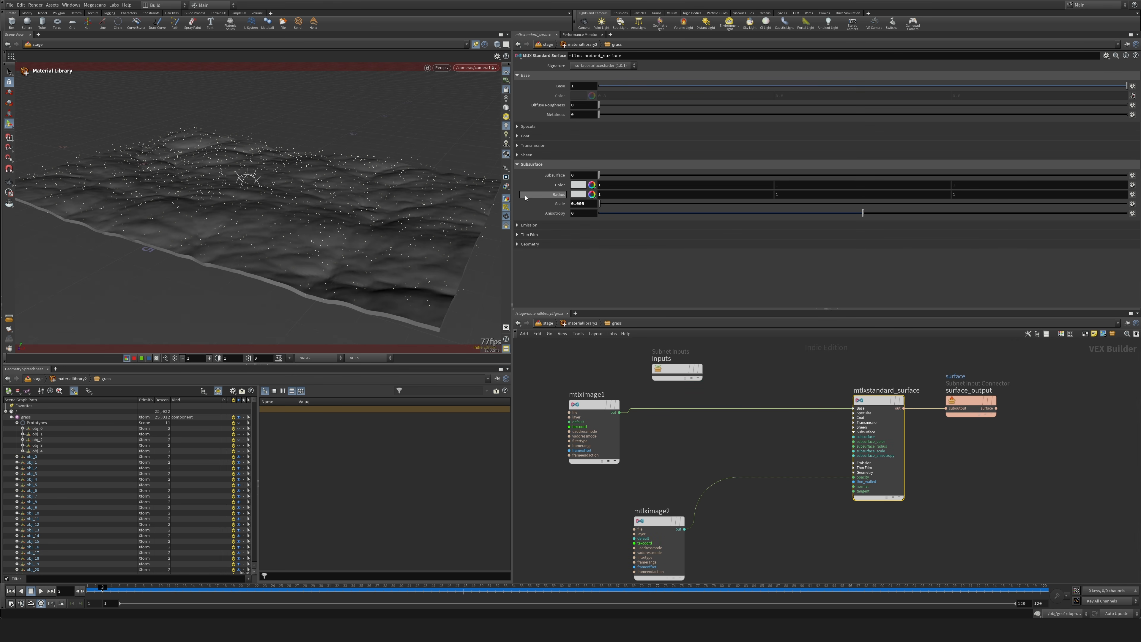
Return to the stage network and enable Assign to Geometry for the grass material in its Material Library.
{"action": "left_click", "coordinate": [548, 324]}
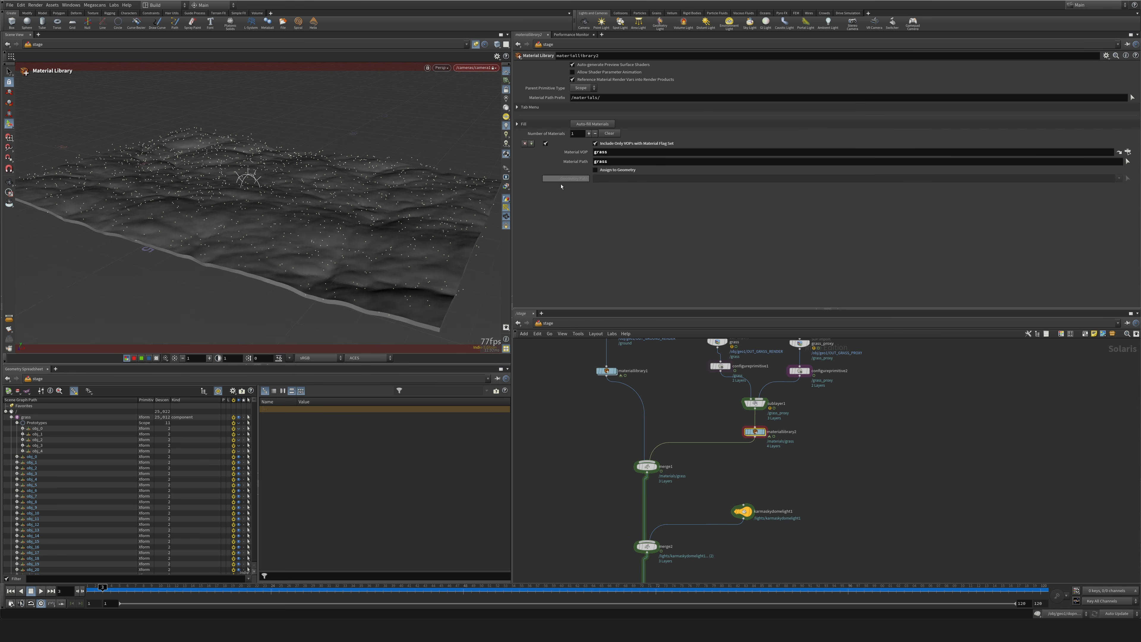
{"action": "left_click", "coordinate": [596, 170]}
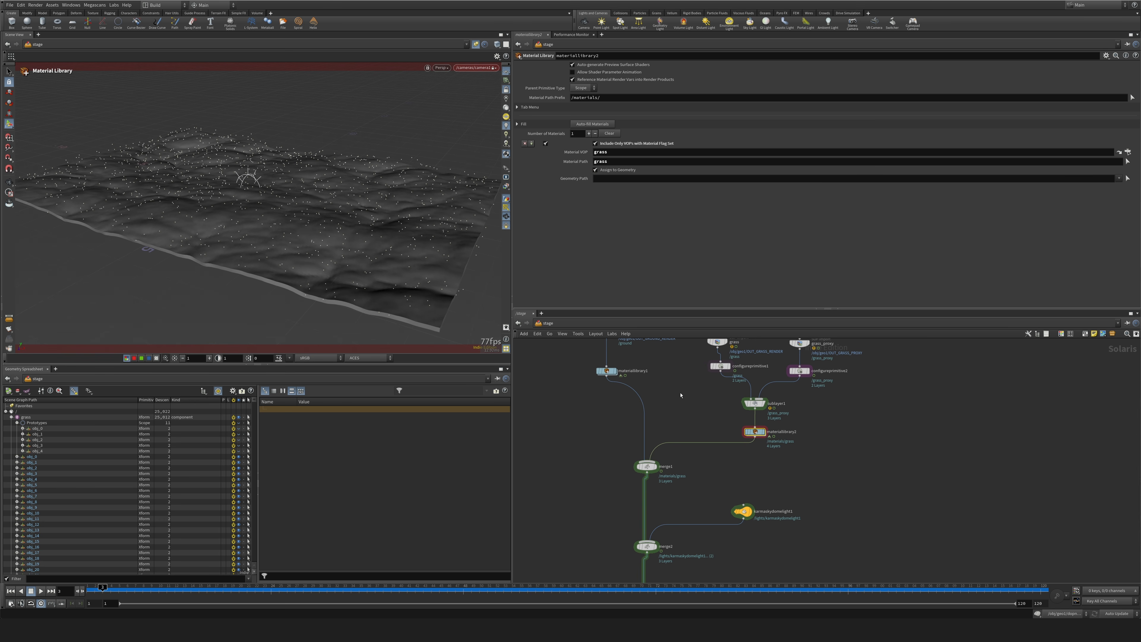
Select the grass SOP Import node and all the objects under the grass Prototypes scope in the scene graph.
{"action": "middle_click_drag", "start_coordinate": [680, 395], "coordinate": [677, 456]}
{"action": "left_click", "coordinate": [714, 402]}
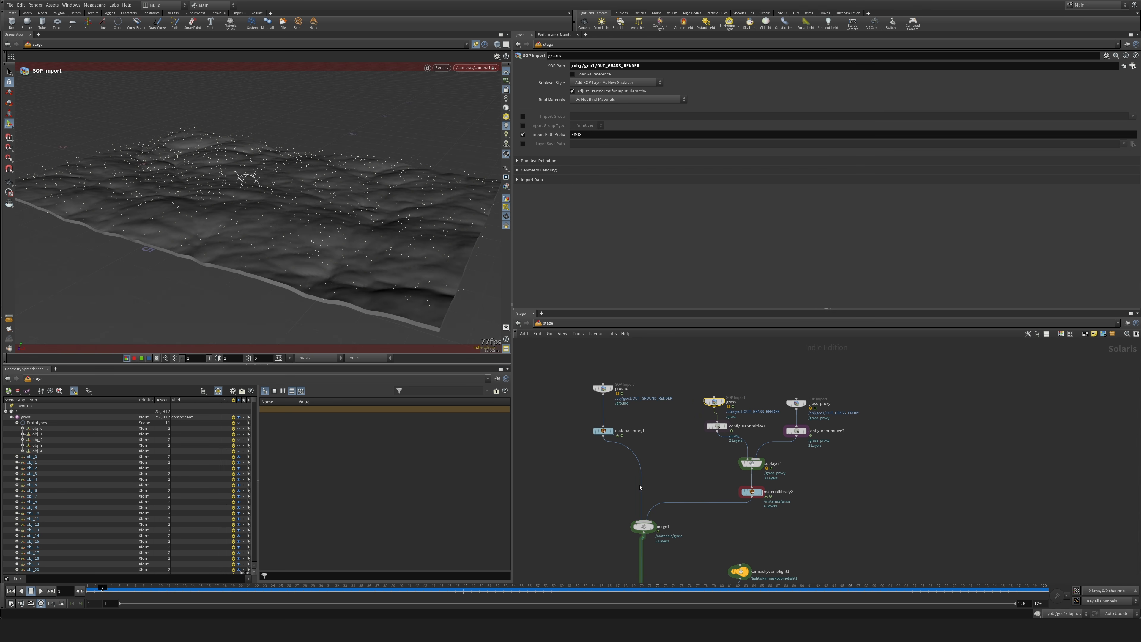
{"action": "left_click_drag", "start_coordinate": [197, 265], "coordinate": [205, 264], "text": "alt"}
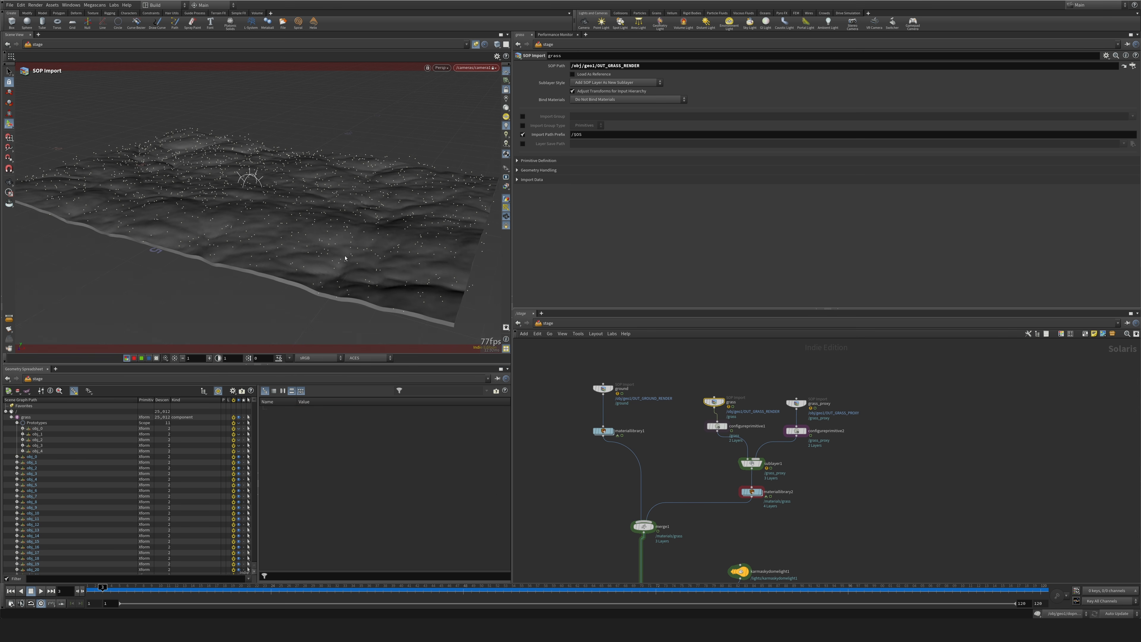
{"action": "left_click_drag", "start_coordinate": [345, 258], "coordinate": [327, 288], "text": "alt"}
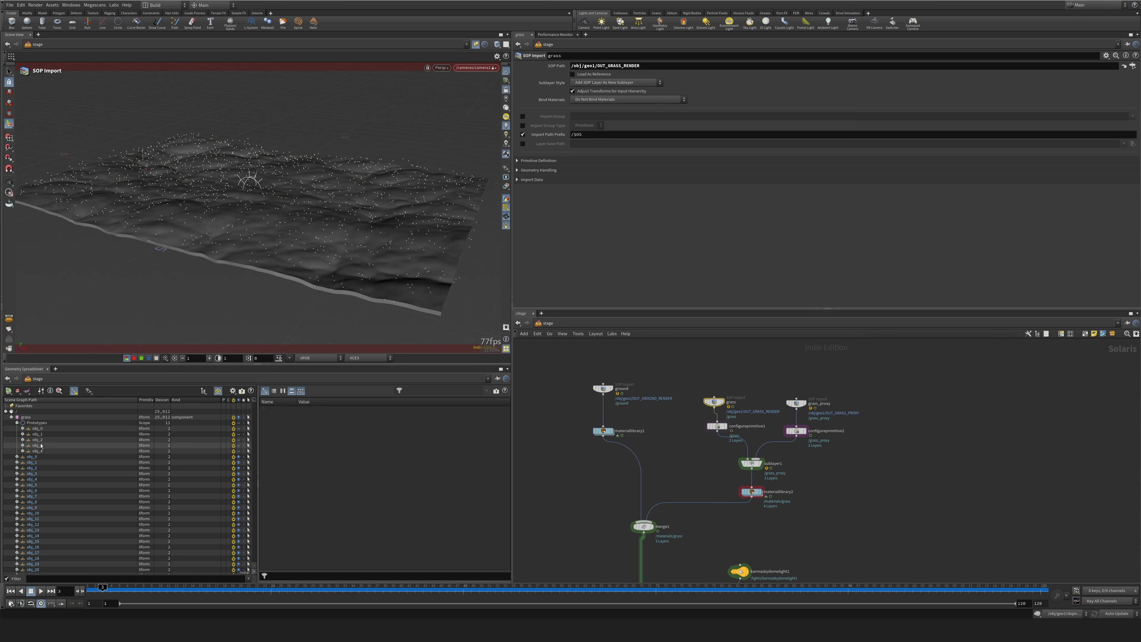
{"action": "left_click", "coordinate": [17, 423]}
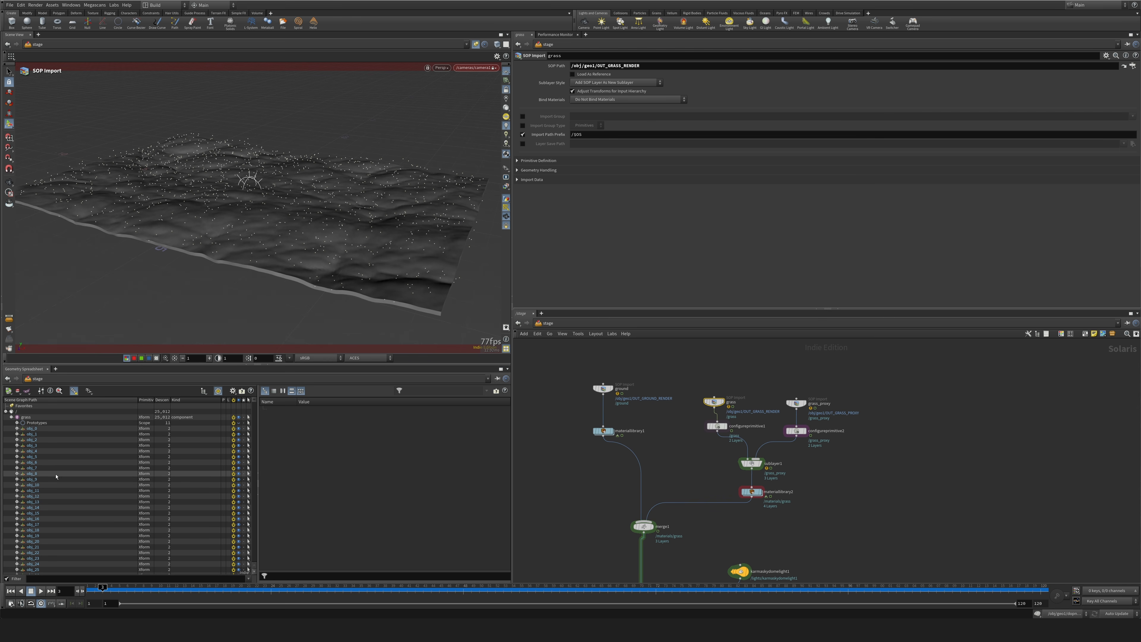
{"action": "left_click", "coordinate": [16, 423]}
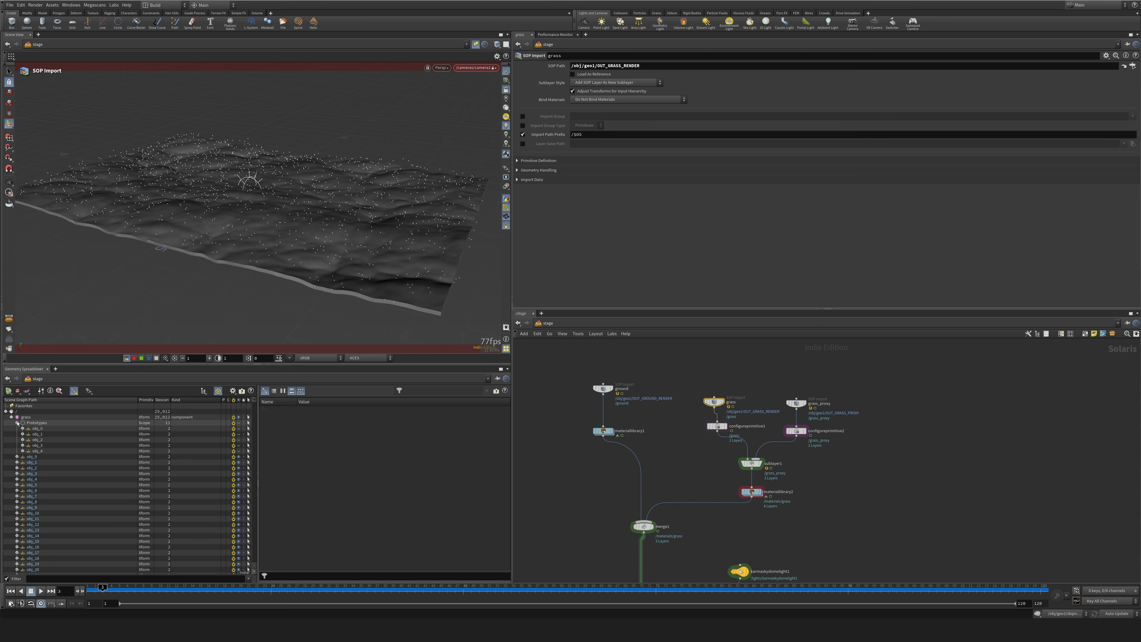
{"action": "left_click", "coordinate": [36, 429]}
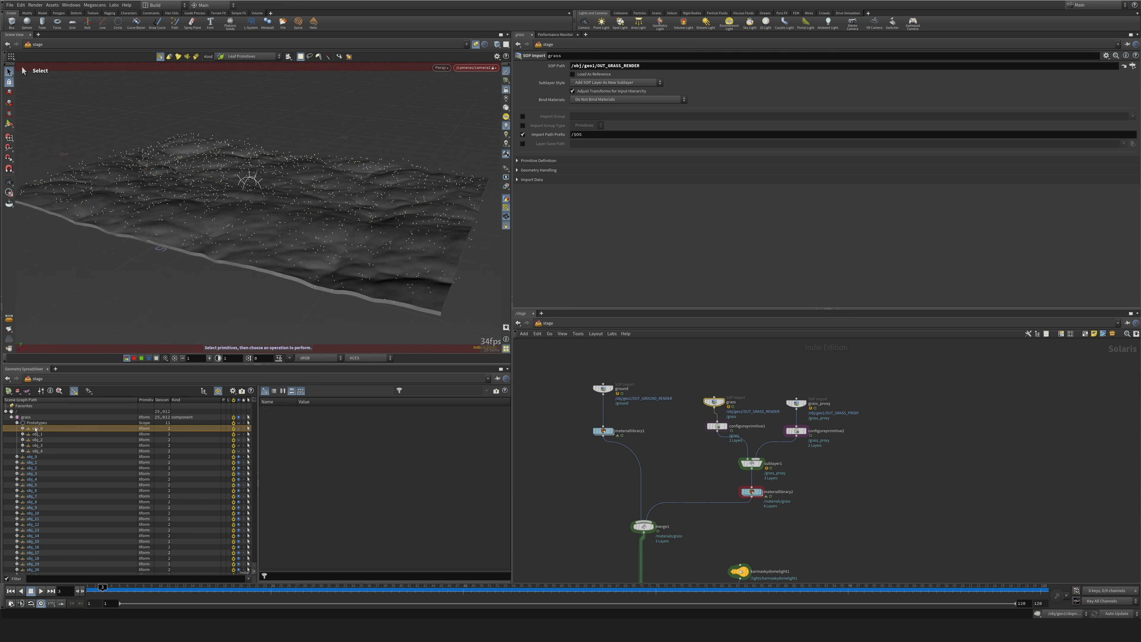
{"action": "left_click", "coordinate": [37, 450], "text": "shift"}
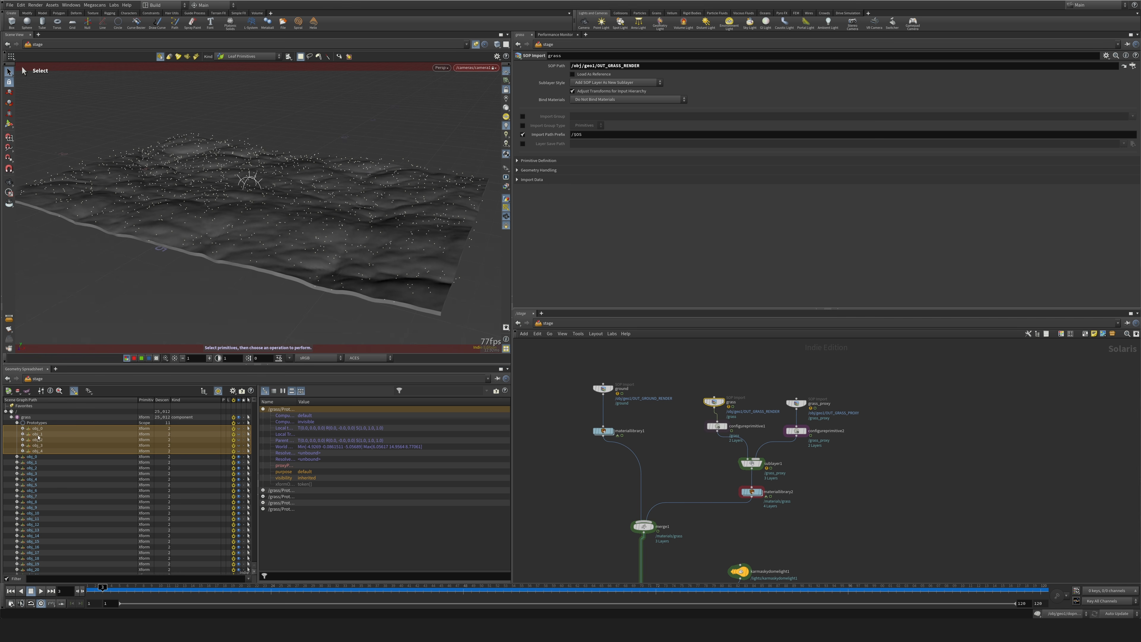
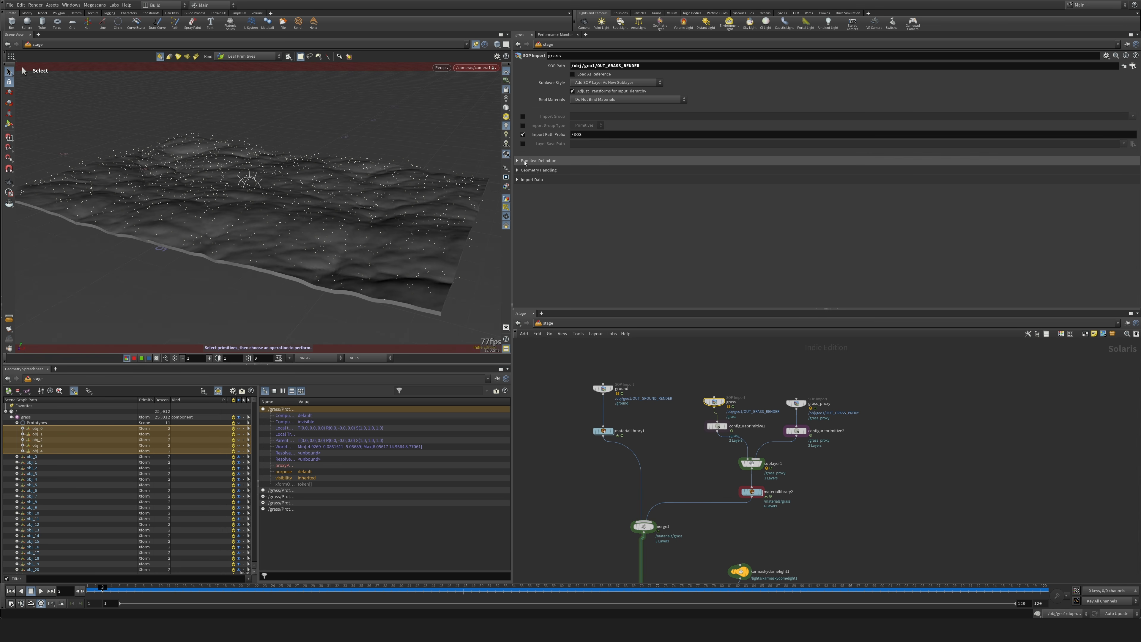
Set the grass SOP Import's Packed Primitives to Create Point Instancer and align its Configure Primitive node beneath it.
{"action": "left_click", "coordinate": [537, 161]}
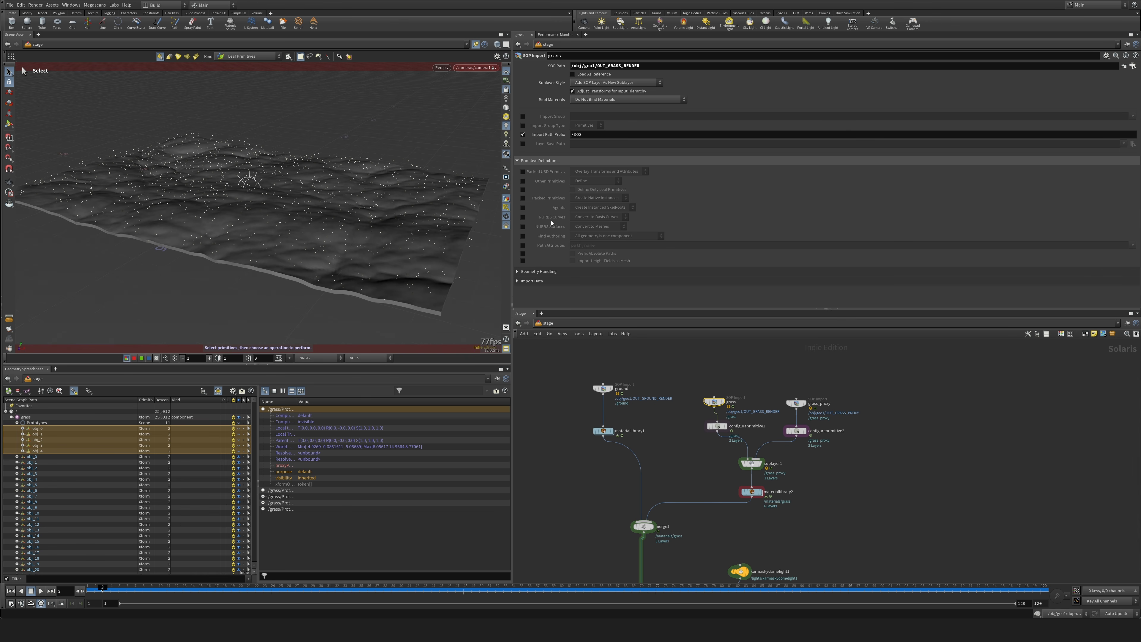
{"action": "left_click", "coordinate": [600, 200]}
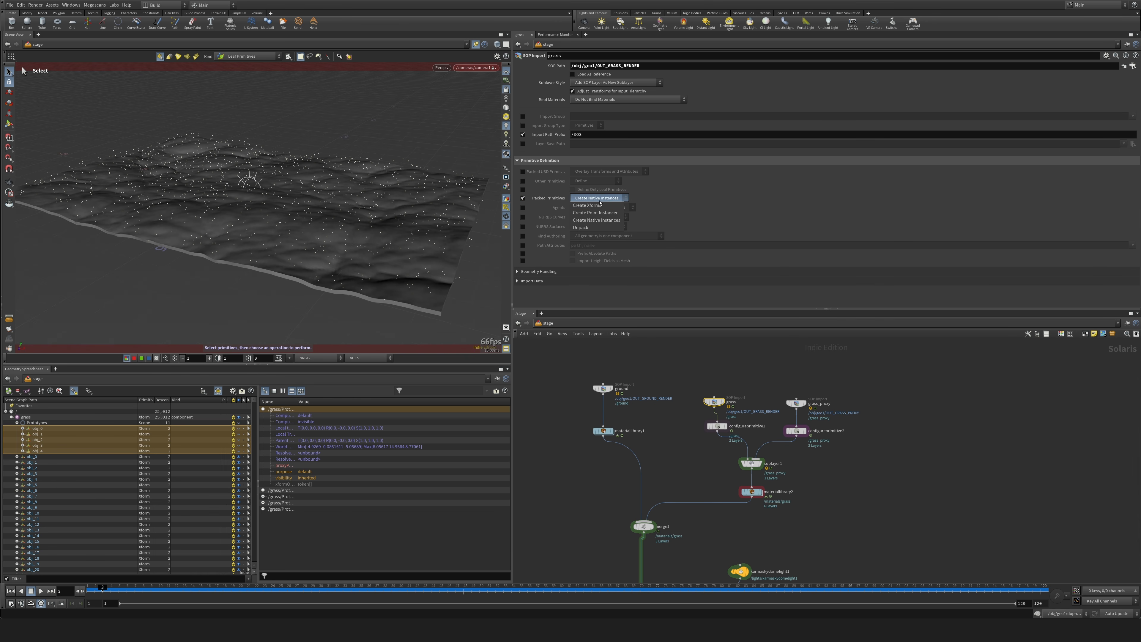
{"action": "left_click", "coordinate": [597, 213]}
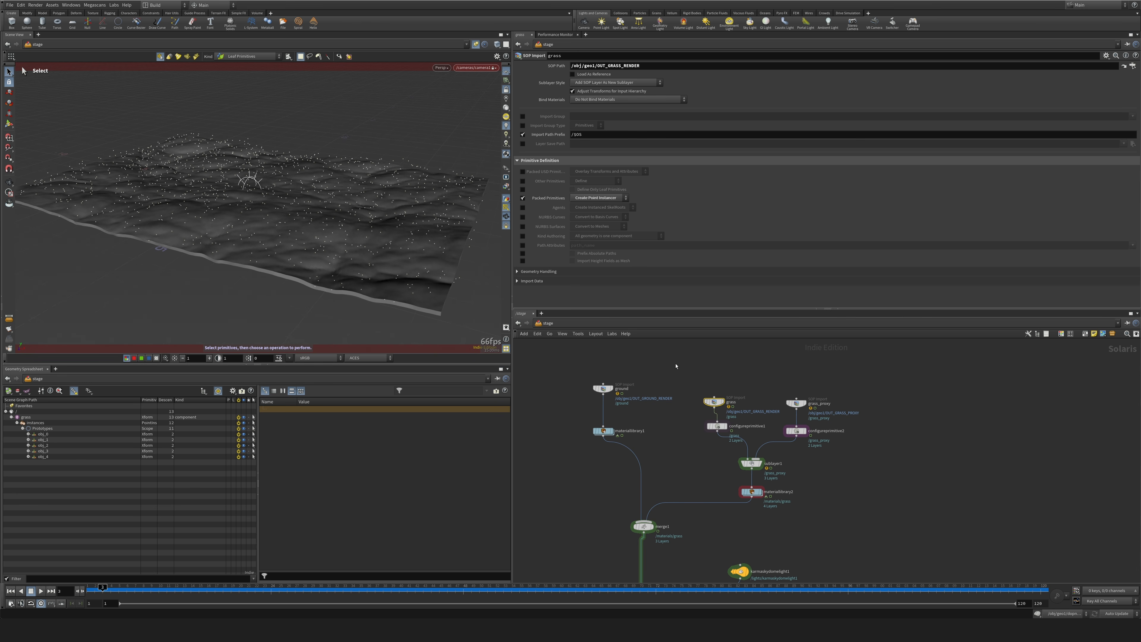
{"action": "middle_click_drag", "start_coordinate": [710, 451], "coordinate": [700, 427]}
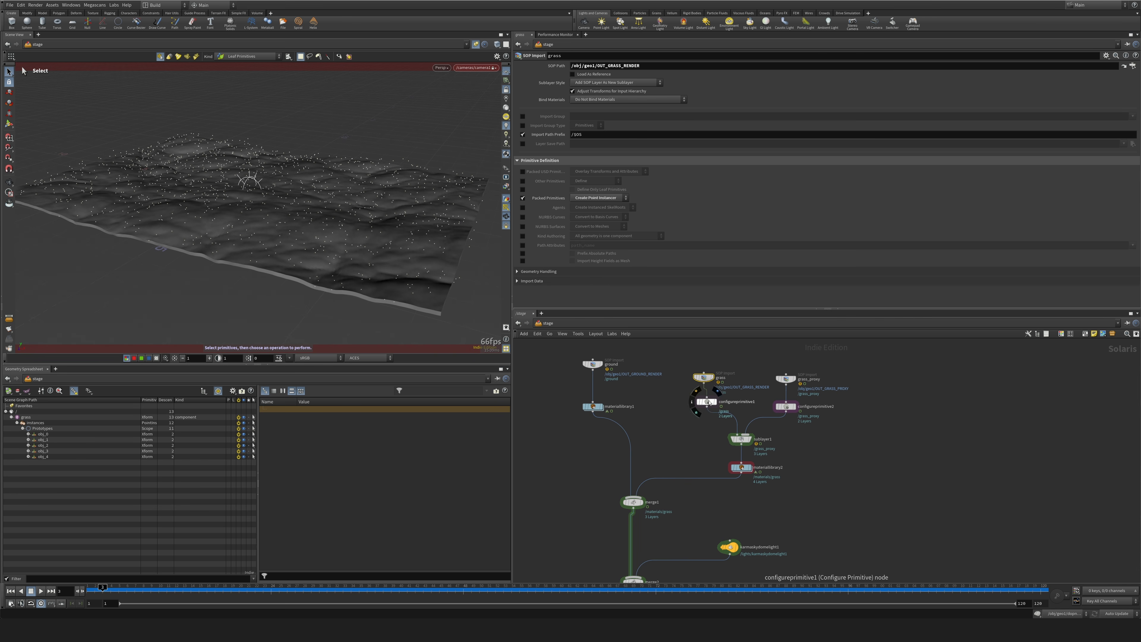
{"action": "left_click_drag", "start_coordinate": [710, 403], "coordinate": [706, 408]}
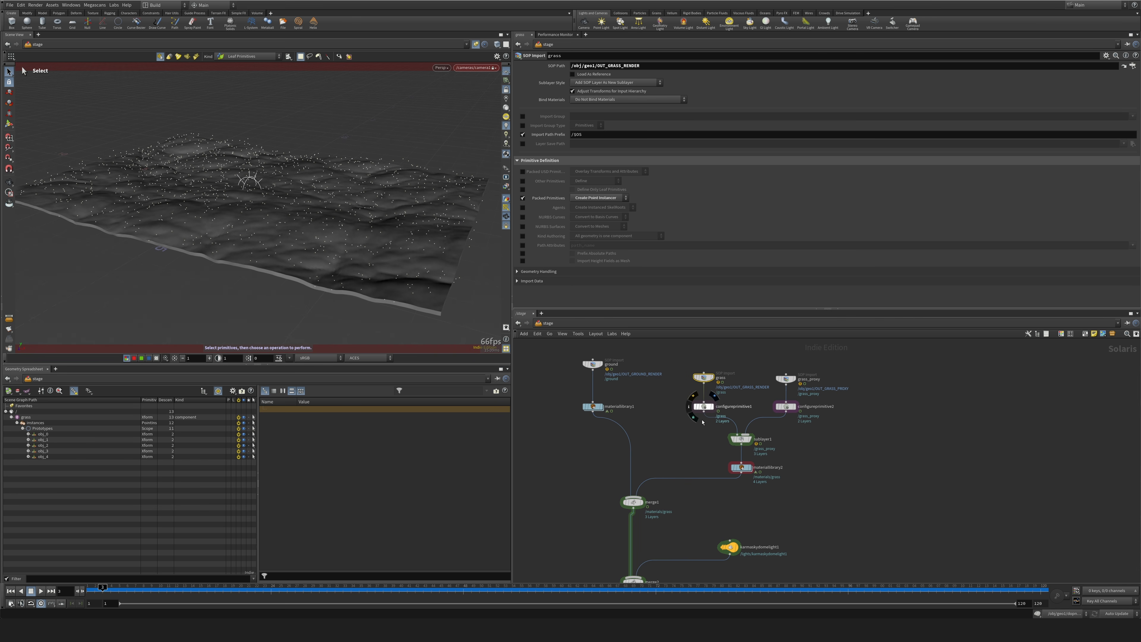
Set the grass material's Geometry Path in materiallibrary2 to /grass/Instances/Prototypes/*.
{"action": "left_click_drag", "start_coordinate": [716, 459], "coordinate": [785, 485]}
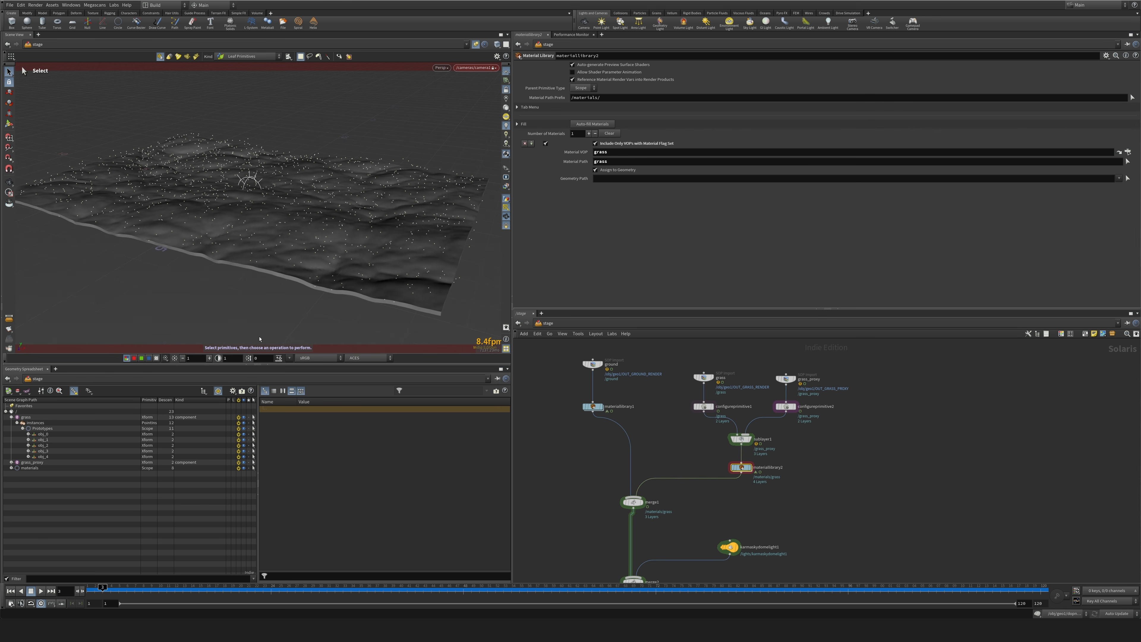
{"action": "left_click", "coordinate": [26, 418]}
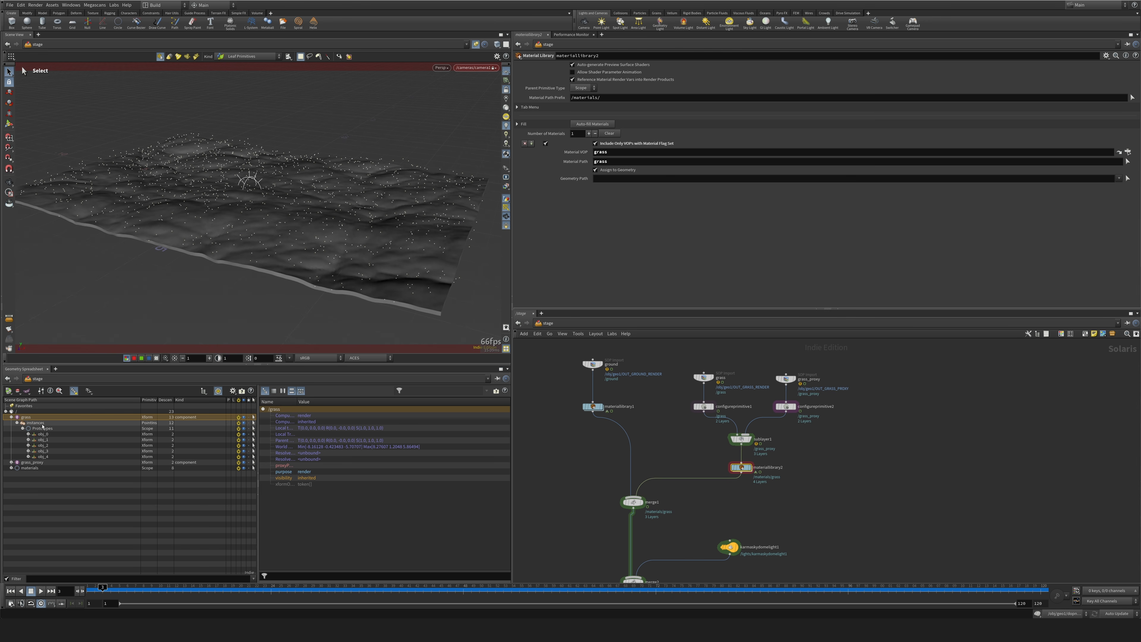
{"action": "left_click_drag", "start_coordinate": [43, 428], "coordinate": [629, 179]}
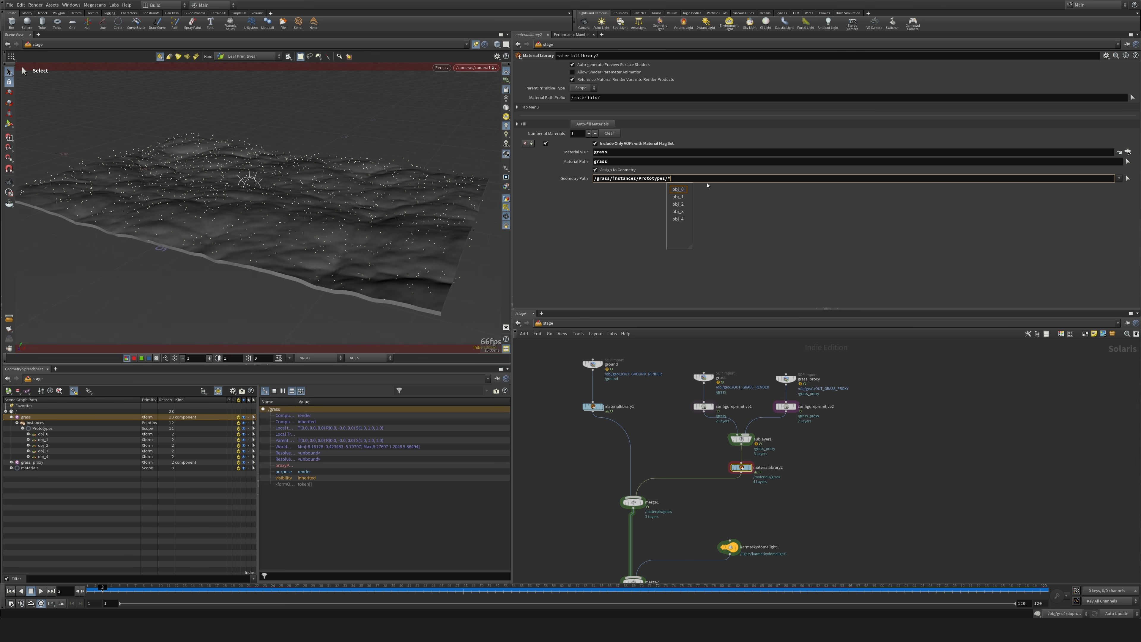
{"action": "key", "text": "Return"}
Select the Karma Render Settings node near the end of the stage network.
{"action": "middle_click_drag", "start_coordinate": [681, 526], "coordinate": [777, 338]}
{"action": "middle_click_drag", "start_coordinate": [787, 484], "coordinate": [762, 483]}
{"action": "left_click", "coordinate": [698, 543]}
{"action": "left_click", "coordinate": [700, 509]}
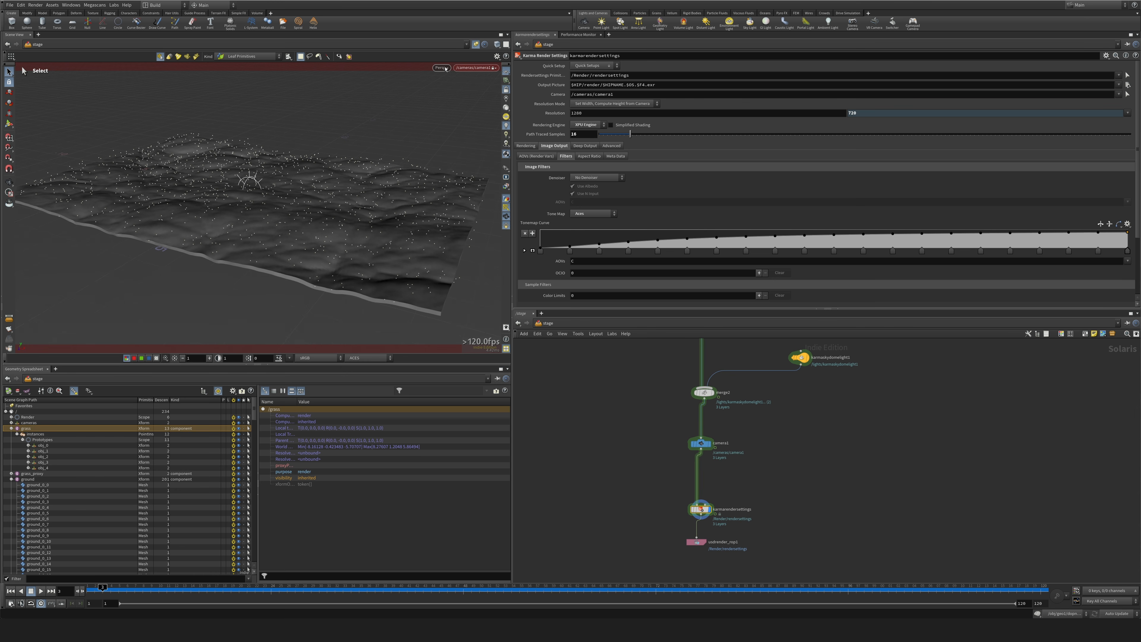
{"action": "key", "text": "d"}
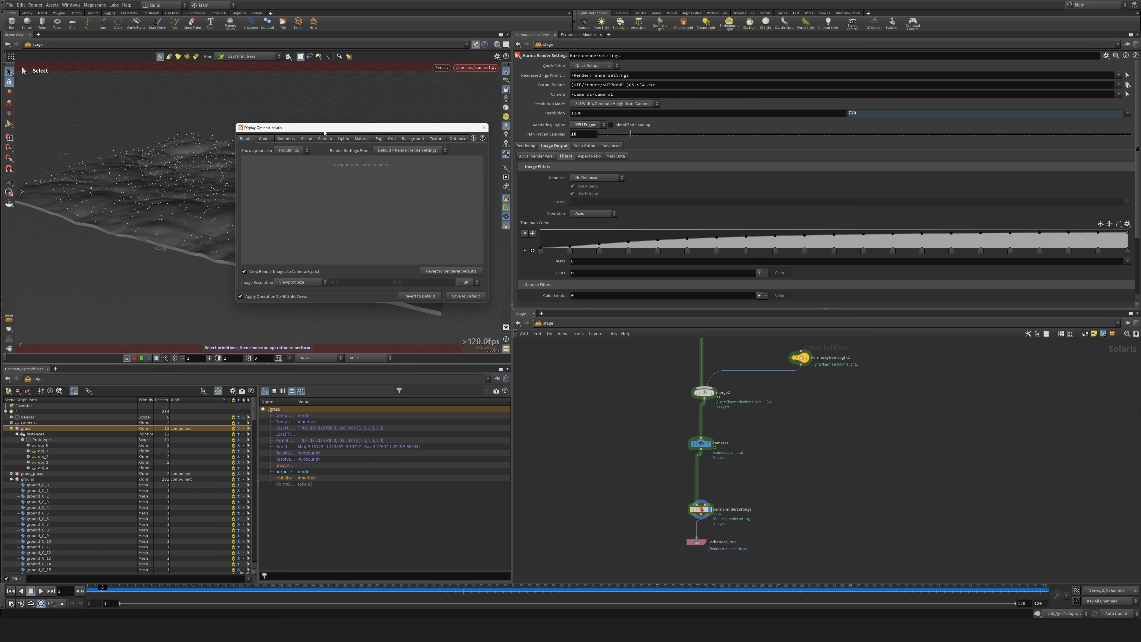
{"action": "left_click", "coordinate": [300, 281]}
{"action": "left_click", "coordinate": [295, 290]}
{"action": "left_click", "coordinate": [299, 283]}
{"action": "left_click", "coordinate": [295, 290]}
{"action": "left_click", "coordinate": [309, 282]}
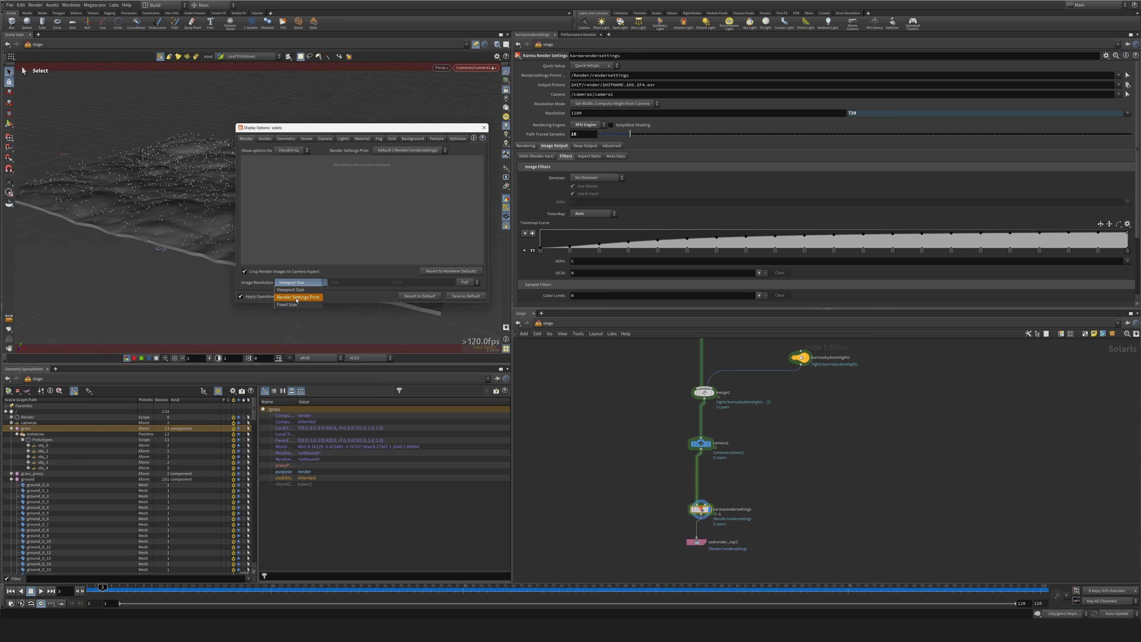
{"action": "left_click", "coordinate": [297, 300]}
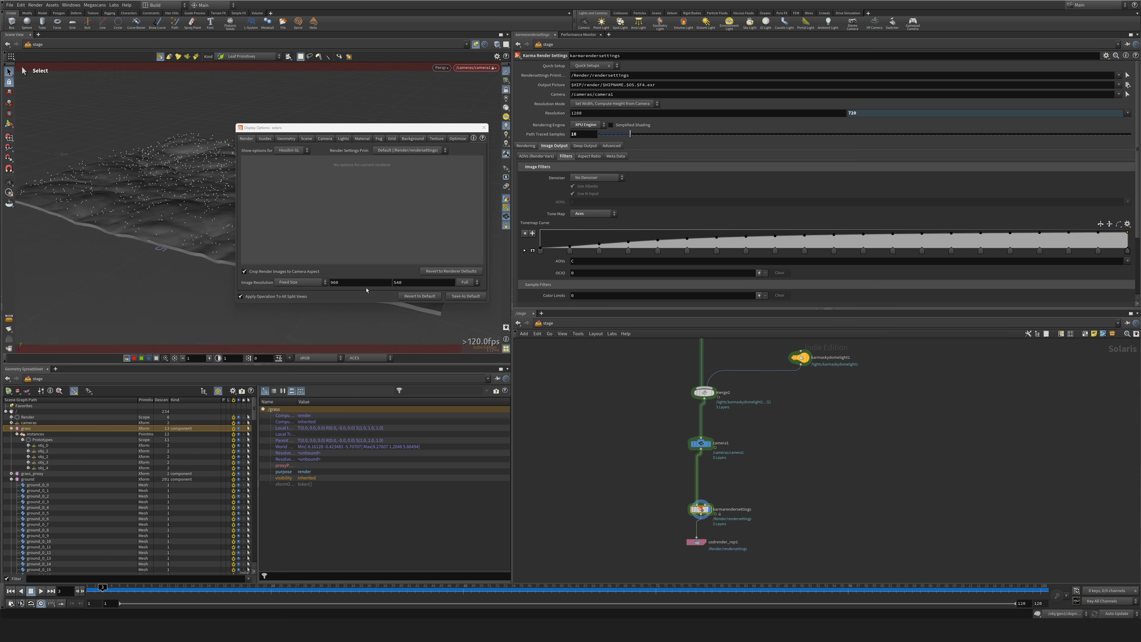
{"action": "left_click", "coordinate": [308, 283]}
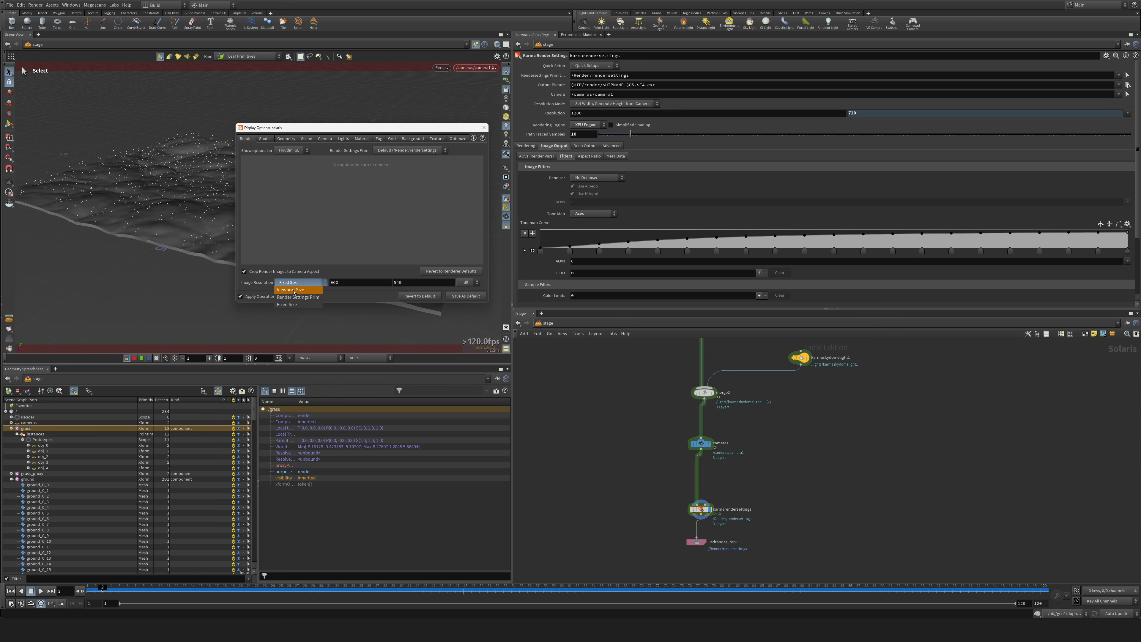
{"action": "left_click", "coordinate": [294, 290]}
{"action": "left_click", "coordinate": [484, 128]}
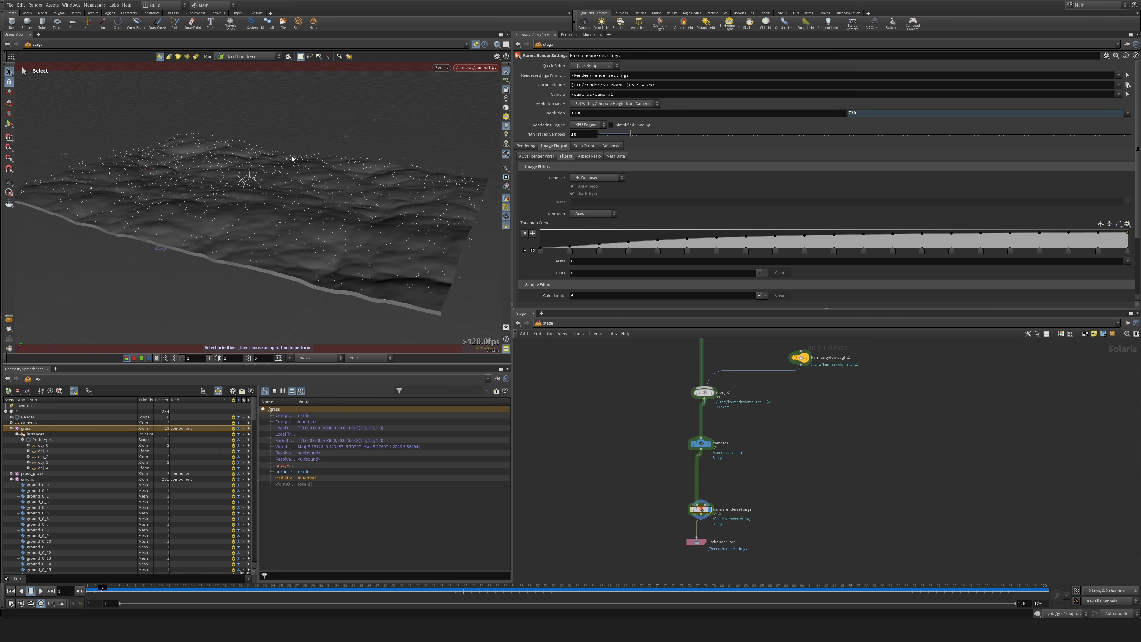
Render the viewport with Karma XPU and collapse the grass branch in the scene graph.
{"action": "key", "text": "Escape"}
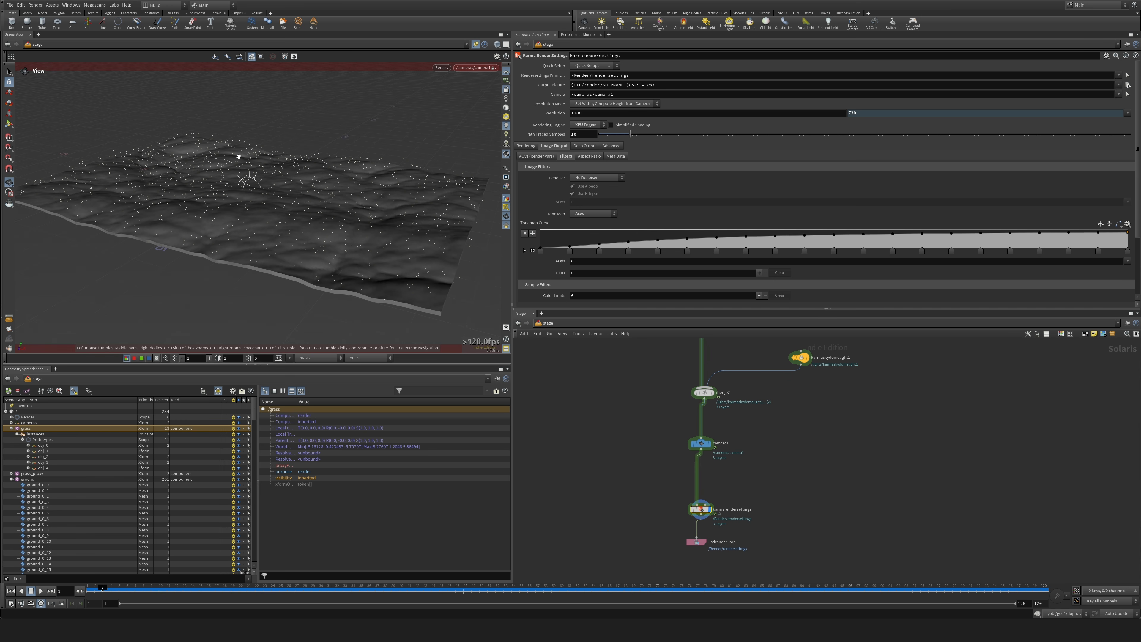
{"action": "left_click", "coordinate": [442, 67]}
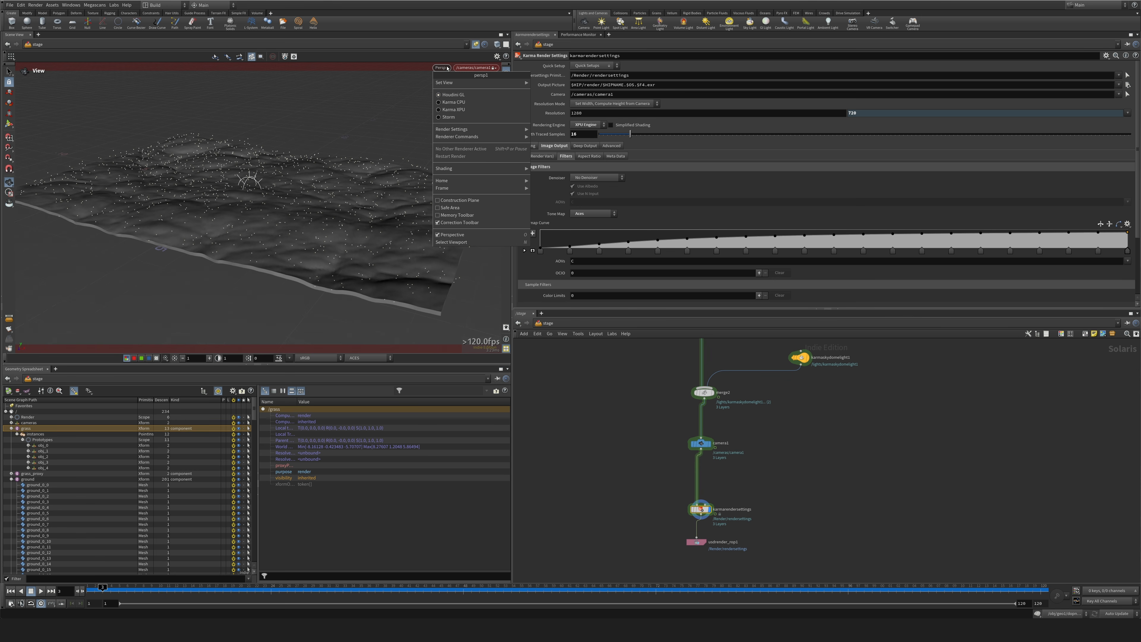
{"action": "left_click", "coordinate": [454, 107]}
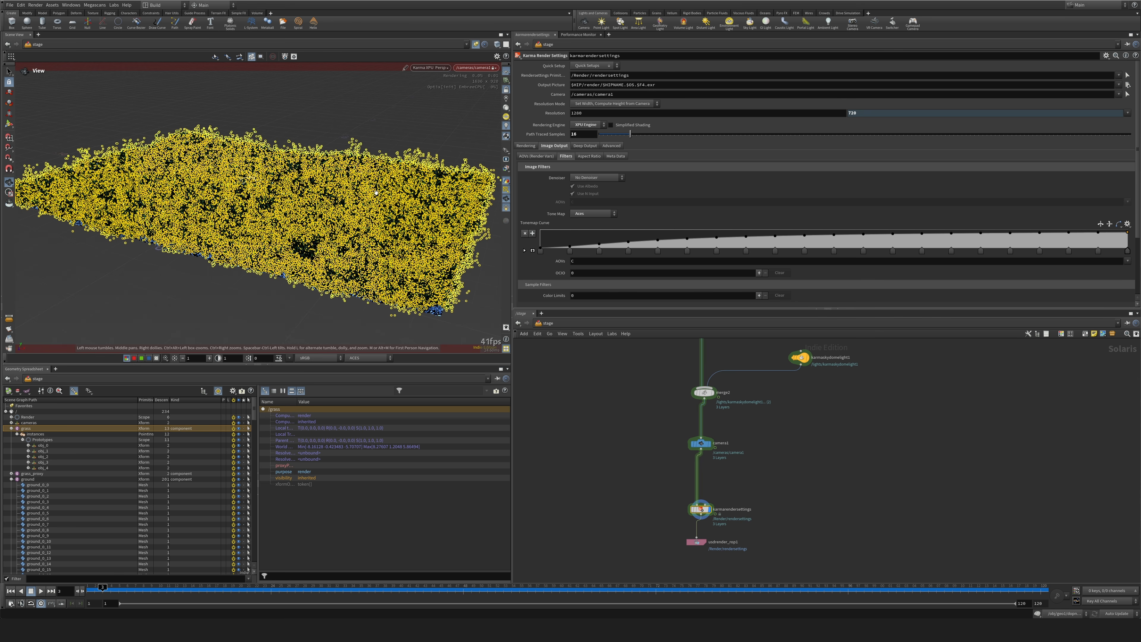
{"action": "left_click", "coordinate": [697, 543]}
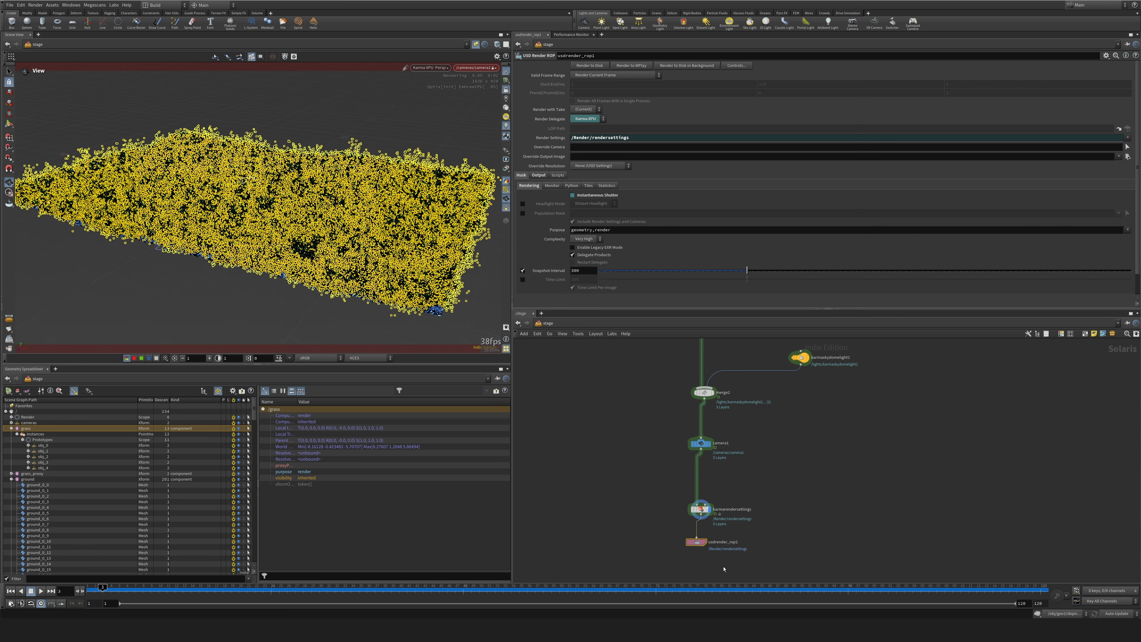
{"action": "left_click_drag", "start_coordinate": [750, 528], "coordinate": [664, 484]}
{"action": "left_click", "coordinate": [8, 429]}
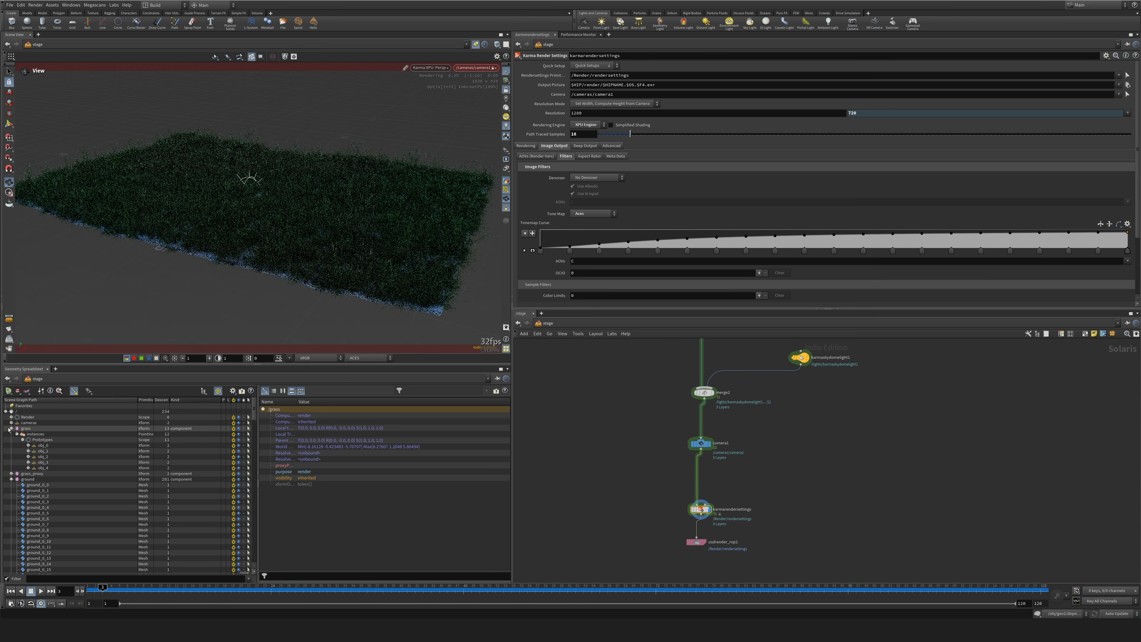
{"action": "left_click", "coordinate": [10, 428]}
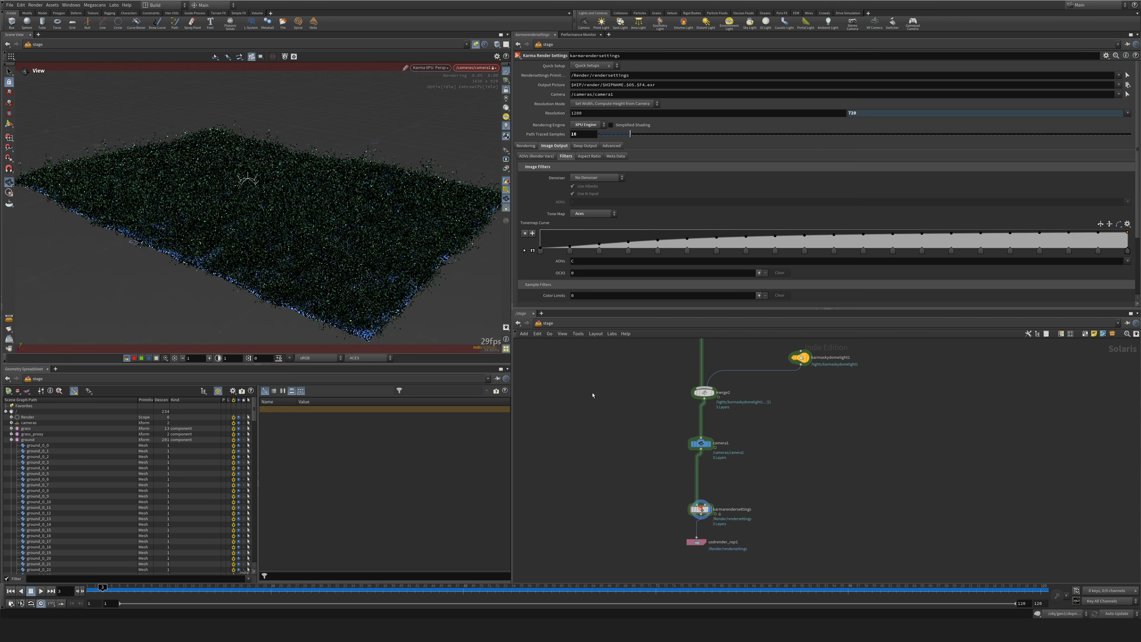
Set the Karma Sky Dome Light's Turbidity to 9.
{"action": "middle_click_drag", "start_coordinate": [592, 396], "coordinate": [555, 514]}
{"action": "left_click", "coordinate": [763, 476]}
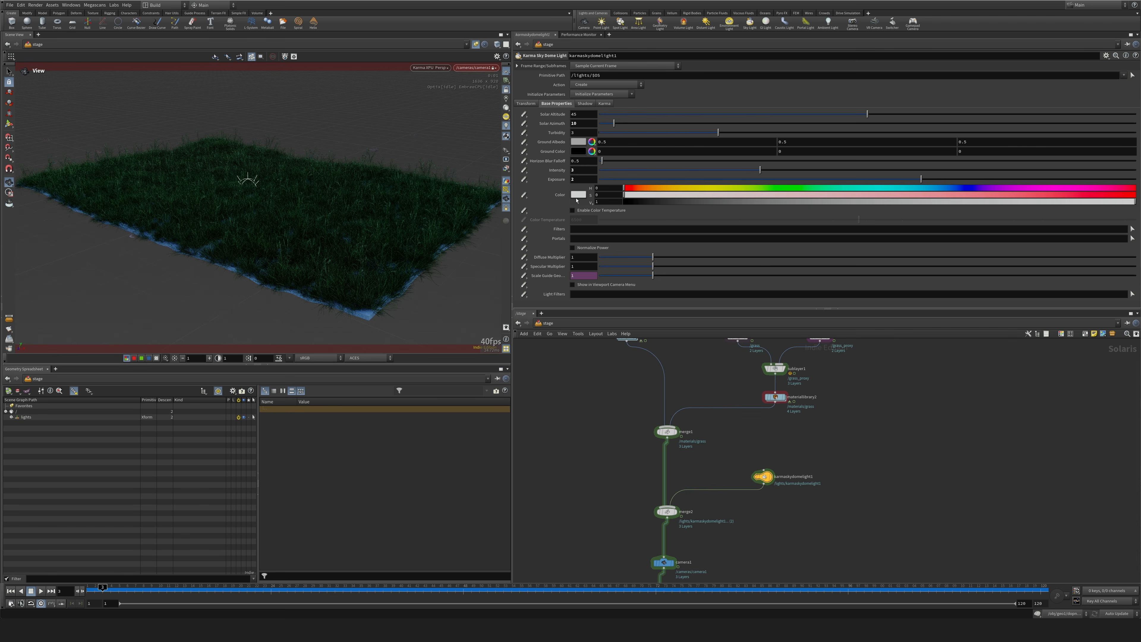
{"action": "middle_click_drag", "start_coordinate": [601, 434], "coordinate": [588, 462]}
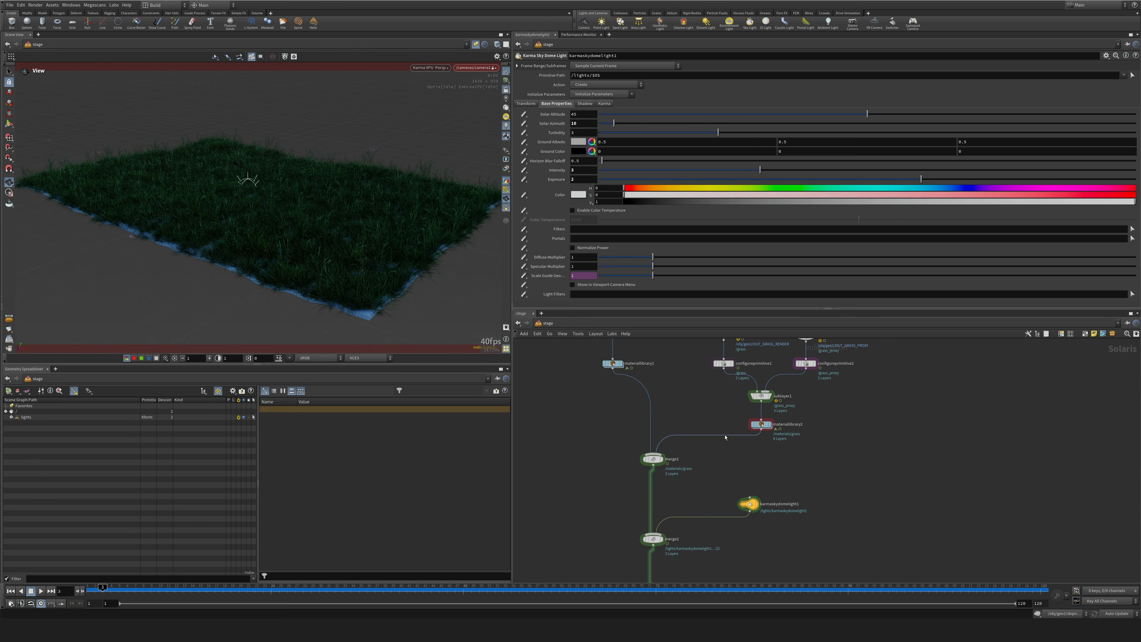
{"action": "key", "text": "BackSpace"}
{"action": "type", "text": "9"}
{"action": "key", "text": "Return"}
Set the sky dome light's Intensity to 2 and its Exposure to 4.
{"action": "left_click", "coordinate": [579, 173]}
{"action": "type", "text": "2"}
{"action": "left_click", "coordinate": [577, 179]}
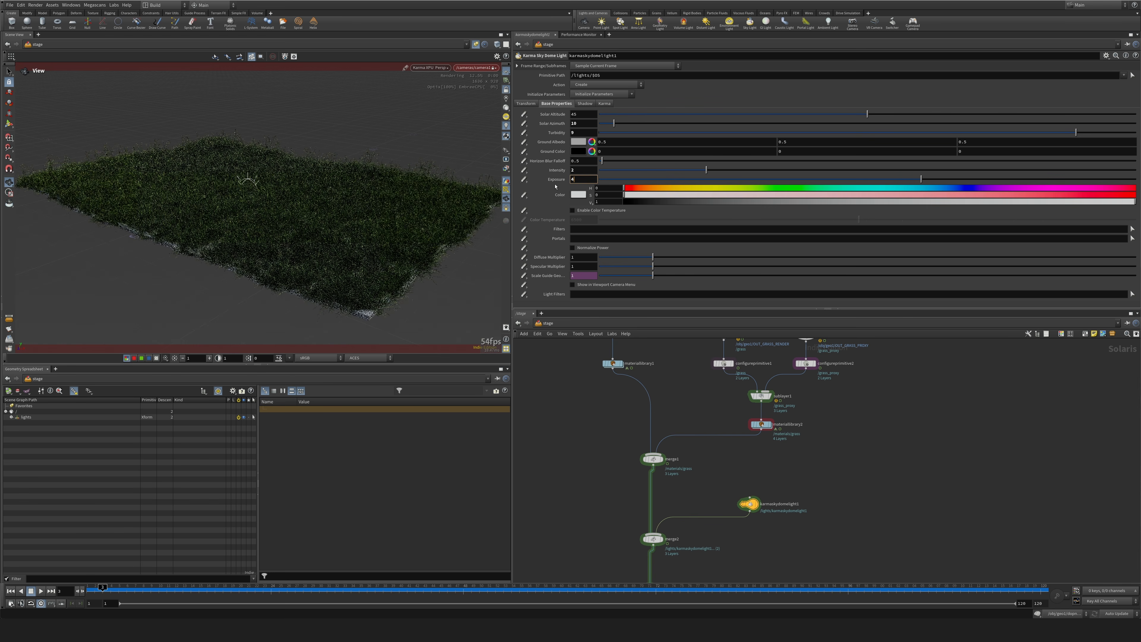
{"action": "type", "text": "4"}
{"action": "key", "text": "Return"}
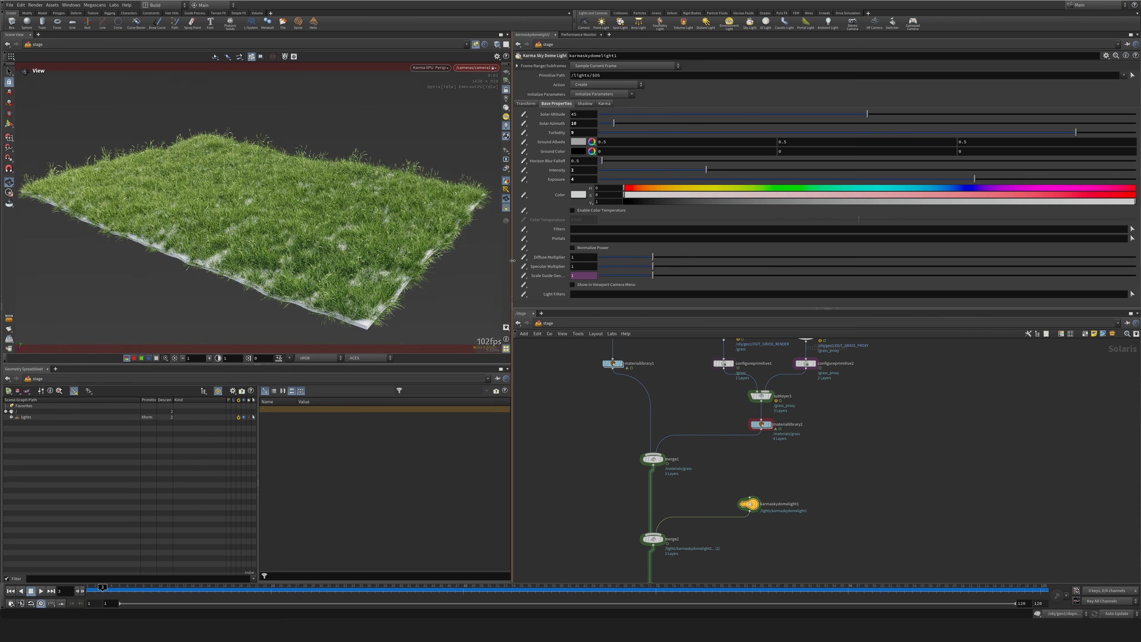
Go to frame 87 and limit the viewport render to a region around the airborne ground chunk.
{"action": "key", "text": "ctrl+z"}
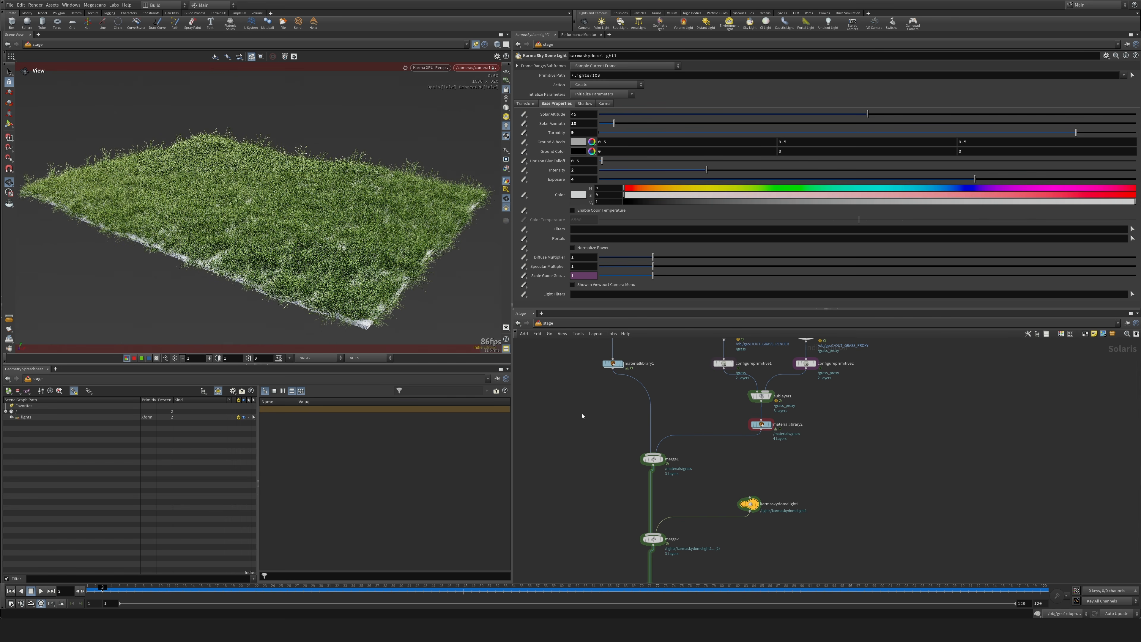
{"action": "key", "text": "ctrl+z"}
{"action": "key", "text": "ctrl+z"}
{"action": "key", "text": "ctrl+z"}
{"action": "key", "text": "ctrl+z"}
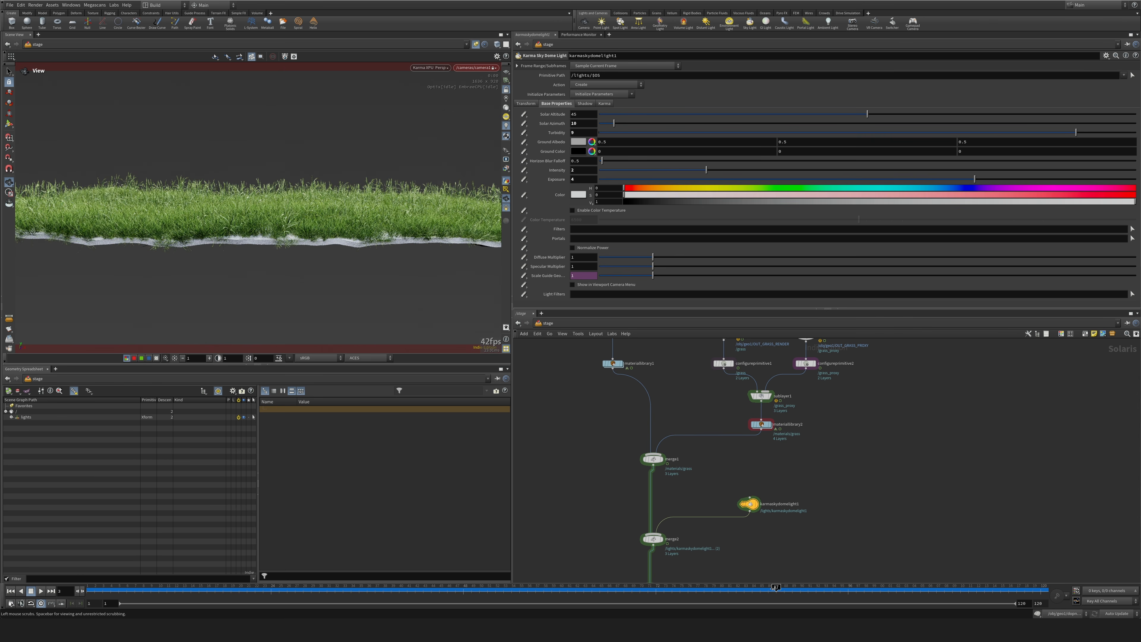
{"action": "left_click", "coordinate": [771, 590]}
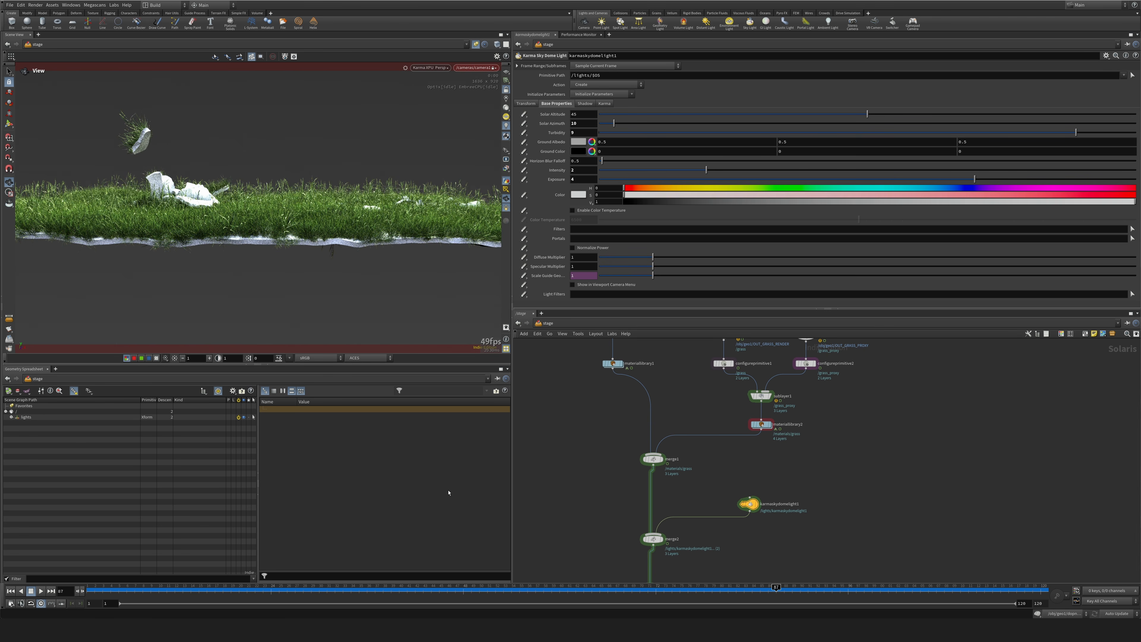
{"action": "key", "text": "ctrl+z"}
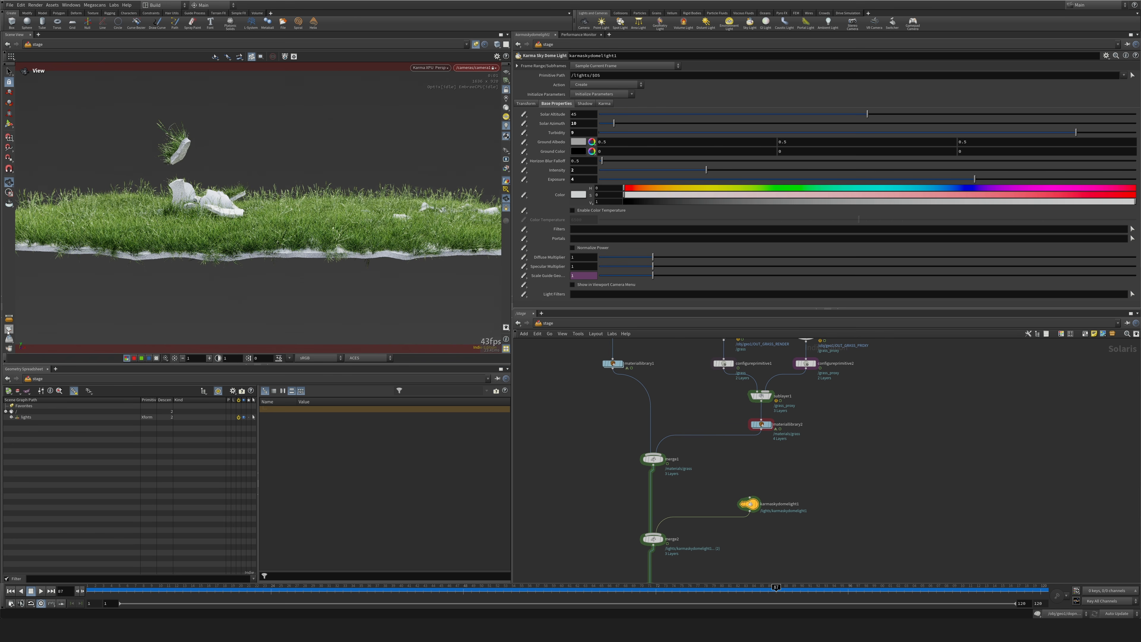
{"action": "left_click", "coordinate": [8, 193]}
{"action": "left_click_drag", "start_coordinate": [107, 94], "coordinate": [244, 188]}
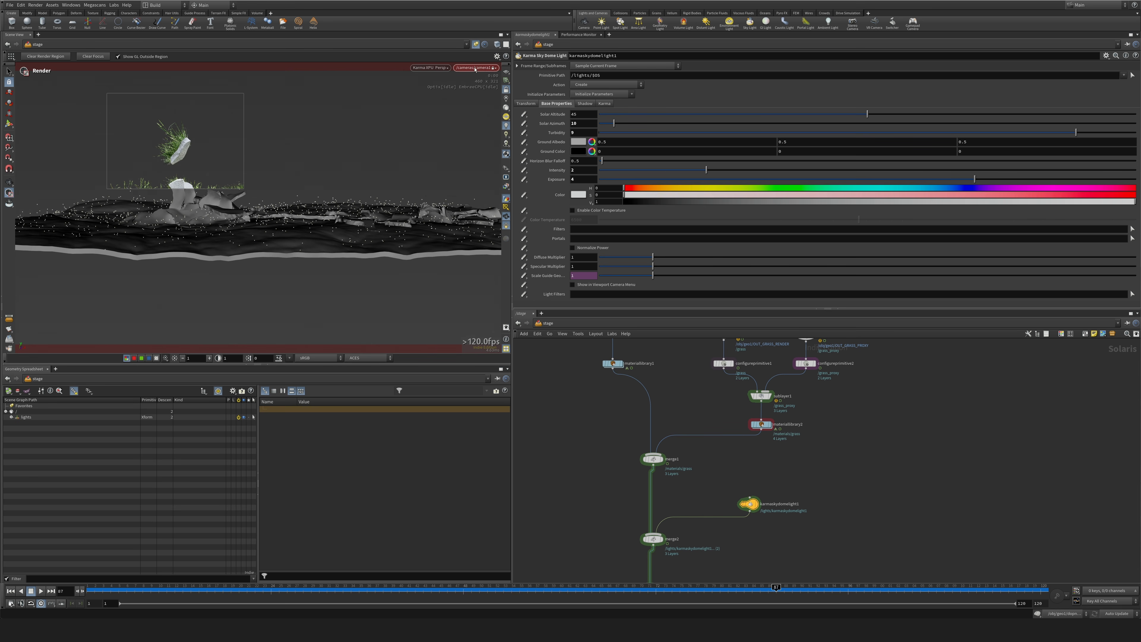
Disable Depth of Field in the Camera Effects of the Karma Render Settings.
{"action": "middle_click_drag", "start_coordinate": [619, 503], "coordinate": [610, 346]}
{"action": "left_click_drag", "start_coordinate": [601, 486], "coordinate": [680, 517]}
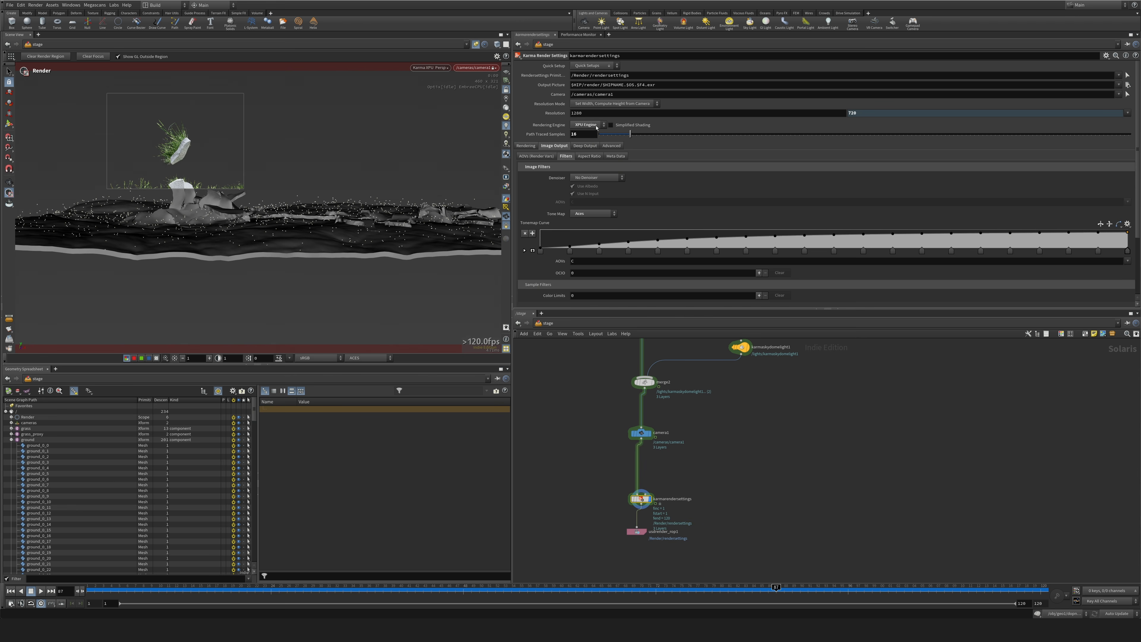
{"action": "left_click", "coordinate": [586, 146]}
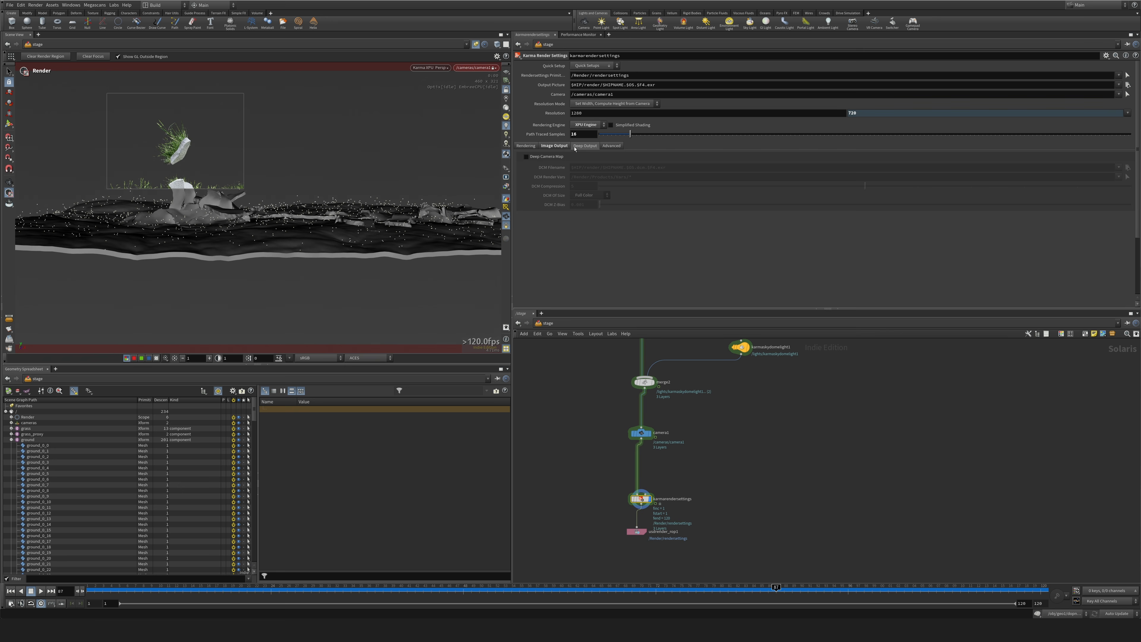
{"action": "left_click", "coordinate": [549, 146]}
{"action": "left_click", "coordinate": [526, 147]}
{"action": "left_click", "coordinate": [574, 156]}
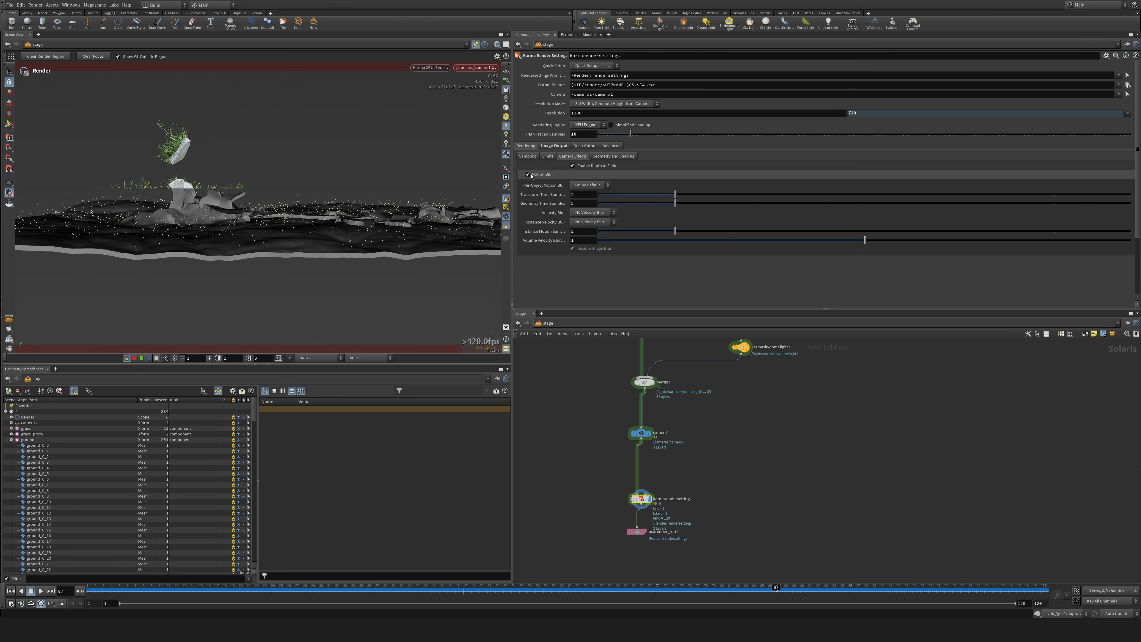
{"action": "left_click", "coordinate": [573, 165]}
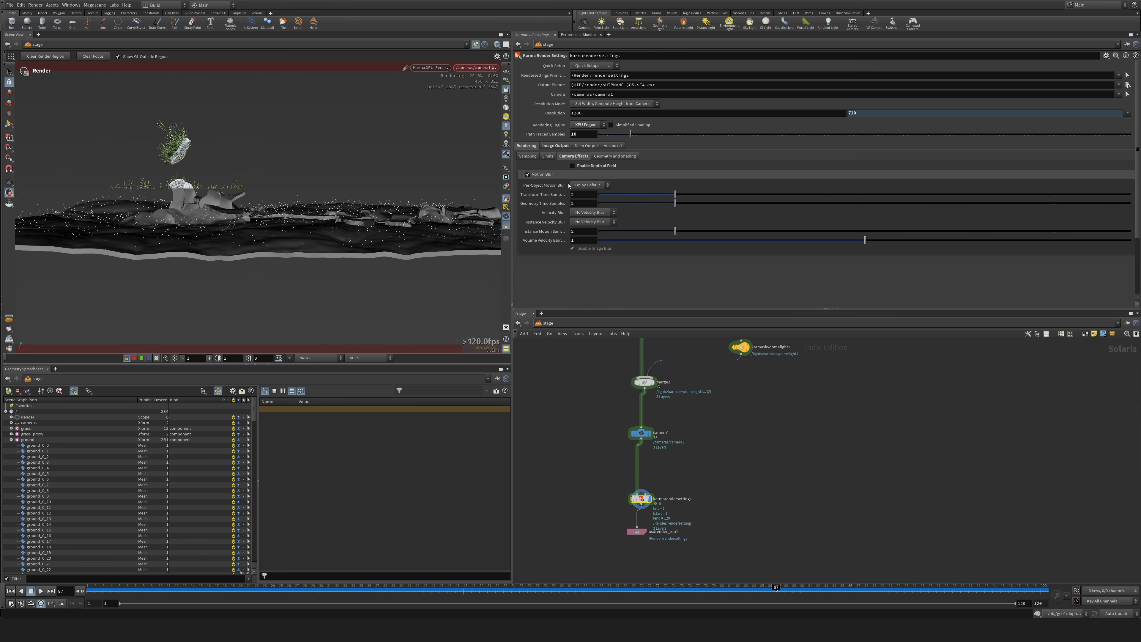
Set both Velocity Blur and Instance Velocity Blur to Velocity Blur in the Karma motion blur settings.
{"action": "left_click", "coordinate": [589, 213]}
{"action": "left_click", "coordinate": [586, 227]}
{"action": "left_click", "coordinate": [593, 221]}
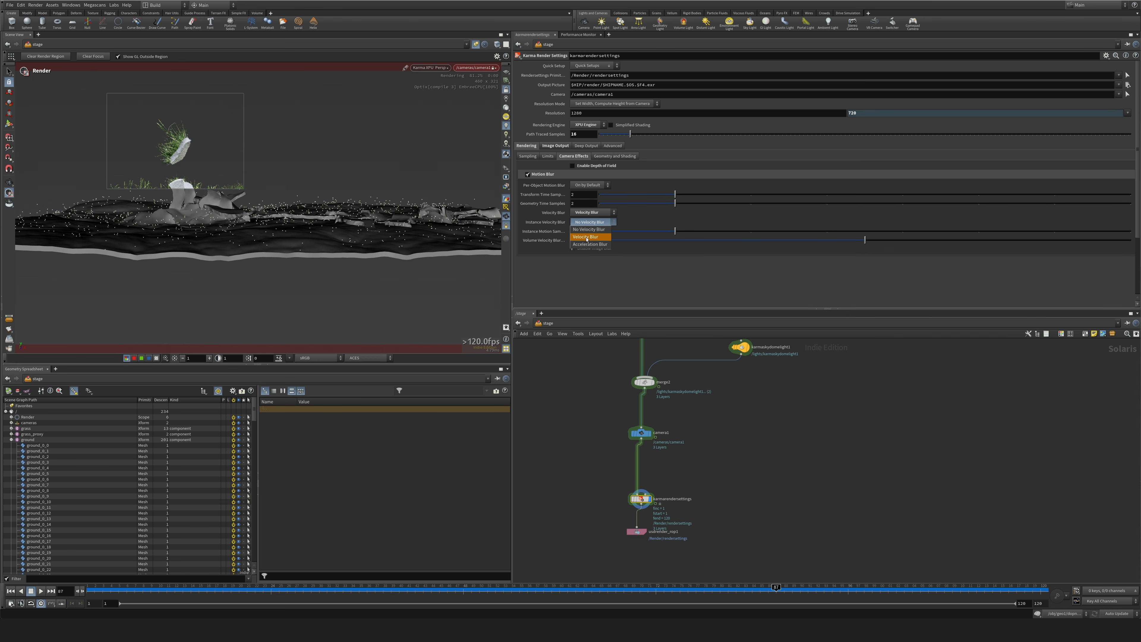
{"action": "left_click", "coordinate": [585, 237]}
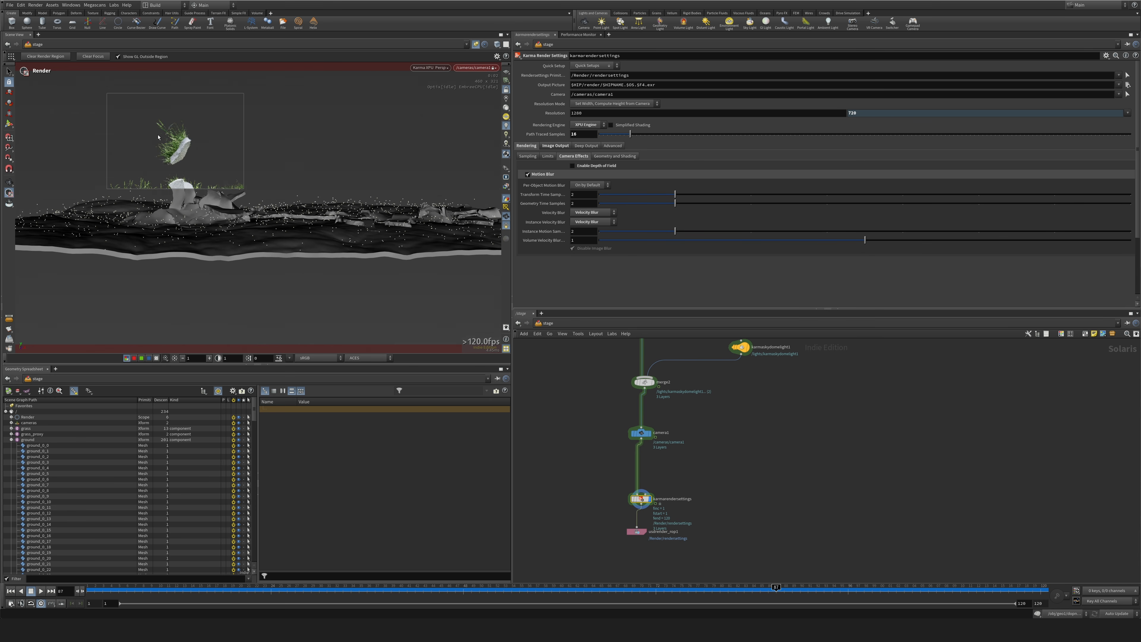
Set the camera's Shutter Close to 1 and Shutter Open to -1 in its sampling settings.
{"action": "left_click", "coordinate": [651, 433]}
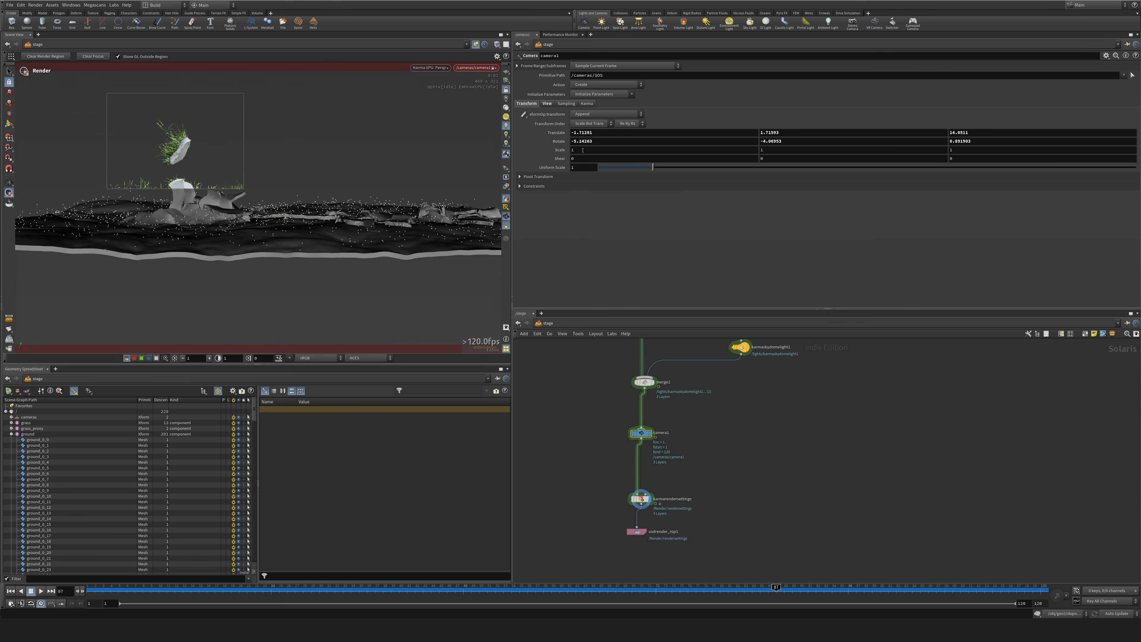
{"action": "left_click", "coordinate": [641, 498]}
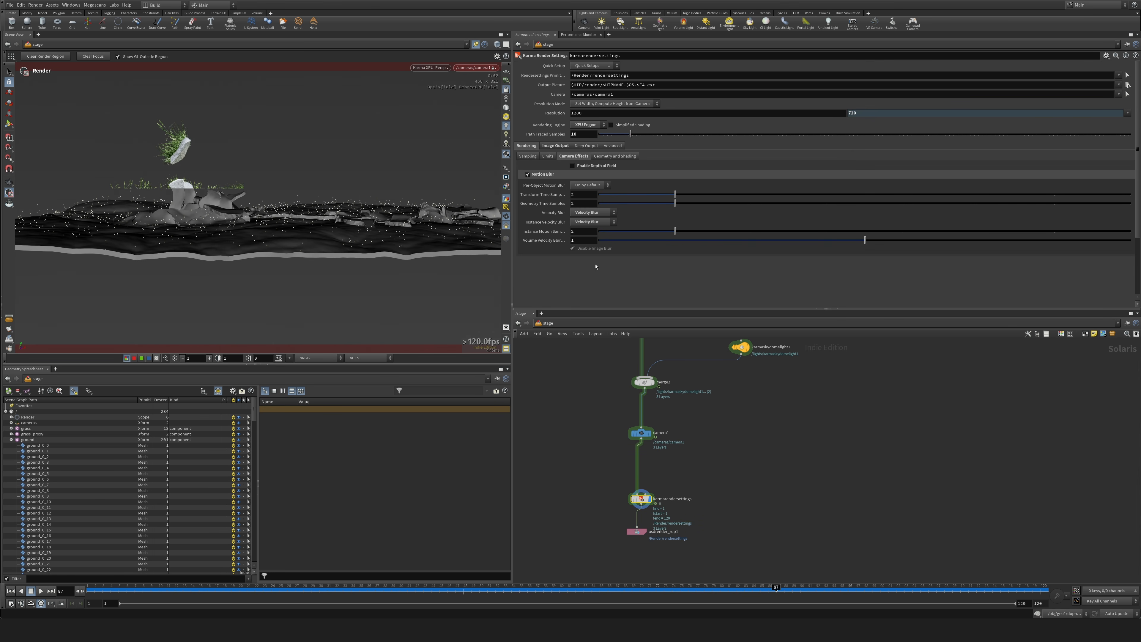
{"action": "type", "text": "32"}
{"action": "key", "text": "Return"}
{"action": "left_click", "coordinate": [642, 433]}
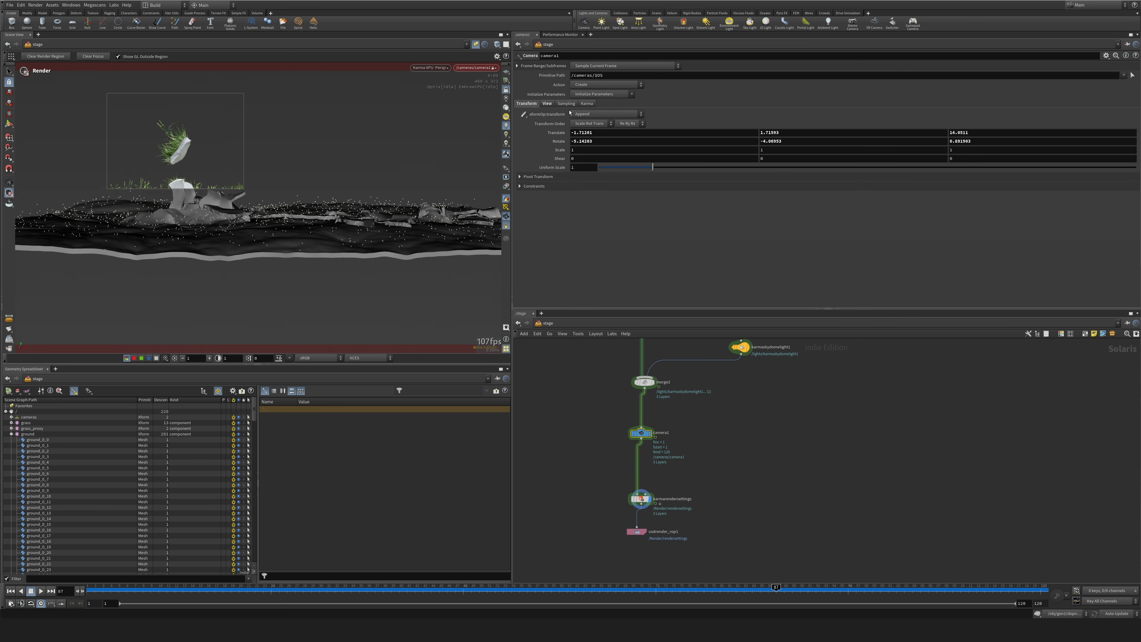
{"action": "double_click", "coordinate": [583, 124]}
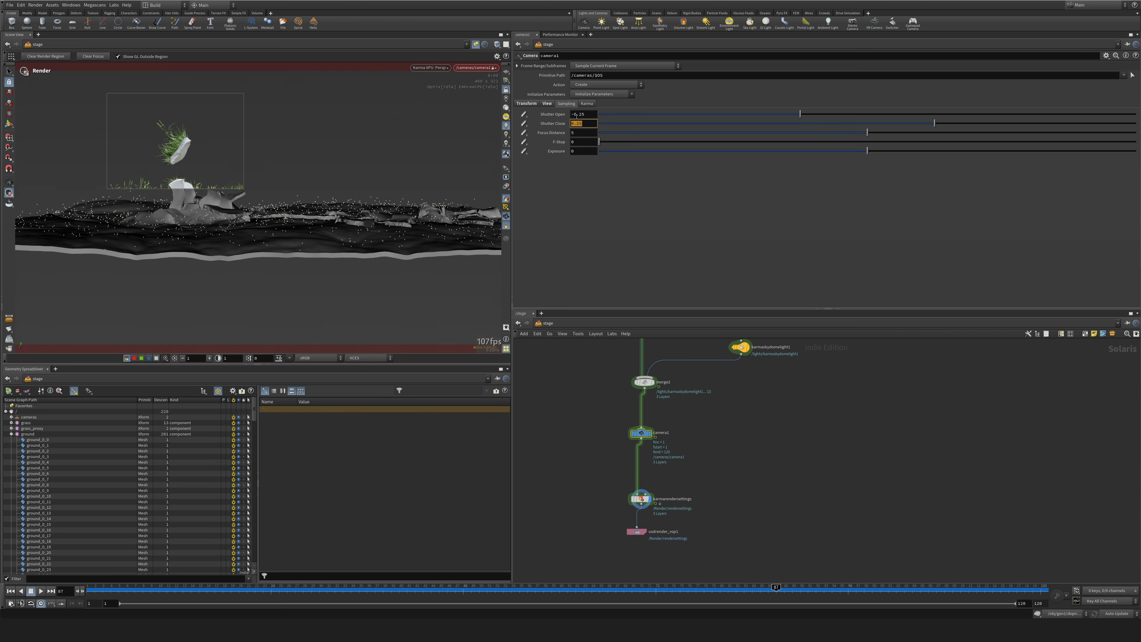
{"action": "type", "text": "1"}
{"action": "key", "text": "shift+Tab"}
{"action": "type", "text": "-1"}
{"action": "key", "text": "Return"}
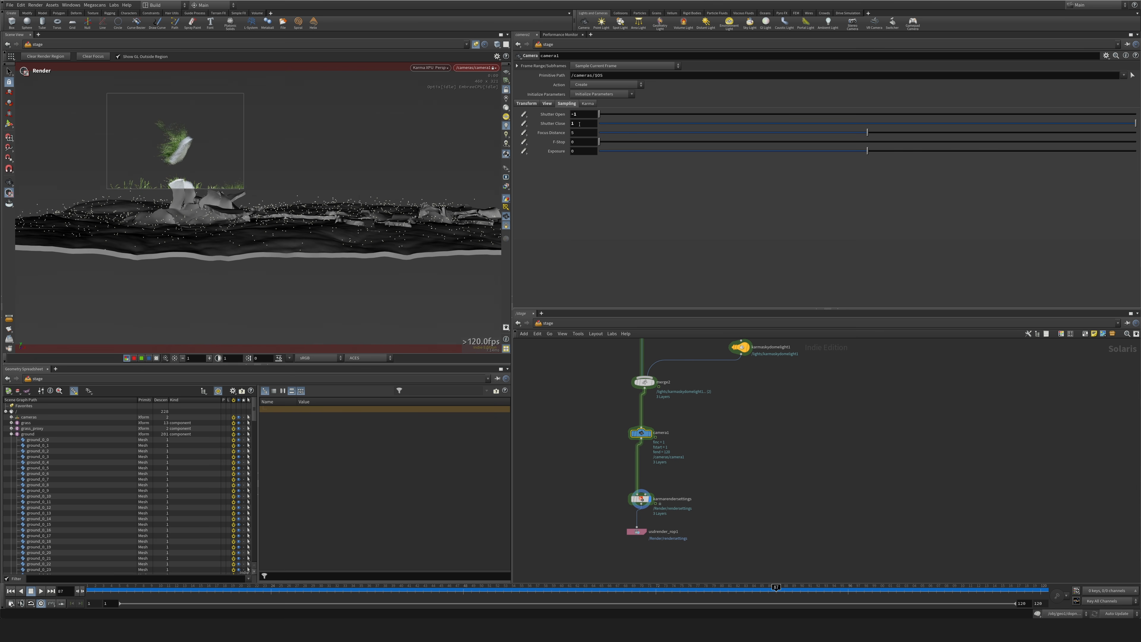
Restore the camera's Shutter Open to -0.25 and Shutter Close to 0.25.
{"action": "left_click", "coordinate": [576, 114]}
{"action": "type", "text": "0.25"}
{"action": "left_click", "coordinate": [580, 123]}
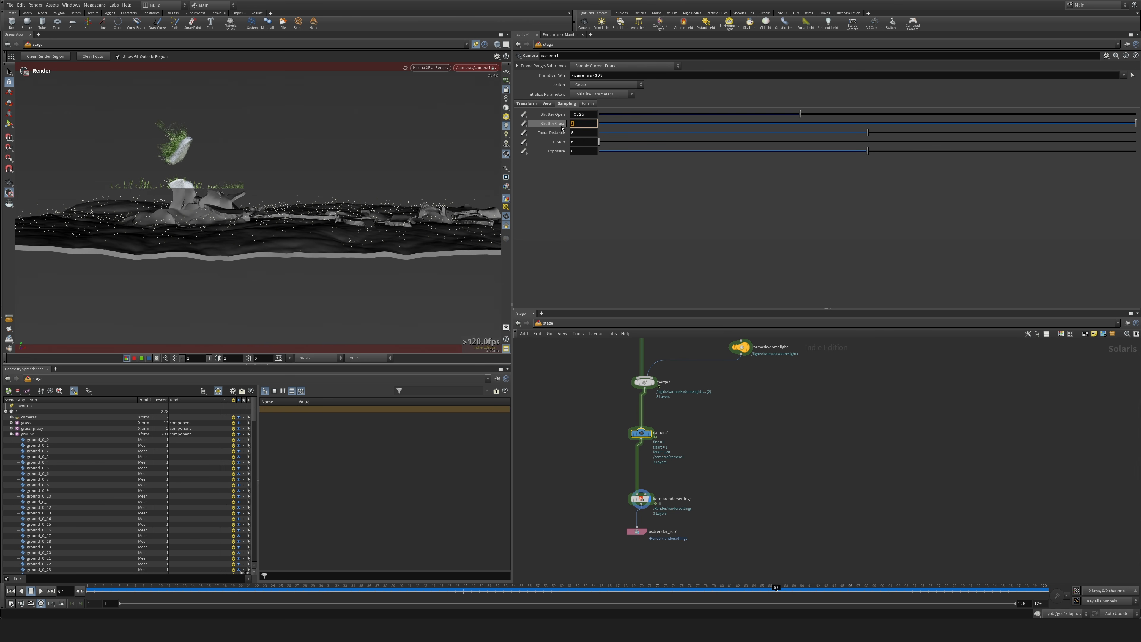
{"action": "type", "text": "0.25"}
{"action": "key", "text": "Return"}
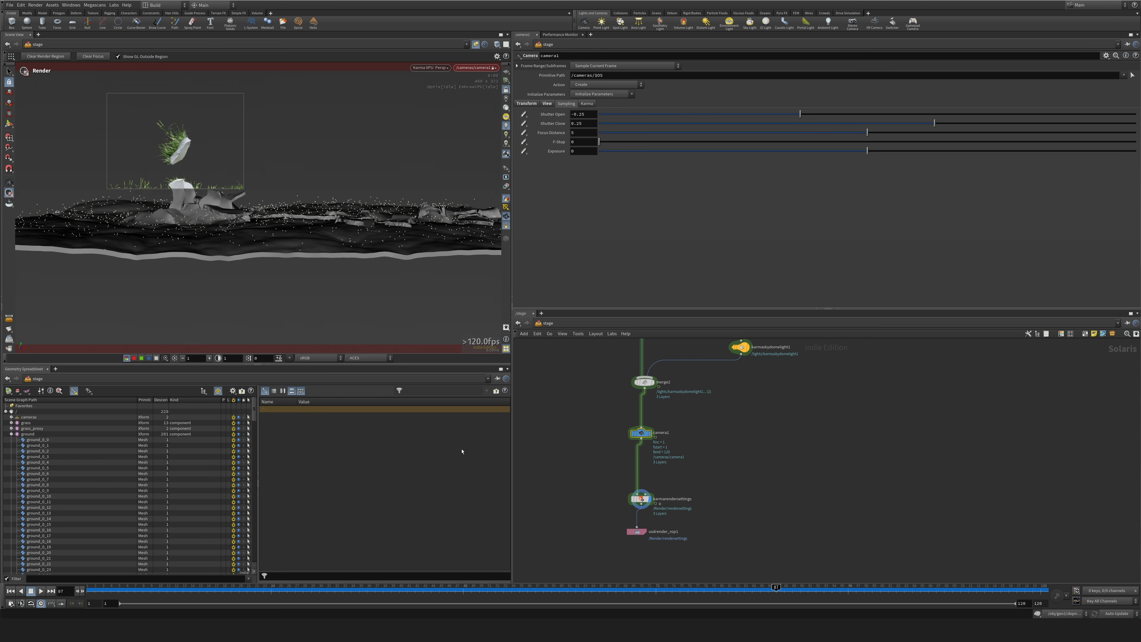
Clear the viewport render region and frame the whole ground patch from above.
{"action": "left_click", "coordinate": [56, 58]}
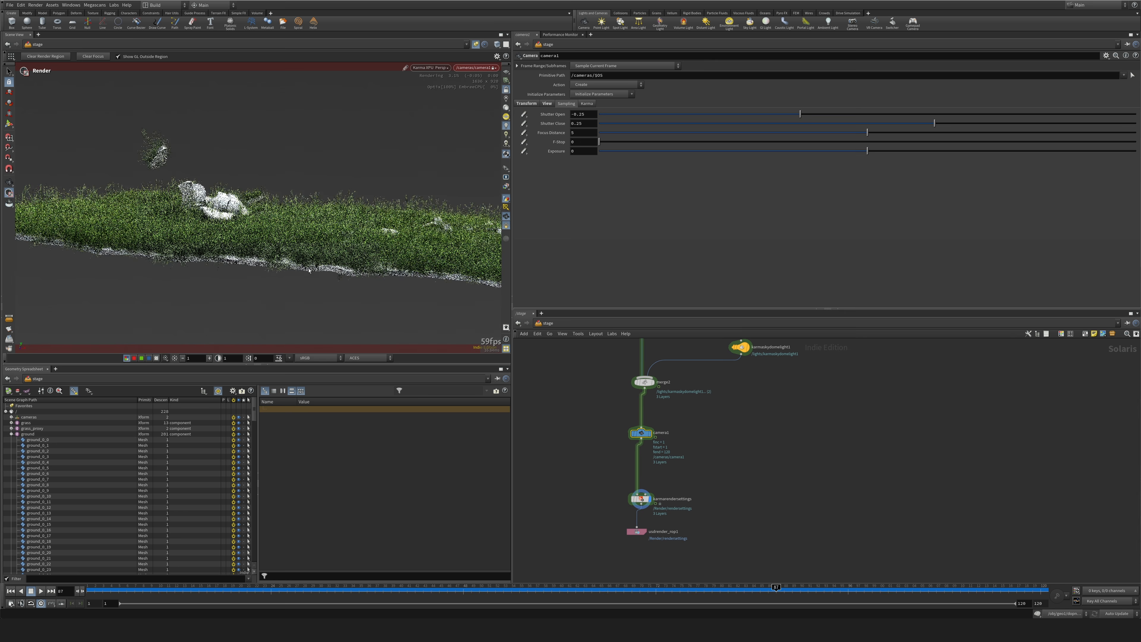
{"action": "left_click_drag", "start_coordinate": [309, 271], "coordinate": [341, 248], "text": "alt"}
{"action": "right_click_drag", "start_coordinate": [341, 248], "coordinate": [450, 348], "text": "alt"}
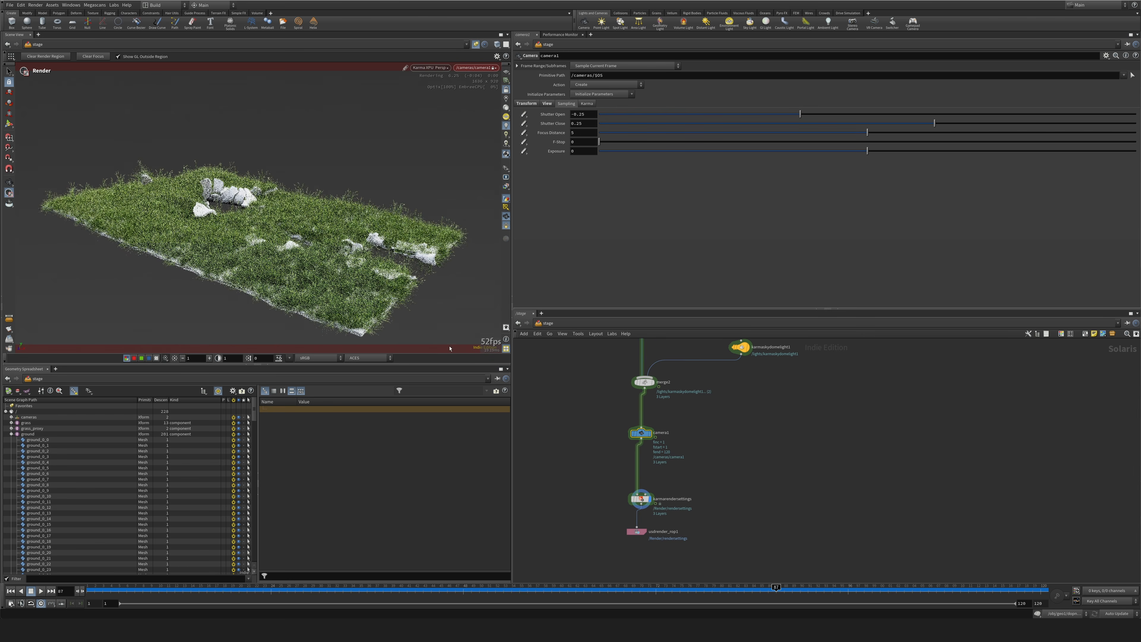
Disconnect the grass branch's material library from the merge node that joins it with the ground.
{"action": "middle_click_drag", "start_coordinate": [592, 342], "coordinate": [622, 487]}
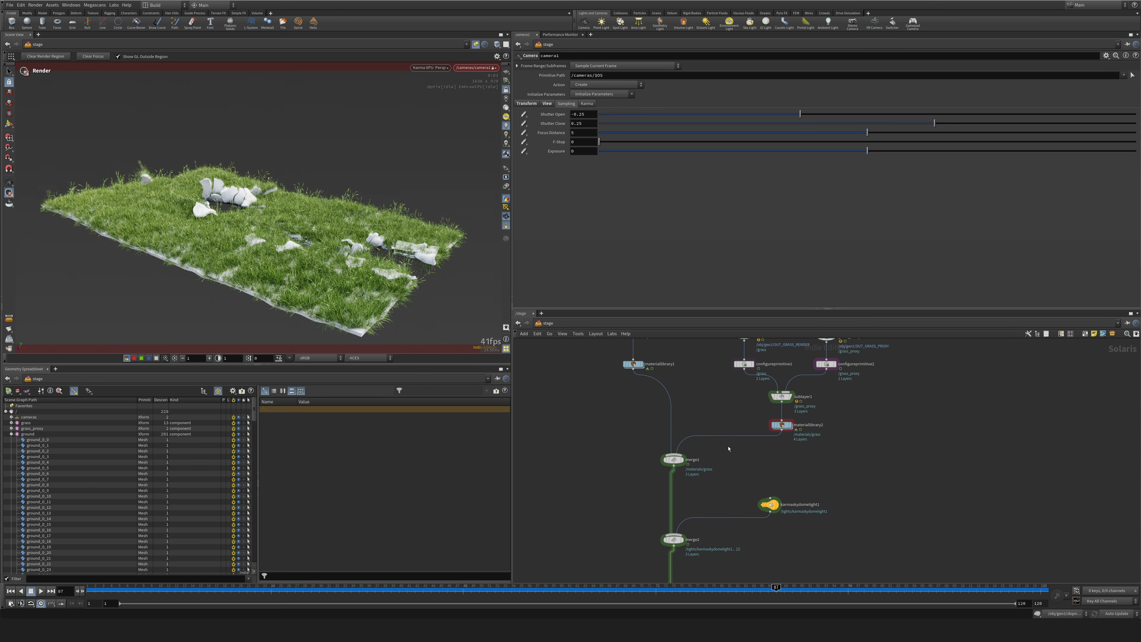
{"action": "key", "text": "y"}
{"action": "left_click_drag", "start_coordinate": [714, 405], "coordinate": [715, 453]}
{"action": "middle_click_drag", "start_coordinate": [615, 420], "coordinate": [625, 459]}
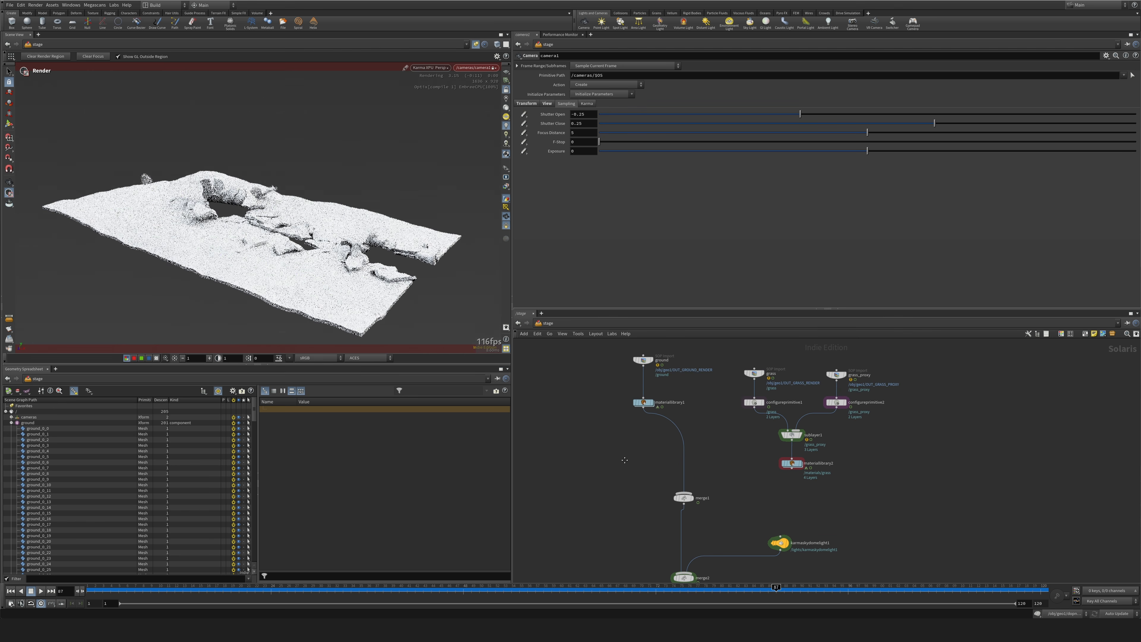
Paste the copied ground MaterialX subnetwork into the ground branch's material library.
{"action": "double_click", "coordinate": [644, 402]}
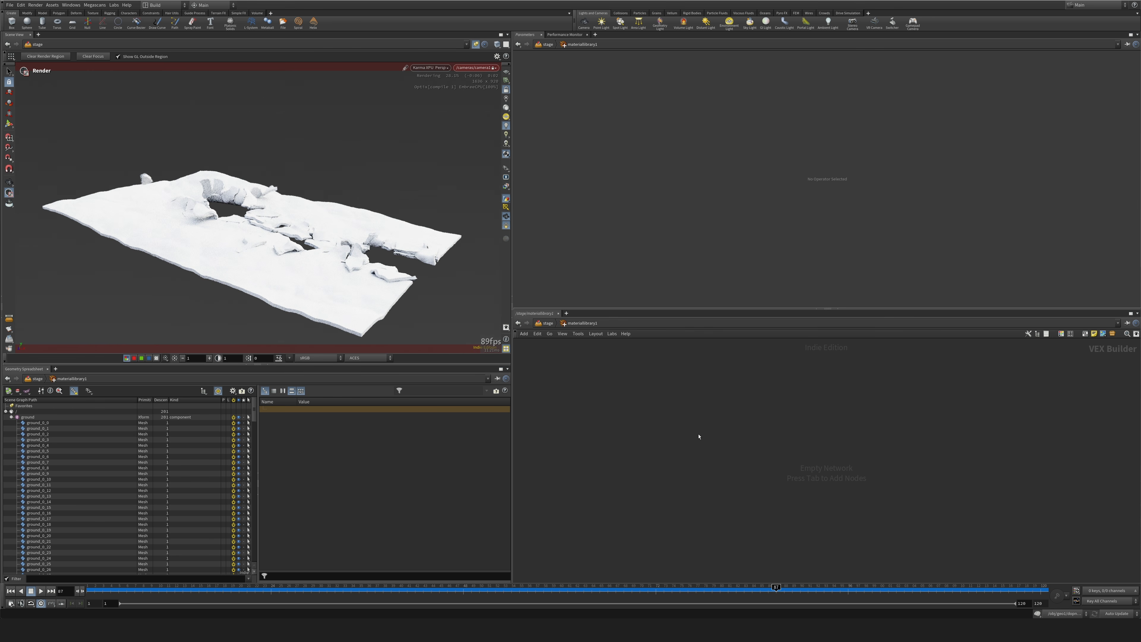
{"action": "key", "text": "ctrl+v"}
{"action": "key", "text": "u"}
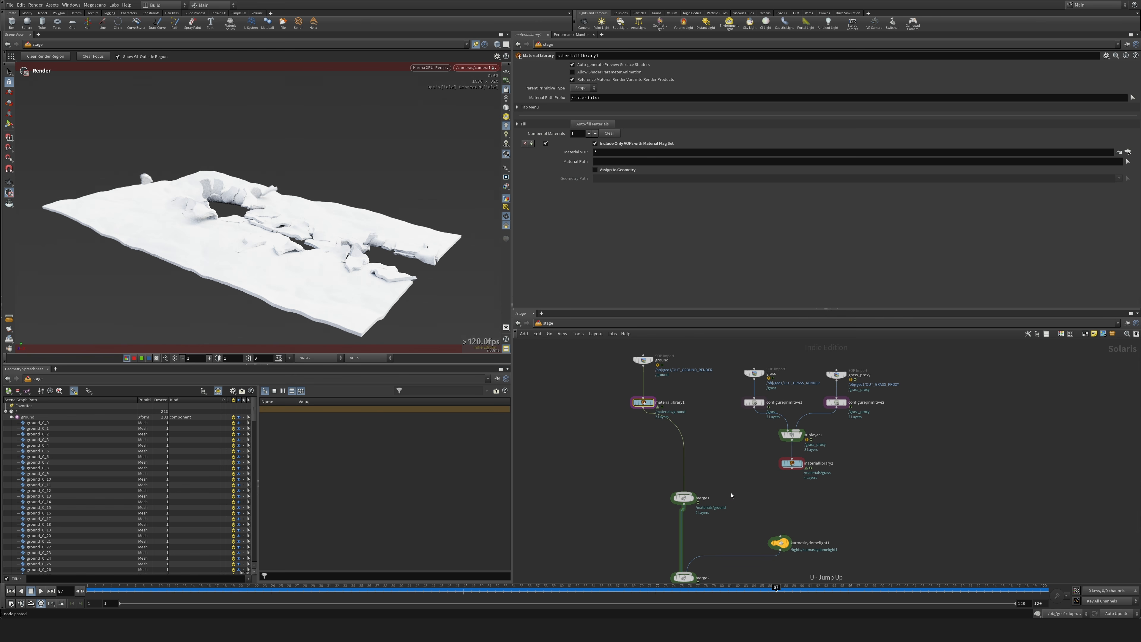
{"action": "double_click", "coordinate": [644, 403]}
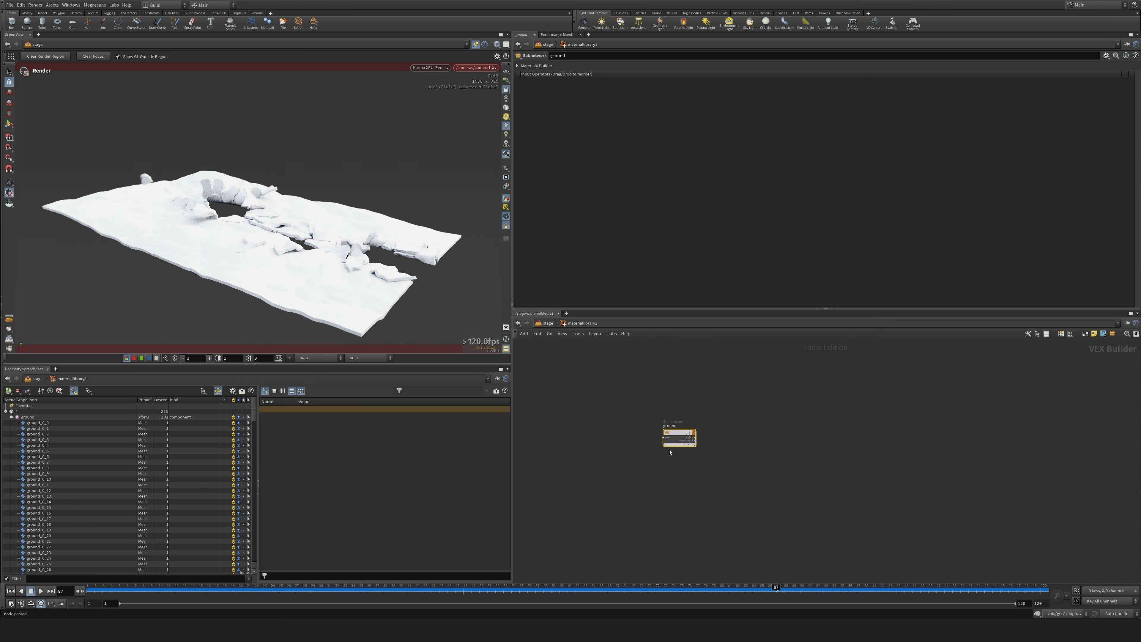
{"action": "scroll", "coordinate": [670, 452], "scroll_direction": "up", "scroll_amount": 4}
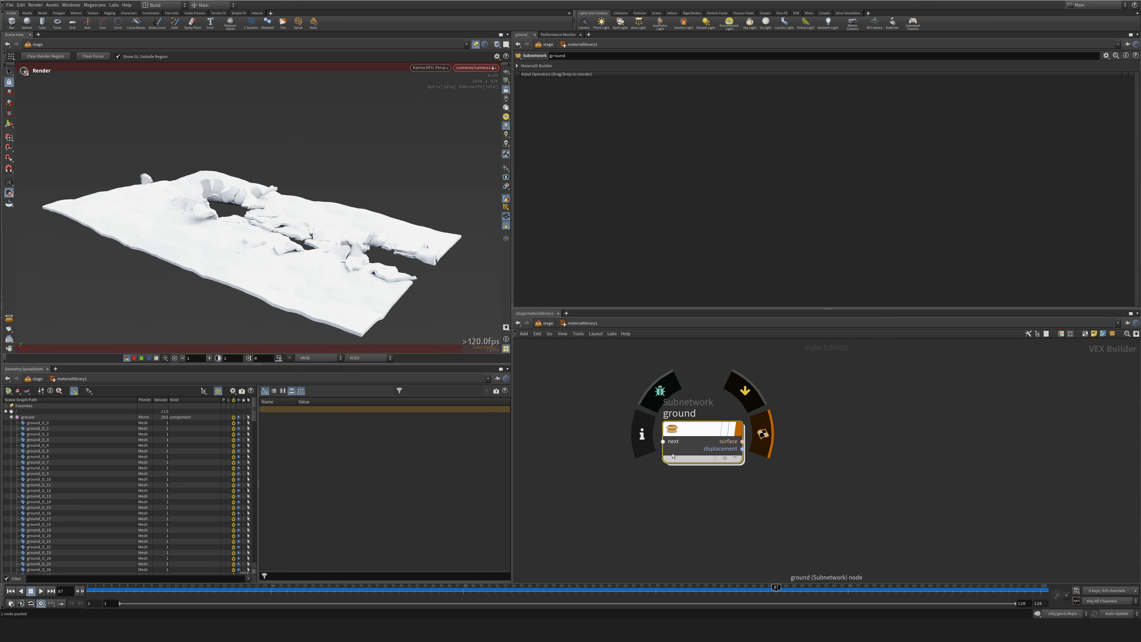
{"action": "left_click", "coordinate": [632, 499]}
{"action": "key", "text": "u"}
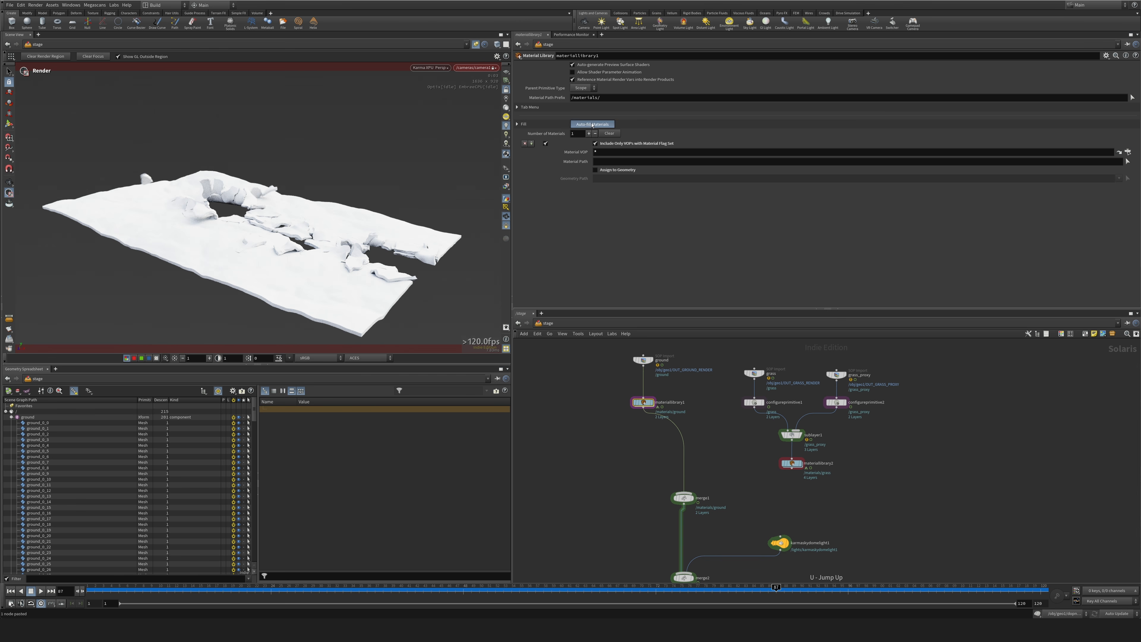
Auto-fill the ground material library and assign its ground material to the geometry path /ground.
{"action": "left_click", "coordinate": [593, 124]}
{"action": "left_click", "coordinate": [596, 170]}
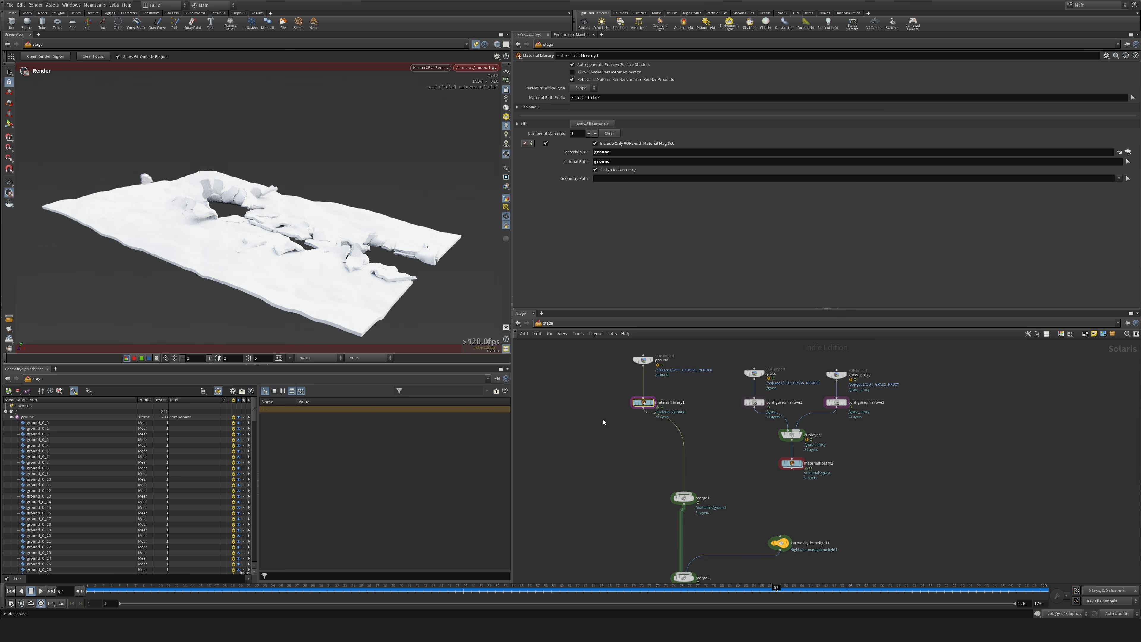
{"action": "left_click_drag", "start_coordinate": [28, 418], "coordinate": [64, 426]}
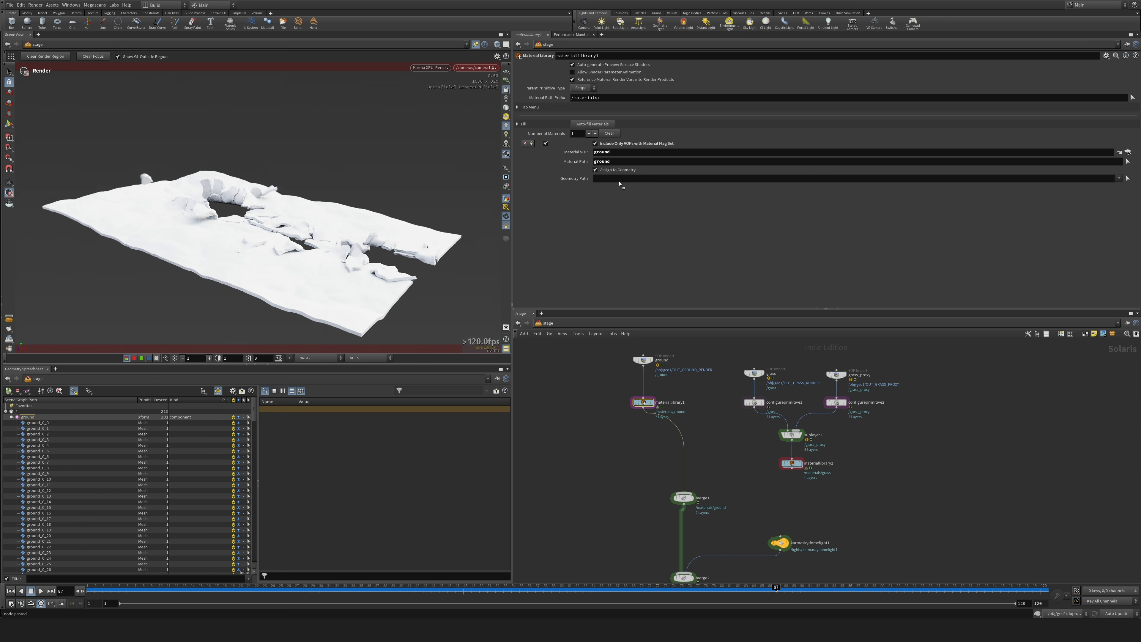
{"action": "left_click_drag", "start_coordinate": [620, 184], "coordinate": [621, 179]}
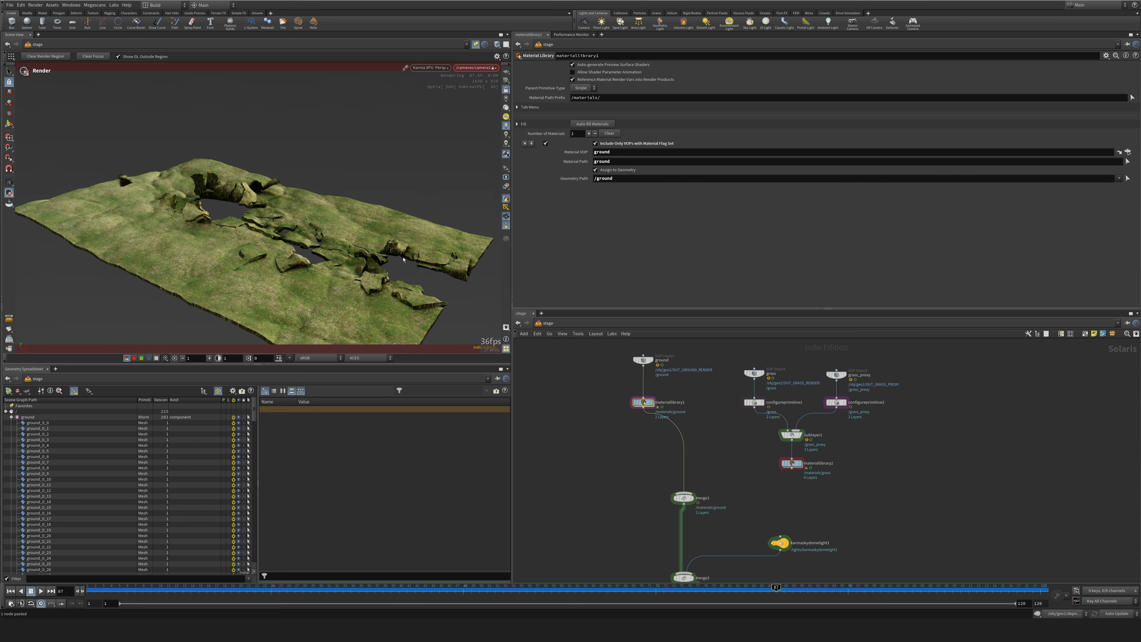
{"action": "right_click_drag", "start_coordinate": [374, 263], "coordinate": [389, 275], "text": "alt"}
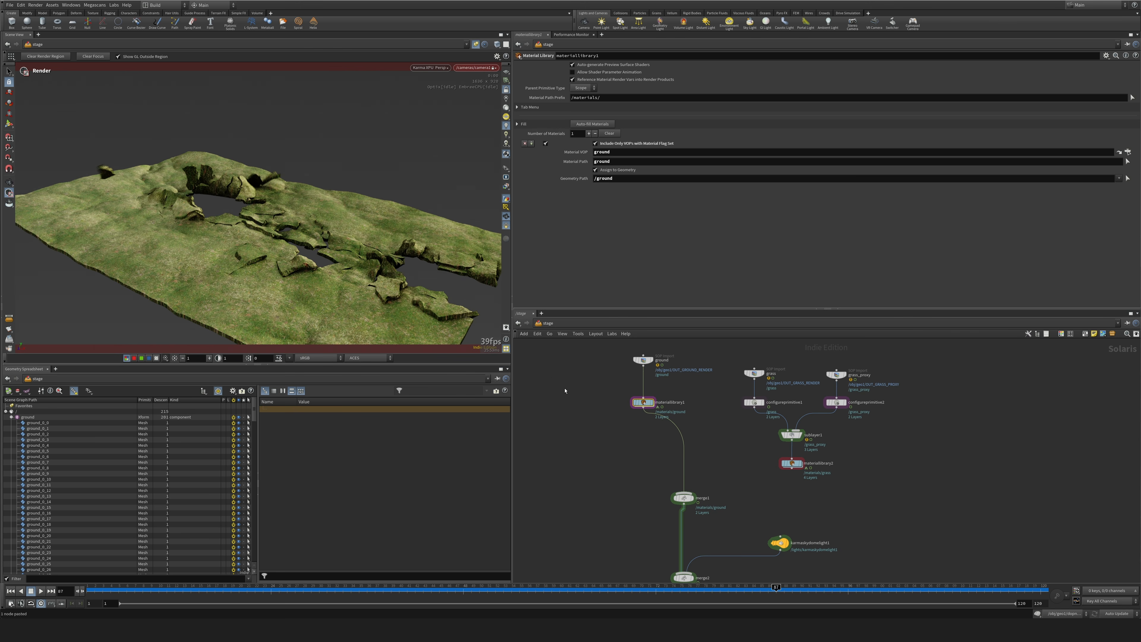
Examine the ground material's shader network, including its displacement branch and the If Equal node with its inputs.
{"action": "double_click", "coordinate": [643, 402]}
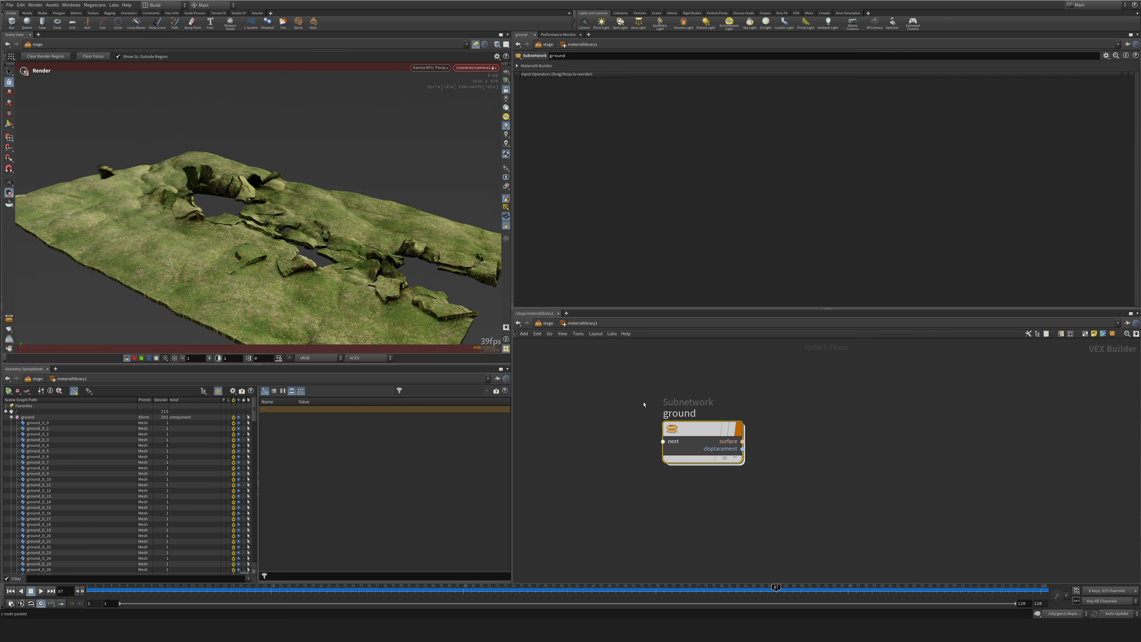
{"action": "double_click", "coordinate": [704, 432]}
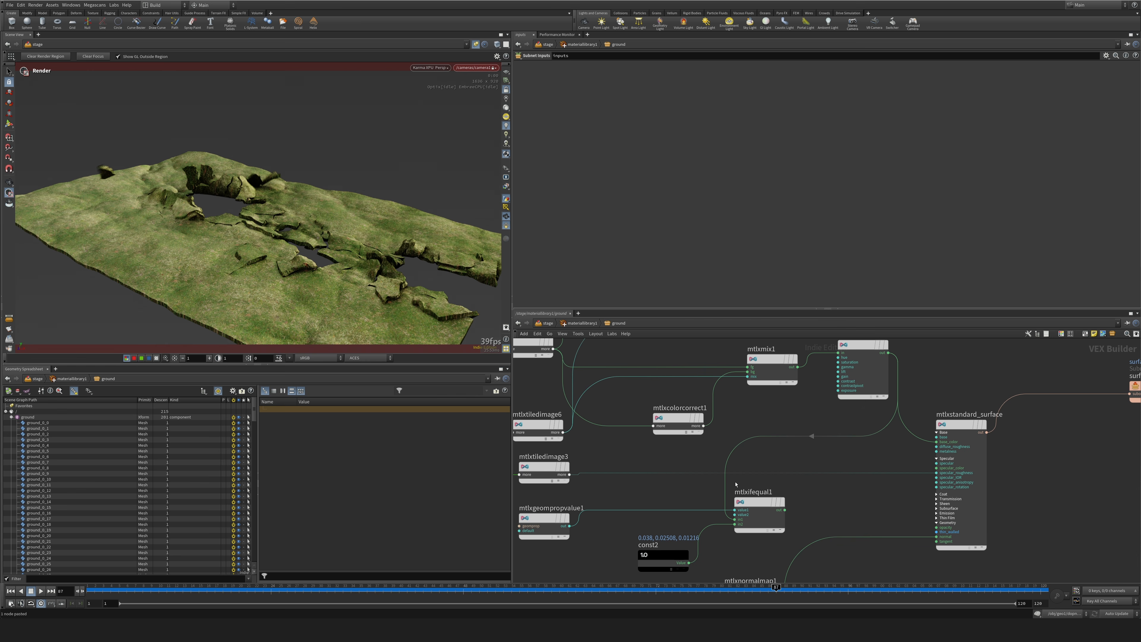
{"action": "middle_click_drag", "start_coordinate": [660, 457], "coordinate": [775, 367]}
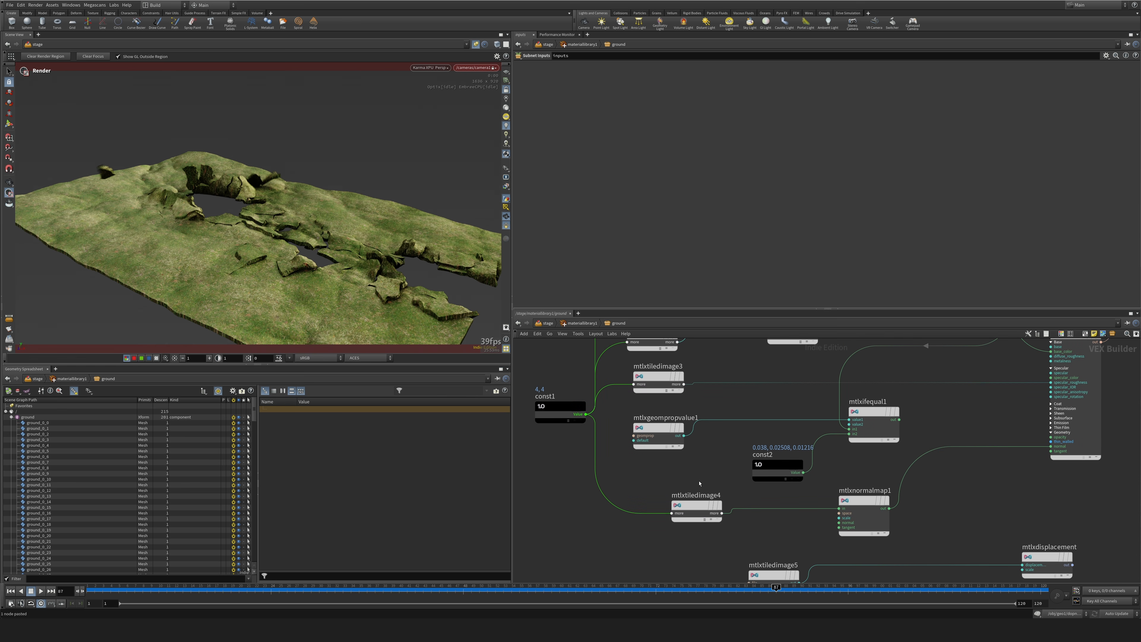
{"action": "middle_click_drag", "start_coordinate": [803, 513], "coordinate": [619, 415]}
{"action": "left_click", "coordinate": [794, 483]}
{"action": "left_click", "coordinate": [806, 397]}
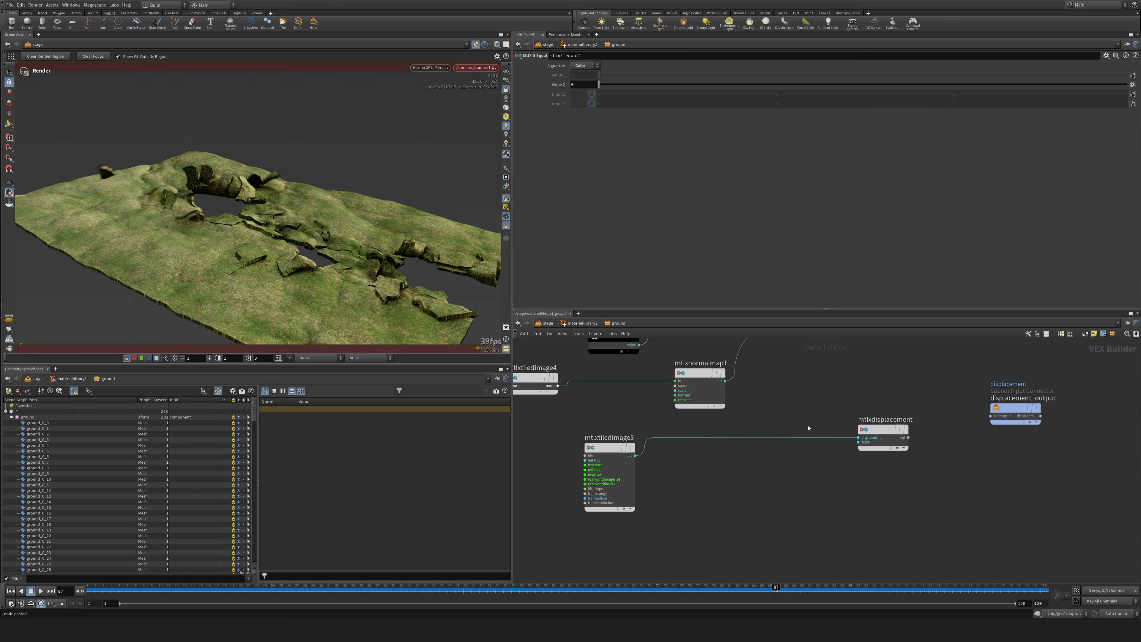
{"action": "middle_click_drag", "start_coordinate": [809, 428], "coordinate": [854, 569]}
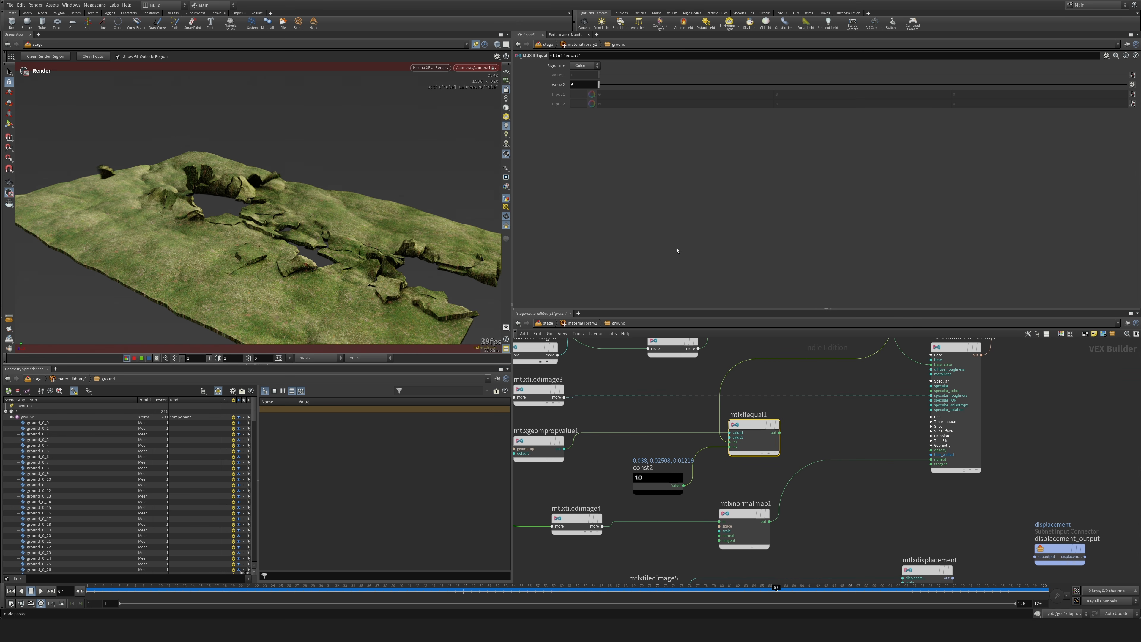
{"action": "middle_click_drag", "start_coordinate": [667, 415], "coordinate": [778, 350]}
{"action": "left_click", "coordinate": [855, 395]}
{"action": "left_click", "coordinate": [793, 440]}
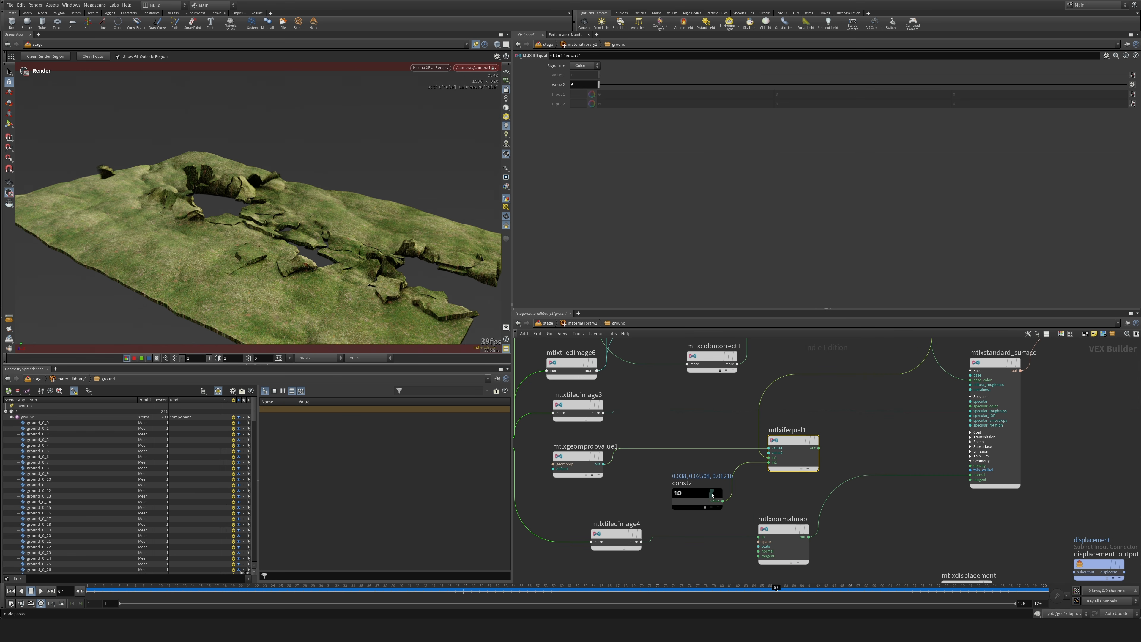
{"action": "mouse_move", "coordinate": [660, 487]}
Set the MtlX Geometry Property Value node's Geomprop to brown and its Signature to Integer.
{"action": "left_click", "coordinate": [578, 457]}
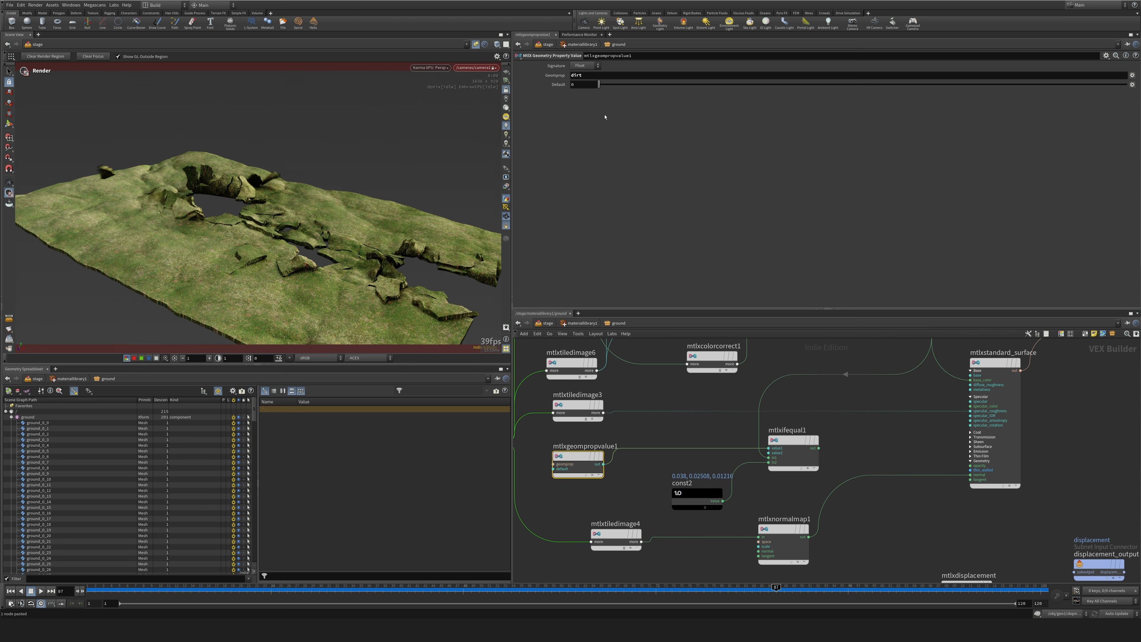
{"action": "left_click", "coordinate": [596, 75]}
{"action": "left_click", "coordinate": [648, 391]}
{"action": "left_click", "coordinate": [601, 74]}
{"action": "type", "text": "brown"}
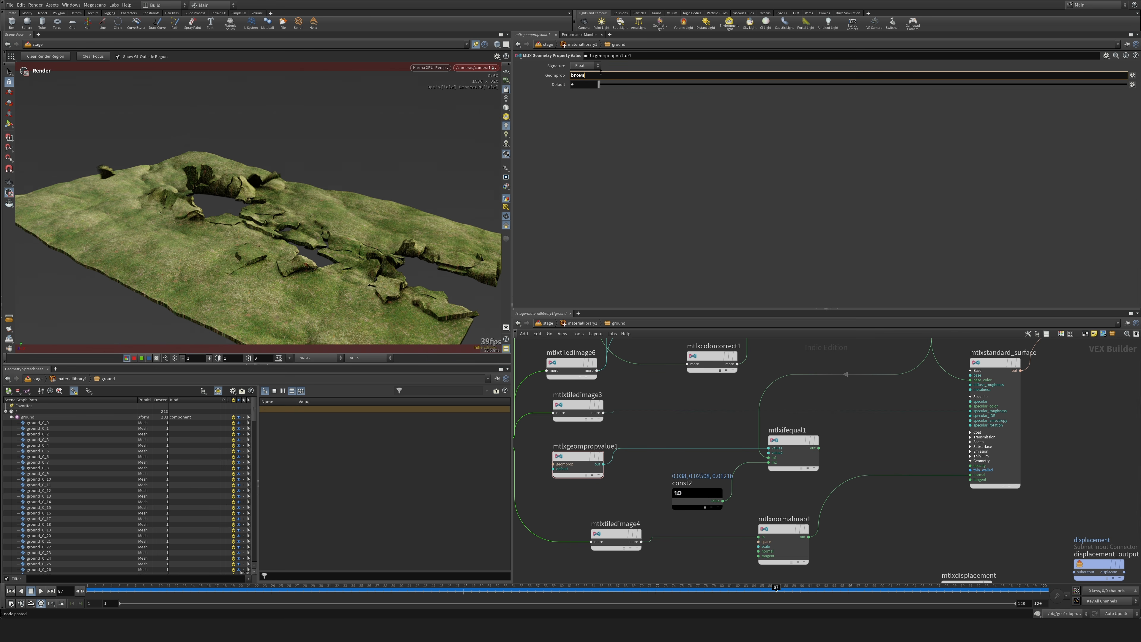
{"action": "key", "text": "Return"}
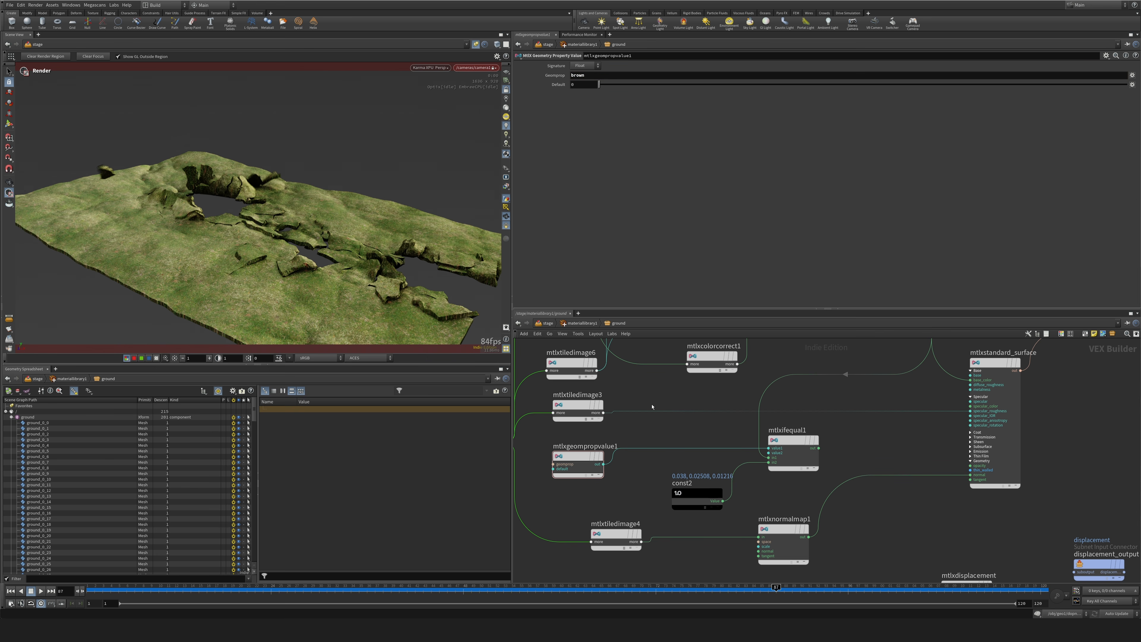
{"action": "left_click_drag", "start_coordinate": [572, 462], "coordinate": [580, 455]}
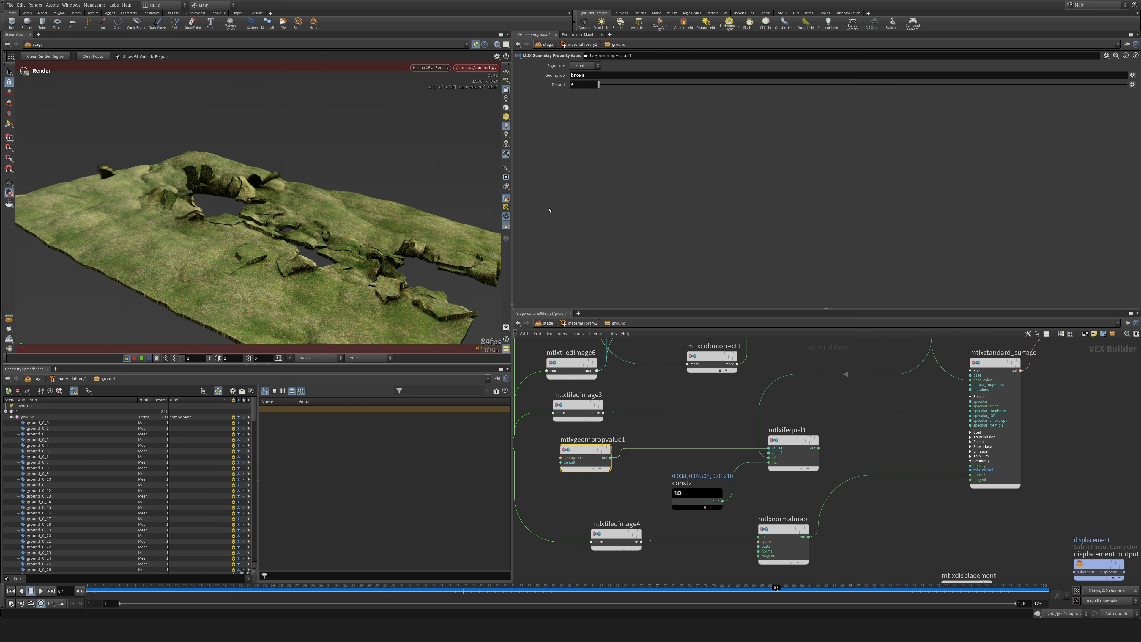
{"action": "left_click", "coordinate": [586, 68]}
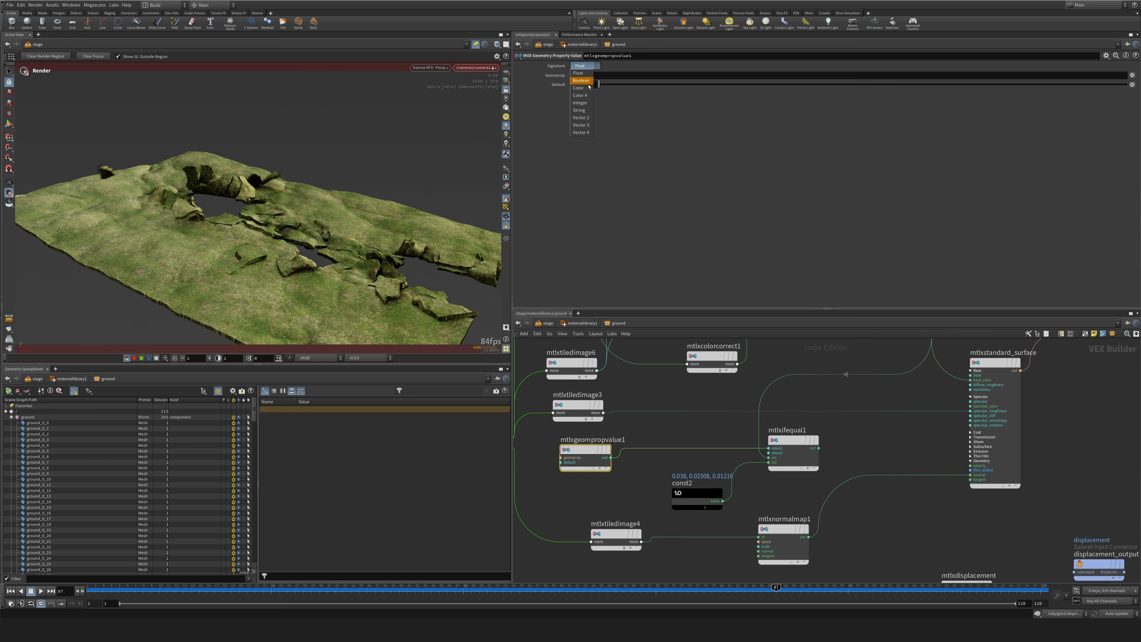
{"action": "left_click", "coordinate": [582, 111]}
Connect the If Equal node's output to the base_color input of the MtlX standard surface.
{"action": "middle_click_drag", "start_coordinate": [663, 374], "coordinate": [614, 397]}
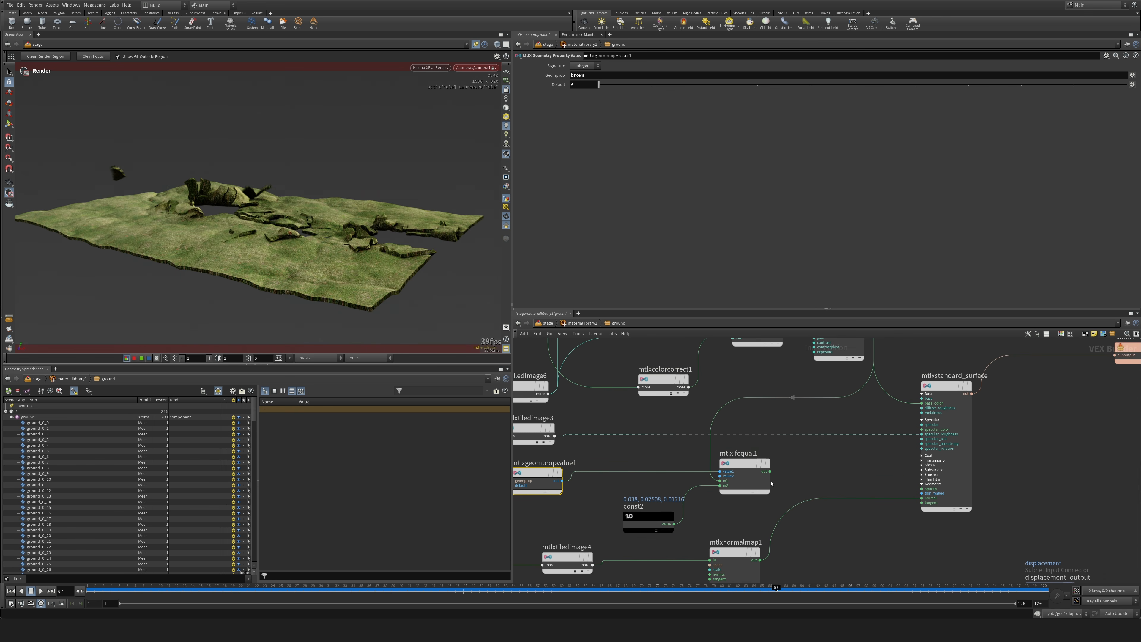
{"action": "left_click", "coordinate": [770, 472]}
{"action": "left_click", "coordinate": [922, 404]}
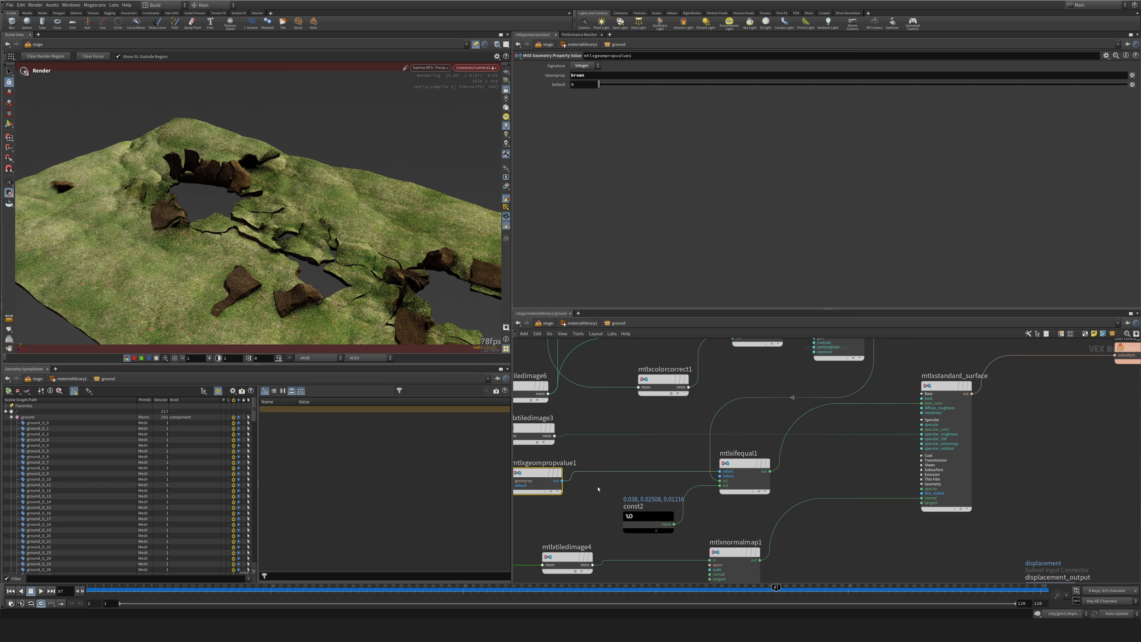
{"action": "middle_click_drag", "start_coordinate": [646, 462], "coordinate": [763, 459]}
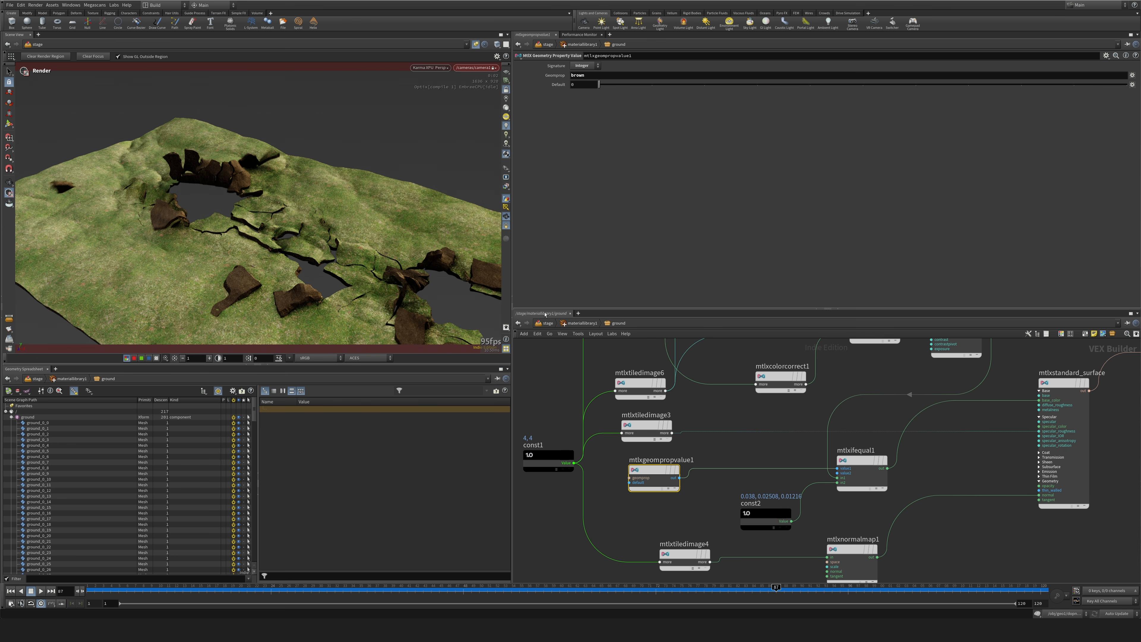
Switch the network from the Solaris stage to the object level containing geo1.
{"action": "left_click", "coordinate": [547, 323]}
{"action": "left_click", "coordinate": [637, 324]}
{"action": "left_click", "coordinate": [649, 358]}
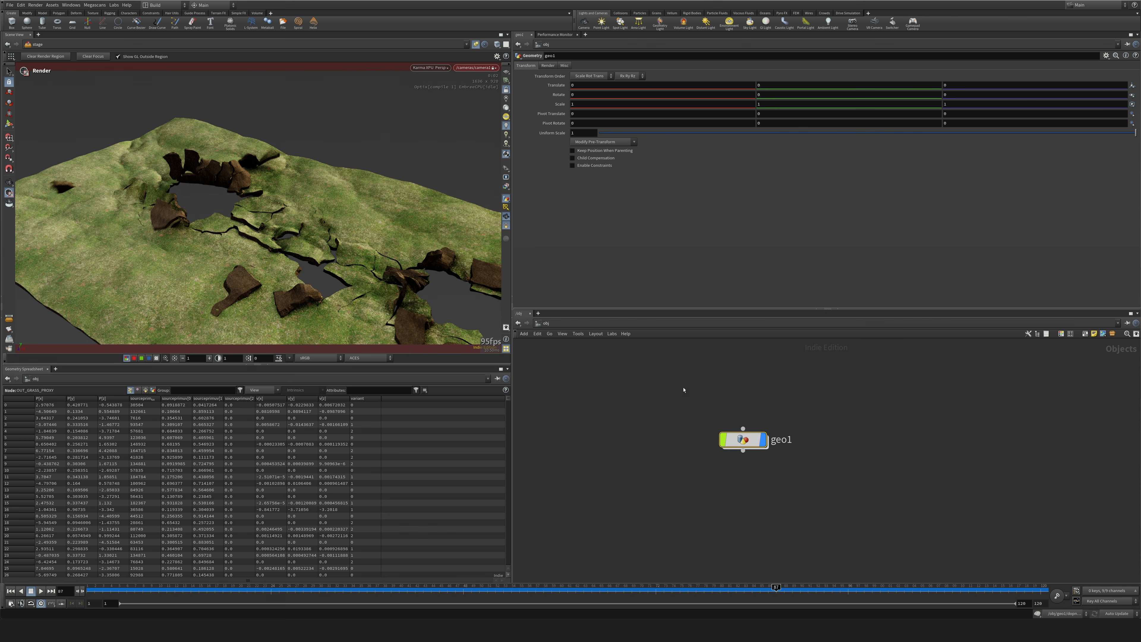
Open geo1's geometry network and examine the primitivewrangle3 code that assigns the brown attribute before OUT_GROUND_RENDER.
{"action": "double_click", "coordinate": [748, 450]}
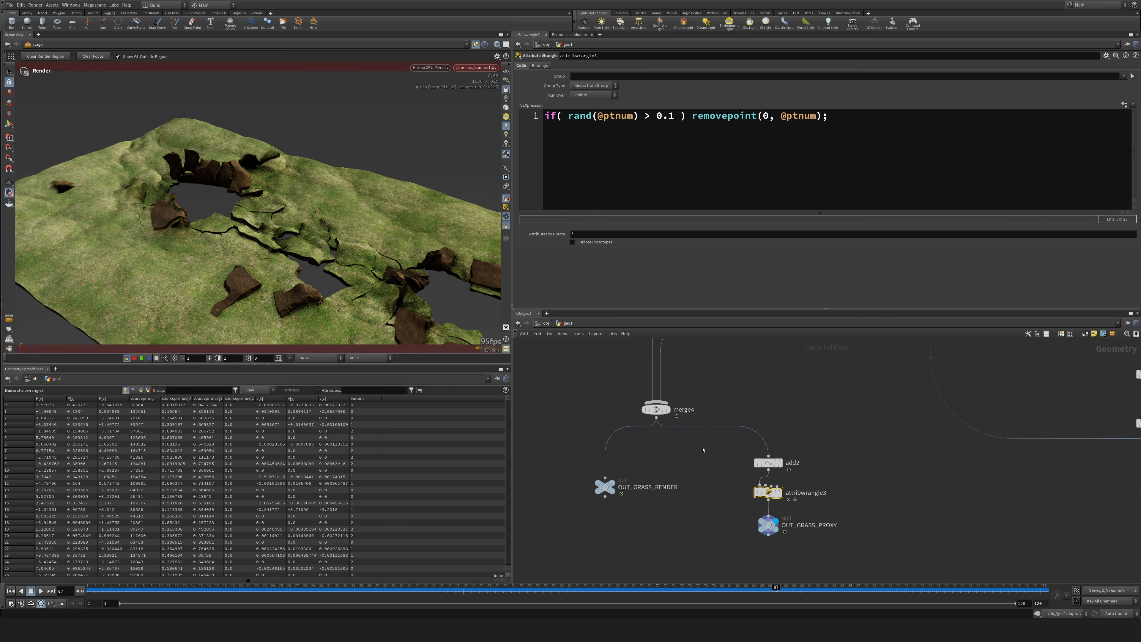
{"action": "middle_click_drag", "start_coordinate": [652, 352], "coordinate": [807, 483]}
{"action": "scroll", "coordinate": [662, 456], "scroll_direction": "down", "scroll_amount": 5}
{"action": "middle_click_drag", "start_coordinate": [655, 417], "coordinate": [711, 556]}
{"action": "scroll", "coordinate": [619, 468], "scroll_direction": "up", "scroll_amount": 3}
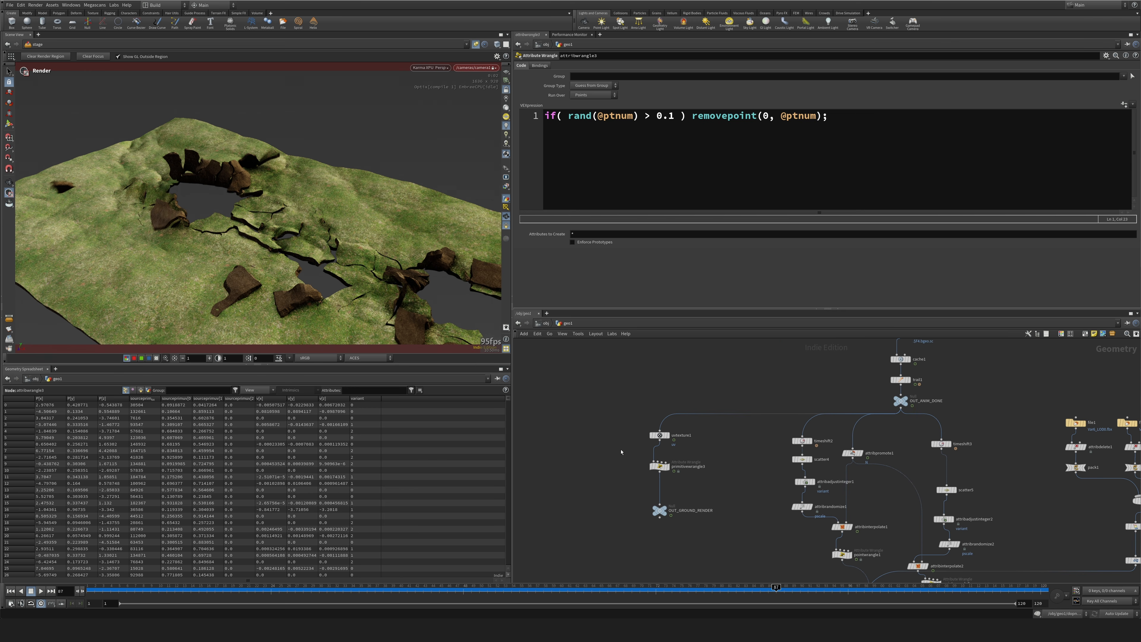
{"action": "left_click", "coordinate": [659, 466]}
{"action": "scroll", "coordinate": [659, 468], "scroll_direction": "up", "scroll_amount": 4}
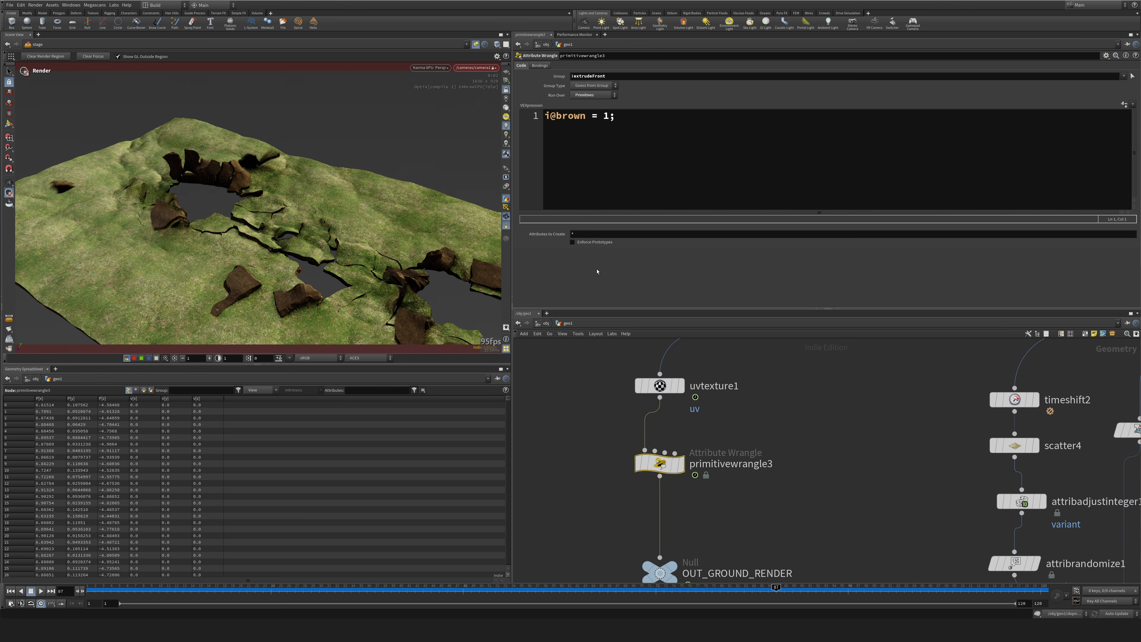
Return to the Solaris stage and open the ground material's shader network inside materiallibrary1.
{"action": "left_click", "coordinate": [546, 323]}
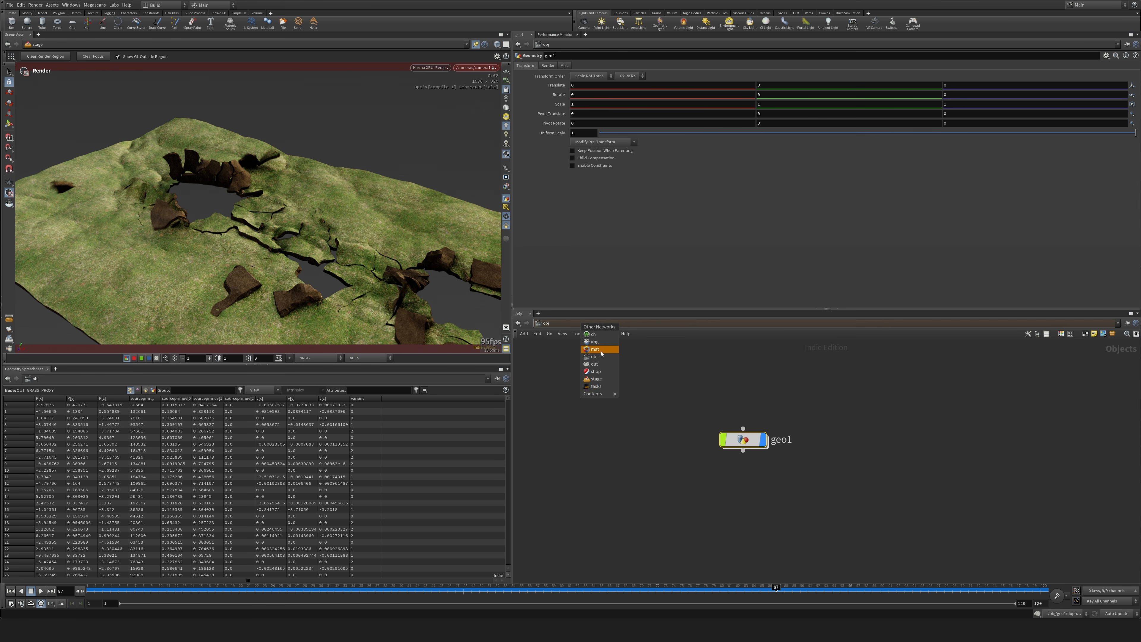
{"action": "left_click", "coordinate": [598, 382]}
{"action": "scroll", "coordinate": [759, 456], "scroll_direction": "up", "scroll_amount": 4}
{"action": "middle_click_drag", "start_coordinate": [692, 426], "coordinate": [822, 496]}
{"action": "double_click", "coordinate": [635, 400]}
{"action": "double_click", "coordinate": [687, 432]}
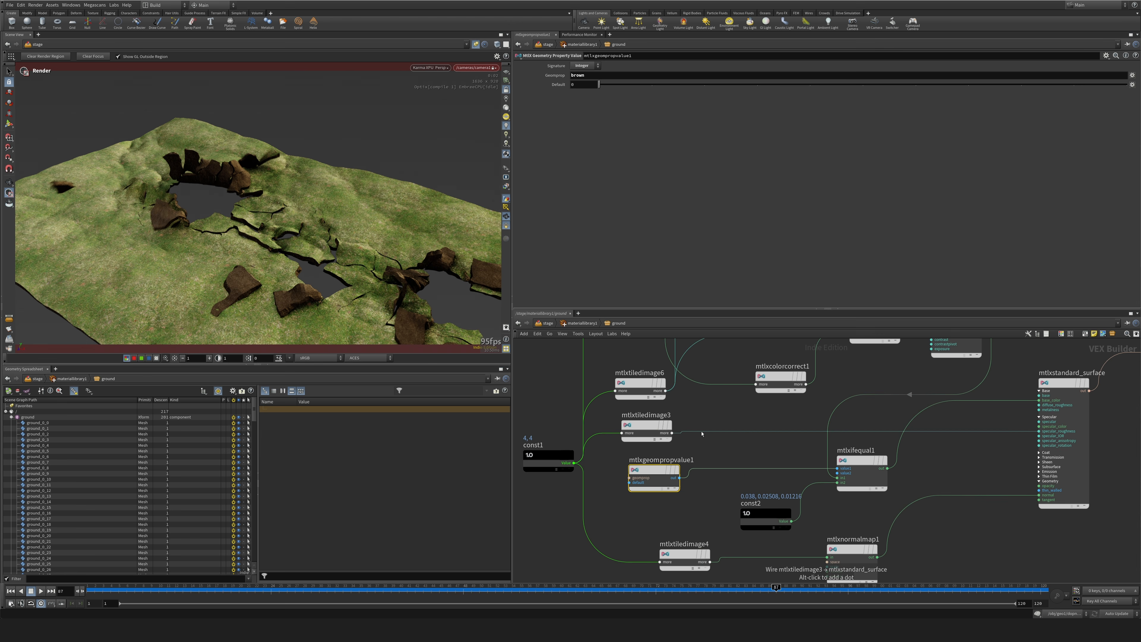
Examine the Geometry Property Value node, the If Equal node's Signature options and the const2 color constant in the ground material.
{"action": "left_click_drag", "start_coordinate": [656, 471], "coordinate": [679, 478]}
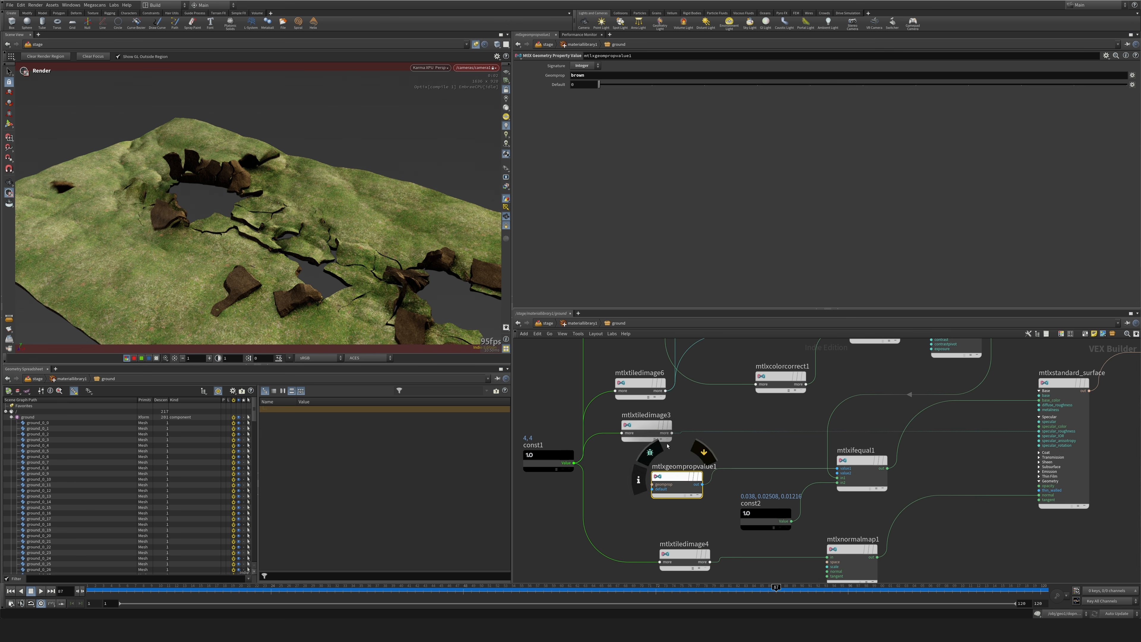
{"action": "left_click", "coordinate": [861, 461]}
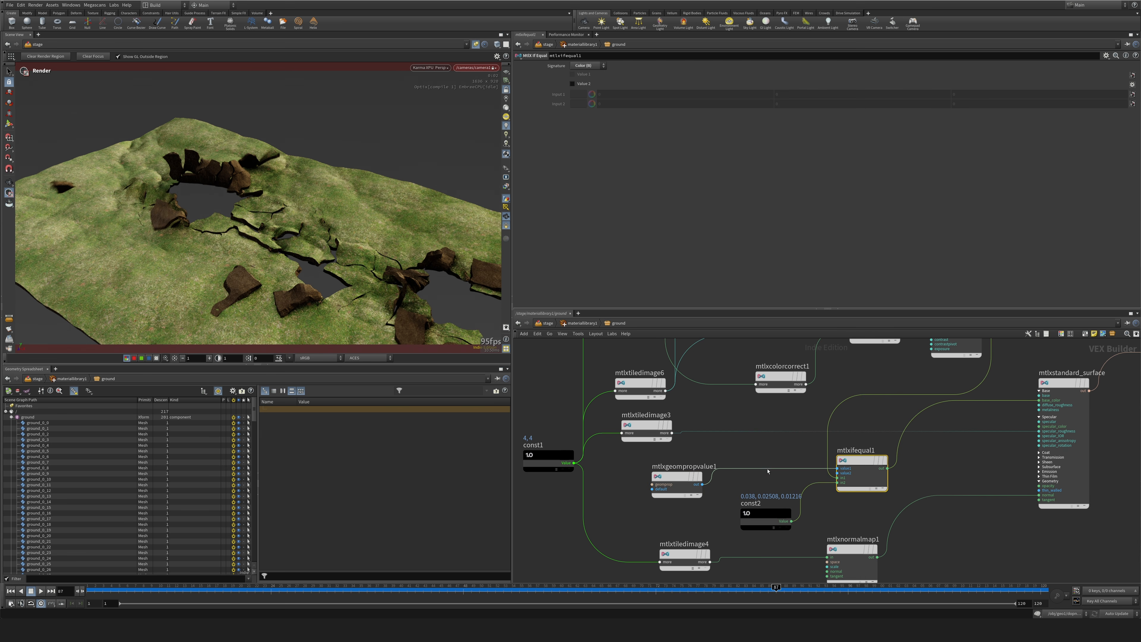
{"action": "middle_click_drag", "start_coordinate": [773, 474], "coordinate": [771, 409]}
{"action": "left_click", "coordinate": [595, 67]}
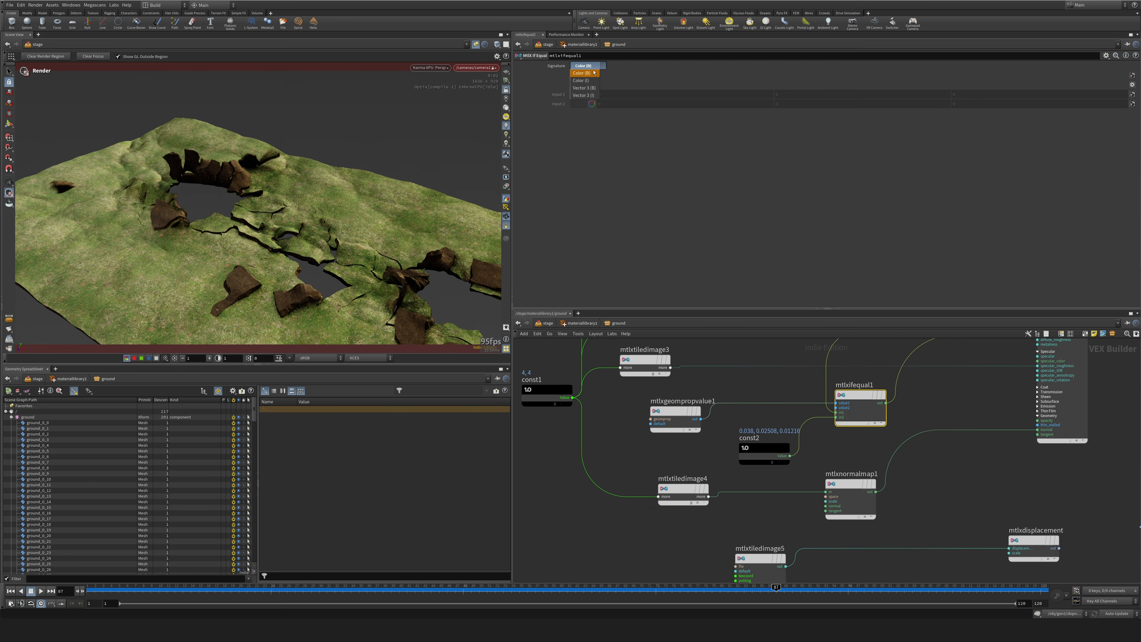
{"action": "left_click", "coordinate": [641, 180]}
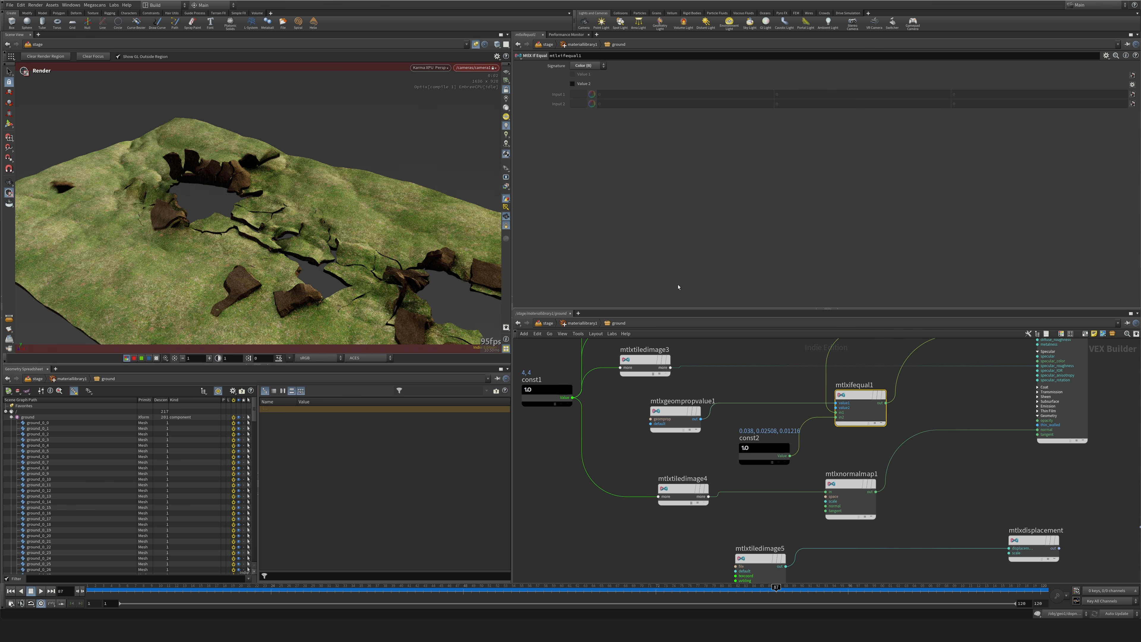
{"action": "left_click_drag", "start_coordinate": [765, 439], "coordinate": [756, 444]}
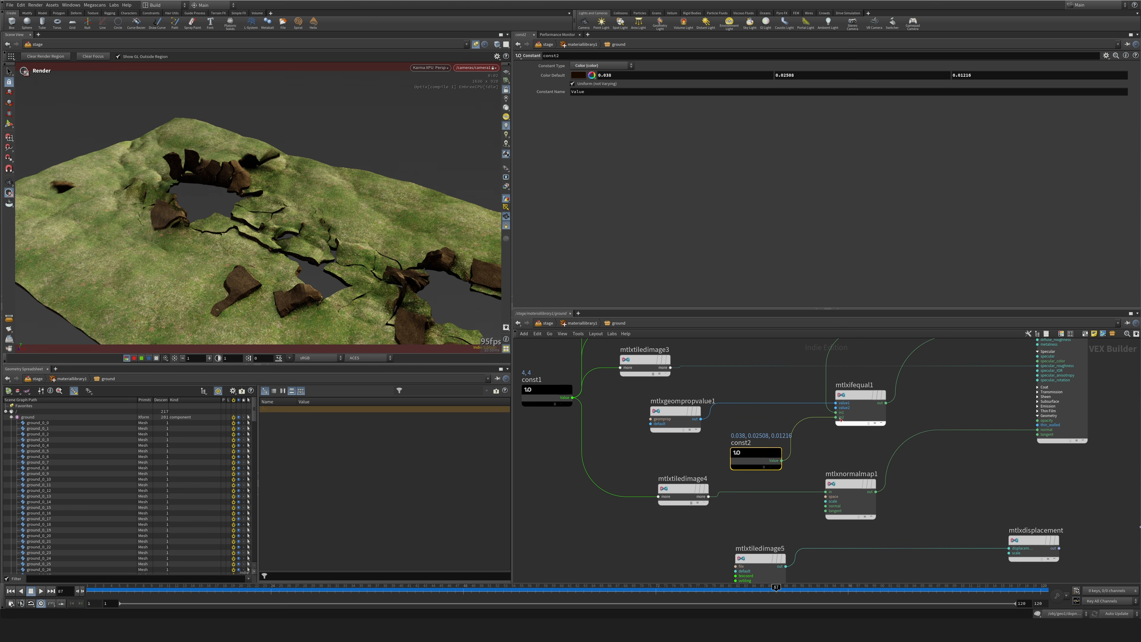
{"action": "left_click", "coordinate": [862, 396]}
Leave the ground shader network for the stage level and save the scene.
{"action": "middle_click_drag", "start_coordinate": [982, 397], "coordinate": [970, 494]}
{"action": "key", "text": "u"}
{"action": "key", "text": "u"}
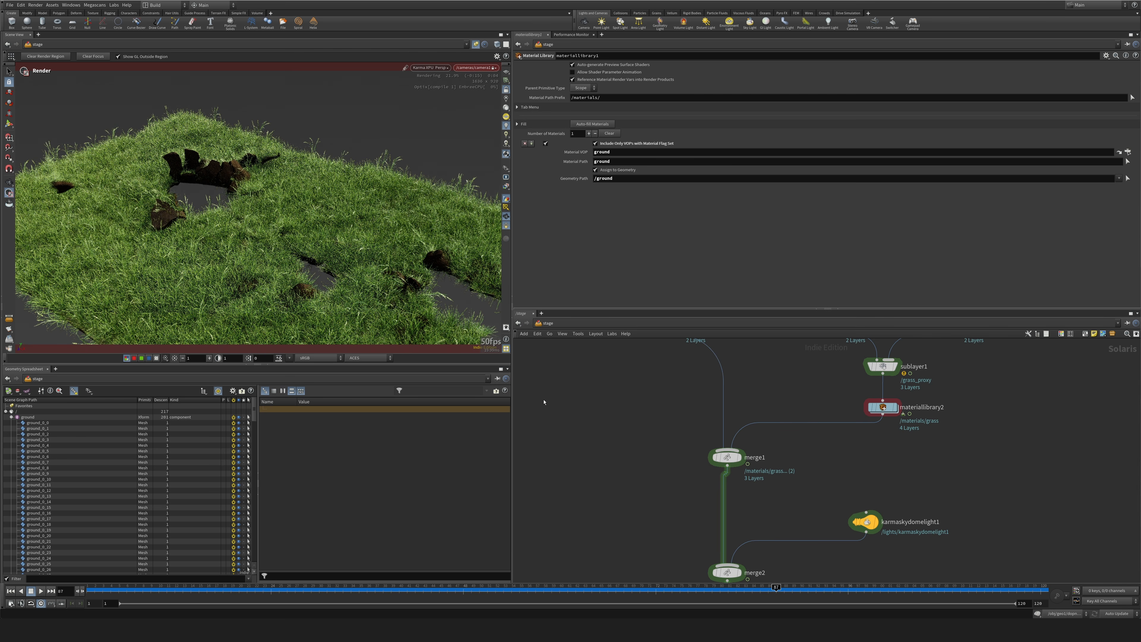
{"action": "key", "text": "ctrl+s"}
Examine the grass-covered ground in the Karma viewport render from different angles and distances.
{"action": "mouse_move", "coordinate": [406, 222]}
{"action": "right_mouse_down", "text": "alt"}
{"action": "mouse_move", "coordinate": [392, 211]}
{"action": "mouse_move", "coordinate": [390, 225]}
{"action": "right_mouse_up", "text": "alt"}
{"action": "left_click_drag", "start_coordinate": [390, 224], "coordinate": [405, 215], "text": "alt"}
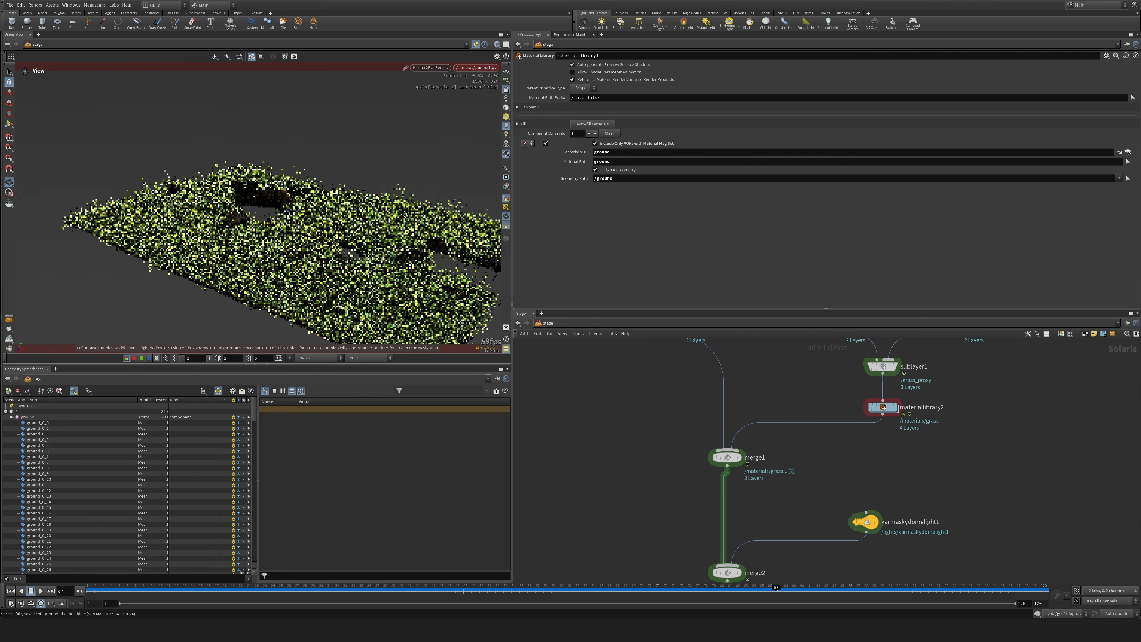
{"action": "middle_click_drag", "start_coordinate": [404, 215], "coordinate": [363, 198], "text": "alt"}
{"action": "mouse_move", "coordinate": [363, 198]}
{"action": "left_mouse_down", "text": "alt"}
{"action": "mouse_move", "coordinate": [377, 211]}
{"action": "mouse_move", "coordinate": [344, 190]}
{"action": "mouse_move", "coordinate": [350, 199]}
{"action": "left_mouse_up", "text": "alt"}
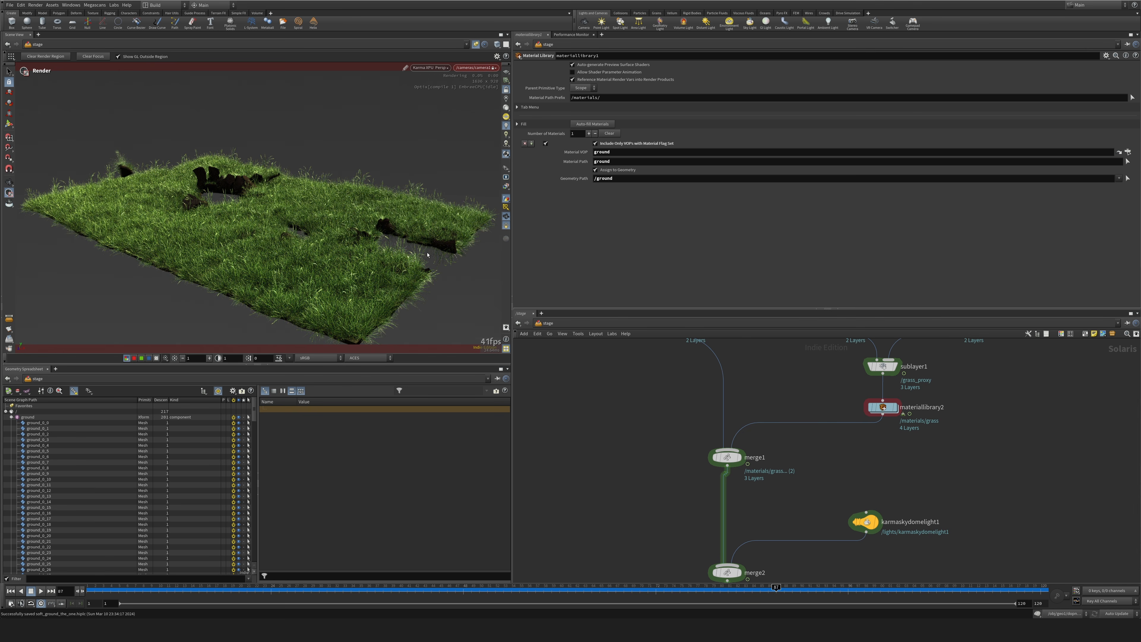
{"action": "left_click_drag", "start_coordinate": [443, 287], "coordinate": [430, 255], "text": "alt"}
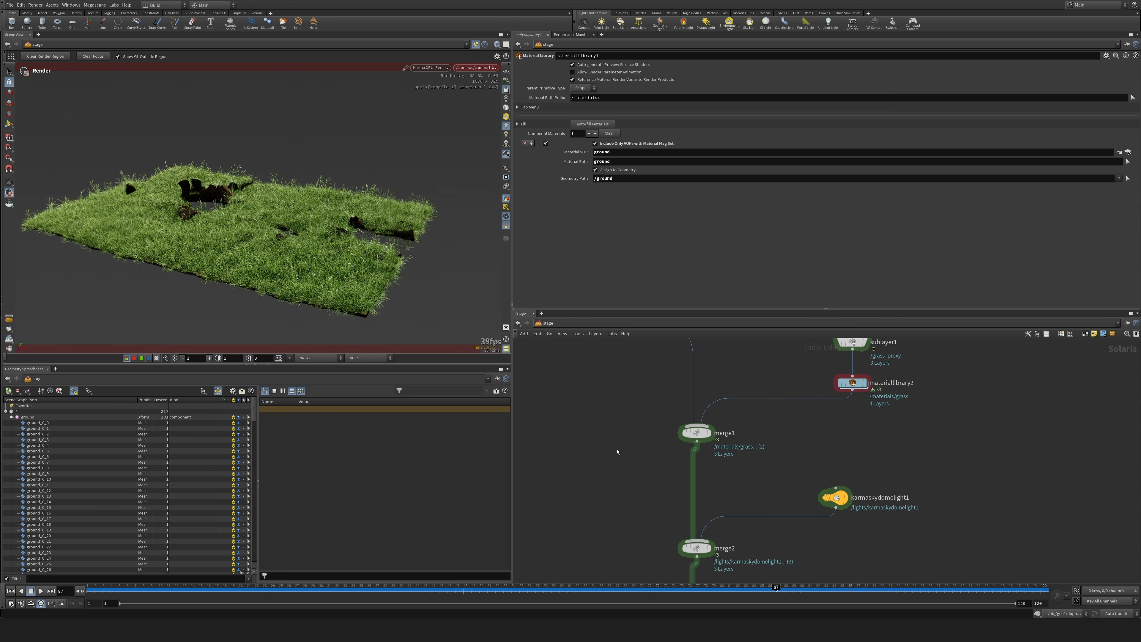
Switch the viewport renderer from Karma XPU to Houdini GL.
{"action": "left_click", "coordinate": [430, 67]}
{"action": "left_click", "coordinate": [431, 97]}
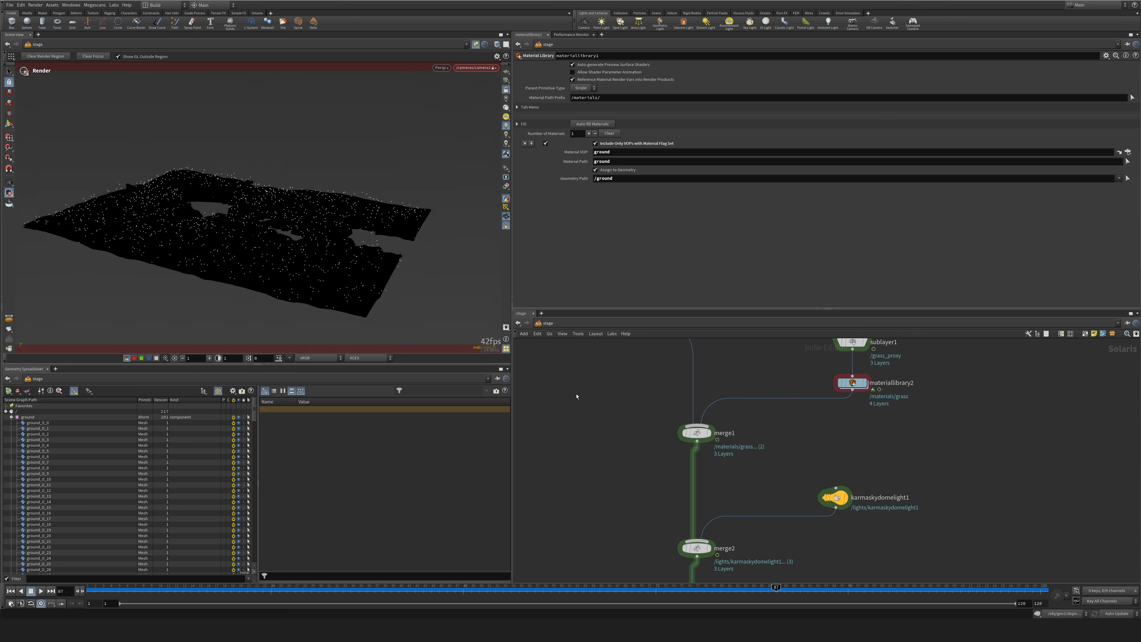
Examine the rendering and monitor settings of the usdrender_rop1 node.
{"action": "scroll", "coordinate": [630, 495], "scroll_direction": "down", "scroll_amount": 5}
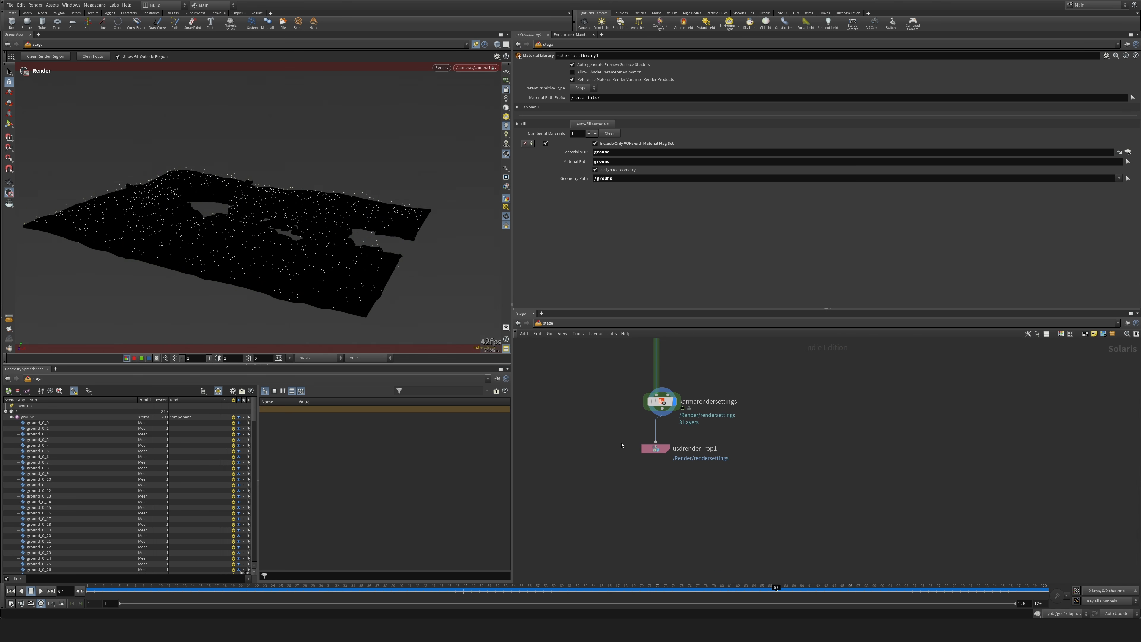
{"action": "left_click", "coordinate": [679, 477]}
{"action": "left_click_drag", "start_coordinate": [682, 479], "coordinate": [685, 482]}
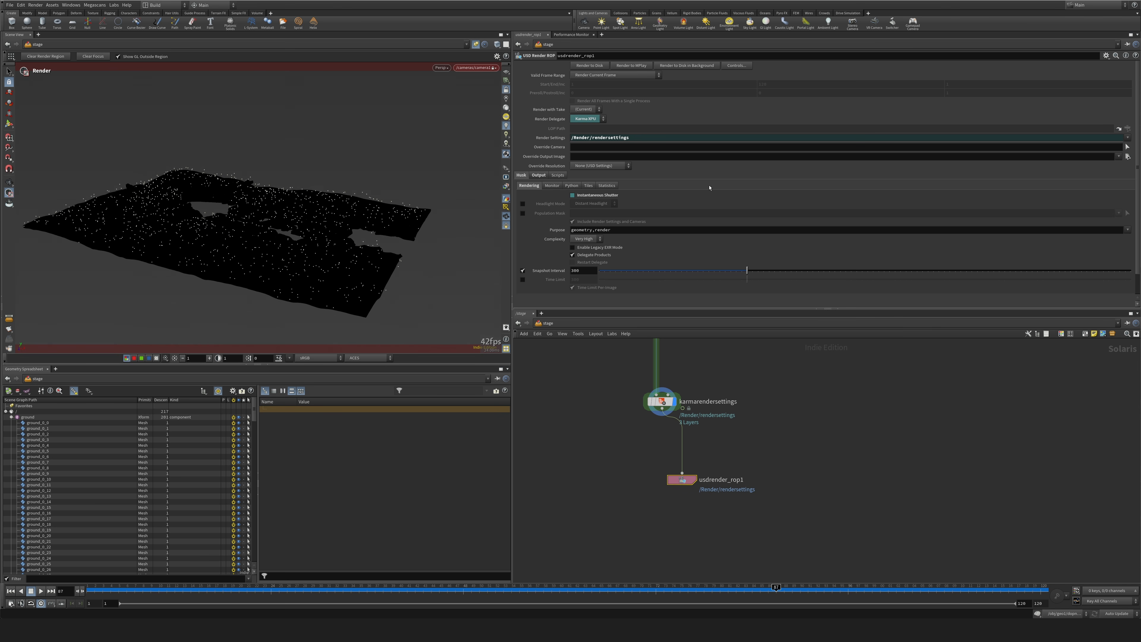
{"action": "left_click", "coordinate": [552, 186]}
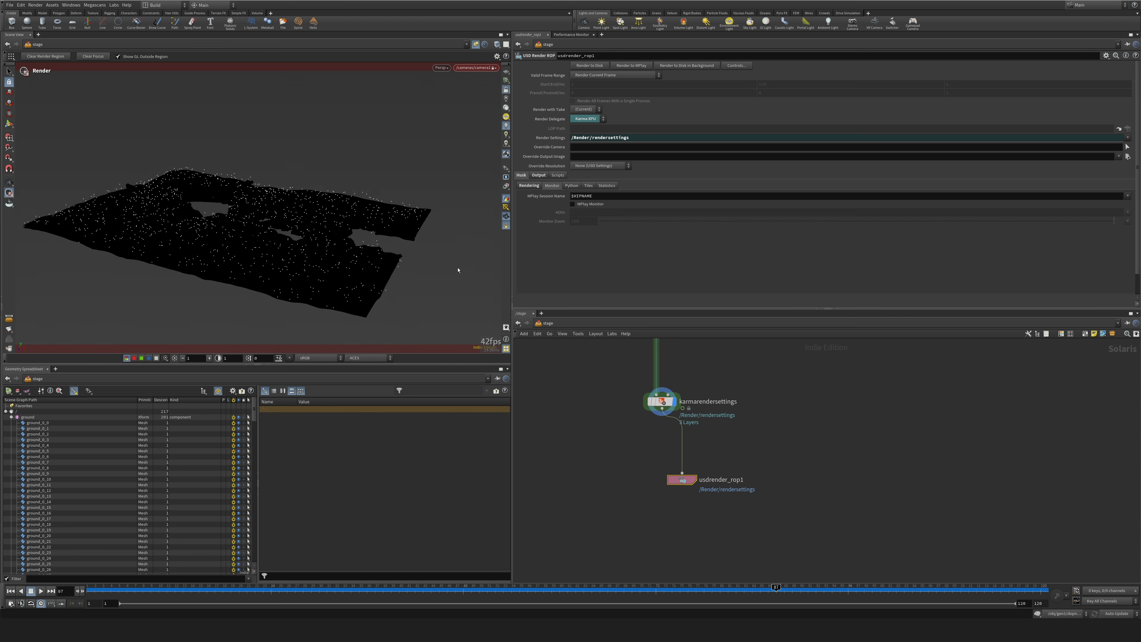
{"action": "left_click", "coordinate": [529, 185]}
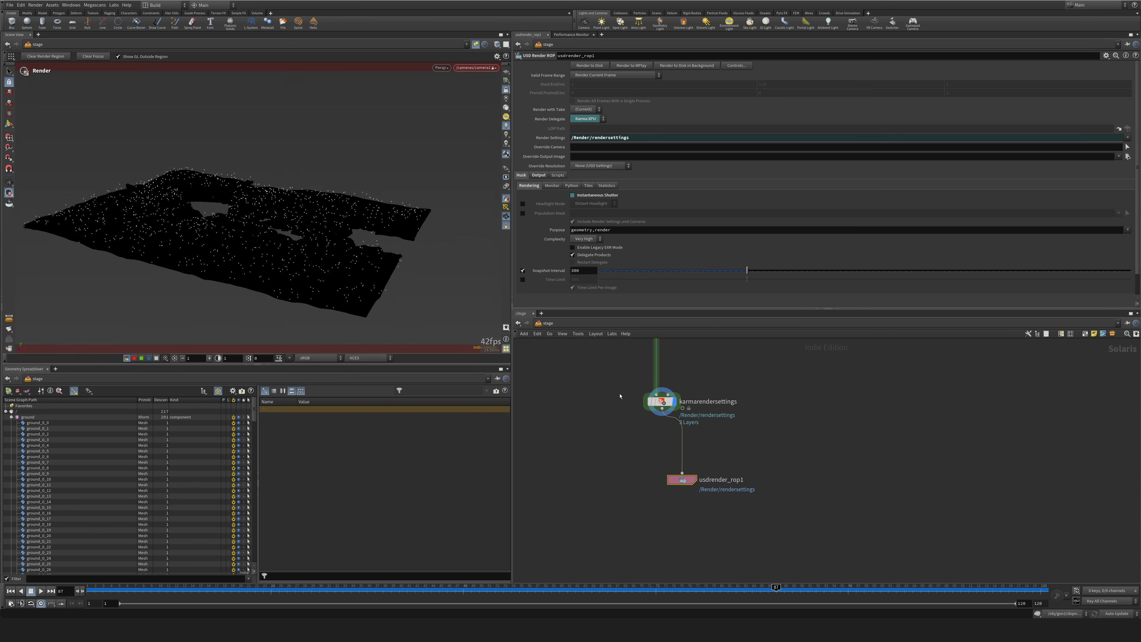
Examine the karmarendersettings node's camera effects, image output filters and Path Traced Samples settings.
{"action": "left_click", "coordinate": [662, 402]}
{"action": "left_click_drag", "start_coordinate": [681, 480], "coordinate": [669, 493]}
{"action": "left_click_drag", "start_coordinate": [662, 403], "coordinate": [674, 410]}
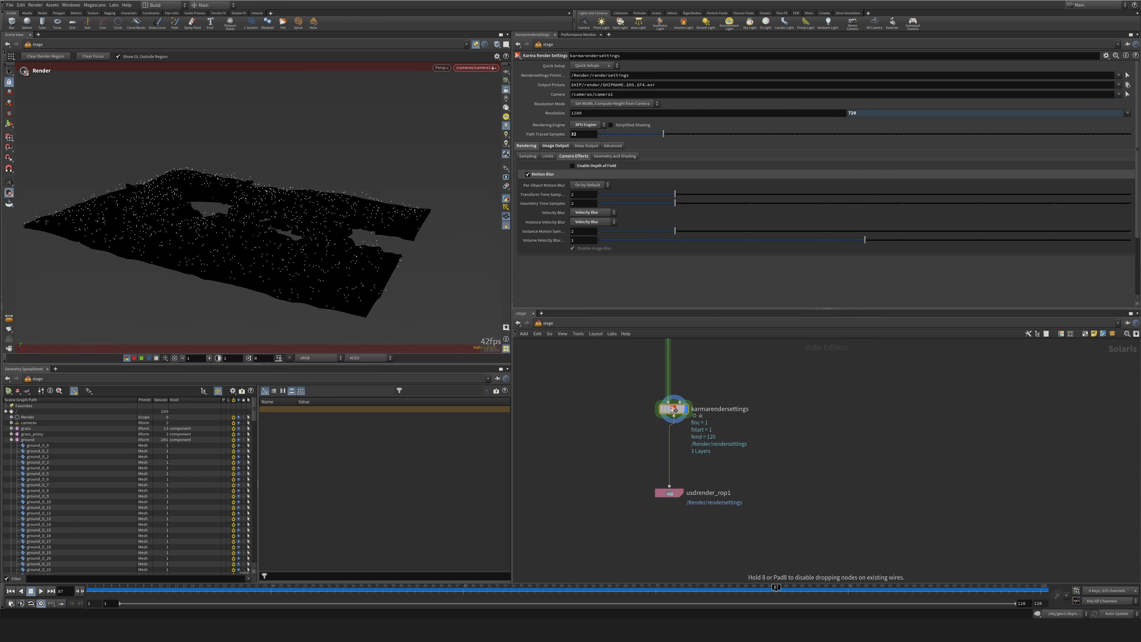
{"action": "left_click", "coordinate": [557, 146]}
{"action": "double_click", "coordinate": [586, 134]}
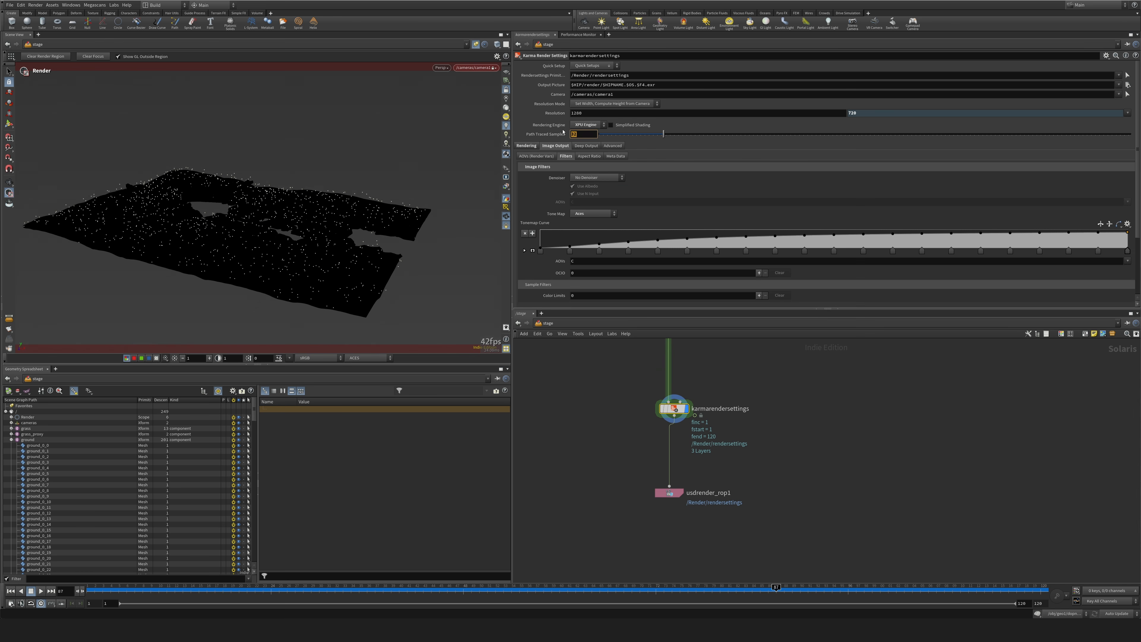
{"action": "left_click", "coordinate": [581, 135]}
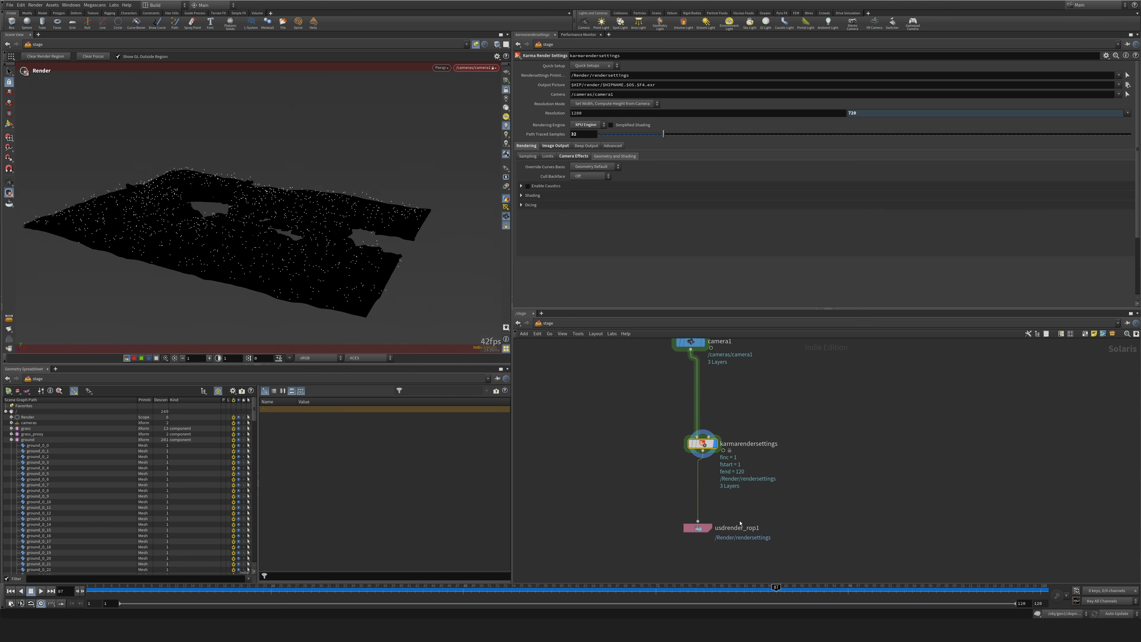
Move usdrender_rop1 closer beneath karmarendersettings and examine its Husk monitor, Python and tile settings.
{"action": "left_click_drag", "start_coordinate": [662, 505], "coordinate": [753, 567]}
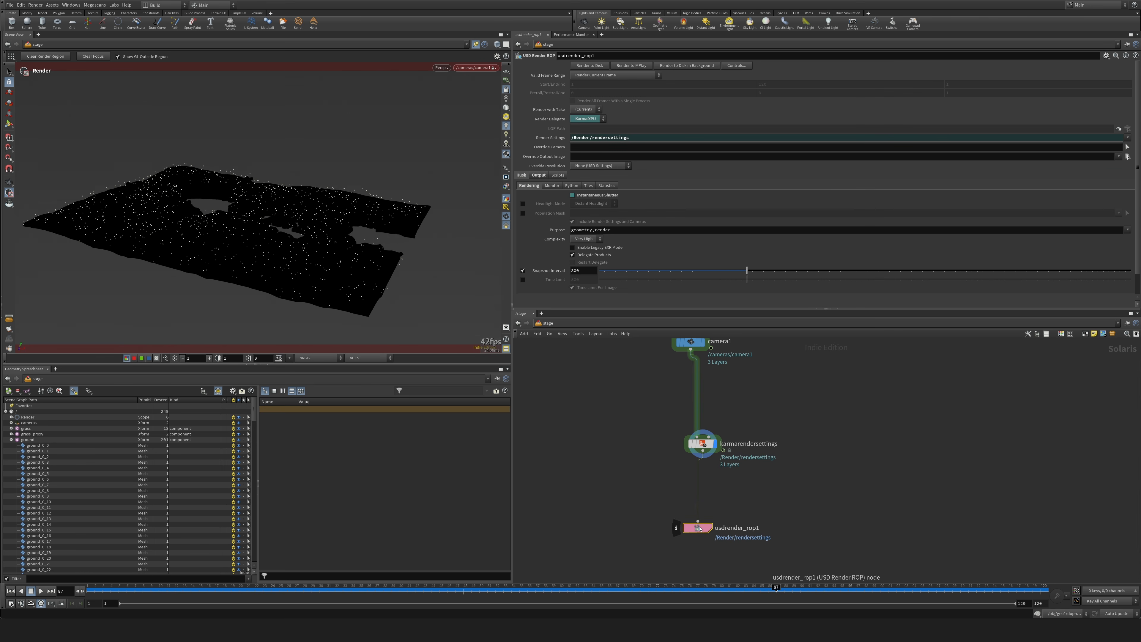
{"action": "left_click_drag", "start_coordinate": [699, 527], "coordinate": [699, 503]}
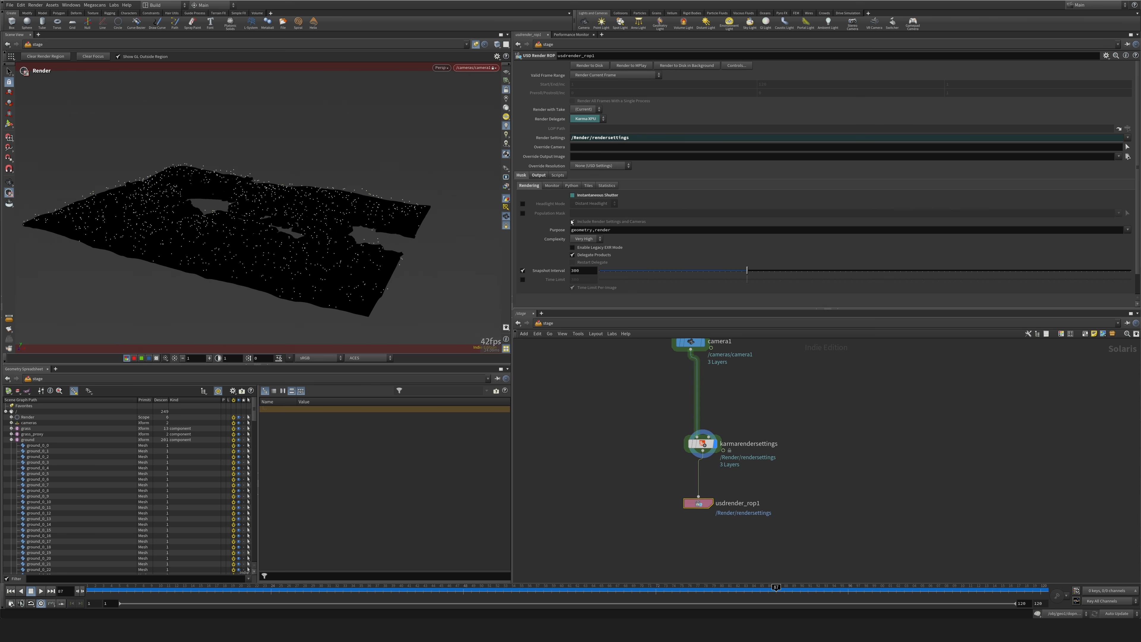
{"action": "left_click", "coordinate": [556, 186]}
{"action": "left_click", "coordinate": [573, 186]}
{"action": "left_click", "coordinate": [584, 186]}
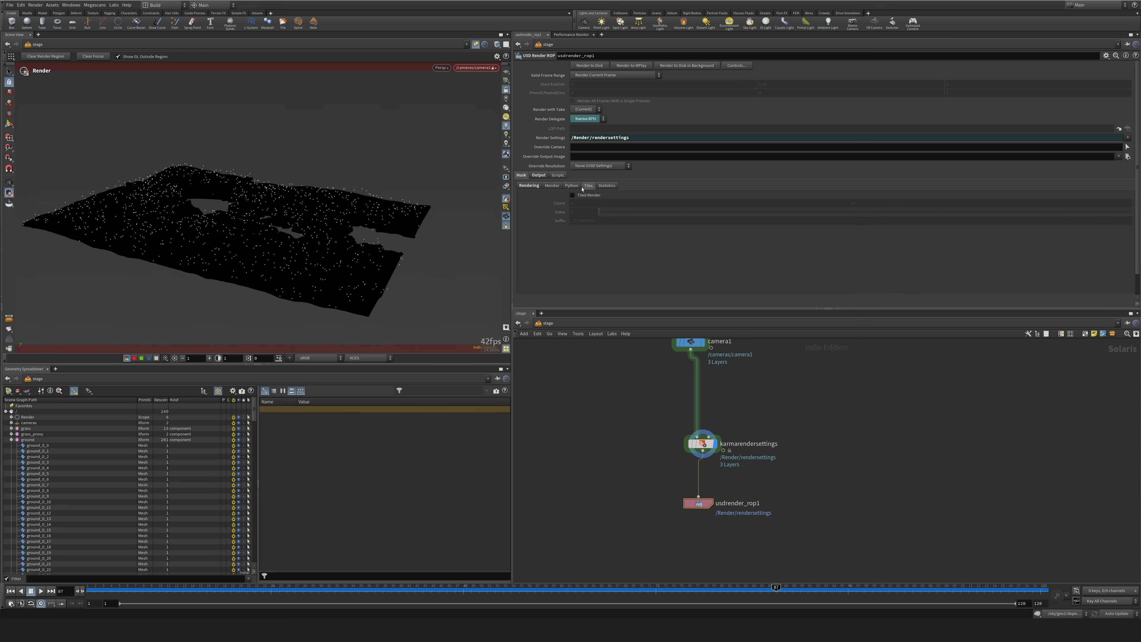
{"action": "left_click", "coordinate": [539, 188]}
Extend usdrender_rop1's Render Command to "husk --lock-random 1".
{"action": "left_click", "coordinate": [538, 175]}
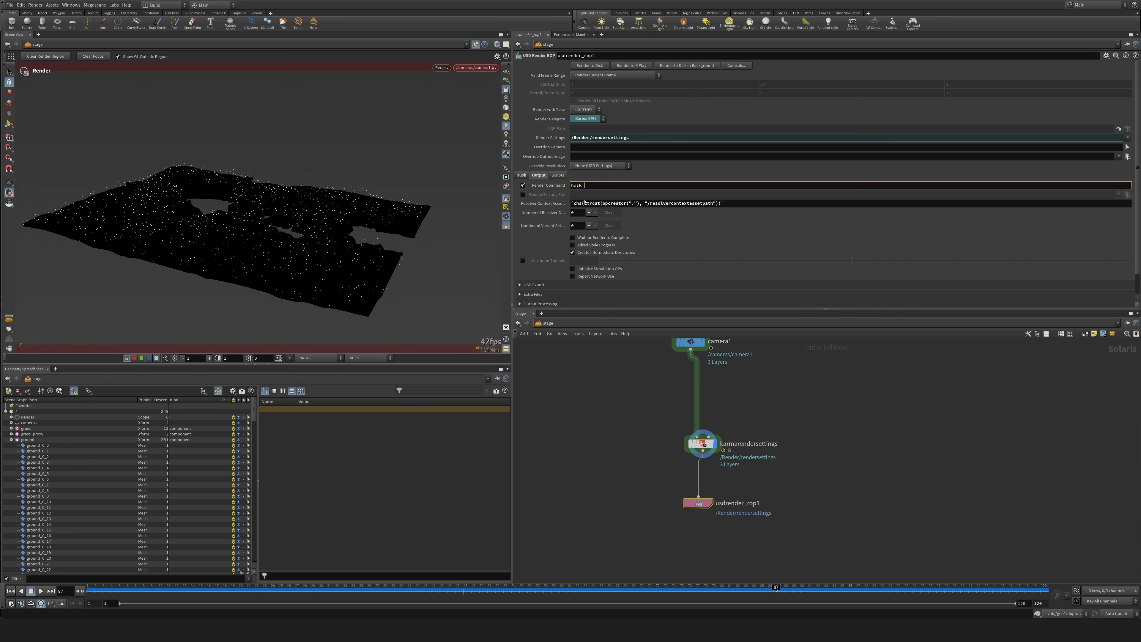
{"action": "left_click", "coordinate": [630, 461]}
{"action": "middle_click_drag", "start_coordinate": [628, 404], "coordinate": [633, 421]}
{"action": "scroll", "coordinate": [634, 420], "scroll_direction": "down", "scroll_amount": 2}
{"action": "left_click", "coordinate": [607, 184]}
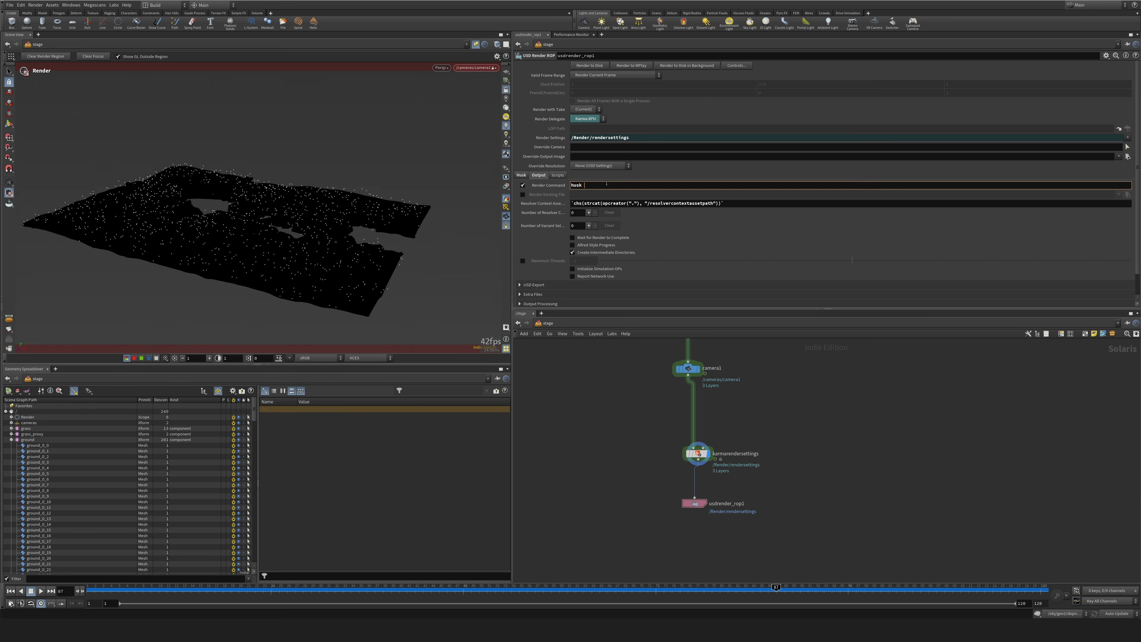
{"action": "type", "text": "--lock-random 1"}
{"action": "key", "text": "Return"}
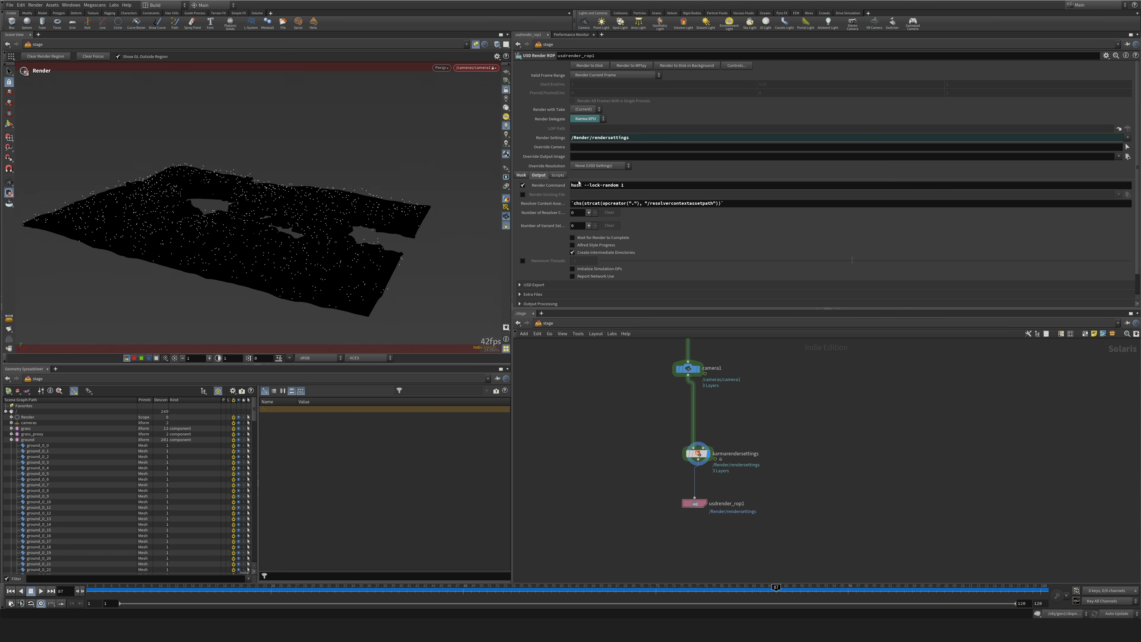
{"action": "left_click_drag", "start_coordinate": [583, 185], "coordinate": [638, 185]}
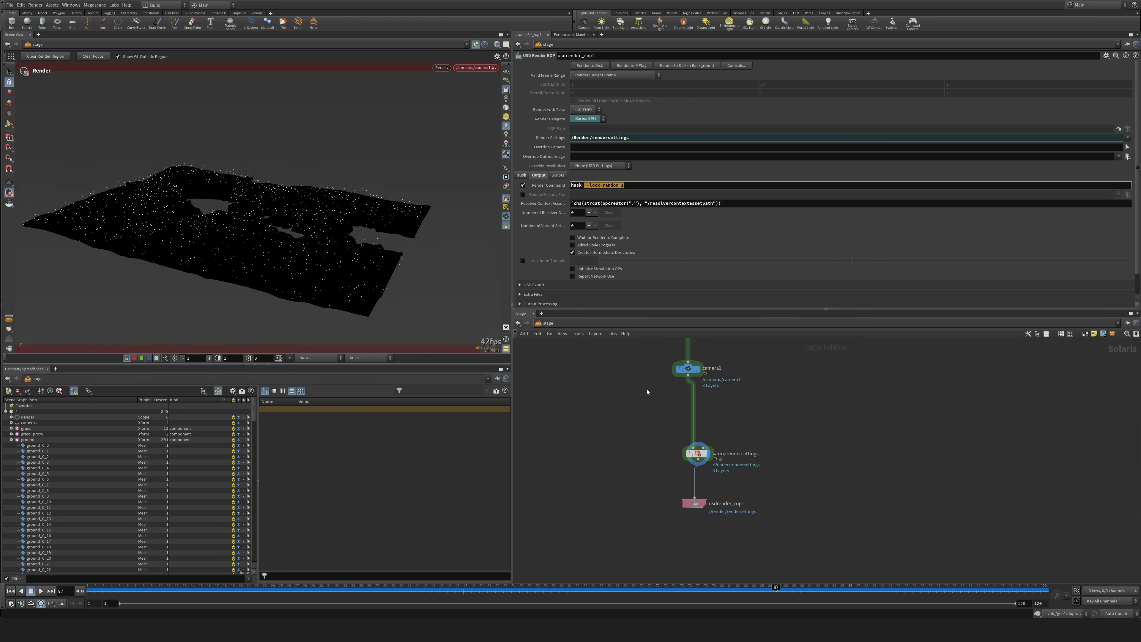
Set Path Traced Samples to 128 on karmarendersettings and switch the viewport renderer to Karma XPU.
{"action": "left_click", "coordinate": [698, 453]}
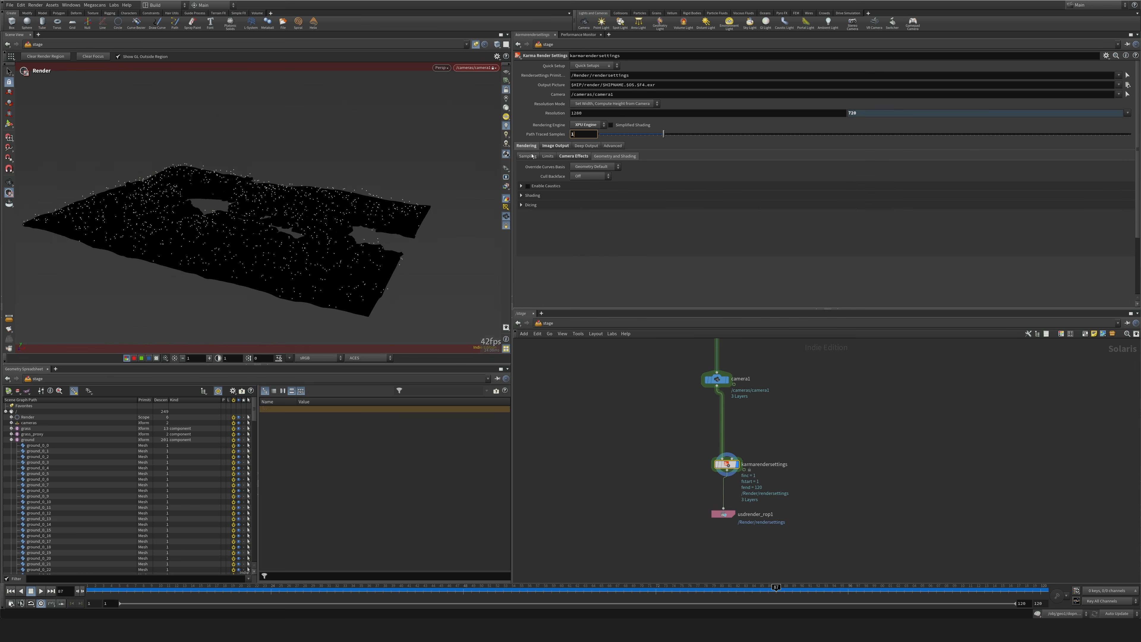
{"action": "key", "text": "Return"}
{"action": "left_click", "coordinate": [441, 67]}
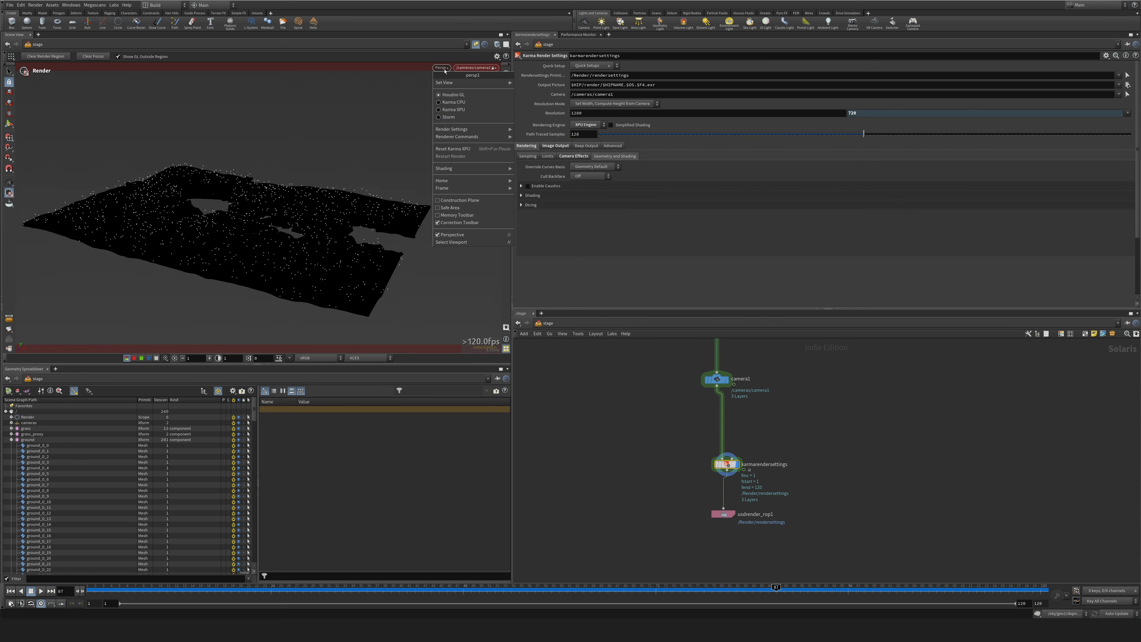
{"action": "left_click", "coordinate": [459, 114]}
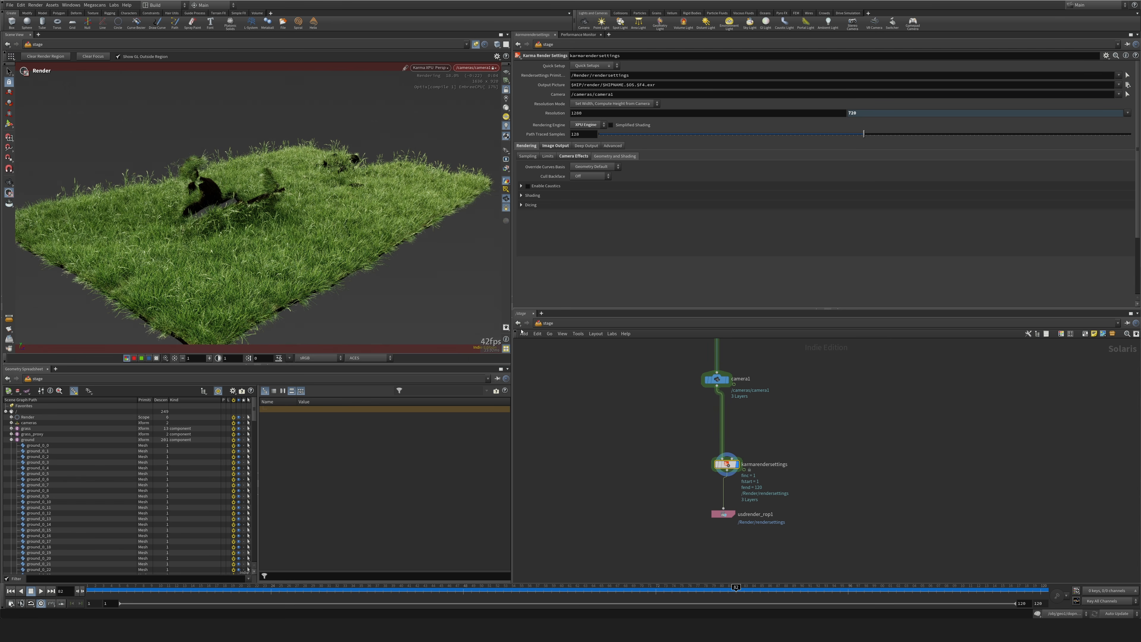
Examine the sampling and Karma lens shader settings of the camera1 node.
{"action": "middle_click_drag", "start_coordinate": [892, 373], "coordinate": [883, 440]}
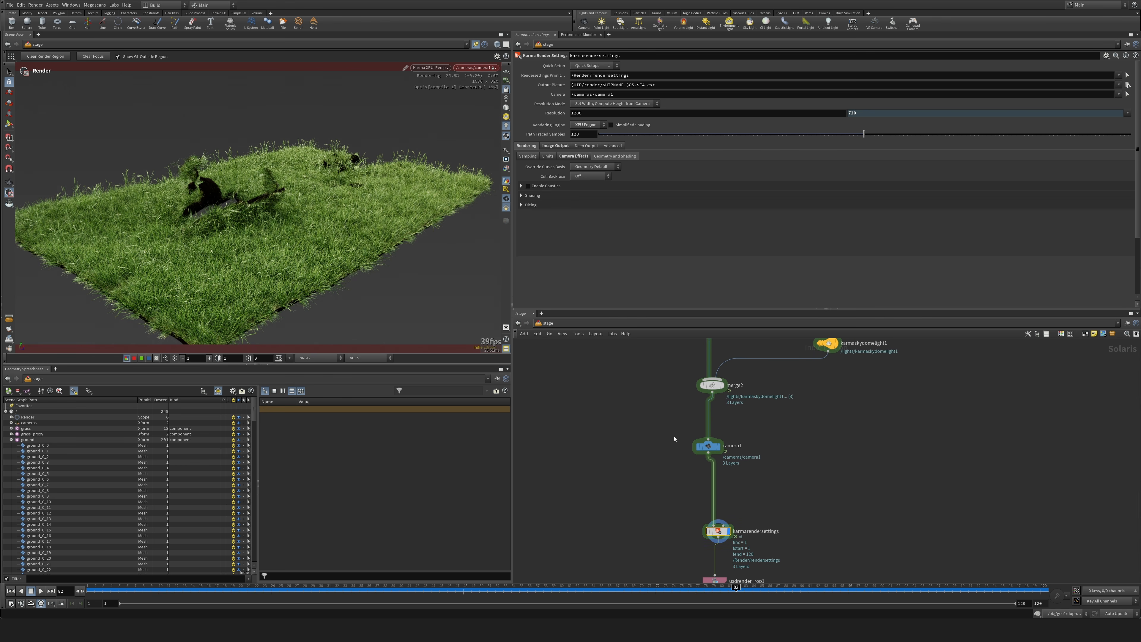
{"action": "left_click", "coordinate": [711, 446]}
{"action": "left_click_drag", "start_coordinate": [710, 447], "coordinate": [725, 449]}
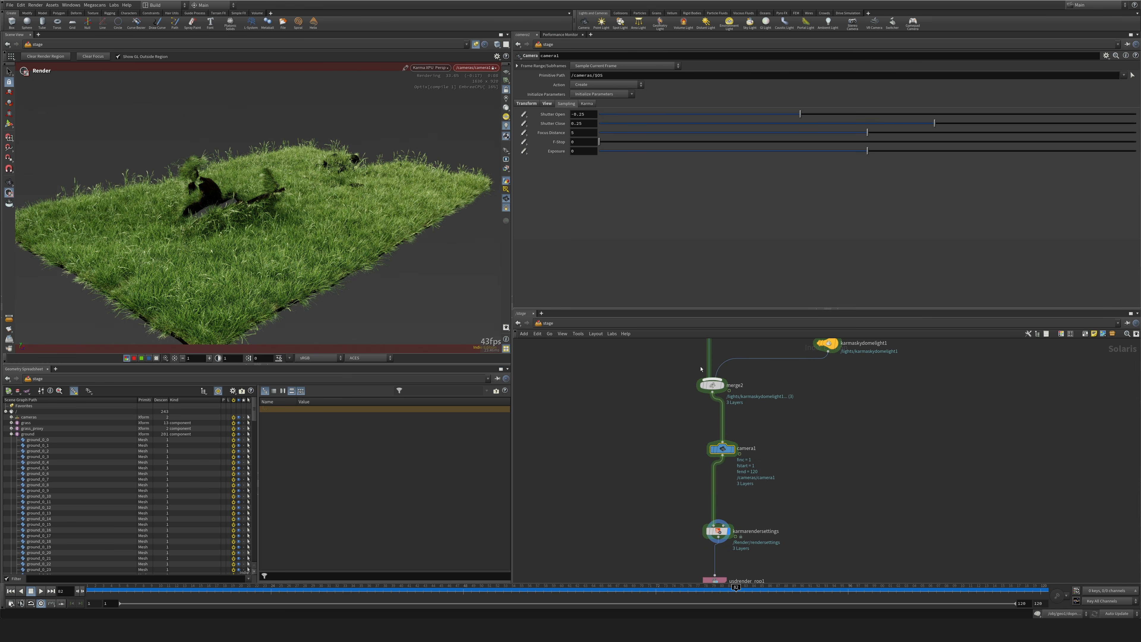
{"action": "left_click", "coordinate": [586, 103]}
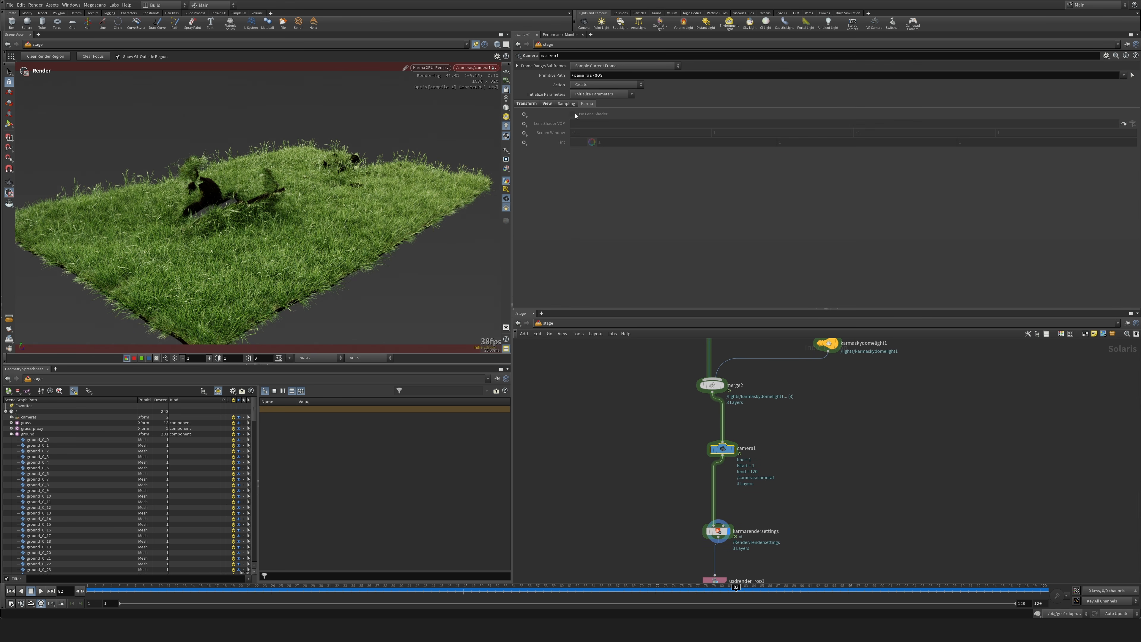
Set the Use Lens Shader and Lens Shader VOP parameters of camera1 to Set or Create.
{"action": "left_click", "coordinate": [524, 115]}
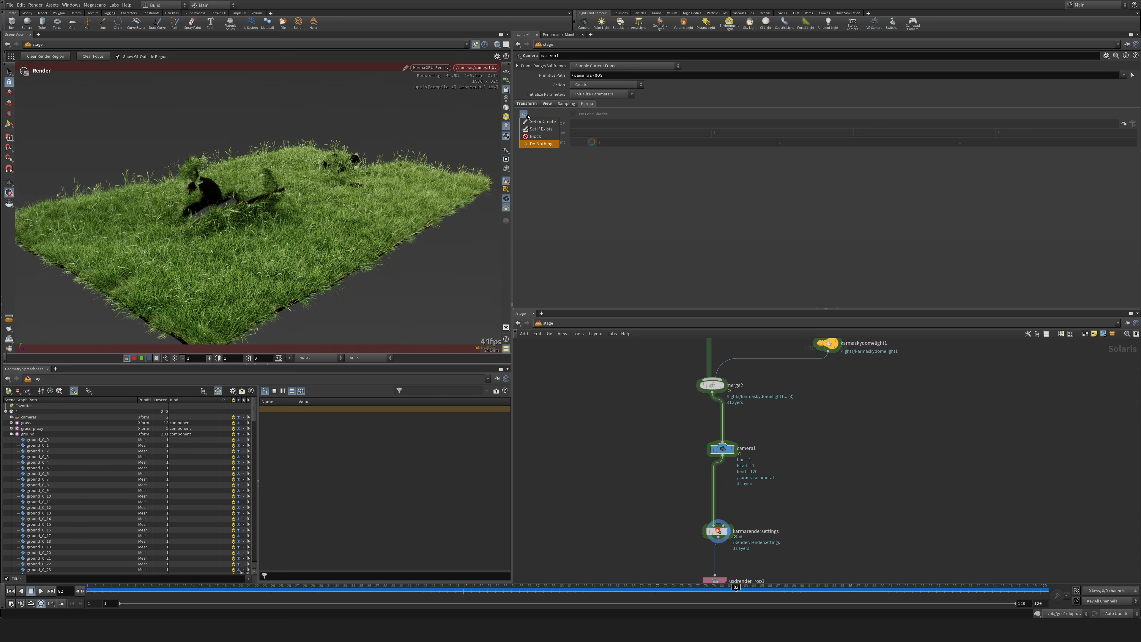
{"action": "left_click", "coordinate": [542, 122]}
{"action": "left_click", "coordinate": [525, 123]}
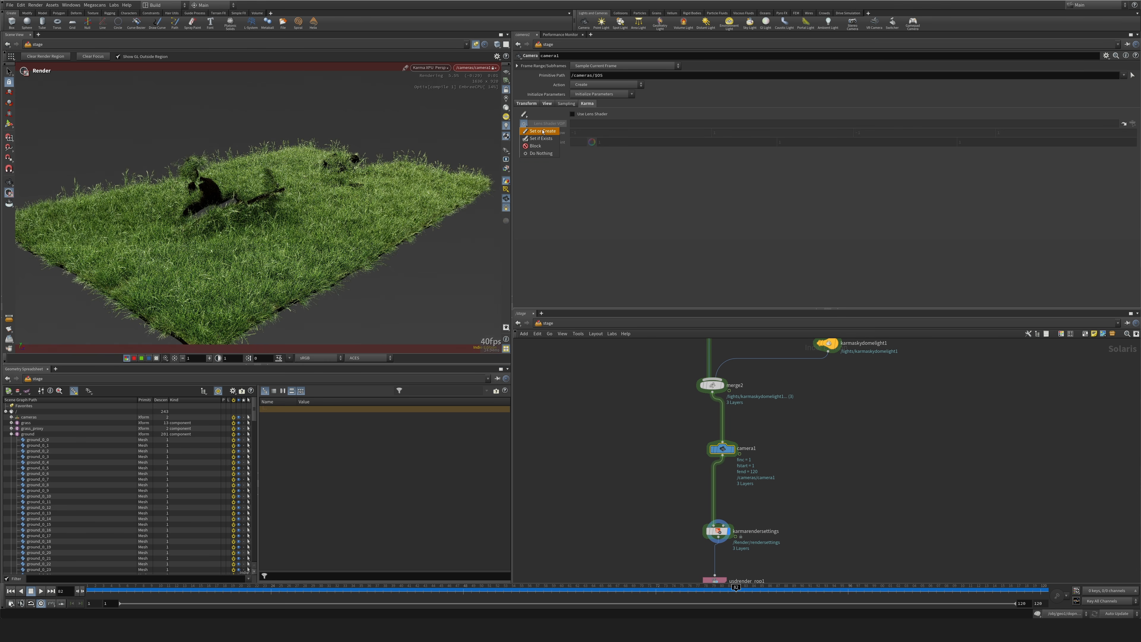
{"action": "left_click", "coordinate": [542, 131]}
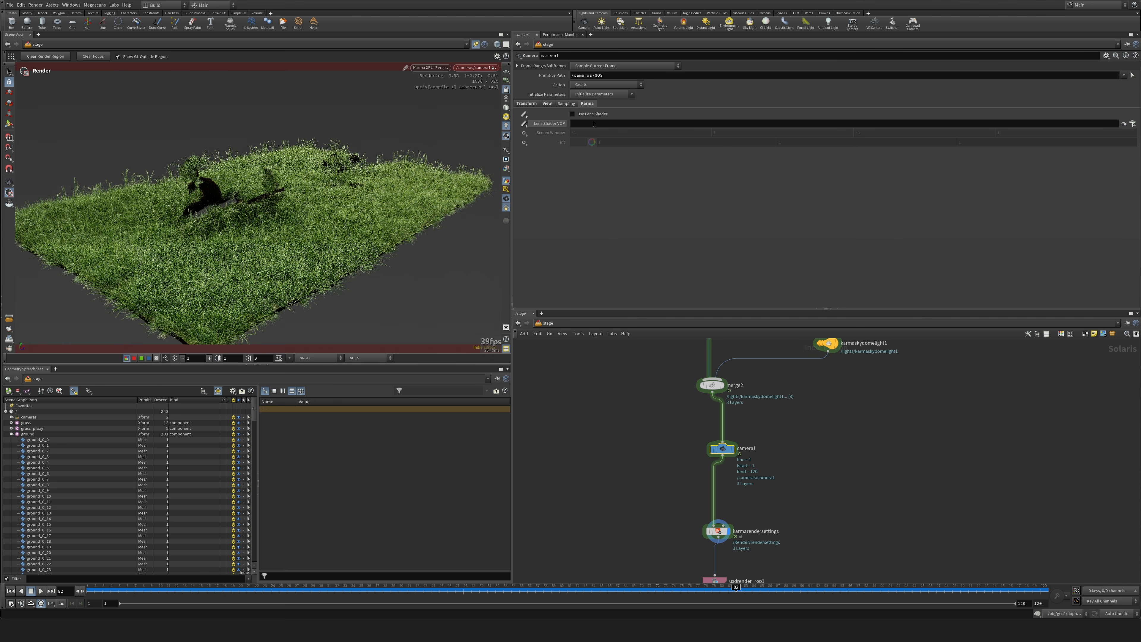
Add a Material Network node beside camera1 and go inside it.
{"action": "left_click", "coordinate": [718, 531]}
{"action": "key", "text": "Tab"}
{"action": "type", "text": "shader"}
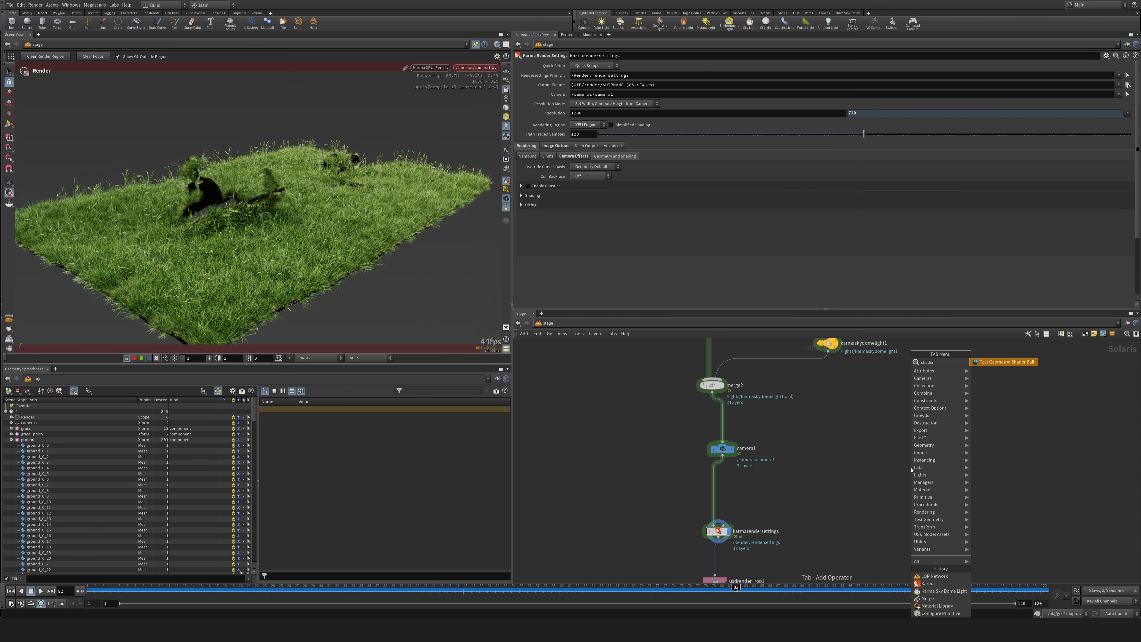
{"action": "key", "text": "BackSpace"}
{"action": "key", "text": "BackSpace"}
{"action": "key", "text": "BackSpace"}
{"action": "key", "text": "BackSpace"}
{"action": "key", "text": "BackSpace"}
{"action": "type", "text": "mater"}
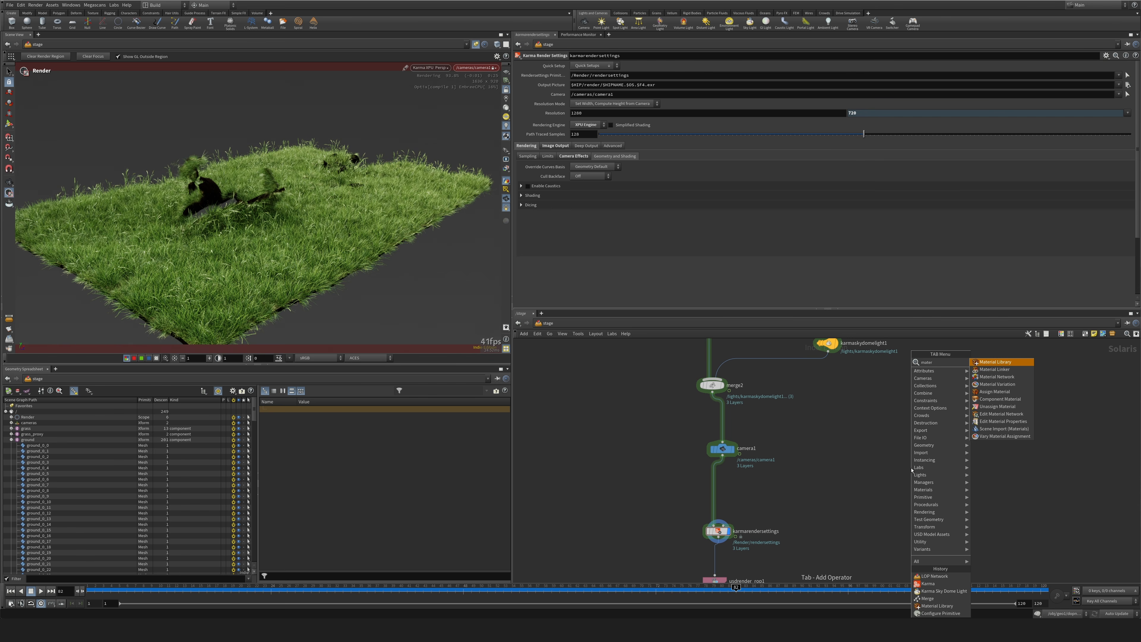
{"action": "key", "text": "Down"}
{"action": "key", "text": "Down"}
{"action": "key", "text": "Return"}
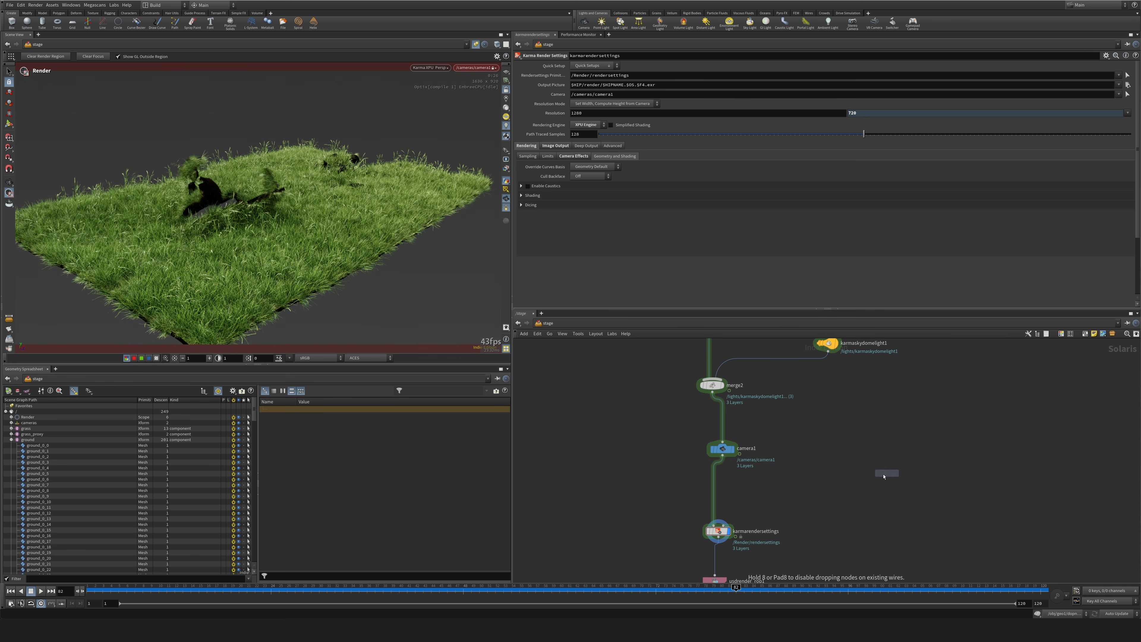
{"action": "left_click", "coordinate": [846, 449]}
{"action": "double_click", "coordinate": [846, 450]}
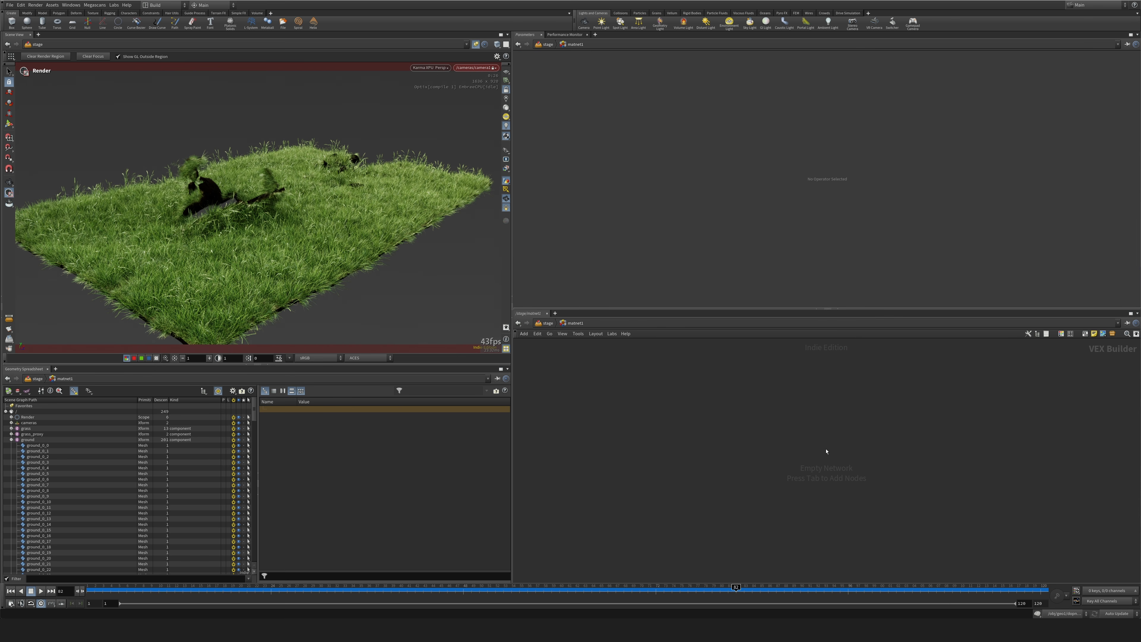
Create a Karma Physical Lens node inside matnet1 and move it up in the network.
{"action": "key", "text": "Tab"}
{"action": "key", "text": "Return"}
{"action": "left_click", "coordinate": [785, 440]}
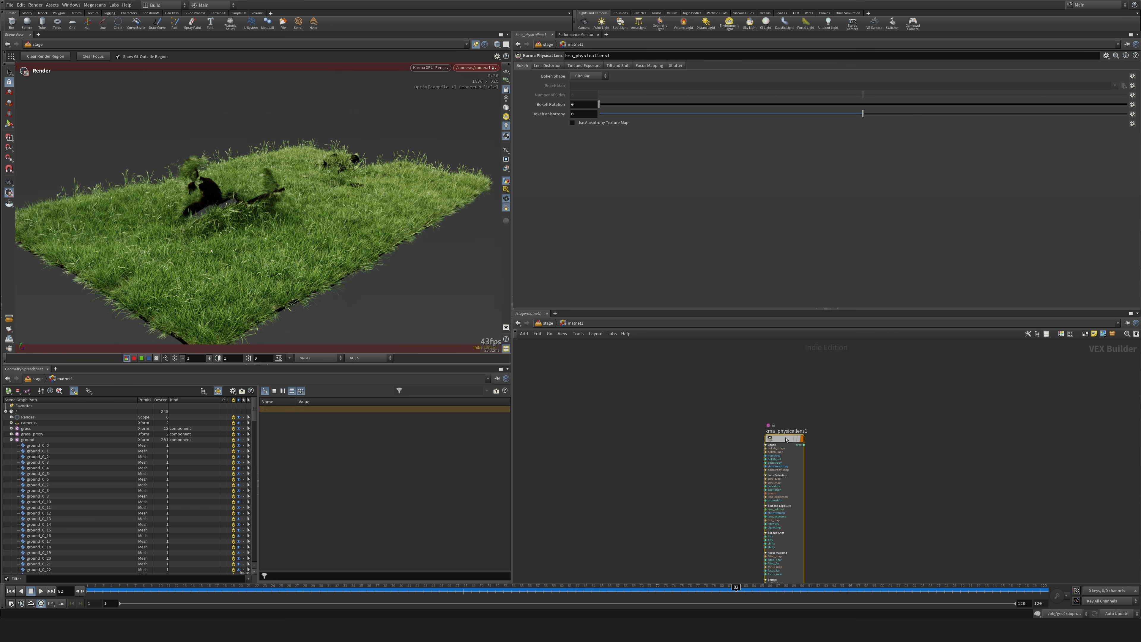
{"action": "left_click_drag", "start_coordinate": [786, 440], "coordinate": [787, 383]}
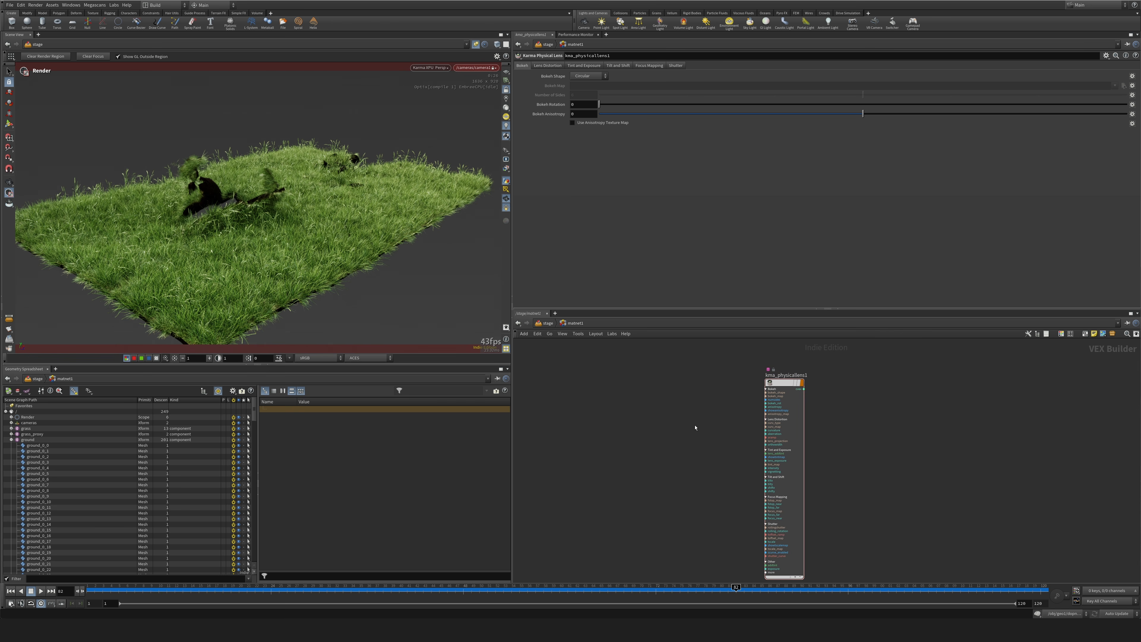
Assign the copied /stage/matnet1/kma_physicallens1 node as camera1's Lens Shader VOP and enable Use Lens Shader.
{"action": "key", "text": "ctrl+c"}
{"action": "key", "text": "u"}
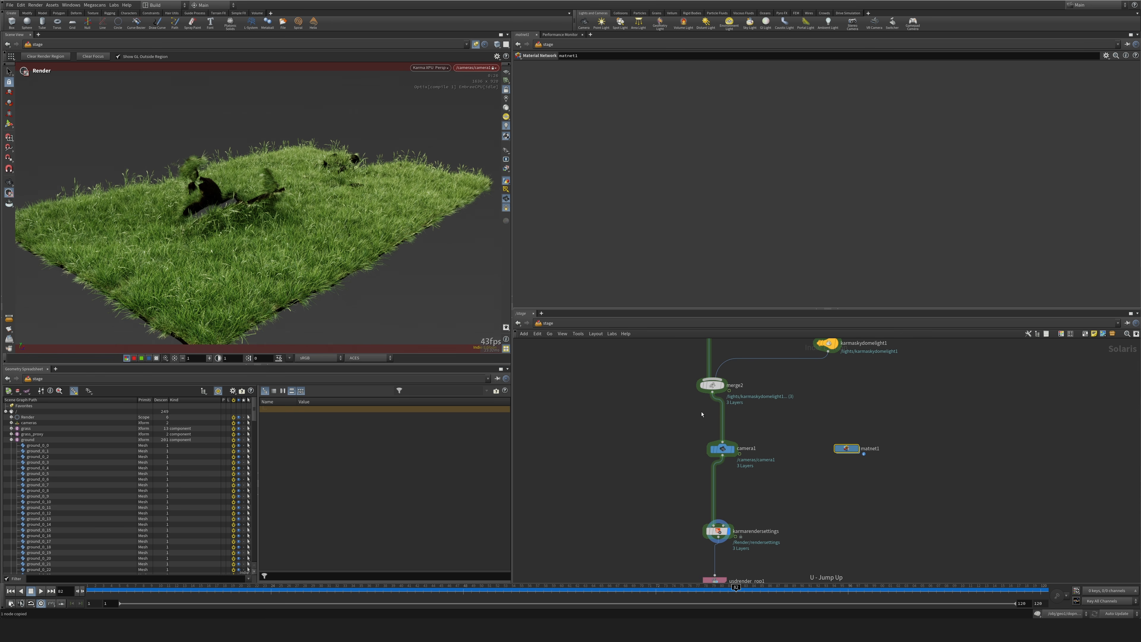
{"action": "left_click", "coordinate": [723, 449]}
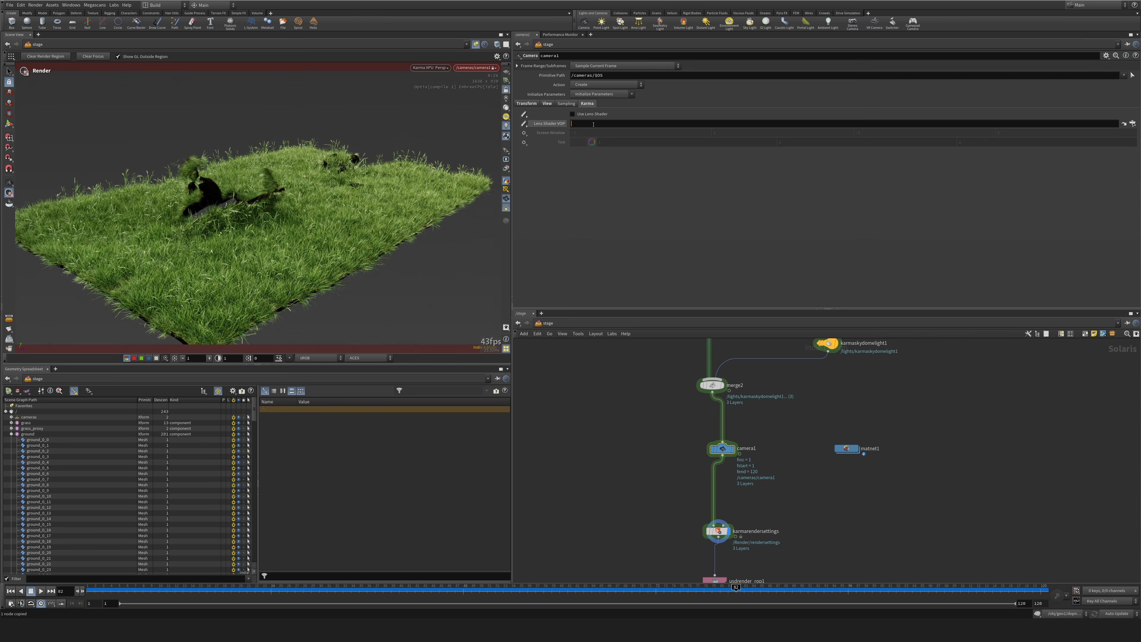
{"action": "key", "text": "ctrl+v"}
{"action": "left_click", "coordinate": [573, 114]}
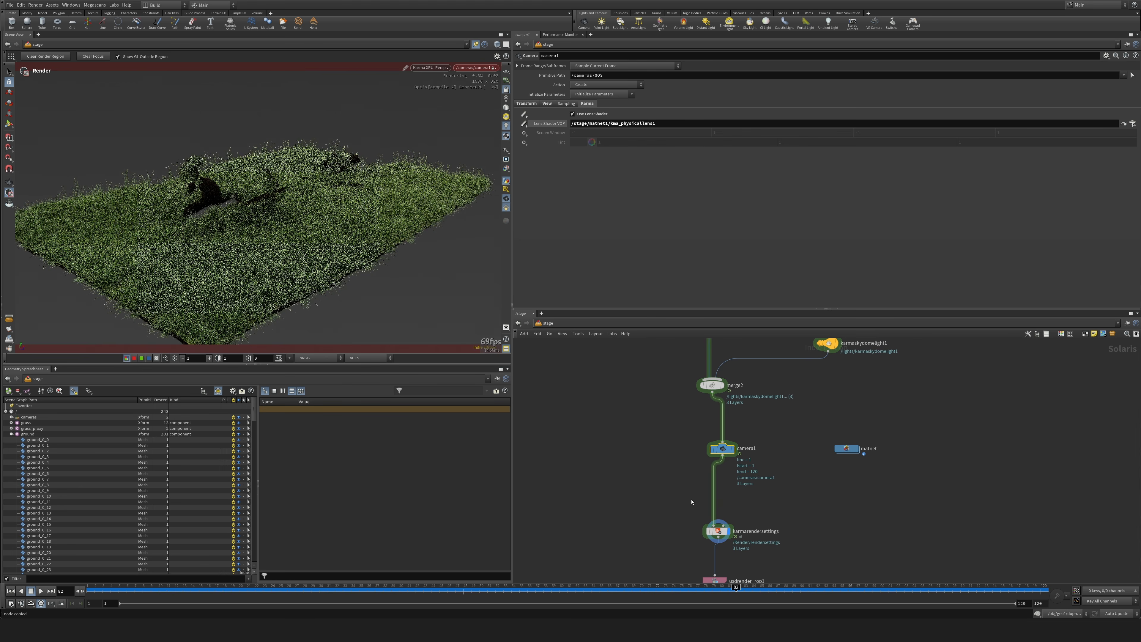
Set the lens distortion's Amount of Aberration to 0.01 on kma_physicallens1 inside matnet1.
{"action": "left_click", "coordinate": [718, 530]}
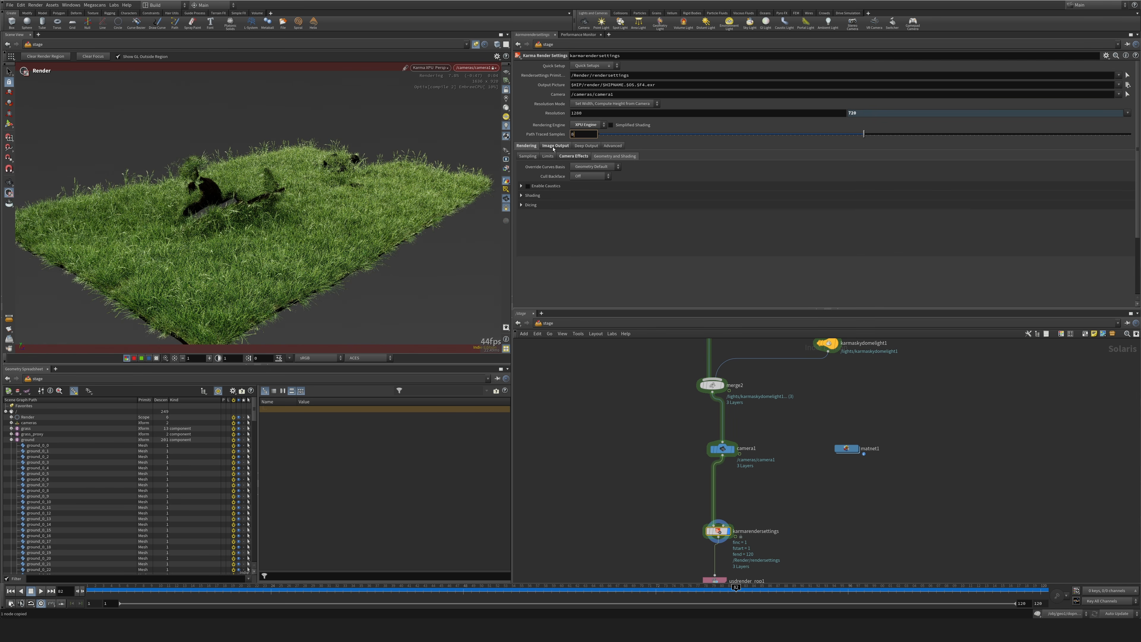
{"action": "double_click", "coordinate": [847, 449]}
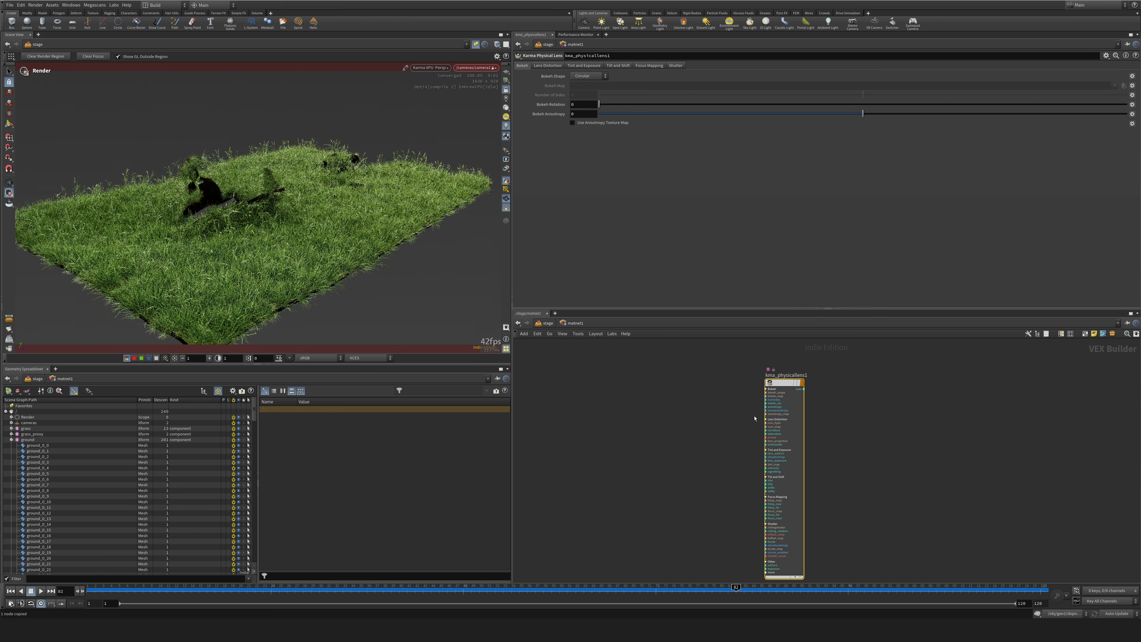
{"action": "left_click", "coordinate": [583, 66]}
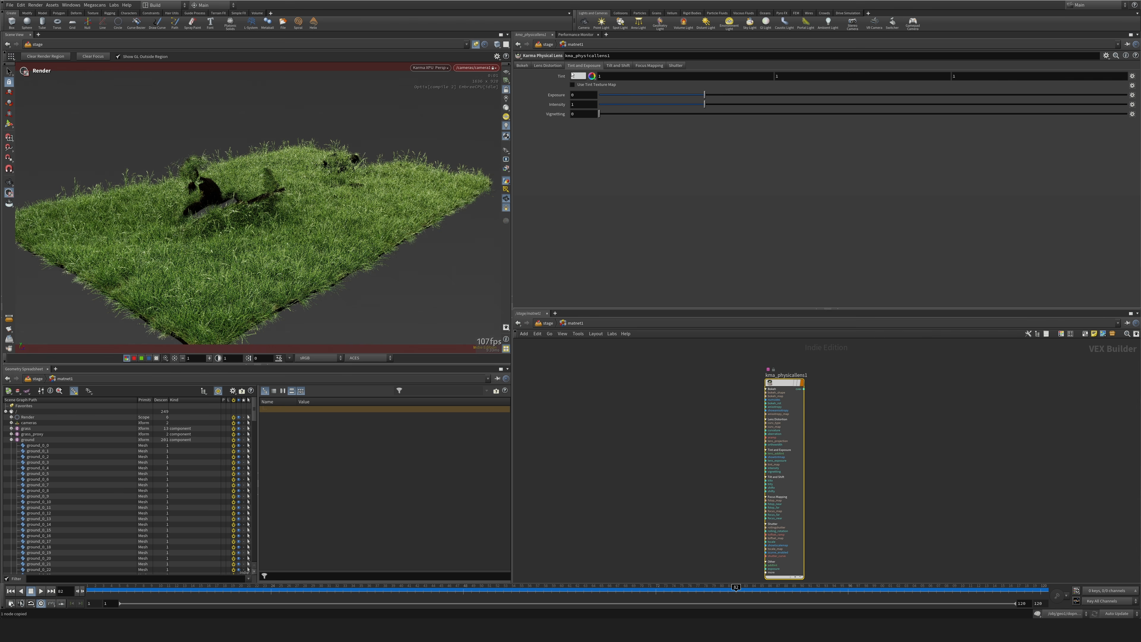
{"action": "left_click", "coordinate": [618, 65]}
{"action": "left_click", "coordinate": [548, 65]}
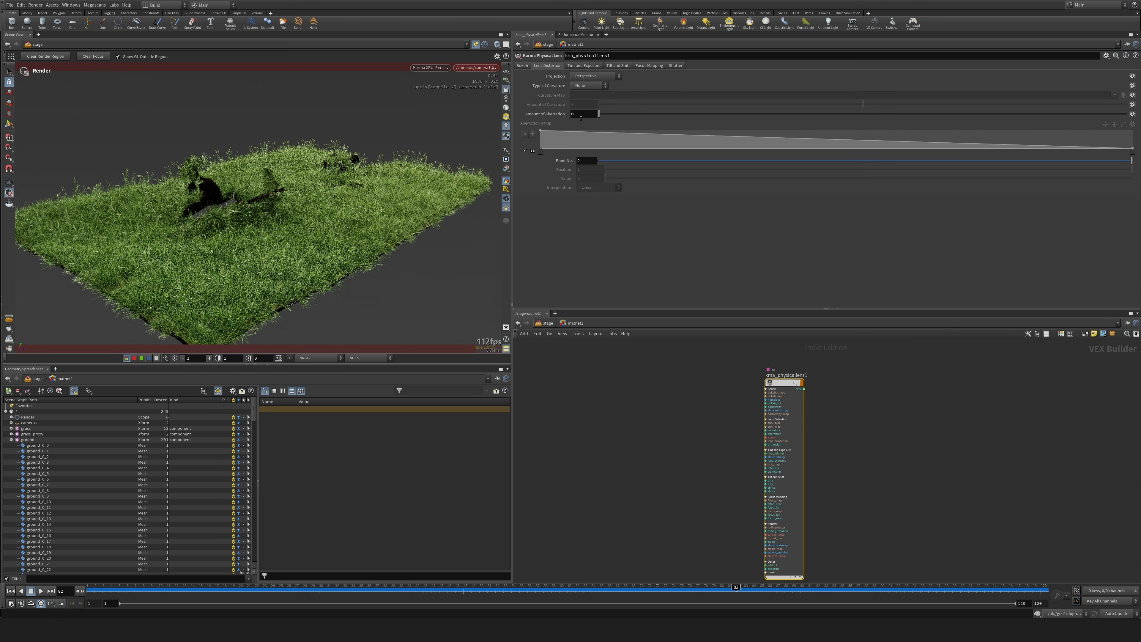
{"action": "left_click", "coordinate": [585, 114]}
{"action": "type", "text": "0.01"}
{"action": "key", "text": "Return"}
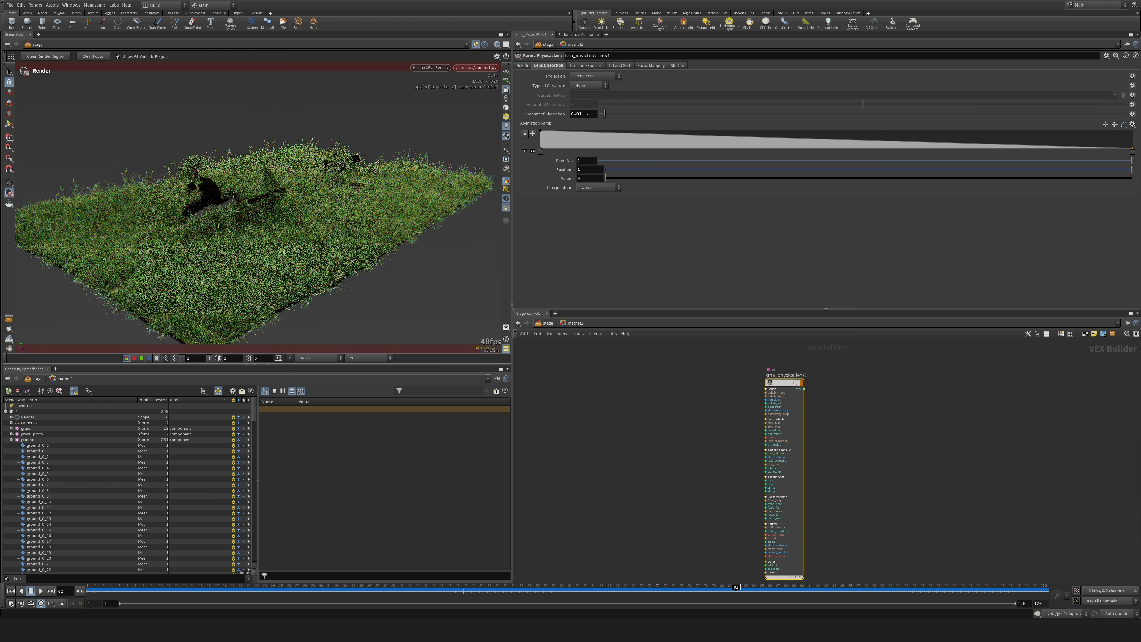
Return to the stage network and set Path Traced Samples to 64 on karmarendersettings.
{"action": "left_click", "coordinate": [669, 420]}
{"action": "key", "text": "u"}
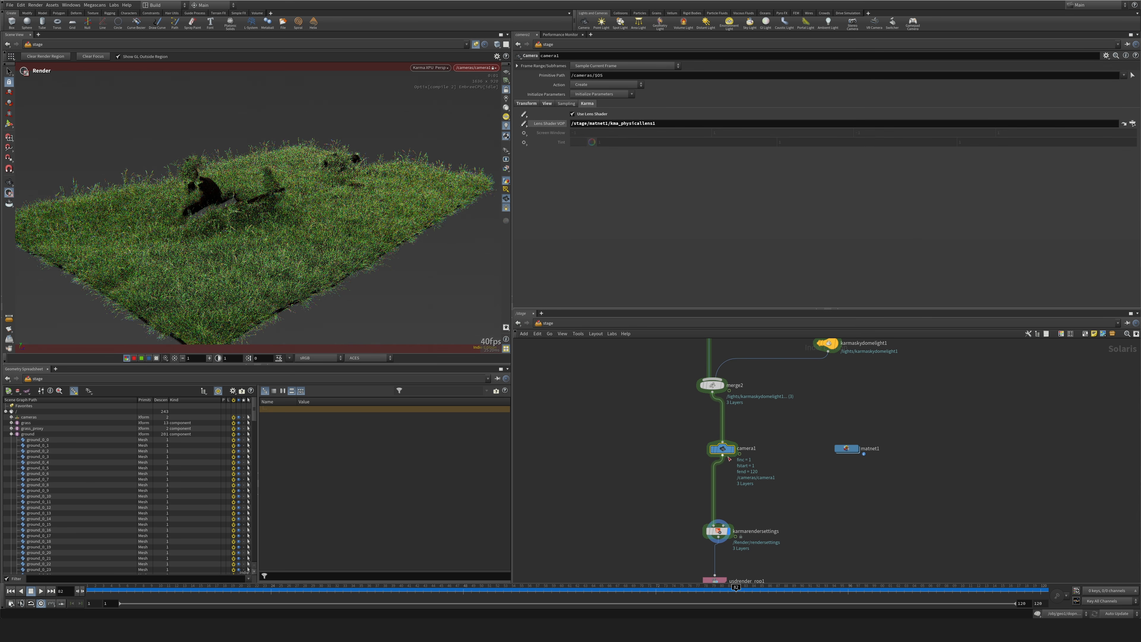
{"action": "left_click_drag", "start_coordinate": [663, 512], "coordinate": [724, 544]}
{"action": "left_click", "coordinate": [582, 135]}
{"action": "type", "text": "1"}
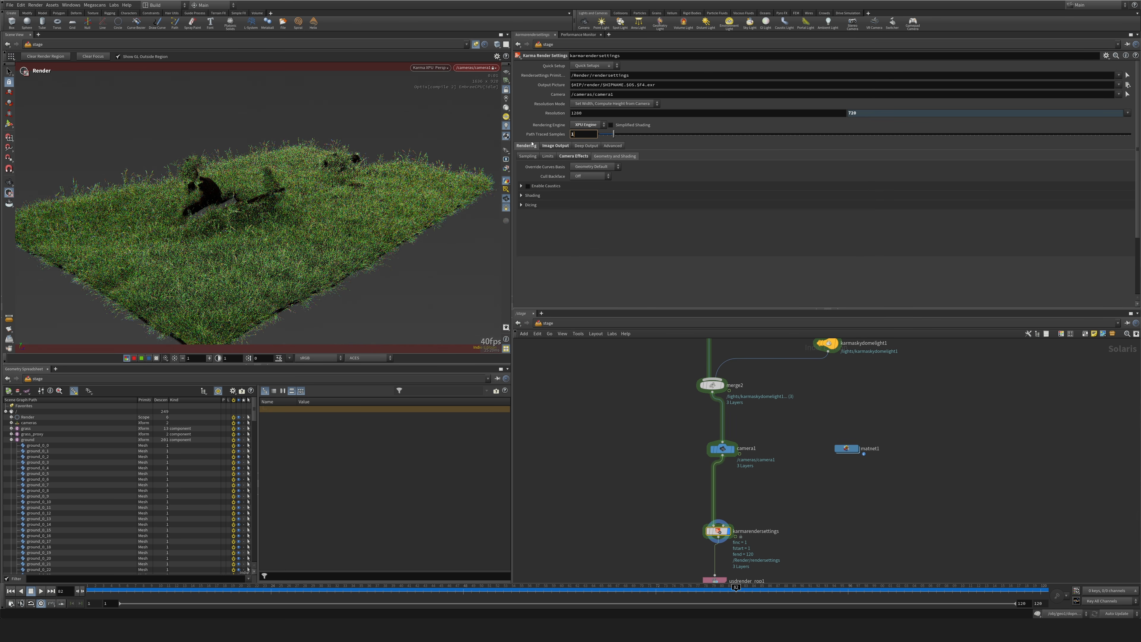
{"action": "type", "text": "4"}
{"action": "key", "text": "Return"}
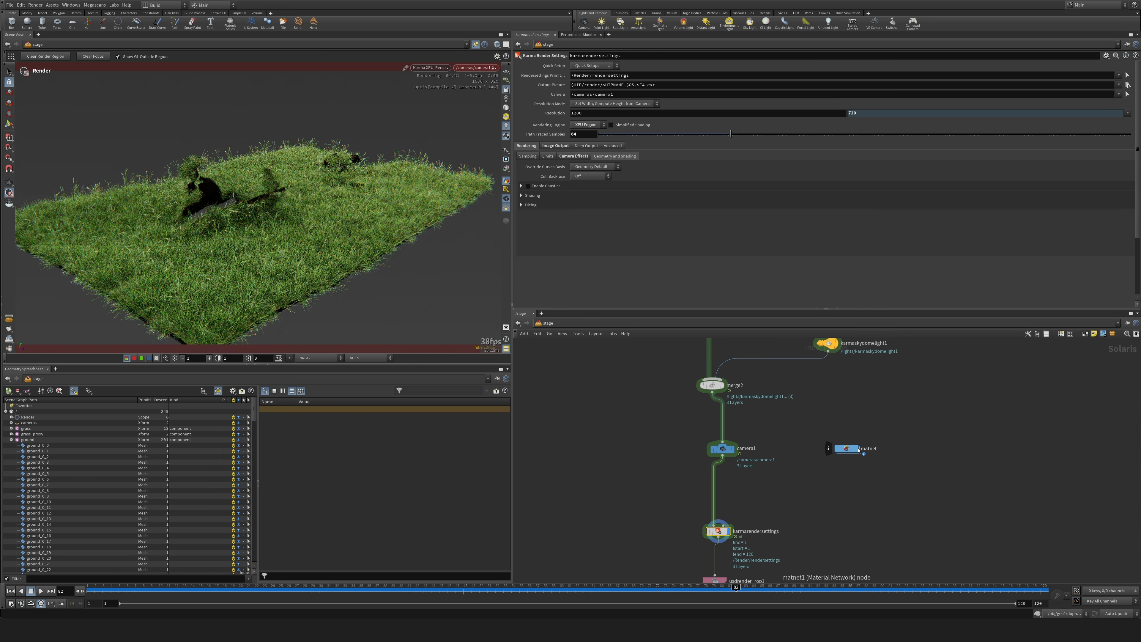
Examine the tint and exposure, tilt and shift, and focus mapping settings of kma_physicallens1, and return to the stage network.
{"action": "double_click", "coordinate": [848, 449]}
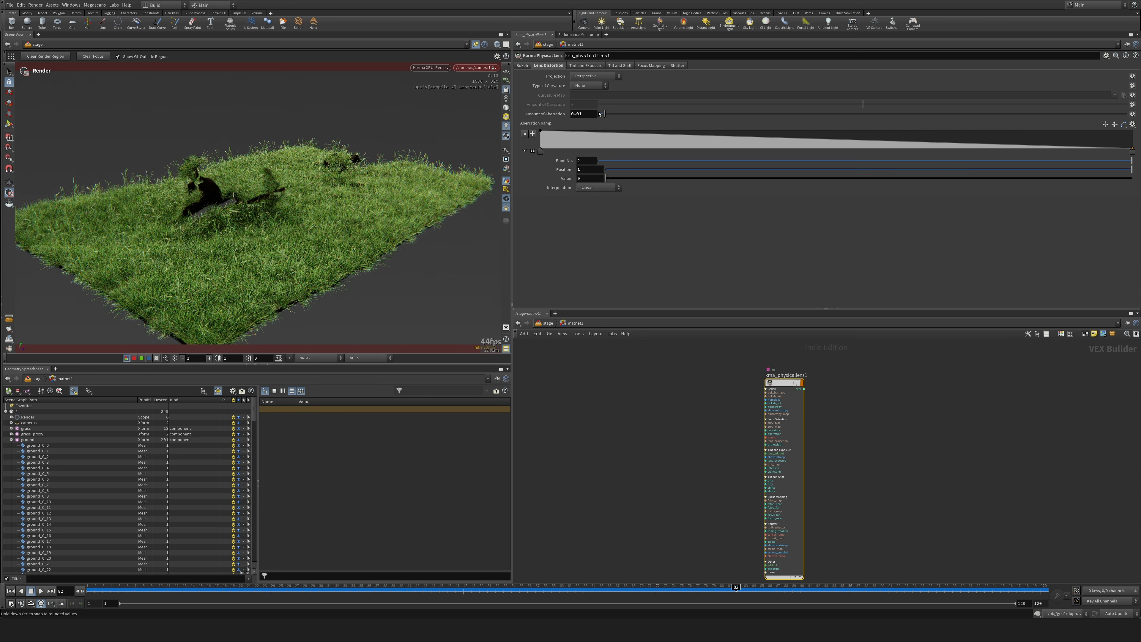
{"action": "left_click", "coordinate": [585, 65]}
{"action": "left_click", "coordinate": [619, 65]}
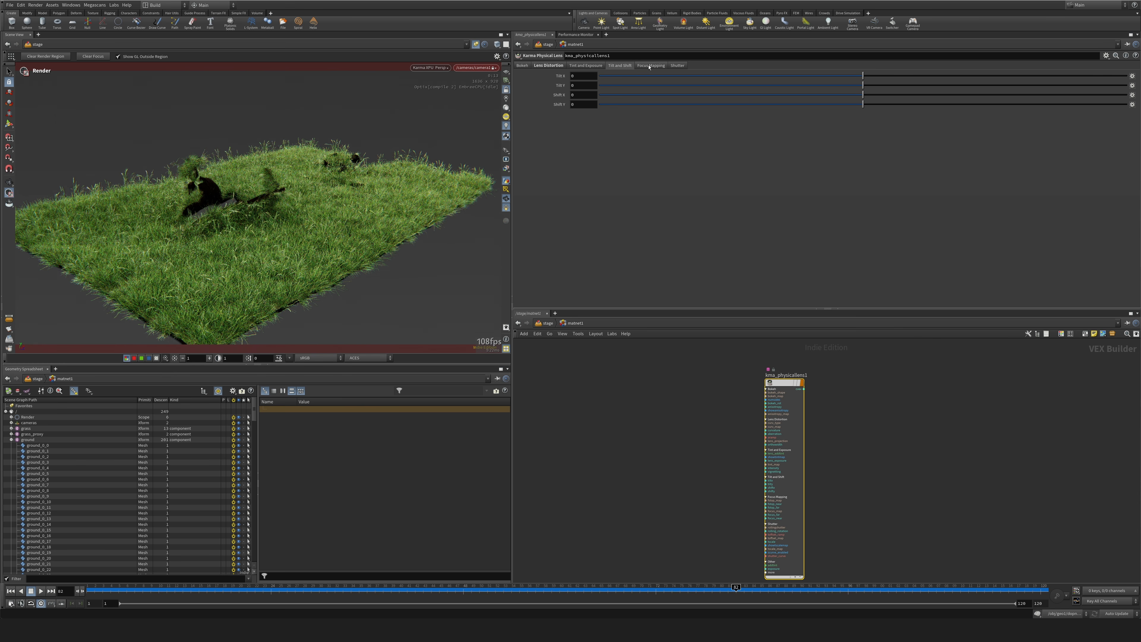
{"action": "left_click", "coordinate": [646, 65]}
{"action": "key", "text": "u"}
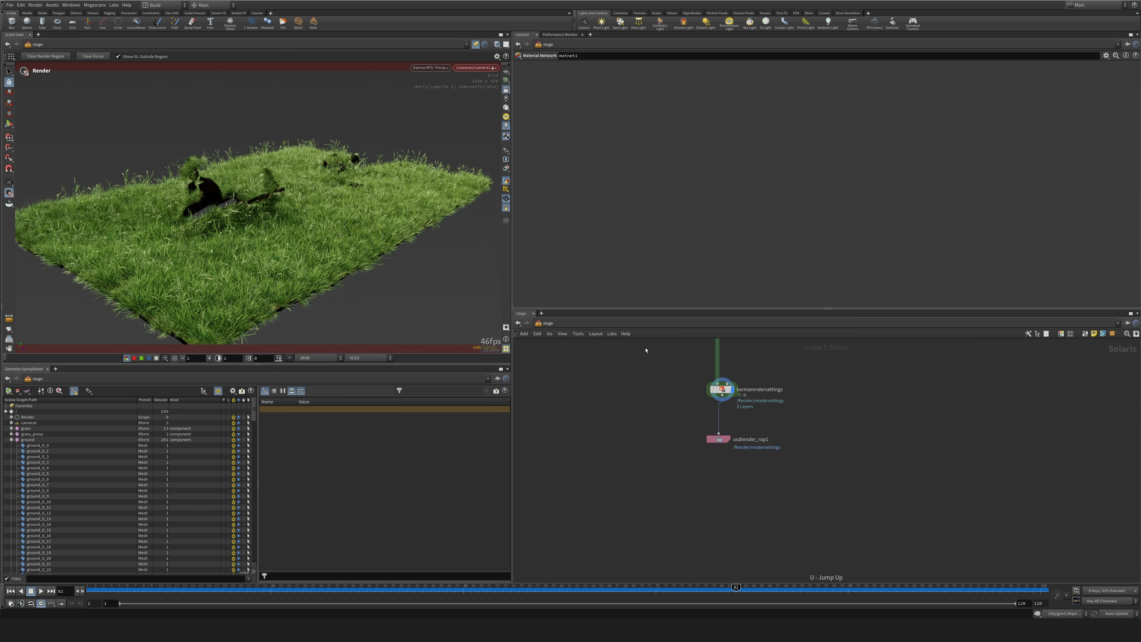